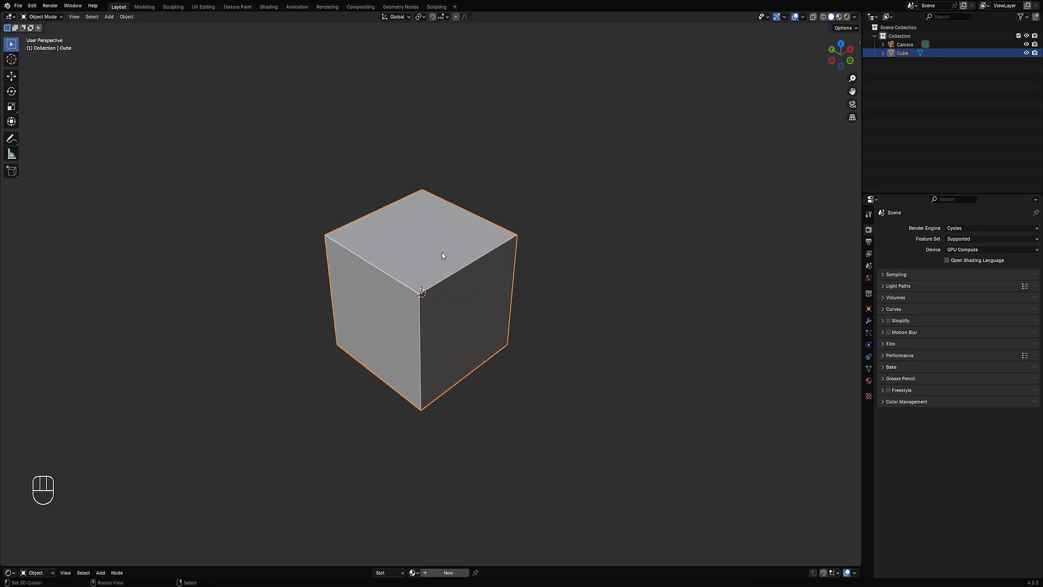
Step: Maximize the 3D viewport to fill the window
{"action": "middle_click_drag", "start_coordinate": [444, 252], "coordinate": [452, 276], "text": "shift"}
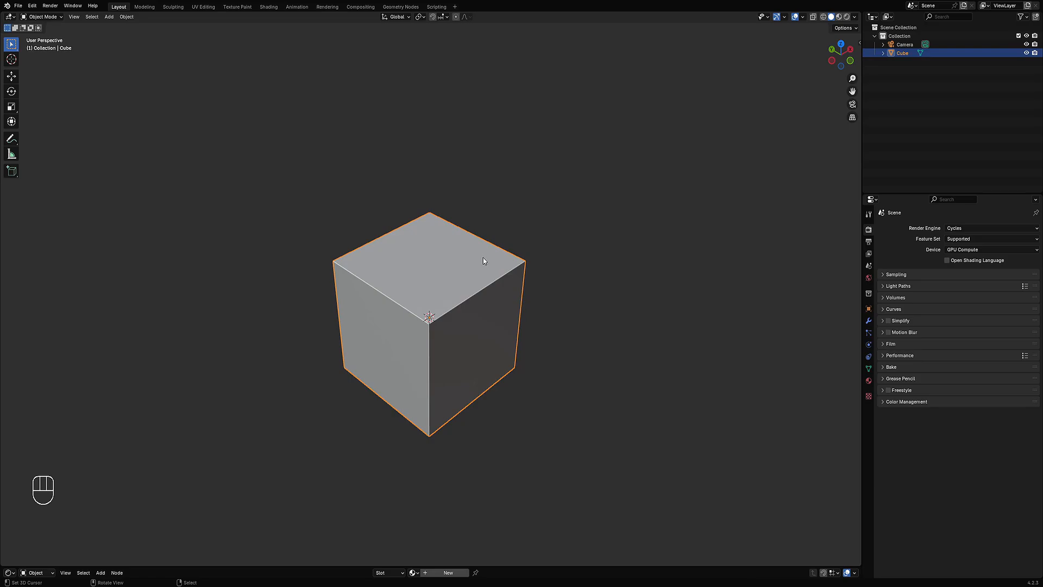
{"action": "key", "text": "ctrl+space"}
{"action": "middle_click_drag", "start_coordinate": [552, 270], "coordinate": [545, 310], "text": "shift"}
{"action": "scroll", "coordinate": [545, 310], "scroll_direction": "down", "scroll_amount": 1}
{"action": "key", "text": "Tab"}
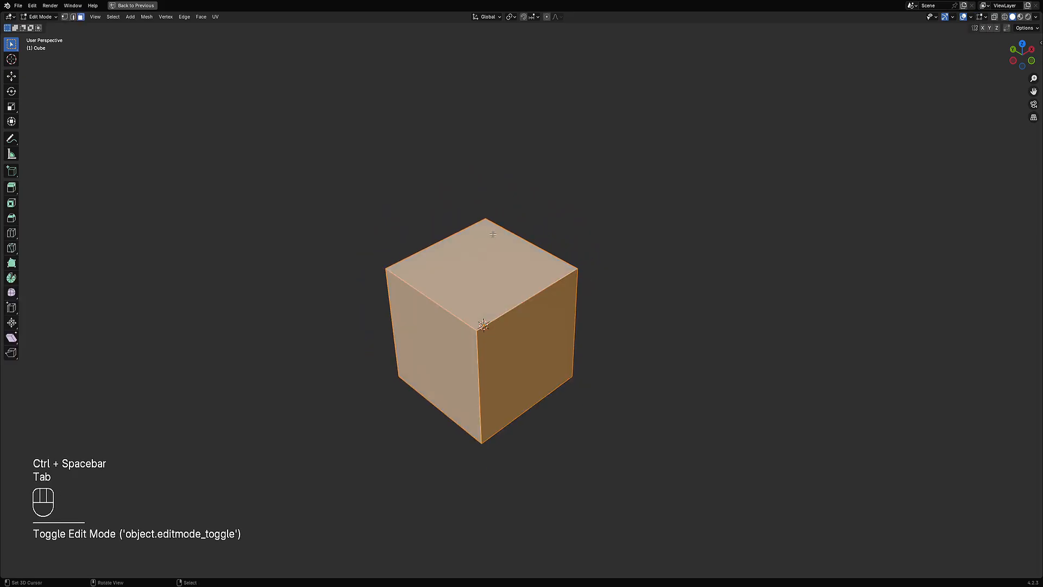
{"action": "key", "text": "Tab"}
{"action": "middle_click_drag", "start_coordinate": [500, 263], "coordinate": [566, 282]}
{"action": "scroll", "coordinate": [514, 221], "scroll_direction": "up", "scroll_amount": 3}
Step: Add a cylinder mesh and move it beside the cube
{"action": "key", "text": "shift+a"}
{"action": "mouse_move", "coordinate": [514, 222]}
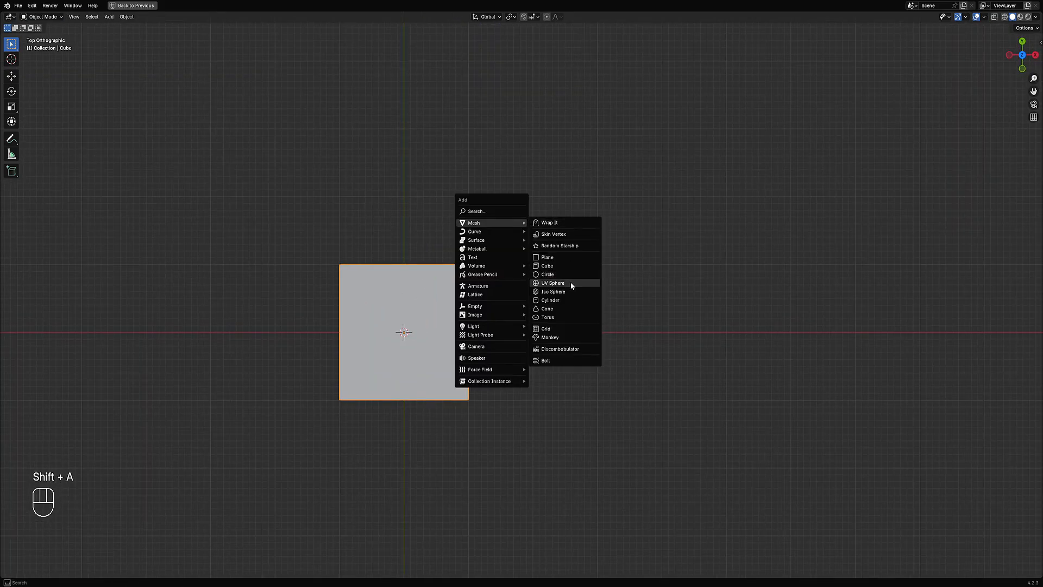
{"action": "left_click", "coordinate": [569, 298]}
{"action": "middle_click_drag", "start_coordinate": [468, 307], "coordinate": [458, 270]}
{"action": "key", "text": "g"}
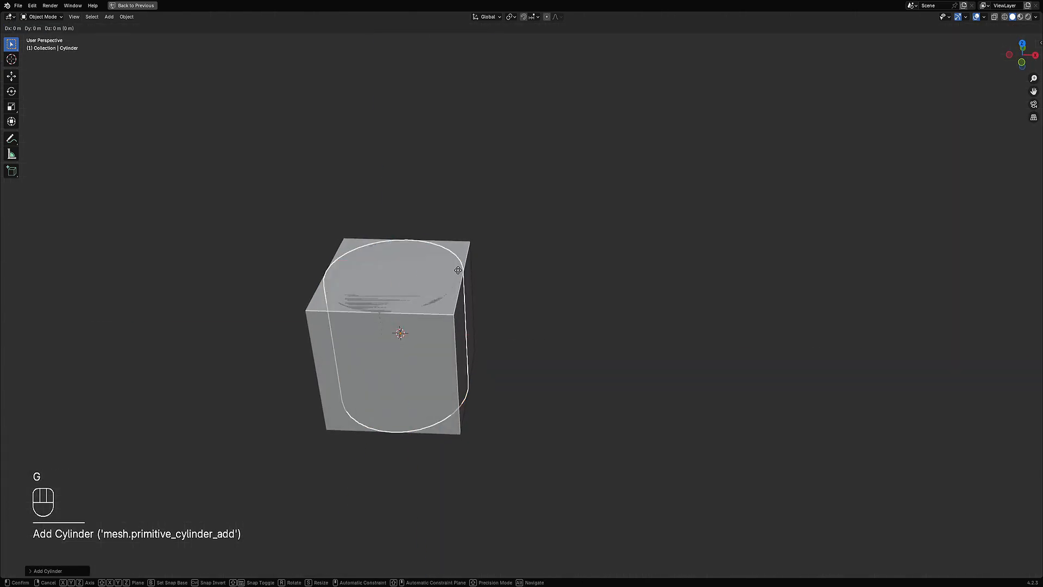
{"action": "left_click", "coordinate": [613, 279]}
Step: In Edit Mode, select all of the cylinder and stretch it taller along Z
{"action": "key", "text": "Tab"}
{"action": "key", "text": "3"}
{"action": "left_click", "coordinate": [575, 280]}
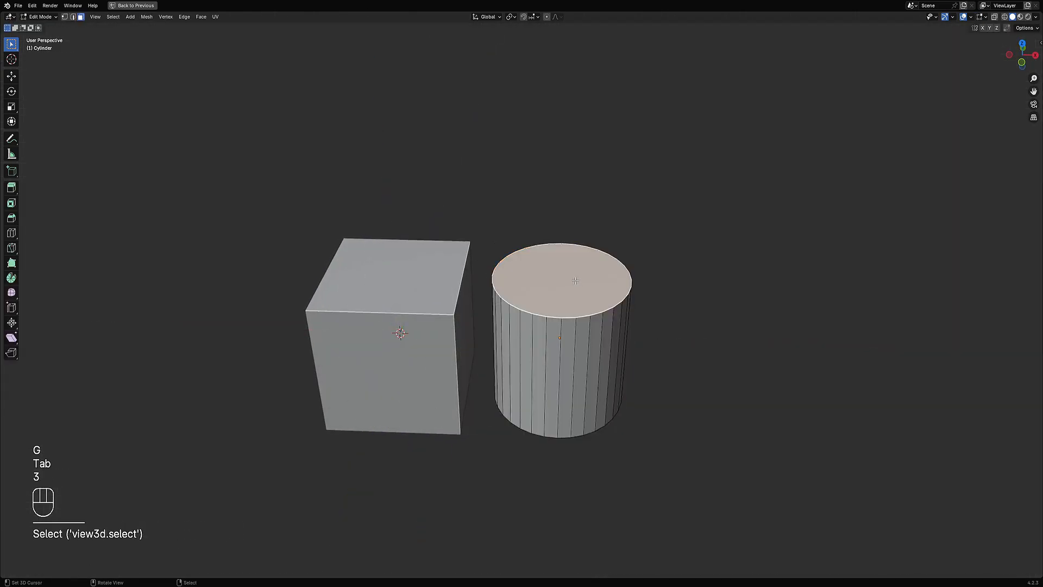
{"action": "scroll", "coordinate": [575, 281], "scroll_direction": "down", "scroll_amount": 2}
{"action": "middle_click_drag", "start_coordinate": [576, 280], "coordinate": [572, 259]}
{"action": "key", "text": "a"}
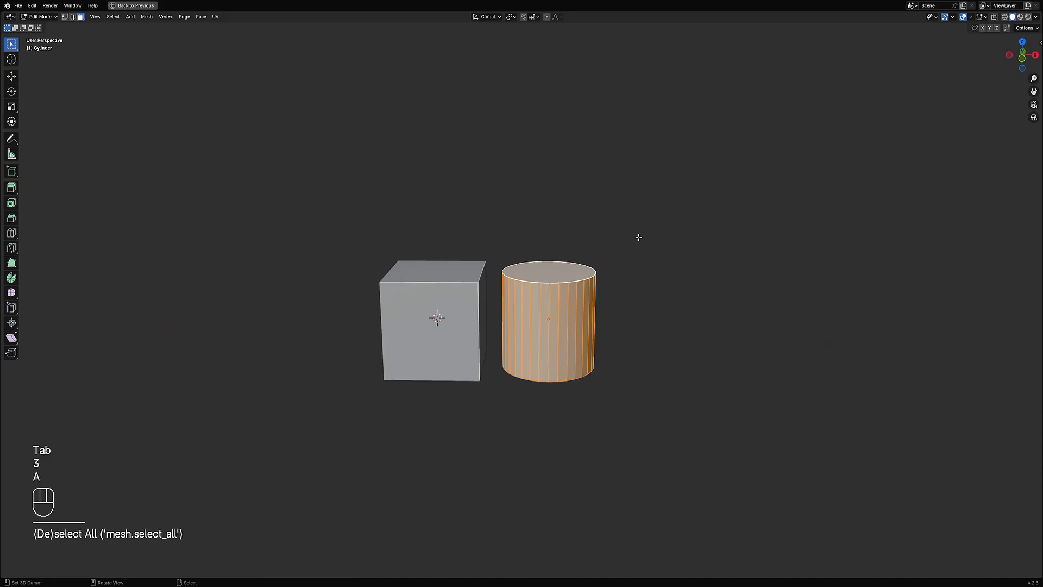
{"action": "key", "text": "s"}
{"action": "key", "text": "z"}
{"action": "left_click", "coordinate": [799, 187]}
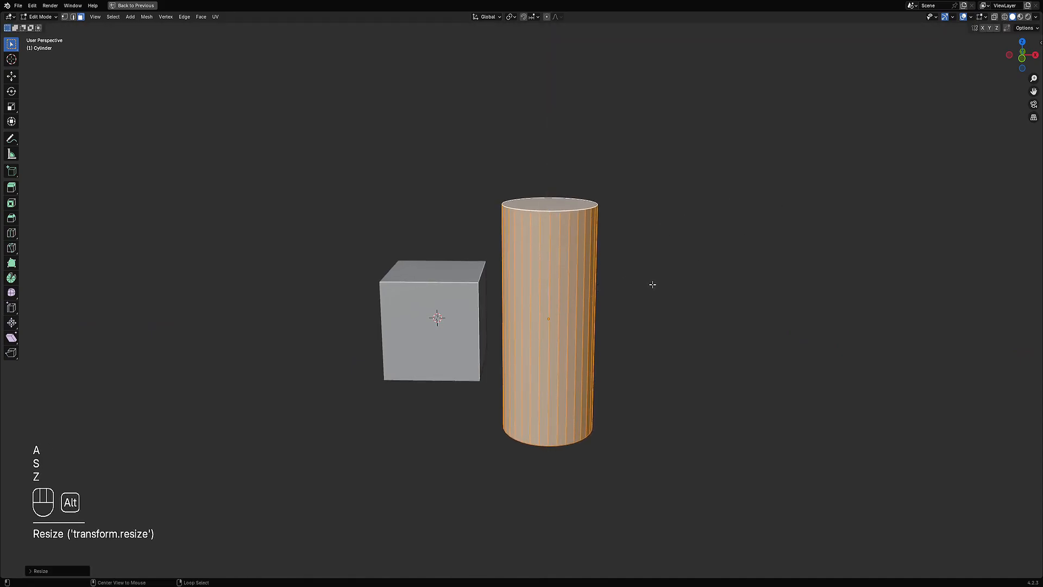
Step: Scale the cylinder down uniformly to about 0.76
{"action": "key", "text": "alt+s"}
{"action": "key", "text": "s"}
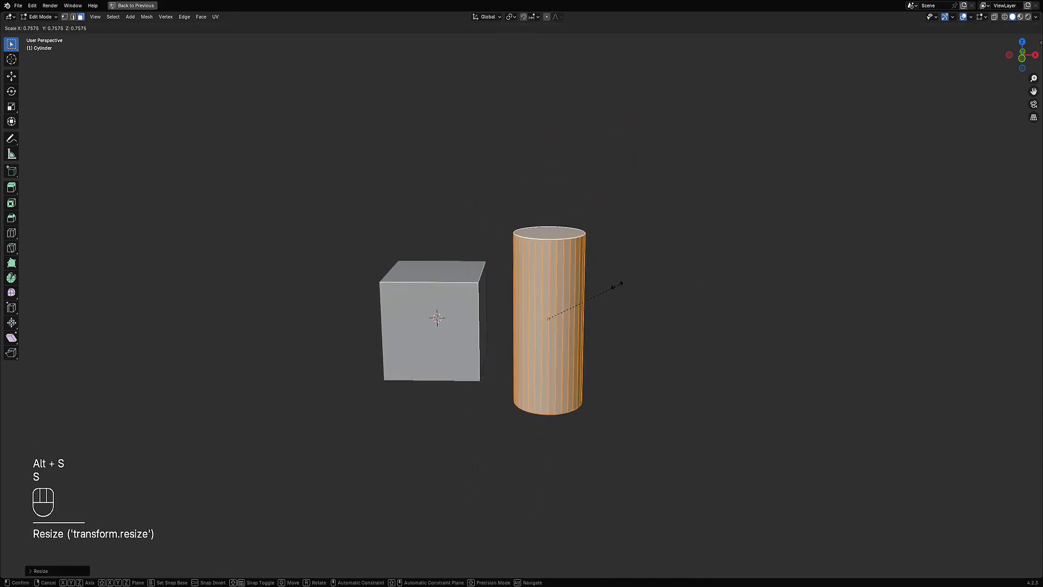
{"action": "left_click", "coordinate": [598, 284]}
Step: Rescale the cylinder's height along Z and return to Object Mode
{"action": "key", "text": "s"}
{"action": "key", "text": "z"}
{"action": "left_click", "coordinate": [650, 271]}
{"action": "middle_click_drag", "start_coordinate": [521, 282], "coordinate": [577, 311]}
{"action": "middle_click_drag", "start_coordinate": [668, 312], "coordinate": [641, 284]}
{"action": "key", "text": "Tab"}
Step: Duplicate the cylinder about 1.72 m along X and shorten the copy to about 0.48 along Z
{"action": "key", "text": "shift+d"}
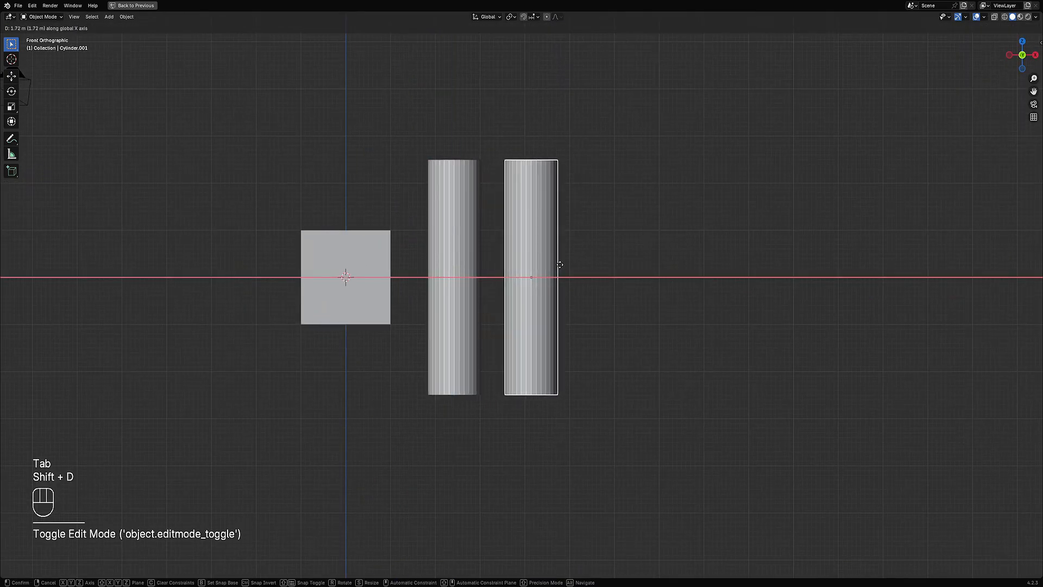
{"action": "left_click", "coordinate": [562, 264]}
{"action": "key", "text": "Tab"}
{"action": "key", "text": "s"}
{"action": "key", "text": "z"}
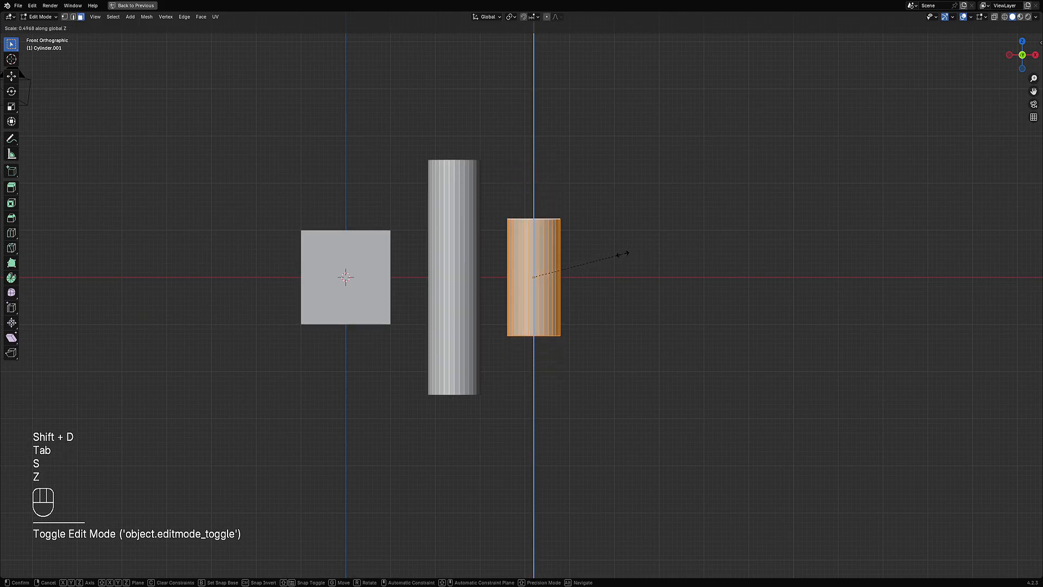
{"action": "left_click", "coordinate": [617, 252]}
Step: Apply rotation and scale to the shorter cylinder
{"action": "middle_click_drag", "start_coordinate": [506, 146], "coordinate": [596, 254]}
{"action": "key", "text": "Tab"}
{"action": "key", "text": "ctrl+a"}
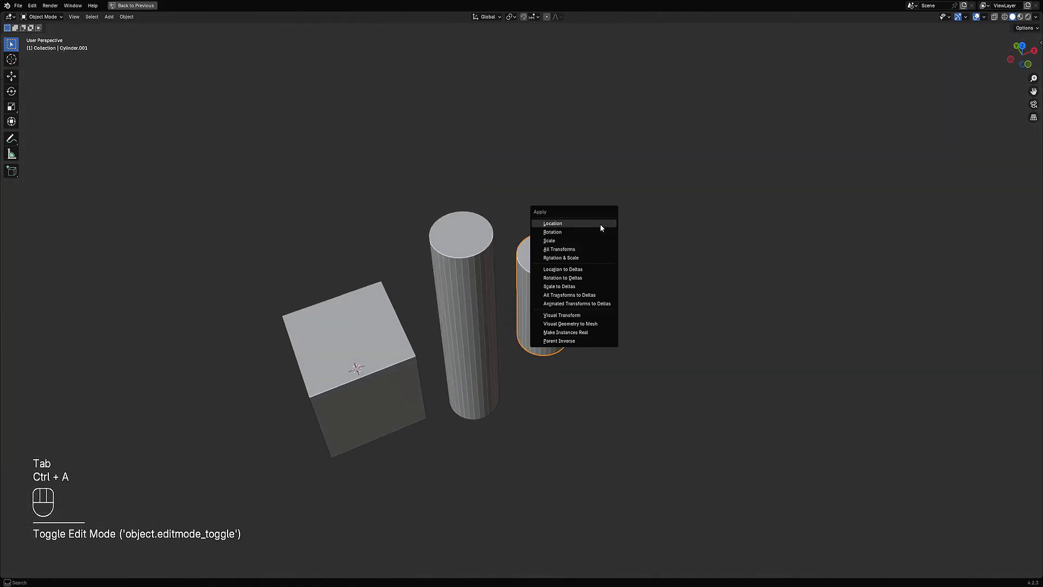
{"action": "left_click", "coordinate": [570, 260]}
{"action": "middle_click_drag", "start_coordinate": [632, 329], "coordinate": [598, 272]}
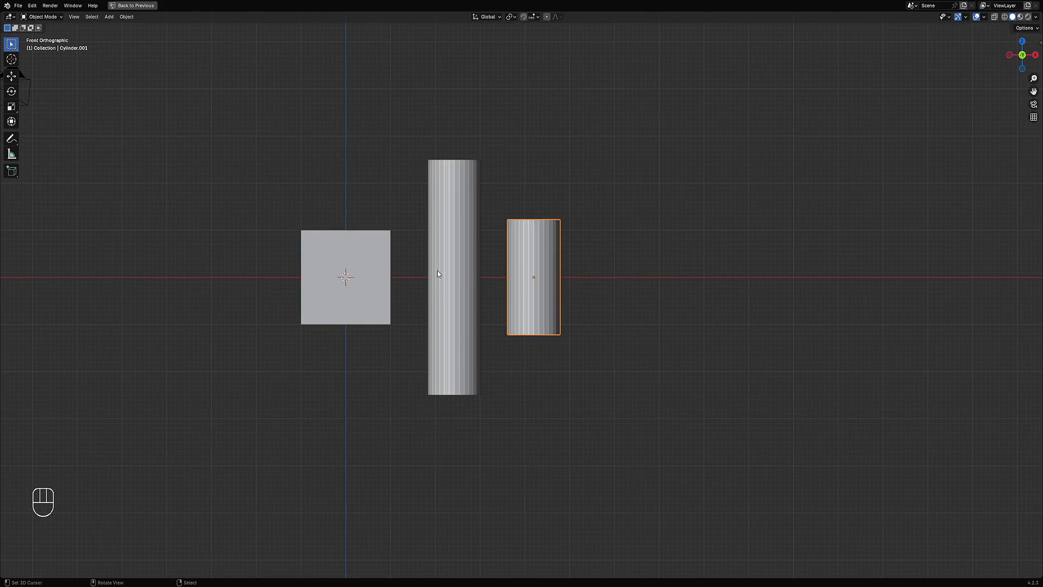
Step: Duplicate the cube and move the copy along X to the other side
{"action": "left_click", "coordinate": [395, 275]}
{"action": "middle_click_drag", "start_coordinate": [397, 276], "coordinate": [592, 237]}
{"action": "key", "text": "shift+d"}
{"action": "key", "text": "shift+x"}
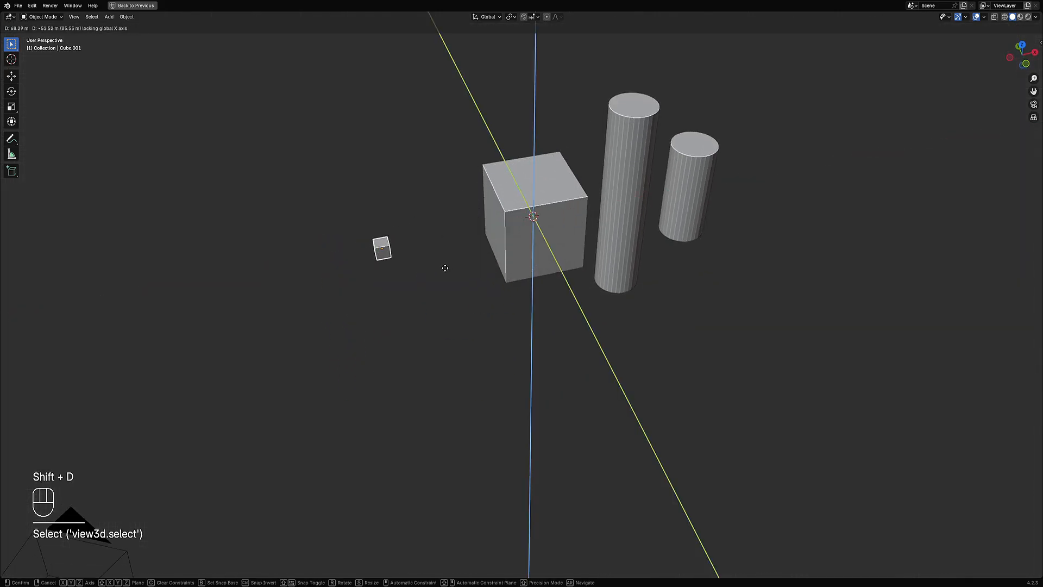
{"action": "key", "text": "x"}
{"action": "left_click", "coordinate": [440, 276]}
{"action": "middle_click_drag", "start_coordinate": [440, 277], "coordinate": [508, 308], "text": "shift"}
{"action": "middle_click_drag", "start_coordinate": [507, 307], "coordinate": [494, 272]}
Step: Push the duplicate cube's end face outward about 1.33 m to lengthen it into a block
{"action": "key", "text": "Tab"}
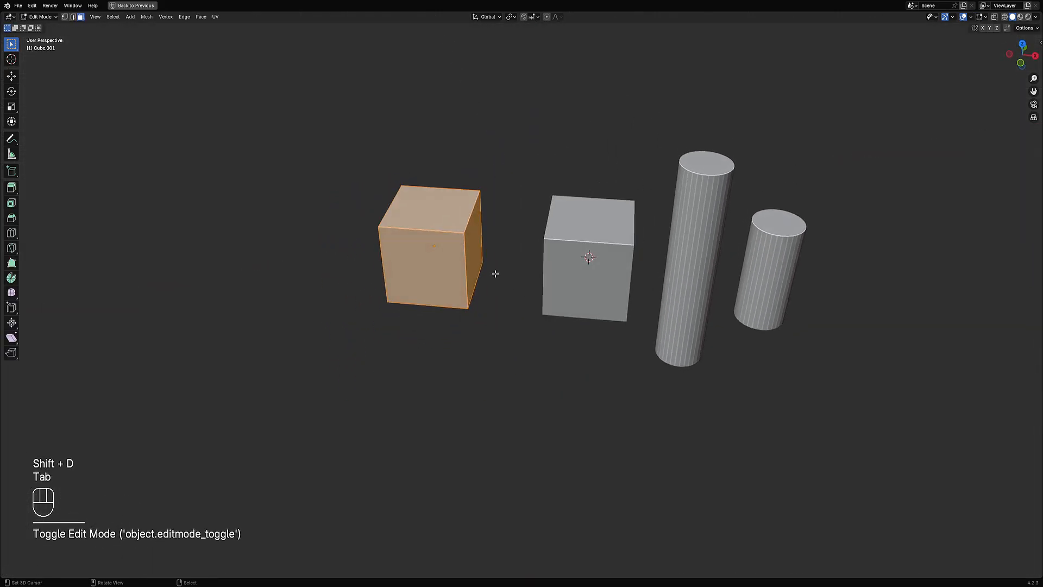
{"action": "key", "text": "3"}
{"action": "left_click", "coordinate": [477, 252]}
{"action": "middle_click_drag", "start_coordinate": [405, 261], "coordinate": [463, 271]}
{"action": "left_click", "coordinate": [421, 293], "text": "shift"}
{"action": "key", "text": "alt+s"}
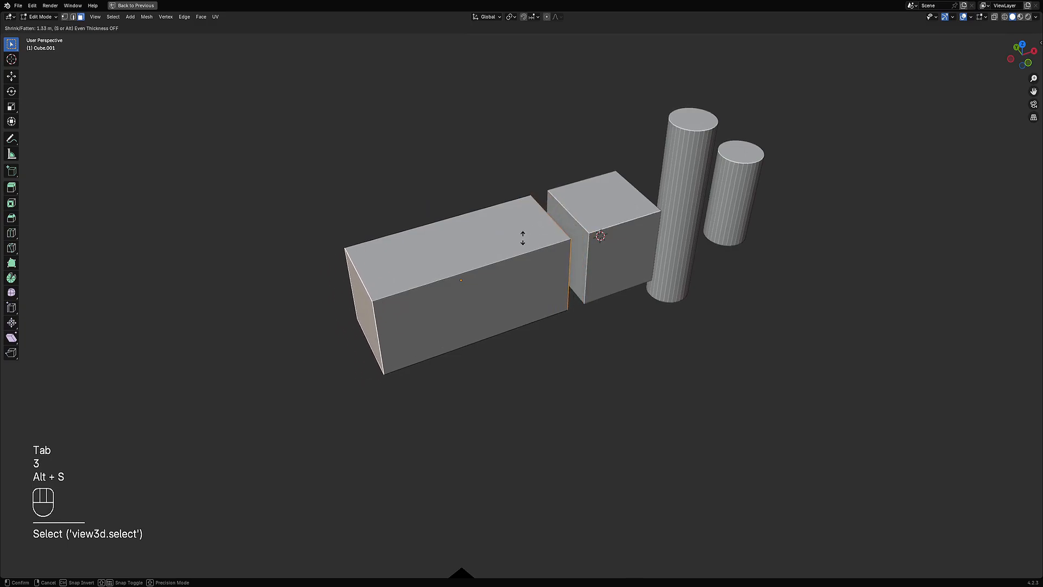
{"action": "left_click", "coordinate": [522, 234]}
Step: Move the block along X away from the cube
{"action": "key", "text": "Tab"}
{"action": "key", "text": "g"}
{"action": "key", "text": "x"}
{"action": "left_click", "coordinate": [503, 269]}
Step: Flatten the whole block along Z to about 0.62
{"action": "key", "text": "Tab"}
{"action": "middle_click_drag", "start_coordinate": [549, 234], "coordinate": [526, 260]}
{"action": "key", "text": "a"}
{"action": "key", "text": "s"}
{"action": "key", "text": "z"}
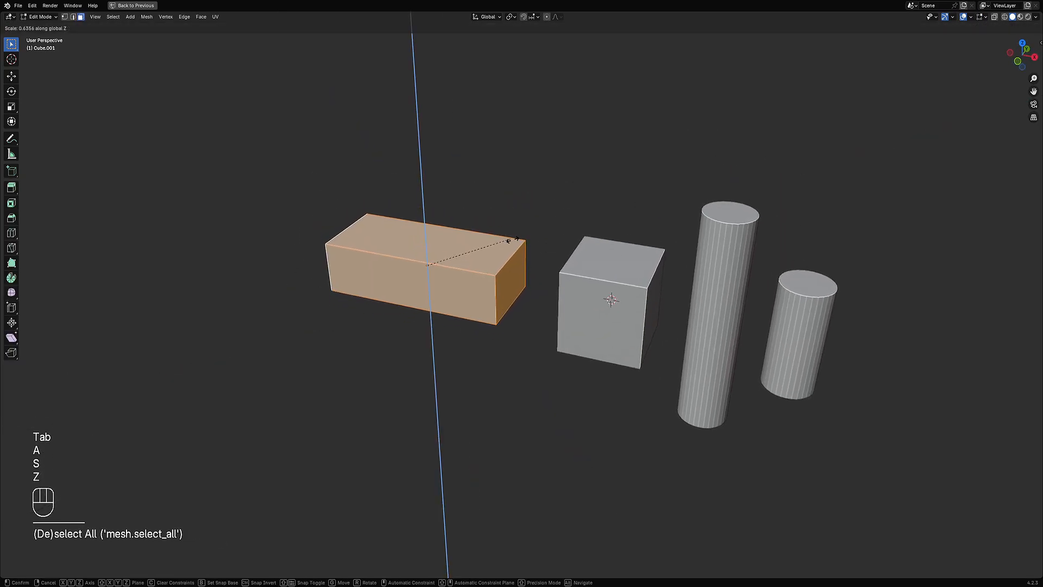
{"action": "left_click", "coordinate": [514, 241]}
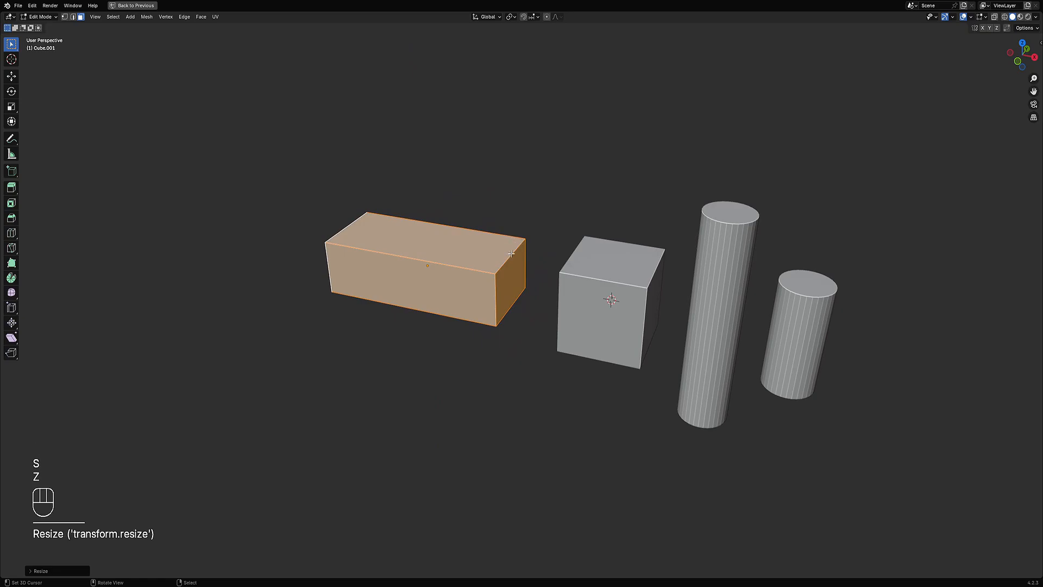
Step: Select a ring of the block's long edges and bevel them about 0.25 m with one segment
{"action": "middle_click_drag", "start_coordinate": [511, 254], "coordinate": [470, 251]}
{"action": "key", "text": "alt+a"}
{"action": "left_click", "coordinate": [470, 251], "text": "ctrl+alt+shift"}
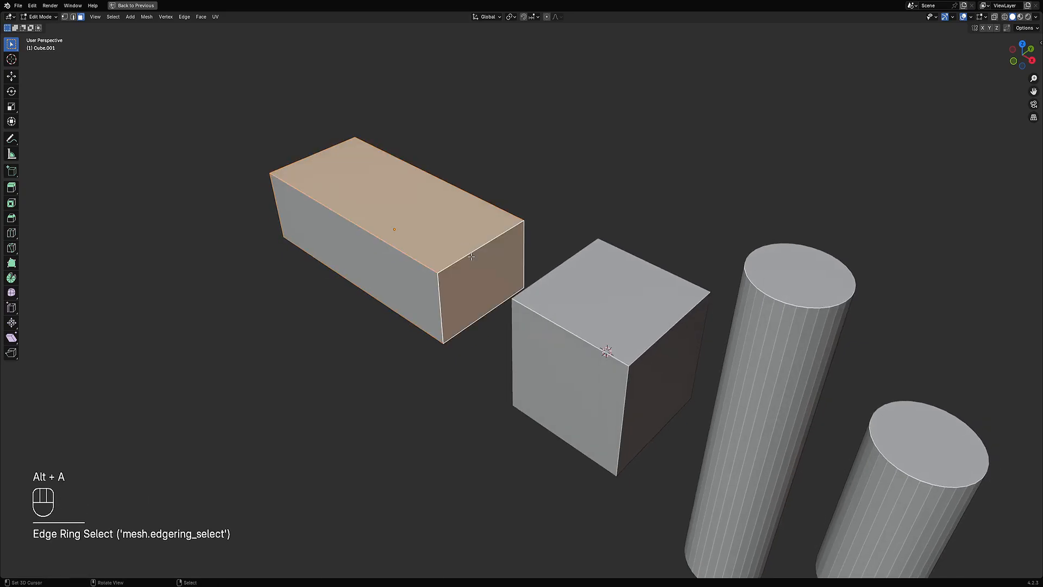
{"action": "key", "text": "2"}
{"action": "key", "text": "alt+a"}
{"action": "left_click", "coordinate": [472, 255], "text": "ctrl+alt+shift"}
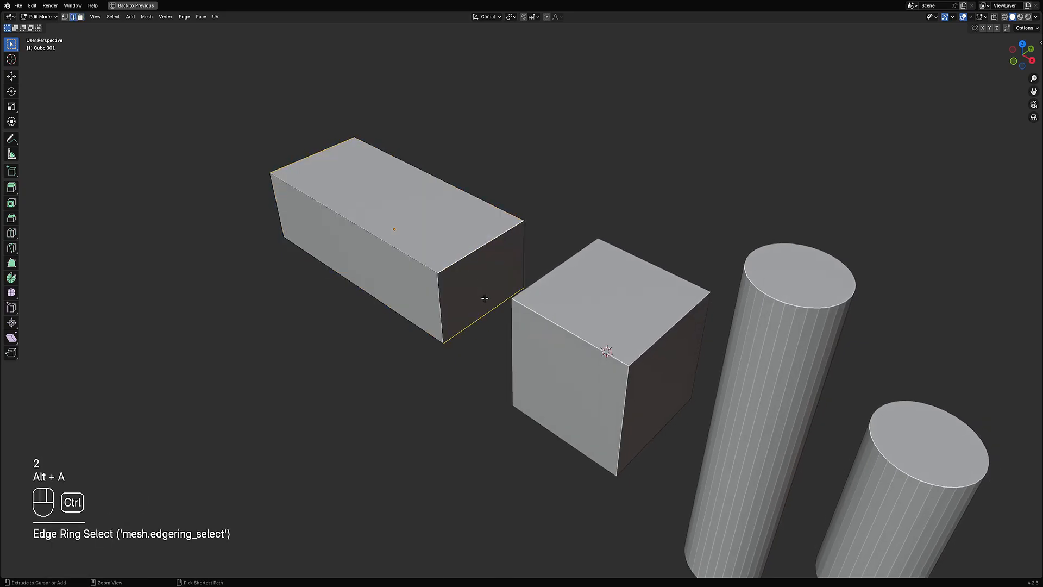
{"action": "key", "text": "ctrl+b"}
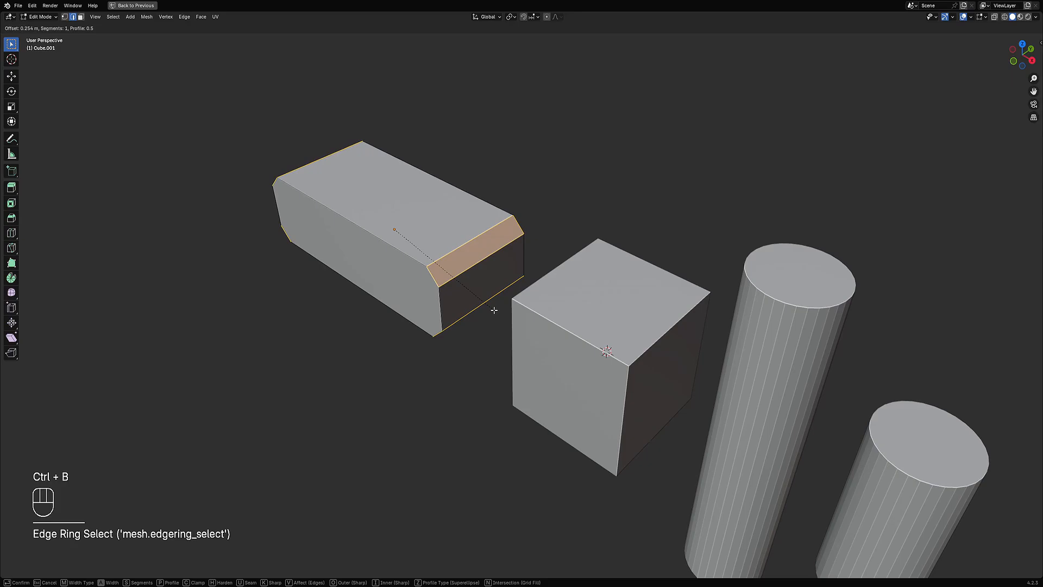
{"action": "left_click", "coordinate": [491, 305]}
{"action": "middle_click_drag", "start_coordinate": [491, 306], "coordinate": [725, 239]}
Step: Apply Creative Flow's Quad Slice to the block's selected end face
{"action": "key", "text": "3"}
{"action": "right_click", "coordinate": [521, 291]}
{"action": "right_click", "coordinate": [657, 263], "text": "shift"}
{"action": "middle_click_drag", "start_coordinate": [625, 250], "coordinate": [565, 239]}
{"action": "scroll", "coordinate": [561, 238], "scroll_direction": "up", "scroll_amount": 3}
{"action": "key", "text": "ctrl+shift+x"}
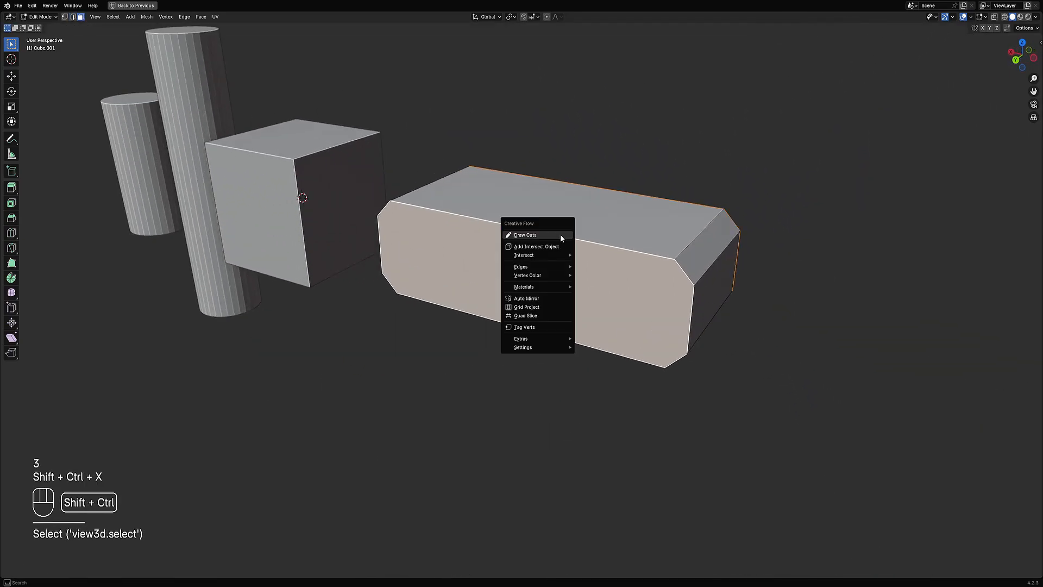
{"action": "left_click", "coordinate": [552, 315]}
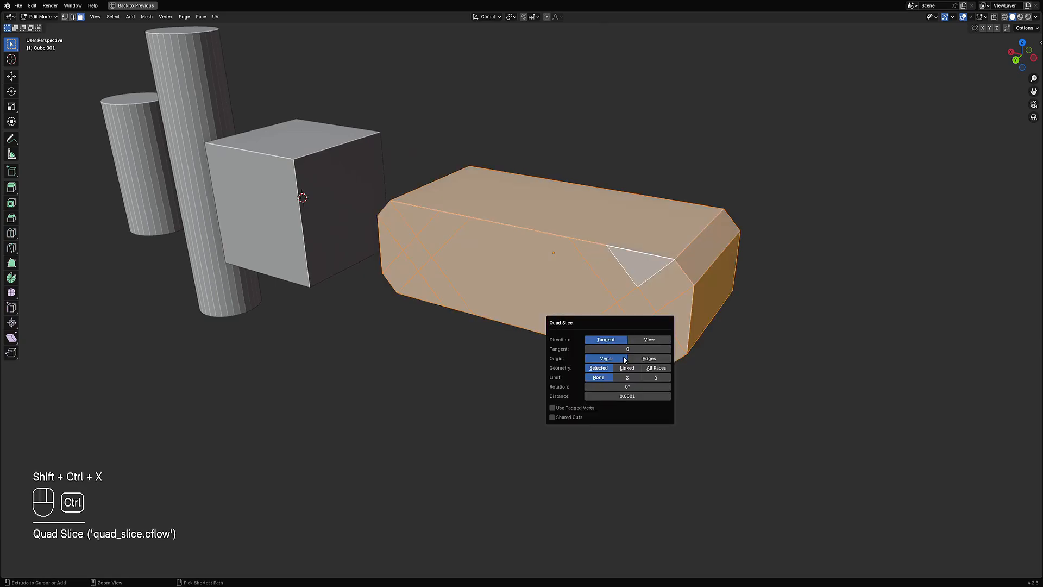
{"action": "key", "text": "alt+a"}
{"action": "middle_click_drag", "start_coordinate": [625, 348], "coordinate": [665, 278]}
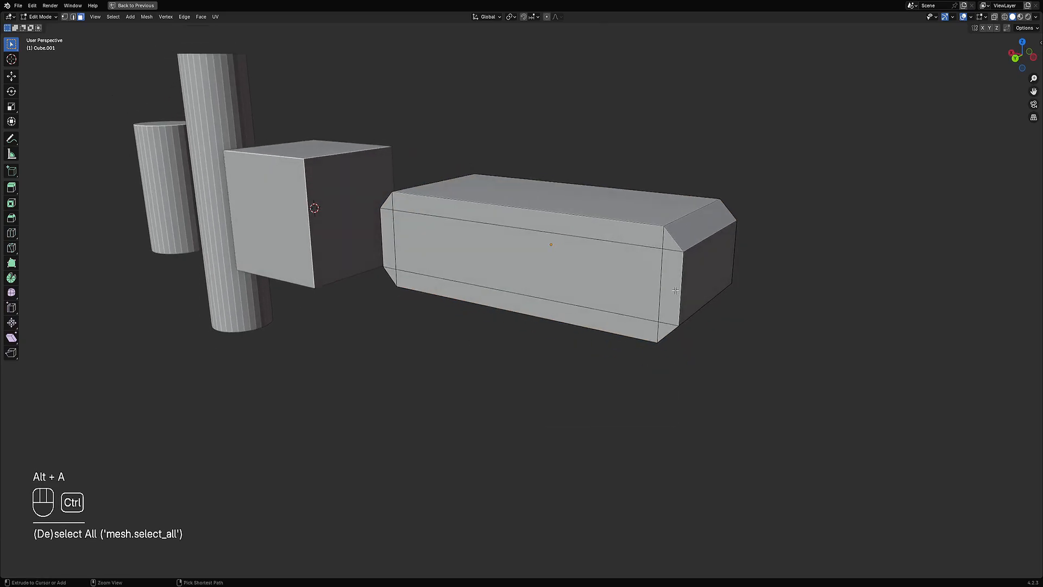
Step: Add a loop cut along the block and three loop cuts across it
{"action": "key", "text": "ctrl+r"}
{"action": "left_click", "coordinate": [665, 277]}
{"action": "left_click", "coordinate": [665, 277]}
{"action": "key", "text": "ctrl+r"}
{"action": "scroll", "coordinate": [567, 211], "scroll_direction": "up", "scroll_amount": 4}
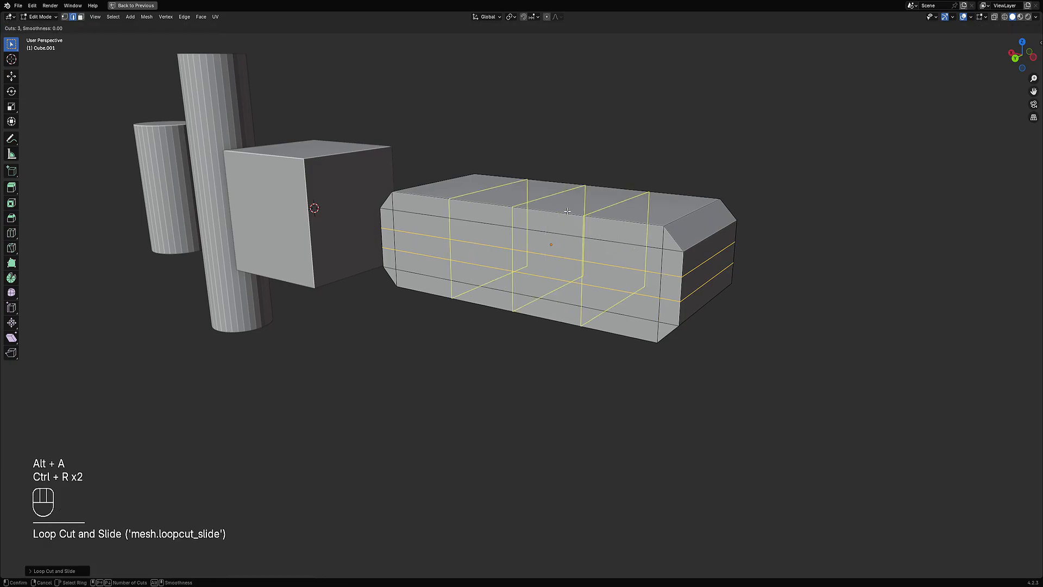
{"action": "left_click", "coordinate": [567, 210]}
{"action": "left_click", "coordinate": [567, 211]}
Step: Add another loop cut near the block's end
{"action": "key", "text": "alt+a"}
{"action": "scroll", "coordinate": [567, 211], "scroll_direction": "down", "scroll_amount": 1}
{"action": "middle_click_drag", "start_coordinate": [566, 211], "coordinate": [513, 259]}
{"action": "key", "text": "ctrl+r"}
{"action": "left_click", "coordinate": [474, 248]}
{"action": "left_click", "coordinate": [474, 247]}
Step: Apply Auto Mirror to the block across the X, Y and Z axes
{"action": "key", "text": "Tab"}
{"action": "key", "text": "shift+ctrl+x"}
{"action": "left_click", "coordinate": [511, 374]}
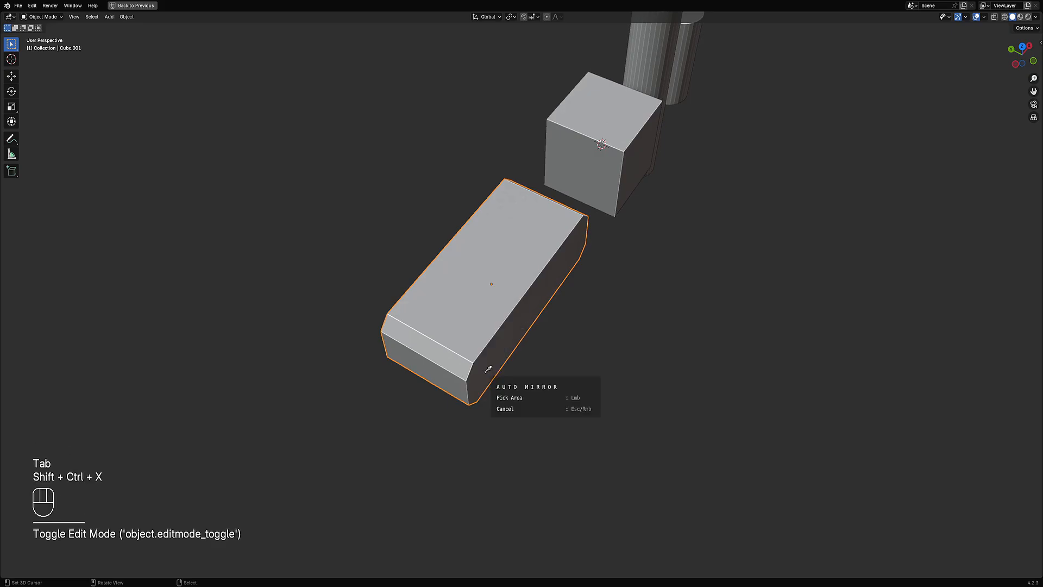
{"action": "key", "text": "x"}
{"action": "key", "text": "y"}
{"action": "key", "text": "z"}
{"action": "key", "text": "space"}
{"action": "key", "text": "Tab"}
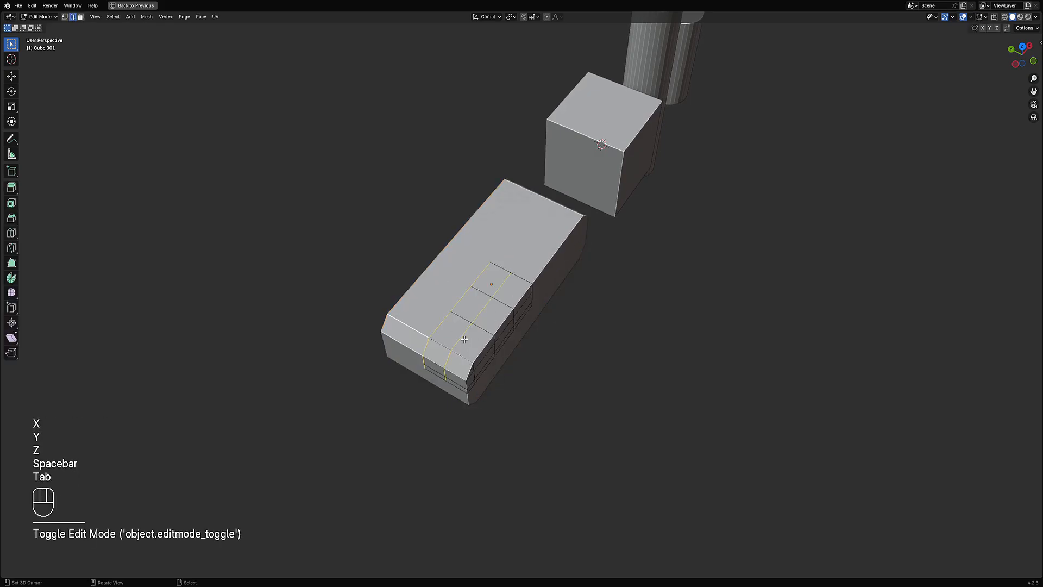
Step: Leave Edit Mode and select the cube and both cylinders, keeping the cube active
{"action": "key", "text": "Tab"}
{"action": "middle_click_drag", "start_coordinate": [464, 342], "coordinate": [522, 340]}
{"action": "left_click", "coordinate": [521, 341]}
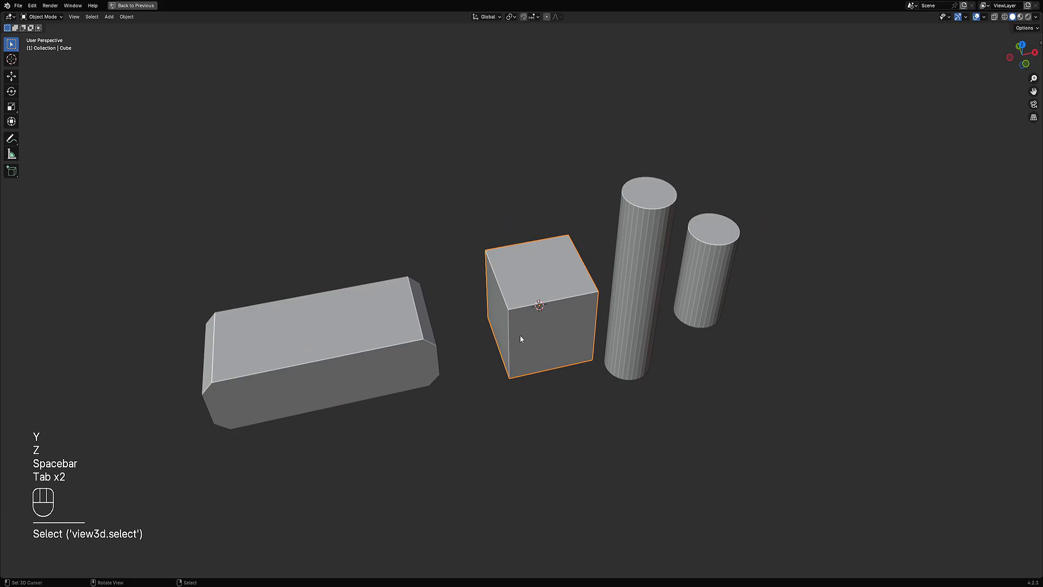
{"action": "left_click", "coordinate": [632, 283], "text": "shift"}
{"action": "left_click", "coordinate": [731, 282], "text": "shift"}
{"action": "middle_click_drag", "start_coordinate": [731, 282], "coordinate": [550, 260]}
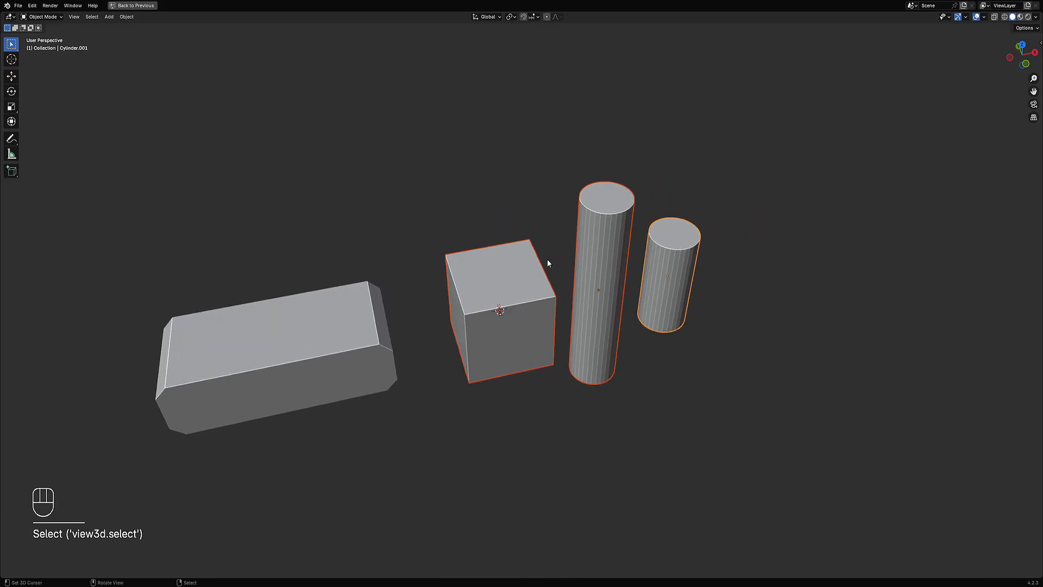
{"action": "scroll", "coordinate": [547, 259], "scroll_direction": "up", "scroll_amount": 3}
{"action": "key", "text": "shift+ctrl+x"}
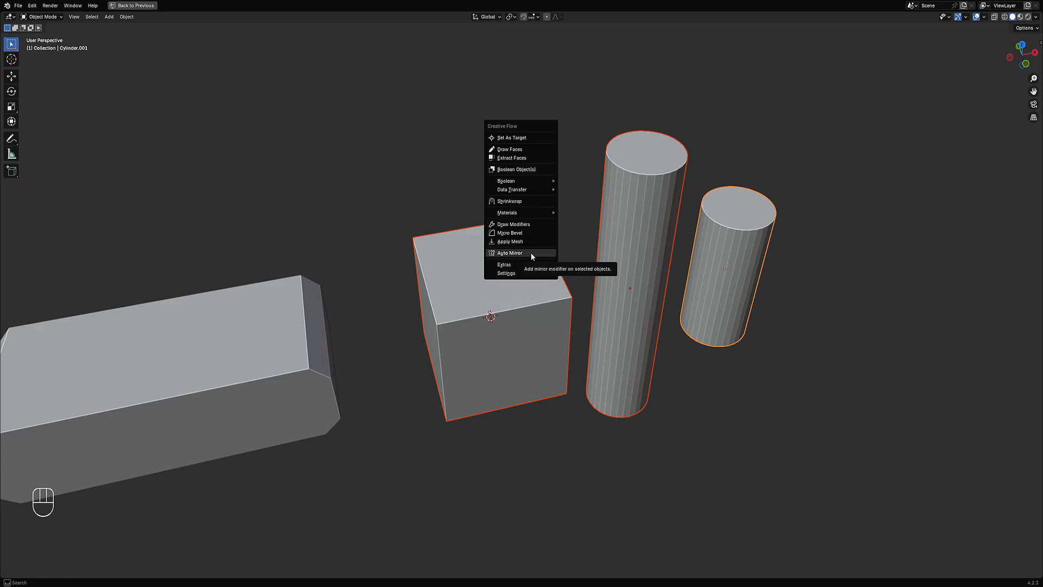
{"action": "left_click", "coordinate": [554, 316], "text": "shift"}
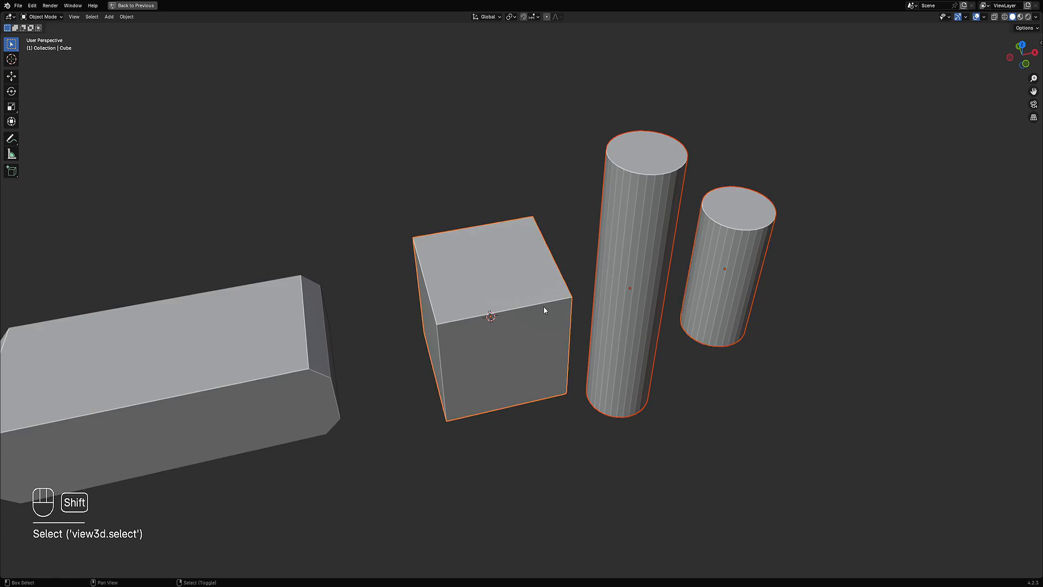
Step: Try to Auto Mirror the selection by picking the taller cylinder's top as the area
{"action": "middle_click_drag", "start_coordinate": [543, 305], "coordinate": [491, 287]}
{"action": "key", "text": "shift+ctrl+x"}
{"action": "left_click", "coordinate": [490, 283]}
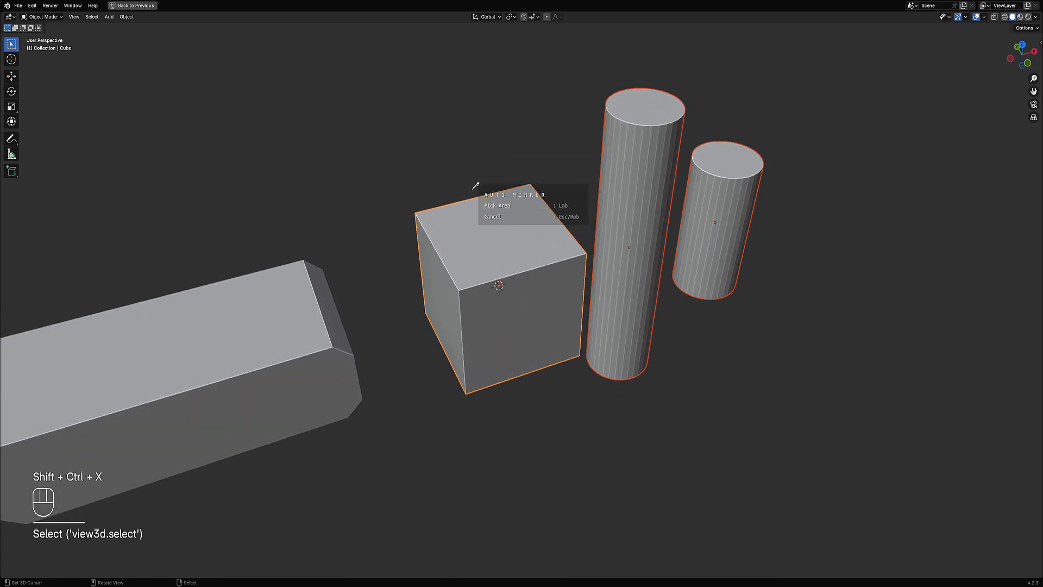
{"action": "middle_click_drag", "start_coordinate": [468, 290], "coordinate": [563, 251]}
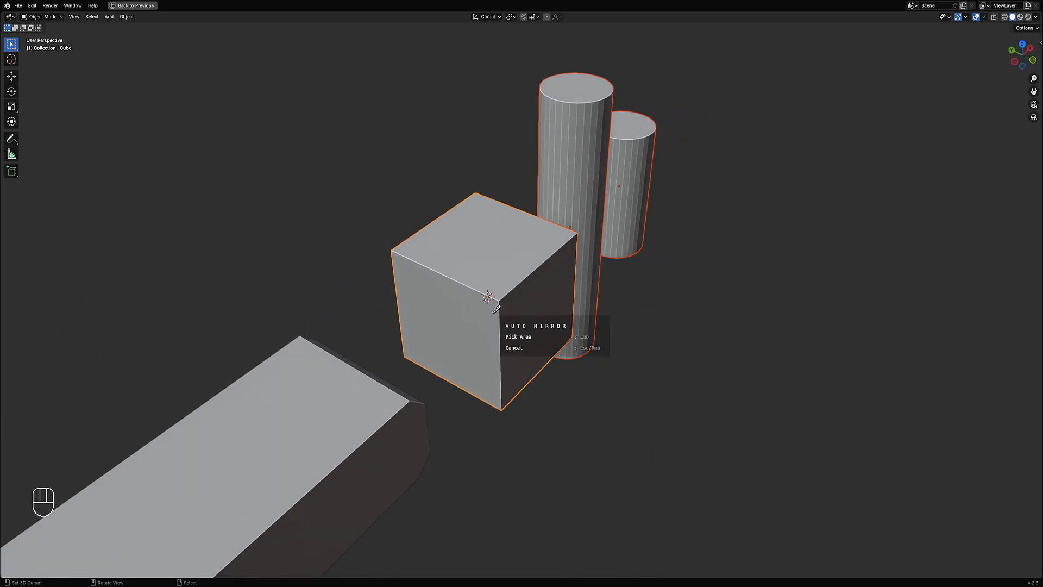
{"action": "middle_click_drag", "start_coordinate": [623, 289], "coordinate": [626, 249]}
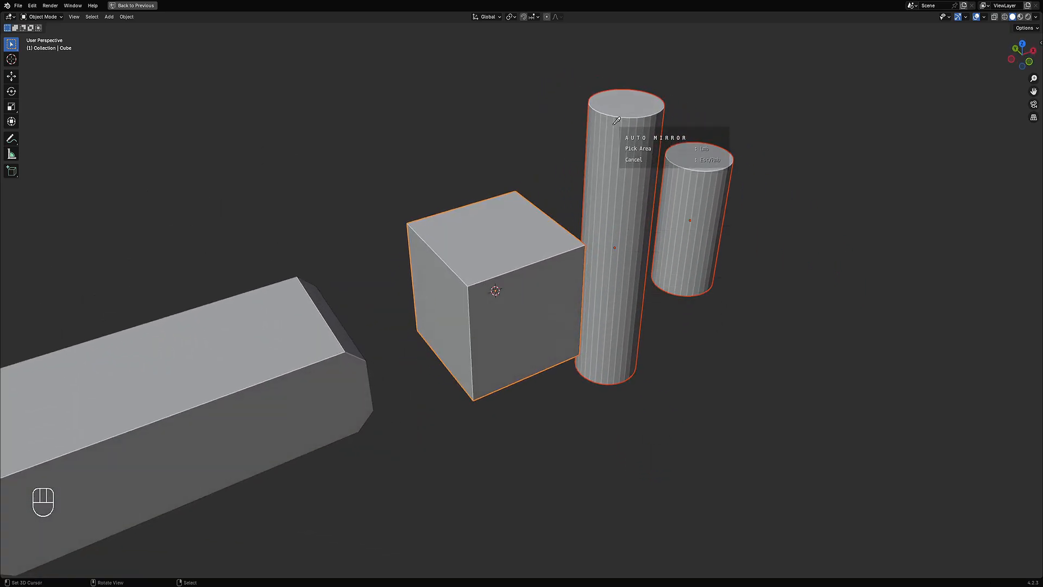
{"action": "left_click", "coordinate": [621, 179]}
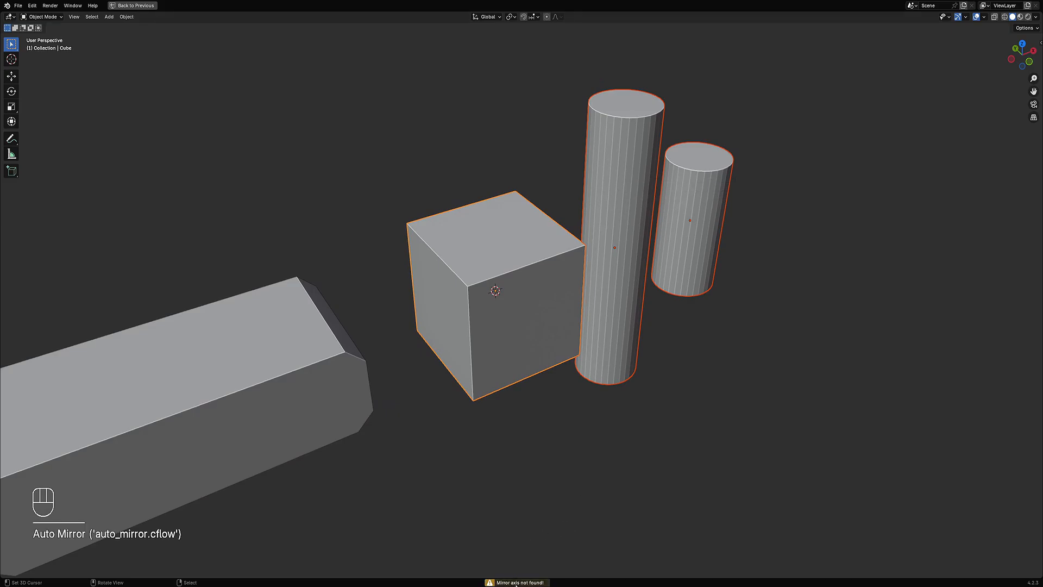
Step: Auto Mirror the selected objects across the X, Y and Z axes, picking the cube's front face as the area
{"action": "key", "text": "ctrl+shift+x"}
{"action": "left_click", "coordinate": [490, 317]}
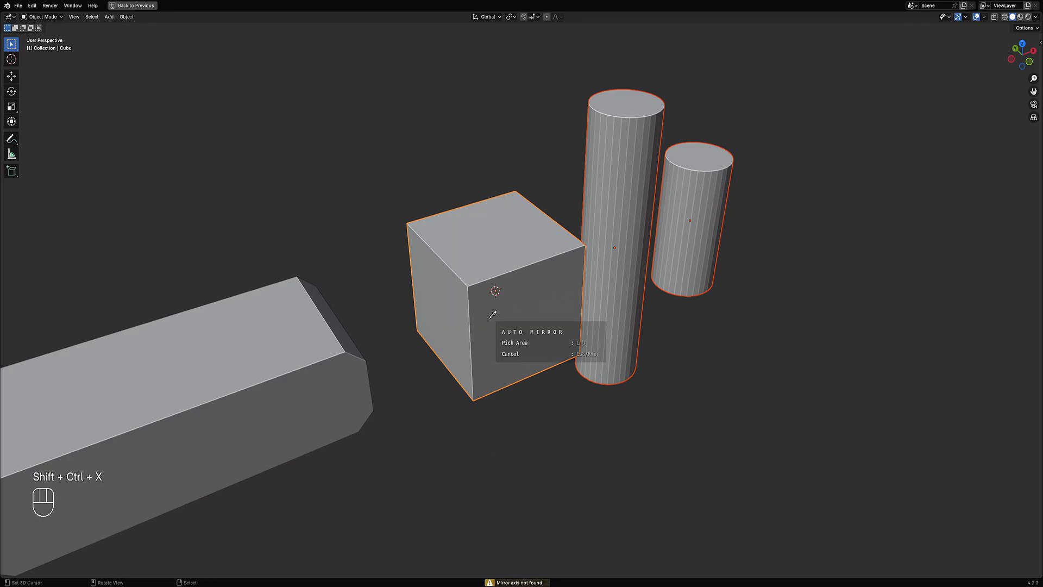
{"action": "key", "text": "x"}
{"action": "key", "text": "y"}
{"action": "key", "text": "z"}
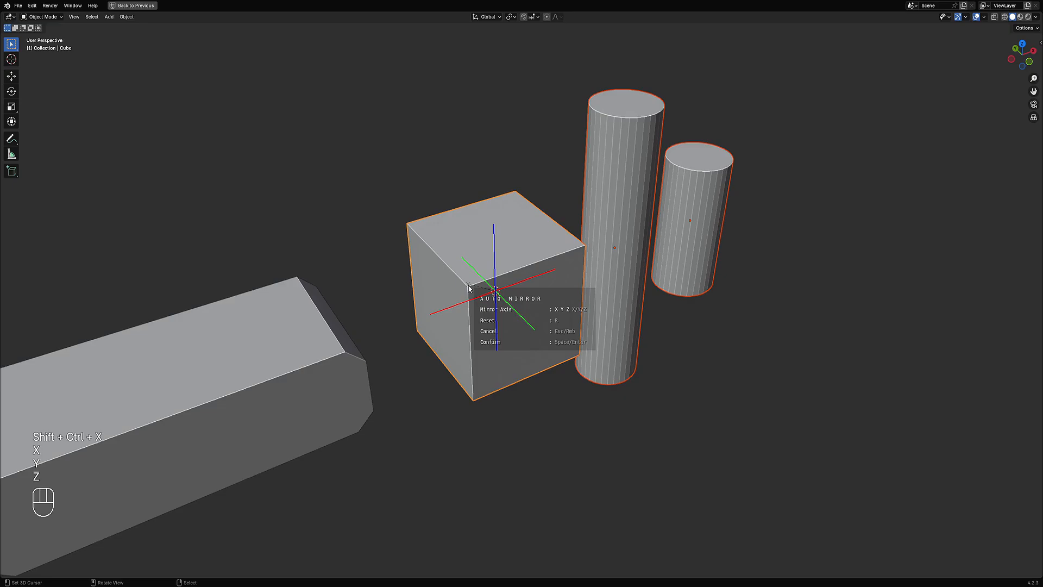
{"action": "key", "text": "space"}
{"action": "key", "text": "Tab"}
{"action": "key", "text": "alt+a"}
{"action": "scroll", "coordinate": [468, 285], "scroll_direction": "down", "scroll_amount": 5}
{"action": "key", "text": "Tab"}
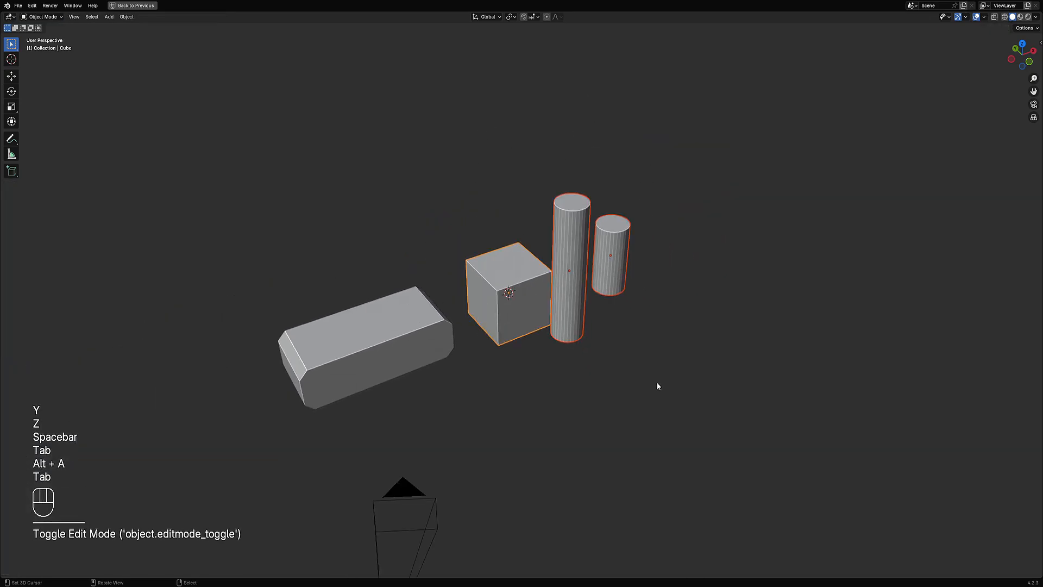
{"action": "middle_click_drag", "start_coordinate": [662, 362], "coordinate": [520, 319]}
{"action": "scroll", "coordinate": [520, 319], "scroll_direction": "up", "scroll_amount": 1}
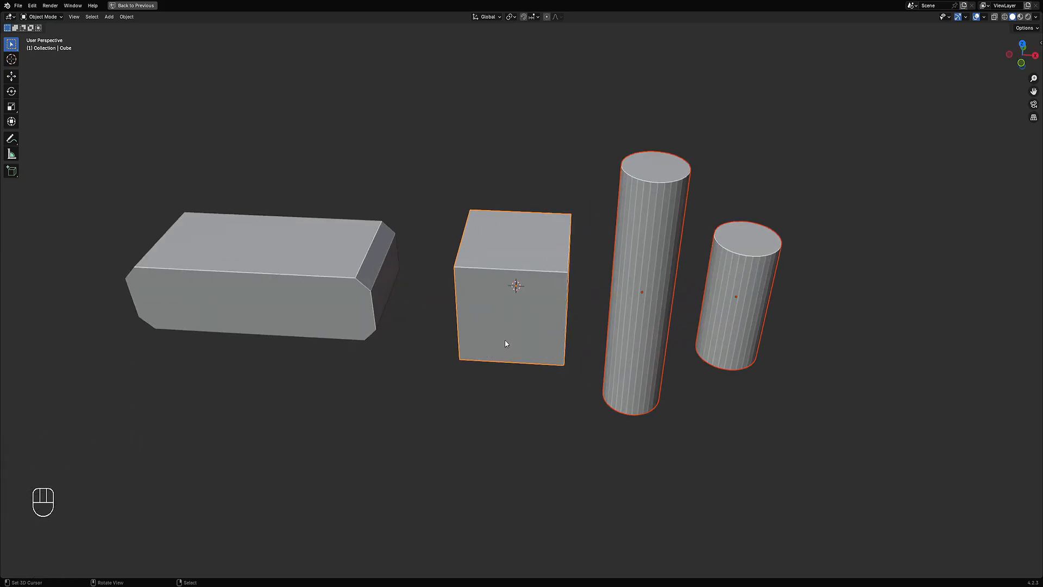
Step: Select the cube, enter Edit Mode and add two vertical loop cuts near its front corner
{"action": "left_click", "coordinate": [337, 261], "text": "shift"}
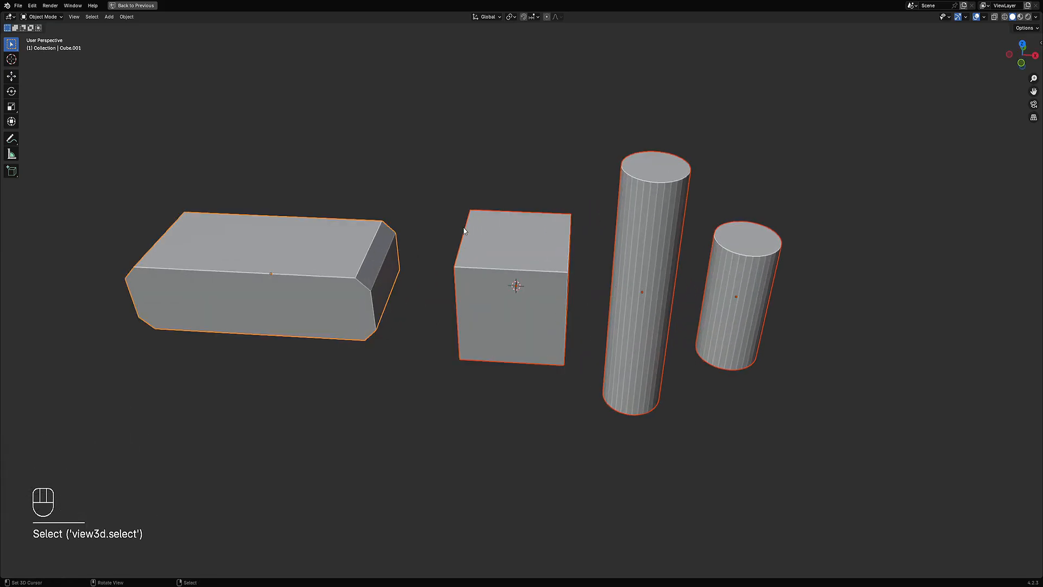
{"action": "key", "text": "w"}
{"action": "left_click", "coordinate": [454, 190]}
{"action": "key", "text": "Tab"}
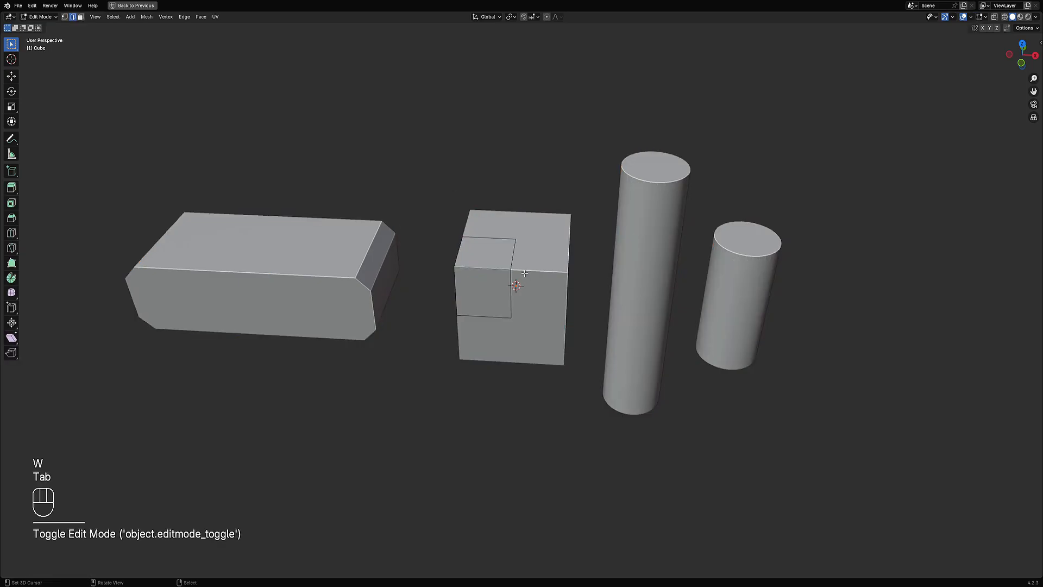
{"action": "middle_click_drag", "start_coordinate": [454, 191], "coordinate": [536, 289]}
{"action": "key", "text": "alt+a"}
{"action": "scroll", "coordinate": [535, 289], "scroll_direction": "up", "scroll_amount": 1}
{"action": "key", "text": "ctrl+r"}
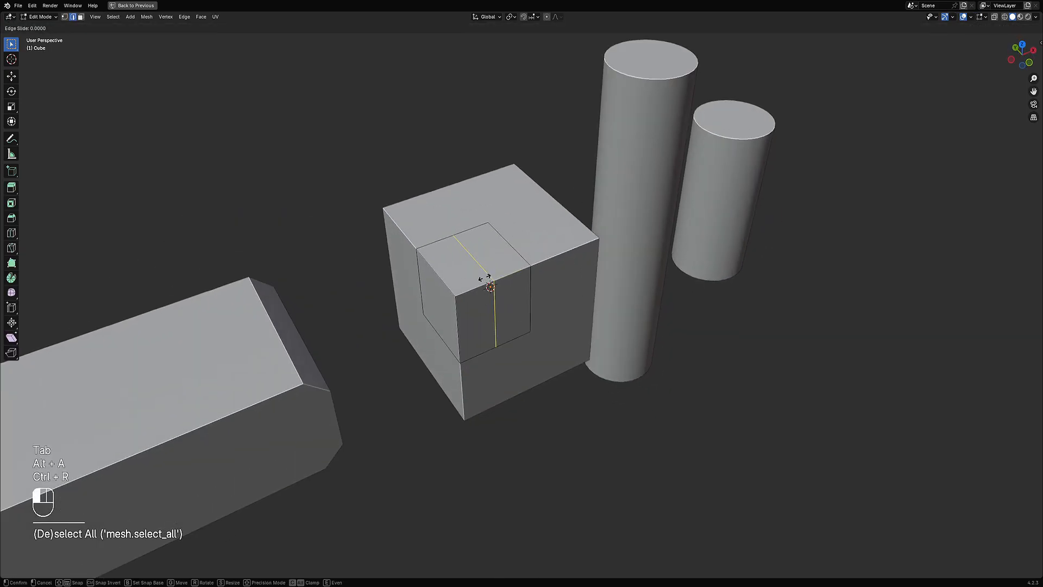
{"action": "left_click", "coordinate": [470, 285]}
{"action": "key", "text": "ctrl+r"}
{"action": "left_click", "coordinate": [487, 285]}
{"action": "left_click", "coordinate": [474, 288]}
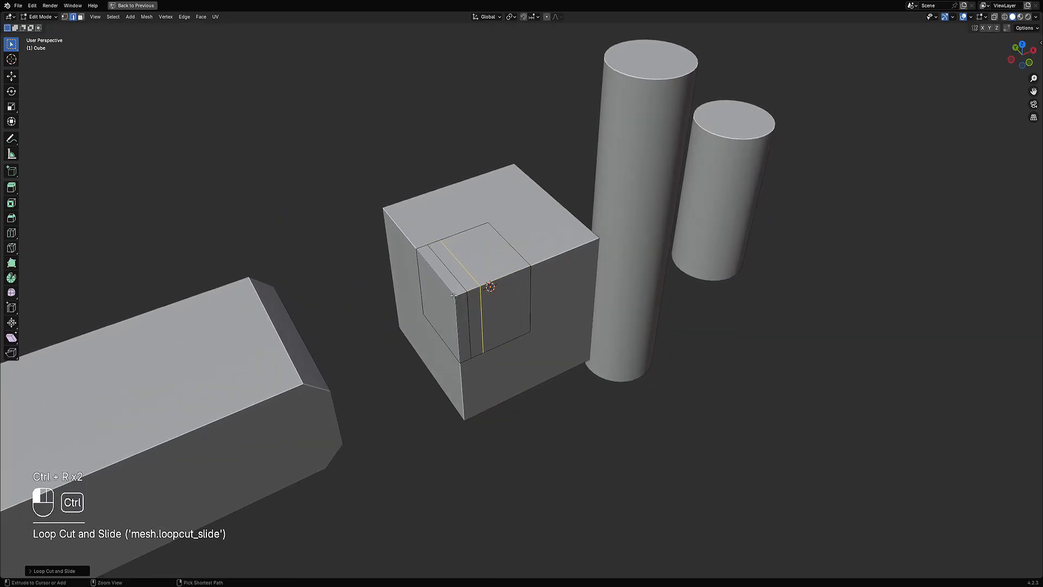
Step: Add two horizontal loop cuts near the top of the cube's front face
{"action": "key", "text": "ctrl+r"}
{"action": "left_click", "coordinate": [476, 315]}
{"action": "left_click", "coordinate": [476, 296]}
{"action": "key", "text": "ctrl+r"}
{"action": "left_click", "coordinate": [474, 316]}
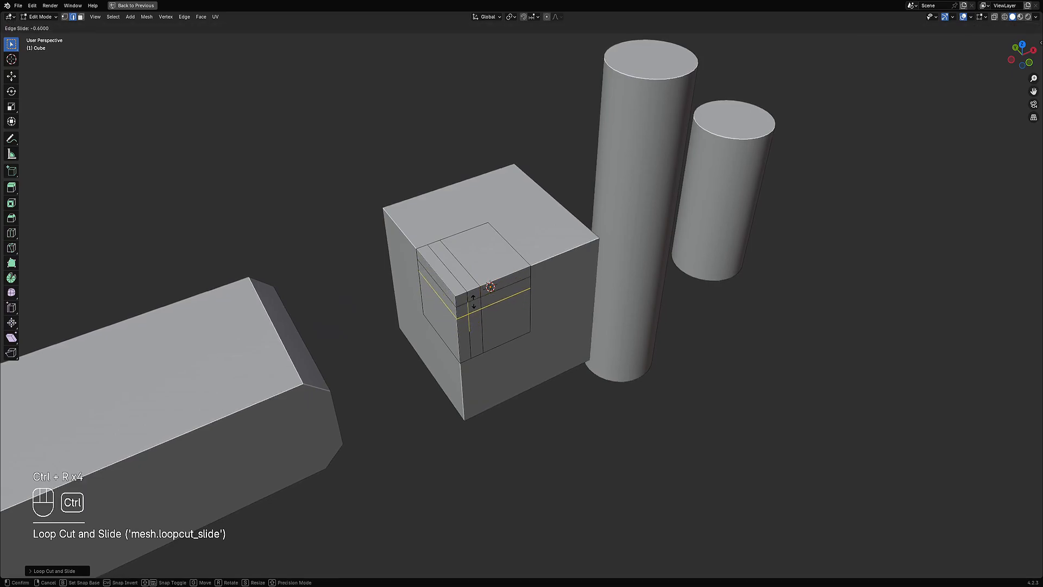
{"action": "left_click", "coordinate": [474, 297]}
Step: Add another horizontal loop cut lower on the cube and a vertical loop cut near its other side
{"action": "key", "text": "ctrl+r"}
{"action": "left_click", "coordinate": [483, 332]}
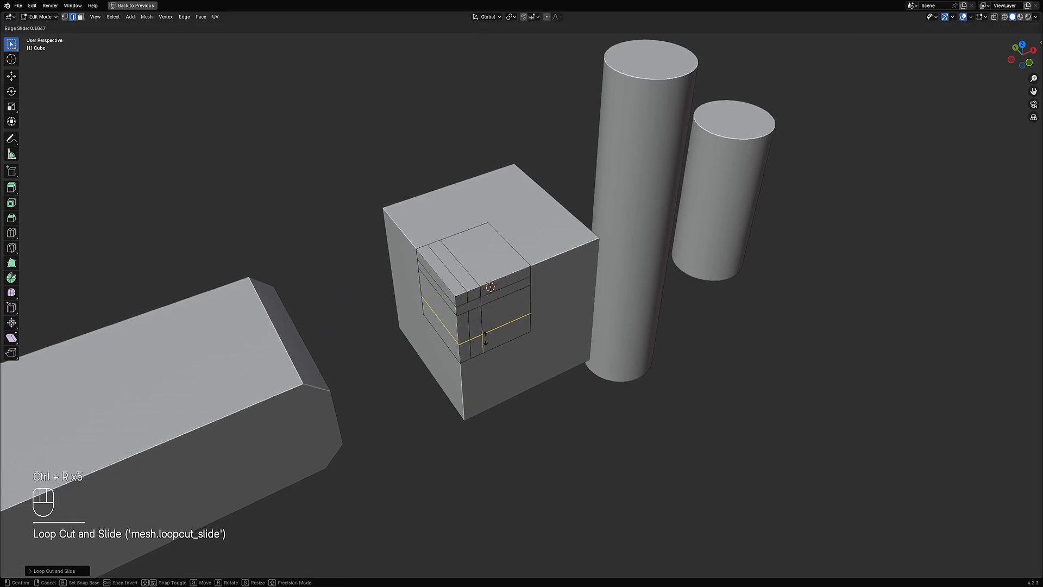
{"action": "left_click", "coordinate": [483, 341]}
{"action": "key", "text": "ctrl+r"}
{"action": "left_click", "coordinate": [508, 269]}
{"action": "left_click", "coordinate": [508, 269]}
{"action": "key", "text": "ctrl+r"}
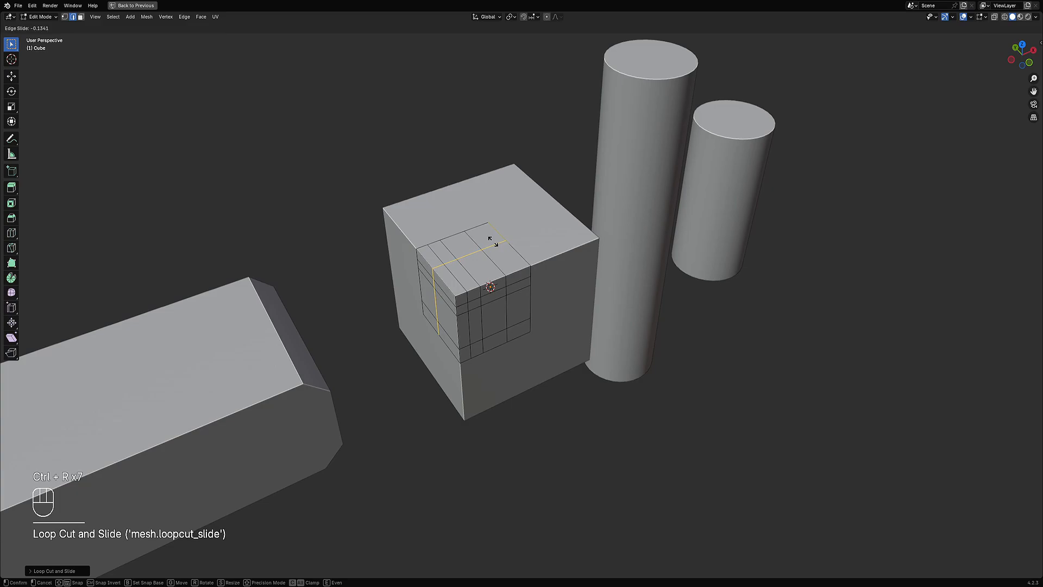
Step: Select all, leave Edit Mode, and apply Random Panels to the cube with the "square top merged" preset
{"action": "key", "text": "a"}
{"action": "key", "text": "Tab"}
{"action": "key", "text": "shift+q"}
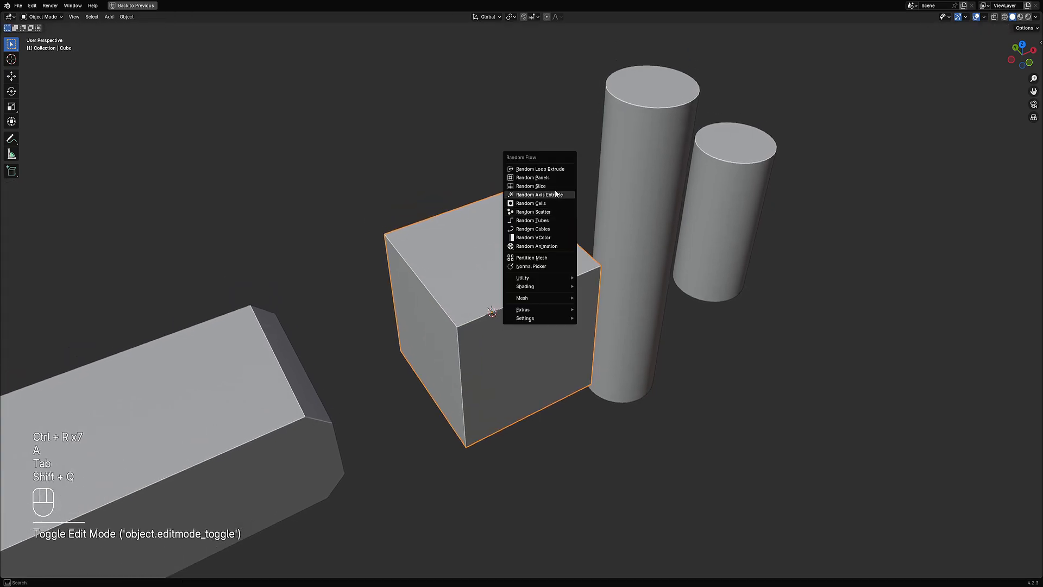
{"action": "left_click", "coordinate": [544, 177]}
{"action": "left_click", "coordinate": [600, 200]}
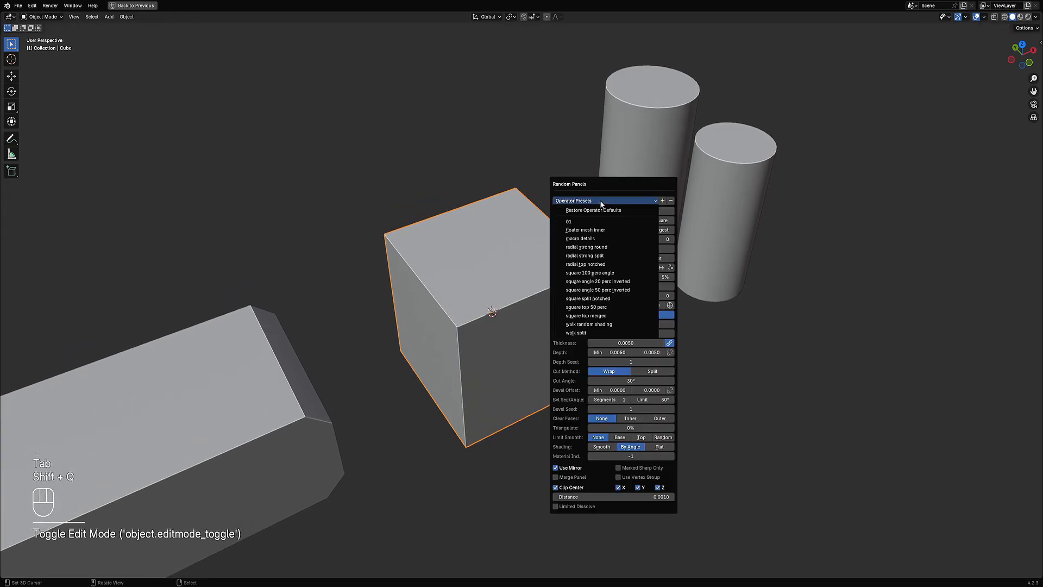
{"action": "left_click", "coordinate": [614, 318]}
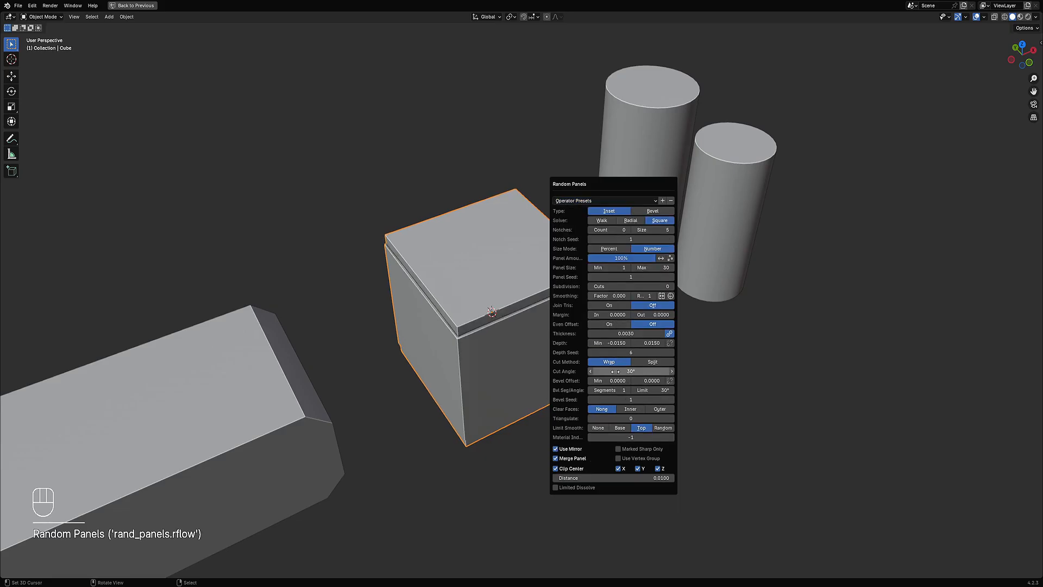
Step: Increase the Random Panels subdivision cuts to 4
{"action": "scroll", "coordinate": [609, 285], "scroll_direction": "up", "scroll_amount": 3, "text": "ctrl"}
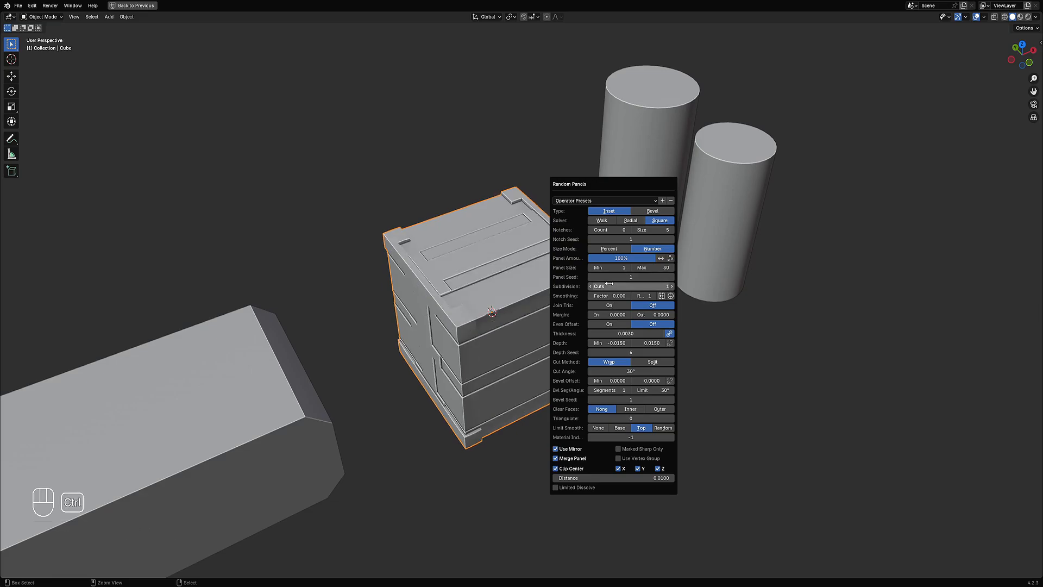
{"action": "scroll", "coordinate": [608, 285], "scroll_direction": "up", "scroll_amount": 2, "text": "ctrl"}
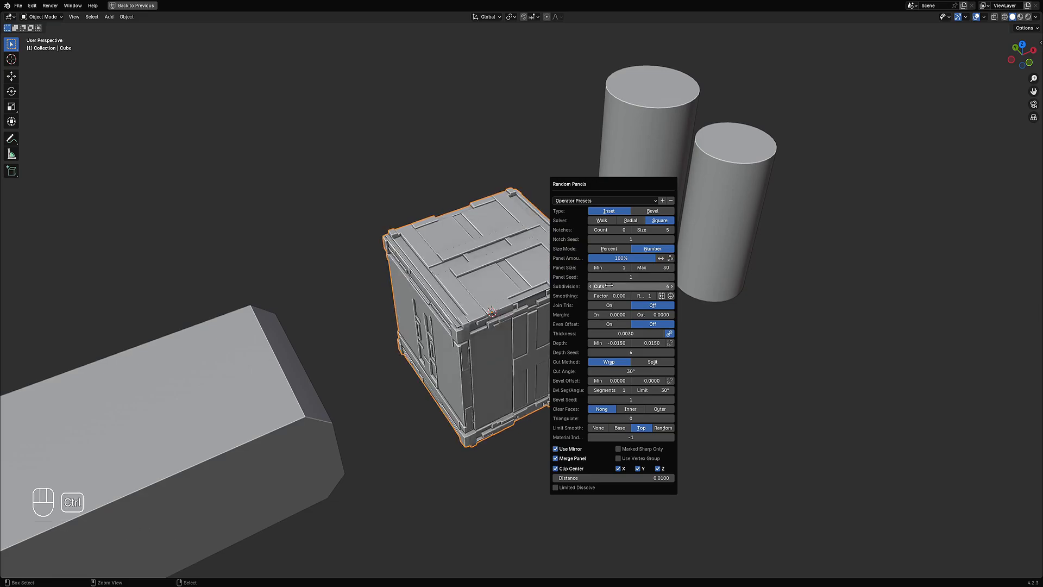
{"action": "middle_click_drag", "start_coordinate": [609, 286], "coordinate": [589, 266]}
{"action": "key", "text": "F9"}
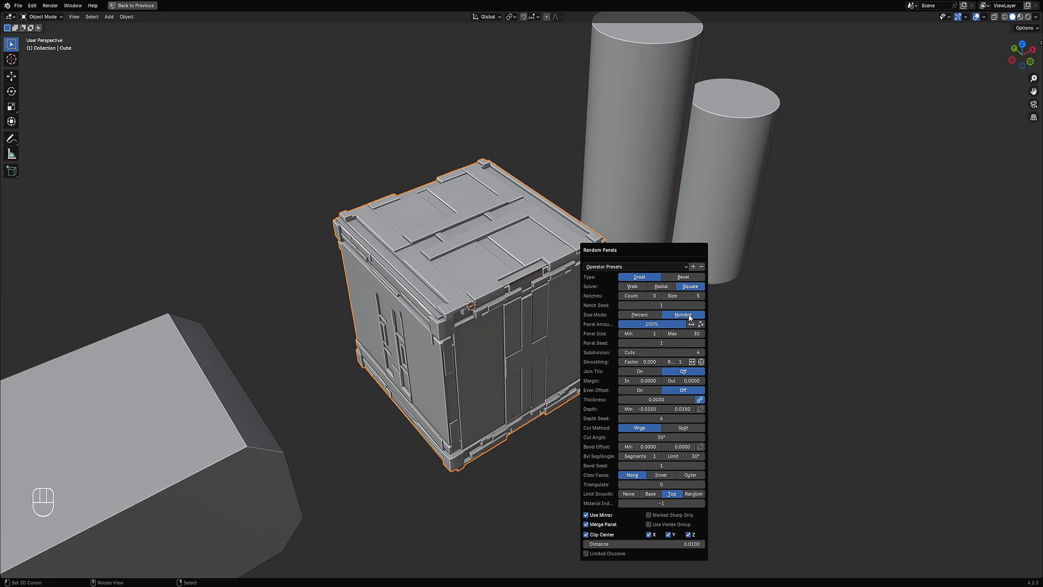
{"action": "left_click", "coordinate": [647, 315]}
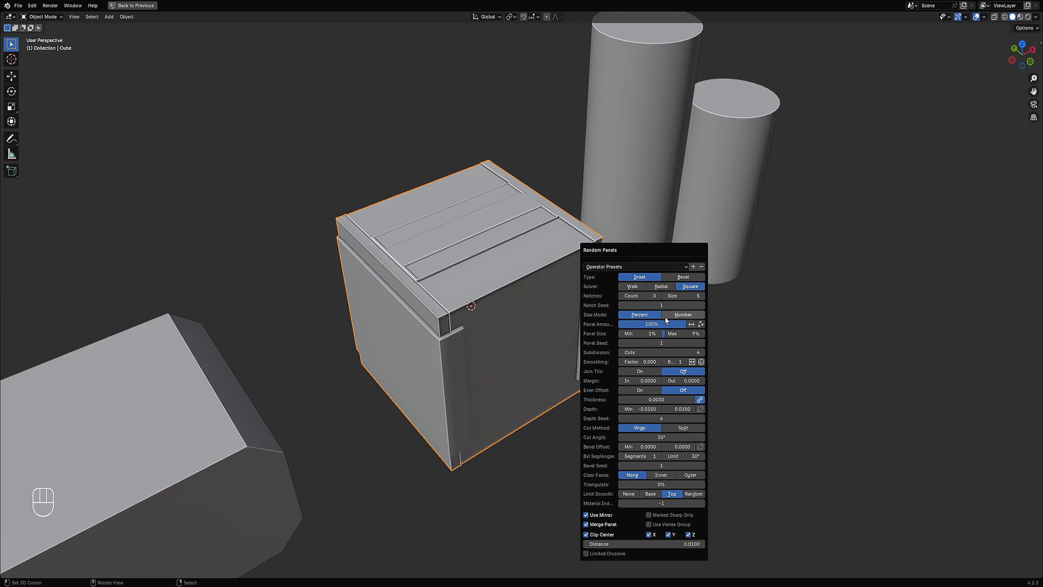
{"action": "left_click", "coordinate": [670, 317]}
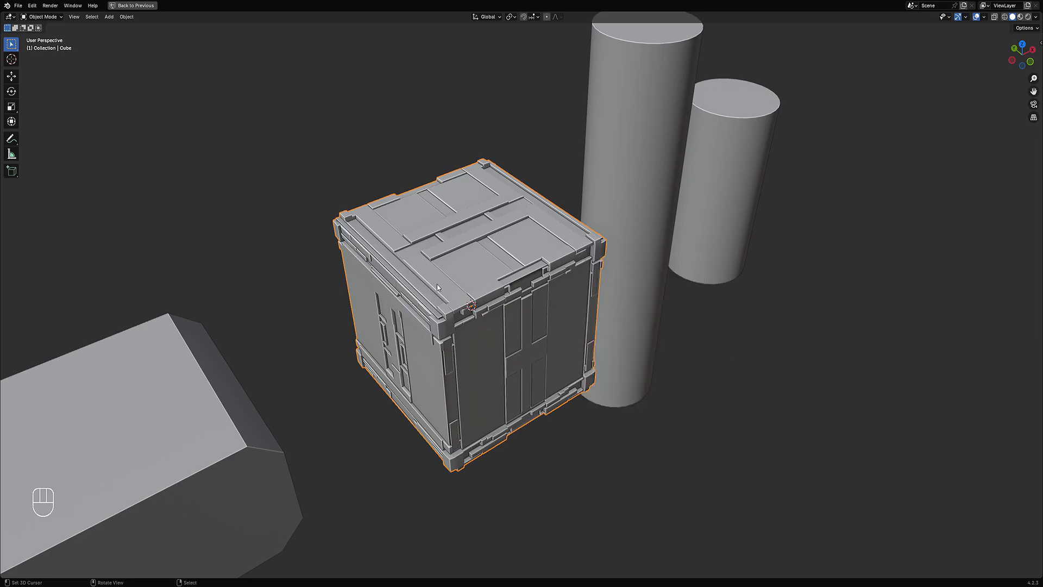
{"action": "middle_click_drag", "start_coordinate": [478, 239], "coordinate": [484, 272]}
{"action": "middle_click_drag", "start_coordinate": [521, 313], "coordinate": [549, 326]}
{"action": "scroll", "coordinate": [565, 334], "scroll_direction": "up", "scroll_amount": 3}
{"action": "key", "text": "F9"}
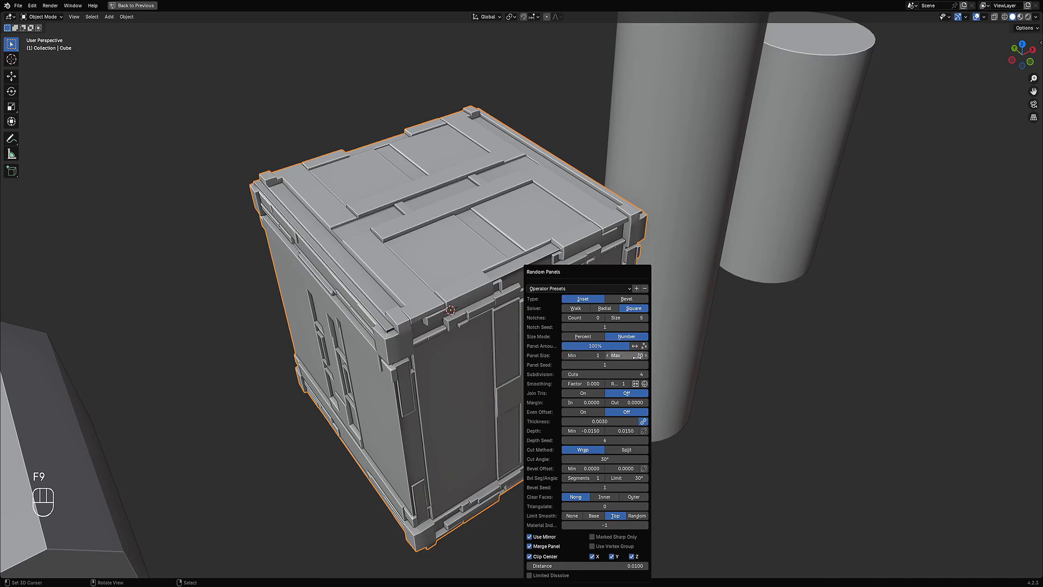
{"action": "scroll", "coordinate": [571, 299], "scroll_direction": "down", "scroll_amount": 2}
{"action": "mouse_move", "coordinate": [570, 299]}
{"action": "middle_mouse_down"}
{"action": "mouse_move", "coordinate": [585, 276]}
{"action": "mouse_move", "coordinate": [575, 297]}
{"action": "middle_mouse_up"}
{"action": "scroll", "coordinate": [575, 298], "scroll_direction": "up", "scroll_amount": 1}
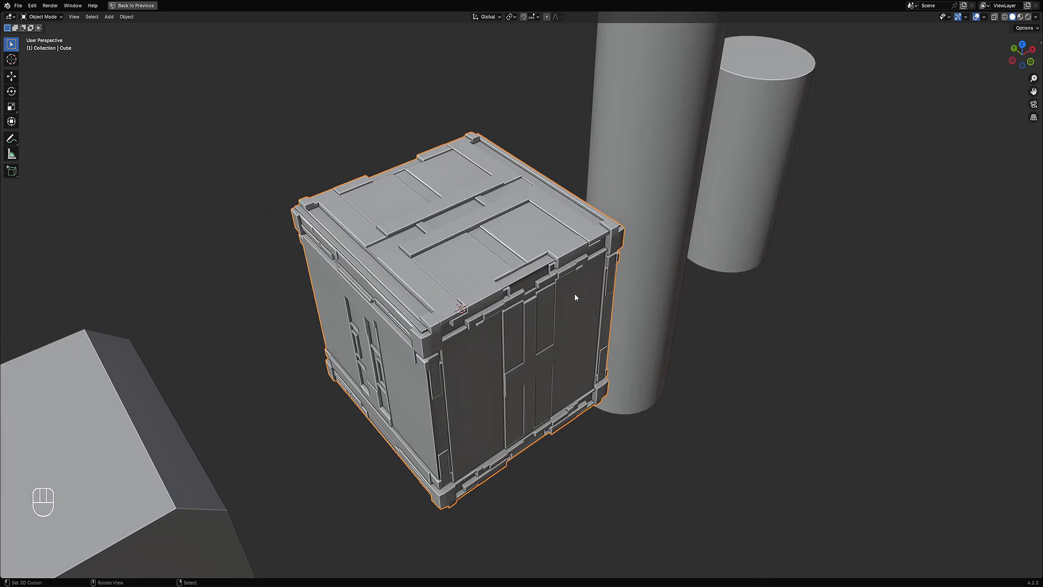
Step: Set the minimum panel size to 10
{"action": "key", "text": "F9"}
{"action": "left_click", "coordinate": [640, 355]}
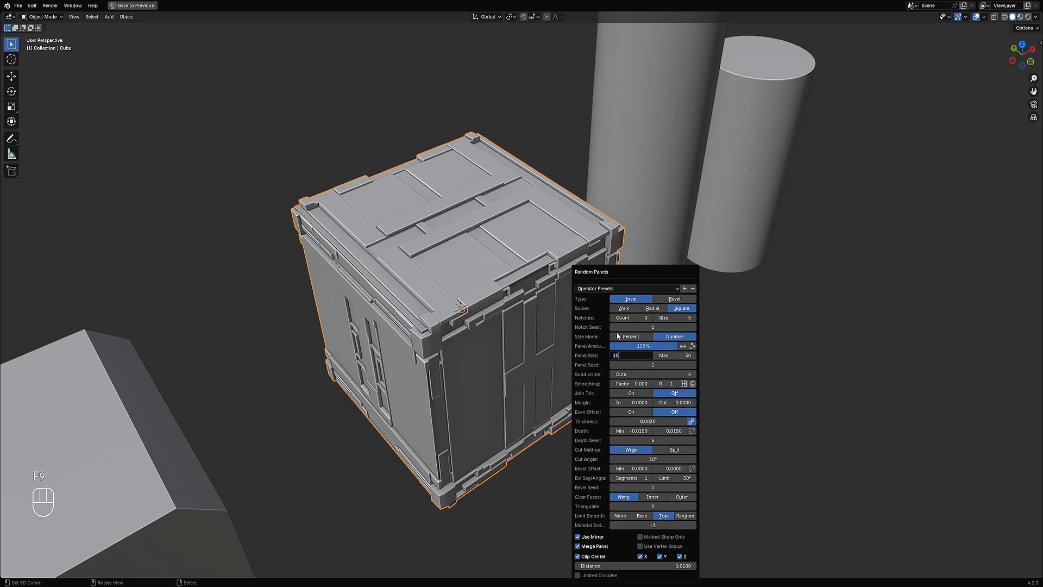
{"action": "type", "text": "10"}
{"action": "key", "text": "Return"}
Step: Raise the panel seed to 17
{"action": "middle_click_drag", "start_coordinate": [524, 235], "coordinate": [568, 262]}
{"action": "key", "text": "F9"}
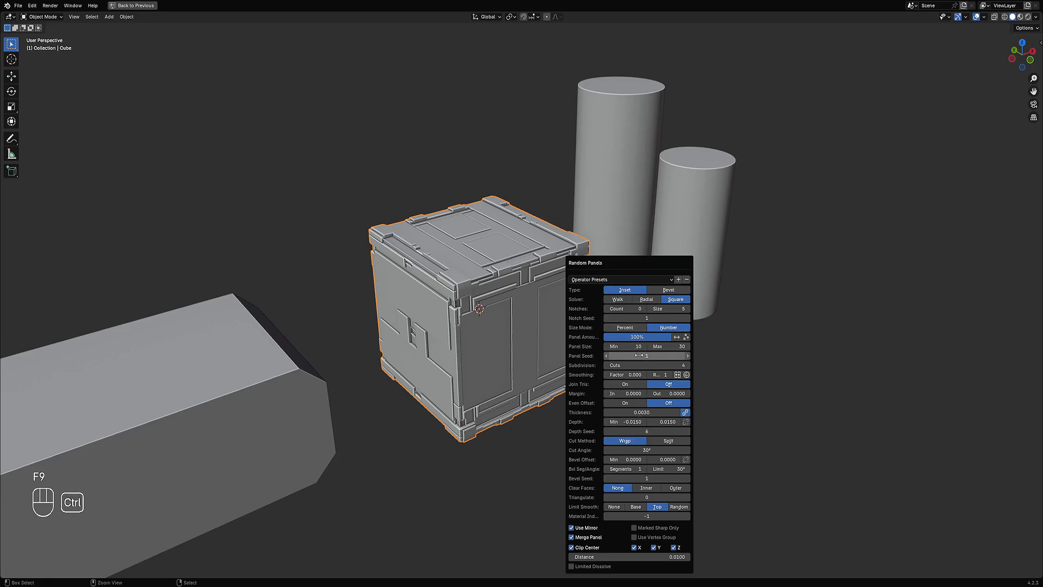
{"action": "scroll", "coordinate": [639, 355], "scroll_direction": "up", "scroll_amount": 5, "text": "ctrl"}
{"action": "scroll", "coordinate": [639, 355], "scroll_direction": "up", "scroll_amount": 9, "text": "ctrl"}
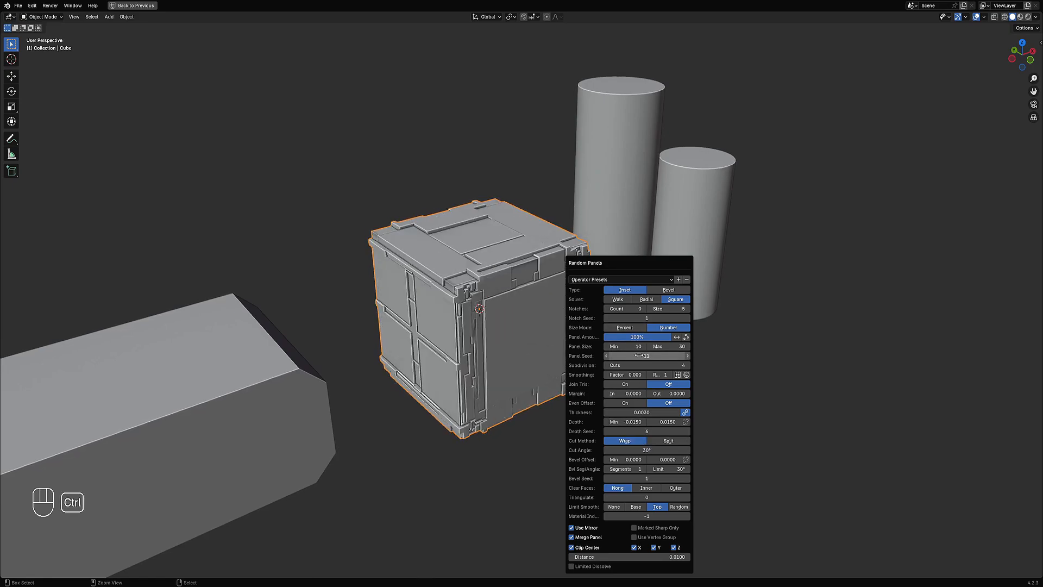
{"action": "scroll", "coordinate": [639, 355], "scroll_direction": "up", "scroll_amount": 2, "text": "ctrl"}
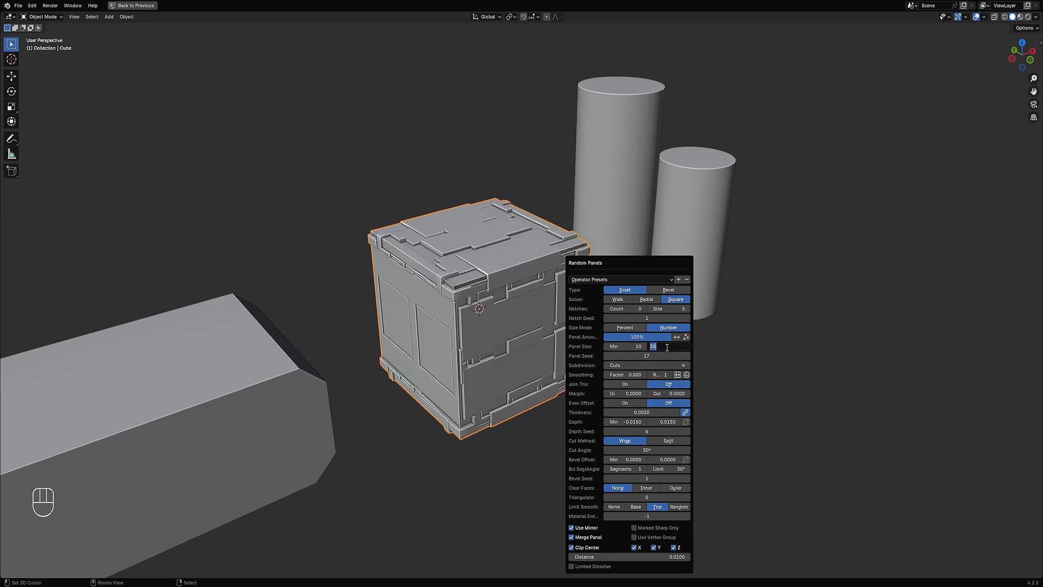
Step: Set the maximum panel size to 40
{"action": "type", "text": "2"}
{"action": "key", "text": "Return"}
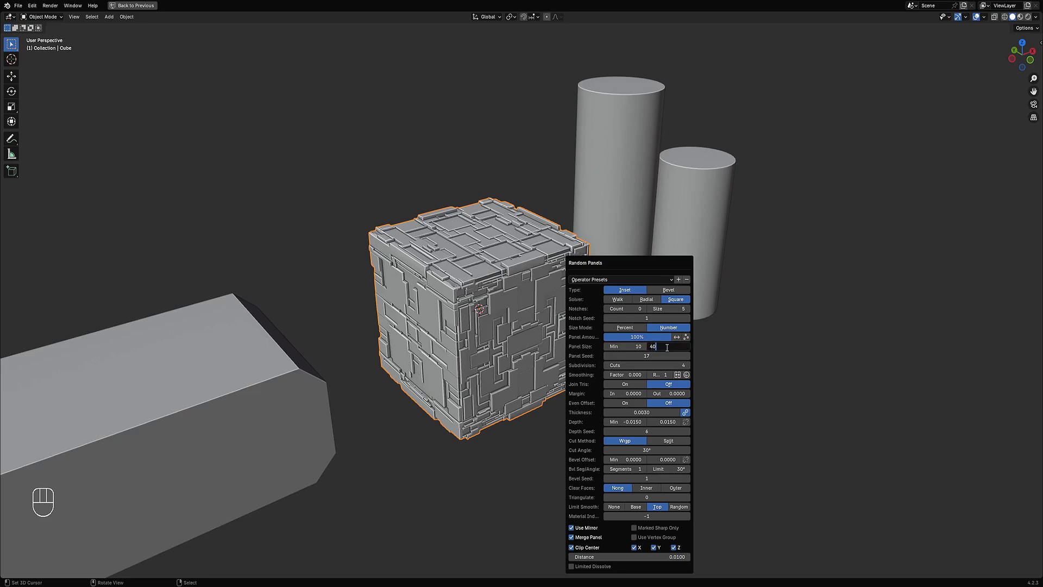
{"action": "key", "text": "Return"}
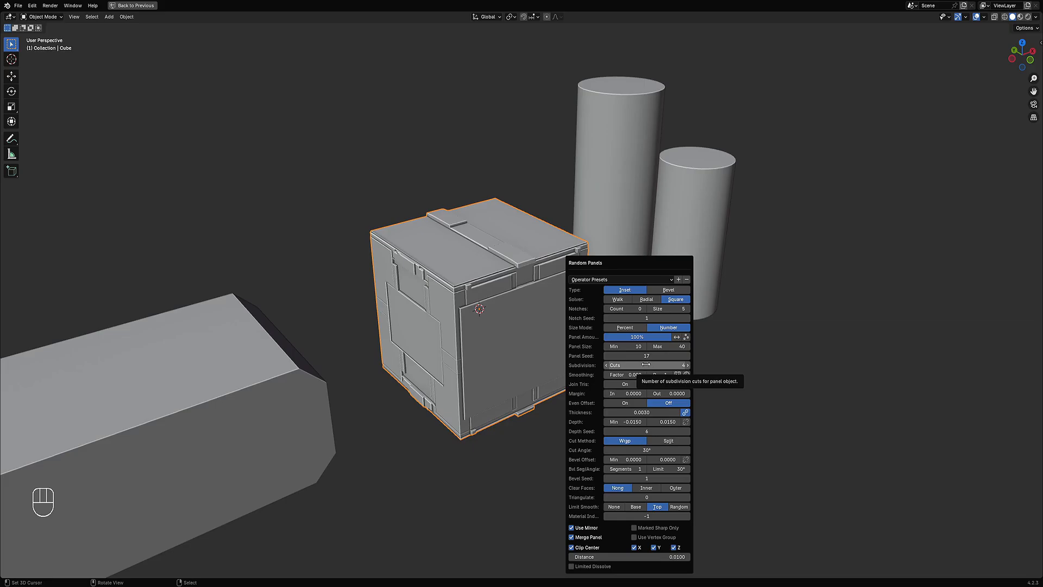
Step: Raise the panel seed to 30
{"action": "middle_click_drag", "start_coordinate": [489, 331], "coordinate": [699, 368]}
{"action": "key", "text": "F9"}
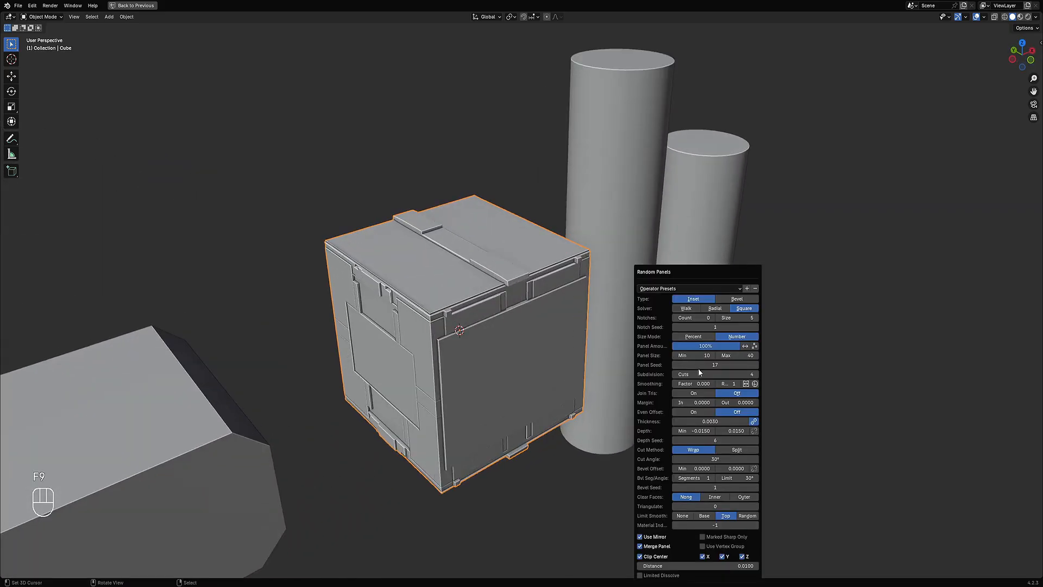
{"action": "scroll", "coordinate": [705, 365], "scroll_direction": "up", "scroll_amount": 4, "text": "ctrl"}
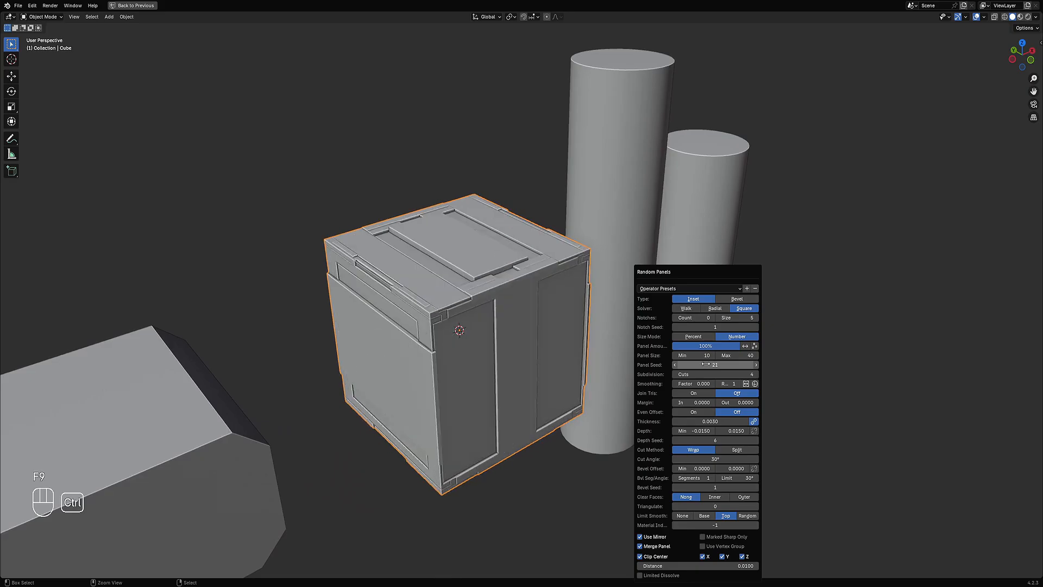
{"action": "scroll", "coordinate": [706, 365], "scroll_direction": "up", "scroll_amount": 3, "text": "ctrl"}
{"action": "scroll", "coordinate": [705, 365], "scroll_direction": "up", "scroll_amount": 5, "text": "ctrl"}
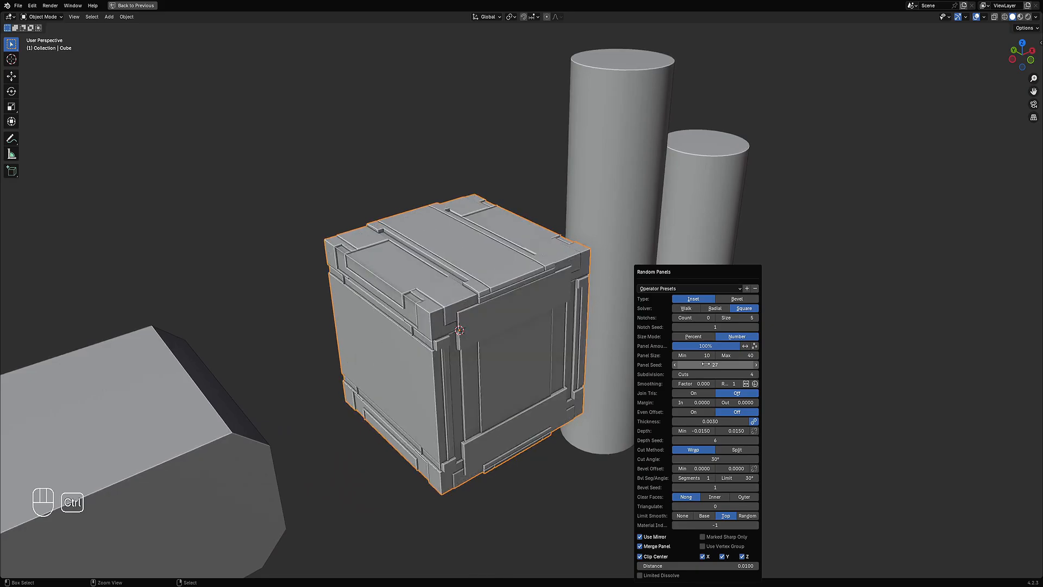
{"action": "scroll", "coordinate": [706, 365], "scroll_direction": "up", "scroll_amount": 1, "text": "ctrl"}
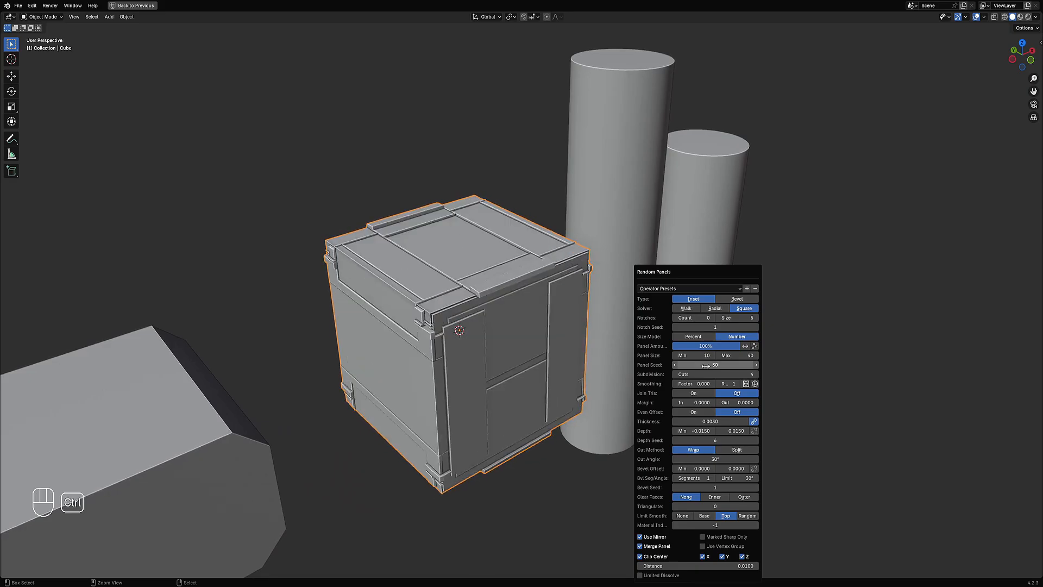
Step: Turn on Even Offset for the panels
{"action": "left_click", "coordinate": [704, 413]}
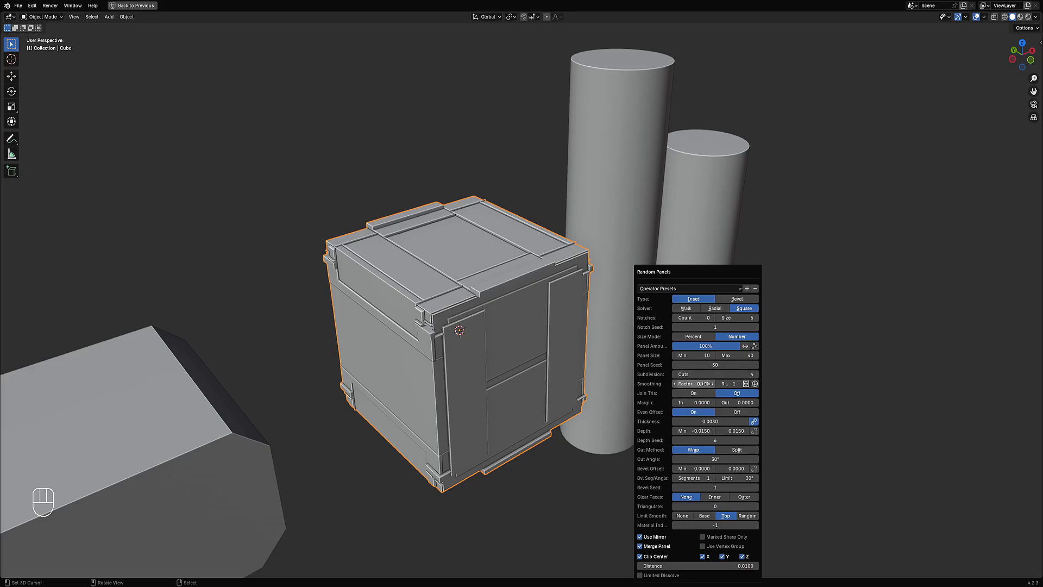
{"action": "middle_click_drag", "start_coordinate": [574, 323], "coordinate": [672, 275]}
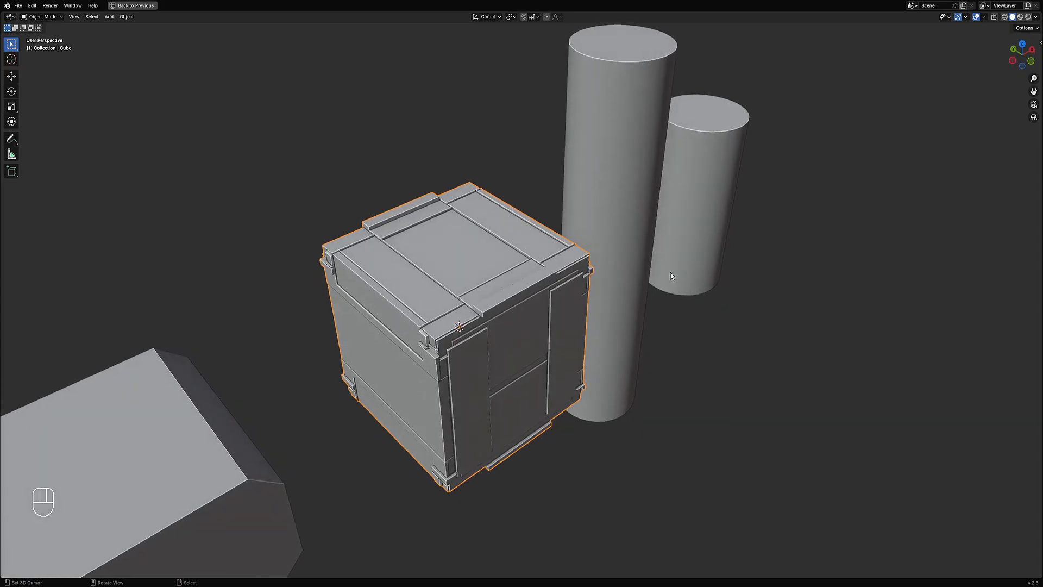
Step: Raise the panel seed to 34 and set Limit Smooth to Random
{"action": "key", "text": "F9"}
{"action": "scroll", "coordinate": [743, 362], "scroll_direction": "up", "scroll_amount": 3, "text": "ctrl"}
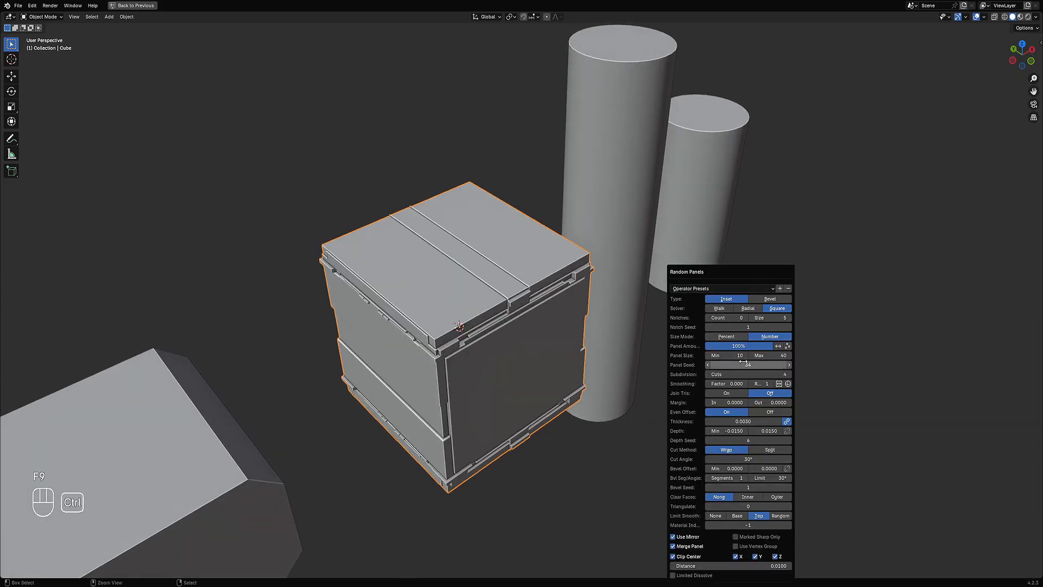
{"action": "left_click", "coordinate": [780, 515]}
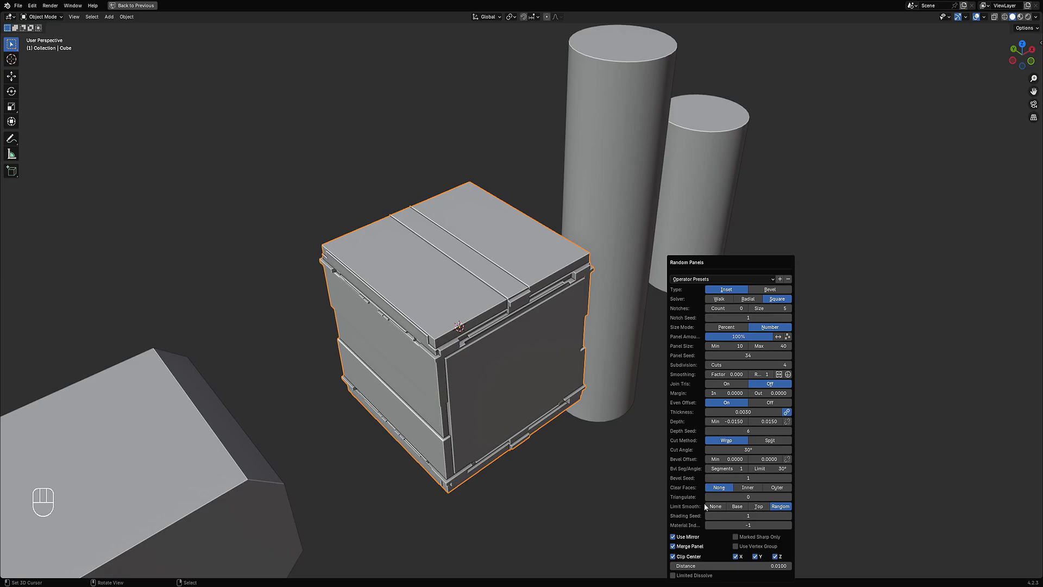
Step: Raise the panel shading seed to 2
{"action": "scroll", "coordinate": [726, 515], "scroll_direction": "up", "scroll_amount": 2, "text": "ctrl"}
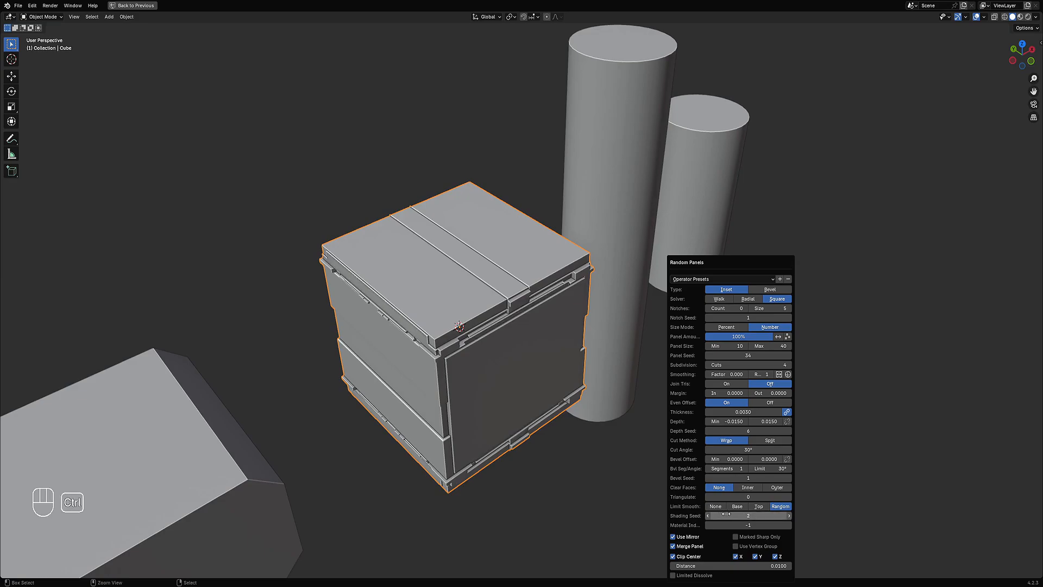
{"action": "middle_click_drag", "start_coordinate": [725, 514], "coordinate": [540, 390]}
Step: Remove the Smooth by Angle modifier from the cube
{"action": "key", "text": "ctrl+space"}
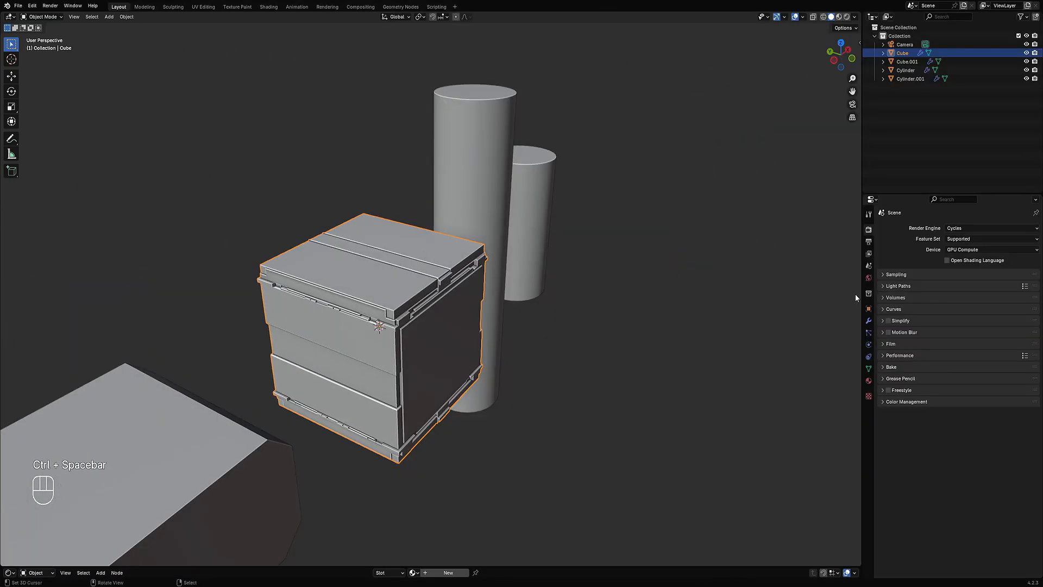
{"action": "left_click", "coordinate": [869, 319]}
{"action": "left_click", "coordinate": [1024, 254]}
{"action": "key", "text": "ctrl+space"}
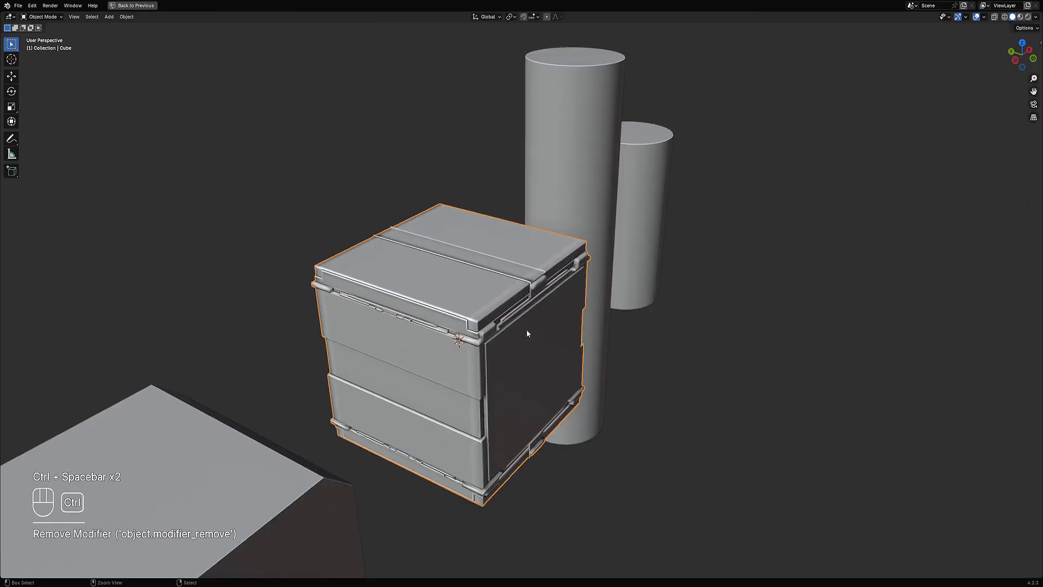
Step: Undo twice to return to the plain cube before the panel operation
{"action": "middle_click_drag", "start_coordinate": [467, 305], "coordinate": [496, 331]}
{"action": "key", "text": "F9"}
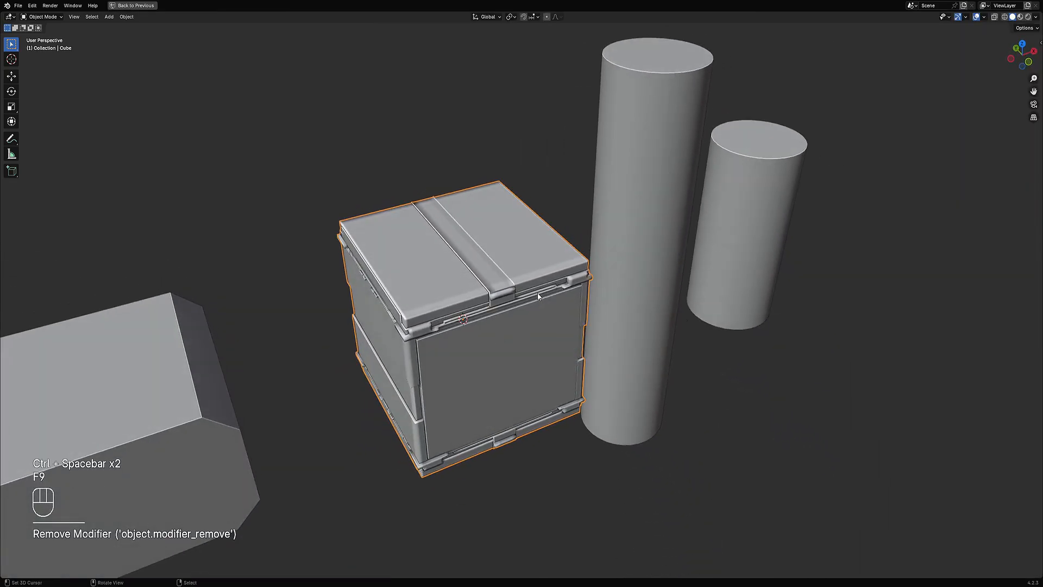
{"action": "middle_click_drag", "start_coordinate": [538, 295], "coordinate": [545, 272]}
{"action": "key", "text": "ctrl+z"}
{"action": "key", "text": "ctrl+z"}
Step: Remove the cube's Smooth by Angle modifier and shade the cube flat
{"action": "key", "text": "ctrl+space"}
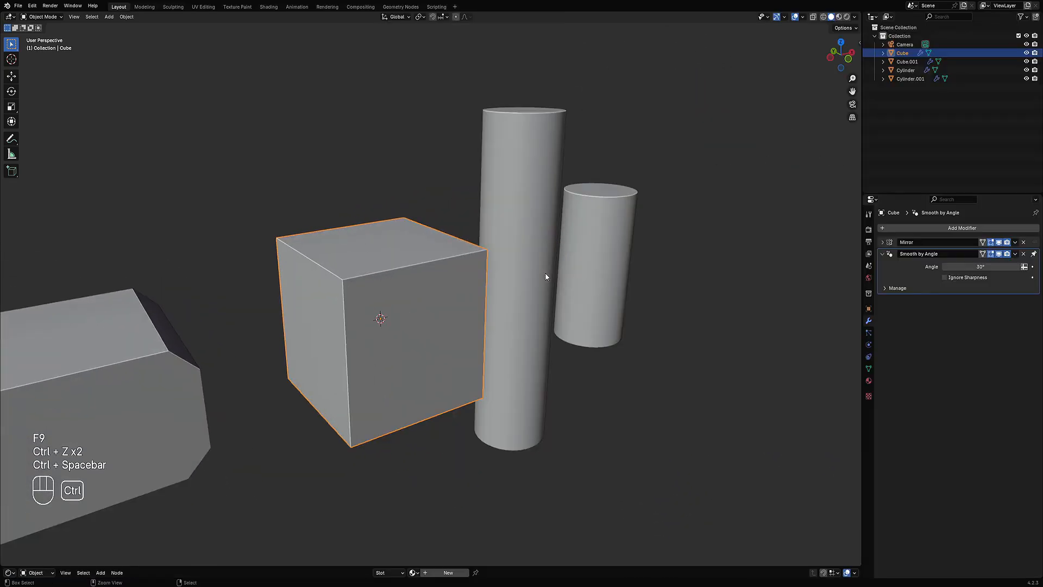
{"action": "left_click", "coordinate": [1023, 254]}
{"action": "key", "text": "ctrl+space"}
{"action": "key", "text": "w"}
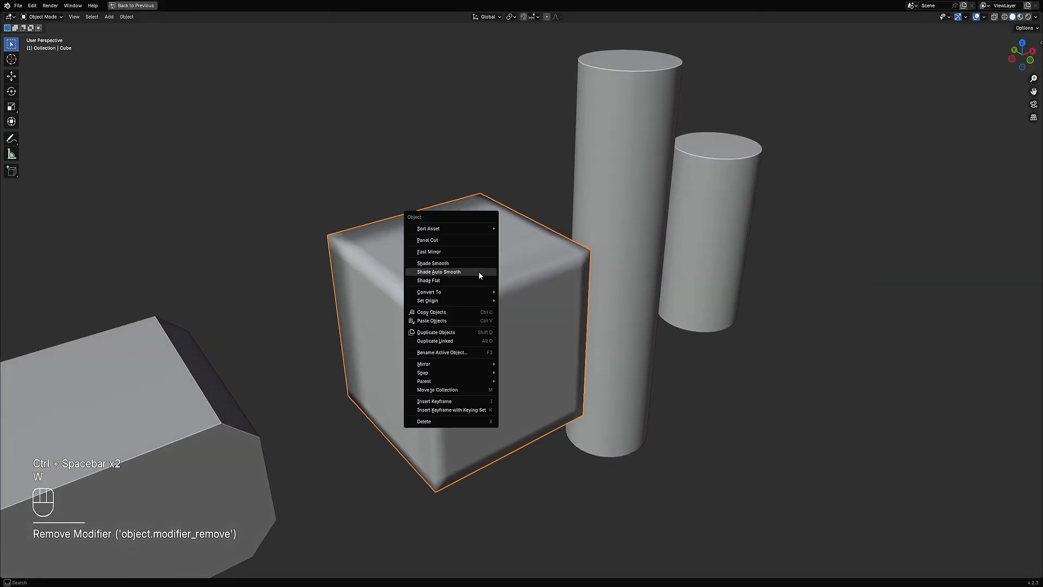
{"action": "left_click", "coordinate": [478, 280]}
{"action": "middle_click_drag", "start_coordinate": [478, 280], "coordinate": [592, 277]}
Step: Run Random Panels again on the cube and move its operator panel up
{"action": "key", "text": "shift+q"}
{"action": "left_click", "coordinate": [592, 272]}
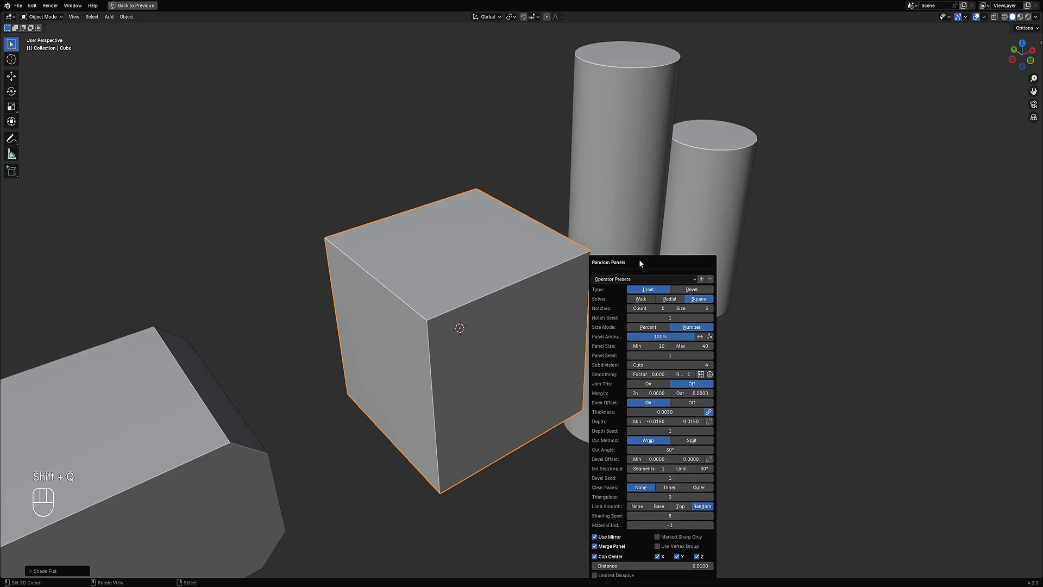
{"action": "left_click_drag", "start_coordinate": [640, 266], "coordinate": [699, 154]}
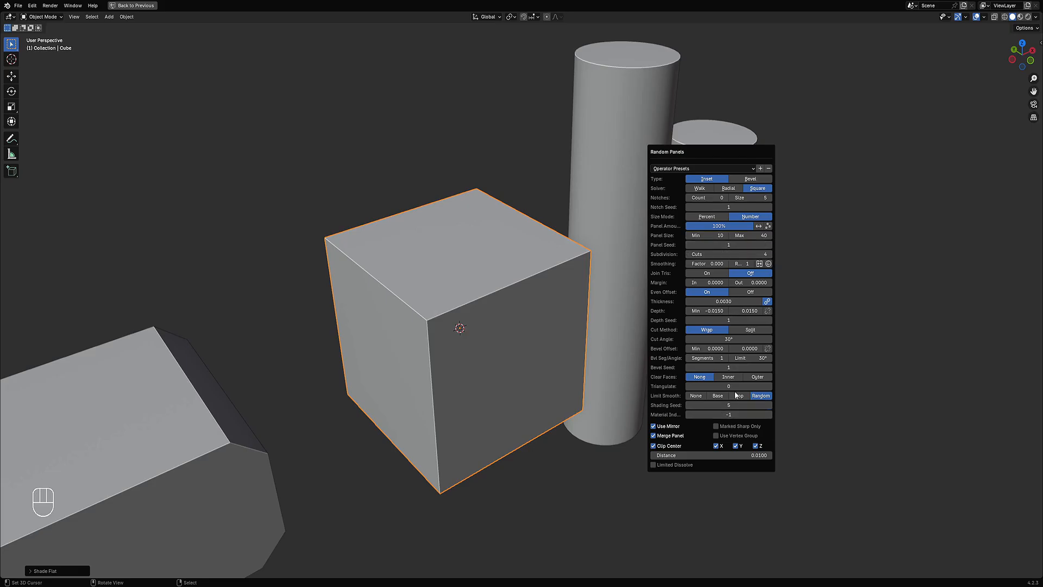
Step: Try 5 and 6 subdivision cuts, then set the cuts back to 4
{"action": "scroll", "coordinate": [718, 254], "scroll_direction": "up", "scroll_amount": 1, "text": "ctrl"}
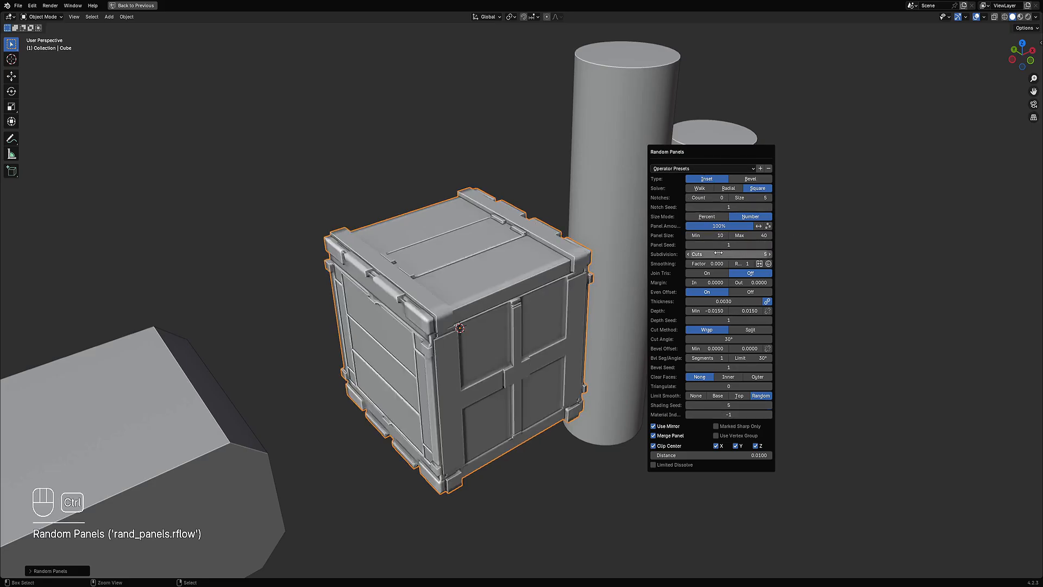
{"action": "scroll", "coordinate": [719, 253], "scroll_direction": "up", "scroll_amount": 1, "text": "ctrl"}
{"action": "scroll", "coordinate": [718, 253], "scroll_direction": "down", "scroll_amount": 1, "text": "ctrl"}
{"action": "scroll", "coordinate": [718, 254], "scroll_direction": "down", "scroll_amount": 1, "text": "ctrl"}
Step: Raise the panel seed to 13
{"action": "scroll", "coordinate": [722, 243], "scroll_direction": "up", "scroll_amount": 4, "text": "ctrl"}
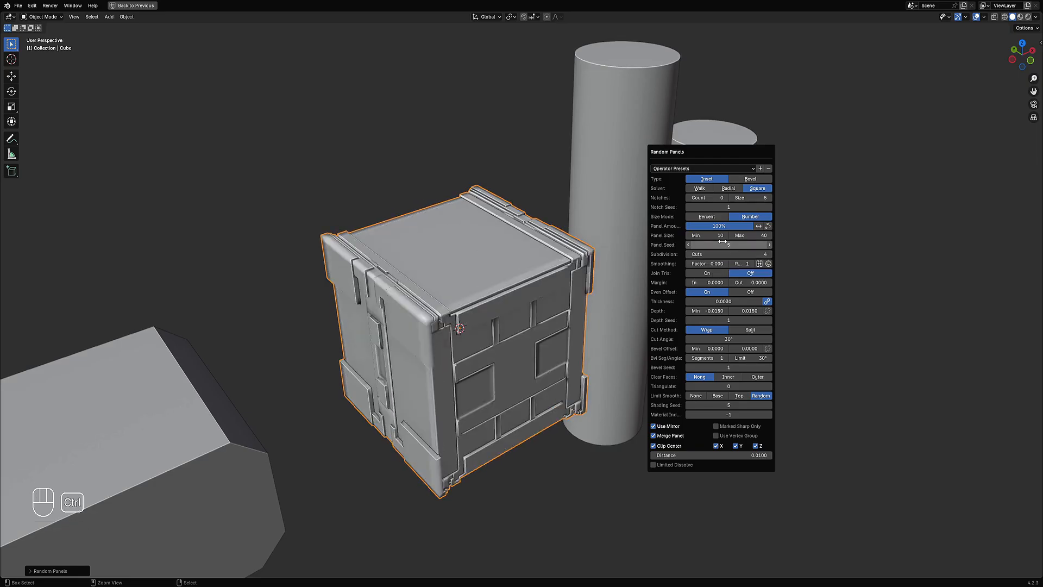
{"action": "scroll", "coordinate": [722, 244], "scroll_direction": "up", "scroll_amount": 8, "text": "ctrl"}
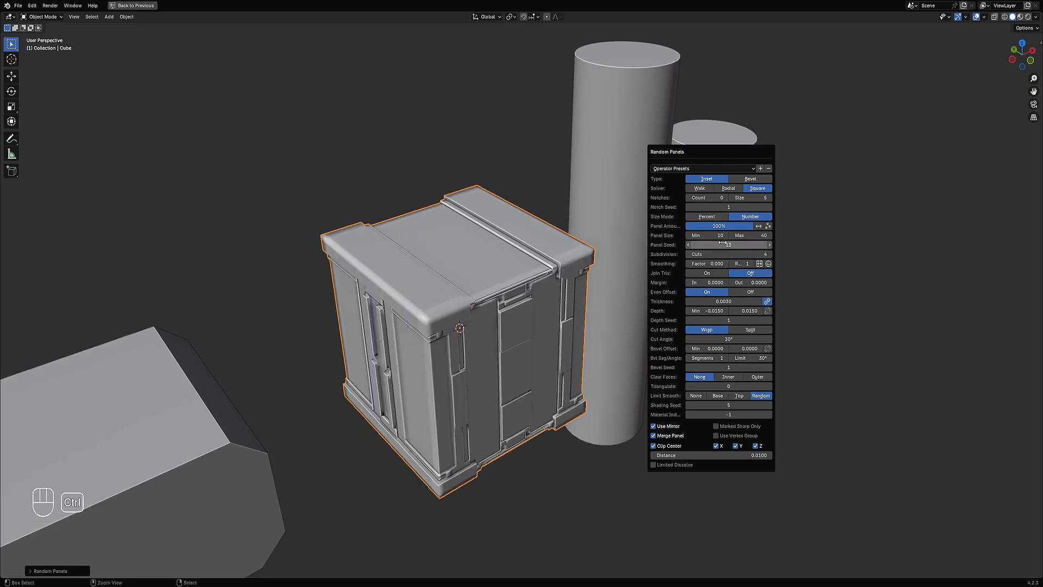
Step: Raise the panel seed to 27
{"action": "middle_click_drag", "start_coordinate": [657, 276], "coordinate": [462, 360]}
{"action": "scroll", "coordinate": [435, 309], "scroll_direction": "up", "scroll_amount": 3}
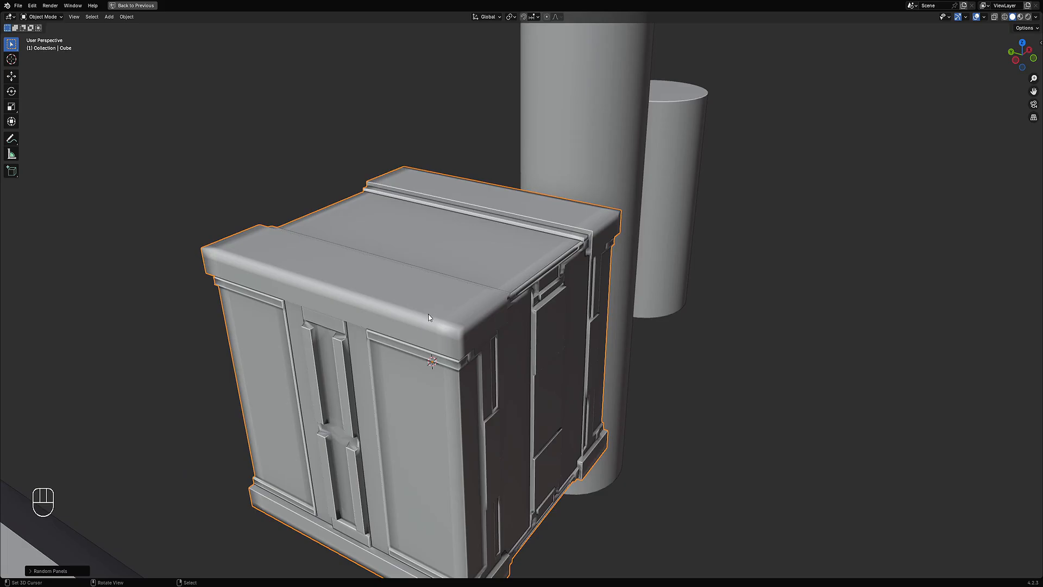
{"action": "middle_click_drag", "start_coordinate": [427, 330], "coordinate": [673, 300]}
{"action": "key", "text": "F9"}
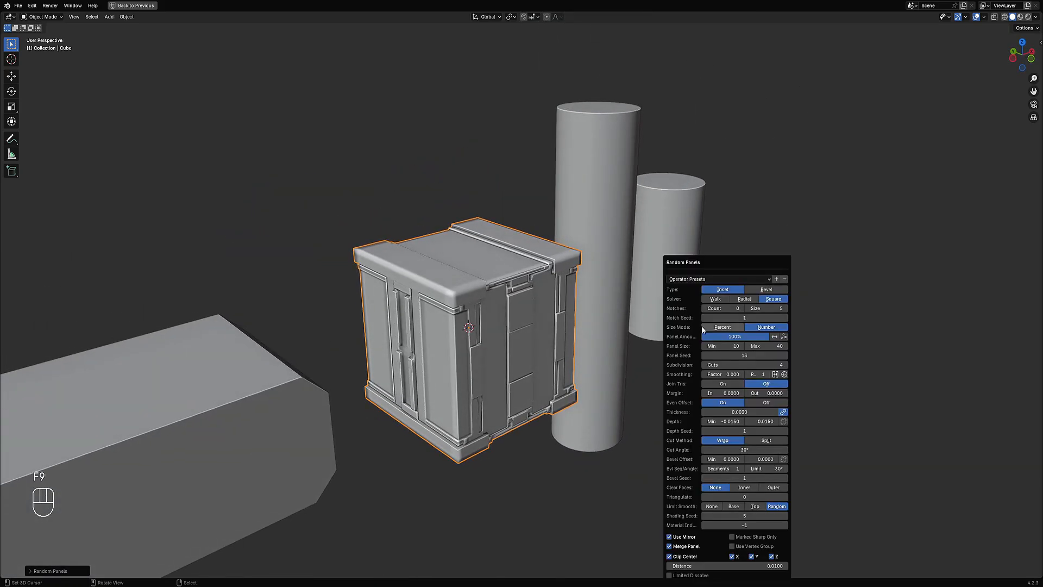
{"action": "scroll", "coordinate": [742, 355], "scroll_direction": "up", "scroll_amount": 3, "text": "ctrl"}
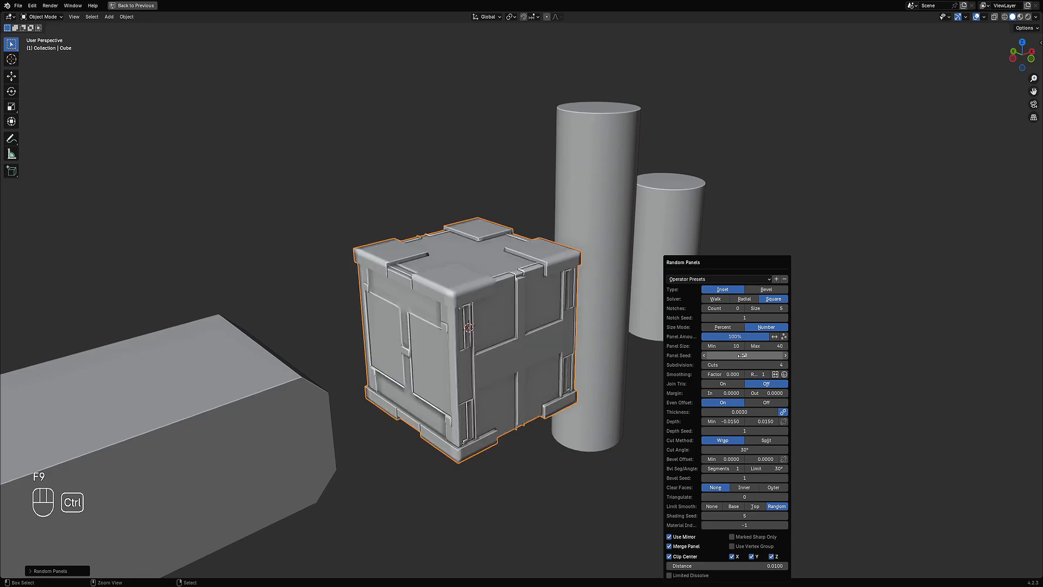
{"action": "scroll", "coordinate": [742, 355], "scroll_direction": "up", "scroll_amount": 2, "text": "ctrl"}
{"action": "scroll", "coordinate": [742, 356], "scroll_direction": "up", "scroll_amount": 4, "text": "ctrl"}
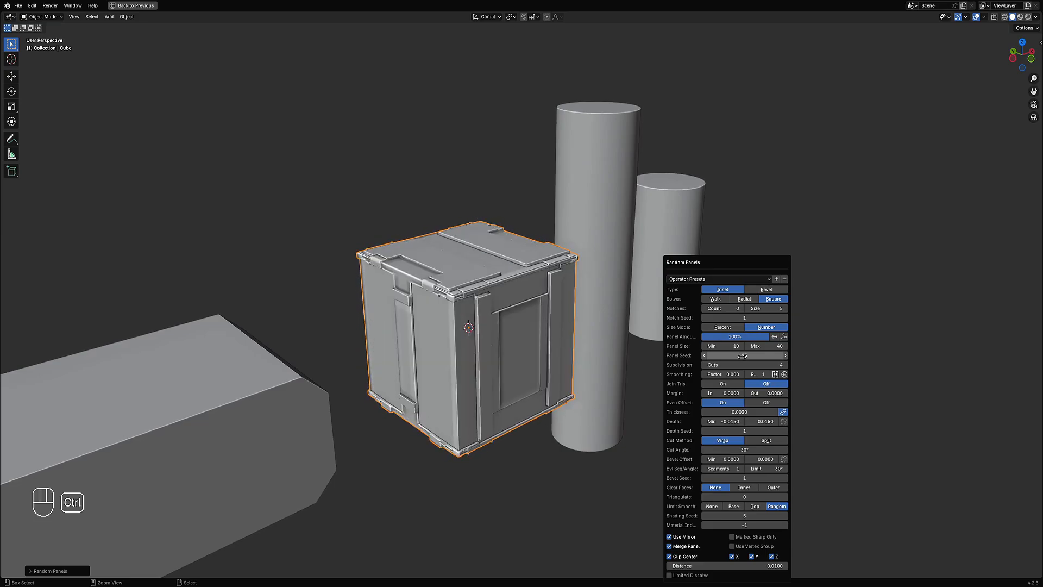
{"action": "scroll", "coordinate": [742, 355], "scroll_direction": "up", "scroll_amount": 2, "text": "ctrl"}
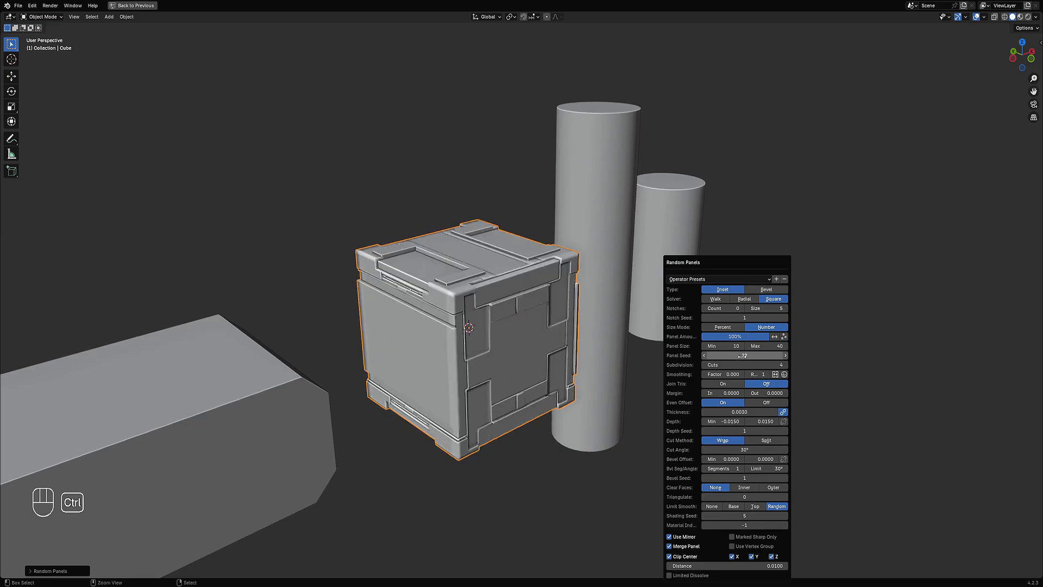
Step: Set the minimum panel depth to 0
{"action": "middle_click_drag", "start_coordinate": [505, 337], "coordinate": [518, 295]}
{"action": "scroll", "coordinate": [507, 321], "scroll_direction": "up", "scroll_amount": 4}
{"action": "scroll", "coordinate": [518, 295], "scroll_direction": "up", "scroll_amount": 2}
{"action": "scroll", "coordinate": [445, 263], "scroll_direction": "down", "scroll_amount": 5}
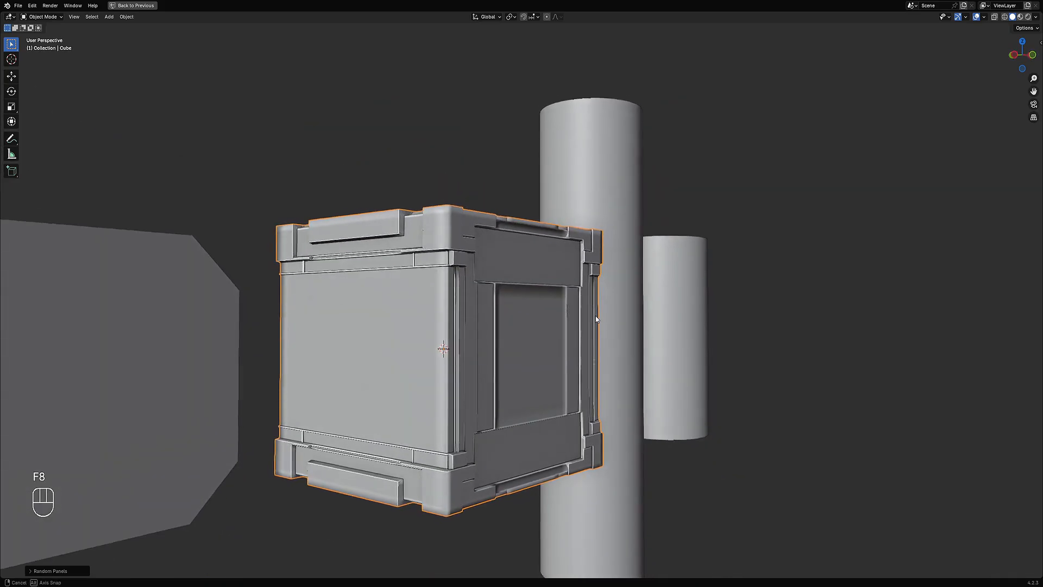
{"action": "key", "text": "F9"}
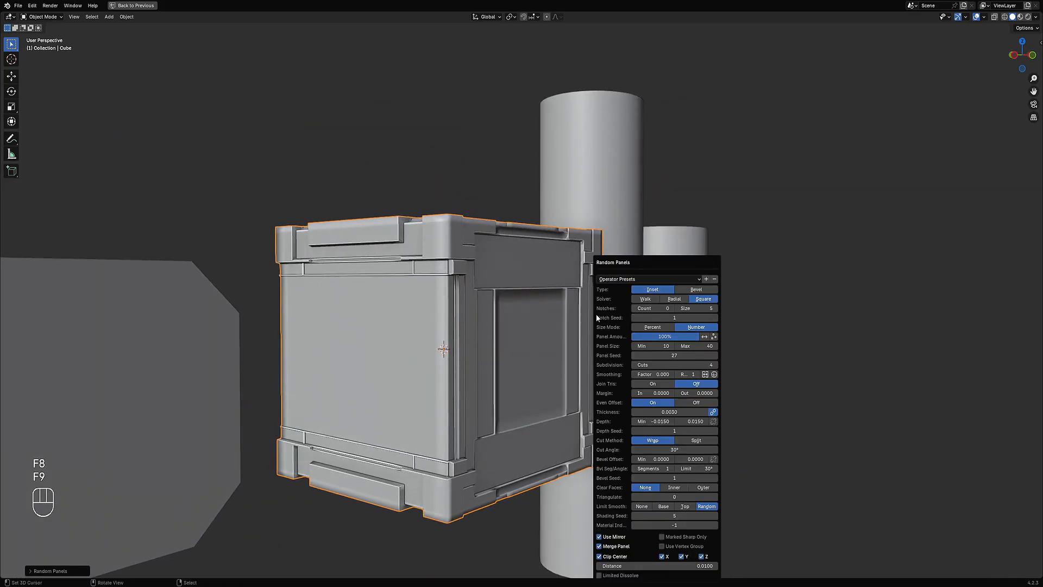
{"action": "left_click_drag", "start_coordinate": [659, 421], "coordinate": [642, 422]}
{"action": "right_click", "coordinate": [657, 423]}
{"action": "type", "text": "0"}
{"action": "key", "text": "Return"}
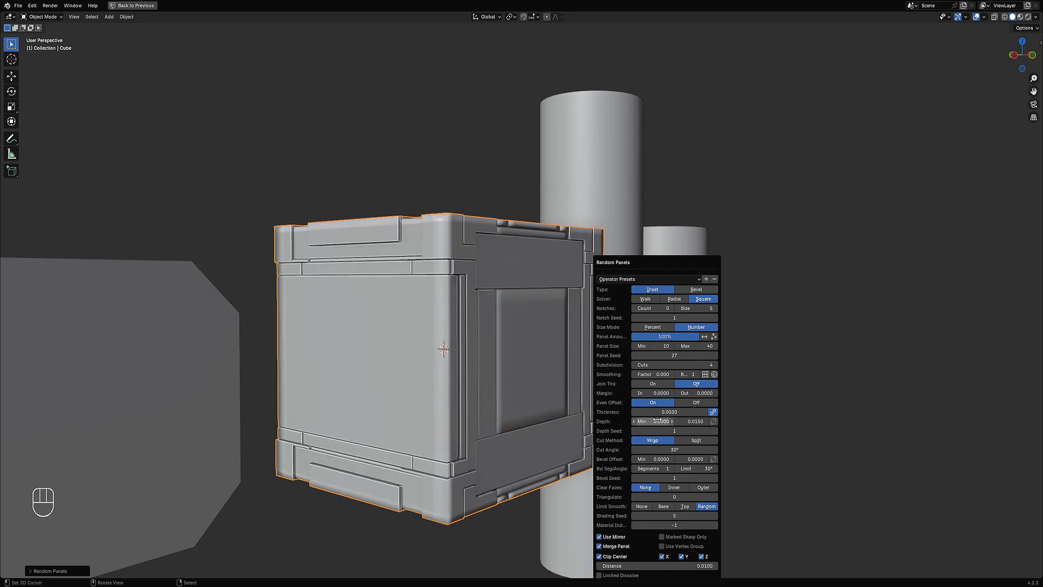
Step: Raise the panel seed to 30
{"action": "middle_click_drag", "start_coordinate": [541, 385], "coordinate": [516, 365]}
{"action": "scroll", "coordinate": [483, 386], "scroll_direction": "down", "scroll_amount": 3}
{"action": "scroll", "coordinate": [524, 363], "scroll_direction": "up", "scroll_amount": 1}
{"action": "key", "text": "F9"}
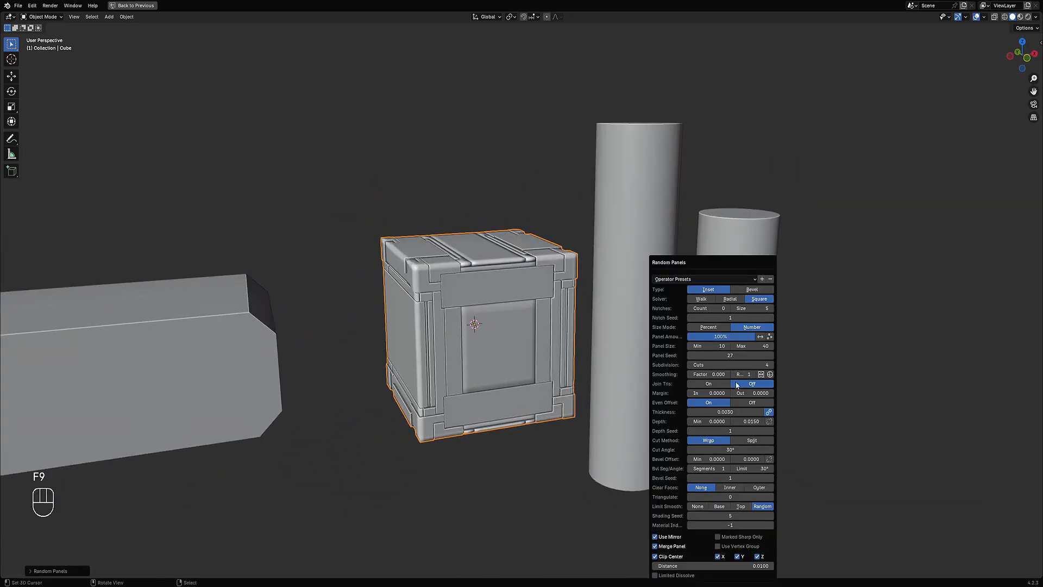
{"action": "scroll", "coordinate": [728, 355], "scroll_direction": "up", "scroll_amount": 4, "text": "ctrl"}
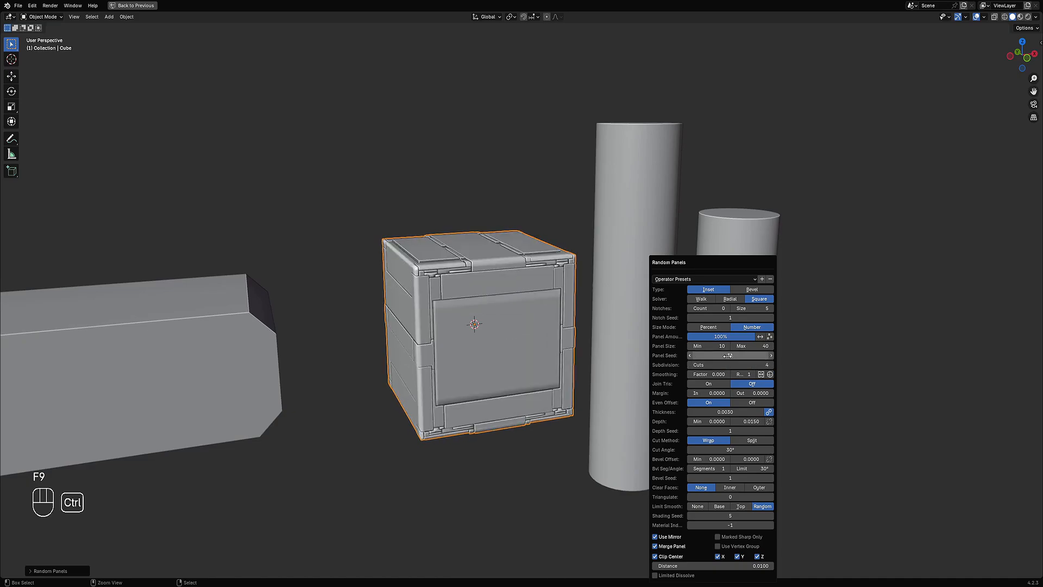
{"action": "scroll", "coordinate": [728, 356], "scroll_direction": "up", "scroll_amount": 1, "text": "ctrl"}
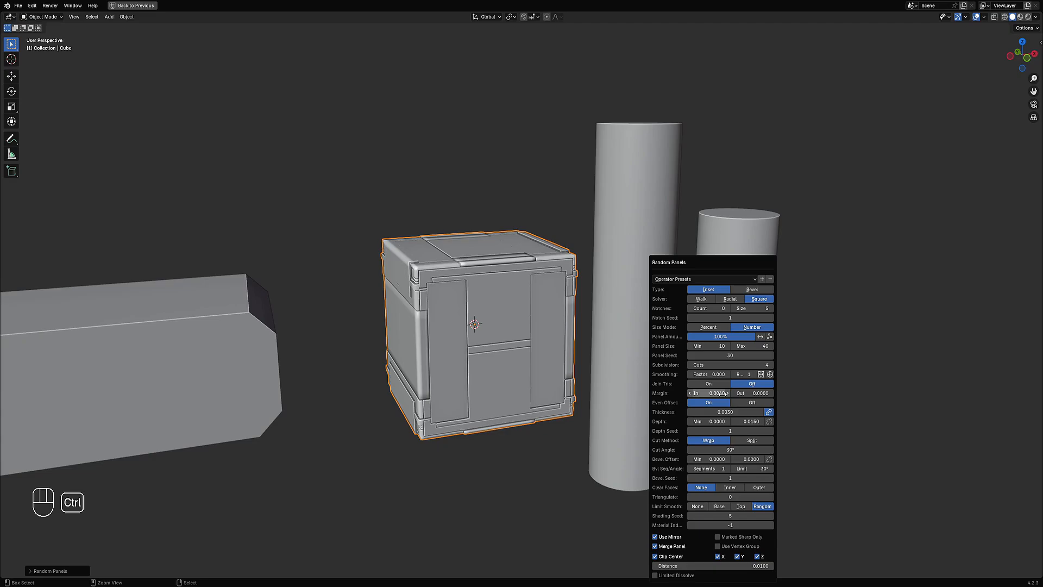
Step: Set the outer margin to 0.0050
{"action": "scroll", "coordinate": [736, 393], "scroll_direction": "up", "scroll_amount": 2, "text": "ctrl"}
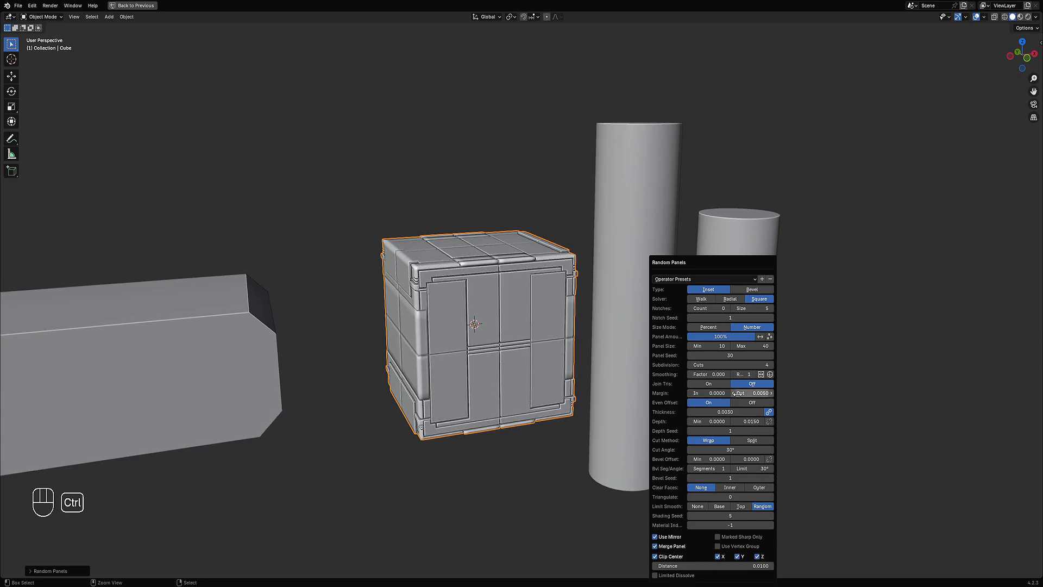
{"action": "scroll", "coordinate": [735, 393], "scroll_direction": "down", "scroll_amount": 1, "text": "ctrl"}
{"action": "scroll", "coordinate": [735, 392], "scroll_direction": "up", "scroll_amount": 1, "text": "ctrl"}
{"action": "middle_click_drag", "start_coordinate": [459, 353], "coordinate": [556, 382]}
{"action": "scroll", "coordinate": [556, 382], "scroll_direction": "up", "scroll_amount": 2}
{"action": "key", "text": "F9"}
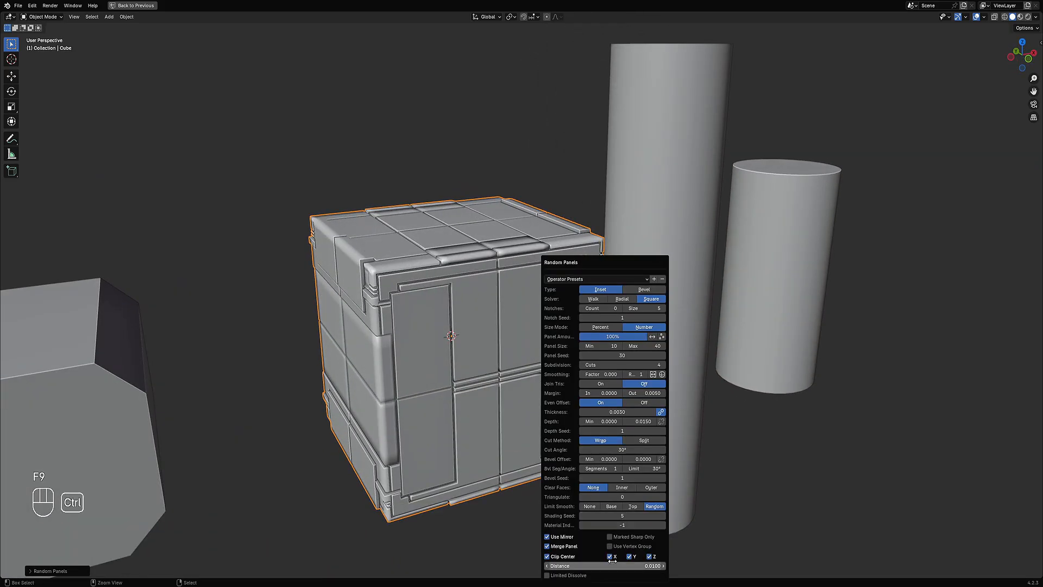
Step: Raise the mirror clip distance to 0.0130
{"action": "scroll", "coordinate": [612, 563], "scroll_direction": "up", "scroll_amount": 3, "text": "ctrl"}
{"action": "middle_click_drag", "start_coordinate": [543, 405], "coordinate": [545, 332]}
{"action": "scroll", "coordinate": [512, 351], "scroll_direction": "up", "scroll_amount": 3}
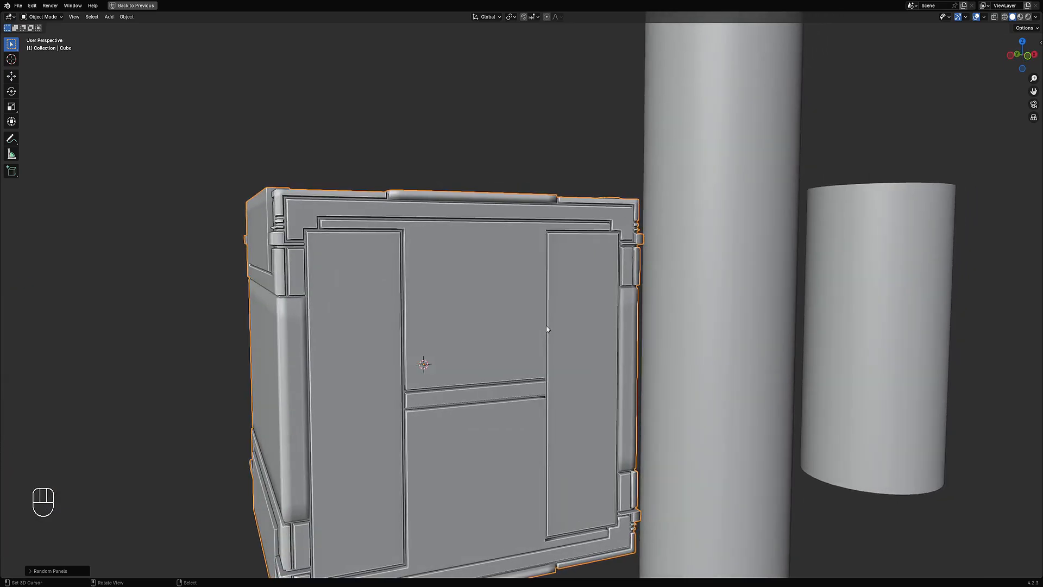
Step: Set the outer margin to 0
{"action": "key", "text": "F9"}
{"action": "scroll", "coordinate": [635, 393], "scroll_direction": "down", "scroll_amount": 5, "text": "ctrl"}
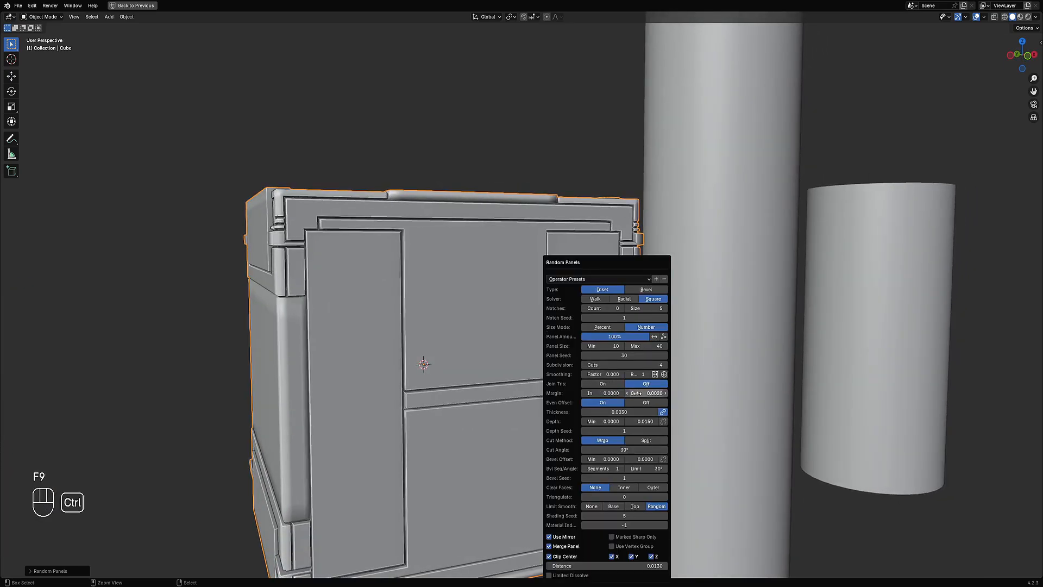
{"action": "scroll", "coordinate": [448, 302], "scroll_direction": "down", "scroll_amount": 3}
{"action": "middle_click_drag", "start_coordinate": [448, 302], "coordinate": [644, 353]}
Step: Raise the panel seed to 31
{"action": "key", "text": "F9"}
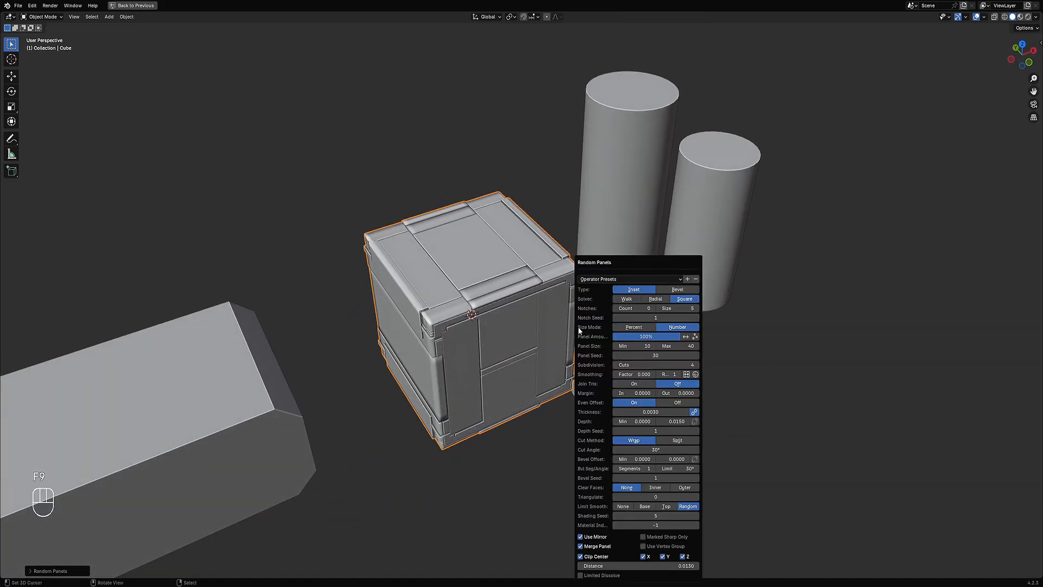
{"action": "scroll", "coordinate": [645, 353], "scroll_direction": "up", "scroll_amount": 1, "text": "ctrl"}
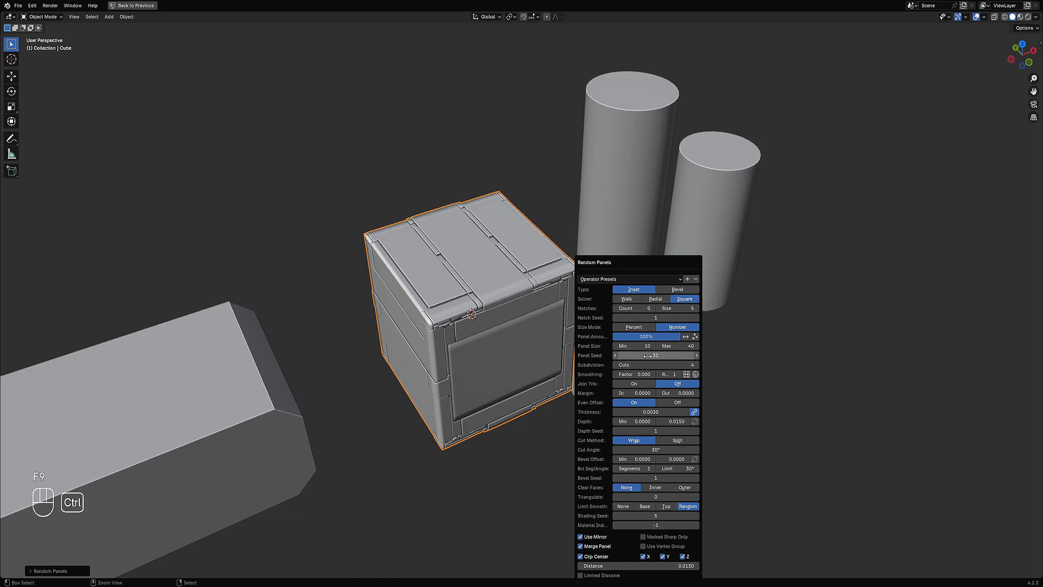
{"action": "scroll", "coordinate": [647, 356], "scroll_direction": "up", "scroll_amount": 1, "text": "ctrl"}
{"action": "scroll", "coordinate": [647, 356], "scroll_direction": "up", "scroll_amount": 1, "text": "ctrl"}
{"action": "middle_click_drag", "start_coordinate": [478, 340], "coordinate": [576, 345]}
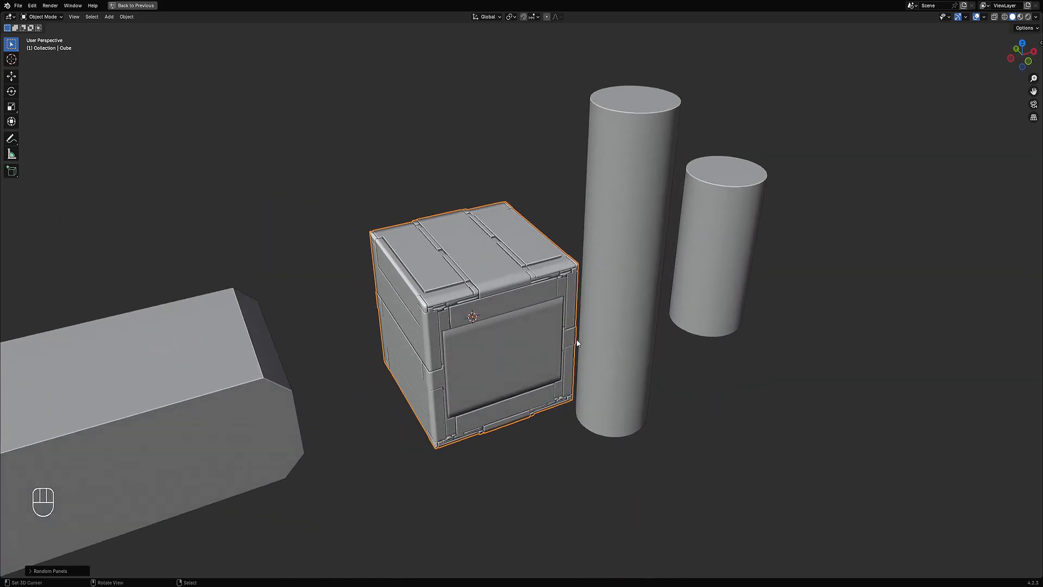
Step: Try several shading seed values for the panels
{"action": "key", "text": "F9"}
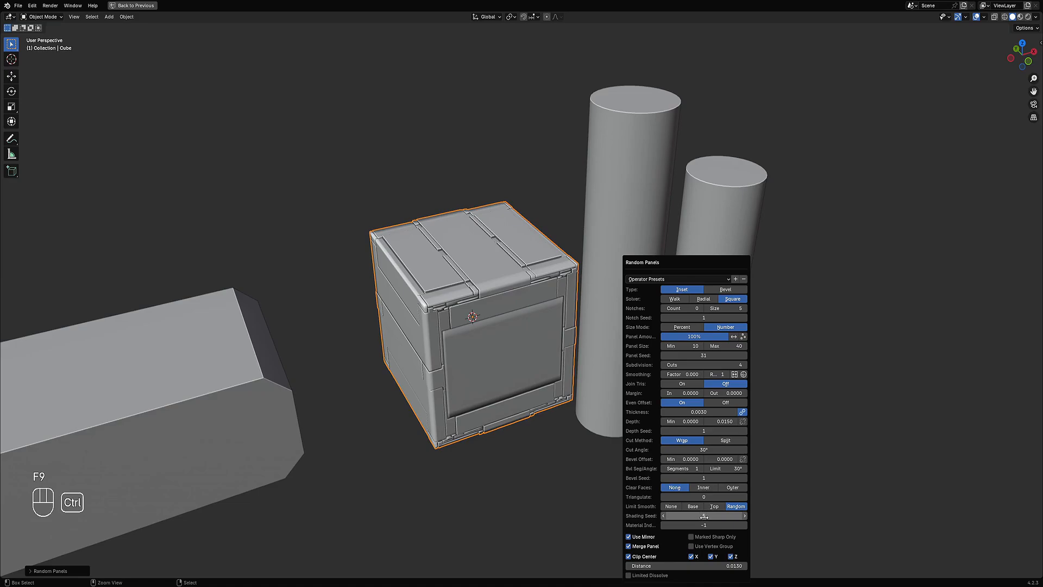
{"action": "scroll", "coordinate": [704, 516], "scroll_direction": "up", "scroll_amount": 4, "text": "ctrl"}
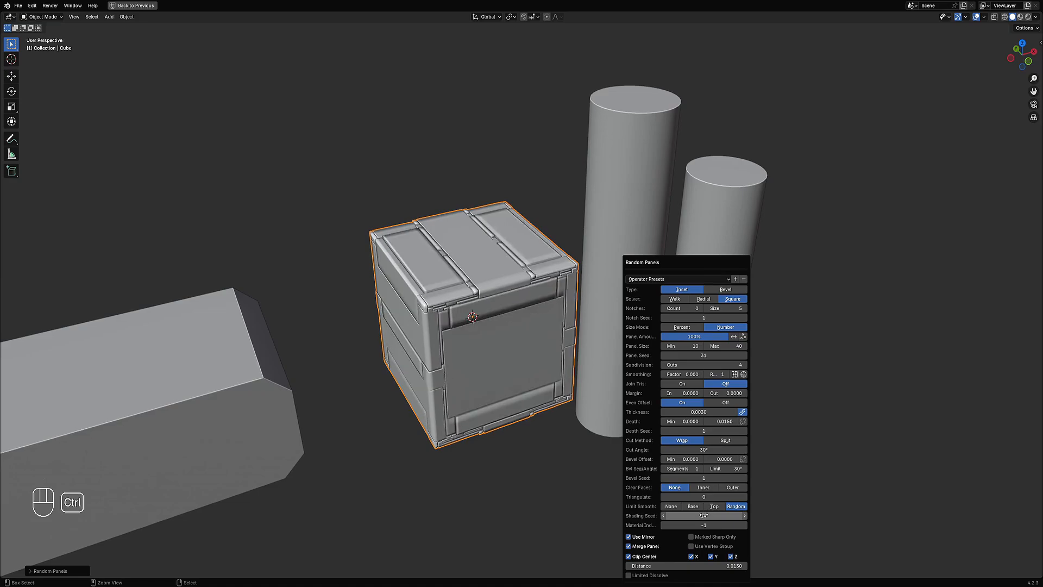
{"action": "scroll", "coordinate": [704, 515], "scroll_direction": "up", "scroll_amount": 4, "text": "ctrl"}
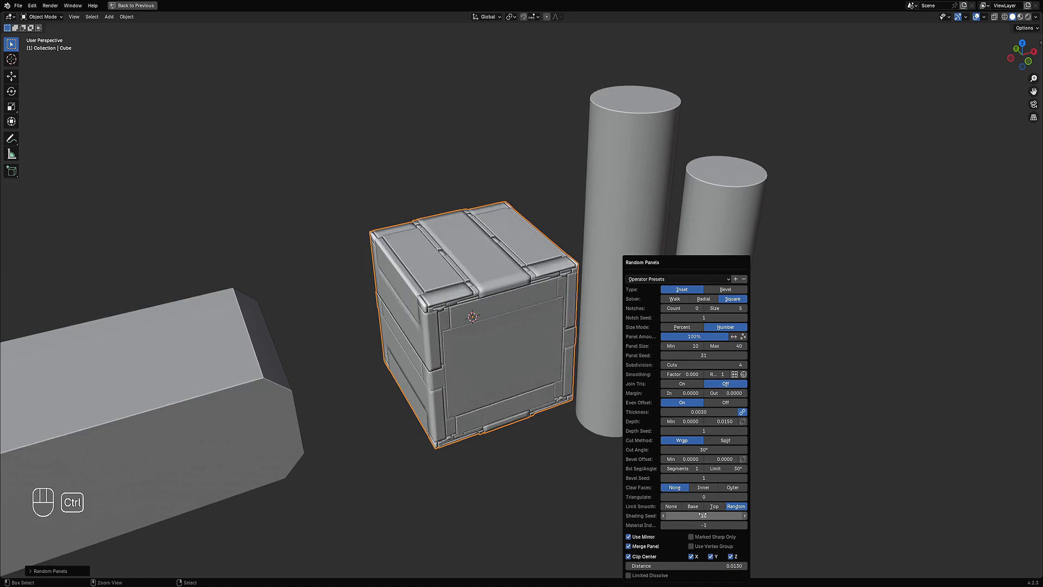
{"action": "scroll", "coordinate": [702, 515], "scroll_direction": "up", "scroll_amount": 4, "text": "ctrl"}
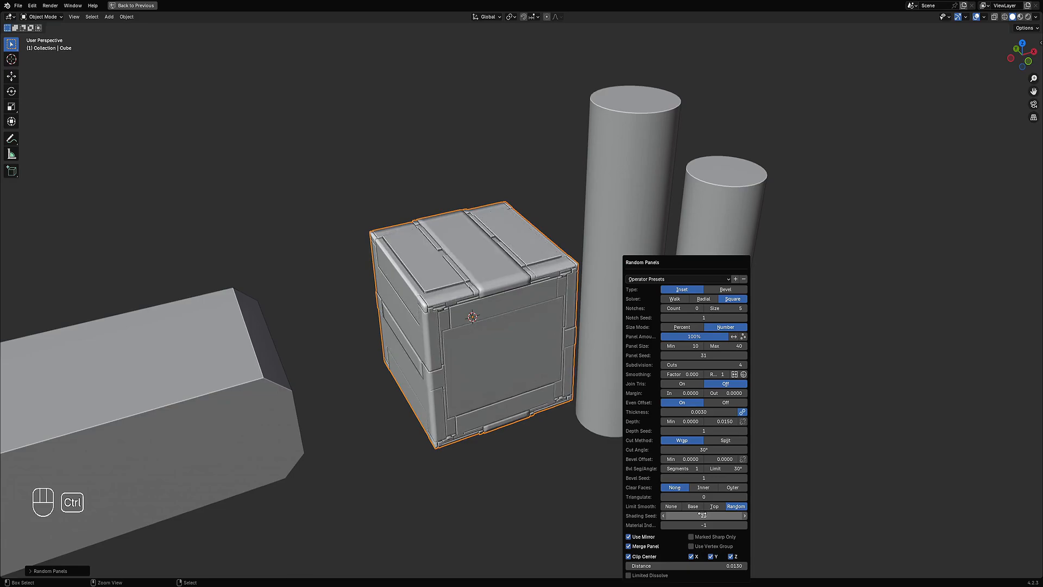
{"action": "scroll", "coordinate": [703, 515], "scroll_direction": "down", "scroll_amount": 1, "text": "ctrl"}
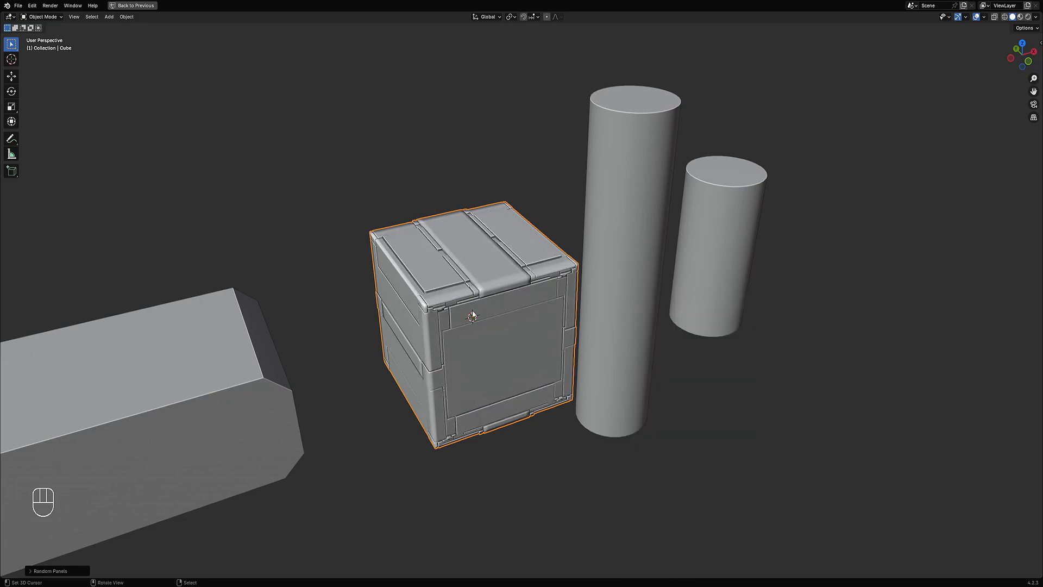
{"action": "middle_click_drag", "start_coordinate": [489, 305], "coordinate": [503, 276]}
{"action": "key", "text": "w"}
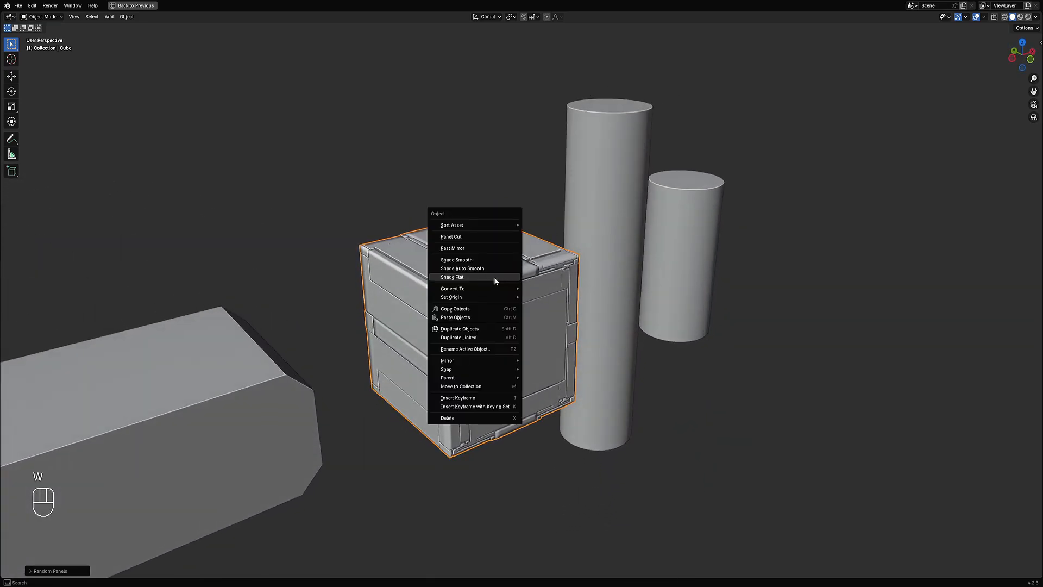
{"action": "left_click", "coordinate": [491, 291]}
{"action": "key", "text": "w"}
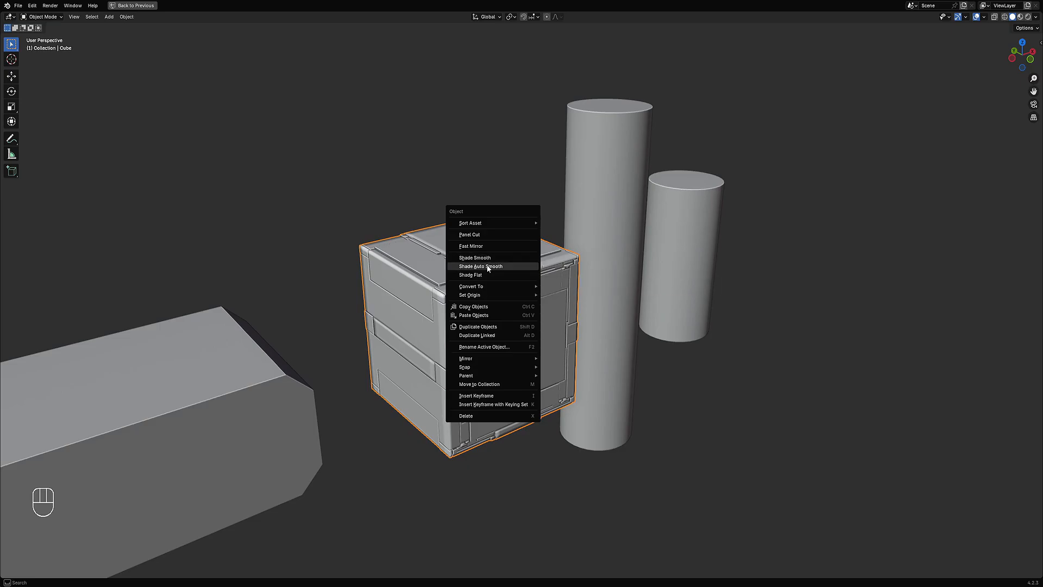
{"action": "scroll", "coordinate": [652, 316], "scroll_direction": "down", "scroll_amount": 2}
{"action": "middle_click_drag", "start_coordinate": [658, 315], "coordinate": [589, 329]}
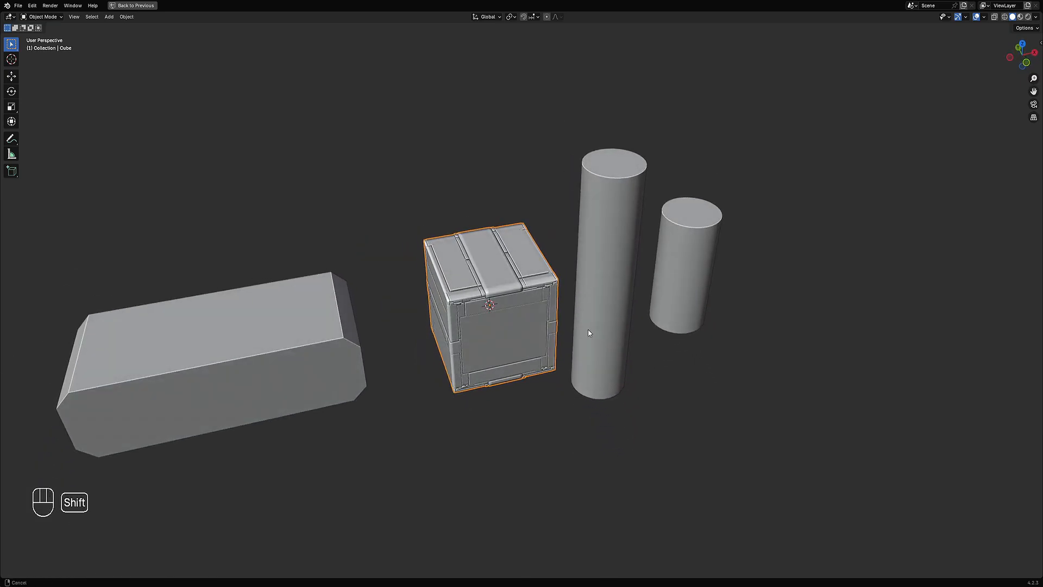
Step: Set the maximum panel depth to 0.02 in the Random Panels settings
{"action": "scroll", "coordinate": [584, 304], "scroll_direction": "up", "scroll_amount": 3}
{"action": "key", "text": "F9"}
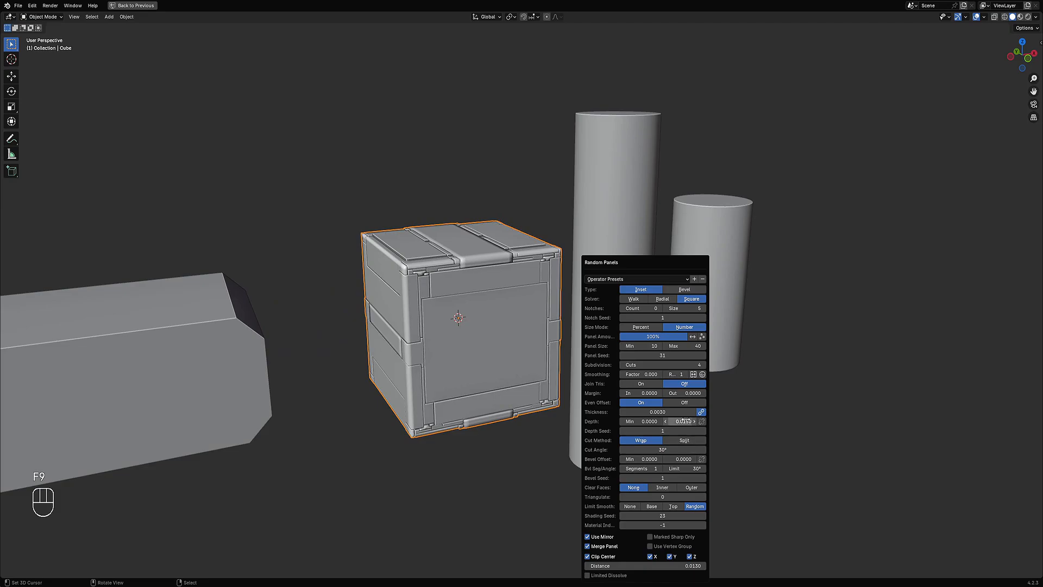
{"action": "type", "text": ".02"}
{"action": "key", "text": "Return"}
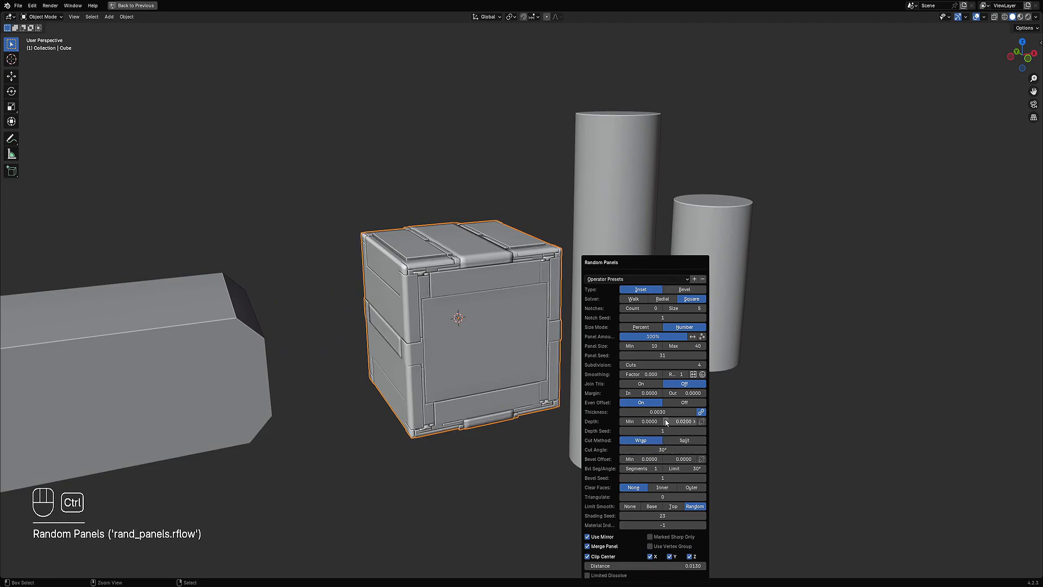
Step: Try a range of depth seed values for the cube's panels
{"action": "scroll", "coordinate": [665, 428], "scroll_direction": "up", "scroll_amount": 5, "text": "ctrl"}
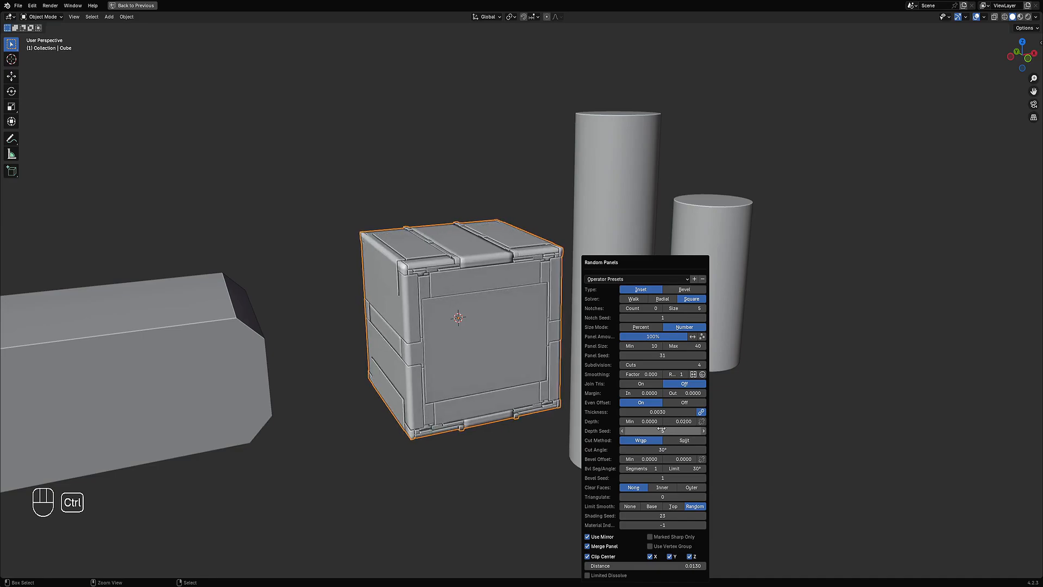
{"action": "scroll", "coordinate": [659, 429], "scroll_direction": "up", "scroll_amount": 6, "text": "ctrl"}
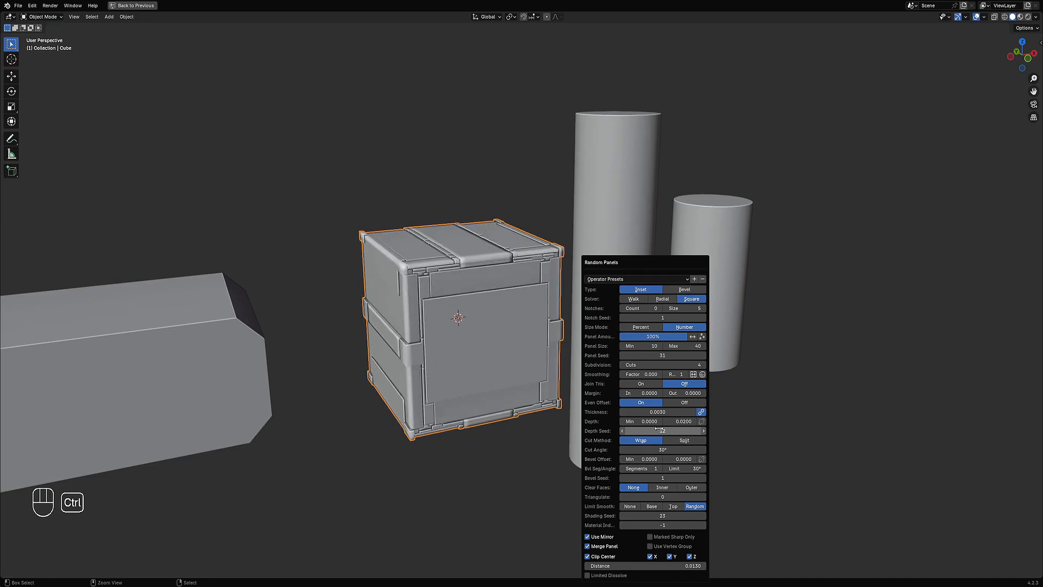
{"action": "scroll", "coordinate": [659, 429], "scroll_direction": "up", "scroll_amount": 2, "text": "ctrl"}
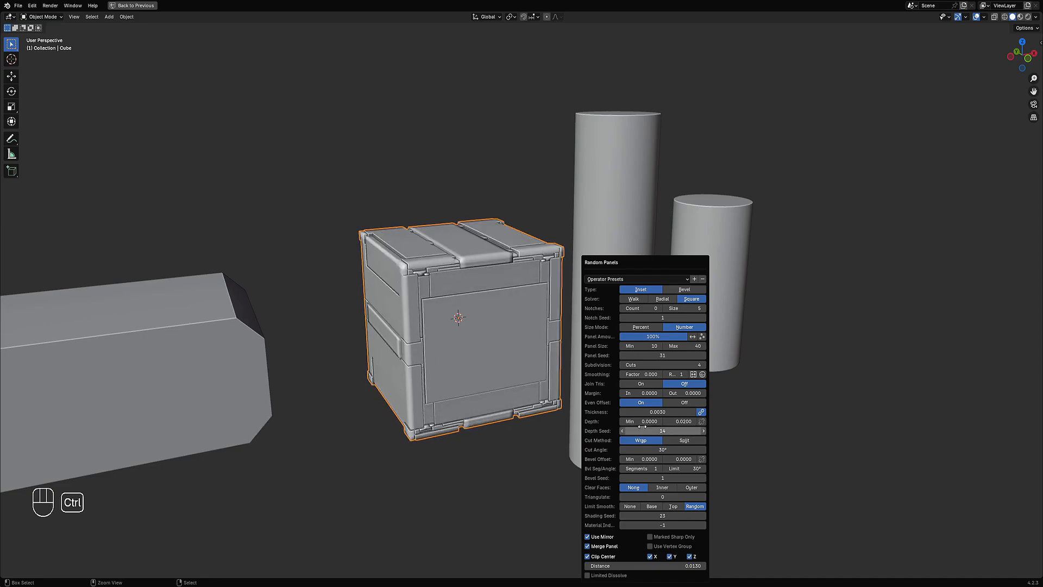
{"action": "scroll", "coordinate": [645, 428], "scroll_direction": "up", "scroll_amount": 8, "text": "ctrl"}
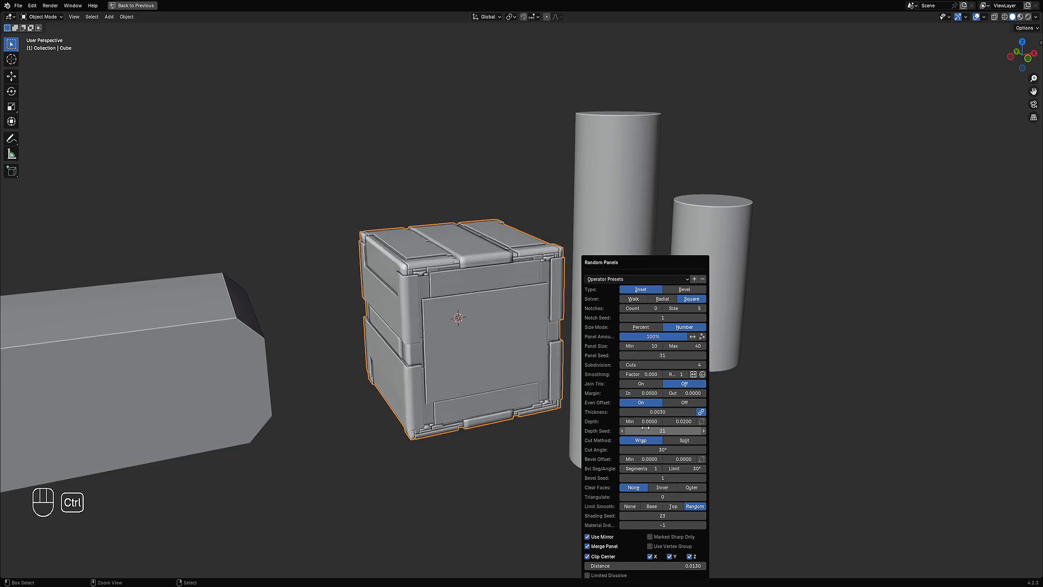
{"action": "scroll", "coordinate": [645, 428], "scroll_direction": "up", "scroll_amount": 7, "text": "ctrl"}
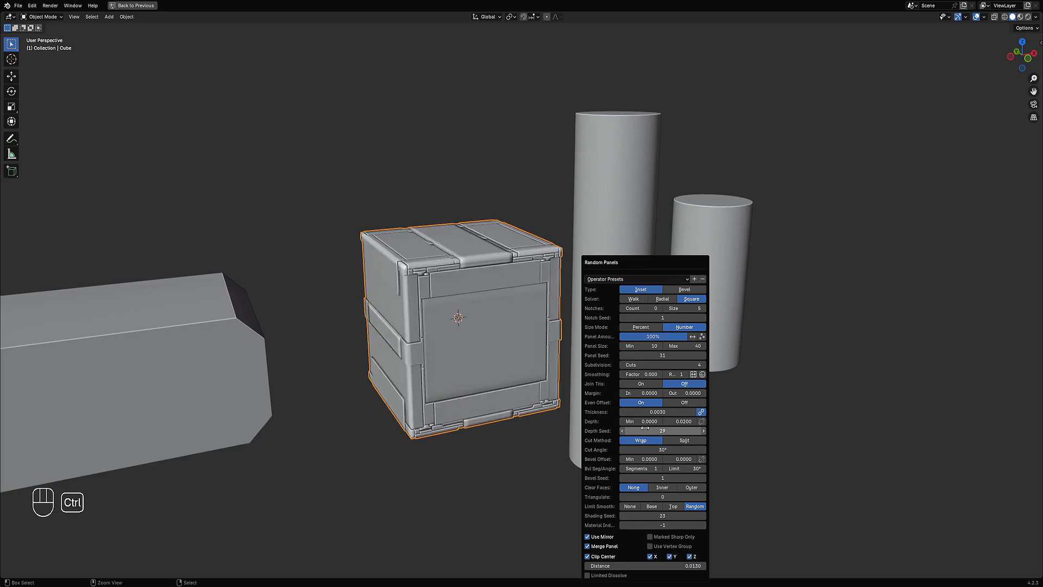
{"action": "scroll", "coordinate": [645, 428], "scroll_direction": "up", "scroll_amount": 6, "text": "ctrl"}
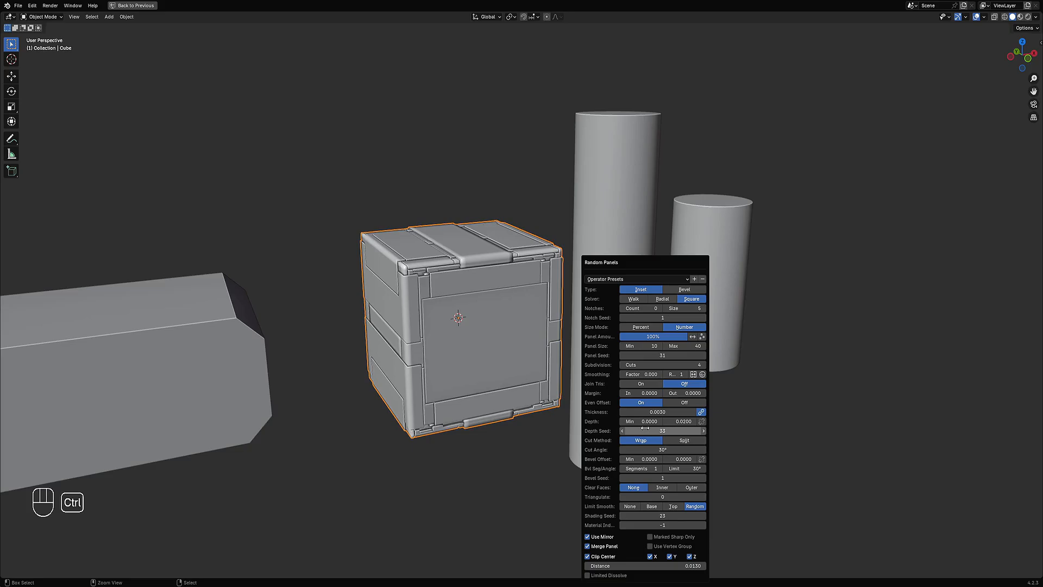
{"action": "scroll", "coordinate": [645, 428], "scroll_direction": "up", "scroll_amount": 1, "text": "ctrl"}
{"action": "middle_click_drag", "start_coordinate": [513, 392], "coordinate": [520, 370]}
{"action": "key", "text": "F9"}
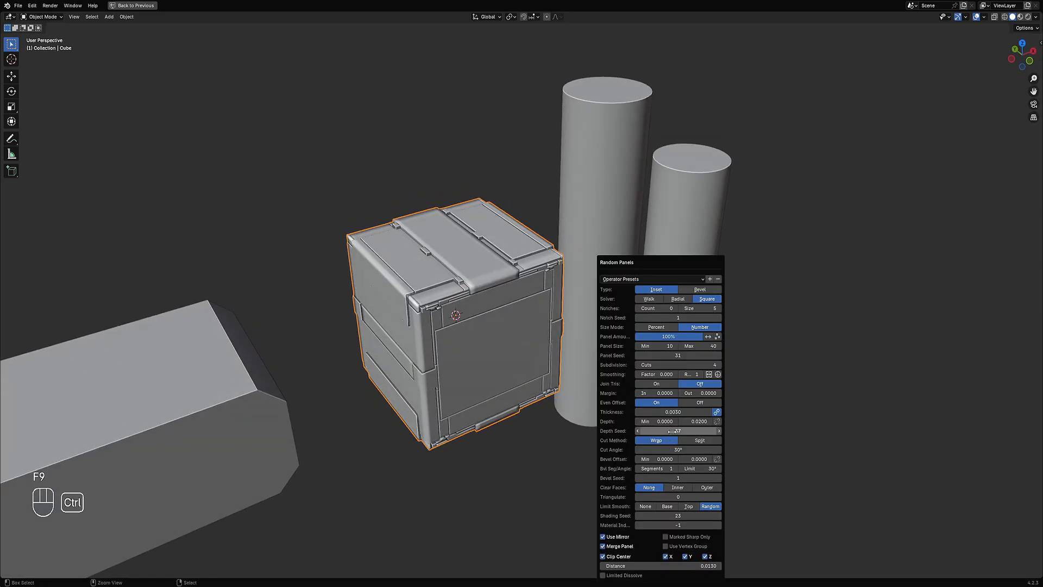
{"action": "scroll", "coordinate": [672, 431], "scroll_direction": "up", "scroll_amount": 3, "text": "ctrl"}
{"action": "scroll", "coordinate": [672, 430], "scroll_direction": "down", "scroll_amount": 3, "text": "ctrl"}
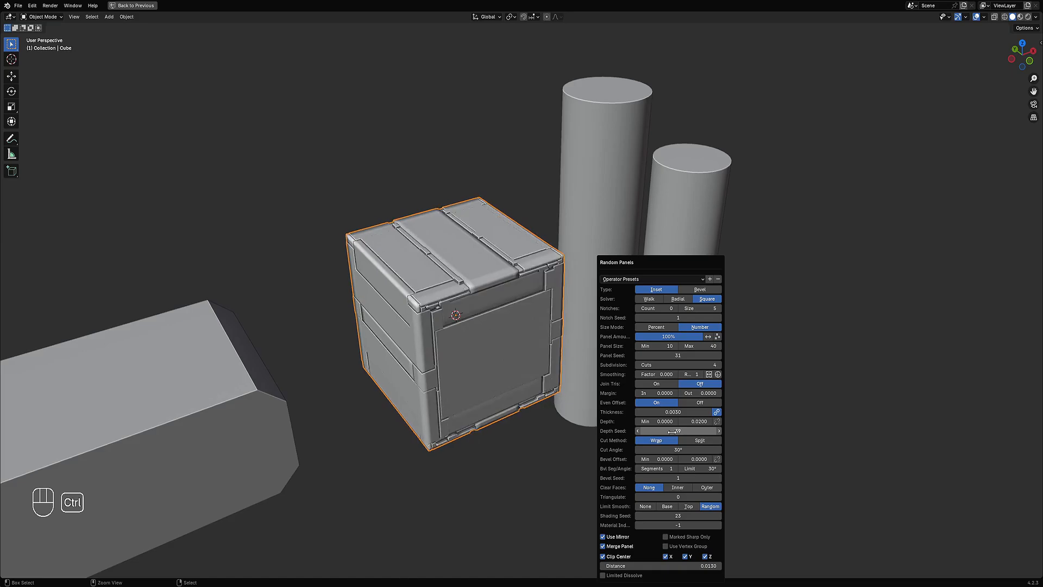
{"action": "scroll", "coordinate": [672, 432], "scroll_direction": "up", "scroll_amount": 4, "text": "ctrl"}
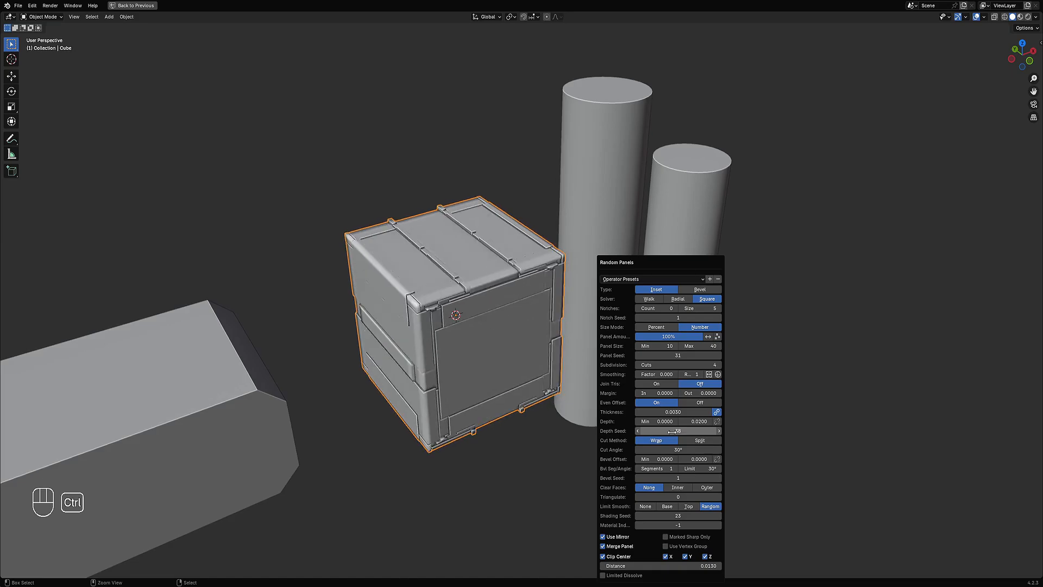
{"action": "left_click_drag", "start_coordinate": [672, 430], "coordinate": [673, 431], "text": "ctrl"}
{"action": "scroll", "coordinate": [672, 431], "scroll_direction": "up", "scroll_amount": 1, "text": "ctrl"}
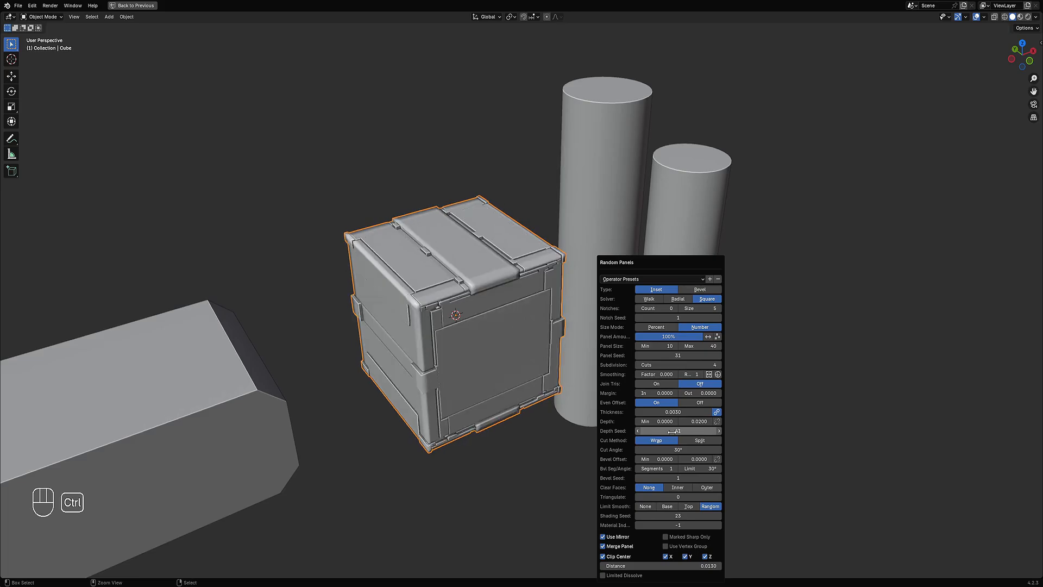
{"action": "scroll", "coordinate": [672, 431], "scroll_direction": "up", "scroll_amount": 1, "text": "ctrl"}
{"action": "scroll", "coordinate": [672, 431], "scroll_direction": "up", "scroll_amount": 1, "text": "ctrl"}
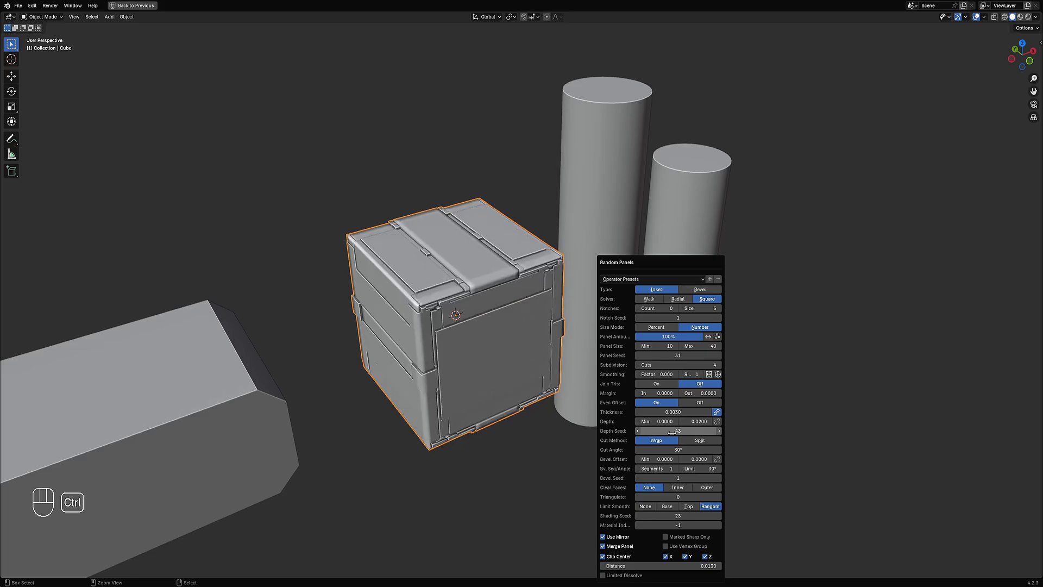
{"action": "scroll", "coordinate": [672, 432], "scroll_direction": "up", "scroll_amount": 3, "text": "ctrl"}
{"action": "middle_click_drag", "start_coordinate": [571, 434], "coordinate": [662, 325]}
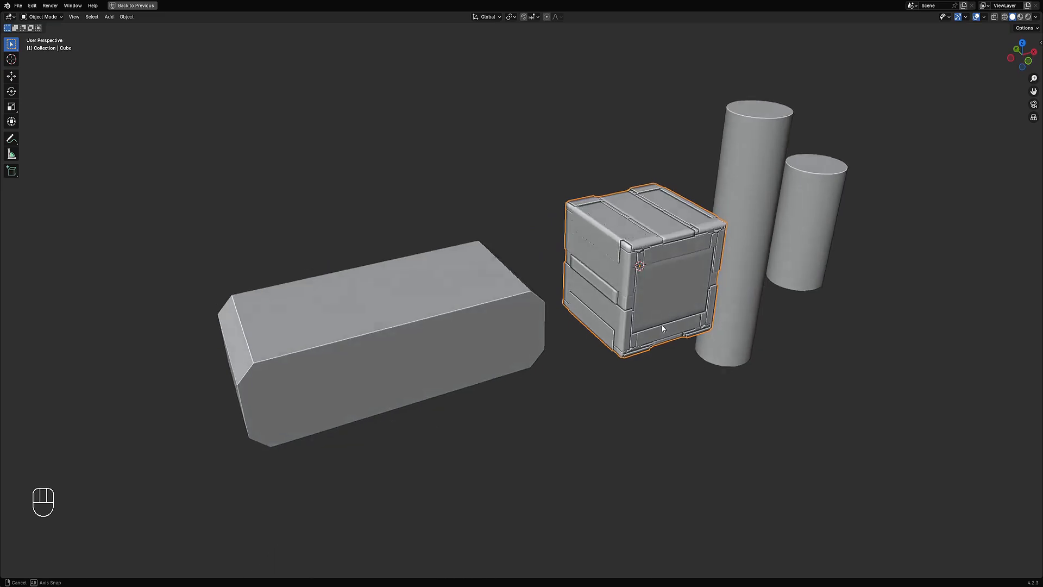
Step: Select the long beveled box, select all its geometry, and repeat Random Panels on it
{"action": "left_click", "coordinate": [467, 354]}
{"action": "key", "text": "Tab"}
{"action": "key", "text": "a"}
{"action": "middle_click_drag", "start_coordinate": [467, 354], "coordinate": [562, 307]}
{"action": "key", "text": "Tab"}
{"action": "key", "text": "shift+q"}
{"action": "left_click", "coordinate": [616, 291]}
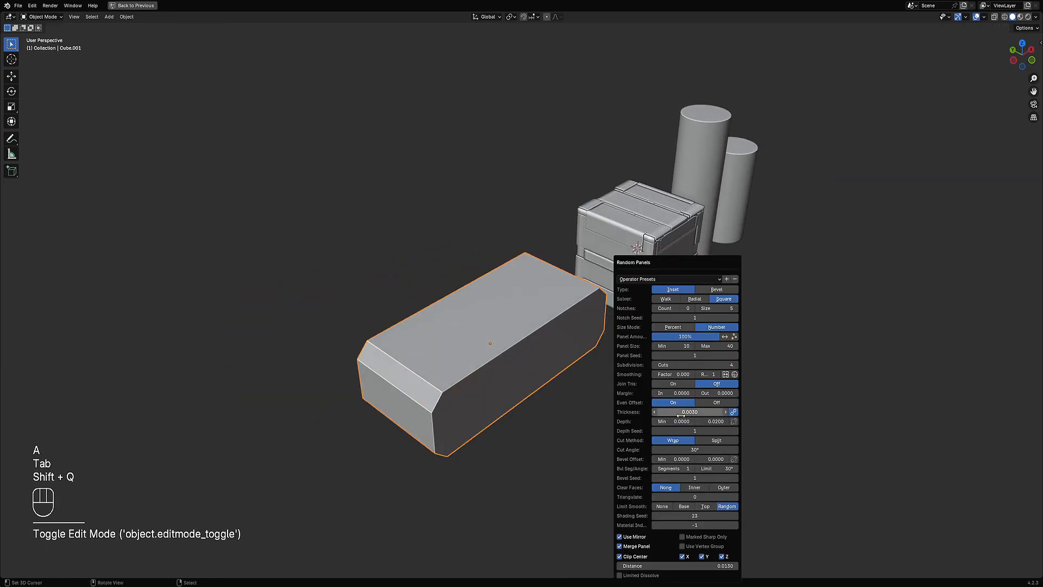
Step: Adjust the box's panel settings and undo the panelling
{"action": "scroll", "coordinate": [690, 365], "scroll_direction": "up", "scroll_amount": 1, "text": "ctrl"}
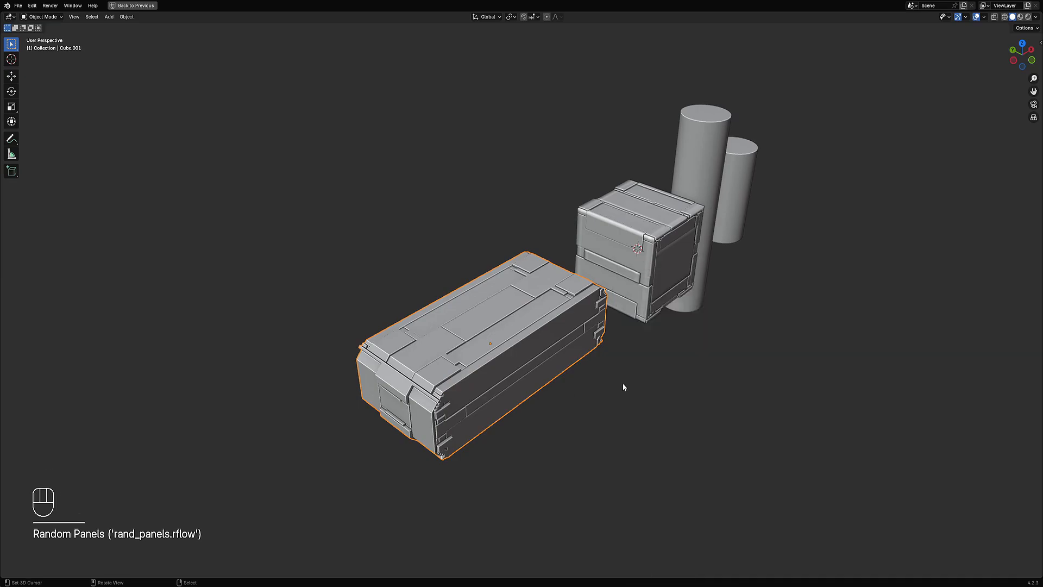
{"action": "middle_click_drag", "start_coordinate": [623, 383], "coordinate": [648, 322]}
{"action": "key", "text": "F9"}
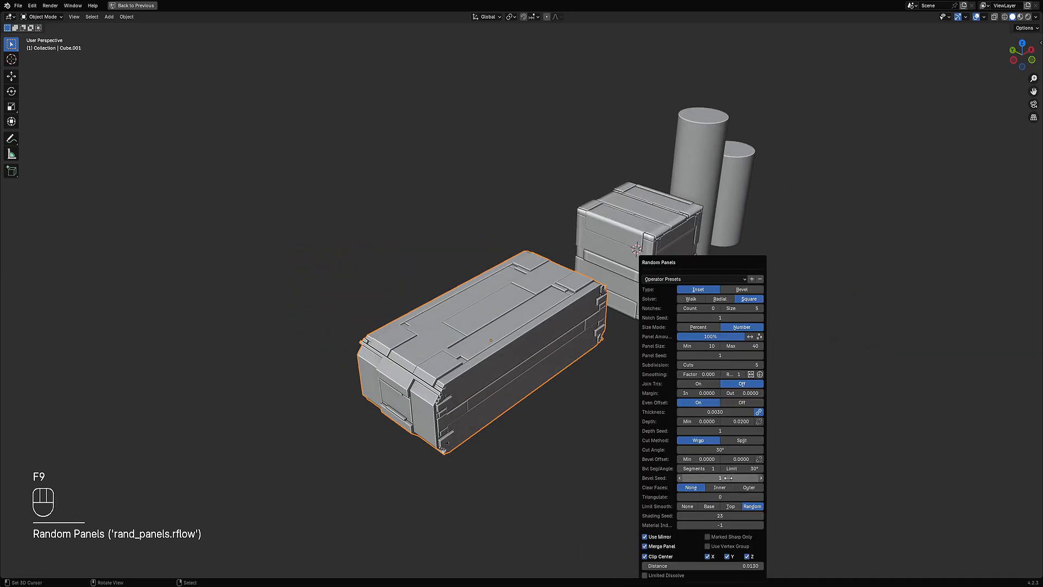
{"action": "key", "text": "ctrl+z"}
Step: Remove the Smooth by Angle modifier from the box and shade it flat
{"action": "key", "text": "ctrl+space"}
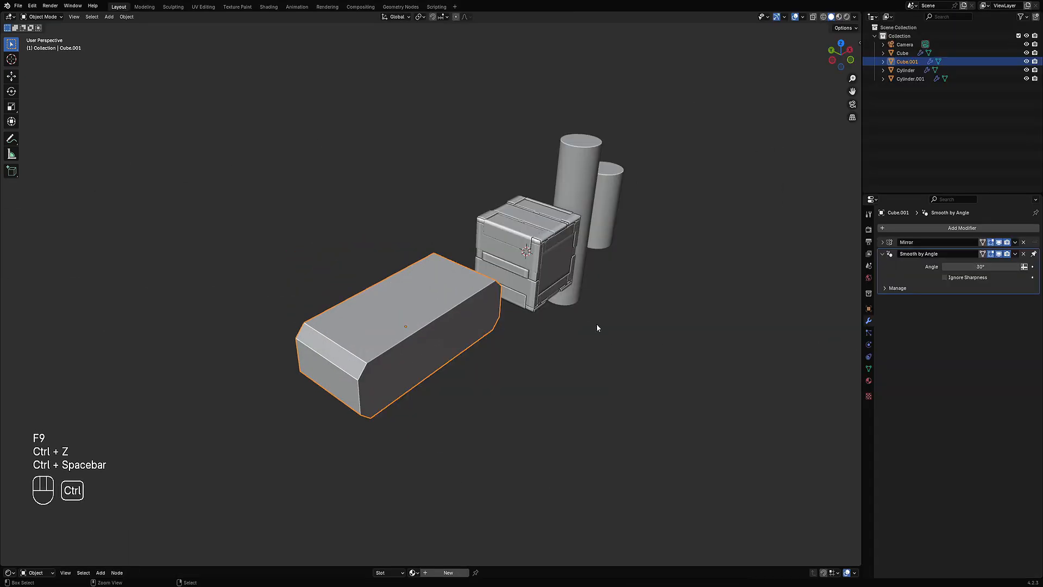
{"action": "left_click", "coordinate": [1026, 254]}
{"action": "key", "text": "ctrl+space"}
{"action": "key", "text": "w"}
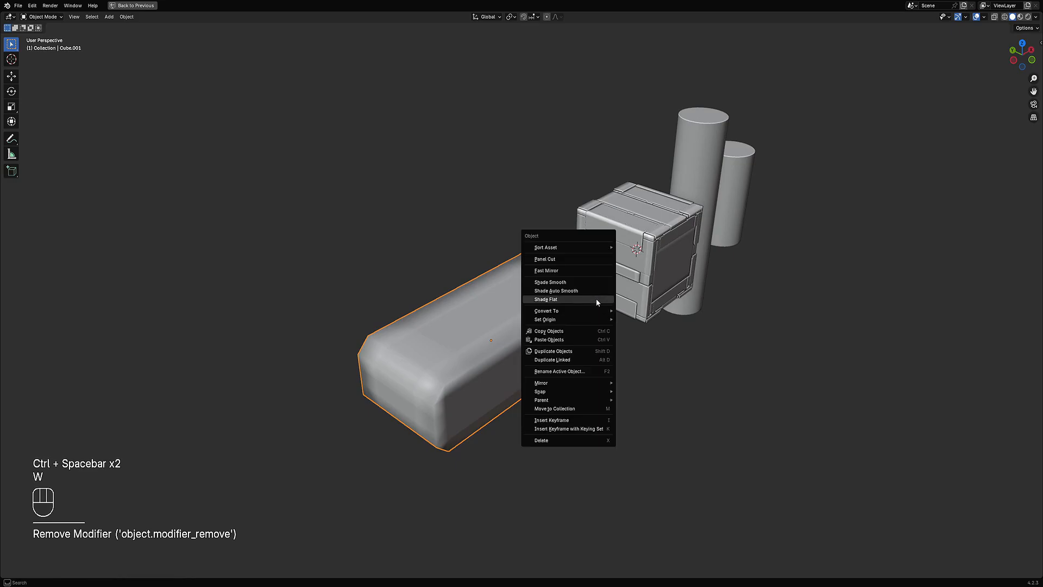
{"action": "left_click", "coordinate": [590, 294]}
Step: Repeat Random Panels on the box and try several subdivision cut counts, ending at 6
{"action": "key", "text": "shift+q"}
{"action": "left_click", "coordinate": [631, 309]}
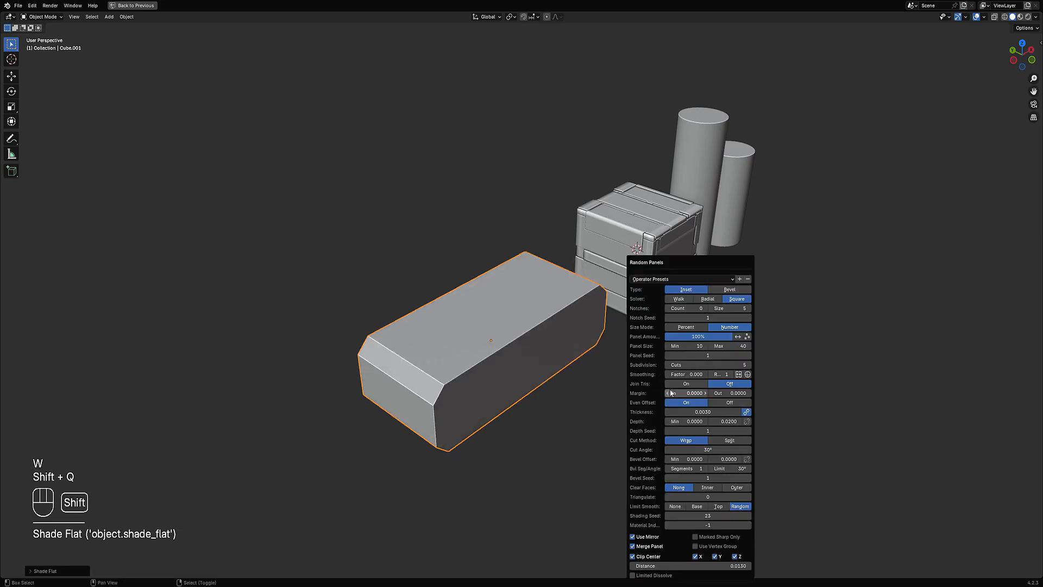
{"action": "scroll", "coordinate": [703, 368], "scroll_direction": "up", "scroll_amount": 1, "text": "ctrl"}
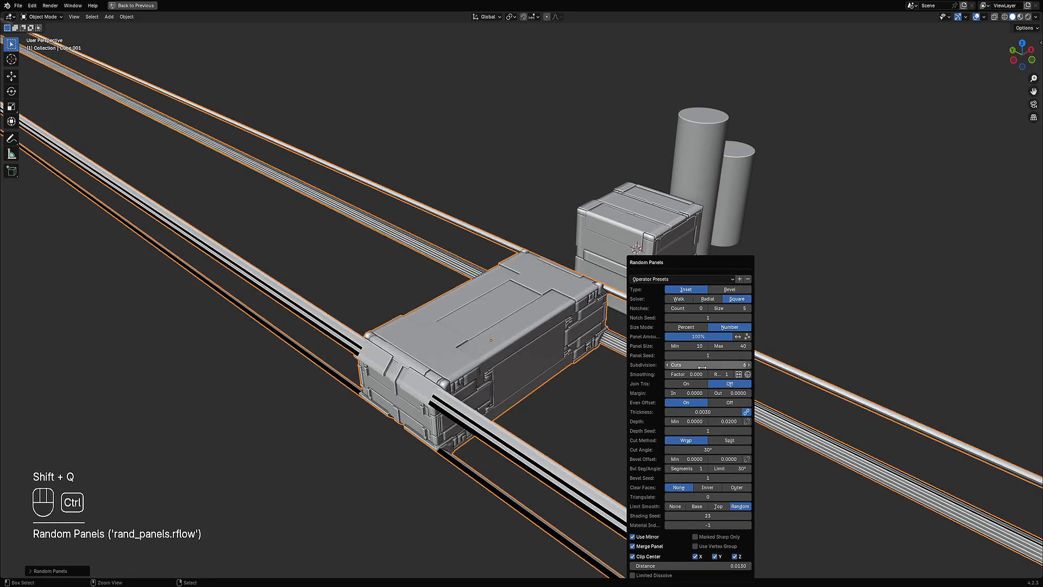
{"action": "scroll", "coordinate": [703, 367], "scroll_direction": "down", "scroll_amount": 1, "text": "ctrl"}
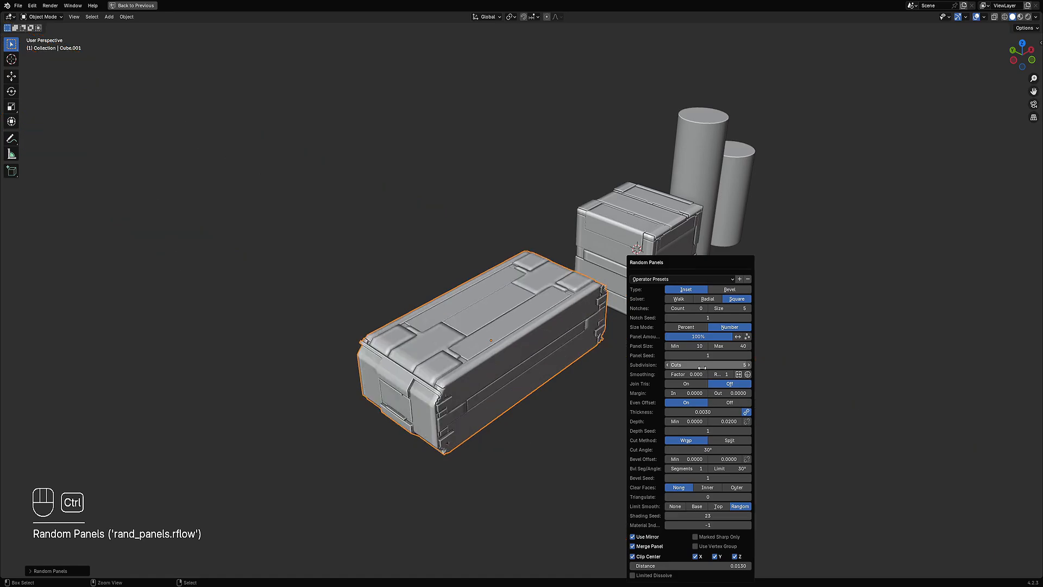
{"action": "scroll", "coordinate": [703, 367], "scroll_direction": "up", "scroll_amount": 1, "text": "ctrl"}
{"action": "scroll", "coordinate": [702, 367], "scroll_direction": "down", "scroll_amount": 1, "text": "ctrl"}
{"action": "scroll", "coordinate": [703, 367], "scroll_direction": "up", "scroll_amount": 1, "text": "ctrl"}
{"action": "scroll", "coordinate": [702, 367], "scroll_direction": "down", "scroll_amount": 1, "text": "ctrl"}
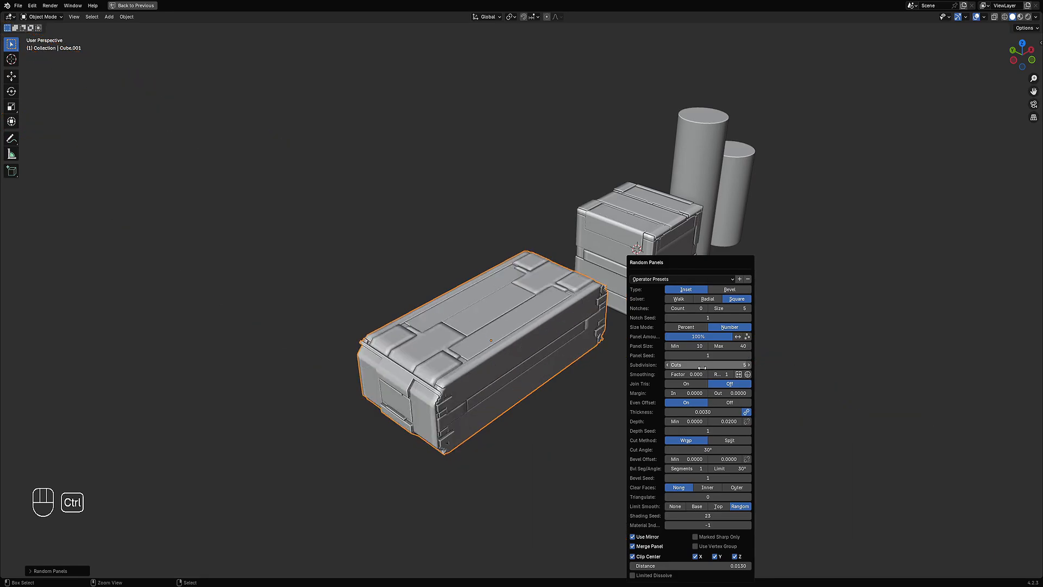
{"action": "scroll", "coordinate": [703, 368], "scroll_direction": "up", "scroll_amount": 1, "text": "ctrl"}
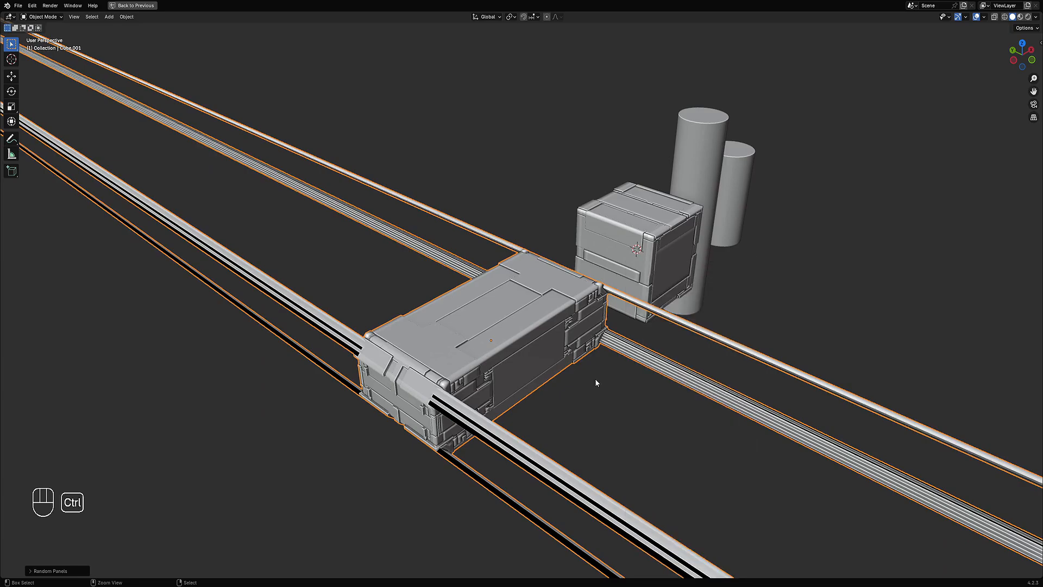
{"action": "middle_click_drag", "start_coordinate": [595, 378], "coordinate": [589, 400]}
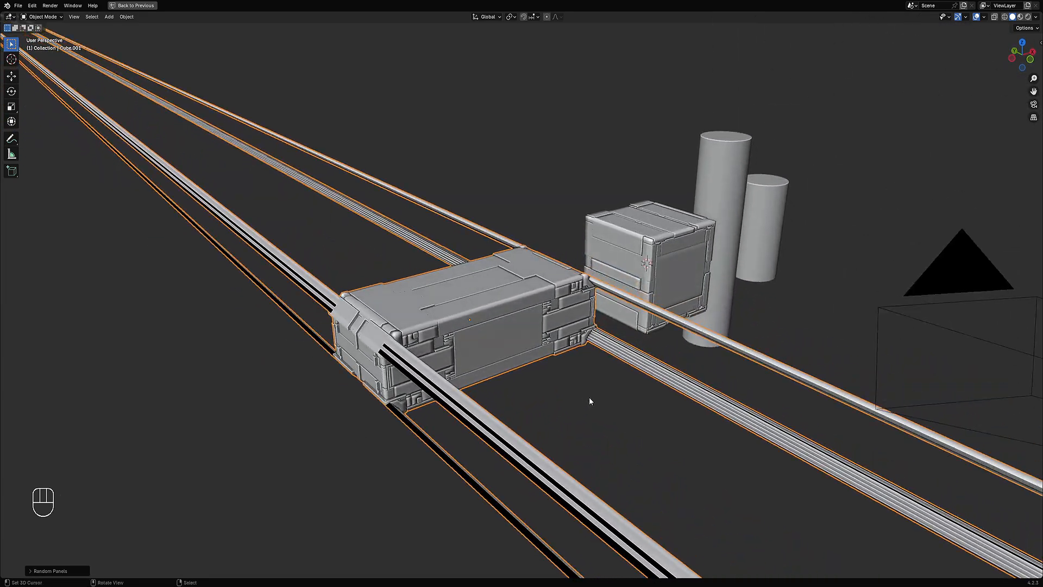
{"action": "key", "text": "F9"}
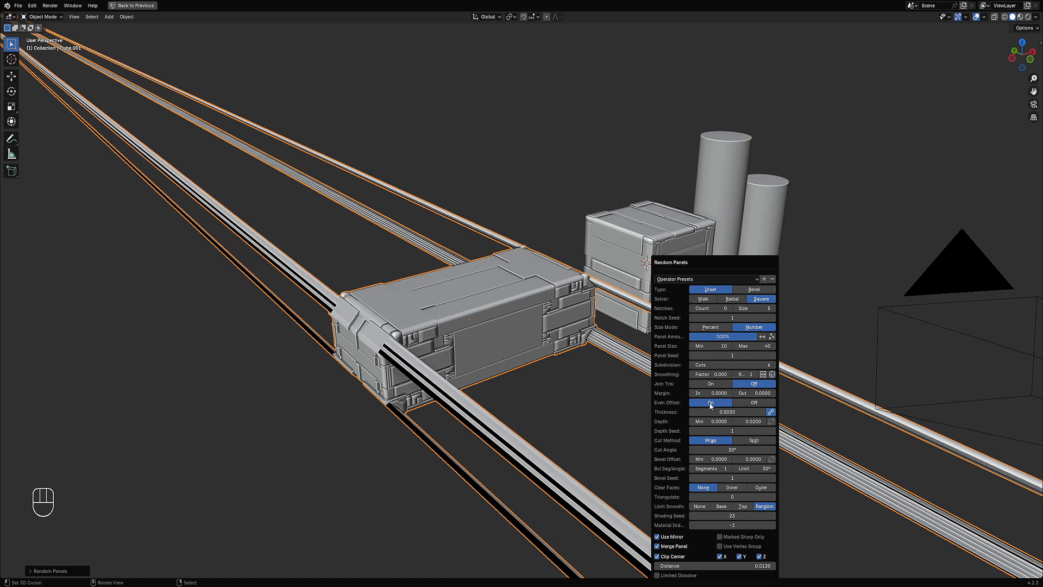
Step: Toggle Join Tris for the box's panels, then undo the change
{"action": "left_click", "coordinate": [712, 384]}
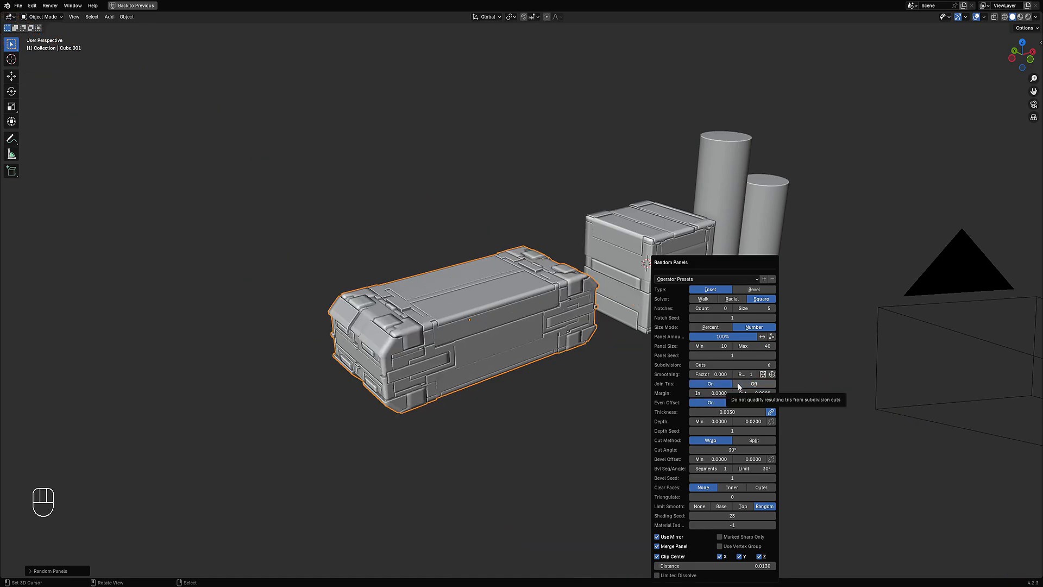
{"action": "left_click", "coordinate": [739, 385]}
{"action": "middle_click_drag", "start_coordinate": [365, 354], "coordinate": [371, 294]}
{"action": "key", "text": "ctrl+z"}
Step: Check the box's face selection in edit mode and rerun Random Panels on it
{"action": "key", "text": "Tab"}
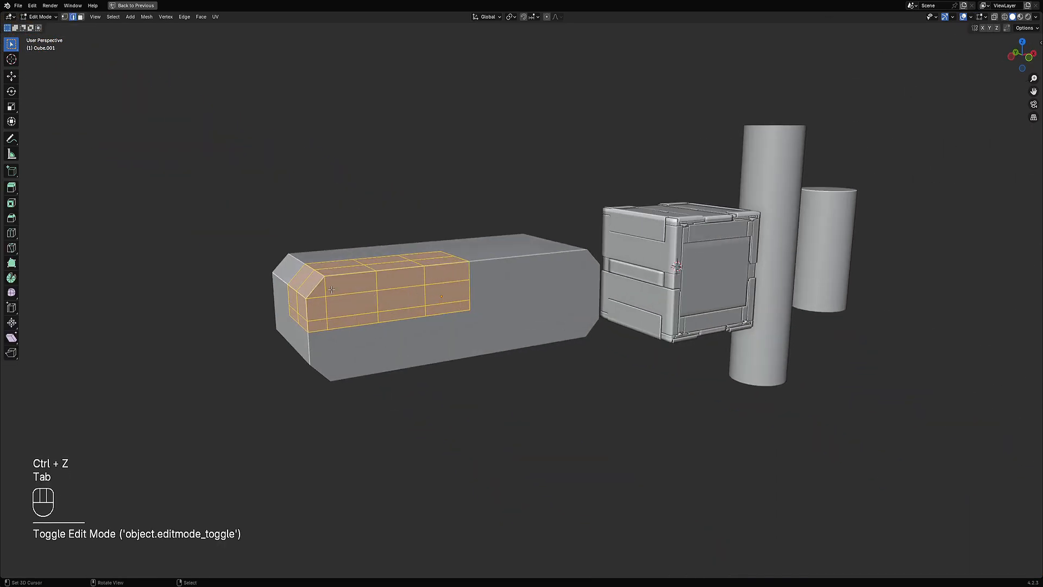
{"action": "key", "text": "d"}
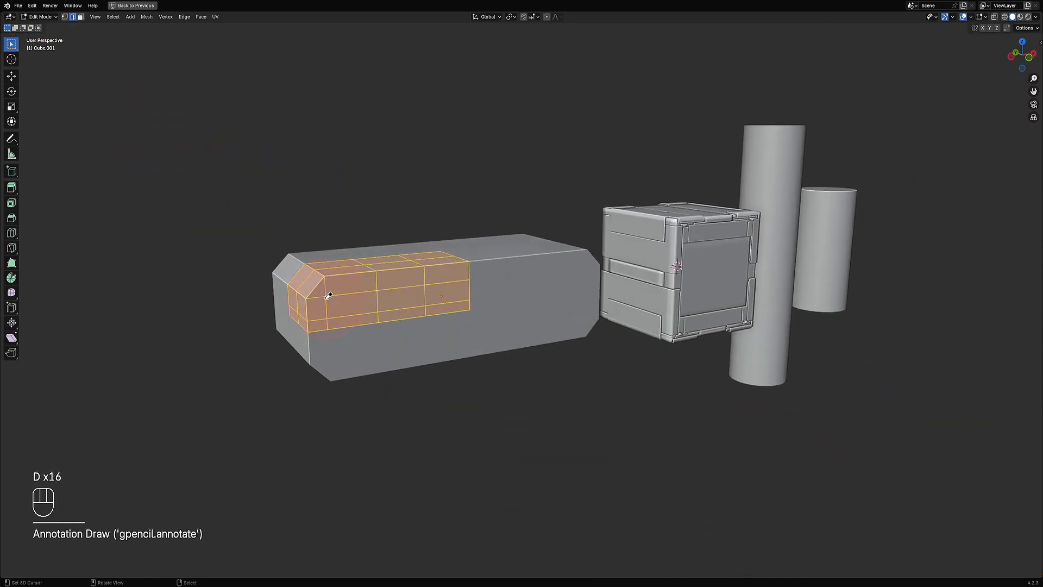
{"action": "key", "text": "Tab"}
{"action": "middle_click_drag", "start_coordinate": [320, 307], "coordinate": [579, 274]}
{"action": "key", "text": "shift+q"}
{"action": "left_click", "coordinate": [578, 273]}
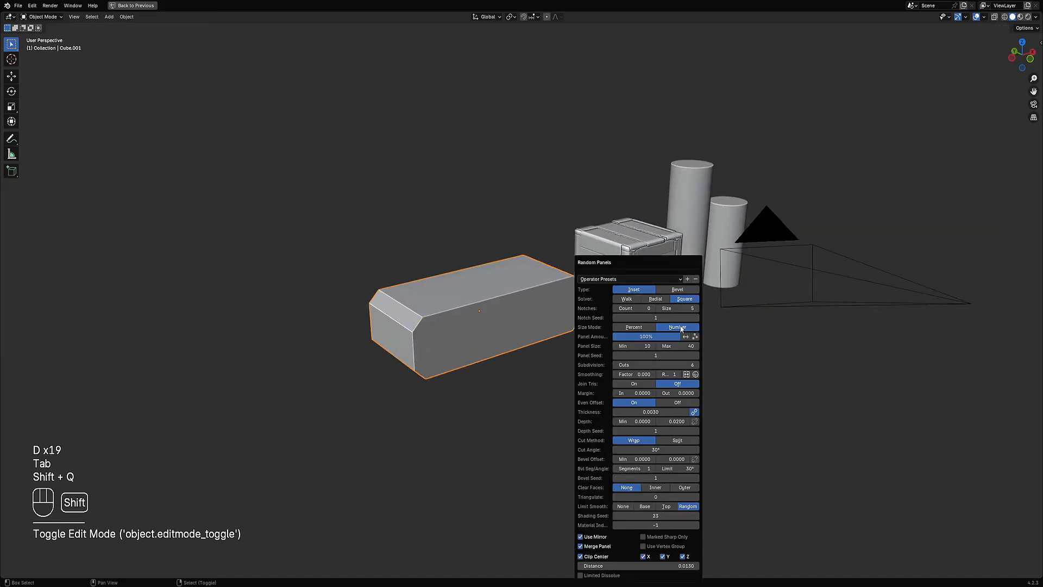
{"action": "left_click", "coordinate": [632, 289]}
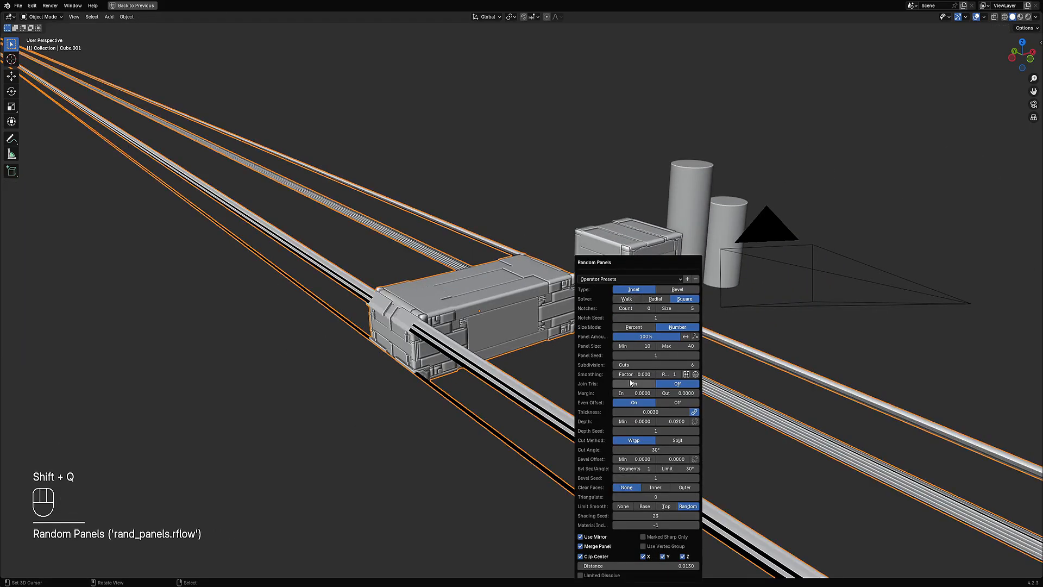
{"action": "middle_click_drag", "start_coordinate": [489, 385], "coordinate": [462, 377]}
{"action": "scroll", "coordinate": [461, 377], "scroll_direction": "up", "scroll_amount": 1}
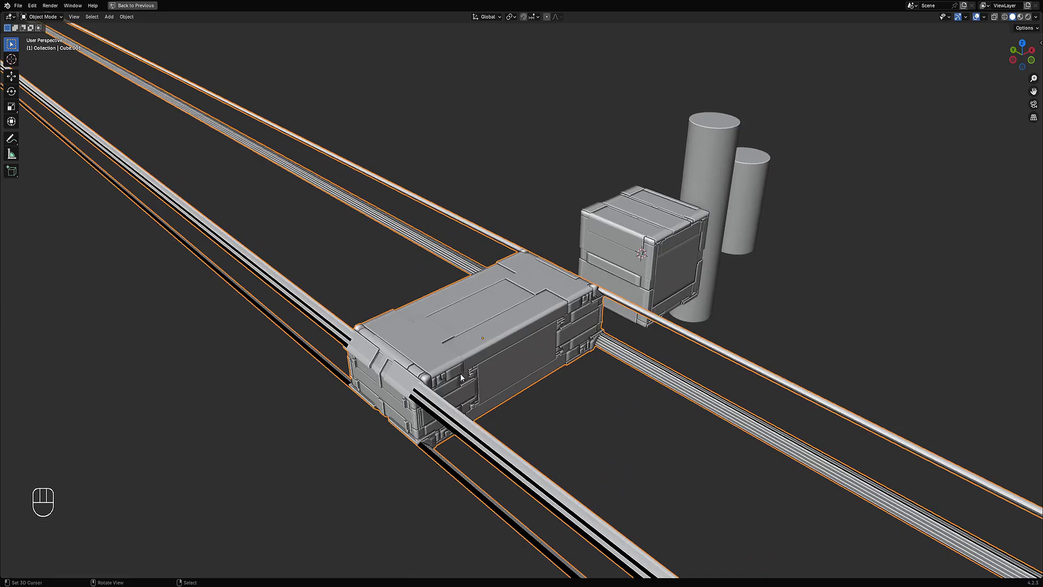
Step: Toggle Even Offset for the box's panels off, on and off again, then undo Random Panels on the box
{"action": "middle_click_drag", "start_coordinate": [576, 349], "coordinate": [585, 345]}
{"action": "scroll", "coordinate": [600, 349], "scroll_direction": "up", "scroll_amount": 1}
{"action": "key", "text": "F9"}
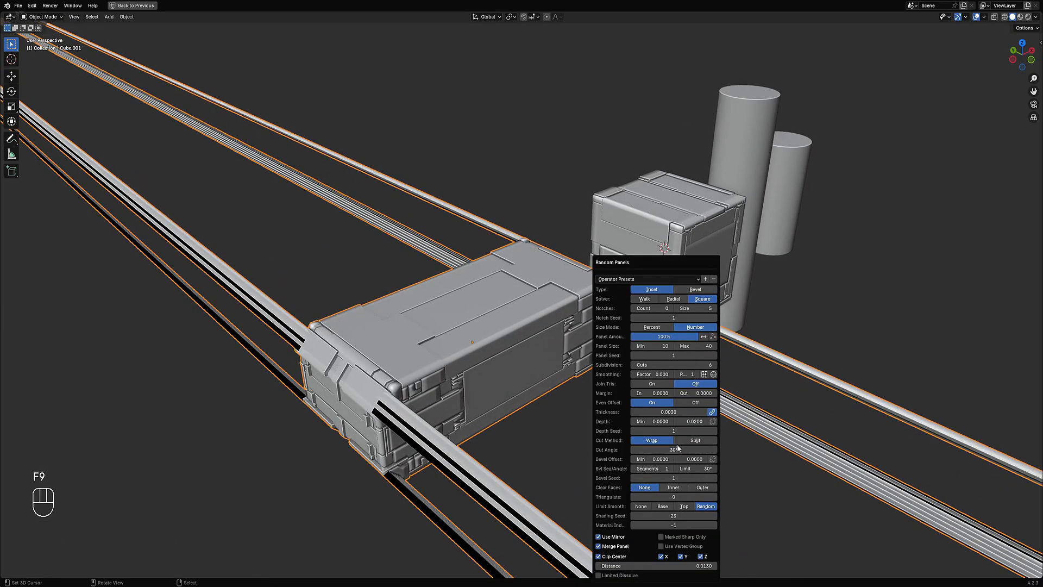
{"action": "left_click", "coordinate": [696, 402]}
{"action": "left_click", "coordinate": [652, 402]}
{"action": "left_click", "coordinate": [698, 403]}
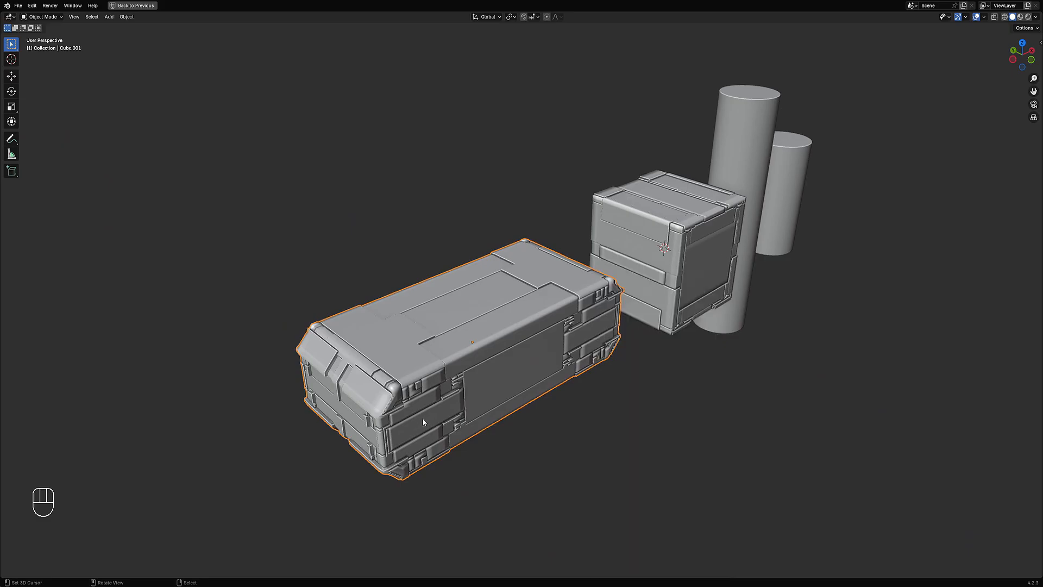
{"action": "middle_click_drag", "start_coordinate": [423, 418], "coordinate": [496, 367]}
{"action": "key", "text": "ctrl+z"}
Step: Select all of the box's faces in edit mode and rerun Random Panels on it
{"action": "key", "text": "Tab"}
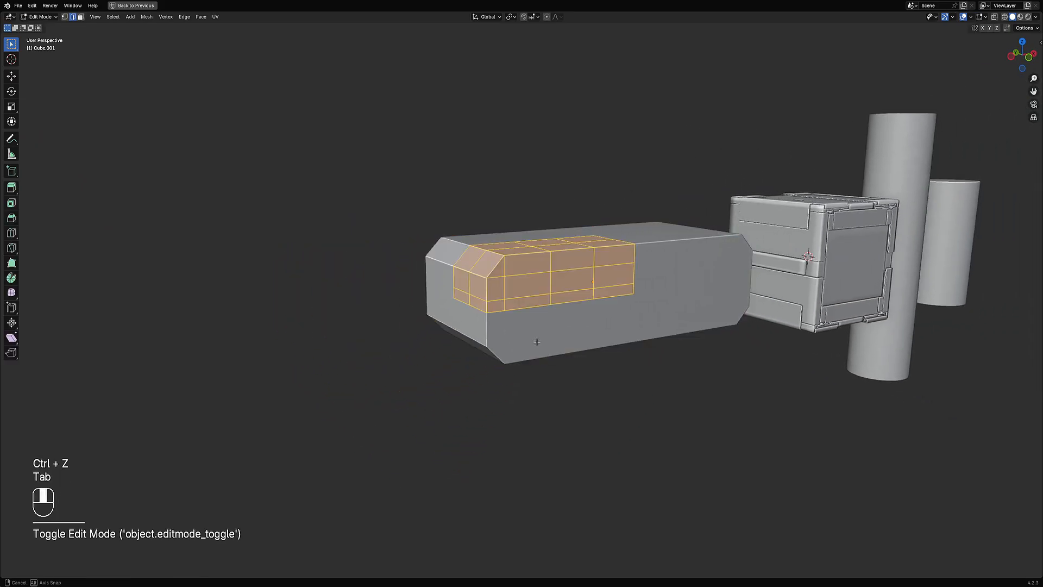
{"action": "key", "text": "alt+a"}
{"action": "key", "text": "ctrl+r"}
{"action": "right_click", "coordinate": [491, 270]}
{"action": "key", "text": "a"}
{"action": "middle_click_drag", "start_coordinate": [491, 270], "coordinate": [632, 265]}
{"action": "key", "text": "Tab"}
{"action": "key", "text": "shift+q"}
{"action": "left_click", "coordinate": [632, 267]}
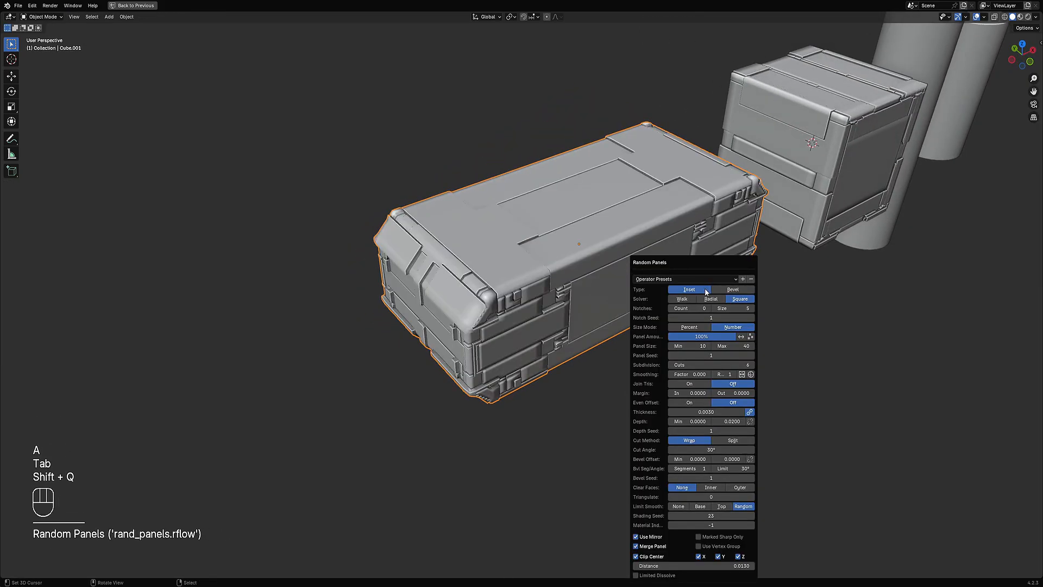
Step: Toggle Even Offset on and off, then raise the panel Depth maximum to 0.0870
{"action": "left_click", "coordinate": [697, 404]}
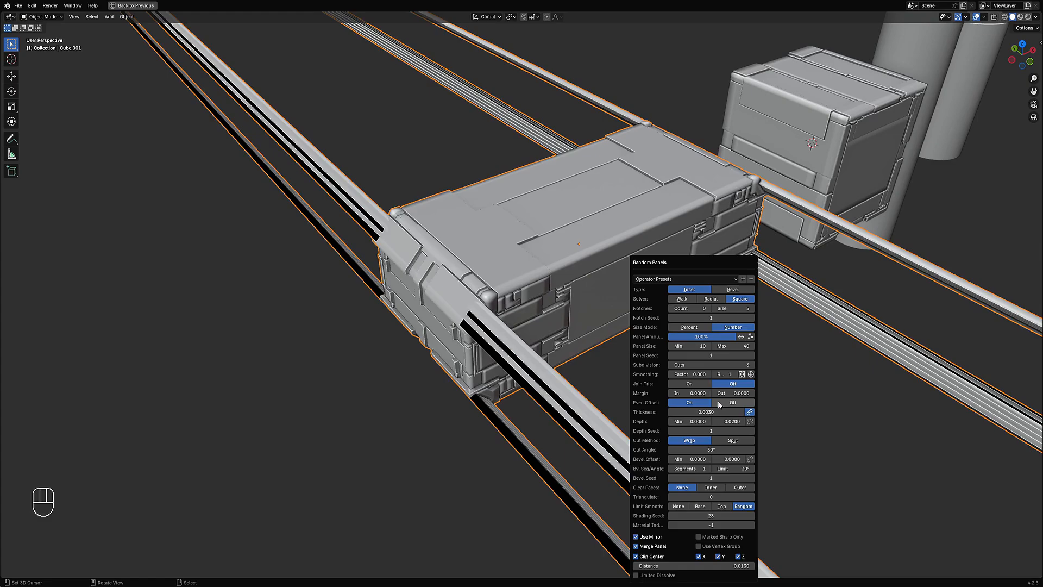
{"action": "left_click", "coordinate": [719, 404]}
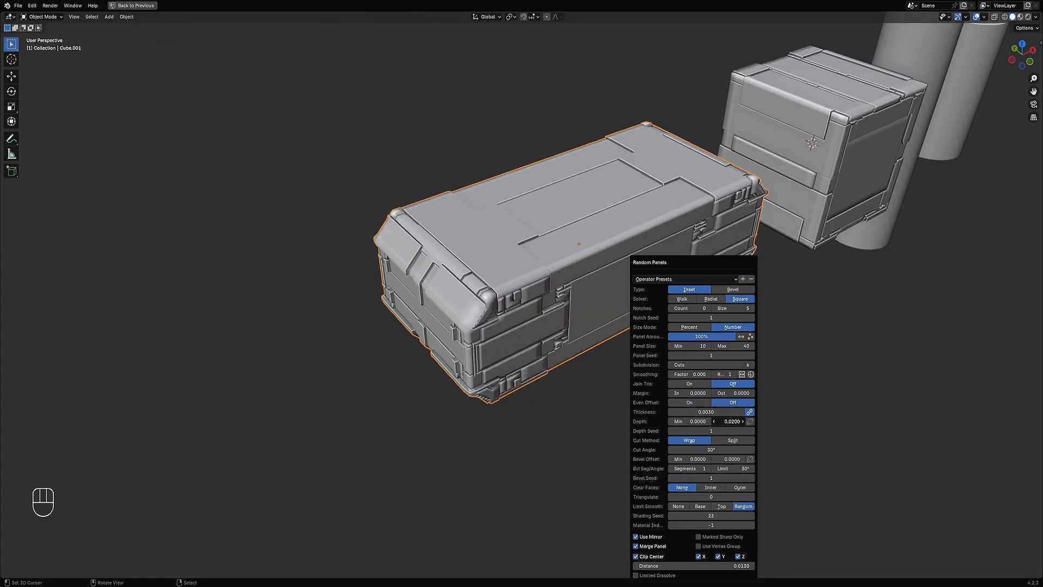
{"action": "left_click_drag", "start_coordinate": [733, 422], "coordinate": [764, 421]}
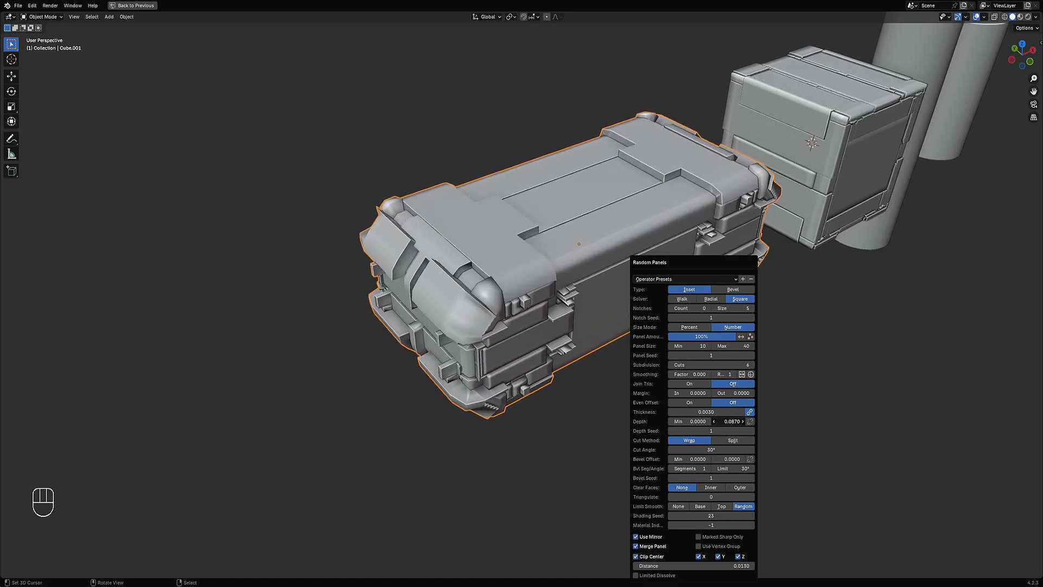
Step: Keep Even Offset off and lower the panel Depth maximum to 0.0180
{"action": "middle_click_drag", "start_coordinate": [505, 288], "coordinate": [546, 266]}
{"action": "middle_click_drag", "start_coordinate": [546, 265], "coordinate": [524, 291], "text": "shift"}
{"action": "key", "text": "F9"}
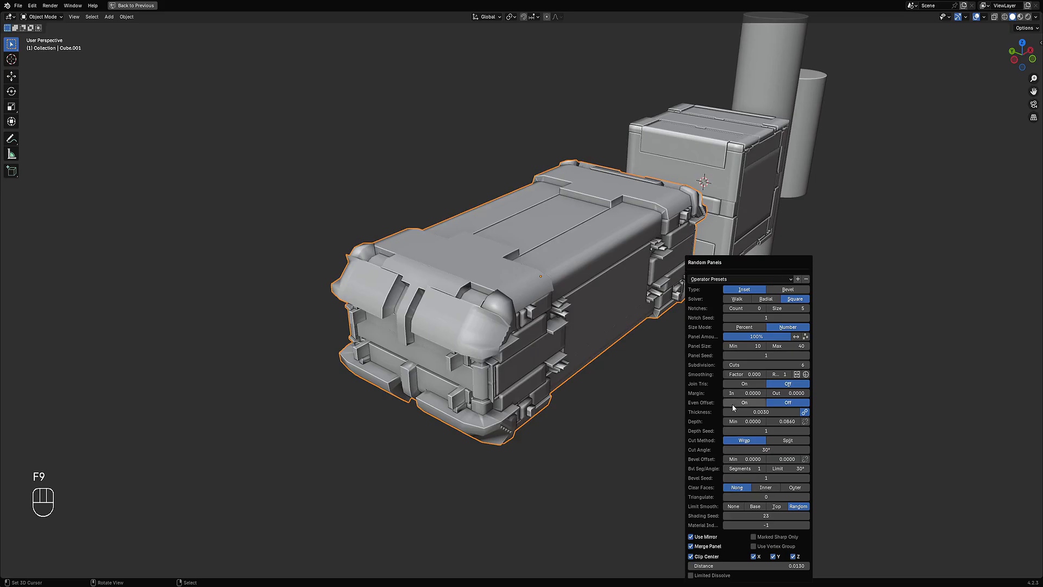
{"action": "left_click", "coordinate": [733, 403]}
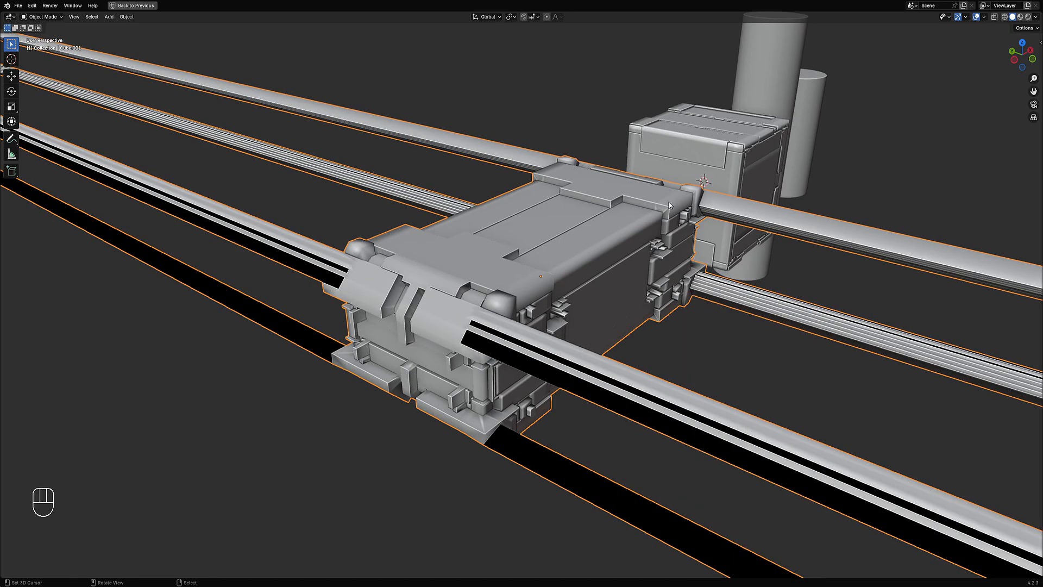
{"action": "middle_click_drag", "start_coordinate": [677, 216], "coordinate": [549, 318]}
{"action": "key", "text": "F9"}
{"action": "left_click", "coordinate": [636, 402]}
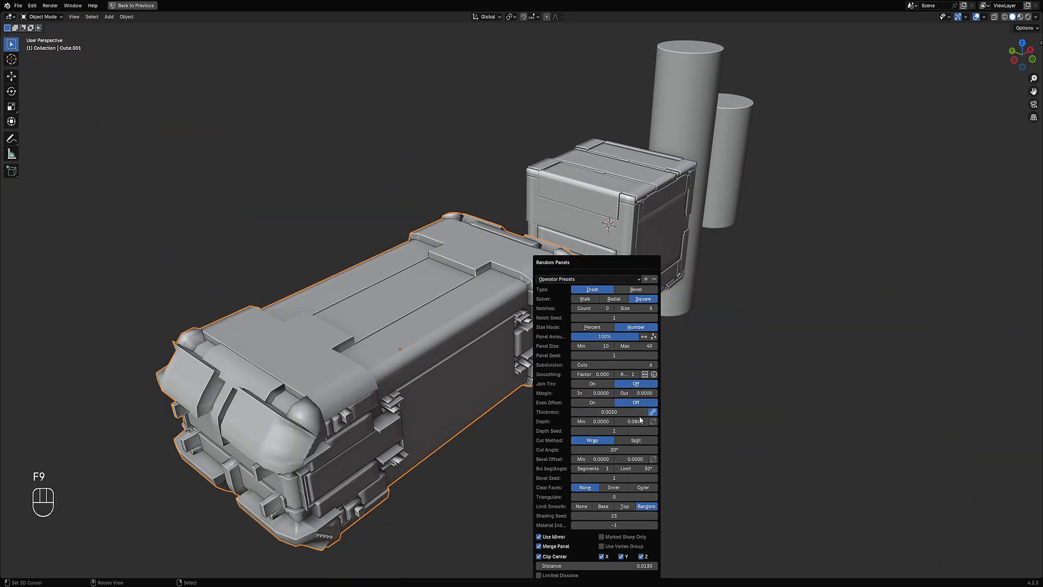
{"action": "left_click_drag", "start_coordinate": [631, 422], "coordinate": [596, 421]}
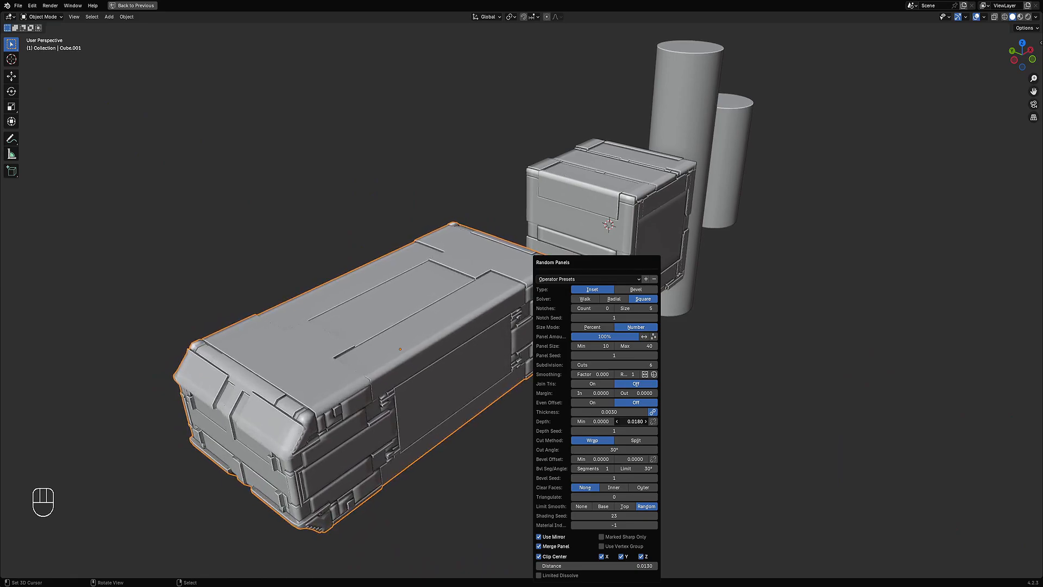
Step: Turn Even Offset on and switch the Cut Method to Split
{"action": "middle_click_drag", "start_coordinate": [356, 404], "coordinate": [446, 325], "text": "shift"}
{"action": "scroll", "coordinate": [450, 319], "scroll_direction": "up", "scroll_amount": 2}
{"action": "middle_click_drag", "start_coordinate": [488, 279], "coordinate": [559, 263]}
{"action": "key", "text": "F9"}
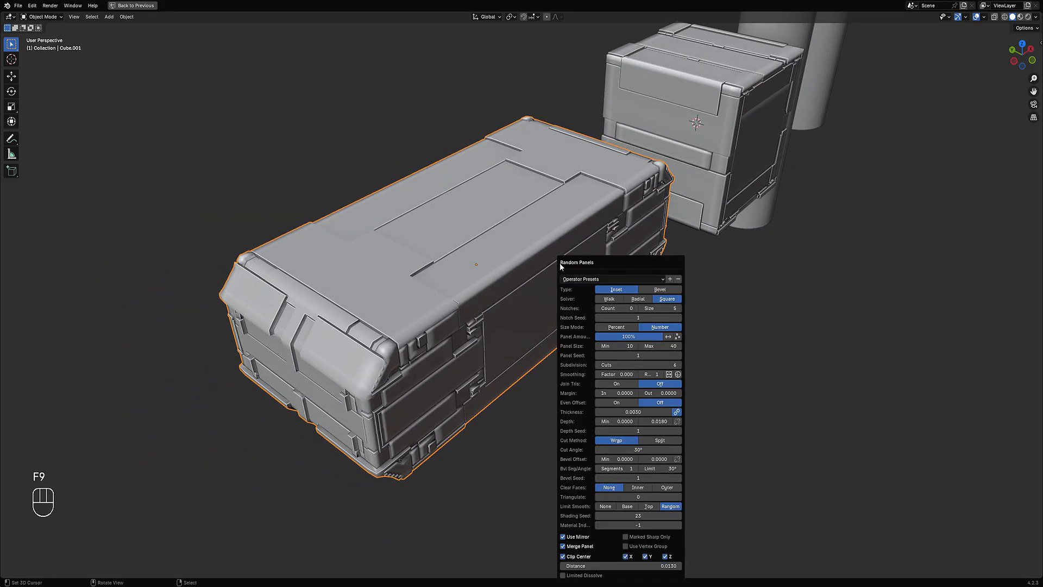
{"action": "left_click", "coordinate": [617, 403]}
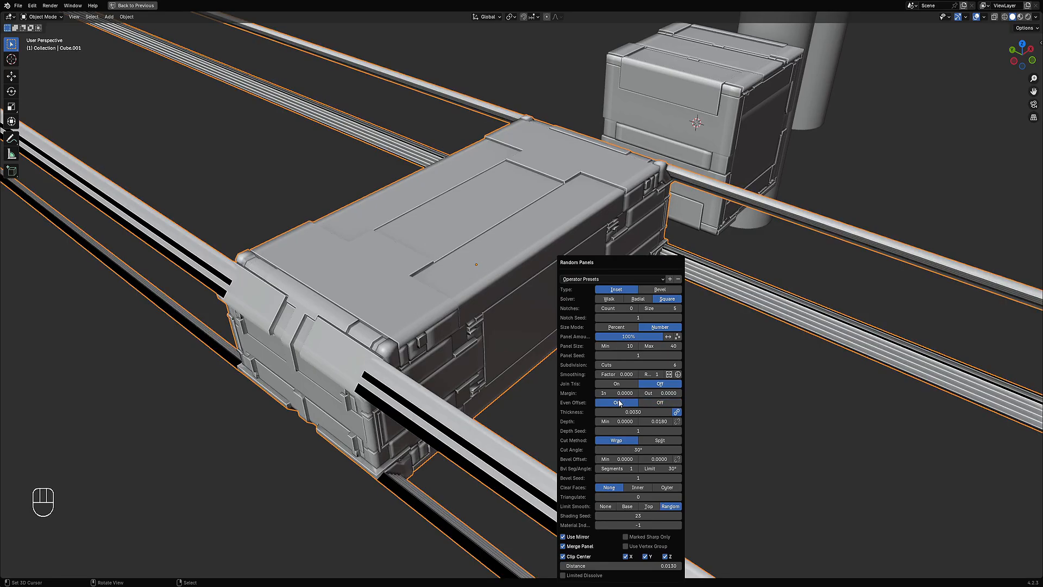
{"action": "left_click", "coordinate": [655, 440]}
Step: Inspect the box's Split-cut panels from several angles and zoom levels
{"action": "middle_click_drag", "start_coordinate": [482, 422], "coordinate": [532, 348]}
{"action": "scroll", "coordinate": [523, 337], "scroll_direction": "up", "scroll_amount": 3}
{"action": "scroll", "coordinate": [435, 375], "scroll_direction": "down", "scroll_amount": 1}
{"action": "mouse_move", "coordinate": [434, 375]}
{"action": "middle_mouse_down"}
{"action": "mouse_move", "coordinate": [419, 339]}
{"action": "mouse_move", "coordinate": [415, 380]}
{"action": "middle_mouse_up"}
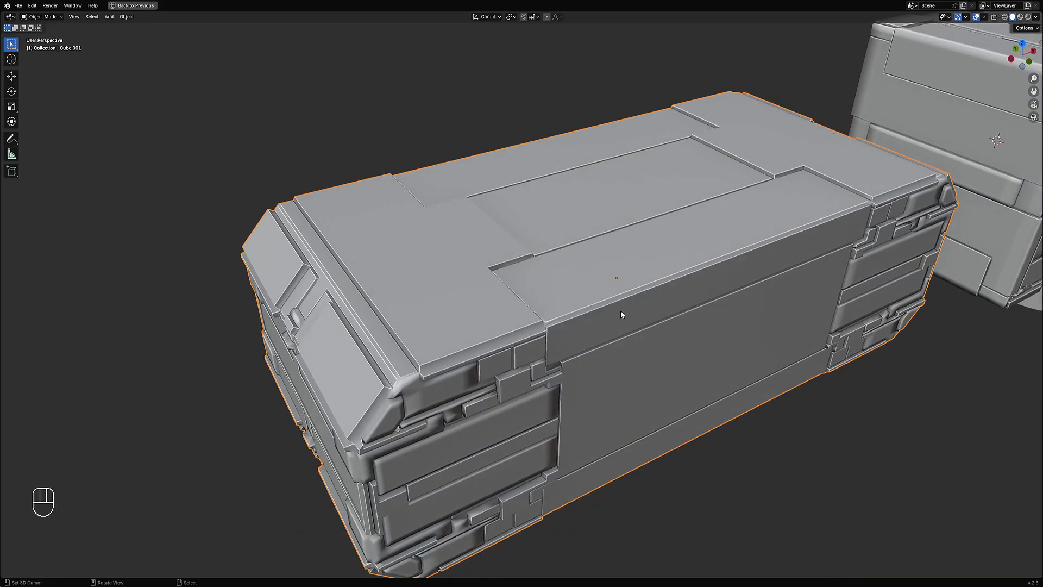
{"action": "scroll", "coordinate": [532, 342], "scroll_direction": "down", "scroll_amount": 3}
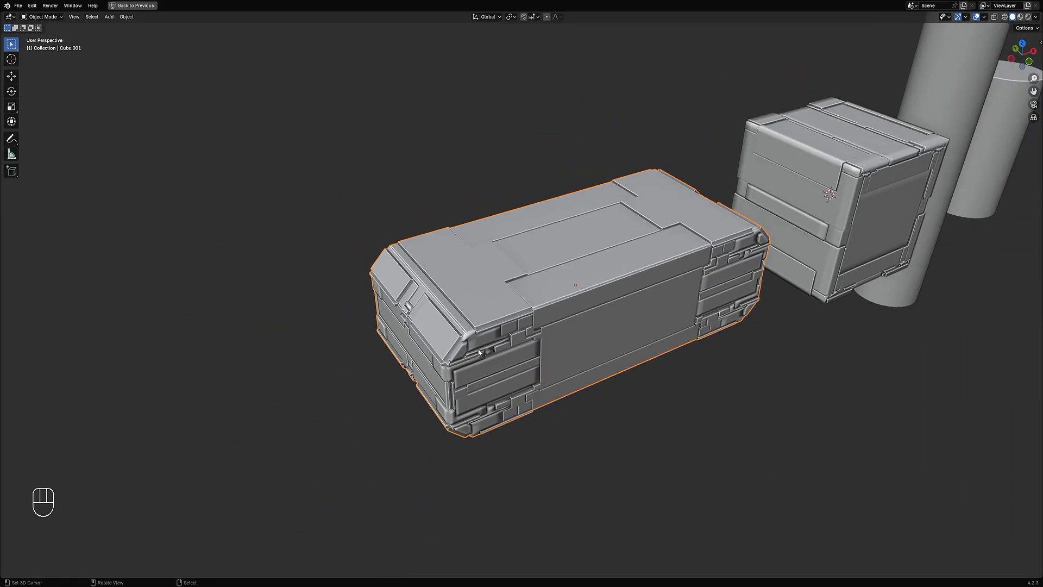
{"action": "middle_click_drag", "start_coordinate": [473, 377], "coordinate": [549, 329]}
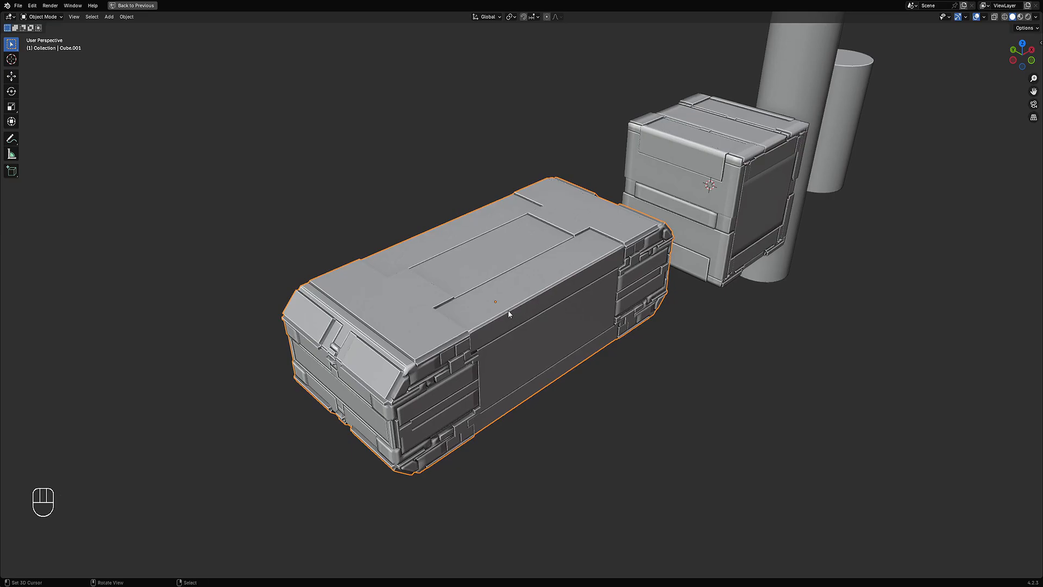
{"action": "scroll", "coordinate": [509, 314], "scroll_direction": "up", "scroll_amount": 2}
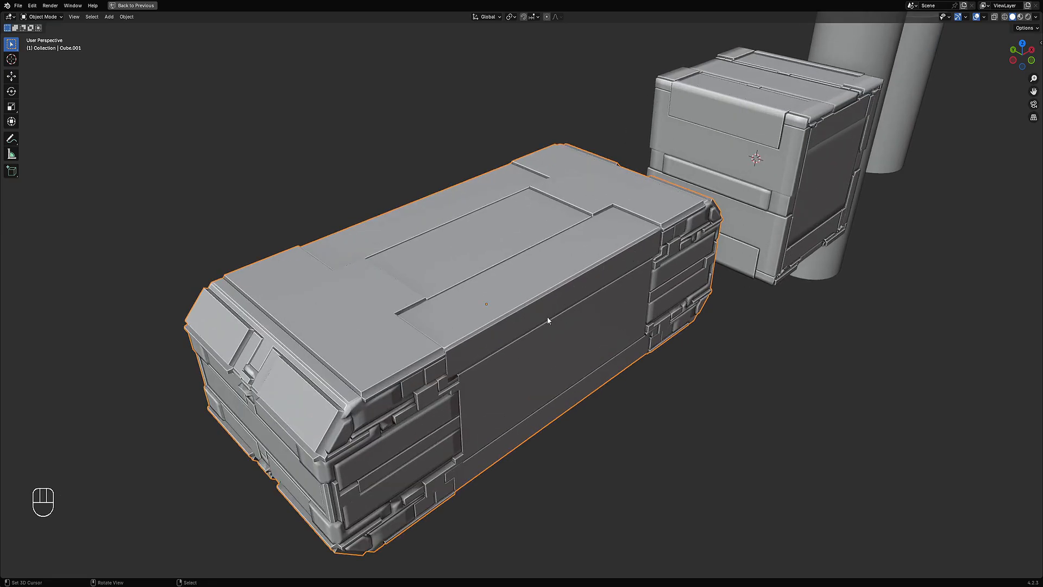
{"action": "scroll", "coordinate": [547, 316], "scroll_direction": "down", "scroll_amount": 2}
Step: Switch the Cut Method back to Wrap and set the Cut Angle to 90°
{"action": "key", "text": "F9"}
{"action": "left_click_drag", "start_coordinate": [646, 261], "coordinate": [686, 212]}
{"action": "middle_click_drag", "start_coordinate": [564, 298], "coordinate": [674, 241]}
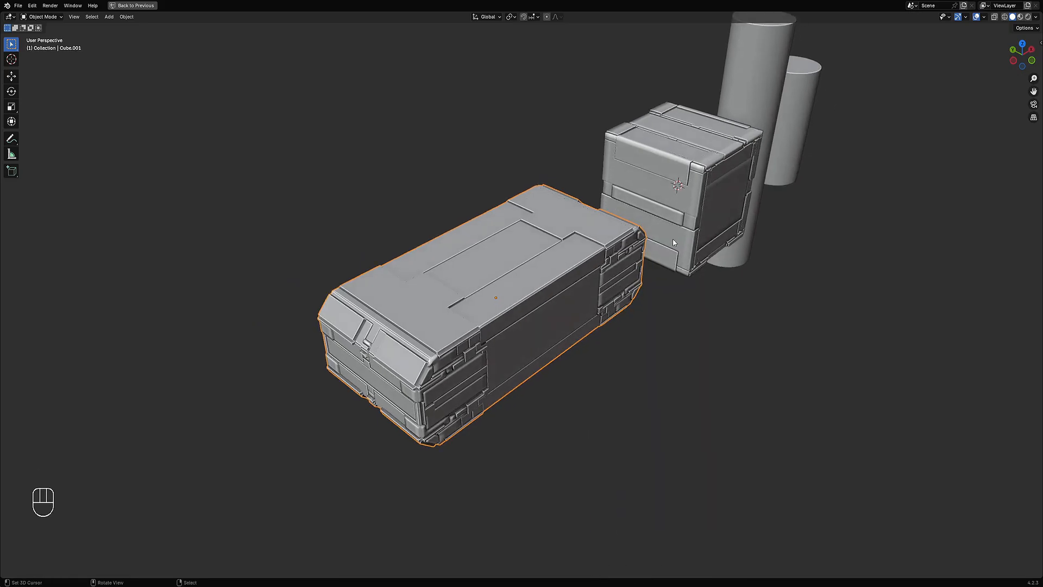
{"action": "key", "text": "F9"}
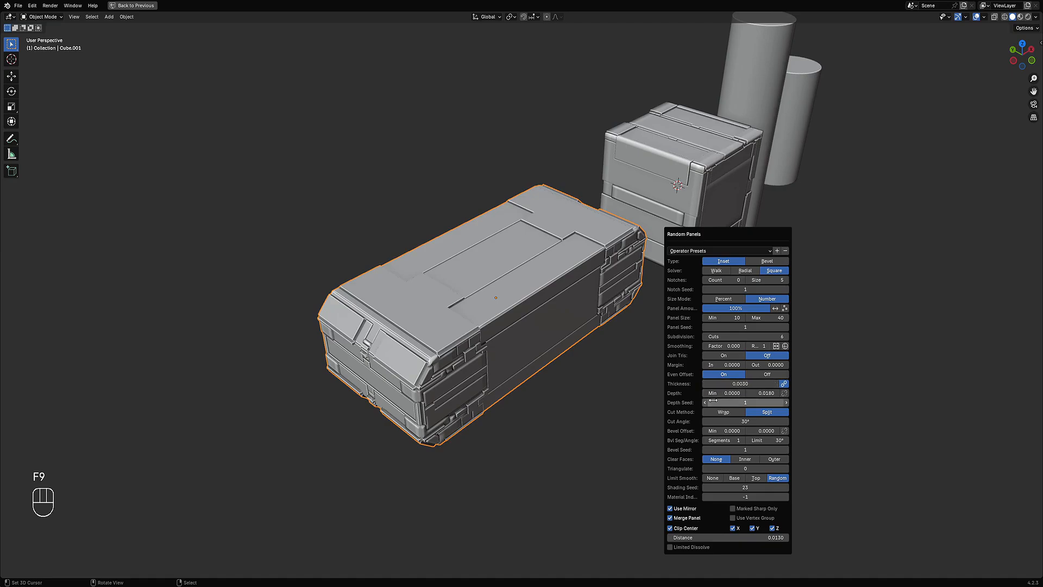
{"action": "left_click", "coordinate": [726, 413]}
{"action": "left_click", "coordinate": [729, 421]}
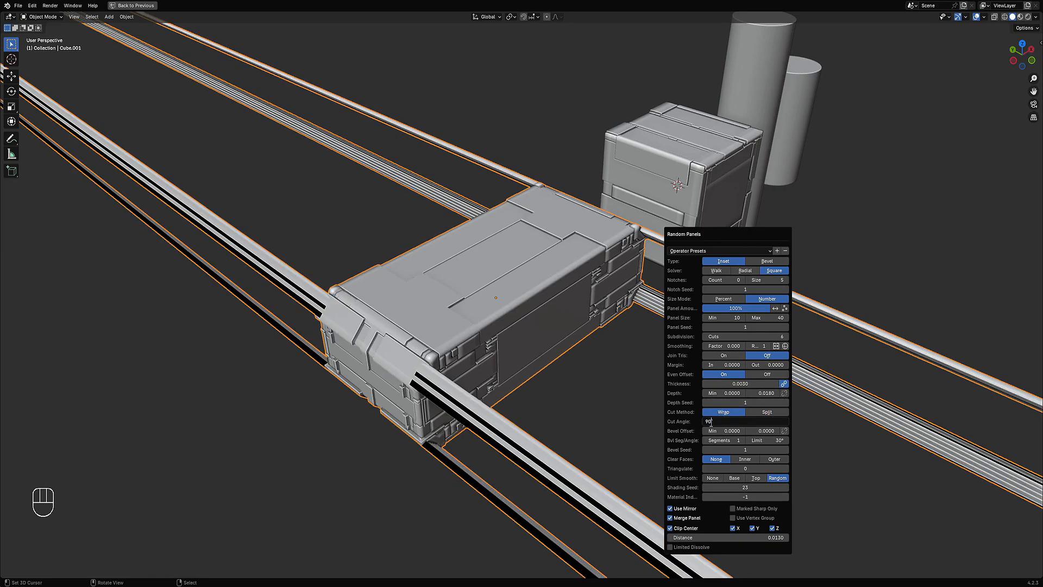
{"action": "key", "text": "Return"}
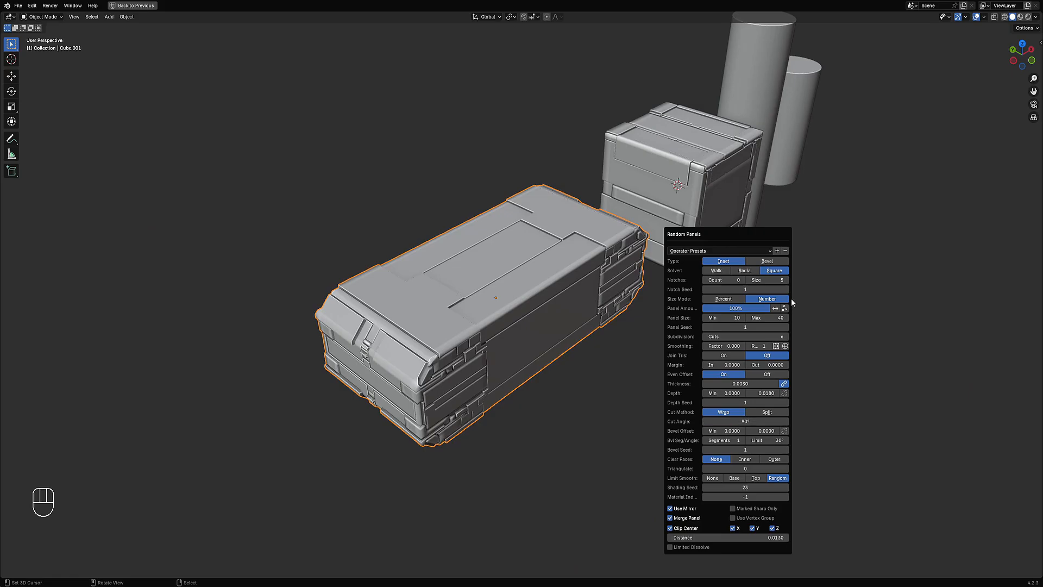
Step: Set the box's Panel Seed to 32
{"action": "left_click_drag", "start_coordinate": [757, 324], "coordinate": [746, 327], "text": "ctrl"}
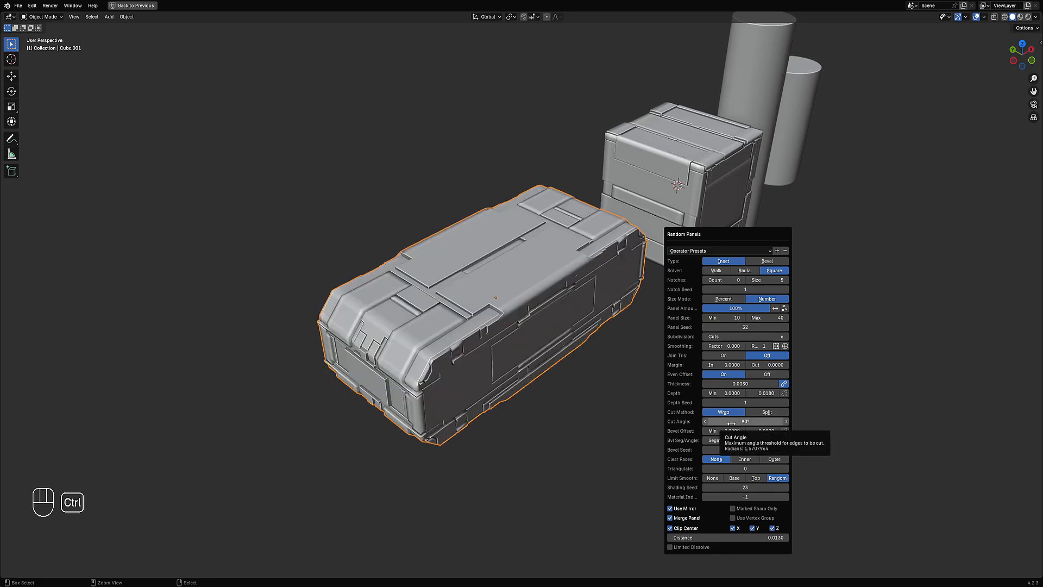
{"action": "middle_click_drag", "start_coordinate": [422, 342], "coordinate": [466, 382]}
{"action": "middle_click_drag", "start_coordinate": [589, 337], "coordinate": [668, 337], "text": "shift"}
{"action": "scroll", "coordinate": [603, 382], "scroll_direction": "down", "scroll_amount": 2}
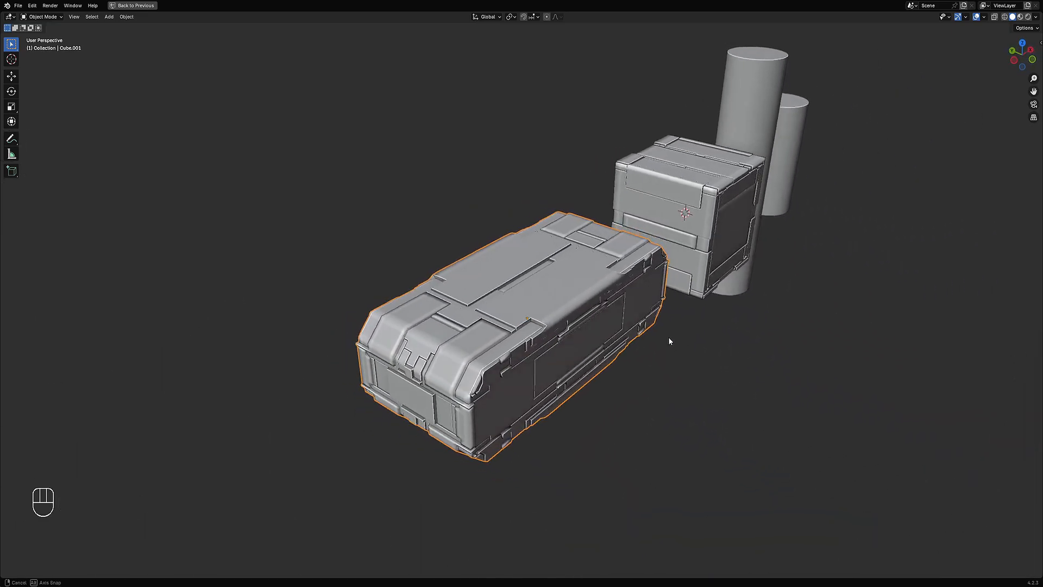
{"action": "scroll", "coordinate": [668, 337], "scroll_direction": "up", "scroll_amount": 3}
Step: Step the box's Panel Seed up through several values
{"action": "key", "text": "F9"}
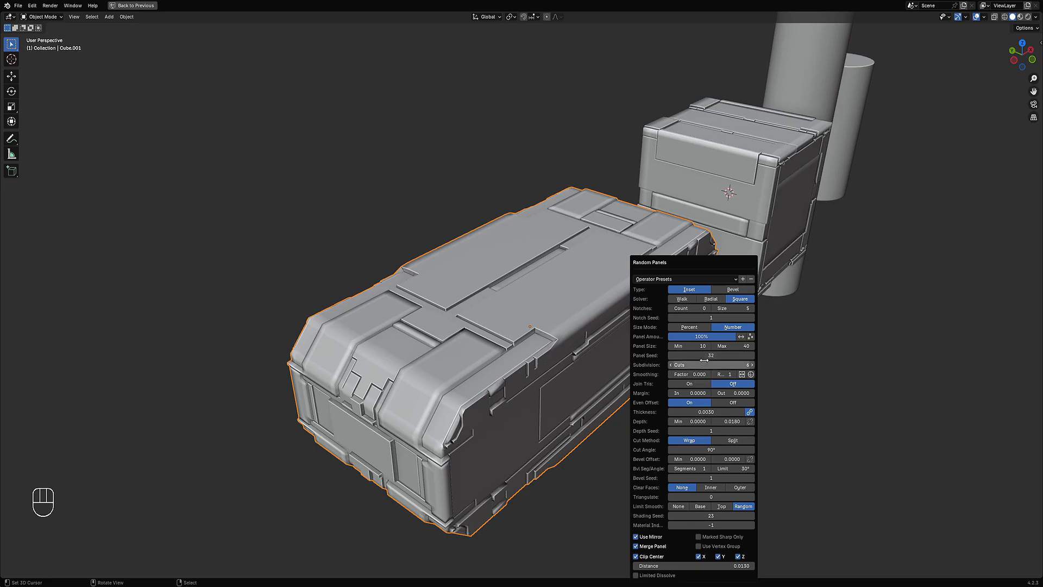
{"action": "scroll", "coordinate": [708, 355], "scroll_direction": "up", "scroll_amount": 3, "text": "ctrl"}
{"action": "scroll", "coordinate": [707, 355], "scroll_direction": "up", "scroll_amount": 3, "text": "ctrl"}
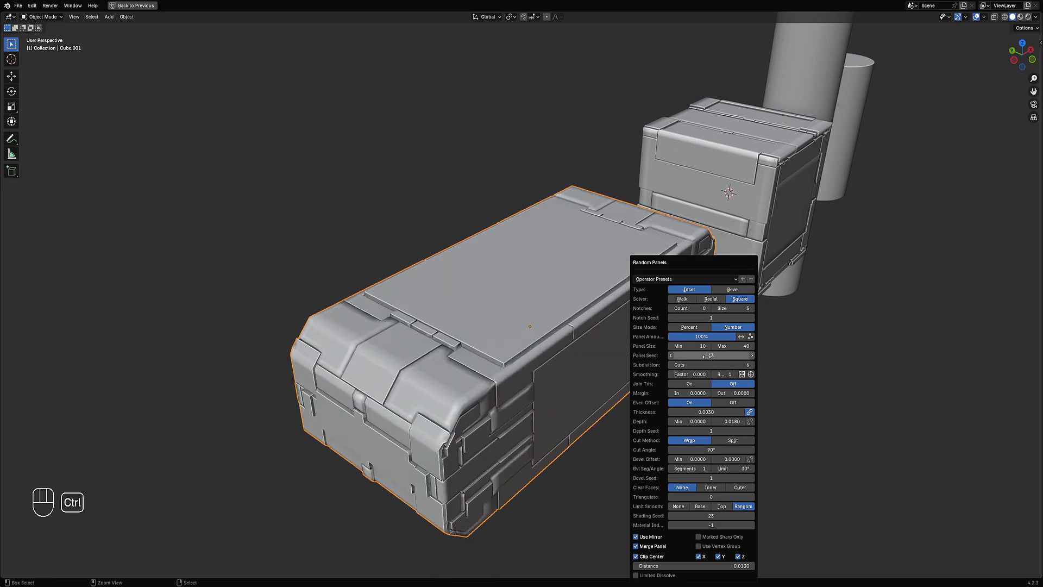
{"action": "scroll", "coordinate": [708, 355], "scroll_direction": "up", "scroll_amount": 4, "text": "ctrl"}
{"action": "scroll", "coordinate": [707, 355], "scroll_direction": "up", "scroll_amount": 1, "text": "ctrl"}
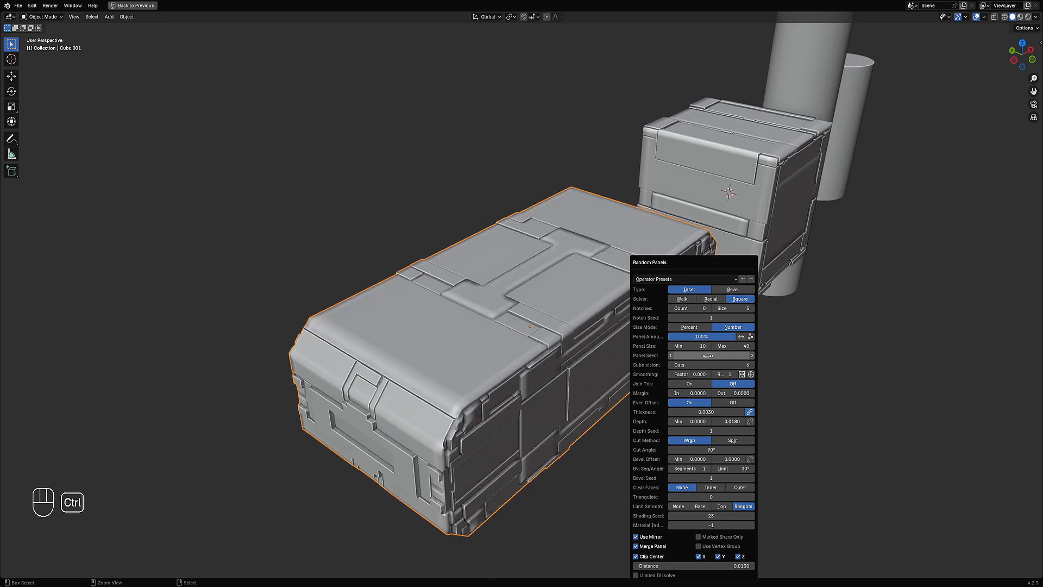
{"action": "middle_click_drag", "start_coordinate": [461, 416], "coordinate": [493, 442]}
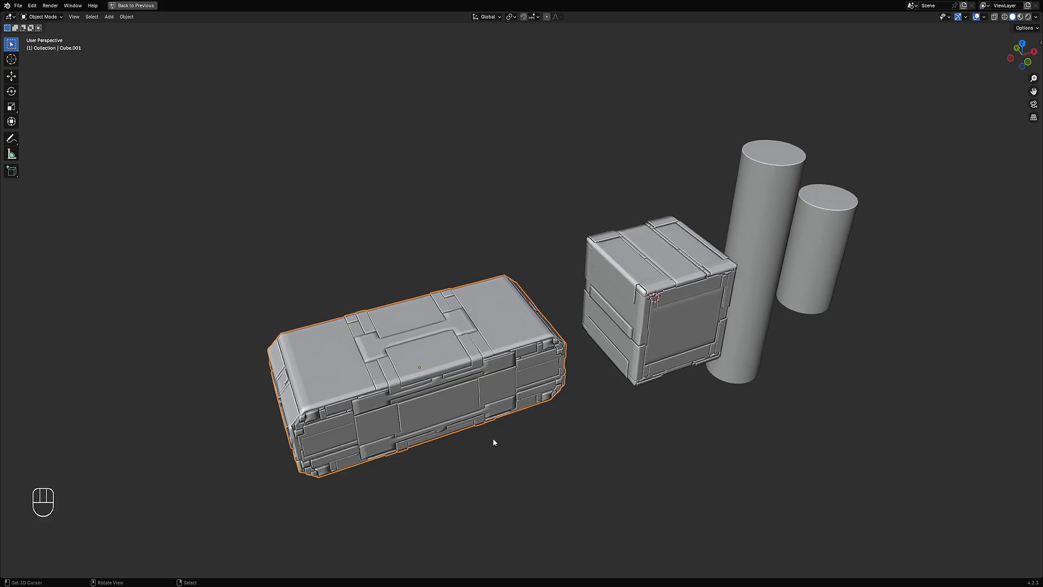
Step: Reopen the Random Panels settings and step the Panel Seed further up
{"action": "key", "text": "F9"}
{"action": "key", "text": "F9"}
{"action": "scroll", "coordinate": [681, 355], "scroll_direction": "up", "scroll_amount": 1, "text": "ctrl"}
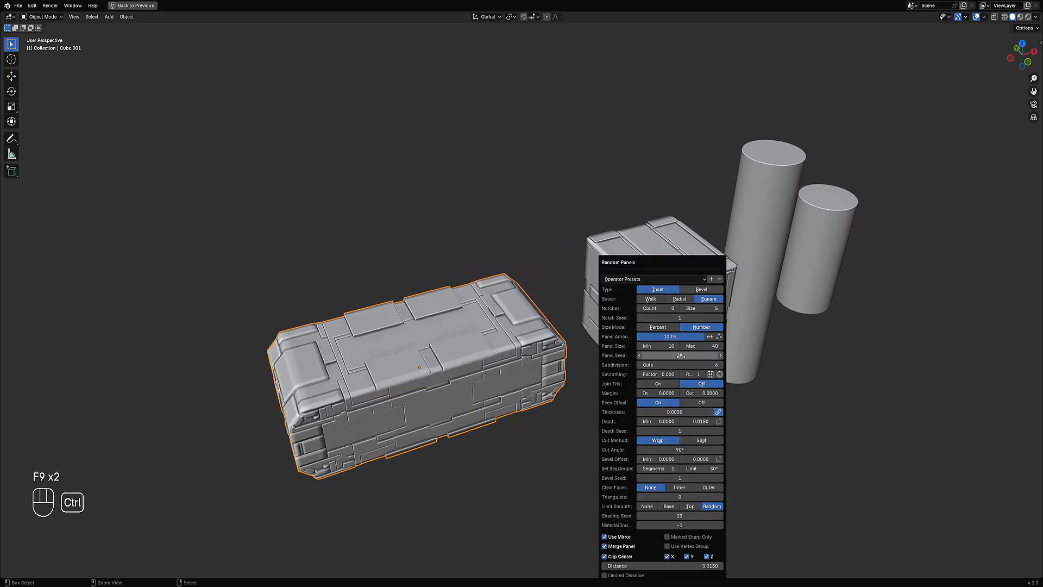
{"action": "scroll", "coordinate": [681, 356], "scroll_direction": "up", "scroll_amount": 1, "text": "ctrl"}
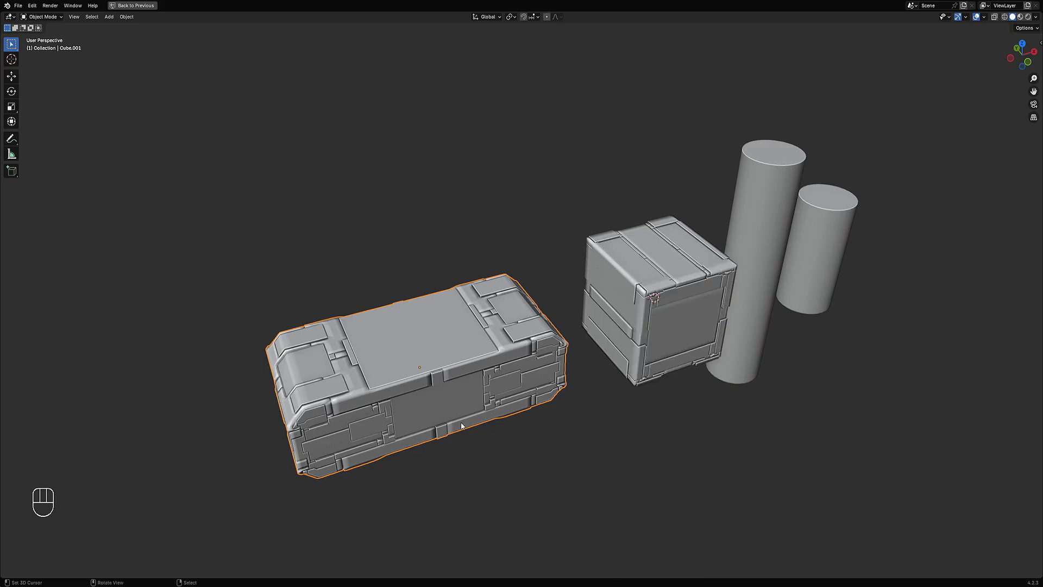
{"action": "middle_click_drag", "start_coordinate": [496, 412], "coordinate": [673, 442]}
Step: Select the tall cylinder and remove its Smooth by Angle modifier
{"action": "left_click", "coordinate": [735, 403]}
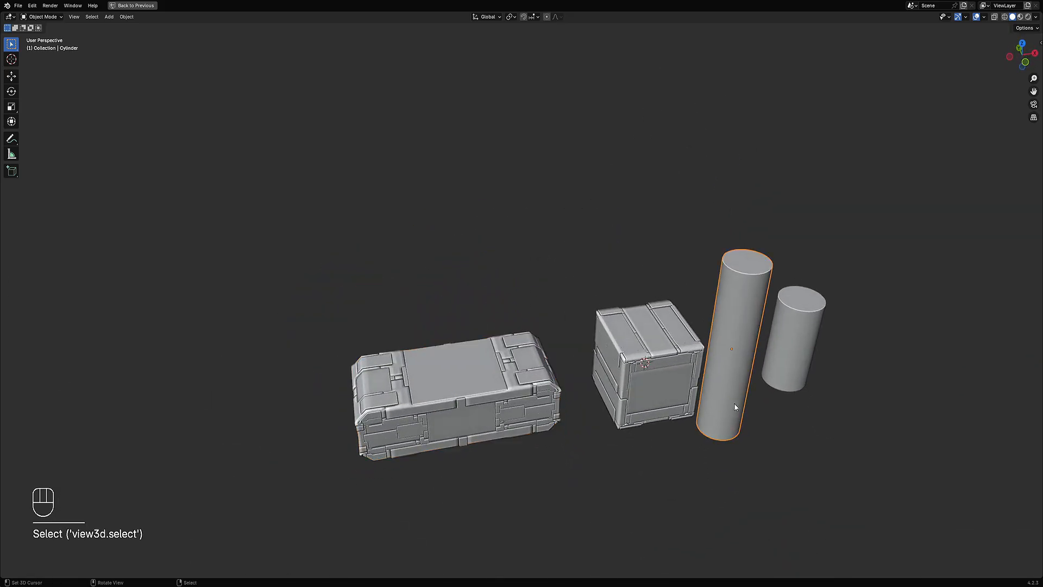
{"action": "middle_click_drag", "start_coordinate": [734, 402], "coordinate": [582, 413]}
{"action": "scroll", "coordinate": [587, 410], "scroll_direction": "up", "scroll_amount": 2}
{"action": "key", "text": "Tab"}
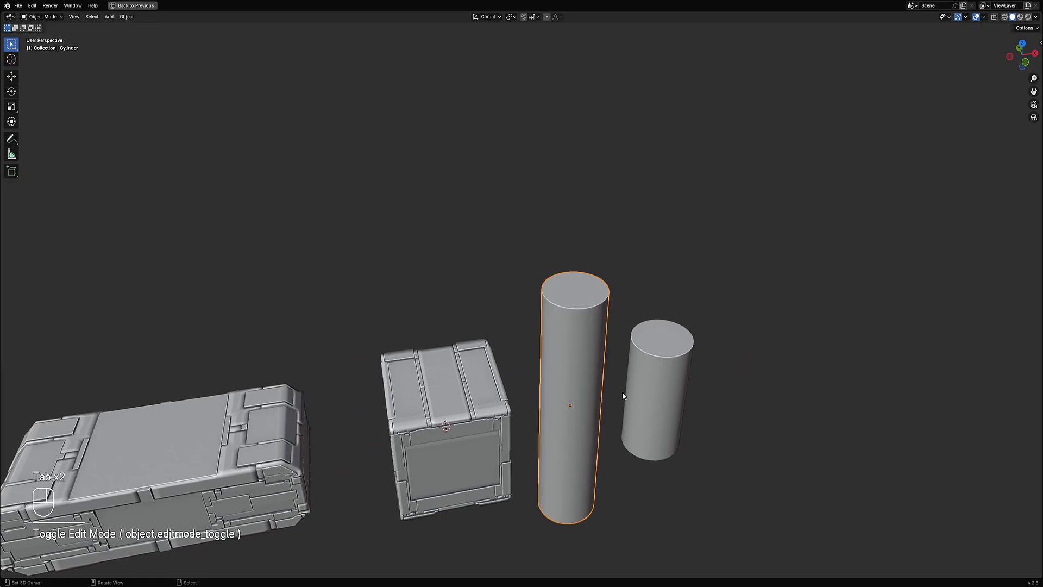
{"action": "key", "text": "ctrl+space"}
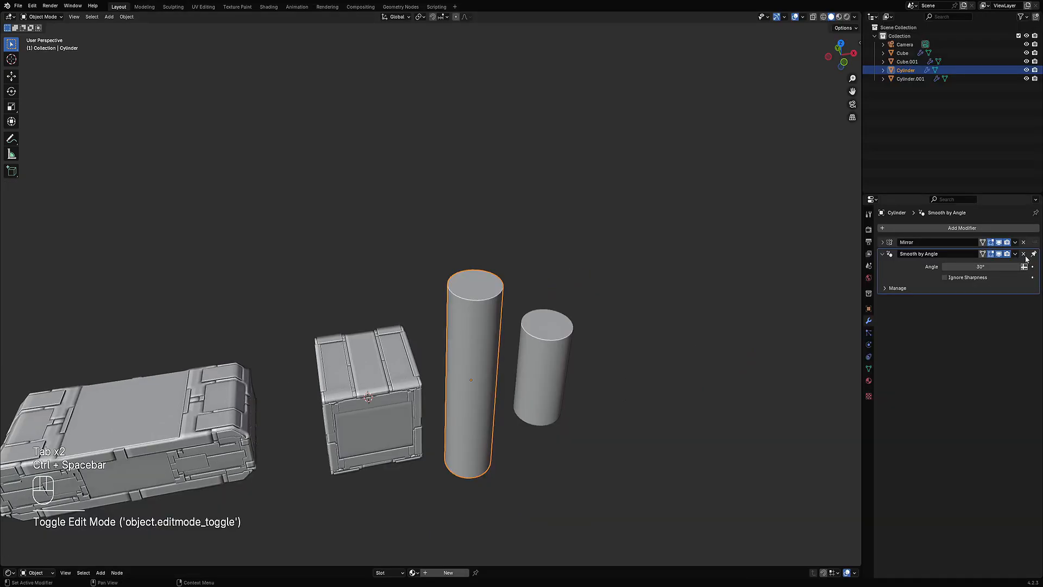
{"action": "key", "text": "w"}
{"action": "left_click", "coordinate": [503, 325]}
{"action": "left_click", "coordinate": [543, 333]}
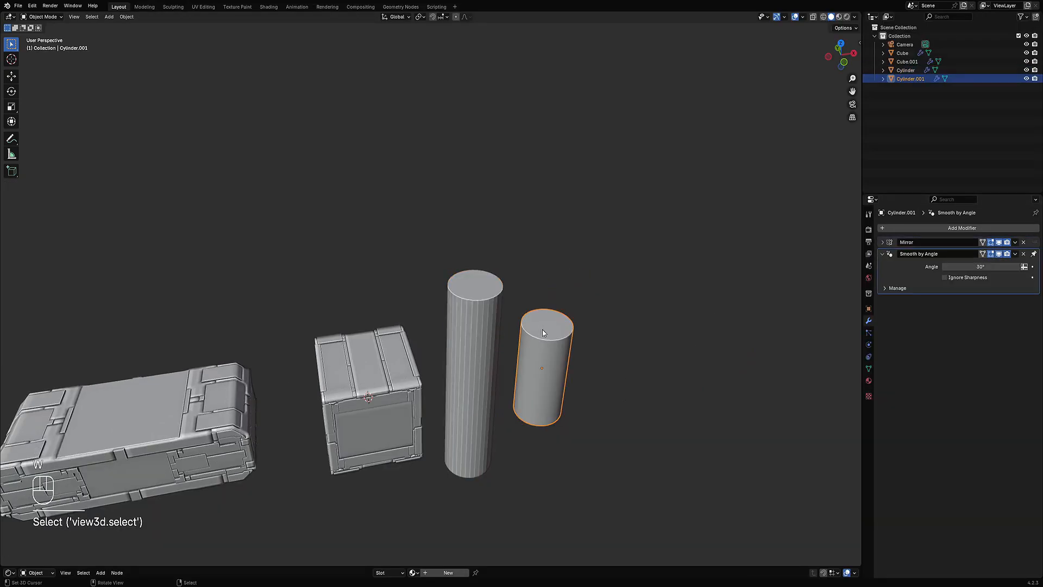
{"action": "key", "text": "w"}
{"action": "left_click", "coordinate": [614, 307]}
{"action": "left_click", "coordinate": [495, 355]}
Step: Enter edit mode on the tall cylinder and add a loop cut around its middle
{"action": "key", "text": "Tab"}
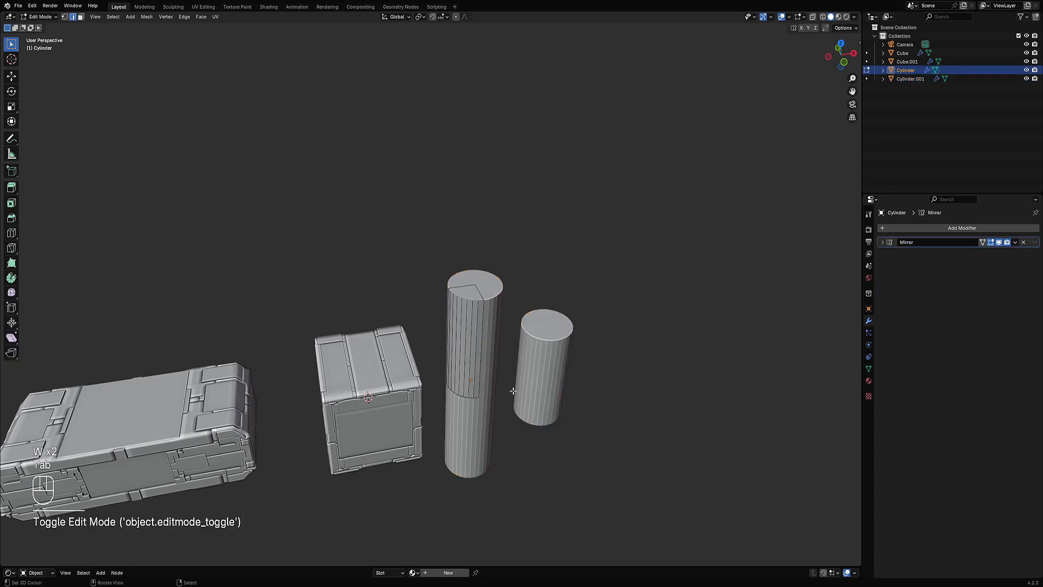
{"action": "key", "text": "ctrl+r"}
{"action": "left_click", "coordinate": [471, 352]}
{"action": "key", "text": "3"}
Step: Select the tall cylinder's top face and inset it twice
{"action": "left_click", "coordinate": [472, 290]}
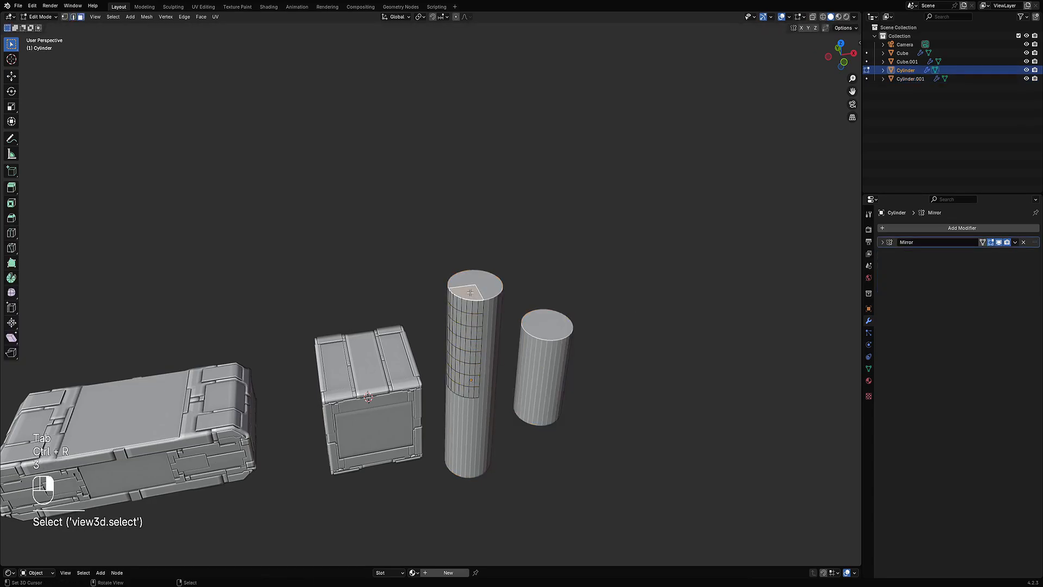
{"action": "middle_click_drag", "start_coordinate": [472, 291], "coordinate": [537, 321]}
{"action": "key", "text": "i"}
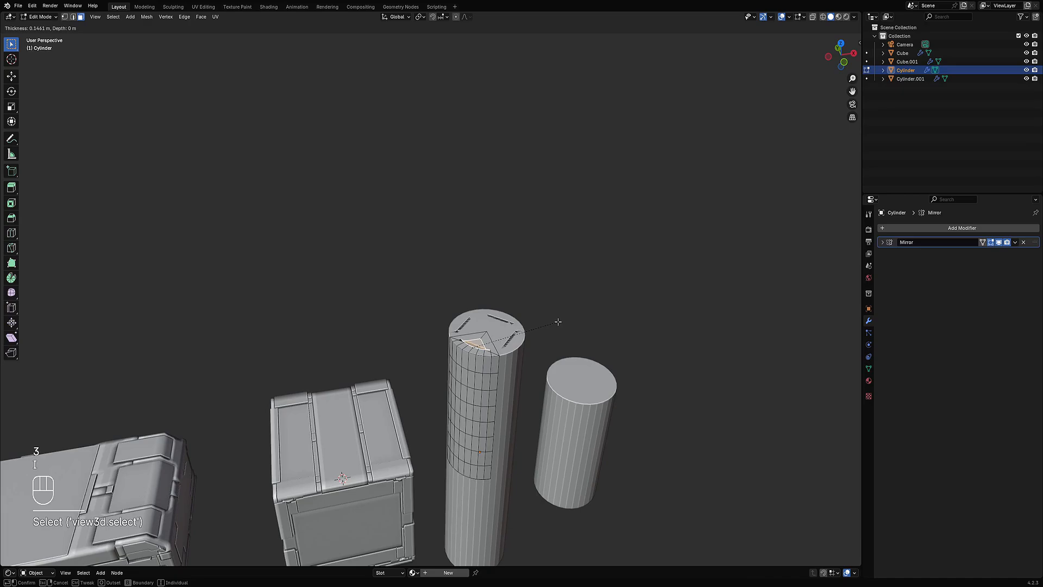
{"action": "key", "text": "b"}
{"action": "left_click", "coordinate": [554, 326]}
{"action": "key", "text": "i"}
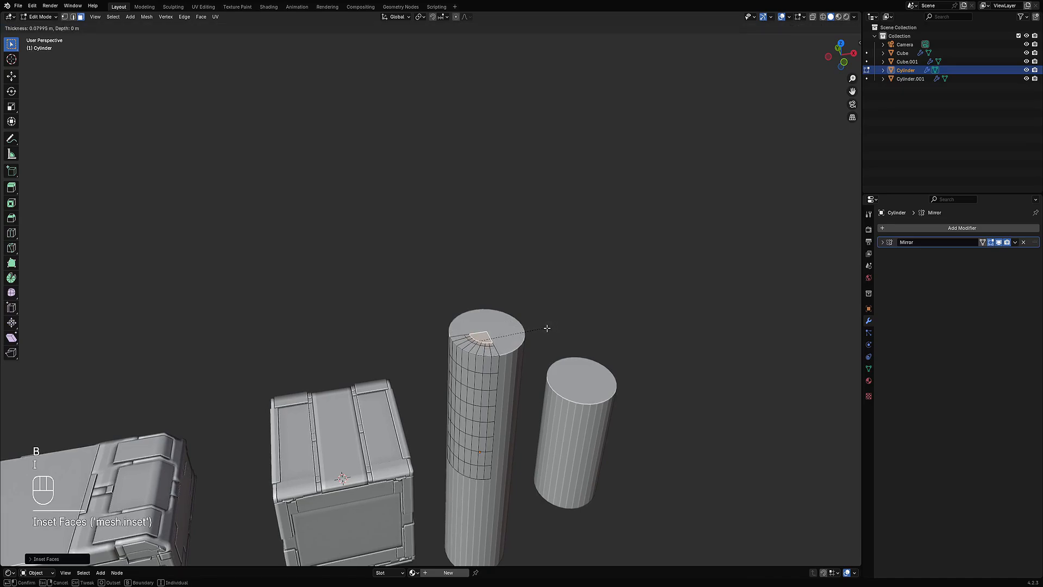
{"action": "left_click", "coordinate": [547, 328]}
Step: Shrink/fatten the inset top face outward, select all geometry and return to object mode
{"action": "key", "text": "alt+s"}
{"action": "left_click", "coordinate": [547, 326]}
{"action": "mouse_move", "coordinate": [547, 326]}
{"action": "middle_mouse_down"}
{"action": "mouse_move", "coordinate": [511, 308]}
{"action": "mouse_move", "coordinate": [533, 277]}
{"action": "mouse_move", "coordinate": [562, 268]}
{"action": "mouse_move", "coordinate": [560, 312]}
{"action": "middle_mouse_up"}
{"action": "key", "text": "a"}
{"action": "key", "text": "Tab"}
Step: Apply Random Panels to the tall cylinder
{"action": "scroll", "coordinate": [542, 314], "scroll_direction": "down", "scroll_amount": 3}
{"action": "key", "text": "ctrl+space"}
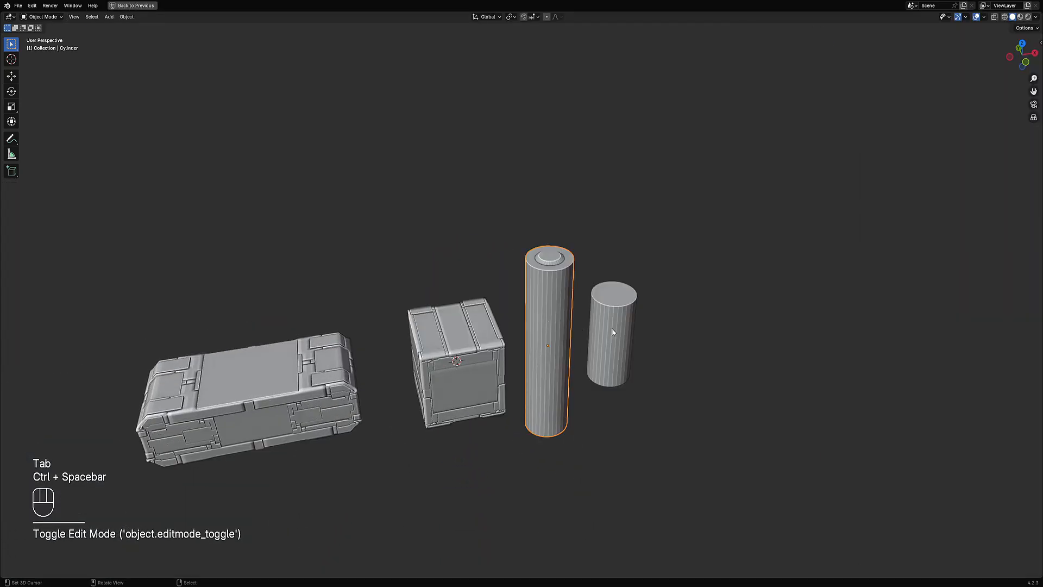
{"action": "scroll", "coordinate": [618, 261], "scroll_direction": "up", "scroll_amount": 3}
{"action": "key", "text": "shift+q"}
{"action": "left_click", "coordinate": [618, 262]}
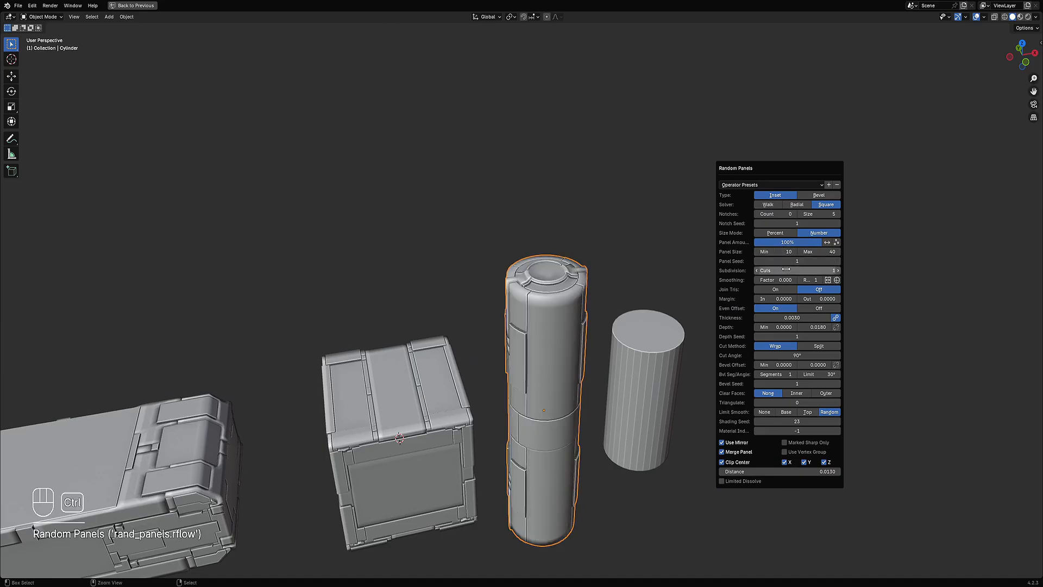
Step: Reopen the Random Panels settings for the tall cylinder and step the Shading Seed up
{"action": "middle_click_drag", "start_coordinate": [457, 359], "coordinate": [485, 366]}
{"action": "scroll", "coordinate": [484, 363], "scroll_direction": "down", "scroll_amount": 2}
{"action": "middle_click_drag", "start_coordinate": [568, 351], "coordinate": [416, 346]}
{"action": "scroll", "coordinate": [489, 359], "scroll_direction": "down", "scroll_amount": 1}
{"action": "mouse_move", "coordinate": [587, 403]}
{"action": "middle_mouse_down", "text": "shift"}
{"action": "mouse_move", "coordinate": [584, 361]}
{"action": "mouse_move", "coordinate": [581, 400]}
{"action": "mouse_move", "coordinate": [523, 372]}
{"action": "mouse_move", "coordinate": [569, 333]}
{"action": "mouse_move", "coordinate": [568, 279]}
{"action": "mouse_move", "coordinate": [579, 328]}
{"action": "mouse_move", "coordinate": [644, 302]}
{"action": "middle_mouse_up", "text": "shift"}
{"action": "scroll", "coordinate": [569, 333], "scroll_direction": "up", "scroll_amount": 3}
{"action": "key", "text": "F9"}
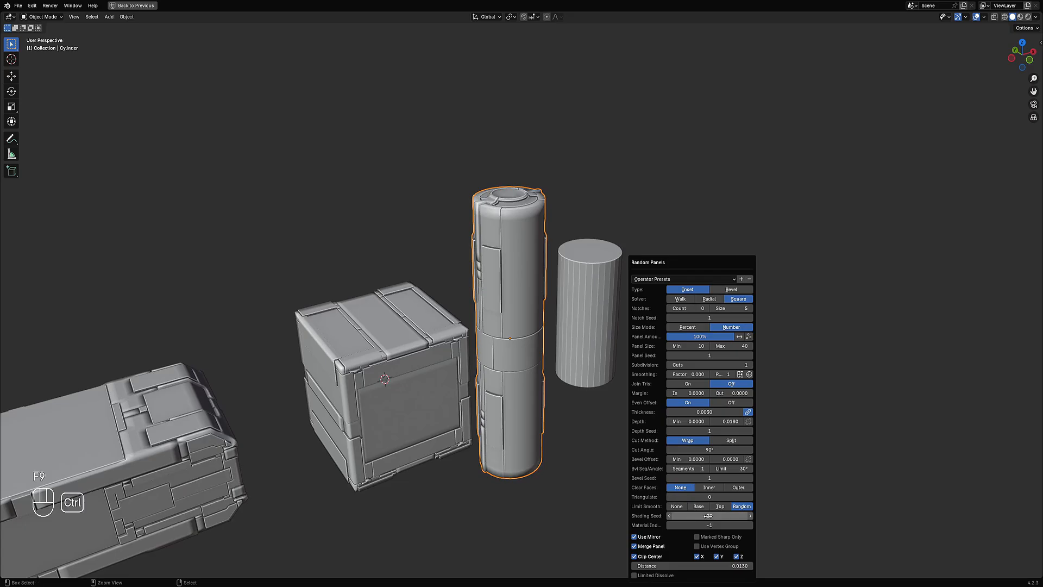
{"action": "scroll", "coordinate": [708, 516], "scroll_direction": "up", "scroll_amount": 4, "text": "ctrl"}
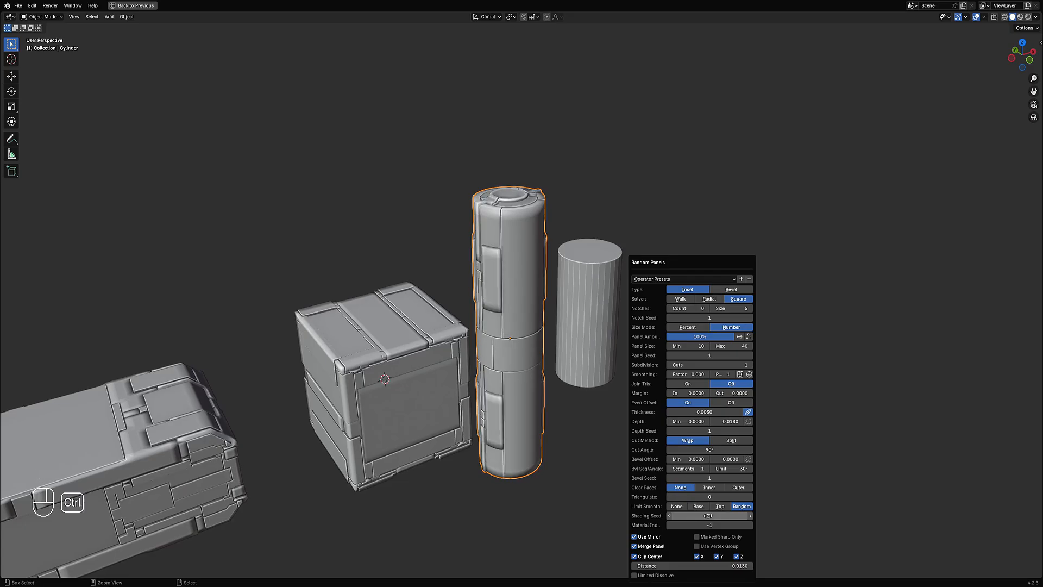
Step: Select the short cylinder and enter its edit mode with all geometry deselected
{"action": "middle_click_drag", "start_coordinate": [571, 442], "coordinate": [595, 405]}
{"action": "left_click", "coordinate": [575, 364]}
{"action": "key", "text": "Tab"}
{"action": "scroll", "coordinate": [576, 363], "scroll_direction": "up", "scroll_amount": 2}
{"action": "key", "text": "alt+a"}
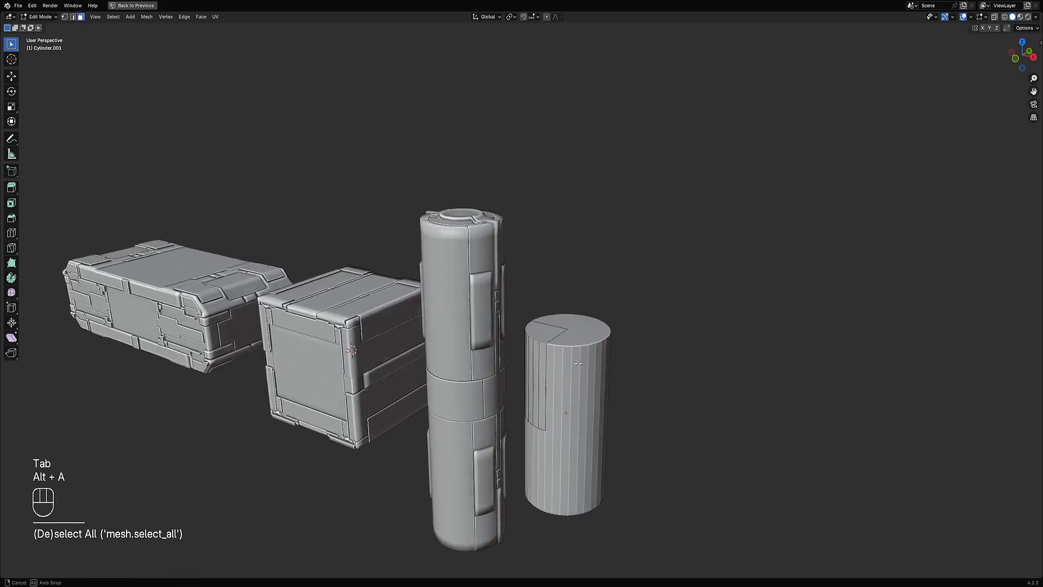
{"action": "middle_click_drag", "start_coordinate": [578, 363], "coordinate": [571, 341]}
{"action": "key", "text": "3"}
{"action": "key", "text": "ctrl+r"}
{"action": "scroll", "coordinate": [567, 340], "scroll_direction": "up", "scroll_amount": 3}
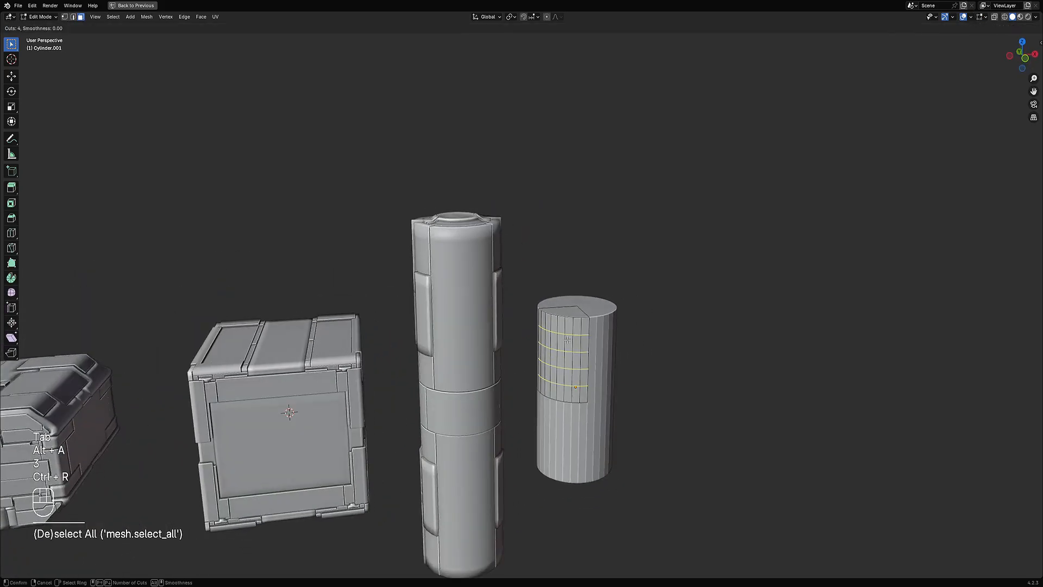
{"action": "scroll", "coordinate": [567, 340], "scroll_direction": "up", "scroll_amount": 3}
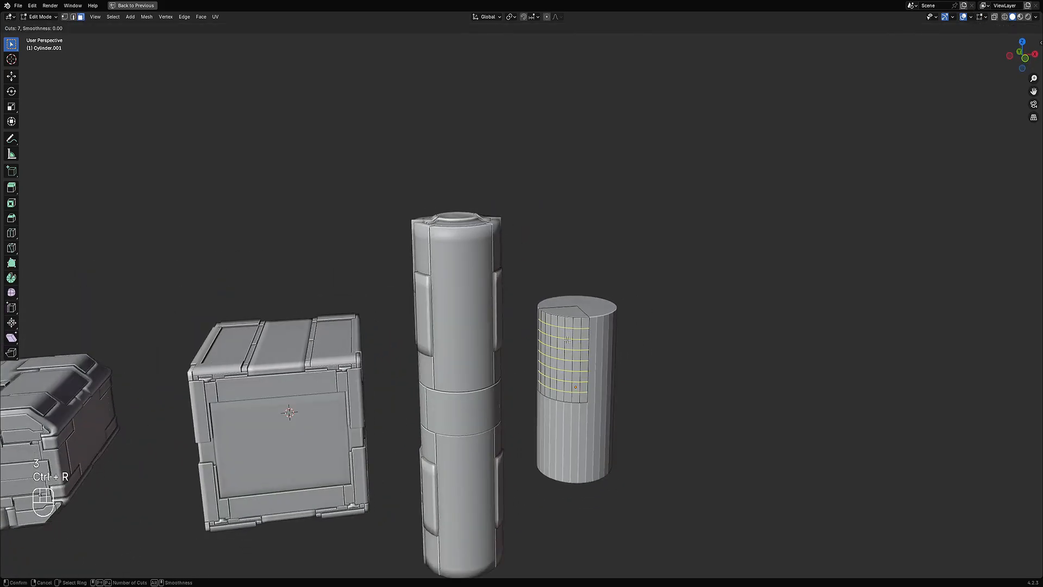
{"action": "scroll", "coordinate": [567, 340], "scroll_direction": "down", "scroll_amount": 1}
{"action": "right_click", "coordinate": [568, 340]}
{"action": "middle_click_drag", "start_coordinate": [567, 340], "coordinate": [537, 333], "text": "shift"}
{"action": "scroll", "coordinate": [538, 333], "scroll_direction": "up", "scroll_amount": 4}
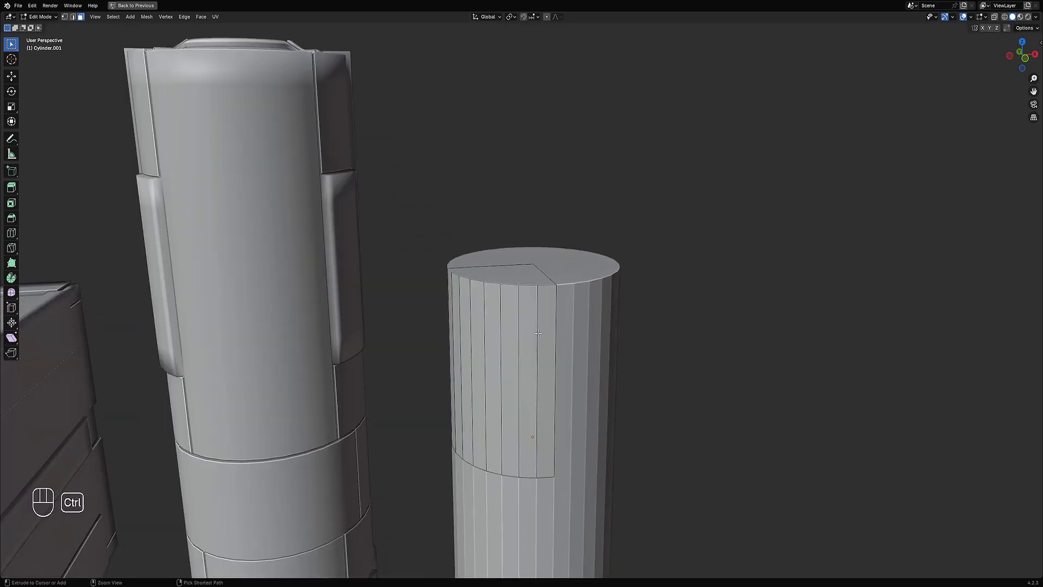
{"action": "key", "text": "ctrl+r"}
{"action": "scroll", "coordinate": [528, 331], "scroll_direction": "up", "scroll_amount": 5}
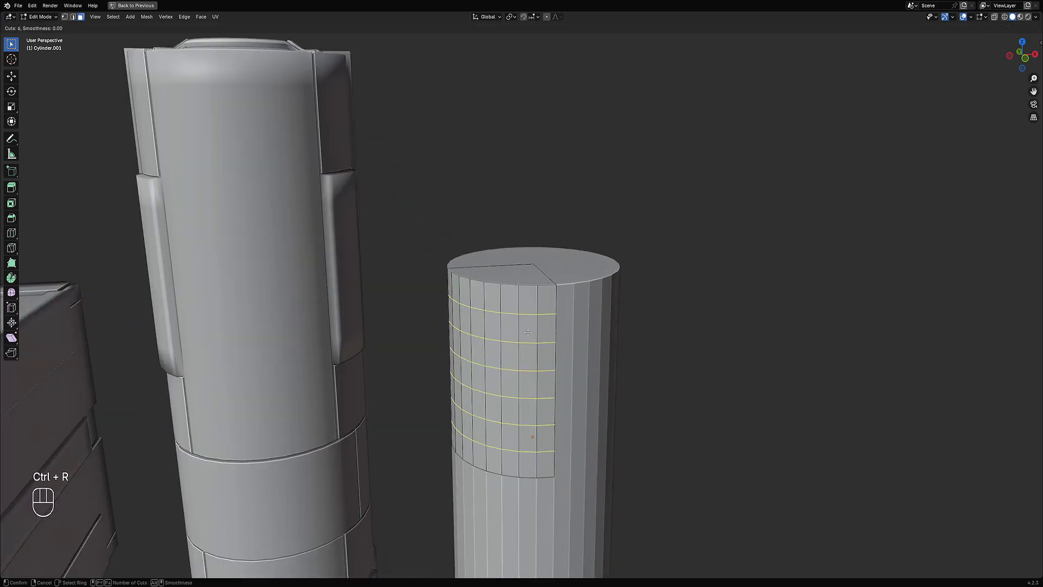
{"action": "right_click", "coordinate": [528, 332]}
Step: Loop-select the short cylinder's upper band of faces and apply Random Panels to it
{"action": "scroll", "coordinate": [528, 332], "scroll_direction": "down", "scroll_amount": 4}
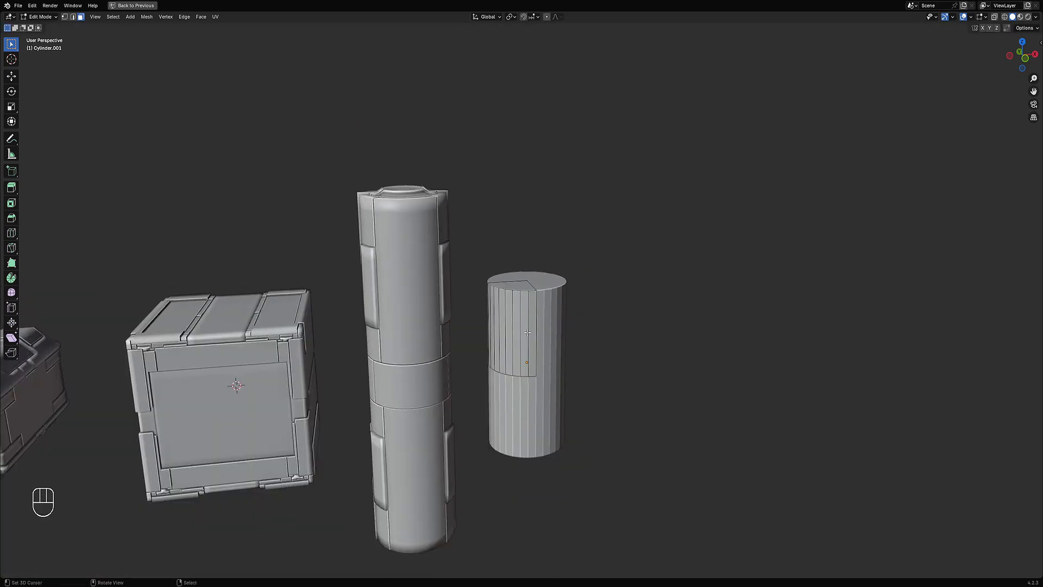
{"action": "left_click", "coordinate": [527, 332], "text": "alt+shift"}
{"action": "scroll", "coordinate": [615, 293], "scroll_direction": "up", "scroll_amount": 3}
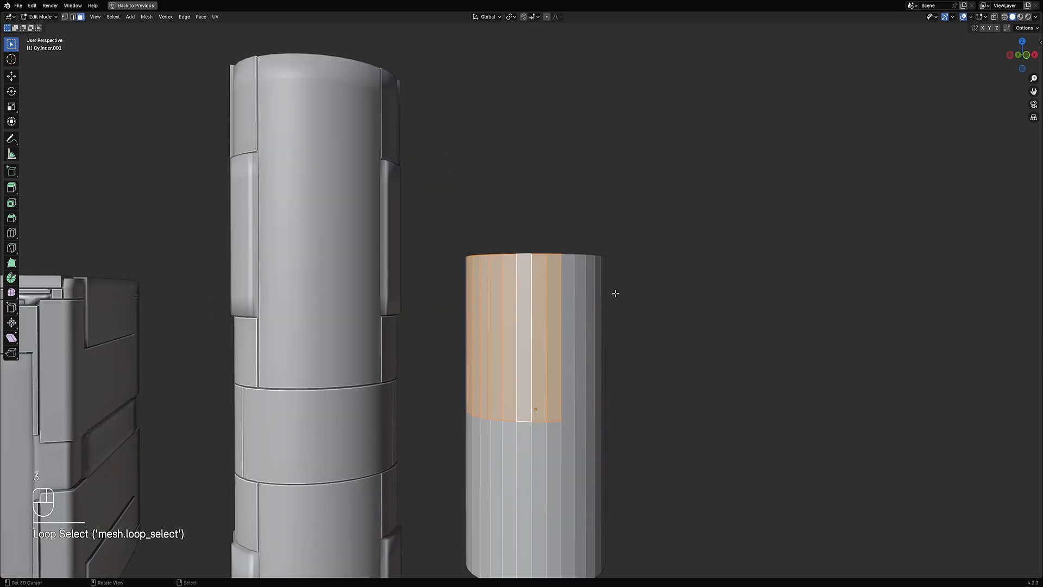
{"action": "key", "text": "Tab"}
{"action": "key", "text": "shift+q"}
{"action": "left_click", "coordinate": [691, 239]}
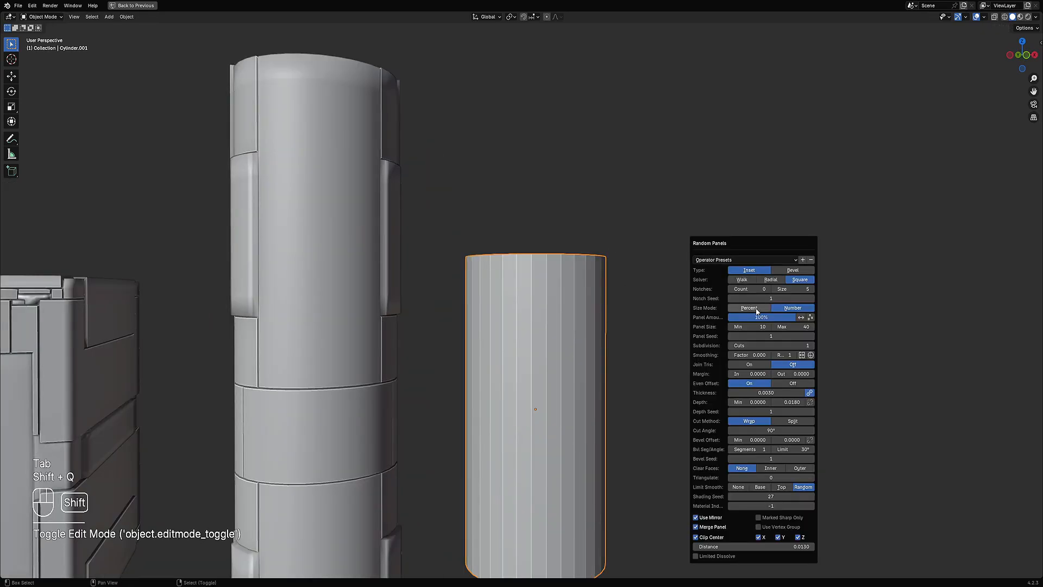
Step: Set the Random Panels Subdivision Cuts to 5
{"action": "scroll", "coordinate": [769, 343], "scroll_direction": "up", "scroll_amount": 3, "text": "ctrl"}
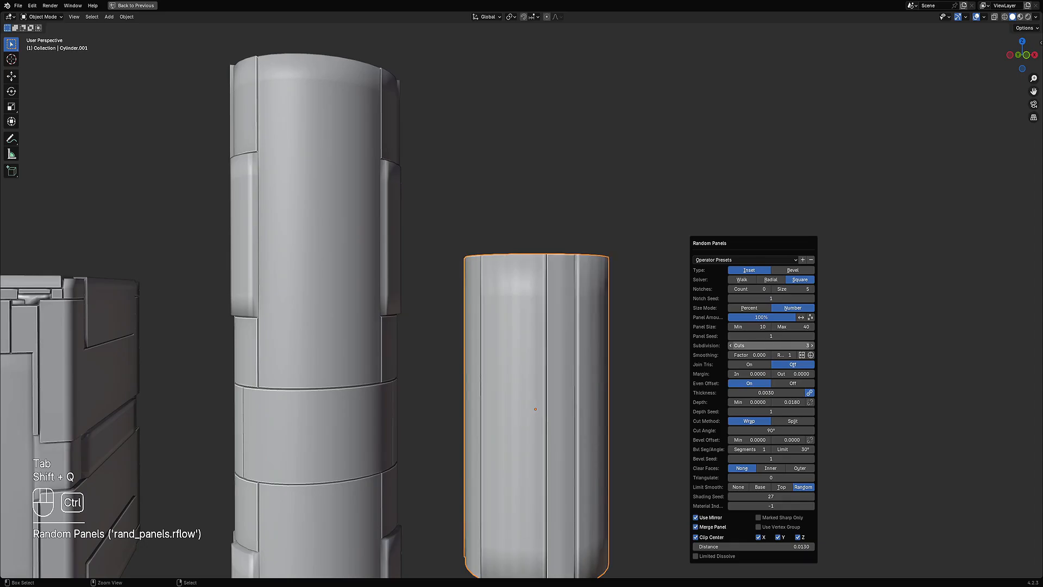
{"action": "scroll", "coordinate": [770, 343], "scroll_direction": "up", "scroll_amount": 1, "text": "ctrl"}
{"action": "scroll", "coordinate": [769, 343], "scroll_direction": "up", "scroll_amount": 1, "text": "ctrl"}
{"action": "scroll", "coordinate": [769, 343], "scroll_direction": "down", "scroll_amount": 1, "text": "ctrl"}
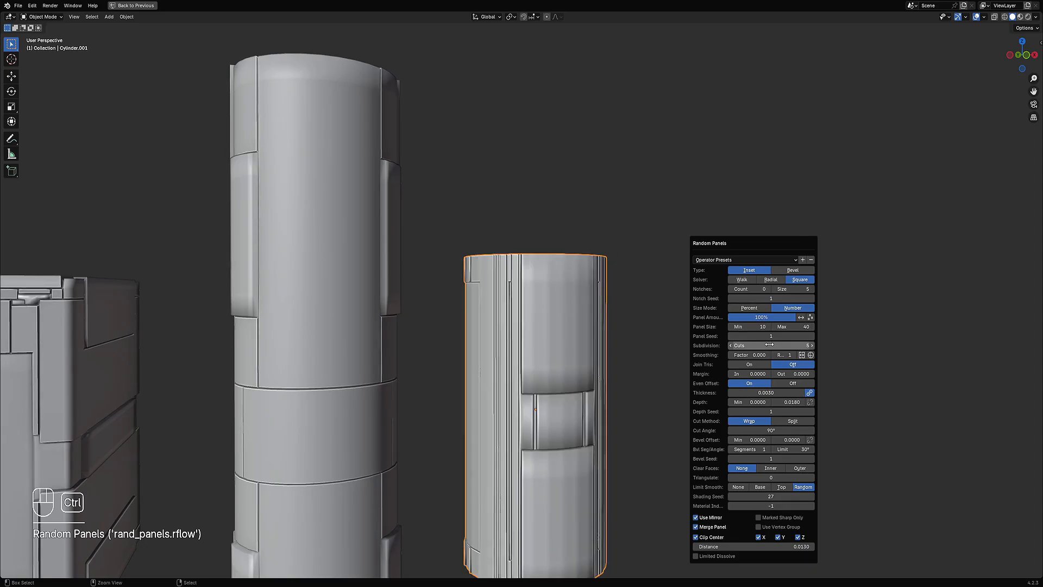
Step: Draw annotation strokes across the short cylinder's panels
{"action": "middle_click_drag", "start_coordinate": [565, 354], "coordinate": [536, 344]}
{"action": "key", "text": "d"}
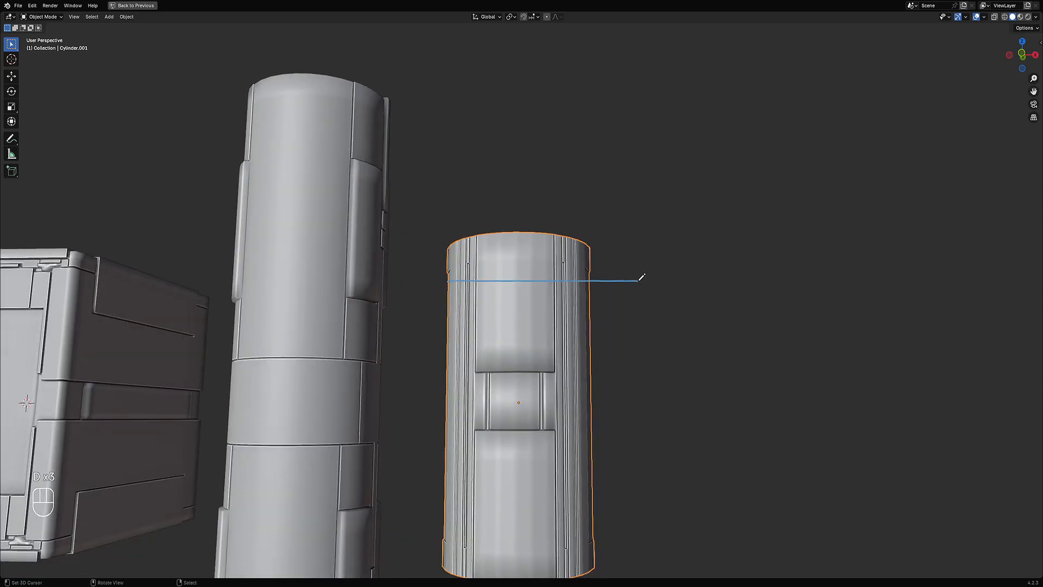
{"action": "left_click_drag", "start_coordinate": [428, 320], "coordinate": [523, 319]}
{"action": "left_click_drag", "start_coordinate": [579, 357], "coordinate": [619, 354]}
{"action": "right_click_drag", "start_coordinate": [745, 318], "coordinate": [443, 314]}
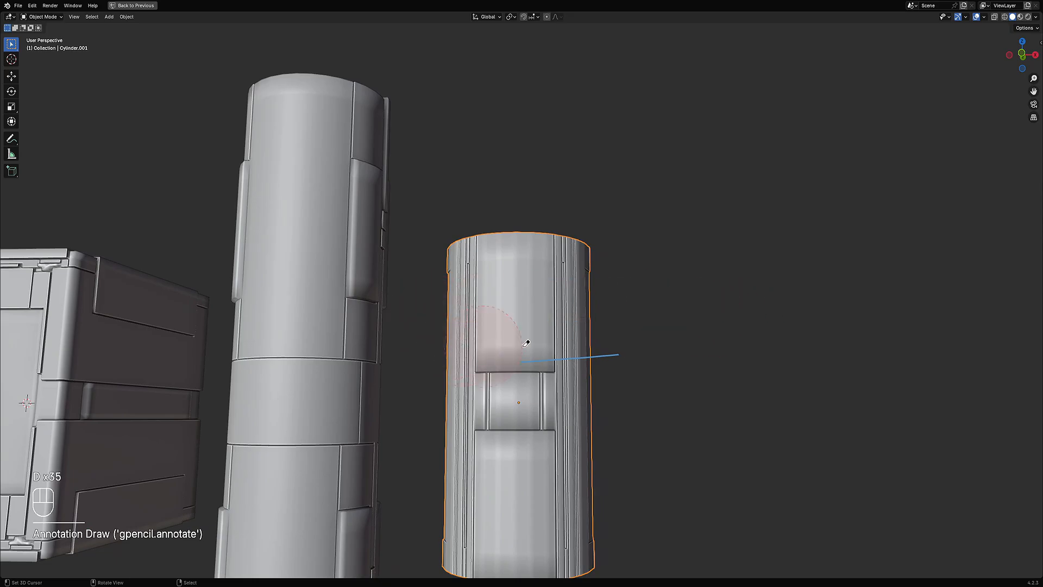
{"action": "middle_click_drag", "start_coordinate": [571, 329], "coordinate": [621, 357]}
Step: Undo the annotation strokes and the Random Panels operation
{"action": "key", "text": "ctrl+z"}
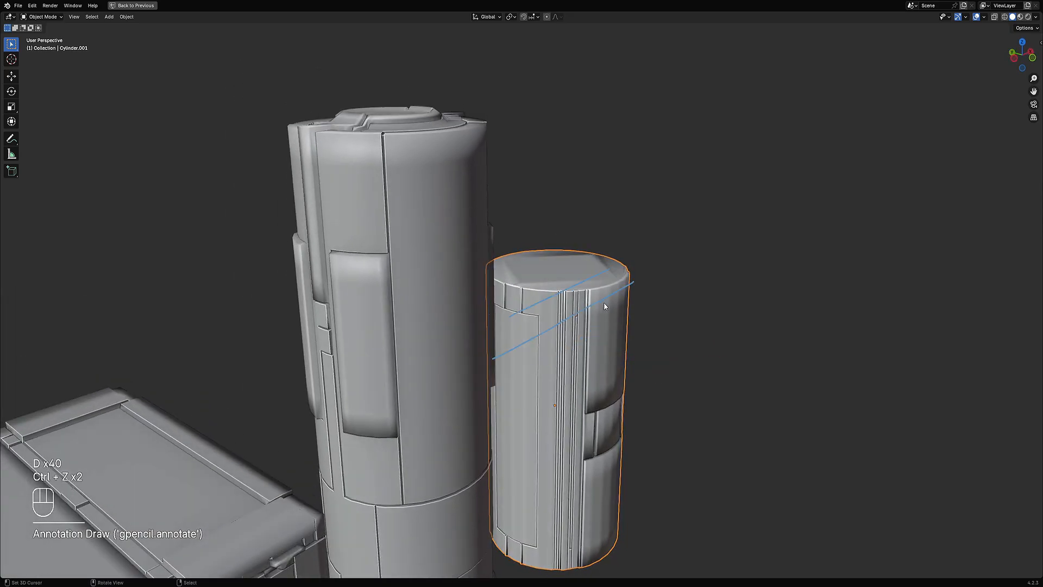
{"action": "key", "text": "ctrl+z"}
{"action": "key", "text": "ctrl+z"}
{"action": "key", "text": "ctrl+z"}
Step: Select all faces of the short cylinder in edit mode and subdivide them
{"action": "key", "text": "Tab"}
{"action": "middle_click_drag", "start_coordinate": [629, 302], "coordinate": [610, 344]}
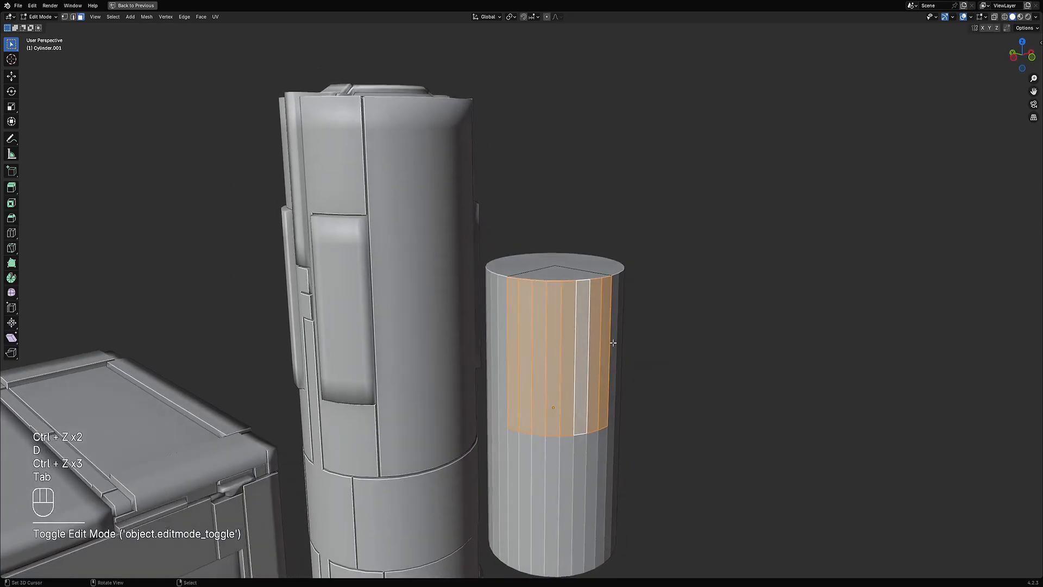
{"action": "key", "text": "alt+a"}
{"action": "key", "text": "ctrl+r"}
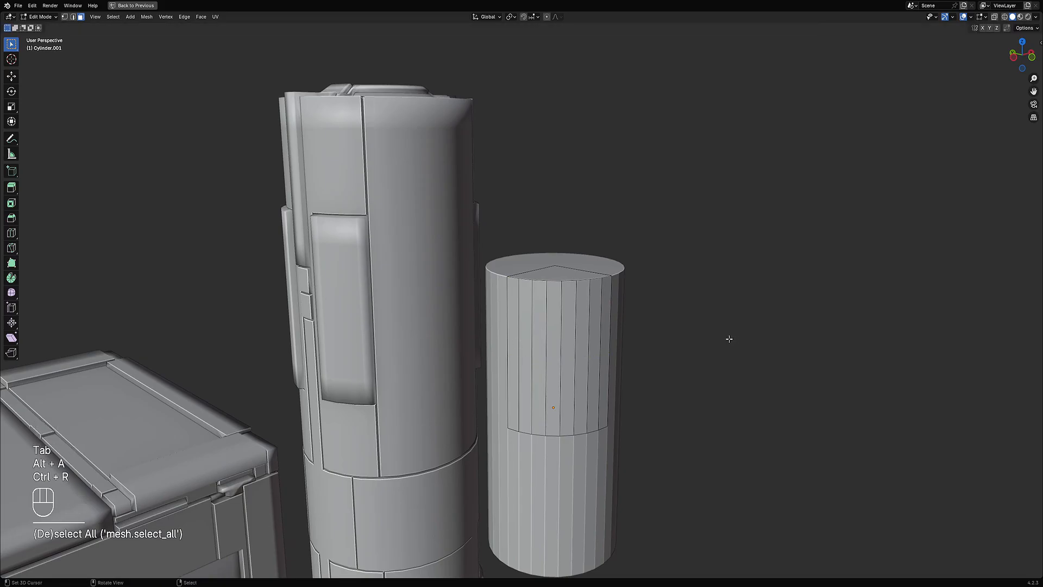
{"action": "middle_click_drag", "start_coordinate": [729, 338], "coordinate": [605, 340]}
{"action": "scroll", "coordinate": [605, 341], "scroll_direction": "up", "scroll_amount": 1}
{"action": "scroll", "coordinate": [605, 340], "scroll_direction": "down", "scroll_amount": 1}
{"action": "middle_click_drag", "start_coordinate": [639, 370], "coordinate": [607, 337]}
{"action": "scroll", "coordinate": [592, 366], "scroll_direction": "up", "scroll_amount": 1}
{"action": "key", "text": "a"}
{"action": "scroll", "coordinate": [612, 345], "scroll_direction": "up", "scroll_amount": 1}
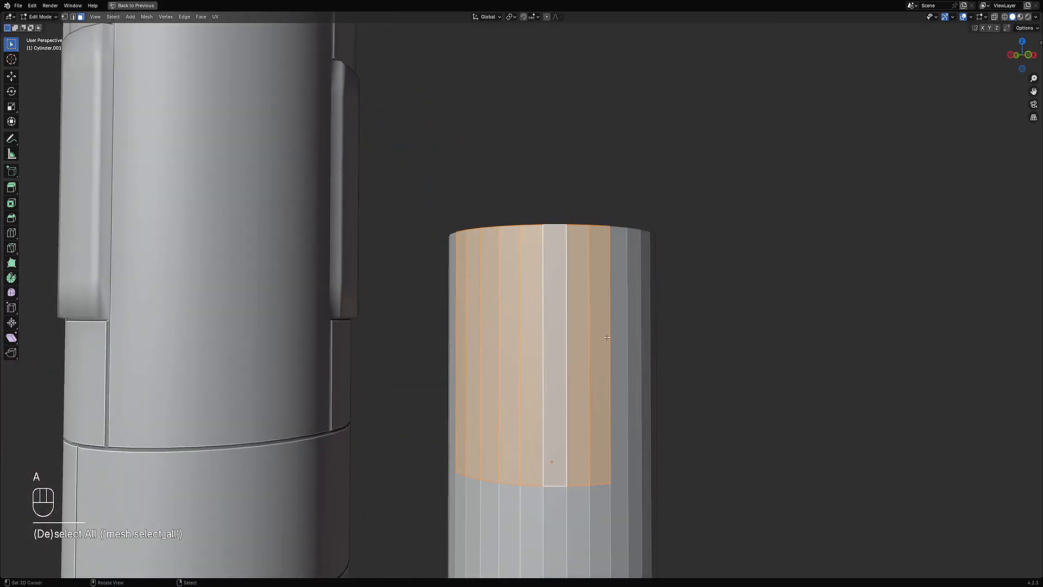
{"action": "key", "text": "w"}
{"action": "key", "text": "w"}
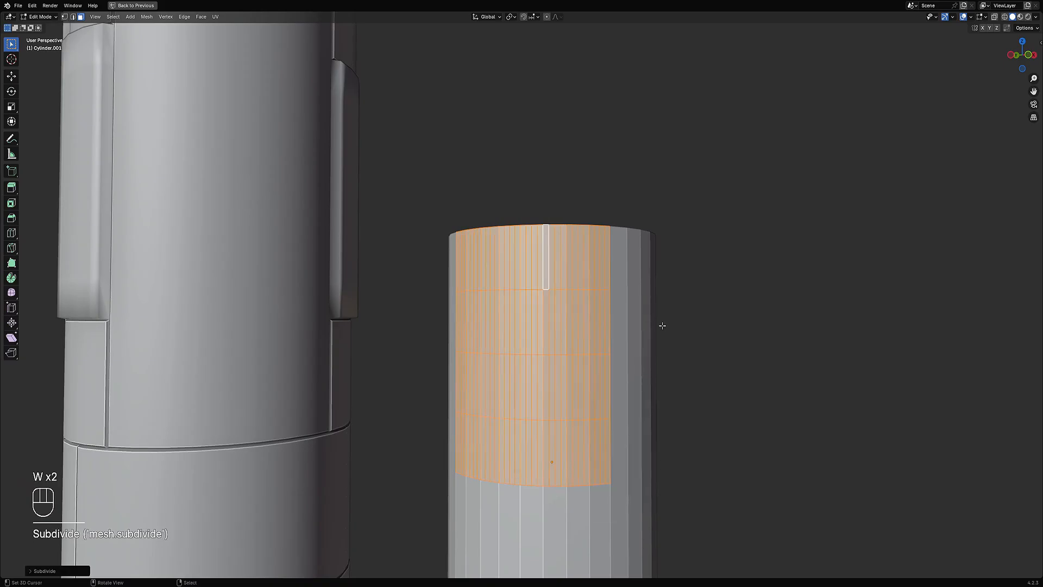
Step: Undo the subdivision of the short cylinder
{"action": "key", "text": "alt+a"}
{"action": "middle_click_drag", "start_coordinate": [662, 326], "coordinate": [505, 288]}
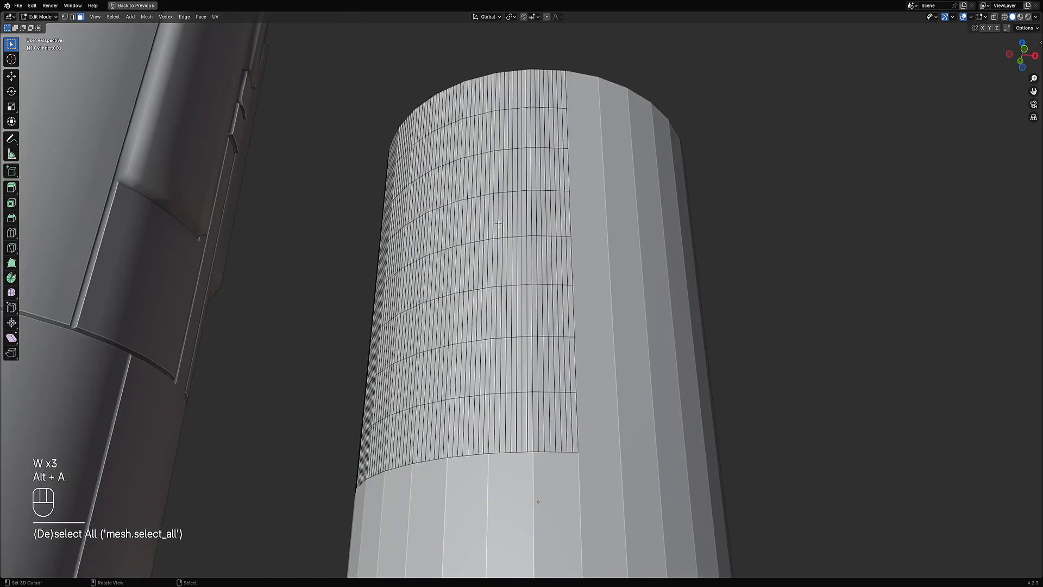
{"action": "key", "text": "ctrl+z"}
{"action": "key", "text": "ctrl+z"}
{"action": "key", "text": "ctrl+z"}
{"action": "key", "text": "ctrl+z"}
Step: Subdivide the selected faces again and raise the number of cuts
{"action": "middle_click_drag", "start_coordinate": [546, 235], "coordinate": [608, 243]}
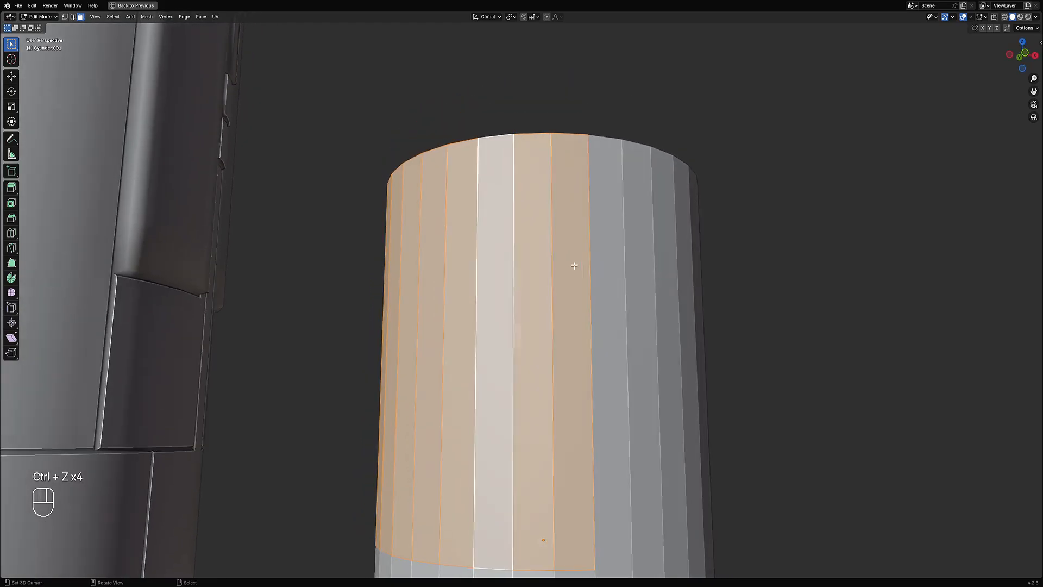
{"action": "key", "text": "w"}
{"action": "key", "text": "F9"}
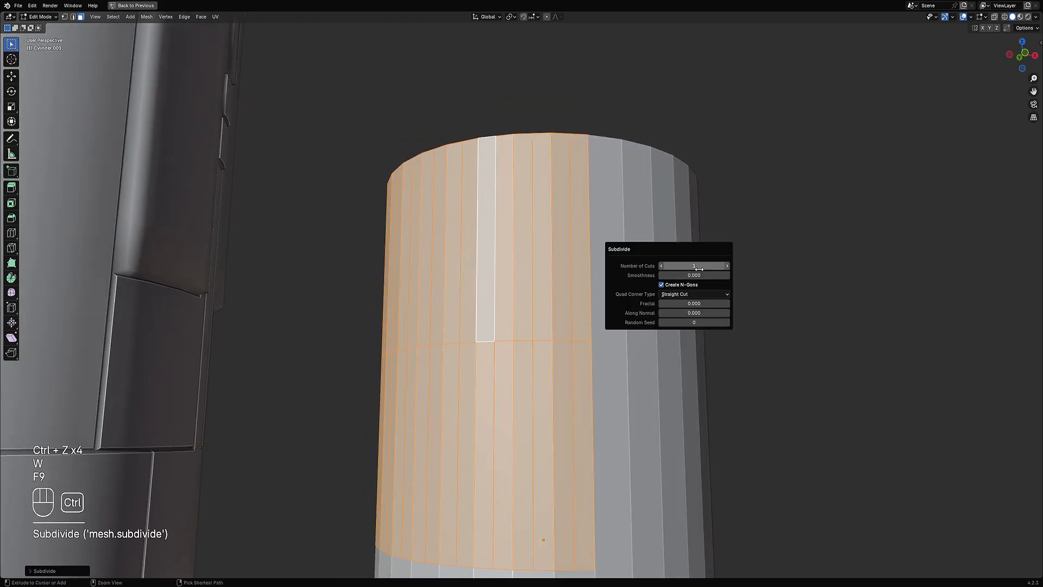
{"action": "scroll", "coordinate": [698, 266], "scroll_direction": "up", "scroll_amount": 6, "text": "ctrl"}
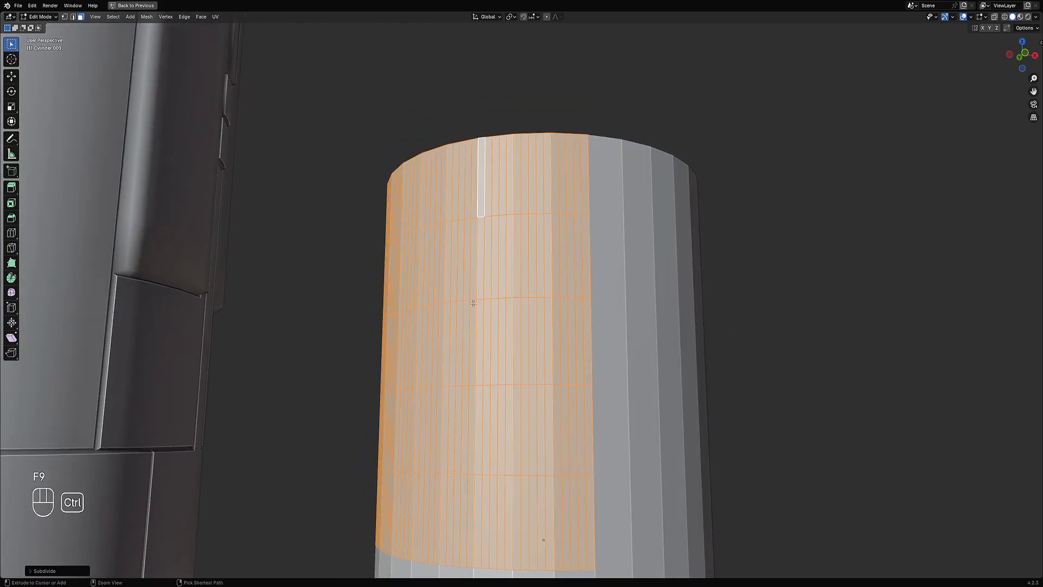
Step: Undo the last subdivision
{"action": "key", "text": "shift+z"}
{"action": "key", "text": "shift+z"}
{"action": "mouse_move", "coordinate": [576, 305]}
{"action": "middle_mouse_down"}
{"action": "mouse_move", "coordinate": [582, 296]}
{"action": "mouse_move", "coordinate": [566, 291]}
{"action": "mouse_move", "coordinate": [544, 330]}
{"action": "middle_mouse_up"}
{"action": "scroll", "coordinate": [581, 291], "scroll_direction": "down", "scroll_amount": 2}
{"action": "key", "text": "ctrl+z"}
{"action": "key", "text": "ctrl+z"}
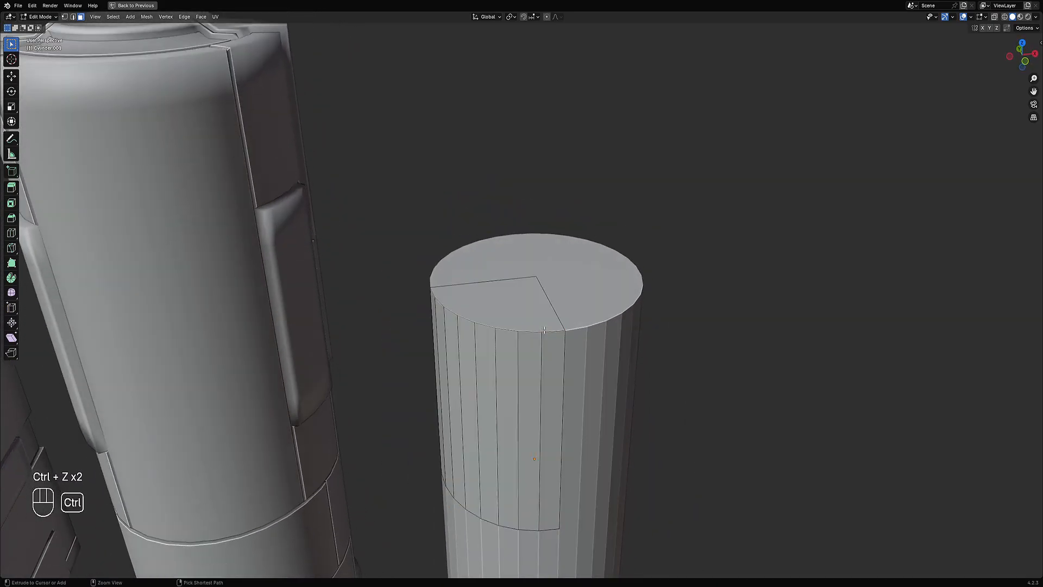
Step: Return to object mode and apply Random Panels to the short cylinder
{"action": "left_click", "coordinate": [463, 369], "text": "alt"}
{"action": "key", "text": "Tab"}
{"action": "key", "text": "shift+q"}
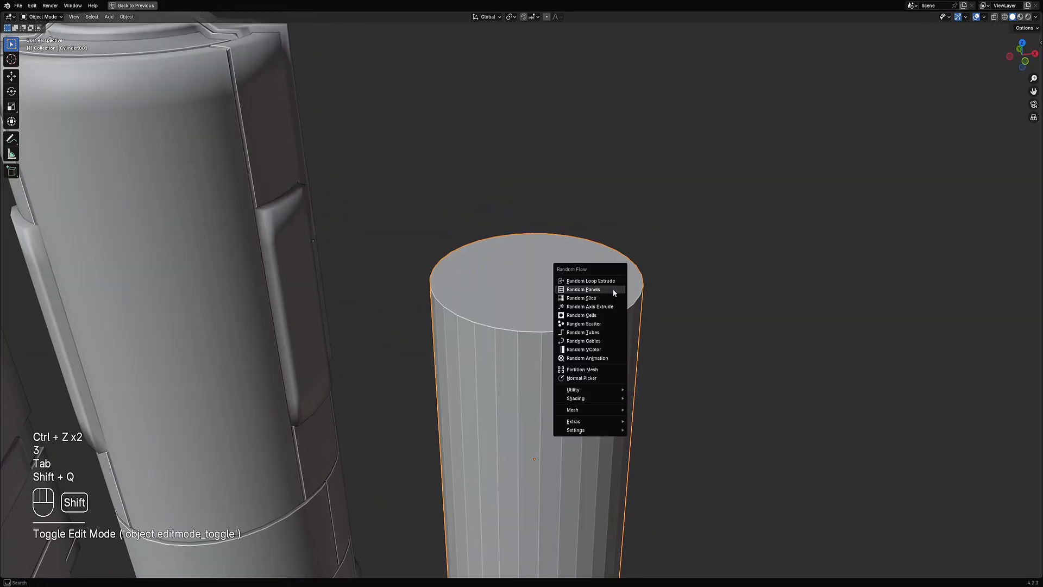
{"action": "left_click", "coordinate": [595, 286]}
{"action": "scroll", "coordinate": [698, 363], "scroll_direction": "down", "scroll_amount": 1, "text": "ctrl"}
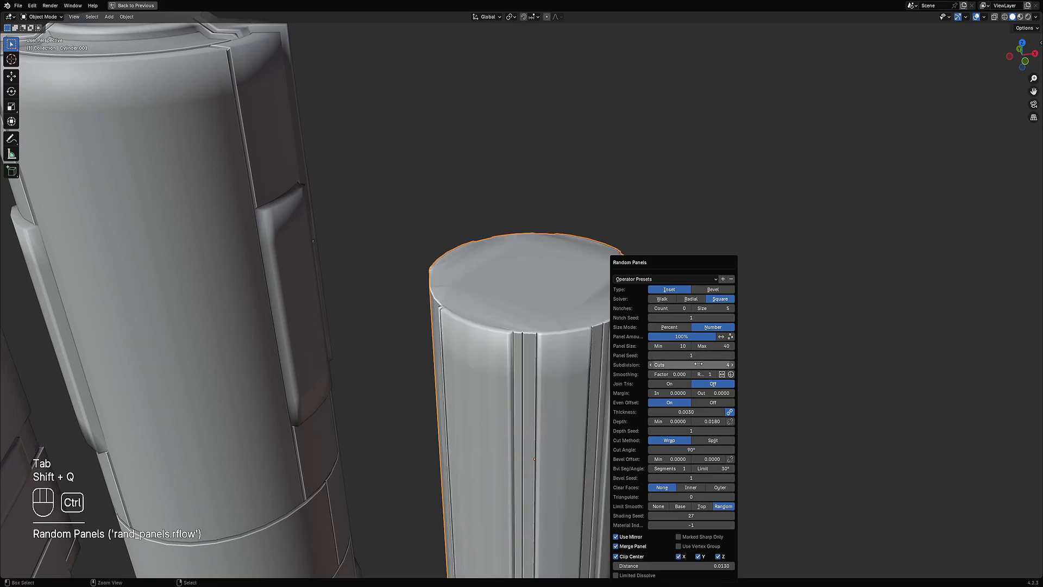
Step: Reopen the Random Panels settings for the short cylinder and step the Panel Seed up
{"action": "mouse_move", "coordinate": [491, 403]}
{"action": "middle_mouse_down"}
{"action": "mouse_move", "coordinate": [484, 365]}
{"action": "mouse_move", "coordinate": [435, 338]}
{"action": "middle_mouse_up"}
{"action": "key", "text": "shift+z"}
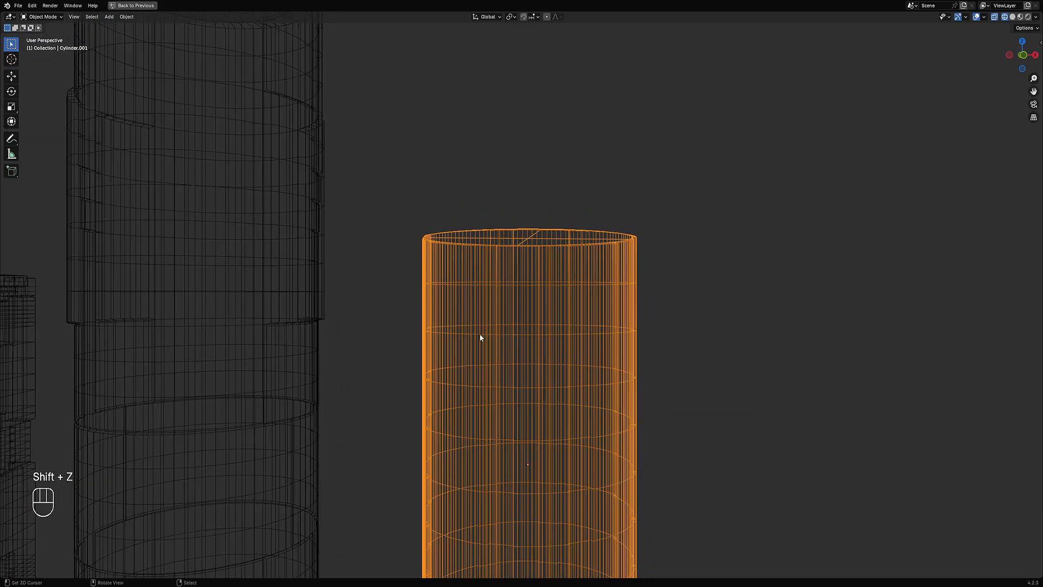
{"action": "key", "text": "shift+z"}
{"action": "middle_click_drag", "start_coordinate": [608, 318], "coordinate": [631, 320]}
{"action": "key", "text": "F9"}
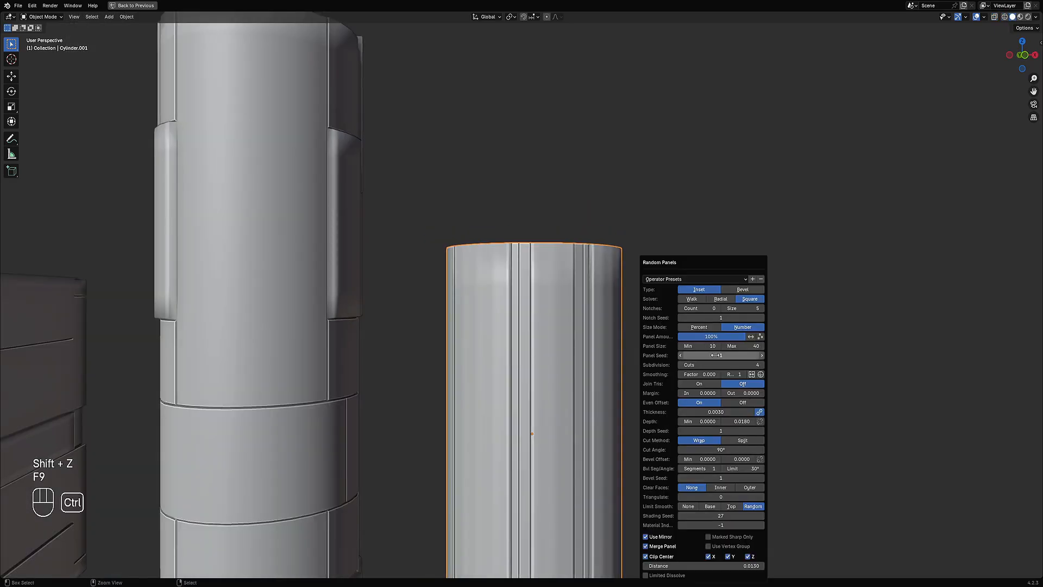
{"action": "scroll", "coordinate": [715, 355], "scroll_direction": "up", "scroll_amount": 11, "text": "ctrl"}
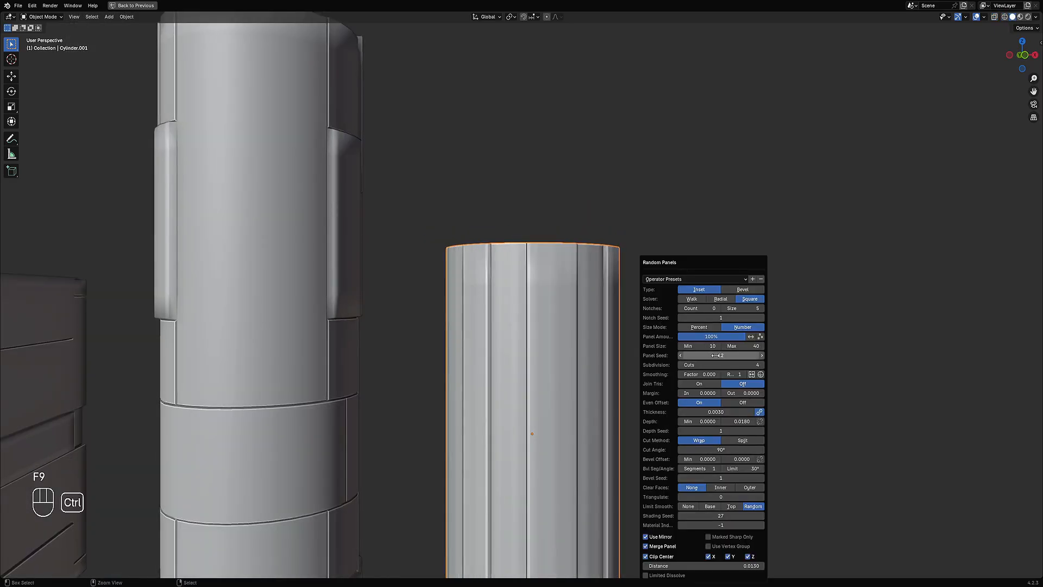
Step: Adjust the Panel Seed once more, then undo Random Panels on the short cylinder
{"action": "scroll", "coordinate": [716, 355], "scroll_direction": "up", "scroll_amount": 4, "text": "ctrl"}
{"action": "scroll", "coordinate": [348, 382], "scroll_direction": "down", "scroll_amount": 5}
{"action": "middle_click_drag", "start_coordinate": [565, 332], "coordinate": [569, 351]}
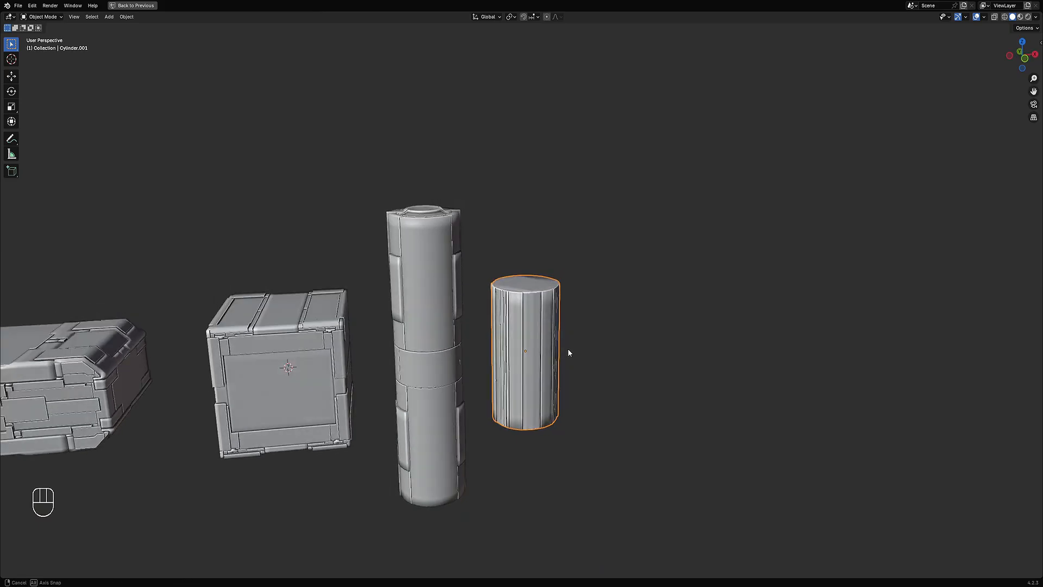
{"action": "key", "text": "ctrl+z"}
Step: In edit mode, add seven horizontal loop cuts across the selected faces of the short cylinder and deselect everything
{"action": "key", "text": "Tab"}
{"action": "scroll", "coordinate": [566, 344], "scroll_direction": "up", "scroll_amount": 4}
{"action": "key", "text": "ctrl+r"}
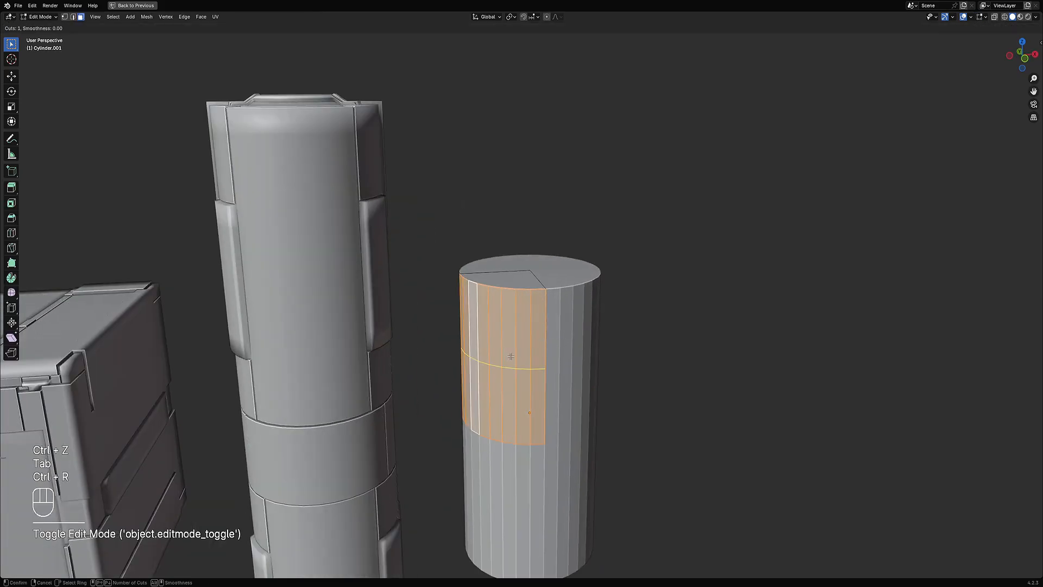
{"action": "scroll", "coordinate": [510, 357], "scroll_direction": "up", "scroll_amount": 4}
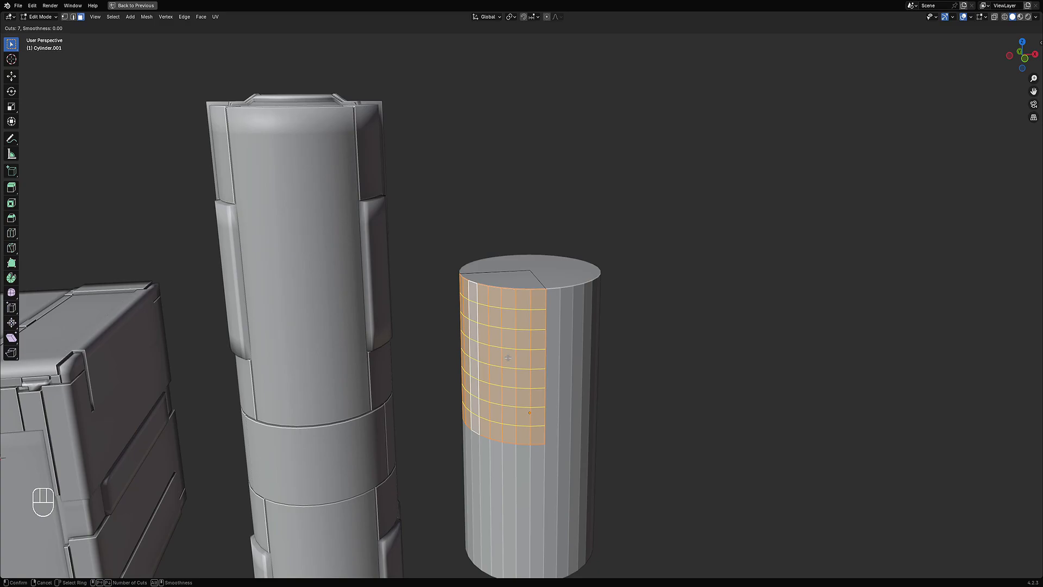
{"action": "left_click", "coordinate": [526, 348]}
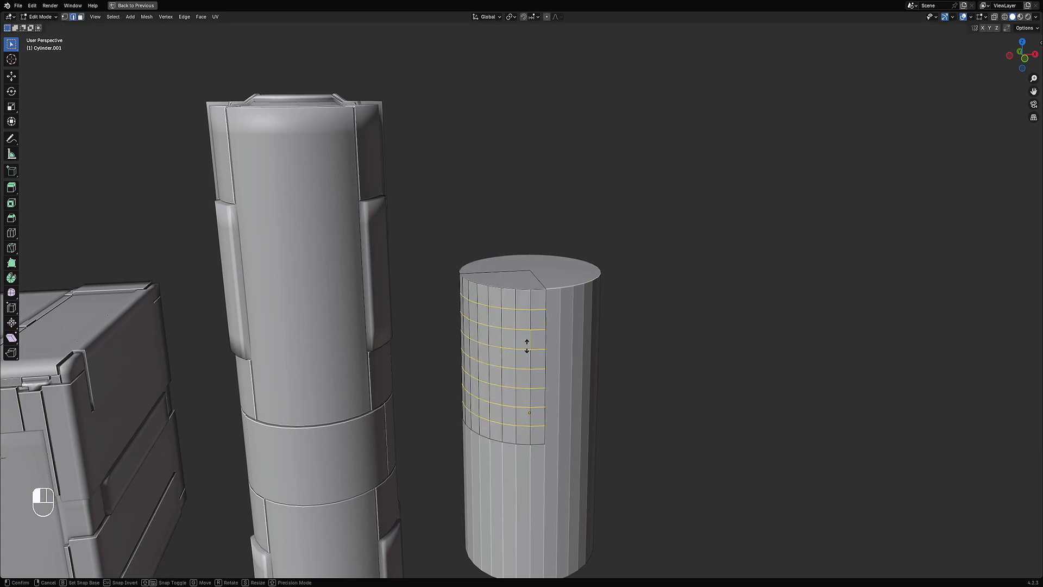
{"action": "left_click", "coordinate": [576, 328]}
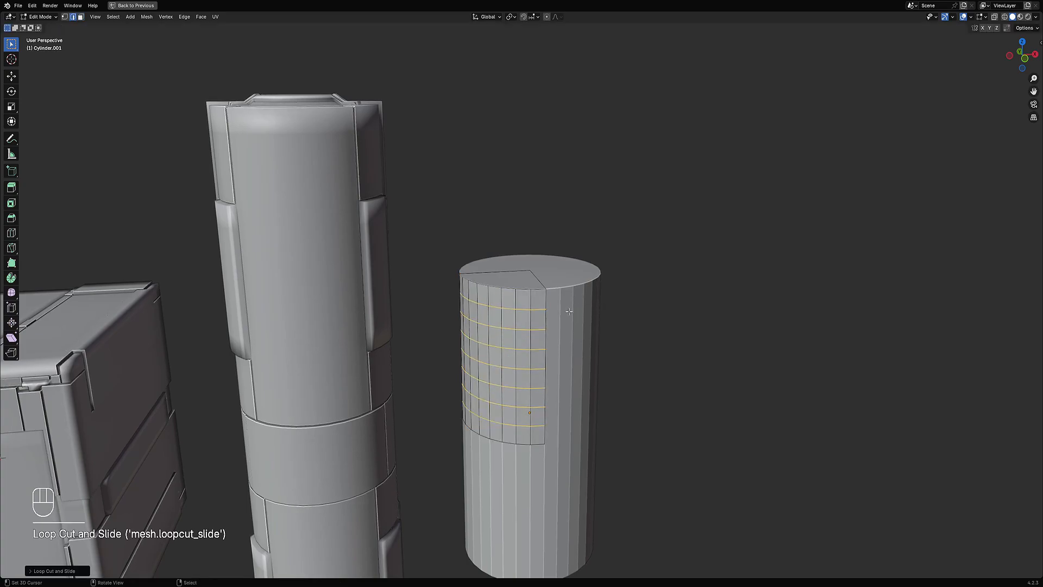
{"action": "key", "text": "alt+a"}
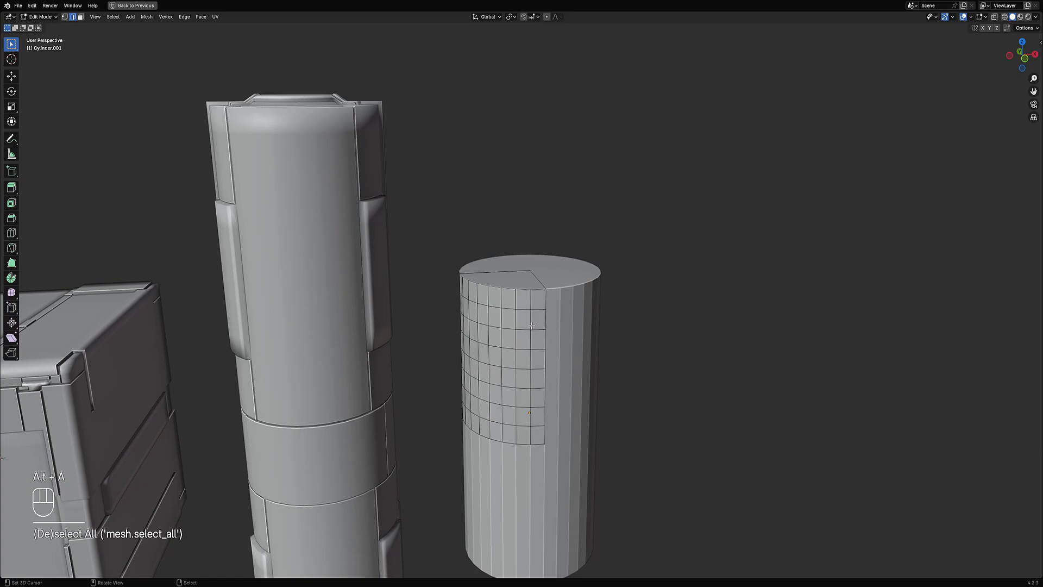
{"action": "key", "text": "shift+f"}
{"action": "key", "text": "Tab"}
{"action": "scroll", "coordinate": [634, 274], "scroll_direction": "down", "scroll_amount": 1}
{"action": "key", "text": "shift+q"}
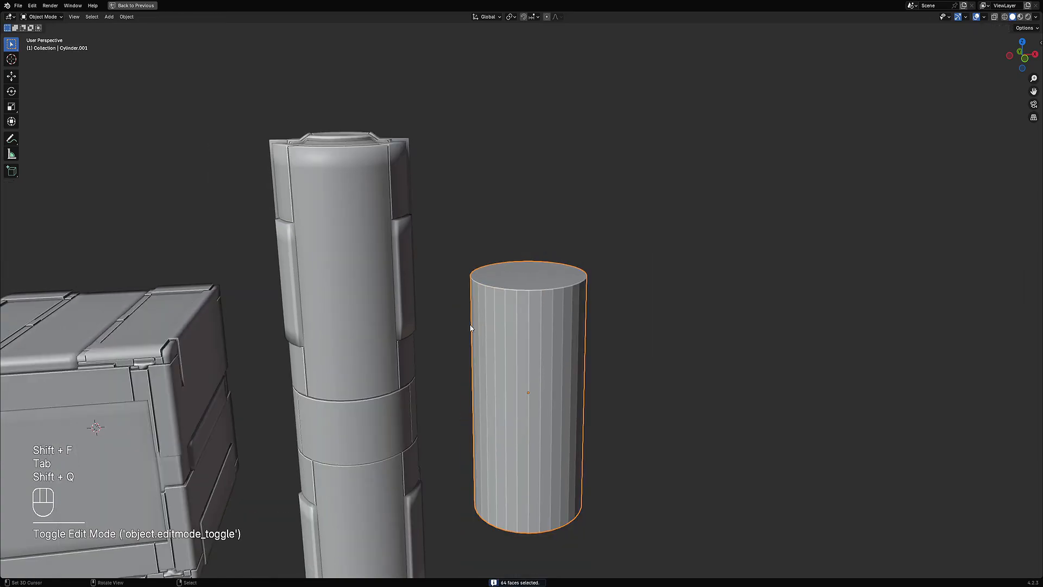
Step: Select the short cylinder's top cap face, inset it and push it down with Shrink/Fatten
{"action": "key", "text": "Tab"}
{"action": "middle_click_drag", "start_coordinate": [533, 285], "coordinate": [536, 306]}
{"action": "key", "text": "3"}
{"action": "left_click", "coordinate": [535, 307]}
{"action": "key", "text": "i"}
{"action": "key", "text": "i"}
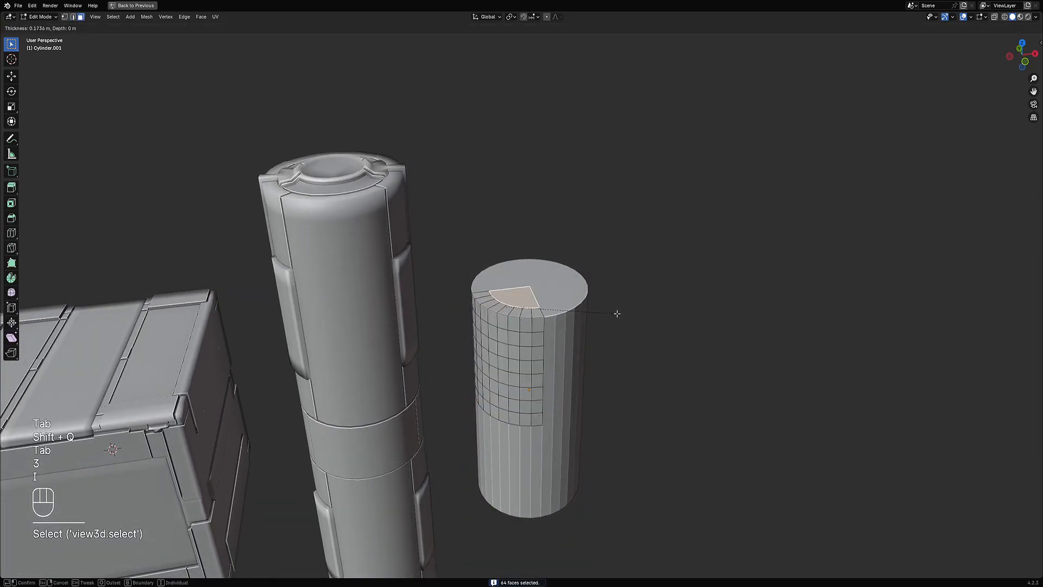
{"action": "left_click", "coordinate": [608, 313]}
{"action": "key", "text": "alt+s"}
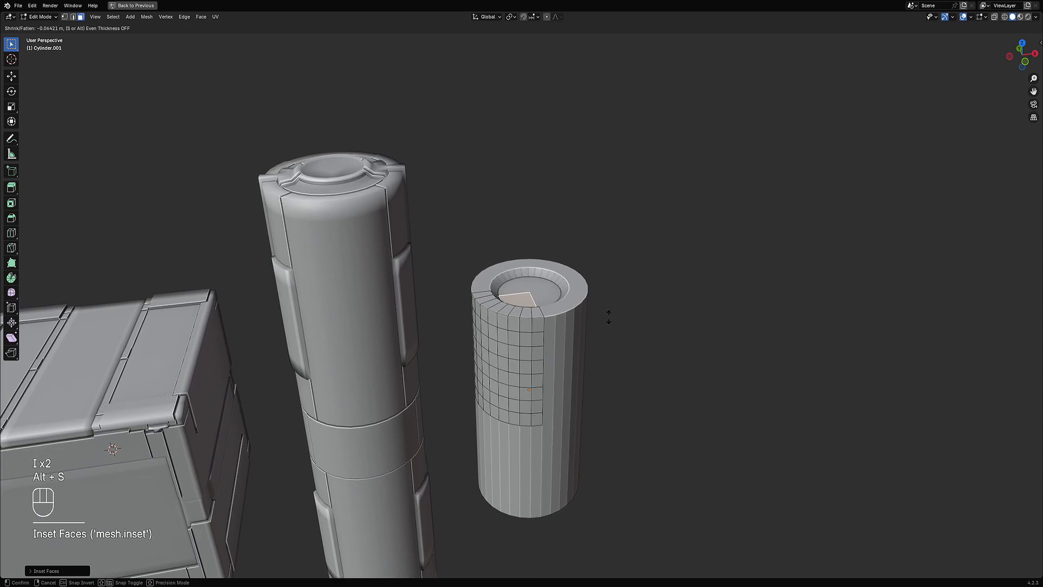
{"action": "left_click", "coordinate": [608, 314]}
Step: Add a loop cut around the top rim and bevel it
{"action": "key", "text": "ctrl+r"}
{"action": "left_click", "coordinate": [521, 309]}
{"action": "key", "text": "ctrl+b"}
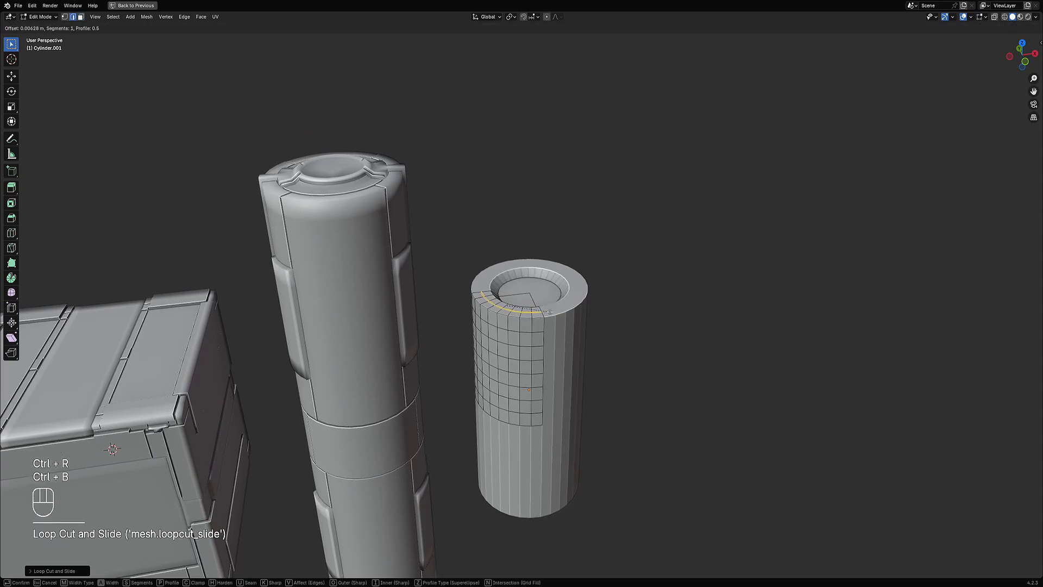
{"action": "left_click", "coordinate": [553, 311]}
Step: Extrude the beveled rim faces, then select all faces in face mode
{"action": "key", "text": "e"}
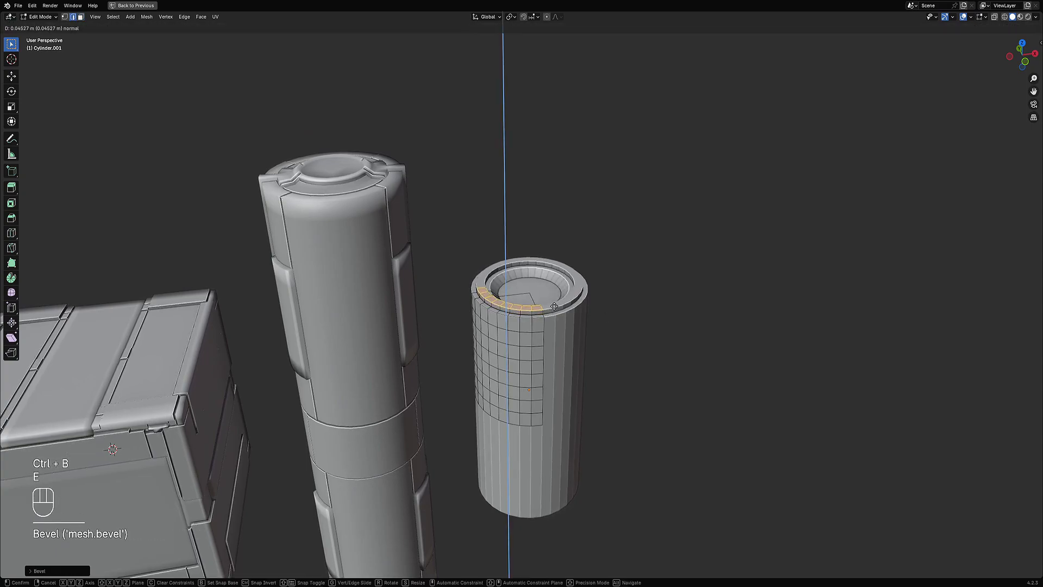
{"action": "left_click", "coordinate": [554, 298]}
{"action": "key", "text": "a"}
{"action": "middle_click_drag", "start_coordinate": [553, 297], "coordinate": [630, 264]}
{"action": "key", "text": "3"}
{"action": "left_click", "coordinate": [542, 329]}
Step: Return to object mode and apply Random Panels to the short cylinder
{"action": "key", "text": "Tab"}
{"action": "key", "text": "shift+q"}
{"action": "left_click", "coordinate": [630, 264]}
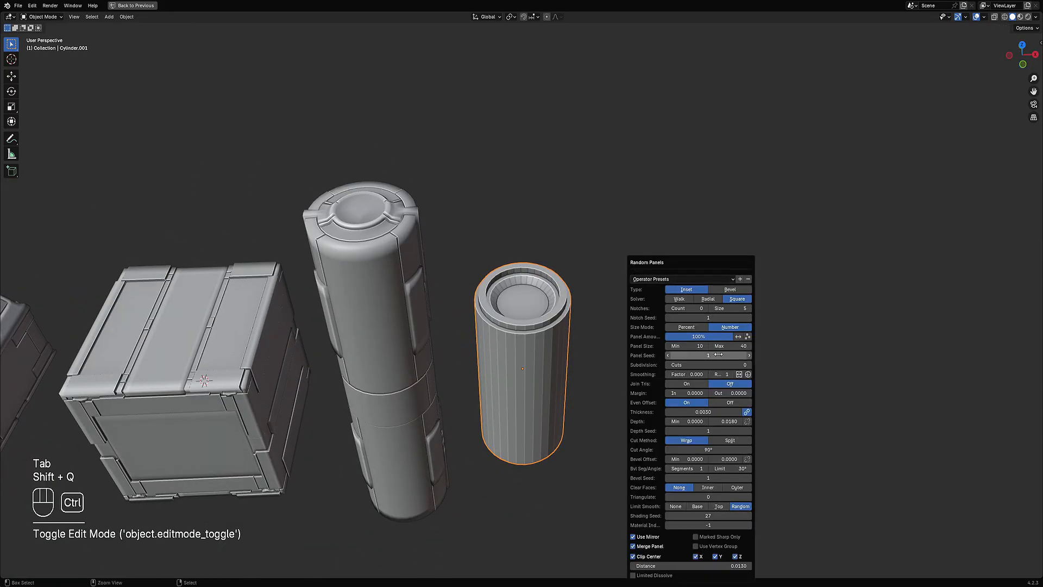
Step: Undo Random Panels on the short cylinder and switch to a top orthographic view
{"action": "scroll", "coordinate": [714, 363], "scroll_direction": "up", "scroll_amount": 1, "text": "ctrl"}
{"action": "middle_click_drag", "start_coordinate": [508, 388], "coordinate": [560, 353]}
{"action": "key", "text": "ctrl+z"}
{"action": "scroll", "coordinate": [603, 318], "scroll_direction": "down", "scroll_amount": 2}
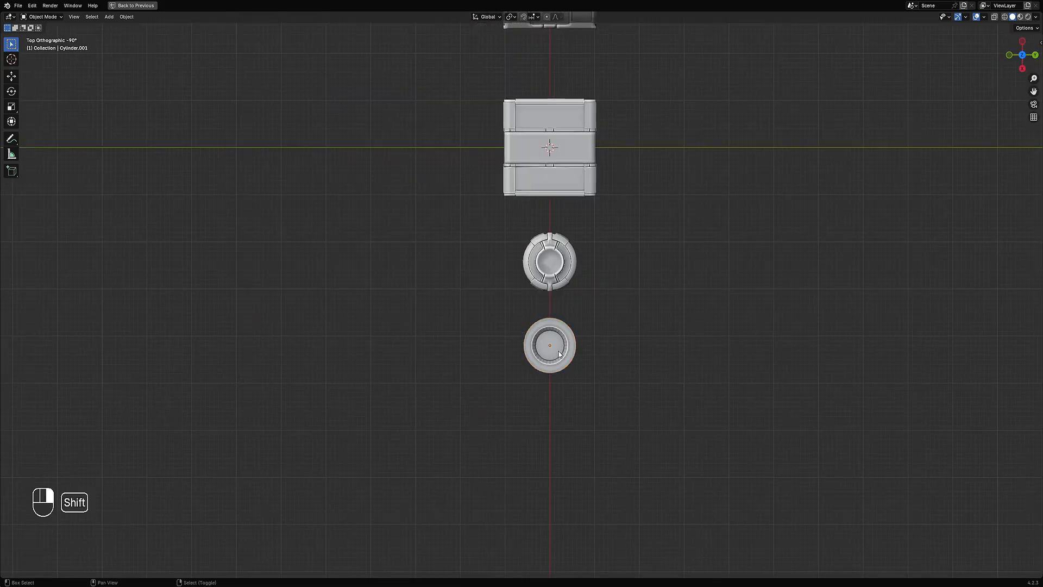
Step: Duplicate the short cylinder and move the copy along the Y axis beside the original
{"action": "left_click", "coordinate": [557, 355], "text": "shift"}
{"action": "key", "text": "shift+d"}
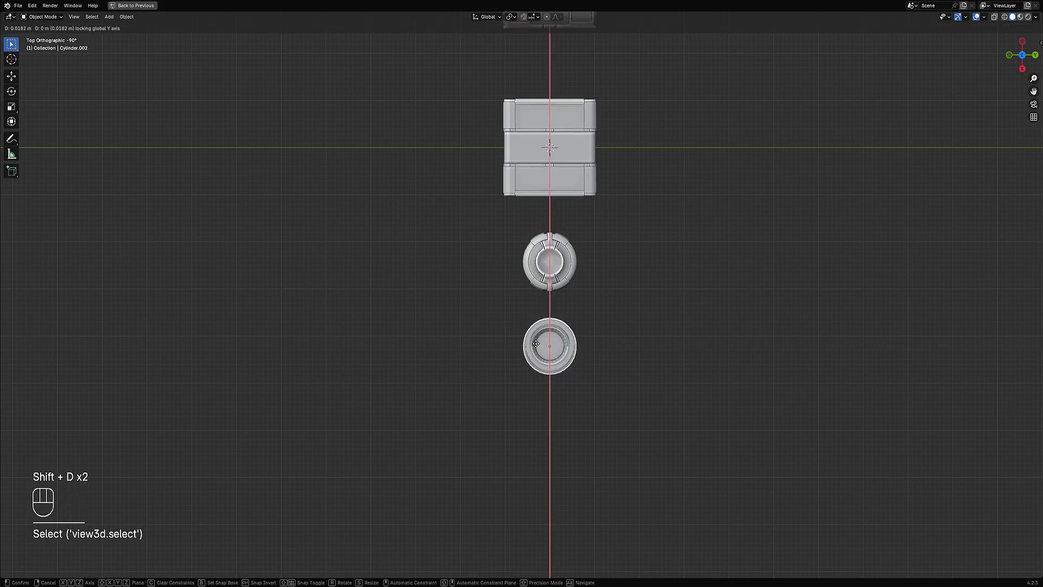
{"action": "key", "text": "y"}
{"action": "left_click", "coordinate": [510, 343]}
Step: Apply Random Panels to the selected short cylinder and raise the Subdivision cuts to 3
{"action": "middle_click_drag", "start_coordinate": [549, 375], "coordinate": [579, 302]}
{"action": "left_click", "coordinate": [576, 303]}
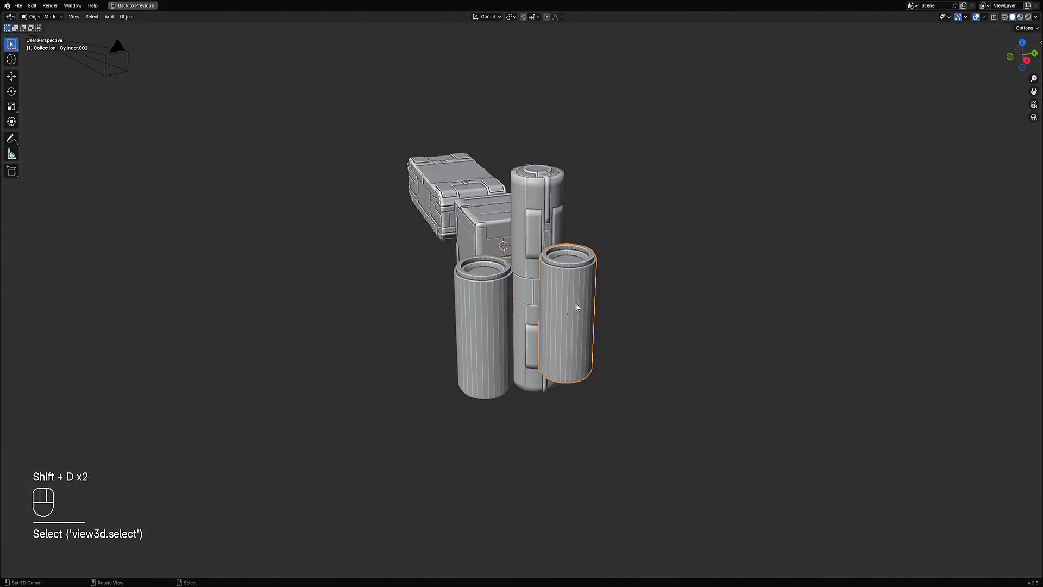
{"action": "scroll", "coordinate": [576, 303], "scroll_direction": "up", "scroll_amount": 2}
{"action": "middle_click_drag", "start_coordinate": [652, 233], "coordinate": [622, 268], "text": "shift"}
{"action": "key", "text": "shift+q"}
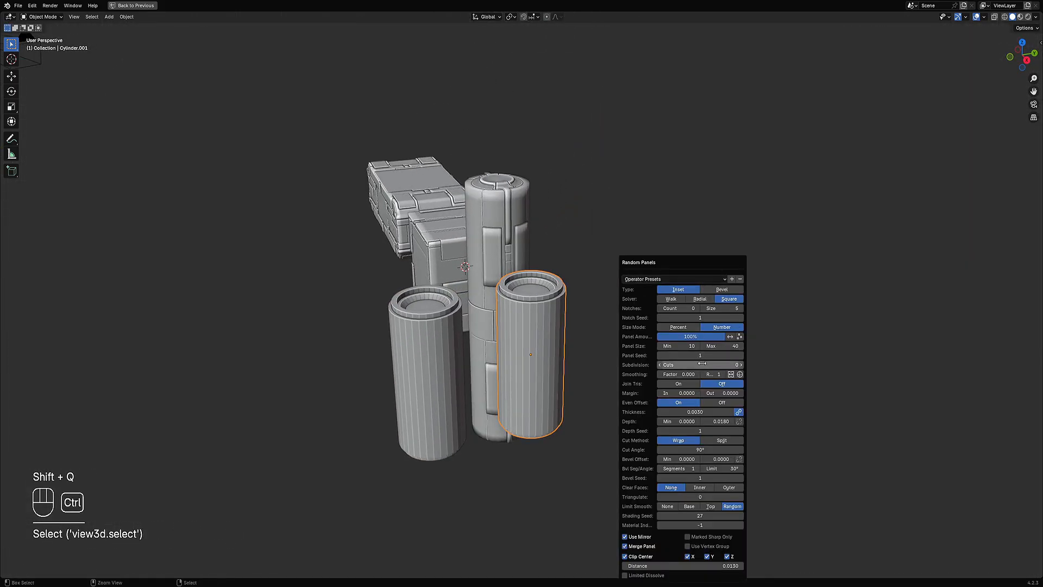
{"action": "scroll", "coordinate": [701, 364], "scroll_direction": "up", "scroll_amount": 2, "text": "ctrl"}
{"action": "scroll", "coordinate": [702, 364], "scroll_direction": "up", "scroll_amount": 1, "text": "ctrl"}
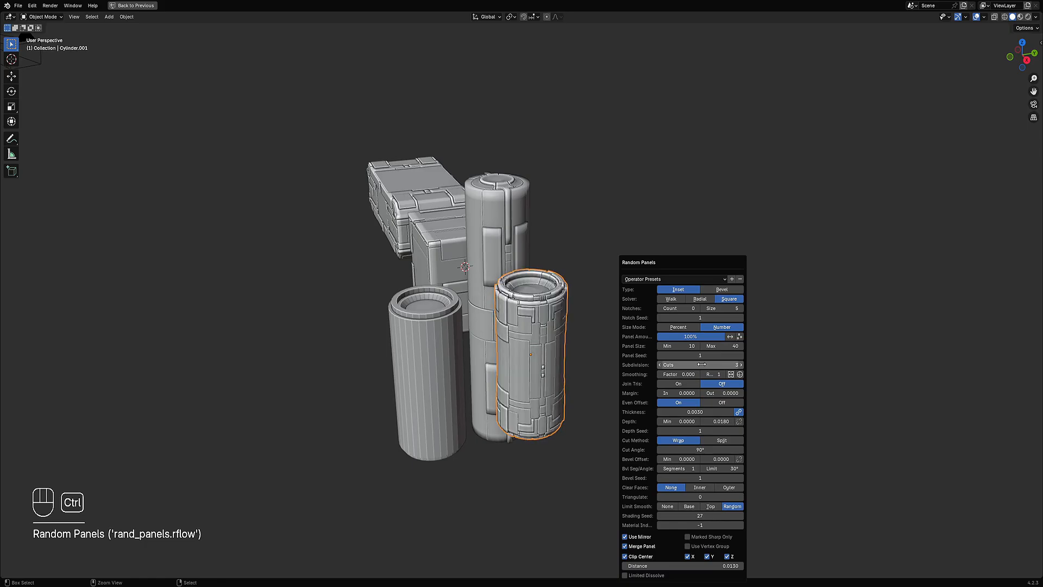
Step: Reopen the Random Panels settings and lower the Subdivision cuts
{"action": "scroll", "coordinate": [701, 364], "scroll_direction": "down", "scroll_amount": 2, "text": "ctrl"}
{"action": "middle_click_drag", "start_coordinate": [439, 381], "coordinate": [617, 321]}
{"action": "key", "text": "F9"}
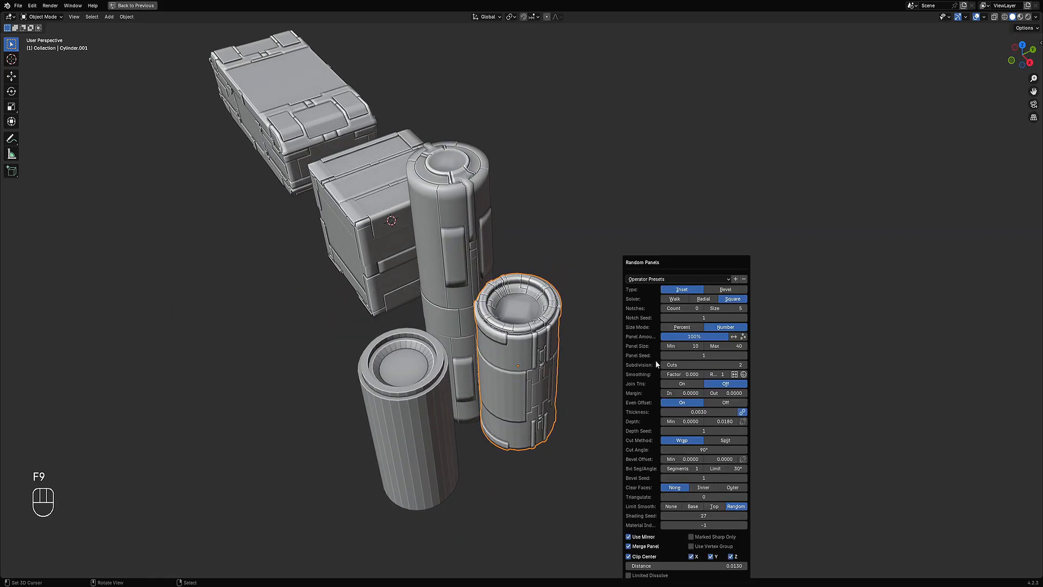
{"action": "scroll", "coordinate": [679, 364], "scroll_direction": "down", "scroll_amount": 1, "text": "ctrl"}
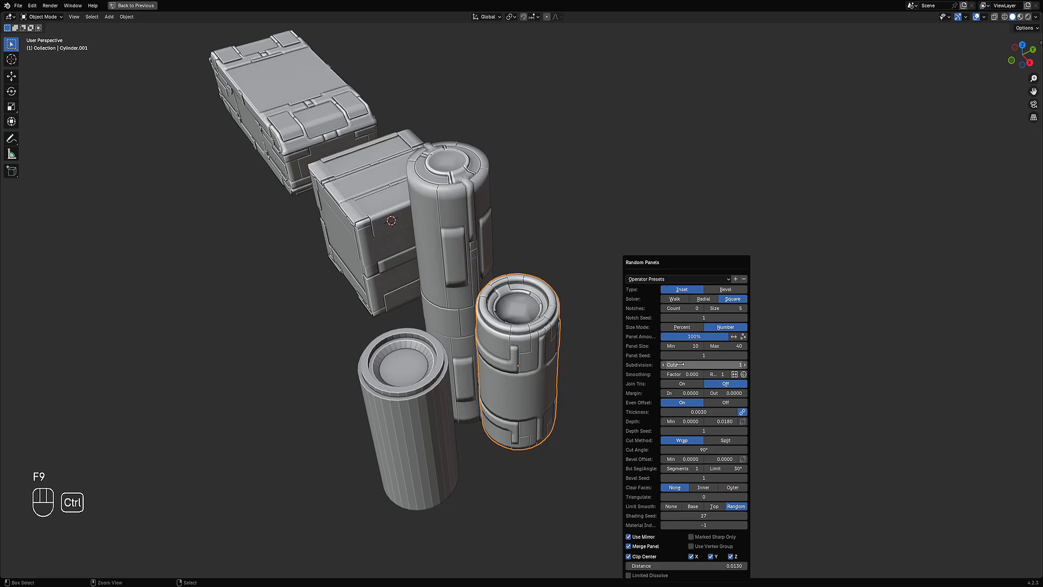
{"action": "scroll", "coordinate": [680, 365], "scroll_direction": "down", "scroll_amount": 1, "text": "ctrl"}
Step: Select the other short cylinder, apply Random Panels to it and reopen its settings
{"action": "left_click", "coordinate": [407, 435]}
{"action": "key", "text": "shift+q"}
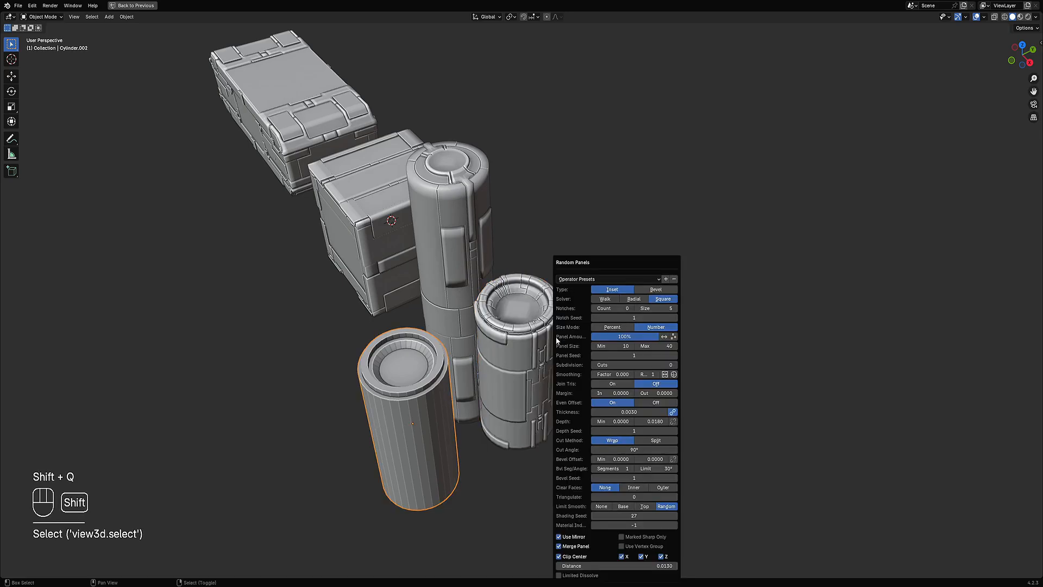
{"action": "scroll", "coordinate": [647, 365], "scroll_direction": "up", "scroll_amount": 1, "text": "ctrl"}
{"action": "middle_click_drag", "start_coordinate": [380, 427], "coordinate": [576, 385]}
{"action": "key", "text": "F9"}
{"action": "scroll", "coordinate": [655, 359], "scroll_direction": "up", "scroll_amount": 1, "text": "ctrl"}
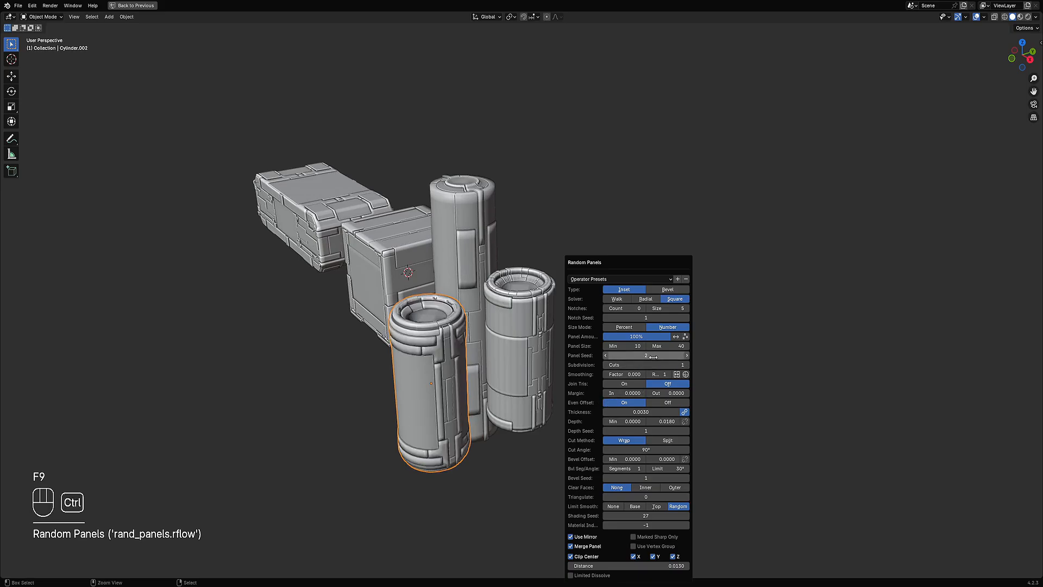
Step: Repeat Random Panels on the second short cylinder and step the Panel Seed up to 3
{"action": "middle_click_drag", "start_coordinate": [353, 375], "coordinate": [608, 377]}
{"action": "key", "text": "shift+r"}
{"action": "key", "text": "F9"}
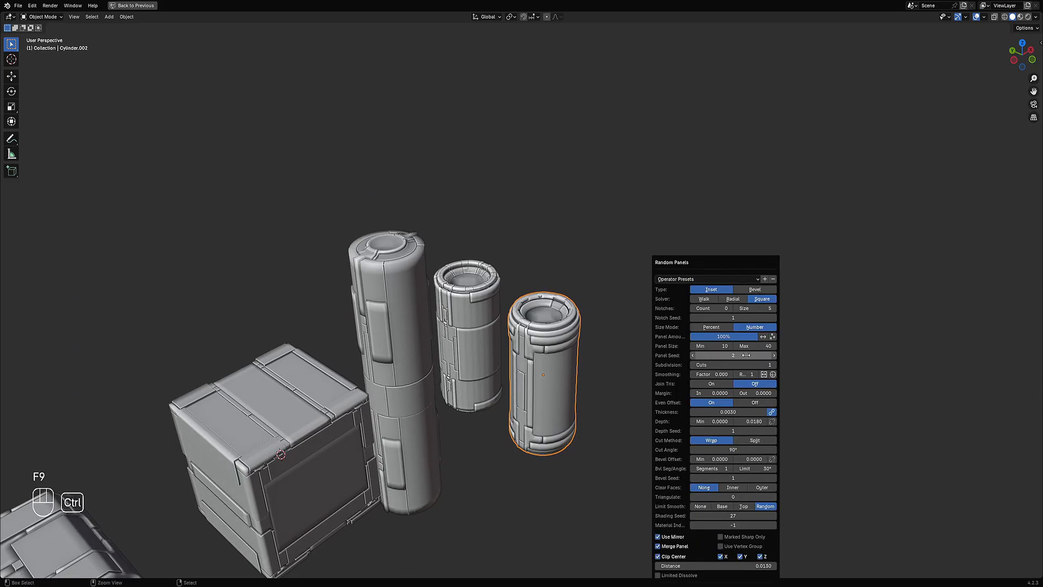
{"action": "scroll", "coordinate": [746, 355], "scroll_direction": "up", "scroll_amount": 1, "text": "ctrl"}
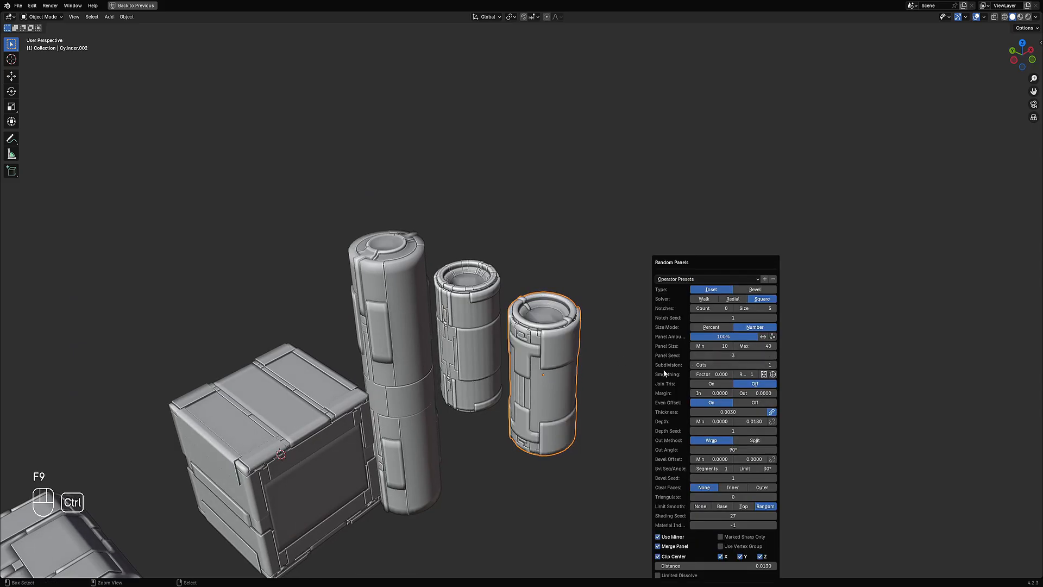
Step: Try raising the Panel Size maximum, then set it back to 40
{"action": "middle_click_drag", "start_coordinate": [544, 408], "coordinate": [401, 400]}
{"action": "key", "text": "F9"}
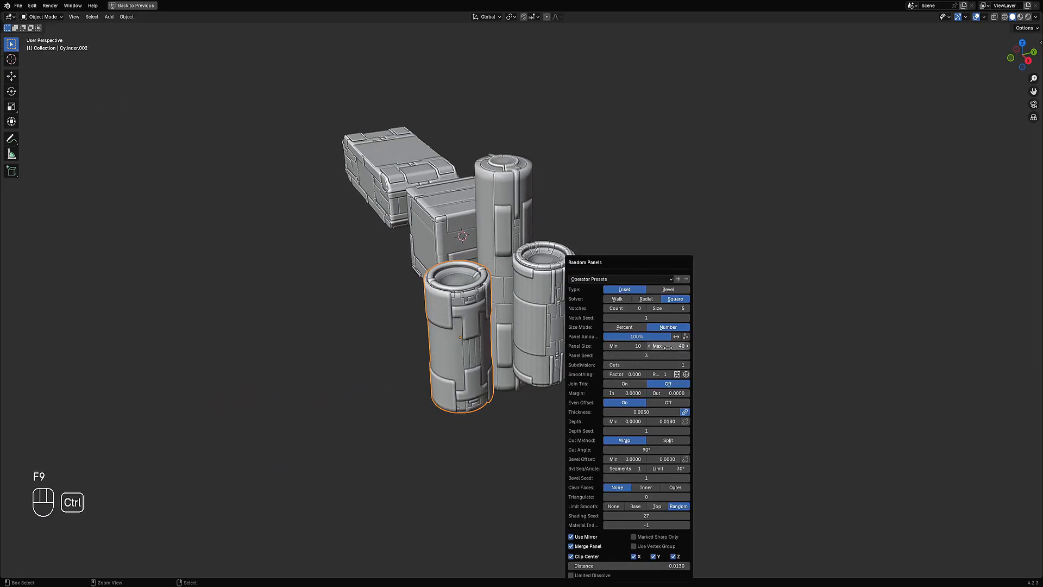
{"action": "scroll", "coordinate": [669, 347], "scroll_direction": "up", "scroll_amount": 2, "text": "ctrl"}
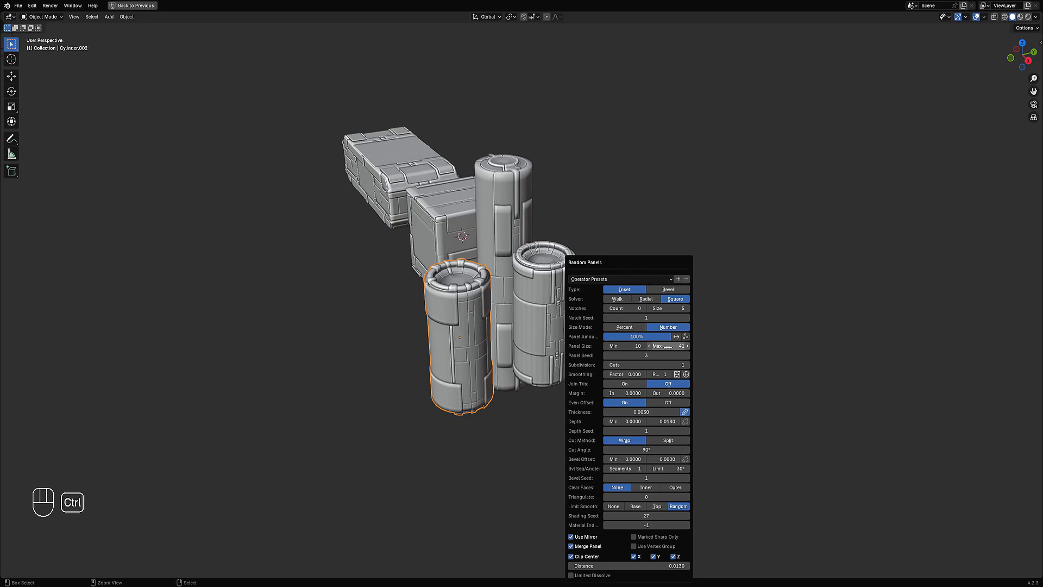
{"action": "scroll", "coordinate": [668, 347], "scroll_direction": "down", "scroll_amount": 1, "text": "ctrl"}
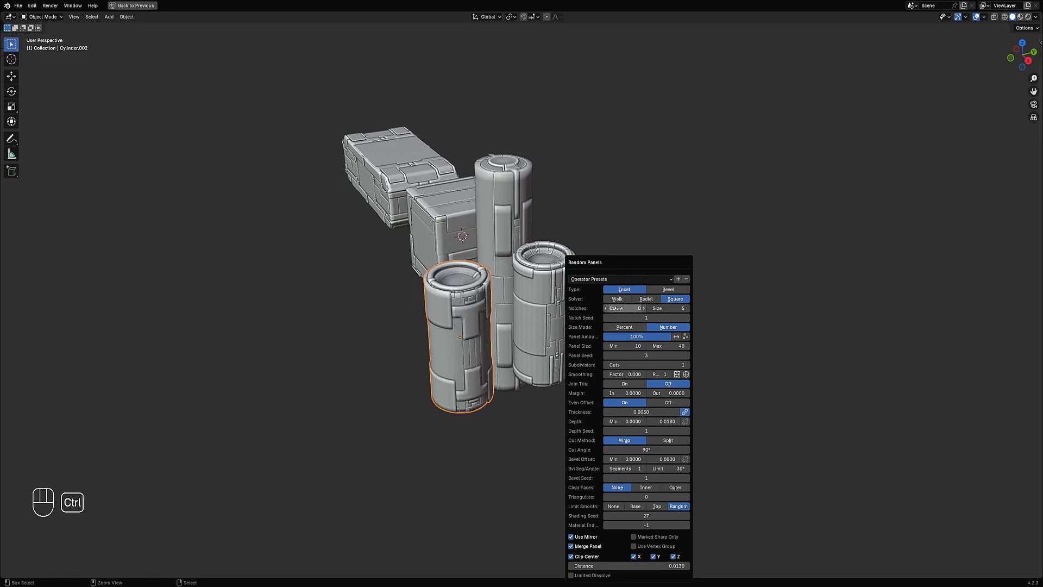
{"action": "scroll", "coordinate": [616, 308], "scroll_direction": "up", "scroll_amount": 1, "text": "ctrl"}
{"action": "scroll", "coordinate": [616, 308], "scroll_direction": "down", "scroll_amount": 1, "text": "ctrl"}
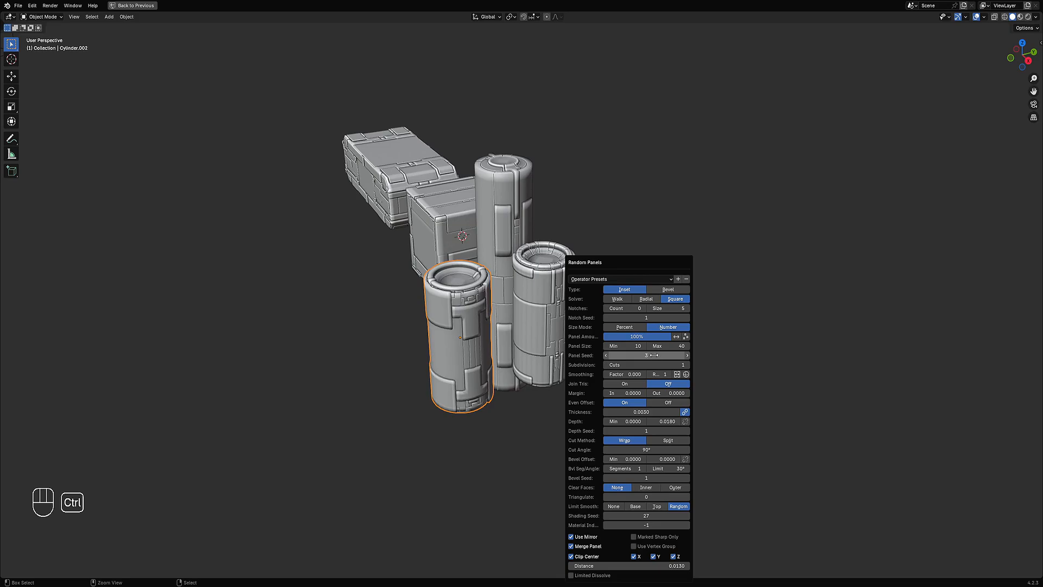
Step: Step the Panel Seed of the second short cylinder up to 14
{"action": "scroll", "coordinate": [651, 357], "scroll_direction": "up", "scroll_amount": 3, "text": "ctrl"}
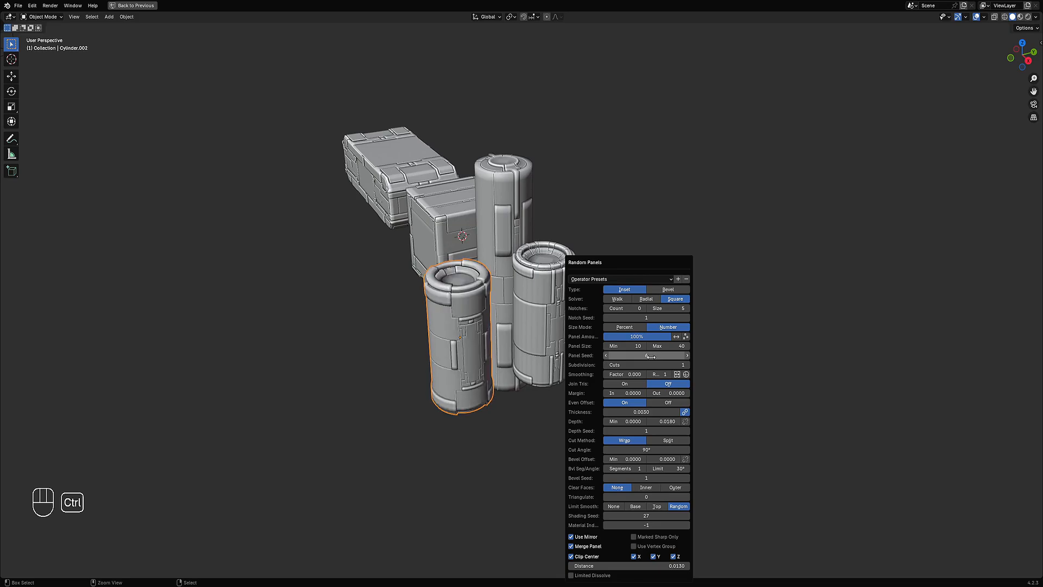
{"action": "middle_click_drag", "start_coordinate": [538, 348], "coordinate": [452, 320]}
{"action": "middle_click_drag", "start_coordinate": [554, 354], "coordinate": [584, 351]}
{"action": "key", "text": "F9"}
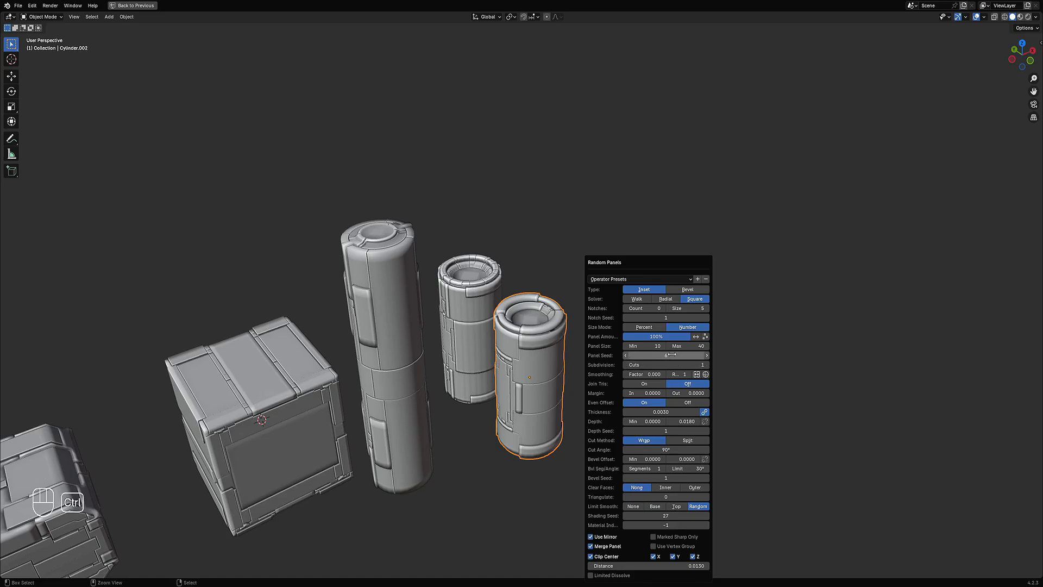
{"action": "scroll", "coordinate": [671, 354], "scroll_direction": "up", "scroll_amount": 2, "text": "ctrl"}
{"action": "scroll", "coordinate": [671, 355], "scroll_direction": "up", "scroll_amount": 2, "text": "ctrl"}
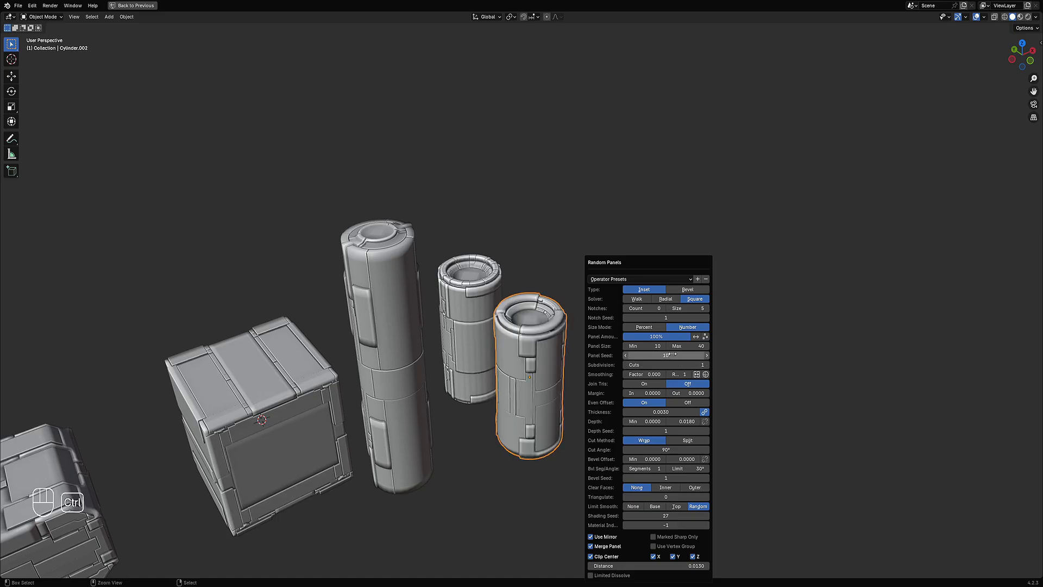
{"action": "scroll", "coordinate": [672, 354], "scroll_direction": "down", "scroll_amount": 1, "text": "ctrl"}
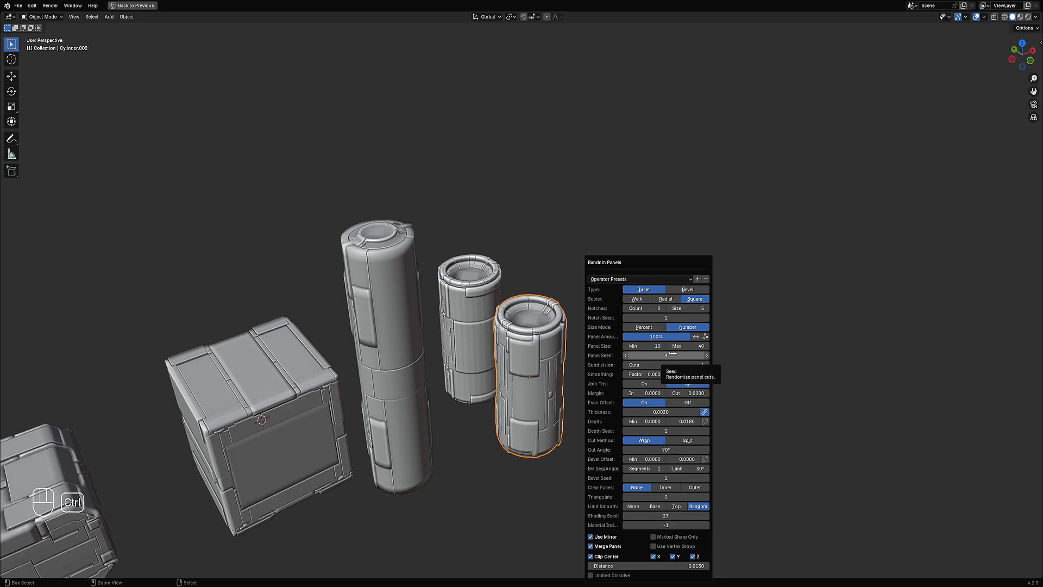
{"action": "scroll", "coordinate": [672, 354], "scroll_direction": "up", "scroll_amount": 3, "text": "ctrl"}
{"action": "scroll", "coordinate": [673, 354], "scroll_direction": "up", "scroll_amount": 2, "text": "ctrl"}
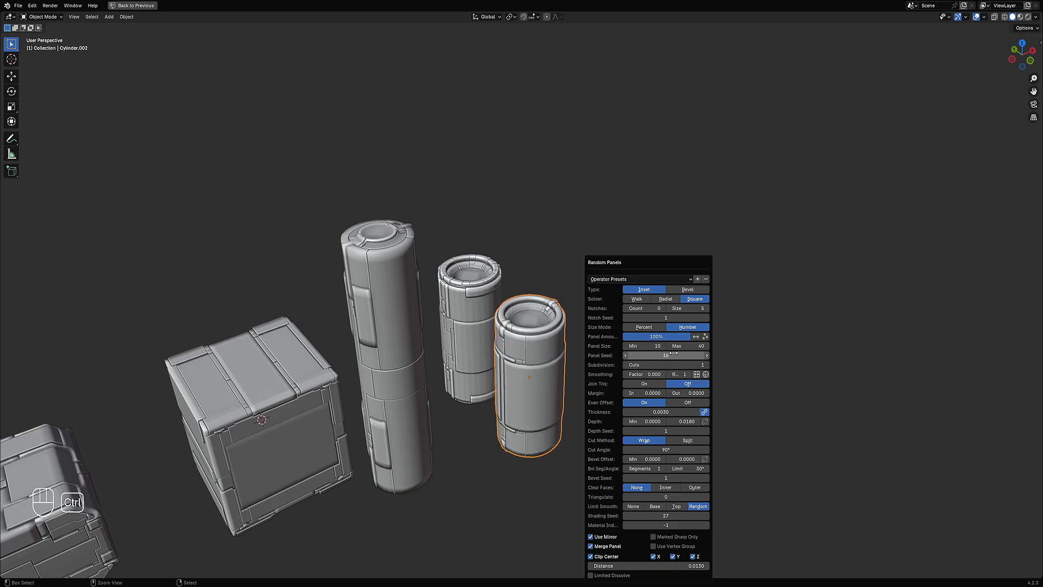
Step: Set the Depth maximum to 0.0200 and raise the Depth Seed
{"action": "middle_click_drag", "start_coordinate": [673, 353], "coordinate": [495, 384]}
{"action": "scroll", "coordinate": [495, 383], "scroll_direction": "up", "scroll_amount": 2}
{"action": "key", "text": "F9"}
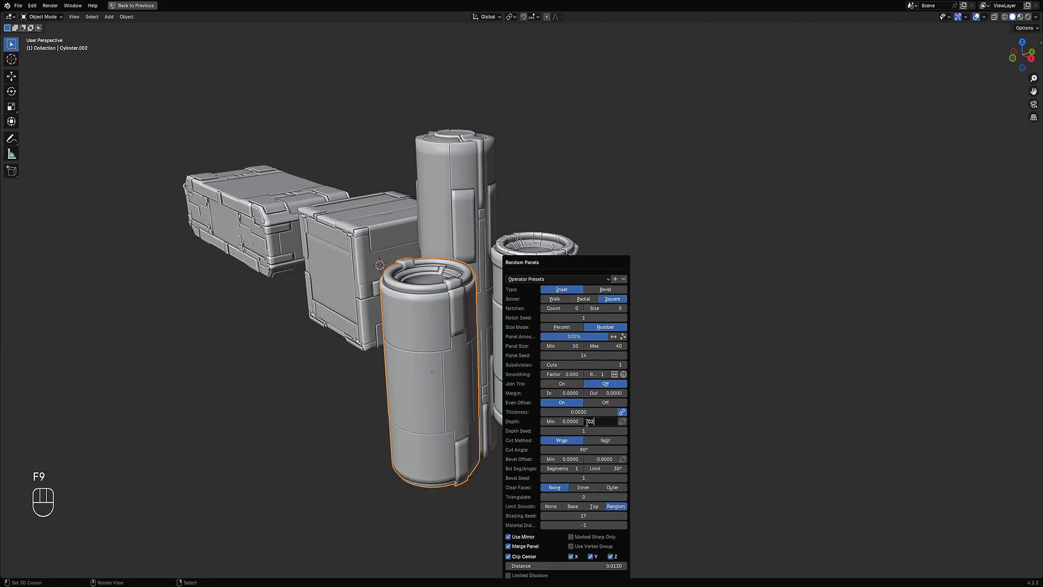
{"action": "type", "text": "5"}
{"action": "key", "text": "Return"}
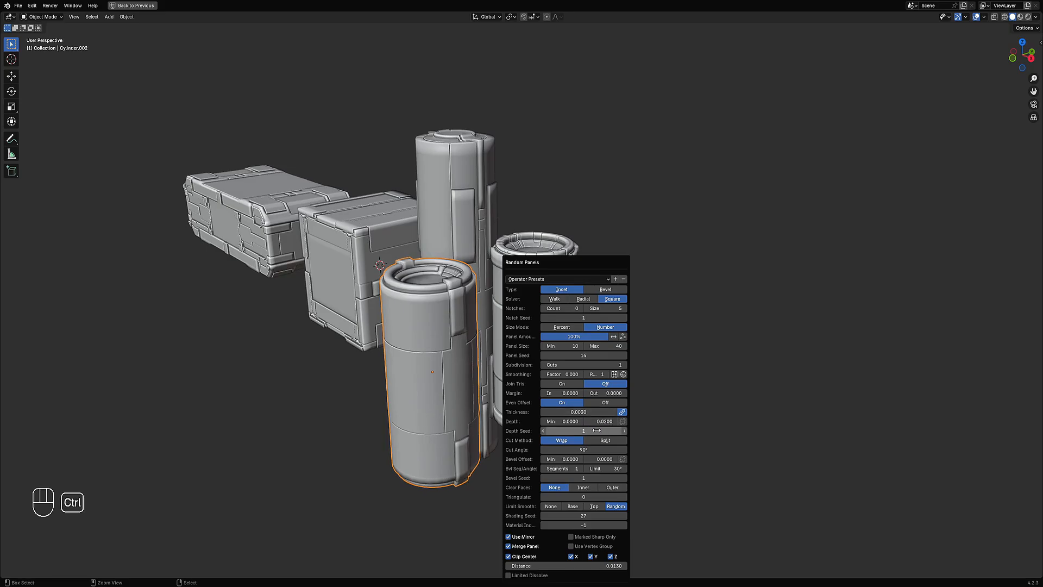
{"action": "scroll", "coordinate": [596, 430], "scroll_direction": "up", "scroll_amount": 2, "text": "ctrl"}
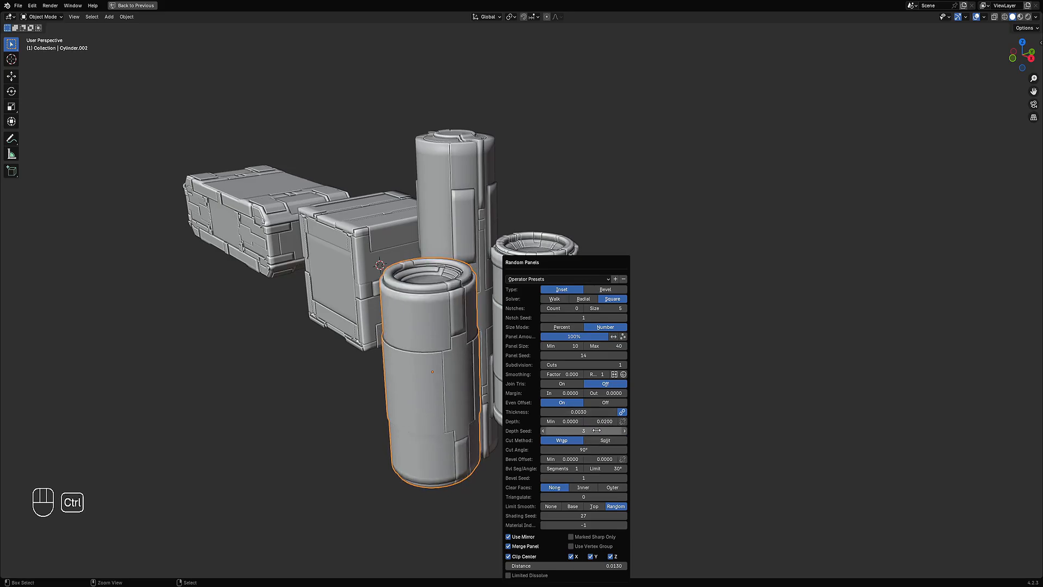
Step: Set the Depth Seed to 4 and the Shading Seed to 30 for the second short cylinder's panels
{"action": "scroll", "coordinate": [596, 430], "scroll_direction": "up", "scroll_amount": 3, "text": "ctrl"}
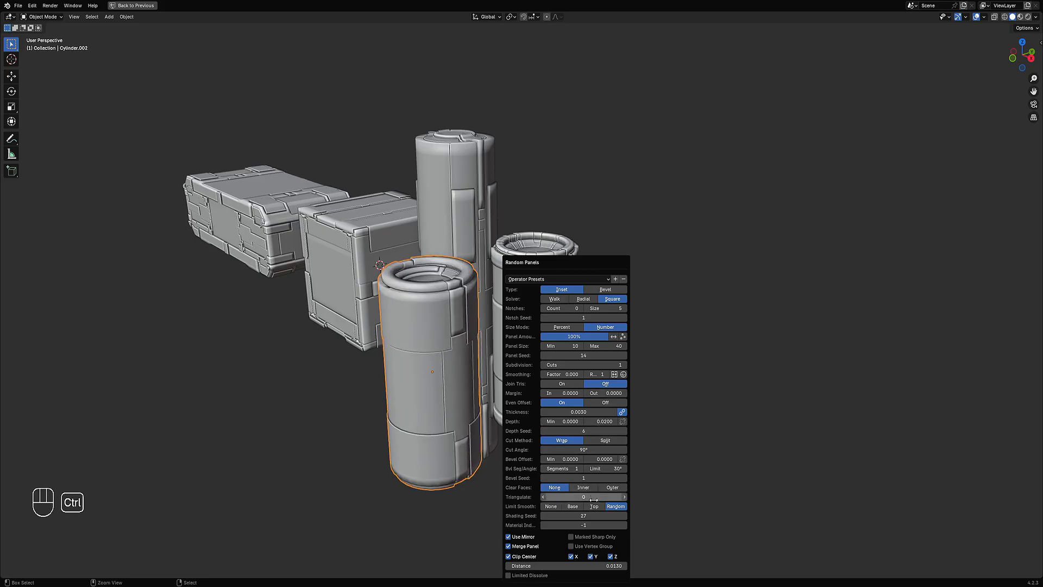
{"action": "scroll", "coordinate": [585, 515], "scroll_direction": "up", "scroll_amount": 3, "text": "ctrl"}
{"action": "scroll", "coordinate": [586, 515], "scroll_direction": "up", "scroll_amount": 2, "text": "ctrl"}
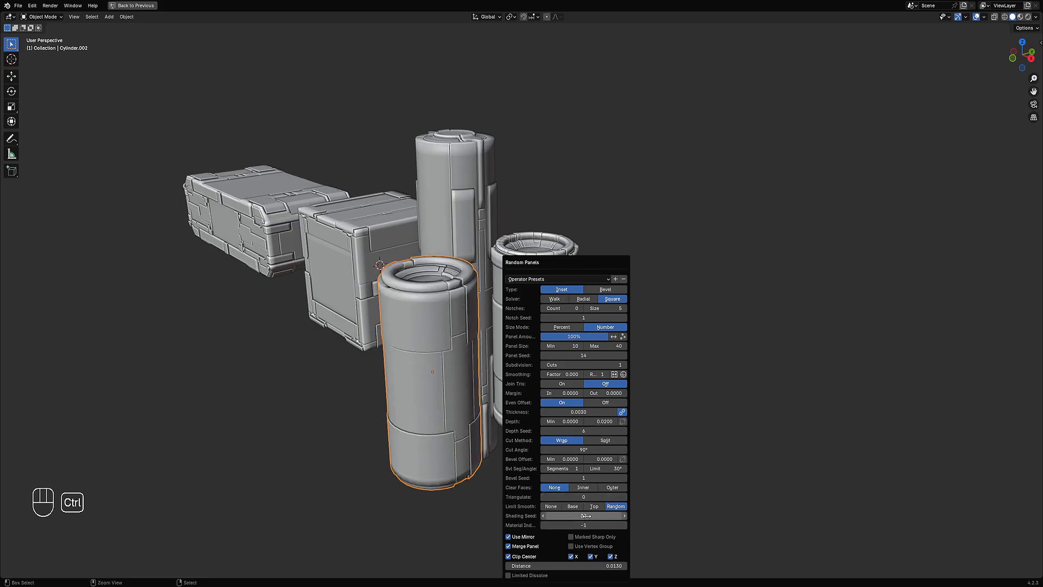
{"action": "middle_click_drag", "start_coordinate": [512, 359], "coordinate": [588, 342]}
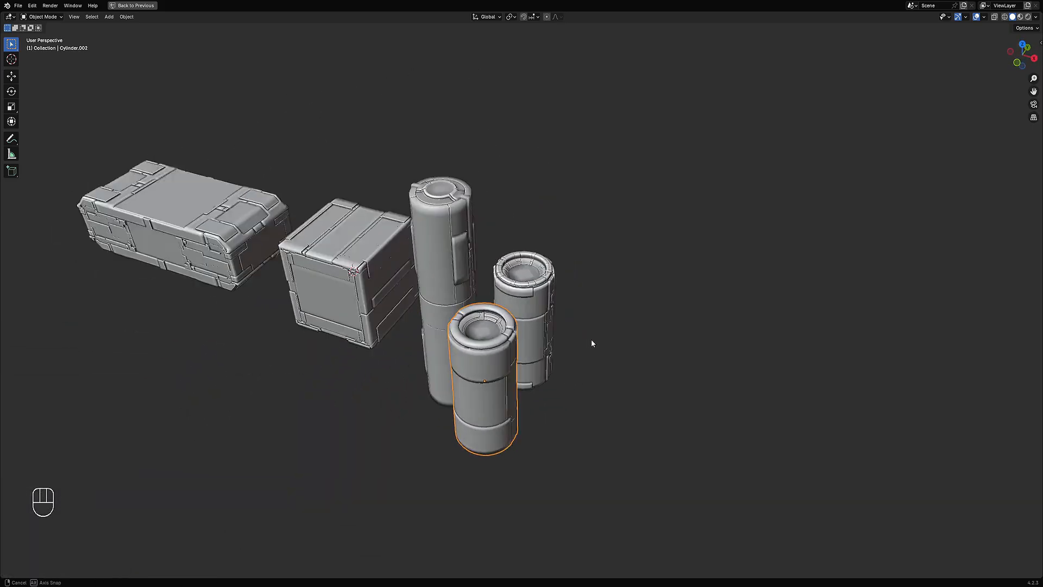
Step: Reopen the Random Panels settings and step the Panel Seed up further
{"action": "scroll", "coordinate": [598, 348], "scroll_direction": "up", "scroll_amount": 3}
{"action": "key", "text": "F9"}
{"action": "scroll", "coordinate": [673, 356], "scroll_direction": "up", "scroll_amount": 4, "text": "ctrl"}
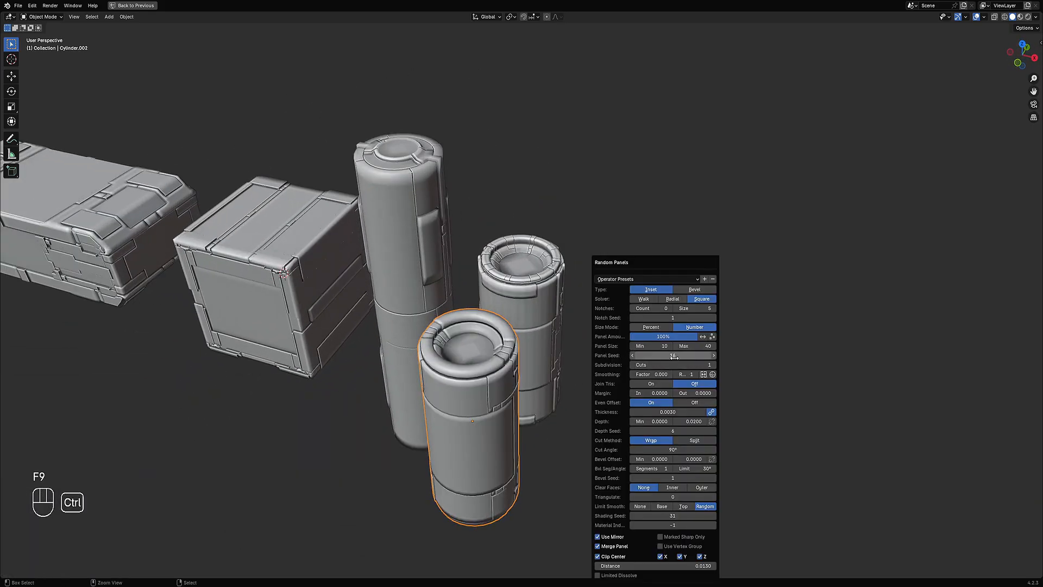
{"action": "scroll", "coordinate": [674, 356], "scroll_direction": "up", "scroll_amount": 1, "text": "ctrl"}
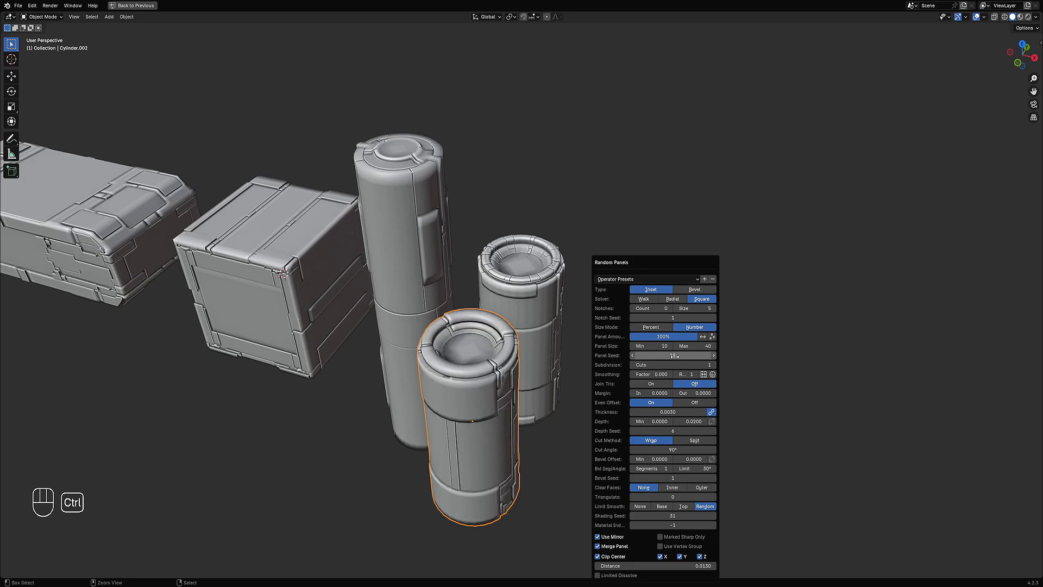
{"action": "middle_click_drag", "start_coordinate": [476, 426], "coordinate": [399, 386]}
{"action": "scroll", "coordinate": [398, 386], "scroll_direction": "down", "scroll_amount": 1}
{"action": "middle_click_drag", "start_coordinate": [481, 372], "coordinate": [512, 397]}
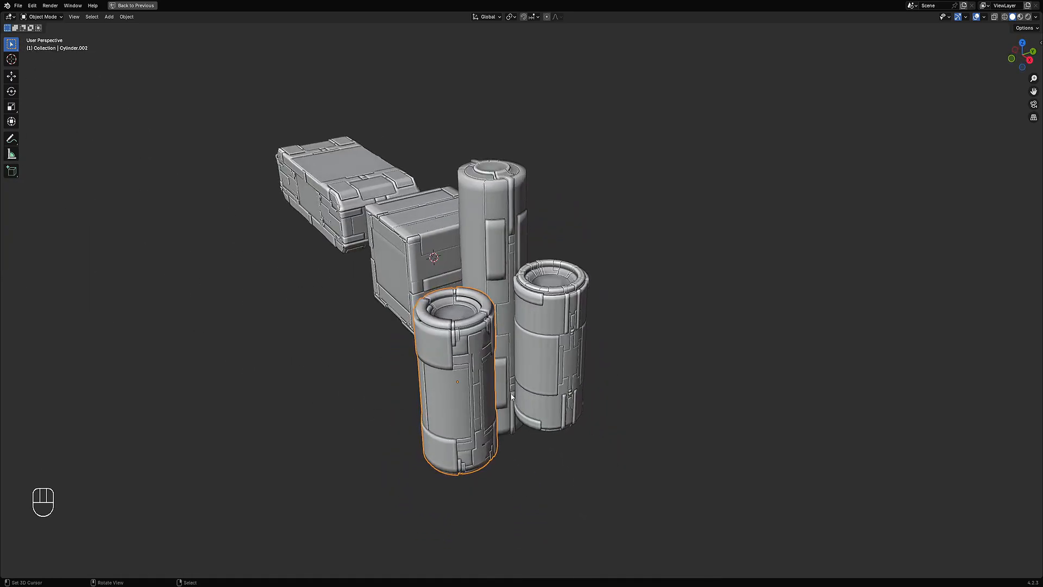
Step: Reopen the Random Panels settings and step the Panel Seed back down by one
{"action": "key", "text": "F9"}
{"action": "scroll", "coordinate": [700, 355], "scroll_direction": "down", "scroll_amount": 1, "text": "ctrl"}
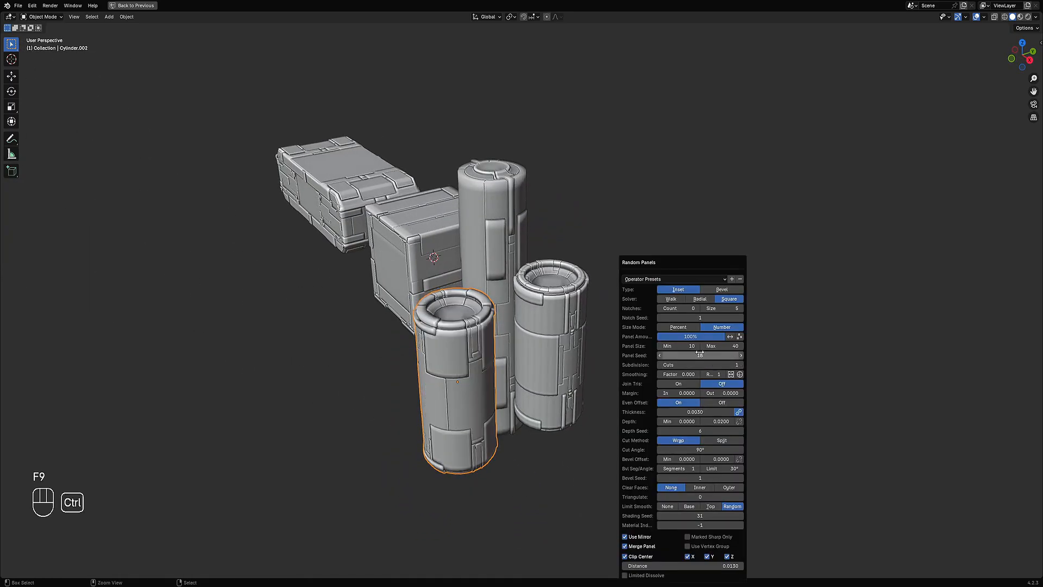
{"action": "middle_click_drag", "start_coordinate": [491, 421], "coordinate": [555, 427]}
{"action": "middle_click_drag", "start_coordinate": [623, 393], "coordinate": [489, 395]}
{"action": "scroll", "coordinate": [497, 387], "scroll_direction": "up", "scroll_amount": 4}
{"action": "mouse_move", "coordinate": [535, 359]}
{"action": "middle_mouse_down", "text": "shift"}
{"action": "mouse_move", "coordinate": [496, 387]}
{"action": "mouse_move", "coordinate": [464, 329]}
{"action": "mouse_move", "coordinate": [509, 452]}
{"action": "mouse_move", "coordinate": [566, 366]}
{"action": "mouse_move", "coordinate": [529, 305]}
{"action": "mouse_move", "coordinate": [402, 308]}
{"action": "mouse_move", "coordinate": [546, 314]}
{"action": "mouse_move", "coordinate": [570, 351]}
{"action": "mouse_move", "coordinate": [614, 329]}
{"action": "mouse_move", "coordinate": [534, 271]}
{"action": "mouse_move", "coordinate": [555, 322]}
{"action": "mouse_move", "coordinate": [580, 281]}
{"action": "mouse_move", "coordinate": [537, 293]}
{"action": "mouse_move", "coordinate": [575, 207]}
{"action": "middle_mouse_up", "text": "shift"}
Step: Select the other short cylinder and select all of its geometry in Edit Mode before returning to Object Mode
{"action": "left_click", "coordinate": [497, 387]}
{"action": "key", "text": "Tab"}
{"action": "key", "text": "a"}
{"action": "key", "text": "Tab"}
Step: Apply Smooth Sharp from the Random Flow mesh tools to the cylinder and open its operator settings
{"action": "key", "text": "shift+q"}
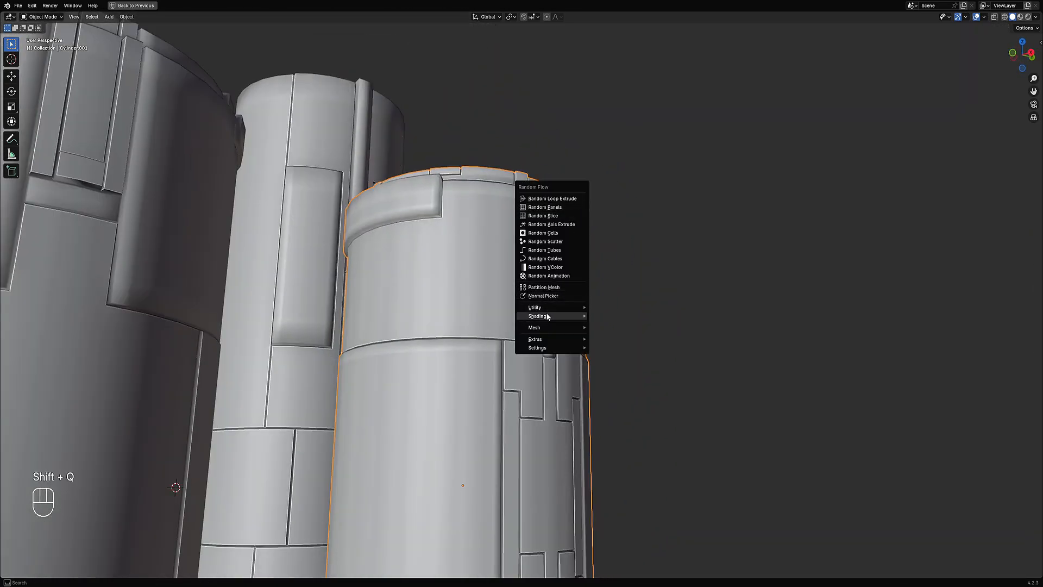
{"action": "mouse_move", "coordinate": [547, 324]}
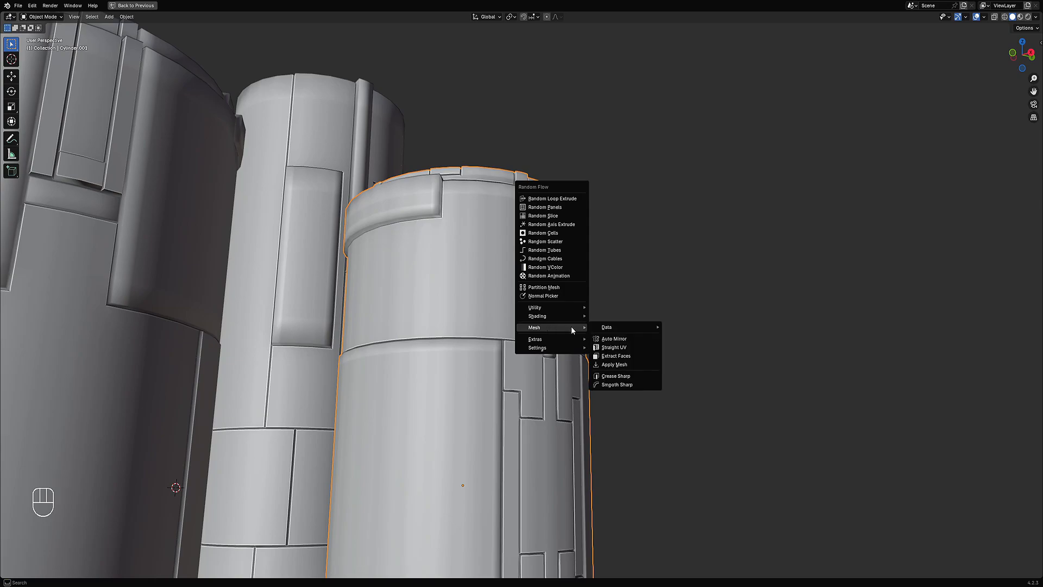
{"action": "left_click", "coordinate": [633, 385]}
{"action": "middle_click_drag", "start_coordinate": [633, 384], "coordinate": [527, 335]}
{"action": "key", "text": "F9"}
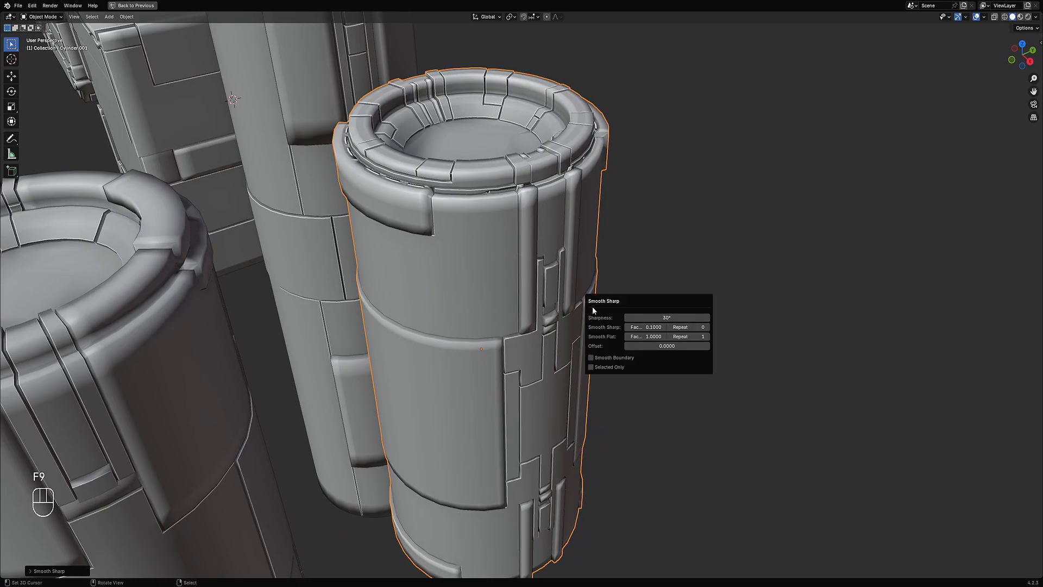
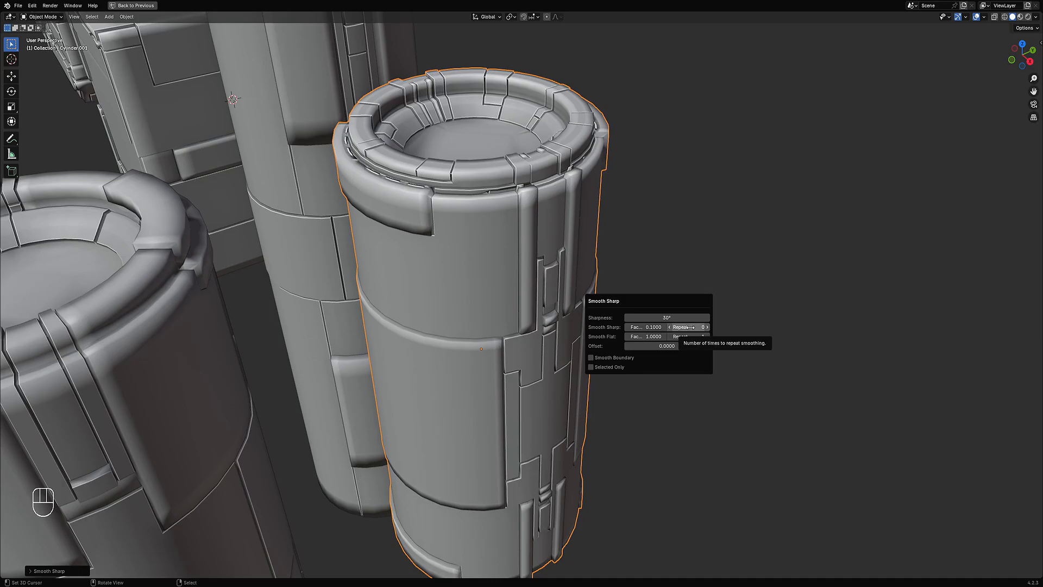
Step: Set the Smooth Sharp factor to 0.05 in the operator settings
{"action": "scroll", "coordinate": [690, 327], "scroll_direction": "up", "scroll_amount": 1, "text": "ctrl"}
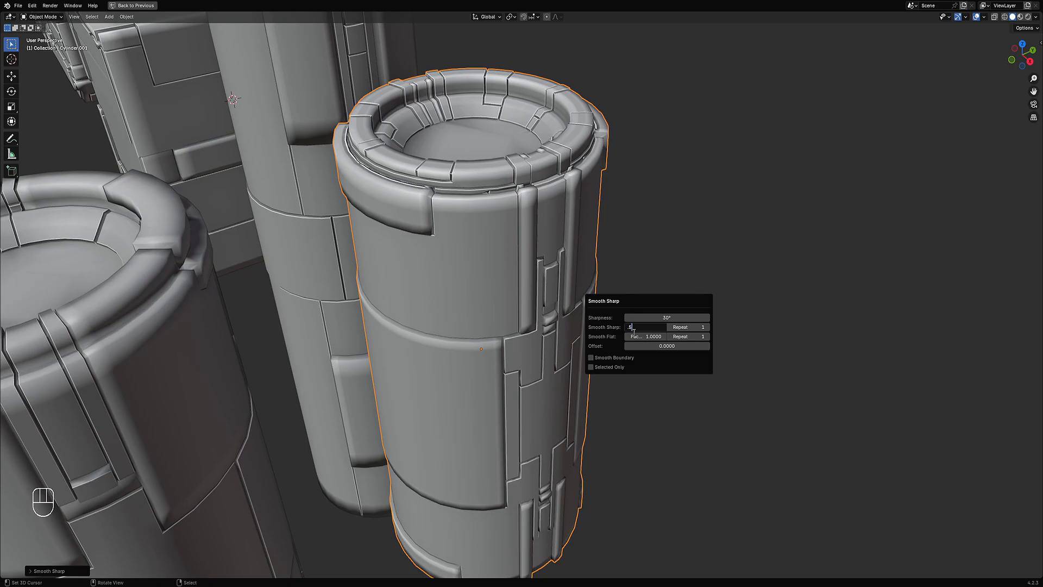
{"action": "key", "text": "Return"}
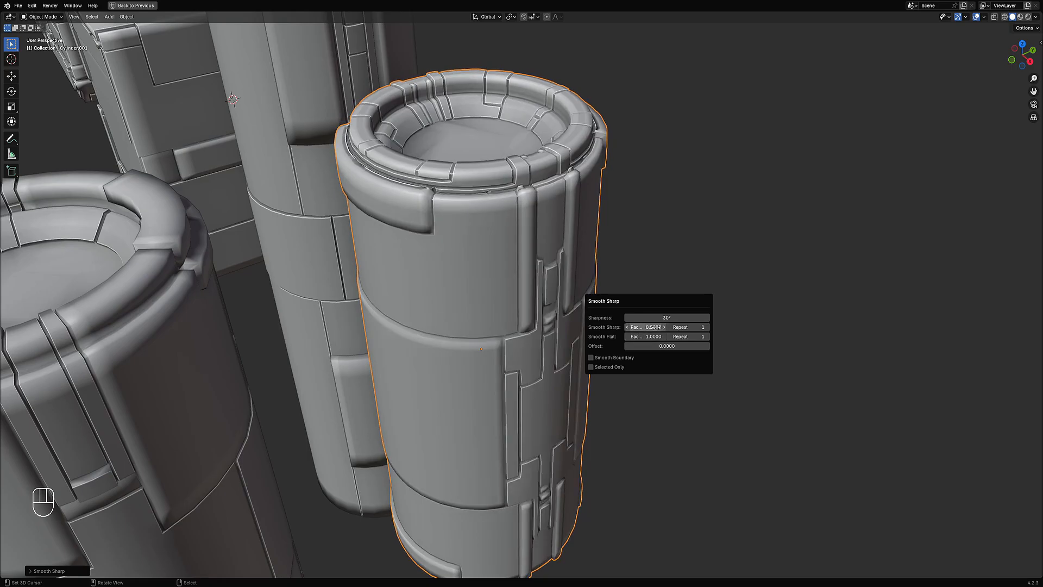
{"action": "left_click", "coordinate": [657, 327]}
{"action": "type", "text": ".05"}
{"action": "key", "text": "Return"}
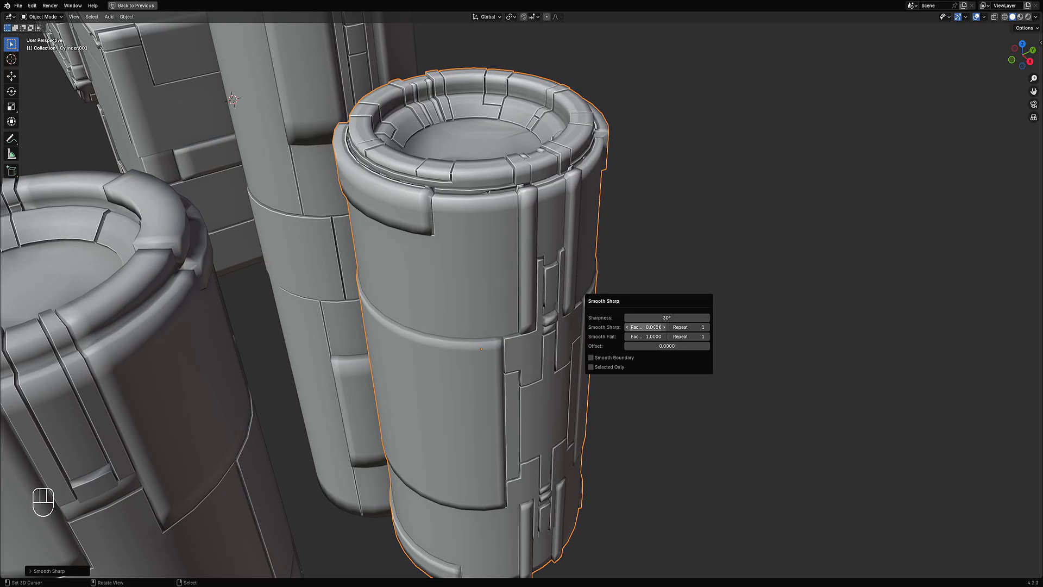
Step: Clear the cylinder's selection in Edit Mode and return to Object Mode
{"action": "scroll", "coordinate": [532, 290], "scroll_direction": "down", "scroll_amount": 5}
{"action": "middle_click_drag", "start_coordinate": [580, 326], "coordinate": [629, 286]}
{"action": "scroll", "coordinate": [559, 295], "scroll_direction": "up", "scroll_amount": 4}
{"action": "key", "text": "Tab"}
{"action": "key", "text": "alt+a"}
{"action": "scroll", "coordinate": [630, 286], "scroll_direction": "down", "scroll_amount": 2}
{"action": "middle_click_drag", "start_coordinate": [692, 250], "coordinate": [701, 299]}
{"action": "key", "text": "Tab"}
{"action": "scroll", "coordinate": [658, 293], "scroll_direction": "down", "scroll_amount": 2}
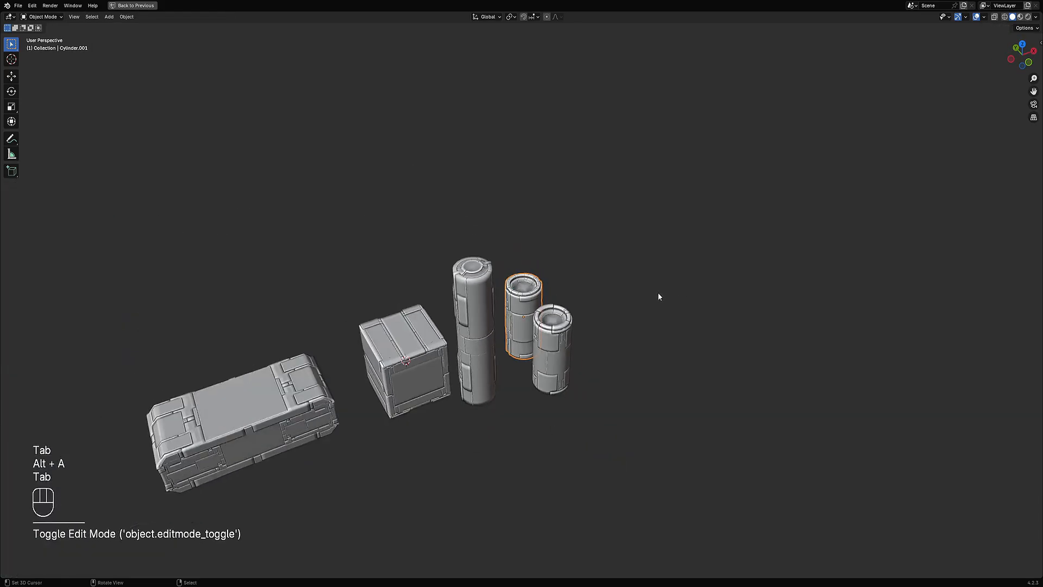
Step: Select the short cylinder, preselect its sharp-bounded faces and apply Random Panels from the Random Flow menu
{"action": "middle_click_drag", "start_coordinate": [540, 360], "coordinate": [623, 308], "text": "shift"}
{"action": "scroll", "coordinate": [622, 309], "scroll_direction": "up", "scroll_amount": 3}
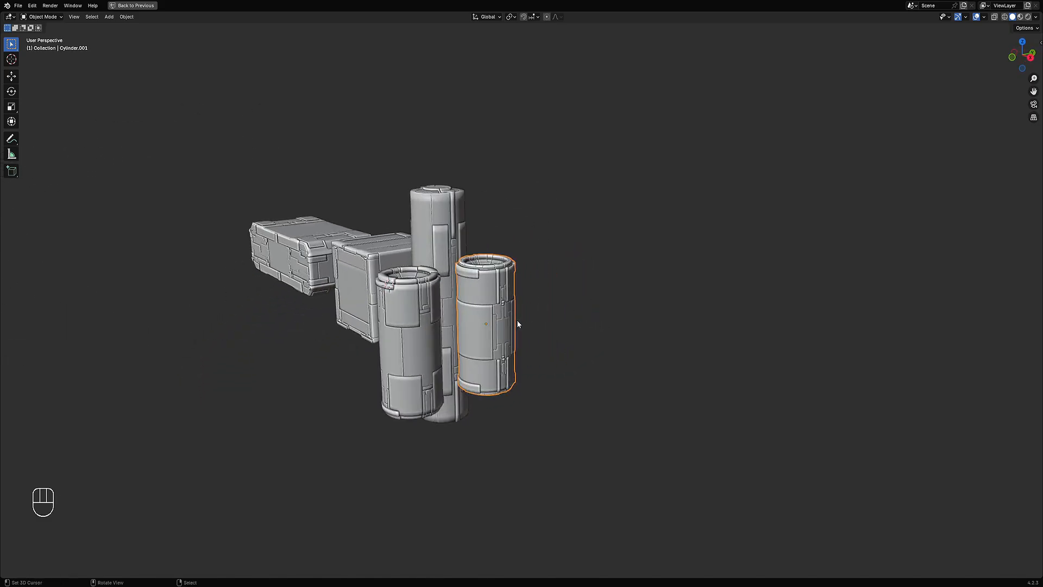
{"action": "left_click", "coordinate": [482, 323]}
{"action": "scroll", "coordinate": [481, 322], "scroll_direction": "up", "scroll_amount": 3}
{"action": "key", "text": "Tab"}
{"action": "key", "text": "Tab"}
{"action": "middle_click_drag", "start_coordinate": [421, 278], "coordinate": [634, 298]}
{"action": "key", "text": "shift+f"}
{"action": "middle_click_drag", "start_coordinate": [669, 382], "coordinate": [582, 315], "text": "shift"}
{"action": "middle_click_drag", "start_coordinate": [636, 190], "coordinate": [627, 211], "text": "shift"}
{"action": "key", "text": "shift+q"}
{"action": "mouse_move", "coordinate": [646, 200]}
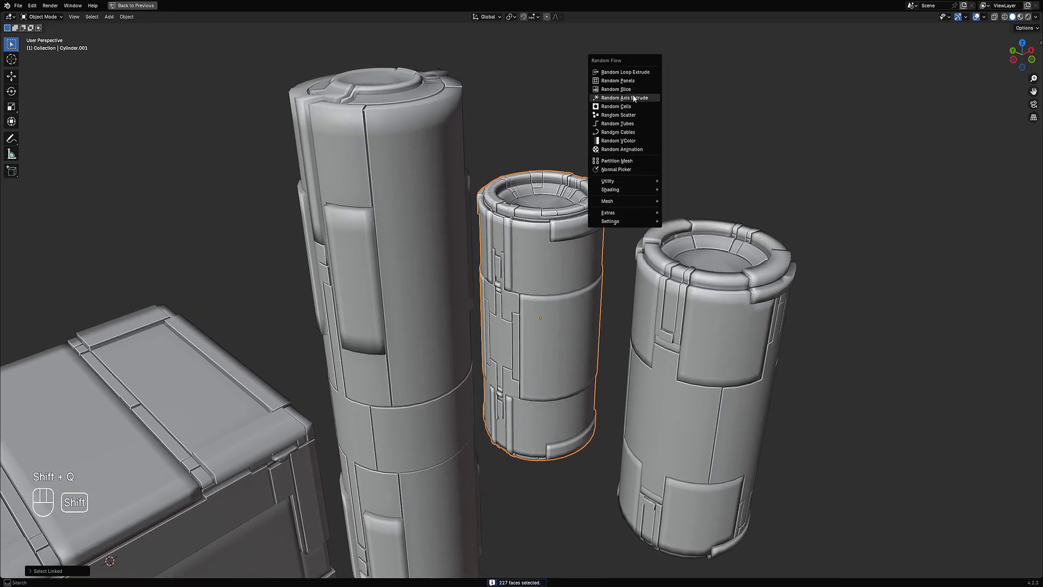
{"action": "left_click", "coordinate": [631, 80]}
{"action": "left_click_drag", "start_coordinate": [712, 179], "coordinate": [739, 179], "text": "ctrl"}
Step: Open the Random Panels settings and raise the Panel Seed
{"action": "scroll", "coordinate": [482, 237], "scroll_direction": "down", "scroll_amount": 3}
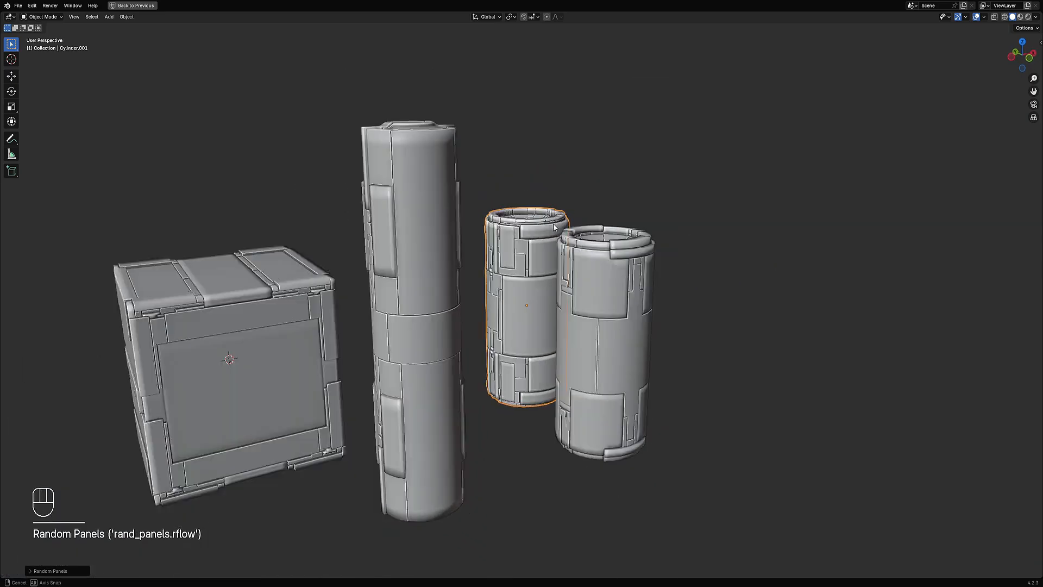
{"action": "middle_click_drag", "start_coordinate": [750, 244], "coordinate": [616, 238]}
{"action": "scroll", "coordinate": [616, 238], "scroll_direction": "up", "scroll_amount": 1}
{"action": "key", "text": "F9"}
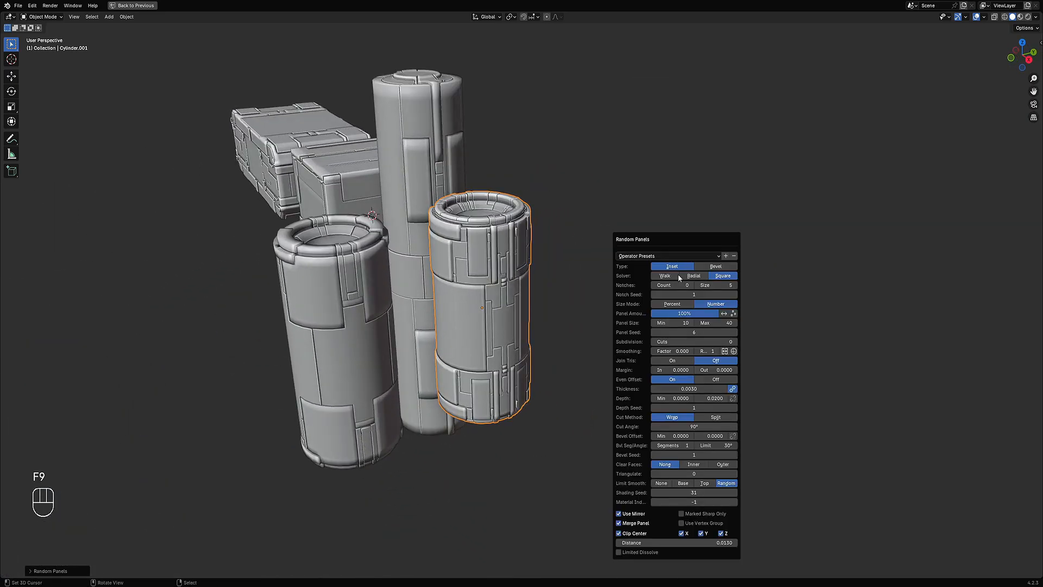
{"action": "left_click_drag", "start_coordinate": [696, 330], "coordinate": [723, 330], "text": "ctrl"}
Step: Reopen the Random Panels settings and step the Panel Seed up and down through several values
{"action": "middle_click_drag", "start_coordinate": [588, 326], "coordinate": [570, 284]}
{"action": "scroll", "coordinate": [577, 262], "scroll_direction": "up", "scroll_amount": 1}
{"action": "key", "text": "F9"}
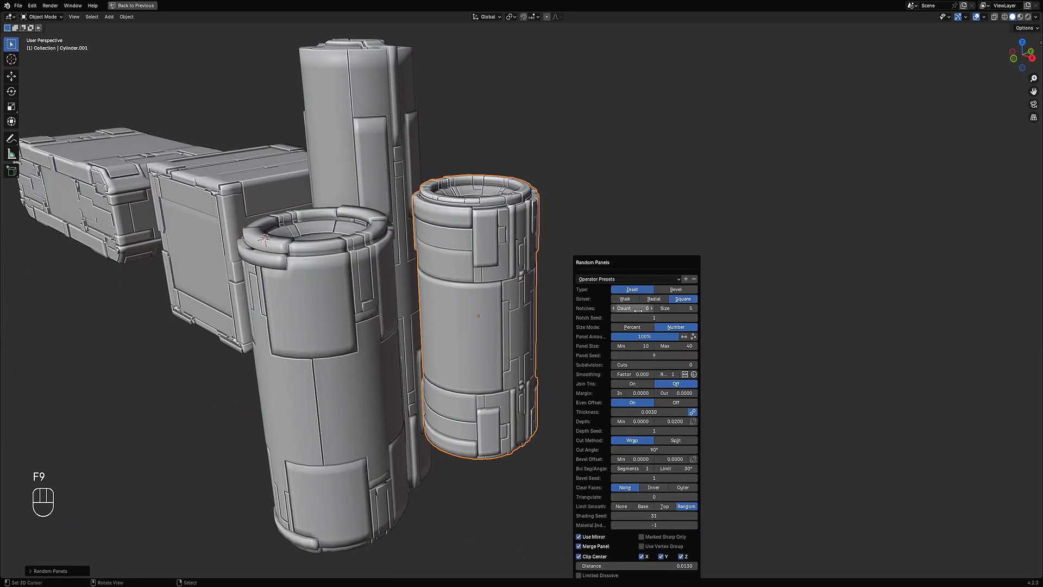
{"action": "scroll", "coordinate": [648, 357], "scroll_direction": "up", "scroll_amount": 4, "text": "ctrl"}
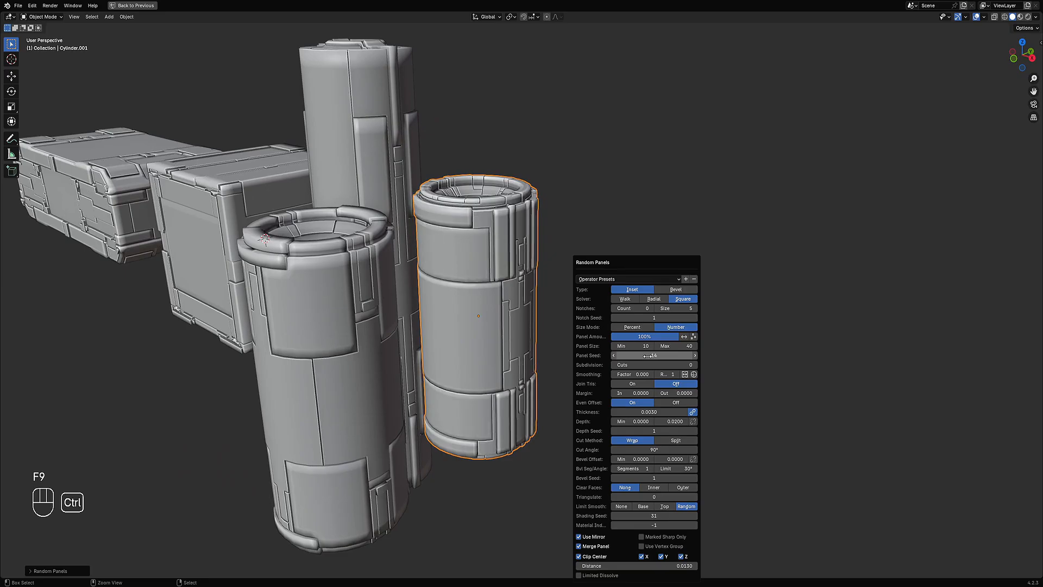
{"action": "scroll", "coordinate": [648, 356], "scroll_direction": "down", "scroll_amount": 1, "text": "ctrl"}
{"action": "scroll", "coordinate": [648, 356], "scroll_direction": "up", "scroll_amount": 6, "text": "ctrl"}
{"action": "scroll", "coordinate": [648, 356], "scroll_direction": "down", "scroll_amount": 2, "text": "ctrl"}
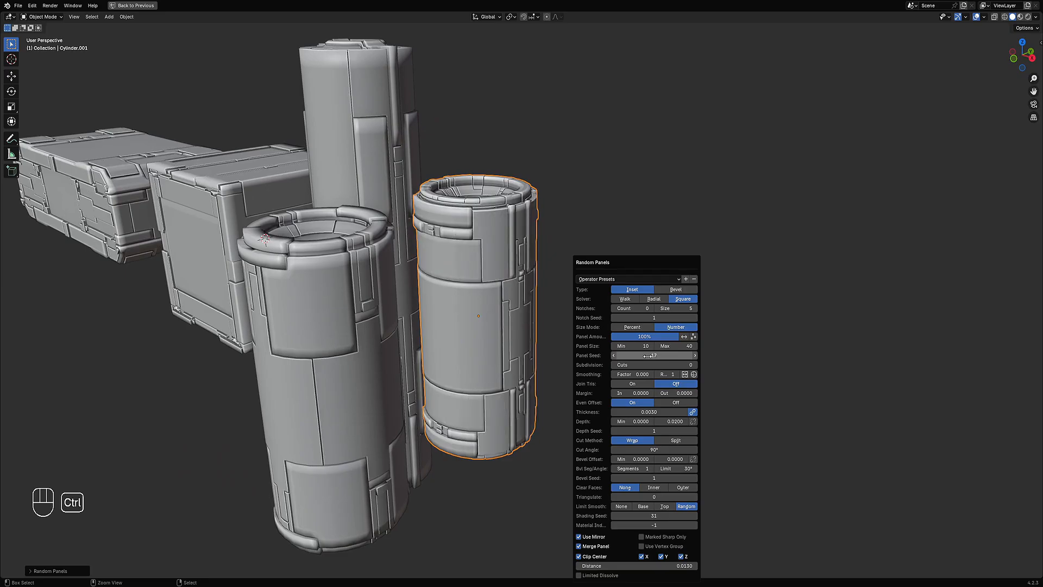
{"action": "scroll", "coordinate": [648, 356], "scroll_direction": "up", "scroll_amount": 9, "text": "ctrl"}
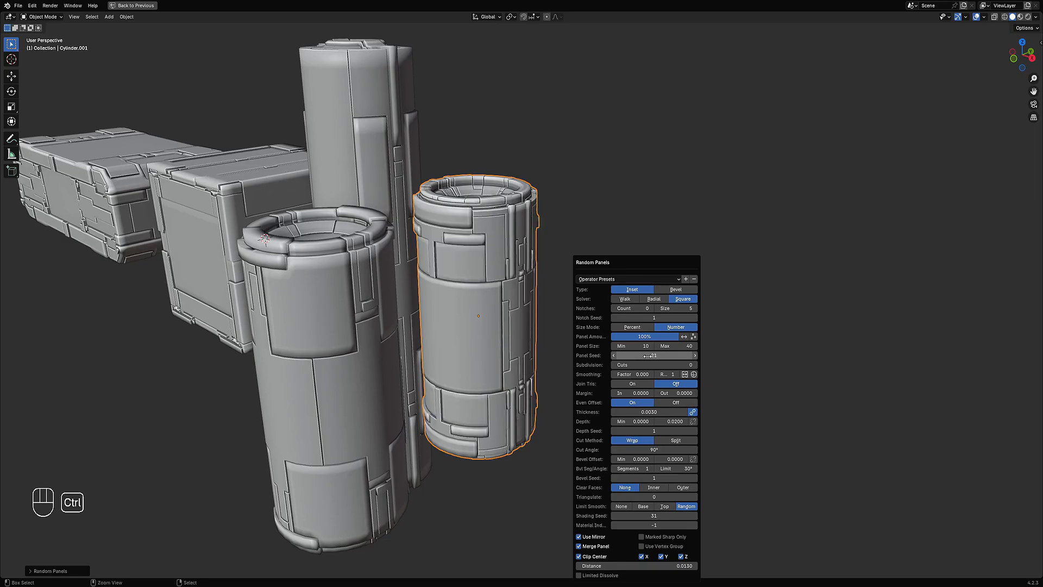
{"action": "scroll", "coordinate": [647, 356], "scroll_direction": "up", "scroll_amount": 3, "text": "ctrl"}
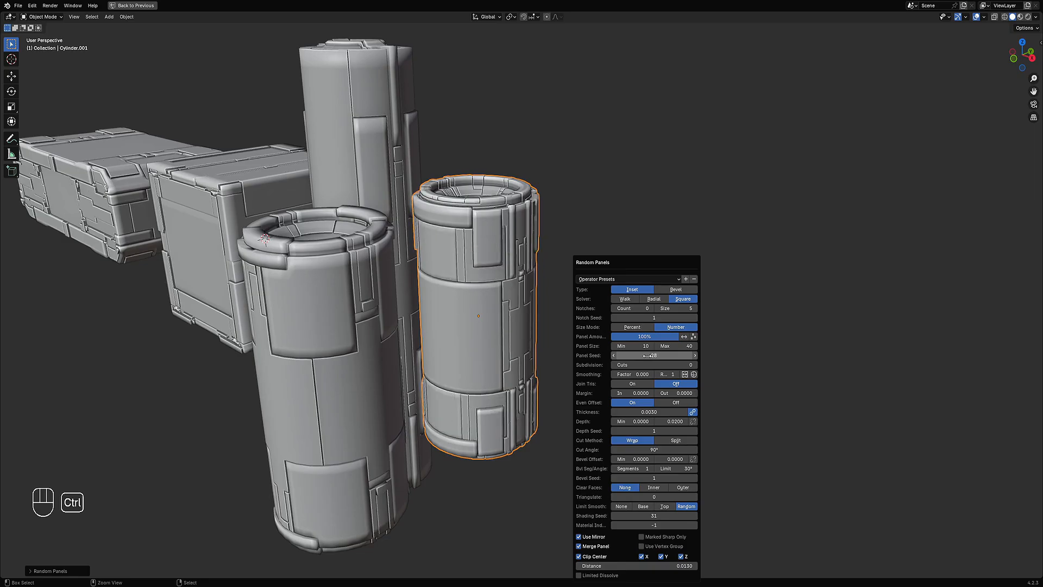
{"action": "scroll", "coordinate": [647, 355], "scroll_direction": "up", "scroll_amount": 7, "text": "ctrl"}
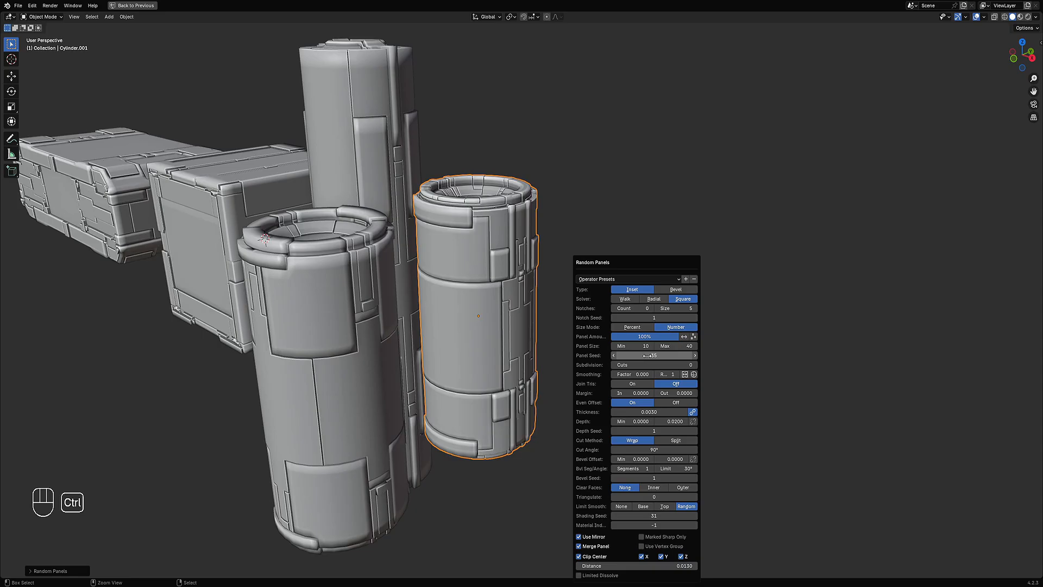
{"action": "scroll", "coordinate": [647, 356], "scroll_direction": "up", "scroll_amount": 4, "text": "ctrl"}
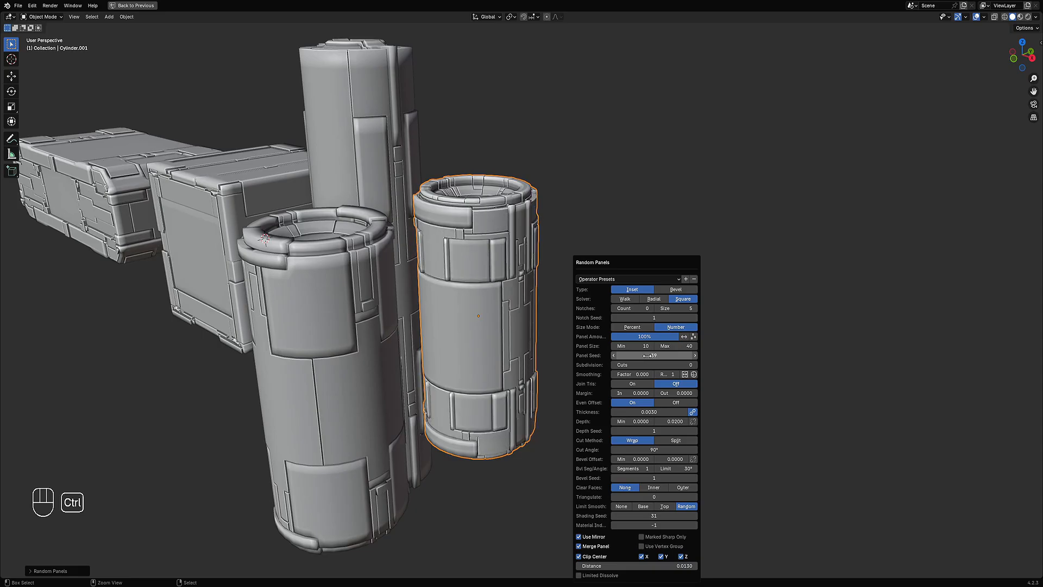
{"action": "scroll", "coordinate": [648, 356], "scroll_direction": "up", "scroll_amount": 1, "text": "ctrl"}
{"action": "scroll", "coordinate": [648, 356], "scroll_direction": "up", "scroll_amount": 3, "text": "ctrl"}
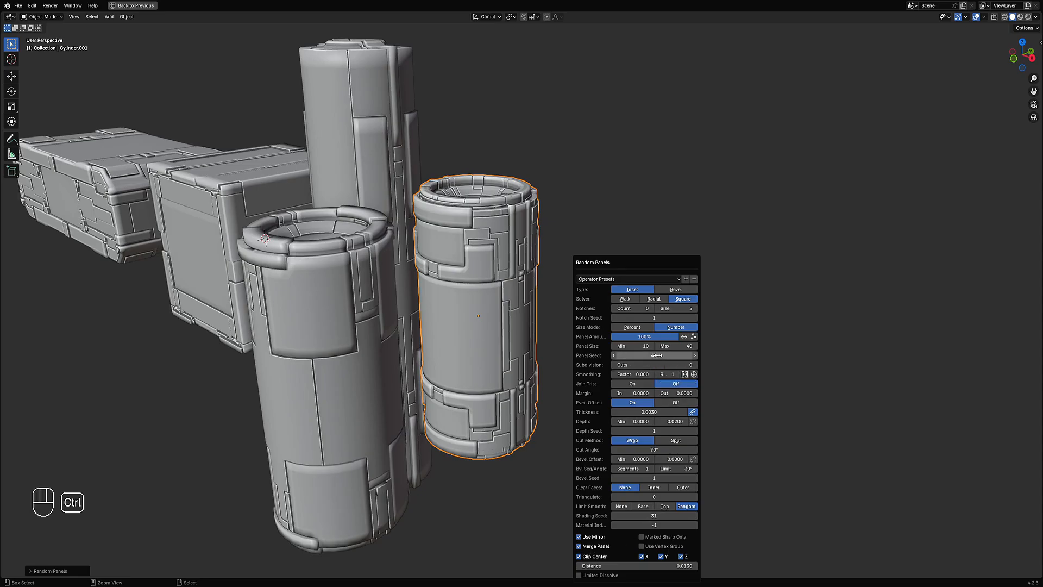
{"action": "scroll", "coordinate": [658, 356], "scroll_direction": "up", "scroll_amount": 3, "text": "ctrl"}
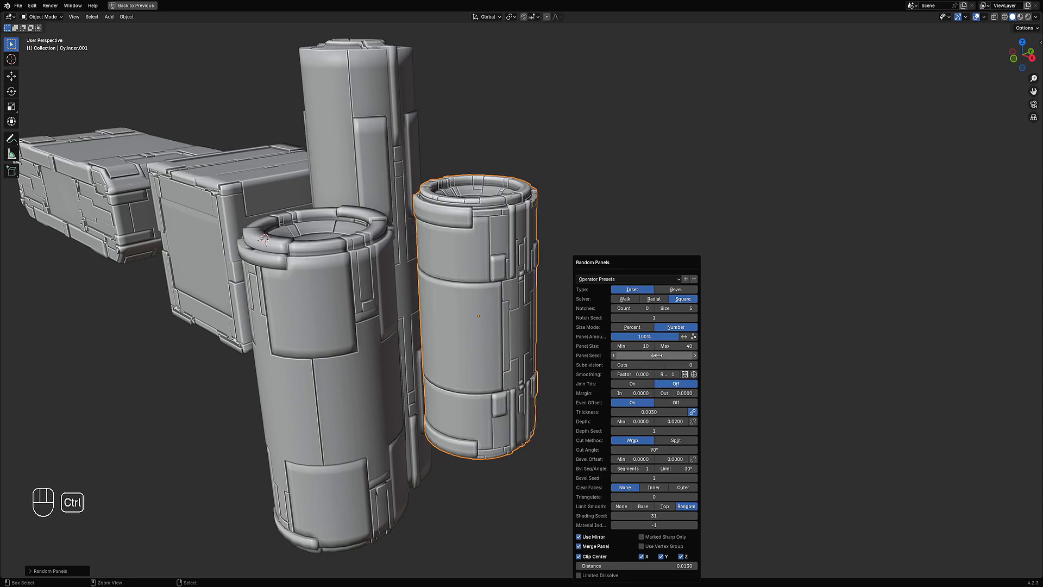
Step: Select the other short cylinder, clear its face selection and preselect its sharp-bounded faces
{"action": "middle_click_drag", "start_coordinate": [658, 355], "coordinate": [571, 320]}
{"action": "left_click", "coordinate": [570, 319]}
{"action": "key", "text": "shift+f"}
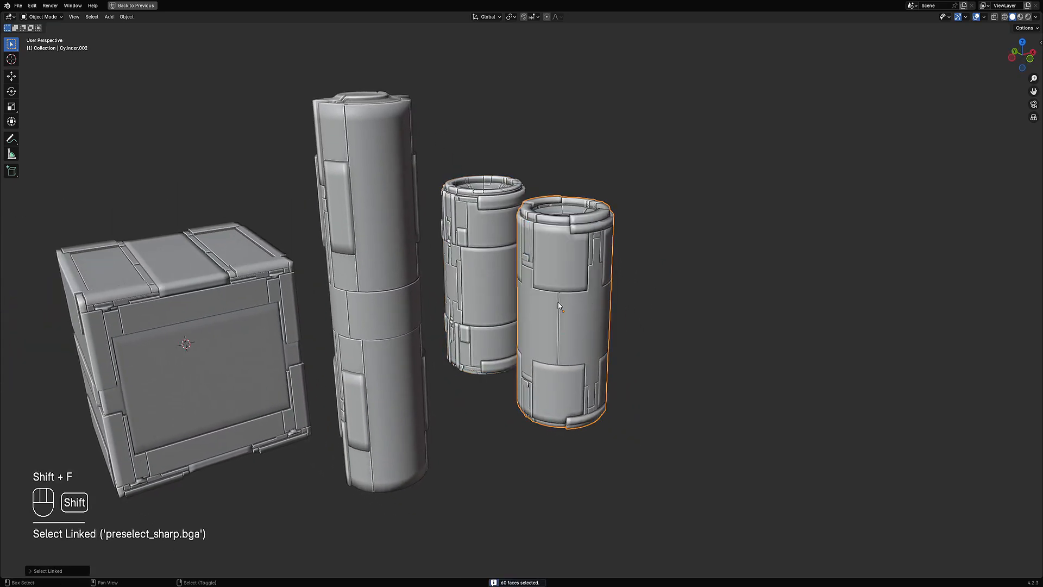
{"action": "key", "text": "shift+ctrl+a"}
{"action": "key", "text": "shift+f"}
{"action": "key", "text": "shift+f"}
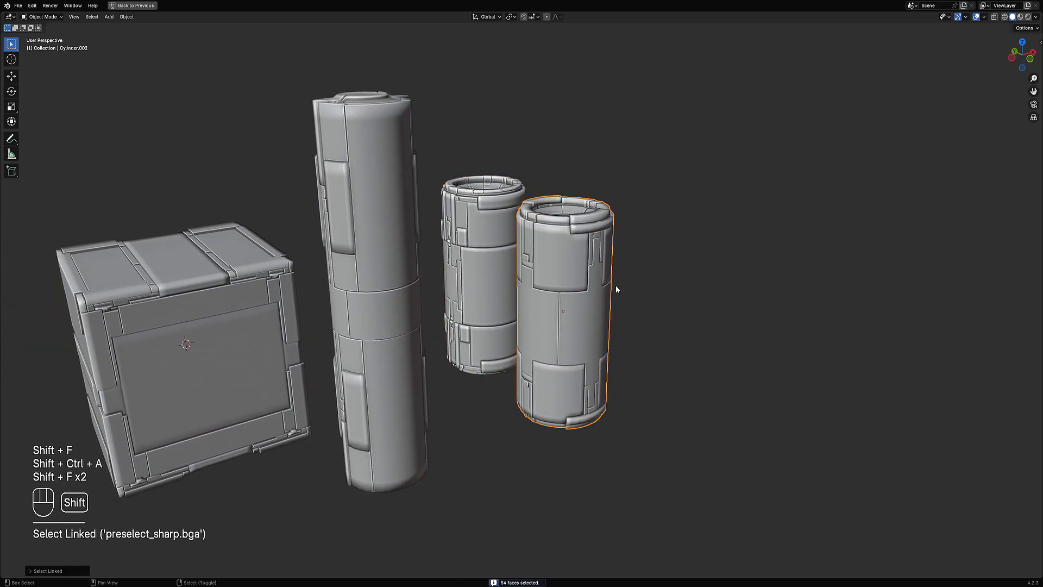
Step: Apply Random Panels to that cylinder and step through several Panel Seed values
{"action": "key", "text": "shift+q"}
{"action": "left_click", "coordinate": [628, 280]}
{"action": "scroll", "coordinate": [704, 364], "scroll_direction": "up", "scroll_amount": 1, "text": "ctrl"}
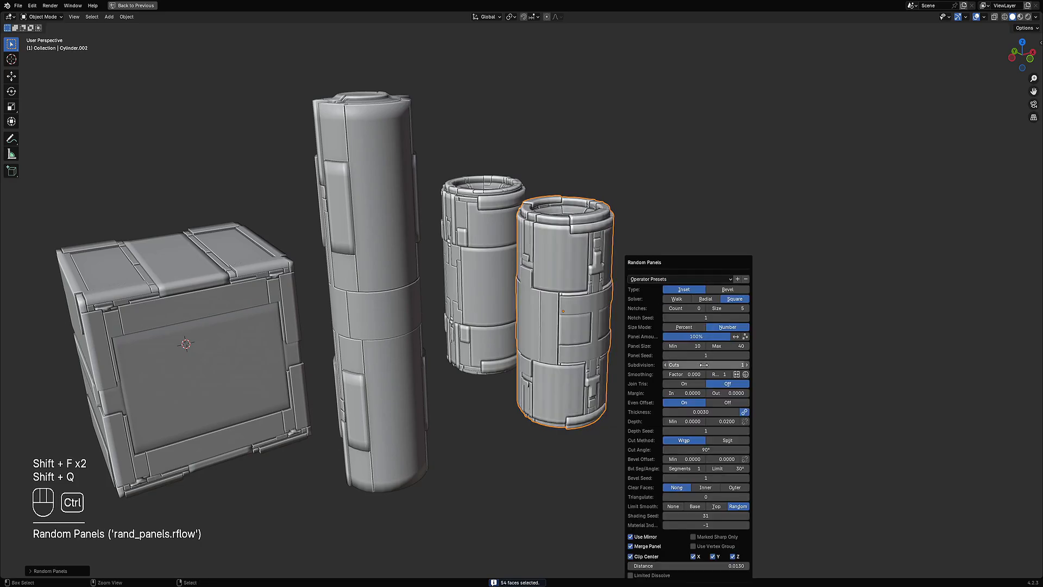
{"action": "scroll", "coordinate": [705, 365], "scroll_direction": "down", "scroll_amount": 1, "text": "ctrl"}
{"action": "scroll", "coordinate": [705, 356], "scroll_direction": "up", "scroll_amount": 5, "text": "ctrl"}
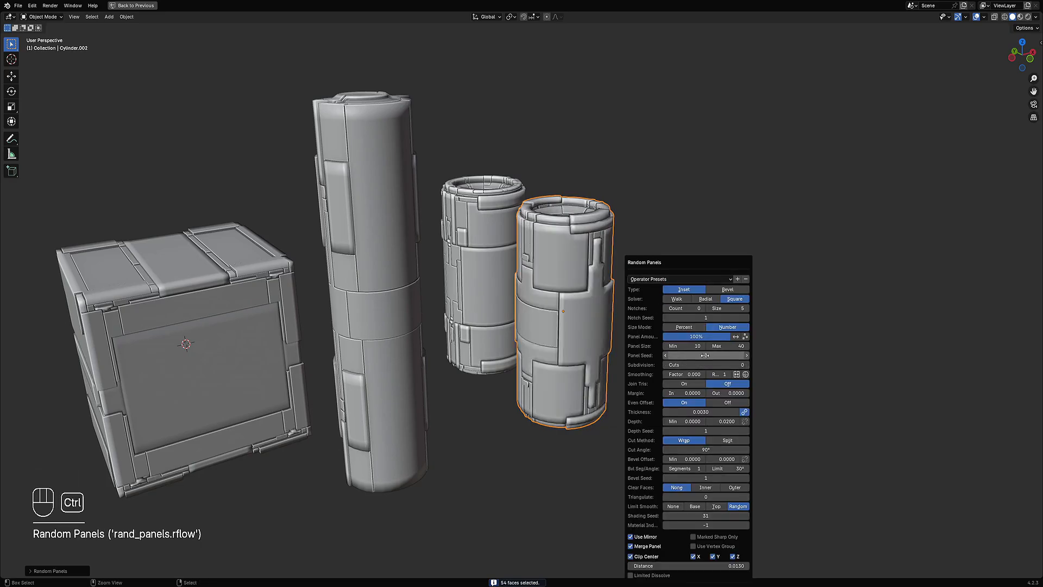
{"action": "scroll", "coordinate": [705, 355], "scroll_direction": "up", "scroll_amount": 3, "text": "ctrl"}
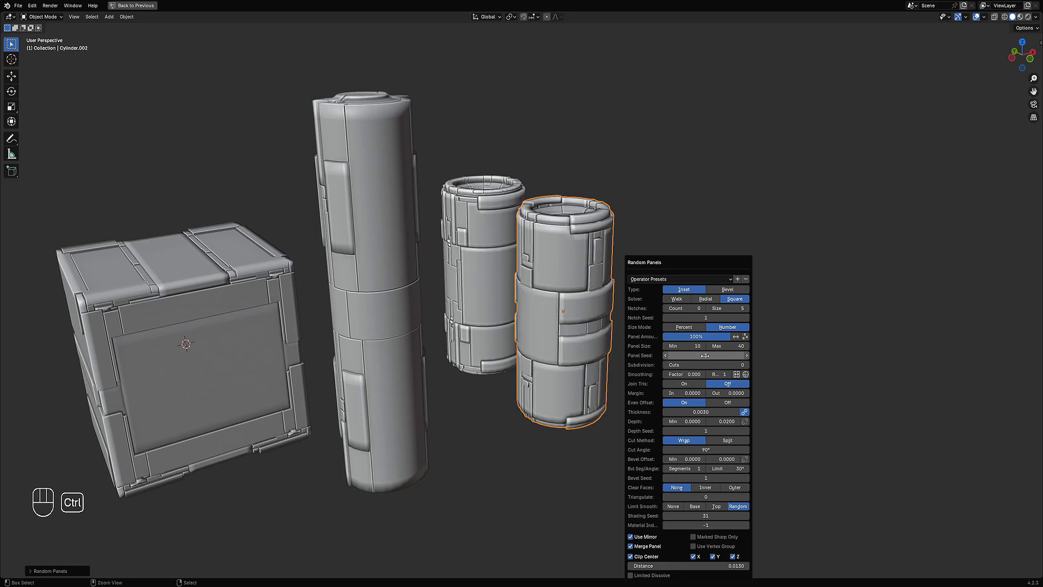
{"action": "mouse_move", "coordinate": [727, 346]}
{"action": "left_mouse_down", "text": "shift"}
{"action": "mouse_move", "coordinate": [676, 346]}
{"action": "mouse_move", "coordinate": [732, 346]}
{"action": "left_mouse_up", "text": "shift"}
{"action": "scroll", "coordinate": [522, 346], "scroll_direction": "down", "scroll_amount": 4}
Step: Select the tall cylinder and clear its face preselection
{"action": "middle_click_drag", "start_coordinate": [492, 345], "coordinate": [540, 301]}
{"action": "key", "text": "alt+a"}
{"action": "left_click", "coordinate": [566, 283]}
{"action": "key", "text": "ctrl+shift+a"}
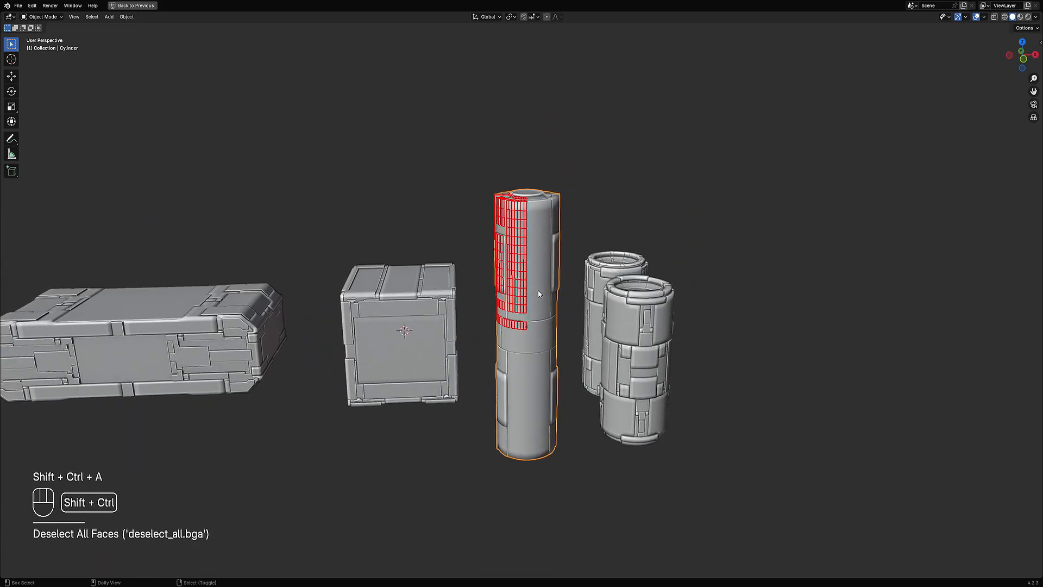
{"action": "key", "text": "shift+f"}
{"action": "mouse_move", "coordinate": [527, 266]}
{"action": "middle_mouse_down", "text": "shift"}
{"action": "mouse_move", "coordinate": [533, 297]}
{"action": "mouse_move", "coordinate": [527, 270]}
{"action": "middle_mouse_up", "text": "shift"}
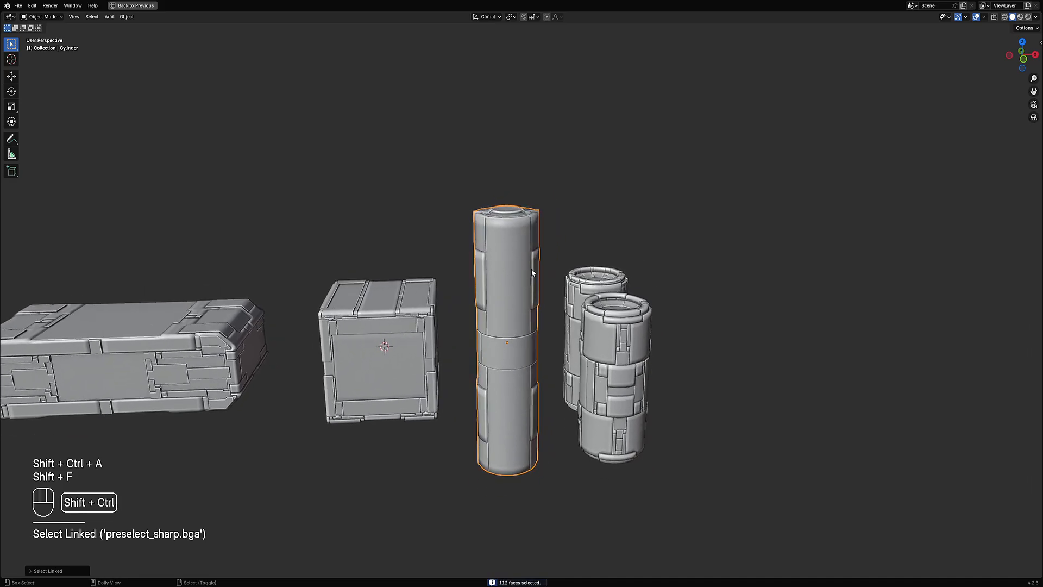
{"action": "key", "text": "ctrl+shift+a"}
Step: Deselect the tall cylinder's geometry in Edit Mode, pick a face, run Random Panels and return to Object Mode
{"action": "key", "text": "Tab"}
{"action": "scroll", "coordinate": [499, 249], "scroll_direction": "up", "scroll_amount": 3}
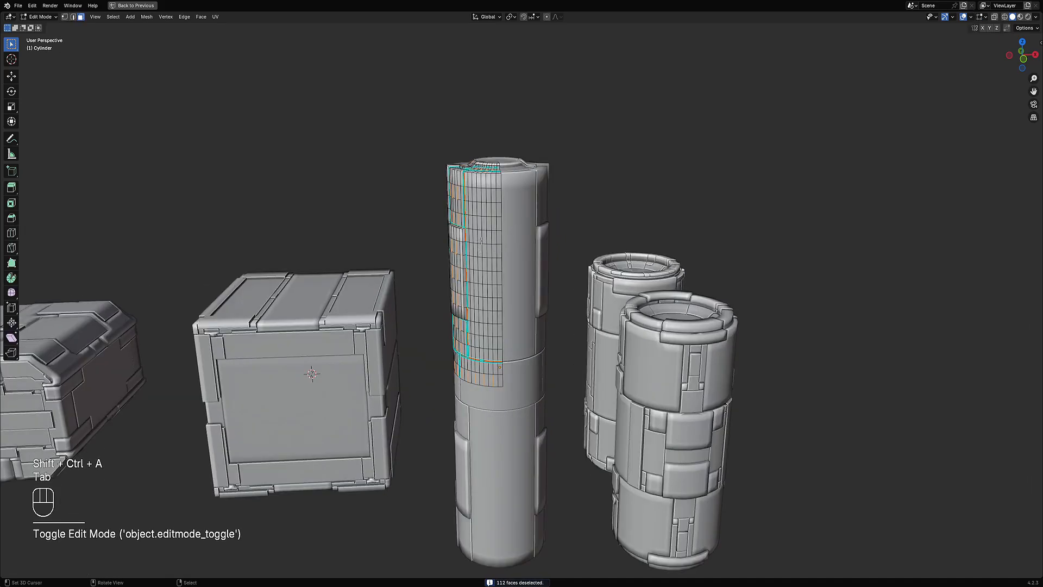
{"action": "key", "text": "alt+a"}
{"action": "middle_click_drag", "start_coordinate": [481, 241], "coordinate": [513, 234]}
{"action": "left_click", "coordinate": [520, 225]}
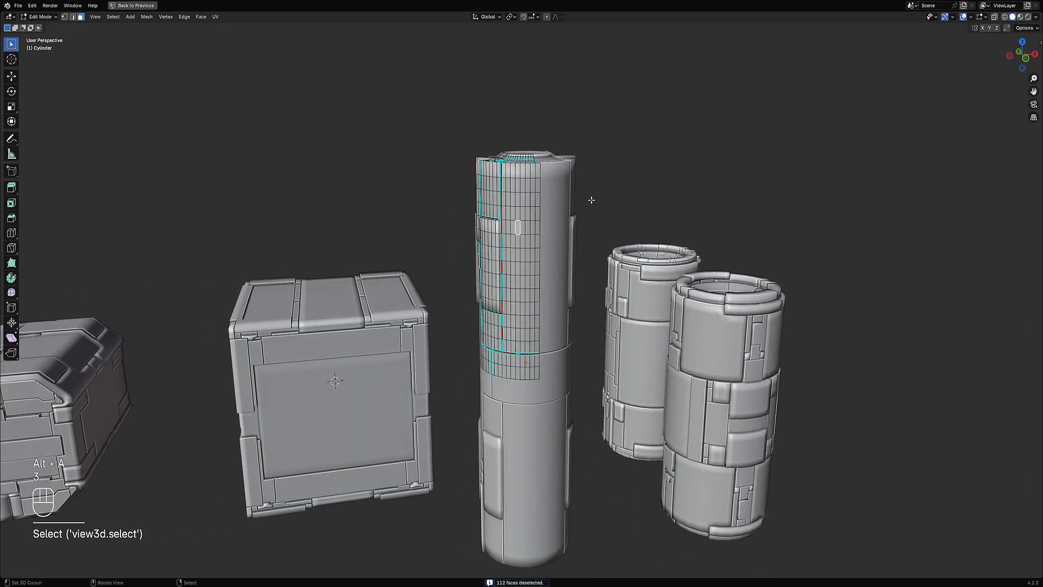
{"action": "key", "text": "shift+q"}
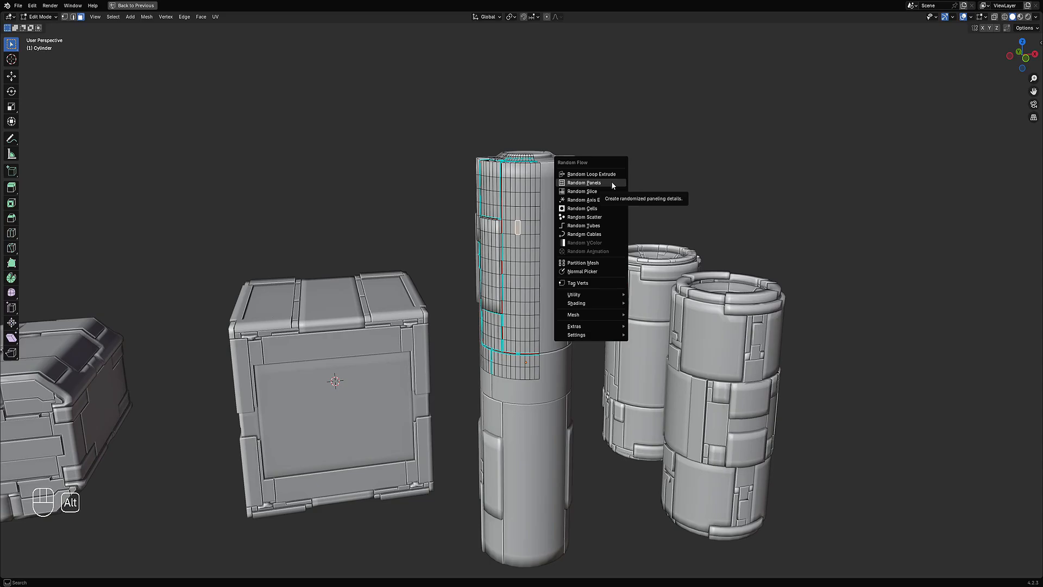
{"action": "left_click", "coordinate": [612, 184]}
{"action": "key", "text": "Tab"}
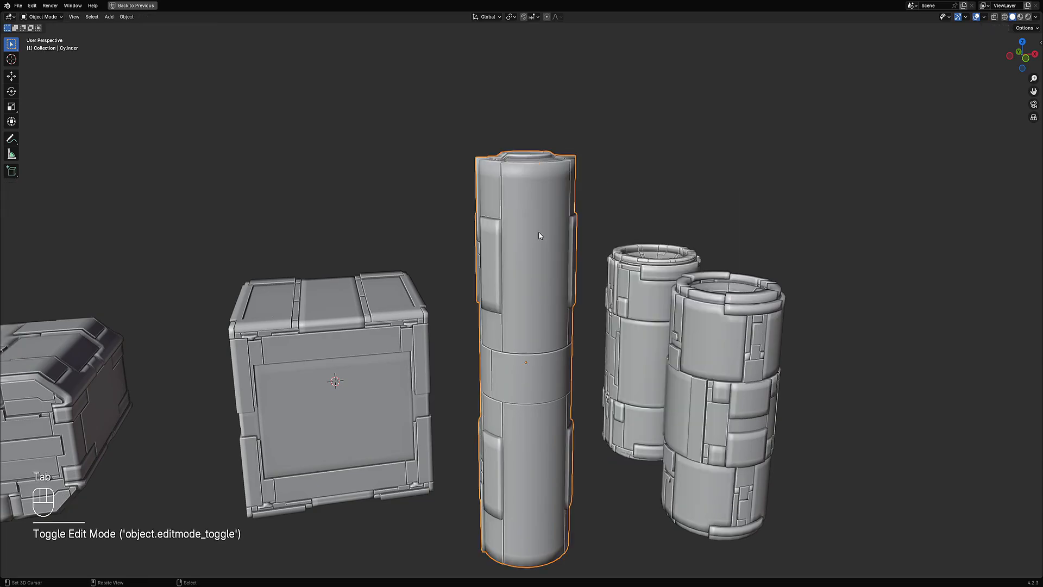
Step: Apply Random Panels to the tall cylinder in Object Mode and move its settings panel aside
{"action": "middle_click_drag", "start_coordinate": [494, 230], "coordinate": [480, 249], "text": "shift"}
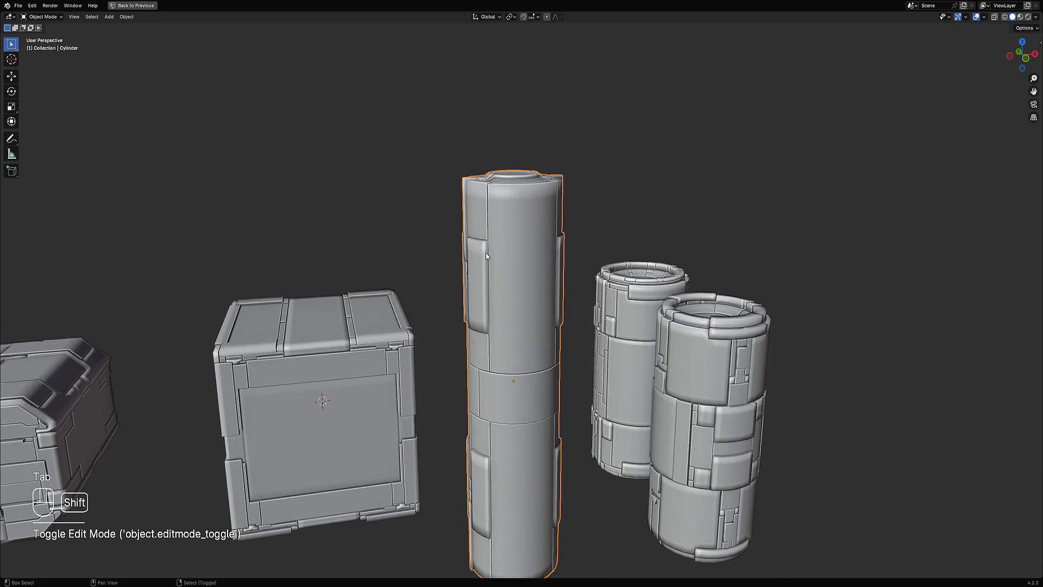
{"action": "key", "text": "shift+q"}
{"action": "left_click", "coordinate": [601, 201]}
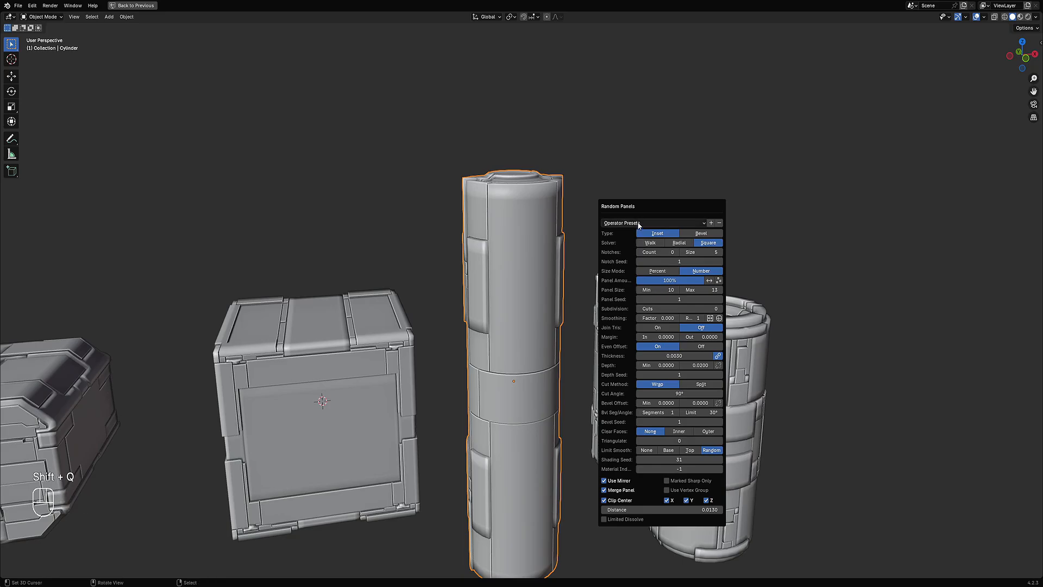
{"action": "left_click_drag", "start_coordinate": [642, 206], "coordinate": [681, 157]}
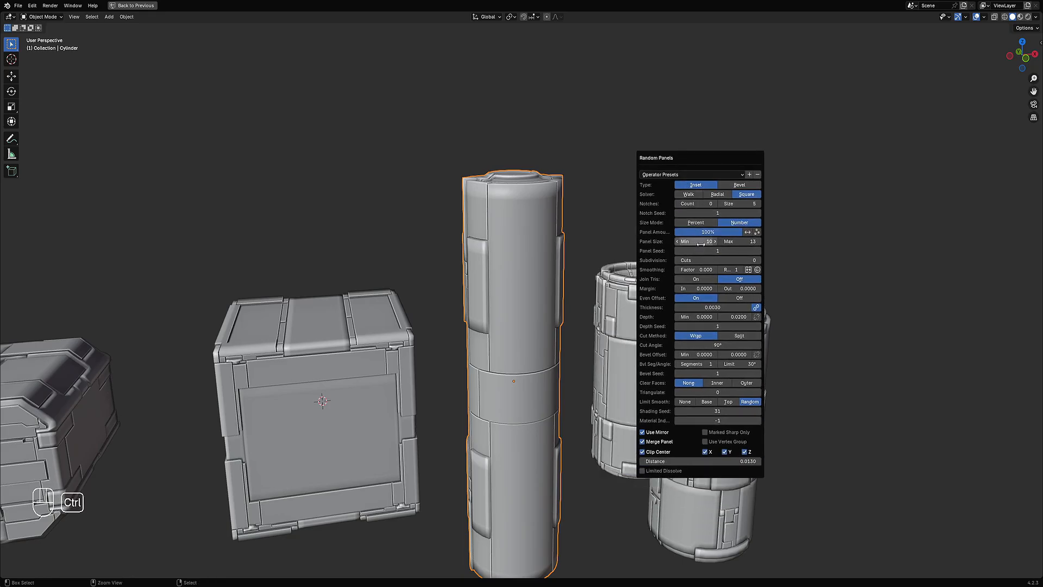
Step: Tune the tall cylinder's Random Panels: try Subdivision cuts, set Panel Size Max to 19 and change the Panel Seed
{"action": "scroll", "coordinate": [709, 259], "scroll_direction": "up", "scroll_amount": 1, "text": "ctrl"}
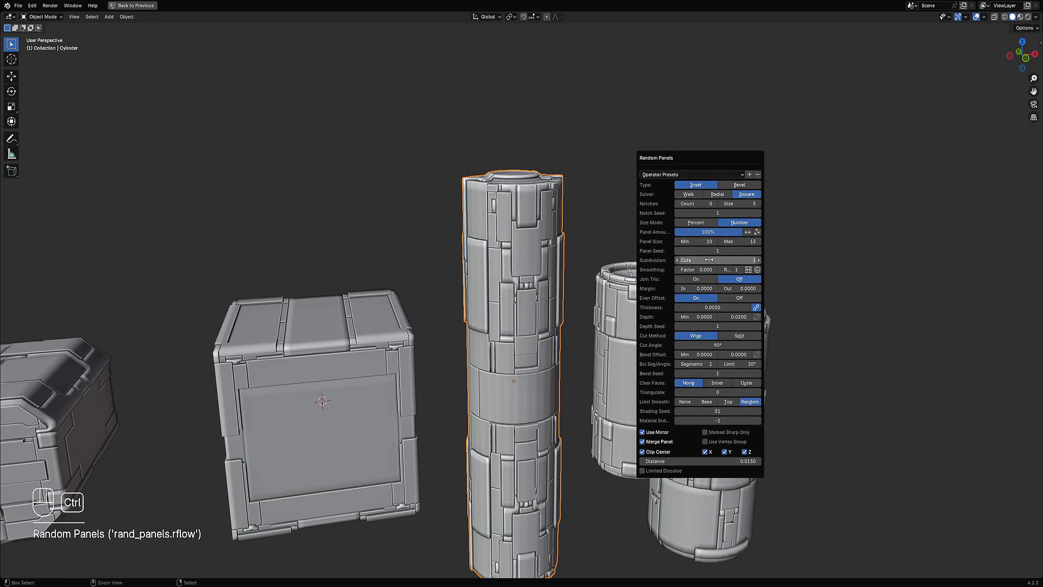
{"action": "scroll", "coordinate": [744, 242], "scroll_direction": "up", "scroll_amount": 4, "text": "ctrl"}
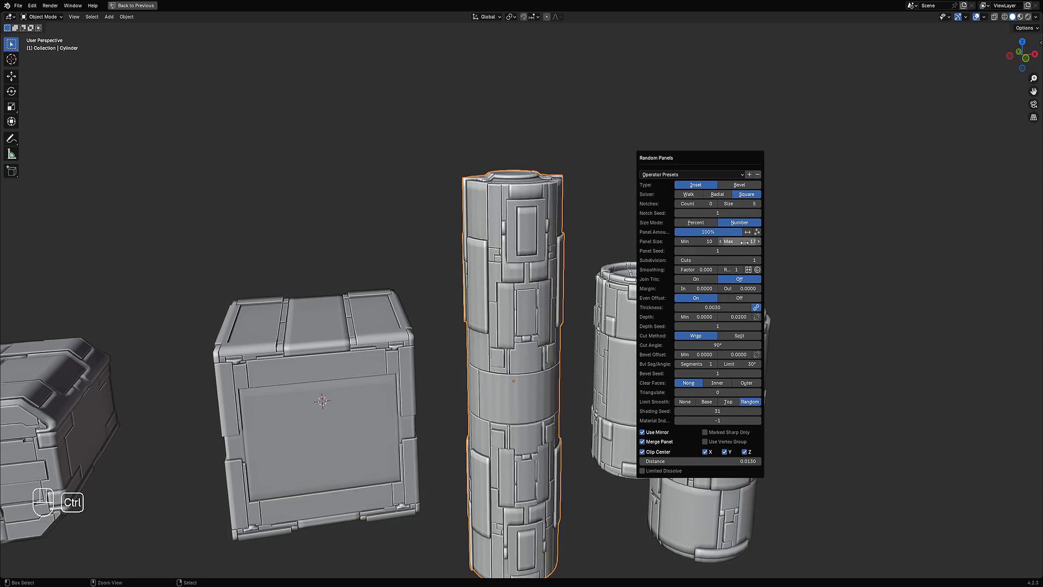
{"action": "scroll", "coordinate": [735, 261], "scroll_direction": "down", "scroll_amount": 1, "text": "ctrl"}
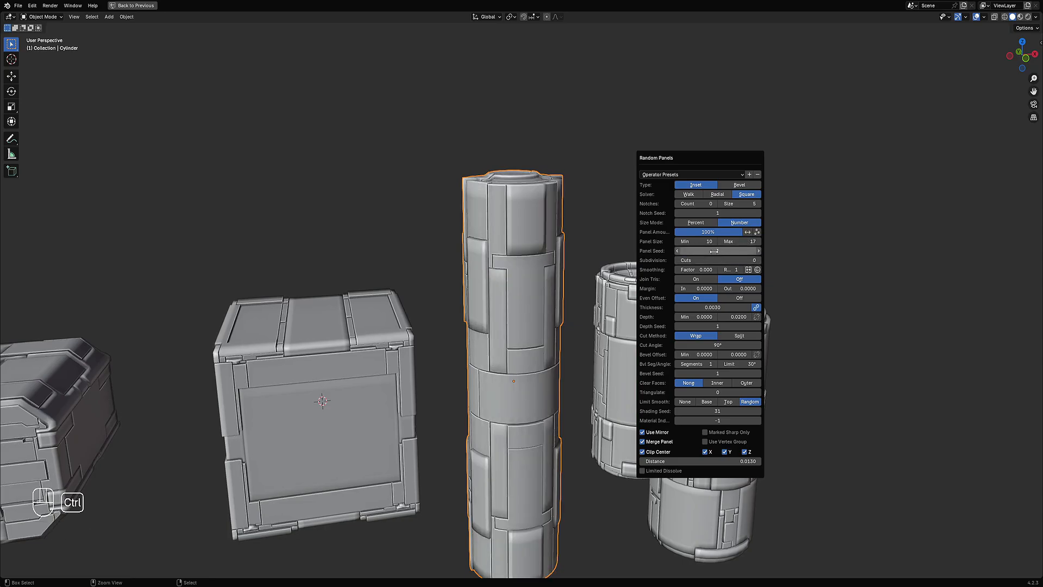
{"action": "scroll", "coordinate": [714, 251], "scroll_direction": "up", "scroll_amount": 3, "text": "ctrl"}
{"action": "mouse_move", "coordinate": [740, 242]}
{"action": "left_mouse_down", "text": "shift"}
{"action": "mouse_move", "coordinate": [723, 241]}
{"action": "mouse_move", "coordinate": [743, 241]}
{"action": "left_mouse_up", "text": "shift"}
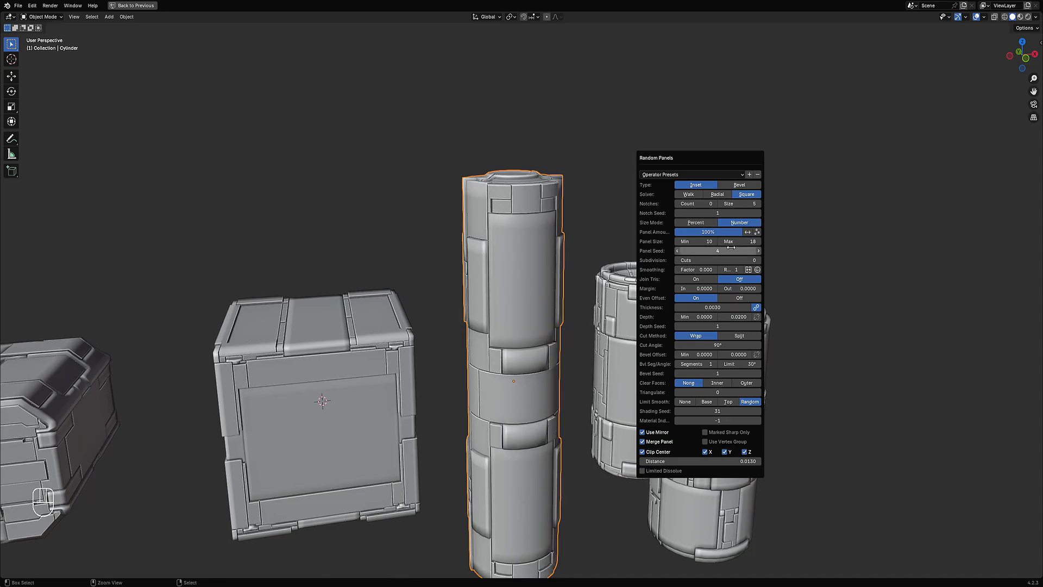
Step: Change the tall cylinder's Panel Seed again and set Panel Size Max to 47
{"action": "scroll", "coordinate": [722, 260], "scroll_direction": "up", "scroll_amount": 1, "text": "ctrl"}
{"action": "scroll", "coordinate": [717, 250], "scroll_direction": "up", "scroll_amount": 3, "text": "ctrl"}
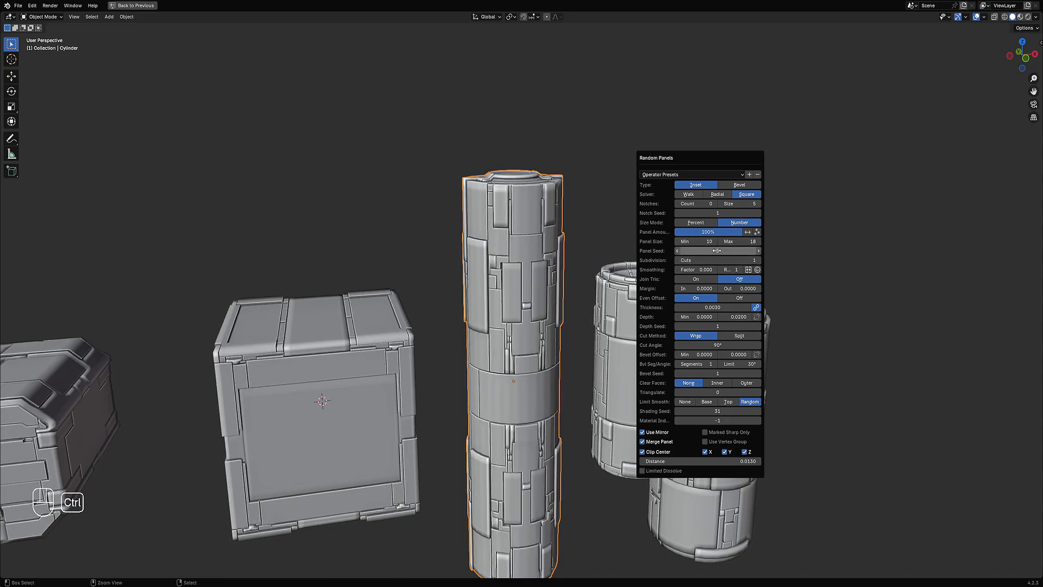
{"action": "scroll", "coordinate": [717, 250], "scroll_direction": "up", "scroll_amount": 5, "text": "ctrl"}
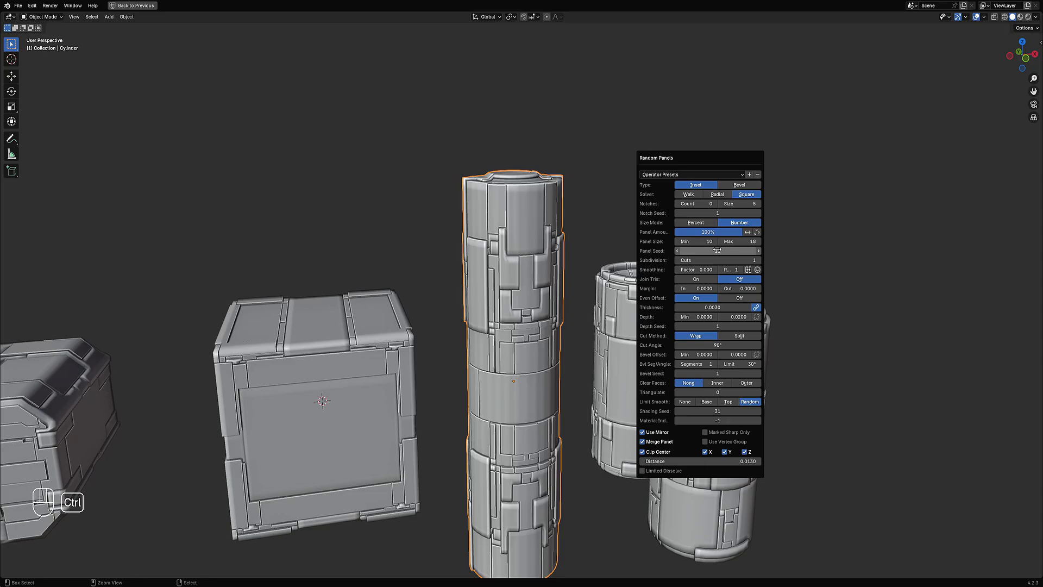
{"action": "mouse_move", "coordinate": [740, 241]}
{"action": "left_mouse_down", "text": "shift"}
{"action": "mouse_move", "coordinate": [777, 241]}
{"action": "mouse_move", "coordinate": [727, 242]}
{"action": "left_mouse_up", "text": "shift"}
{"action": "left_click_drag", "start_coordinate": [718, 251], "coordinate": [719, 250], "text": "ctrl"}
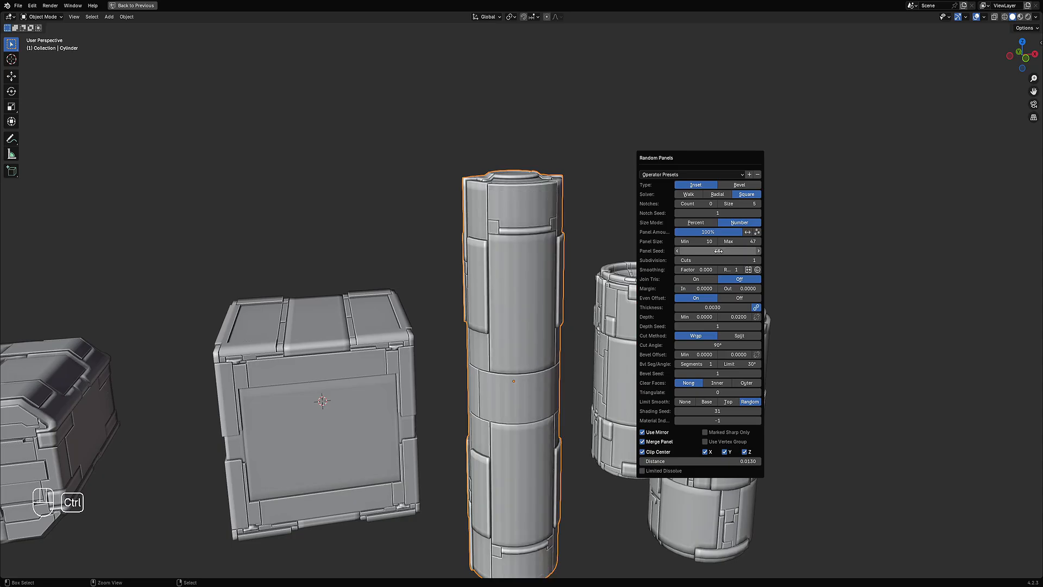
Step: Apply Smooth Sharp shading to the tall cylinder from the Random Flow menu and open its settings
{"action": "middle_click_drag", "start_coordinate": [434, 295], "coordinate": [545, 284]}
{"action": "left_click", "coordinate": [543, 283]}
{"action": "scroll", "coordinate": [559, 251], "scroll_direction": "up", "scroll_amount": 4}
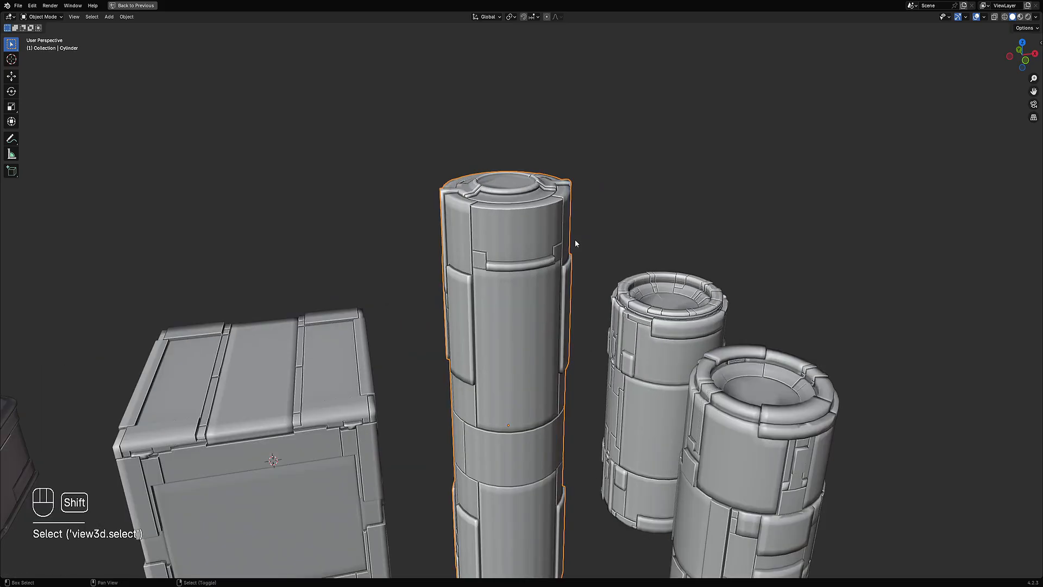
{"action": "key", "text": "shift+q"}
{"action": "mouse_move", "coordinate": [562, 358]}
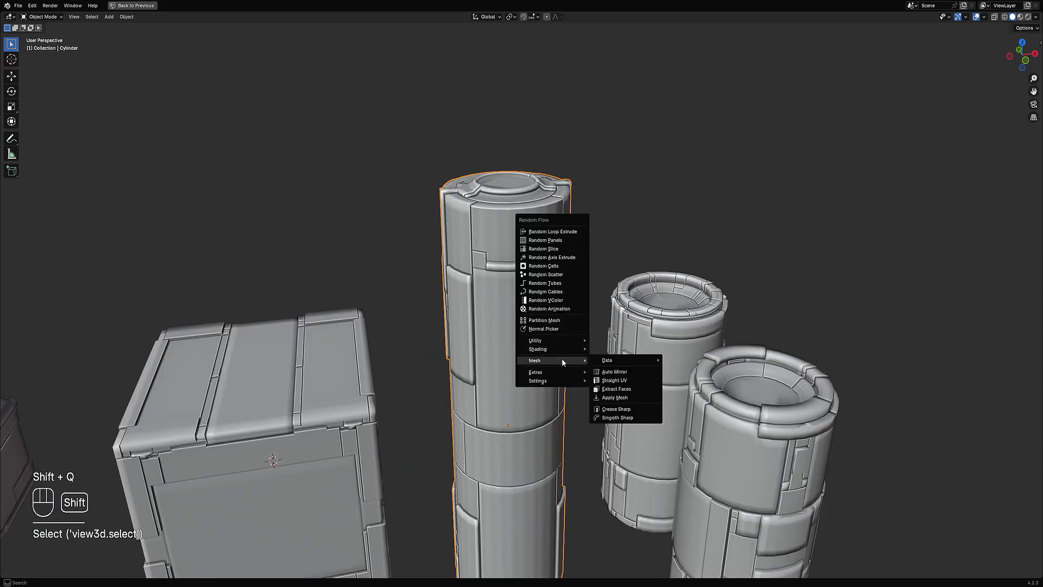
{"action": "left_click", "coordinate": [623, 418]}
{"action": "middle_click_drag", "start_coordinate": [562, 360], "coordinate": [586, 301]}
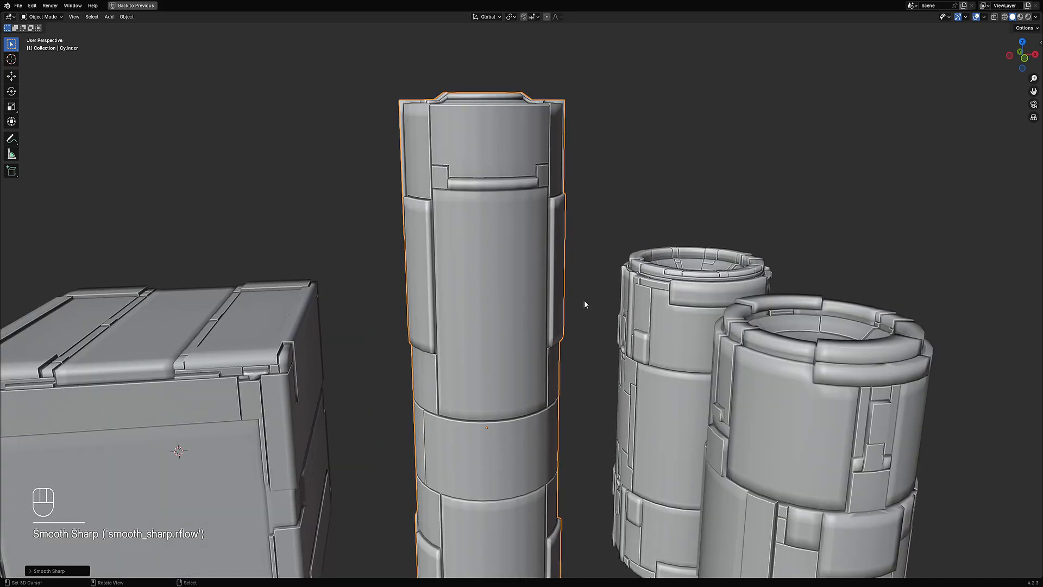
{"action": "key", "text": "F9"}
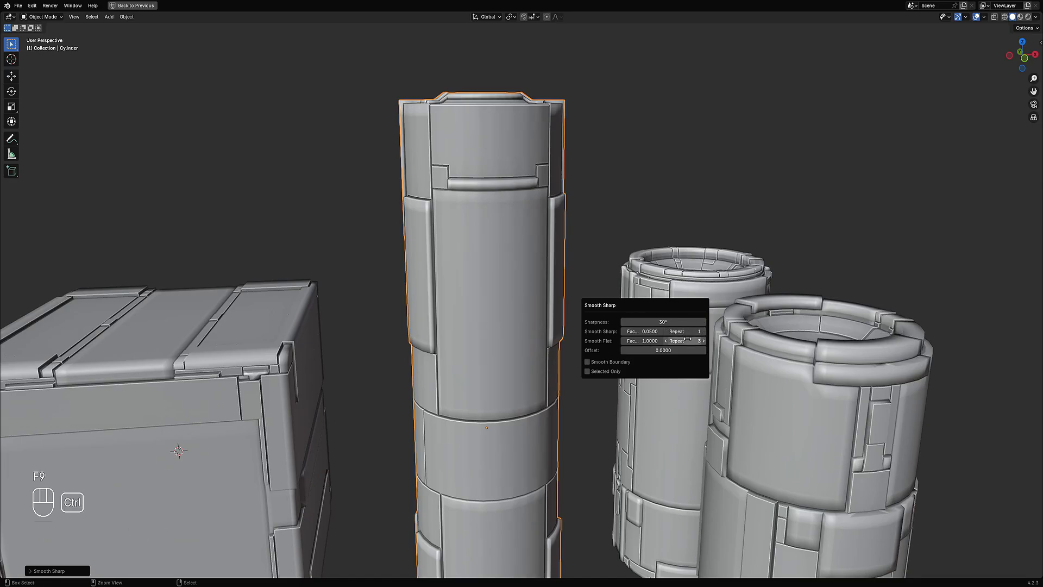
Step: Deselect everything and, in top view, rotate the long box diagonally
{"action": "scroll", "coordinate": [371, 300], "scroll_direction": "down", "scroll_amount": 5}
{"action": "middle_click_drag", "start_coordinate": [371, 300], "coordinate": [665, 320]}
{"action": "scroll", "coordinate": [546, 306], "scroll_direction": "down", "scroll_amount": 3}
{"action": "key", "text": "alt+a"}
{"action": "scroll", "coordinate": [549, 323], "scroll_direction": "up", "scroll_amount": 2}
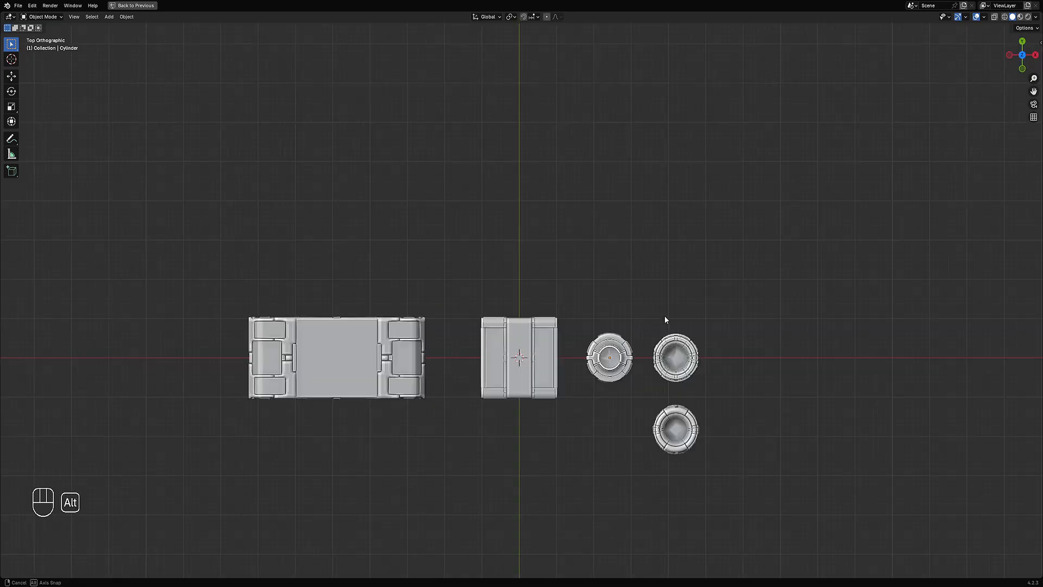
{"action": "right_click", "coordinate": [407, 365]}
{"action": "middle_click_drag", "start_coordinate": [425, 364], "coordinate": [472, 367], "text": "shift"}
{"action": "scroll", "coordinate": [474, 366], "scroll_direction": "up", "scroll_amount": 2}
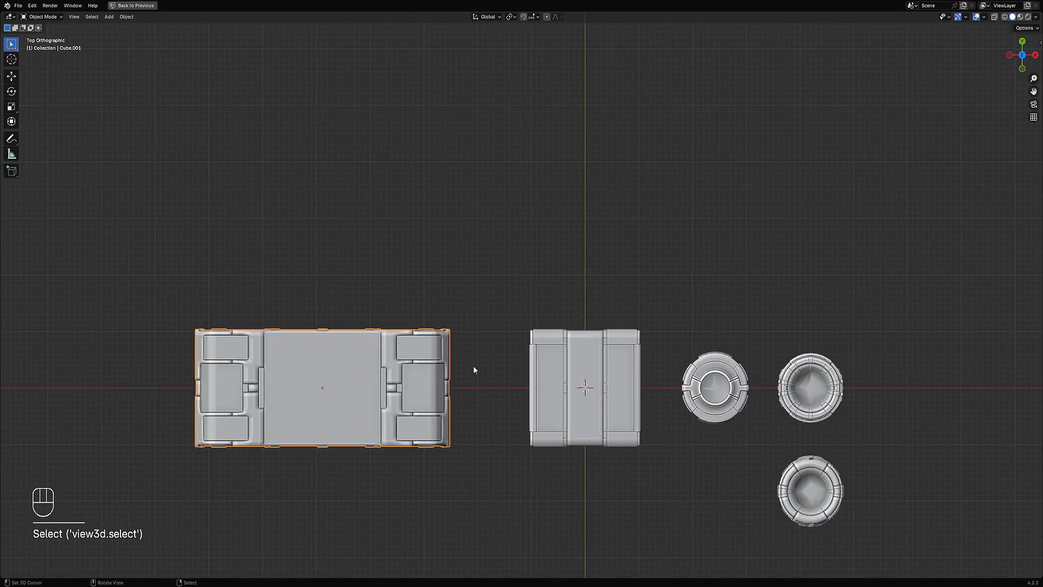
{"action": "key", "text": "r"}
{"action": "left_click", "coordinate": [511, 231]}
Step: Move and rotate the small box so it sits against the long box, readjusting the long box's rotation
{"action": "middle_click_drag", "start_coordinate": [598, 383], "coordinate": [625, 242], "text": "shift"}
{"action": "right_click", "coordinate": [626, 241]}
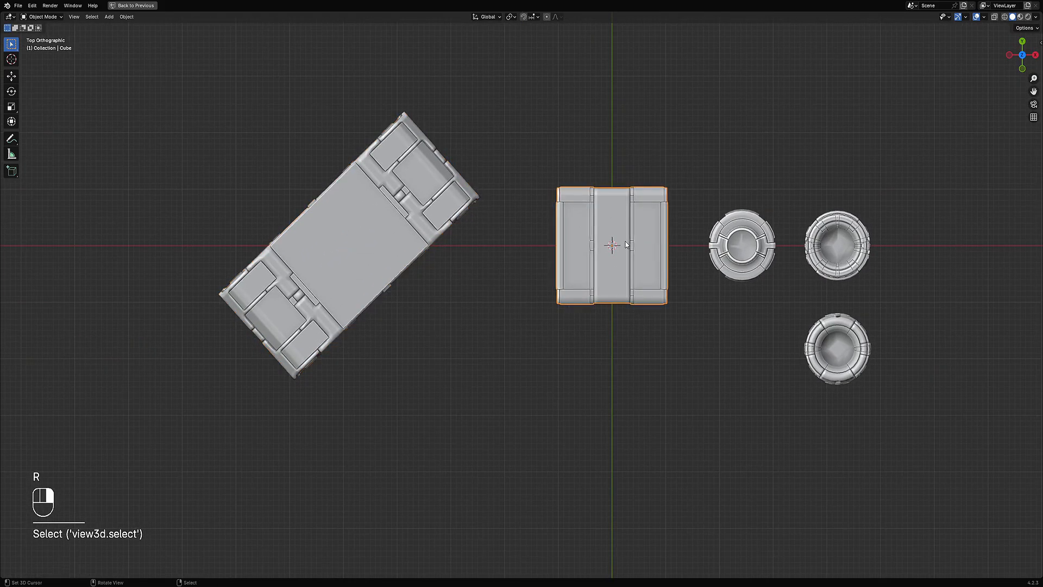
{"action": "key", "text": "g"}
{"action": "key", "text": "r"}
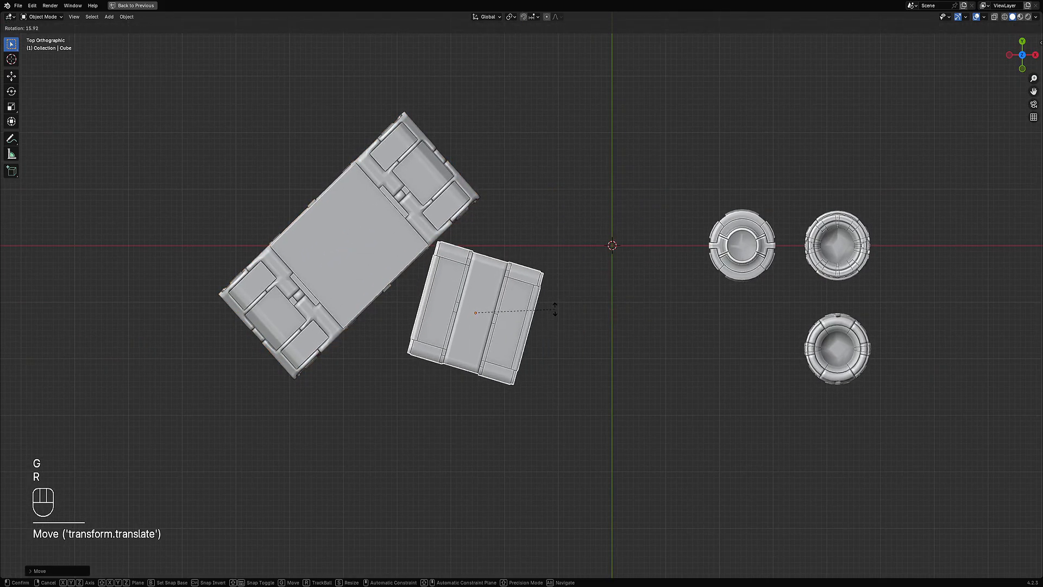
{"action": "left_click", "coordinate": [551, 303]}
{"action": "middle_click_drag", "start_coordinate": [552, 302], "coordinate": [608, 329]}
{"action": "left_click", "coordinate": [511, 257]}
{"action": "key", "text": "r"}
{"action": "left_click", "coordinate": [530, 296]}
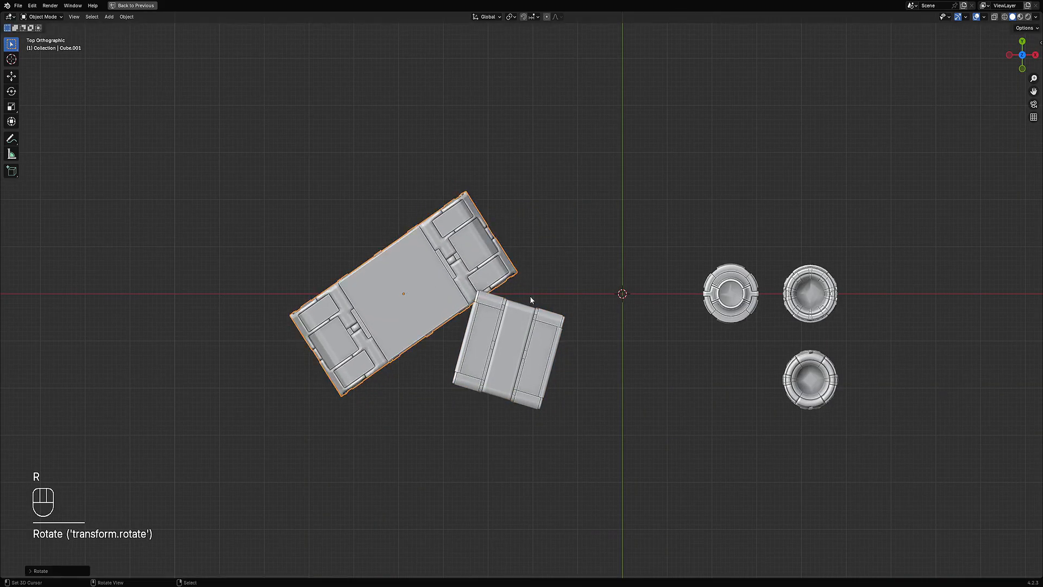
{"action": "left_click", "coordinate": [541, 330]}
{"action": "key", "text": "r"}
{"action": "left_click", "coordinate": [535, 348]}
{"action": "key", "text": "g"}
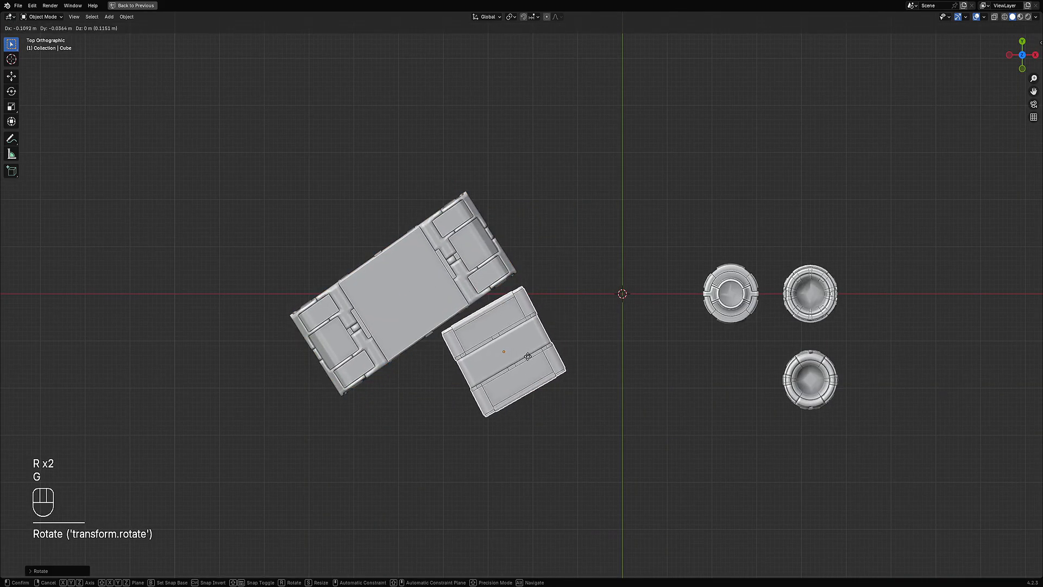
{"action": "left_click", "coordinate": [530, 350]}
Step: Move the three cylinders beside the boxes, clustering them above the long box
{"action": "left_click", "coordinate": [717, 306]}
{"action": "key", "text": "g"}
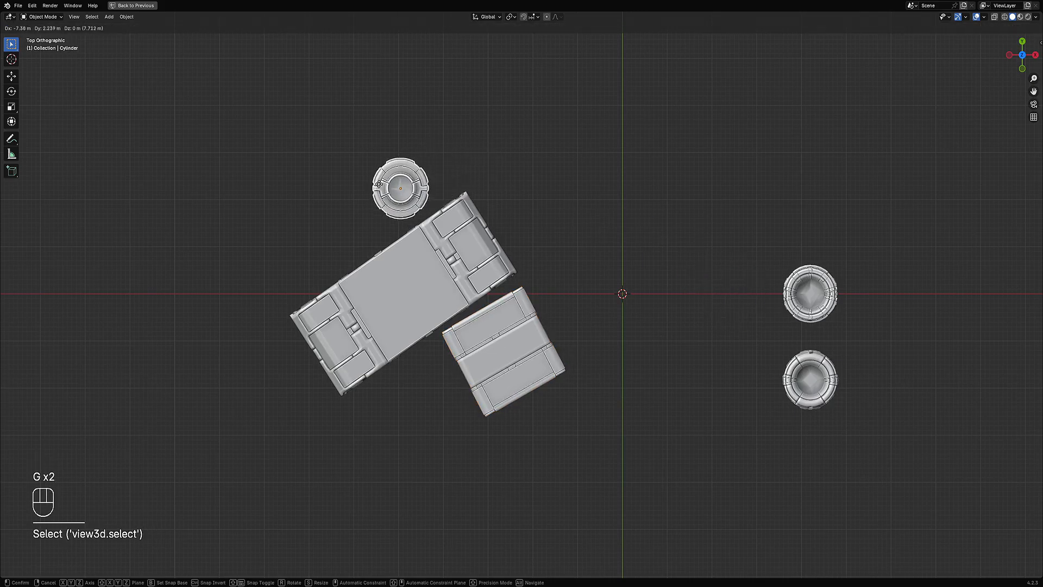
{"action": "left_click", "coordinate": [382, 207]}
{"action": "left_click", "coordinate": [811, 278]}
{"action": "key", "text": "g"}
{"action": "left_click", "coordinate": [497, 165]}
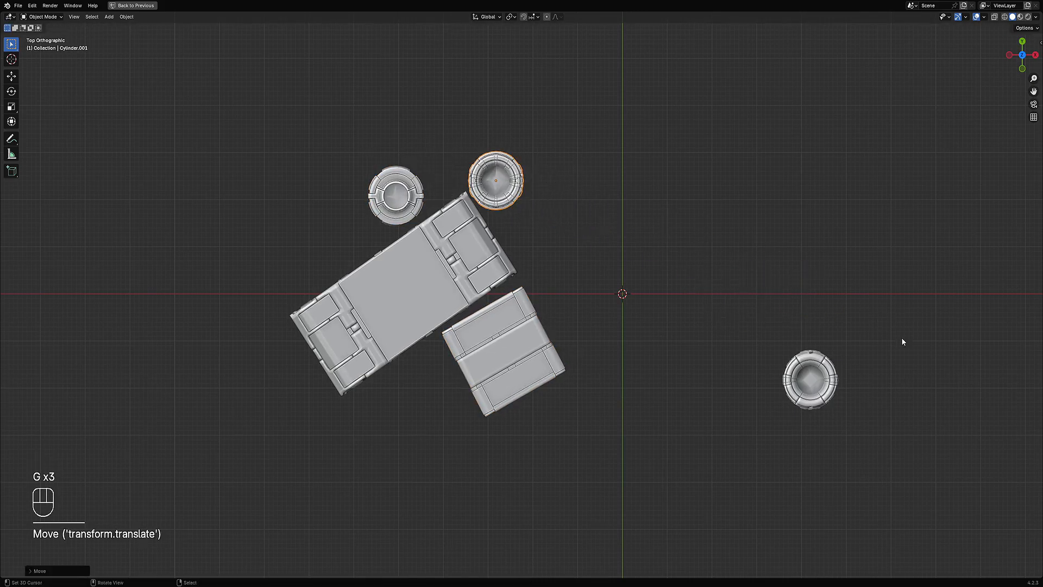
{"action": "left_click", "coordinate": [823, 375]}
{"action": "key", "text": "g"}
{"action": "left_click", "coordinate": [540, 229]}
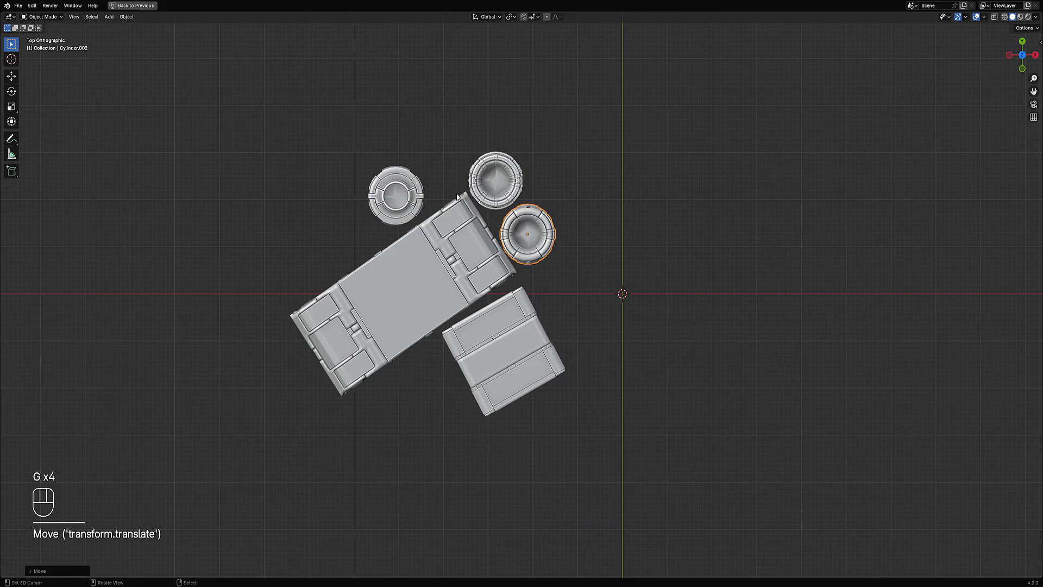
{"action": "left_click", "coordinate": [407, 180]}
{"action": "key", "text": "g"}
{"action": "left_click", "coordinate": [419, 178]}
Step: Select all three cylinders and run Set Origin with Axis Z and Location Negative
{"action": "middle_click_drag", "start_coordinate": [421, 177], "coordinate": [673, 209]}
{"action": "scroll", "coordinate": [673, 210], "scroll_direction": "up", "scroll_amount": 3}
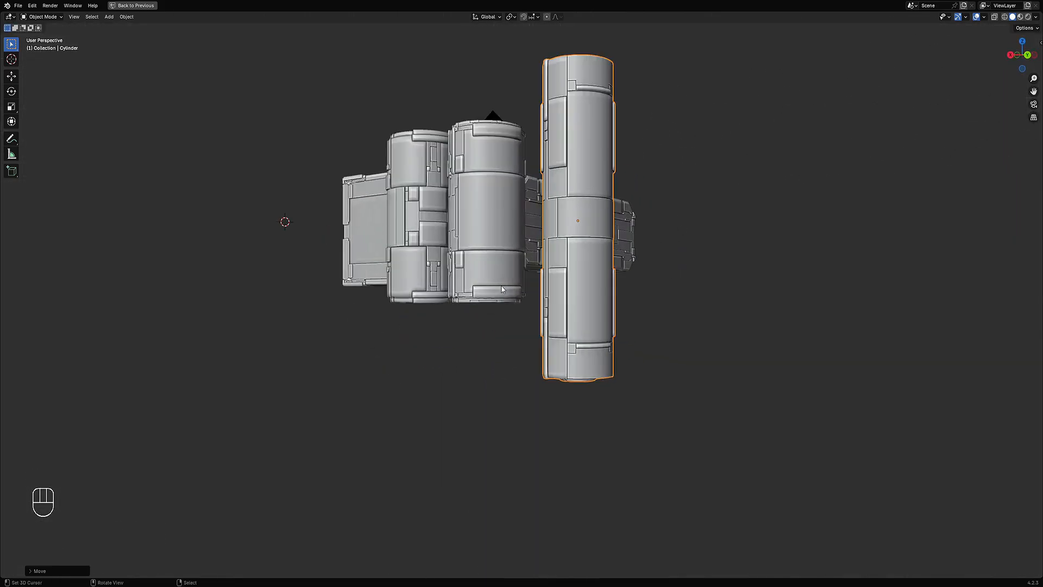
{"action": "left_click", "coordinate": [469, 280], "text": "shift"}
{"action": "left_click", "coordinate": [433, 274], "text": "shift"}
{"action": "middle_click_drag", "start_coordinate": [568, 236], "coordinate": [567, 293], "text": "shift"}
{"action": "mouse_move", "coordinate": [568, 294]}
{"action": "middle_mouse_down"}
{"action": "mouse_move", "coordinate": [576, 300]}
{"action": "mouse_move", "coordinate": [569, 259]}
{"action": "mouse_move", "coordinate": [568, 272]}
{"action": "middle_mouse_up"}
{"action": "scroll", "coordinate": [576, 260], "scroll_direction": "up", "scroll_amount": 2}
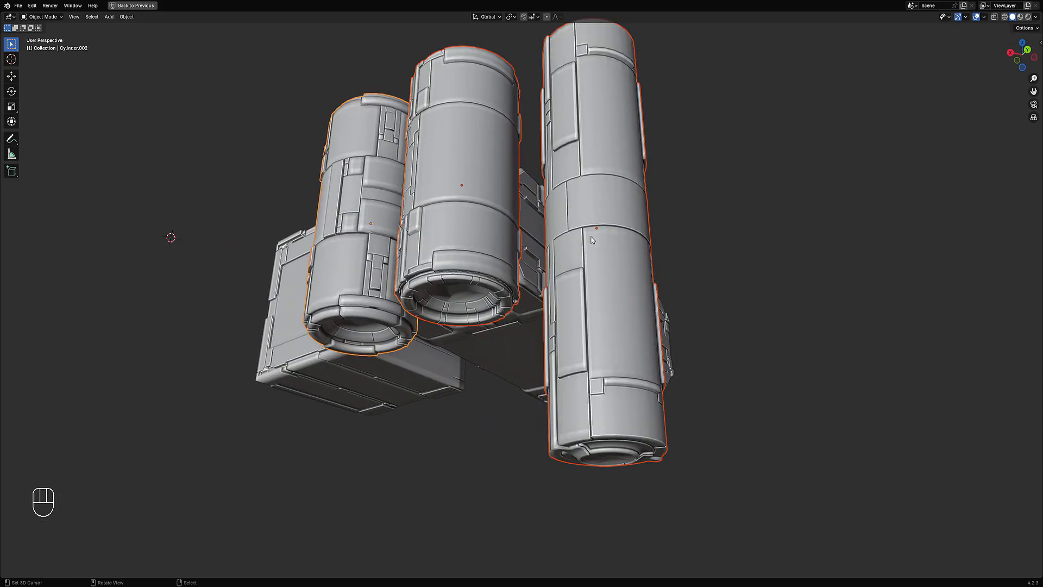
{"action": "middle_click_drag", "start_coordinate": [473, 285], "coordinate": [474, 312]}
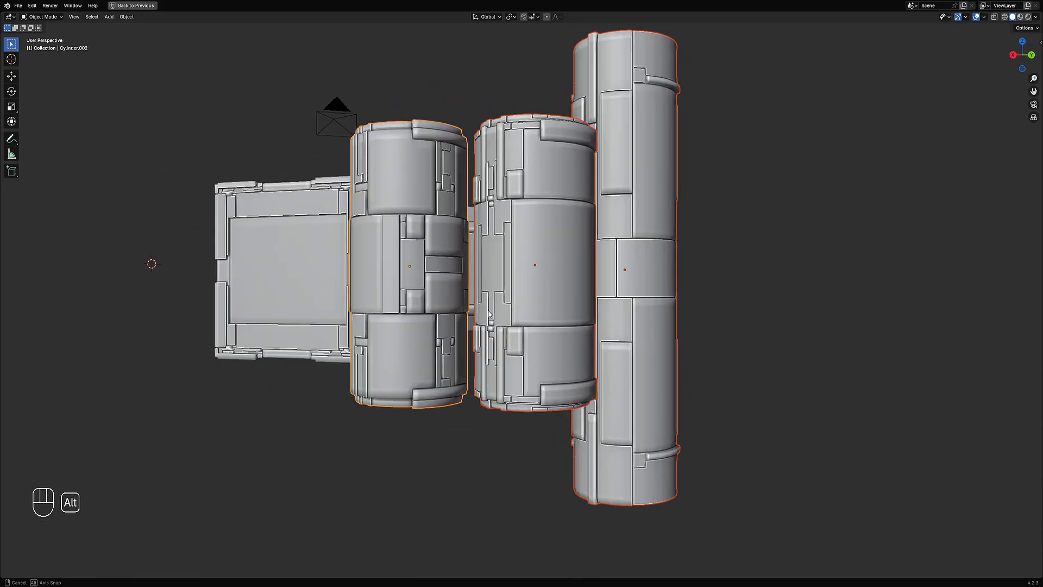
{"action": "scroll", "coordinate": [639, 288], "scroll_direction": "down", "scroll_amount": 3}
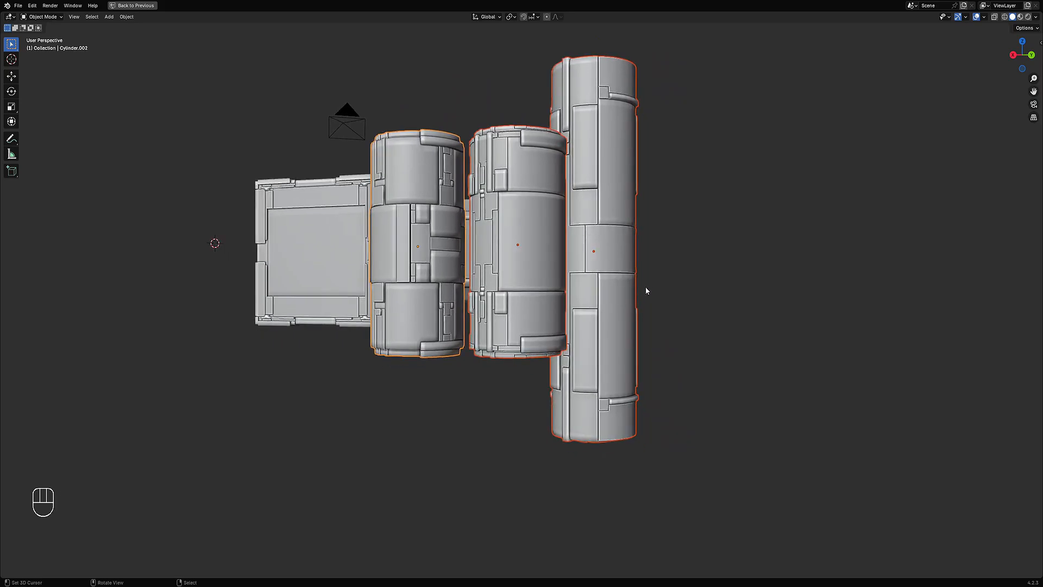
{"action": "middle_click_drag", "start_coordinate": [646, 291], "coordinate": [601, 216]}
{"action": "key", "text": "shift+q"}
{"action": "mouse_move", "coordinate": [599, 213]}
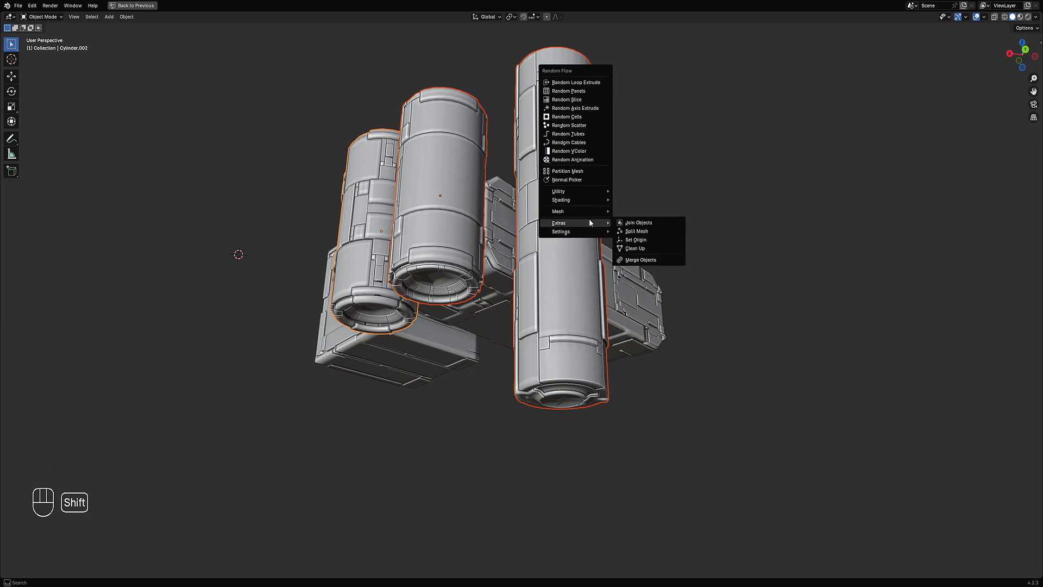
{"action": "left_click", "coordinate": [643, 240]}
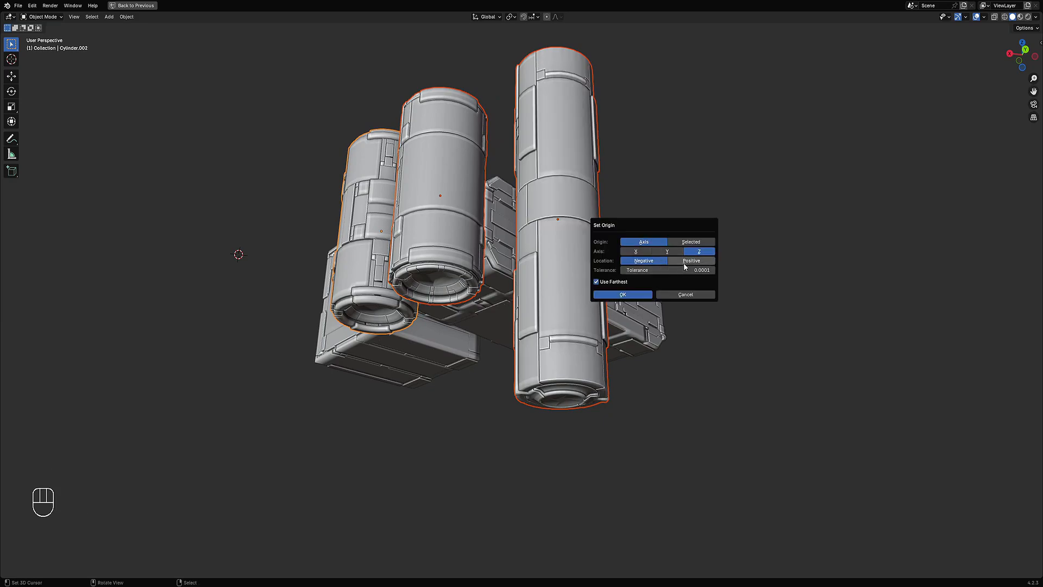
{"action": "left_click", "coordinate": [643, 296]}
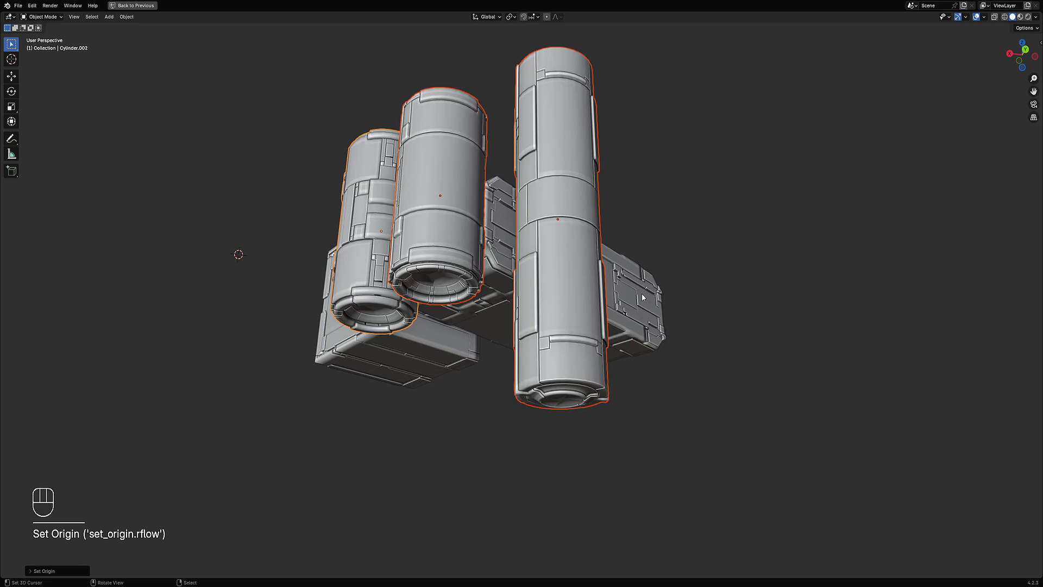
Step: Reopen the Set Origin settings, pick the Z axis, and undo the change
{"action": "key", "text": "F9"}
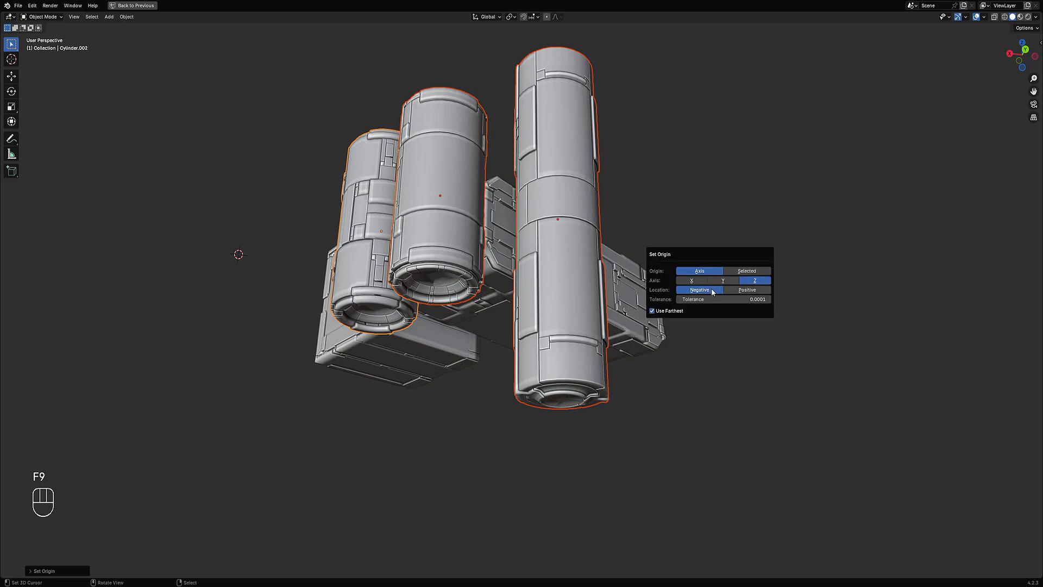
{"action": "left_click", "coordinate": [746, 283]}
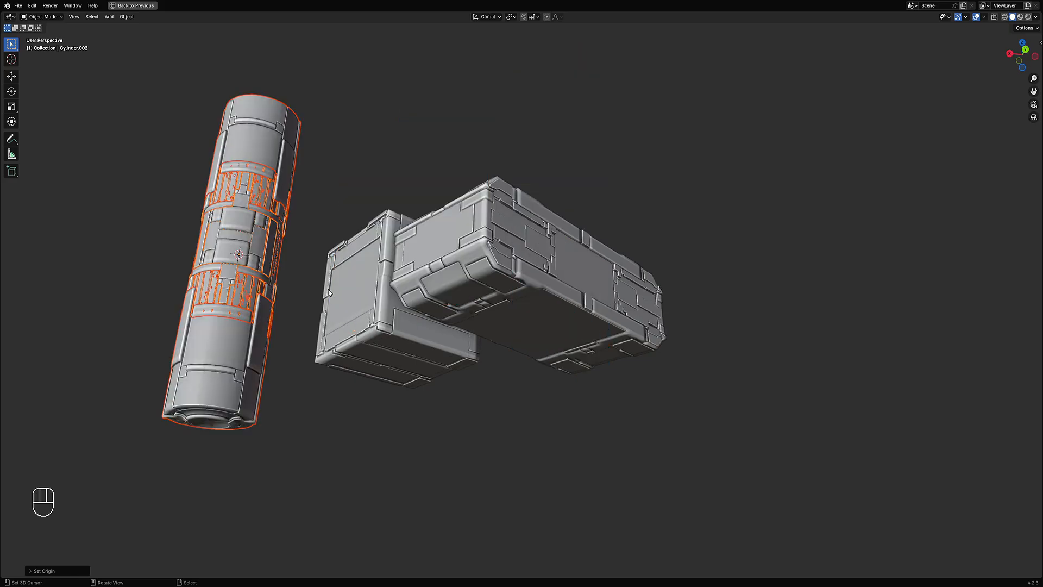
{"action": "scroll", "coordinate": [369, 326], "scroll_direction": "down", "scroll_amount": 2}
{"action": "middle_click_drag", "start_coordinate": [327, 289], "coordinate": [520, 312]}
{"action": "key", "text": "ctrl+z"}
Step: Reselect the three cylinders and run Set Origin again with Axis Z and Location Negative
{"action": "middle_click_drag", "start_coordinate": [647, 315], "coordinate": [523, 391]}
{"action": "key", "text": "alt+a"}
{"action": "left_click", "coordinate": [481, 423]}
{"action": "left_click", "coordinate": [426, 348], "text": "shift"}
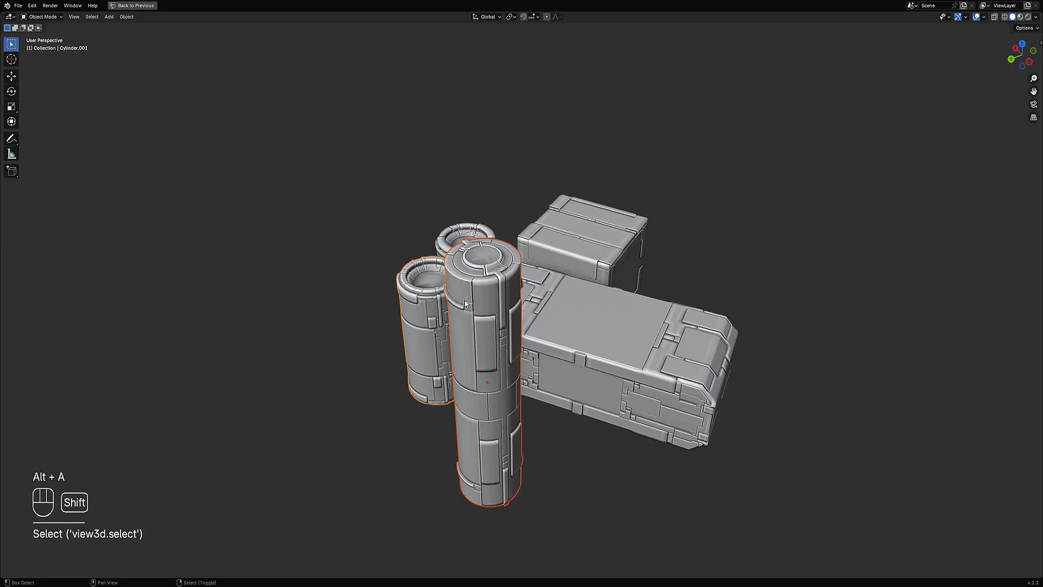
{"action": "left_click", "coordinate": [471, 234], "text": "shift"}
{"action": "middle_click_drag", "start_coordinate": [471, 235], "coordinate": [669, 205]}
{"action": "key", "text": "shift+q"}
{"action": "mouse_move", "coordinate": [668, 205]}
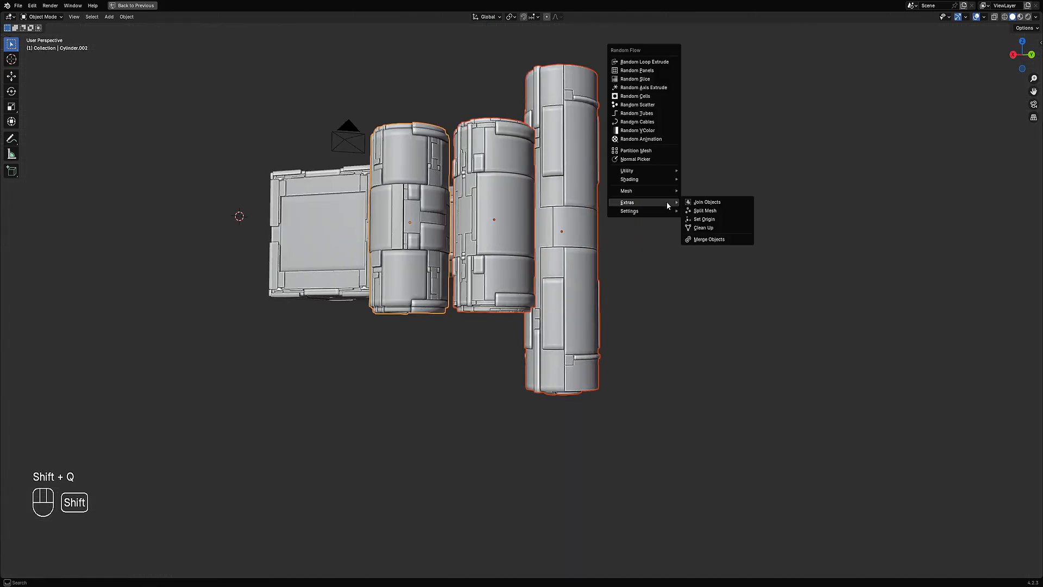
{"action": "left_click", "coordinate": [710, 220]}
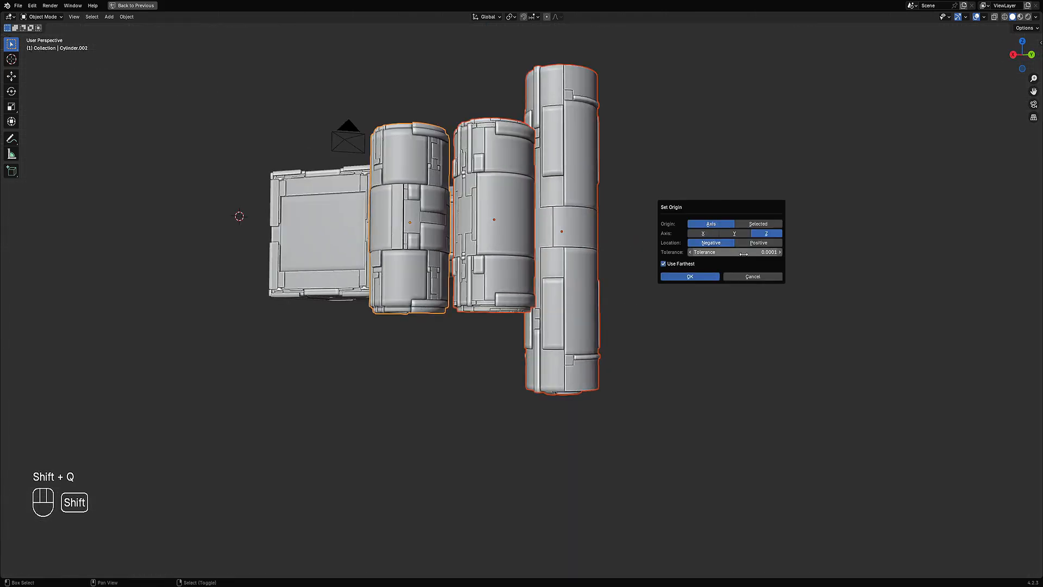
{"action": "left_click", "coordinate": [706, 277]}
{"action": "middle_click_drag", "start_coordinate": [701, 275], "coordinate": [582, 206], "text": "alt"}
{"action": "key", "text": "F9"}
{"action": "key", "text": "shift+q"}
{"action": "mouse_move", "coordinate": [586, 207]}
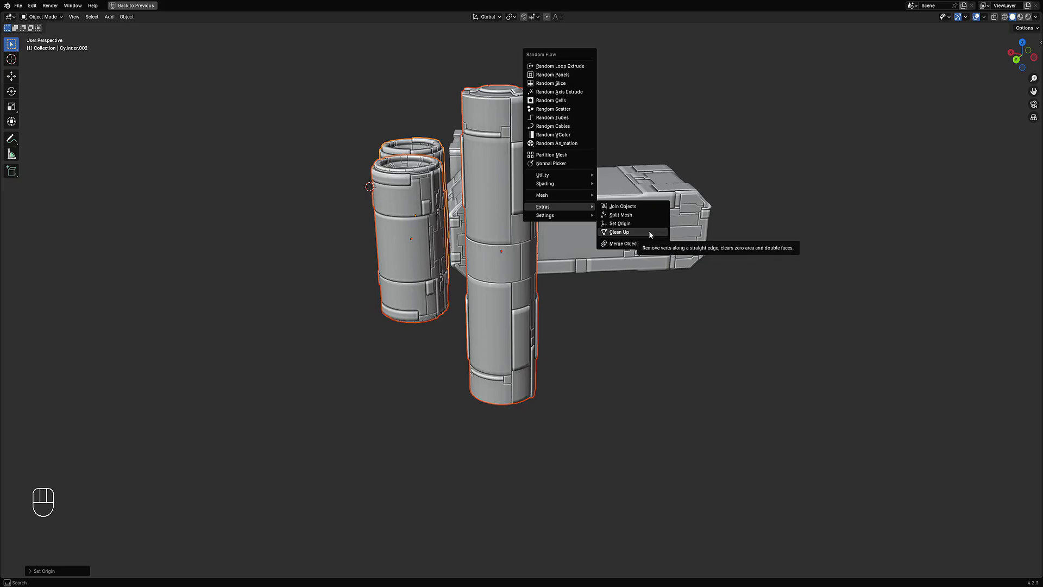
{"action": "middle_click_drag", "start_coordinate": [329, 292], "coordinate": [514, 301]}
{"action": "middle_click_drag", "start_coordinate": [513, 301], "coordinate": [586, 320]}
Step: Try Set Origin on the cylinders with Location set to Positive, then undo it
{"action": "key", "text": "F9"}
{"action": "key", "text": "shift+q"}
{"action": "mouse_move", "coordinate": [640, 185]}
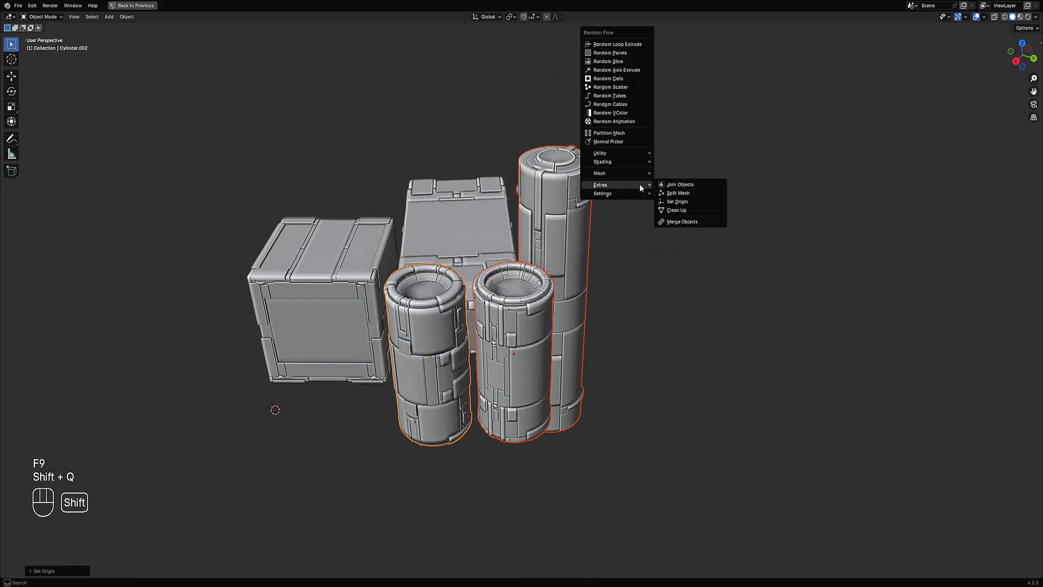
{"action": "left_click", "coordinate": [676, 201]}
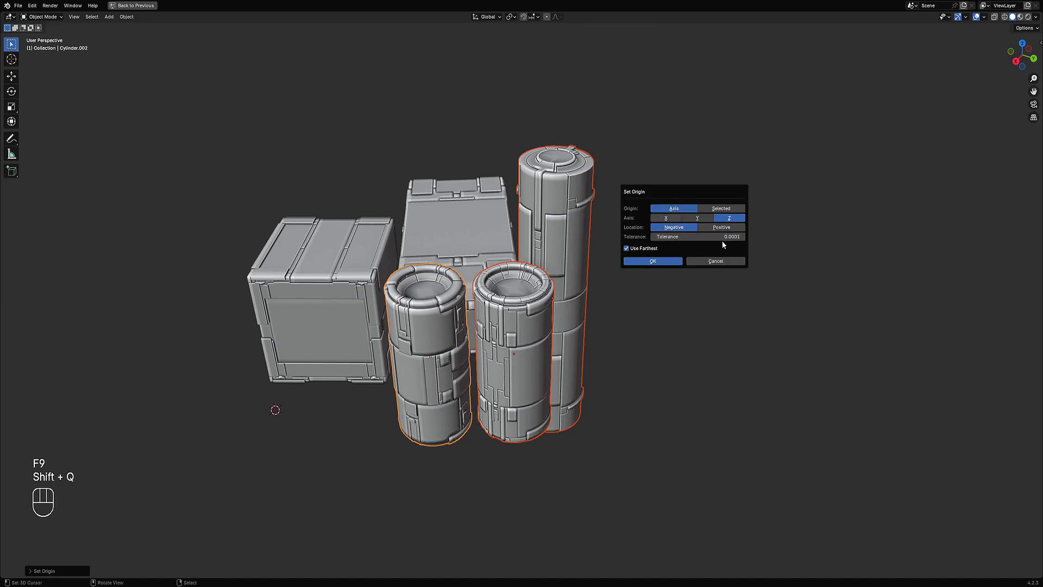
{"action": "left_click", "coordinate": [718, 228]}
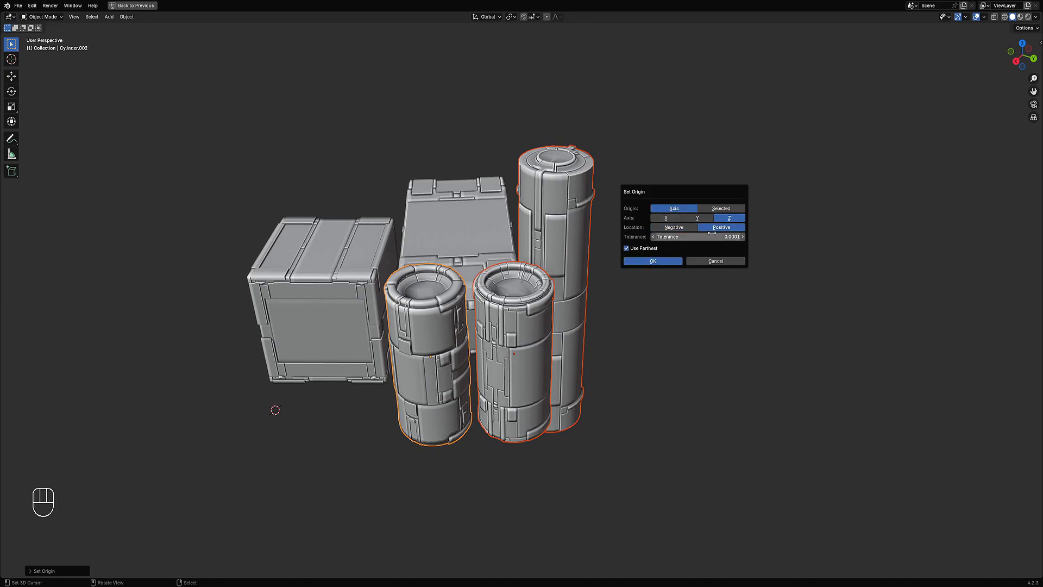
{"action": "left_click", "coordinate": [679, 259]}
{"action": "middle_click_drag", "start_coordinate": [678, 256], "coordinate": [645, 246]}
{"action": "key", "text": "ctrl+z"}
Step: Select the three cylinders and apply their generated geometry with Apply Mesh
{"action": "key", "text": "Tab"}
{"action": "key", "text": "Tab"}
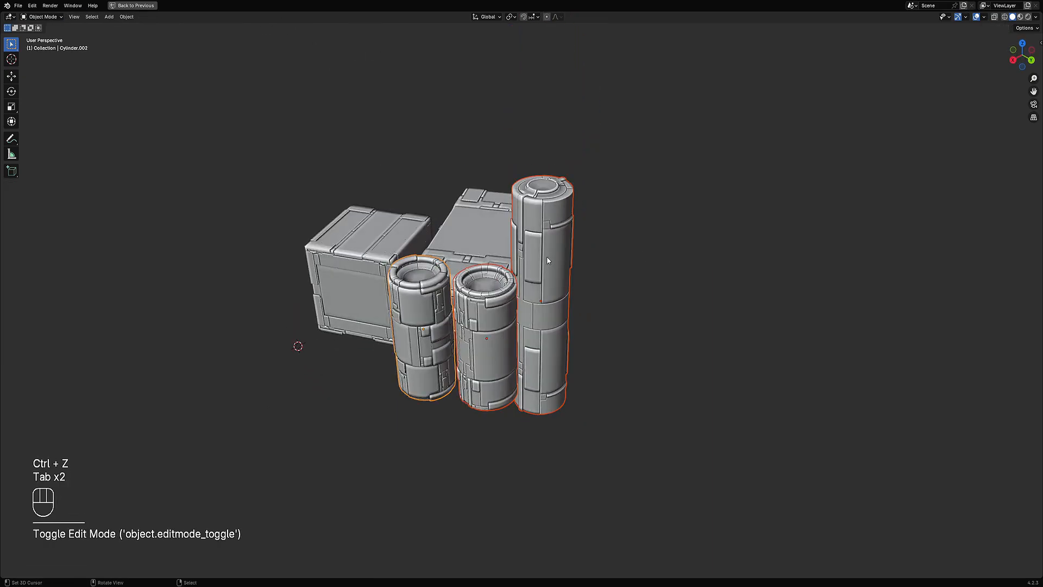
{"action": "left_click", "coordinate": [547, 259]}
{"action": "left_click", "coordinate": [499, 304], "text": "shift"}
{"action": "left_click", "coordinate": [423, 331], "text": "shift"}
{"action": "key", "text": "ctrl+a"}
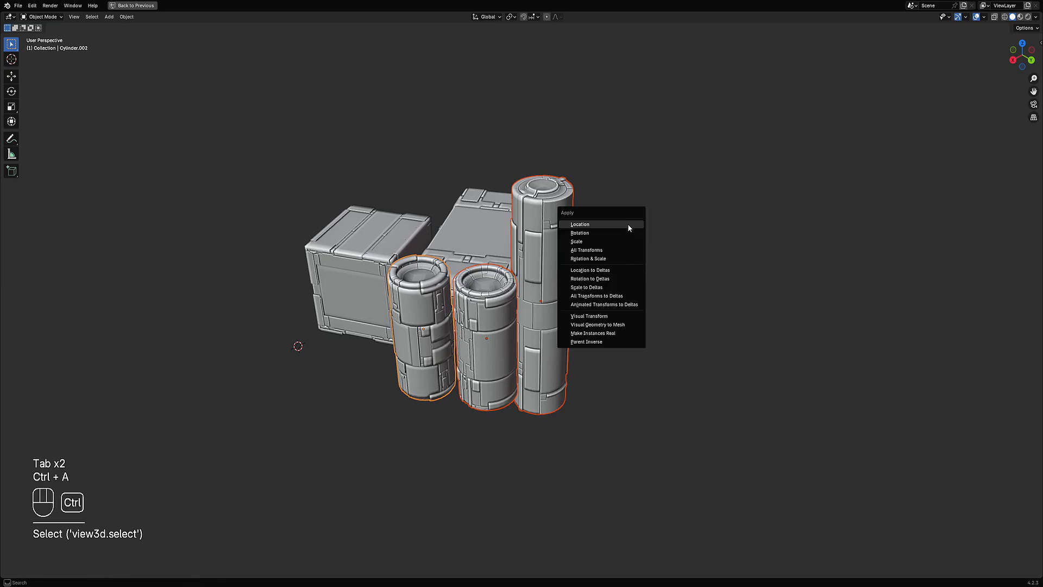
{"action": "key", "text": "shift+ctrl+x"}
{"action": "left_click", "coordinate": [693, 186]}
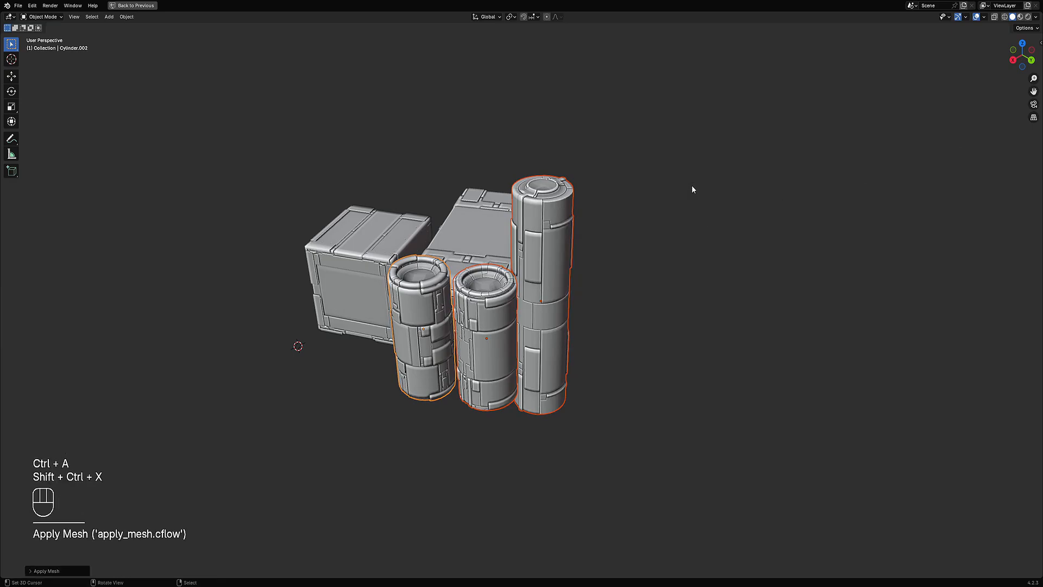
Step: Apply Mesh to the two boxes so their generated geometry becomes real mesh
{"action": "right_click", "coordinate": [375, 263]}
{"action": "key", "text": "shift+ctrl+x"}
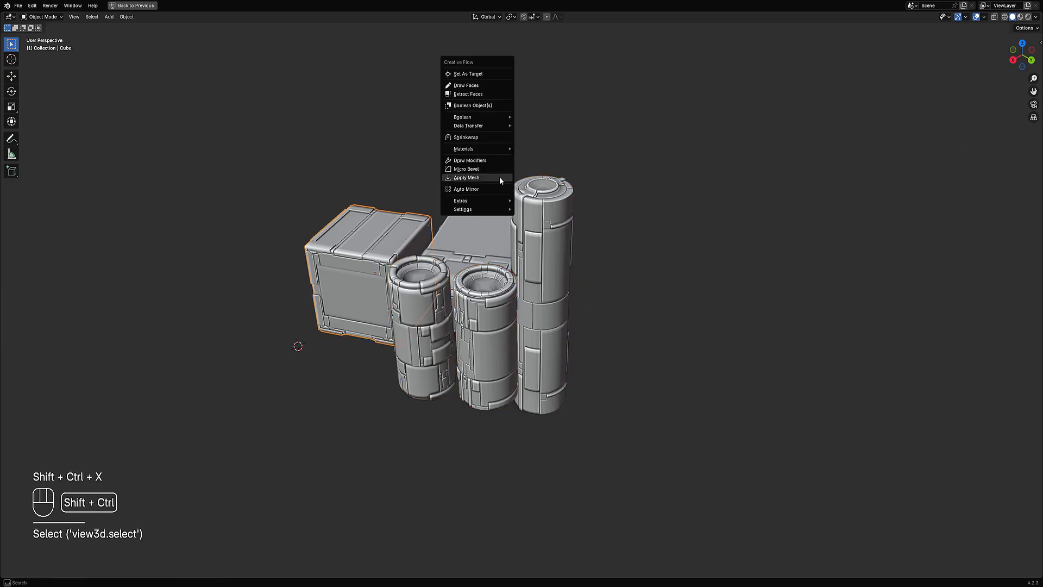
{"action": "left_click", "coordinate": [500, 178]}
{"action": "right_click", "coordinate": [471, 203]}
{"action": "key", "text": "shift+ctrl+x"}
{"action": "left_click", "coordinate": [471, 203]}
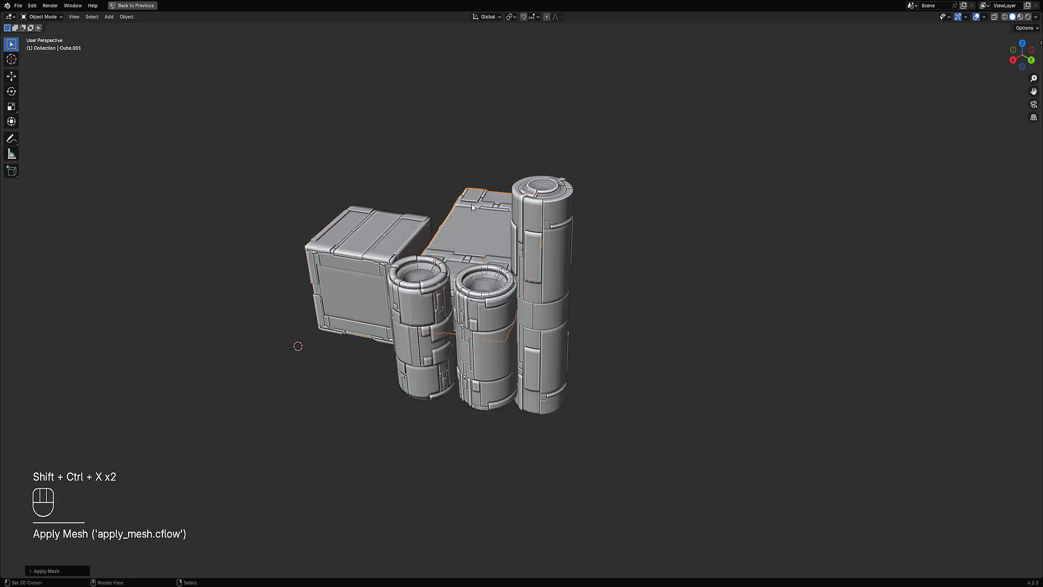
Step: Select all five objects and run Set Origin with Axis Z and Location Negative
{"action": "key", "text": "Tab"}
{"action": "key", "text": "Tab"}
{"action": "right_click", "coordinate": [403, 232], "text": "shift"}
{"action": "right_click", "coordinate": [425, 306], "text": "shift"}
{"action": "right_click", "coordinate": [502, 323], "text": "shift"}
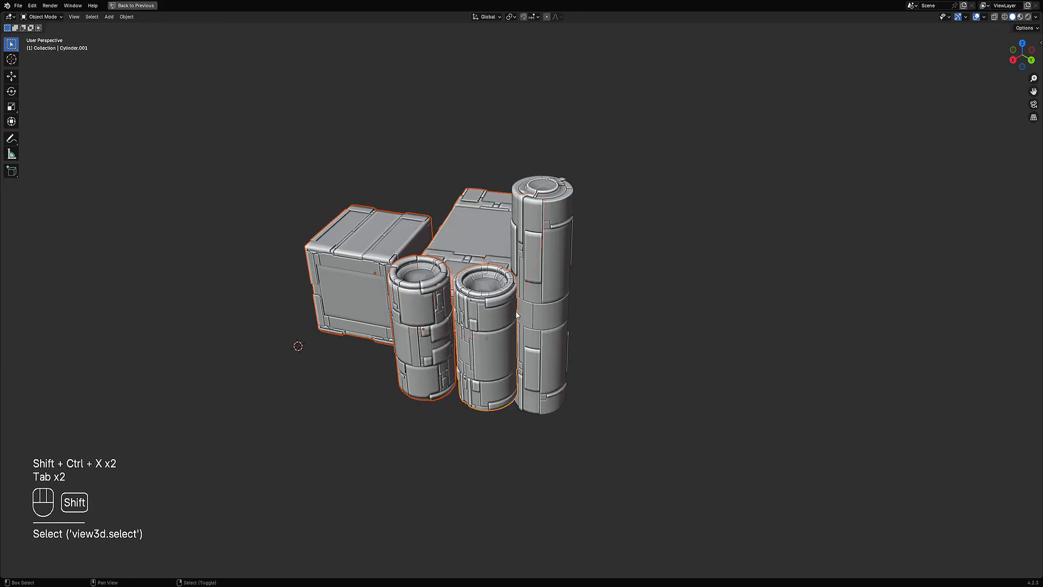
{"action": "right_click", "coordinate": [543, 288], "text": "shift"}
{"action": "middle_click_drag", "start_coordinate": [593, 229], "coordinate": [587, 189]}
{"action": "key", "text": "ctrl+shift+x"}
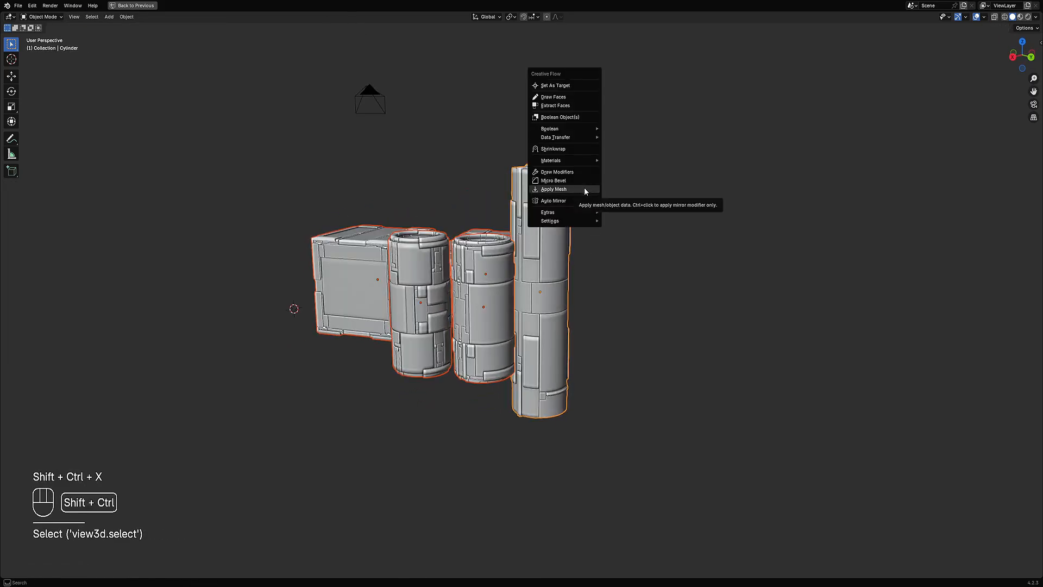
{"action": "key", "text": "shift+q"}
{"action": "mouse_move", "coordinate": [617, 216]}
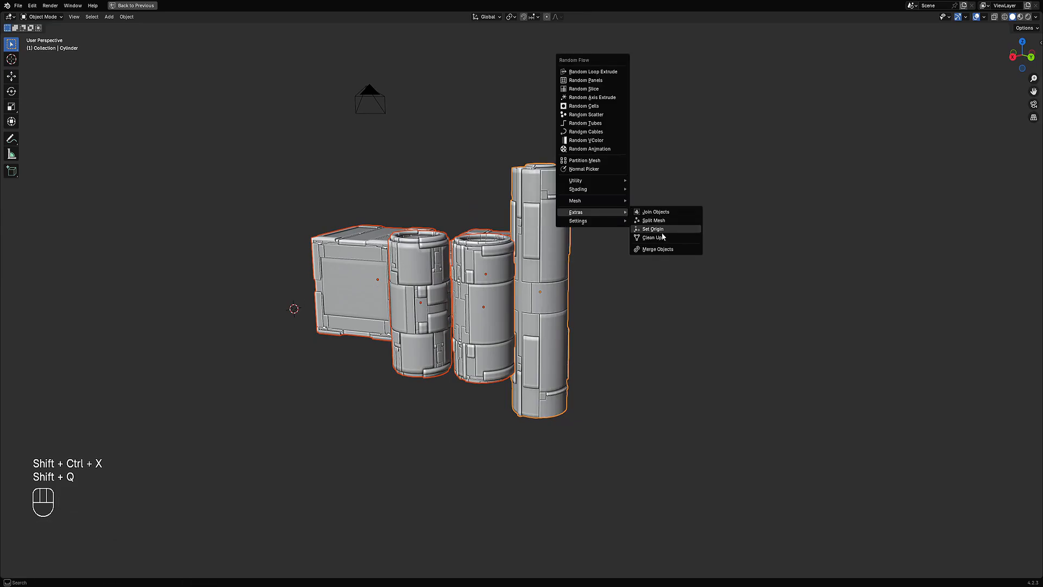
{"action": "left_click", "coordinate": [660, 231]}
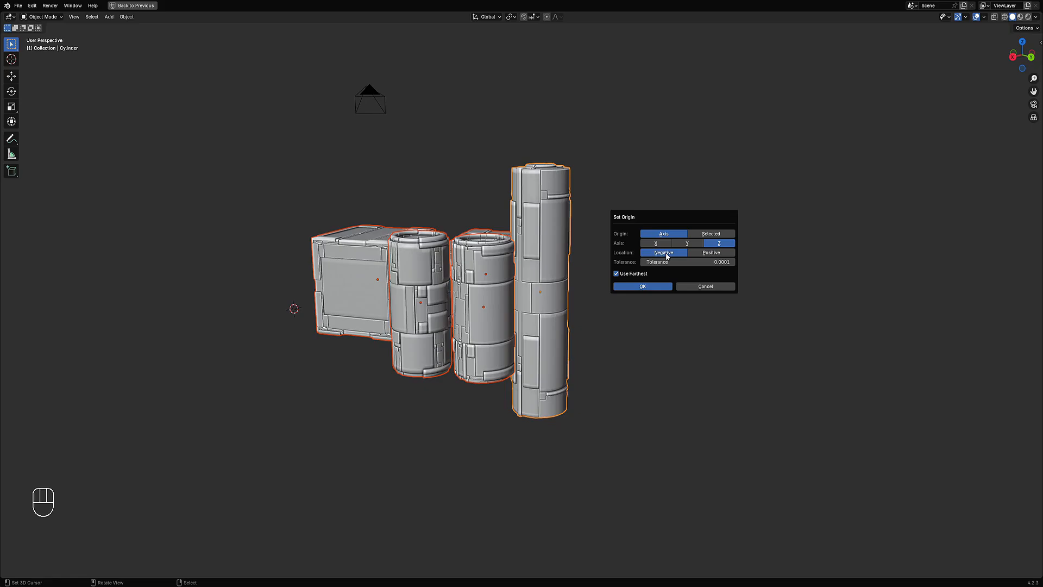
{"action": "left_click", "coordinate": [643, 286]}
Step: Add a plane and scale it up to serve as a ground surface under the objects
{"action": "middle_click_drag", "start_coordinate": [640, 292], "coordinate": [512, 254]}
{"action": "key", "text": "shift+a"}
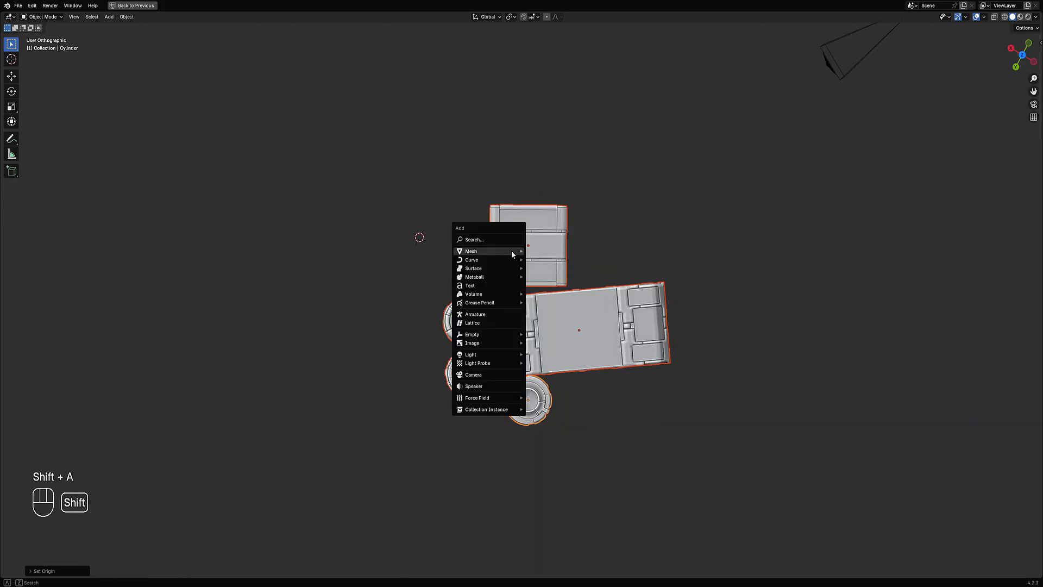
{"action": "mouse_move", "coordinate": [512, 253]}
{"action": "left_click", "coordinate": [540, 289]}
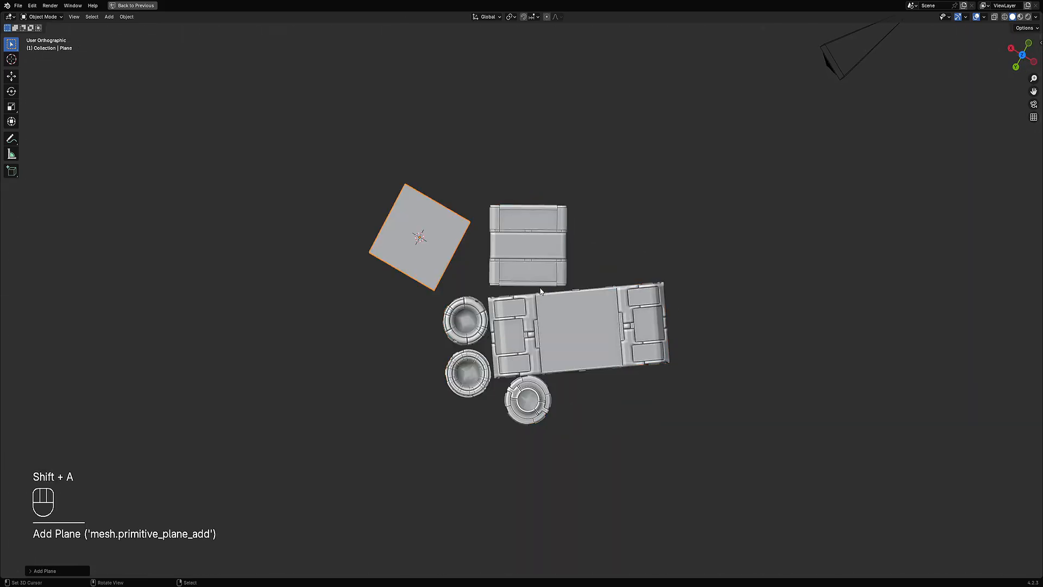
{"action": "key", "text": "s"}
{"action": "left_click", "coordinate": [722, 288]}
Step: Select the small box and set the snapping target to Face
{"action": "scroll", "coordinate": [576, 290], "scroll_direction": "down", "scroll_amount": 1}
{"action": "middle_click_drag", "start_coordinate": [569, 291], "coordinate": [543, 244]}
{"action": "left_click", "coordinate": [492, 247]}
{"action": "key", "text": "shift+ctrl+Tab"}
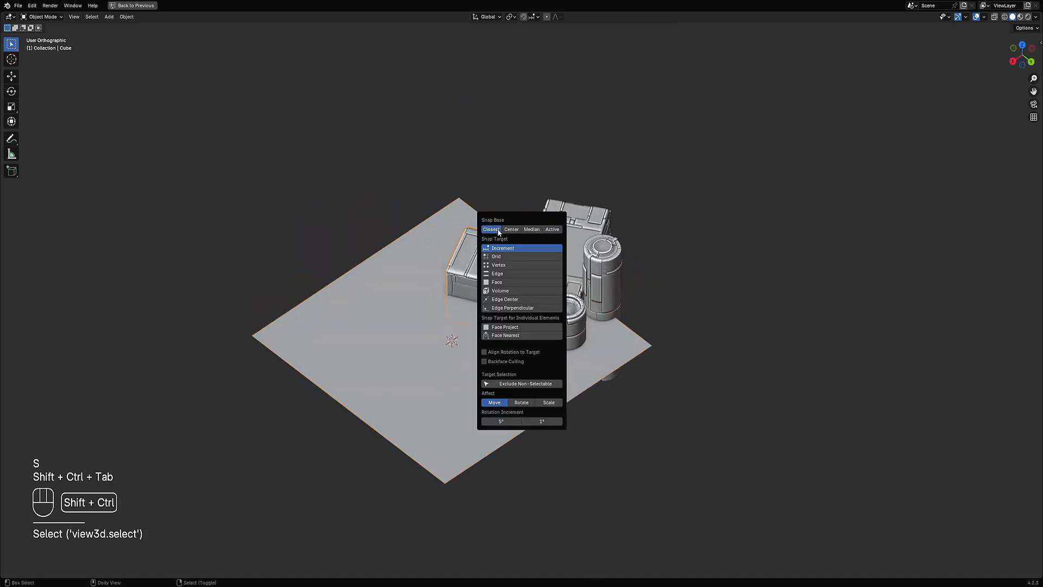
{"action": "left_click", "coordinate": [507, 283]}
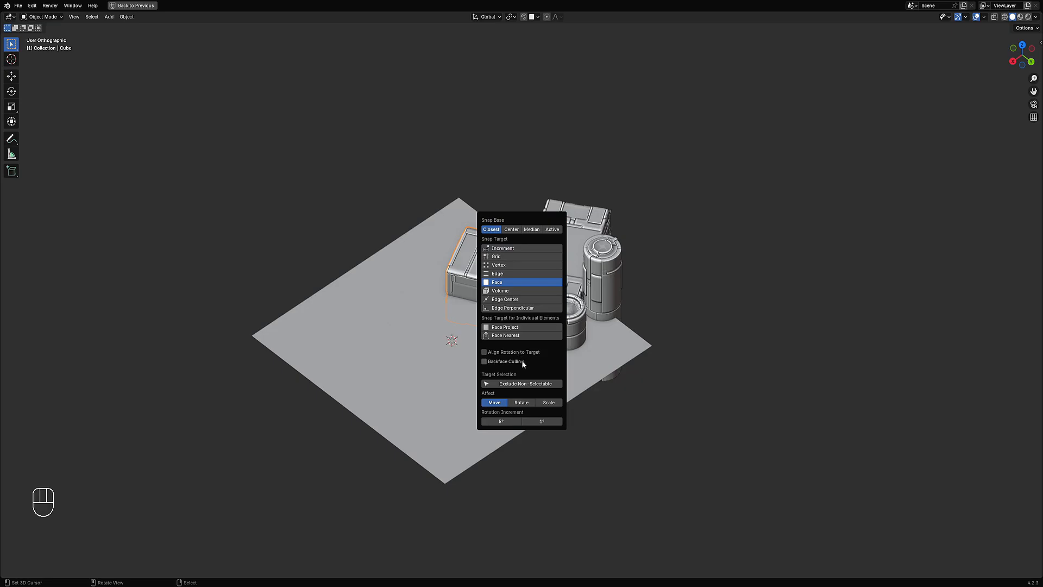
Step: Try moving the small box across the plane, then undo the move
{"action": "middle_click_drag", "start_coordinate": [520, 358], "coordinate": [634, 274]}
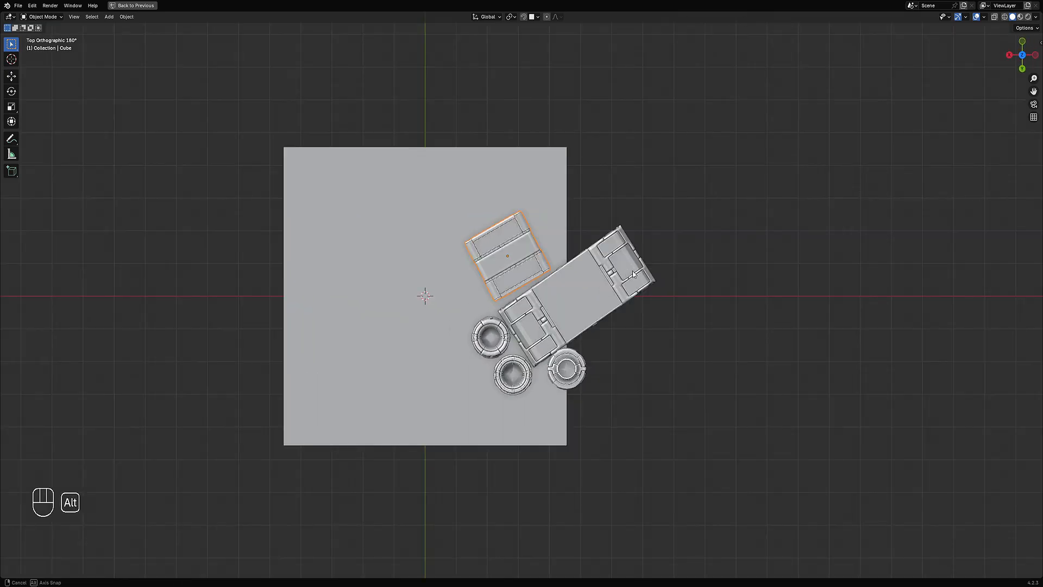
{"action": "right_click", "coordinate": [526, 266]}
{"action": "key", "text": "g"}
{"action": "right_click", "coordinate": [488, 232]}
{"action": "right_click_drag", "start_coordinate": [520, 272], "coordinate": [519, 272]}
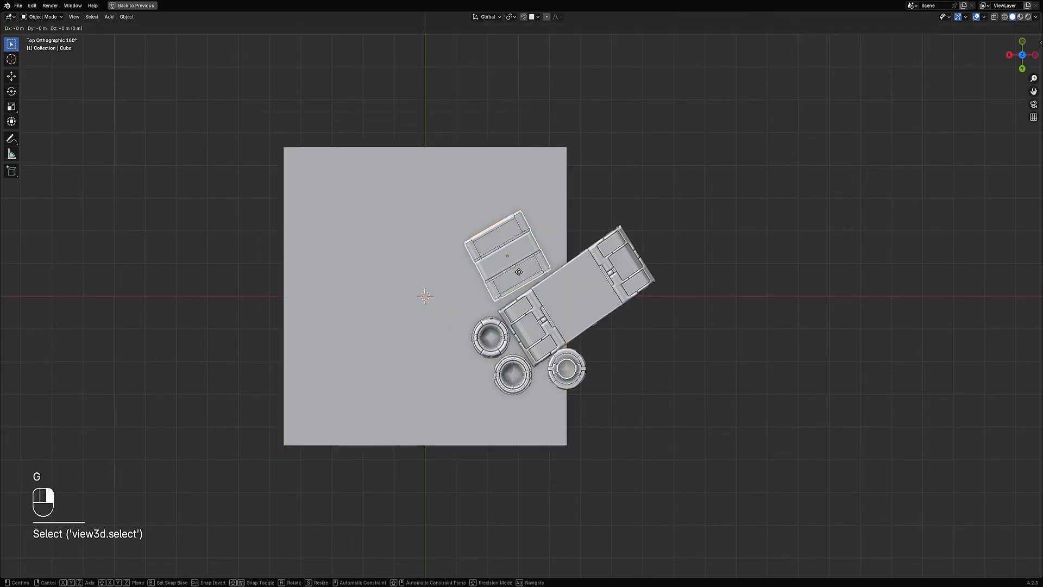
{"action": "key", "text": "g"}
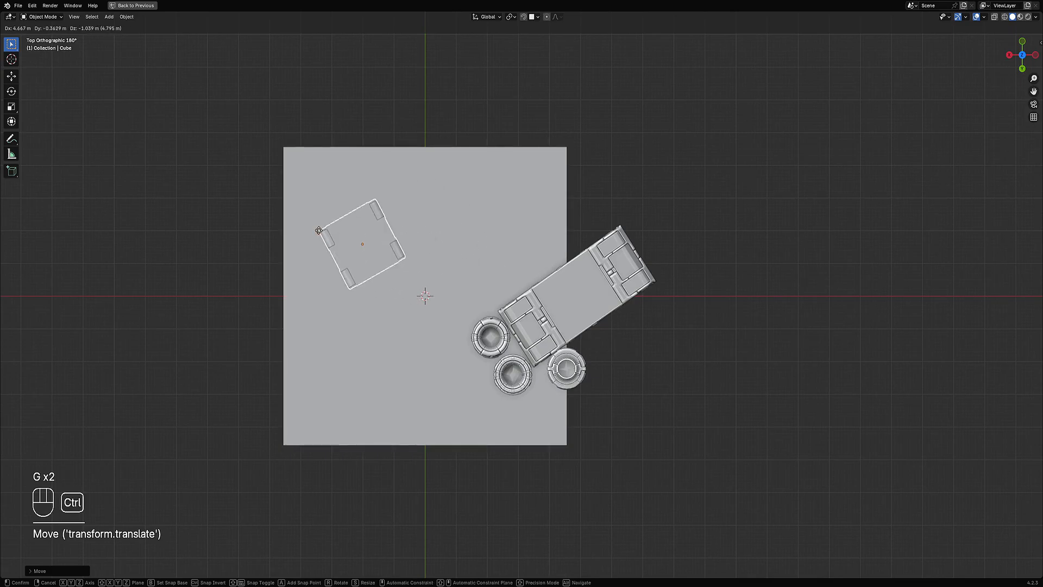
{"action": "left_click", "coordinate": [324, 235]}
{"action": "middle_click_drag", "start_coordinate": [324, 235], "coordinate": [544, 285]}
{"action": "key", "text": "ctrl+z"}
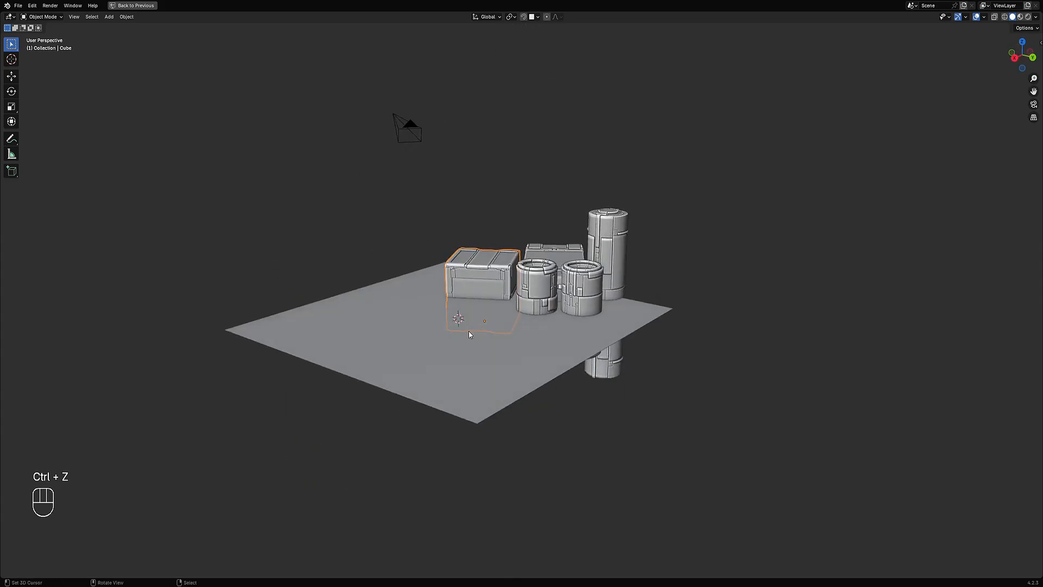
{"action": "left_click", "coordinate": [538, 338]}
{"action": "key", "text": "q"}
{"action": "left_click", "coordinate": [582, 257]}
{"action": "mouse_move", "coordinate": [582, 256]}
{"action": "middle_mouse_down"}
{"action": "mouse_move", "coordinate": [580, 203]}
{"action": "mouse_move", "coordinate": [570, 256]}
{"action": "middle_mouse_up"}
{"action": "key", "text": "q"}
{"action": "left_click", "coordinate": [570, 258]}
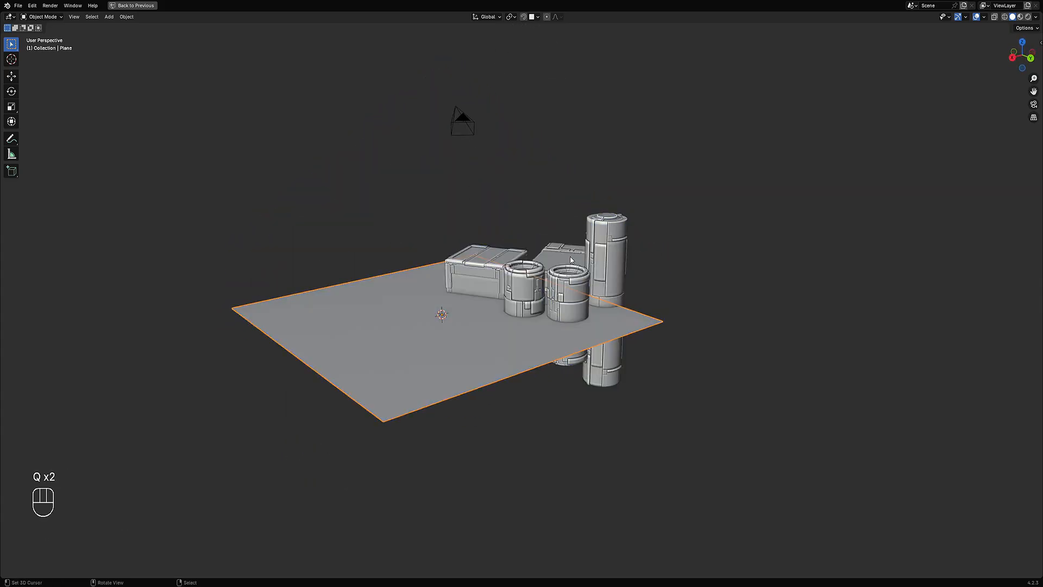
{"action": "left_click", "coordinate": [491, 268]}
{"action": "middle_click_drag", "start_coordinate": [531, 244], "coordinate": [525, 257]}
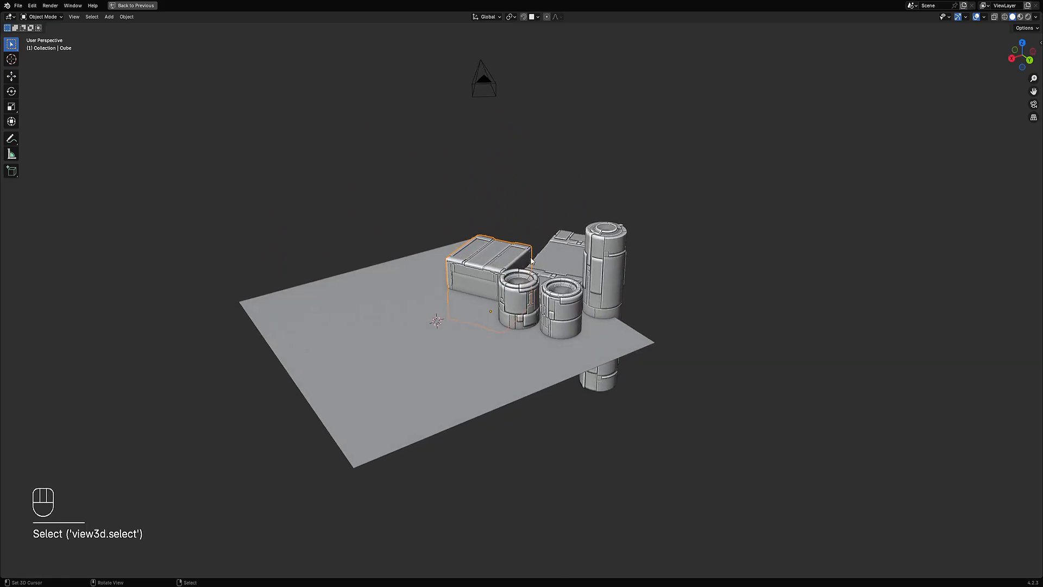
{"action": "key", "text": "g"}
{"action": "key", "text": "ctrl"}
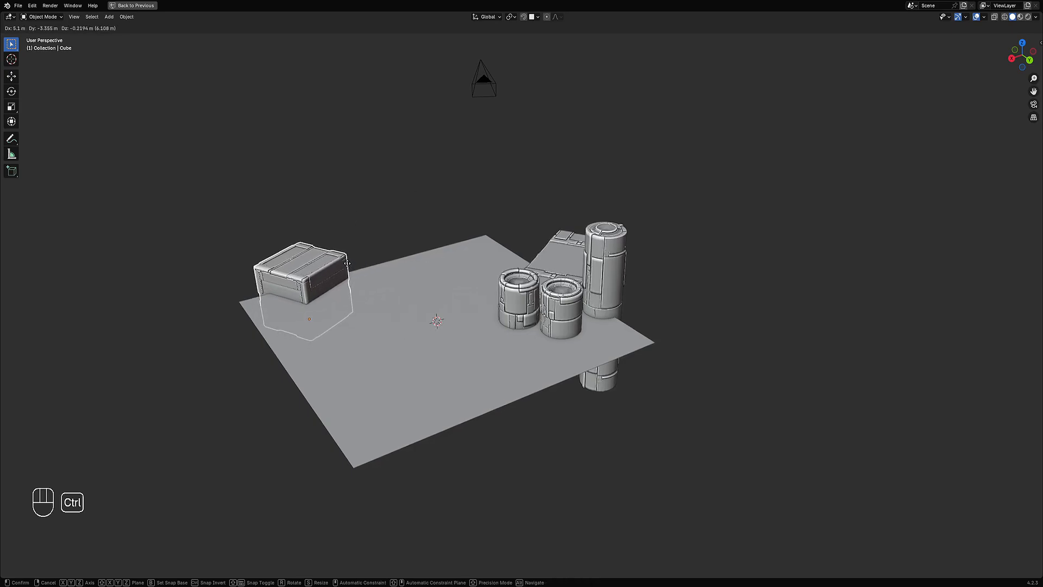
{"action": "left_click_drag", "start_coordinate": [372, 233], "coordinate": [334, 293], "text": "ctrl"}
{"action": "right_click", "coordinate": [359, 280]}
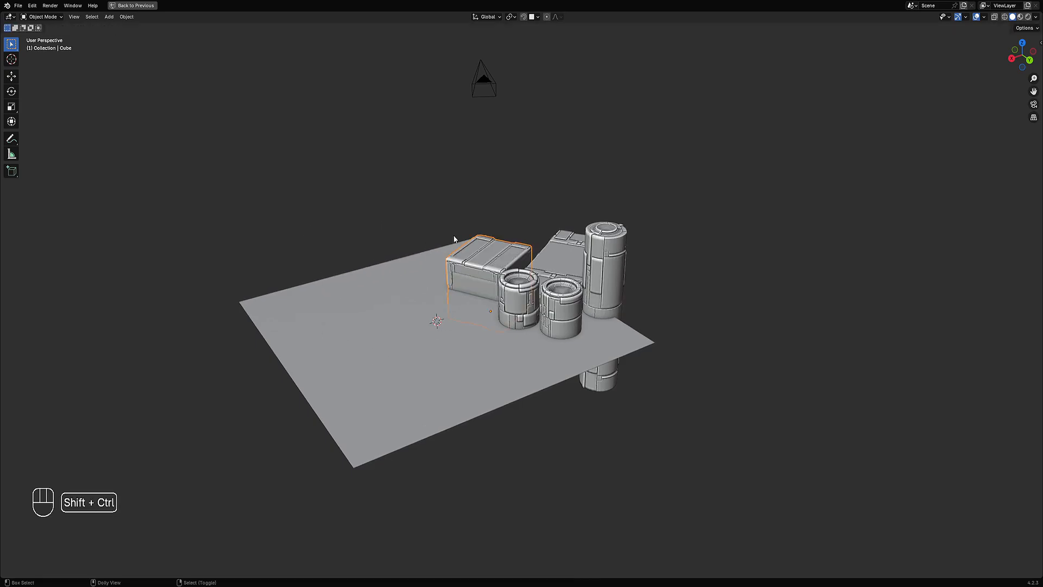
Step: Enable Align Rotation to Target and try moving the small box over the plane
{"action": "key", "text": "ctrl+shift+Tab"}
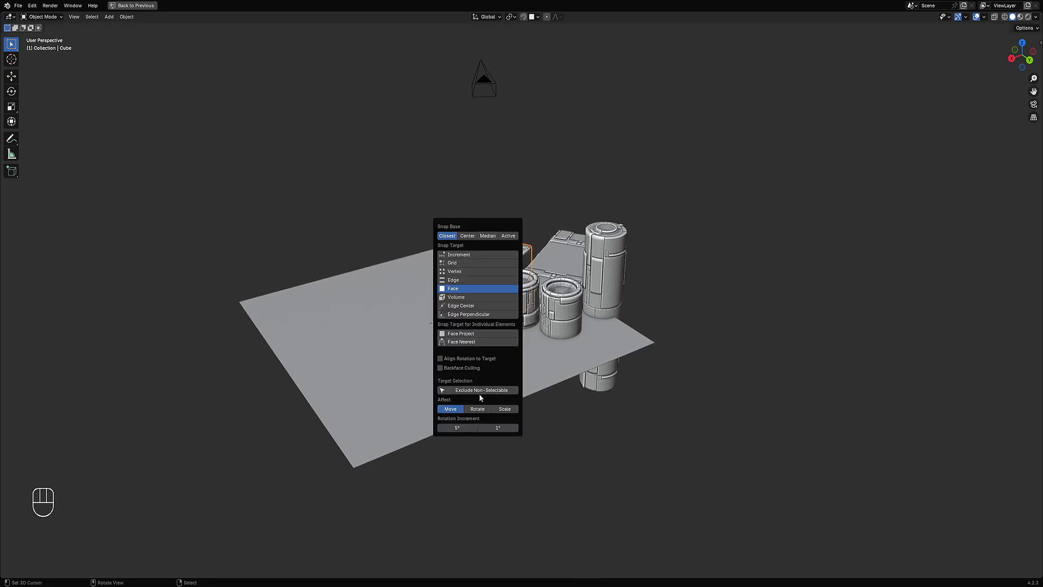
{"action": "left_click", "coordinate": [461, 359]}
{"action": "key", "text": "q"}
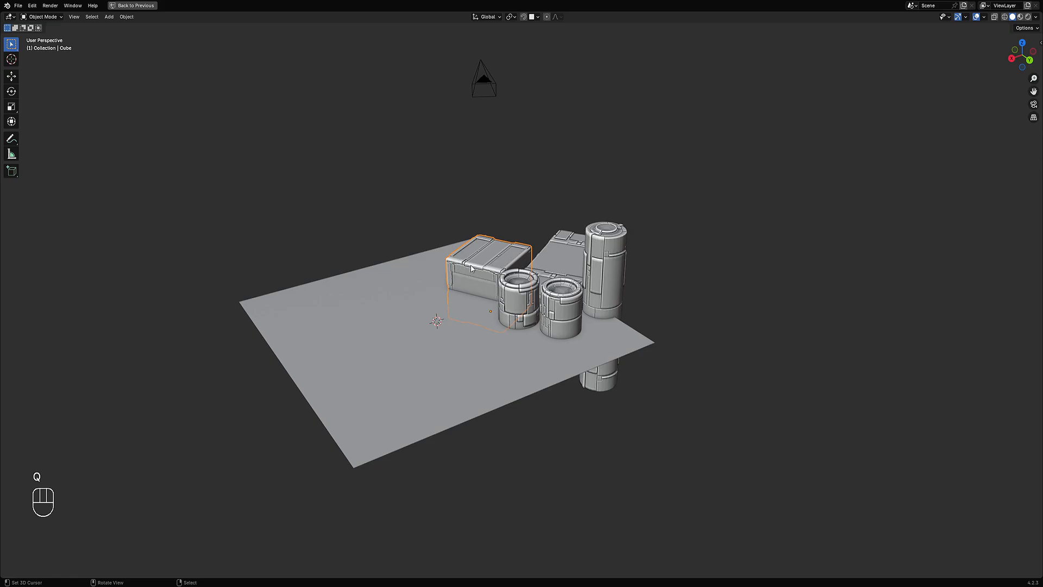
{"action": "key", "text": "g"}
{"action": "key", "text": "ctrl"}
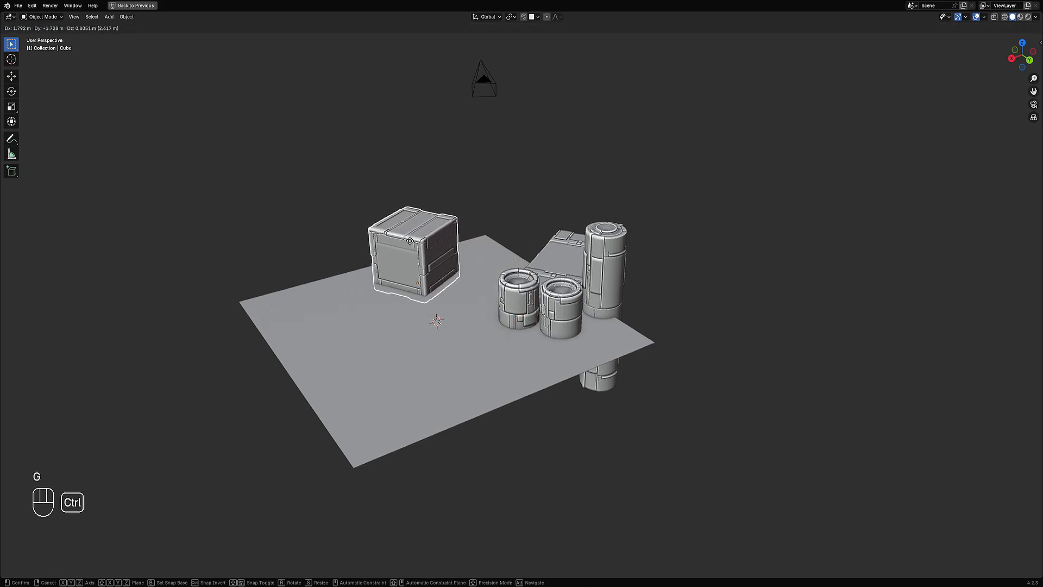
{"action": "left_click", "coordinate": [477, 219]}
Step: Disable Align Rotation to Target and set the snap base to Center
{"action": "key", "text": "w"}
{"action": "key", "text": "shift+ctrl+Tab"}
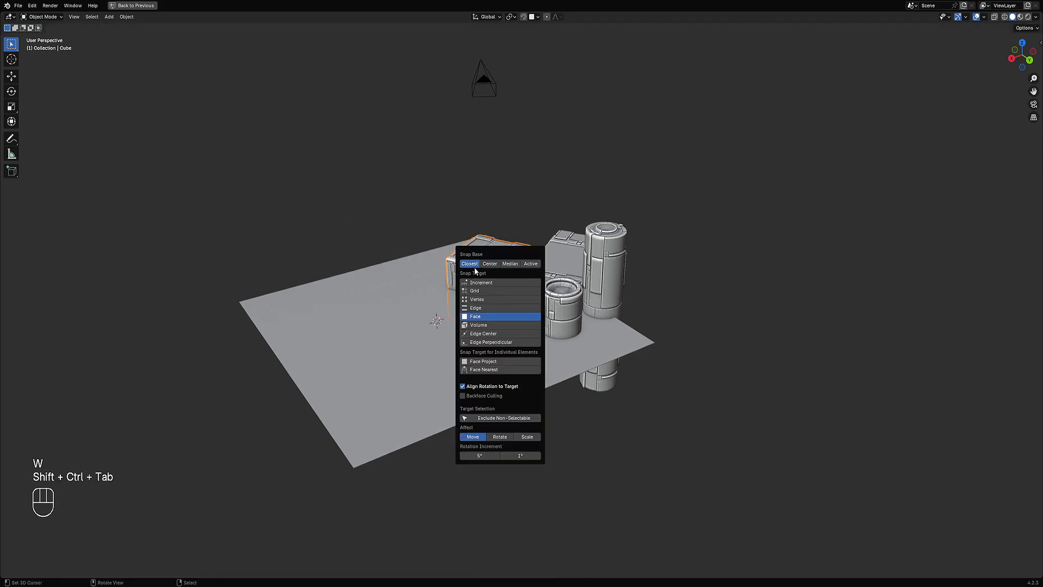
{"action": "left_click", "coordinate": [487, 386]}
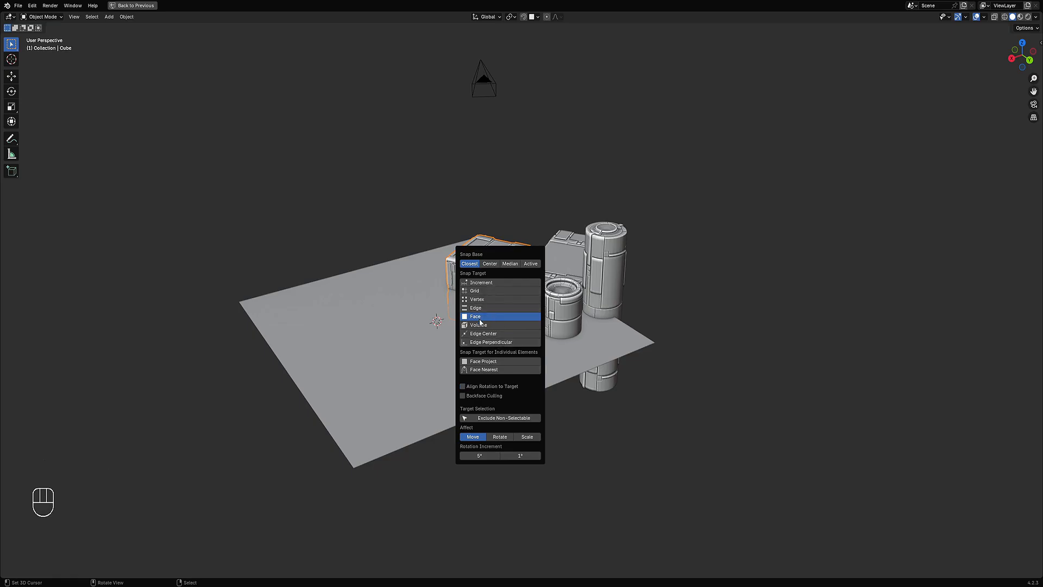
{"action": "left_click", "coordinate": [500, 264]}
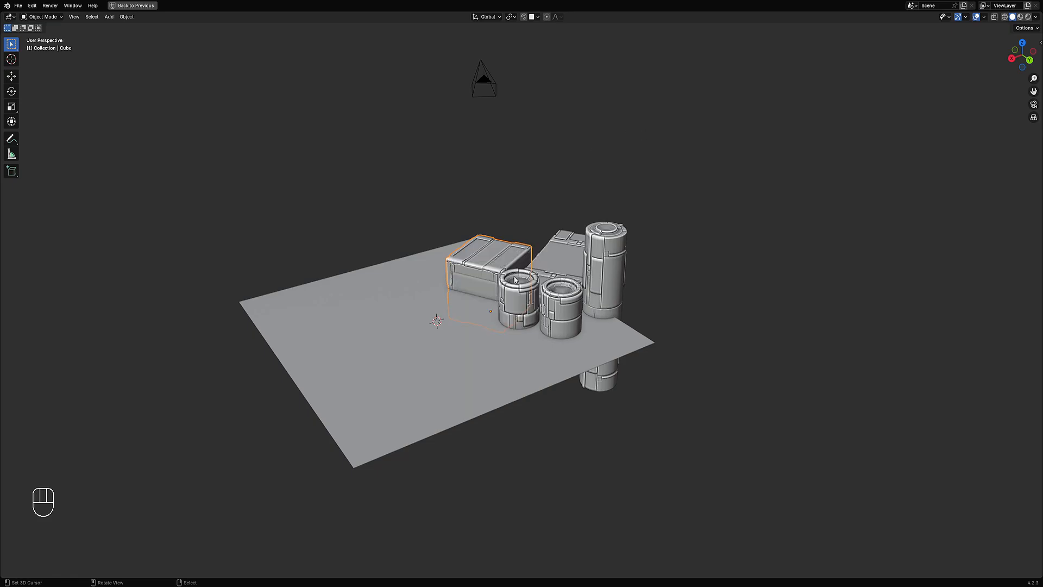
Step: Move the small box onto the plane's far left area with face snapping
{"action": "key", "text": "g"}
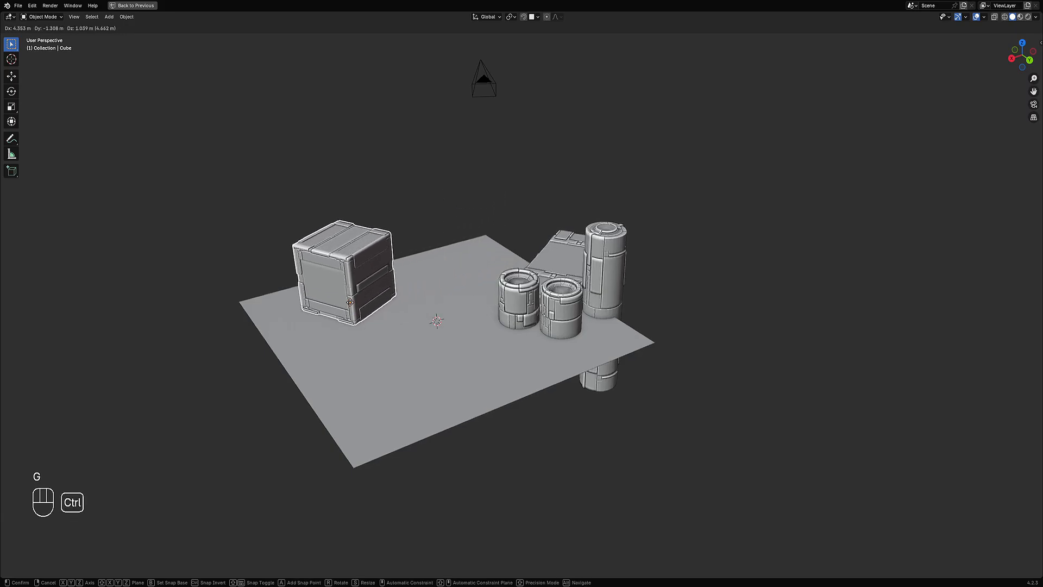
{"action": "left_click", "coordinate": [350, 302]}
{"action": "middle_click_drag", "start_coordinate": [548, 247], "coordinate": [453, 194]}
{"action": "key", "text": "Tab"}
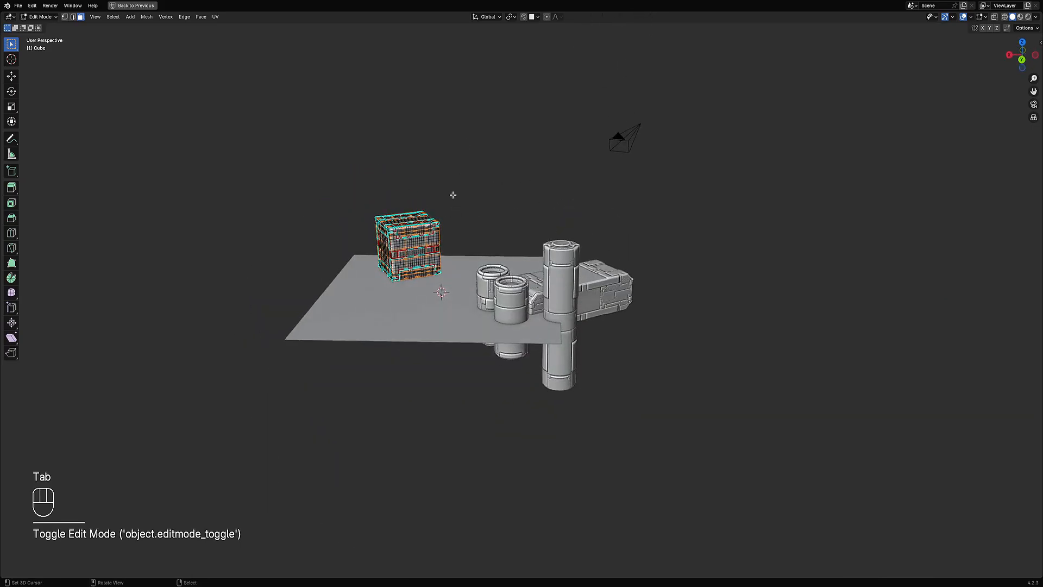
{"action": "key", "text": "Tab"}
Step: Move the long box next to the small box on the plane
{"action": "middle_click_drag", "start_coordinate": [463, 138], "coordinate": [571, 304]}
{"action": "left_click", "coordinate": [575, 296]}
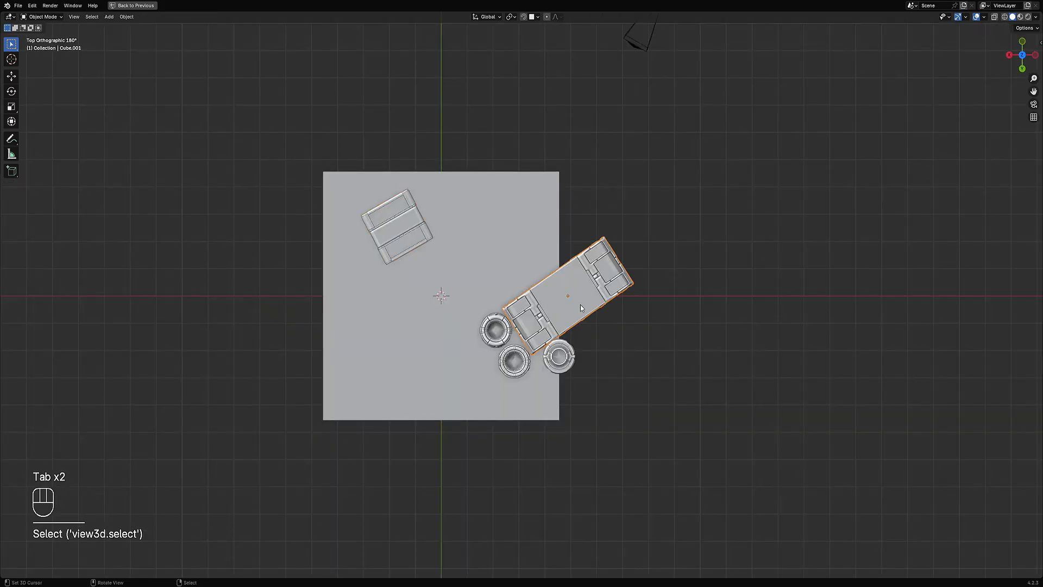
{"action": "key", "text": "g"}
{"action": "left_click", "coordinate": [477, 253], "text": "ctrl"}
Step: Move one short cylinder behind the long box
{"action": "left_click", "coordinate": [500, 328]}
{"action": "key", "text": "g"}
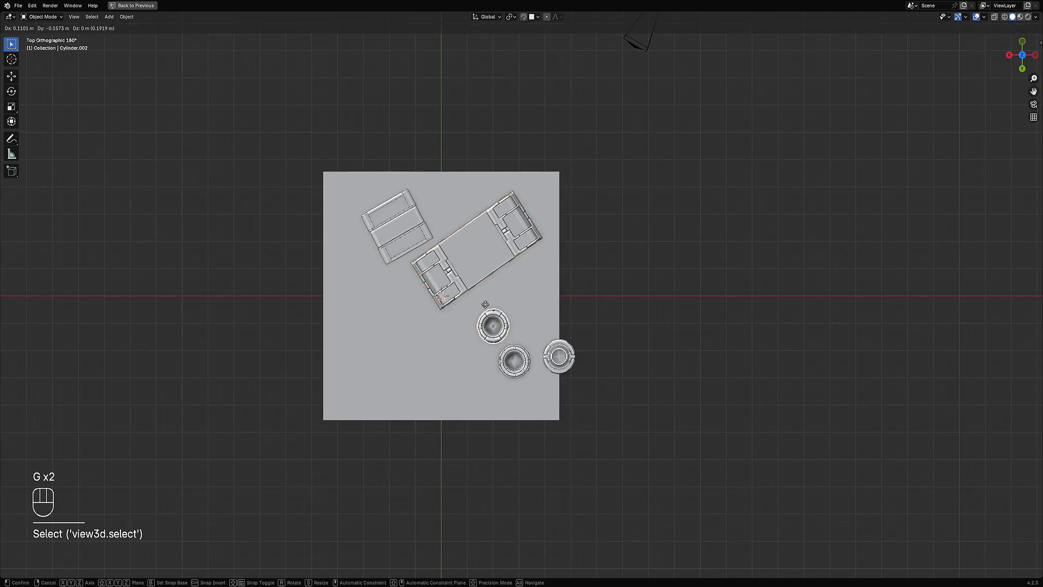
{"action": "left_click", "coordinate": [444, 216], "text": "ctrl"}
Step: Place the other short cylinder in front of the boxes, beside the small box
{"action": "right_click", "coordinate": [514, 360]}
{"action": "middle_click_drag", "start_coordinate": [514, 360], "coordinate": [544, 314]}
{"action": "scroll", "coordinate": [539, 304], "scroll_direction": "up", "scroll_amount": 2}
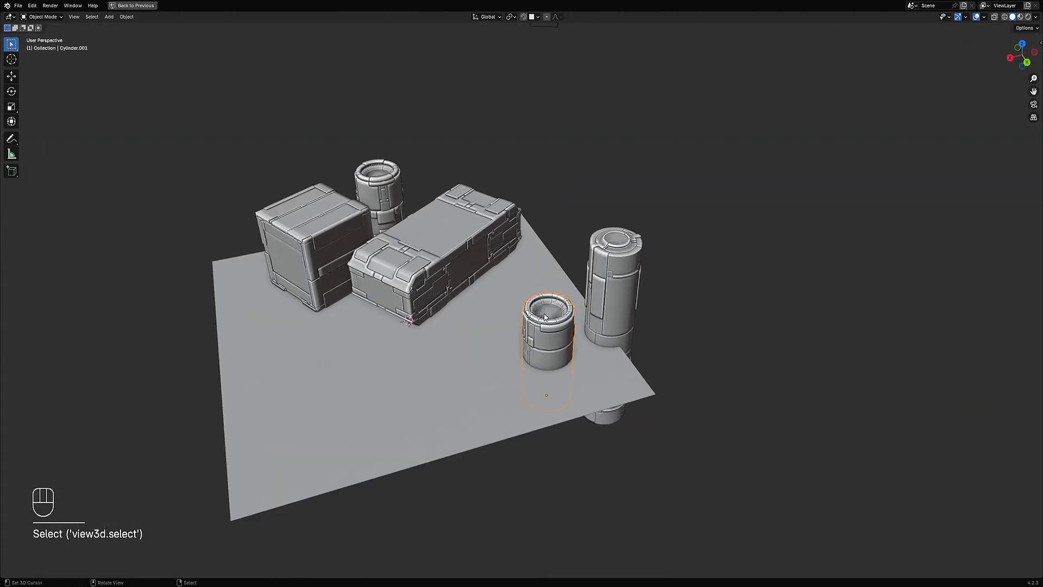
{"action": "right_click", "coordinate": [543, 341]}
{"action": "scroll", "coordinate": [542, 341], "scroll_direction": "down", "scroll_amount": 2}
{"action": "key", "text": "g"}
{"action": "right_click", "coordinate": [519, 300]}
{"action": "right_click", "coordinate": [538, 332]}
{"action": "key", "text": "g"}
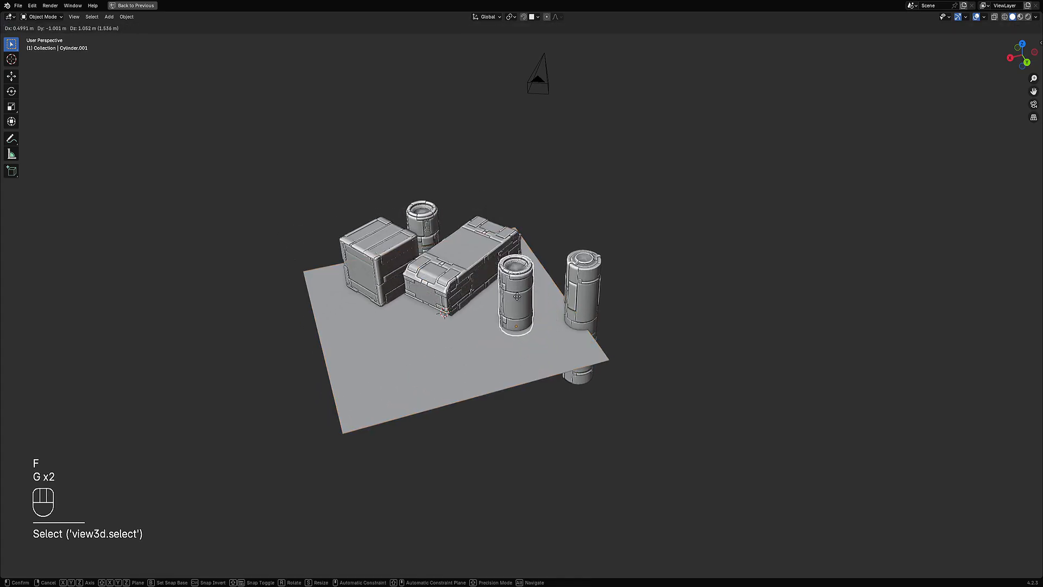
{"action": "left_click", "coordinate": [502, 314]}
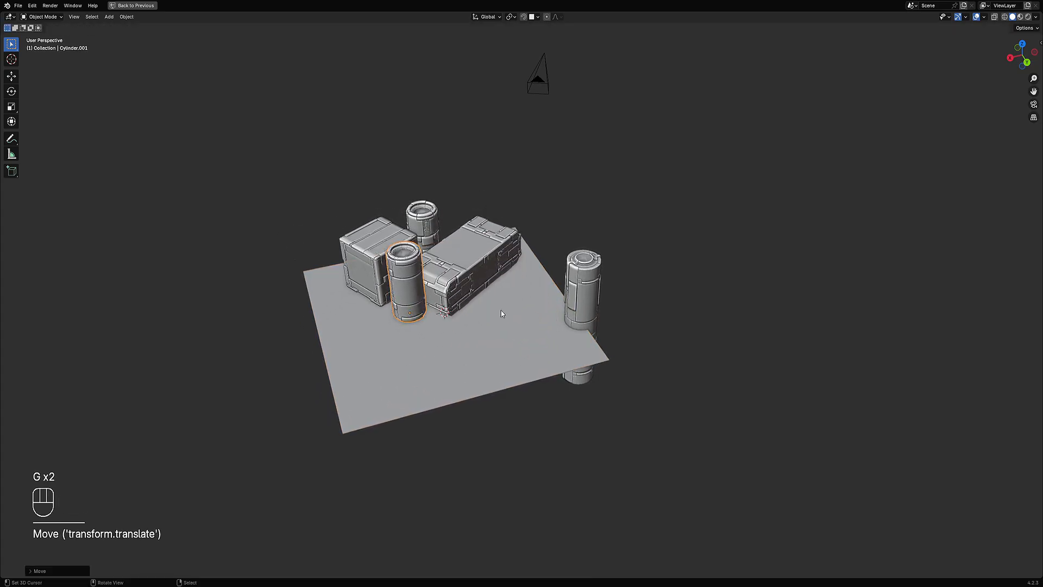
{"action": "middle_click_drag", "start_coordinate": [502, 314], "coordinate": [630, 343]}
{"action": "right_click", "coordinate": [630, 343]}
{"action": "key", "text": "g"}
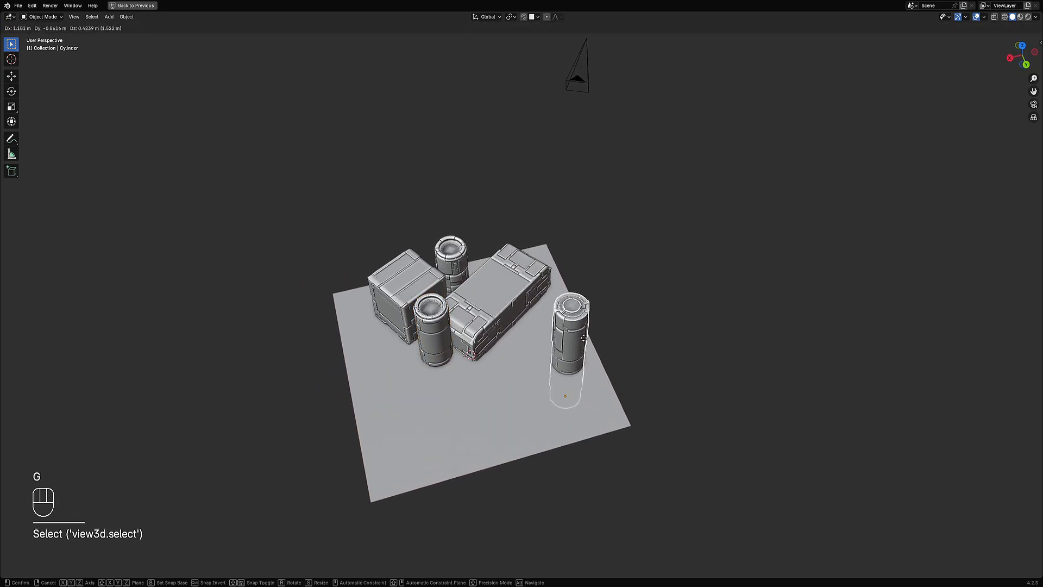
{"action": "key", "text": "ctrl"}
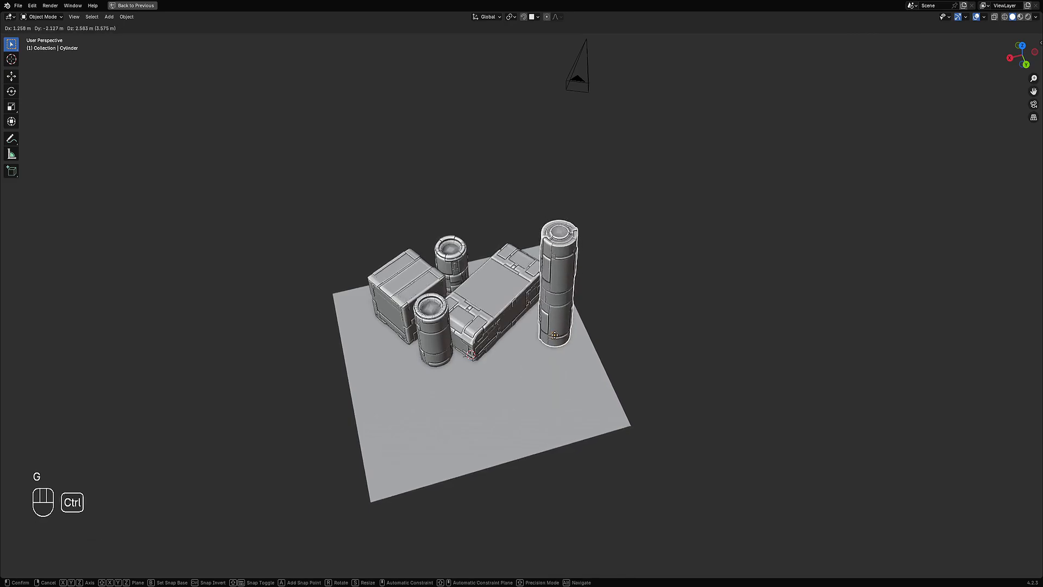
{"action": "right_click", "coordinate": [548, 221]}
Step: Try standing the tall cylinder behind the long box with face snapping enabled
{"action": "key", "text": "shift+ctrl+Tab"}
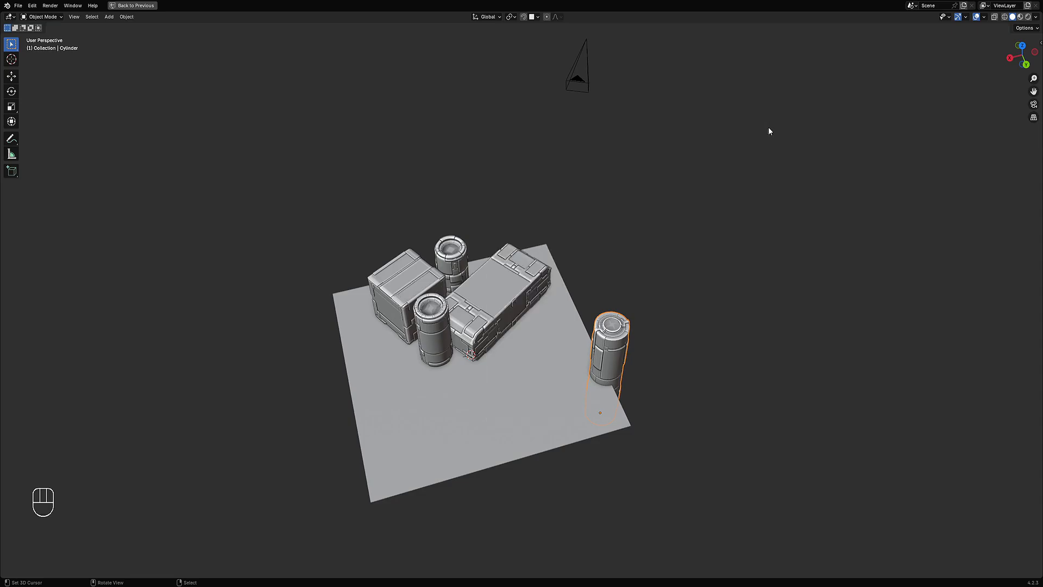
{"action": "key", "text": "shift+Tab"}
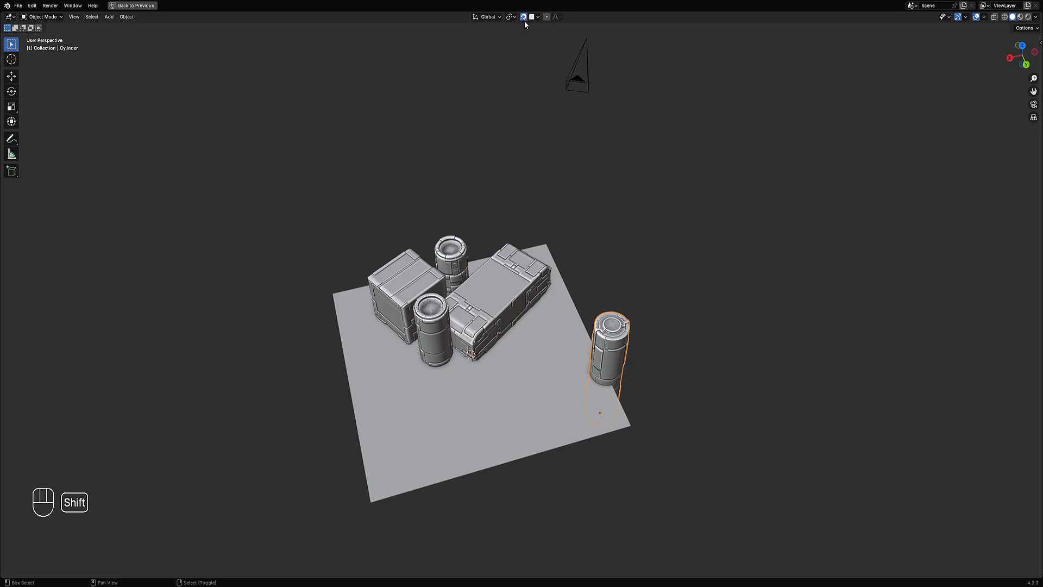
{"action": "key", "text": "shift+Tab"}
{"action": "key", "text": "shift+ctrl+Tab"}
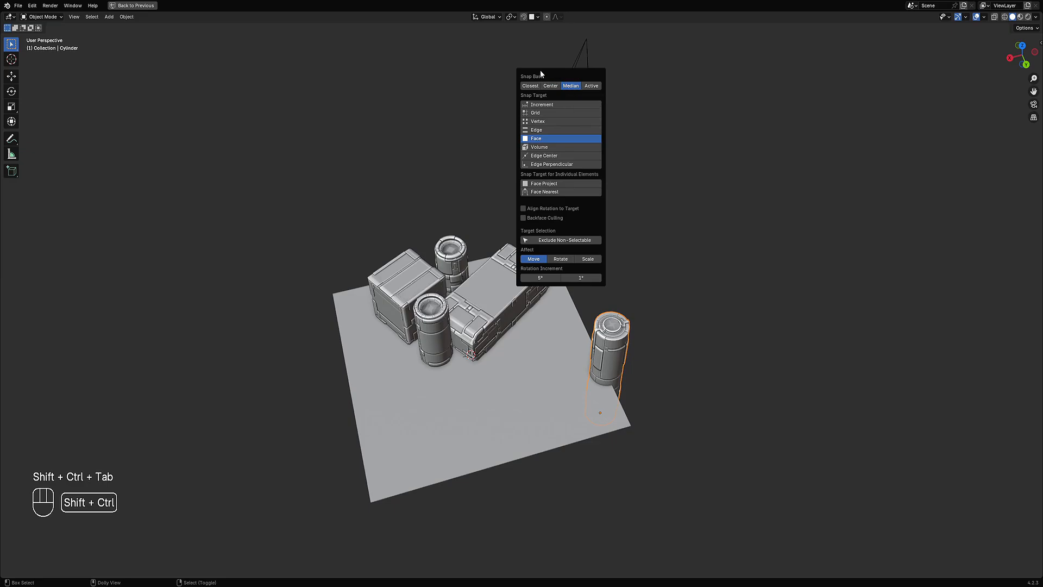
{"action": "key", "text": "shift+Tab"}
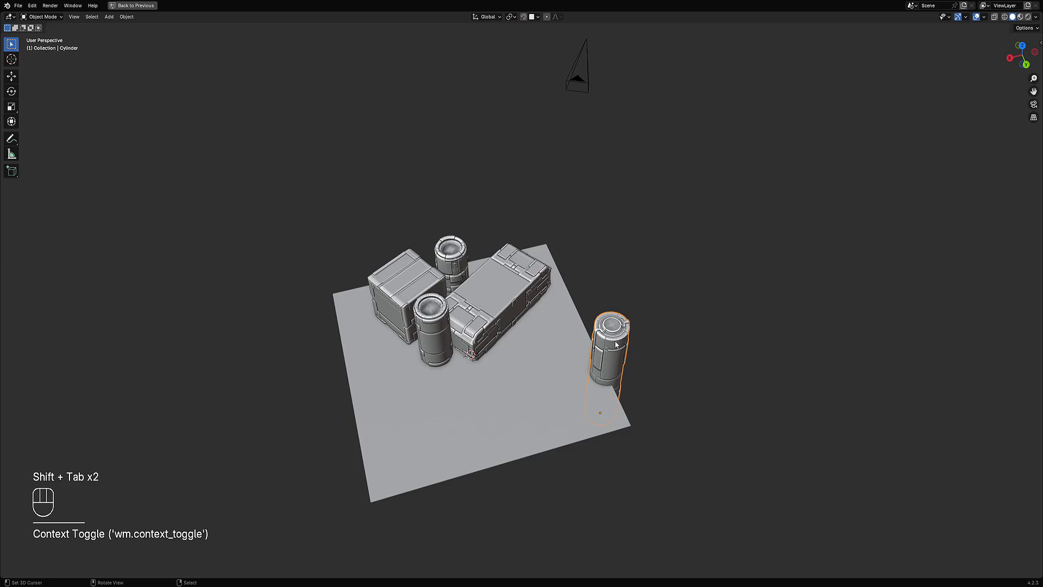
{"action": "mouse_move", "coordinate": [641, 355]}
{"action": "middle_mouse_down"}
{"action": "mouse_move", "coordinate": [634, 333]}
{"action": "mouse_move", "coordinate": [637, 347]}
{"action": "middle_mouse_up"}
{"action": "key", "text": "g"}
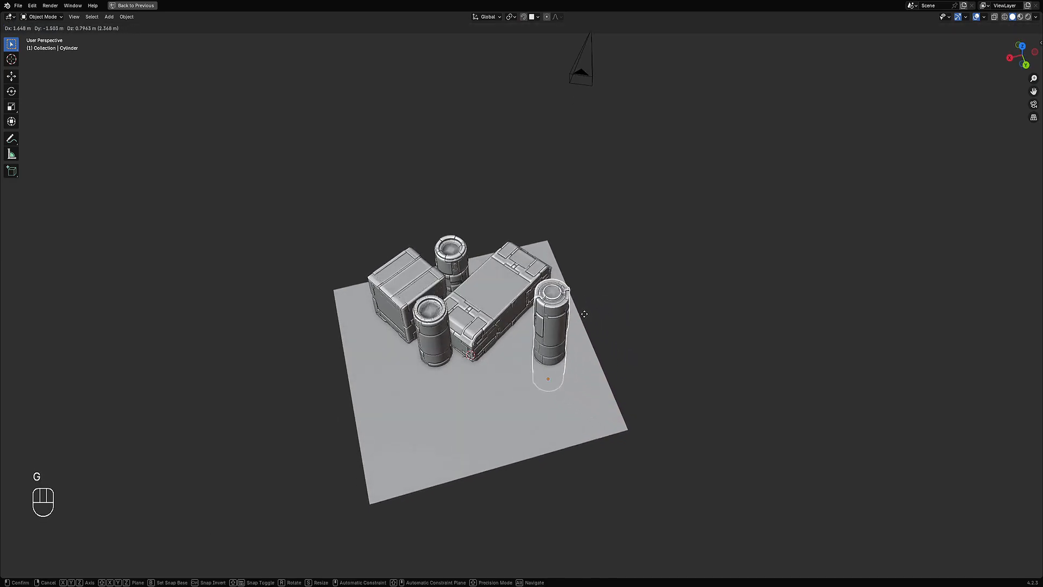
{"action": "key", "text": "ctrl"}
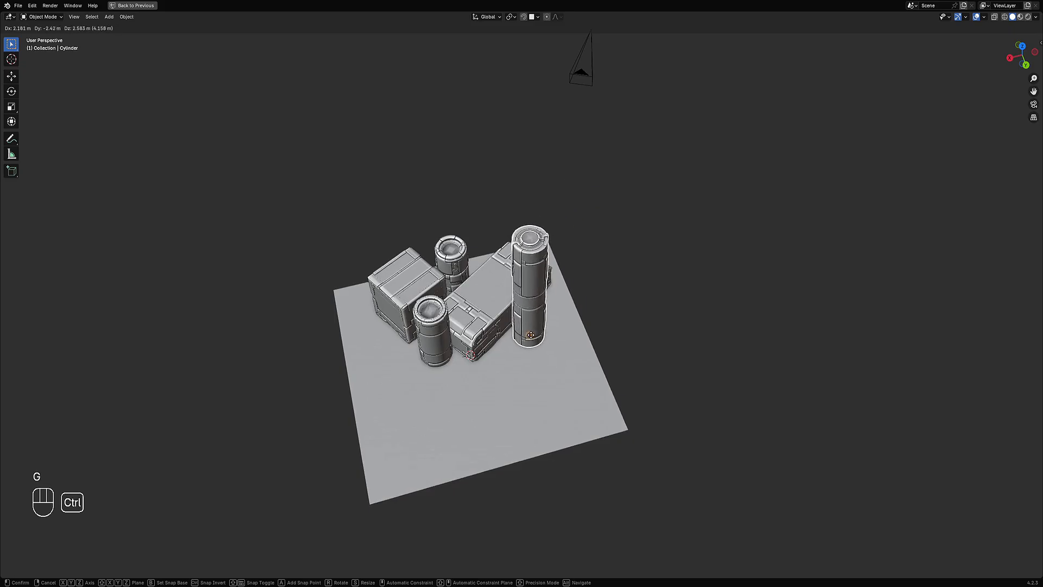
{"action": "left_click", "coordinate": [535, 328]}
Step: Move the tall cylinder from top view to stand between the rear short cylinder and the long box
{"action": "middle_click_drag", "start_coordinate": [554, 328], "coordinate": [547, 368], "text": "alt"}
{"action": "key", "text": "g"}
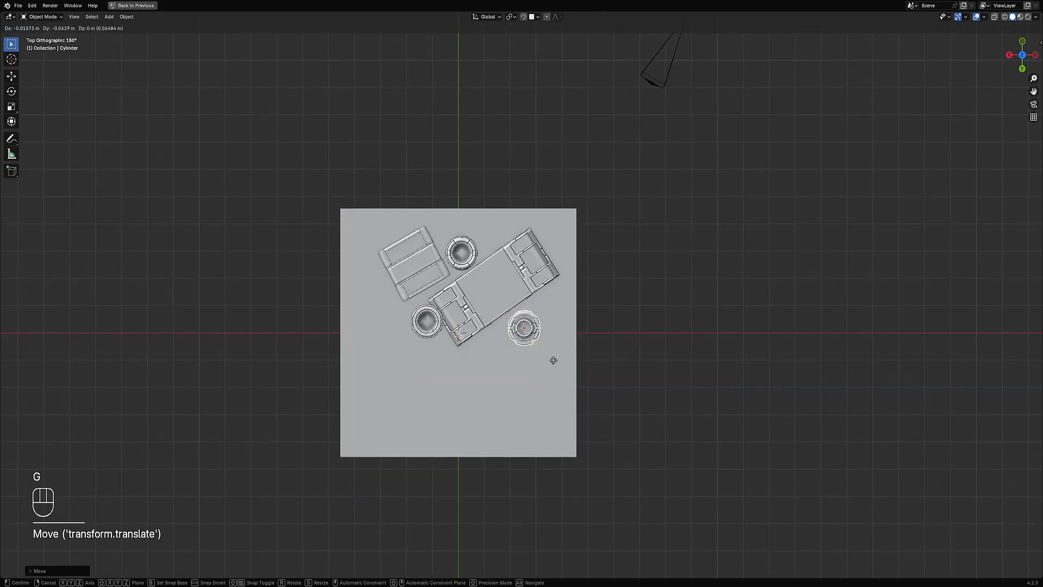
{"action": "key", "text": "ctrl"}
{"action": "left_click", "coordinate": [492, 232]}
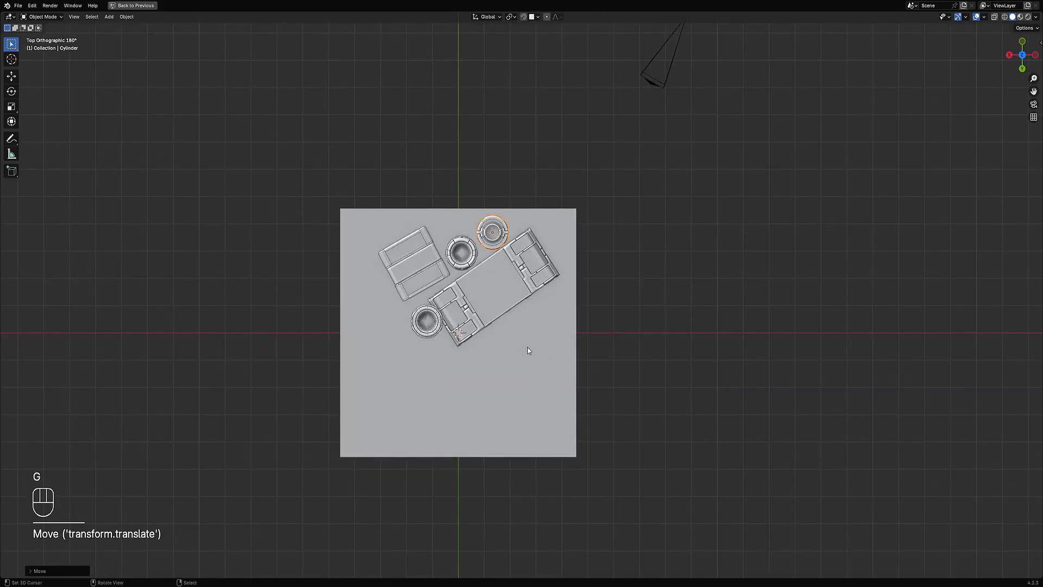
Step: Extrude the ground plane's back edge straight up about 8.5 m to form a wall
{"action": "middle_click_drag", "start_coordinate": [531, 349], "coordinate": [593, 298]}
{"action": "key", "text": "alt+a"}
{"action": "key", "text": "Tab"}
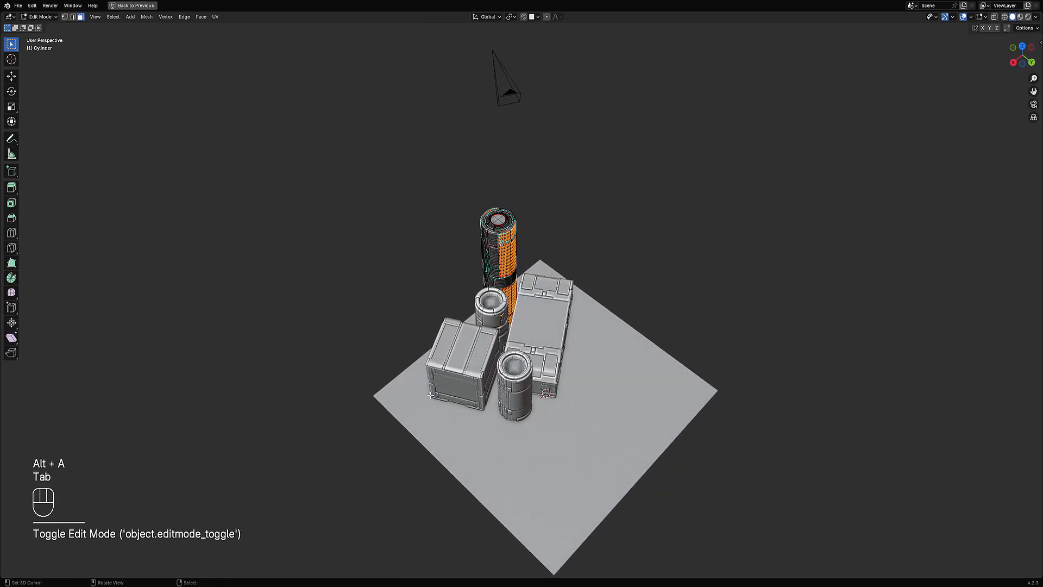
{"action": "key", "text": "Tab"}
{"action": "left_click", "coordinate": [423, 375]}
{"action": "key", "text": "Tab"}
{"action": "key", "text": "2"}
{"action": "left_click", "coordinate": [421, 357]}
{"action": "middle_click_drag", "start_coordinate": [421, 357], "coordinate": [419, 304]}
{"action": "key", "text": "e"}
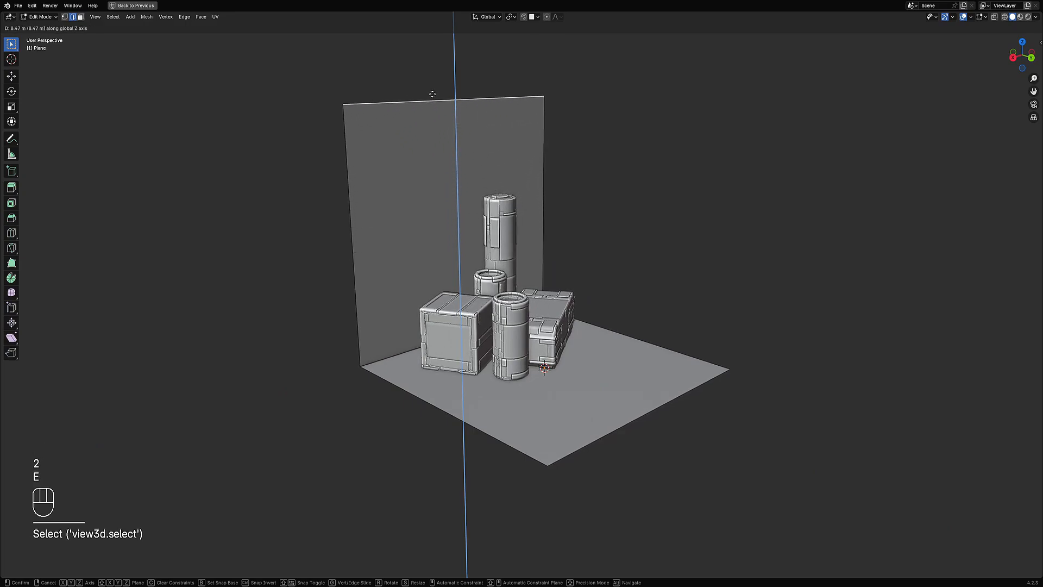
{"action": "left_click", "coordinate": [433, 99]}
Step: Separate the wall face from the ground plane into its own object and edit it
{"action": "middle_click_drag", "start_coordinate": [432, 99], "coordinate": [500, 200]}
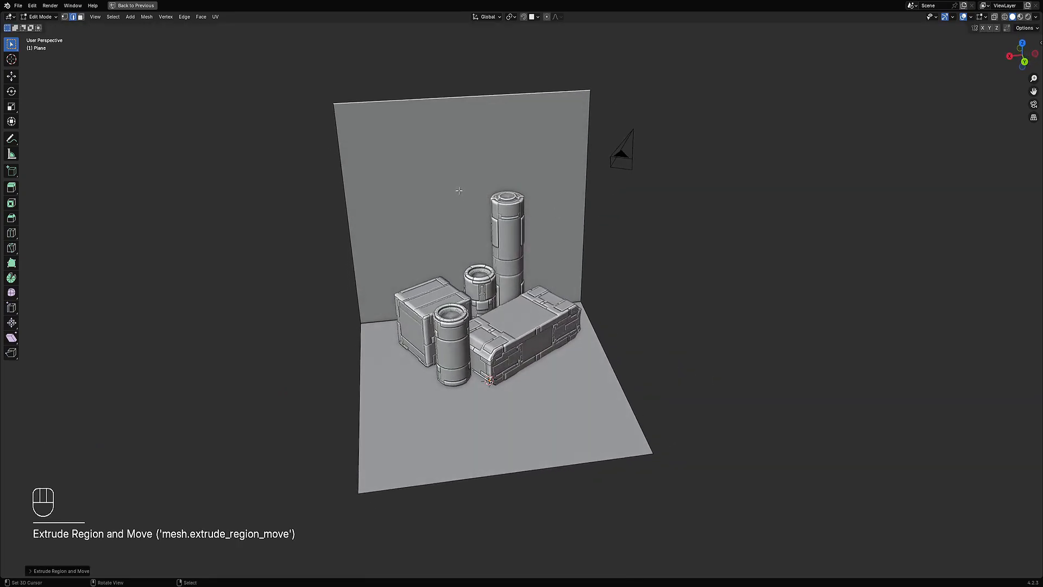
{"action": "key", "text": "3"}
{"action": "left_click", "coordinate": [458, 209]}
{"action": "key", "text": "p"}
{"action": "left_click", "coordinate": [459, 209]}
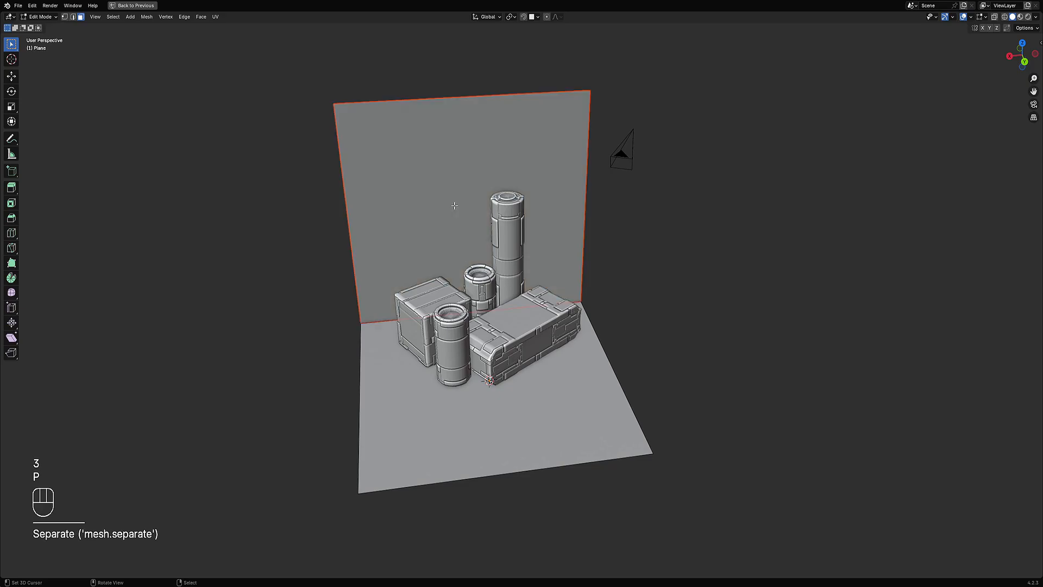
{"action": "key", "text": "Tab"}
{"action": "key", "text": "Tab"}
Step: Add vertical loop cuts across the wall and try shrinking/fattening them
{"action": "key", "text": "ctrl+r"}
{"action": "scroll", "coordinate": [406, 111], "scroll_direction": "up", "scroll_amount": 11}
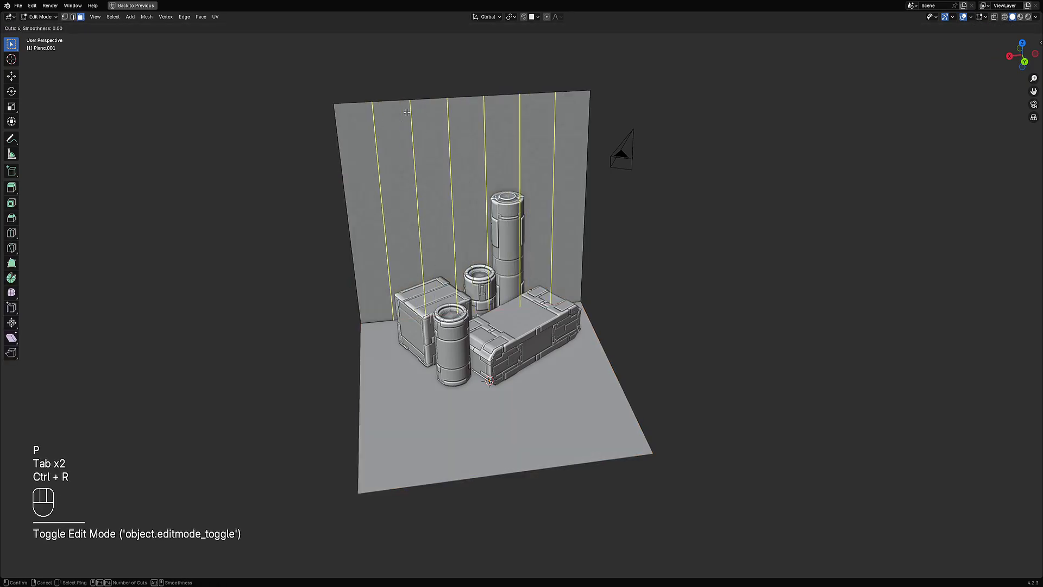
{"action": "scroll", "coordinate": [406, 111], "scroll_direction": "up", "scroll_amount": 3}
{"action": "left_click", "coordinate": [407, 112]}
{"action": "right_click", "coordinate": [407, 111]}
{"action": "middle_click_drag", "start_coordinate": [406, 111], "coordinate": [467, 154]}
{"action": "middle_click_drag", "start_coordinate": [467, 154], "coordinate": [547, 211], "text": "shift"}
{"action": "scroll", "coordinate": [546, 210], "scroll_direction": "up", "scroll_amount": 1}
{"action": "key", "text": "alt+s"}
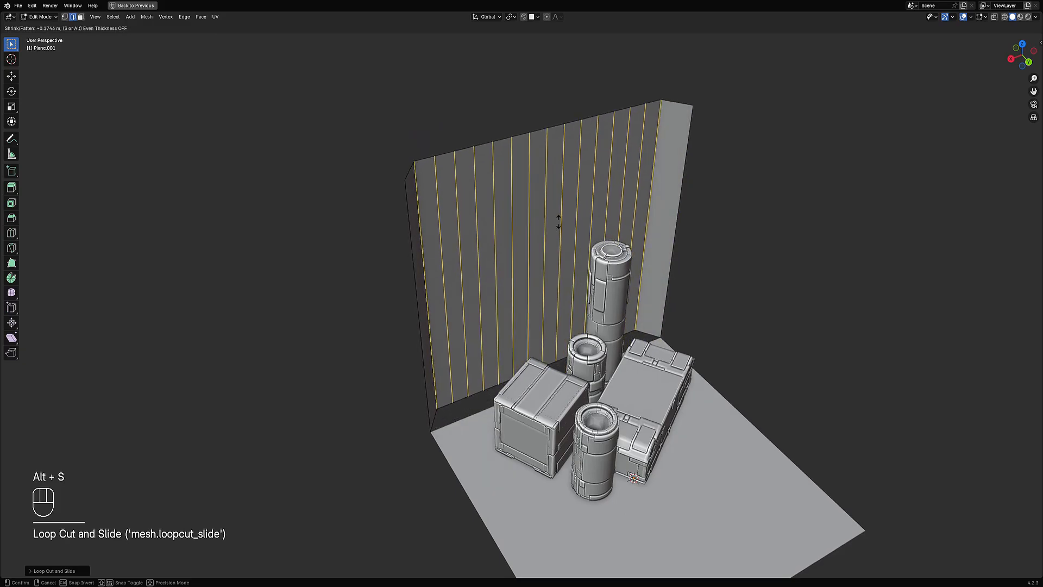
{"action": "right_click", "coordinate": [560, 222]}
{"action": "middle_click_drag", "start_coordinate": [450, 242], "coordinate": [302, 203], "text": "alt"}
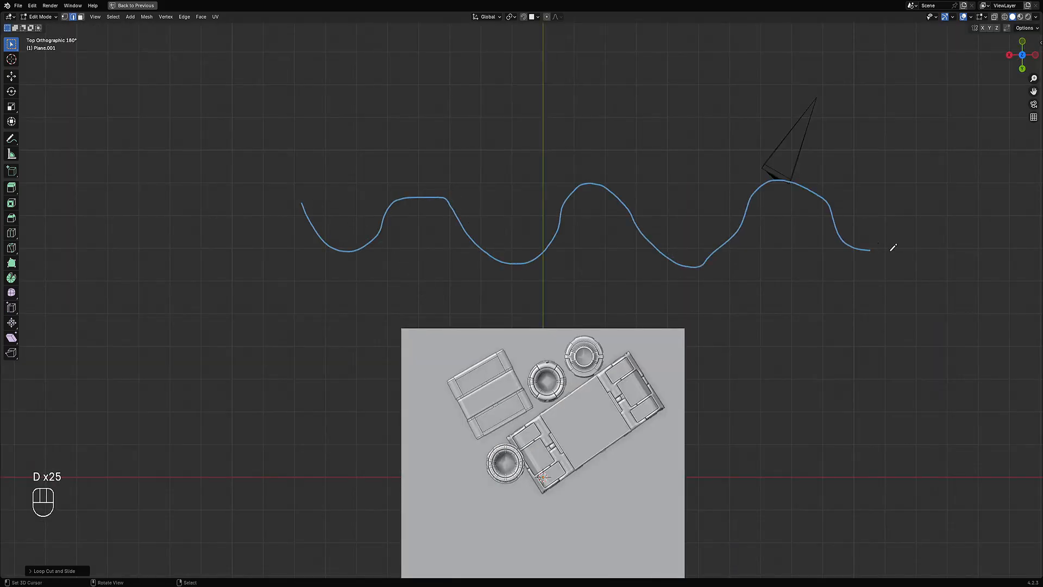
{"action": "right_click_drag", "start_coordinate": [1006, 216], "coordinate": [934, 197]}
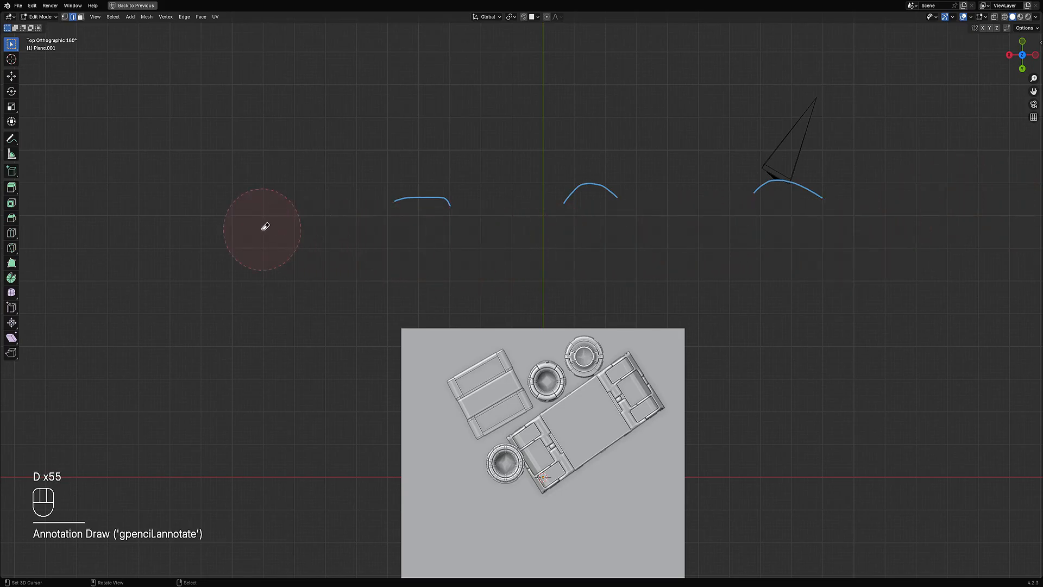
{"action": "mouse_move", "coordinate": [429, 372]}
{"action": "middle_mouse_down"}
{"action": "mouse_move", "coordinate": [510, 281]}
{"action": "mouse_move", "coordinate": [491, 272]}
{"action": "middle_mouse_up"}
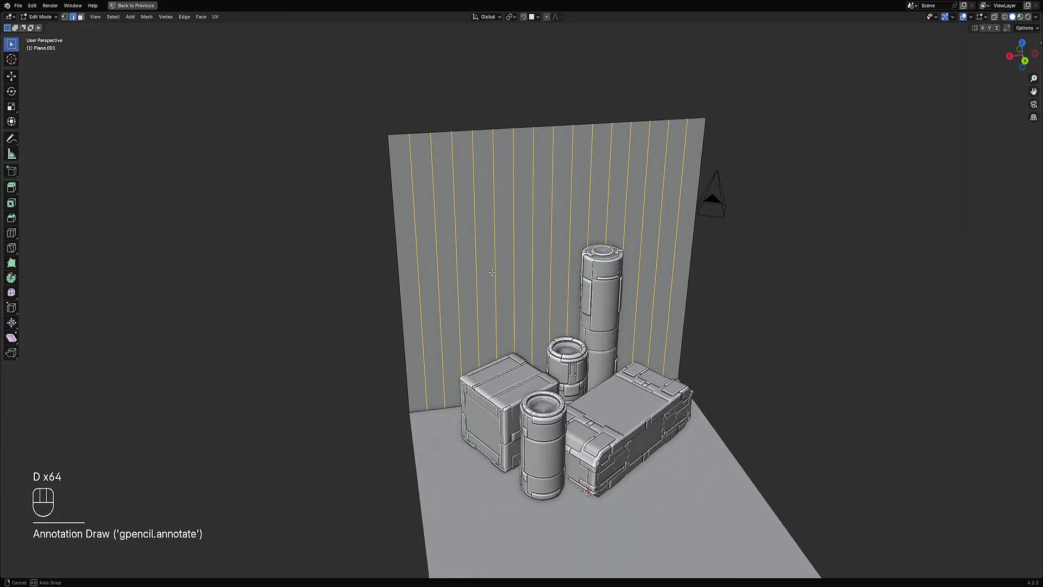
Step: Undo the loop cuts on the wall
{"action": "key", "text": "ctrl+z"}
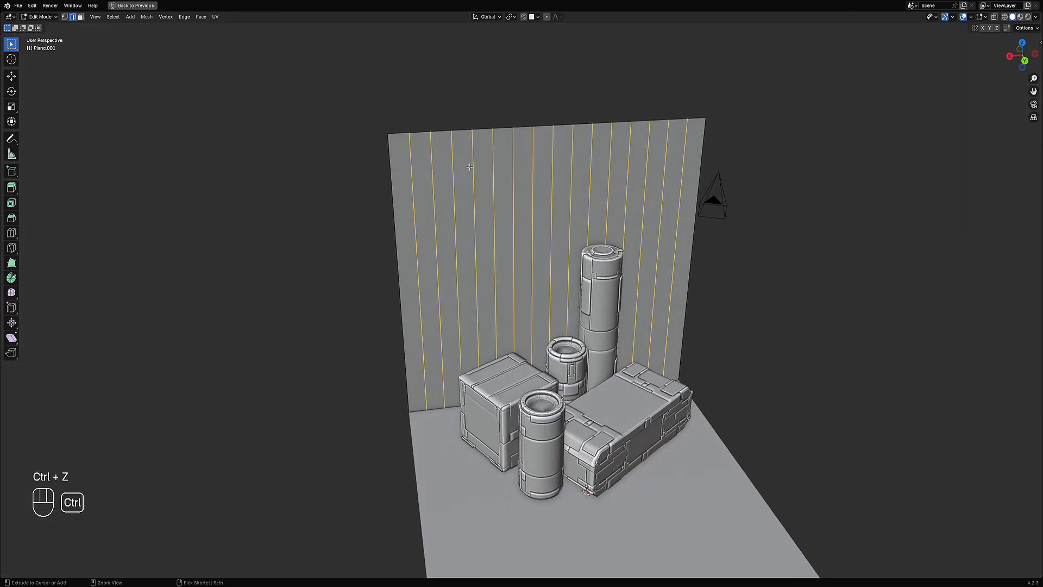
{"action": "key", "text": "alt+a"}
{"action": "key", "text": "ctrl+z"}
{"action": "key", "text": "ctrl+z"}
{"action": "key", "text": "ctrl+z"}
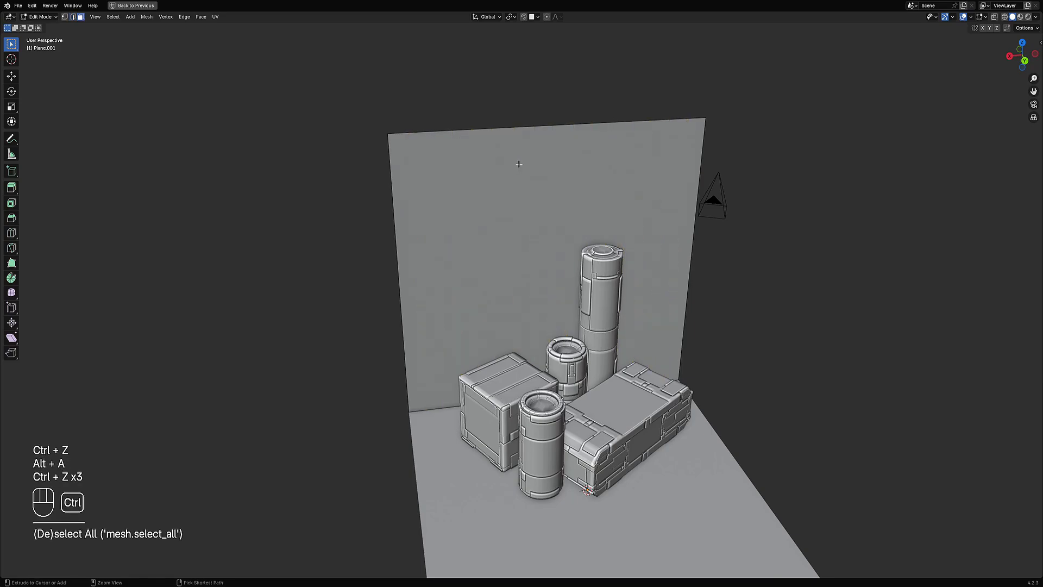
Step: Add 24 vertical loop cuts across the wall and clear the selection
{"action": "key", "text": "ctrl+r"}
{"action": "scroll", "coordinate": [469, 128], "scroll_direction": "up", "scroll_amount": 20}
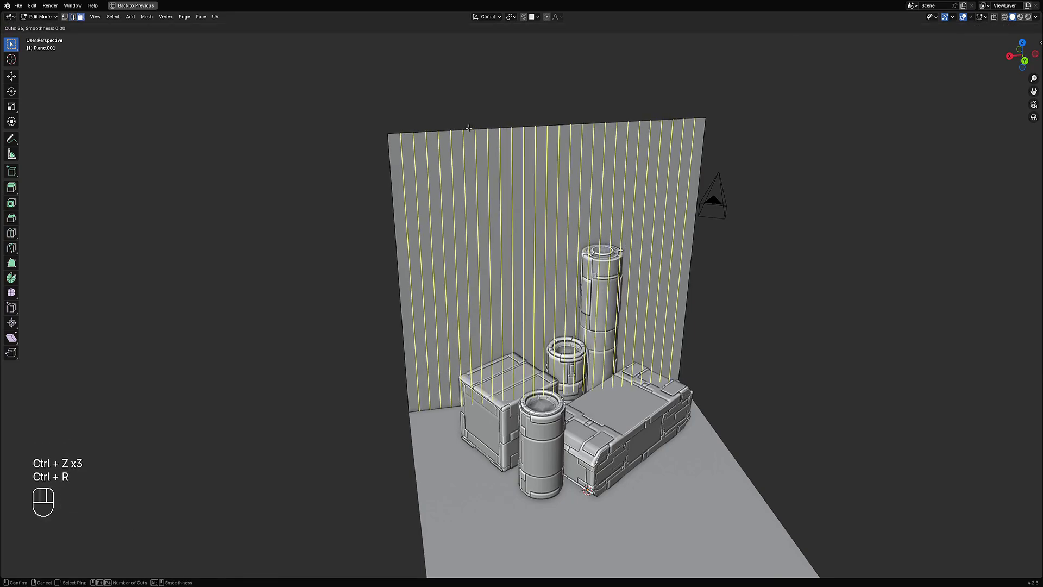
{"action": "left_click", "coordinate": [469, 128]}
{"action": "key", "text": "alt+a"}
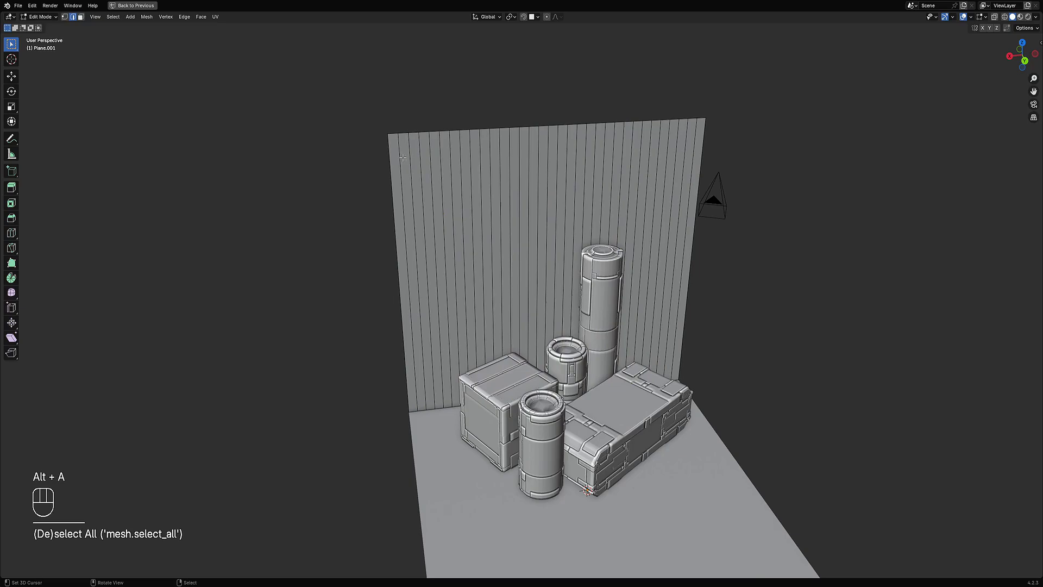
Step: Select every other vertical edge loop across the wall
{"action": "left_click", "coordinate": [402, 158], "text": "shift"}
{"action": "key", "text": "ctrl+shift+KP_Add"}
{"action": "key", "text": "ctrl+shift+KP_Add"}
{"action": "key", "text": "ctrl+shift+KP_Add"}
{"action": "key", "text": "ctrl+shift+KP_Add"}
{"action": "key", "text": "ctrl+shift+KP_Add"}
{"action": "key", "text": "ctrl+shift+KP_Add"}
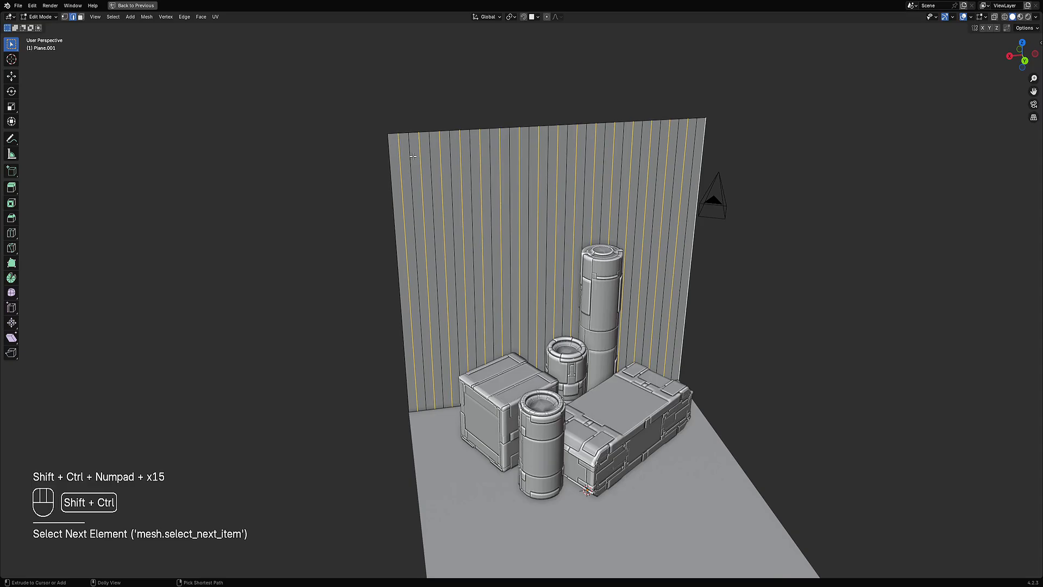
Step: Shrink/fatten the selected loops about 0.1 m to fold the wall into a zigzag
{"action": "middle_click_drag", "start_coordinate": [451, 174], "coordinate": [482, 185]}
{"action": "scroll", "coordinate": [510, 198], "scroll_direction": "up", "scroll_amount": 2}
{"action": "key", "text": "alt+s"}
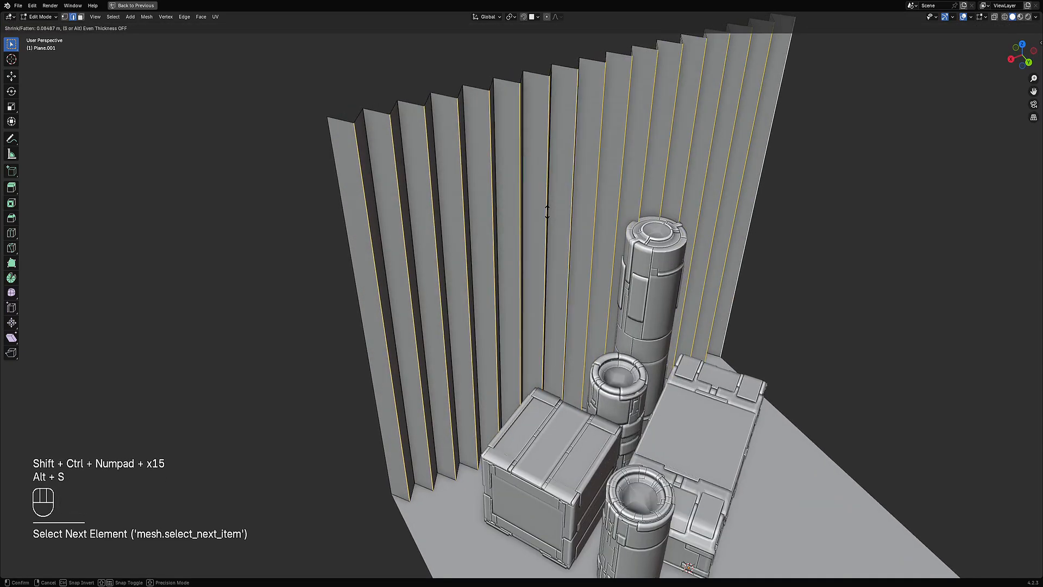
{"action": "right_click", "coordinate": [550, 214]}
{"action": "middle_click_drag", "start_coordinate": [592, 219], "coordinate": [621, 241]}
{"action": "key", "text": "alt+s"}
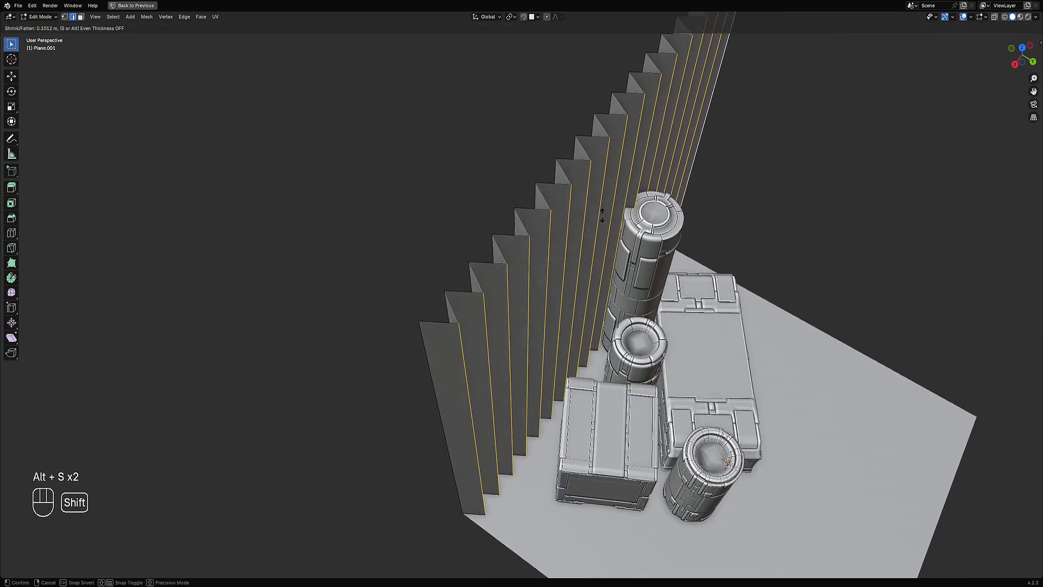
{"action": "left_click", "coordinate": [614, 224]}
Step: Set the wall's subdivision level to 3 to smooth the folds
{"action": "key", "text": "Tab"}
{"action": "middle_click_drag", "start_coordinate": [614, 224], "coordinate": [492, 195]}
{"action": "key", "text": "ctrl+3"}
Step: Add a horizontal loop cut across the wall and bevel the selected edges
{"action": "key", "text": "Tab"}
{"action": "key", "text": "ctrl+r"}
{"action": "left_click", "coordinate": [595, 245]}
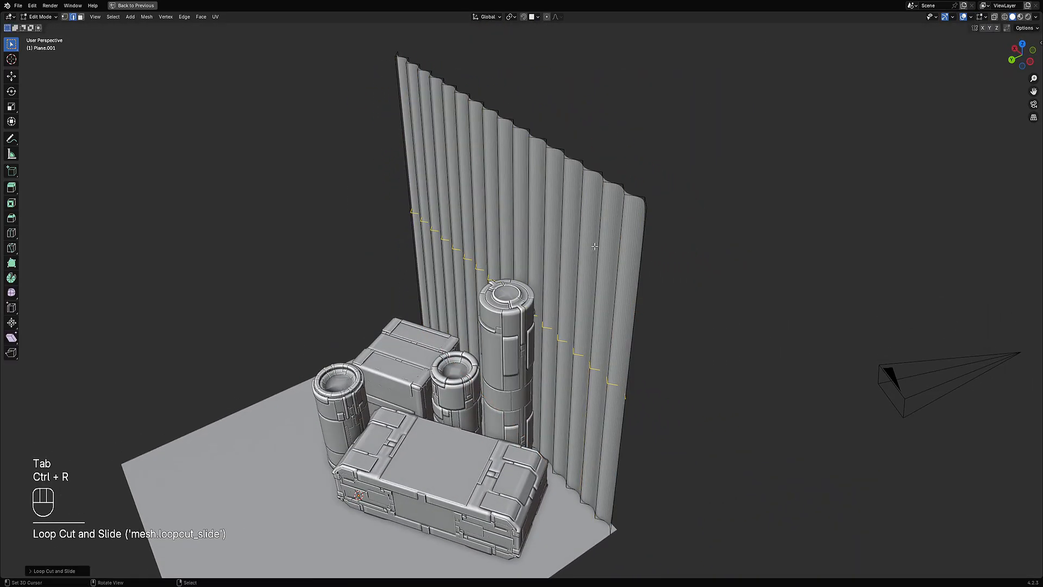
{"action": "key", "text": "ctrl+b"}
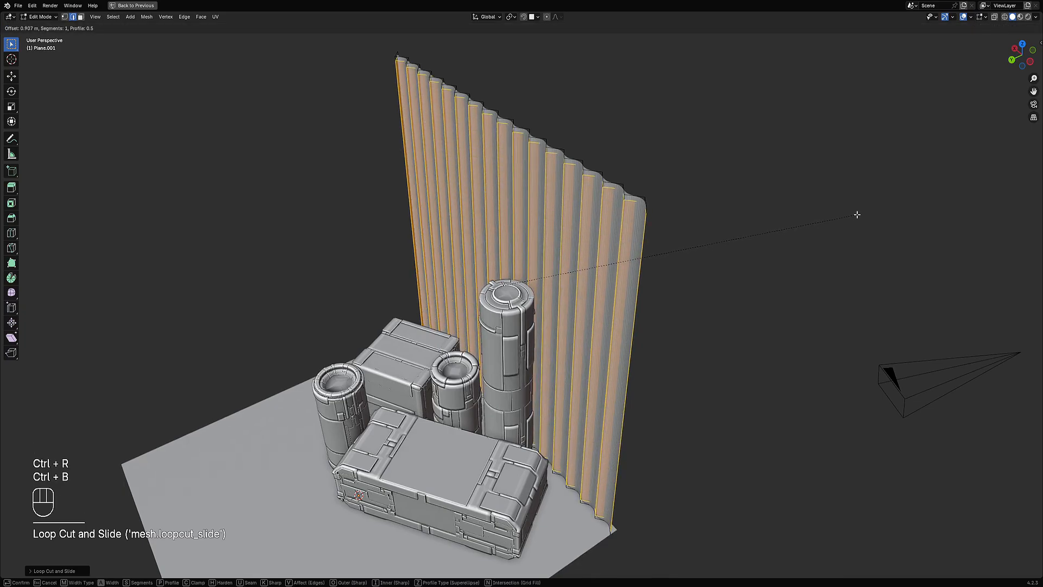
{"action": "left_click", "coordinate": [859, 215]}
{"action": "scroll", "coordinate": [640, 263], "scroll_direction": "down", "scroll_amount": 2}
Step: Cycle the wall's subdivision level through 1, 2 and 3 in object mode
{"action": "key", "text": "Tab"}
{"action": "middle_click_drag", "start_coordinate": [598, 270], "coordinate": [646, 243]}
{"action": "key", "text": "ctrl+1"}
{"action": "key", "text": "ctrl+2"}
{"action": "key", "text": "ctrl+3"}
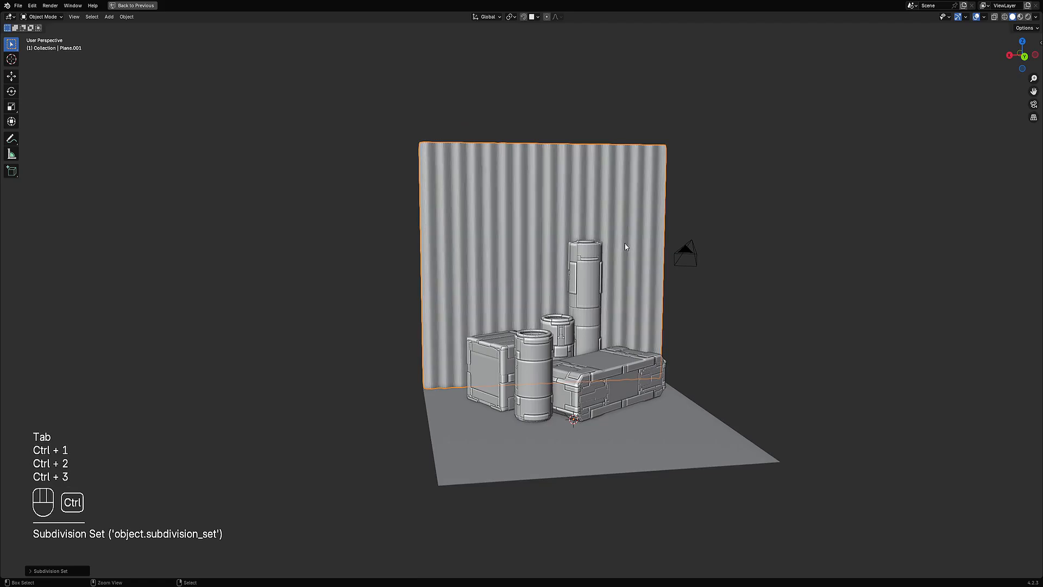
Step: Try moving the wall's top edge loop vertically in back view
{"action": "middle_click_drag", "start_coordinate": [625, 247], "coordinate": [601, 230]}
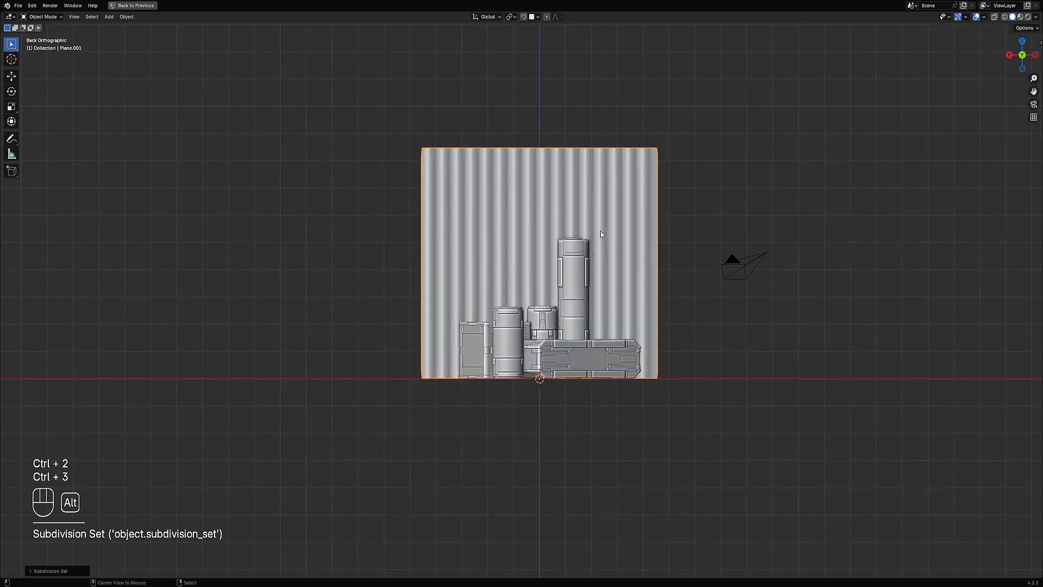
{"action": "key", "text": "alt+a"}
{"action": "scroll", "coordinate": [598, 228], "scroll_direction": "up", "scroll_amount": 3}
{"action": "middle_click_drag", "start_coordinate": [411, 80], "coordinate": [500, 270], "text": "shift"}
{"action": "key", "text": "Tab"}
{"action": "scroll", "coordinate": [489, 245], "scroll_direction": "up", "scroll_amount": 3}
{"action": "key", "text": "alt+a"}
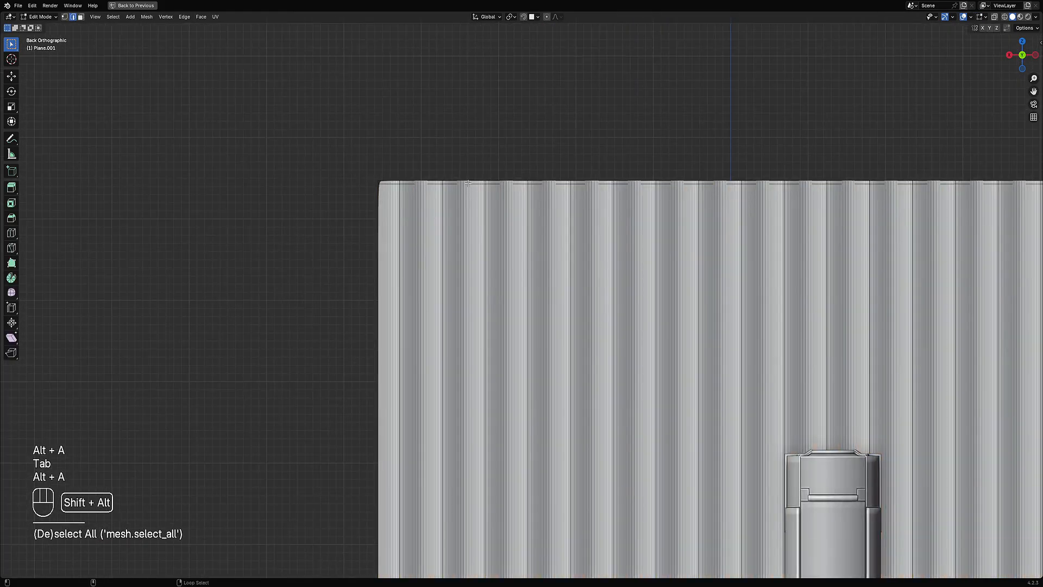
{"action": "scroll", "coordinate": [515, 210], "scroll_direction": "up", "scroll_amount": 1}
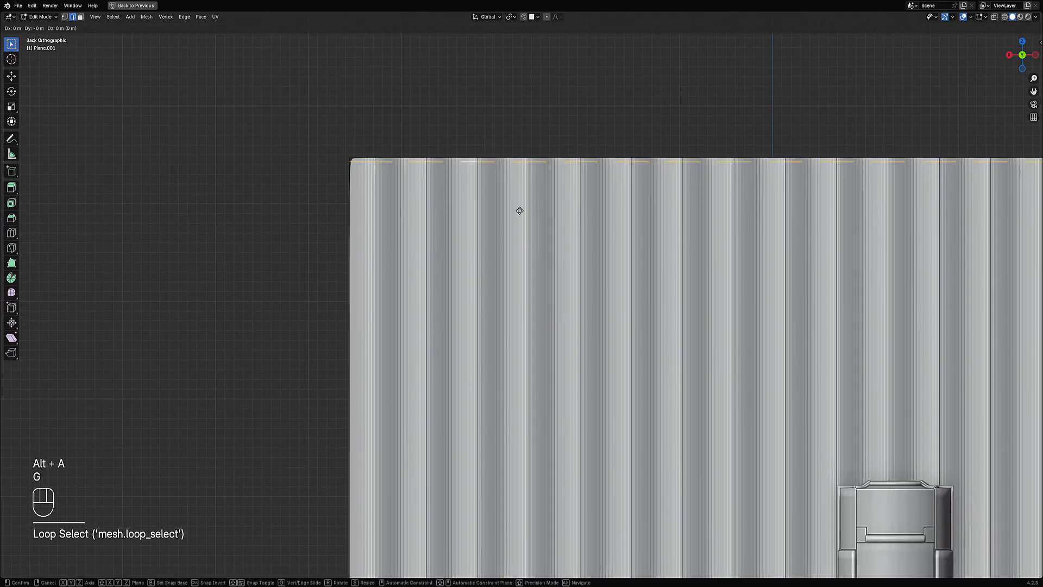
{"action": "key", "text": "g"}
{"action": "key", "text": "z"}
{"action": "right_click", "coordinate": [517, 210]}
{"action": "key", "text": "alt+a"}
Step: Add a loop cut right beside the wall's top edge
{"action": "key", "text": "ctrl+r"}
{"action": "left_click", "coordinate": [365, 157]}
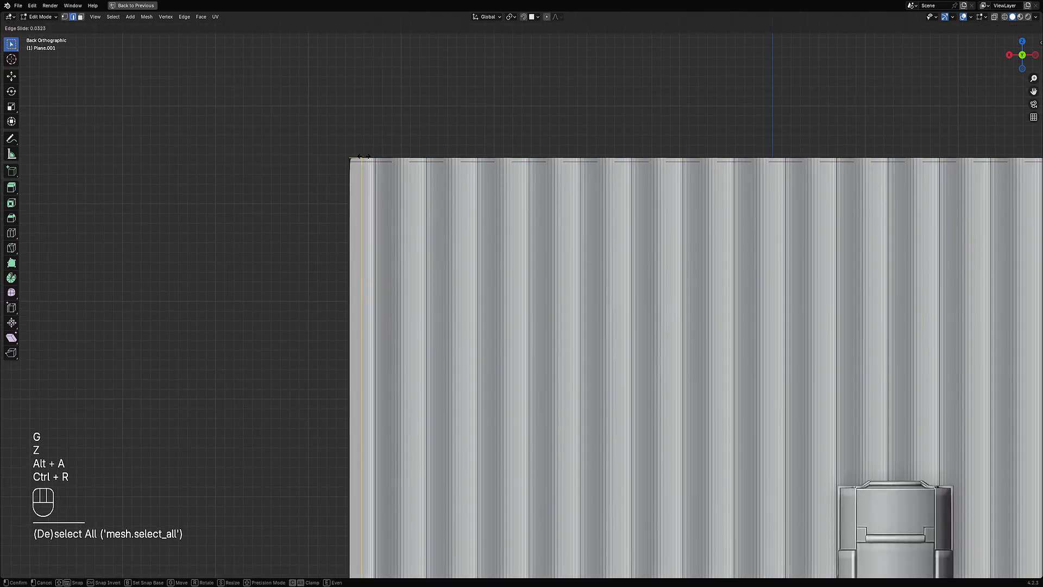
{"action": "left_click", "coordinate": [355, 158]}
Step: Add a loop cut beside the wall's right edge, select all and return to object mode
{"action": "scroll", "coordinate": [758, 319], "scroll_direction": "down", "scroll_amount": 4}
{"action": "middle_click_drag", "start_coordinate": [758, 319], "coordinate": [470, 288], "text": "shift"}
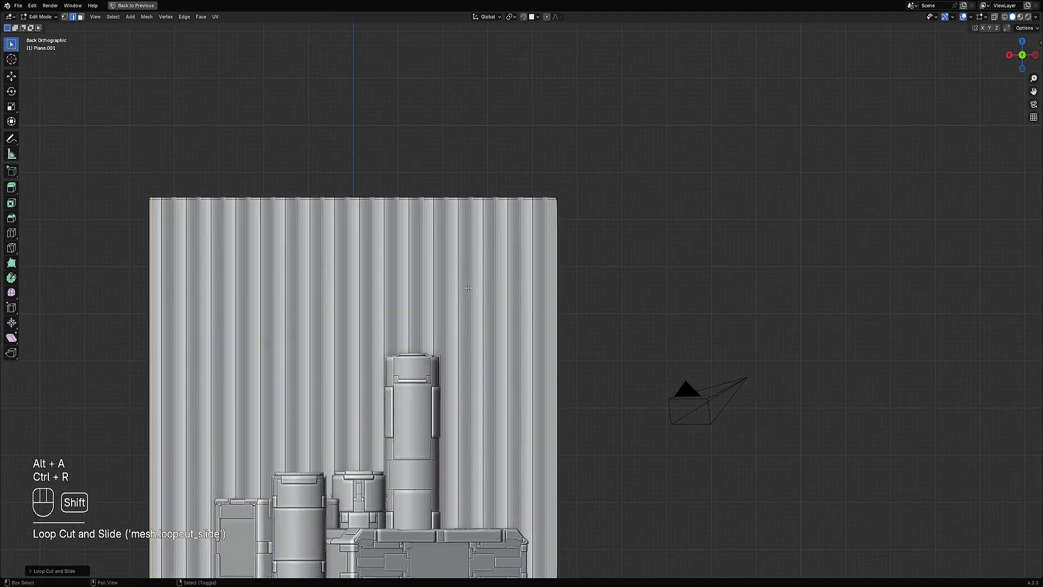
{"action": "scroll", "coordinate": [523, 298], "scroll_direction": "up", "scroll_amount": 1}
{"action": "key", "text": "ctrl+r"}
{"action": "key", "text": "ctrl+r"}
{"action": "left_click", "coordinate": [556, 175]}
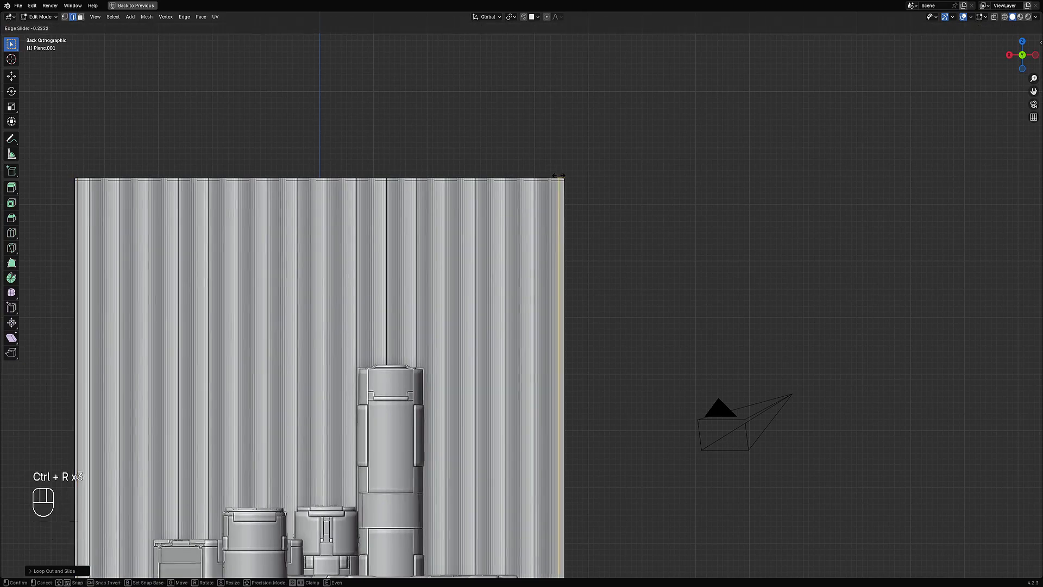
{"action": "left_click", "coordinate": [561, 176]}
{"action": "key", "text": "a"}
{"action": "scroll", "coordinate": [521, 293], "scroll_direction": "down", "scroll_amount": 4}
{"action": "middle_click_drag", "start_coordinate": [501, 321], "coordinate": [524, 199]}
{"action": "key", "text": "Tab"}
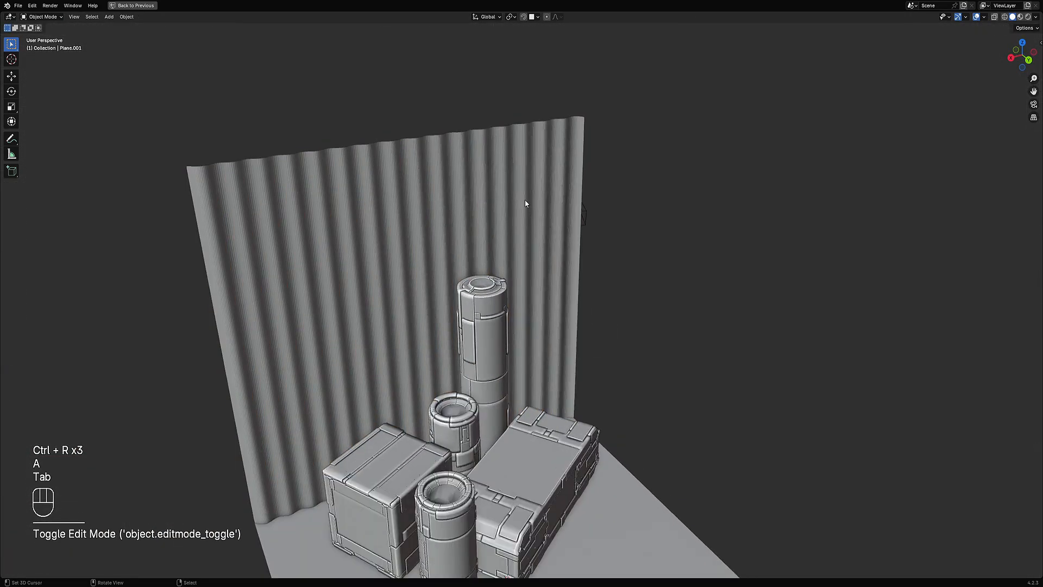
{"action": "key", "text": "w"}
{"action": "left_click", "coordinate": [515, 188]}
{"action": "left_click", "coordinate": [511, 193]}
{"action": "key", "text": "w"}
{"action": "left_click", "coordinate": [510, 192]}
{"action": "key", "text": "alt+a"}
{"action": "scroll", "coordinate": [510, 199], "scroll_direction": "down", "scroll_amount": 5}
{"action": "mouse_move", "coordinate": [535, 278]}
{"action": "middle_mouse_down"}
{"action": "mouse_move", "coordinate": [536, 243]}
{"action": "mouse_move", "coordinate": [535, 287]}
{"action": "middle_mouse_up"}
{"action": "middle_click_drag", "start_coordinate": [587, 359], "coordinate": [586, 313], "text": "shift"}
{"action": "scroll", "coordinate": [581, 305], "scroll_direction": "up", "scroll_amount": 1}
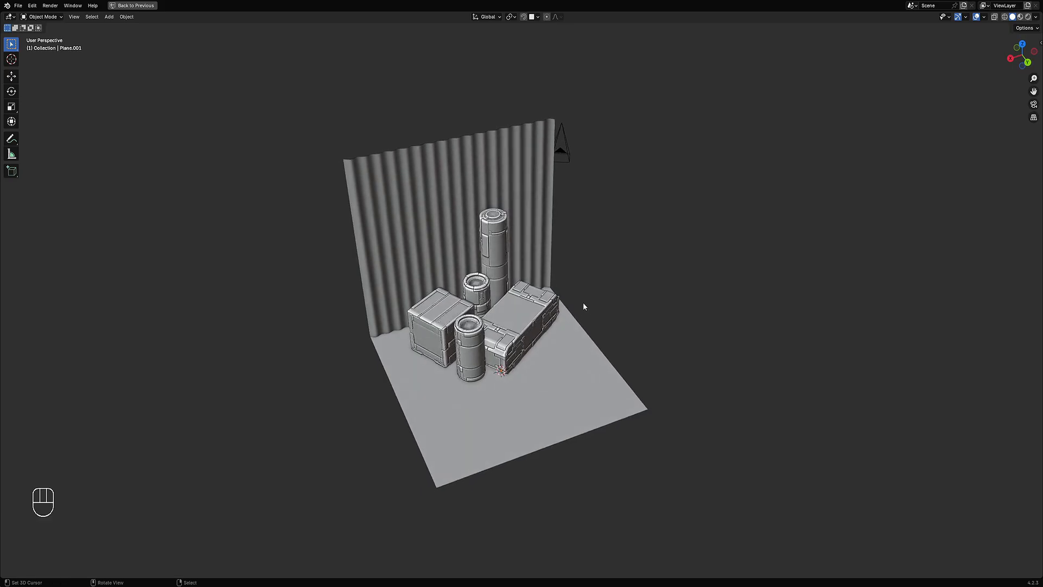
{"action": "scroll", "coordinate": [582, 303], "scroll_direction": "up", "scroll_amount": 3}
{"action": "scroll", "coordinate": [475, 303], "scroll_direction": "down", "scroll_amount": 2}
{"action": "middle_click_drag", "start_coordinate": [475, 303], "coordinate": [535, 281], "text": "shift"}
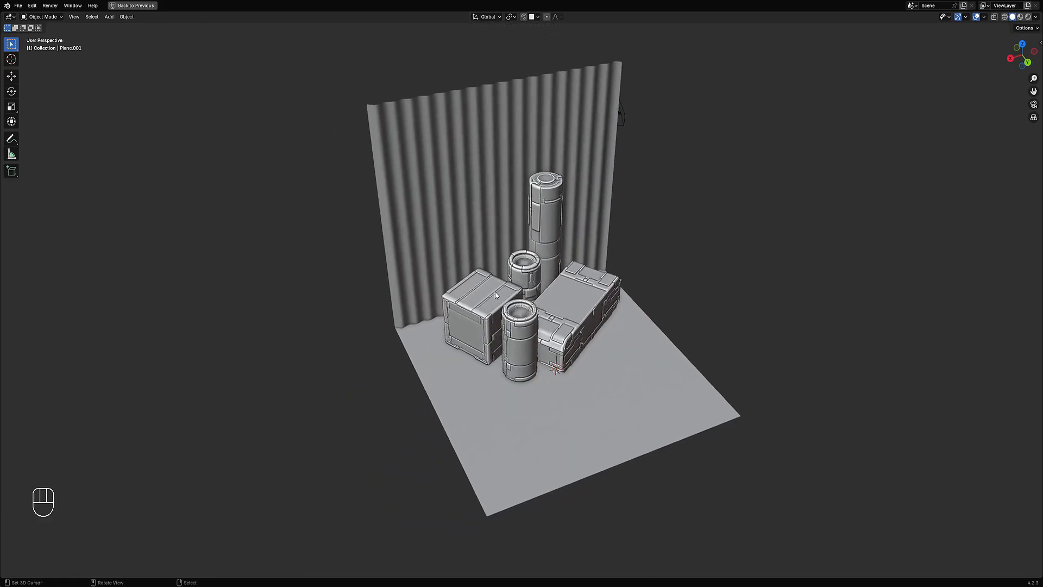
Step: Add a cube and raise it along Z so it sits on top of the crate
{"action": "left_click", "coordinate": [491, 282]}
{"action": "key", "text": "shift+a"}
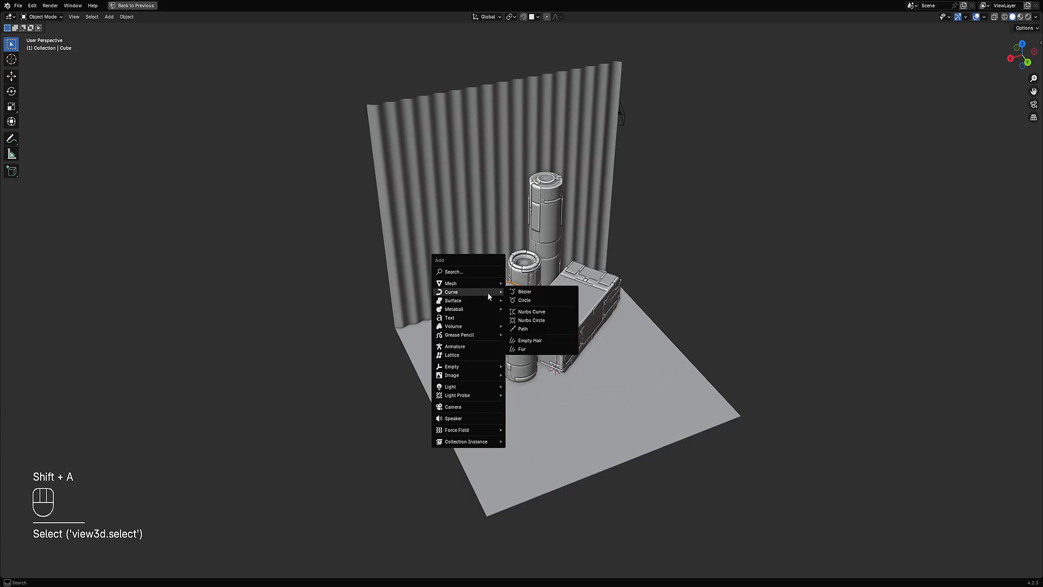
{"action": "scroll", "coordinate": [483, 303], "scroll_direction": "up", "scroll_amount": 2}
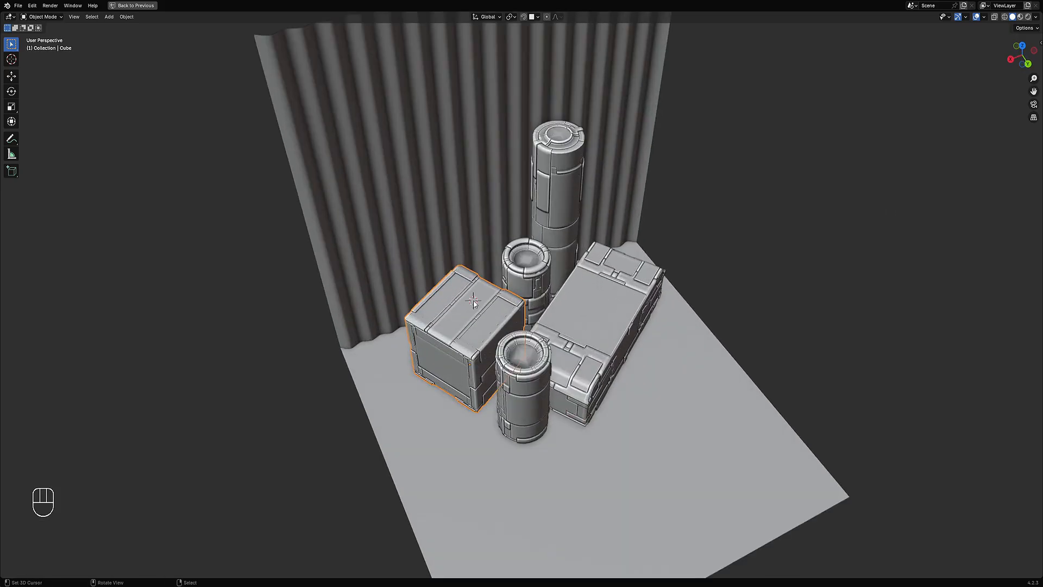
{"action": "middle_click_drag", "start_coordinate": [473, 303], "coordinate": [514, 221]}
{"action": "key", "text": "shift+a"}
{"action": "mouse_move", "coordinate": [514, 221]}
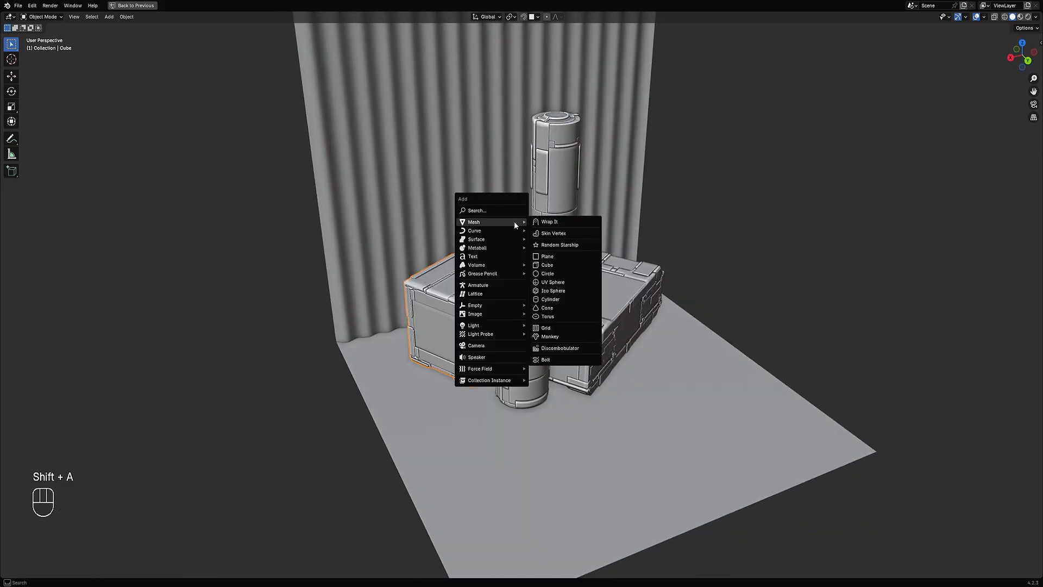
{"action": "left_click", "coordinate": [565, 264]}
{"action": "scroll", "coordinate": [562, 265], "scroll_direction": "up", "scroll_amount": 2}
{"action": "key", "text": "g"}
{"action": "key", "text": "z"}
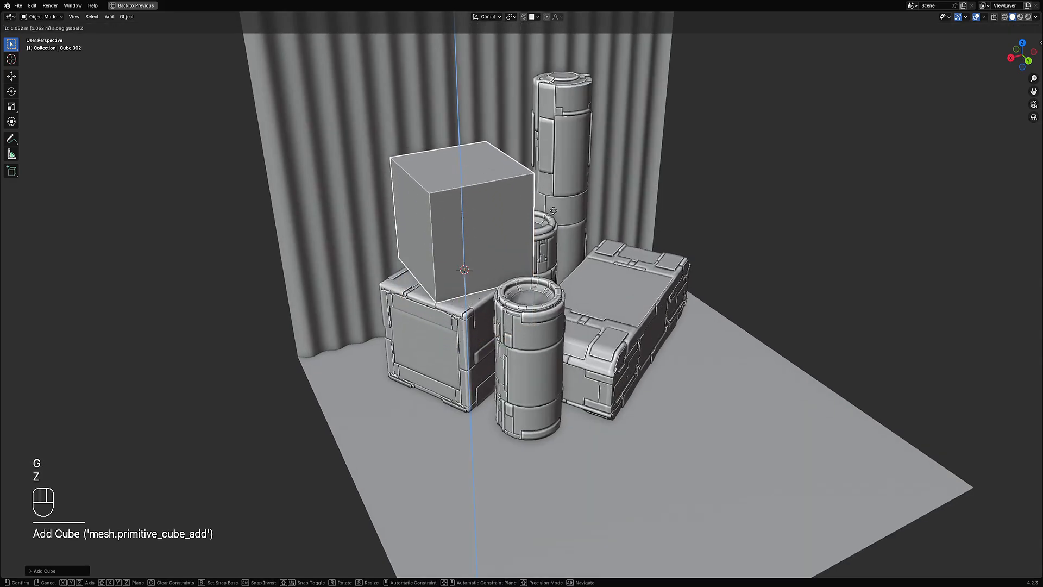
{"action": "left_click", "coordinate": [552, 223]}
{"action": "middle_click_drag", "start_coordinate": [552, 223], "coordinate": [550, 271]}
Step: Duplicate the cube, scale the copy to about 0.72 and move it beside the first cube in back view
{"action": "key", "text": "shift+d"}
{"action": "key", "text": "s"}
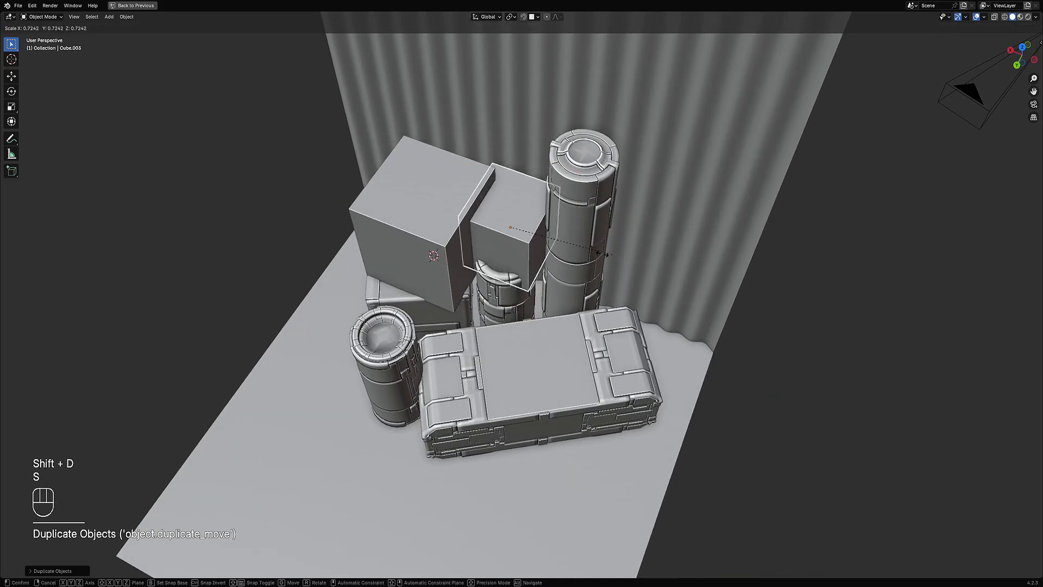
{"action": "left_click", "coordinate": [560, 282]}
{"action": "key", "text": "ctrl+KP_1"}
{"action": "key", "text": "g"}
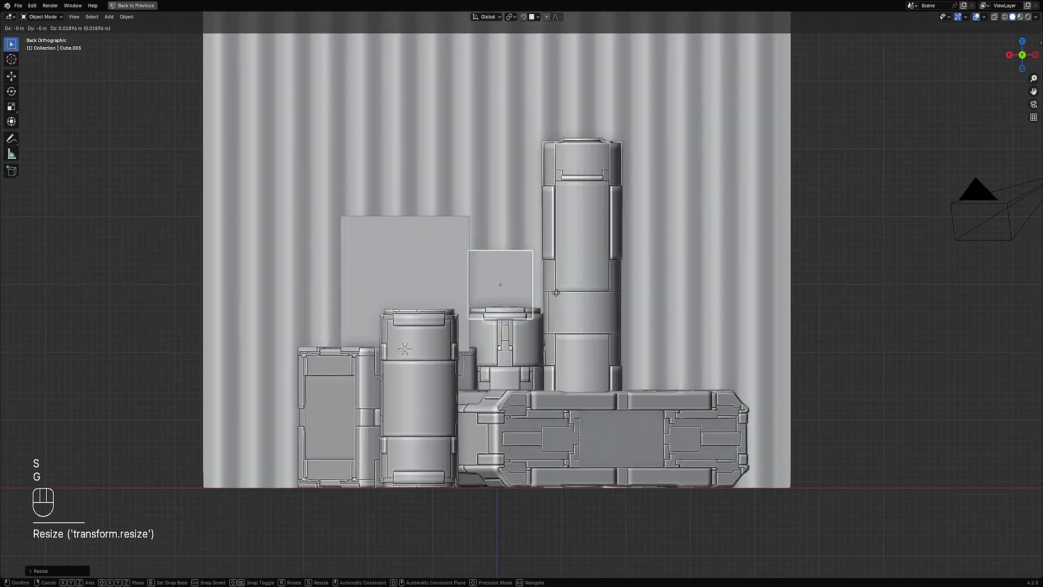
{"action": "left_click", "coordinate": [561, 278]}
{"action": "middle_click_drag", "start_coordinate": [560, 278], "coordinate": [419, 284]}
{"action": "key", "text": "g"}
{"action": "left_click", "coordinate": [553, 285]}
Step: Add a plane and raise it along Z above the stacked cubes
{"action": "key", "text": "shift+a"}
{"action": "left_click", "coordinate": [519, 214]}
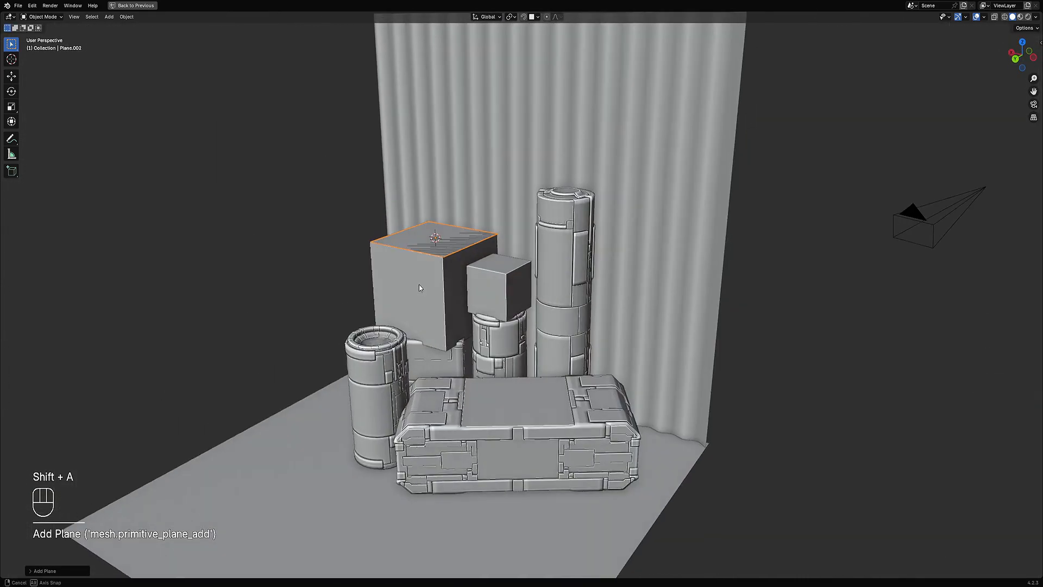
{"action": "scroll", "coordinate": [419, 285], "scroll_direction": "up", "scroll_amount": 2}
{"action": "key", "text": "g"}
{"action": "key", "text": "z"}
{"action": "left_click", "coordinate": [473, 204]}
{"action": "scroll", "coordinate": [472, 203], "scroll_direction": "down", "scroll_amount": 5}
{"action": "middle_click_drag", "start_coordinate": [472, 204], "coordinate": [520, 310]}
Step: Scale and reposition the plane's face in top view so it covers the cubes
{"action": "key", "text": "Tab"}
{"action": "scroll", "coordinate": [520, 309], "scroll_direction": "up", "scroll_amount": 1}
{"action": "key", "text": "s"}
{"action": "left_click", "coordinate": [586, 308]}
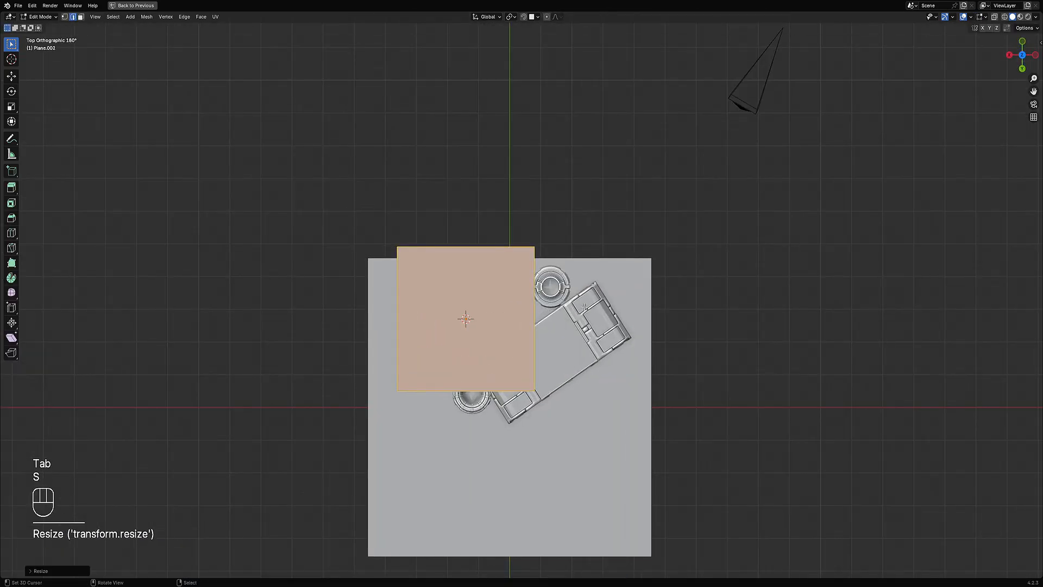
{"action": "key", "text": "g"}
{"action": "left_click", "coordinate": [530, 316]}
{"action": "key", "text": "Tab"}
Step: Reposition the plane over the cubes in wireframe view and rescale its face in edit mode
{"action": "key", "text": "shift+z"}
{"action": "key", "text": "g"}
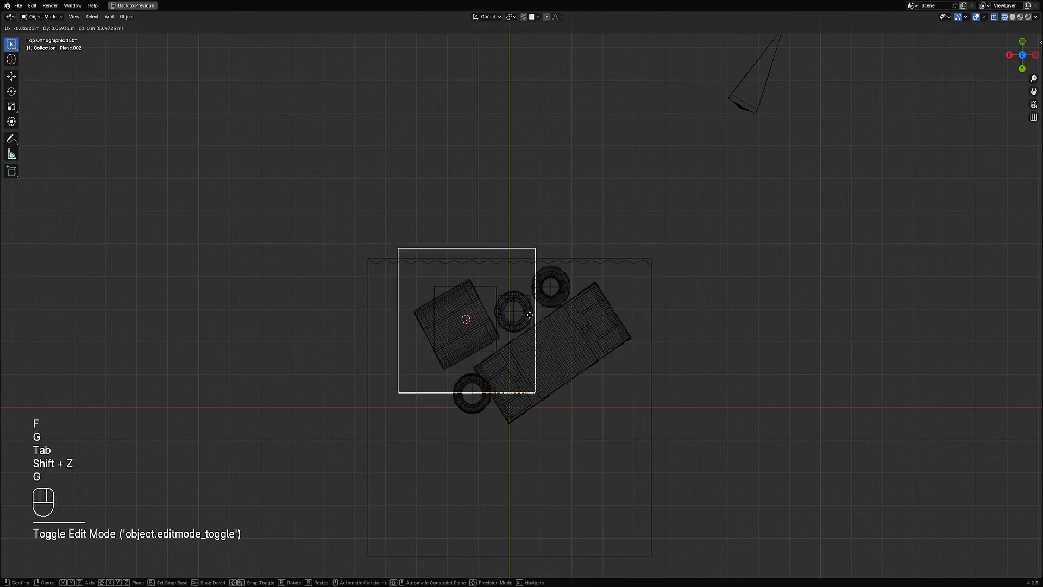
{"action": "left_click", "coordinate": [530, 316]}
{"action": "mouse_move", "coordinate": [575, 375]}
{"action": "middle_mouse_down"}
{"action": "mouse_move", "coordinate": [546, 258]}
{"action": "mouse_move", "coordinate": [503, 266]}
{"action": "mouse_move", "coordinate": [503, 292]}
{"action": "middle_mouse_up"}
{"action": "key", "text": "shift+z"}
{"action": "key", "text": "Tab"}
{"action": "key", "text": "s"}
{"action": "left_click", "coordinate": [565, 273]}
{"action": "key", "text": "Tab"}
Step: Select both stacked cubes and save the file
{"action": "left_click", "coordinate": [503, 292], "text": "shift"}
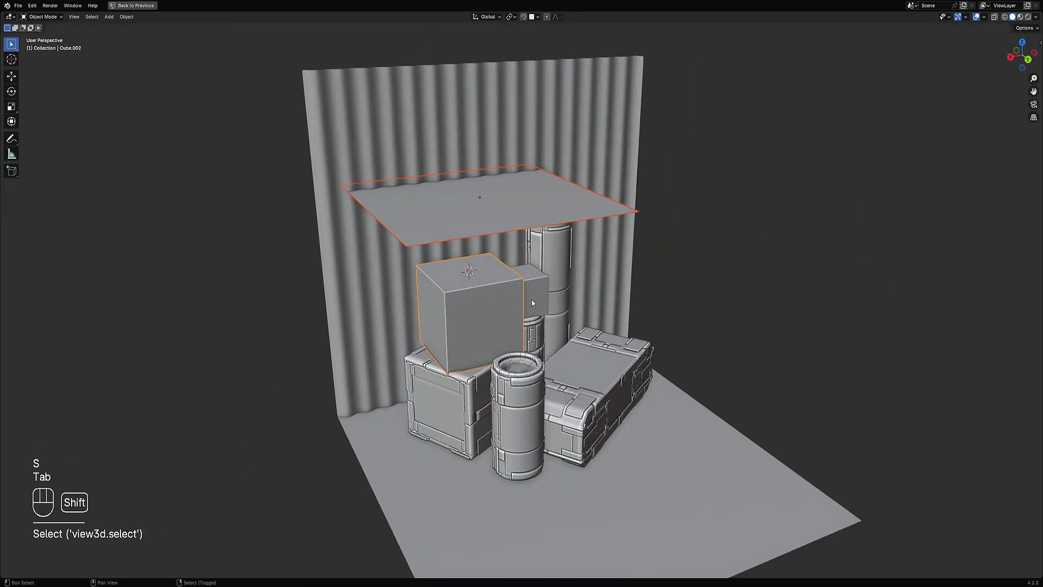
{"action": "key", "text": "alt+a"}
{"action": "left_click", "coordinate": [500, 311]}
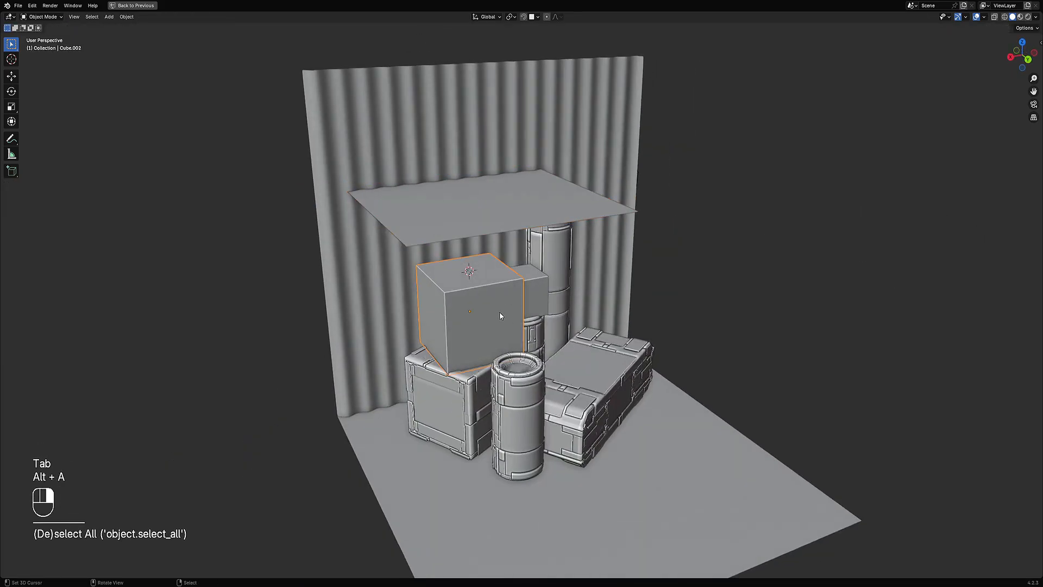
{"action": "left_click", "coordinate": [546, 292], "text": "shift"}
{"action": "key", "text": "ctrl+s"}
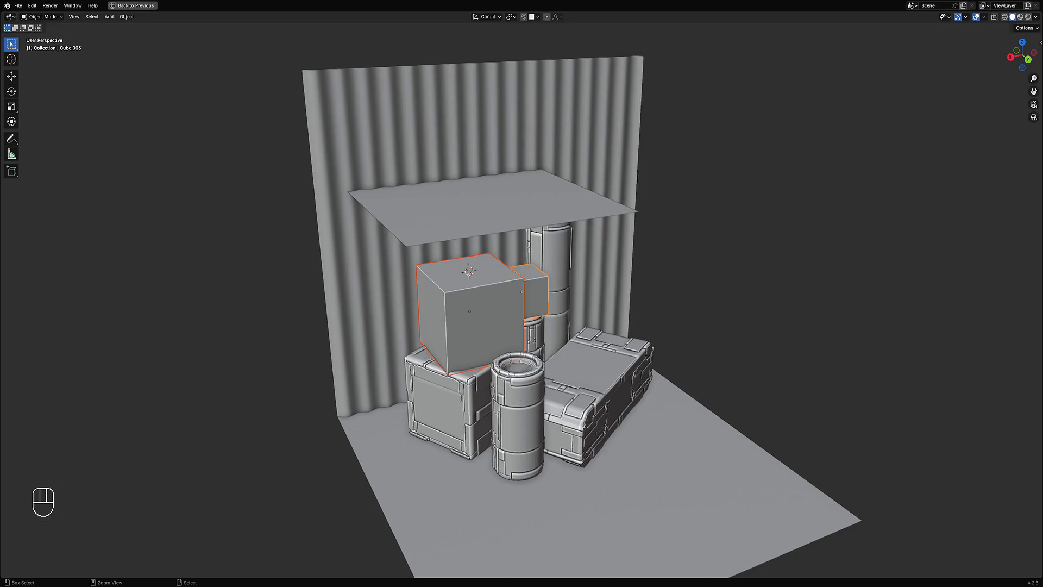
{"action": "key", "text": "ctrl+s"}
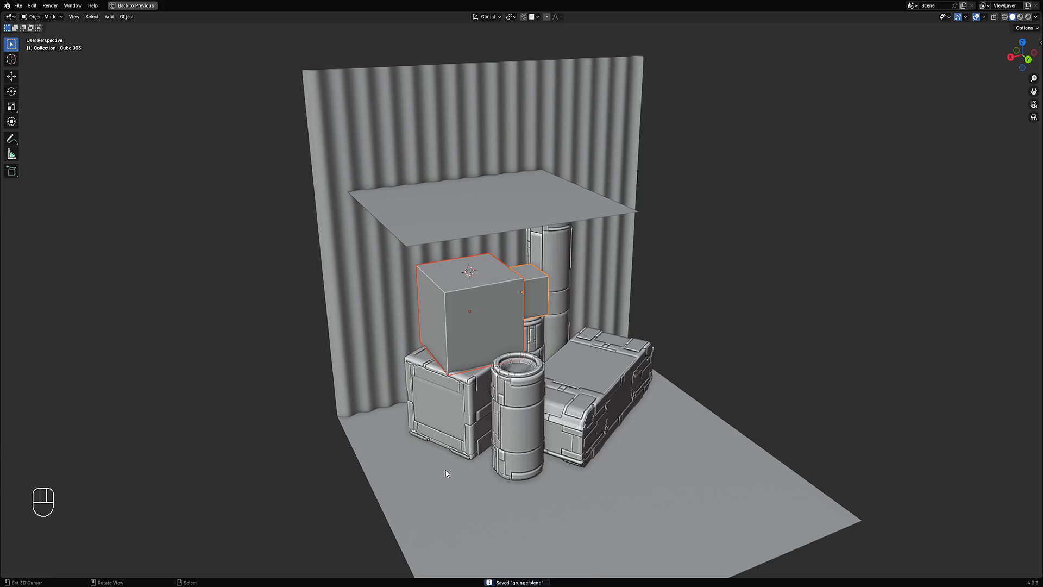
Step: Add the floating plane to the selection as the active object
{"action": "middle_click_drag", "start_coordinate": [590, 345], "coordinate": [553, 375]}
{"action": "scroll", "coordinate": [468, 305], "scroll_direction": "up", "scroll_amount": 2}
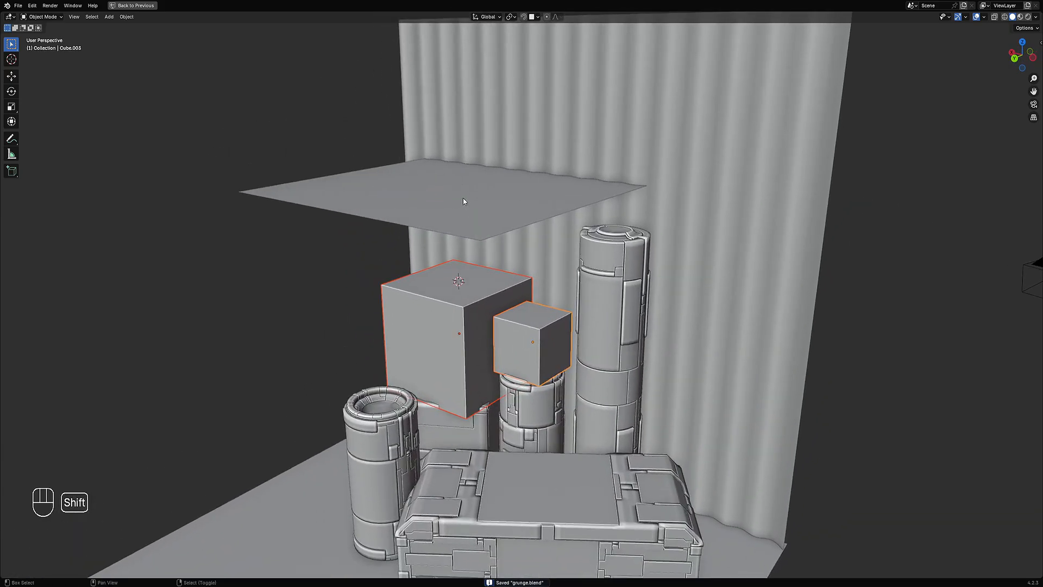
{"action": "left_click", "coordinate": [335, 195], "text": "shift"}
{"action": "scroll", "coordinate": [473, 266], "scroll_direction": "down", "scroll_amount": 5}
{"action": "middle_click_drag", "start_coordinate": [473, 266], "coordinate": [565, 228]}
{"action": "scroll", "coordinate": [523, 326], "scroll_direction": "up", "scroll_amount": 1}
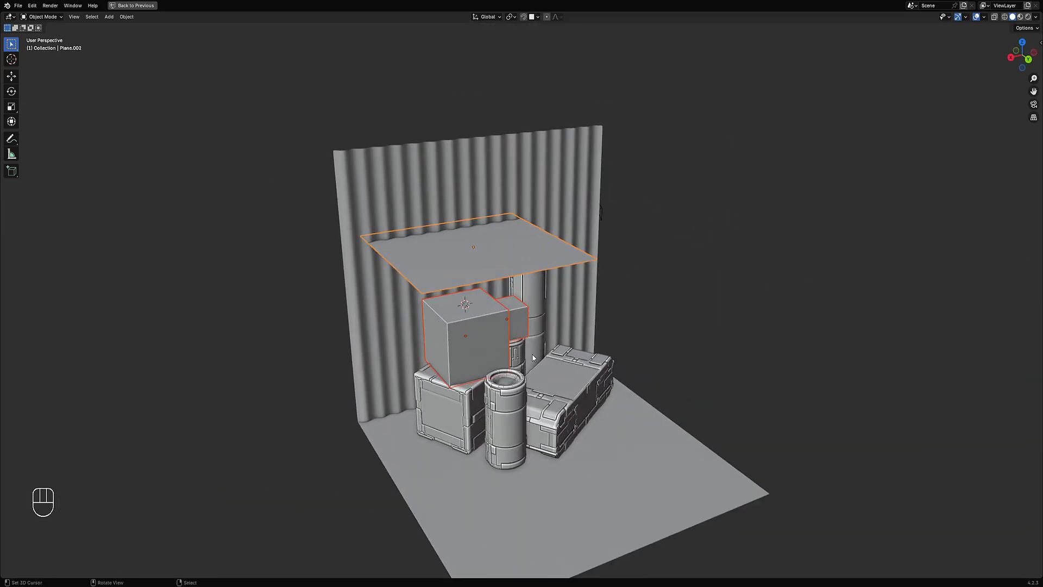
{"action": "scroll", "coordinate": [532, 354], "scroll_direction": "up", "scroll_amount": 4}
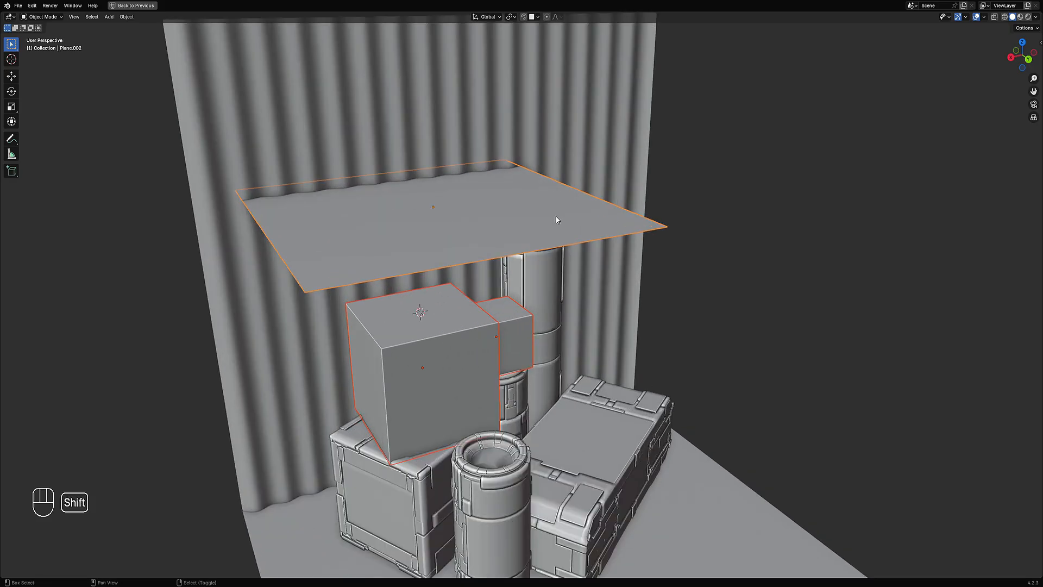
{"action": "scroll", "coordinate": [576, 160], "scroll_direction": "down", "scroll_amount": 4}
Step: Apply Random Flow's Panel Cloth to the plane using the cuts 1 remove faces preset
{"action": "key", "text": "shift+q"}
{"action": "mouse_move", "coordinate": [569, 132]}
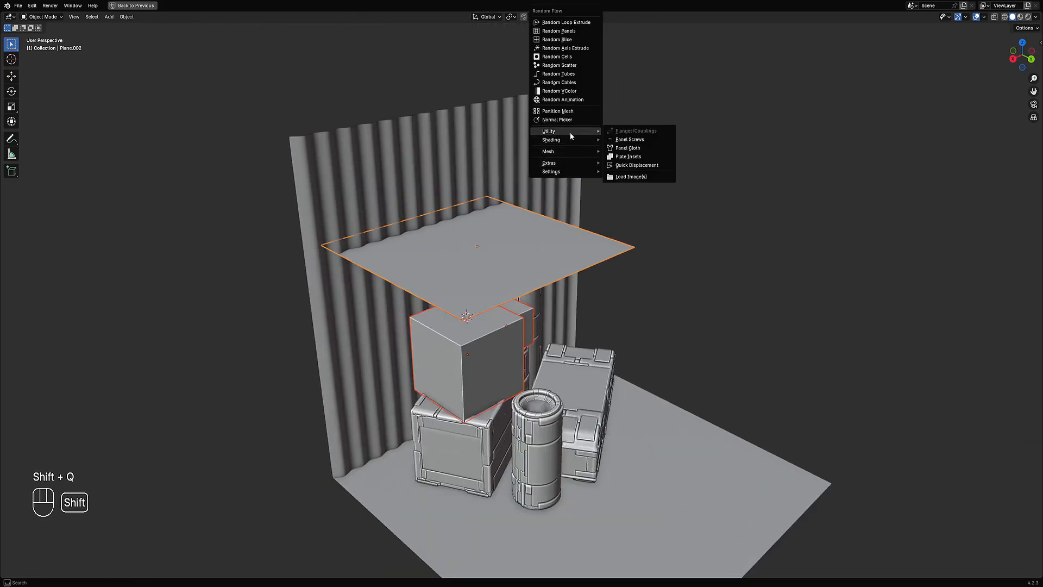
{"action": "left_click", "coordinate": [643, 148]}
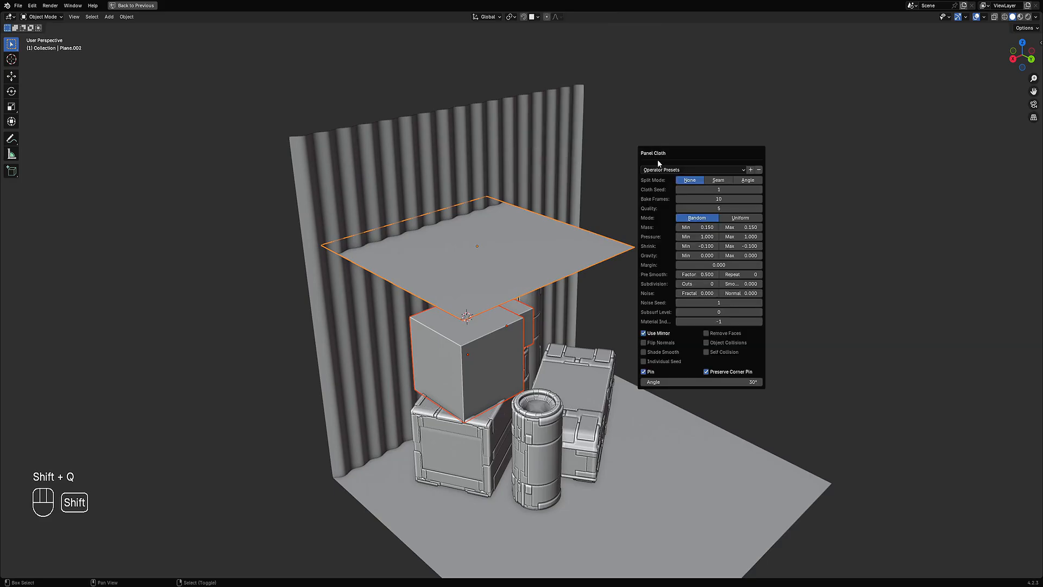
{"action": "left_click", "coordinate": [667, 170]}
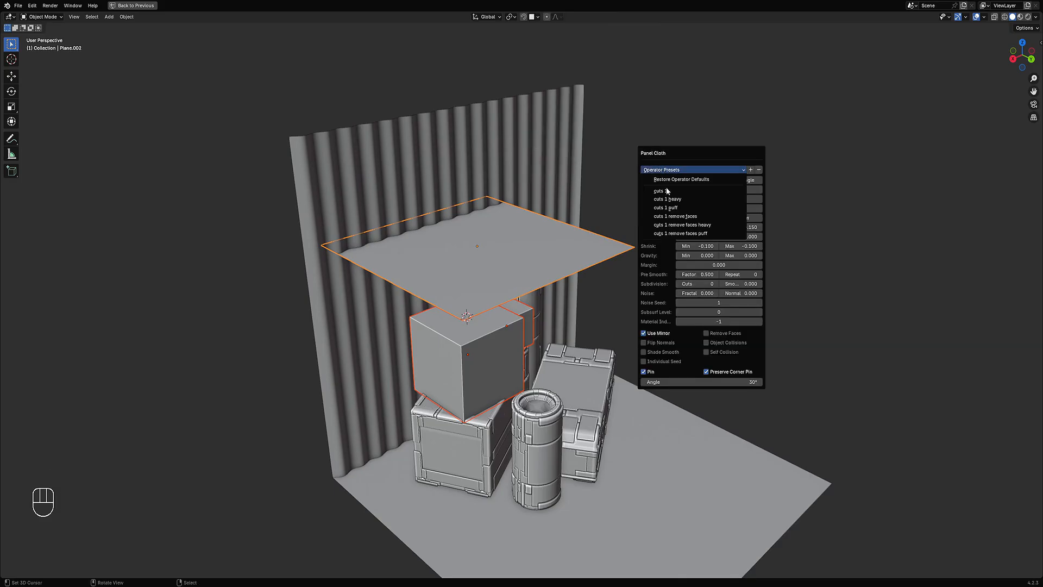
{"action": "left_click", "coordinate": [674, 216]}
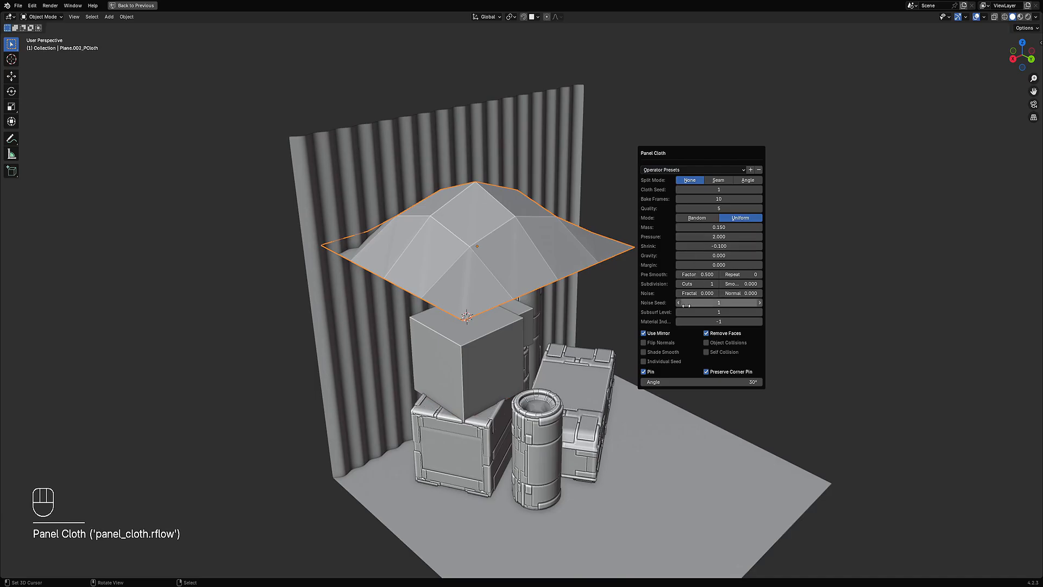
Step: Turn off Pin in the Panel Cloth settings and reopen the operator panel
{"action": "left_click", "coordinate": [653, 369]}
{"action": "scroll", "coordinate": [544, 220], "scroll_direction": "down", "scroll_amount": 6}
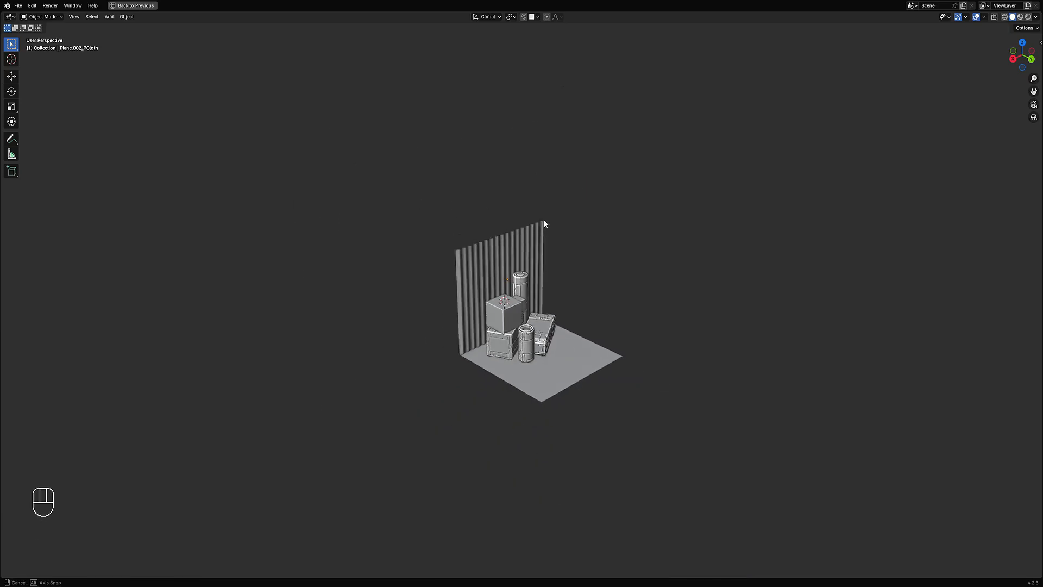
{"action": "middle_click_drag", "start_coordinate": [544, 220], "coordinate": [586, 270]}
{"action": "key", "text": "F9"}
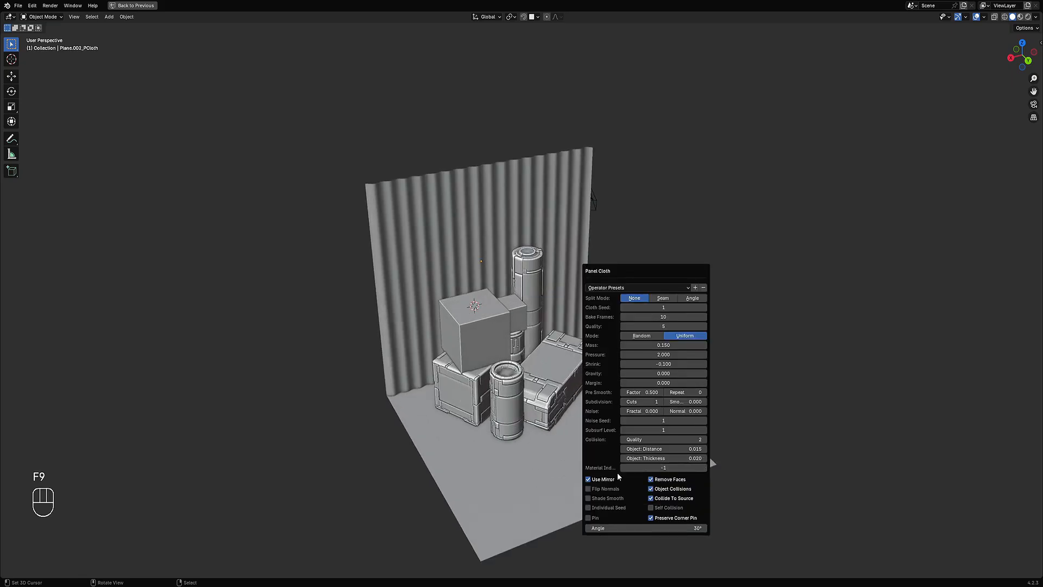
Step: Enable Flip Normals and set Bake Frames to 5 in the Panel Cloth settings
{"action": "left_click", "coordinate": [612, 488]}
{"action": "scroll", "coordinate": [675, 314], "scroll_direction": "down", "scroll_amount": 5, "text": "ctrl"}
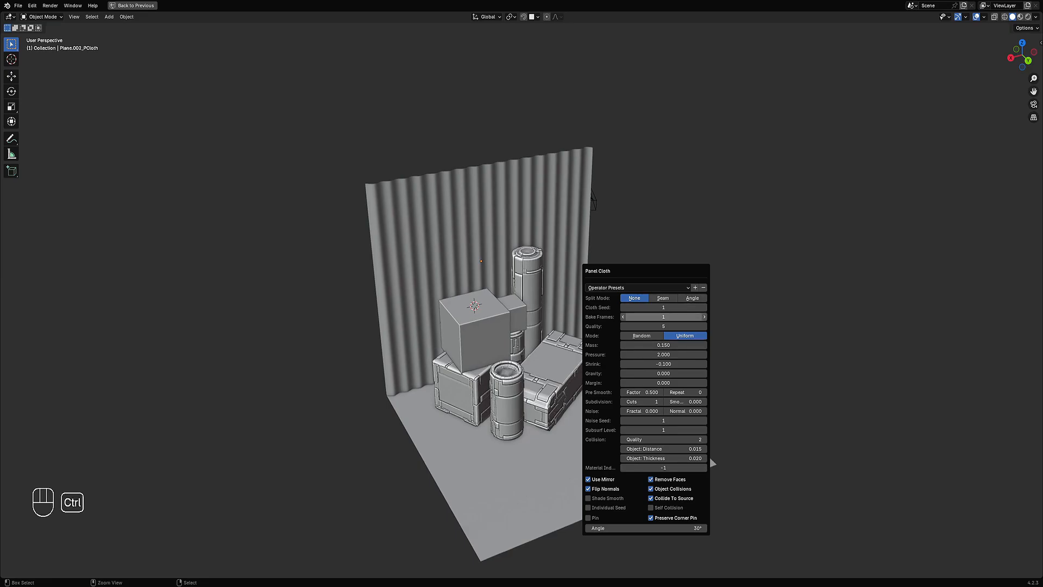
{"action": "left_click", "coordinate": [595, 518]}
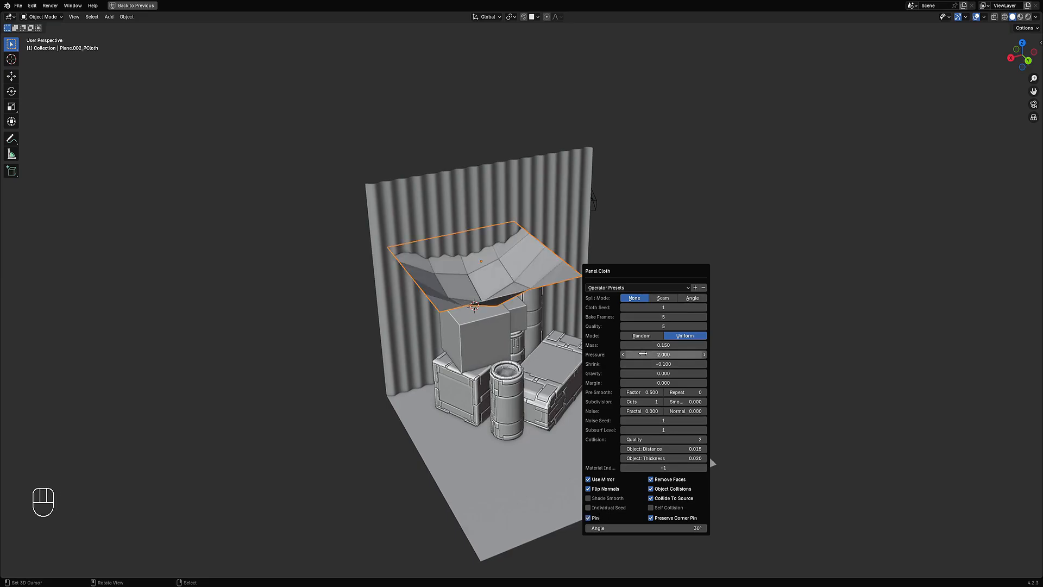
{"action": "left_click", "coordinate": [595, 518]}
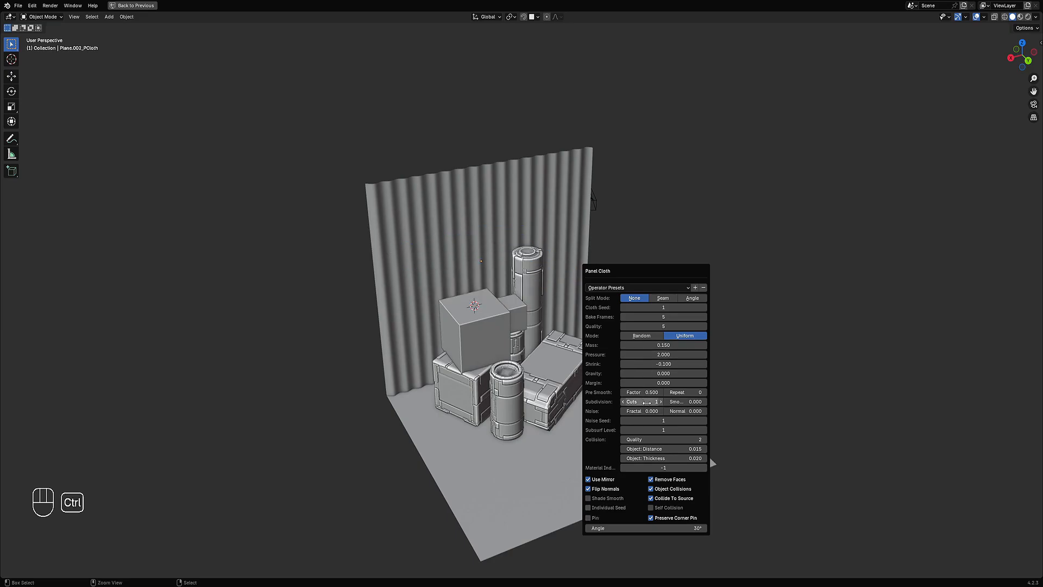
Step: Set the Panel Cloth subdivision cuts to 33
{"action": "scroll", "coordinate": [646, 402], "scroll_direction": "up", "scroll_amount": 10, "text": "ctrl"}
{"action": "scroll", "coordinate": [646, 402], "scroll_direction": "up", "scroll_amount": 8, "text": "ctrl"}
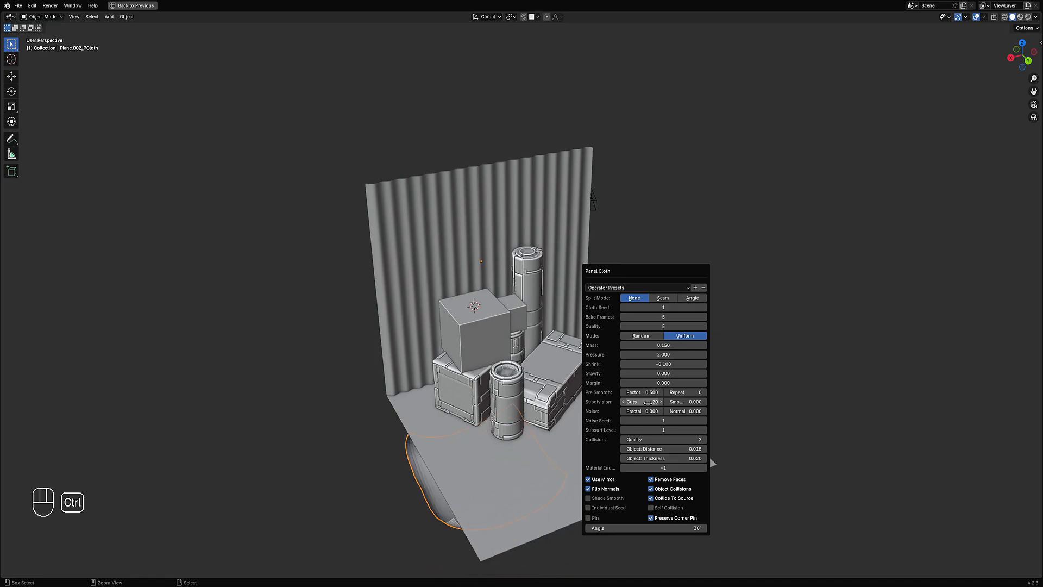
{"action": "scroll", "coordinate": [647, 402], "scroll_direction": "up", "scroll_amount": 10, "text": "ctrl"}
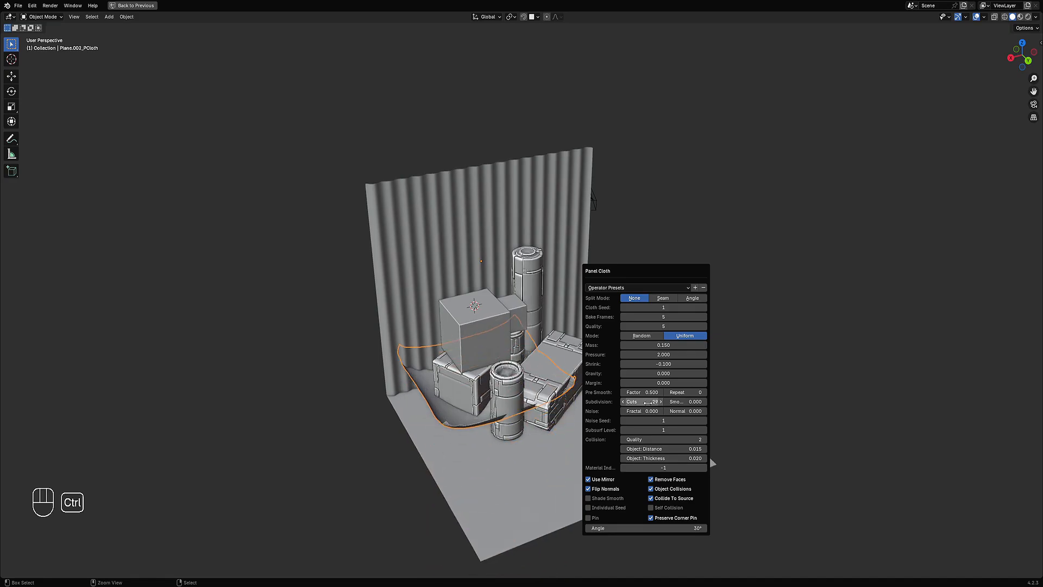
{"action": "scroll", "coordinate": [648, 402], "scroll_direction": "up", "scroll_amount": 8, "text": "ctrl"}
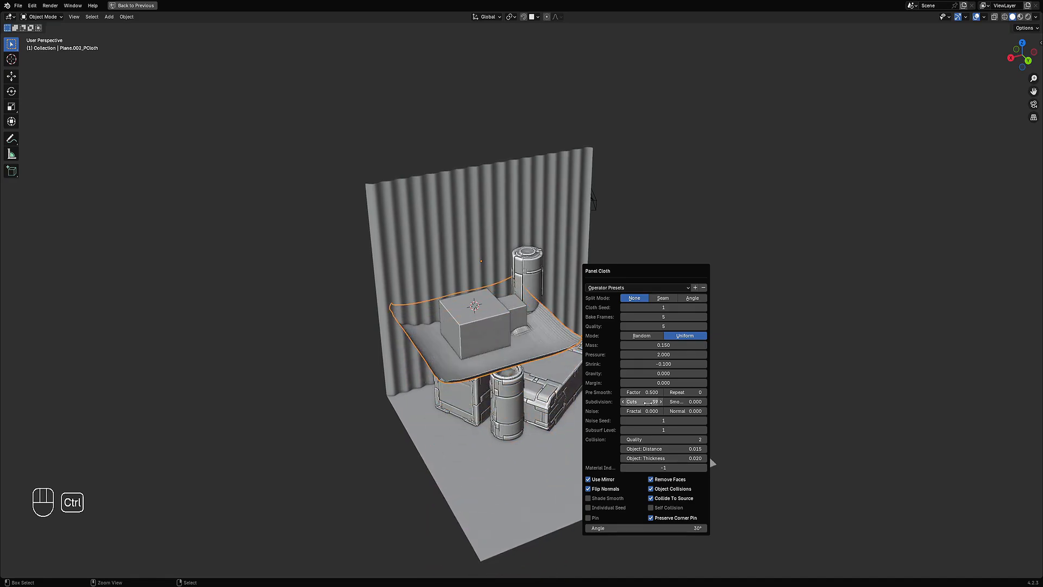
{"action": "scroll", "coordinate": [648, 402], "scroll_direction": "up", "scroll_amount": 3, "text": "ctrl"}
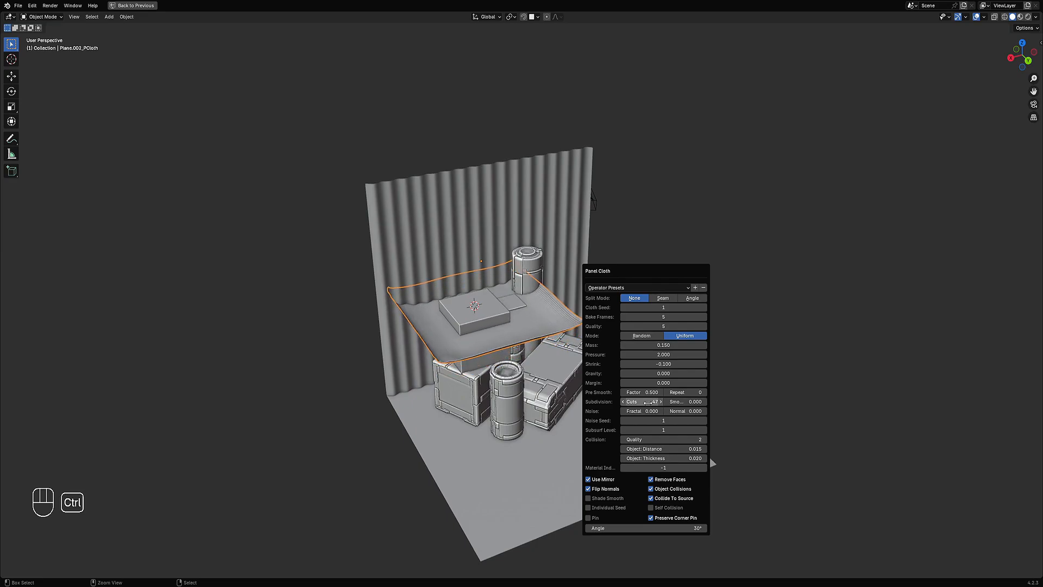
{"action": "scroll", "coordinate": [648, 402], "scroll_direction": "down", "scroll_amount": 10, "text": "ctrl"}
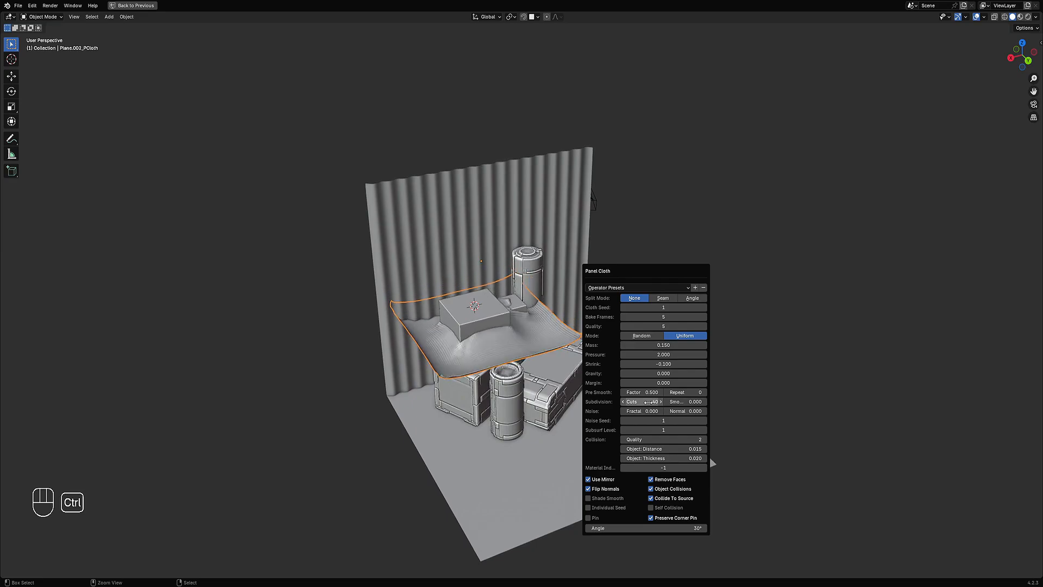
{"action": "scroll", "coordinate": [648, 402], "scroll_direction": "down", "scroll_amount": 2, "text": "ctrl"}
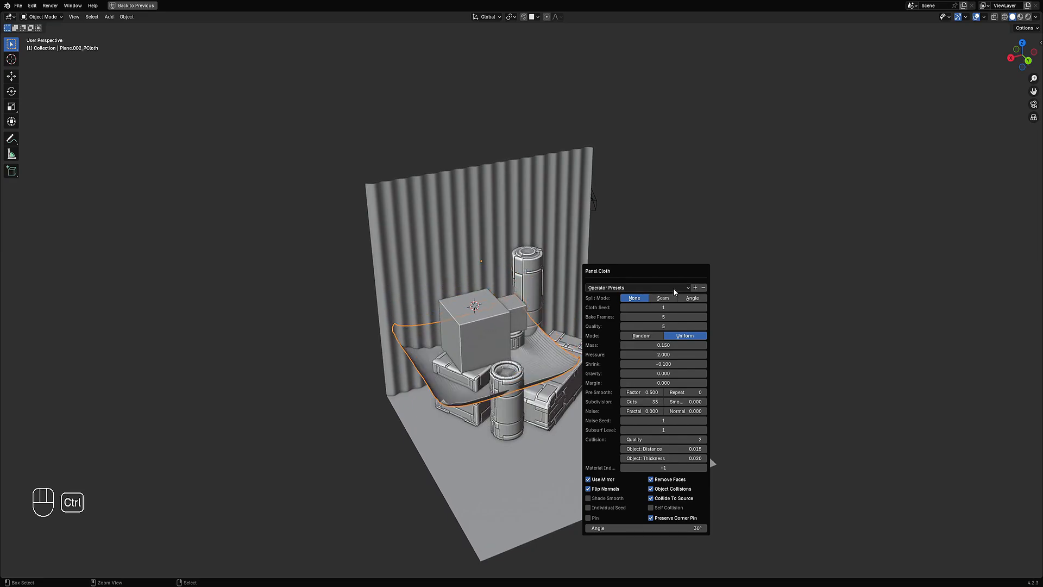
Step: Set the Panel Cloth collision Quality to 25
{"action": "scroll", "coordinate": [665, 317], "scroll_direction": "up", "scroll_amount": 2, "text": "ctrl"}
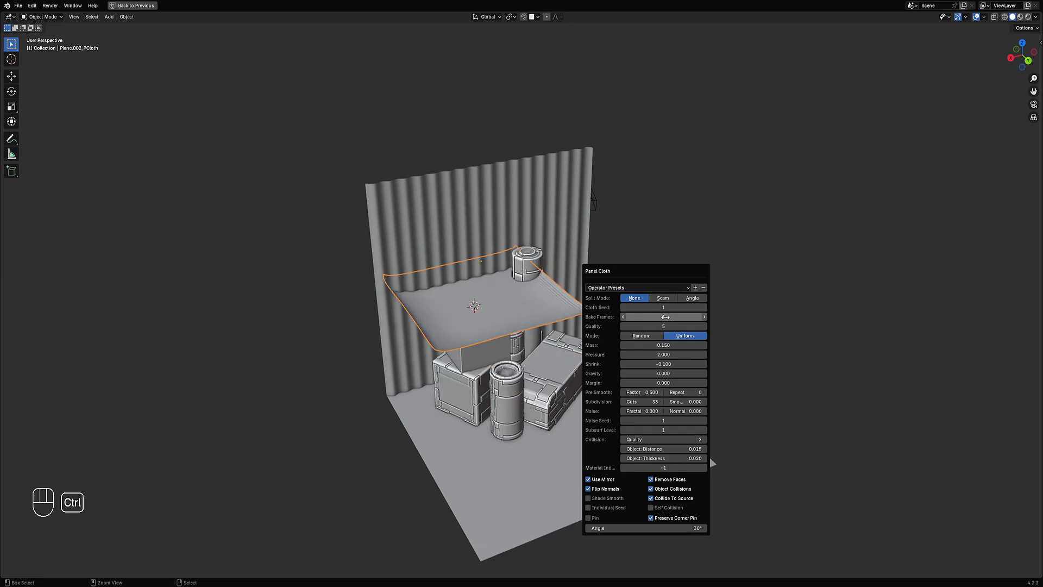
{"action": "scroll", "coordinate": [666, 317], "scroll_direction": "down", "scroll_amount": 2, "text": "ctrl"}
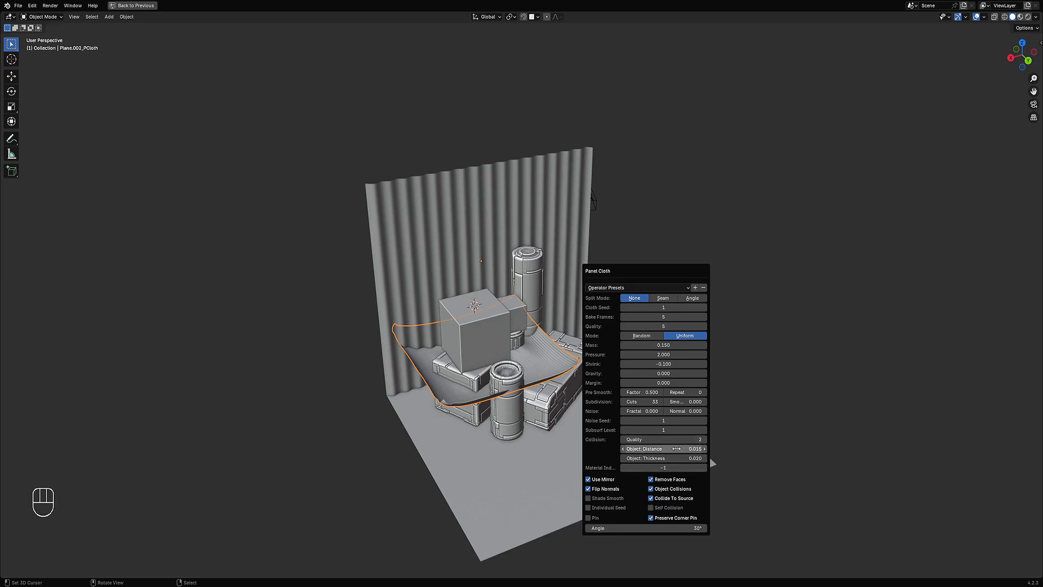
{"action": "left_click", "coordinate": [675, 440]}
{"action": "type", "text": "5"}
{"action": "key", "text": "Return"}
{"action": "left_click", "coordinate": [636, 438]}
{"action": "type", "text": "25"}
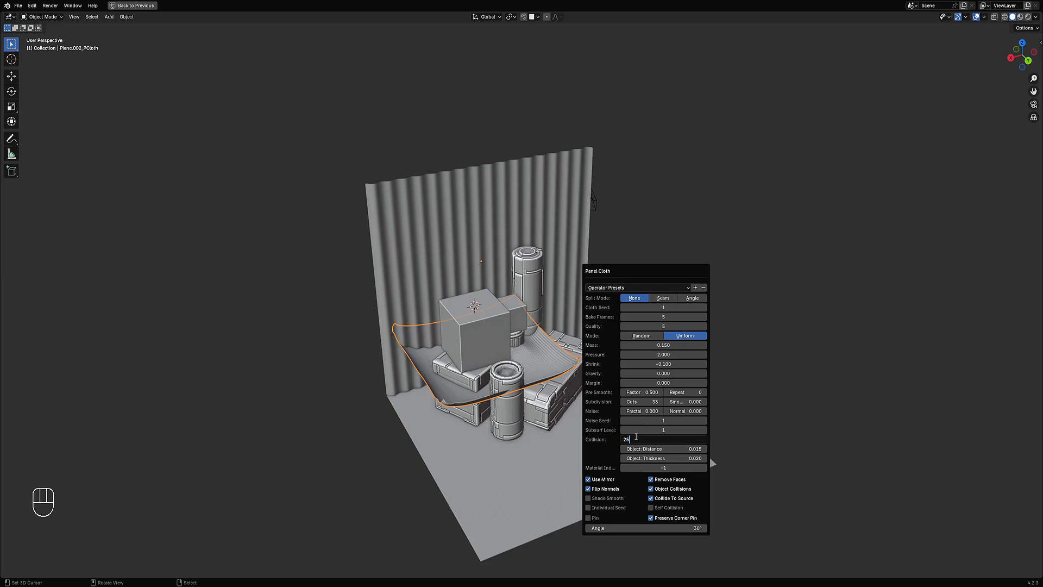
{"action": "key", "text": "Return"}
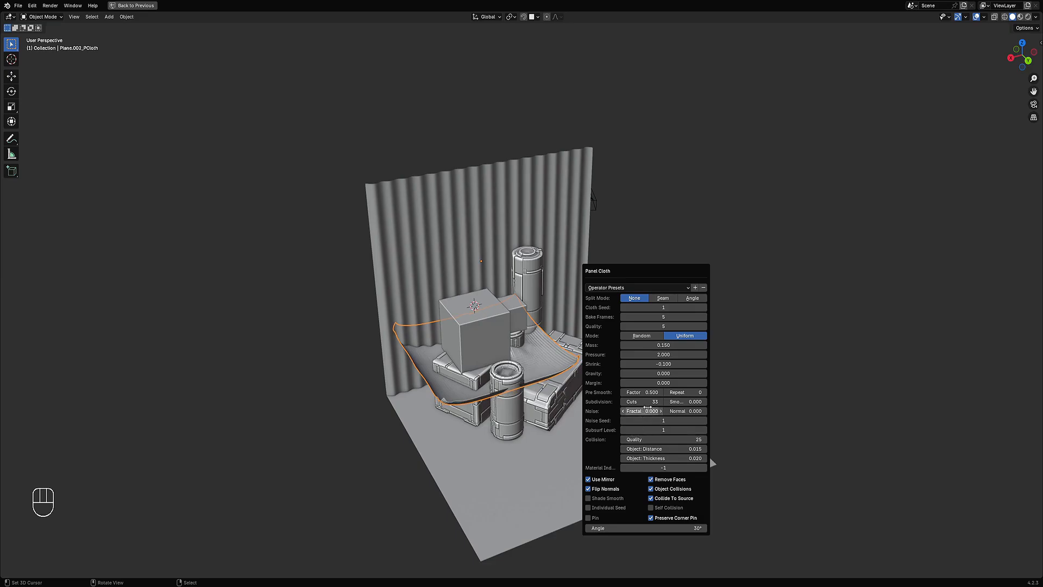
Step: Set the Panel Cloth Mass to 0.5
{"action": "left_click_drag", "start_coordinate": [652, 345], "coordinate": [762, 345]}
{"action": "left_click", "coordinate": [657, 346]}
{"action": "type", "text": "0.5"}
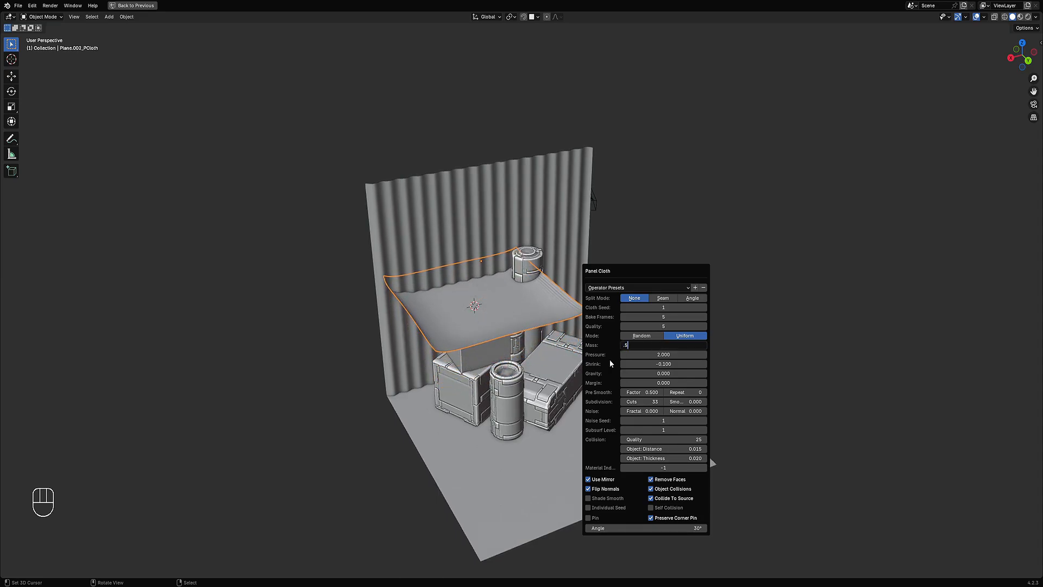
{"action": "key", "text": "Return"}
Step: Raise the Bake Frames and lower Quality to about 9 so the cloth drapes over the cube
{"action": "scroll", "coordinate": [643, 316], "scroll_direction": "up", "scroll_amount": 5, "text": "ctrl"}
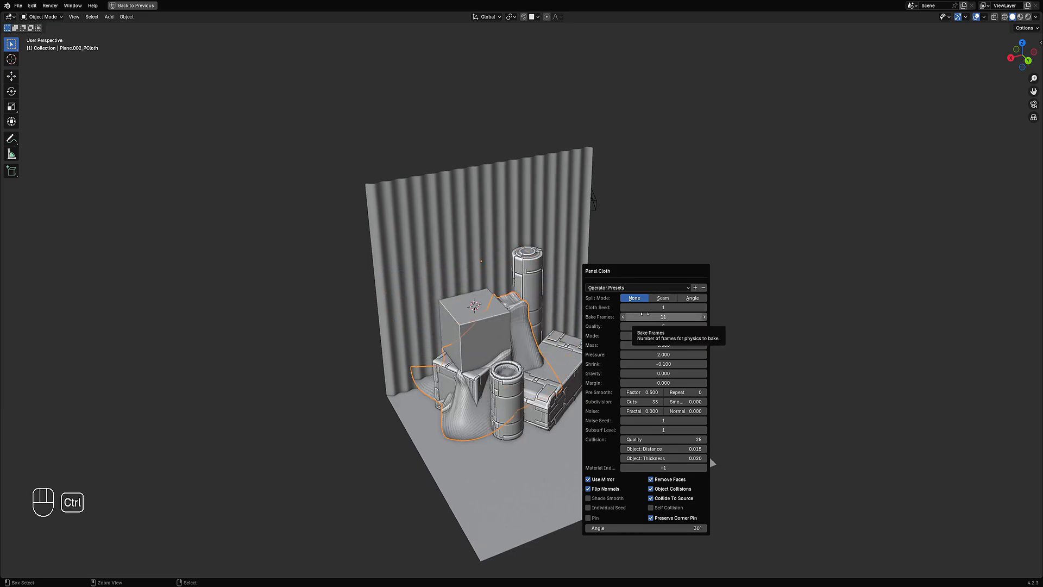
{"action": "left_click_drag", "start_coordinate": [643, 317], "coordinate": [681, 319]}
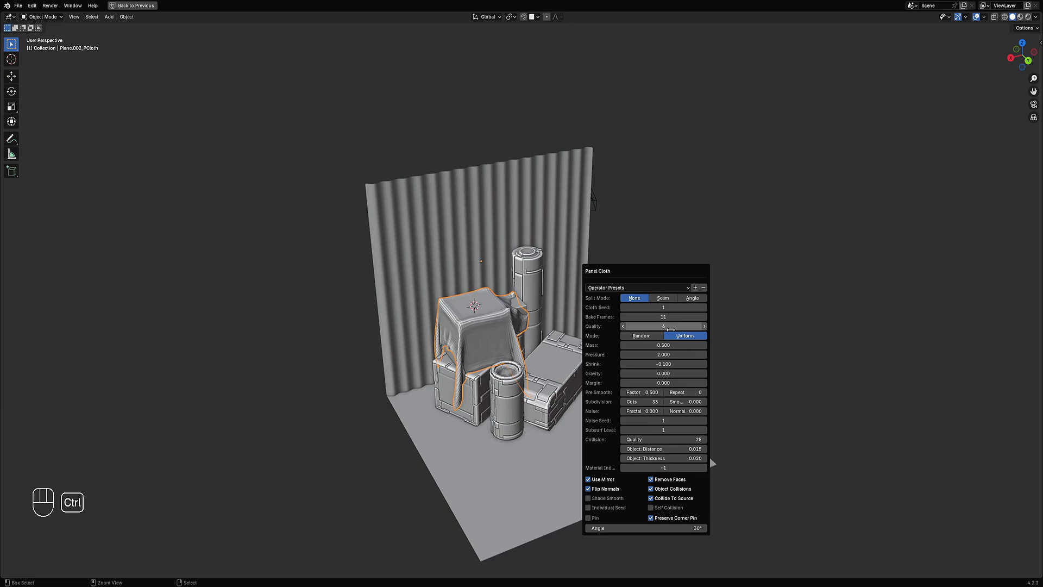
{"action": "scroll", "coordinate": [660, 325], "scroll_direction": "up", "scroll_amount": 1, "text": "ctrl"}
{"action": "scroll", "coordinate": [660, 324], "scroll_direction": "up", "scroll_amount": 2, "text": "ctrl"}
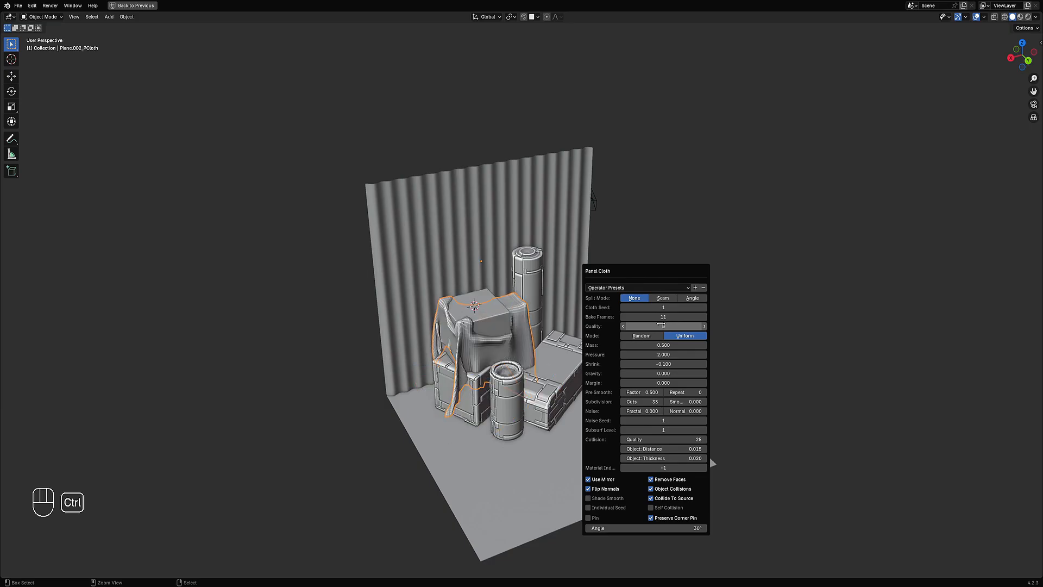
{"action": "scroll", "coordinate": [661, 324], "scroll_direction": "down", "scroll_amount": 1, "text": "ctrl"}
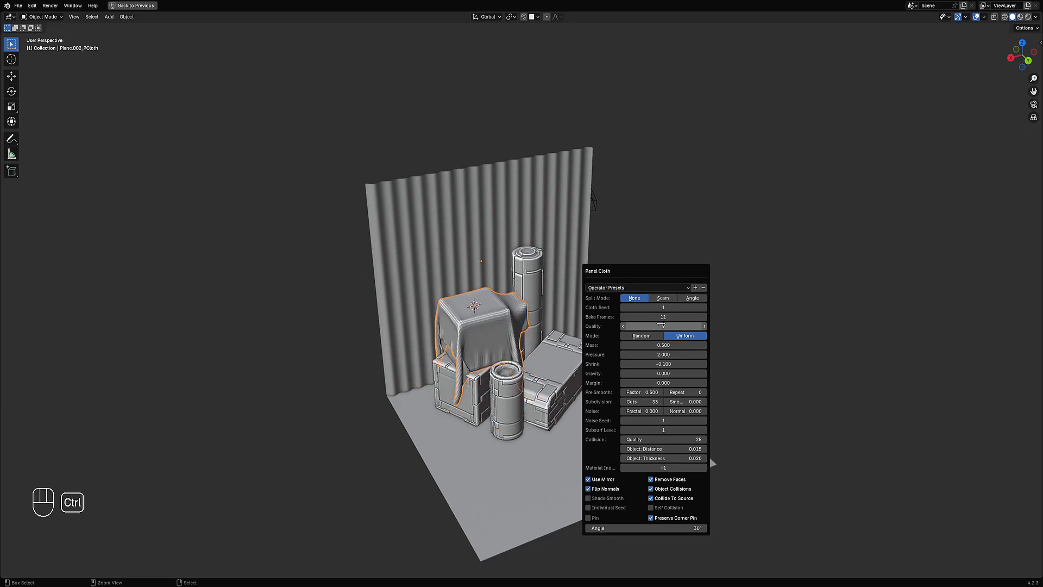
{"action": "scroll", "coordinate": [661, 324], "scroll_direction": "up", "scroll_amount": 3, "text": "ctrl"}
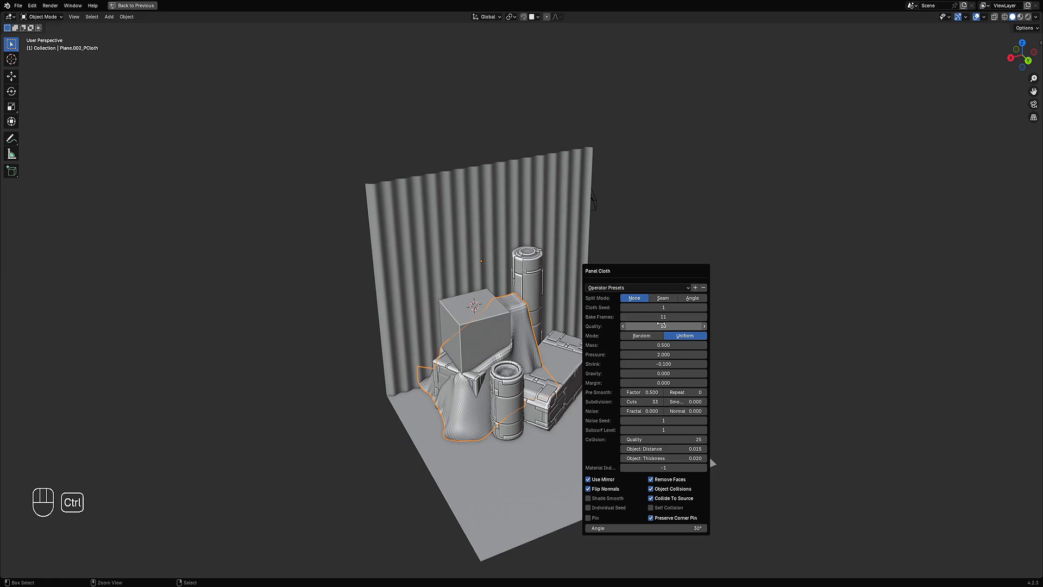
{"action": "scroll", "coordinate": [663, 317], "scroll_direction": "up", "scroll_amount": 3, "text": "ctrl"}
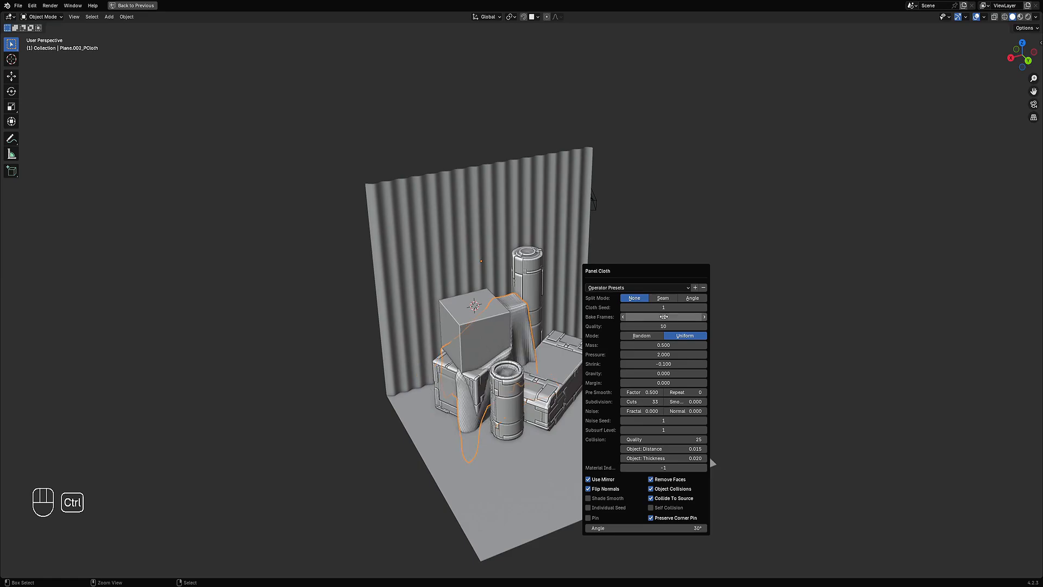
{"action": "scroll", "coordinate": [665, 325], "scroll_direction": "down", "scroll_amount": 1, "text": "ctrl"}
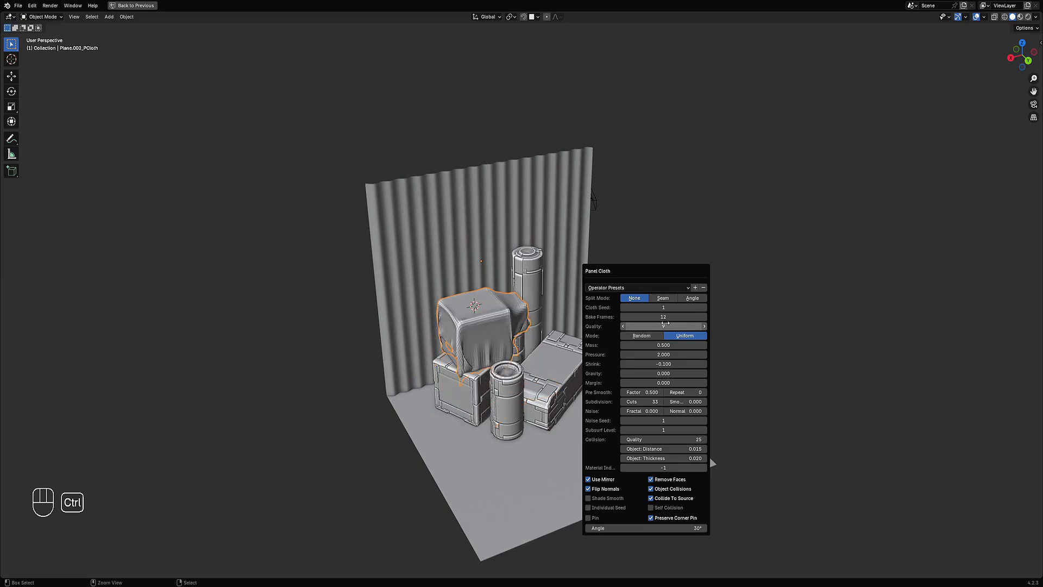
{"action": "middle_click_drag", "start_coordinate": [584, 322], "coordinate": [603, 309]}
{"action": "scroll", "coordinate": [521, 302], "scroll_direction": "down", "scroll_amount": 1}
{"action": "scroll", "coordinate": [604, 305], "scroll_direction": "up", "scroll_amount": 2}
{"action": "key", "text": "F9"}
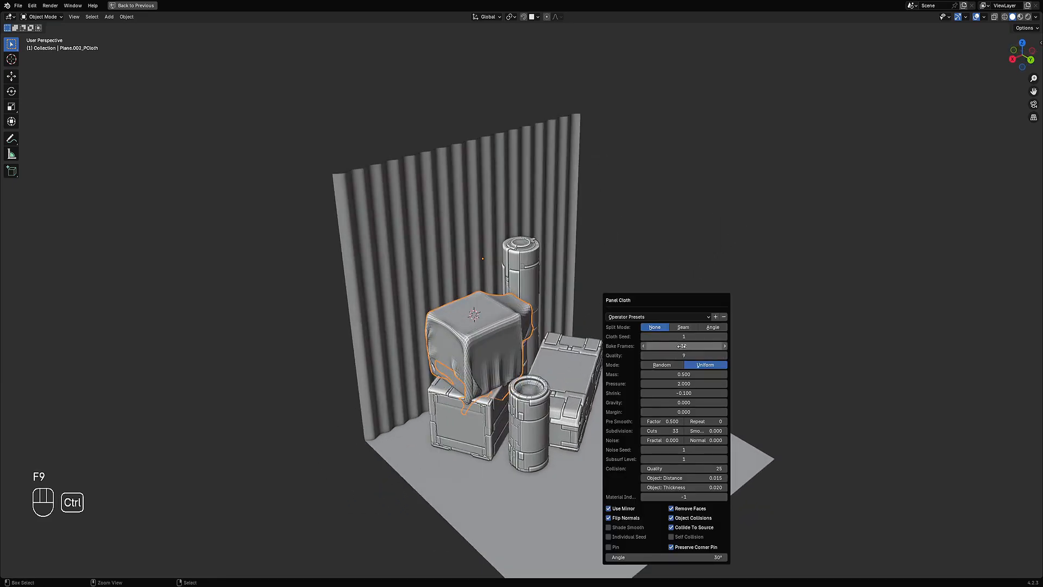
Step: Fine-tune the Bake Frames count to settle the cloth draped over the cube
{"action": "scroll", "coordinate": [681, 346], "scroll_direction": "up", "scroll_amount": 2, "text": "ctrl"}
{"action": "scroll", "coordinate": [681, 346], "scroll_direction": "up", "scroll_amount": 1, "text": "ctrl"}
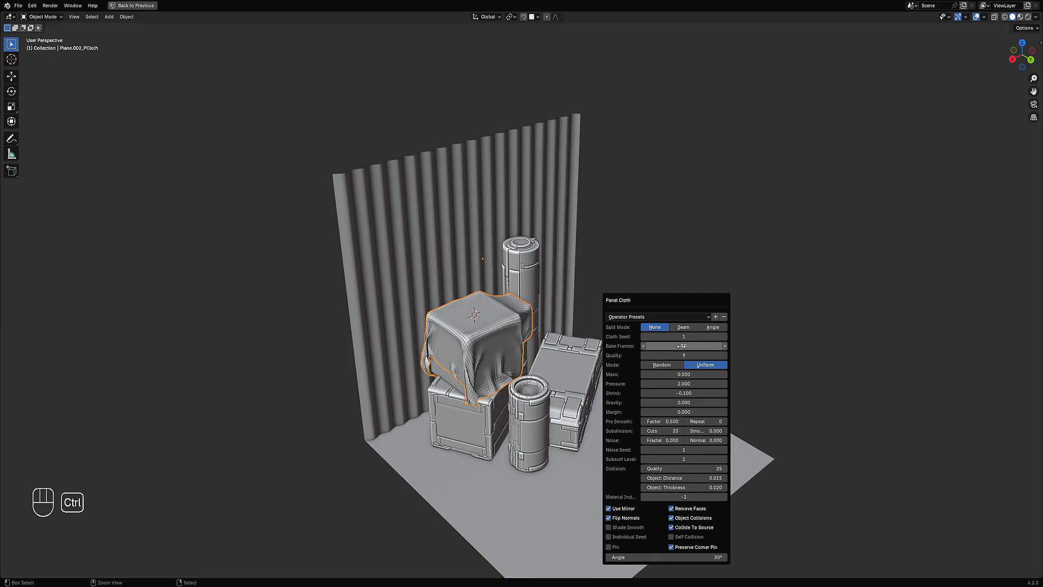
{"action": "scroll", "coordinate": [682, 346], "scroll_direction": "up", "scroll_amount": 1, "text": "ctrl"}
{"action": "scroll", "coordinate": [681, 346], "scroll_direction": "up", "scroll_amount": 1, "text": "ctrl"}
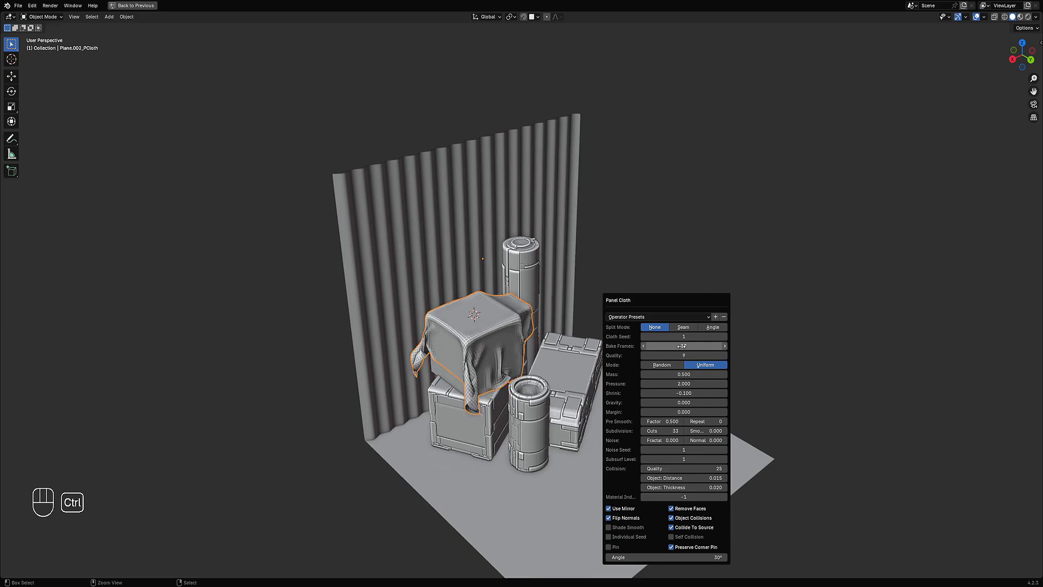
{"action": "scroll", "coordinate": [681, 346], "scroll_direction": "up", "scroll_amount": 1, "text": "ctrl"}
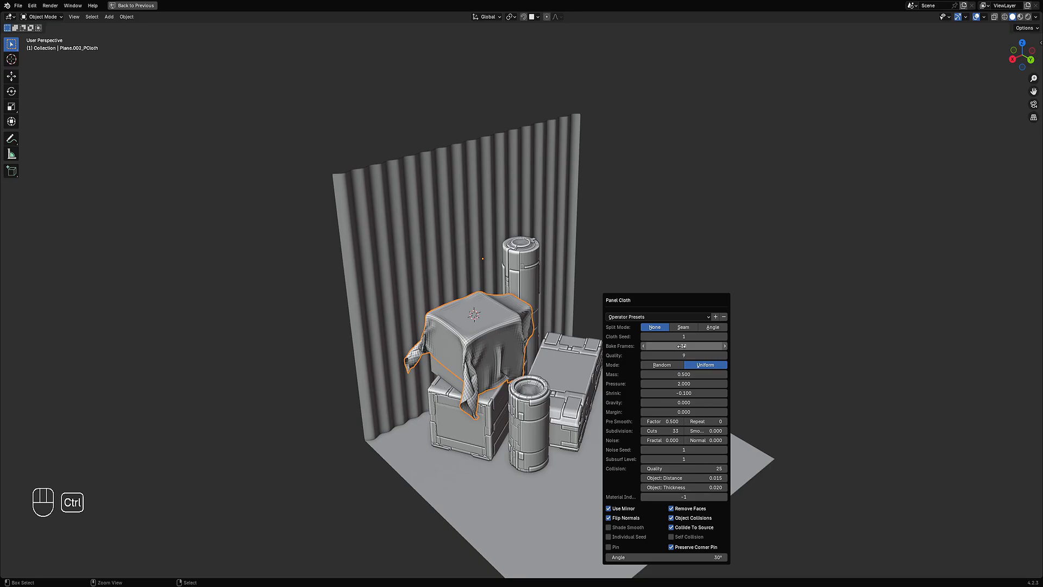
{"action": "scroll", "coordinate": [681, 347], "scroll_direction": "up", "scroll_amount": 1, "text": "ctrl"}
{"action": "scroll", "coordinate": [683, 350], "scroll_direction": "down", "scroll_amount": 3, "text": "ctrl"}
{"action": "left_click", "coordinate": [683, 349]}
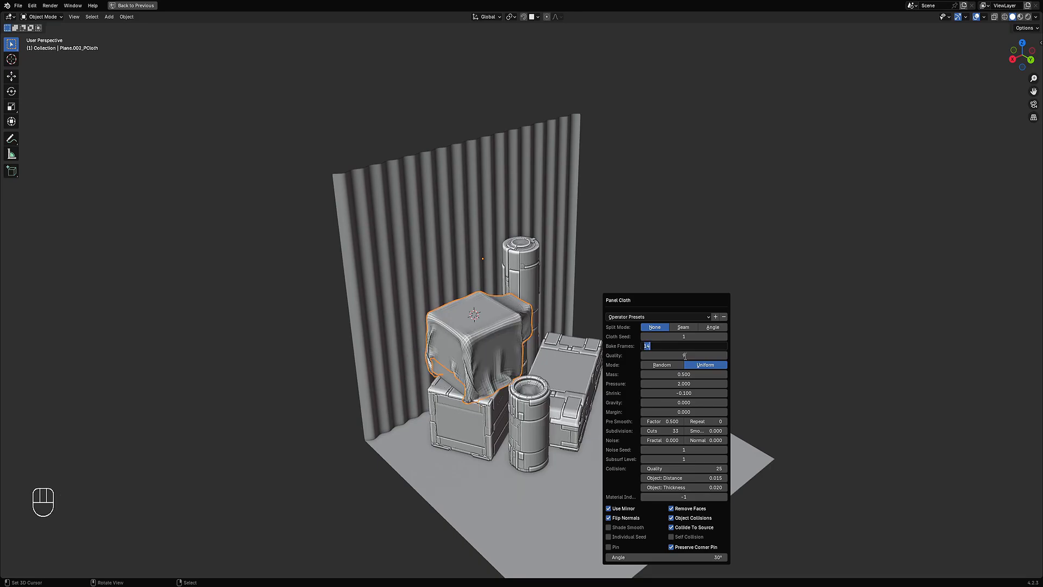
{"action": "key", "text": "Return"}
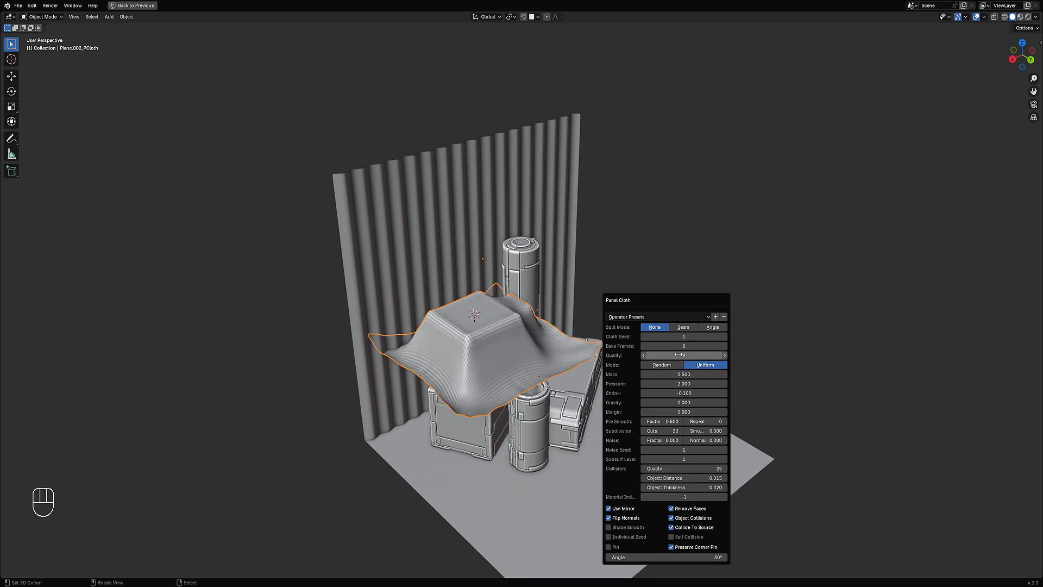
{"action": "scroll", "coordinate": [681, 346], "scroll_direction": "up", "scroll_amount": 2, "text": "ctrl"}
{"action": "scroll", "coordinate": [680, 346], "scroll_direction": "up", "scroll_amount": 1, "text": "ctrl"}
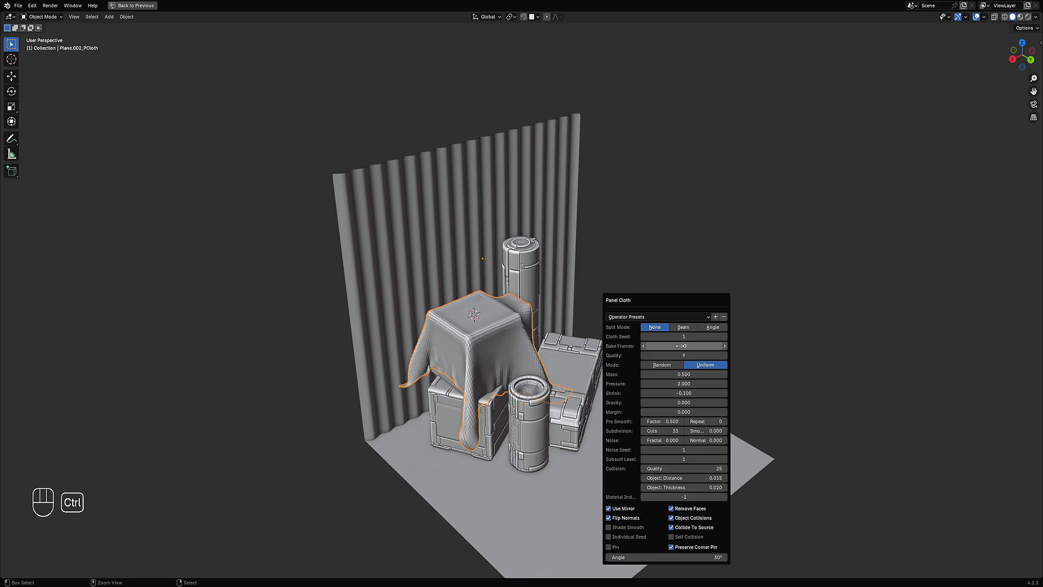
{"action": "scroll", "coordinate": [680, 347], "scroll_direction": "up", "scroll_amount": 1, "text": "ctrl"}
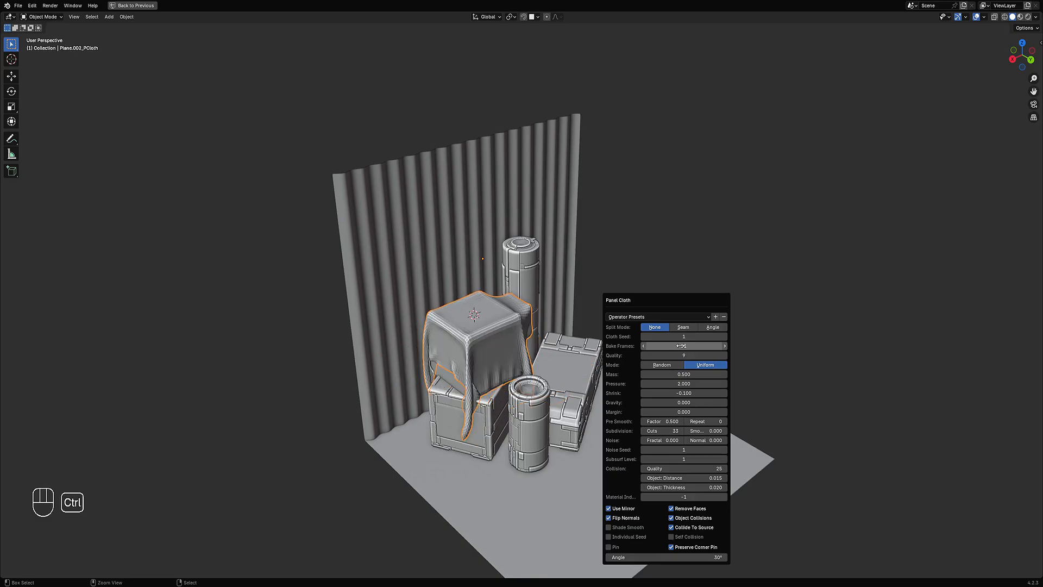
{"action": "scroll", "coordinate": [680, 346], "scroll_direction": "down", "scroll_amount": 1, "text": "ctrl"}
{"action": "scroll", "coordinate": [682, 346], "scroll_direction": "up", "scroll_amount": 1, "text": "ctrl"}
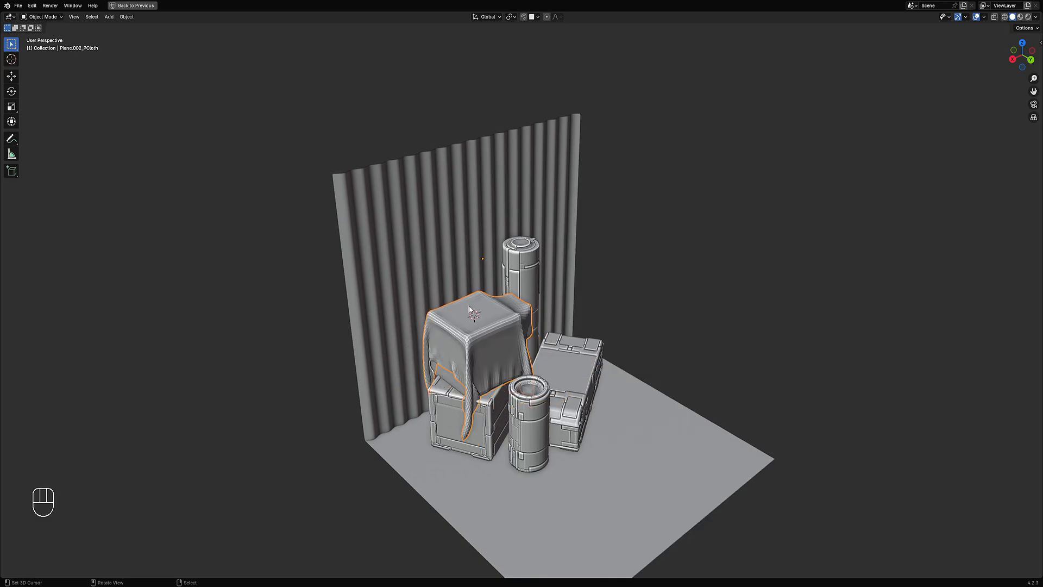
Step: Delete the small cube standing behind the cloth-covered cube
{"action": "middle_click_drag", "start_coordinate": [528, 355], "coordinate": [640, 347]}
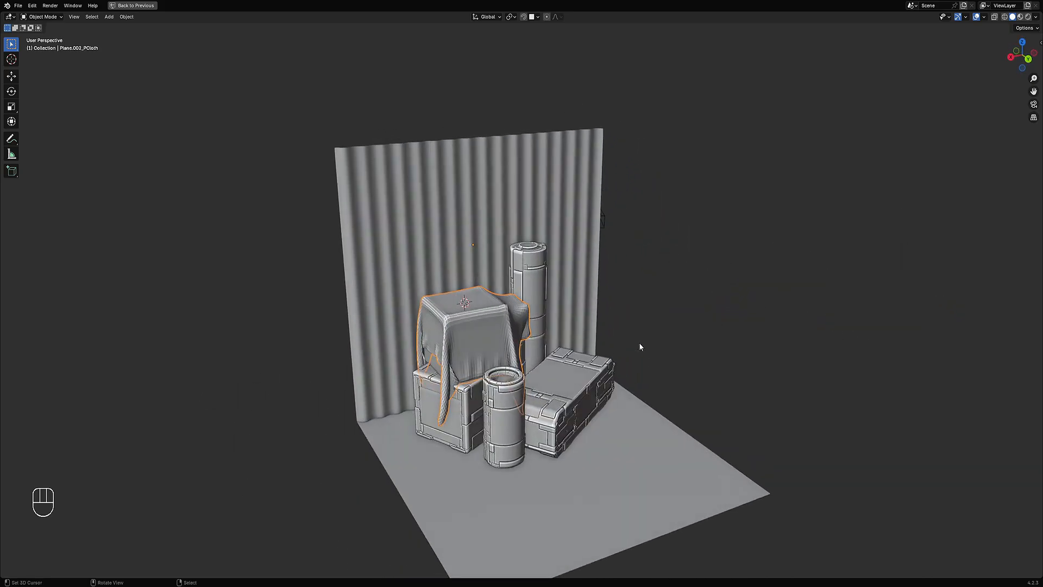
{"action": "middle_click_drag", "start_coordinate": [459, 428], "coordinate": [676, 321]}
{"action": "scroll", "coordinate": [675, 321], "scroll_direction": "up", "scroll_amount": 3}
{"action": "scroll", "coordinate": [565, 314], "scroll_direction": "down", "scroll_amount": 4}
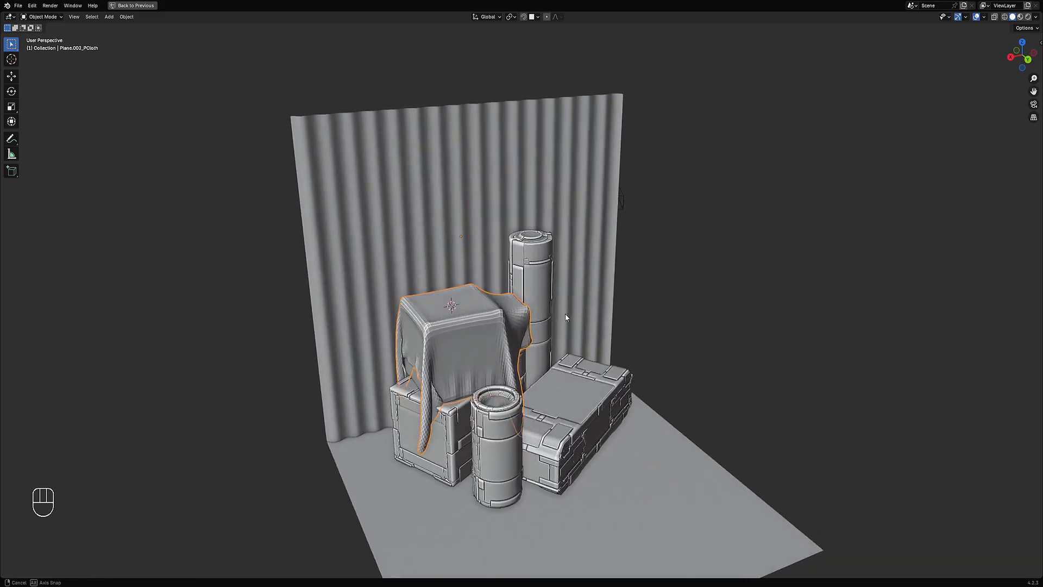
{"action": "key", "text": "alt+a"}
{"action": "middle_click_drag", "start_coordinate": [558, 289], "coordinate": [512, 298]}
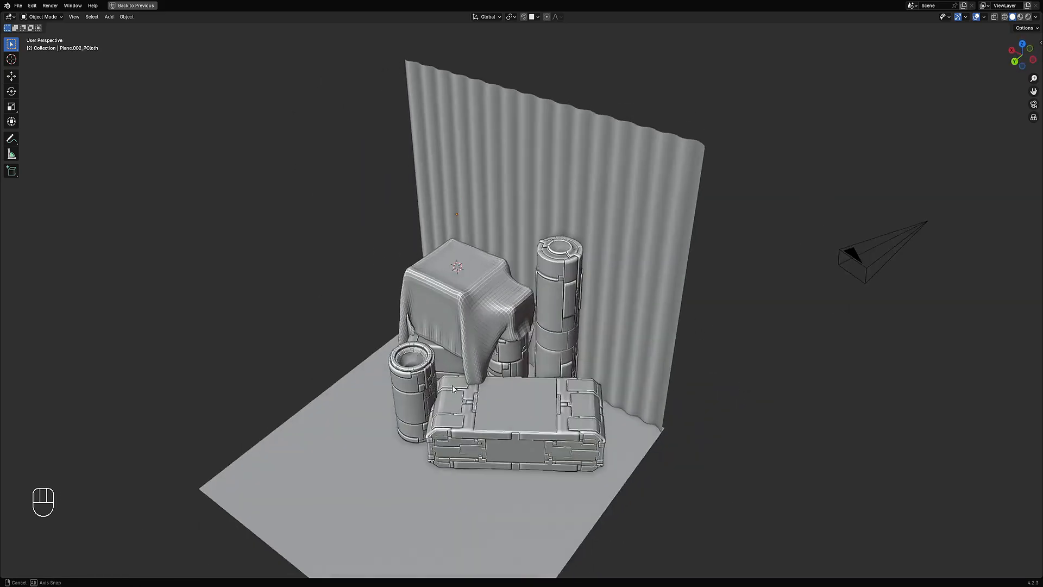
{"action": "key", "text": "shift+z"}
{"action": "left_click", "coordinate": [511, 298]}
{"action": "left_click", "coordinate": [512, 298]}
{"action": "left_click", "coordinate": [511, 298]}
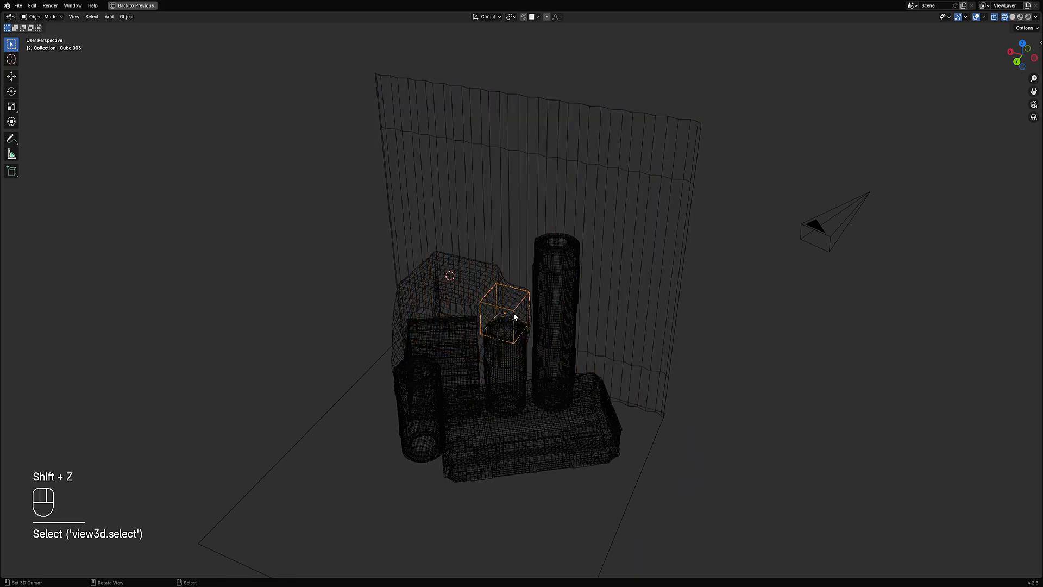
{"action": "key", "text": "x"}
{"action": "left_click", "coordinate": [510, 315]}
{"action": "key", "text": "shift+z"}
Step: Delete selected faces of the cube under the cloth in Edit Mode and return to Object Mode
{"action": "mouse_move", "coordinate": [510, 314]}
{"action": "middle_mouse_down"}
{"action": "mouse_move", "coordinate": [534, 323]}
{"action": "mouse_move", "coordinate": [412, 385]}
{"action": "mouse_move", "coordinate": [478, 368]}
{"action": "middle_mouse_up"}
{"action": "left_click", "coordinate": [436, 366]}
{"action": "key", "text": "Tab"}
{"action": "key", "text": "alt+a"}
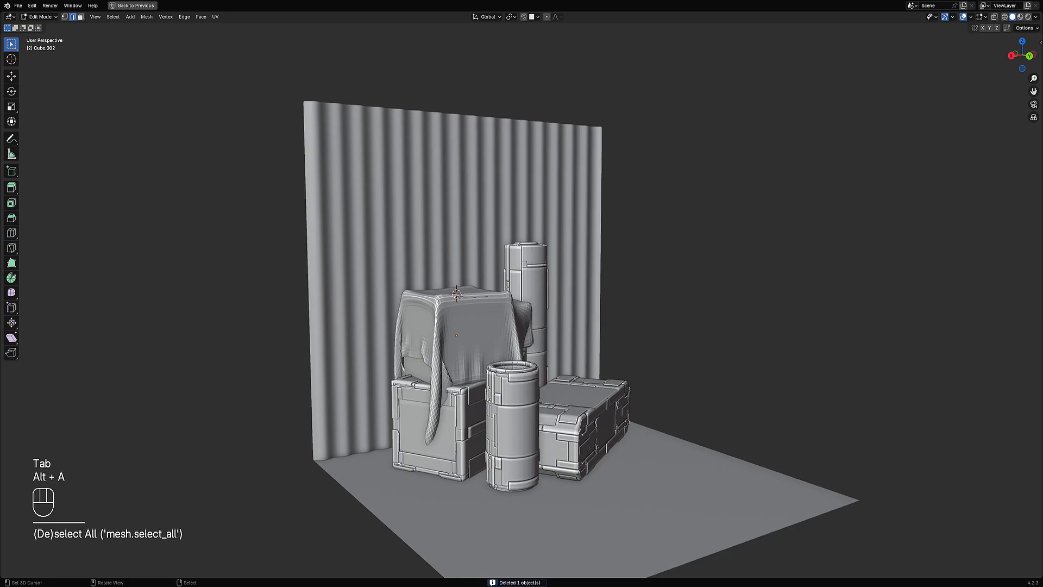
{"action": "key", "text": "ctrl+r"}
{"action": "left_click", "coordinate": [474, 316]}
{"action": "key", "text": "shift+z"}
{"action": "middle_click_drag", "start_coordinate": [473, 316], "coordinate": [395, 322]}
{"action": "left_click", "coordinate": [435, 326], "text": "alt+shift"}
{"action": "key", "text": "3"}
{"action": "right_click", "coordinate": [477, 321], "text": "shift"}
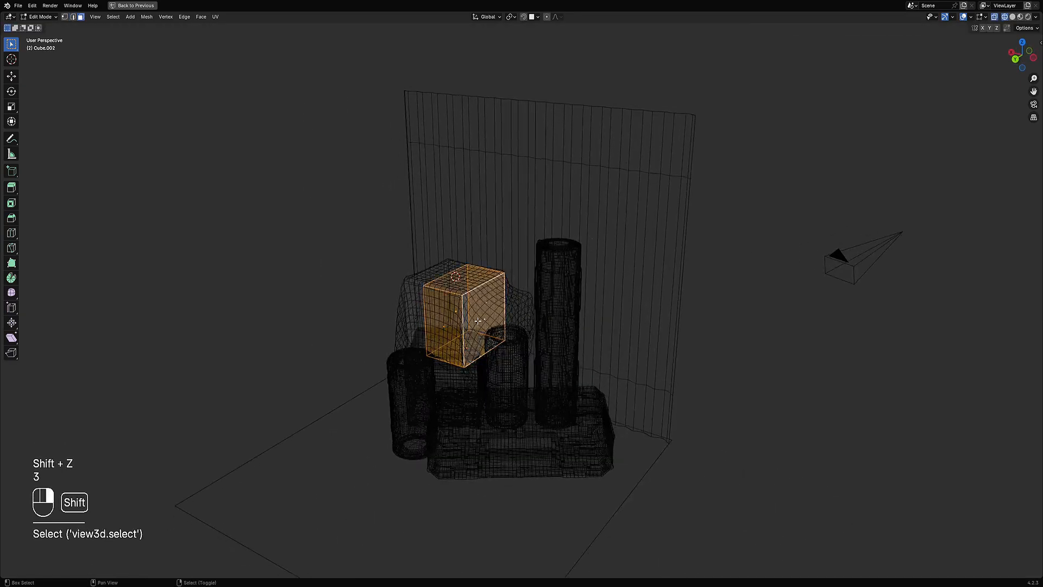
{"action": "key", "text": "x"}
{"action": "left_click", "coordinate": [454, 342]}
{"action": "middle_click_drag", "start_coordinate": [454, 342], "coordinate": [542, 329]}
{"action": "key", "text": "a"}
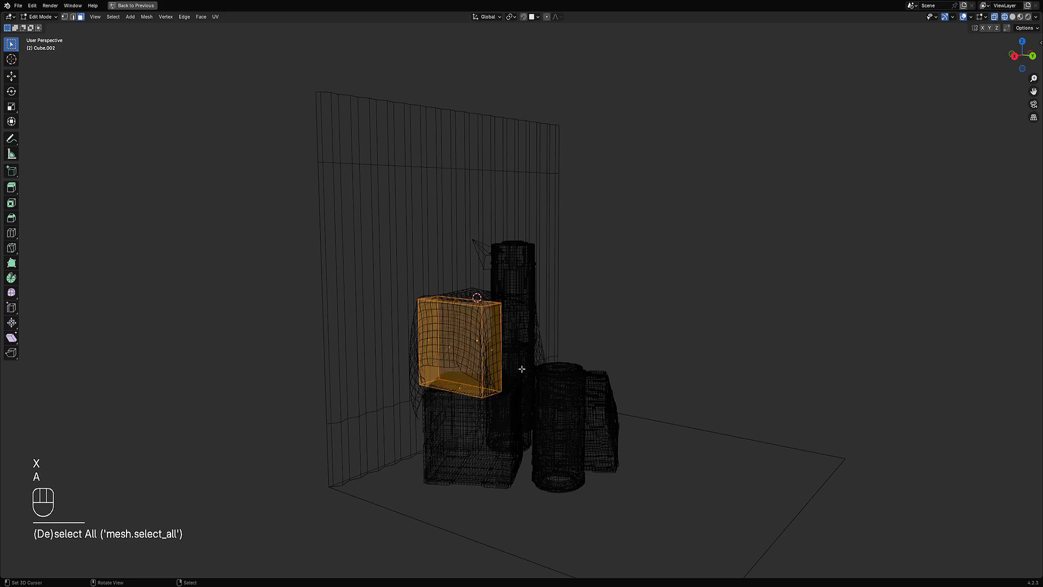
{"action": "key", "text": "Tab"}
{"action": "key", "text": "shift+z"}
{"action": "scroll", "coordinate": [545, 330], "scroll_direction": "up", "scroll_amount": 3}
Step: Apply Creative Flow's Auto Mirror to the cube on the X and Y axes
{"action": "key", "text": "ctrl+shift+x"}
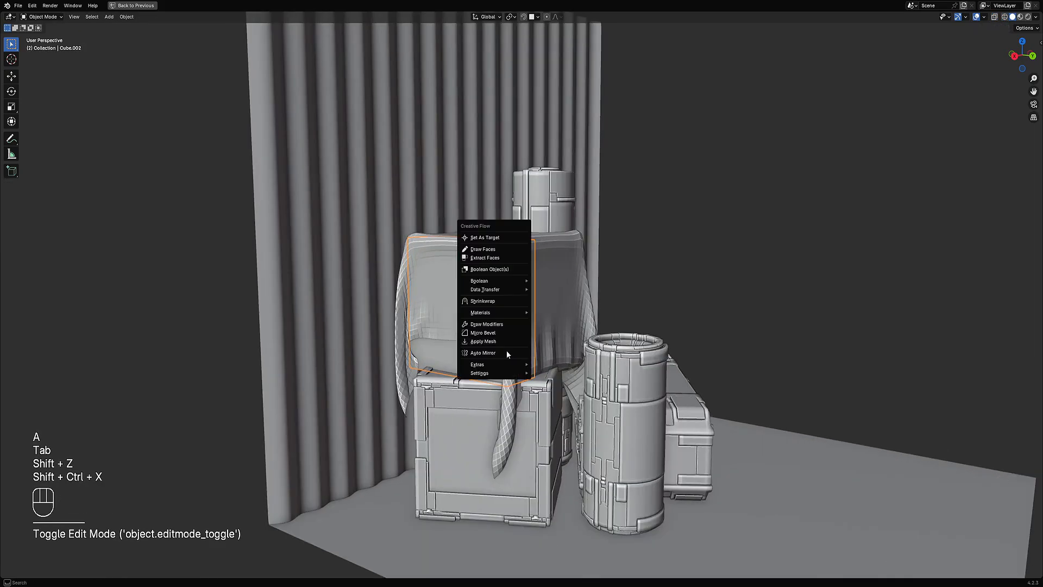
{"action": "left_click", "coordinate": [499, 353]}
{"action": "key", "text": "x"}
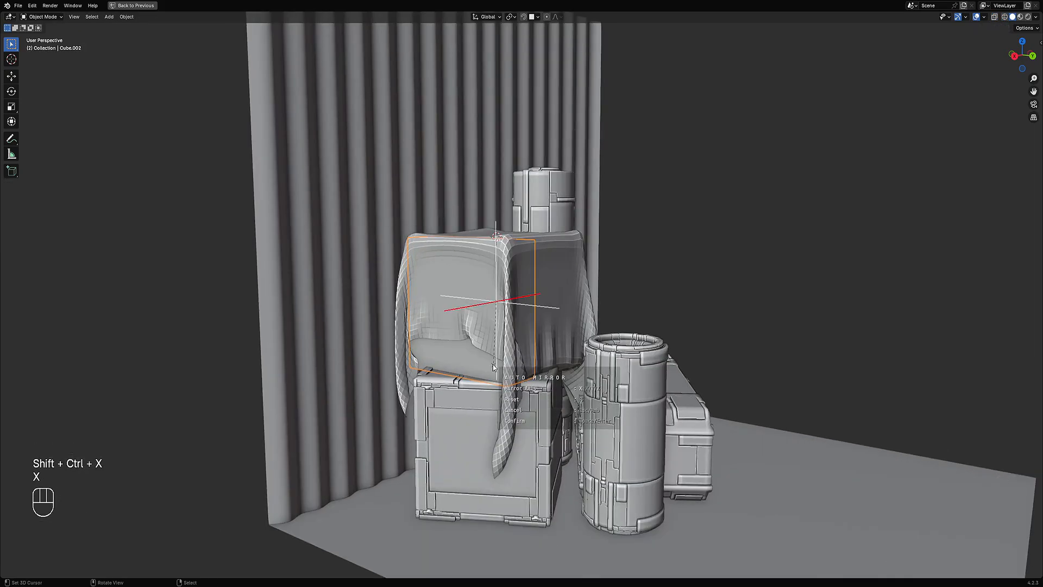
{"action": "key", "text": "x"}
{"action": "key", "text": "y"}
{"action": "key", "text": "space"}
Step: Add loop cuts in three directions across the mirrored cube in Edit Mode
{"action": "key", "text": "Tab"}
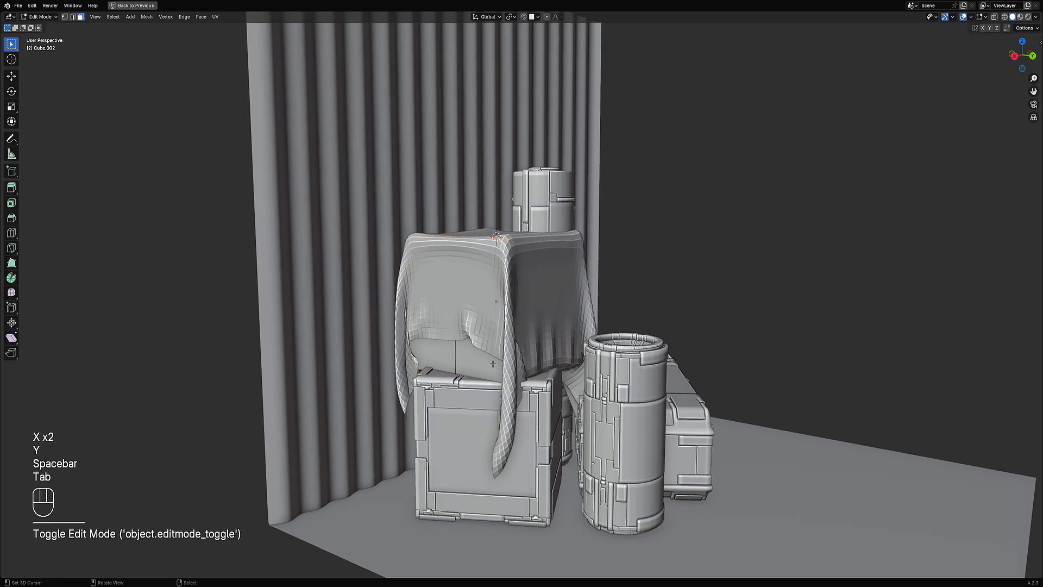
{"action": "key", "text": "ctrl+r"}
{"action": "scroll", "coordinate": [457, 332], "scroll_direction": "up", "scroll_amount": 4}
{"action": "left_click", "coordinate": [457, 332]}
{"action": "right_click", "coordinate": [457, 332]}
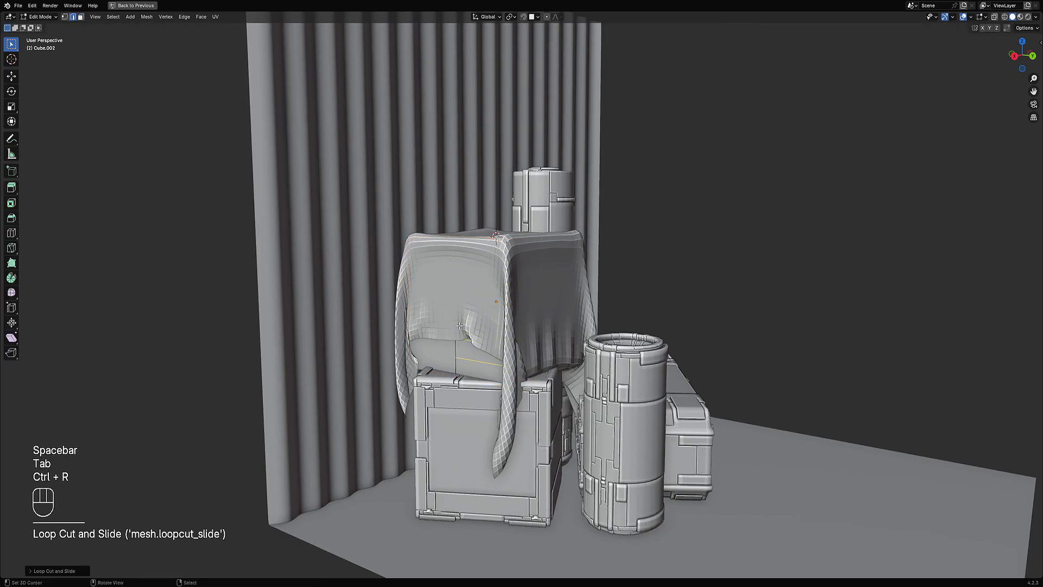
{"action": "key", "text": "ctrl+r"}
{"action": "scroll", "coordinate": [483, 265], "scroll_direction": "up", "scroll_amount": 2}
{"action": "left_click", "coordinate": [482, 264]}
{"action": "right_click", "coordinate": [482, 264]}
{"action": "key", "text": "ctrl+r"}
{"action": "scroll", "coordinate": [514, 264], "scroll_direction": "up", "scroll_amount": 2}
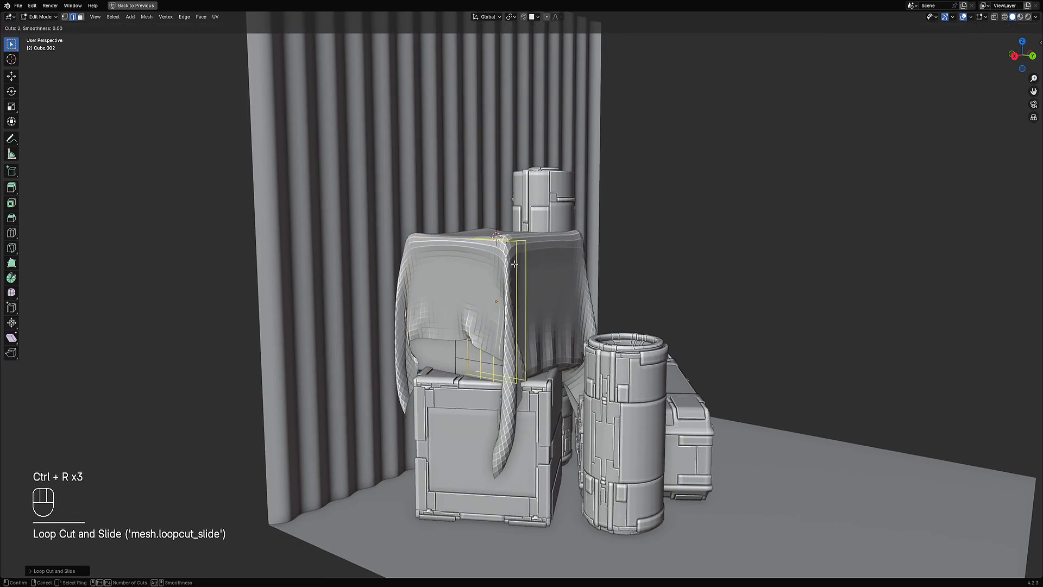
{"action": "left_click", "coordinate": [514, 264]}
{"action": "right_click", "coordinate": [516, 264]}
{"action": "key", "text": "a"}
{"action": "key", "text": "Tab"}
Step: Apply Random Flow's Random Panels to the cube
{"action": "middle_click_drag", "start_coordinate": [575, 270], "coordinate": [580, 237]}
{"action": "key", "text": "shift+q"}
{"action": "mouse_move", "coordinate": [586, 215]}
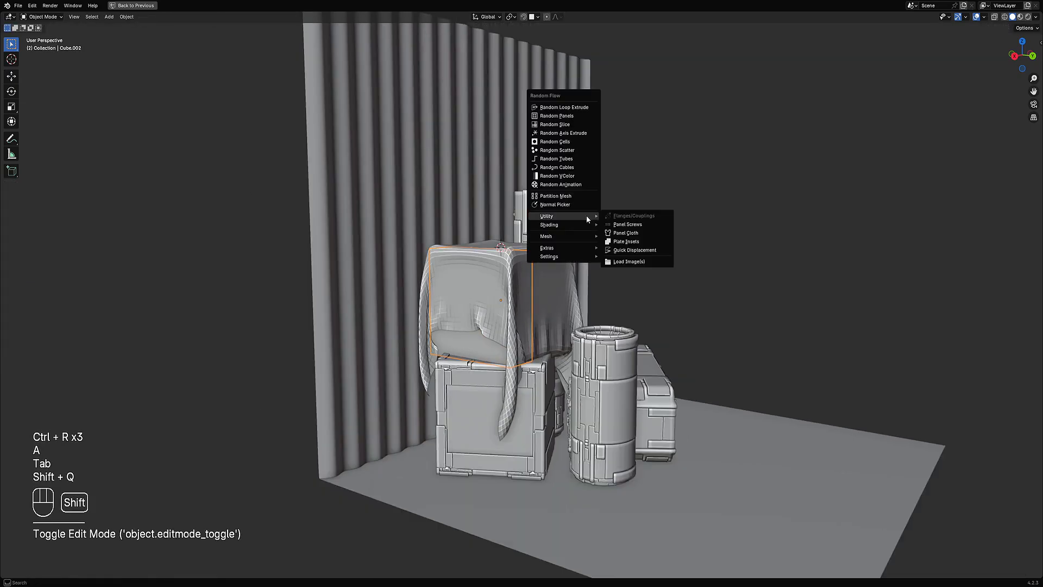
{"action": "left_click", "coordinate": [567, 115]}
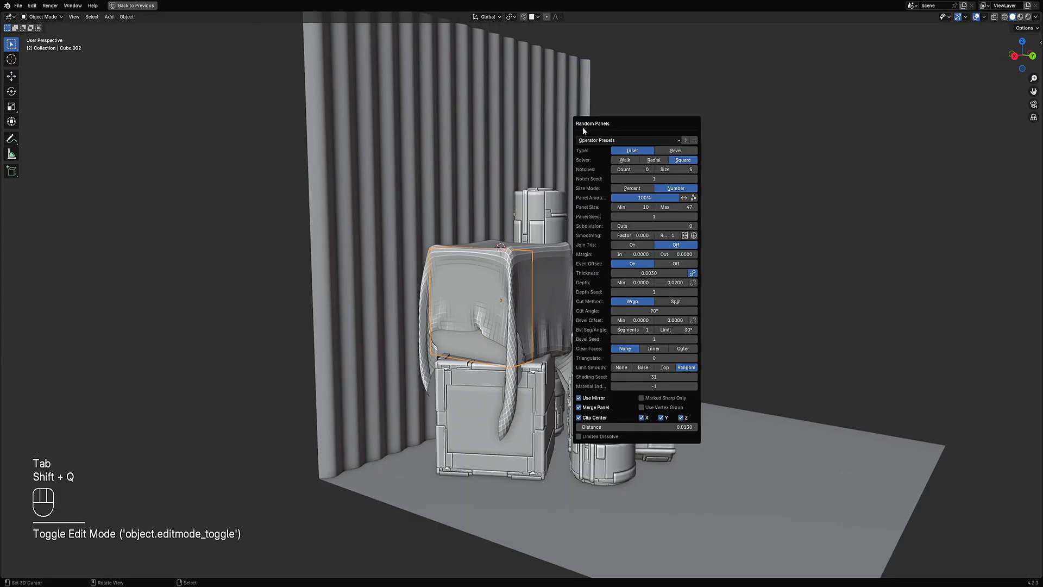
Step: Set the Random Panels subdivision cuts to 3
{"action": "scroll", "coordinate": [662, 226], "scroll_direction": "up", "scroll_amount": 4, "text": "ctrl"}
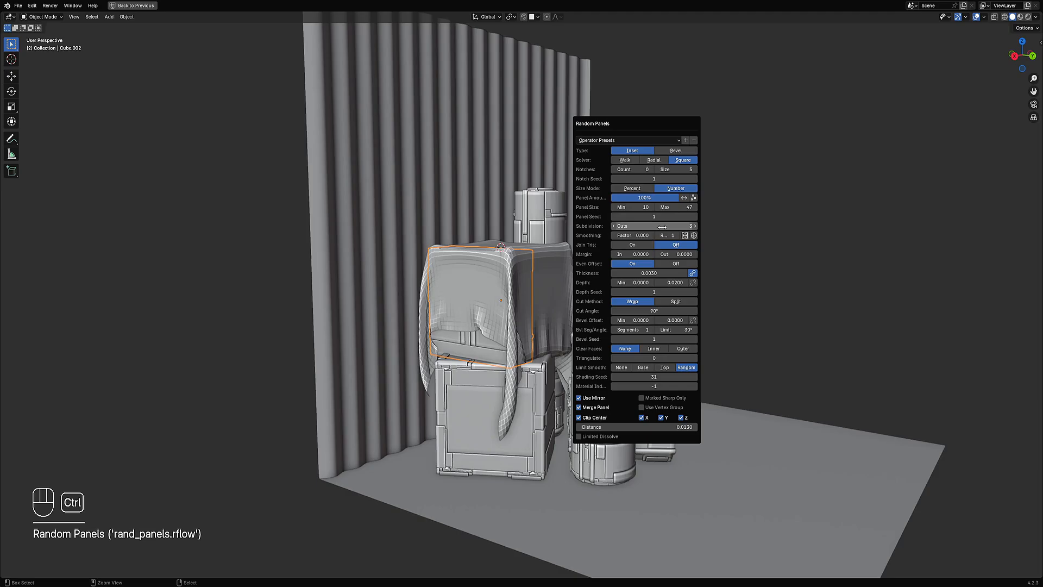
{"action": "scroll", "coordinate": [662, 226], "scroll_direction": "down", "scroll_amount": 1, "text": "ctrl"}
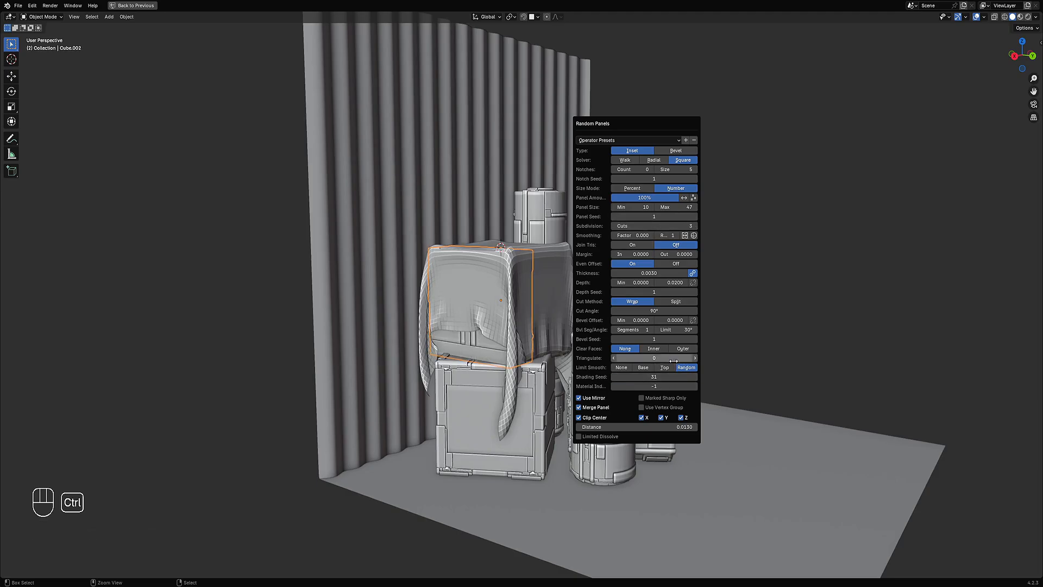
{"action": "scroll", "coordinate": [347, 391], "scroll_direction": "down", "scroll_amount": 4}
Step: Select the draped cloth and apply Shade Smooth to it
{"action": "middle_click_drag", "start_coordinate": [347, 391], "coordinate": [516, 369]}
{"action": "key", "text": "alt+a"}
{"action": "scroll", "coordinate": [437, 375], "scroll_direction": "down", "scroll_amount": 3}
{"action": "scroll", "coordinate": [516, 359], "scroll_direction": "up", "scroll_amount": 3}
{"action": "right_click", "coordinate": [514, 322]}
{"action": "key", "text": "w"}
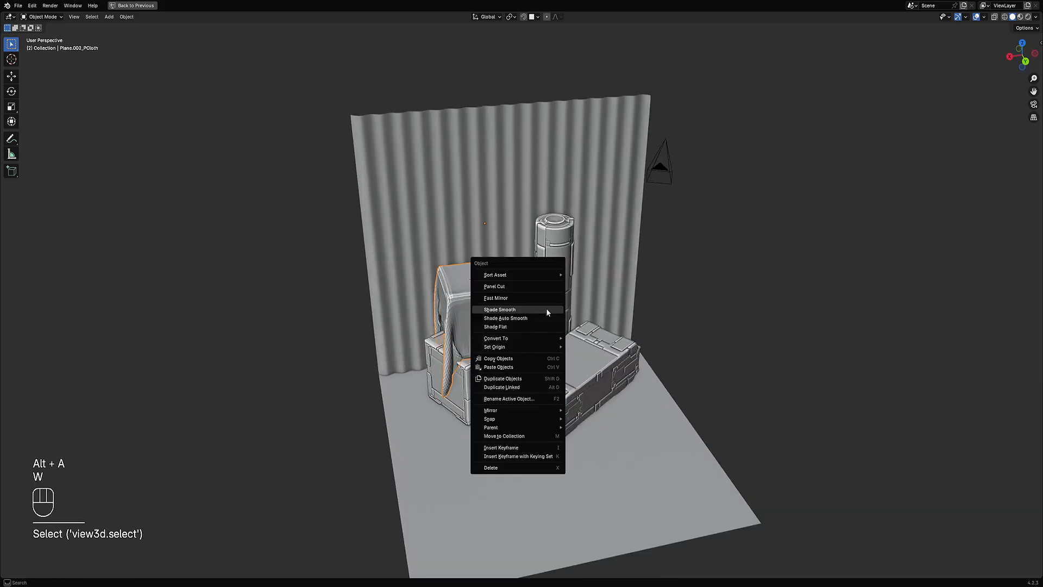
{"action": "key", "text": "alt+a"}
{"action": "middle_click_drag", "start_coordinate": [546, 308], "coordinate": [559, 256]}
Step: Switch the cloth to Sculpt Mode and try Inflate/Deflate strokes on it, undoing the three strokes
{"action": "scroll", "coordinate": [588, 331], "scroll_direction": "up", "scroll_amount": 4}
{"action": "key", "text": "ctrl+Tab"}
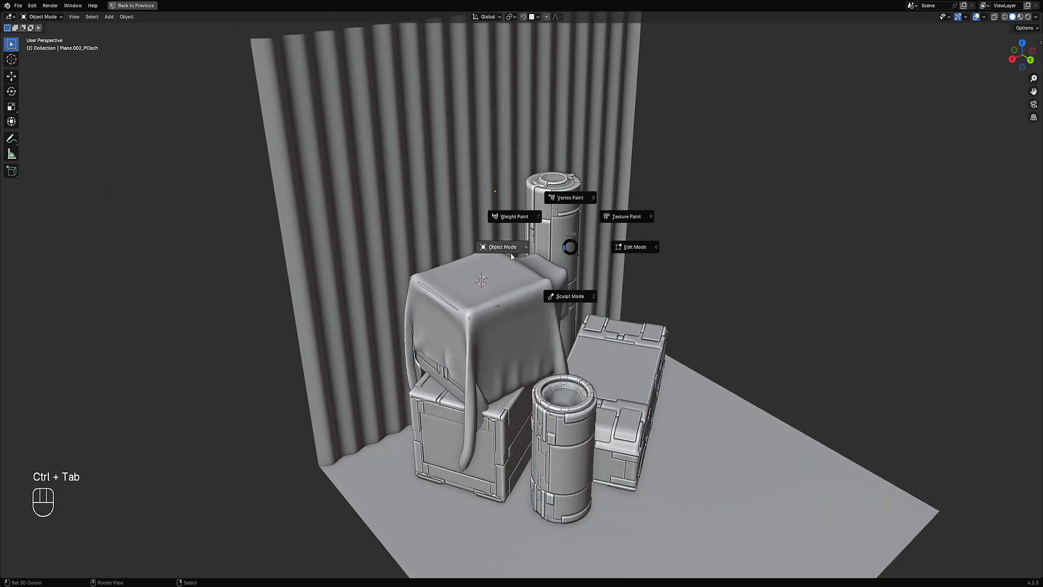
{"action": "left_click", "coordinate": [552, 298]}
{"action": "middle_click_drag", "start_coordinate": [493, 303], "coordinate": [497, 320]}
{"action": "mouse_move", "coordinate": [444, 326]}
{"action": "left_mouse_down"}
{"action": "mouse_move", "coordinate": [477, 330]}
{"action": "mouse_move", "coordinate": [421, 306]}
{"action": "left_mouse_up"}
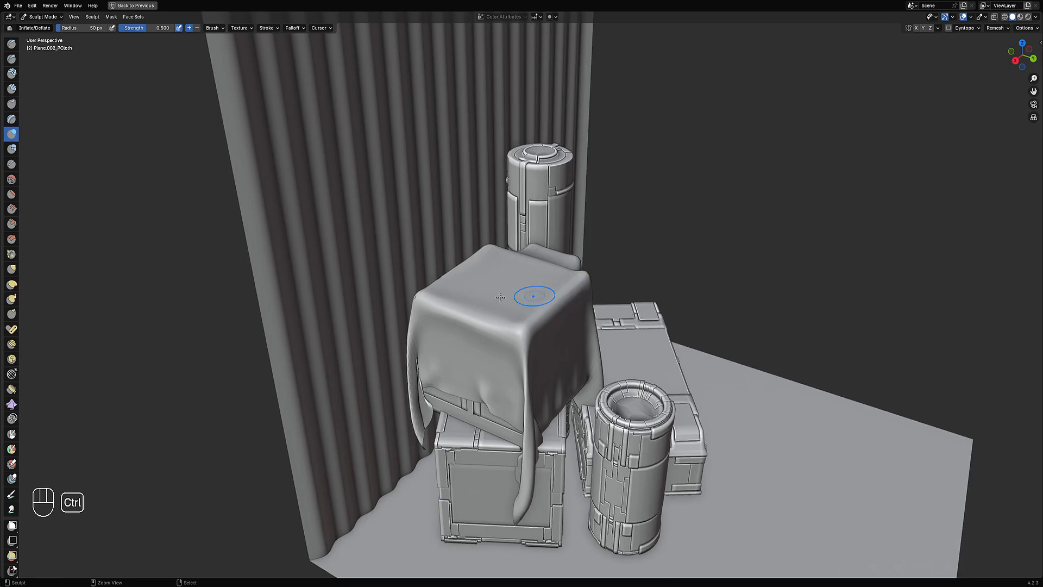
{"action": "middle_click_drag", "start_coordinate": [536, 297], "coordinate": [535, 354]}
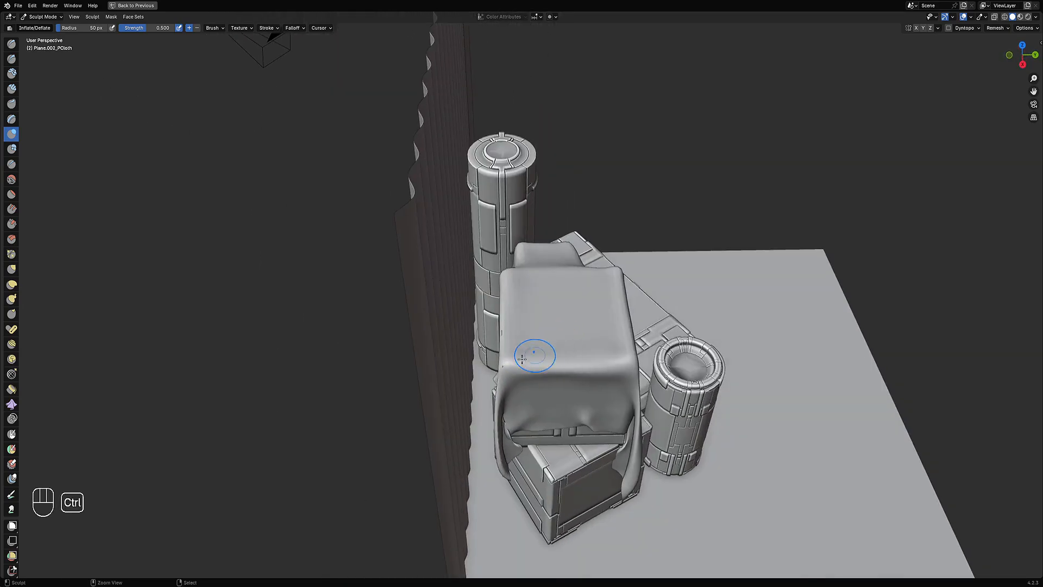
{"action": "left_click_drag", "start_coordinate": [536, 354], "coordinate": [498, 330], "text": "ctrl"}
{"action": "mouse_move", "coordinate": [511, 355]}
{"action": "middle_mouse_down"}
{"action": "mouse_move", "coordinate": [282, 357]}
{"action": "mouse_move", "coordinate": [562, 315]}
{"action": "mouse_move", "coordinate": [451, 309]}
{"action": "middle_mouse_up"}
{"action": "left_click_drag", "start_coordinate": [424, 321], "coordinate": [418, 341], "text": "ctrl"}
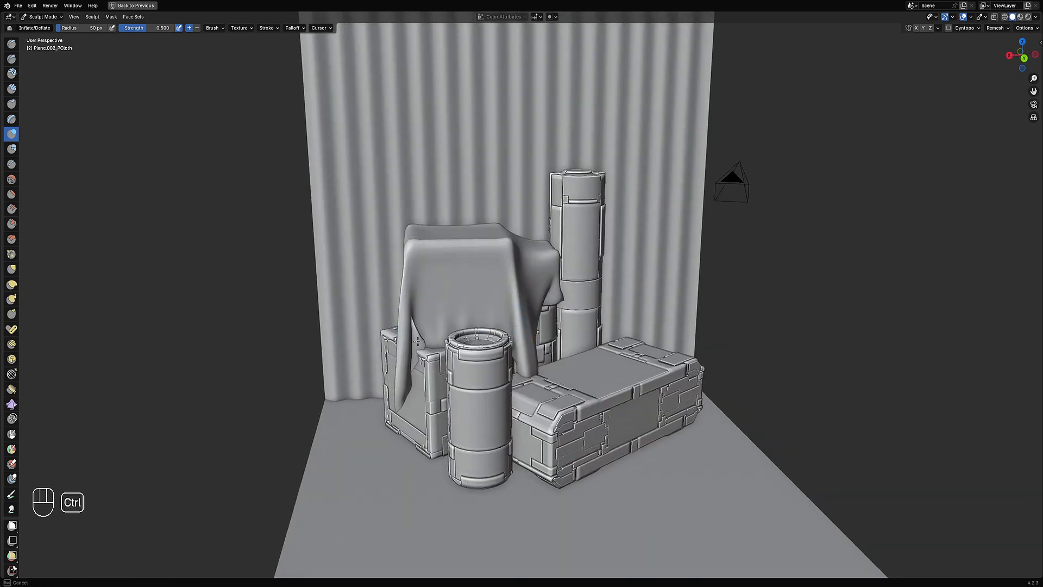
{"action": "key", "text": "ctrl+z"}
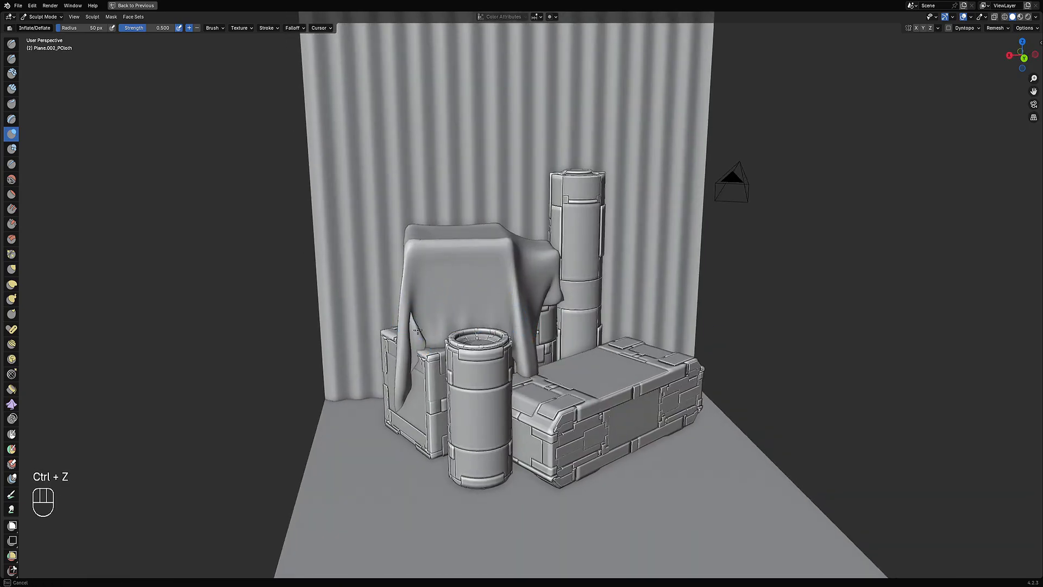
{"action": "key", "text": "ctrl+z"}
{"action": "key", "text": "ctrl+z"}
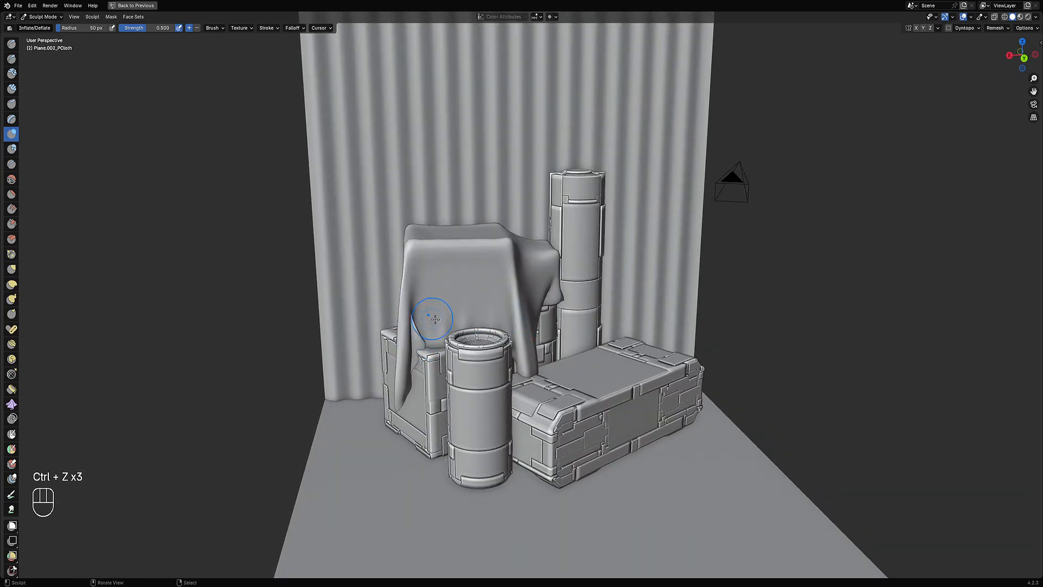
Step: Return the cloth to Object Mode and save the blend file
{"action": "middle_click_drag", "start_coordinate": [431, 326], "coordinate": [559, 309]}
{"action": "scroll", "coordinate": [559, 309], "scroll_direction": "down", "scroll_amount": 5}
{"action": "scroll", "coordinate": [559, 309], "scroll_direction": "up", "scroll_amount": 3}
{"action": "key", "text": "ctrl+Tab"}
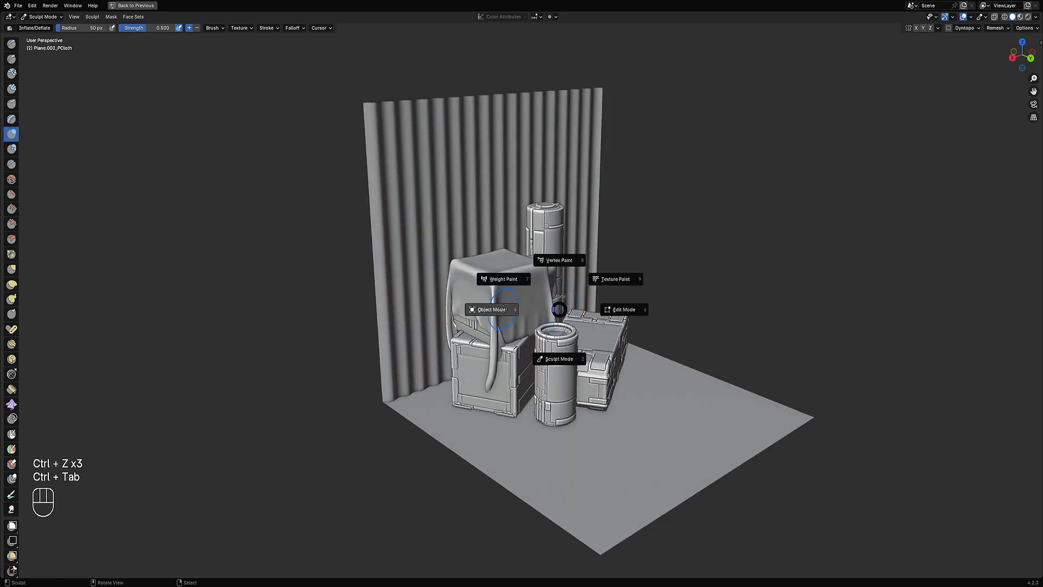
{"action": "left_click", "coordinate": [476, 310]}
{"action": "mouse_move", "coordinate": [651, 298]}
{"action": "middle_mouse_down"}
{"action": "mouse_move", "coordinate": [572, 308]}
{"action": "mouse_move", "coordinate": [571, 291]}
{"action": "mouse_move", "coordinate": [600, 297]}
{"action": "mouse_move", "coordinate": [608, 323]}
{"action": "middle_mouse_up"}
{"action": "key", "text": "ctrl+s"}
Step: Append Random Flow's shading materials to the scene
{"action": "scroll", "coordinate": [608, 324], "scroll_direction": "up", "scroll_amount": 3}
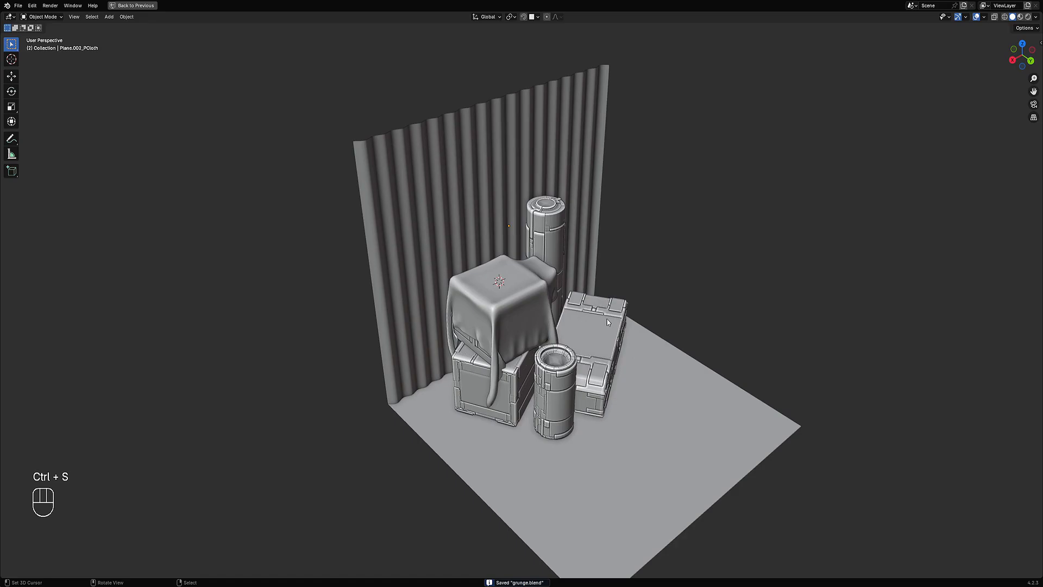
{"action": "middle_click_drag", "start_coordinate": [643, 339], "coordinate": [589, 345], "text": "shift"}
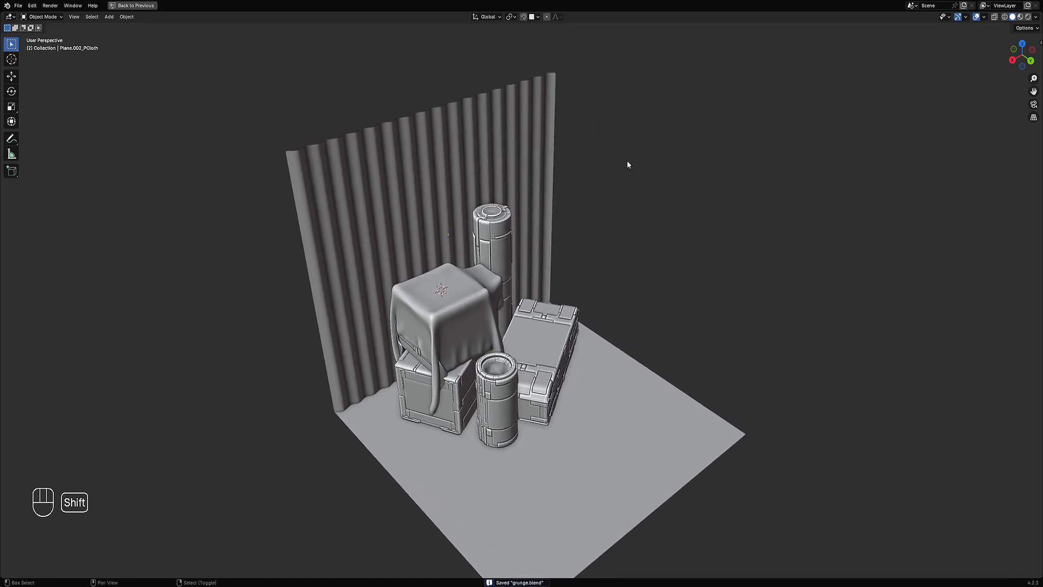
{"action": "key", "text": "shift+q"}
{"action": "mouse_move", "coordinate": [602, 262]}
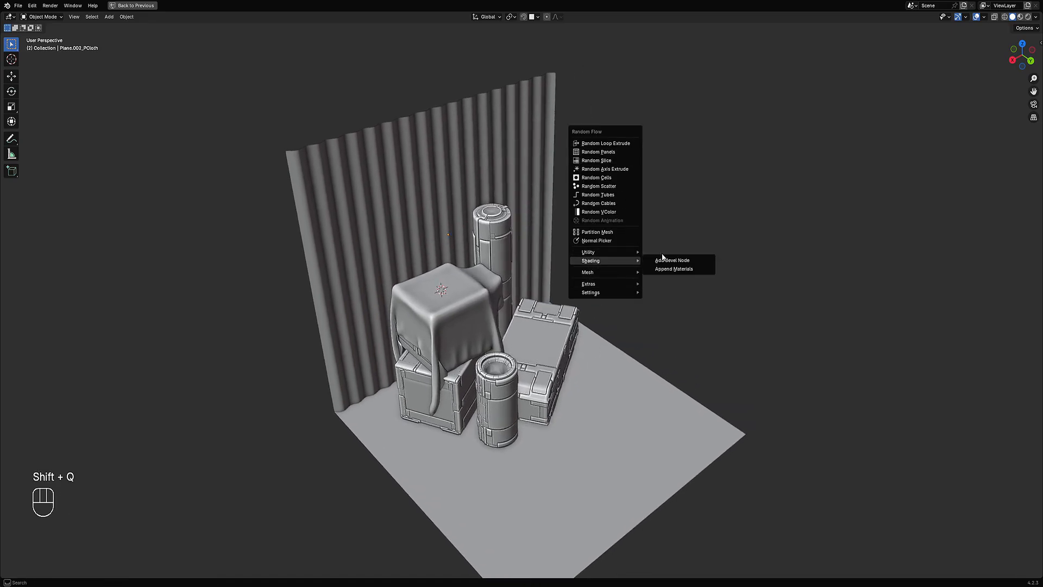
{"action": "left_click", "coordinate": [668, 268]}
Step: Select the floor plane, open a shader editor, and create a new material for the plane
{"action": "left_click", "coordinate": [585, 401]}
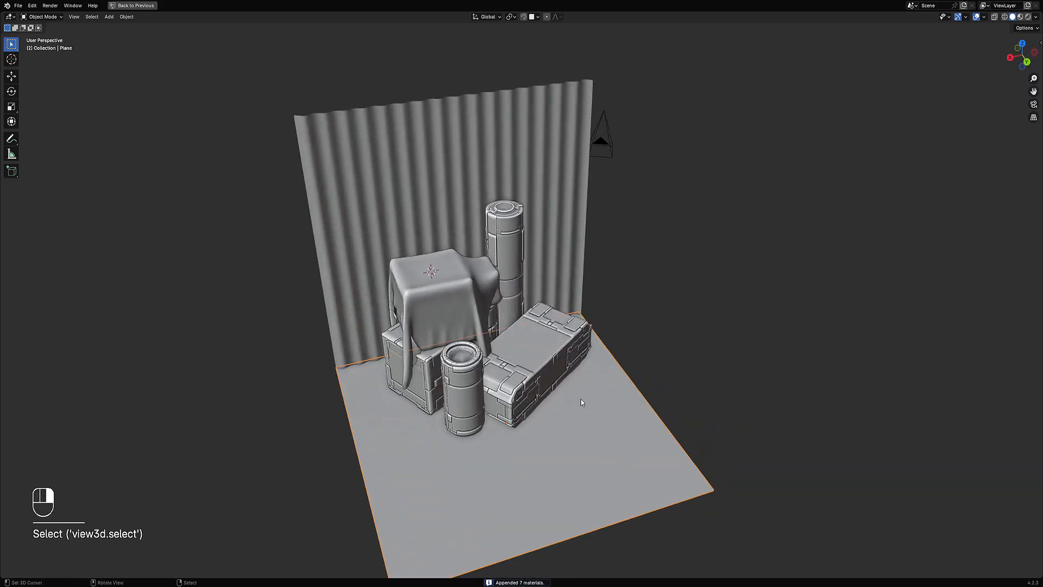
{"action": "key", "text": "ctrl+space"}
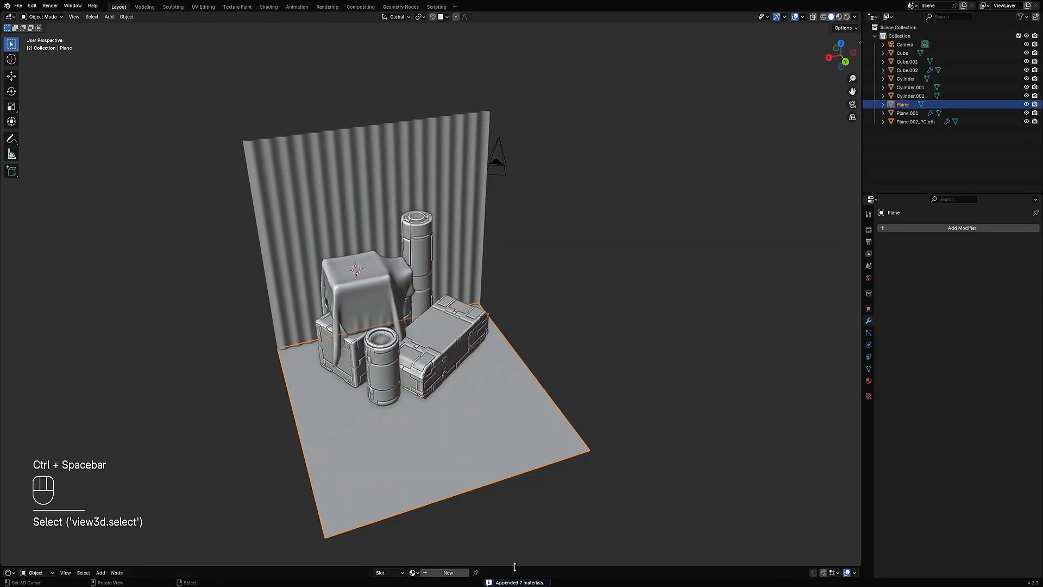
{"action": "left_click_drag", "start_coordinate": [515, 566], "coordinate": [514, 343]}
{"action": "left_click", "coordinate": [448, 350]}
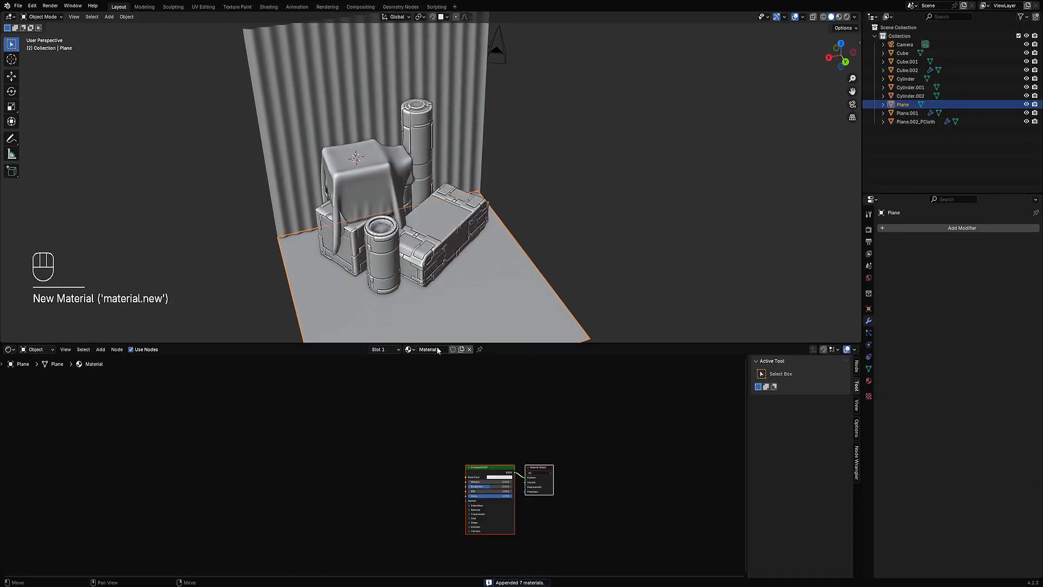
Step: Select the Principled BSDF node and start Node Wrangler's principled texture setup
{"action": "left_click", "coordinate": [480, 479]}
{"action": "key", "text": "shift+ctrl+t"}
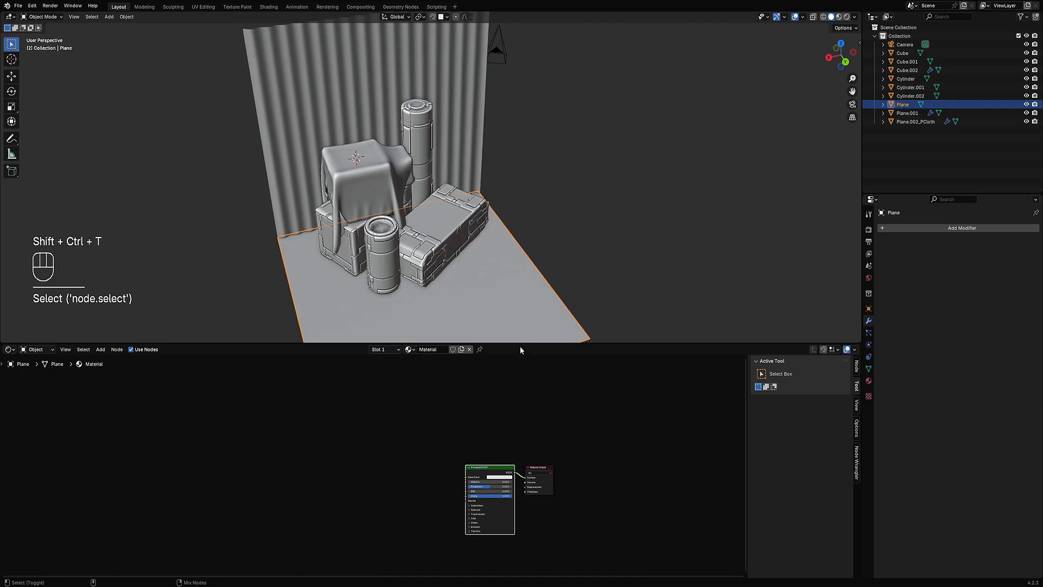
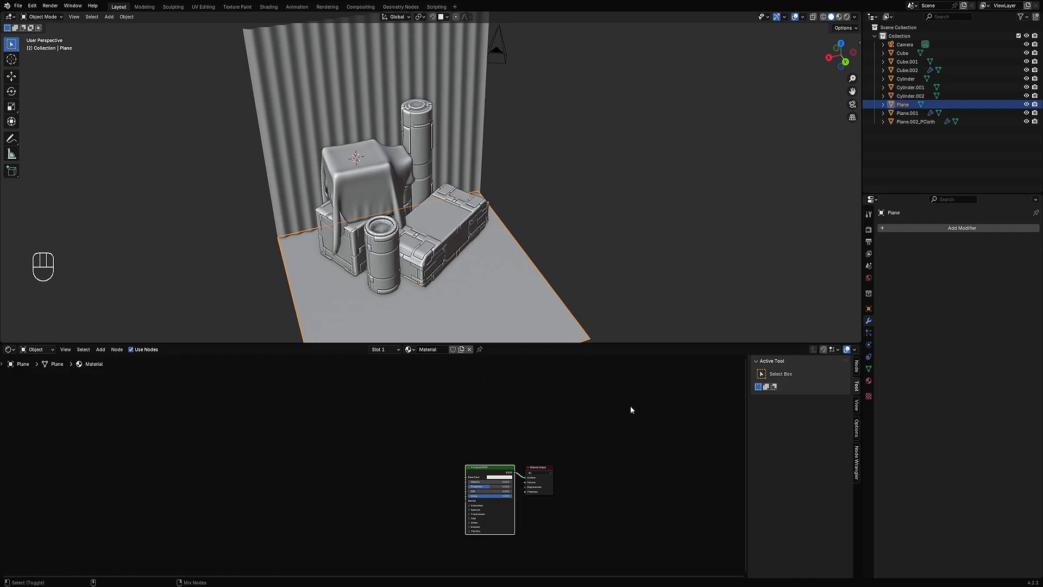
Step: Switch the viewport to rendered shading with overlays hidden to preview the floor material
{"action": "key", "text": "z"}
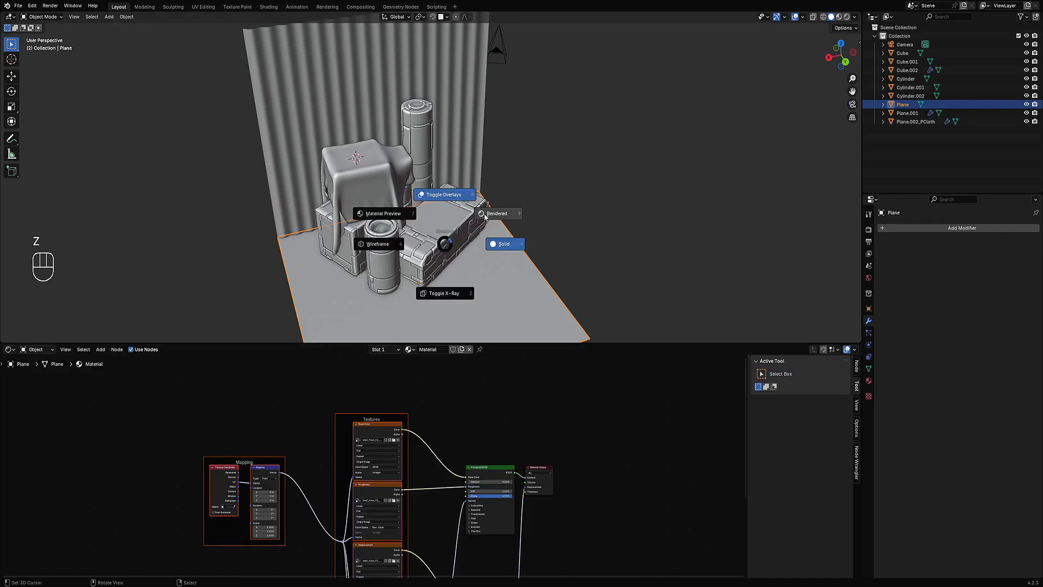
{"action": "left_click", "coordinate": [485, 216]}
{"action": "key", "text": "shift+alt+z"}
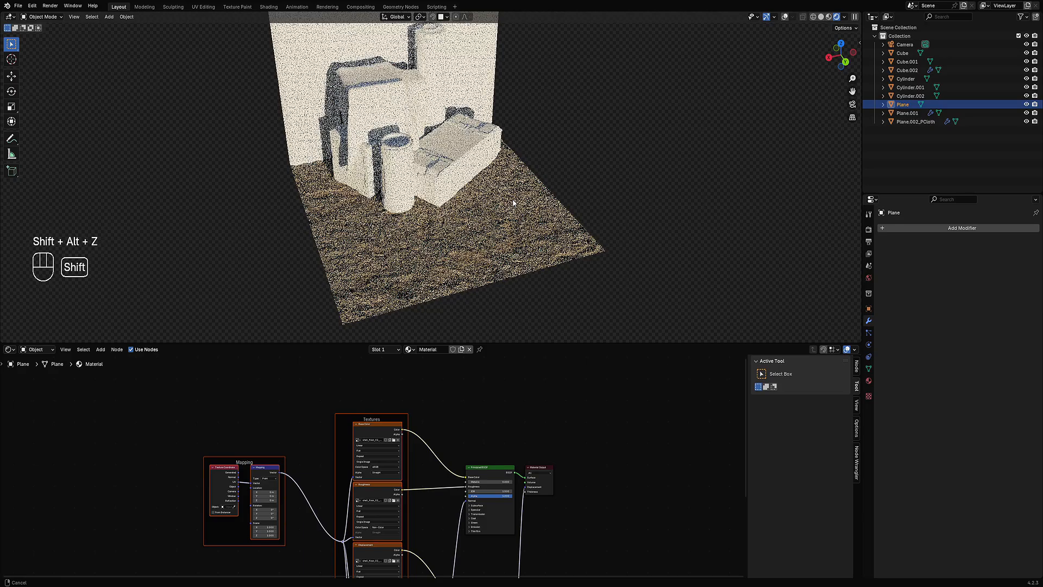
{"action": "middle_click_drag", "start_coordinate": [513, 202], "coordinate": [513, 244], "text": "shift"}
{"action": "key", "text": "z"}
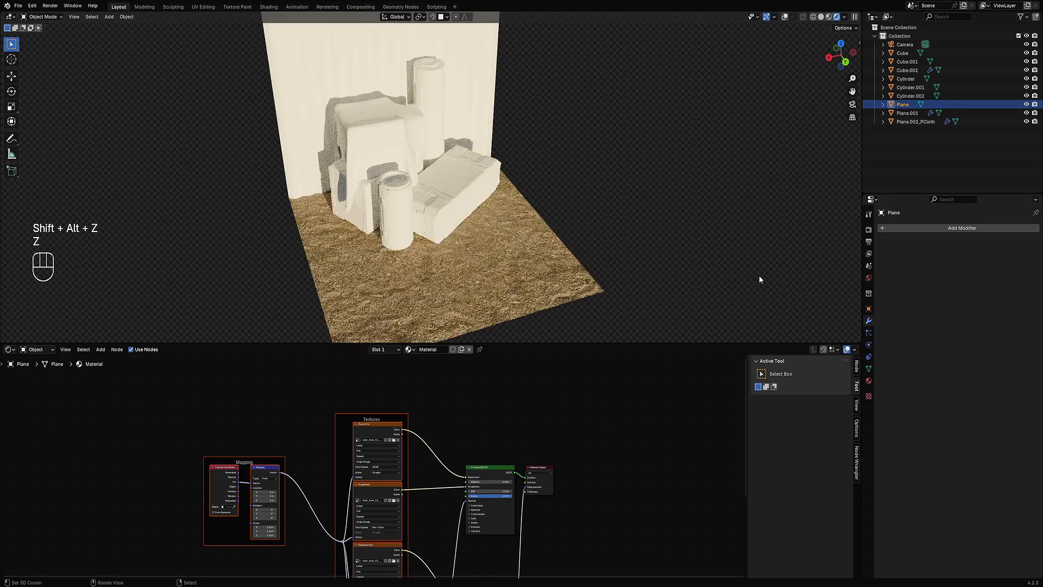
Step: Set the world HDRI to rosendal_mountain_midmorning_1k and rotate it to about -33°
{"action": "left_click", "coordinate": [868, 277]}
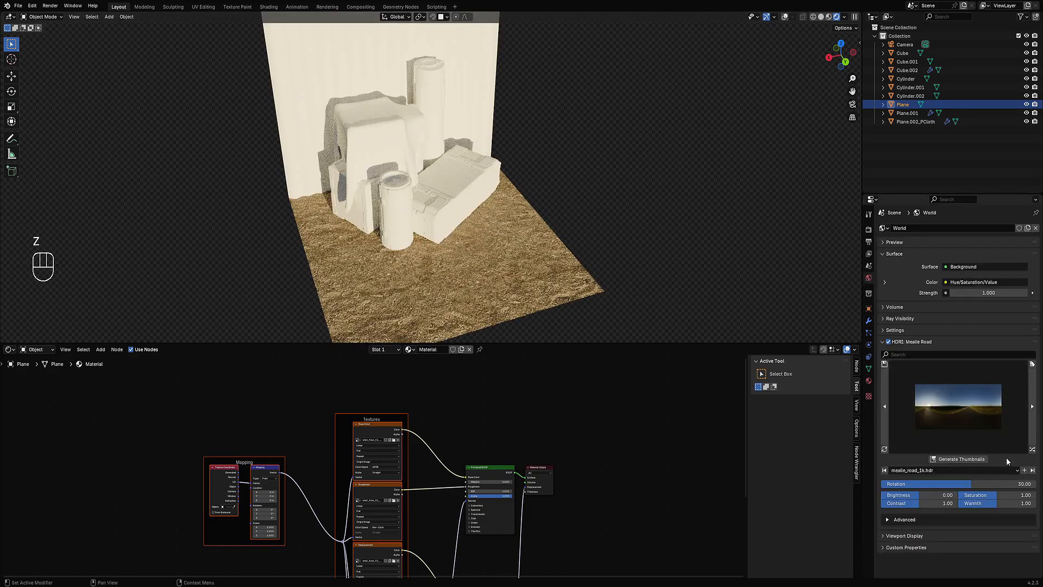
{"action": "left_click", "coordinate": [1034, 451]}
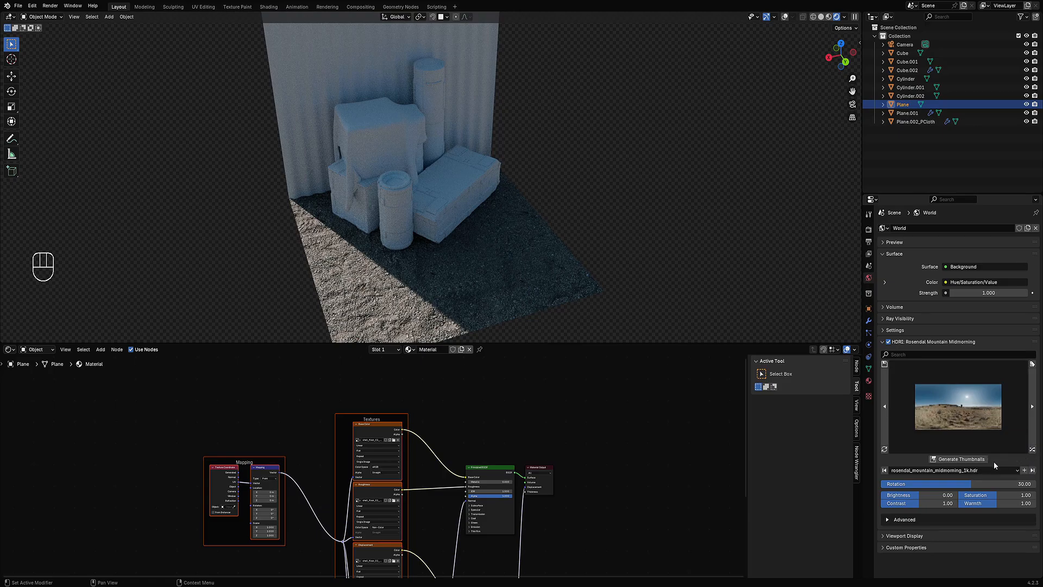
{"action": "mouse_move", "coordinate": [922, 485]}
{"action": "left_mouse_down"}
{"action": "mouse_move", "coordinate": [849, 485]}
{"action": "mouse_move", "coordinate": [895, 485]}
{"action": "left_mouse_up"}
{"action": "scroll", "coordinate": [539, 180], "scroll_direction": "down", "scroll_amount": 1}
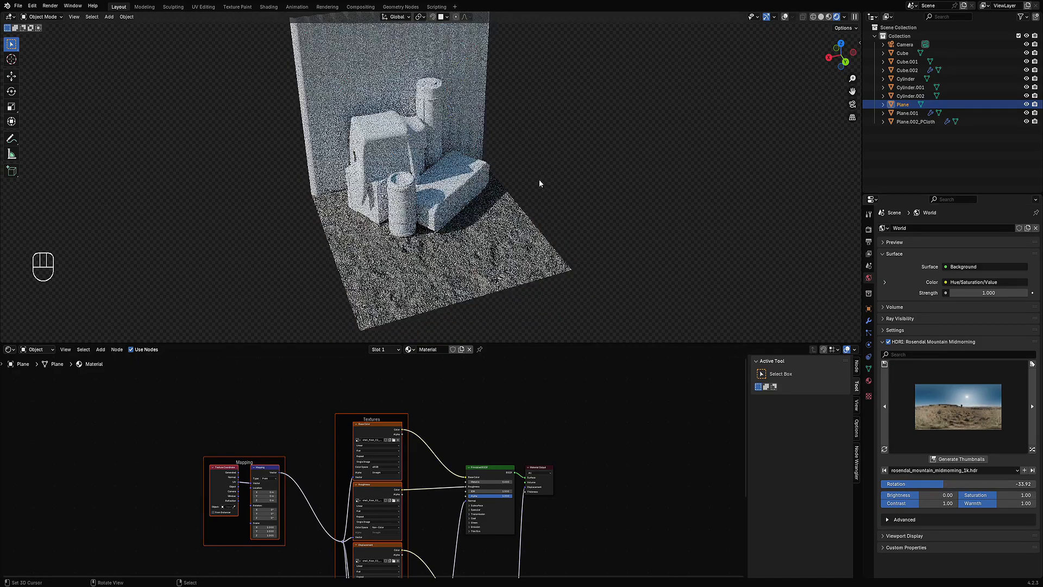
Step: Return the viewport to solid shading and maximize the 3D view
{"action": "middle_click_drag", "start_coordinate": [539, 180], "coordinate": [554, 186]}
{"action": "key", "text": "z"}
{"action": "left_click", "coordinate": [631, 186]}
{"action": "key", "text": "ctrl+space"}
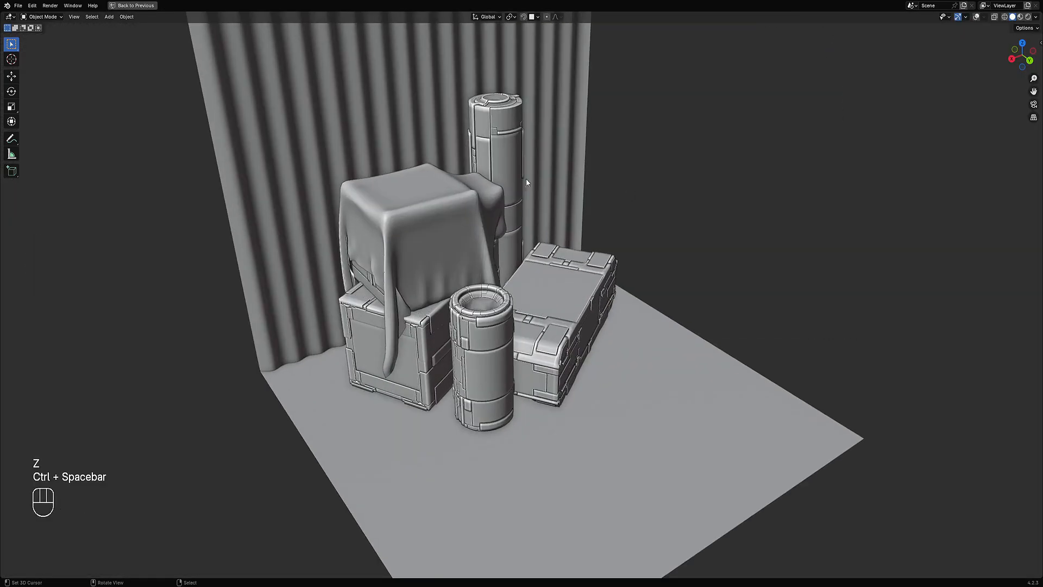
Step: Select the draped cloth and assign it the rflow_cloth material with Random Flow's Assign Material
{"action": "middle_click_drag", "start_coordinate": [579, 222], "coordinate": [542, 247]}
{"action": "key", "text": "shift+alt+z"}
{"action": "left_click", "coordinate": [494, 329], "text": "alt+shift"}
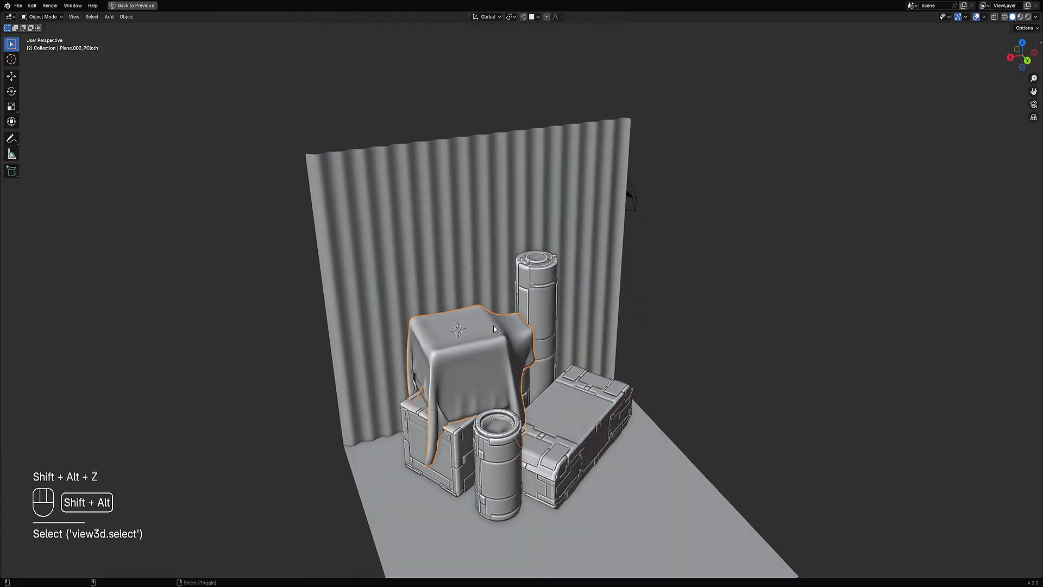
{"action": "key", "text": "shift+ctrl+x"}
{"action": "mouse_move", "coordinate": [495, 239]}
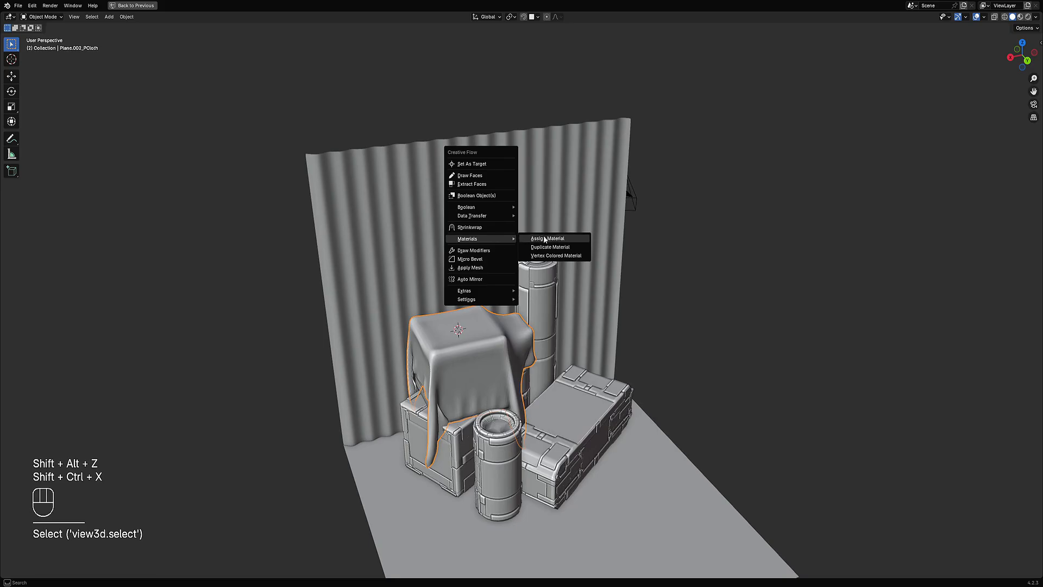
{"action": "left_click", "coordinate": [582, 239]}
{"action": "left_click", "coordinate": [582, 239]}
{"action": "left_click", "coordinate": [565, 268]}
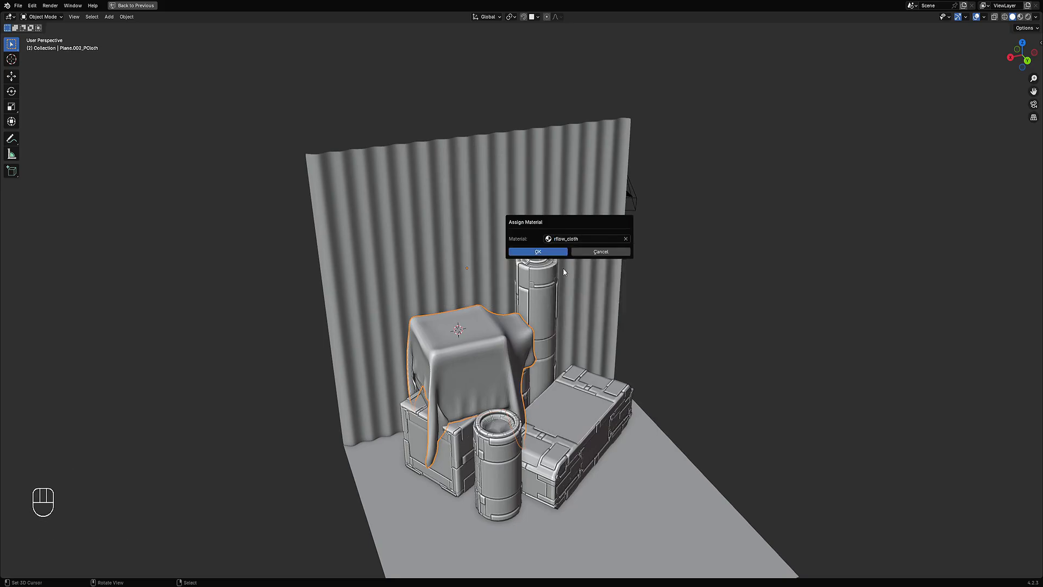
{"action": "left_click", "coordinate": [552, 251]}
Step: Preview the cloth in rendered shading without overlays, then go back to solid shading with overlays
{"action": "key", "text": "z"}
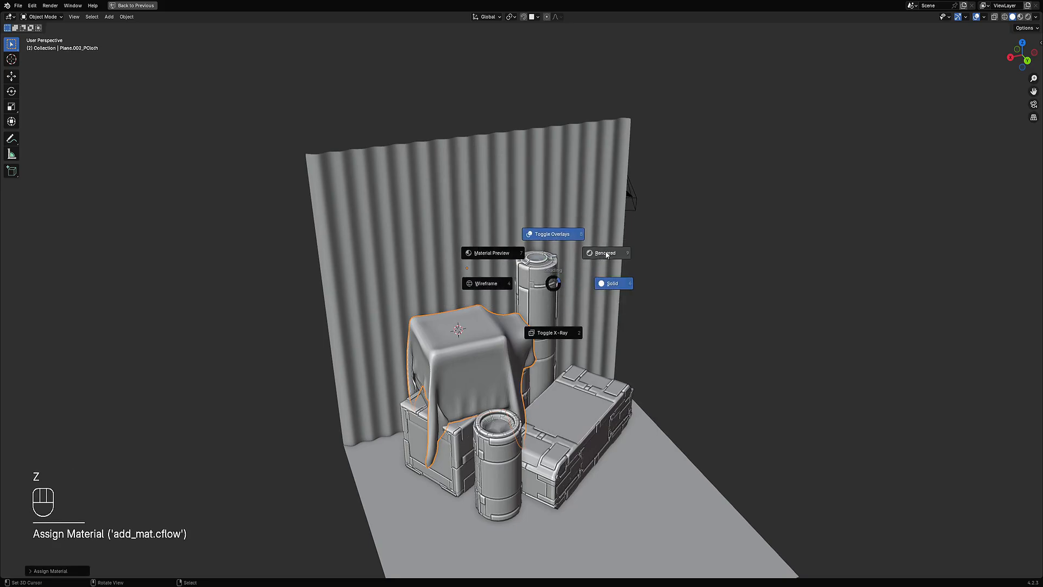
{"action": "left_click", "coordinate": [602, 251]}
{"action": "key", "text": "shift+alt+z"}
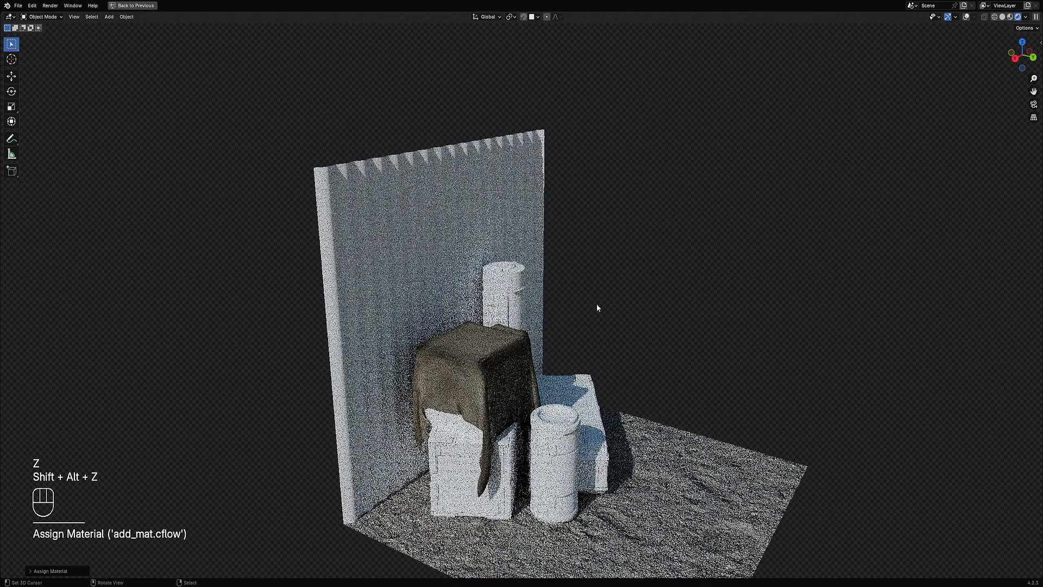
{"action": "key", "text": "z"}
{"action": "left_click", "coordinate": [654, 314]}
{"action": "middle_click_drag", "start_coordinate": [653, 314], "coordinate": [575, 182]}
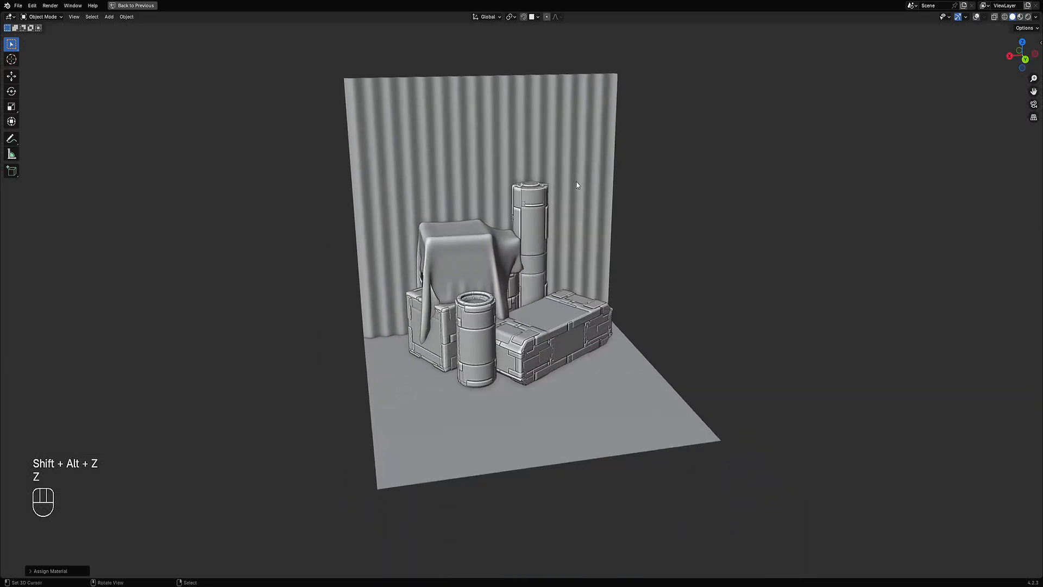
{"action": "left_click", "coordinate": [575, 182], "text": "shift"}
{"action": "key", "text": "shift+alt+z"}
Step: Hide the corrugated wall, the cloth and the floor plane so only the crates and cylinders remain
{"action": "left_click", "coordinate": [536, 215], "text": "shift"}
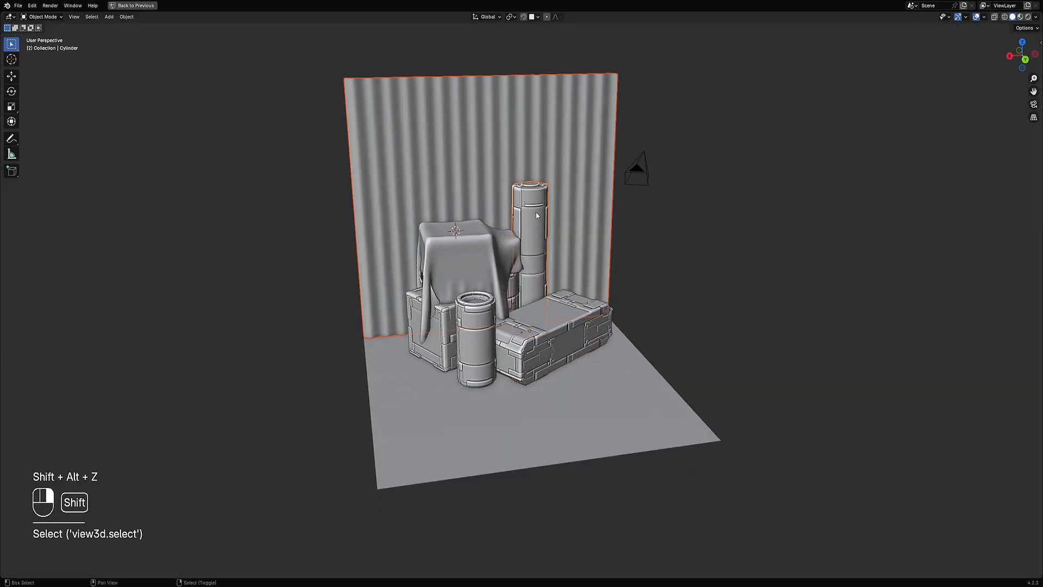
{"action": "left_click", "coordinate": [542, 320], "text": "shift"}
{"action": "left_click", "coordinate": [437, 325], "text": "shift"}
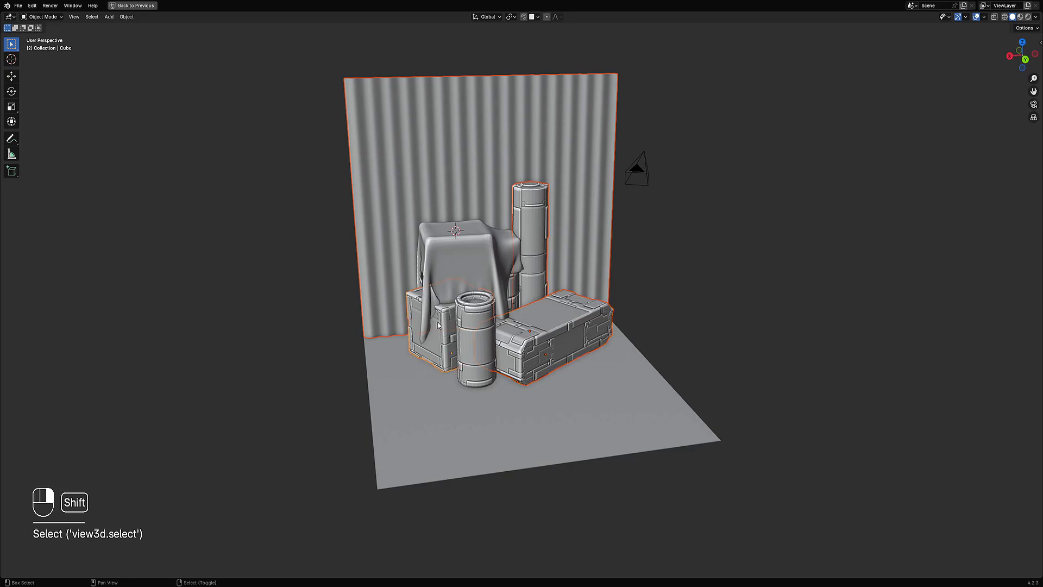
{"action": "left_click", "coordinate": [466, 187]}
{"action": "key", "text": "h"}
{"action": "left_click", "coordinate": [457, 219]}
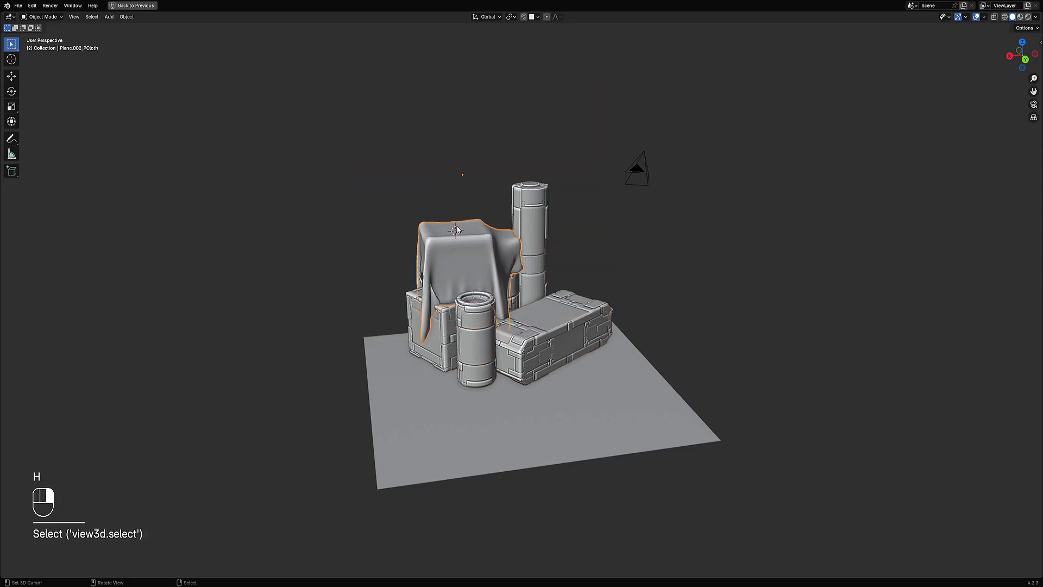
{"action": "key", "text": "h"}
{"action": "scroll", "coordinate": [616, 407], "scroll_direction": "up", "scroll_amount": 1}
{"action": "right_click", "coordinate": [616, 407]}
{"action": "key", "text": "h"}
{"action": "right_click", "coordinate": [560, 343]}
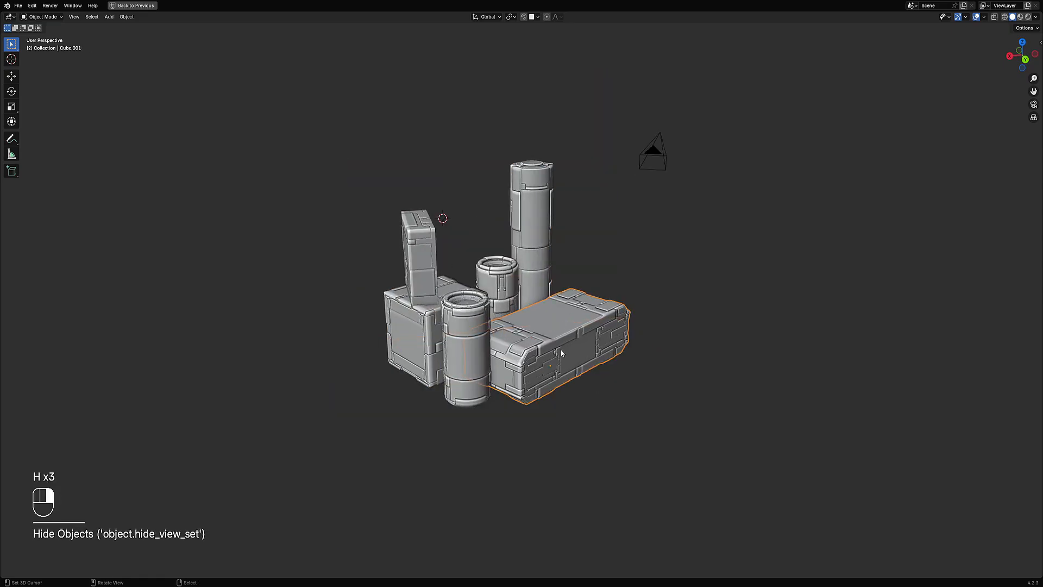
Step: Select all remaining mesh objects by grouping them by type
{"action": "key", "text": "shift+g"}
{"action": "key", "text": "t"}
{"action": "scroll", "coordinate": [548, 239], "scroll_direction": "down", "scroll_amount": 1}
{"action": "middle_click_drag", "start_coordinate": [547, 238], "coordinate": [546, 268]}
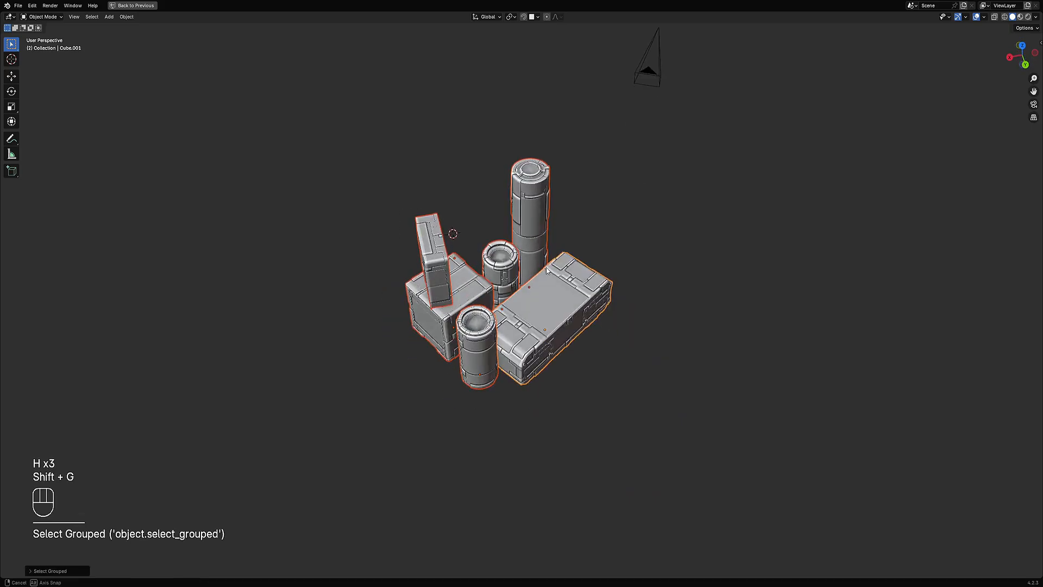
{"action": "scroll", "coordinate": [546, 268], "scroll_direction": "up", "scroll_amount": 2}
Step: Enter Edit Mode on the selected objects, select all geometry, and save the file
{"action": "key", "text": "Tab"}
{"action": "key", "text": "a"}
{"action": "middle_click_drag", "start_coordinate": [614, 283], "coordinate": [643, 243]}
{"action": "key", "text": "ctrl+s"}
Step: Try a Limited Dissolve on all geometry, then undo it
{"action": "key", "text": "x"}
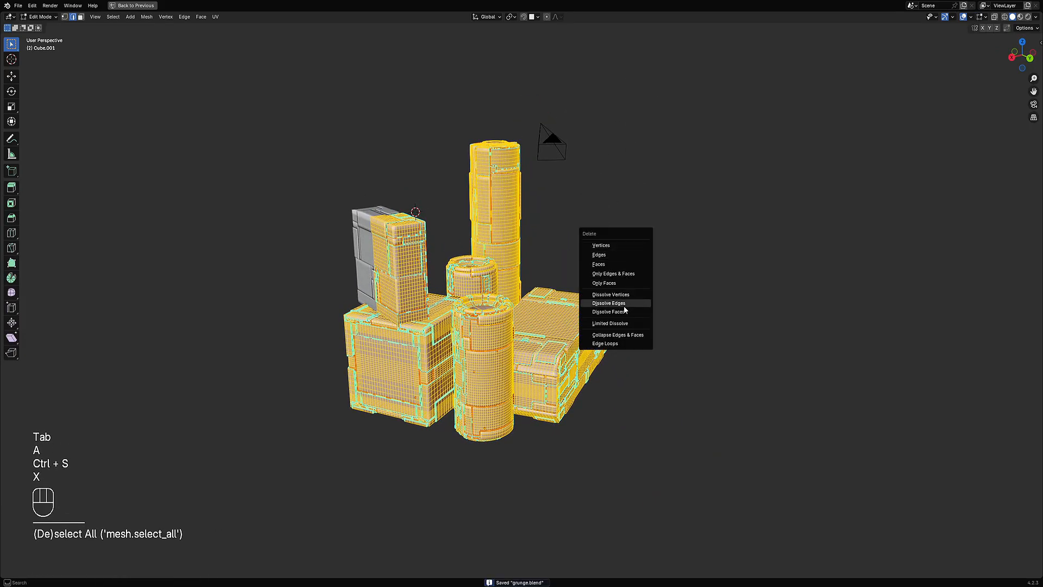
{"action": "left_click", "coordinate": [626, 323]}
{"action": "middle_click_drag", "start_coordinate": [638, 315], "coordinate": [633, 274]}
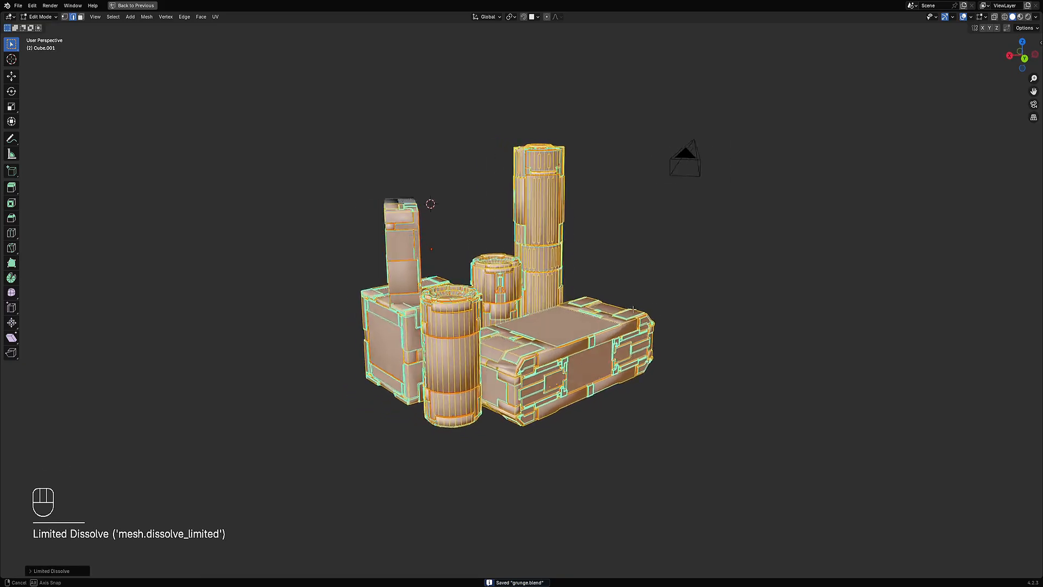
{"action": "scroll", "coordinate": [635, 302], "scroll_direction": "up", "scroll_amount": 3}
{"action": "key", "text": "Tab"}
{"action": "scroll", "coordinate": [638, 298], "scroll_direction": "down", "scroll_amount": 2}
{"action": "scroll", "coordinate": [634, 274], "scroll_direction": "down", "scroll_amount": 2}
{"action": "key", "text": "ctrl+z"}
{"action": "key", "text": "ctrl+z"}
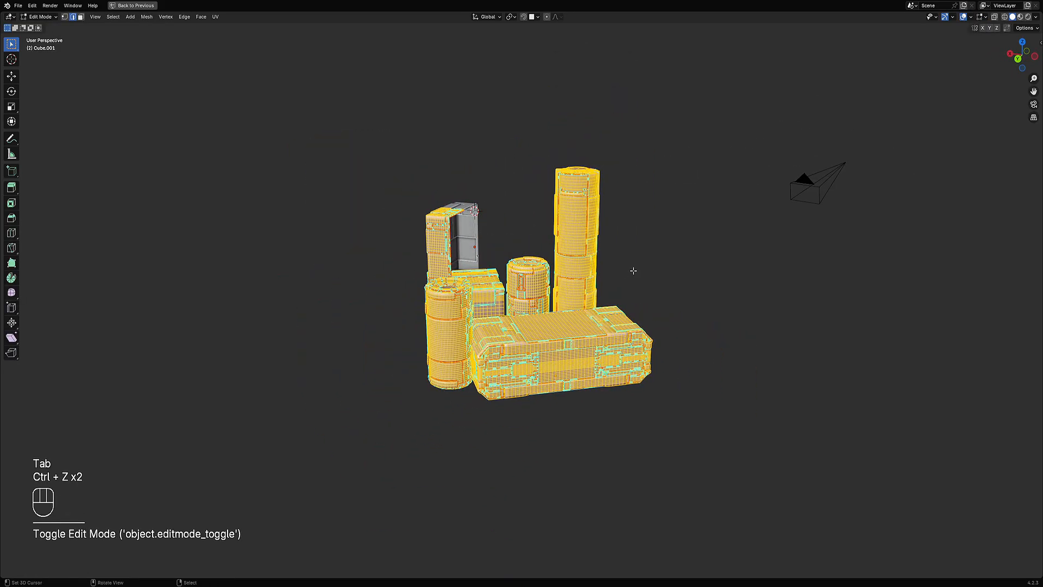
Step: Toggle between Object and Edit Mode to inspect the mesh density of the objects
{"action": "key", "text": "Tab"}
{"action": "key", "text": "Tab"}
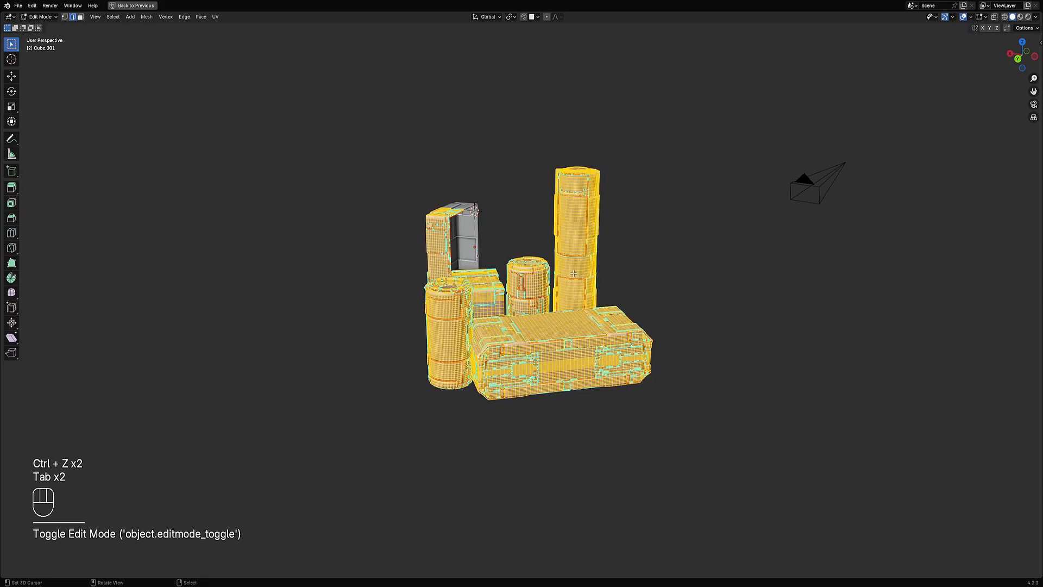
{"action": "scroll", "coordinate": [574, 273], "scroll_direction": "up", "scroll_amount": 6}
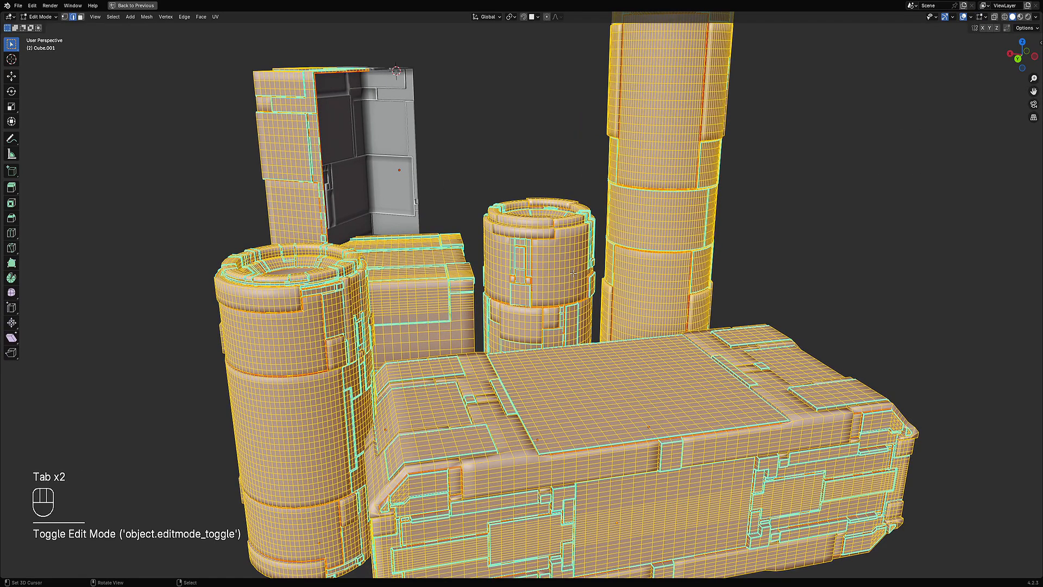
{"action": "scroll", "coordinate": [572, 272], "scroll_direction": "down", "scroll_amount": 6}
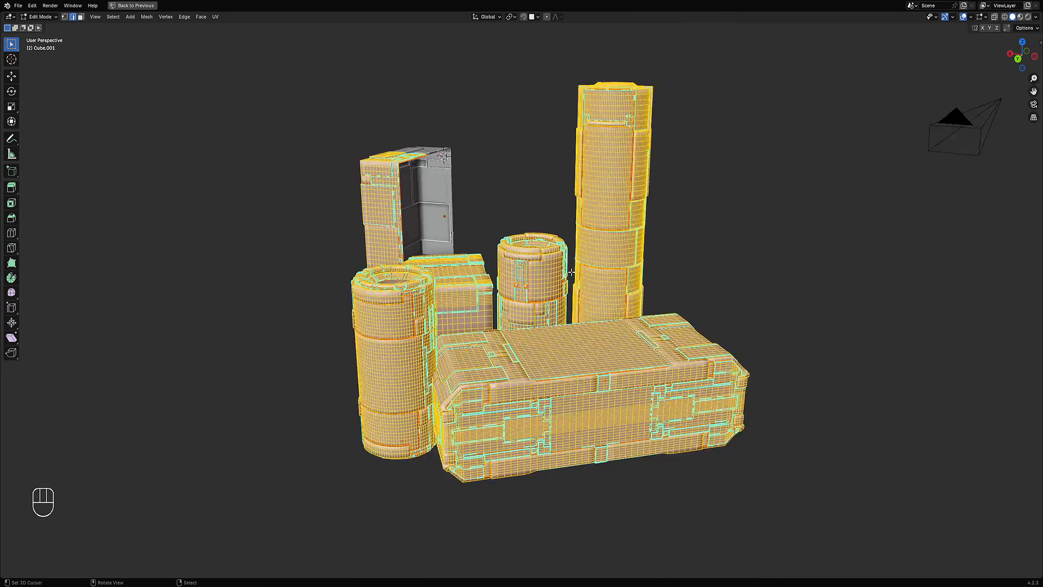
{"action": "middle_click_drag", "start_coordinate": [572, 273], "coordinate": [638, 270]}
{"action": "key", "text": "Tab"}
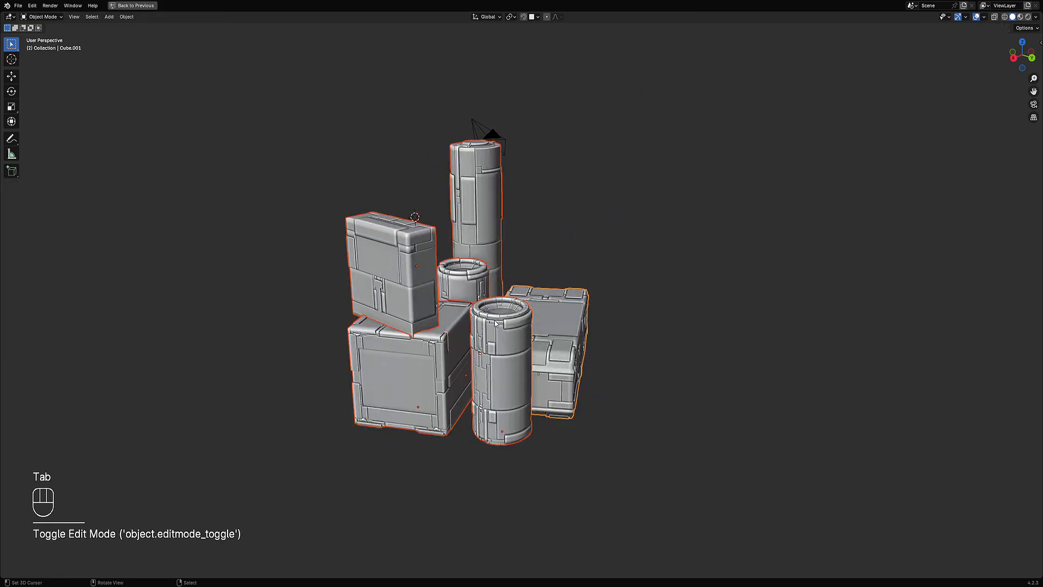
{"action": "key", "text": "Tab"}
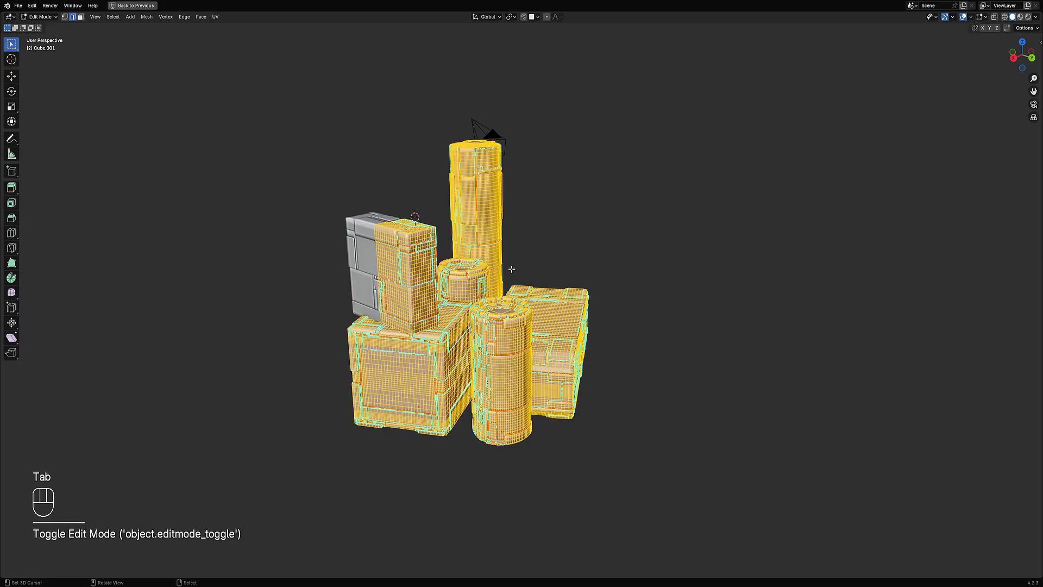
{"action": "middle_click_drag", "start_coordinate": [576, 268], "coordinate": [601, 263]}
{"action": "key", "text": "Tab"}
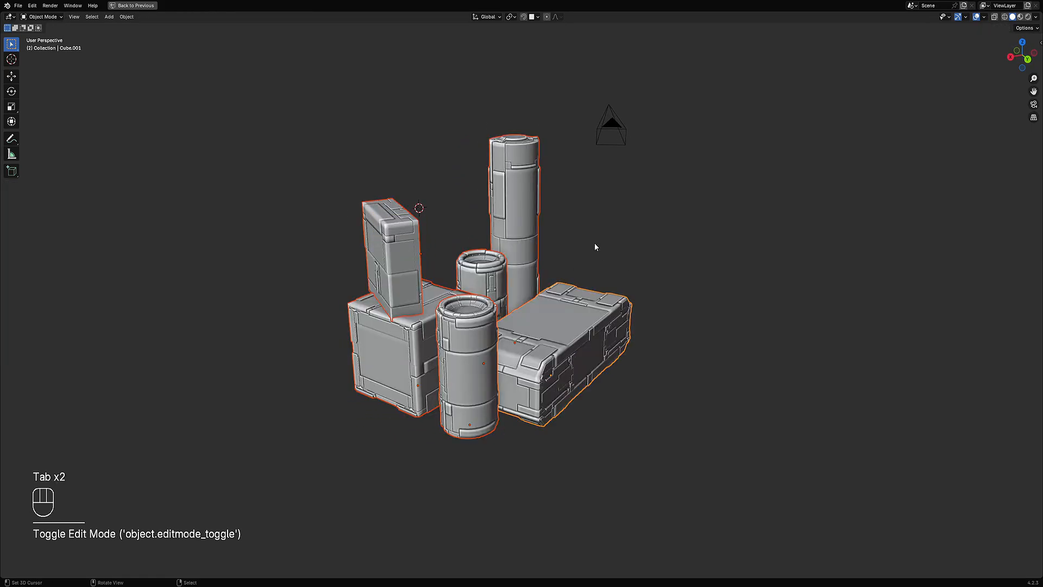
{"action": "key", "text": "Tab"}
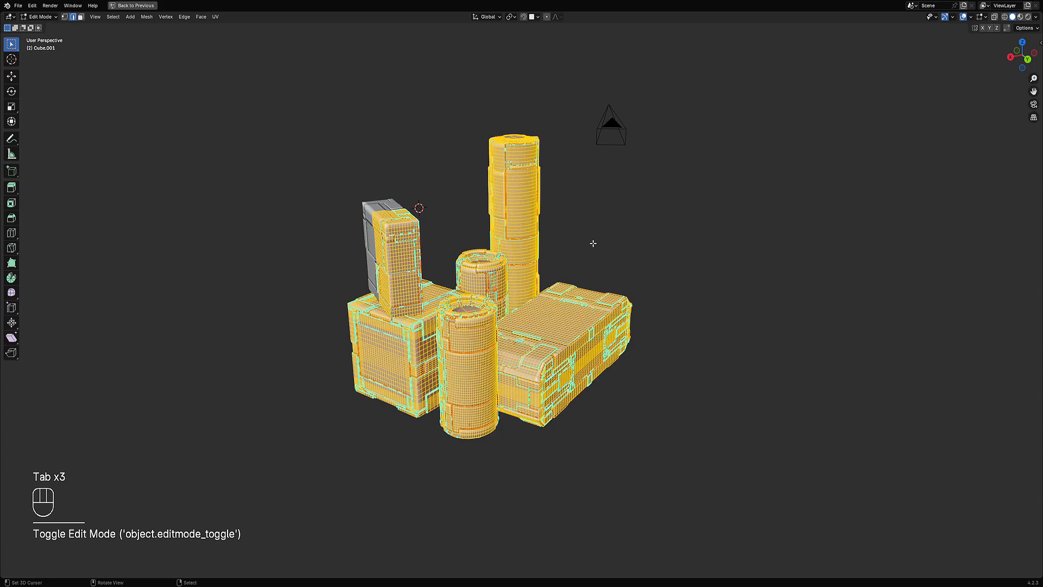
Step: Apply Limited Dissolve to all geometry and return to Object Mode
{"action": "key", "text": "x"}
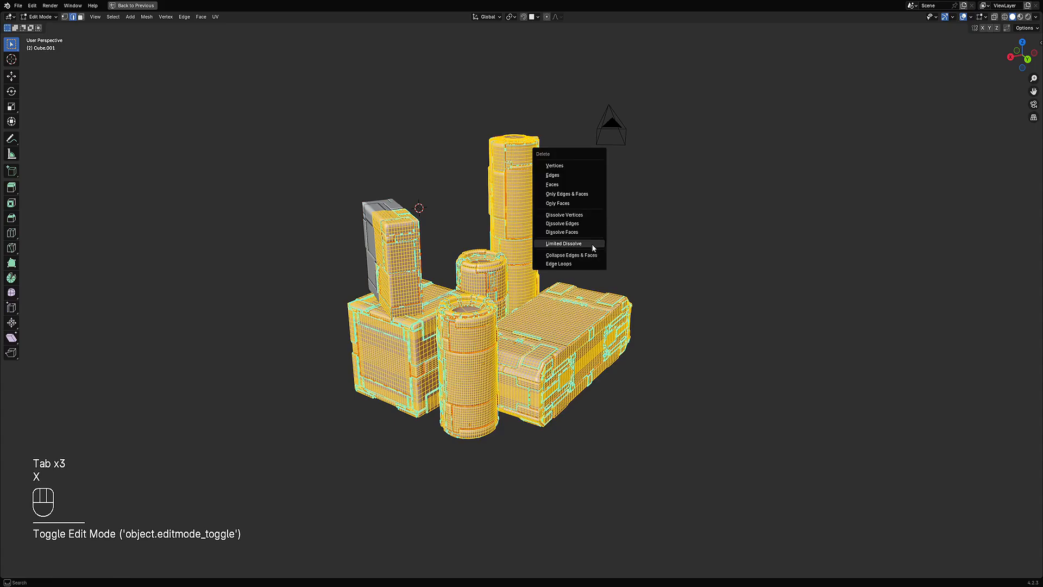
{"action": "left_click", "coordinate": [592, 246]}
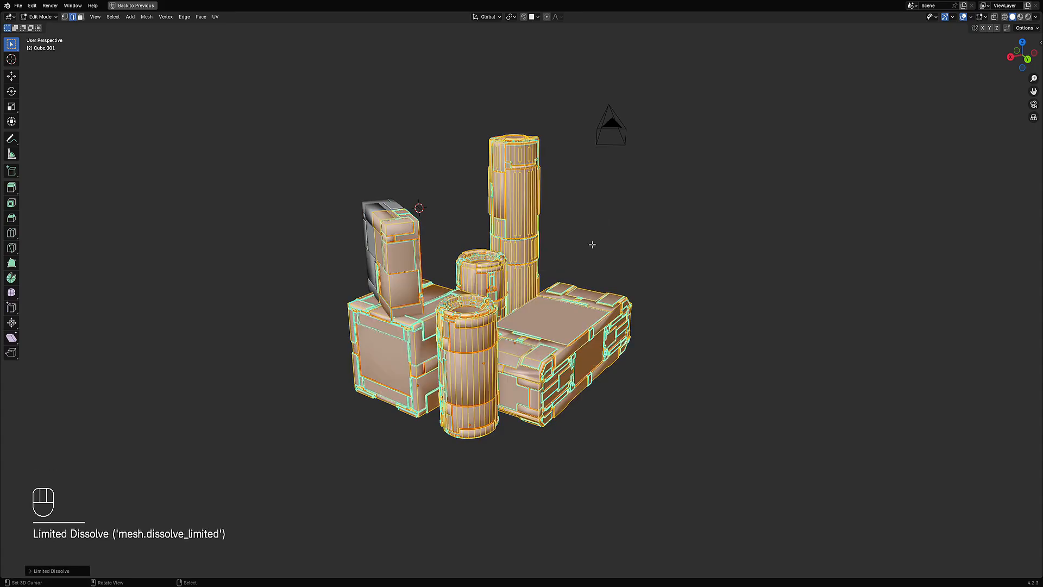
{"action": "key", "text": "Tab"}
Step: Try Shade Auto Smooth on the objects, then undo the recent changes
{"action": "key", "text": "w"}
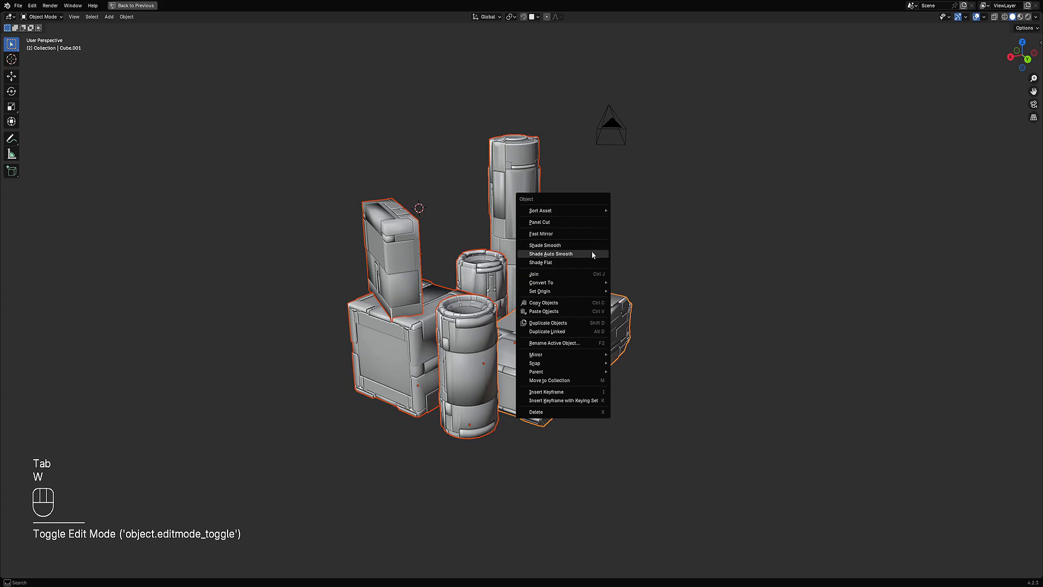
{"action": "left_click", "coordinate": [593, 255]}
{"action": "mouse_move", "coordinate": [624, 256]}
{"action": "middle_mouse_down"}
{"action": "mouse_move", "coordinate": [619, 221]}
{"action": "mouse_move", "coordinate": [615, 261]}
{"action": "mouse_move", "coordinate": [636, 251]}
{"action": "middle_mouse_up"}
{"action": "key", "text": "ctrl+z"}
{"action": "key", "text": "ctrl+z"}
{"action": "key", "text": "ctrl+z"}
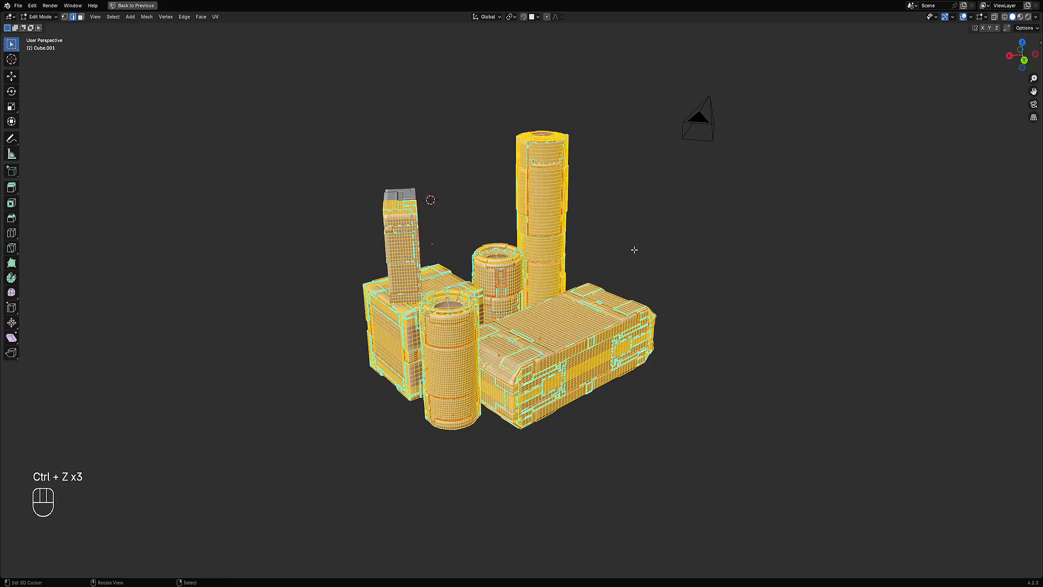
Step: Return to Object Mode and assign the rflow_metal material to the selected crates and cylinders
{"action": "key", "text": "alt+a"}
{"action": "key", "text": "Tab"}
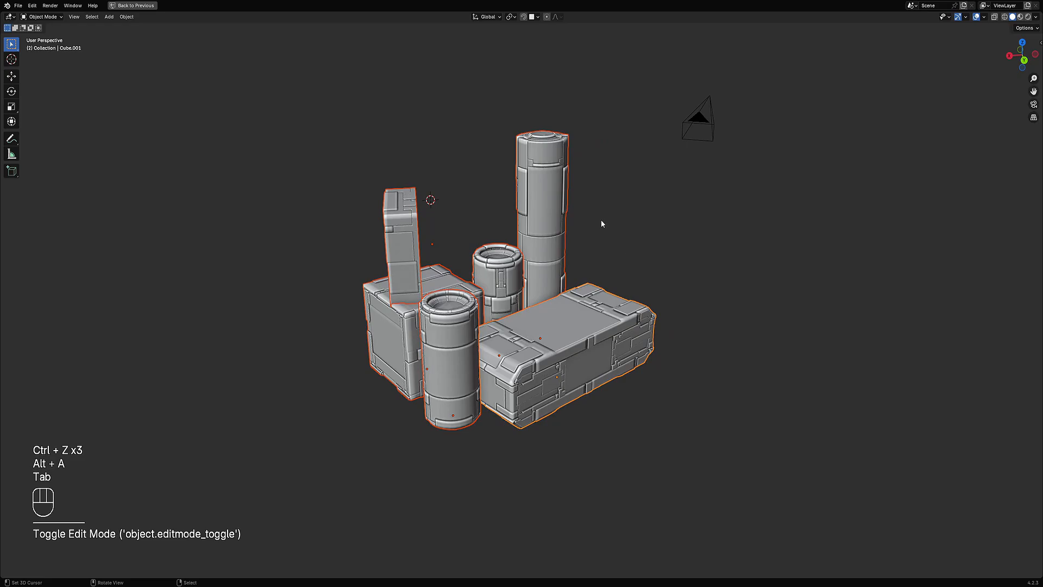
{"action": "key", "text": "shift+ctrl+x"}
{"action": "mouse_move", "coordinate": [599, 220]}
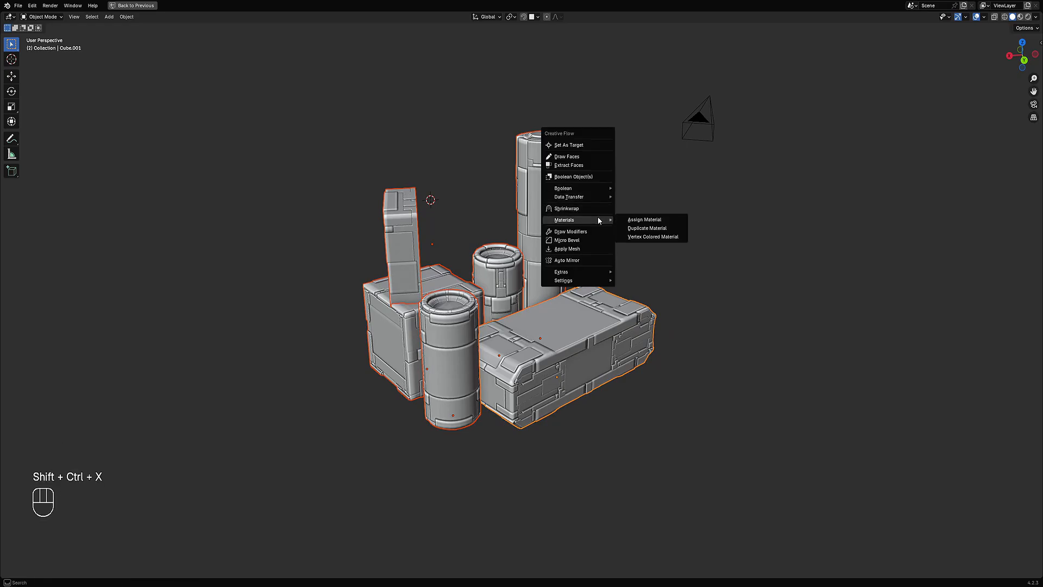
{"action": "left_click", "coordinate": [633, 220]}
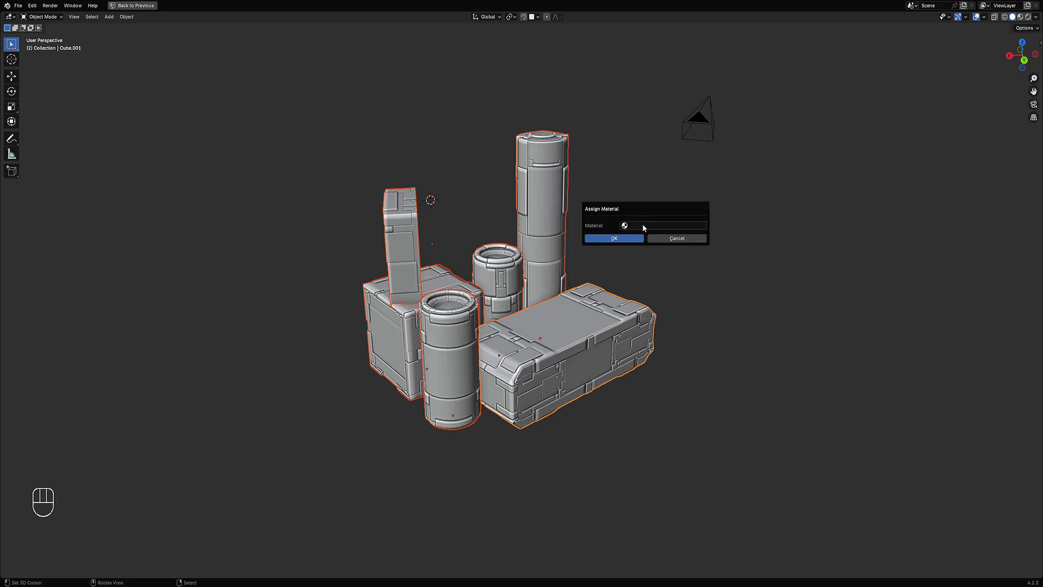
{"action": "left_click", "coordinate": [644, 226]}
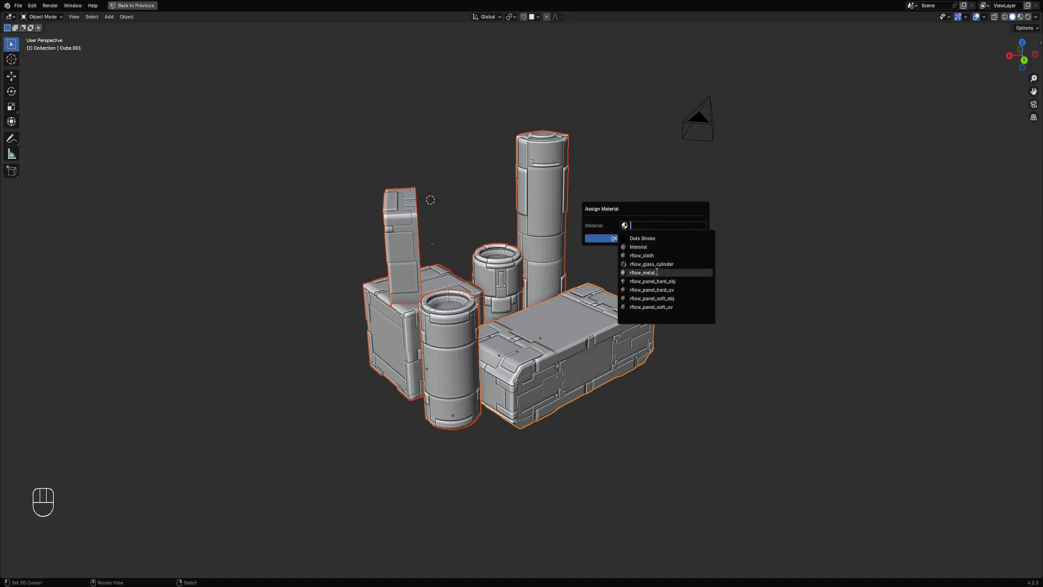
{"action": "left_click", "coordinate": [657, 272]}
{"action": "left_click", "coordinate": [638, 236]}
Step: Unhide all objects, deselect them and switch the viewport to rendered shading
{"action": "key", "text": "alt+h"}
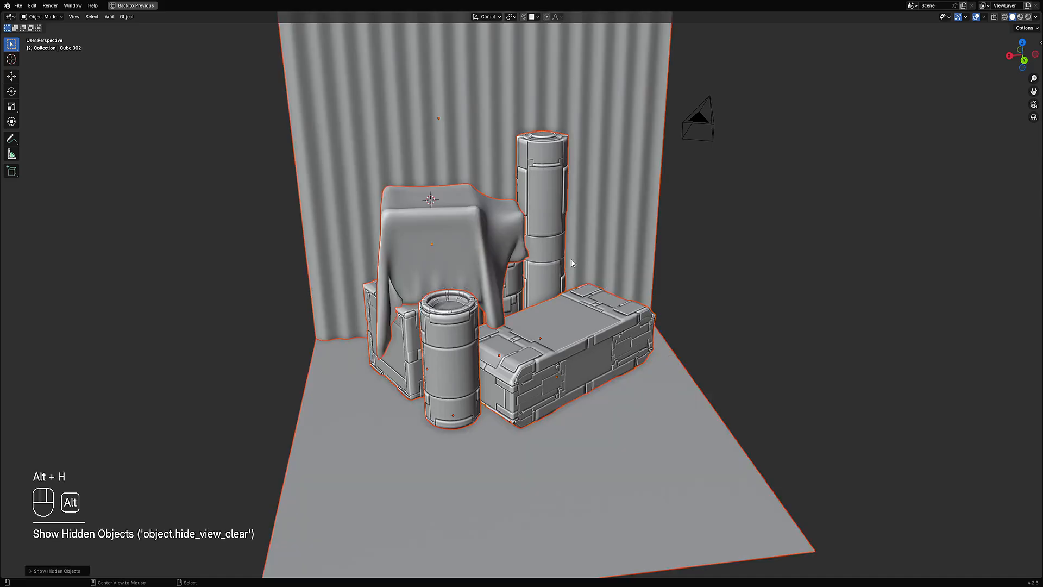
{"action": "key", "text": "alt+a"}
{"action": "key", "text": "z"}
{"action": "left_click", "coordinate": [615, 237]}
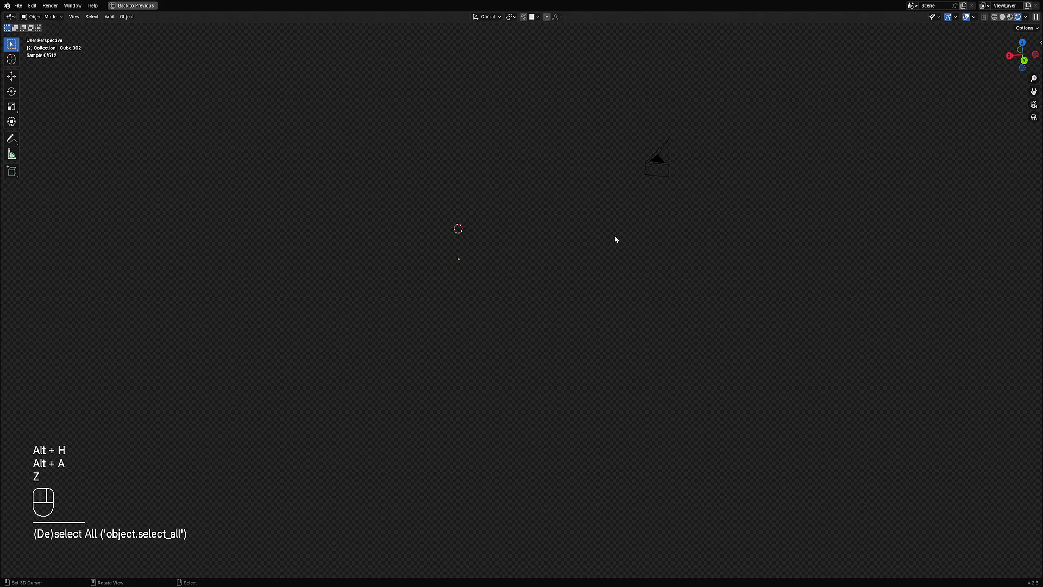
{"action": "middle_click_drag", "start_coordinate": [613, 238], "coordinate": [606, 263]}
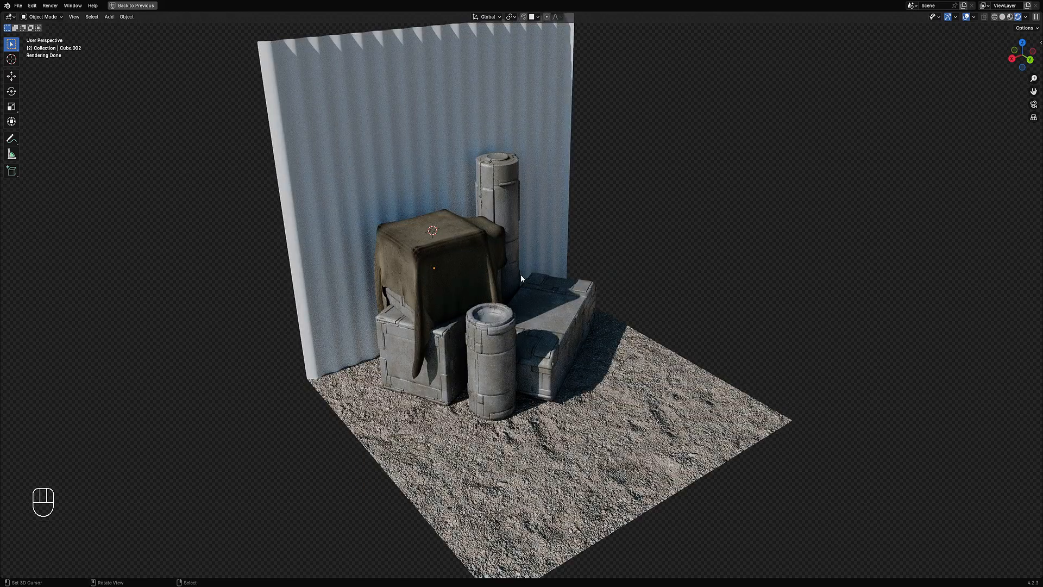
Step: Assign the rflow_metal material to the corrugated wall
{"action": "left_click", "coordinate": [464, 158]}
{"action": "key", "text": "shift+ctrl+x"}
{"action": "mouse_move", "coordinate": [482, 150]}
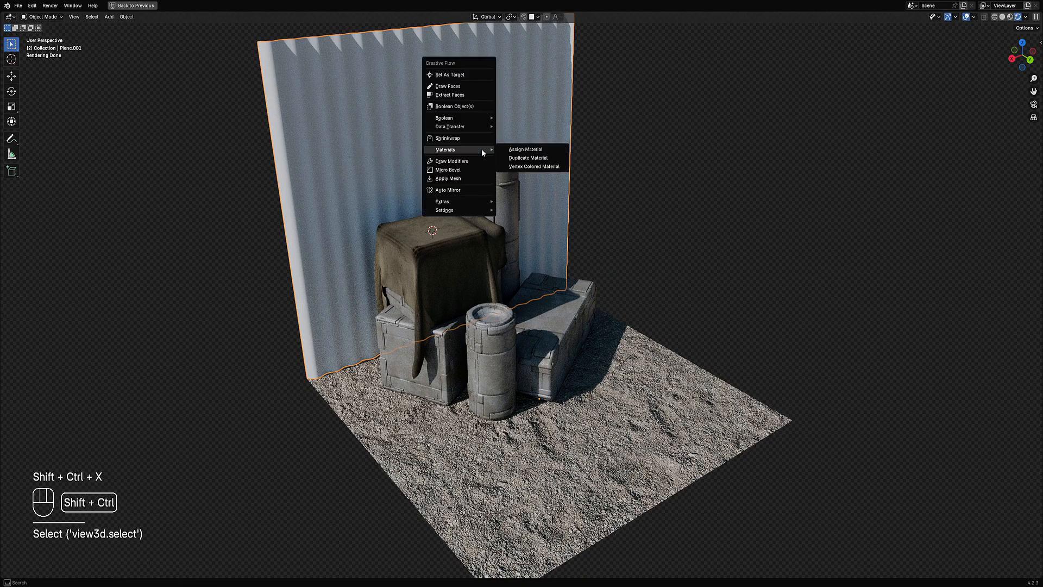
{"action": "left_click", "coordinate": [530, 149]}
{"action": "left_click", "coordinate": [540, 150]}
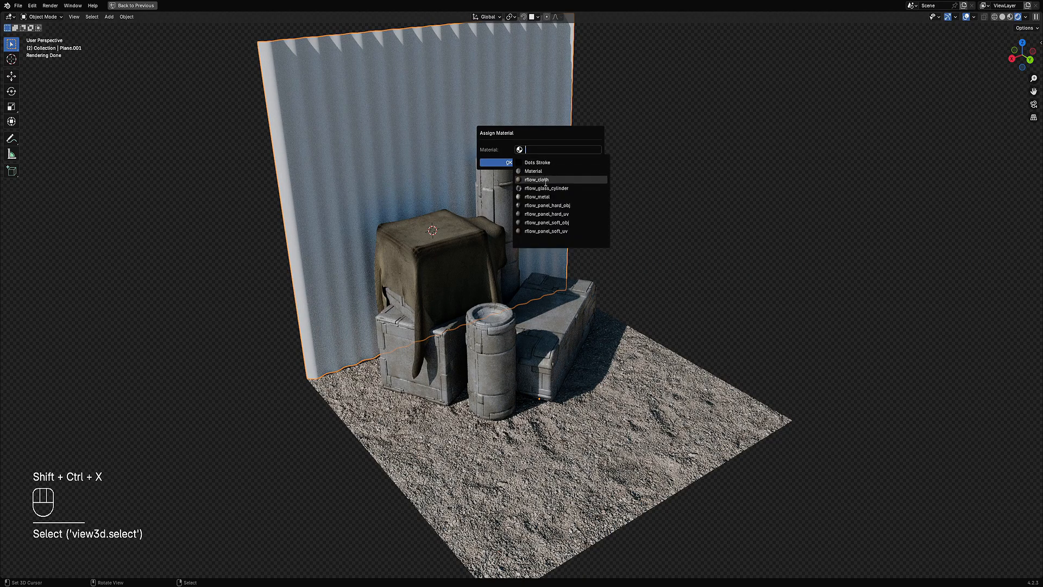
{"action": "left_click", "coordinate": [549, 196]}
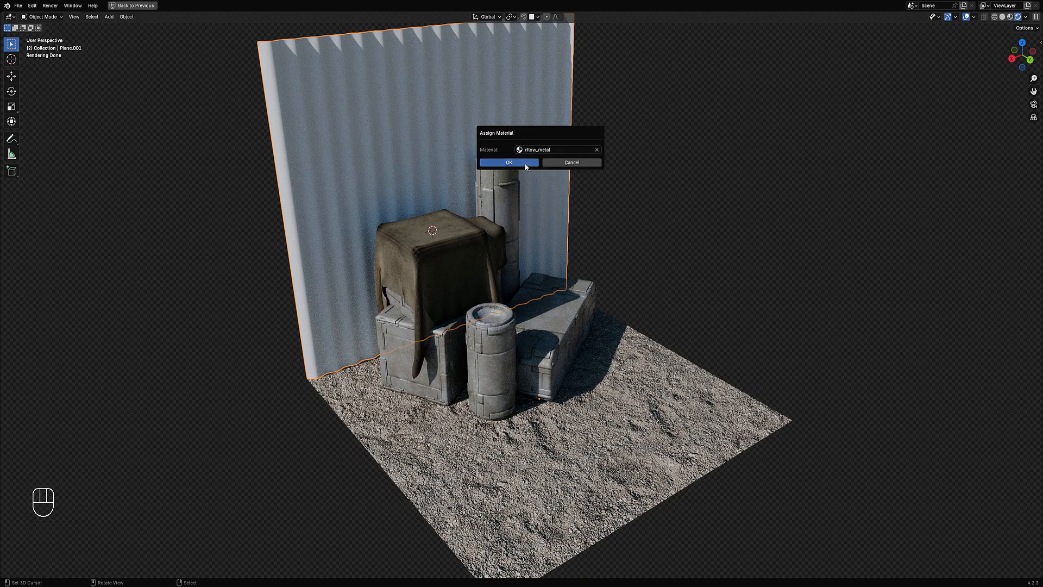
{"action": "left_click", "coordinate": [509, 162]}
Step: Duplicate the wall's material so the wall gets its own copy of rflow_metal
{"action": "middle_click_drag", "start_coordinate": [523, 162], "coordinate": [637, 236]}
{"action": "key", "text": "alt+a"}
{"action": "scroll", "coordinate": [637, 236], "scroll_direction": "up", "scroll_amount": 3}
{"action": "right_click", "coordinate": [393, 152]}
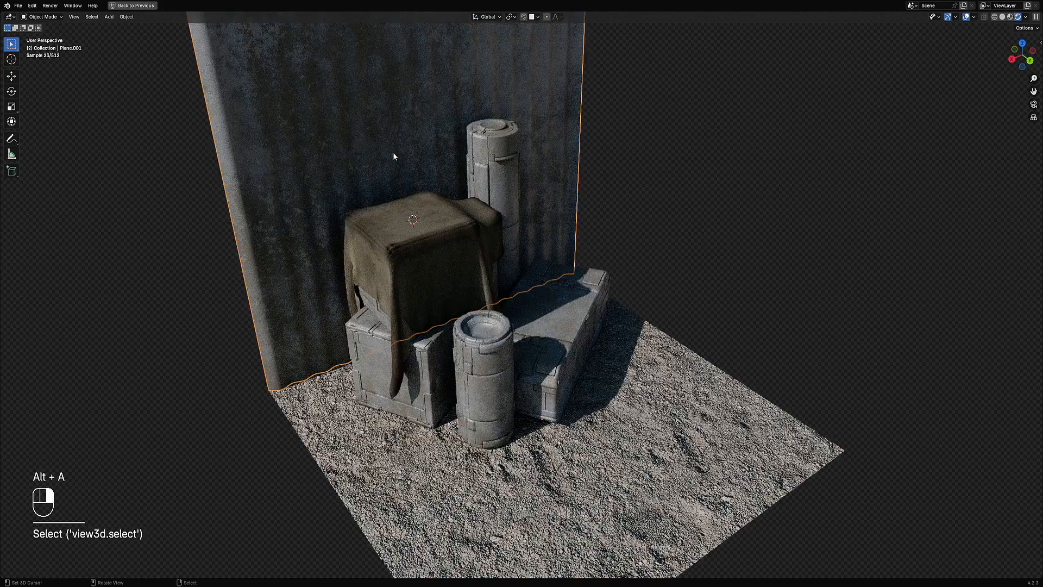
{"action": "scroll", "coordinate": [393, 153], "scroll_direction": "down", "scroll_amount": 3}
{"action": "key", "text": "ctrl+shift+x"}
{"action": "mouse_move", "coordinate": [532, 148]}
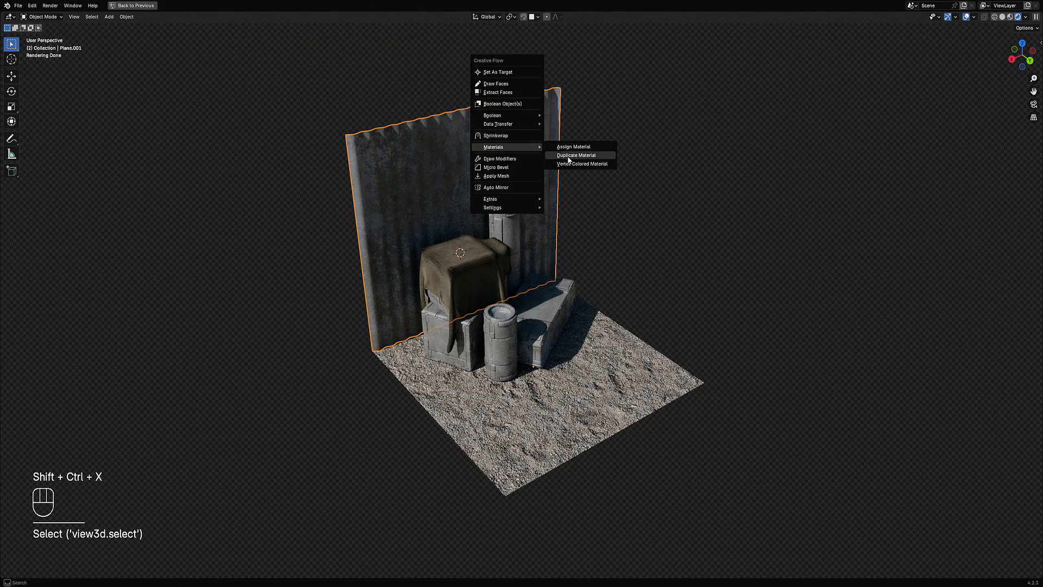
{"action": "left_click", "coordinate": [570, 156]}
Step: Try changing the RGB node colour in the wall's duplicated material, then undo it
{"action": "key", "text": "ctrl+space"}
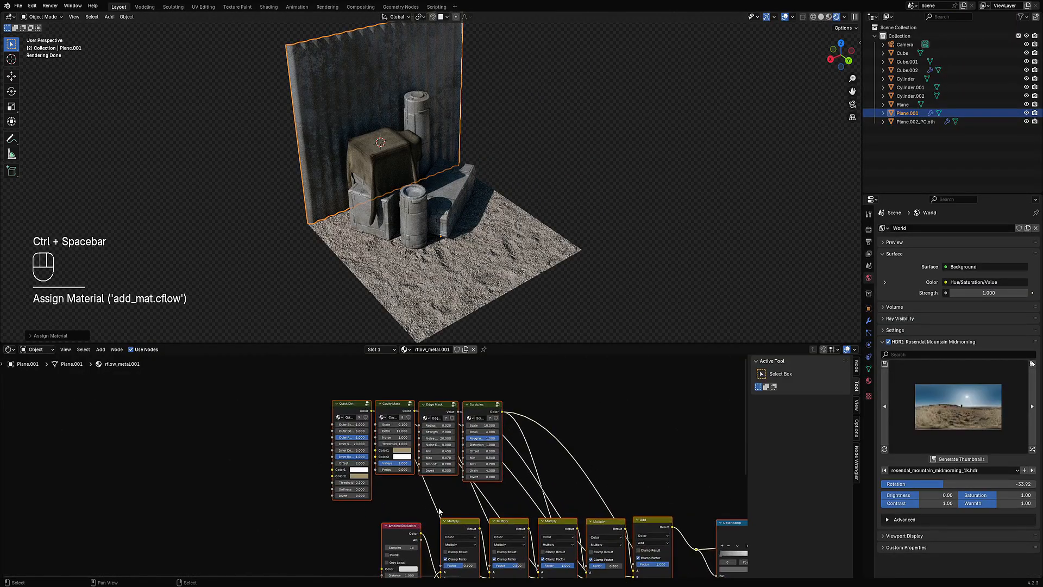
{"action": "middle_click_drag", "start_coordinate": [439, 512], "coordinate": [427, 445]}
{"action": "scroll", "coordinate": [383, 470], "scroll_direction": "up", "scroll_amount": 2}
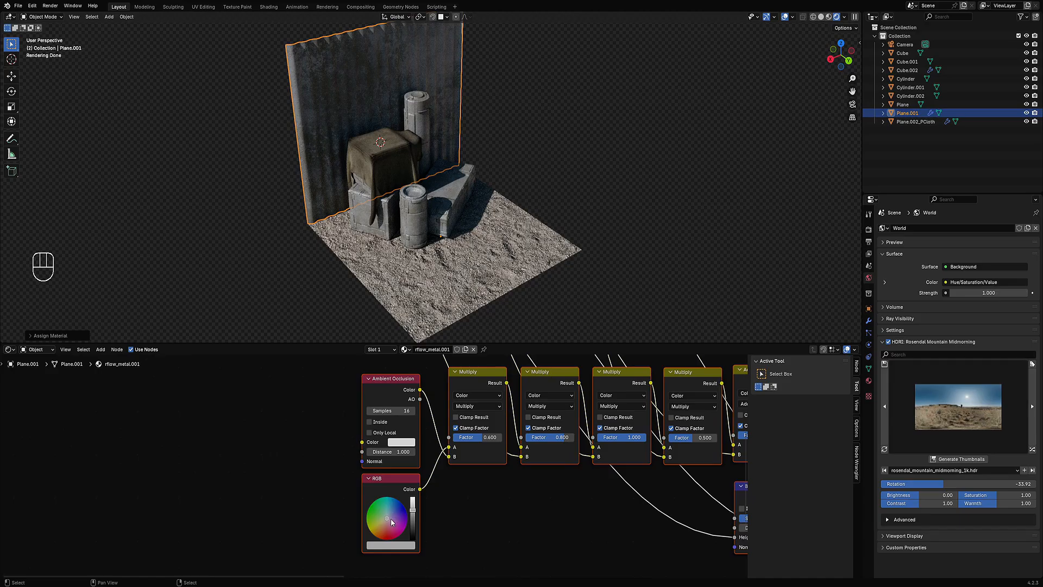
{"action": "left_click_drag", "start_coordinate": [391, 522], "coordinate": [392, 539]}
{"action": "key", "text": "ctrl+z"}
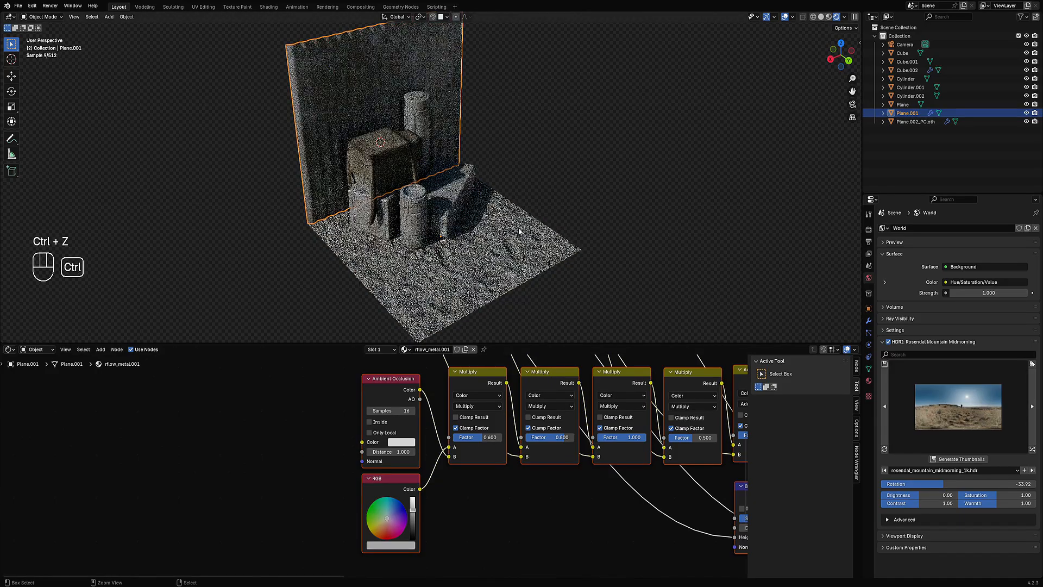
Step: Return to the full viewport, switch to solid shading and deselect everything
{"action": "key", "text": "ctrl+space"}
{"action": "scroll", "coordinate": [543, 244], "scroll_direction": "up", "scroll_amount": 4}
{"action": "key", "text": "z"}
{"action": "left_click", "coordinate": [624, 259]}
{"action": "key", "text": "alt+a"}
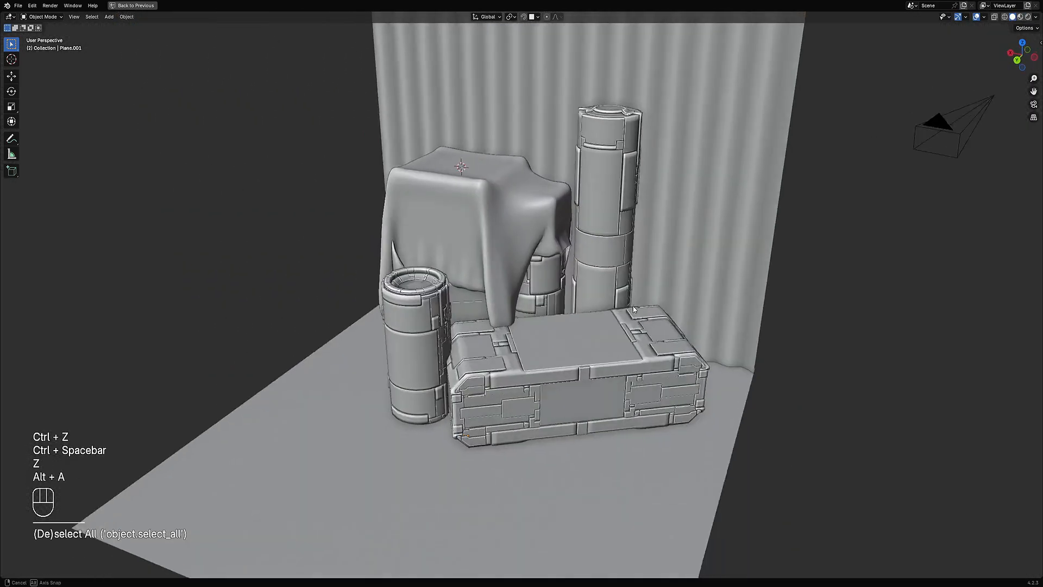
Step: Select all crates and cylinders, hide every other object, and save the file
{"action": "left_click", "coordinate": [570, 375]}
{"action": "left_click", "coordinate": [590, 265], "text": "shift"}
{"action": "left_click", "coordinate": [552, 279], "text": "shift"}
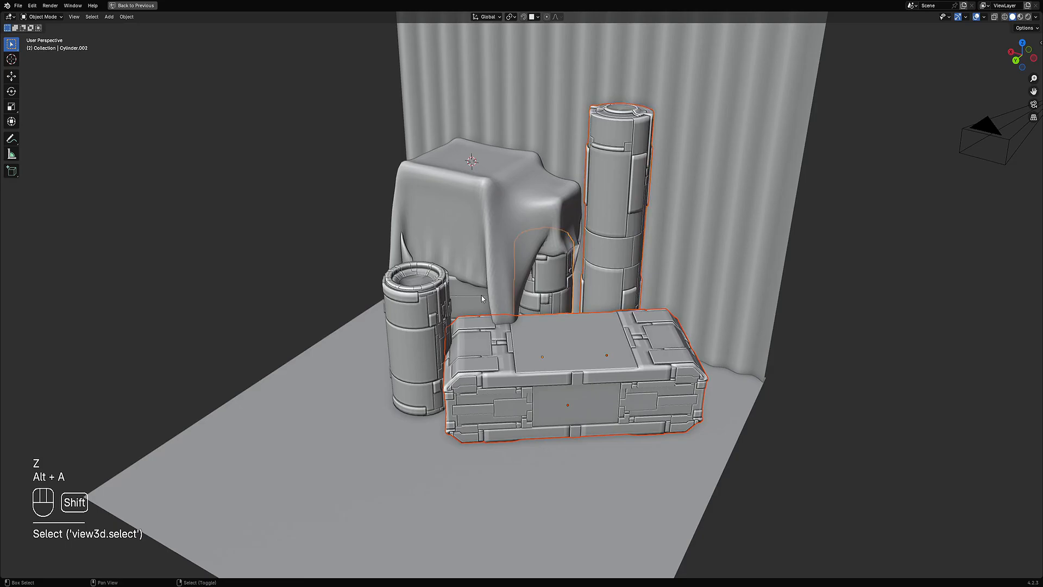
{"action": "left_click", "coordinate": [482, 298], "text": "shift"}
{"action": "left_click", "coordinate": [424, 315], "text": "shift"}
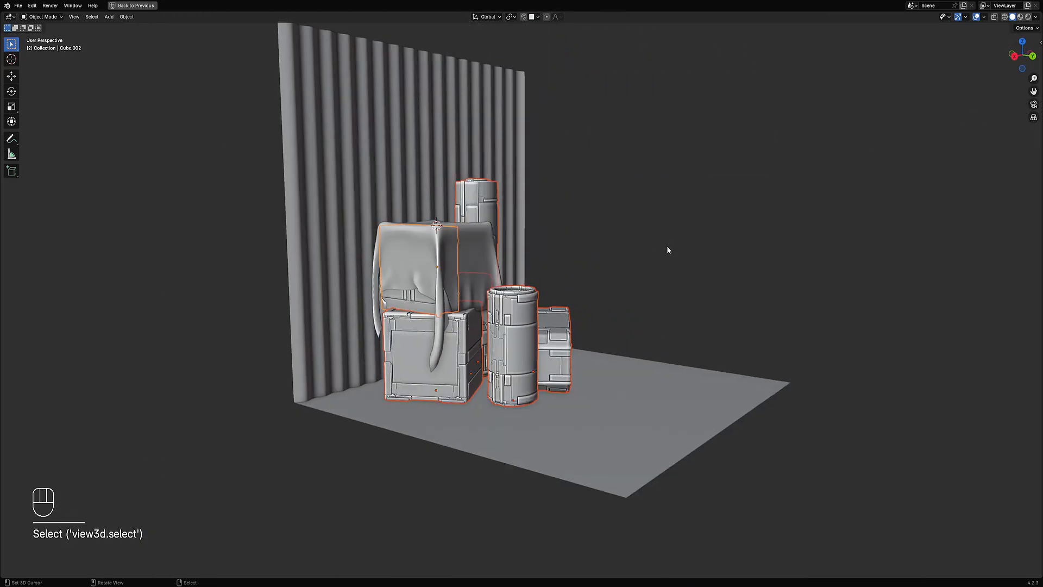
{"action": "key", "text": "ctrl+s"}
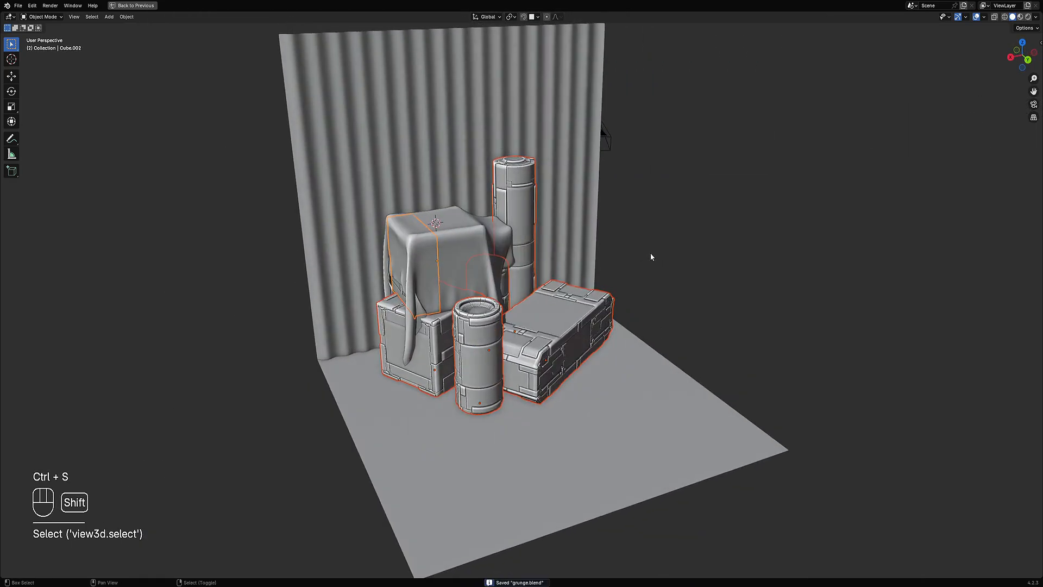
{"action": "key", "text": "shift+h"}
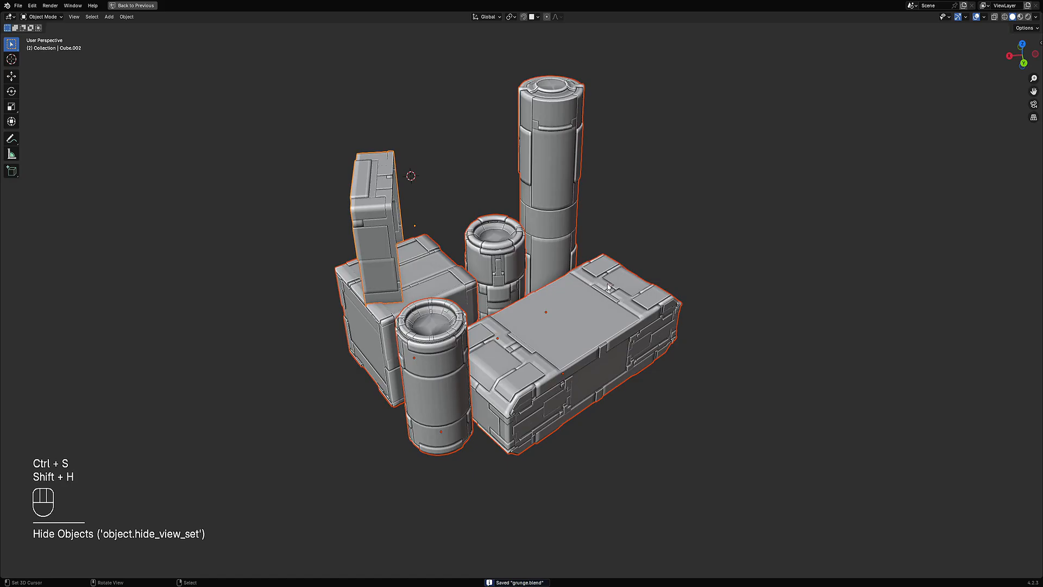
{"action": "key", "text": "ctrl+s"}
Step: Add random vertex colour to the long crate with a Value hard gradient, Sharp limit and value range 0.800 to 0.900
{"action": "left_click", "coordinate": [609, 288]}
{"action": "middle_click_drag", "start_coordinate": [609, 288], "coordinate": [636, 228]}
{"action": "key", "text": "shift+q"}
{"action": "left_click", "coordinate": [610, 191]}
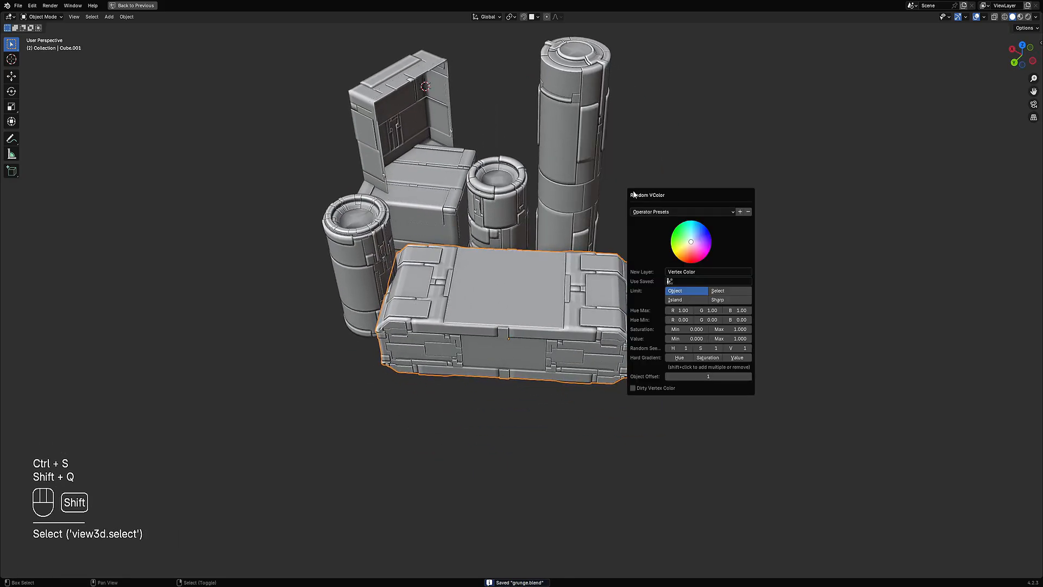
{"action": "left_click", "coordinate": [701, 212]}
{"action": "left_click", "coordinate": [655, 275]}
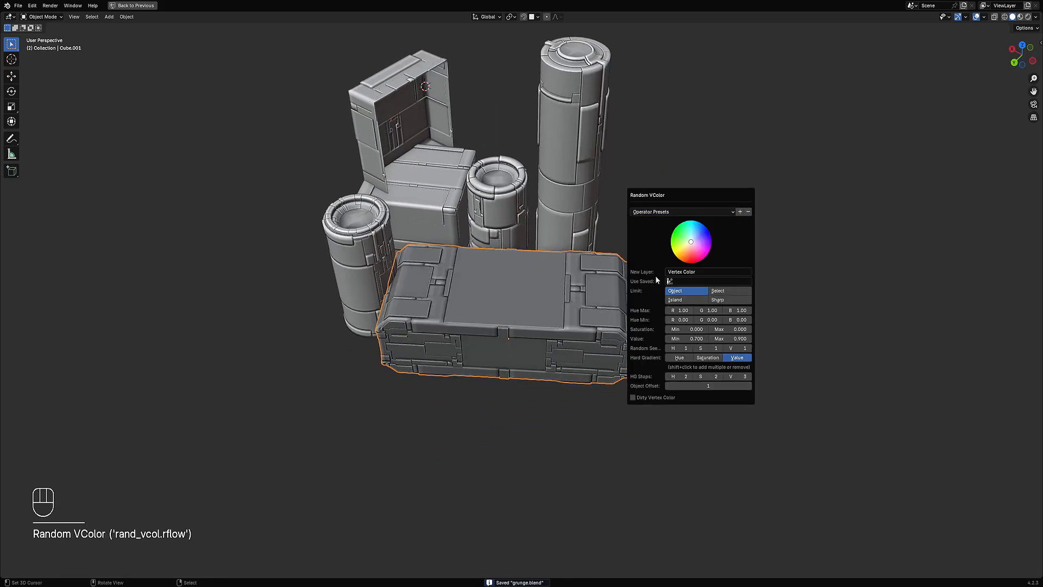
{"action": "left_click", "coordinate": [715, 301]}
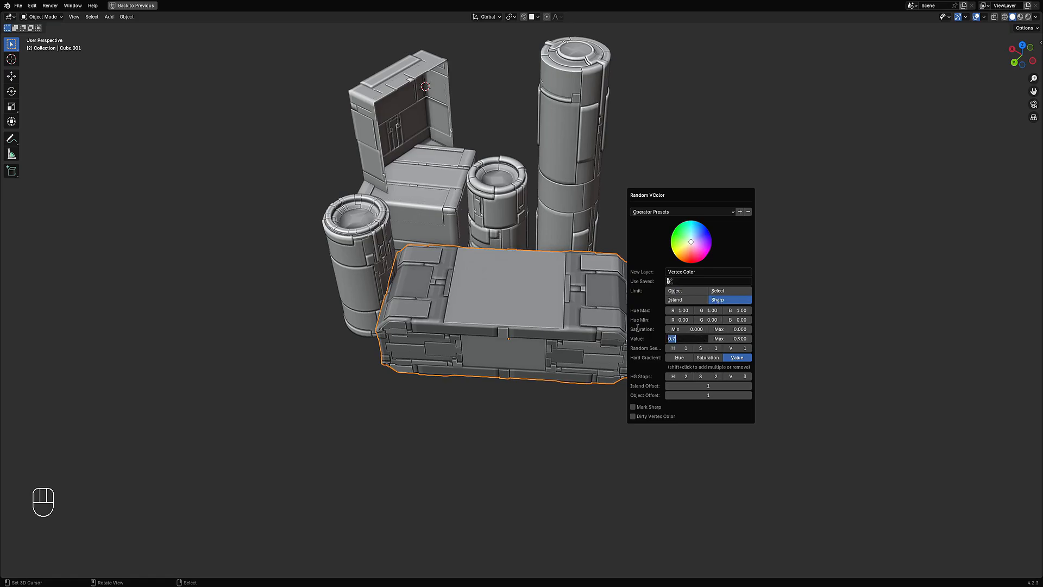
{"action": "key", "text": "Return"}
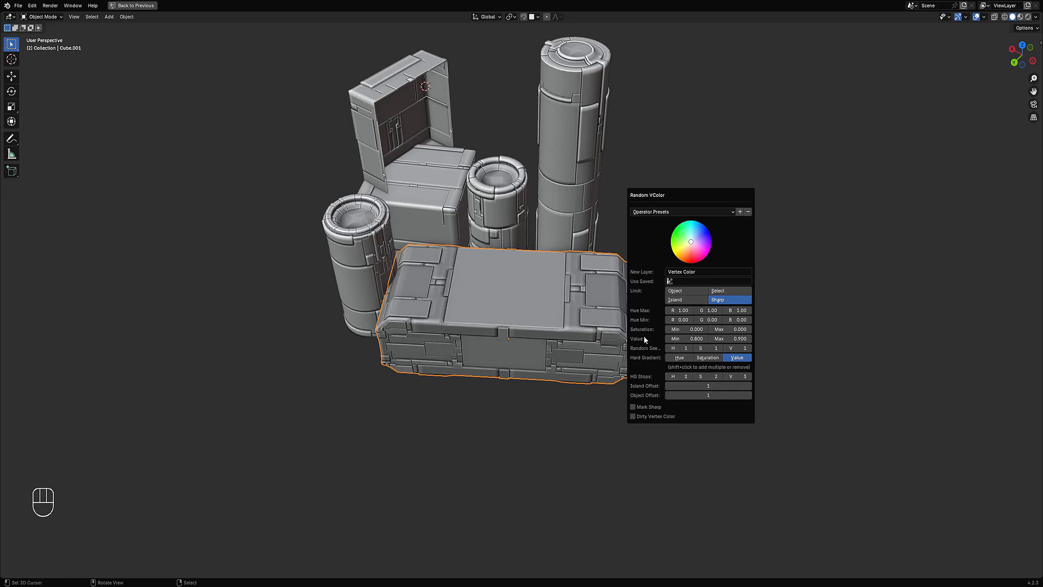
Step: Repeat the random vertex colour on the tall cylinder, the small cylinder and the back crate
{"action": "left_click", "coordinate": [574, 161], "text": "shift"}
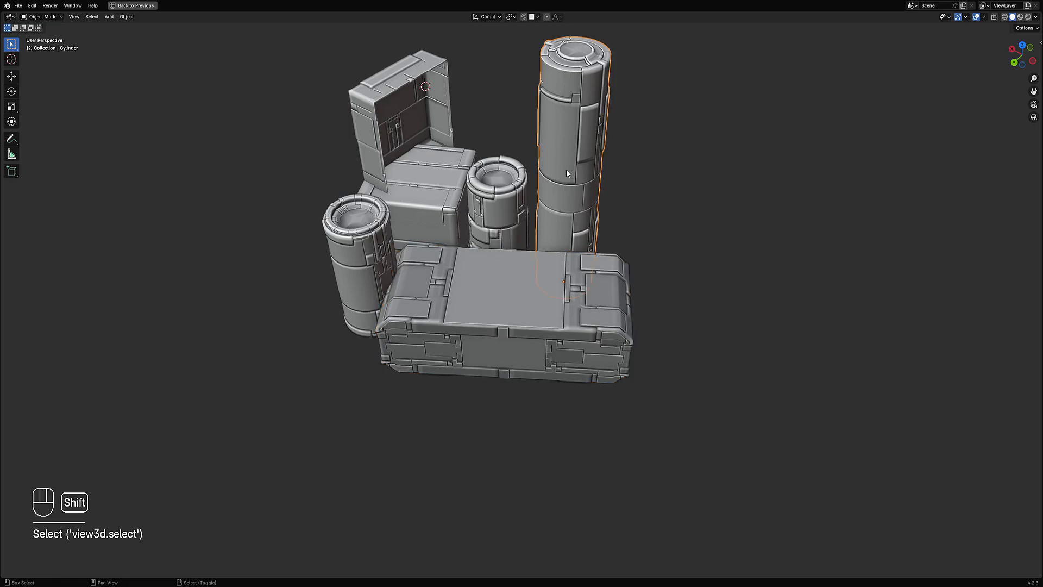
{"action": "key", "text": "shift+r"}
{"action": "scroll", "coordinate": [566, 169], "scroll_direction": "down", "scroll_amount": 2}
{"action": "scroll", "coordinate": [566, 169], "scroll_direction": "up", "scroll_amount": 1}
{"action": "left_click", "coordinate": [490, 223]}
{"action": "key", "text": "shift+r"}
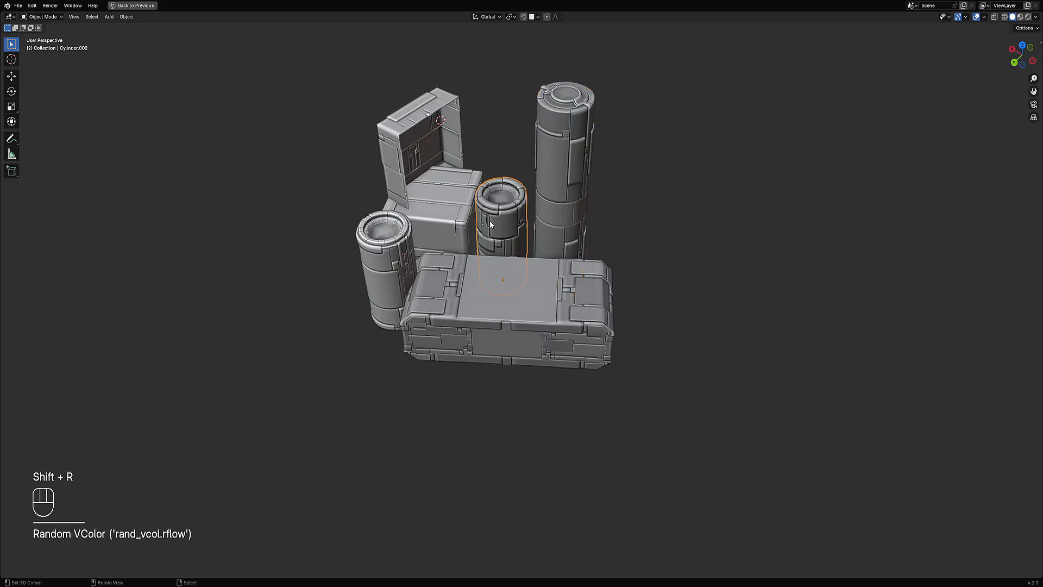
{"action": "scroll", "coordinate": [490, 224], "scroll_direction": "up", "scroll_amount": 4}
{"action": "left_click", "coordinate": [403, 183], "text": "shift"}
{"action": "key", "text": "shift+r"}
Step: Repeat the random vertex colour on the remaining crate block and the front cylinder
{"action": "scroll", "coordinate": [402, 185], "scroll_direction": "down", "scroll_amount": 4}
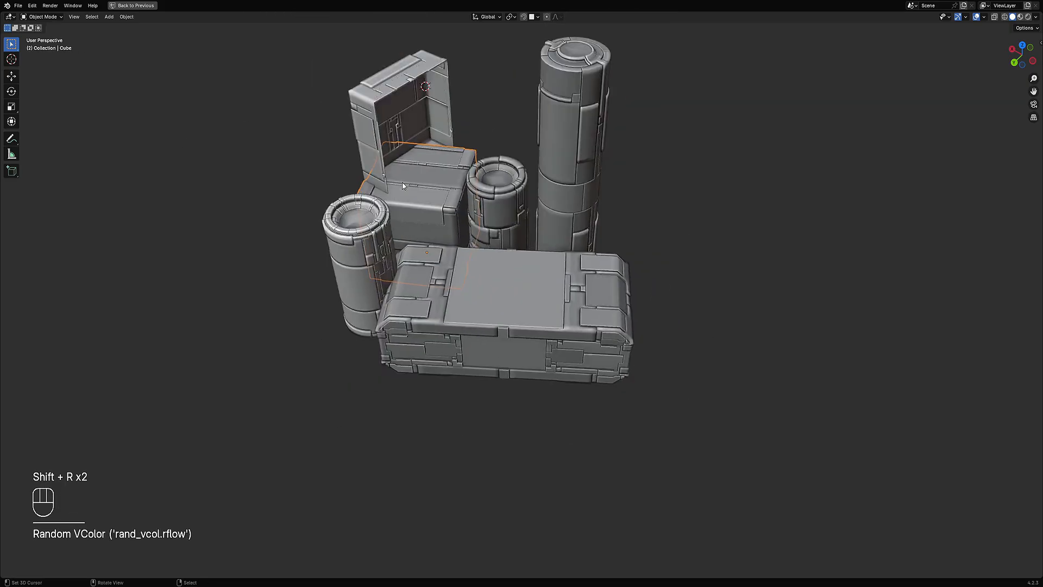
{"action": "middle_click_drag", "start_coordinate": [402, 186], "coordinate": [463, 173]}
{"action": "key", "text": "shift+r"}
{"action": "left_click", "coordinate": [346, 214], "text": "shift"}
{"action": "left_click", "coordinate": [412, 356]}
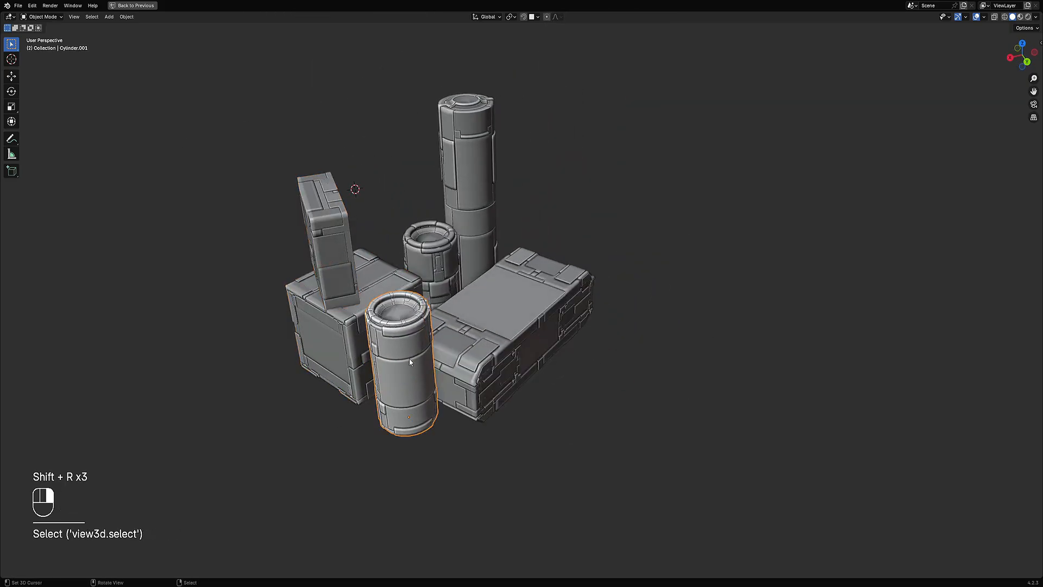
{"action": "key", "text": "shift+r"}
{"action": "middle_click_drag", "start_coordinate": [595, 308], "coordinate": [556, 219]}
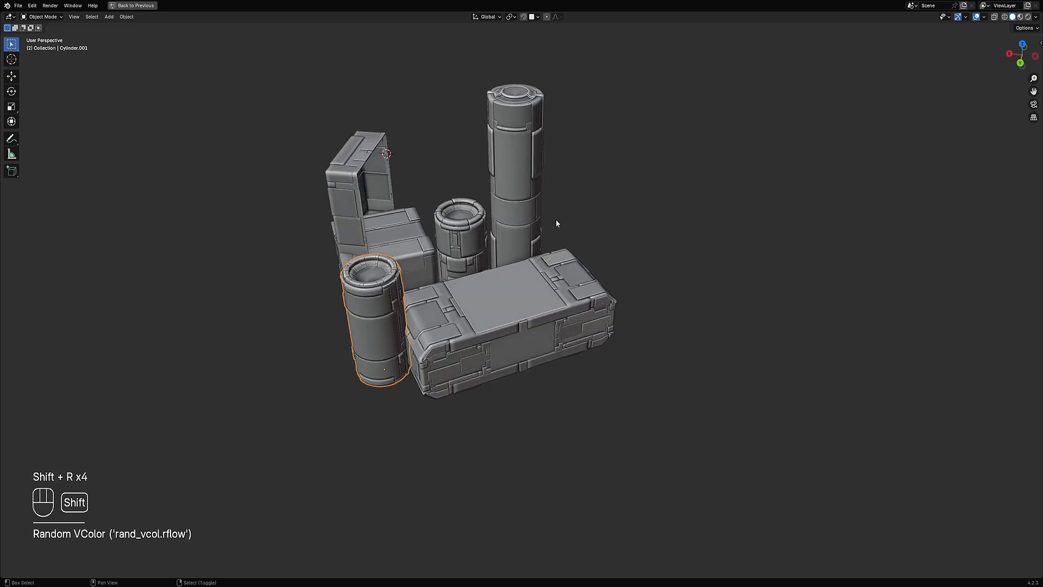
Step: Select the long crate and toggle Edit Mode to inspect its sharp edges
{"action": "key", "text": "shift+q"}
{"action": "left_click", "coordinate": [521, 290]}
{"action": "key", "text": "Tab"}
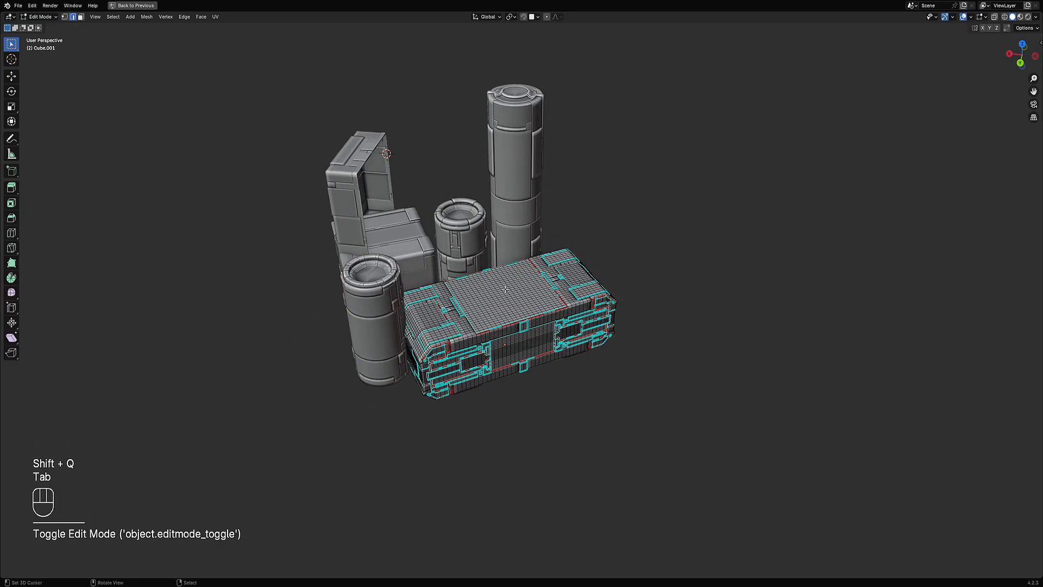
{"action": "key", "text": "Tab"}
{"action": "key", "text": "shift+q"}
{"action": "left_click", "coordinate": [531, 243]}
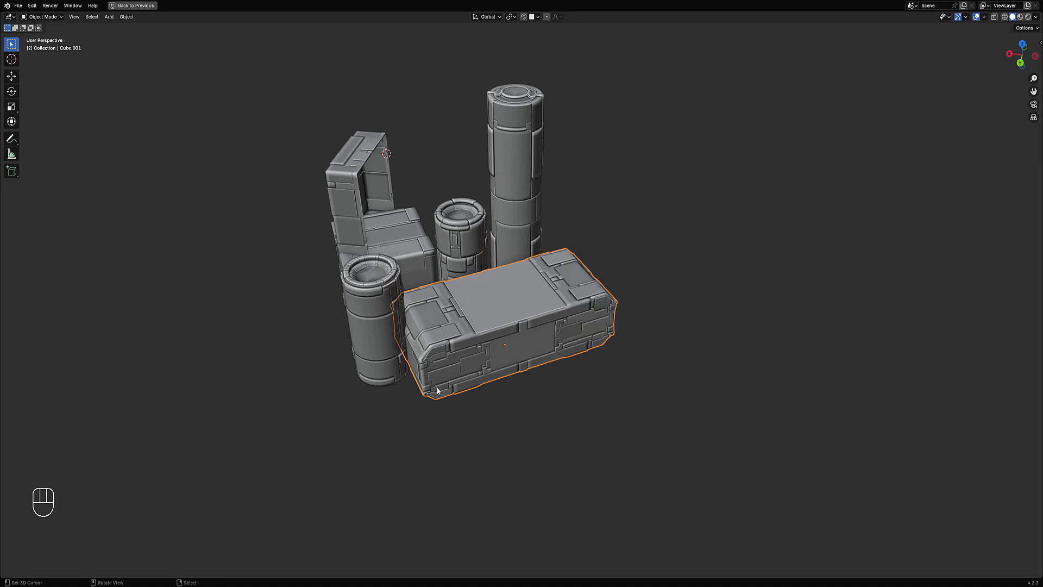
{"action": "mouse_move", "coordinate": [561, 335]}
{"action": "middle_mouse_down"}
{"action": "mouse_move", "coordinate": [560, 323]}
{"action": "mouse_move", "coordinate": [567, 344]}
{"action": "middle_mouse_up"}
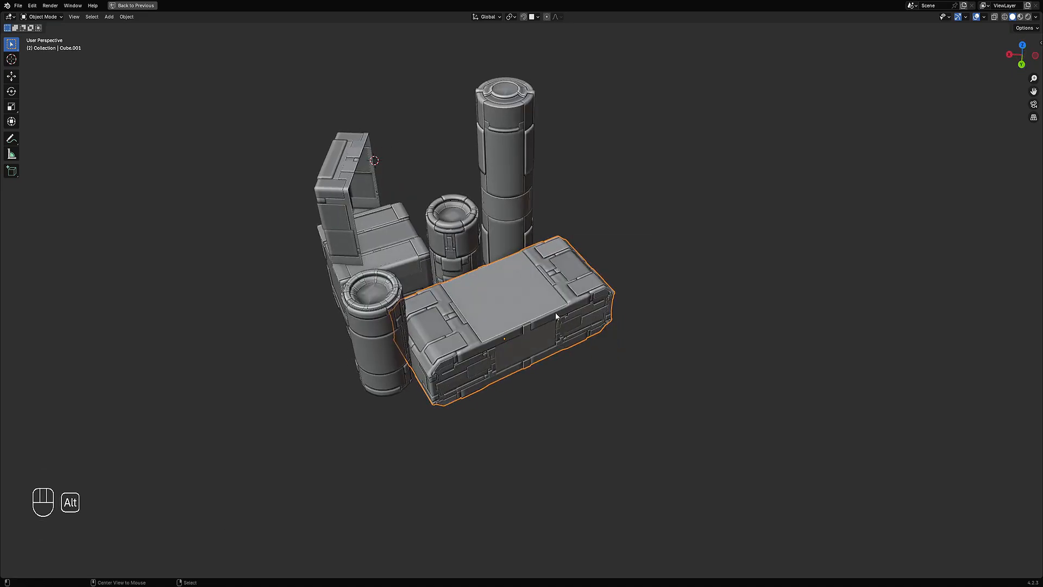
Step: Show all hidden objects again and view the scene in rendered shading
{"action": "key", "text": "alt+h"}
{"action": "key", "text": "alt+a"}
{"action": "mouse_move", "coordinate": [552, 291]}
{"action": "middle_mouse_down"}
{"action": "mouse_move", "coordinate": [588, 274]}
{"action": "mouse_move", "coordinate": [594, 295]}
{"action": "mouse_move", "coordinate": [780, 139]}
{"action": "mouse_move", "coordinate": [611, 265]}
{"action": "middle_mouse_up"}
{"action": "key", "text": "z"}
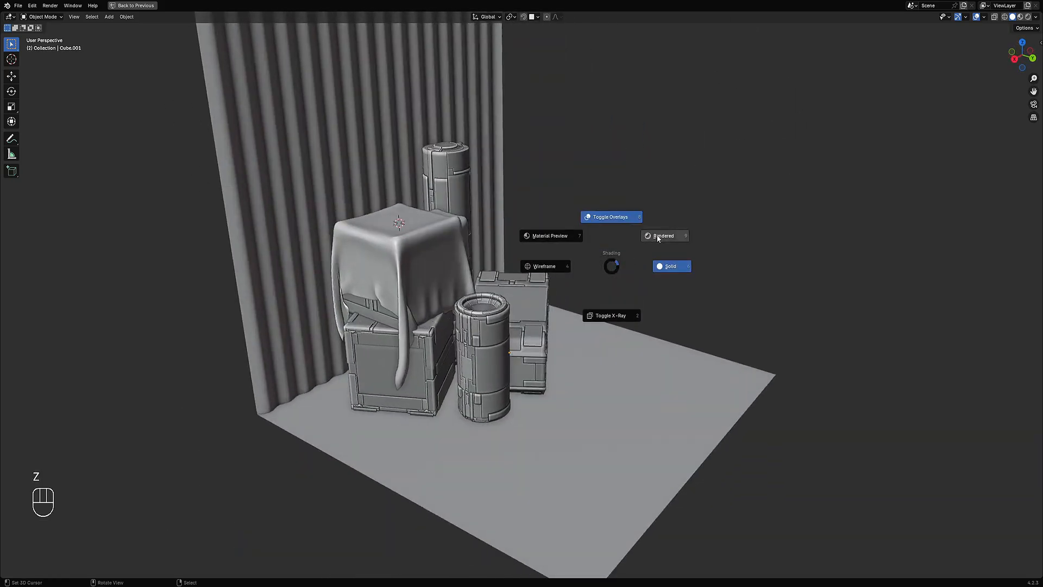
{"action": "left_click", "coordinate": [657, 237]}
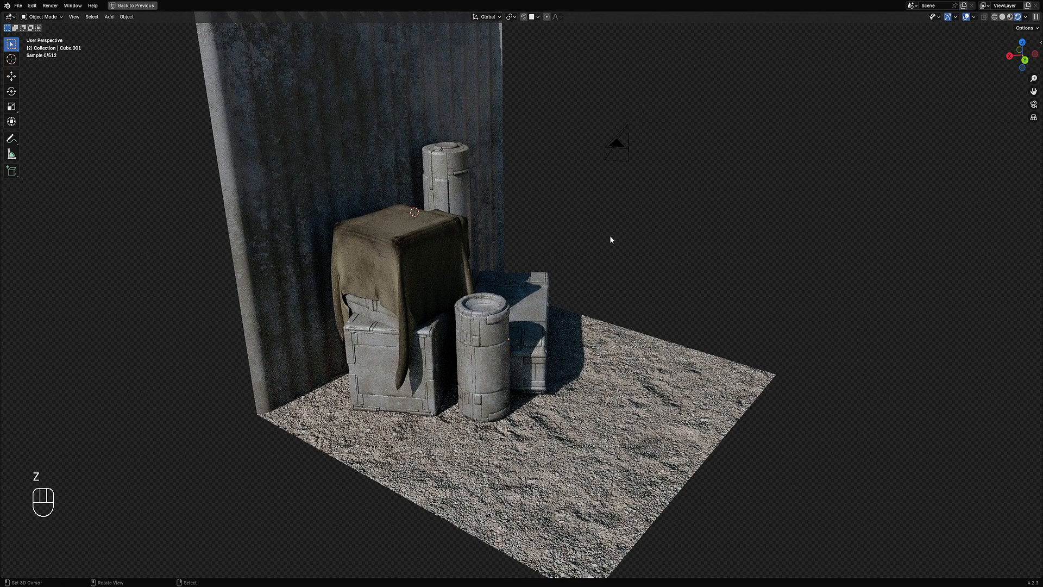
Step: Restore the node editor, remove a node and add an Attribute node reading Vertex Color to the crate's metal material
{"action": "key", "text": "ctrl+space"}
{"action": "key", "text": "x"}
{"action": "left_click", "coordinate": [376, 487]}
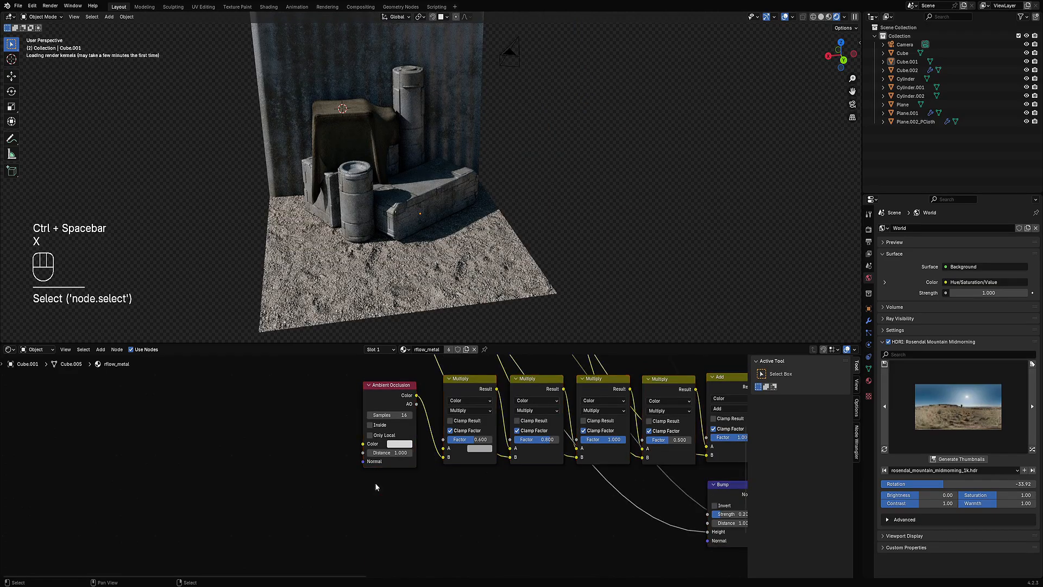
{"action": "key", "text": "shift+a"}
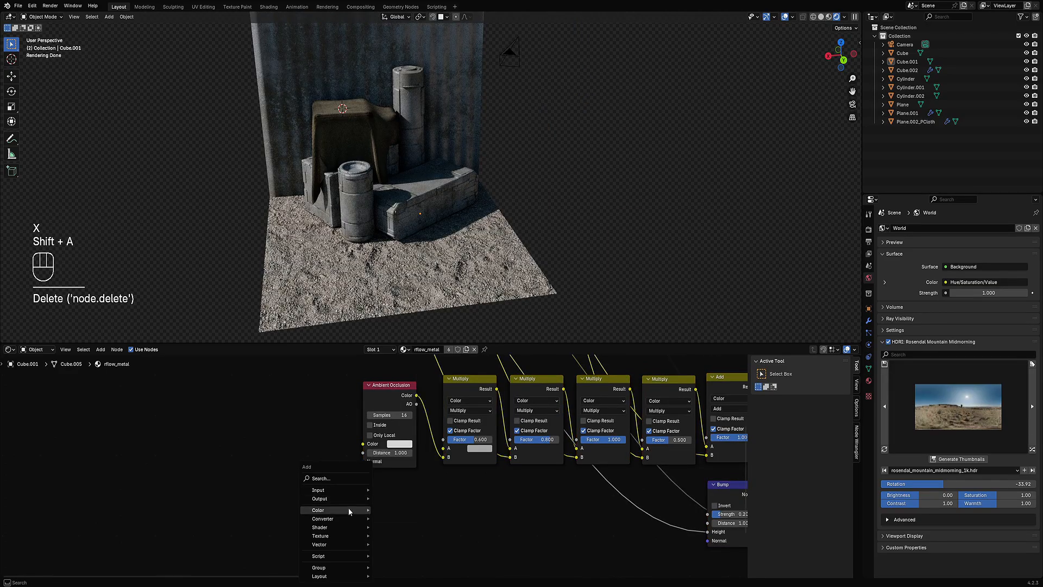
{"action": "mouse_move", "coordinate": [347, 491]}
{"action": "mouse_move", "coordinate": [428, 319]}
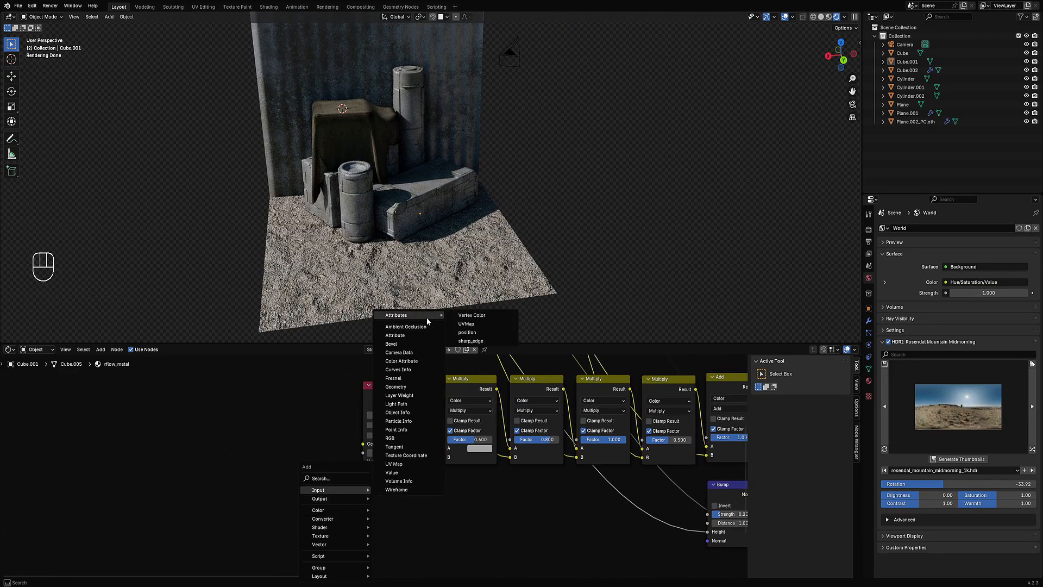
{"action": "left_click", "coordinate": [481, 320]}
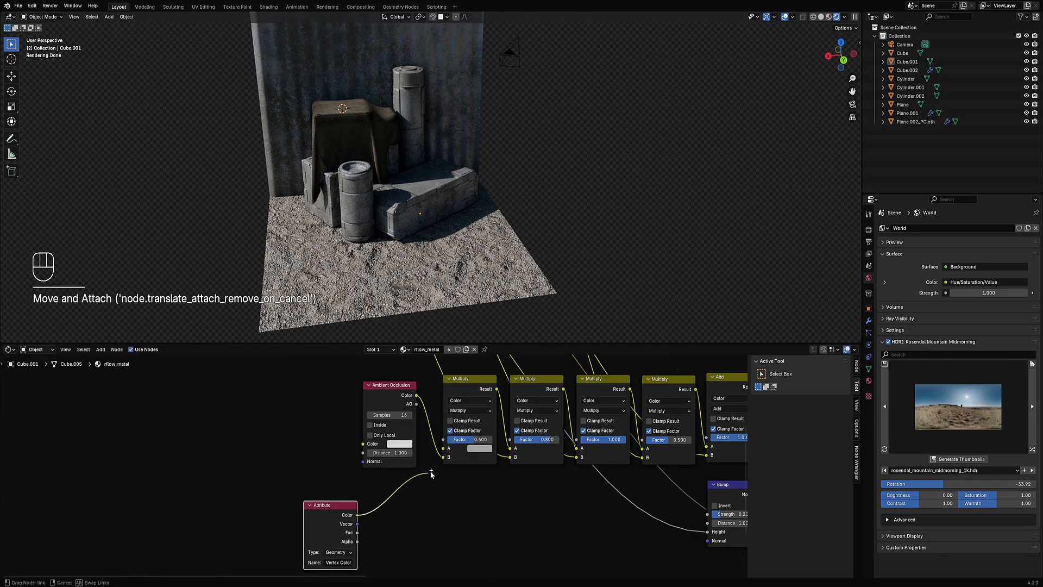
{"action": "left_click_drag", "start_coordinate": [447, 455], "coordinate": [445, 449]}
Step: Duplicate a Multiply node onto the Attribute link, set its blend mode to Overlay and its factor to 1.000
{"action": "left_click", "coordinate": [465, 387]}
{"action": "key", "text": "shift+d"}
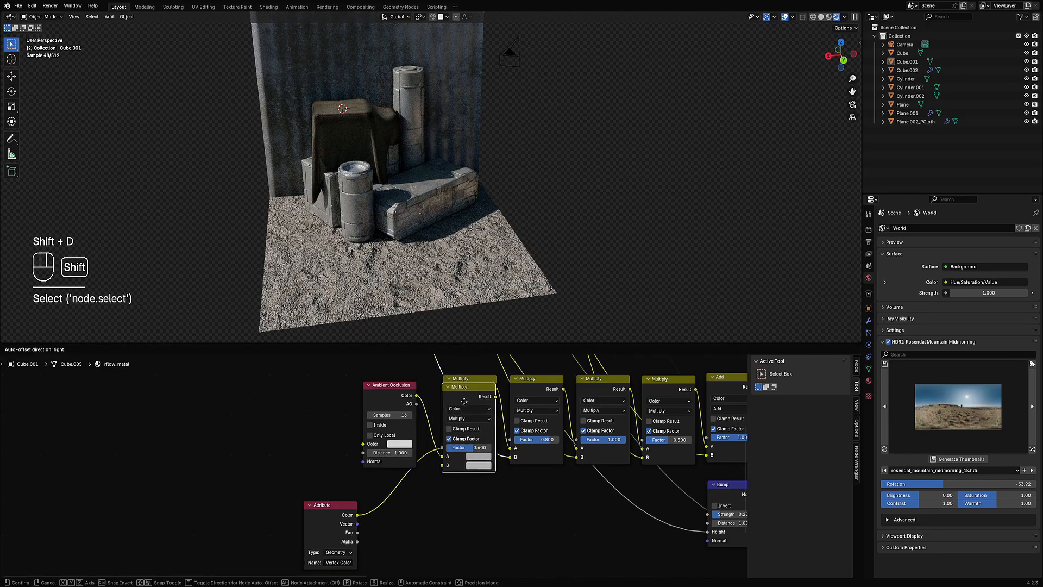
{"action": "left_click", "coordinate": [445, 535]}
{"action": "scroll", "coordinate": [446, 535], "scroll_direction": "up", "scroll_amount": 2}
{"action": "left_click", "coordinate": [429, 469]}
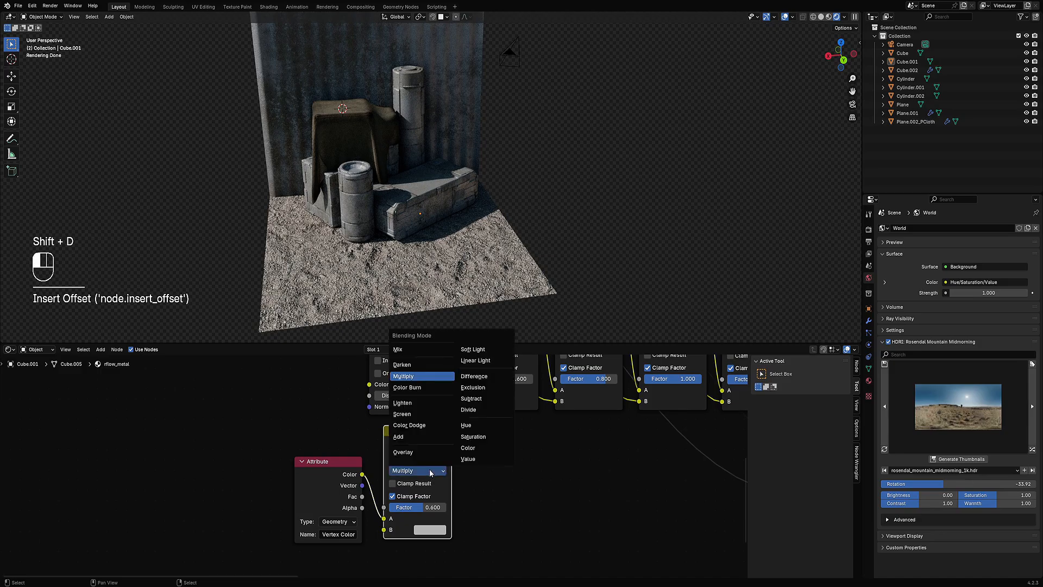
{"action": "left_click", "coordinate": [425, 447]}
{"action": "left_click_drag", "start_coordinate": [431, 506], "coordinate": [467, 506]}
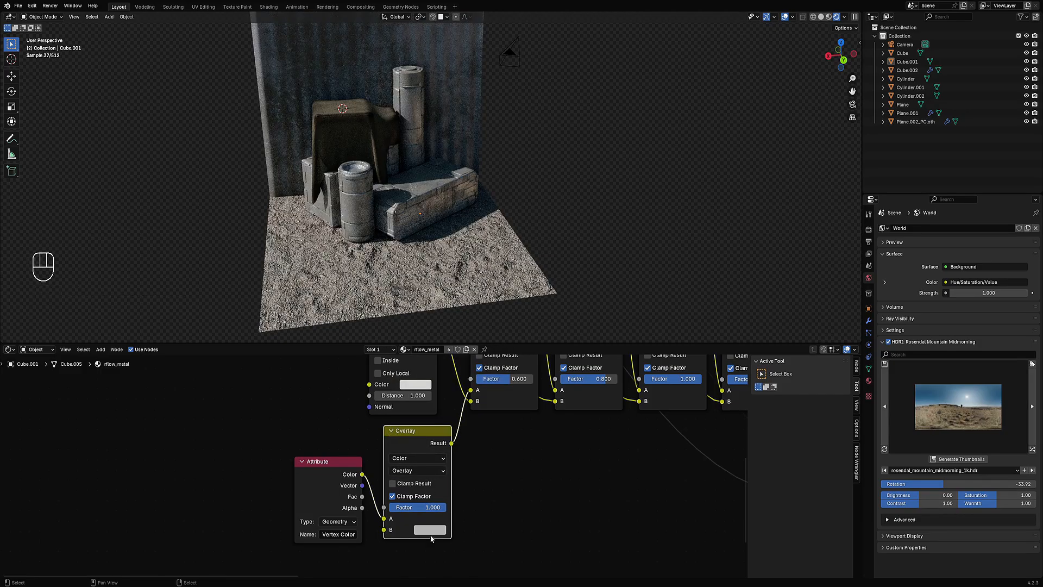
Step: Set the Overlay node's B colour to a dark grey with value about 0.274
{"action": "left_click", "coordinate": [430, 530]}
{"action": "mouse_move", "coordinate": [518, 397]}
{"action": "left_mouse_down"}
{"action": "mouse_move", "coordinate": [512, 410]}
{"action": "mouse_move", "coordinate": [511, 400]}
{"action": "left_mouse_up"}
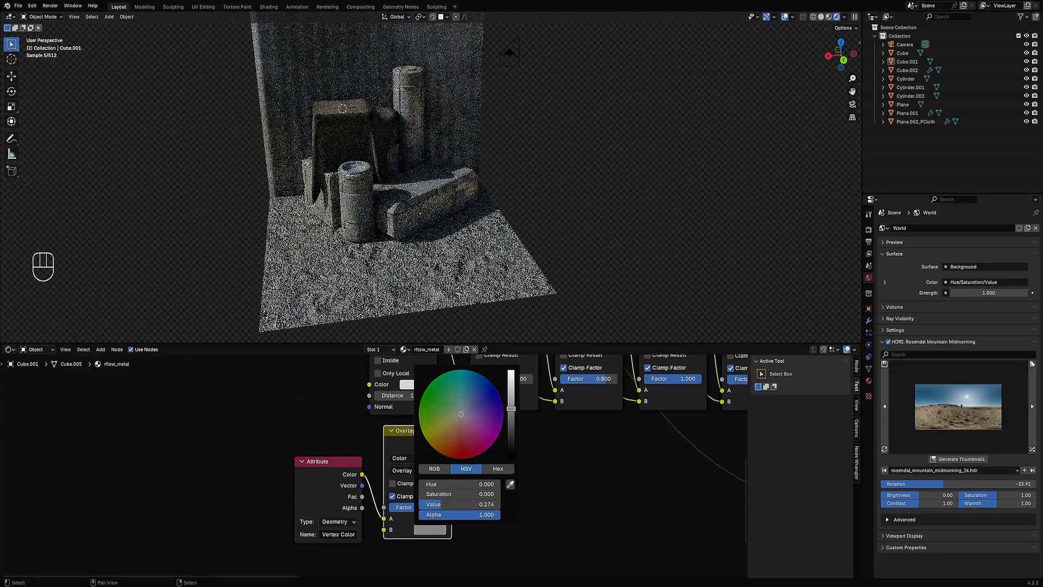
Step: Select the corrugated wall and tint its Quick Dirt Color1 a warm beige
{"action": "middle_click_drag", "start_coordinate": [788, 129], "coordinate": [526, 217]}
{"action": "right_click", "coordinate": [327, 155]}
{"action": "scroll", "coordinate": [535, 237], "scroll_direction": "up", "scroll_amount": 2}
{"action": "scroll", "coordinate": [475, 445], "scroll_direction": "down", "scroll_amount": 4}
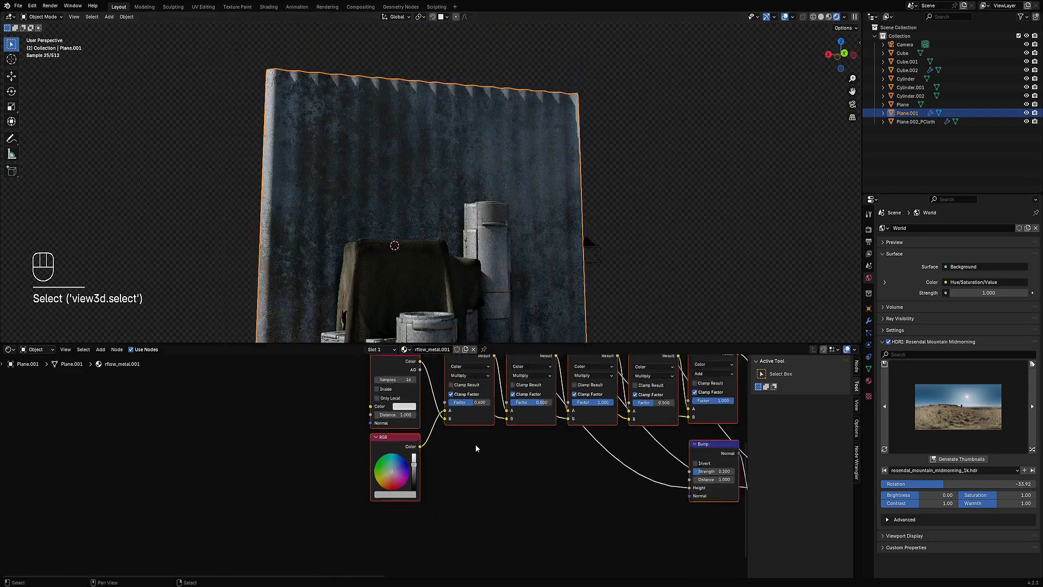
{"action": "middle_click_drag", "start_coordinate": [456, 372], "coordinate": [508, 534]}
{"action": "scroll", "coordinate": [387, 462], "scroll_direction": "up", "scroll_amount": 3}
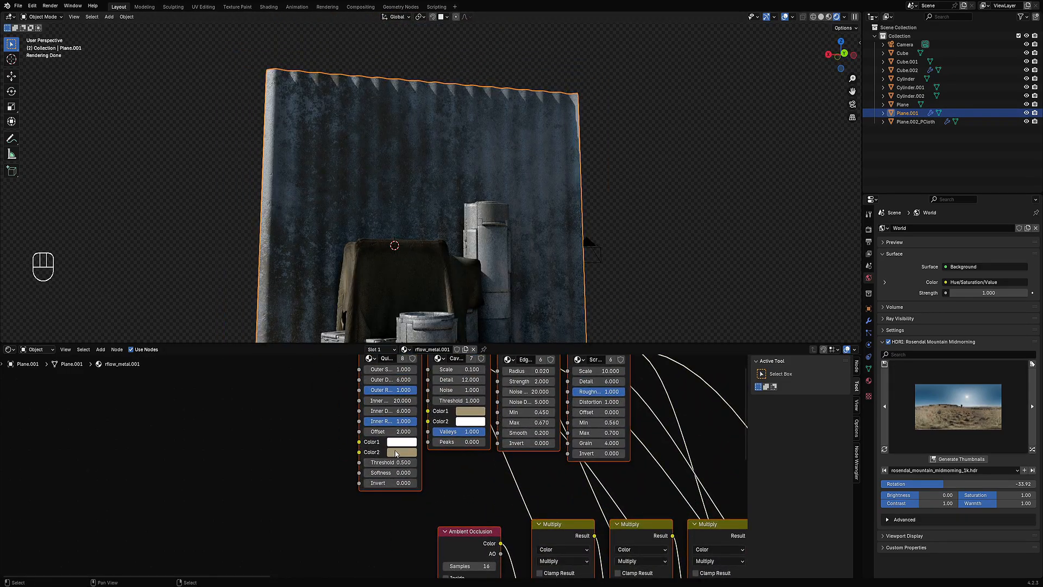
{"action": "left_click", "coordinate": [396, 445]}
{"action": "left_click", "coordinate": [429, 343]}
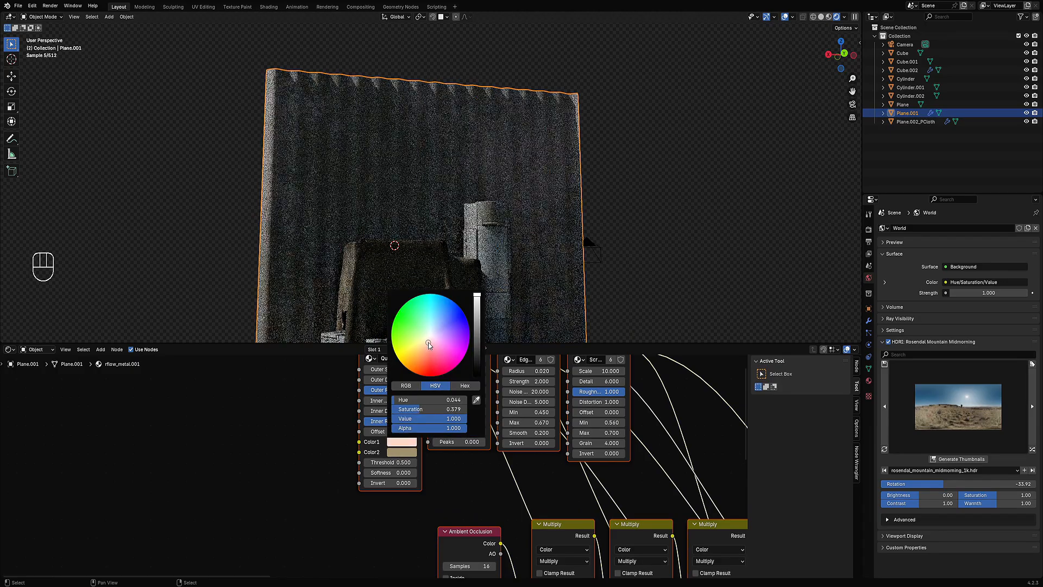
{"action": "left_click_drag", "start_coordinate": [428, 342], "coordinate": [422, 343]}
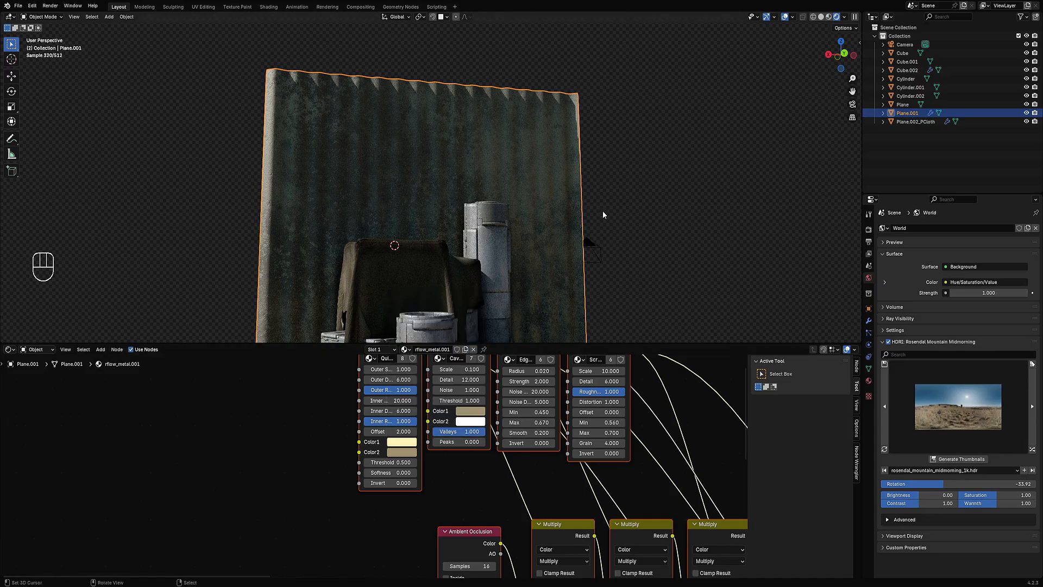
Step: Shift the wall's Quick Dirt Color1 towards yellow and lower its threshold to 0.480
{"action": "middle_click_drag", "start_coordinate": [602, 211], "coordinate": [510, 274]}
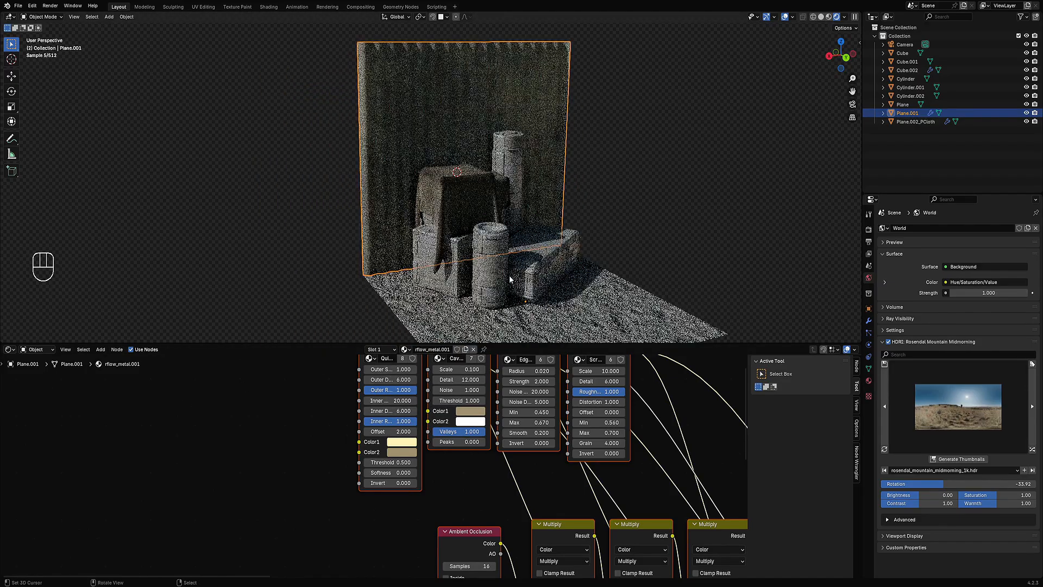
{"action": "left_click", "coordinate": [402, 442]}
{"action": "left_click_drag", "start_coordinate": [421, 343], "coordinate": [423, 341]}
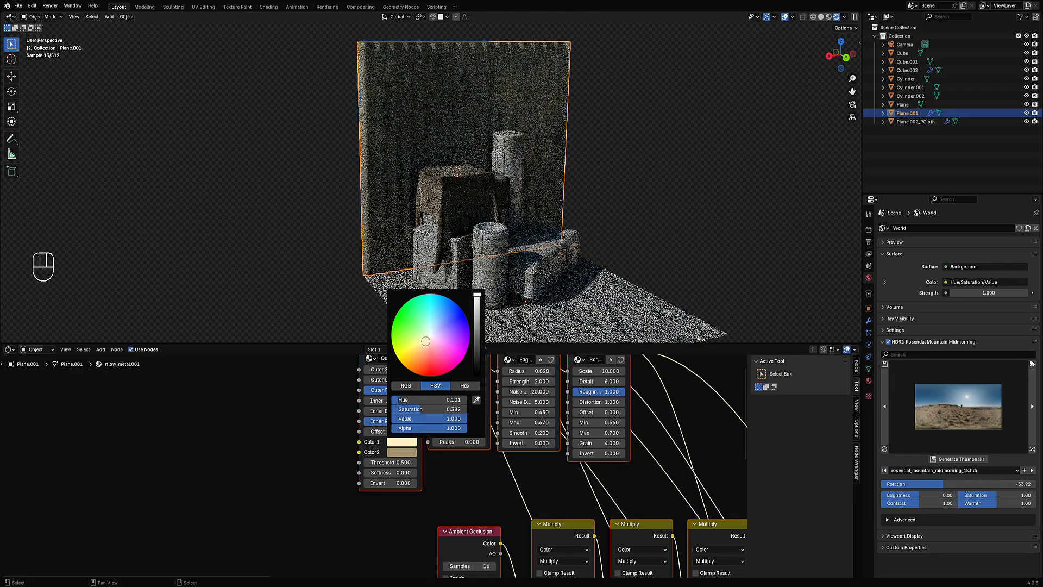
{"action": "mouse_move", "coordinate": [400, 463]}
{"action": "left_mouse_down", "text": "shift"}
{"action": "mouse_move", "coordinate": [373, 463]}
{"action": "mouse_move", "coordinate": [390, 463]}
{"action": "left_mouse_up", "text": "shift"}
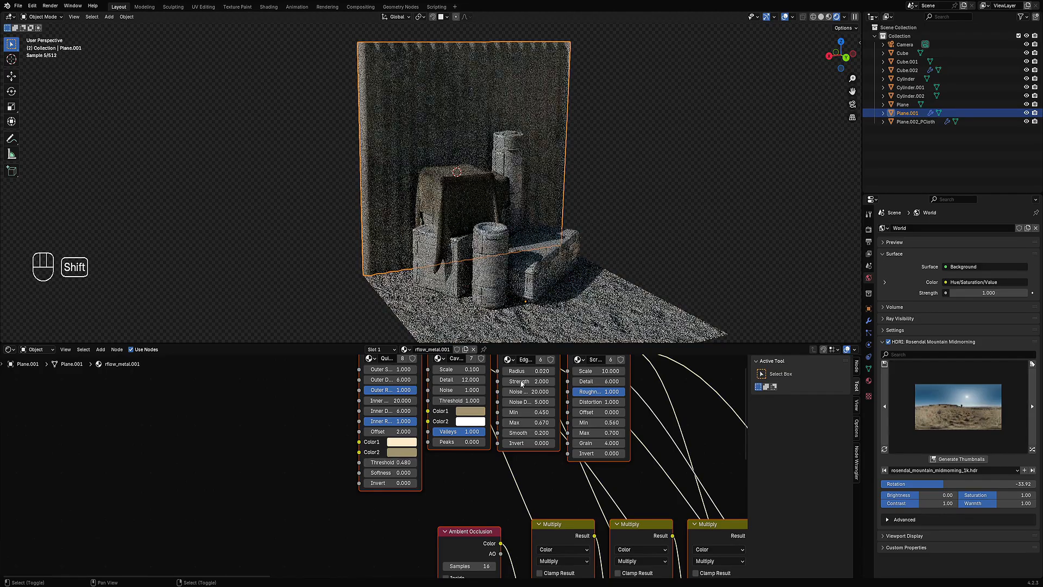
Step: Select the draped cloth and set its Cavity Mask Color2 to a dark brown
{"action": "middle_click_drag", "start_coordinate": [679, 288], "coordinate": [587, 268]}
{"action": "scroll", "coordinate": [588, 269], "scroll_direction": "up", "scroll_amount": 3}
{"action": "scroll", "coordinate": [502, 246], "scroll_direction": "down", "scroll_amount": 3}
{"action": "middle_click_drag", "start_coordinate": [502, 246], "coordinate": [580, 272]}
{"action": "key", "text": "alt+a"}
{"action": "scroll", "coordinate": [581, 272], "scroll_direction": "up", "scroll_amount": 1}
{"action": "left_click", "coordinate": [478, 232]}
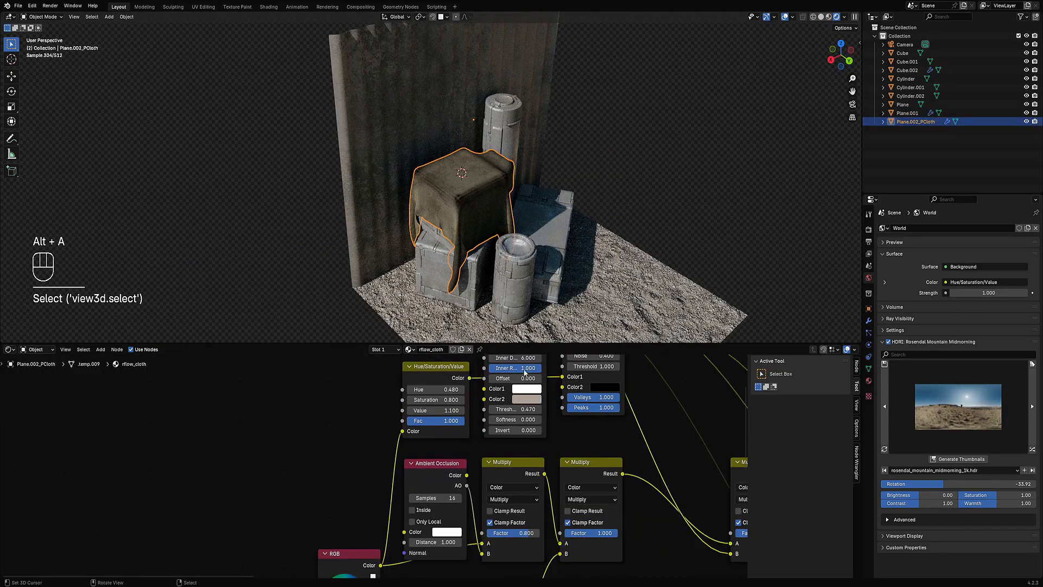
{"action": "scroll", "coordinate": [647, 397], "scroll_direction": "down", "scroll_amount": 2}
{"action": "middle_click_drag", "start_coordinate": [646, 397], "coordinate": [546, 477]}
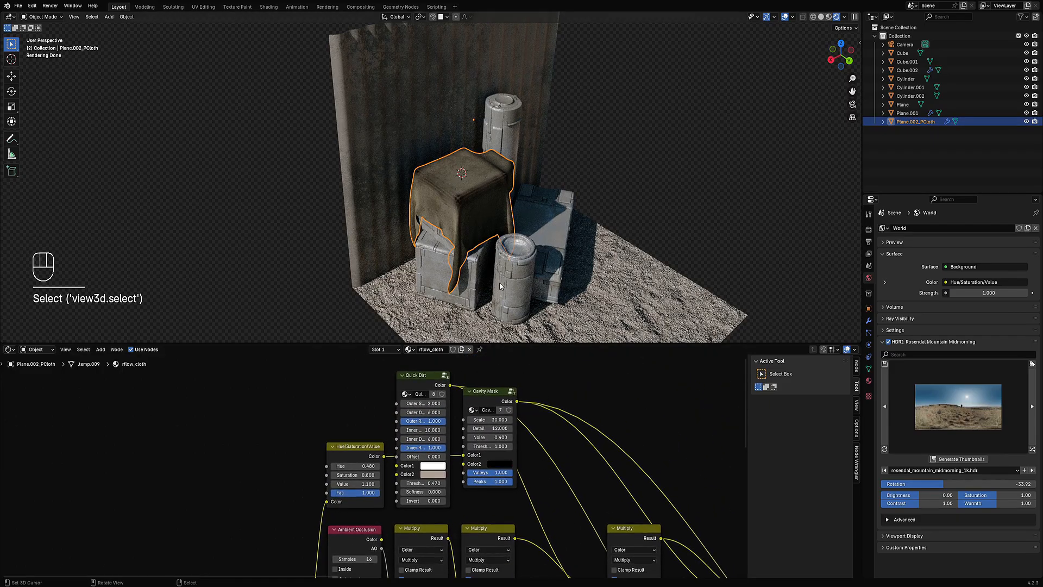
{"action": "scroll", "coordinate": [531, 239], "scroll_direction": "up", "scroll_amount": 3}
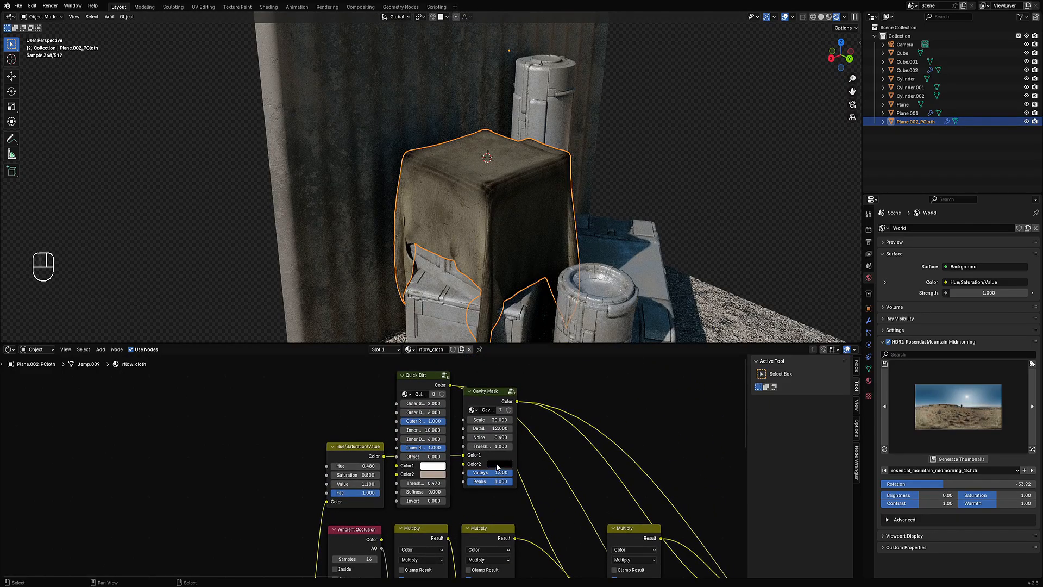
{"action": "left_click", "coordinate": [494, 401]}
{"action": "left_click_drag", "start_coordinate": [493, 401], "coordinate": [500, 401]}
{"action": "left_click", "coordinate": [508, 465]}
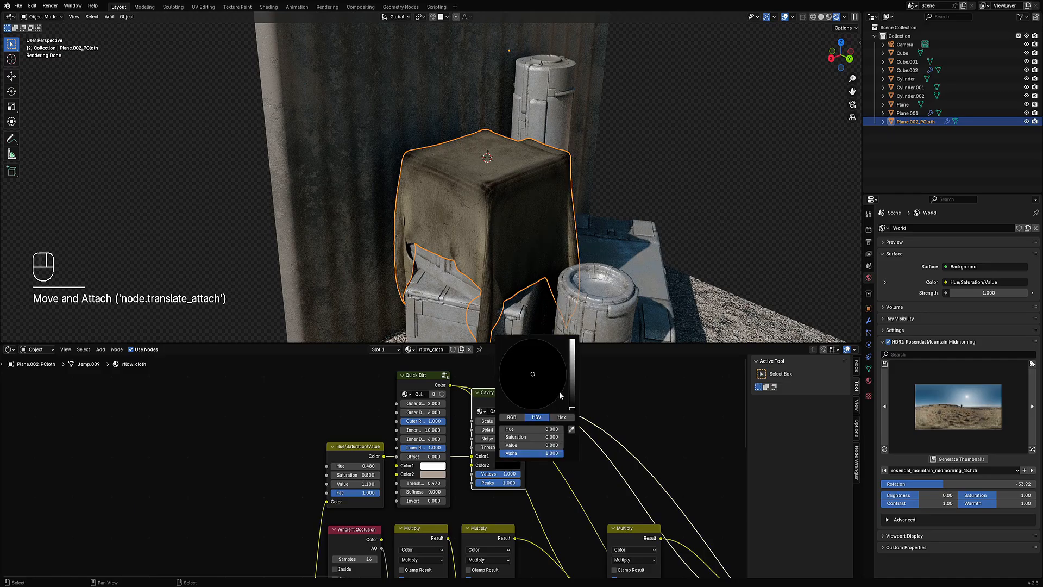
{"action": "mouse_move", "coordinate": [571, 390]}
{"action": "left_mouse_down"}
{"action": "mouse_move", "coordinate": [572, 358]}
{"action": "mouse_move", "coordinate": [572, 381]}
{"action": "left_mouse_up"}
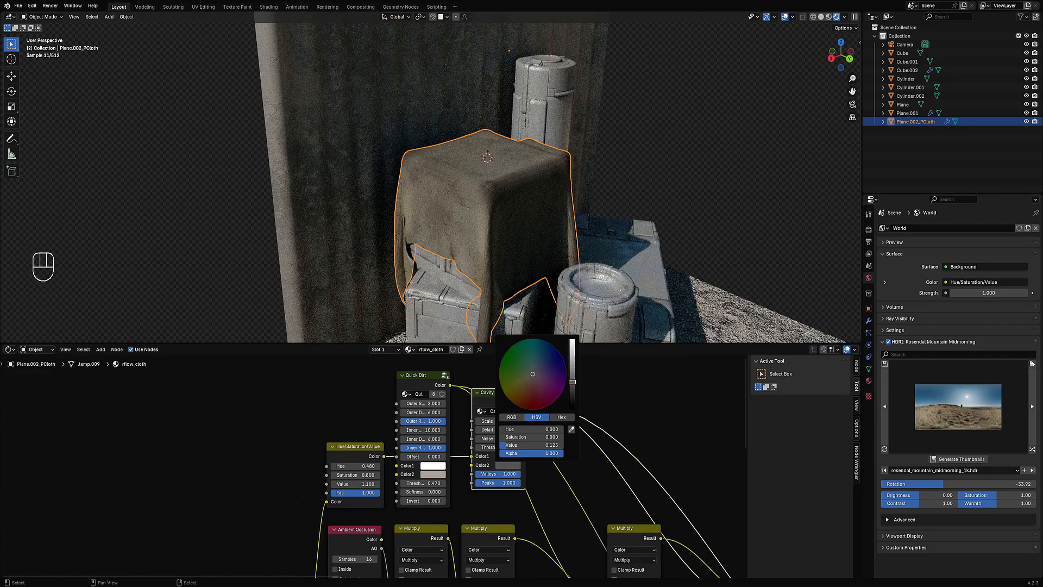
{"action": "mouse_move", "coordinate": [532, 375]}
{"action": "left_mouse_down"}
{"action": "mouse_move", "coordinate": [572, 409]}
{"action": "mouse_move", "coordinate": [573, 389]}
{"action": "left_mouse_up"}
{"action": "left_click", "coordinate": [532, 375]}
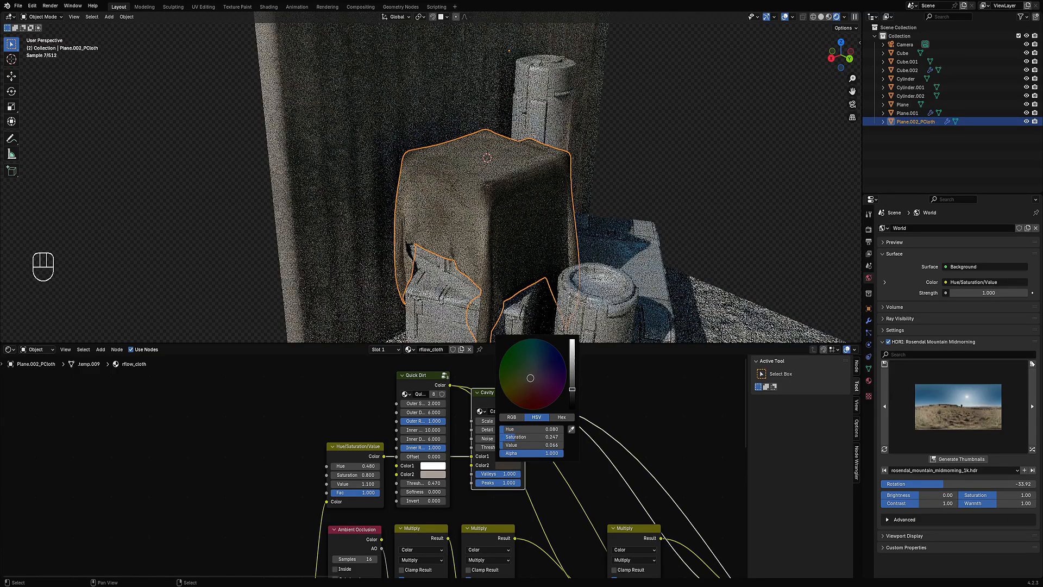
Step: Select the front cylinder and darken the B colour of its Overlay node
{"action": "scroll", "coordinate": [543, 228], "scroll_direction": "down", "scroll_amount": 4}
{"action": "key", "text": "alt+a"}
{"action": "middle_click_drag", "start_coordinate": [544, 228], "coordinate": [557, 255]}
{"action": "middle_click_drag", "start_coordinate": [569, 259], "coordinate": [471, 204], "text": "shift"}
{"action": "scroll", "coordinate": [471, 204], "scroll_direction": "up", "scroll_amount": 3}
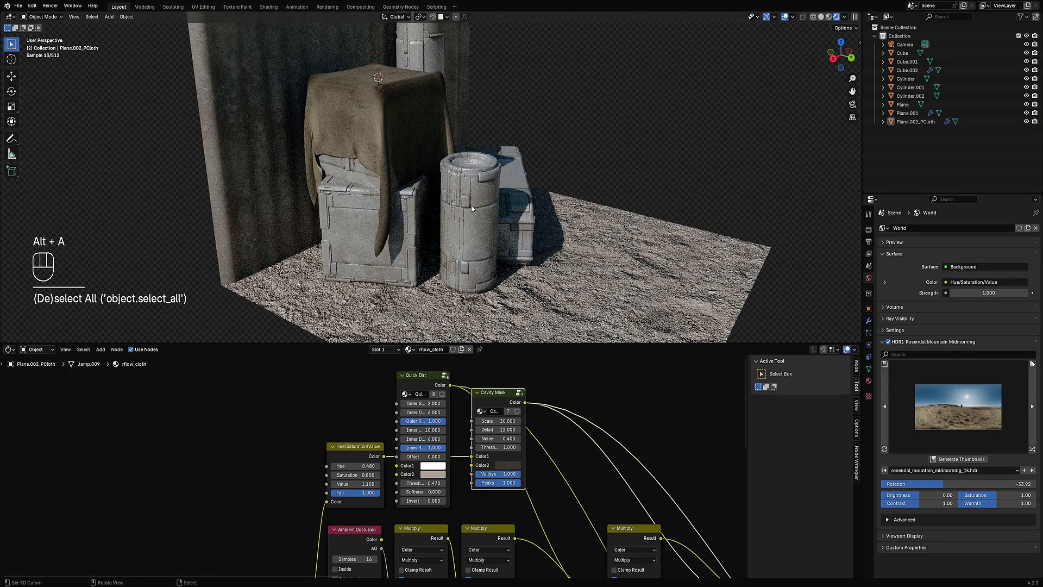
{"action": "left_click", "coordinate": [471, 204]}
{"action": "middle_click_drag", "start_coordinate": [571, 418], "coordinate": [470, 522]}
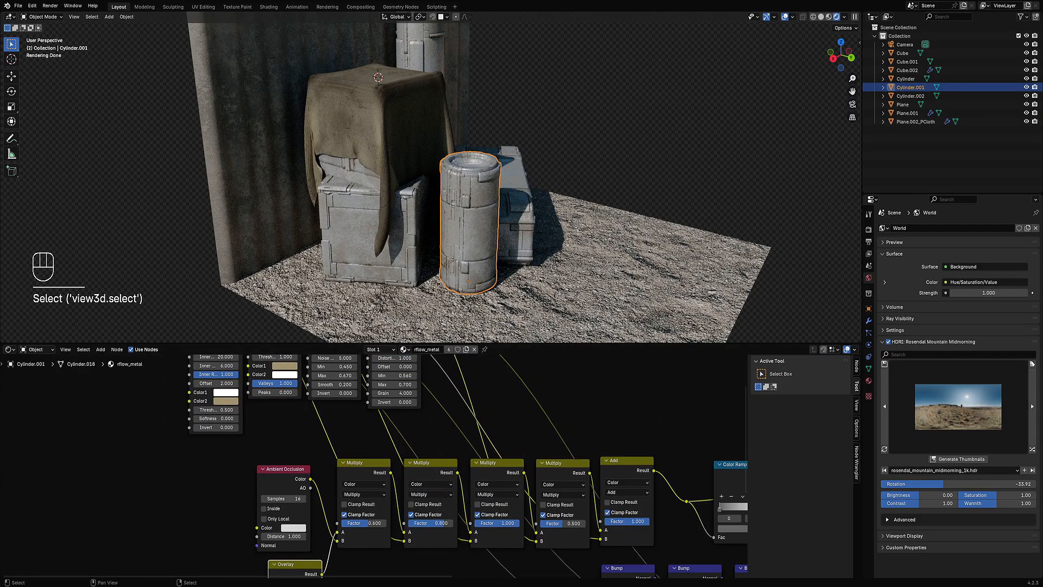
{"action": "middle_click_drag", "start_coordinate": [343, 562], "coordinate": [441, 461]}
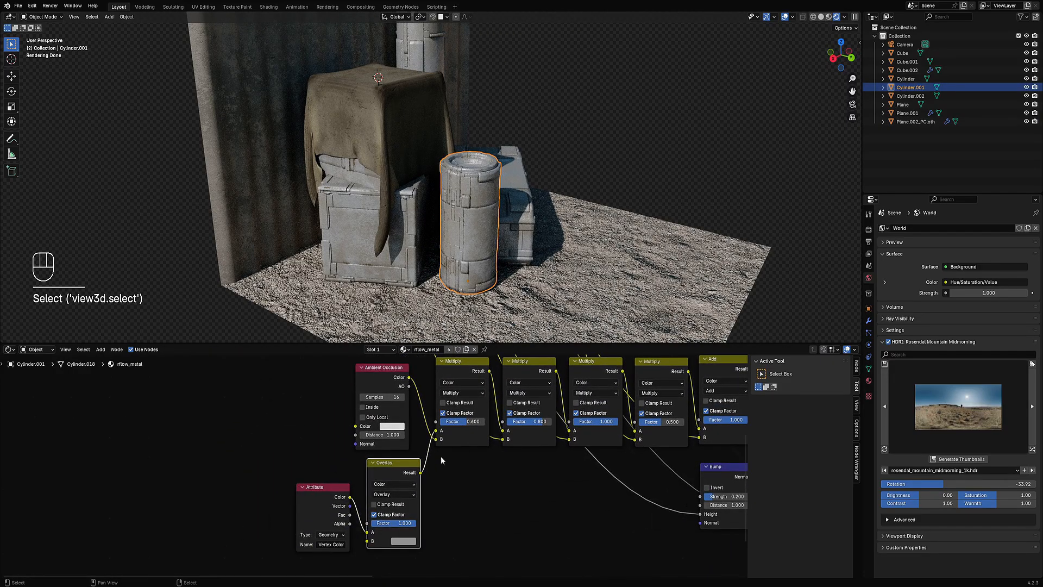
{"action": "left_click", "coordinate": [410, 542]}
{"action": "left_click_drag", "start_coordinate": [468, 447], "coordinate": [468, 461]}
{"action": "mouse_move", "coordinate": [522, 233]}
{"action": "middle_mouse_down"}
{"action": "mouse_move", "coordinate": [558, 232]}
{"action": "mouse_move", "coordinate": [522, 236]}
{"action": "mouse_move", "coordinate": [527, 264]}
{"action": "mouse_move", "coordinate": [526, 233]}
{"action": "middle_mouse_up"}
Step: Hide the viewport overlays and set the metal material's Cavity Mask Peaks to 1.000
{"action": "key", "text": "alt+a"}
{"action": "key", "text": "shift+alt+z"}
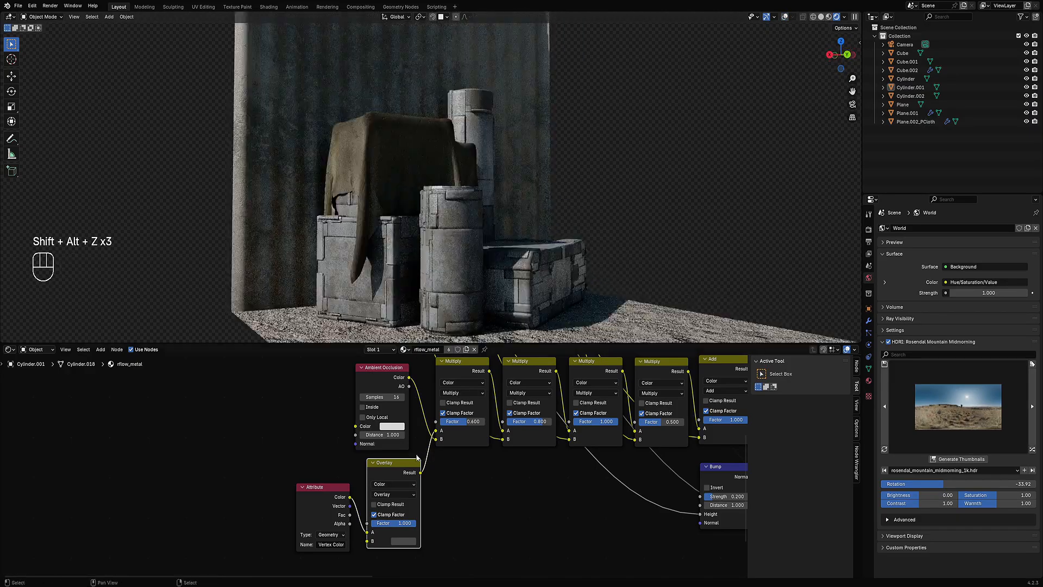
{"action": "scroll", "coordinate": [399, 456], "scroll_direction": "down", "scroll_amount": 3}
{"action": "middle_click_drag", "start_coordinate": [401, 448], "coordinate": [501, 390]}
{"action": "scroll", "coordinate": [461, 445], "scroll_direction": "up", "scroll_amount": 6}
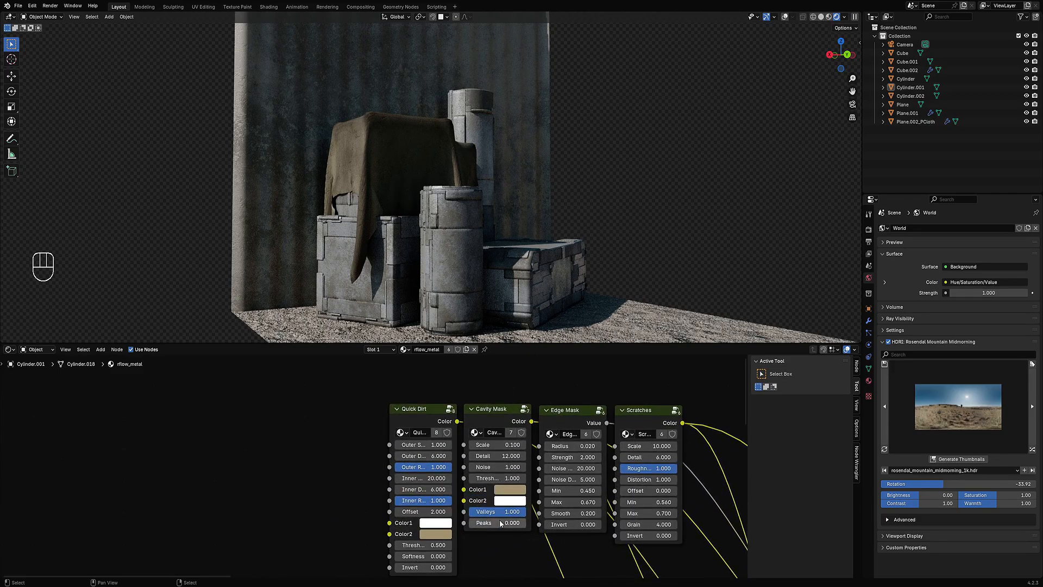
{"action": "left_click_drag", "start_coordinate": [500, 523], "coordinate": [524, 523]}
Step: Set the Quick Dirt Color2 to hue 0.094, saturation 0.525, value 0.400
{"action": "middle_click_drag", "start_coordinate": [438, 229], "coordinate": [512, 265]}
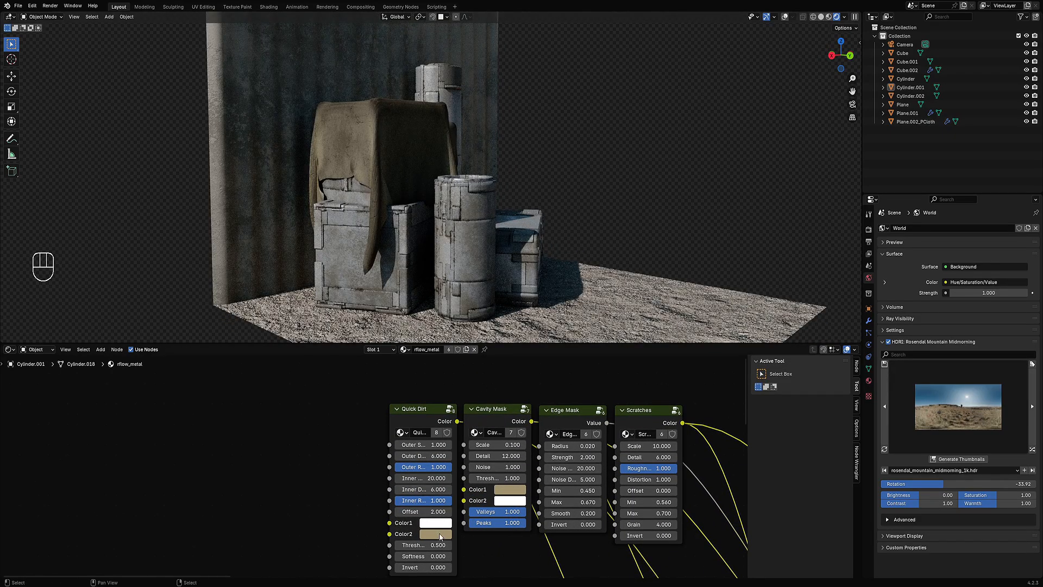
{"action": "left_click", "coordinate": [441, 535]}
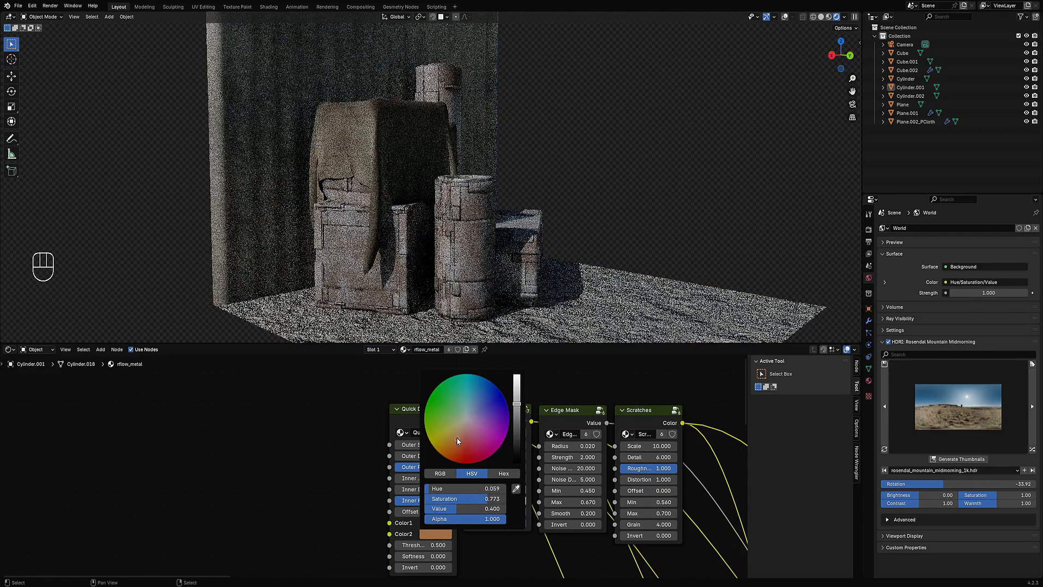
{"action": "left_click_drag", "start_coordinate": [456, 436], "coordinate": [460, 430]}
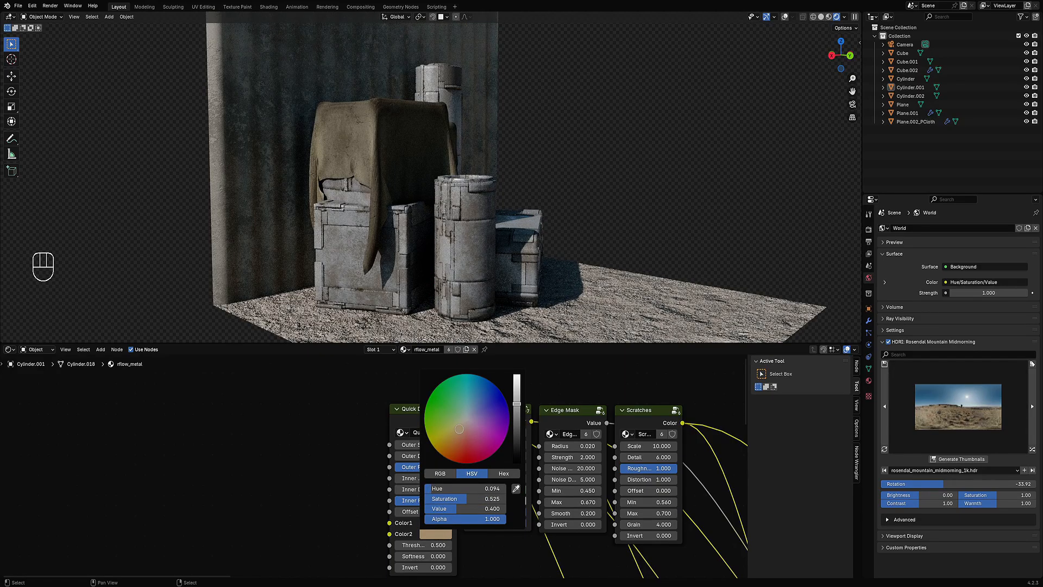
Step: Rotate the HDRI world environment to 139.03
{"action": "scroll", "coordinate": [554, 250], "scroll_direction": "down", "scroll_amount": 1}
{"action": "scroll", "coordinate": [501, 258], "scroll_direction": "down", "scroll_amount": 2}
{"action": "mouse_move", "coordinate": [556, 249]}
{"action": "middle_mouse_down"}
{"action": "mouse_move", "coordinate": [501, 258]}
{"action": "mouse_move", "coordinate": [541, 259]}
{"action": "middle_mouse_up"}
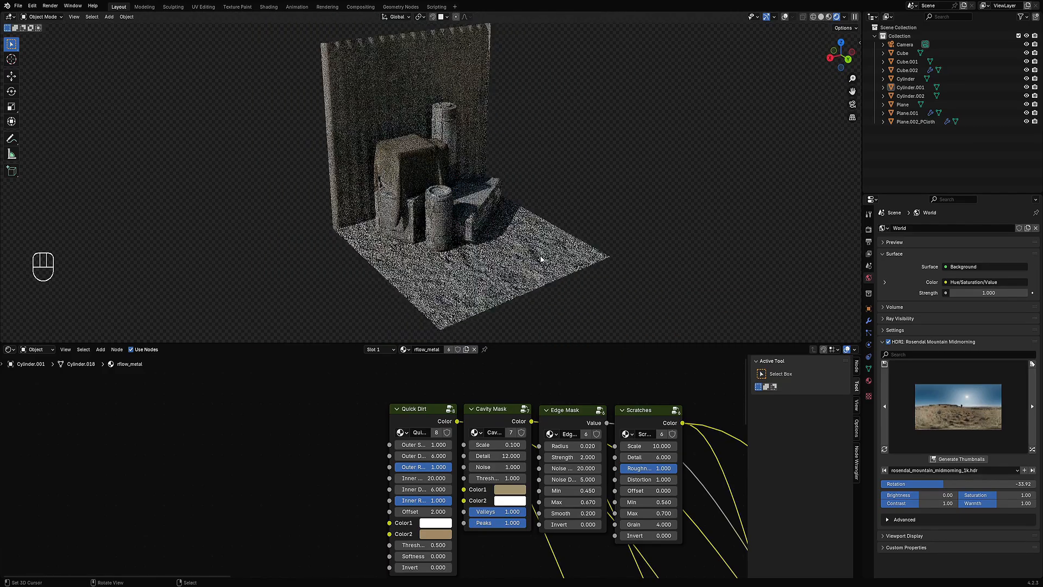
{"action": "left_click_drag", "start_coordinate": [943, 484], "coordinate": [1018, 483]}
{"action": "middle_click_drag", "start_coordinate": [611, 257], "coordinate": [526, 252]}
{"action": "scroll", "coordinate": [523, 239], "scroll_direction": "up", "scroll_amount": 2}
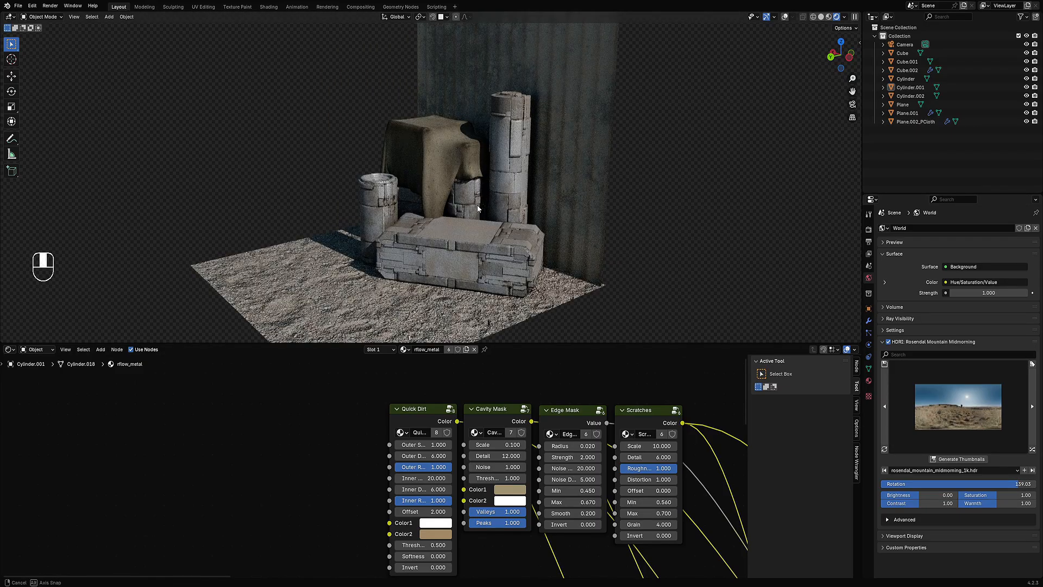
Step: Set the Cavity Mask Noise to 0.910 and brighten its Color1 to value 0.700
{"action": "middle_click_drag", "start_coordinate": [477, 207], "coordinate": [471, 149]}
{"action": "scroll", "coordinate": [471, 229], "scroll_direction": "up", "scroll_amount": 3}
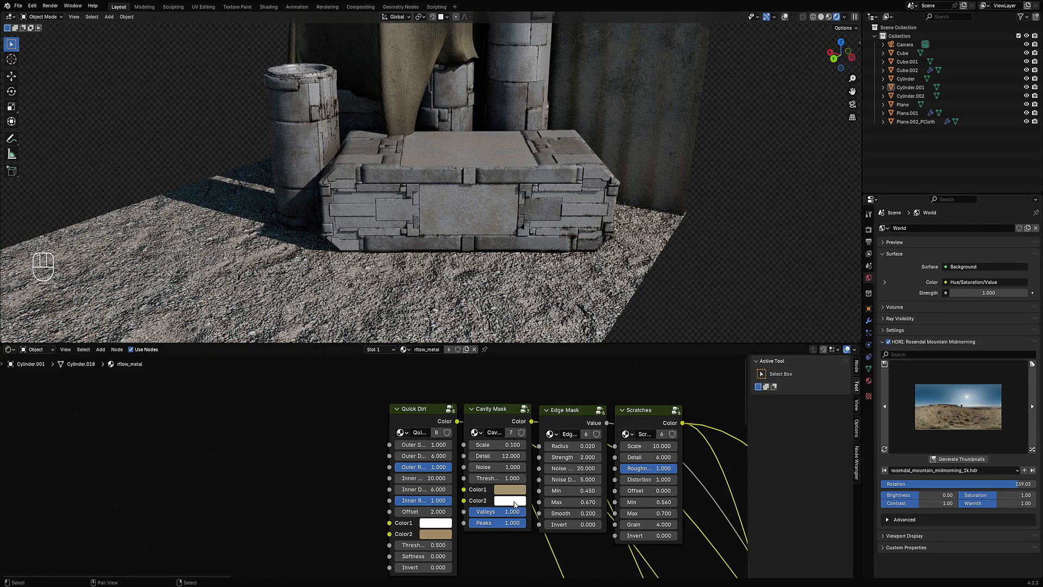
{"action": "mouse_move", "coordinate": [513, 512]}
{"action": "left_mouse_down"}
{"action": "mouse_move", "coordinate": [461, 512]}
{"action": "mouse_move", "coordinate": [516, 512]}
{"action": "mouse_move", "coordinate": [451, 523]}
{"action": "mouse_move", "coordinate": [526, 523]}
{"action": "left_mouse_up"}
{"action": "left_click_drag", "start_coordinate": [507, 479], "coordinate": [488, 469], "text": "shift"}
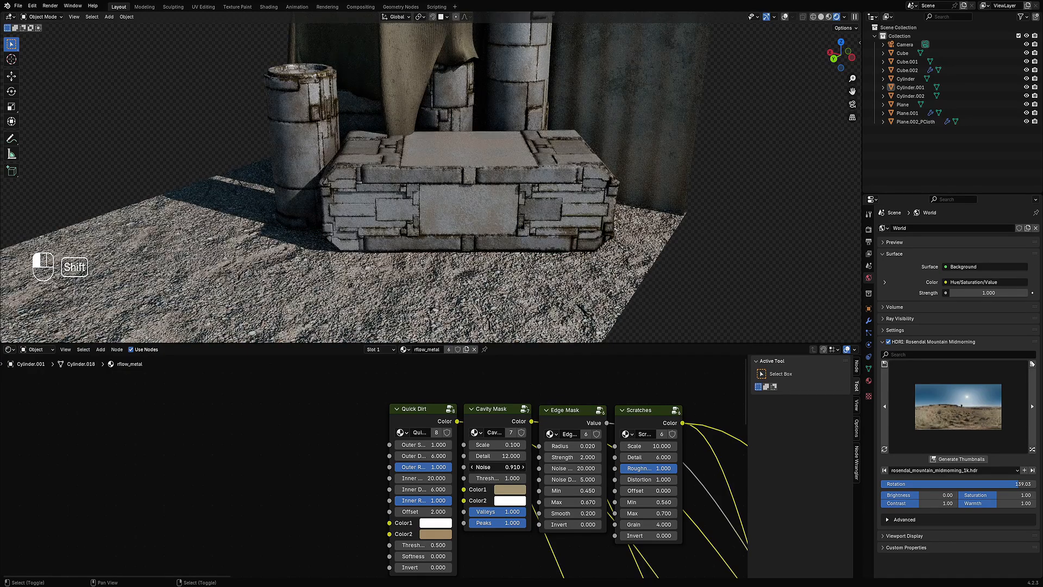
{"action": "left_click", "coordinate": [502, 491]}
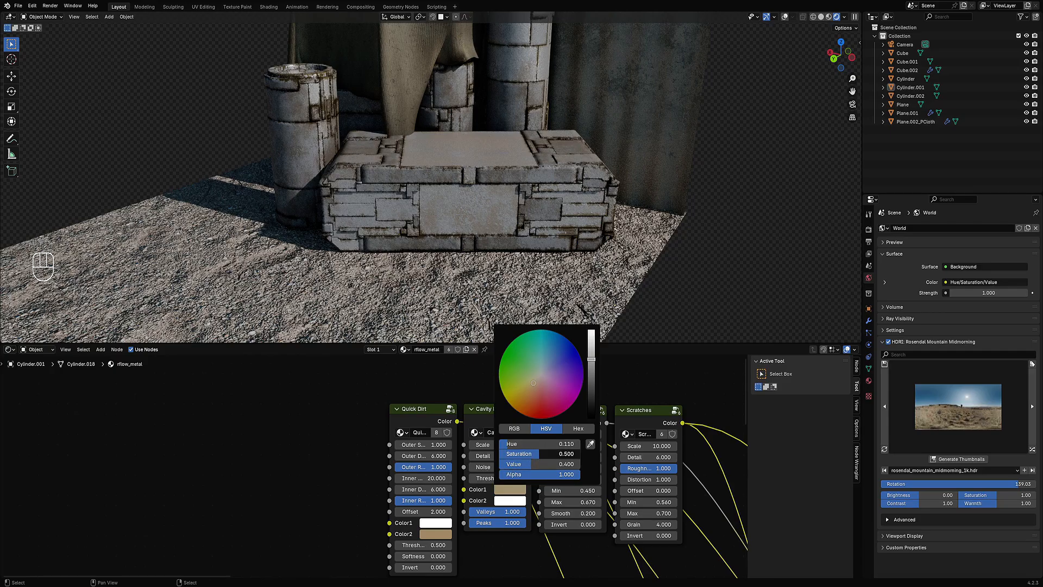
{"action": "mouse_move", "coordinate": [539, 454]}
{"action": "left_mouse_down"}
{"action": "mouse_move", "coordinate": [576, 463]}
{"action": "mouse_move", "coordinate": [555, 464]}
{"action": "left_mouse_up"}
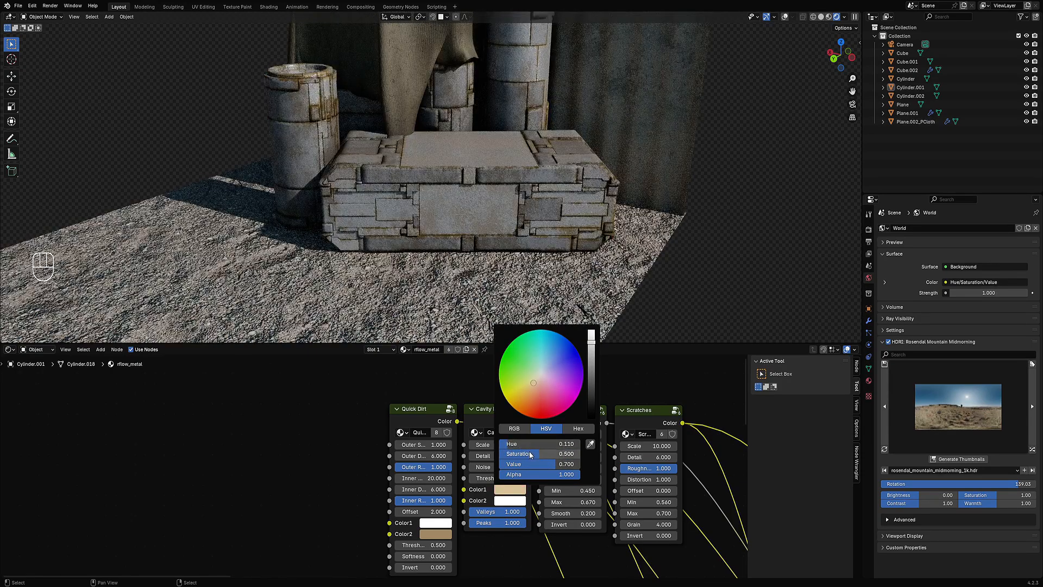
Step: Lower the Cavity Mask Color1 saturation to 0.286 and show the viewport overlays again
{"action": "left_click_drag", "start_coordinate": [531, 455], "coordinate": [509, 455]}
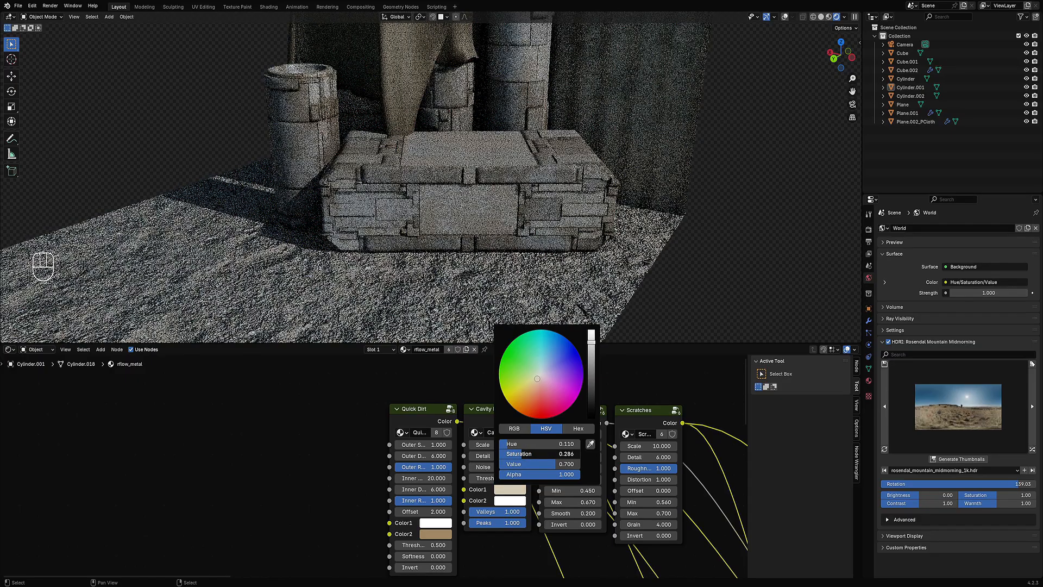
{"action": "scroll", "coordinate": [394, 213], "scroll_direction": "down", "scroll_amount": 4}
{"action": "middle_click_drag", "start_coordinate": [378, 209], "coordinate": [411, 209]}
{"action": "key", "text": "shift+alt+z"}
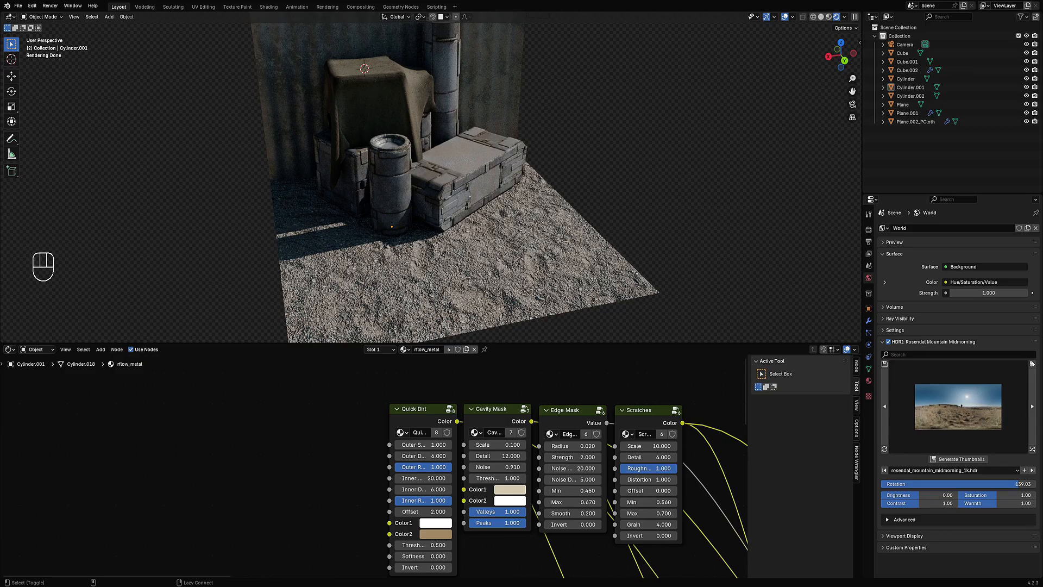
Step: Move the white stop of the metal material's Color Ramp to position 0.646
{"action": "middle_click_drag", "start_coordinate": [422, 207], "coordinate": [383, 201]}
{"action": "scroll", "coordinate": [393, 205], "scroll_direction": "up", "scroll_amount": 1}
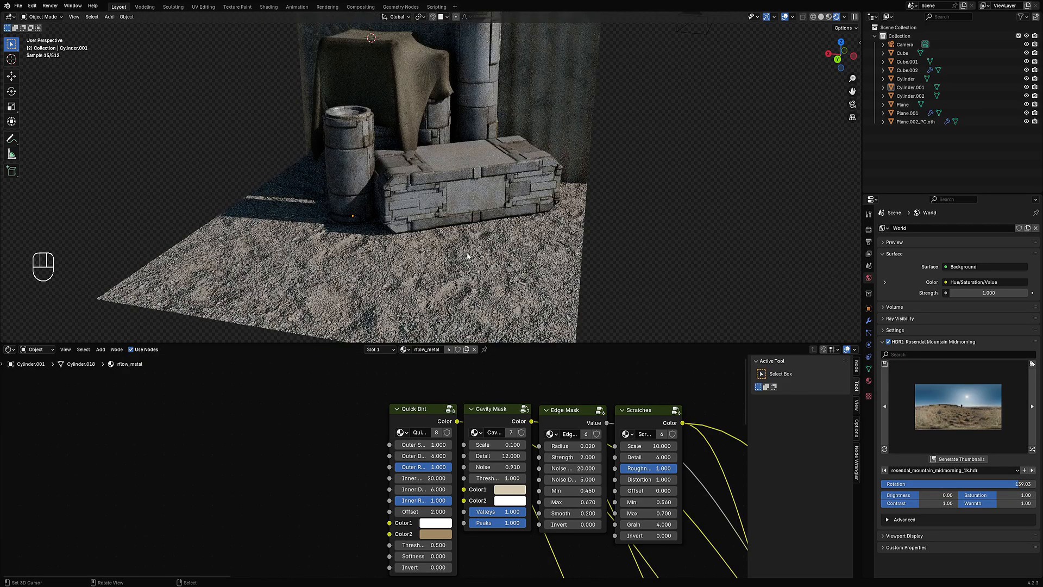
{"action": "scroll", "coordinate": [589, 263], "scroll_direction": "up", "scroll_amount": 1}
{"action": "middle_click_drag", "start_coordinate": [573, 249], "coordinate": [582, 332]}
{"action": "scroll", "coordinate": [718, 448], "scroll_direction": "down", "scroll_amount": 4}
{"action": "middle_click_drag", "start_coordinate": [717, 448], "coordinate": [396, 457]}
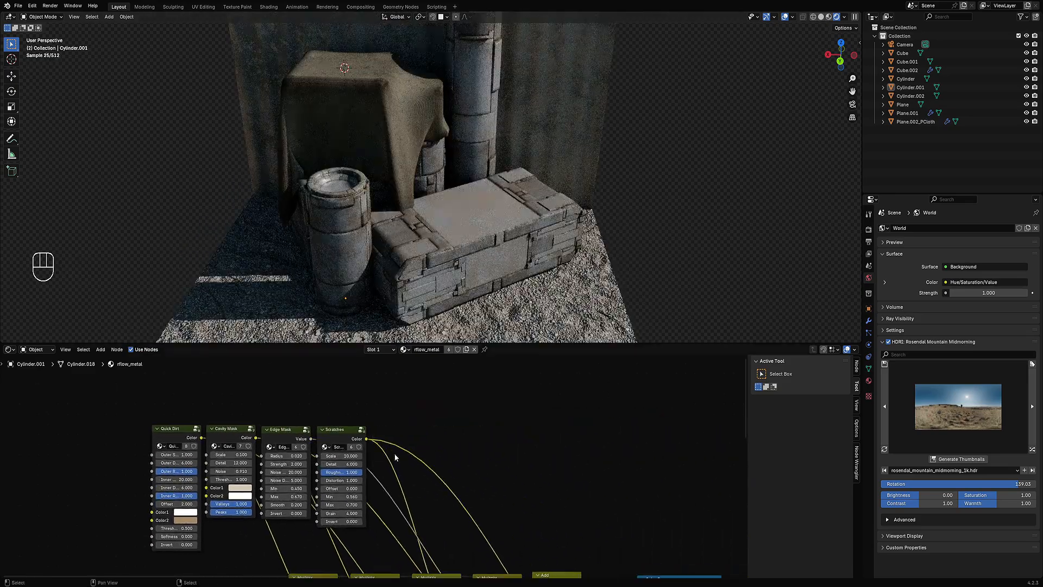
{"action": "middle_click_drag", "start_coordinate": [479, 483], "coordinate": [334, 351]}
{"action": "scroll", "coordinate": [579, 468], "scroll_direction": "up", "scroll_amount": 2}
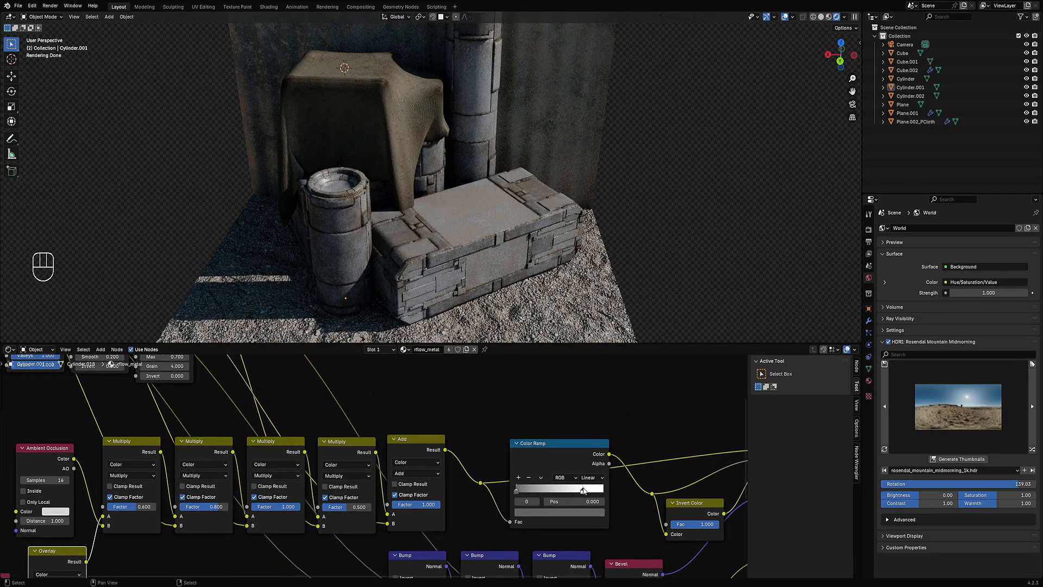
{"action": "left_click_drag", "start_coordinate": [583, 490], "coordinate": [573, 494]}
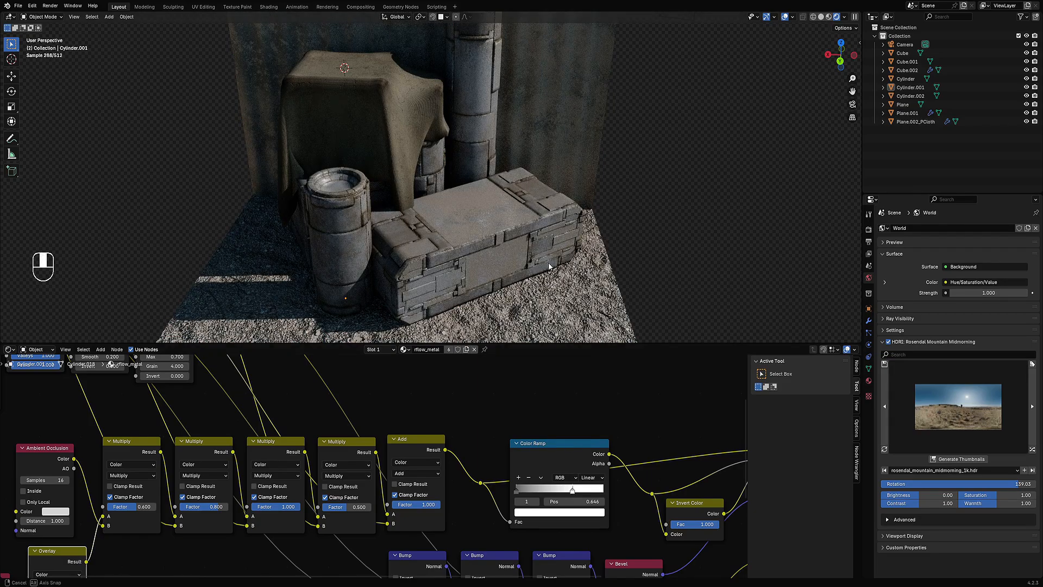
Step: Inspect the scene from several angles in solid and rendered shading
{"action": "scroll", "coordinate": [501, 237], "scroll_direction": "down", "scroll_amount": 3}
{"action": "middle_click_drag", "start_coordinate": [548, 266], "coordinate": [487, 241]}
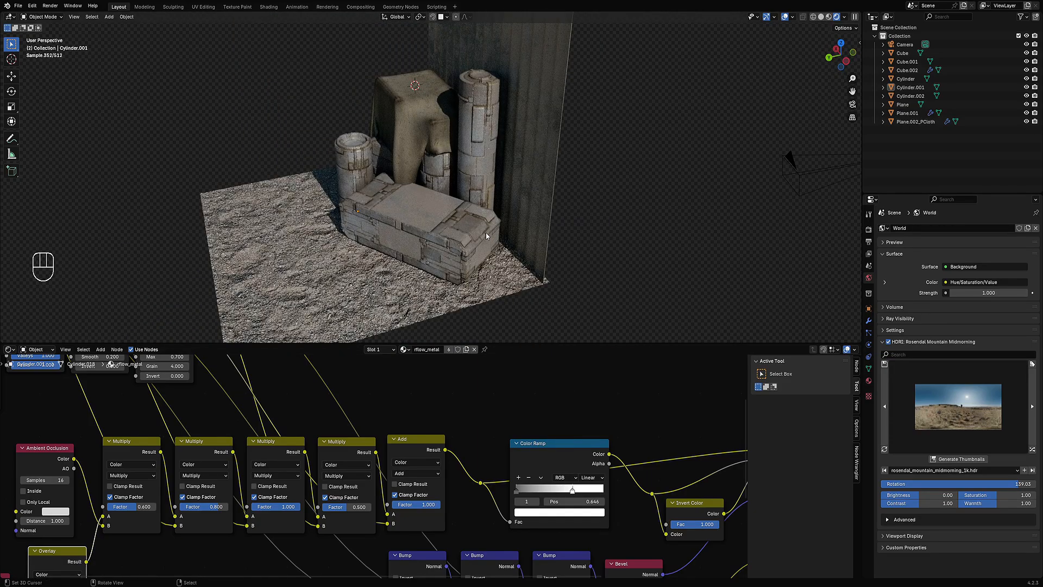
{"action": "key", "text": "z"}
{"action": "left_click", "coordinate": [502, 218]}
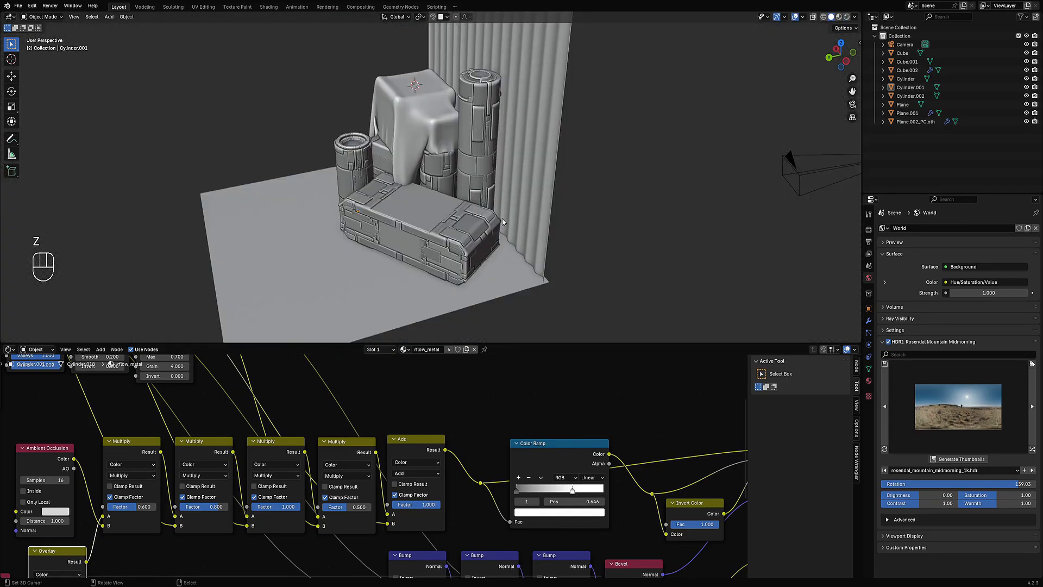
{"action": "mouse_move", "coordinate": [502, 219]}
{"action": "middle_mouse_down", "text": "shift"}
{"action": "mouse_move", "coordinate": [492, 221]}
{"action": "mouse_move", "coordinate": [533, 185]}
{"action": "mouse_move", "coordinate": [579, 209]}
{"action": "mouse_move", "coordinate": [595, 235]}
{"action": "mouse_move", "coordinate": [601, 222]}
{"action": "middle_mouse_up", "text": "shift"}
{"action": "key", "text": "z"}
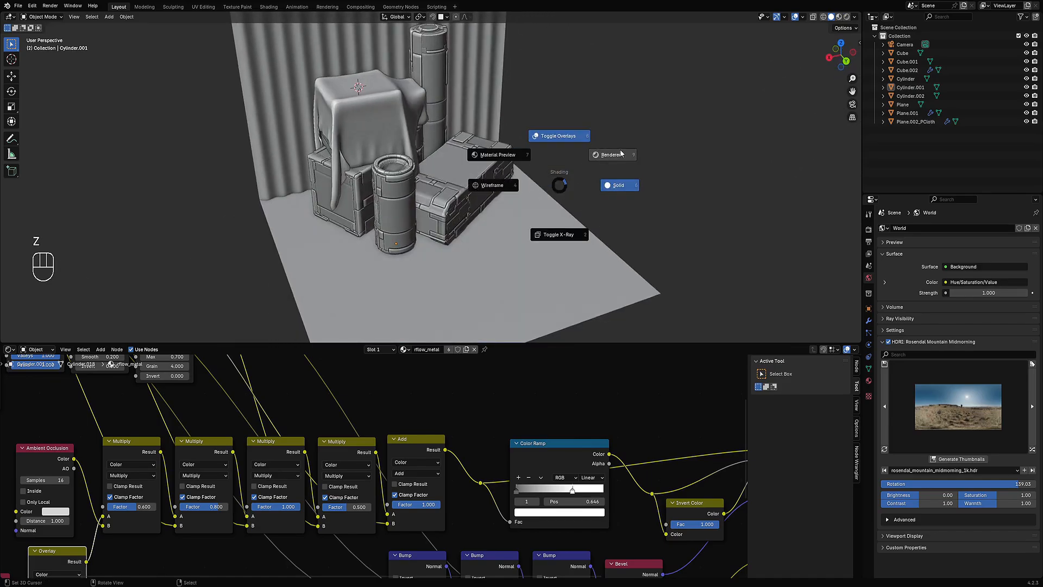
{"action": "left_click", "coordinate": [608, 154]}
{"action": "middle_click_drag", "start_coordinate": [628, 184], "coordinate": [554, 179]}
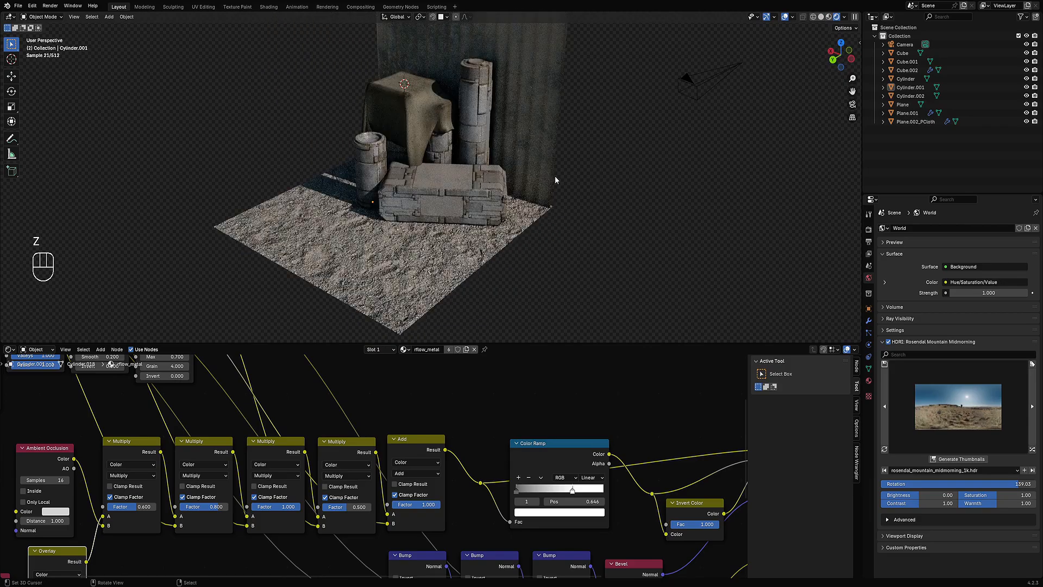
Step: Select the ground plane and, in solid view, annotate the ground around the barrel and crate
{"action": "left_click", "coordinate": [480, 261]}
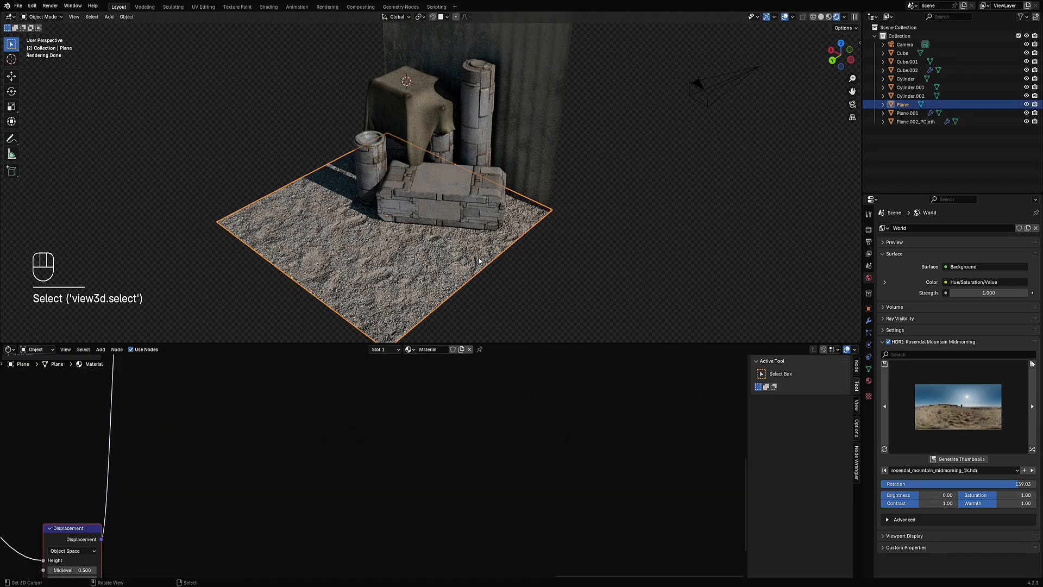
{"action": "middle_click_drag", "start_coordinate": [454, 237], "coordinate": [445, 233]}
{"action": "key", "text": "z"}
{"action": "left_click", "coordinate": [479, 233]}
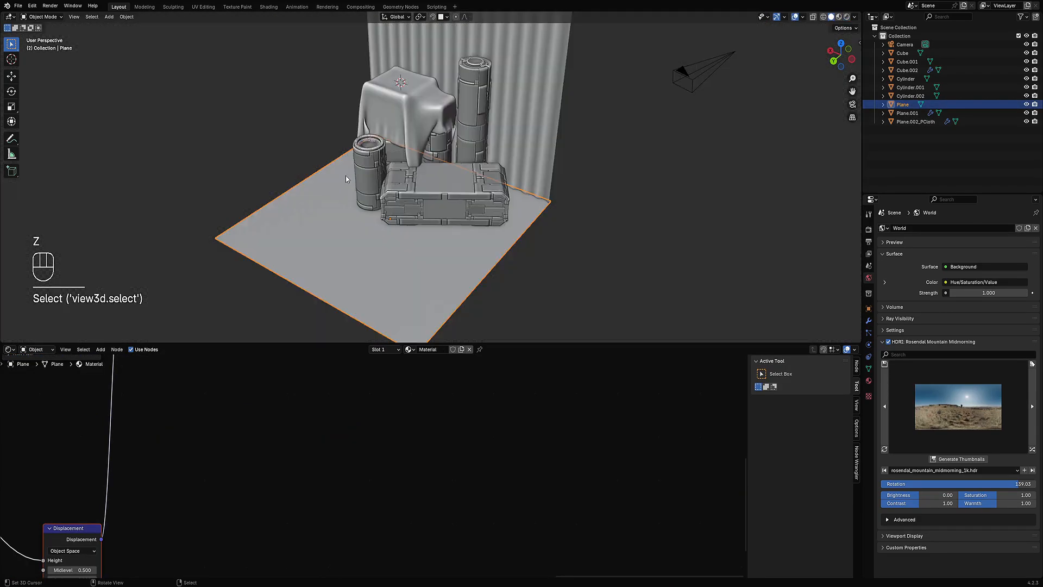
{"action": "key", "text": "d"}
{"action": "left_click_drag", "start_coordinate": [352, 143], "coordinate": [346, 181]}
{"action": "right_click_drag", "start_coordinate": [514, 230], "coordinate": [399, 215]}
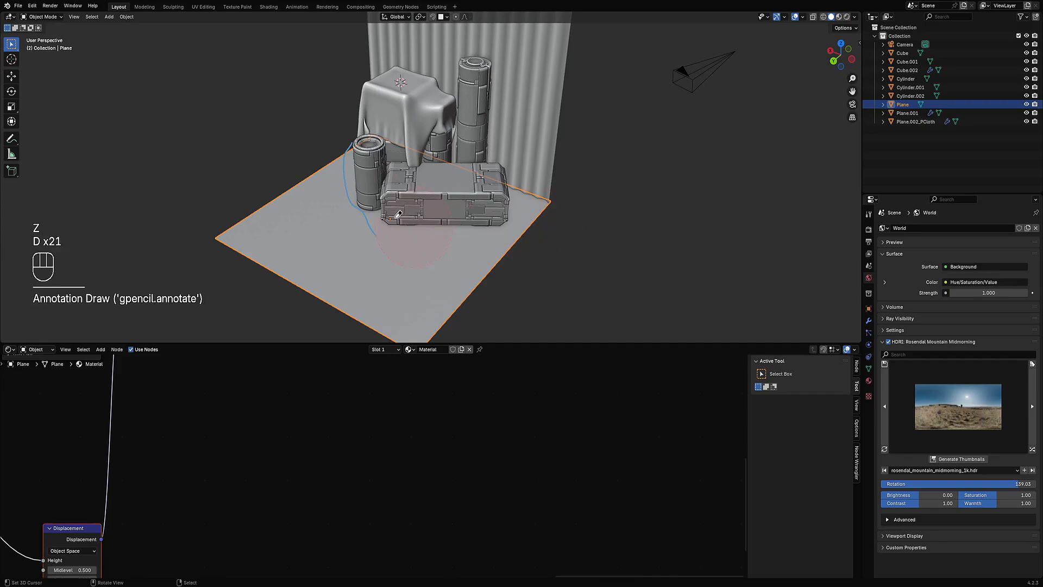
Step: Deselect all nodes in the ground plane's material and save the file
{"action": "scroll", "coordinate": [261, 458], "scroll_direction": "down", "scroll_amount": 3}
{"action": "middle_click_drag", "start_coordinate": [256, 459], "coordinate": [597, 535]}
{"action": "key", "text": "alt+a"}
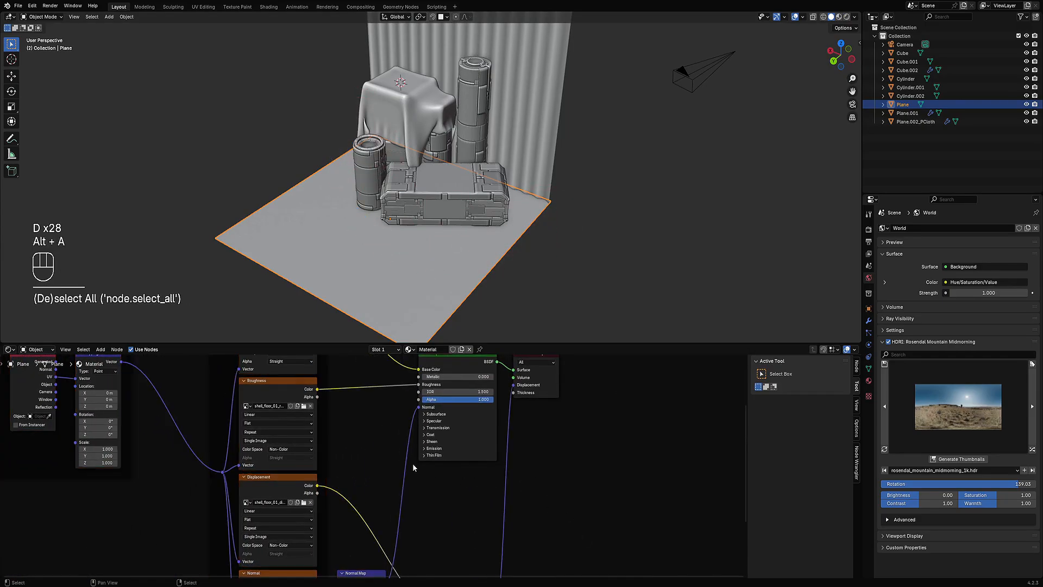
{"action": "middle_click_drag", "start_coordinate": [393, 388], "coordinate": [410, 477]}
{"action": "key", "text": "ctrl+s"}
Step: Insert a Mix Color node set to Multiply between the base colour texture and the Principled BSDF
{"action": "middle_click_drag", "start_coordinate": [366, 372], "coordinate": [372, 407]}
{"action": "key", "text": "shift+a"}
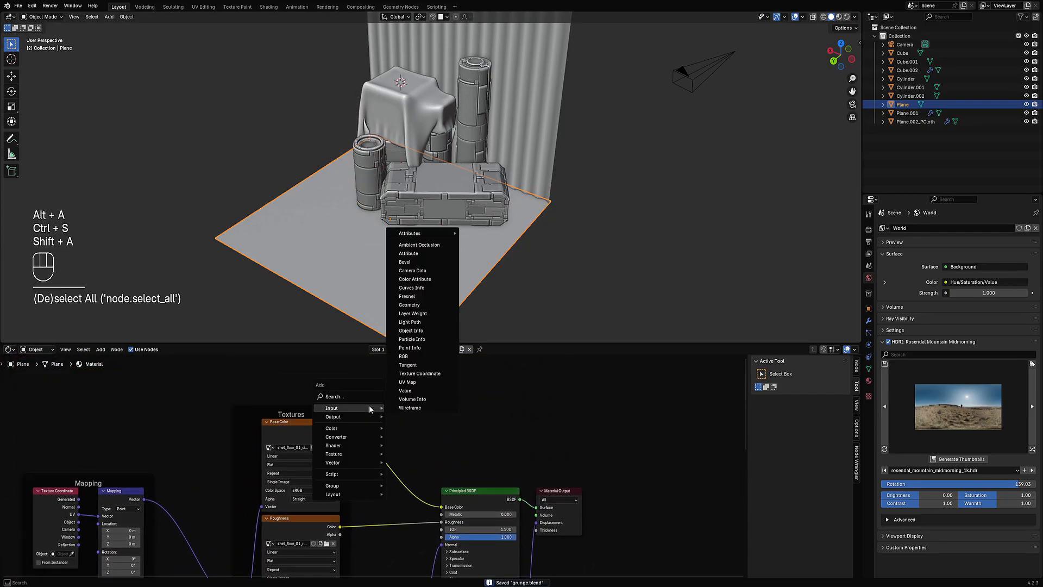
{"action": "mouse_move", "coordinate": [361, 422]}
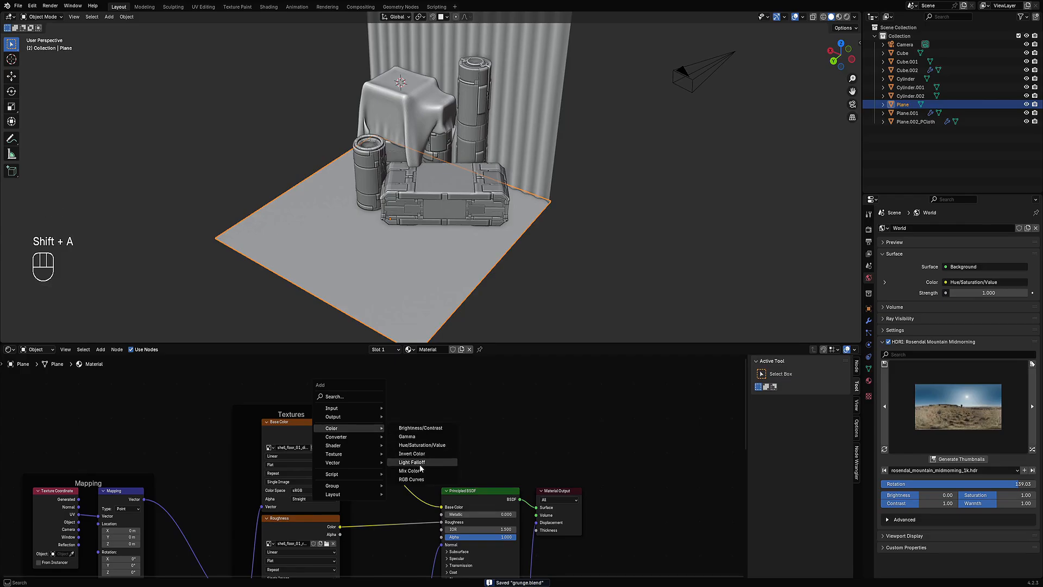
{"action": "left_click", "coordinate": [422, 471]}
{"action": "left_click", "coordinate": [391, 437]}
{"action": "left_click", "coordinate": [392, 444]}
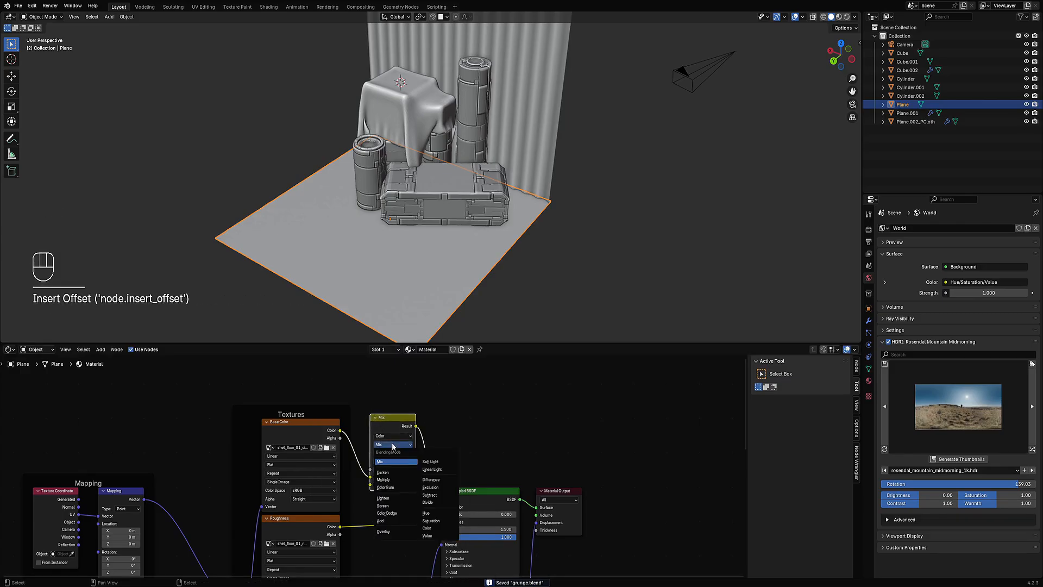
{"action": "left_click", "coordinate": [402, 479]}
Step: Maximize the node editor, add an Ambient Occlusion node and connect its AO output to the Multiply node's B input
{"action": "key", "text": "ctrl+space"}
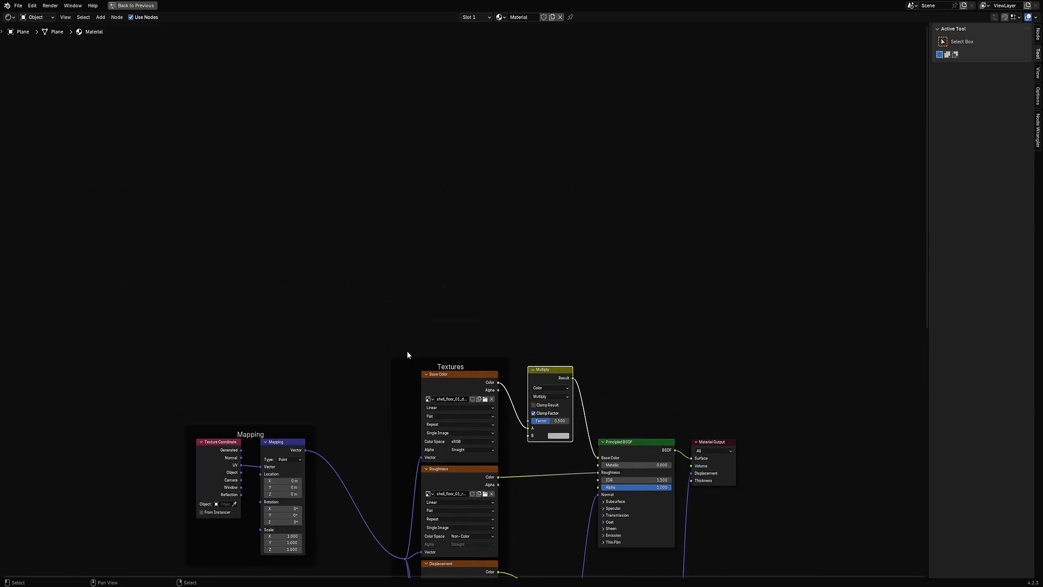
{"action": "key", "text": "shift+a"}
{"action": "mouse_move", "coordinate": [324, 239]}
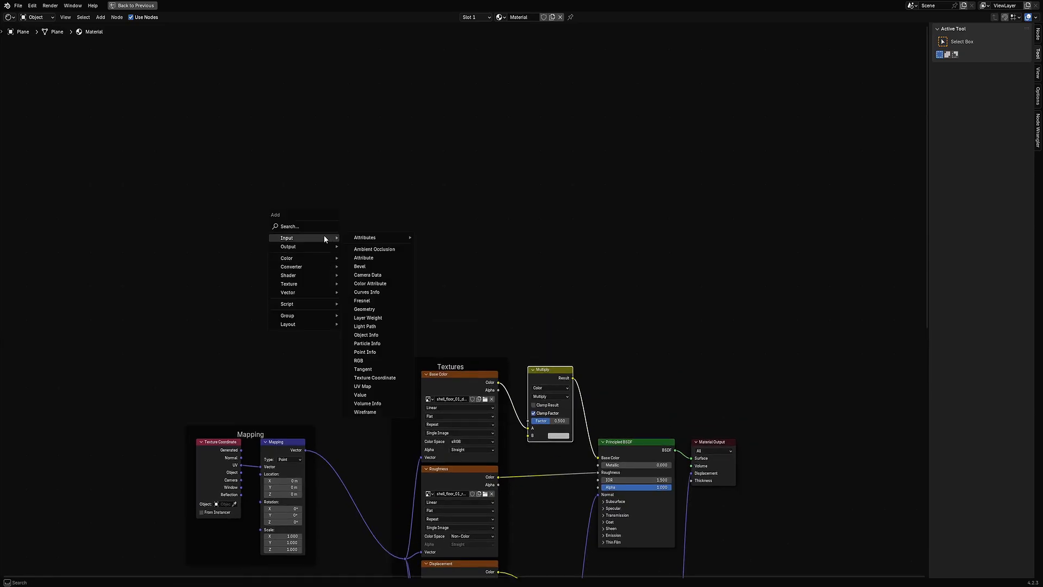
{"action": "left_click", "coordinate": [363, 249]}
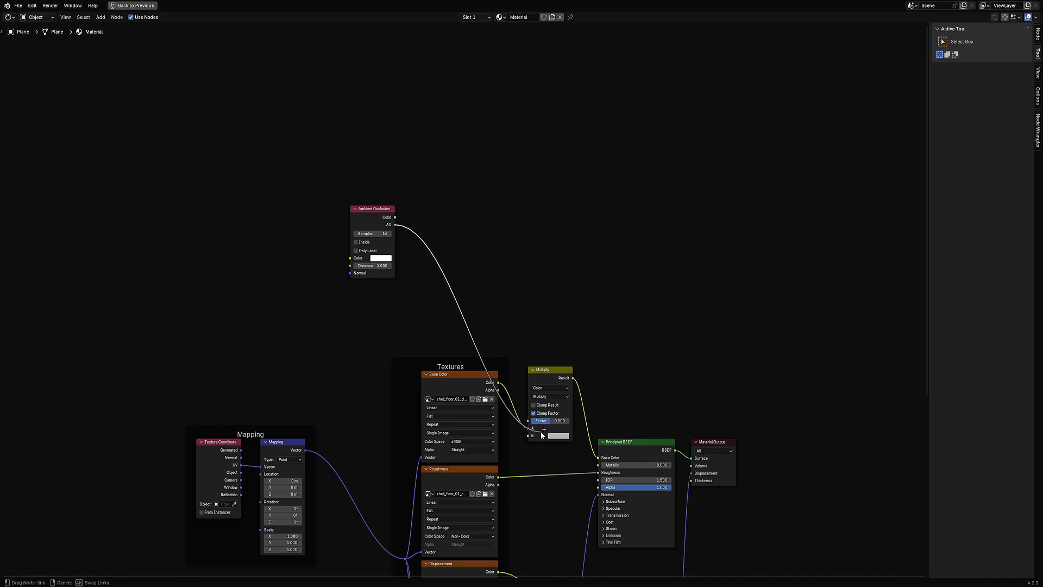
{"action": "left_click_drag", "start_coordinate": [535, 438], "coordinate": [535, 437]}
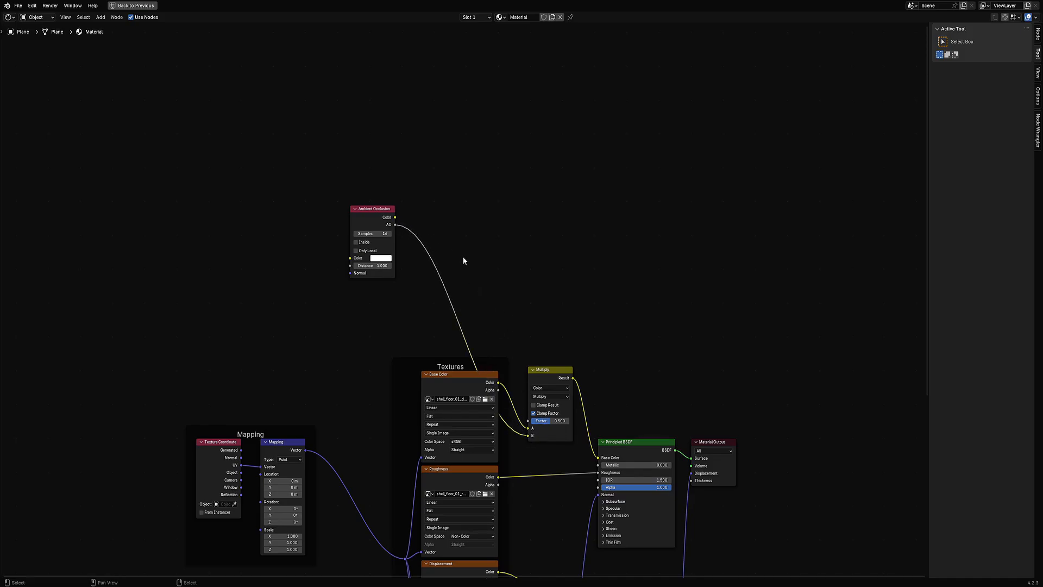
Step: Insert a Color Ramp node on the link between the Ambient Occlusion and Multiply nodes
{"action": "key", "text": "shift+a"}
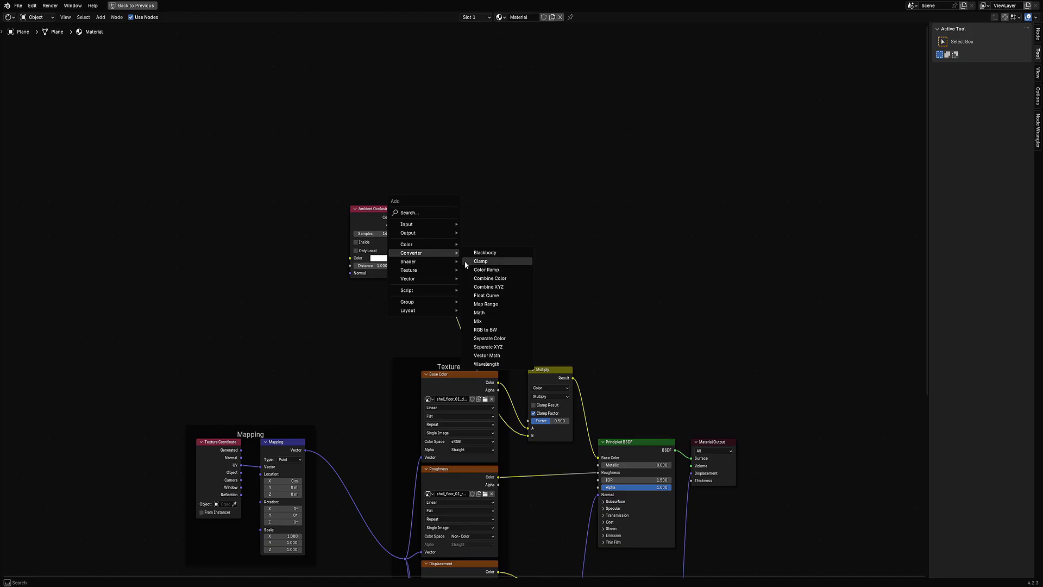
{"action": "left_click", "coordinate": [416, 214]}
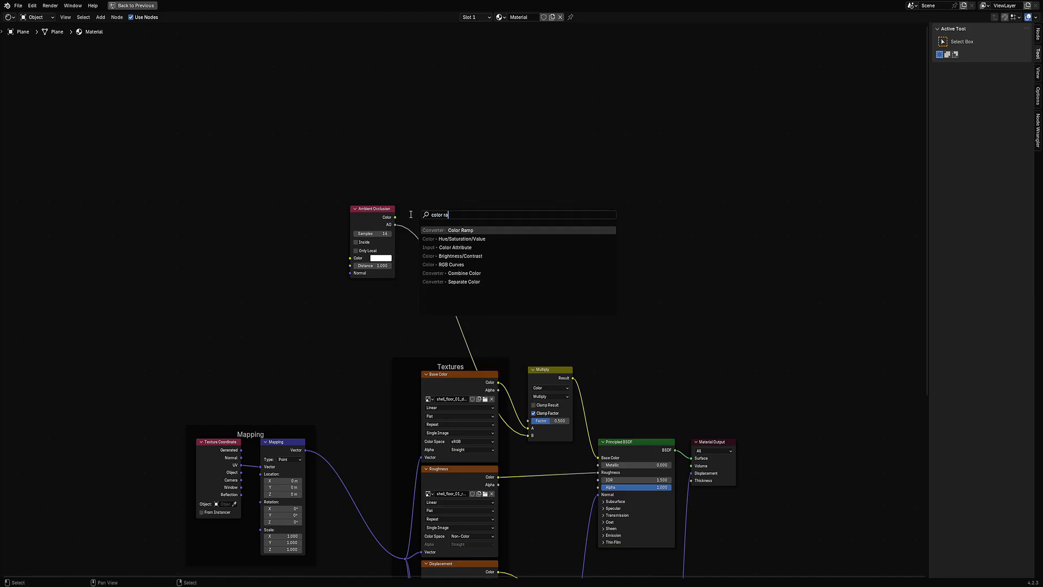
{"action": "left_click", "coordinate": [427, 228]}
{"action": "left_click", "coordinate": [429, 216]}
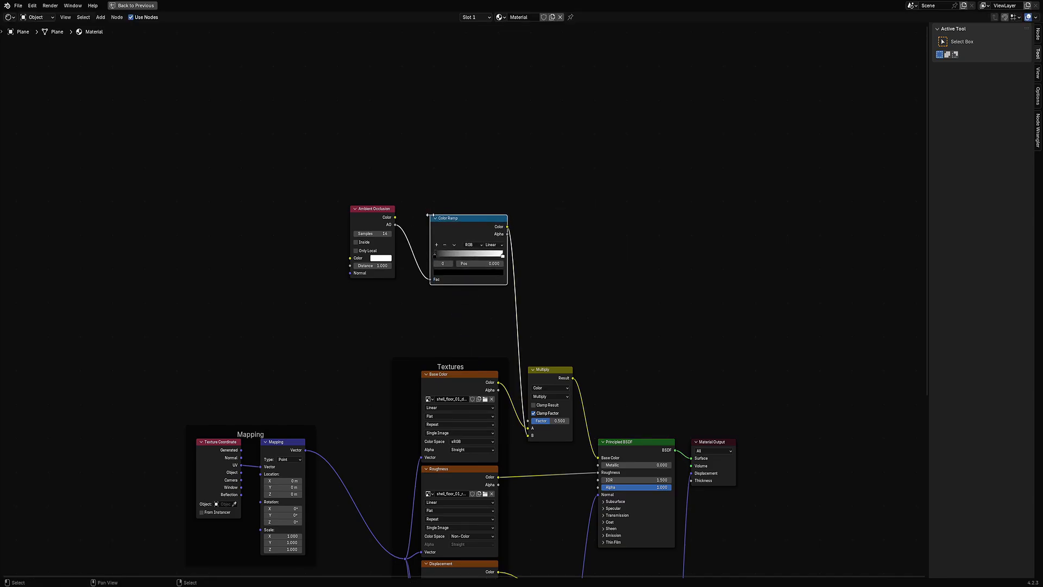
{"action": "key", "text": "F3"}
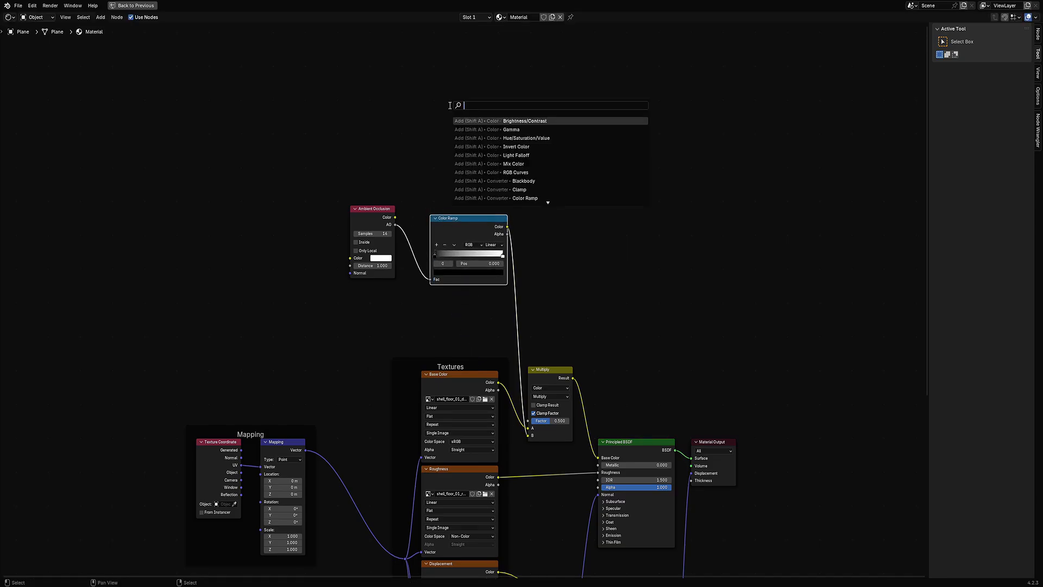
{"action": "key", "text": "Escape"}
{"action": "key", "text": "shift+a"}
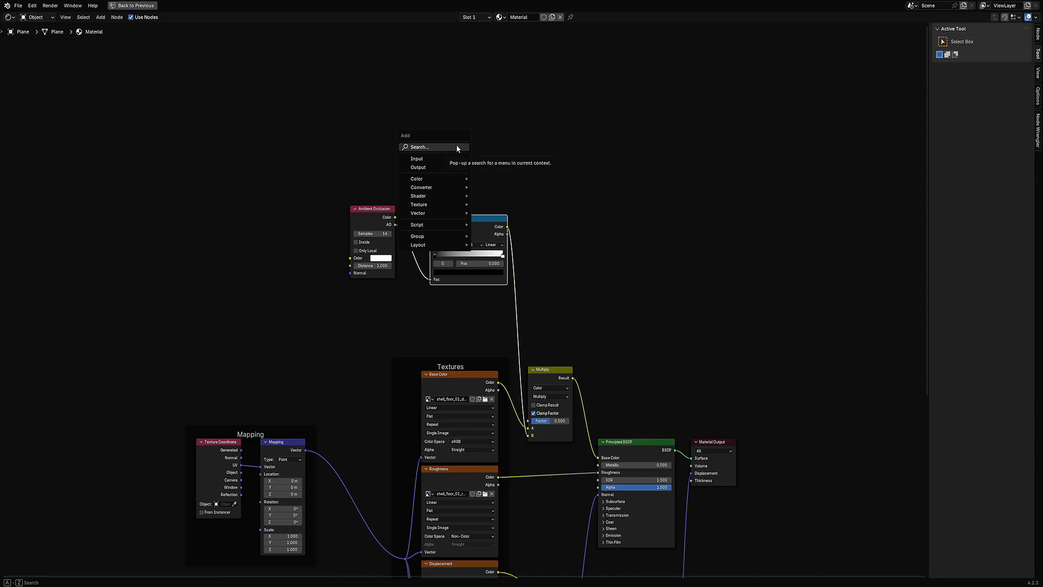
{"action": "key", "text": "Escape"}
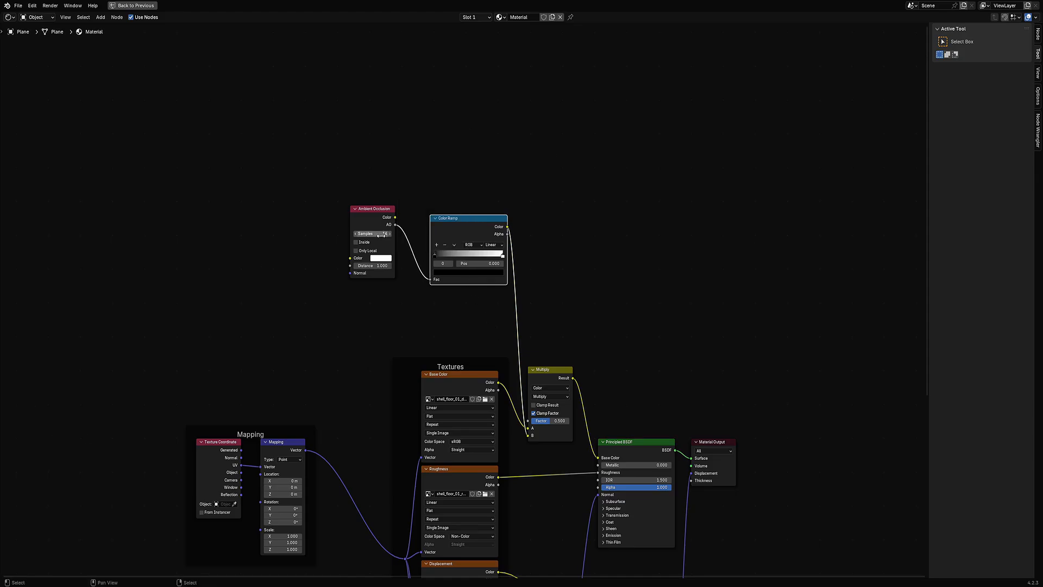
Step: Reposition the Ambient Occlusion and Color Ramp nodes and restore the normal editor layout
{"action": "left_click_drag", "start_coordinate": [373, 208], "coordinate": [294, 208]}
{"action": "left_click_drag", "start_coordinate": [461, 222], "coordinate": [386, 224]}
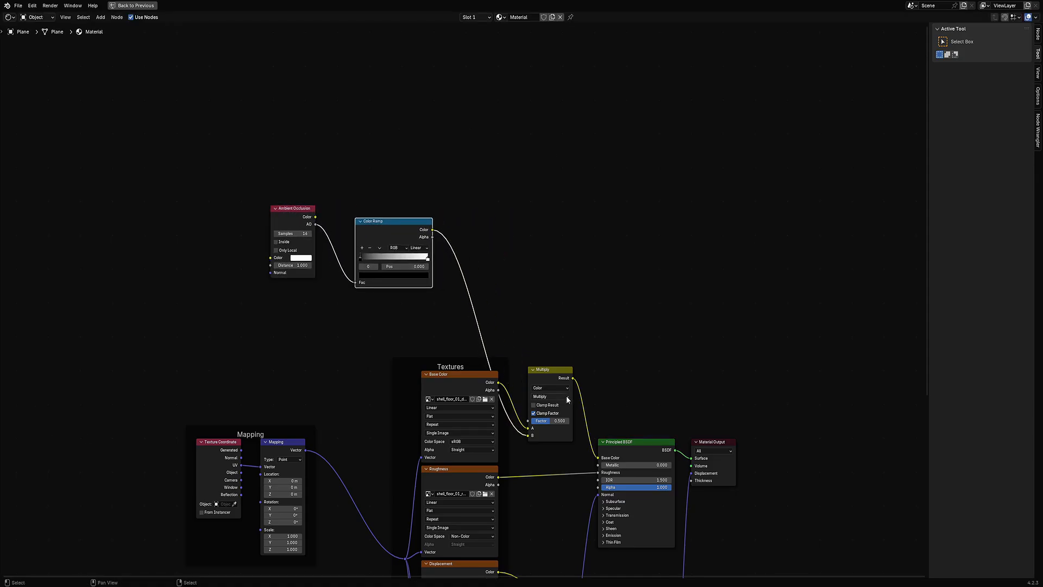
{"action": "key", "text": "ctrl+space"}
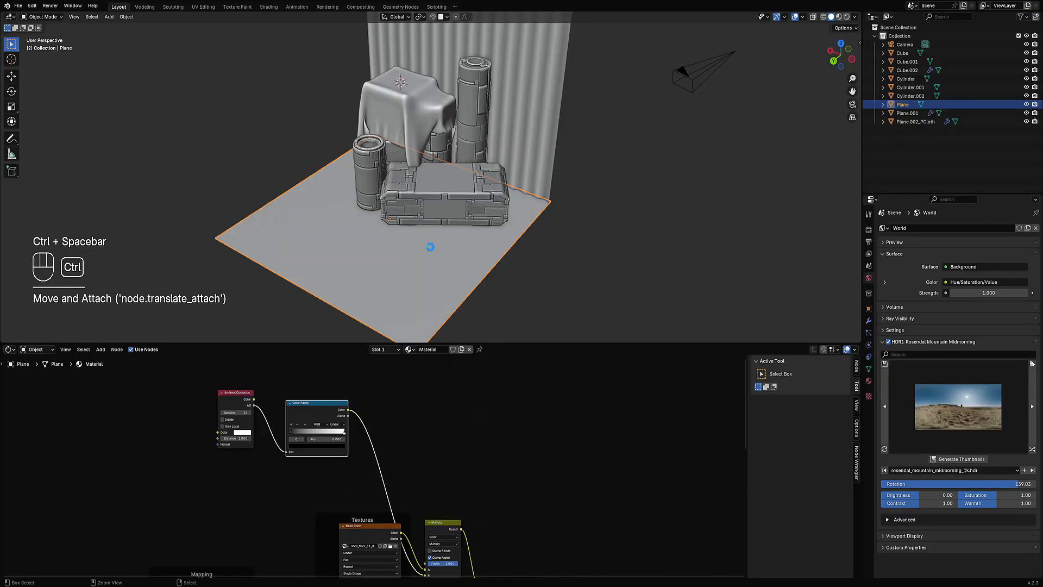
Step: Save the file and switch the viewport to rendered shading
{"action": "key", "text": "ctrl+s"}
{"action": "key", "text": "z"}
{"action": "left_click", "coordinate": [477, 220]}
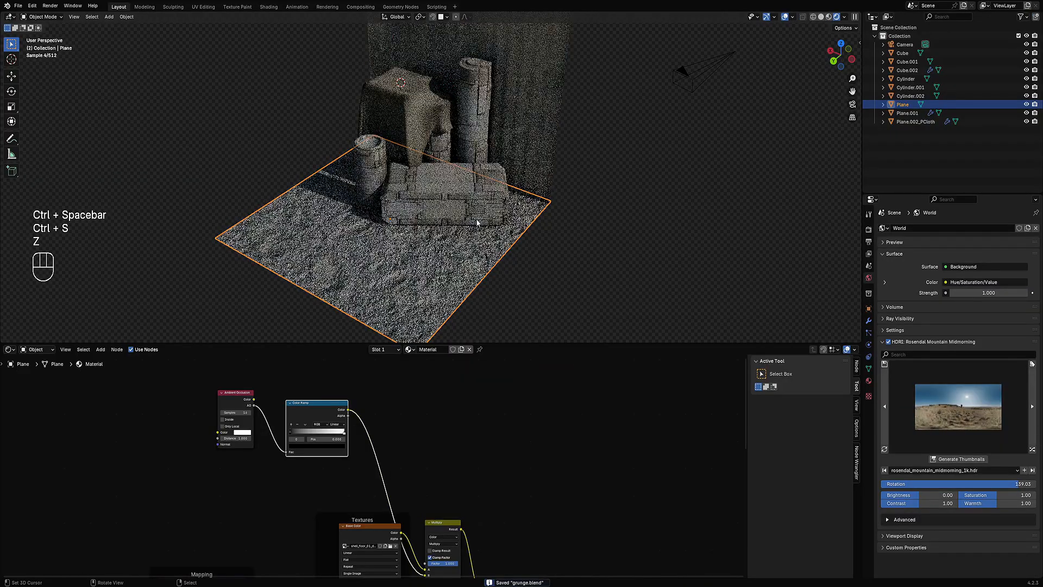
Step: Move the ground Color Ramp's black stop to position 0.909
{"action": "middle_click_drag", "start_coordinate": [364, 371], "coordinate": [459, 439]}
{"action": "scroll", "coordinate": [459, 439], "scroll_direction": "up", "scroll_amount": 3}
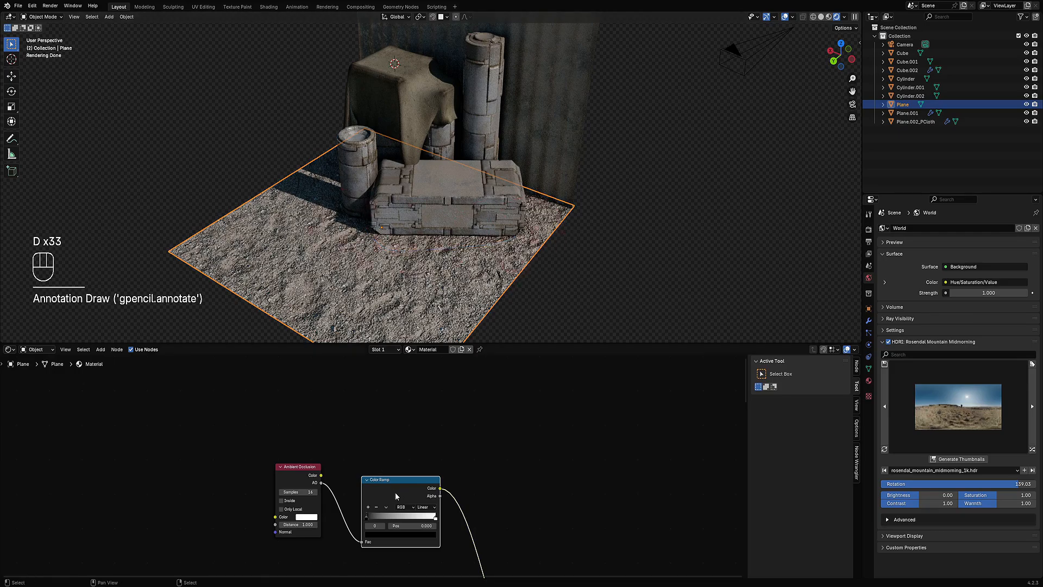
{"action": "left_click_drag", "start_coordinate": [373, 515], "coordinate": [435, 524]}
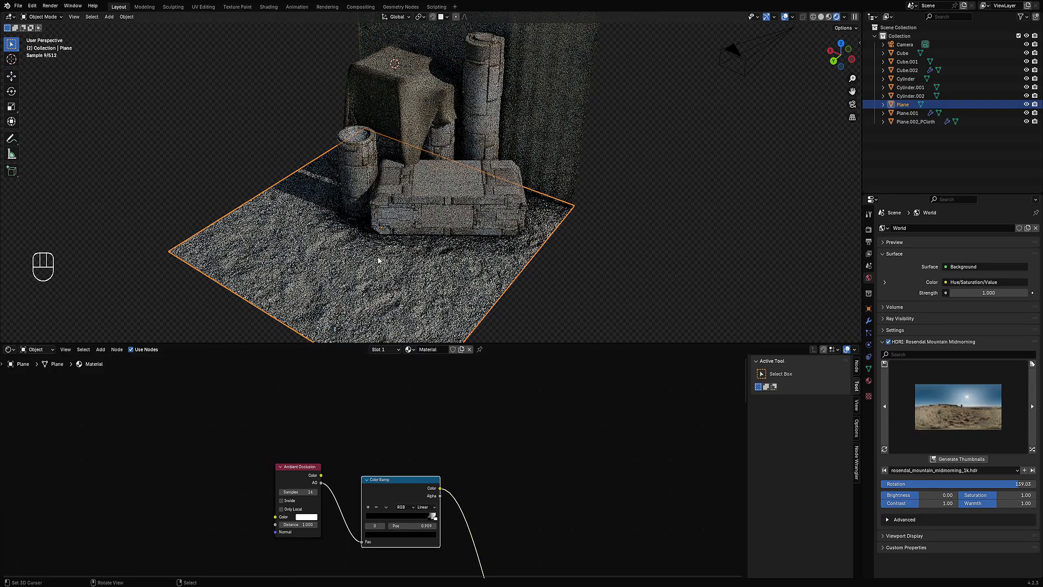
Step: Set that Color Ramp stop's colour to a warm brown tint with value 0.394
{"action": "middle_click_drag", "start_coordinate": [379, 260], "coordinate": [541, 274]}
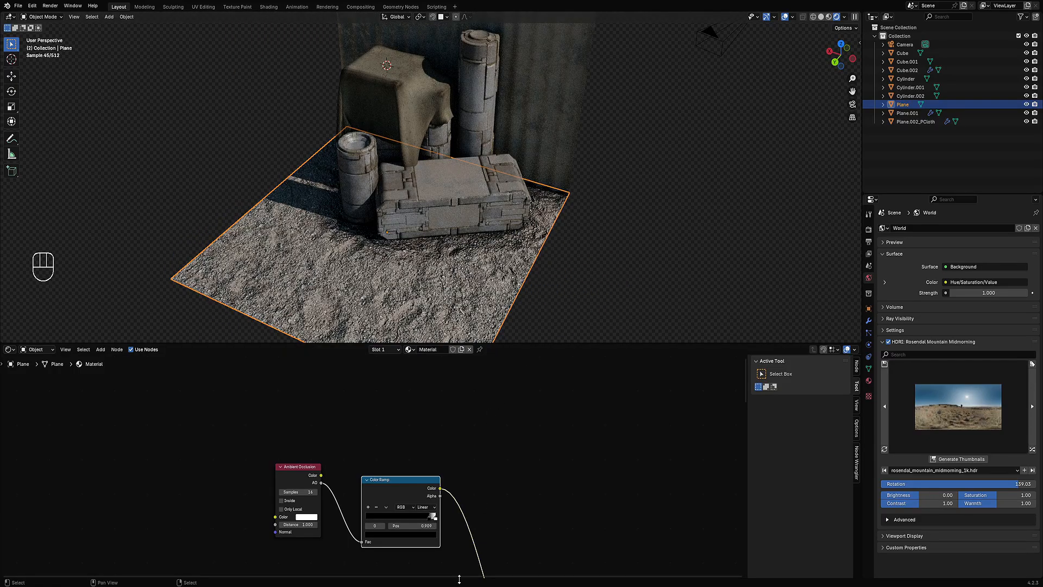
{"action": "left_click", "coordinate": [417, 536]}
{"action": "left_click", "coordinate": [432, 449]}
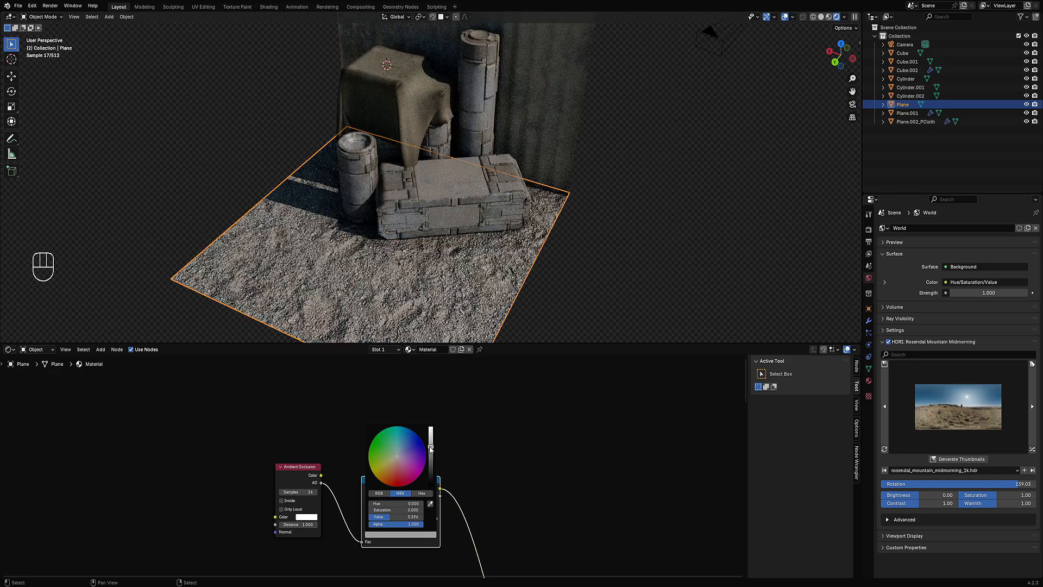
{"action": "left_click_drag", "start_coordinate": [391, 474], "coordinate": [395, 461]}
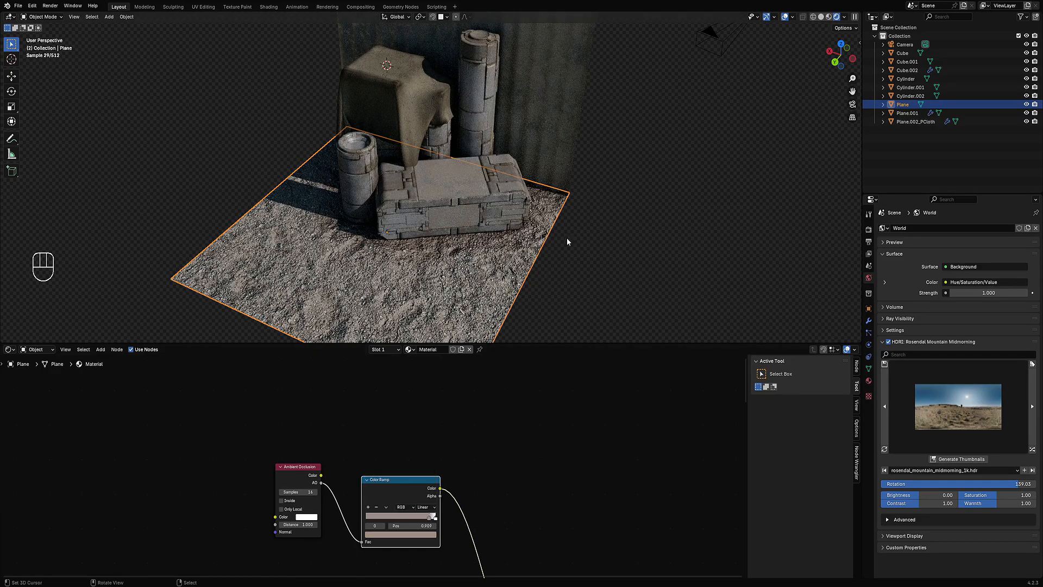
Step: Lower the ground Color Ramp stop colour's value to 0.270
{"action": "scroll", "coordinate": [542, 224], "scroll_direction": "down", "scroll_amount": 3}
{"action": "key", "text": "shift+alt+z"}
{"action": "scroll", "coordinate": [521, 282], "scroll_direction": "up", "scroll_amount": 5}
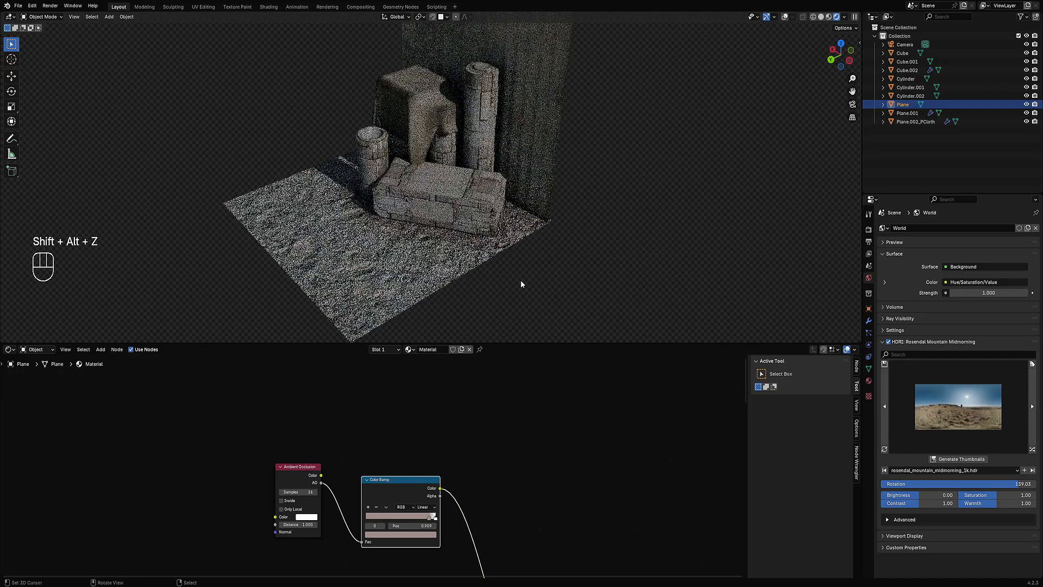
{"action": "left_click", "coordinate": [405, 534]}
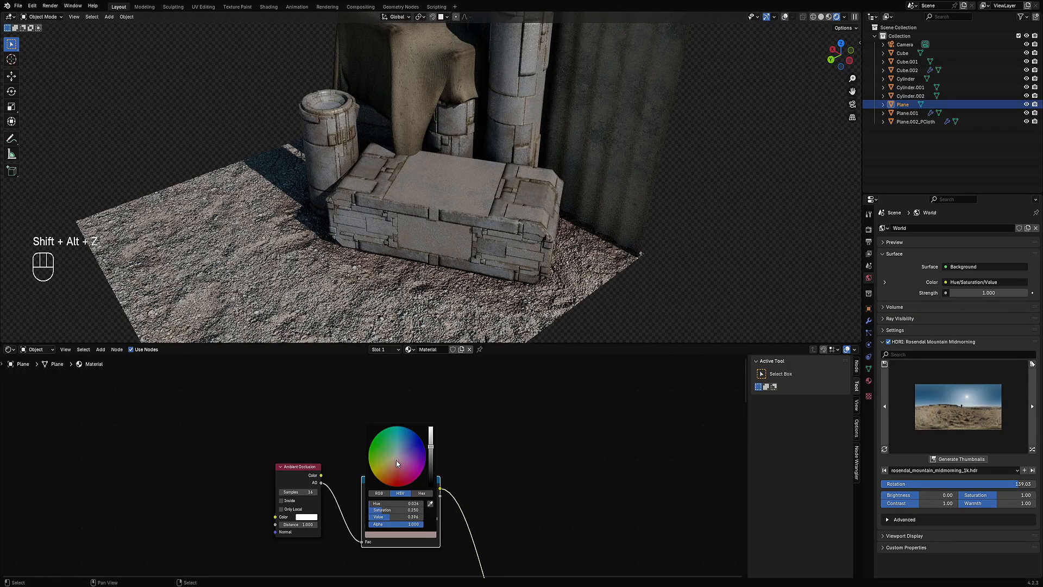
{"action": "left_click_drag", "start_coordinate": [398, 464], "coordinate": [430, 453]}
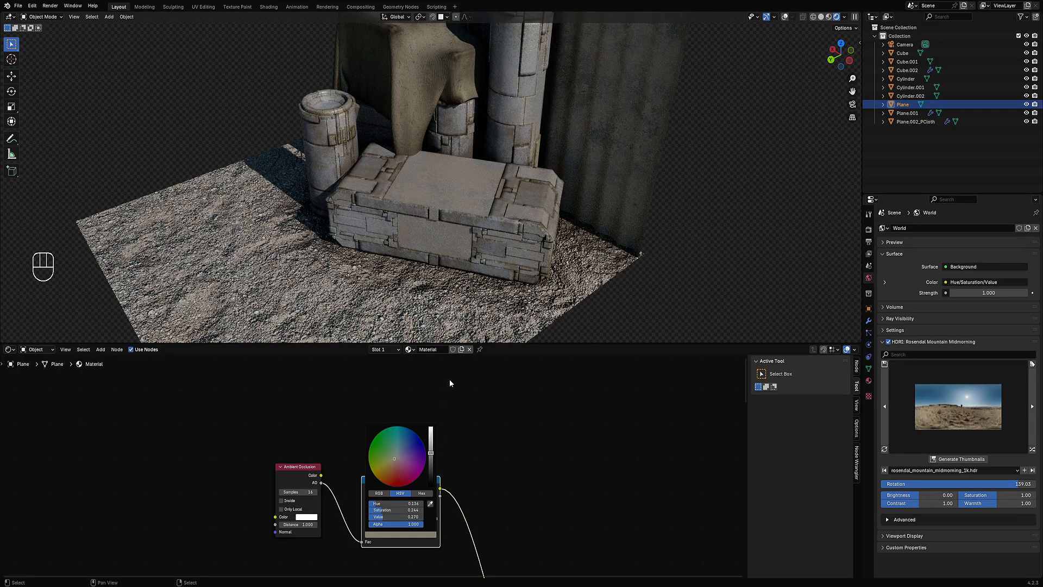
Step: Toggle the Ambient Occlusion node's Only Local option on and off to compare the ground dirt
{"action": "scroll", "coordinate": [462, 239], "scroll_direction": "down", "scroll_amount": 4}
{"action": "middle_click_drag", "start_coordinate": [462, 240], "coordinate": [510, 252]}
{"action": "key", "text": "shift+alt+z"}
{"action": "scroll", "coordinate": [369, 466], "scroll_direction": "up", "scroll_amount": 2}
{"action": "left_click", "coordinate": [283, 521]}
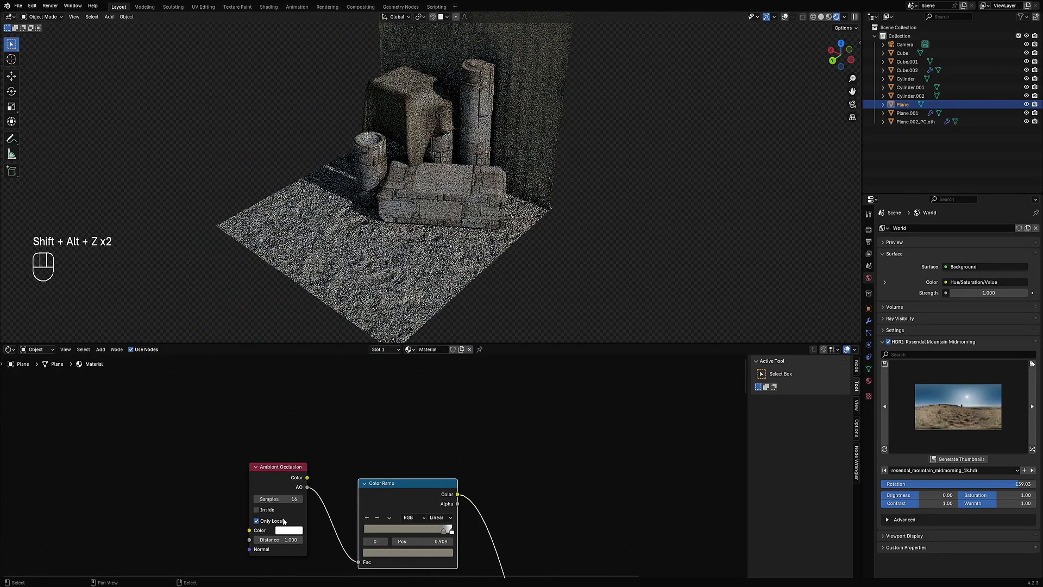
{"action": "left_click", "coordinate": [283, 520]}
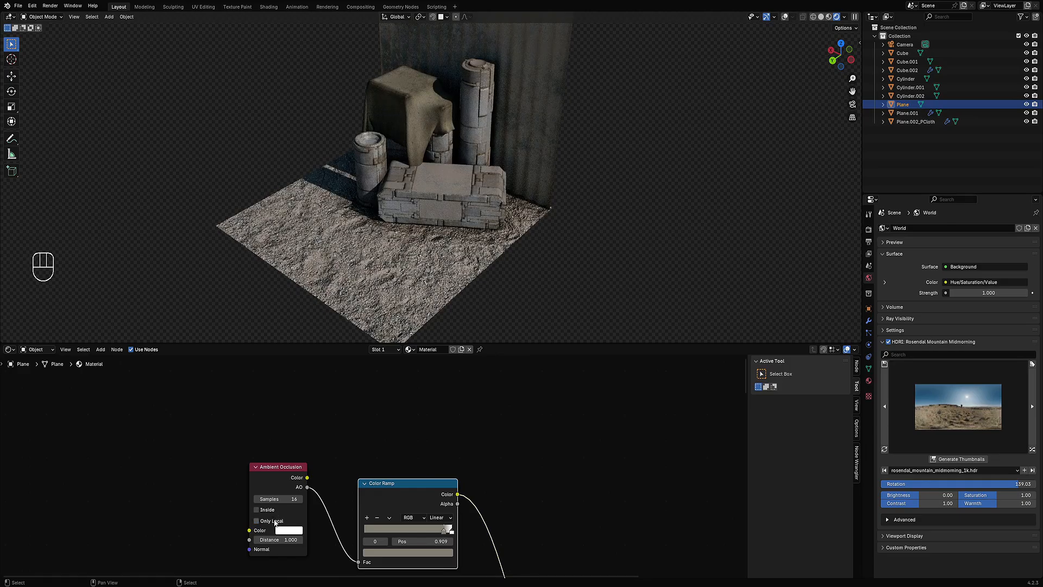
{"action": "left_click", "coordinate": [275, 521]}
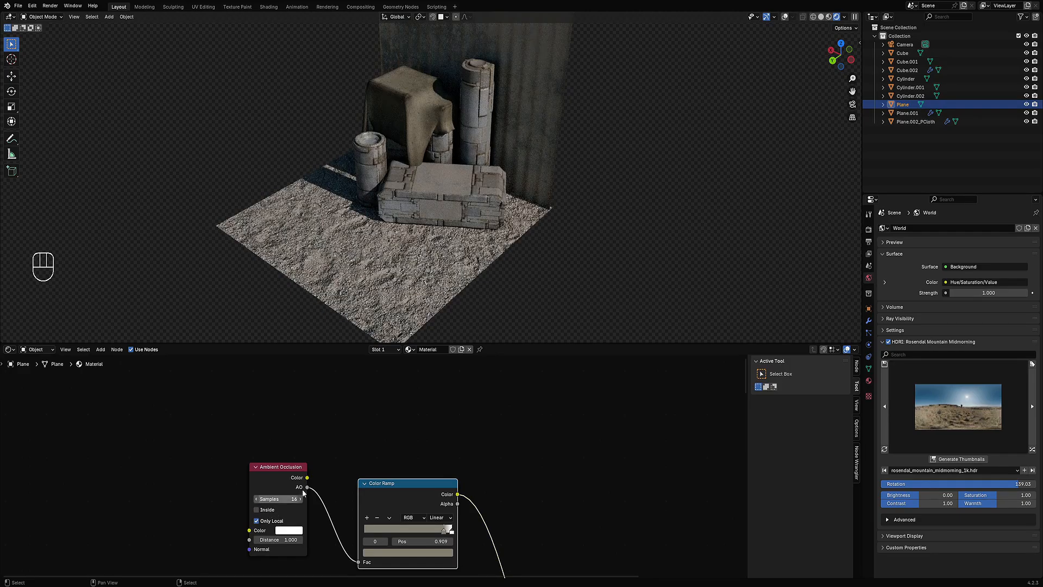
{"action": "scroll", "coordinate": [471, 263], "scroll_direction": "up", "scroll_amount": 3}
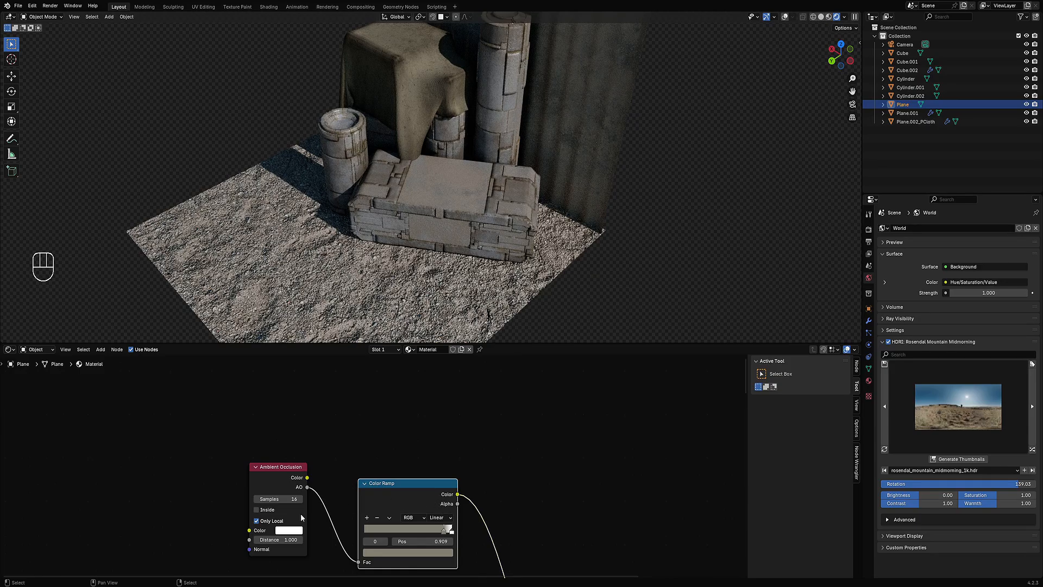
{"action": "middle_click_drag", "start_coordinate": [302, 517], "coordinate": [305, 497]}
{"action": "left_click", "coordinate": [274, 504]}
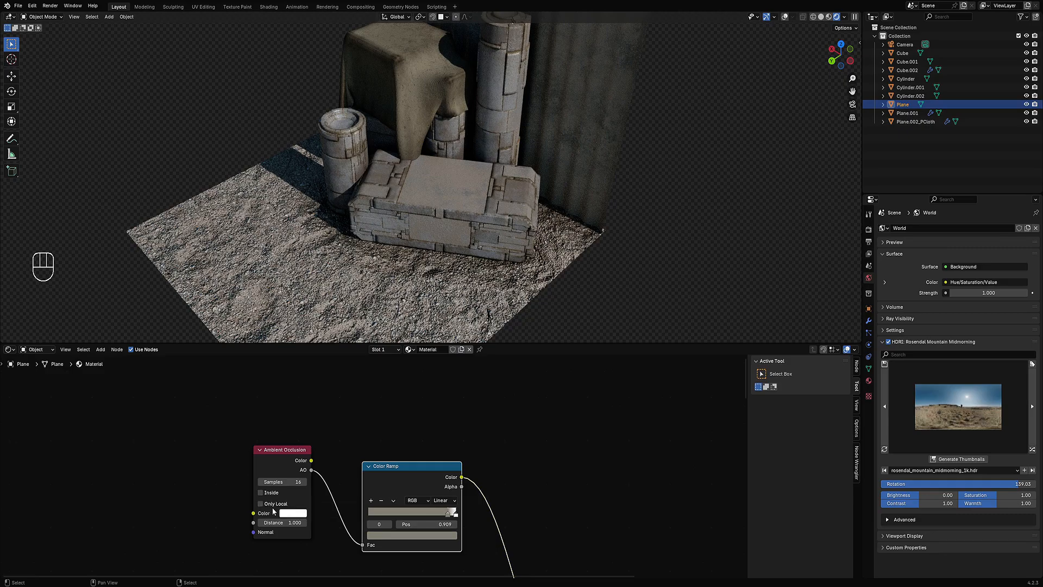
Step: Set the Ambient Occlusion distance to 1.5 and the Color Ramp interpolation to B-Spline
{"action": "left_click_drag", "start_coordinate": [281, 522], "coordinate": [314, 522]}
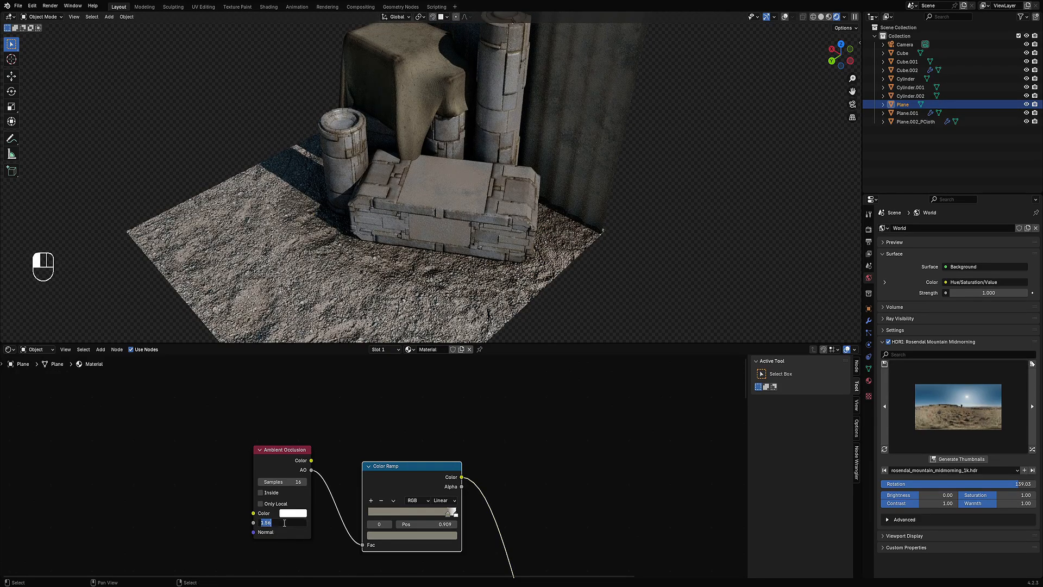
{"action": "key", "text": "Return"}
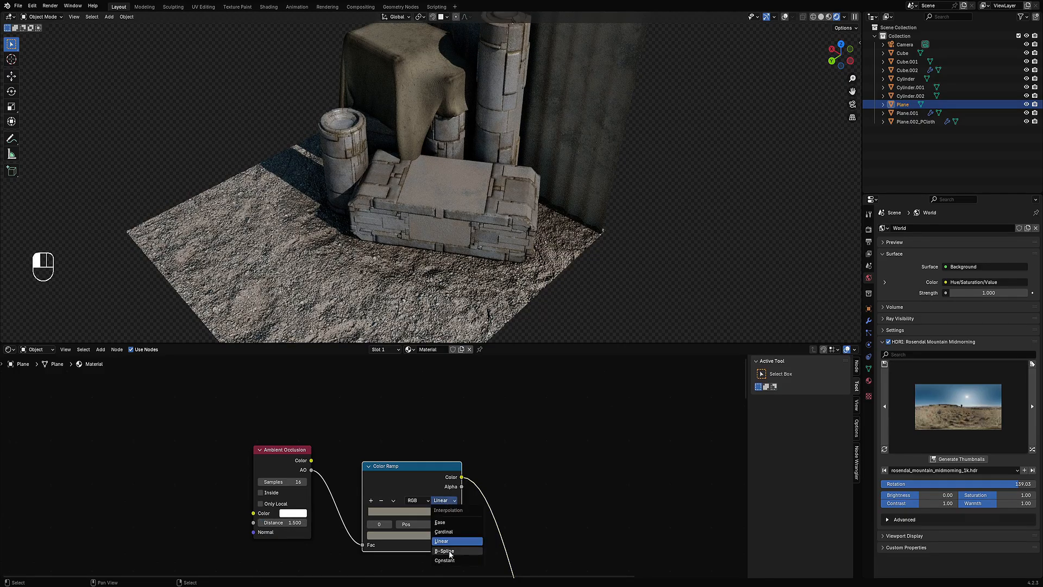
{"action": "left_click", "coordinate": [445, 551]}
Step: Set the Multiply node's factor to 0 and back to 1 to compare the dirt effect
{"action": "scroll", "coordinate": [526, 212], "scroll_direction": "down", "scroll_amount": 3}
{"action": "key", "text": "shift+alt+z"}
{"action": "key", "text": "shift+alt+z"}
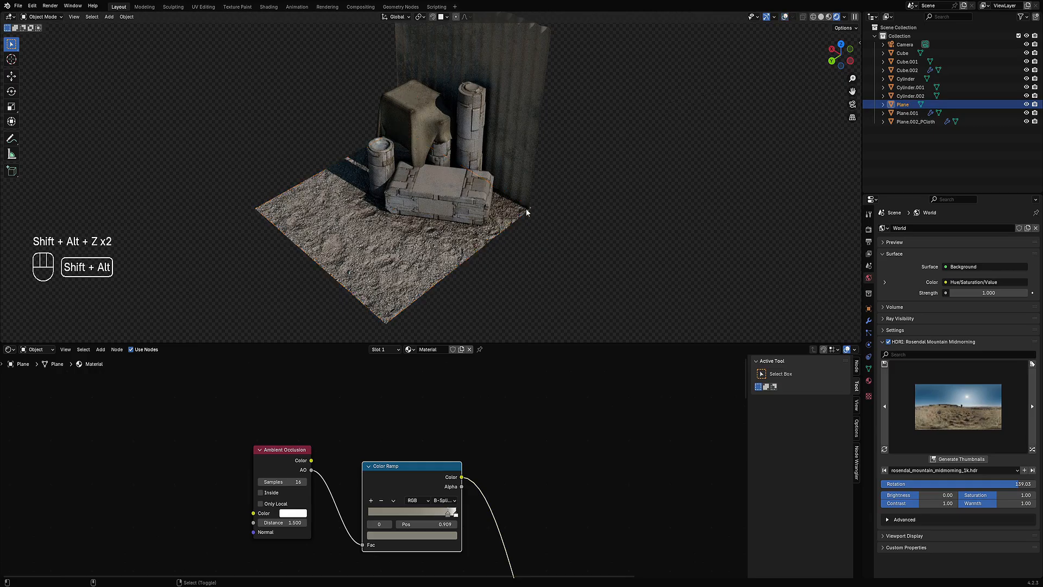
{"action": "middle_click_drag", "start_coordinate": [526, 212], "coordinate": [568, 214]}
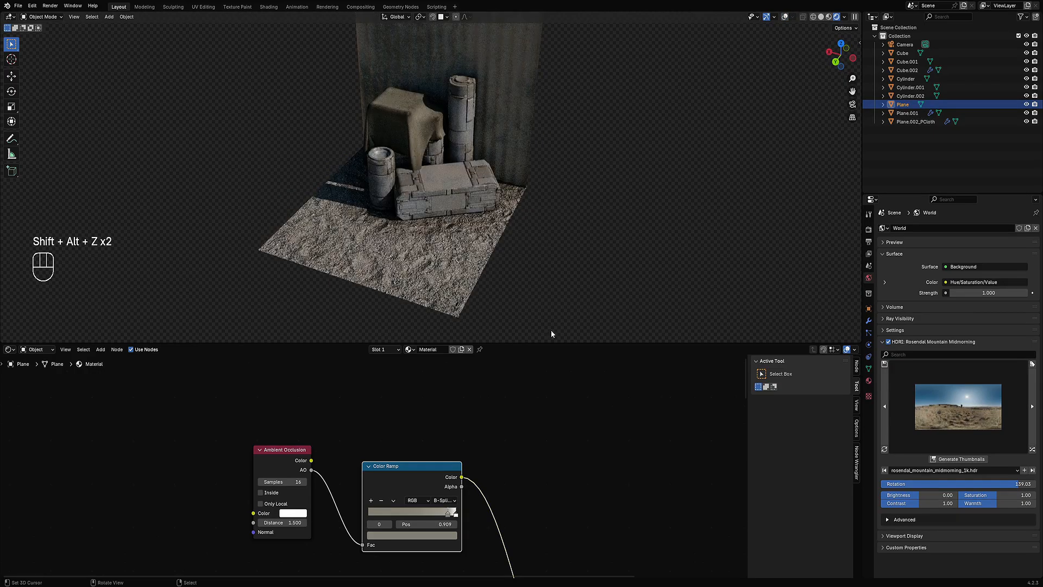
{"action": "scroll", "coordinate": [605, 516], "scroll_direction": "down", "scroll_amount": 3}
{"action": "middle_click_drag", "start_coordinate": [605, 516], "coordinate": [439, 352]}
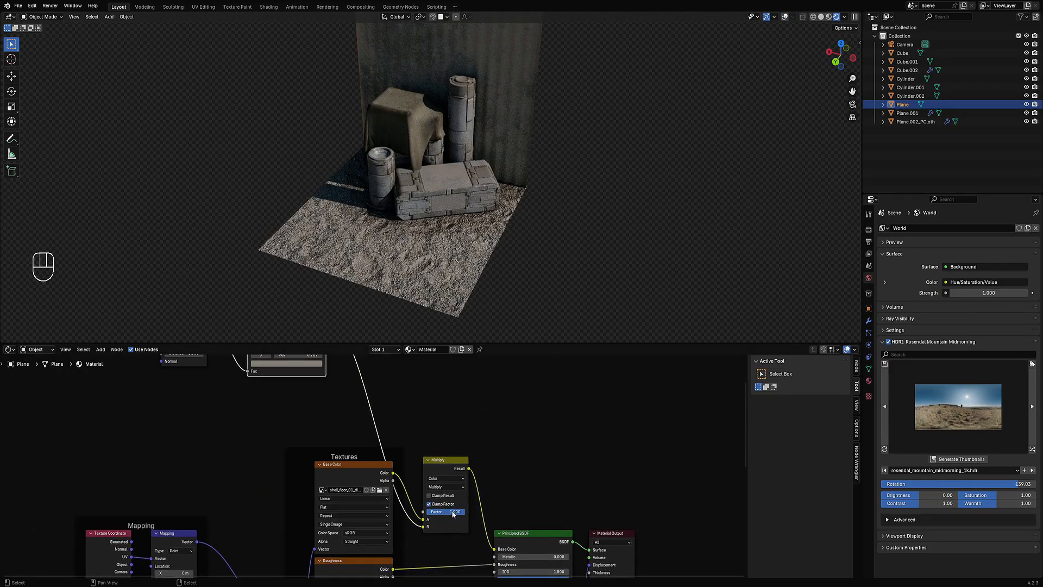
{"action": "left_click_drag", "start_coordinate": [453, 514], "coordinate": [431, 514]}
{"action": "middle_click_drag", "start_coordinate": [483, 319], "coordinate": [457, 192]}
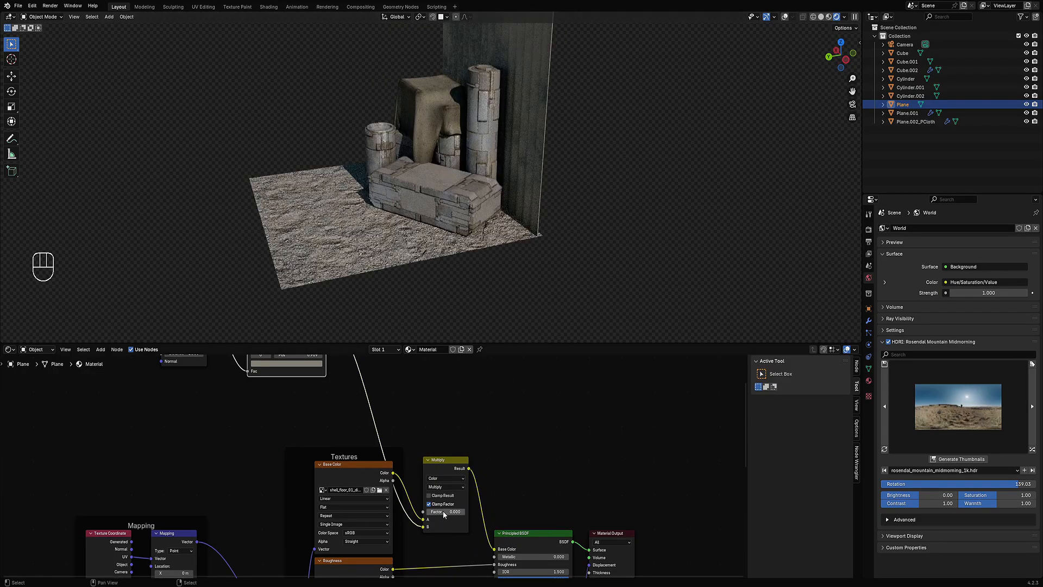
{"action": "left_click_drag", "start_coordinate": [442, 511], "coordinate": [465, 511]}
{"action": "mouse_move", "coordinate": [520, 246]}
{"action": "middle_mouse_down"}
{"action": "mouse_move", "coordinate": [553, 232]}
{"action": "mouse_move", "coordinate": [508, 236]}
{"action": "mouse_move", "coordinate": [524, 226]}
{"action": "mouse_move", "coordinate": [535, 278]}
{"action": "mouse_move", "coordinate": [510, 258]}
{"action": "middle_mouse_up"}
{"action": "scroll", "coordinate": [525, 226], "scroll_direction": "up", "scroll_amount": 2}
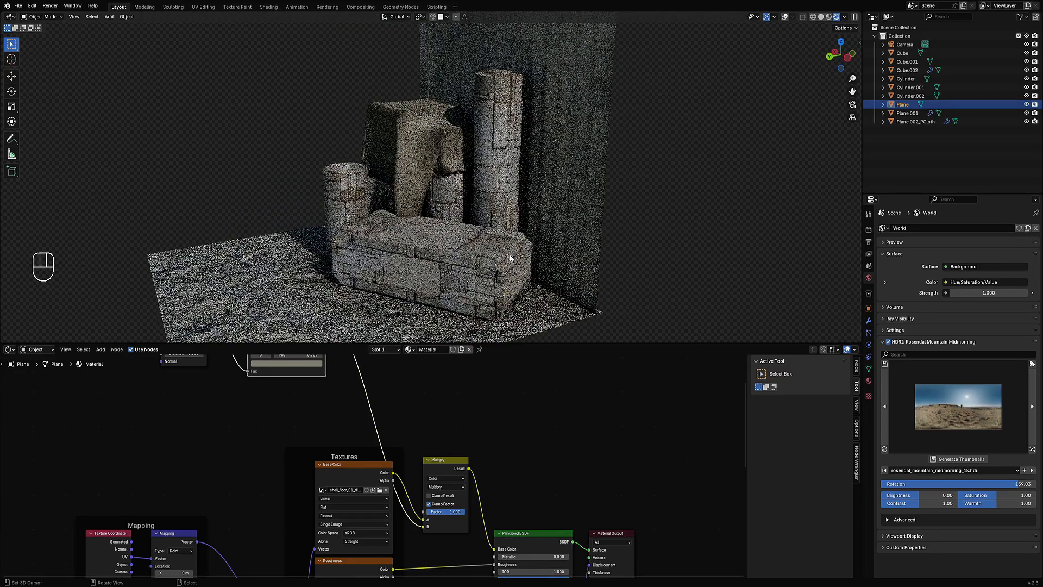
{"action": "middle_click_drag", "start_coordinate": [487, 216], "coordinate": [453, 225]}
{"action": "scroll", "coordinate": [537, 213], "scroll_direction": "down", "scroll_amount": 2}
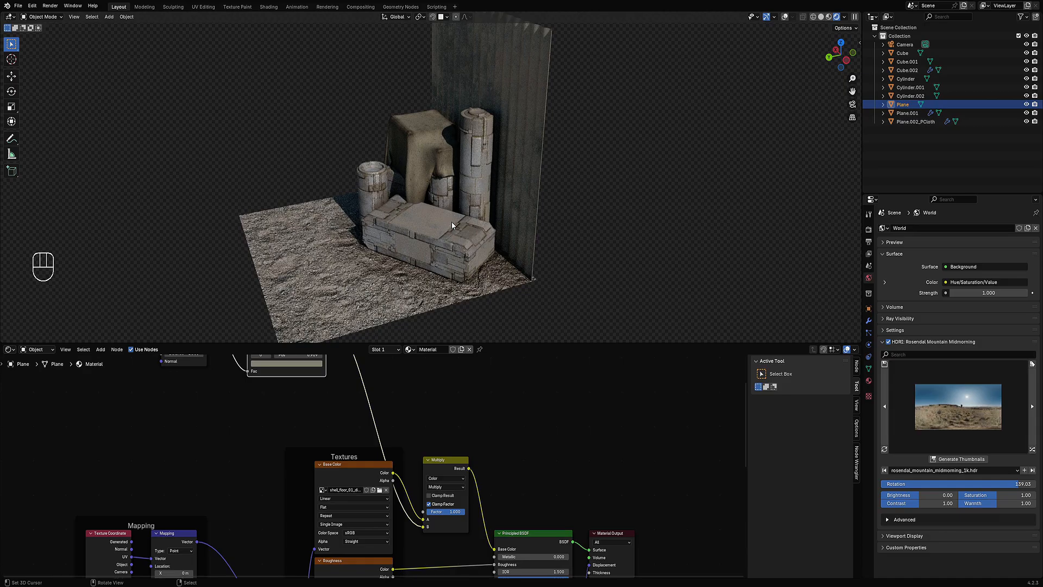
Step: Switch to solid shading, save the file and maximize the 3D viewport
{"action": "key", "text": "z"}
{"action": "left_click", "coordinate": [501, 219]}
{"action": "key", "text": "ctrl+s"}
{"action": "key", "text": "ctrl+space"}
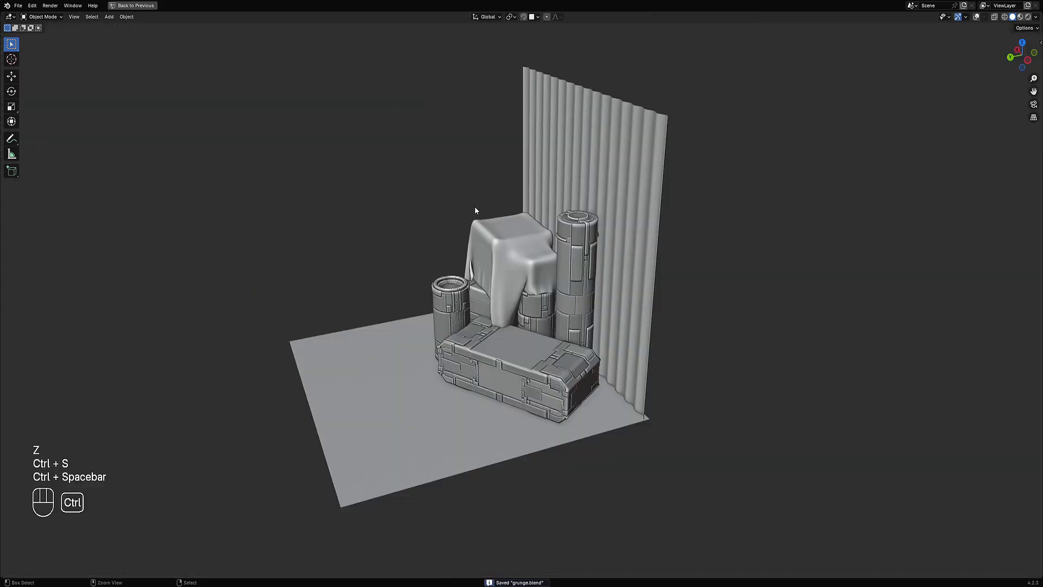
Step: Reposition the small cylinder and the crate on the ground from the top view
{"action": "middle_click_drag", "start_coordinate": [475, 210], "coordinate": [550, 287], "text": "alt"}
{"action": "middle_click_drag", "start_coordinate": [604, 361], "coordinate": [581, 320], "text": "shift"}
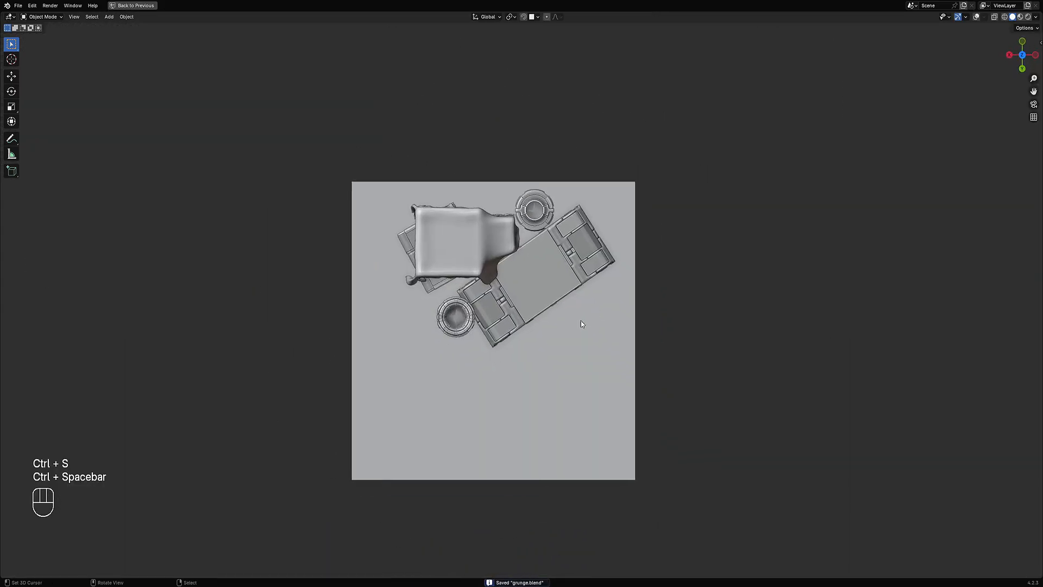
{"action": "scroll", "coordinate": [478, 321], "scroll_direction": "up", "scroll_amount": 1}
{"action": "key", "text": "g"}
{"action": "left_click", "coordinate": [452, 313]}
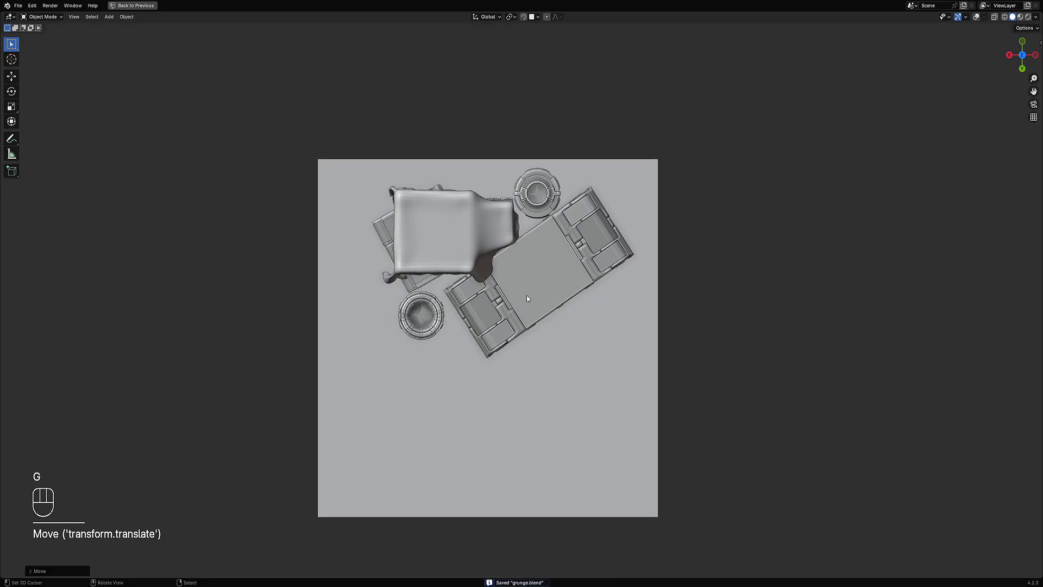
{"action": "left_click", "coordinate": [525, 295]}
{"action": "key", "text": "g"}
{"action": "left_click", "coordinate": [519, 304]}
{"action": "middle_click_drag", "start_coordinate": [570, 333], "coordinate": [556, 240]}
{"action": "key", "text": "g"}
{"action": "left_click", "coordinate": [565, 311]}
{"action": "left_click", "coordinate": [538, 280]}
{"action": "middle_click_drag", "start_coordinate": [649, 315], "coordinate": [669, 385]}
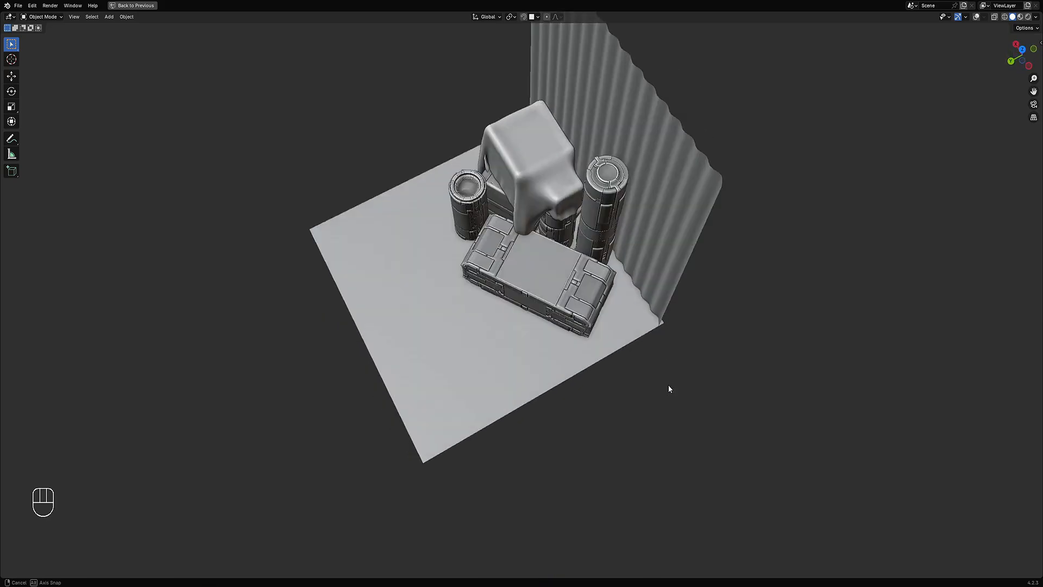
Step: Try moving the crate across the ground locked to the horizontal plane
{"action": "middle_click_drag", "start_coordinate": [613, 307], "coordinate": [586, 295]}
{"action": "left_click", "coordinate": [586, 295]}
{"action": "key", "text": "g"}
{"action": "key", "text": "g"}
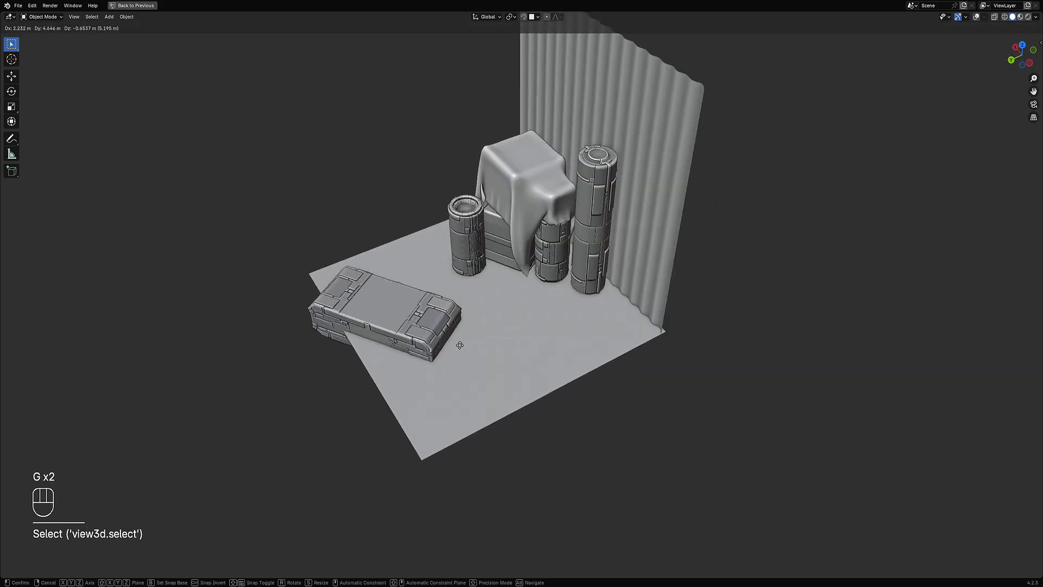
{"action": "key", "text": "shift+z"}
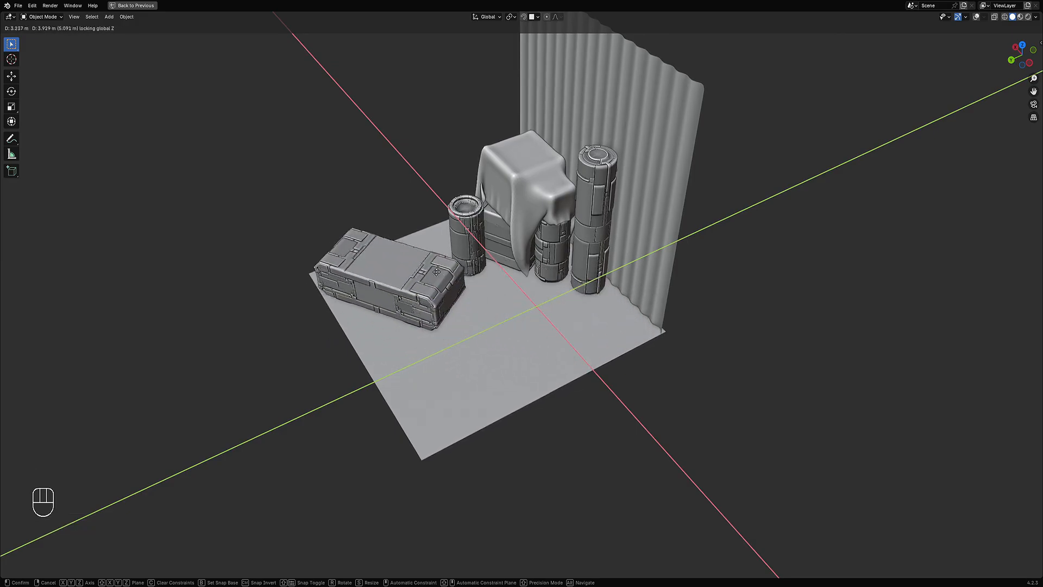
{"action": "left_click", "coordinate": [598, 316]}
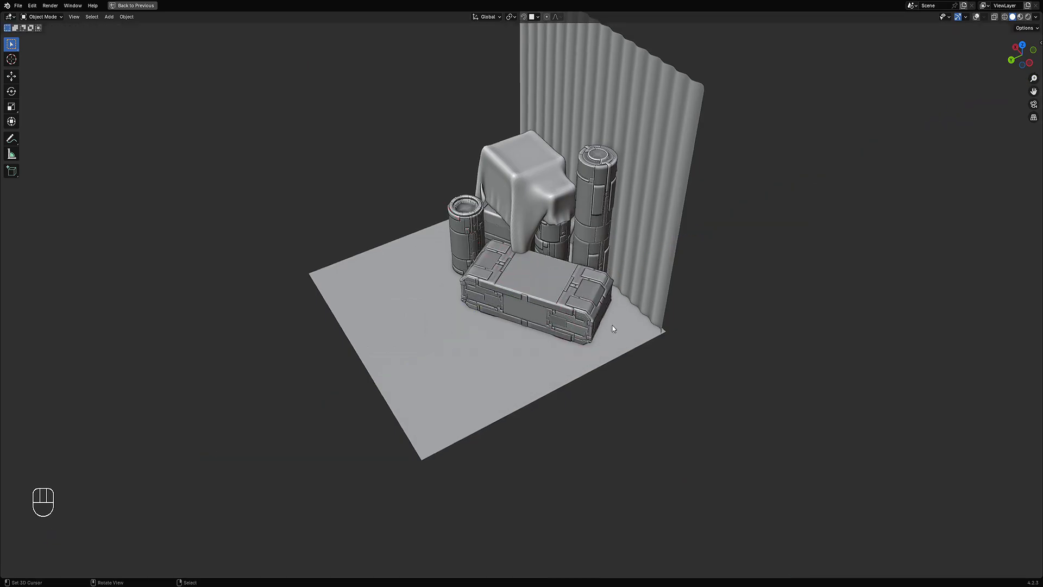
{"action": "middle_click_drag", "start_coordinate": [613, 326], "coordinate": [645, 280]}
{"action": "key", "text": "ctrl+z"}
Step: Move the crate across the ground, locked to the horizontal plane, beside the cylinders
{"action": "key", "text": "g"}
{"action": "key", "text": "shift+z"}
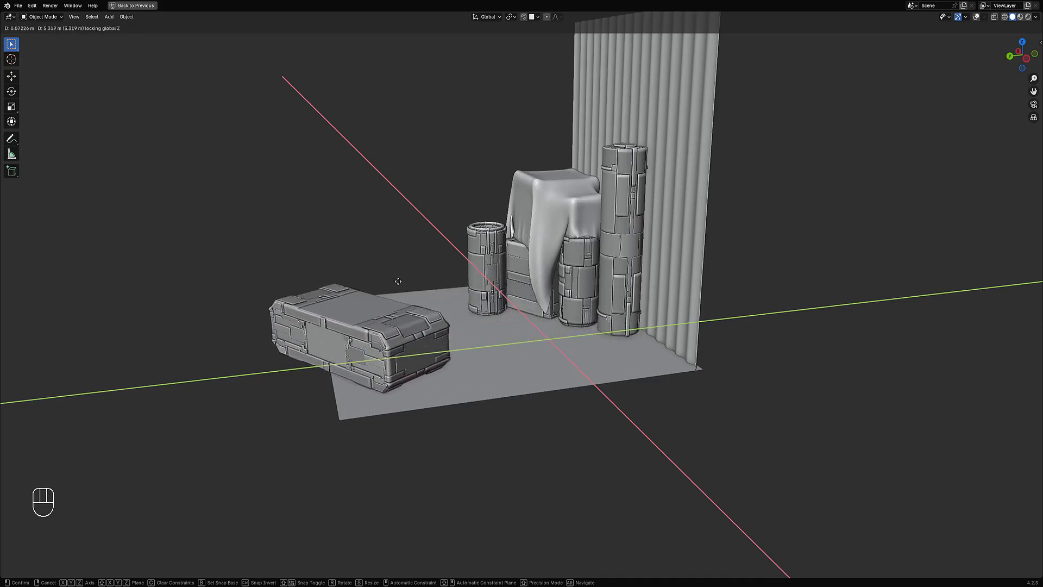
{"action": "left_click", "coordinate": [549, 281]}
{"action": "middle_click_drag", "start_coordinate": [549, 281], "coordinate": [549, 303]}
{"action": "mouse_move", "coordinate": [632, 338]}
{"action": "middle_mouse_down"}
{"action": "mouse_move", "coordinate": [613, 273]}
{"action": "mouse_move", "coordinate": [626, 330]}
{"action": "middle_mouse_up"}
{"action": "middle_click_drag", "start_coordinate": [579, 298], "coordinate": [586, 257], "text": "shift"}
Step: Refine the crate's position and rotate it slightly from the top view
{"action": "key", "text": "g"}
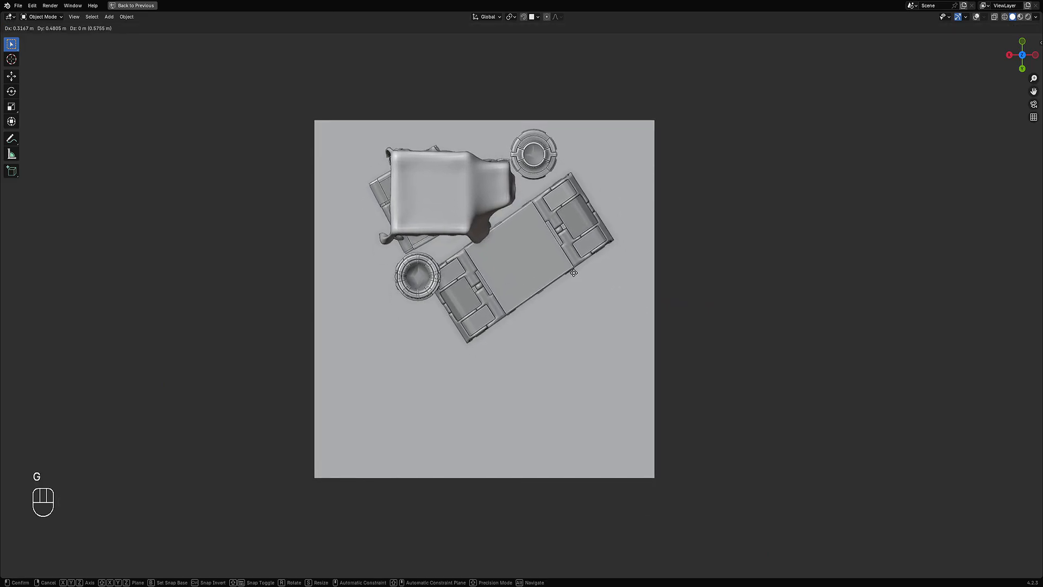
{"action": "left_click", "coordinate": [588, 288]}
{"action": "key", "text": "r"}
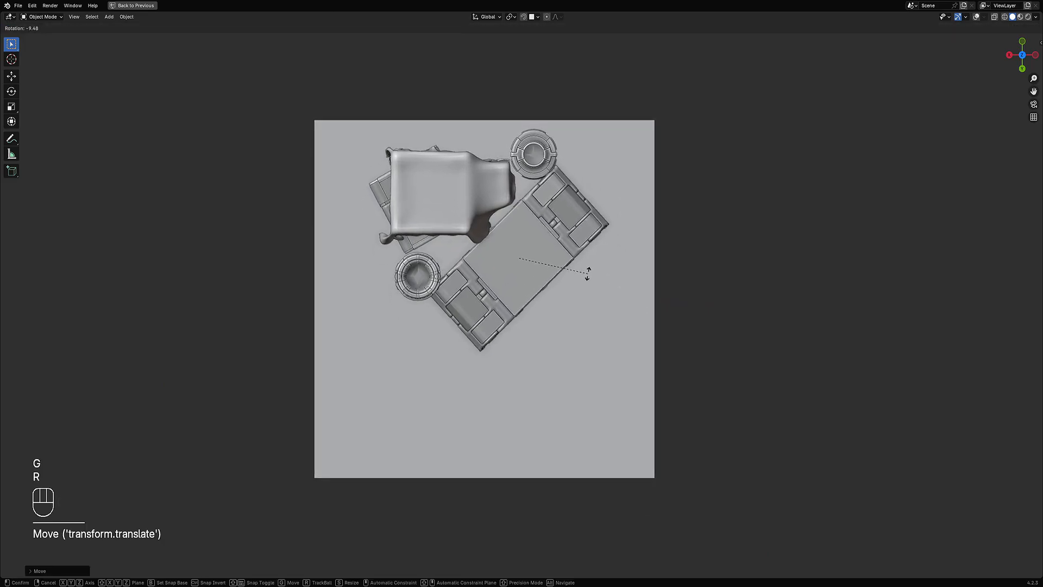
{"action": "left_click", "coordinate": [588, 274]}
{"action": "key", "text": "g"}
{"action": "left_click", "coordinate": [580, 289]}
Step: Fine-tune the small cylinder's and crate's placement and rotation, then save the file
{"action": "left_click", "coordinate": [418, 279]}
{"action": "key", "text": "g"}
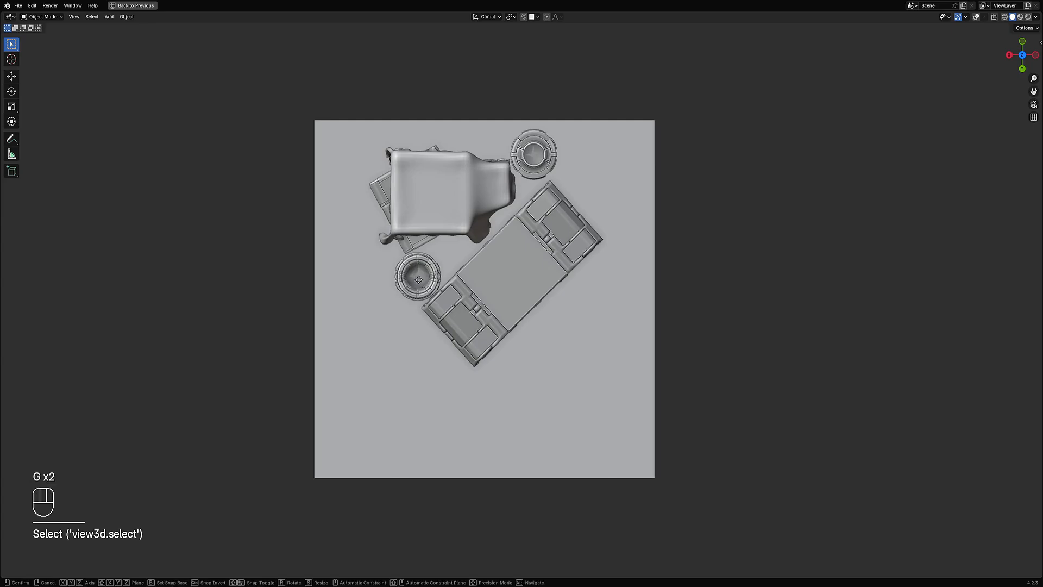
{"action": "left_click", "coordinate": [435, 291]}
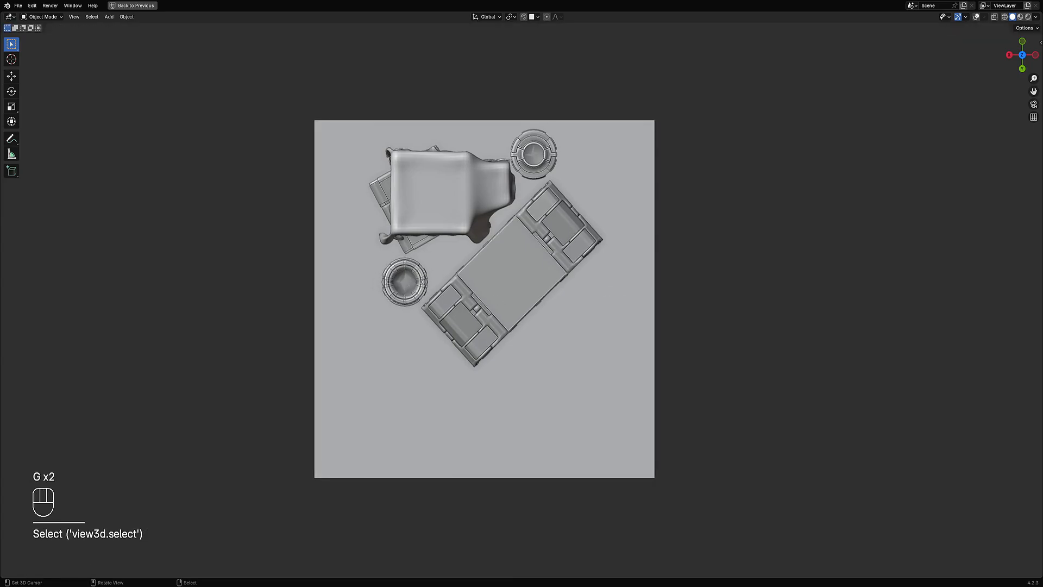
{"action": "key", "text": "r"}
{"action": "left_click", "coordinate": [624, 268]}
{"action": "key", "text": "g"}
{"action": "left_click", "coordinate": [636, 286]}
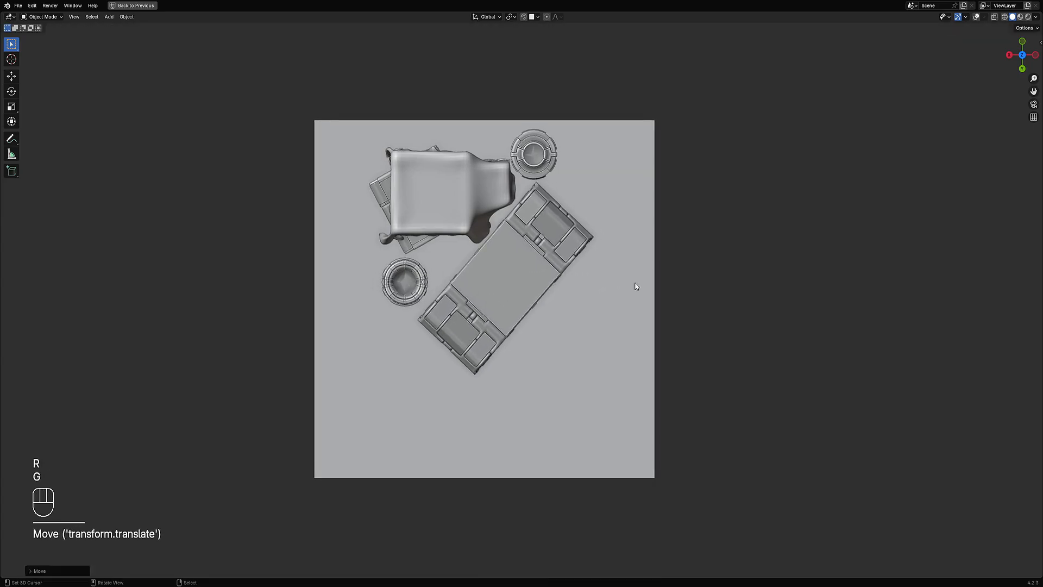
{"action": "middle_click_drag", "start_coordinate": [636, 287], "coordinate": [578, 314]}
{"action": "key", "text": "ctrl+s"}
Step: Tilt the crate slightly with a free trackball rotation
{"action": "middle_click_drag", "start_coordinate": [416, 354], "coordinate": [608, 281]}
{"action": "key", "text": "r"}
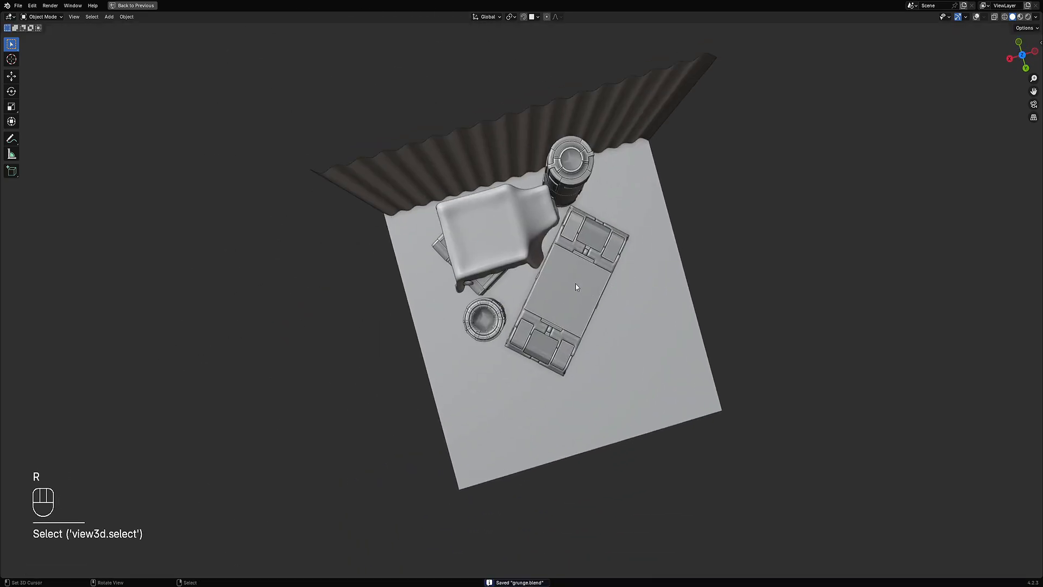
{"action": "key", "text": "r"}
{"action": "left_click", "coordinate": [633, 288]}
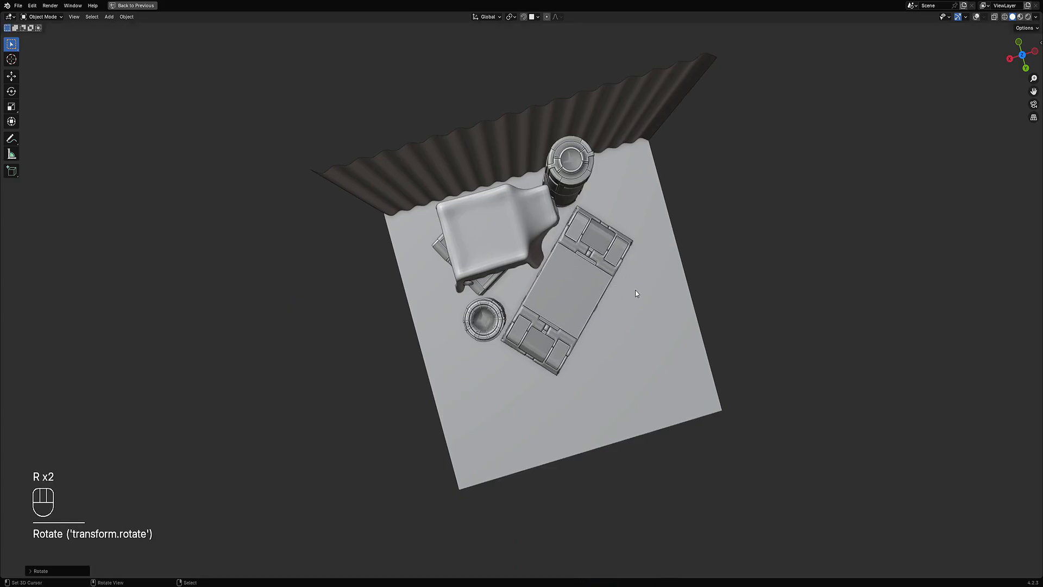
{"action": "mouse_move", "coordinate": [635, 289]}
{"action": "middle_mouse_down"}
{"action": "mouse_move", "coordinate": [573, 259]}
{"action": "mouse_move", "coordinate": [646, 277]}
{"action": "mouse_move", "coordinate": [654, 270]}
{"action": "middle_mouse_up"}
Step: Duplicate the crate, stack the copy on top along Z and rotate it about the vertical axis
{"action": "key", "text": "shift+d"}
{"action": "key", "text": "z"}
{"action": "left_click", "coordinate": [560, 230]}
{"action": "key", "text": "r"}
{"action": "key", "text": "z"}
{"action": "left_click", "coordinate": [657, 266]}
Step: Switch the viewport to rendered shading
{"action": "key", "text": "z"}
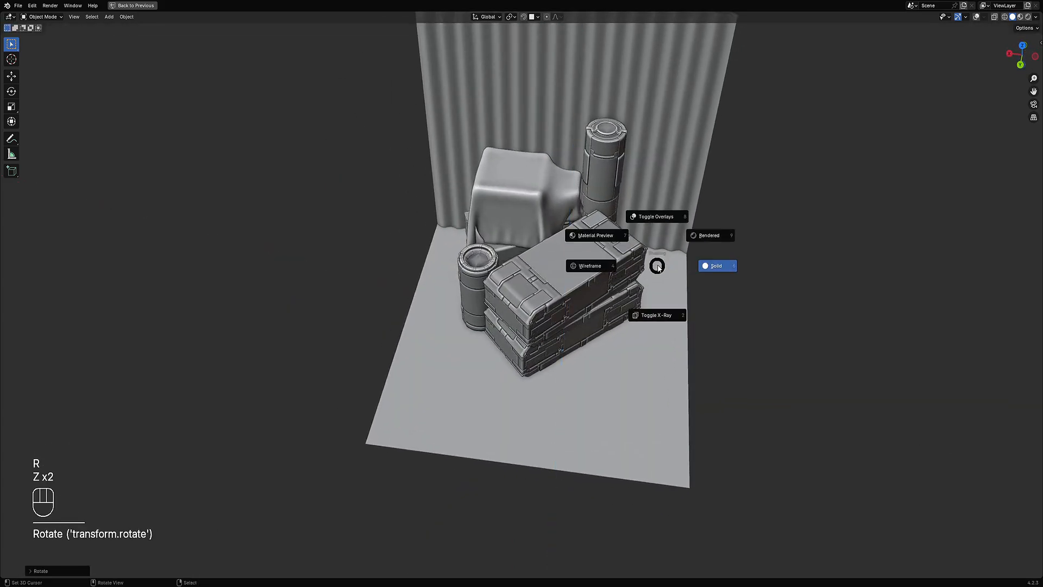
{"action": "left_click", "coordinate": [709, 238]}
{"action": "mouse_move", "coordinate": [706, 219]}
{"action": "middle_mouse_down"}
{"action": "mouse_move", "coordinate": [692, 309]}
{"action": "mouse_move", "coordinate": [679, 286]}
{"action": "mouse_move", "coordinate": [684, 305]}
{"action": "middle_mouse_up"}
{"action": "scroll", "coordinate": [669, 303], "scroll_direction": "up", "scroll_amount": 3}
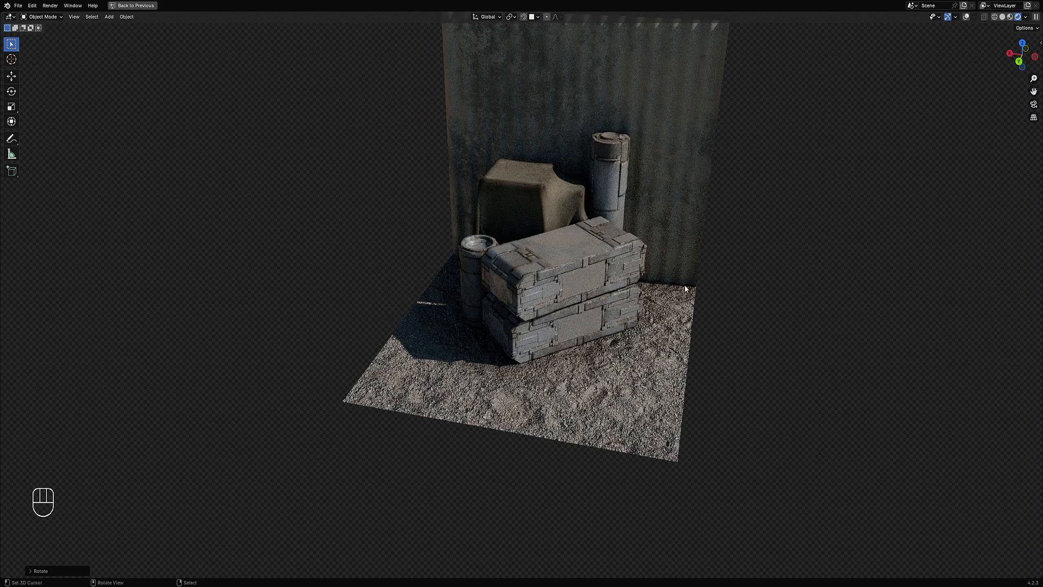
Step: Rotate the top crate further about the vertical Z axis
{"action": "key", "text": "r"}
{"action": "key", "text": "z"}
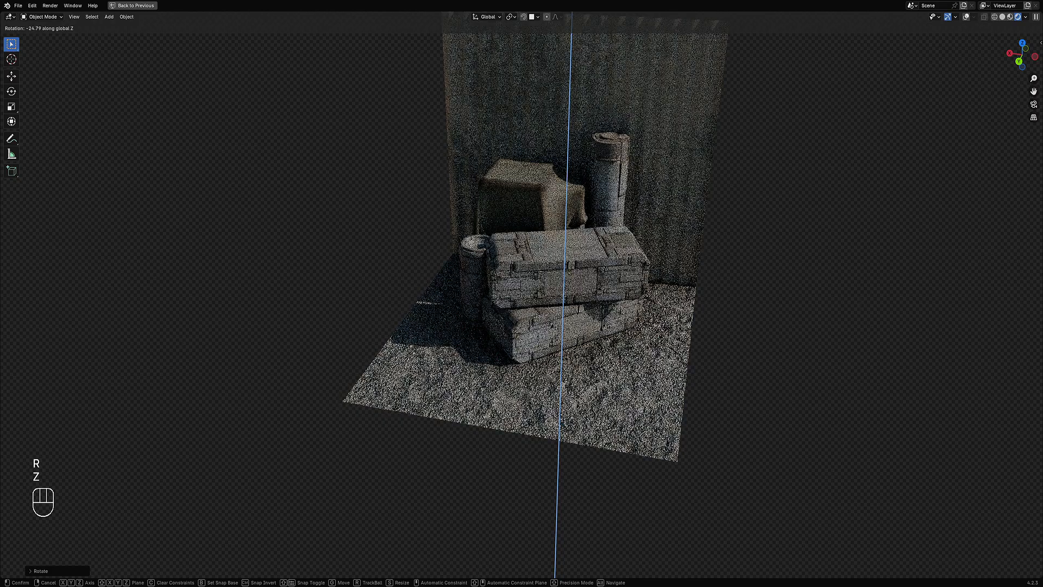
{"action": "left_click", "coordinate": [663, 335]}
{"action": "key", "text": "KP_7"}
{"action": "left_click", "coordinate": [484, 319]}
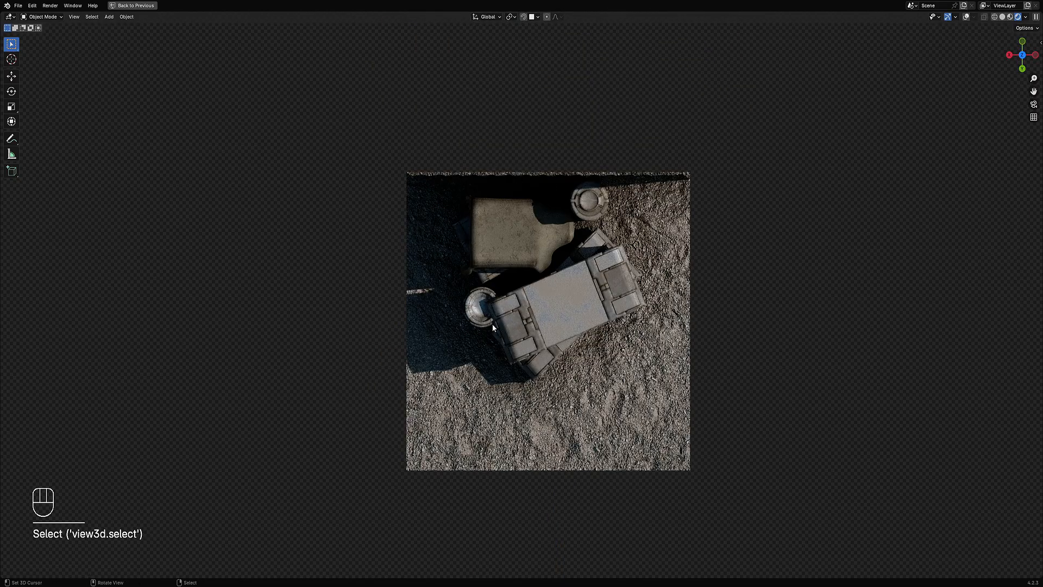
Step: Move the top crate slightly and switch the viewport back to solid shading
{"action": "key", "text": "g"}
{"action": "left_click", "coordinate": [485, 325]}
{"action": "mouse_move", "coordinate": [500, 348]}
{"action": "middle_mouse_down"}
{"action": "mouse_move", "coordinate": [535, 280]}
{"action": "mouse_move", "coordinate": [575, 265]}
{"action": "middle_mouse_up"}
{"action": "key", "text": "z"}
{"action": "left_click", "coordinate": [584, 276]}
{"action": "right_click", "coordinate": [571, 264]}
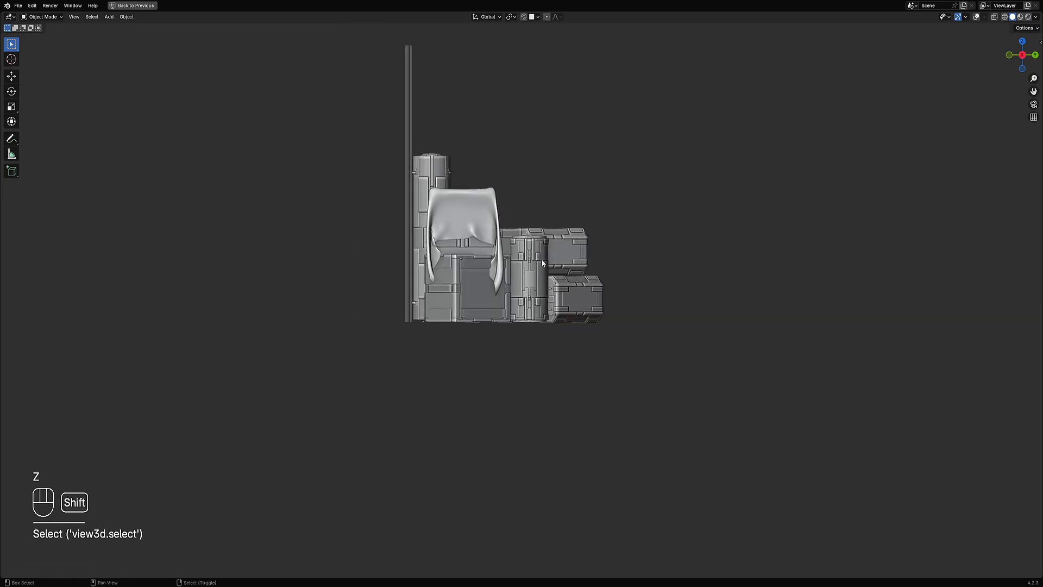
{"action": "key", "text": "shift+d"}
{"action": "right_click", "coordinate": [578, 260]}
{"action": "key", "text": "x"}
{"action": "right_click", "coordinate": [524, 266]}
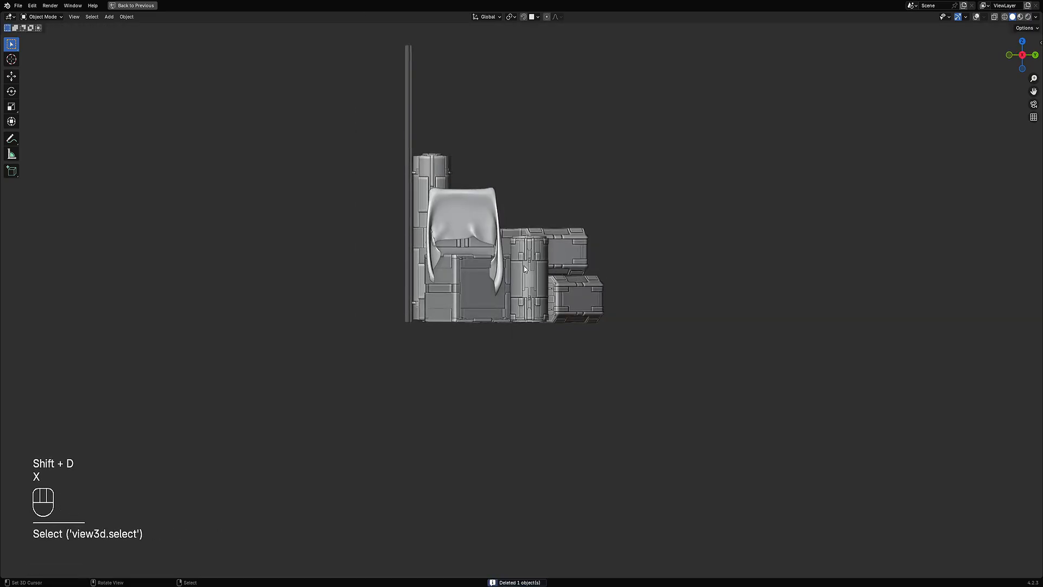
Step: Duplicate the upright cylinder and rotate the copy so it lies on its side
{"action": "key", "text": "shift+alt+z"}
{"action": "key", "text": "shift+d"}
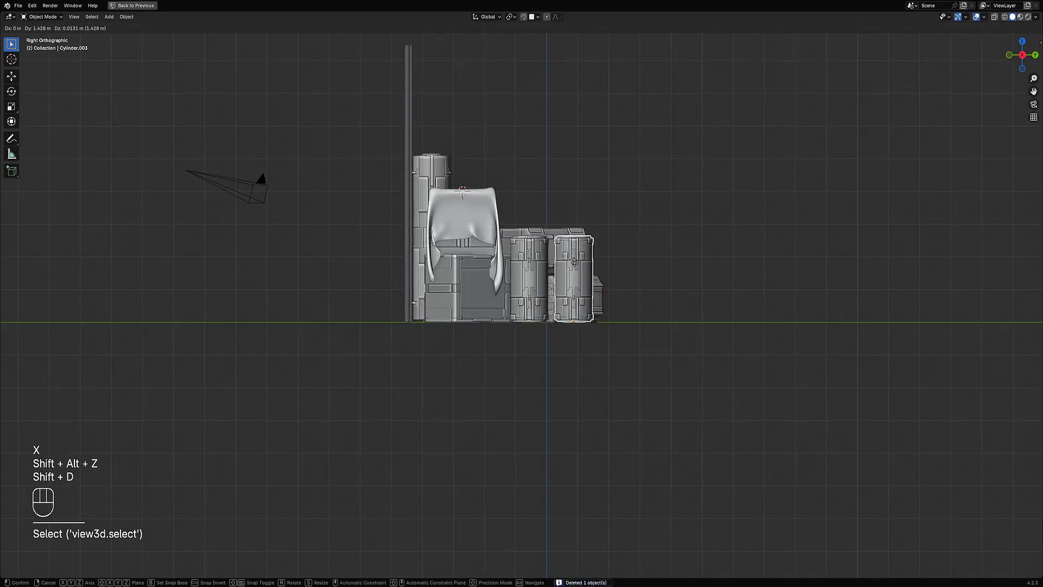
{"action": "middle_click", "coordinate": [580, 262]}
{"action": "left_click", "coordinate": [580, 261]}
{"action": "key", "text": "r"}
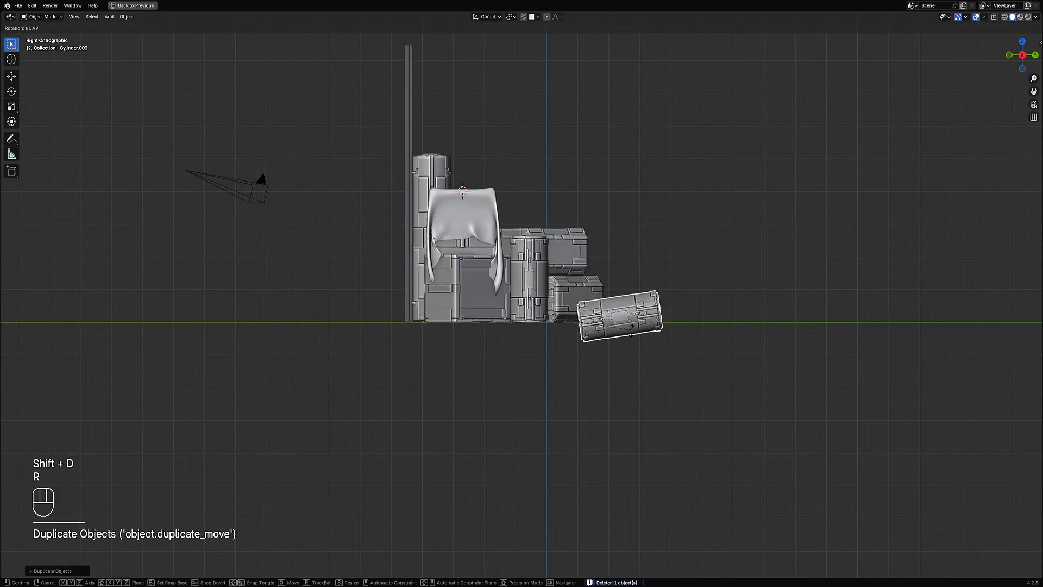
{"action": "left_click", "coordinate": [654, 331], "text": "ctrl"}
{"action": "middle_click_drag", "start_coordinate": [654, 331], "coordinate": [591, 327], "text": "shift"}
Step: Raise the lying cylinder along Z so it rests on the ground
{"action": "key", "text": "shift+z"}
{"action": "scroll", "coordinate": [584, 311], "scroll_direction": "up", "scroll_amount": 3}
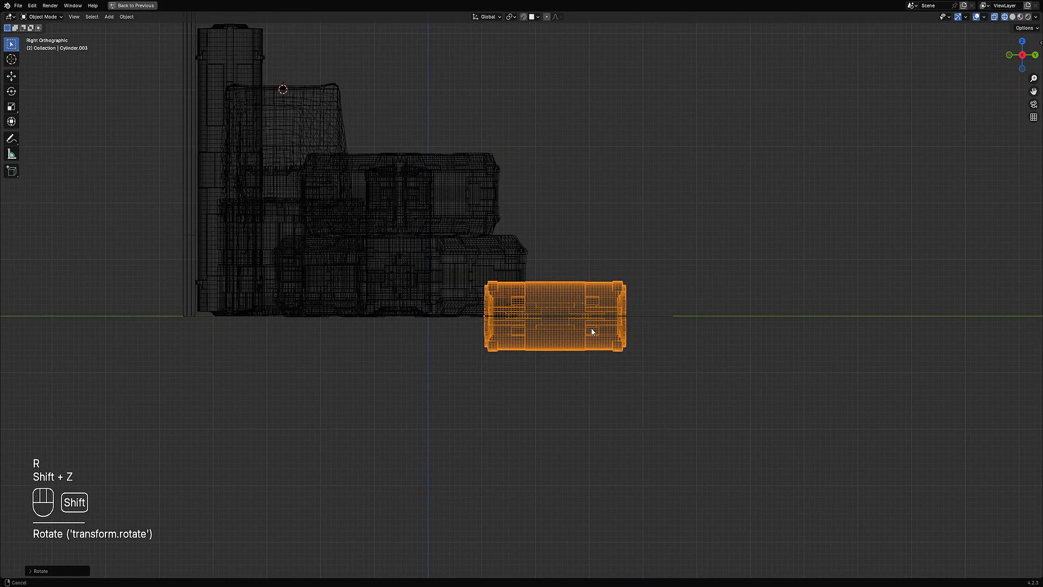
{"action": "key", "text": "g"}
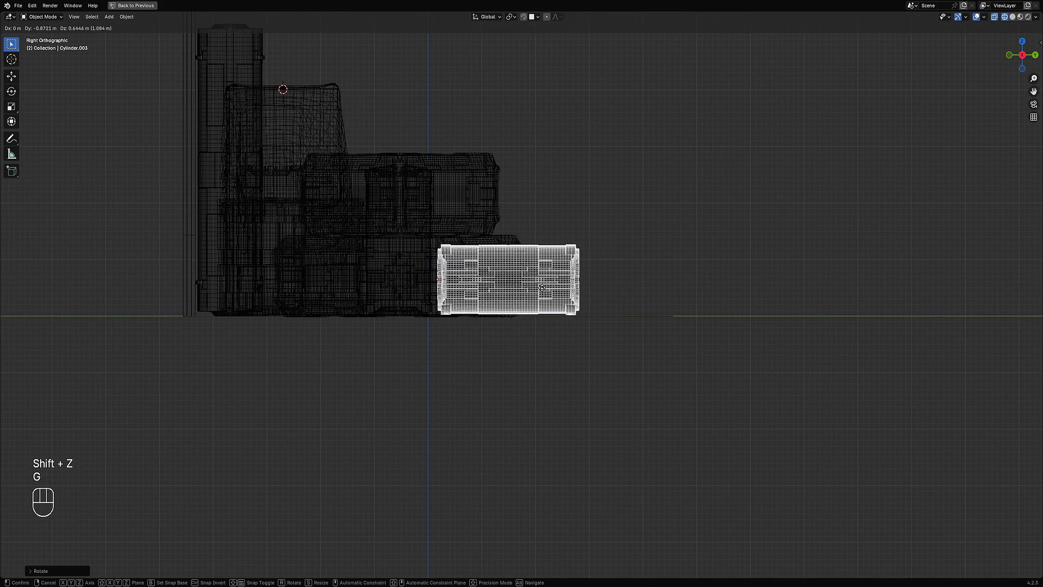
{"action": "left_click", "coordinate": [647, 262]}
{"action": "key", "text": "shift+z"}
{"action": "middle_click_drag", "start_coordinate": [647, 263], "coordinate": [608, 283]}
Step: Rotate the lying cylinder about Z, reposition it beside the lower crate, and rotate it again about Z
{"action": "key", "text": "r"}
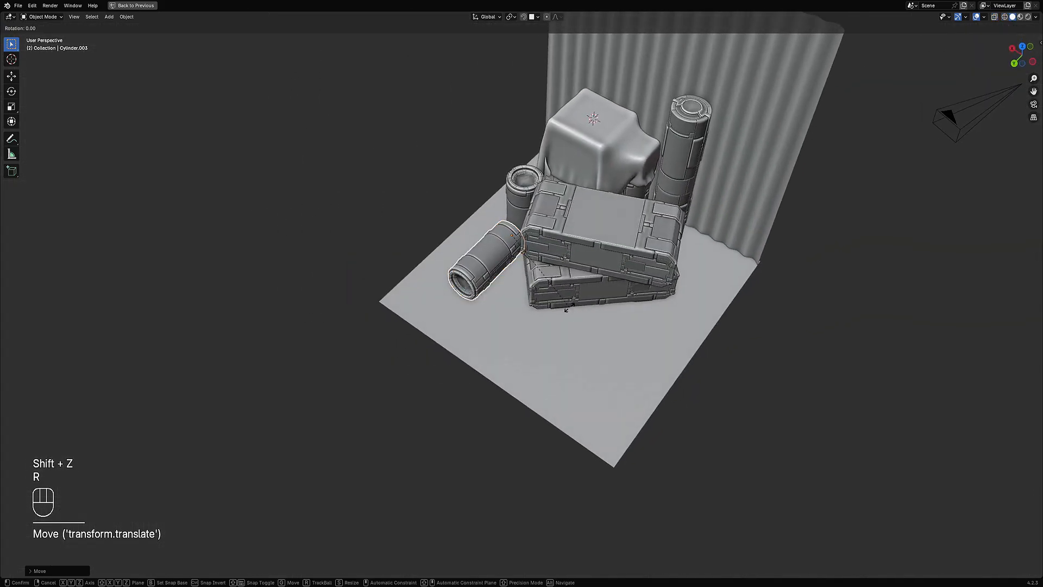
{"action": "key", "text": "z"}
{"action": "left_click", "coordinate": [656, 219]}
{"action": "key", "text": "g"}
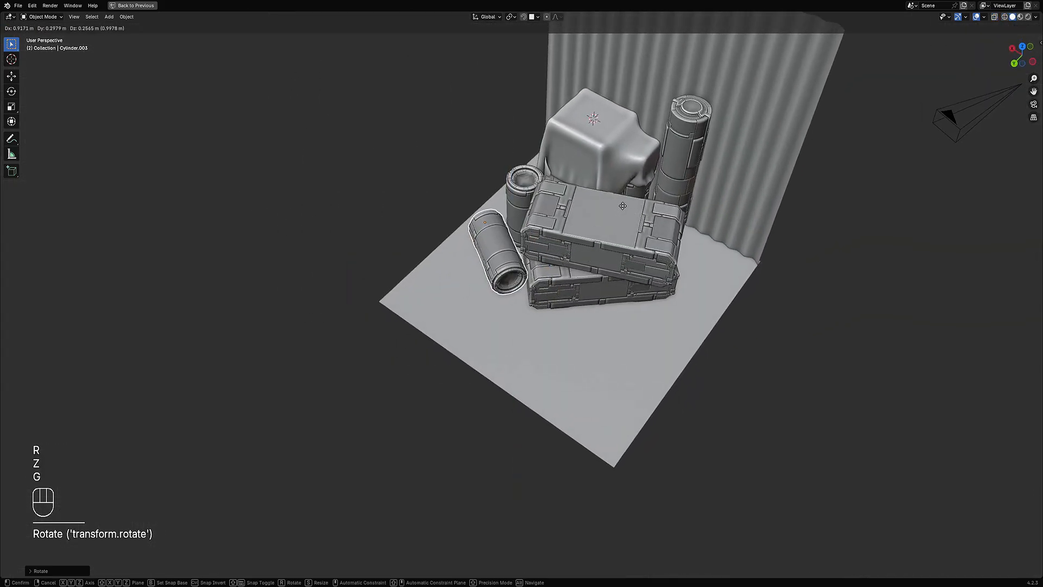
{"action": "left_click", "coordinate": [623, 206]}
{"action": "key", "text": "r"}
{"action": "key", "text": "z"}
{"action": "left_click", "coordinate": [628, 224]}
{"action": "key", "text": "alt+a"}
Step: Switch the viewport to rendered shading and view the scene from the top
{"action": "scroll", "coordinate": [637, 224], "scroll_direction": "down", "scroll_amount": 3}
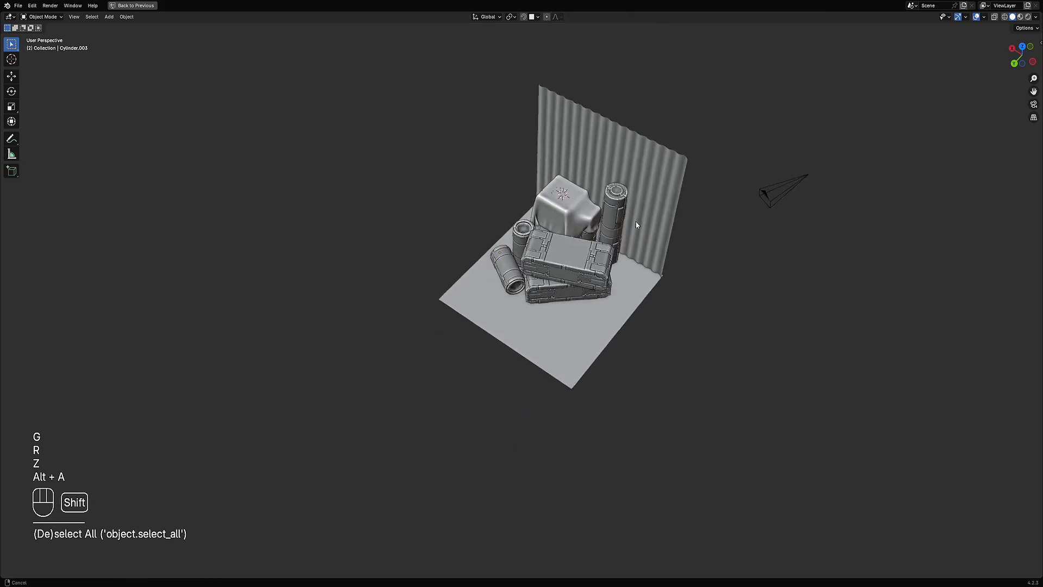
{"action": "scroll", "coordinate": [637, 225], "scroll_direction": "up", "scroll_amount": 3}
{"action": "key", "text": "z"}
{"action": "left_click", "coordinate": [634, 220]}
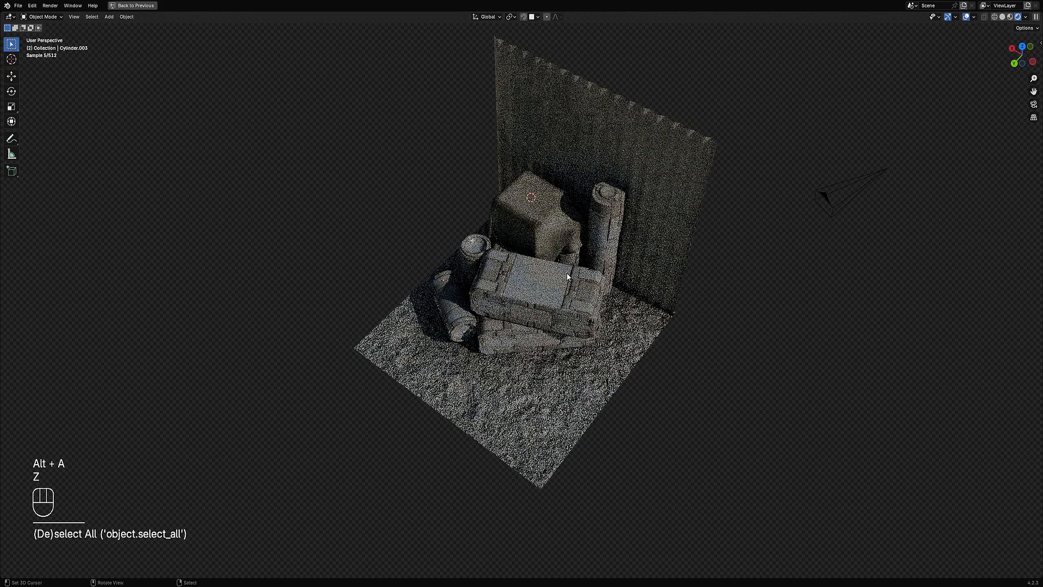
{"action": "middle_click_drag", "start_coordinate": [566, 273], "coordinate": [596, 308]}
{"action": "middle_click_drag", "start_coordinate": [539, 335], "coordinate": [567, 296], "text": "shift"}
{"action": "scroll", "coordinate": [526, 299], "scroll_direction": "up", "scroll_amount": 1}
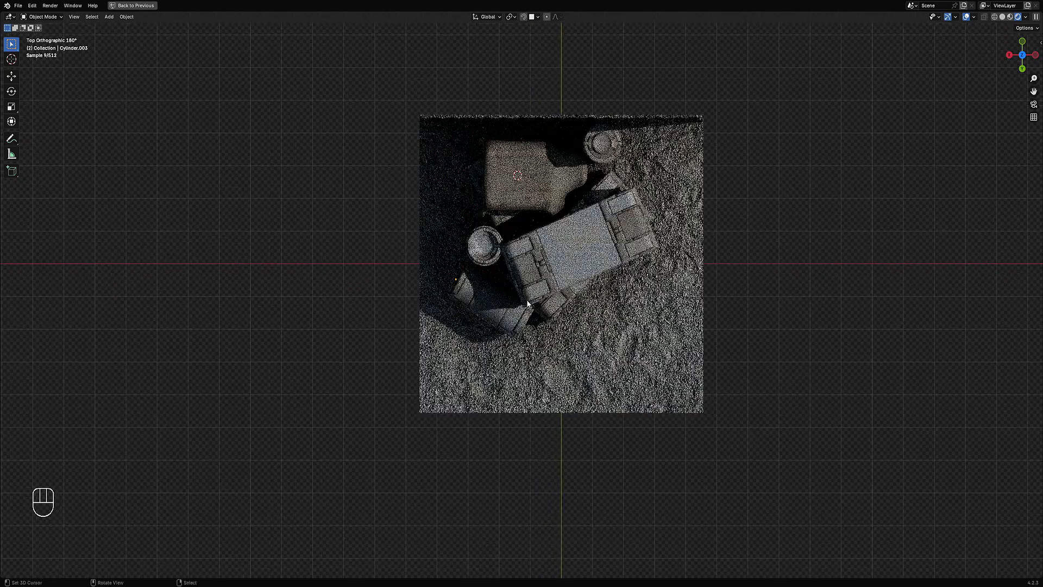
Step: Rotate the lying cylinder slightly in the top view
{"action": "left_click", "coordinate": [527, 303]}
{"action": "key", "text": "r"}
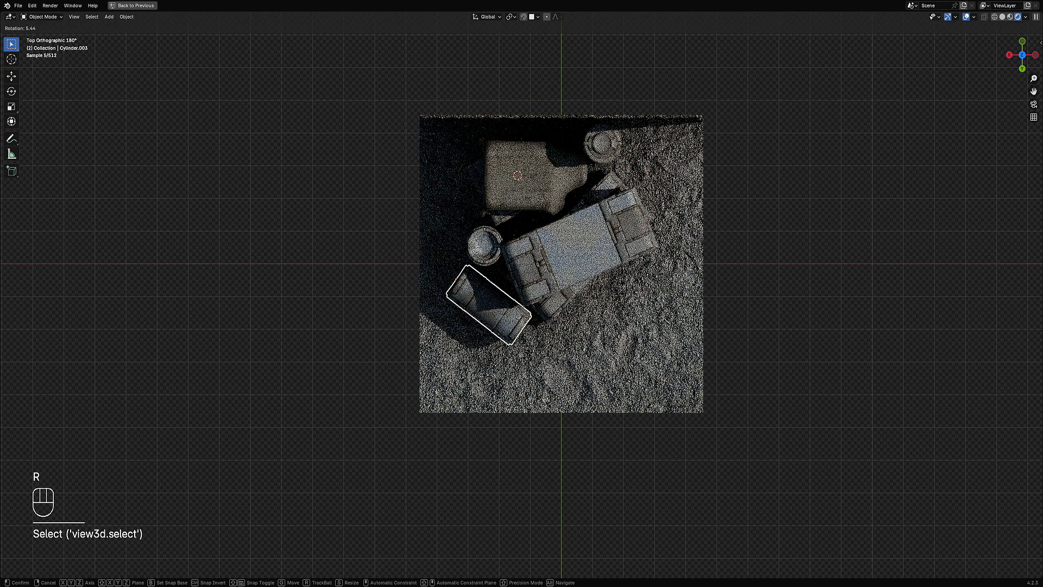
{"action": "left_click", "coordinate": [640, 321]}
{"action": "key", "text": "alt+a"}
{"action": "scroll", "coordinate": [640, 322], "scroll_direction": "down", "scroll_amount": 1}
{"action": "middle_click_drag", "start_coordinate": [640, 321], "coordinate": [661, 336]}
{"action": "left_click", "coordinate": [633, 259]}
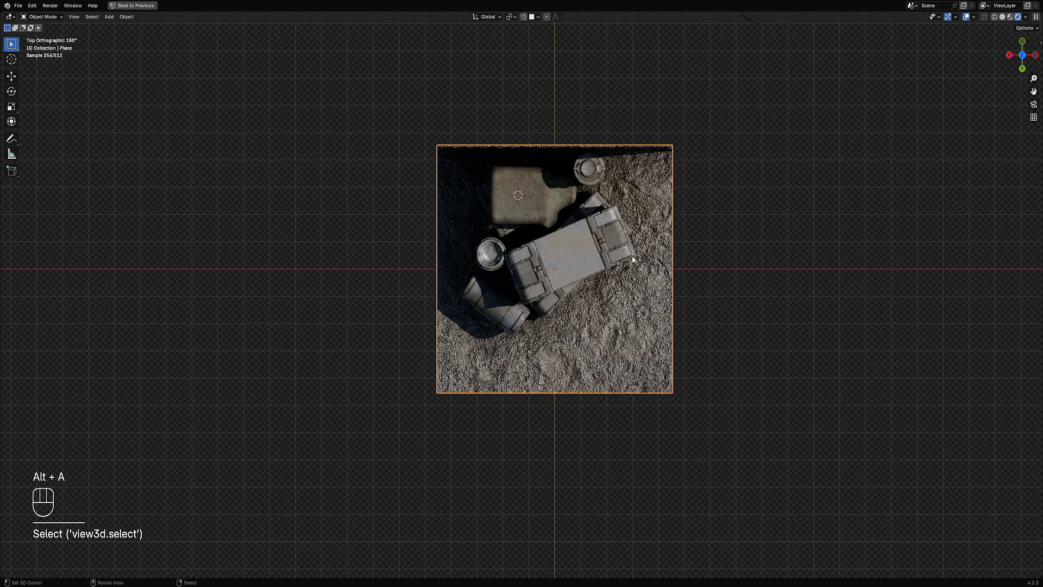
Step: Move the ground plane along the X axis
{"action": "left_click", "coordinate": [637, 146], "text": "shift"}
{"action": "key", "text": "g"}
{"action": "key", "text": "x"}
{"action": "left_click", "coordinate": [689, 181]}
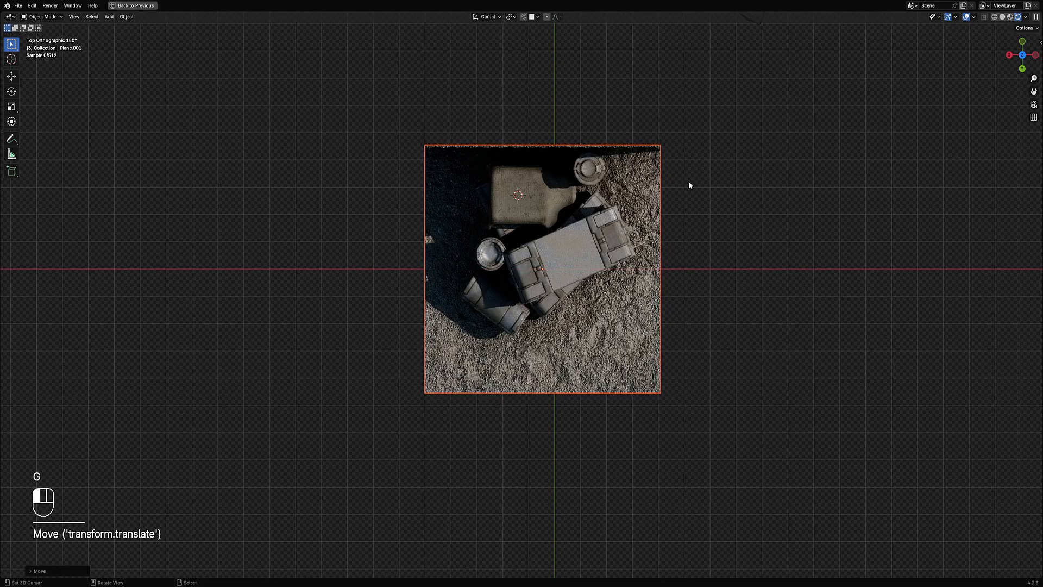
{"action": "key", "text": "alt+a"}
{"action": "middle_click_drag", "start_coordinate": [689, 181], "coordinate": [657, 247]}
{"action": "middle_click_drag", "start_coordinate": [661, 282], "coordinate": [611, 307]}
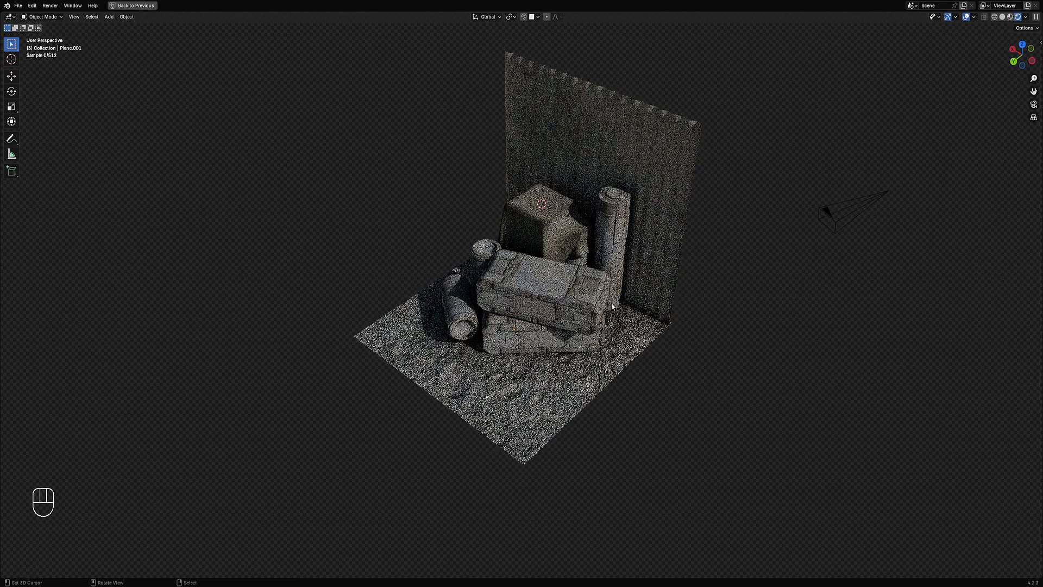
Step: Switch the viewport to solid shading and save the file
{"action": "scroll", "coordinate": [614, 308], "scroll_direction": "up", "scroll_amount": 2}
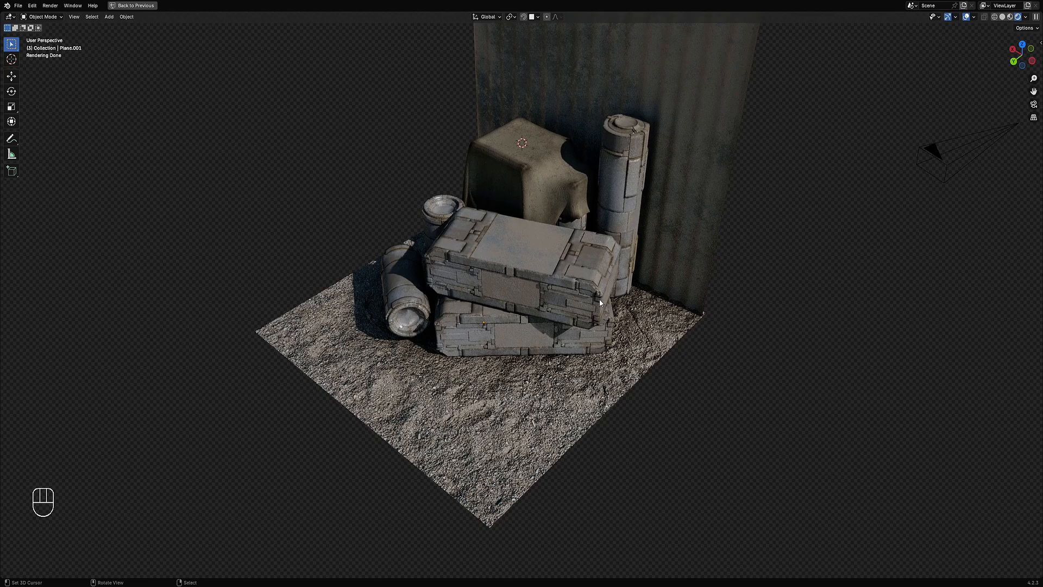
{"action": "mouse_move", "coordinate": [591, 293]}
{"action": "middle_mouse_down"}
{"action": "mouse_move", "coordinate": [611, 282]}
{"action": "mouse_move", "coordinate": [729, 277]}
{"action": "mouse_move", "coordinate": [598, 291]}
{"action": "mouse_move", "coordinate": [620, 296]}
{"action": "mouse_move", "coordinate": [620, 315]}
{"action": "mouse_move", "coordinate": [600, 326]}
{"action": "middle_mouse_up"}
{"action": "key", "text": "z"}
{"action": "left_click", "coordinate": [670, 286]}
{"action": "scroll", "coordinate": [616, 296], "scroll_direction": "up", "scroll_amount": 4}
{"action": "key", "text": "ctrl+s"}
{"action": "scroll", "coordinate": [614, 358], "scroll_direction": "down", "scroll_amount": 1}
{"action": "mouse_move", "coordinate": [633, 383]}
{"action": "middle_mouse_down", "text": "shift"}
{"action": "mouse_move", "coordinate": [631, 421]}
{"action": "mouse_move", "coordinate": [442, 203]}
{"action": "mouse_move", "coordinate": [613, 318]}
{"action": "mouse_move", "coordinate": [598, 344]}
{"action": "mouse_move", "coordinate": [653, 383]}
{"action": "middle_mouse_up", "text": "shift"}
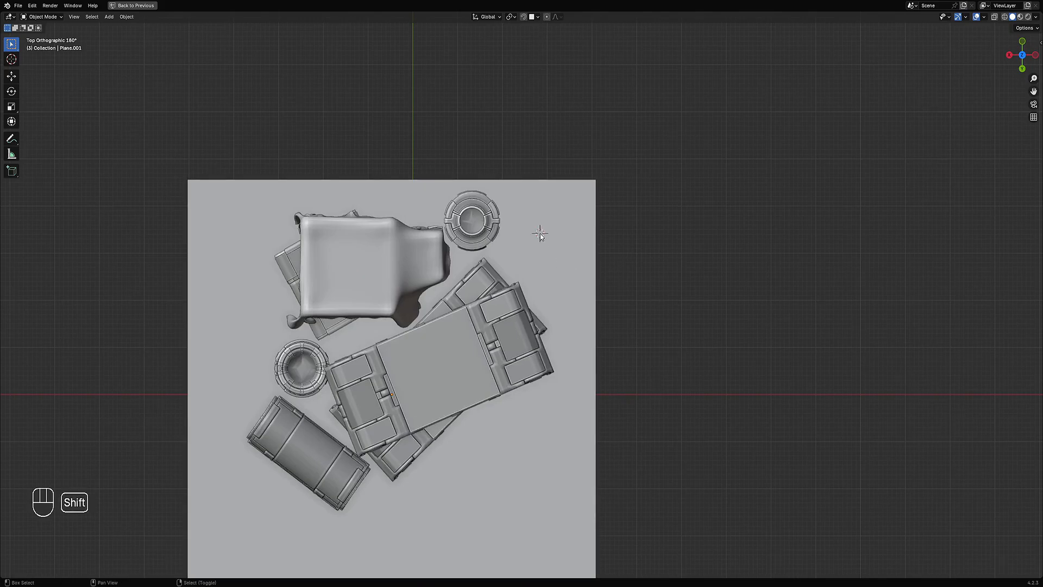
Step: Add a cube and raise it along Z beside the crates
{"action": "key", "text": "shift+a"}
{"action": "mouse_move", "coordinate": [549, 246]}
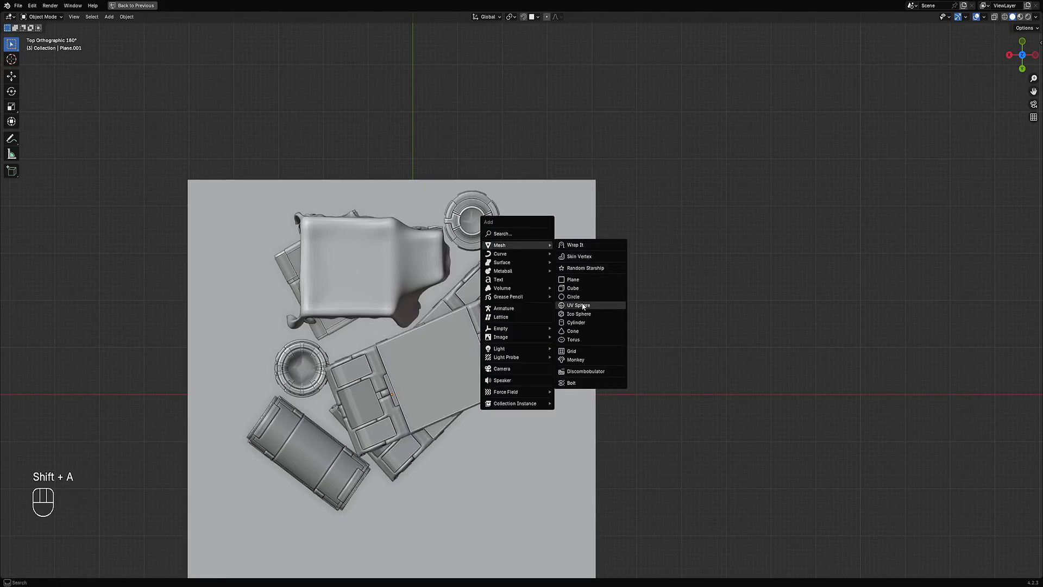
{"action": "left_click", "coordinate": [572, 288]}
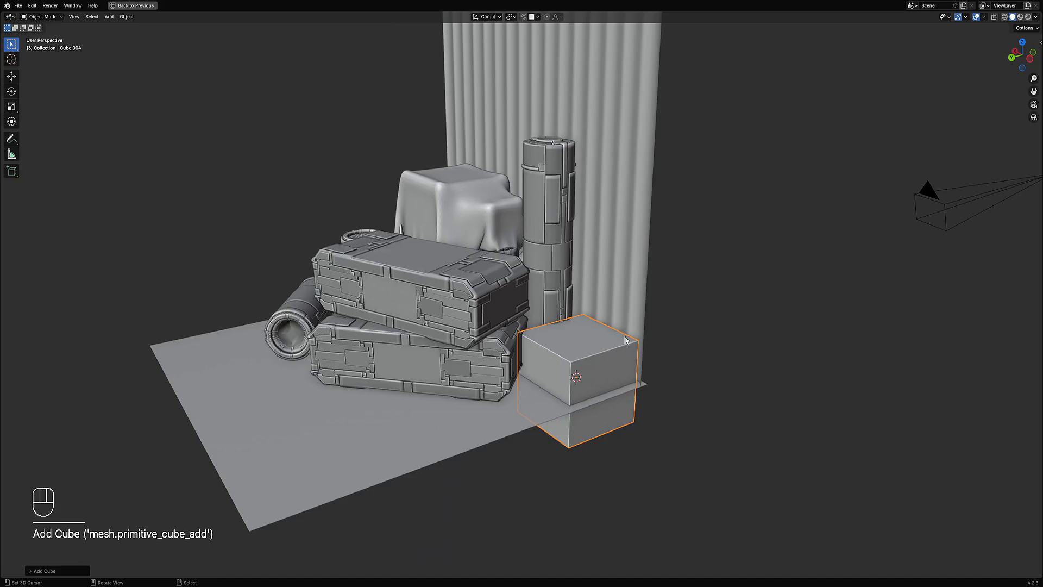
{"action": "middle_click_drag", "start_coordinate": [626, 340], "coordinate": [571, 314]}
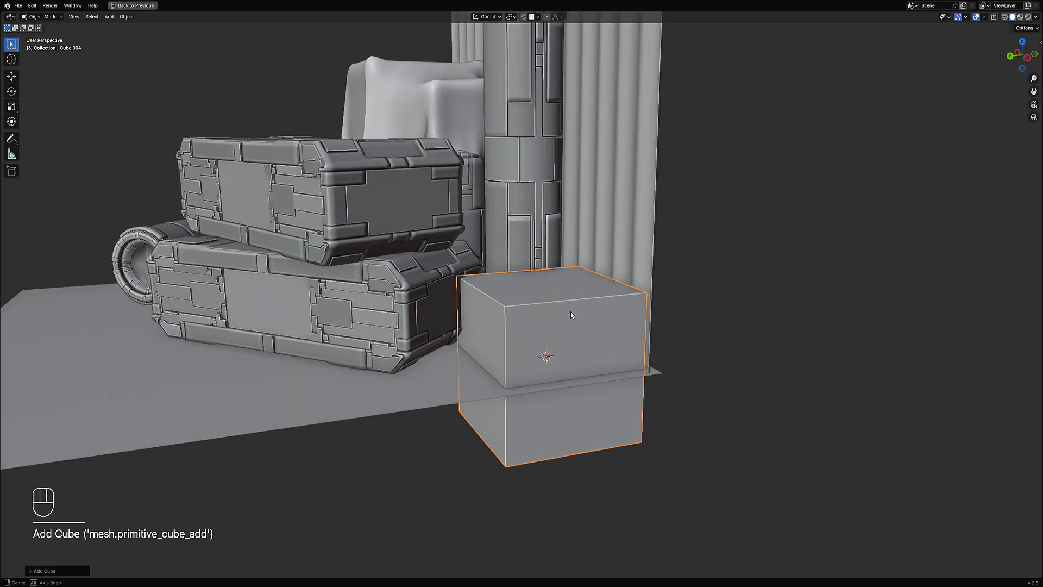
{"action": "key", "text": "g"}
{"action": "key", "text": "z"}
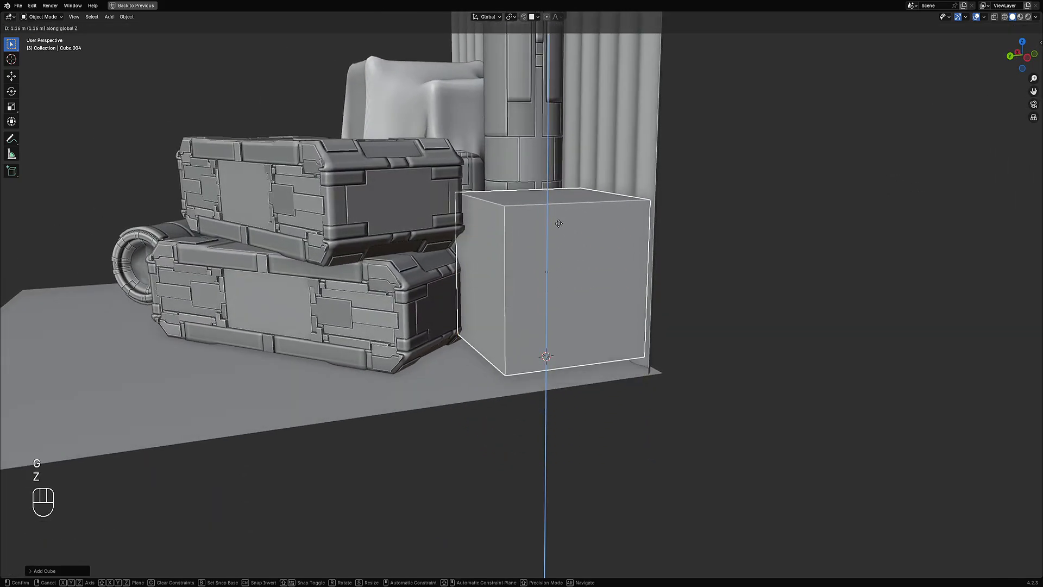
{"action": "left_click", "coordinate": [560, 239]}
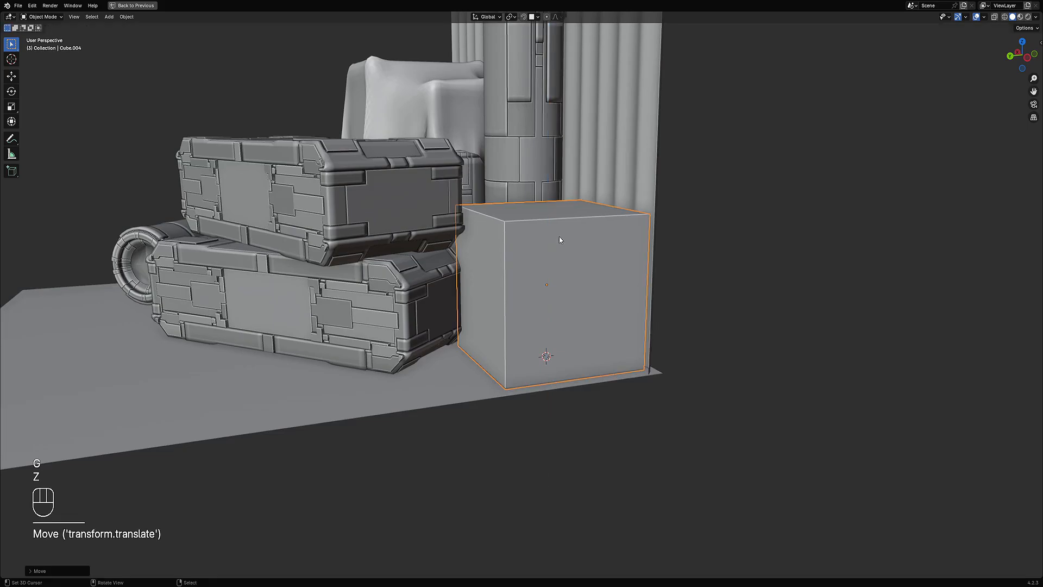
{"action": "middle_click_drag", "start_coordinate": [561, 239], "coordinate": [579, 225]}
Step: Scale the cube's mesh in Edit Mode and lower the cube along Z onto the ground
{"action": "key", "text": "Tab"}
{"action": "key", "text": "s"}
{"action": "left_click", "coordinate": [628, 291]}
{"action": "key", "text": "Tab"}
{"action": "scroll", "coordinate": [578, 224], "scroll_direction": "up", "scroll_amount": 5}
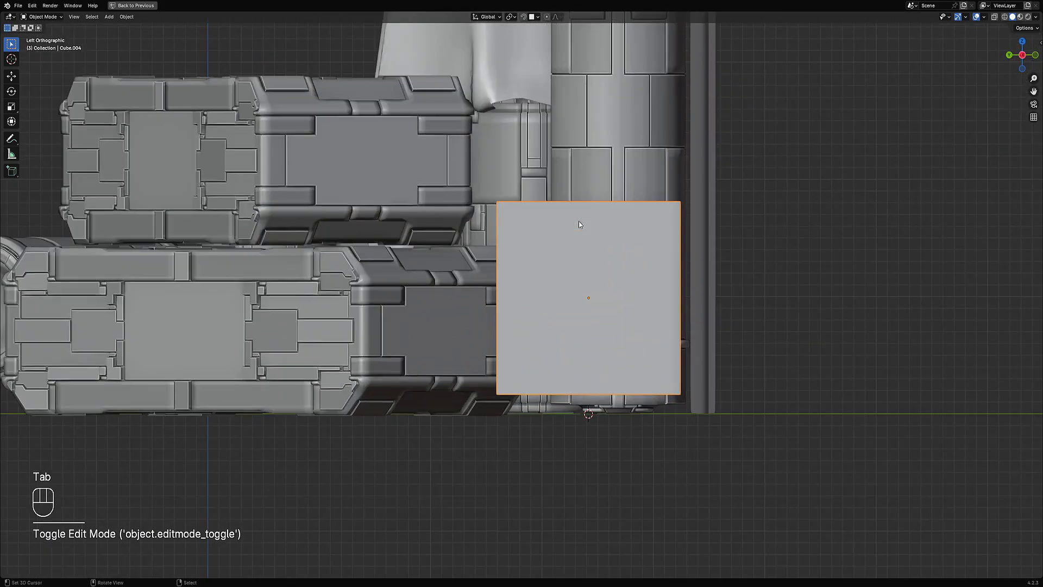
{"action": "key", "text": "g"}
{"action": "key", "text": "z"}
{"action": "left_click", "coordinate": [571, 245]}
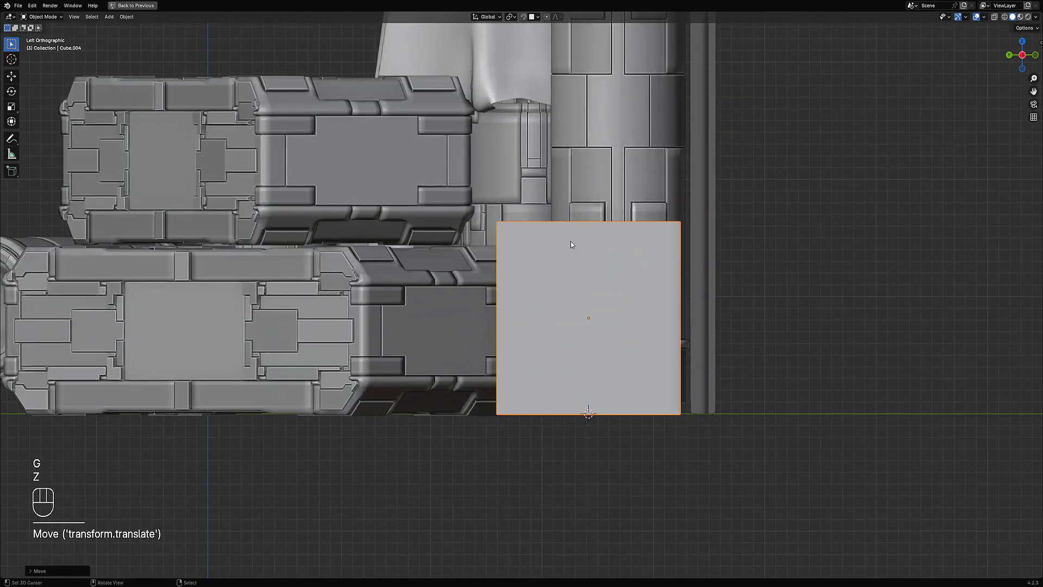
{"action": "scroll", "coordinate": [571, 244], "scroll_direction": "down", "scroll_amount": 8}
{"action": "middle_click_drag", "start_coordinate": [571, 244], "coordinate": [618, 299]}
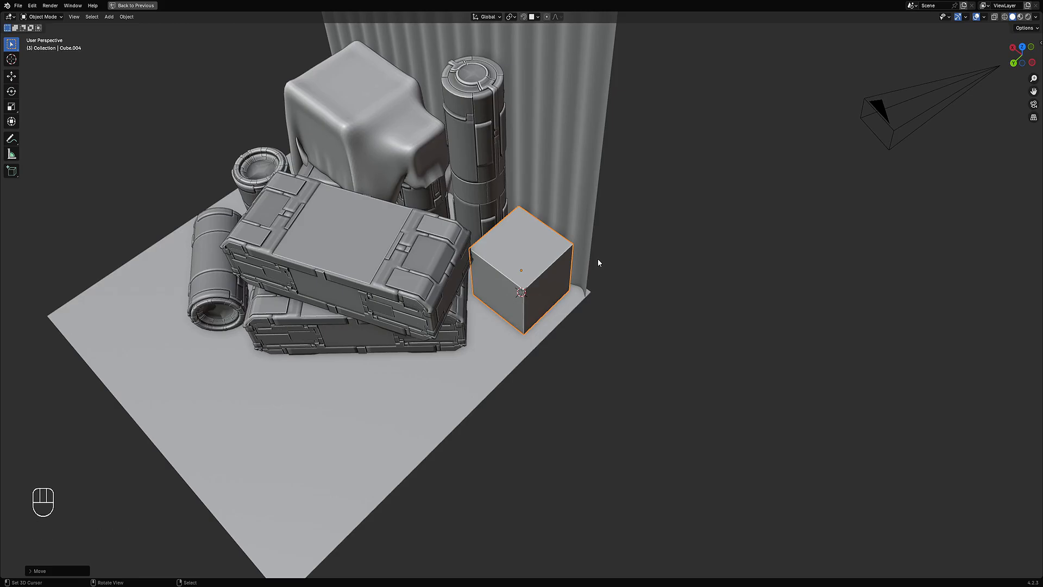
Step: Inset the cube's top face
{"action": "key", "text": "Tab"}
{"action": "key", "text": "KP_Decimal"}
{"action": "key", "text": "3"}
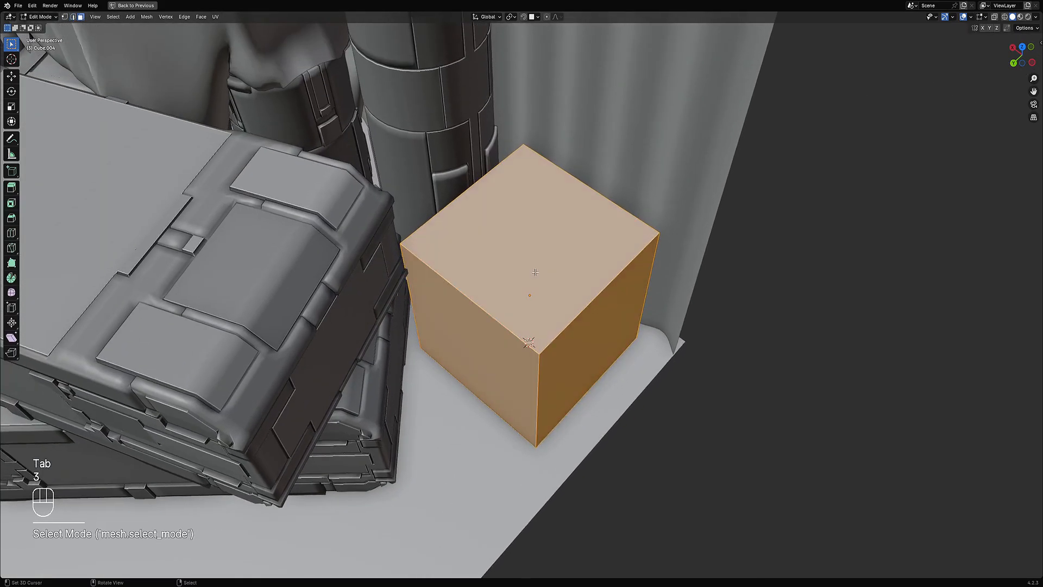
{"action": "right_click", "coordinate": [535, 272]}
{"action": "middle_click_drag", "start_coordinate": [535, 272], "coordinate": [608, 292], "text": "ctrl"}
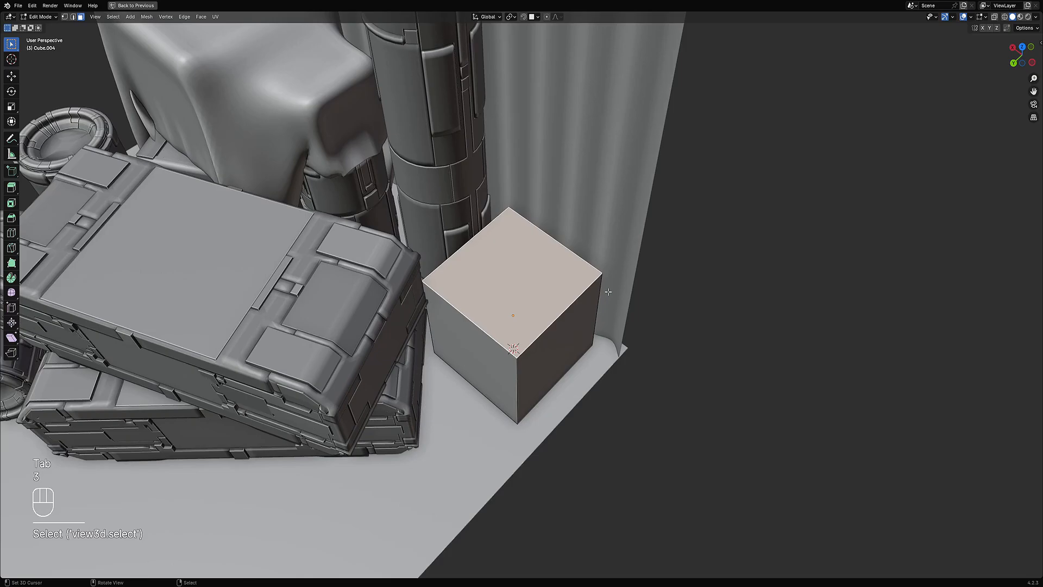
{"action": "key", "text": "i"}
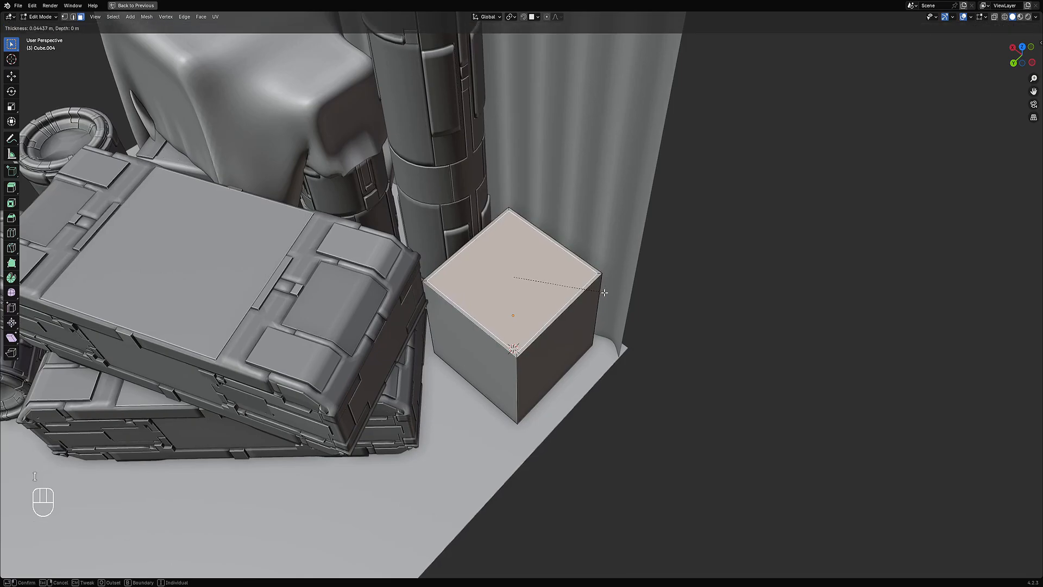
{"action": "left_click", "coordinate": [605, 293]}
Step: Extrude the inset face downward to hollow the cube into an open box
{"action": "key", "text": "e"}
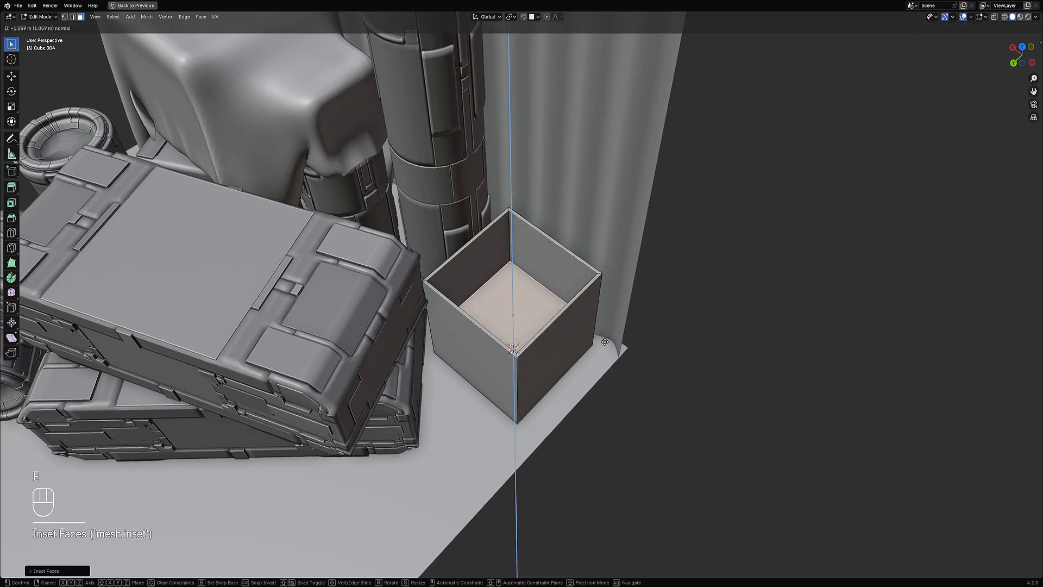
{"action": "left_click", "coordinate": [592, 312]}
{"action": "scroll", "coordinate": [587, 307], "scroll_direction": "down", "scroll_amount": 6}
{"action": "middle_click_drag", "start_coordinate": [587, 307], "coordinate": [568, 279]}
{"action": "scroll", "coordinate": [530, 342], "scroll_direction": "up", "scroll_amount": 4}
Step: Select the box's vertical corner edge ring and bevel the corners
{"action": "key", "text": "alt+a"}
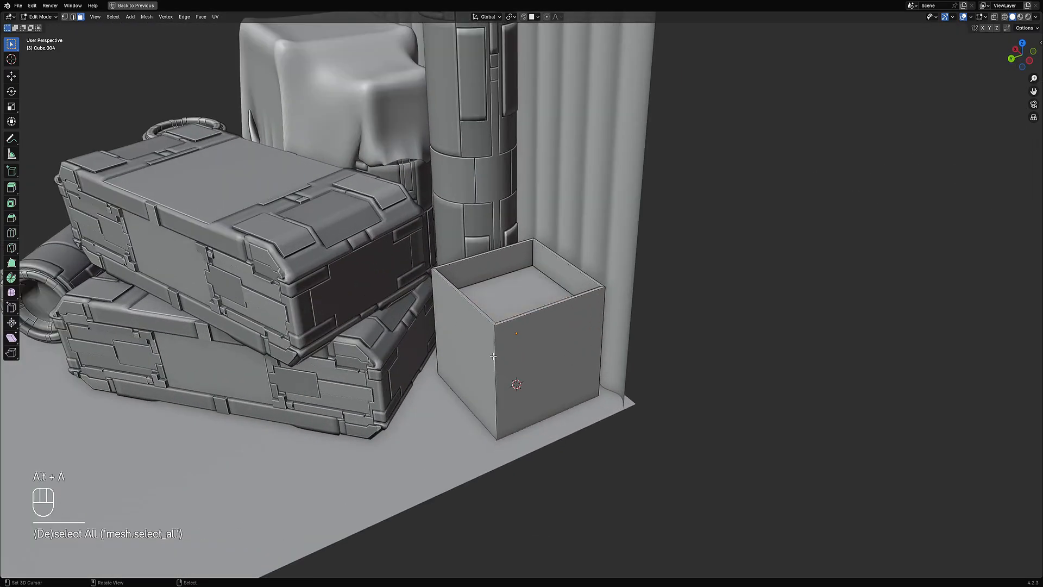
{"action": "key", "text": "2"}
{"action": "left_click", "coordinate": [497, 353], "text": "ctrl+alt"}
{"action": "scroll", "coordinate": [498, 350], "scroll_direction": "up", "scroll_amount": 3}
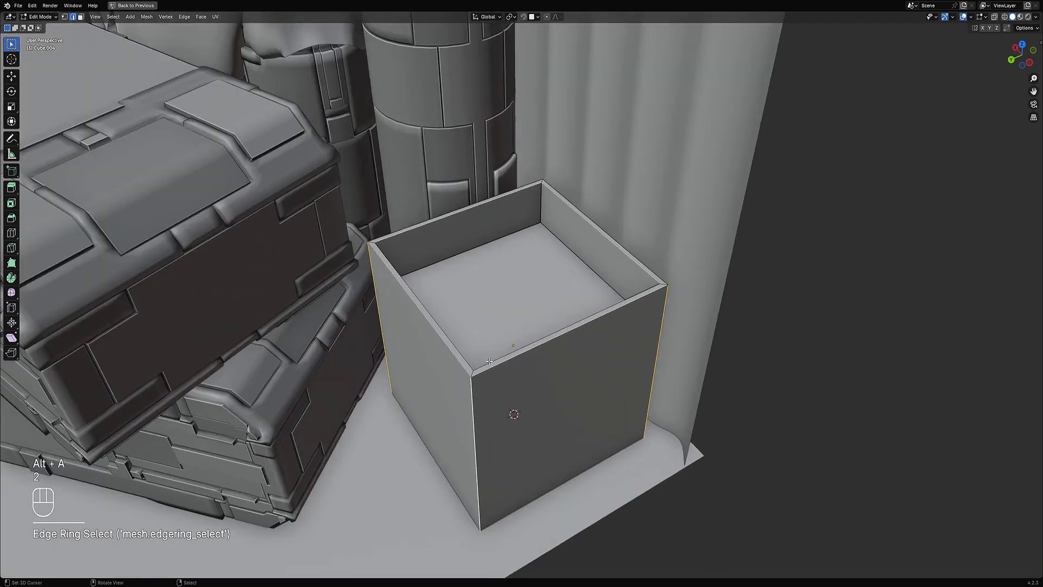
{"action": "key", "text": "ctrl+b"}
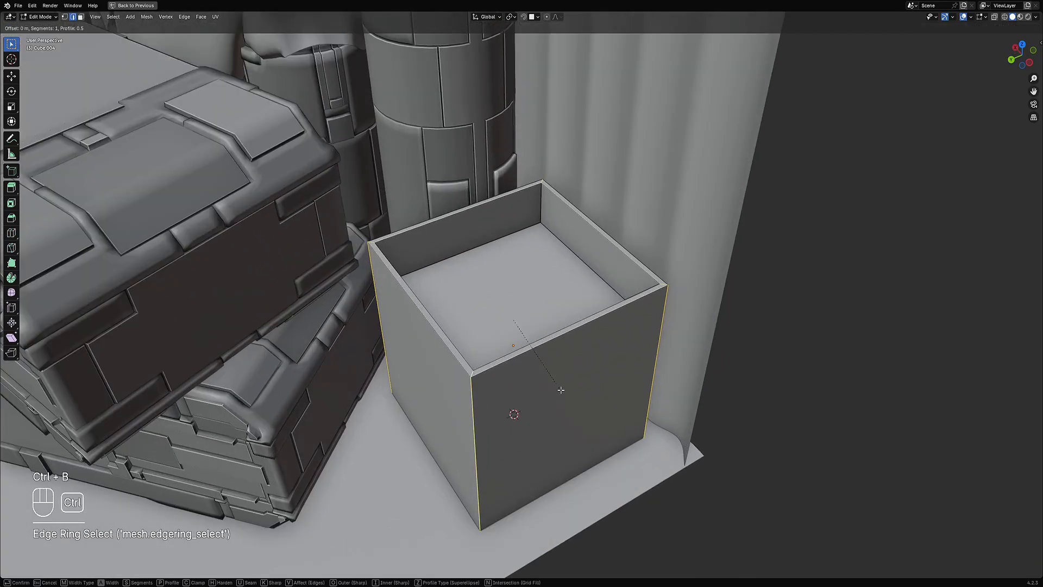
{"action": "right_click", "coordinate": [575, 398]}
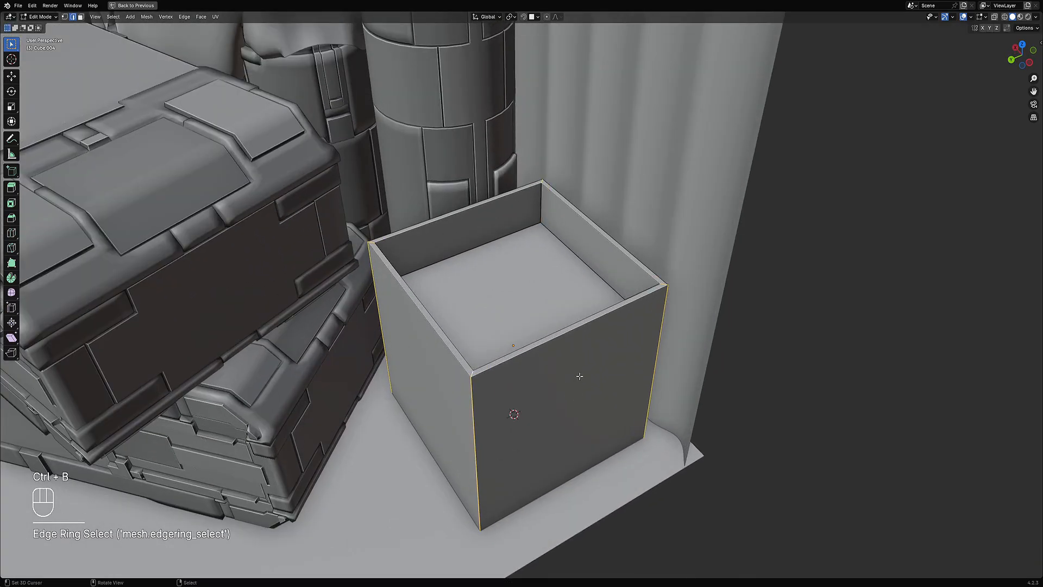
{"action": "middle_click_drag", "start_coordinate": [576, 397], "coordinate": [530, 257]}
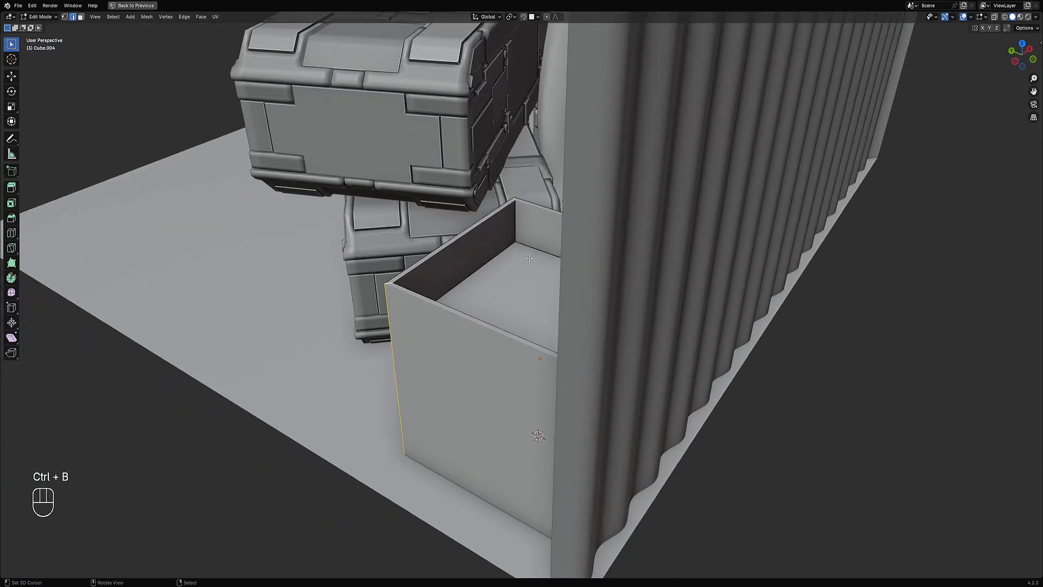
{"action": "right_click", "coordinate": [514, 223], "text": "ctrl+alt+shift"}
{"action": "middle_click_drag", "start_coordinate": [514, 224], "coordinate": [577, 271]}
{"action": "key", "text": "ctrl+b"}
{"action": "right_click", "coordinate": [578, 269]}
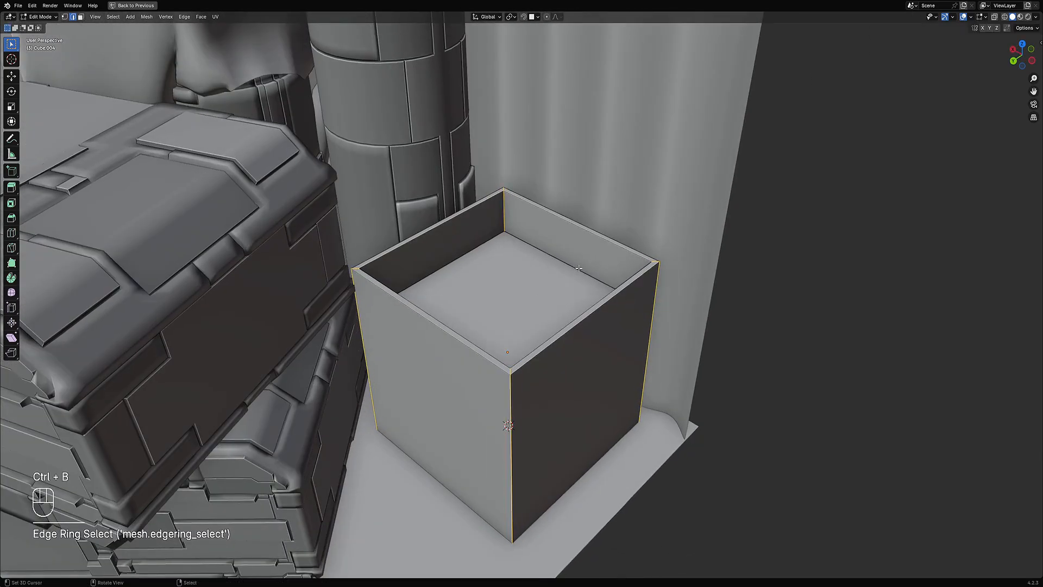
{"action": "key", "text": "ctrl+b"}
{"action": "left_click", "coordinate": [584, 268]}
{"action": "key", "text": "Tab"}
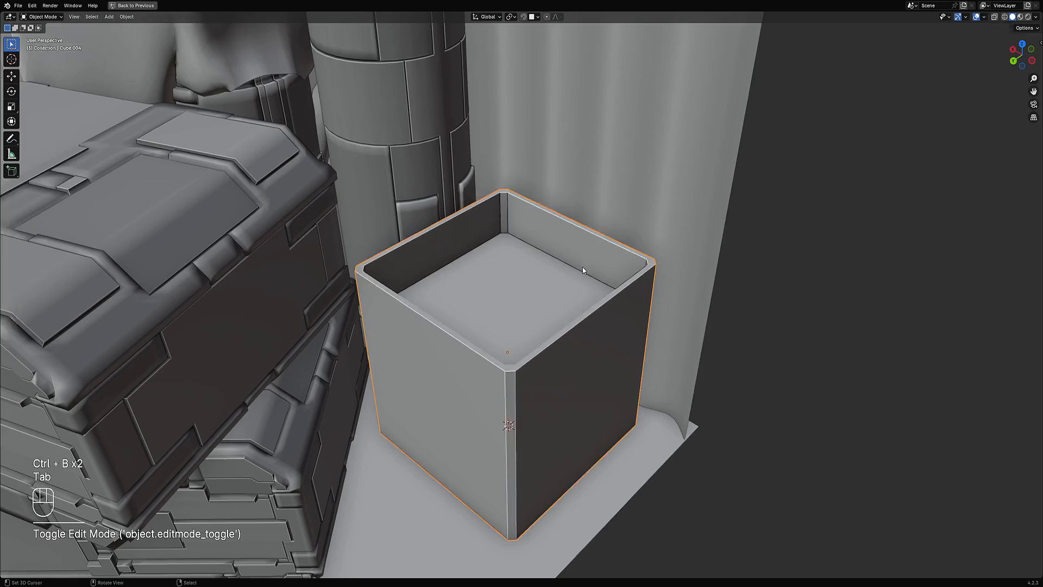
Step: Add horizontal loop cuts around the box's walls
{"action": "scroll", "coordinate": [584, 268], "scroll_direction": "down", "scroll_amount": 5}
{"action": "middle_click_drag", "start_coordinate": [586, 336], "coordinate": [509, 329]}
{"action": "scroll", "coordinate": [565, 309], "scroll_direction": "up", "scroll_amount": 2}
{"action": "key", "text": "Tab"}
{"action": "key", "text": "alt+a"}
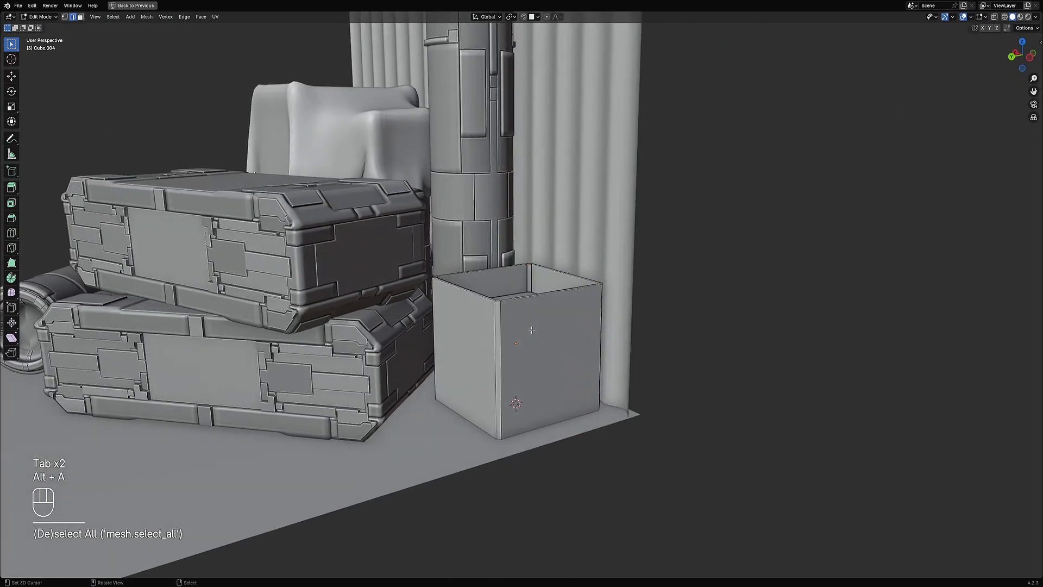
{"action": "key", "text": "ctrl+r"}
{"action": "scroll", "coordinate": [509, 329], "scroll_direction": "up", "scroll_amount": 4}
{"action": "left_click", "coordinate": [508, 330]}
{"action": "right_click", "coordinate": [509, 329]}
Step: Add vertical loop cuts across each of the box's side walls
{"action": "key", "text": "ctrl+r"}
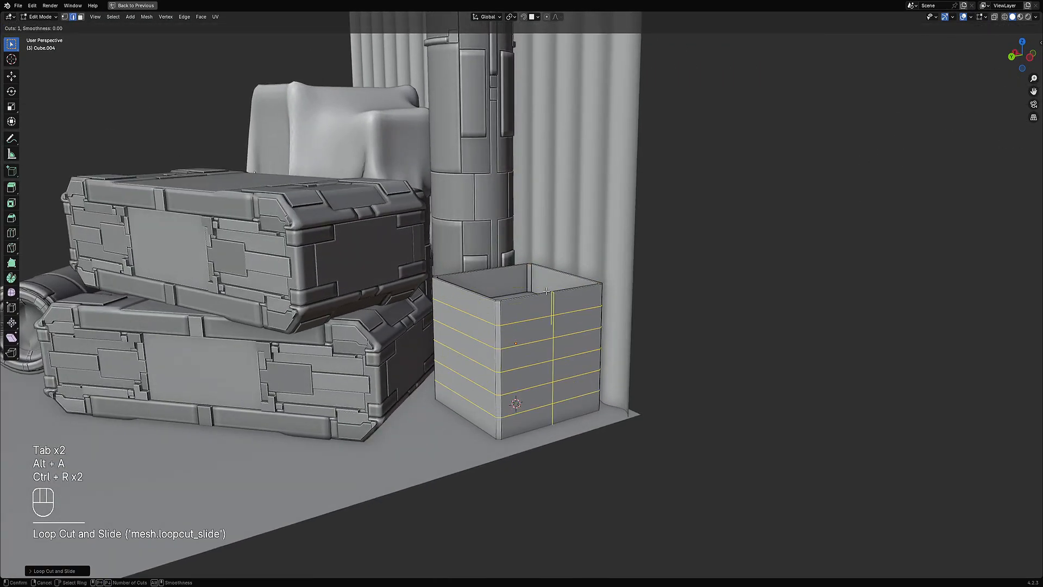
{"action": "scroll", "coordinate": [546, 290], "scroll_direction": "up", "scroll_amount": 1}
{"action": "scroll", "coordinate": [546, 291], "scroll_direction": "up", "scroll_amount": 1}
{"action": "left_click", "coordinate": [546, 290]}
{"action": "right_click", "coordinate": [547, 291]}
{"action": "key", "text": "ctrl+r"}
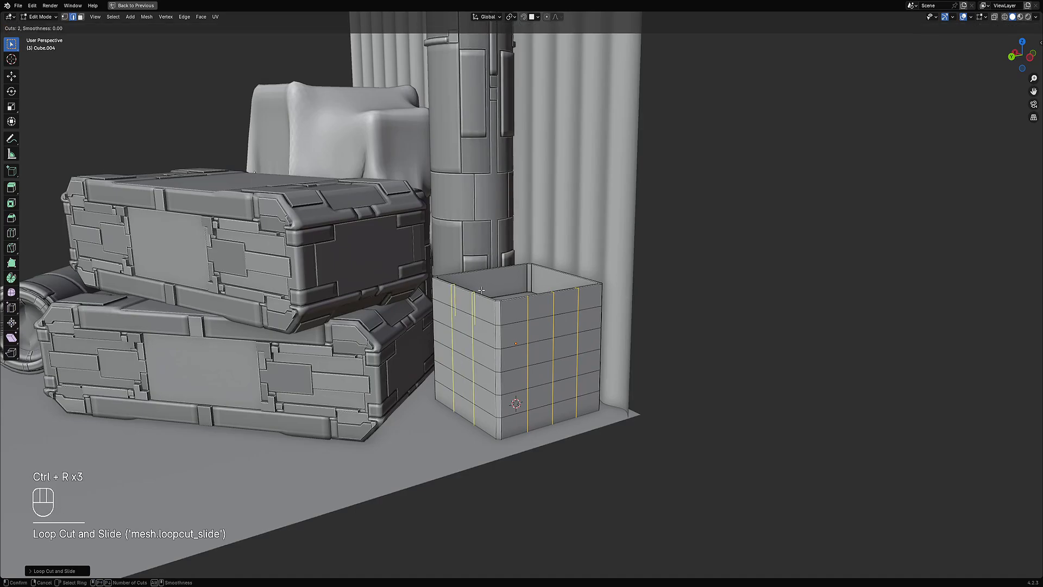
{"action": "left_click", "coordinate": [481, 291]}
{"action": "right_click", "coordinate": [481, 291]}
{"action": "middle_click_drag", "start_coordinate": [482, 291], "coordinate": [545, 263]}
{"action": "key", "text": "ctrl+r"}
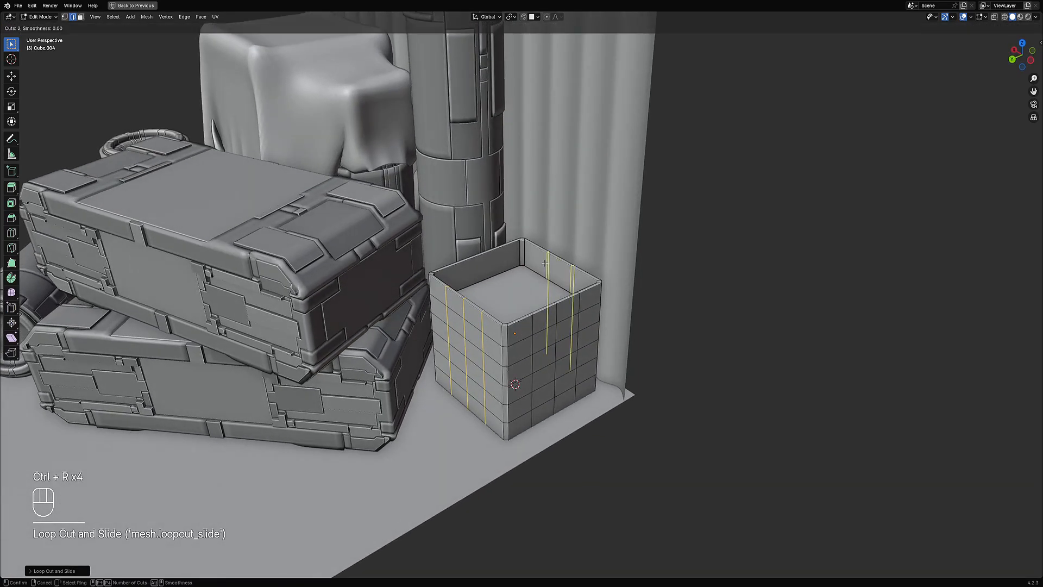
{"action": "scroll", "coordinate": [545, 263], "scroll_direction": "up", "scroll_amount": 2}
{"action": "left_click", "coordinate": [545, 263]}
{"action": "right_click", "coordinate": [545, 263]}
{"action": "key", "text": "ctrl+r"}
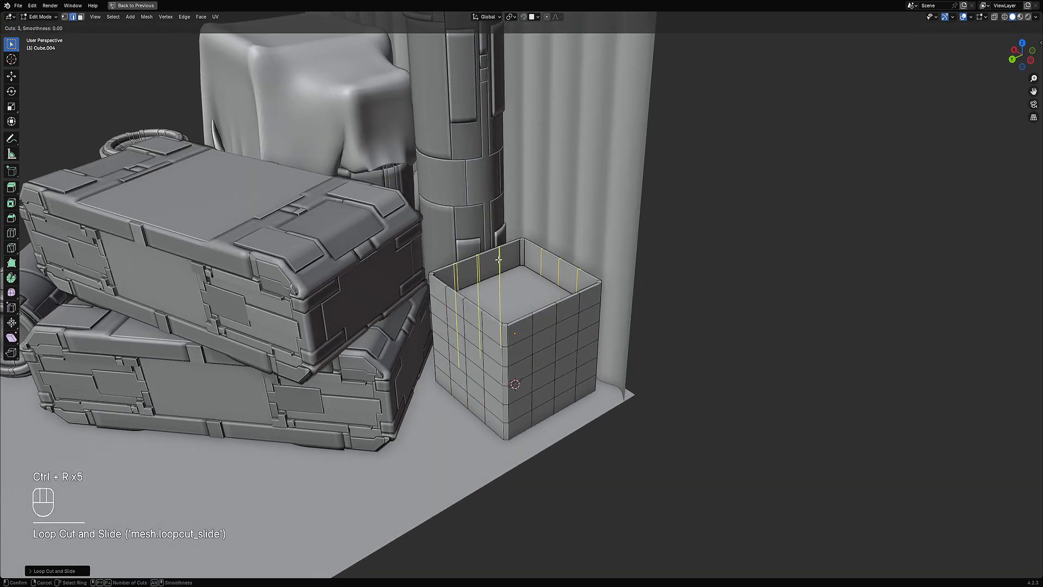
{"action": "left_click", "coordinate": [498, 259]}
{"action": "right_click", "coordinate": [499, 260]}
Step: Apply Auto Mirror to the box on the X and Y axes
{"action": "key", "text": "alt+a"}
{"action": "key", "text": "Tab"}
{"action": "key", "text": "shift+ctrl+x"}
{"action": "mouse_move", "coordinate": [526, 315]}
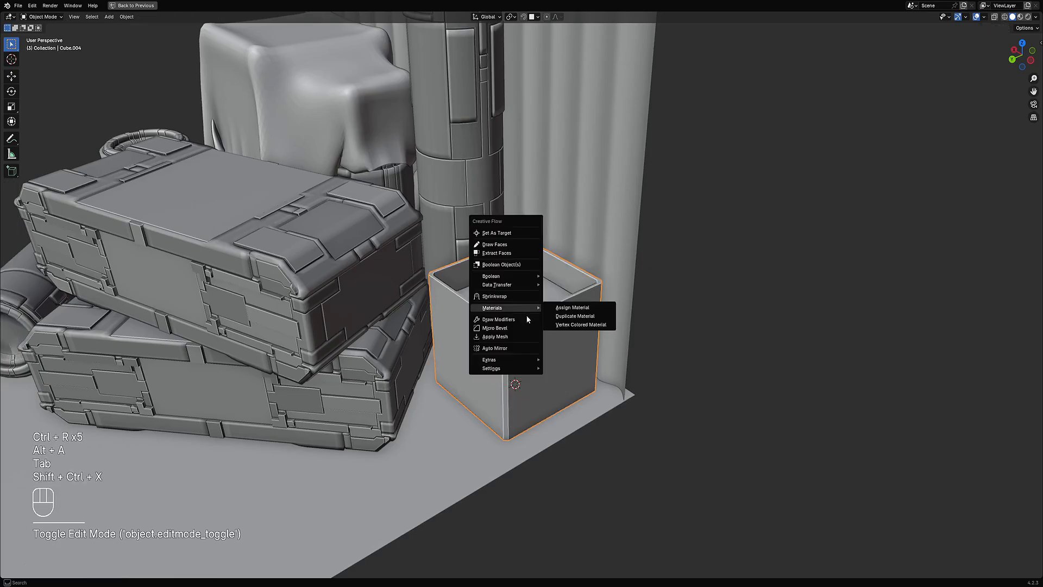
{"action": "left_click", "coordinate": [501, 348]}
{"action": "key", "text": "x"}
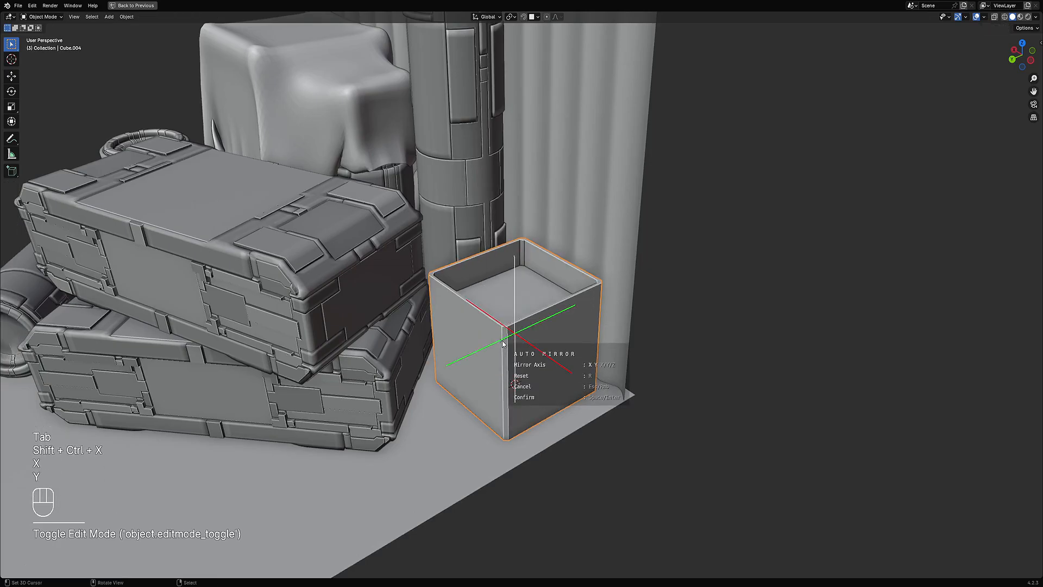
{"action": "key", "text": "space"}
Step: Select the column of wall faces at one corner of the box in face mode
{"action": "key", "text": "Tab"}
{"action": "key", "text": "alt+a"}
{"action": "key", "text": "3"}
{"action": "left_click", "coordinate": [506, 339], "text": "alt+shift"}
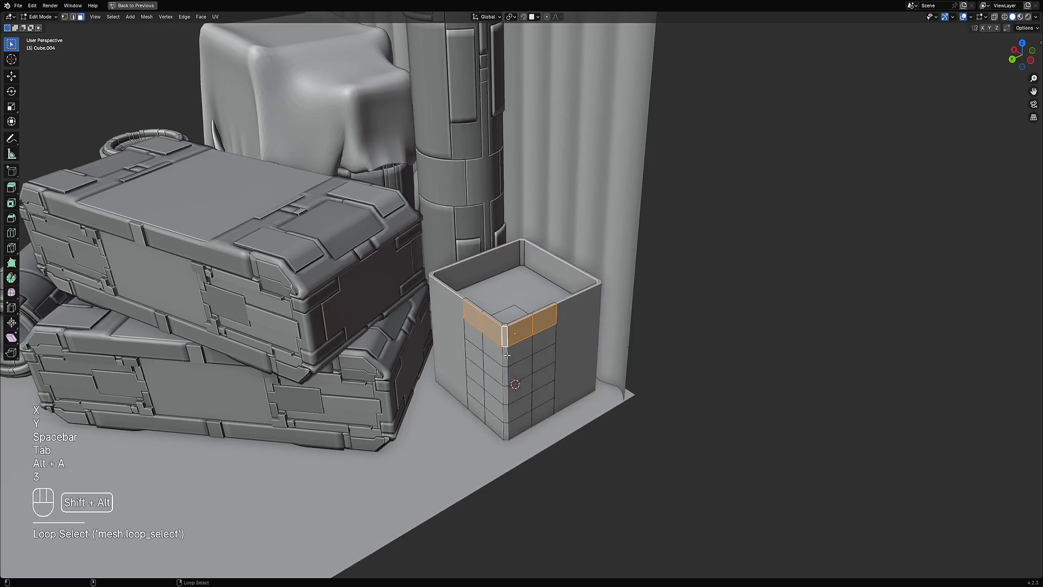
{"action": "left_click", "coordinate": [507, 355], "text": "alt+shift"}
{"action": "left_click", "coordinate": [507, 374], "text": "alt+shift"}
{"action": "left_click", "coordinate": [508, 392], "text": "alt+shift"}
{"action": "left_click", "coordinate": [508, 411], "text": "alt+shift"}
{"action": "left_click", "coordinate": [508, 430], "text": "alt+shift"}
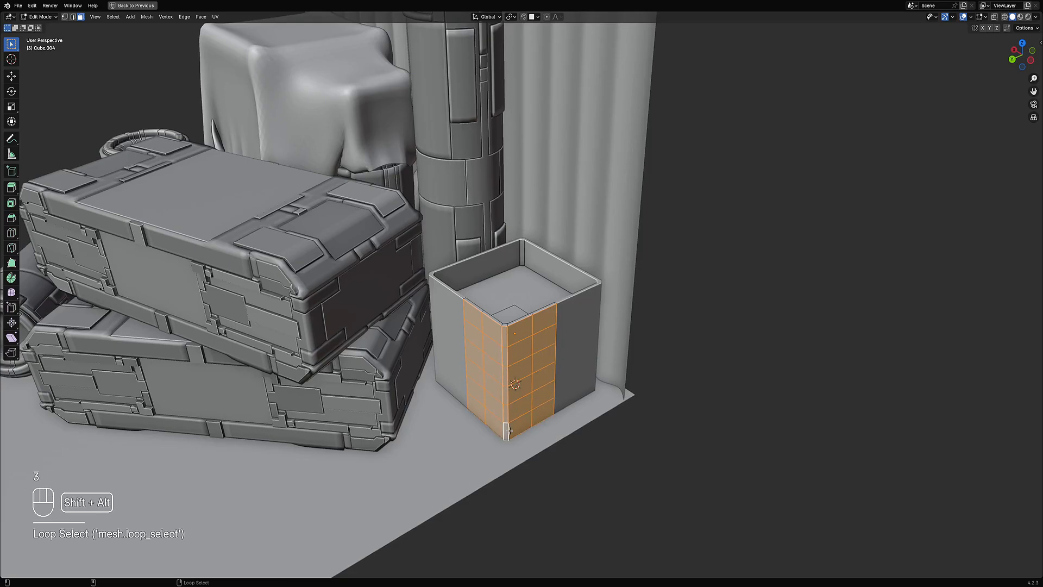
{"action": "key", "text": "Tab"}
Step: Apply Random Panels to the box and vary its subdivision cuts and panel seed
{"action": "scroll", "coordinate": [586, 310], "scroll_direction": "down", "scroll_amount": 6}
{"action": "middle_click_drag", "start_coordinate": [585, 310], "coordinate": [644, 245]}
{"action": "key", "text": "shift+q"}
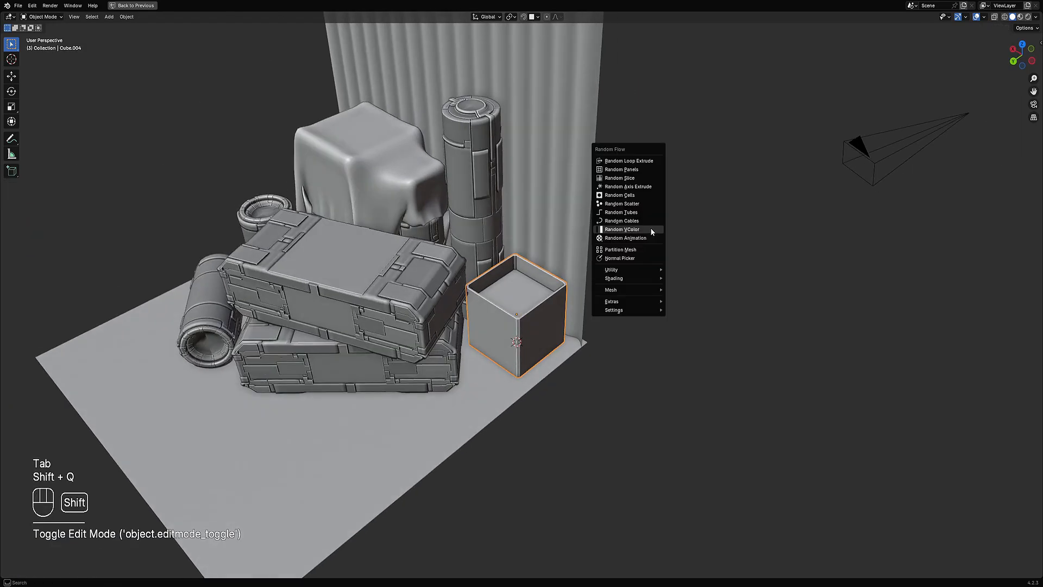
{"action": "left_click", "coordinate": [644, 171]}
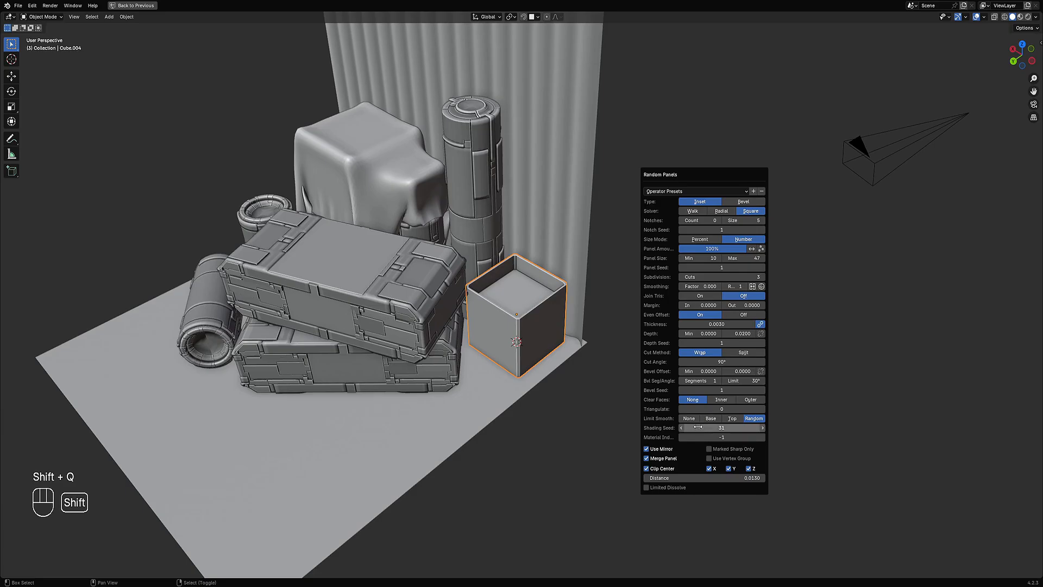
{"action": "scroll", "coordinate": [712, 277], "scroll_direction": "down", "scroll_amount": 1, "text": "ctrl"}
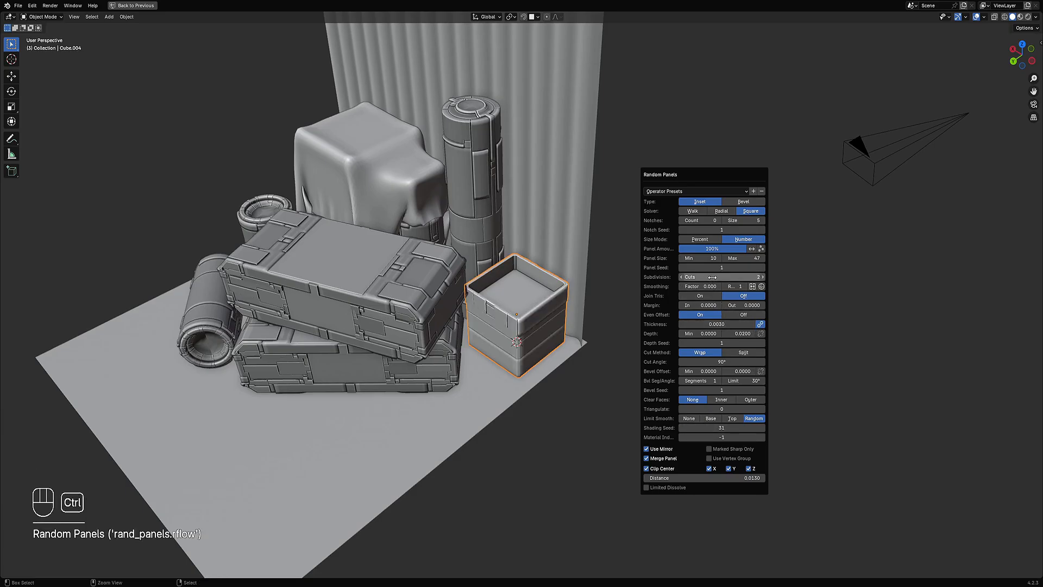
{"action": "scroll", "coordinate": [713, 277], "scroll_direction": "down", "scroll_amount": 1, "text": "ctrl"}
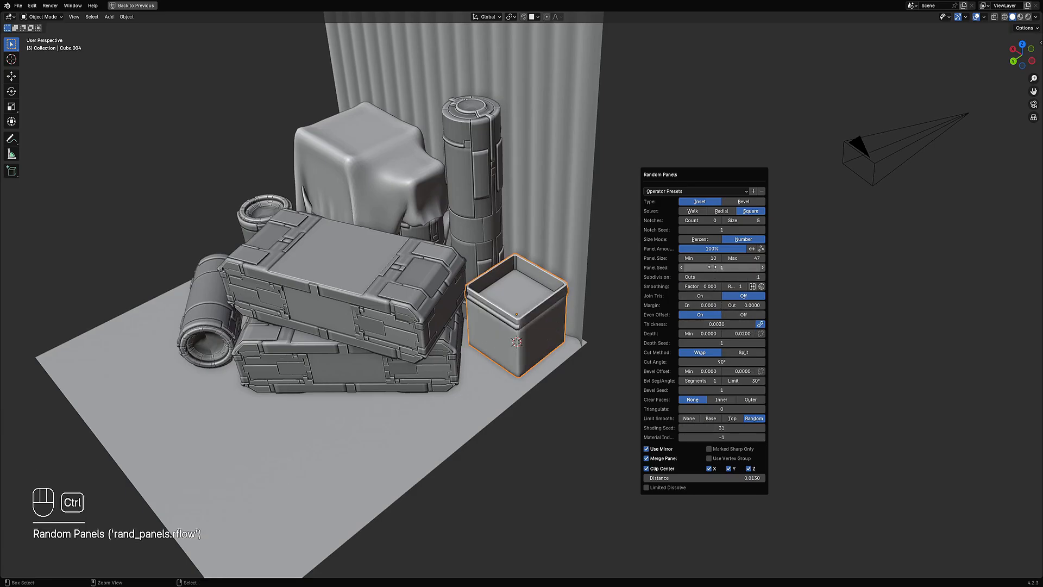
{"action": "scroll", "coordinate": [712, 267], "scroll_direction": "up", "scroll_amount": 9, "text": "ctrl"}
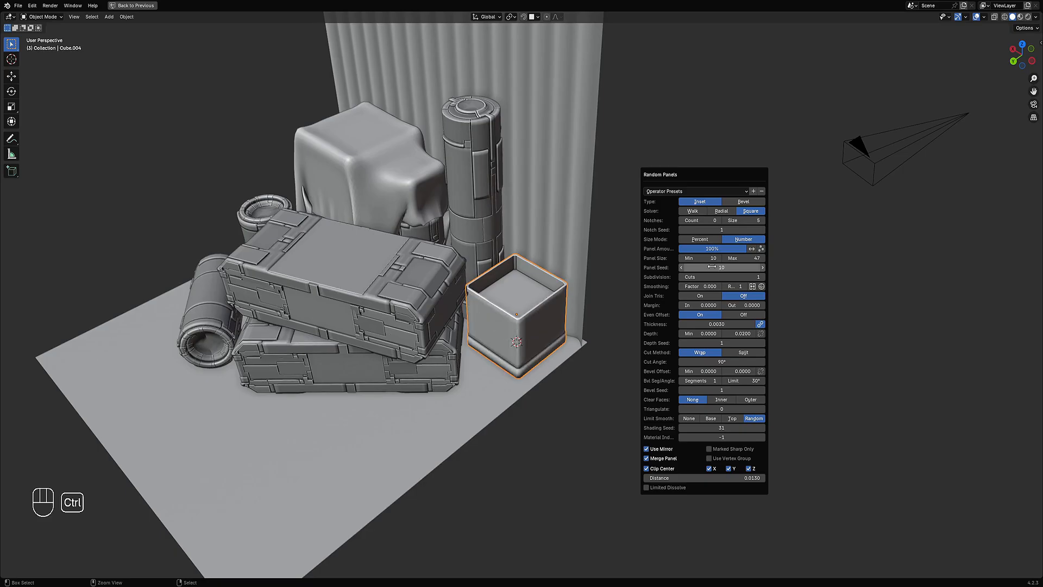
{"action": "scroll", "coordinate": [712, 267], "scroll_direction": "down", "scroll_amount": 1, "text": "ctrl"}
{"action": "scroll", "coordinate": [709, 277], "scroll_direction": "up", "scroll_amount": 2, "text": "ctrl"}
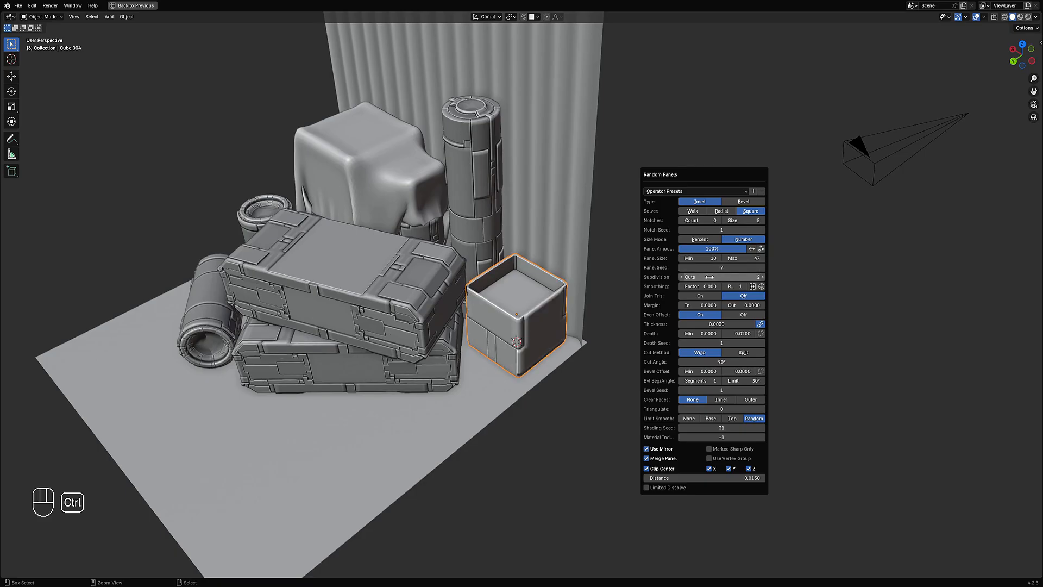
{"action": "mouse_move", "coordinate": [562, 380]}
{"action": "middle_mouse_down"}
{"action": "mouse_move", "coordinate": [555, 340]}
{"action": "mouse_move", "coordinate": [548, 376]}
{"action": "middle_mouse_up"}
{"action": "scroll", "coordinate": [659, 304], "scroll_direction": "up", "scroll_amount": 1}
Step: Reopen the Random Panels settings, set the maximum panel size to 75 and vary the panel seed
{"action": "key", "text": "F9"}
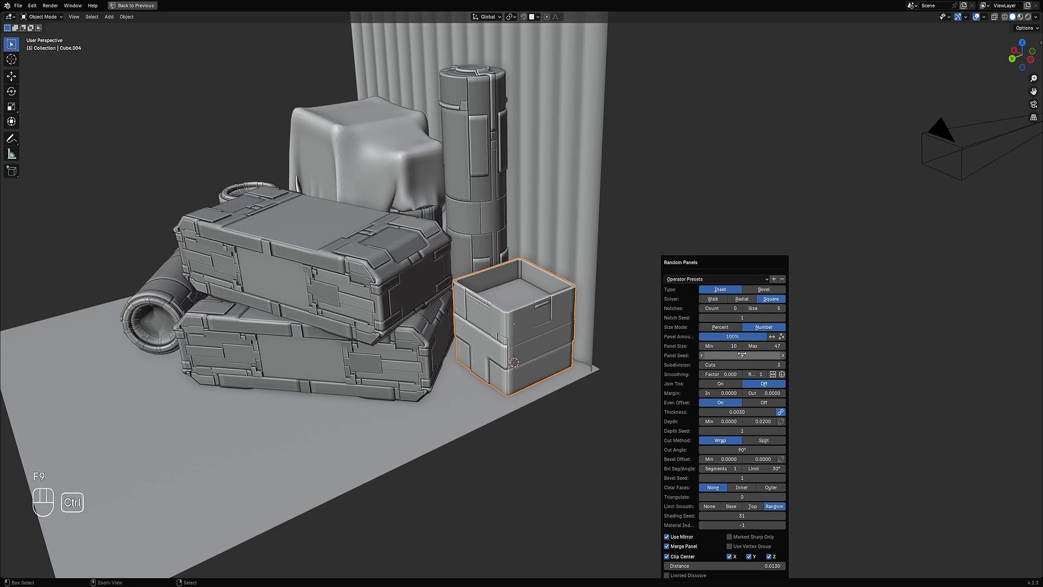
{"action": "scroll", "coordinate": [742, 355], "scroll_direction": "up", "scroll_amount": 7, "text": "ctrl"}
{"action": "scroll", "coordinate": [742, 355], "scroll_direction": "up", "scroll_amount": 3, "text": "ctrl"}
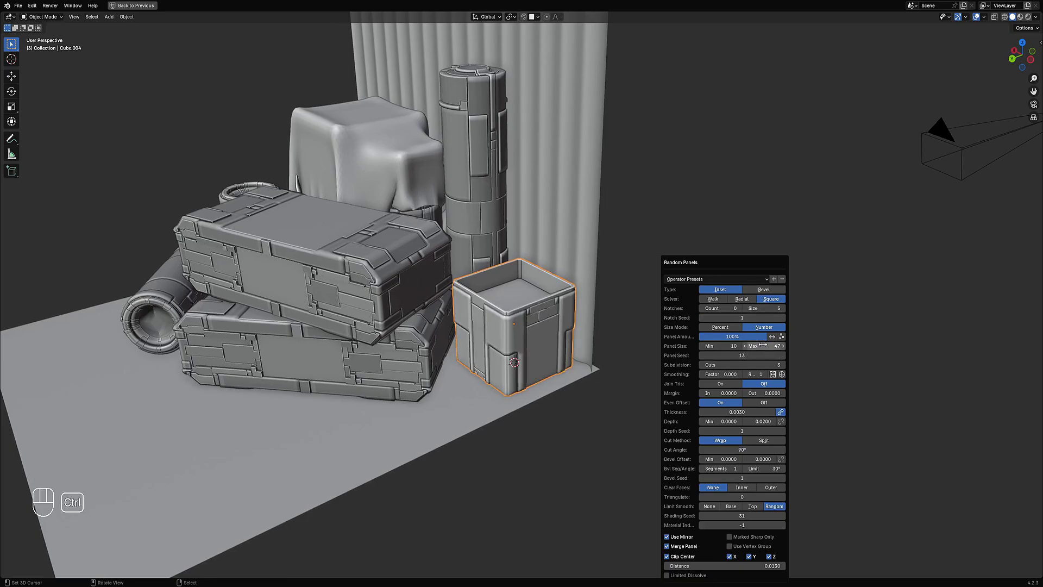
{"action": "left_click_drag", "start_coordinate": [764, 346], "coordinate": [782, 346], "text": "shift"}
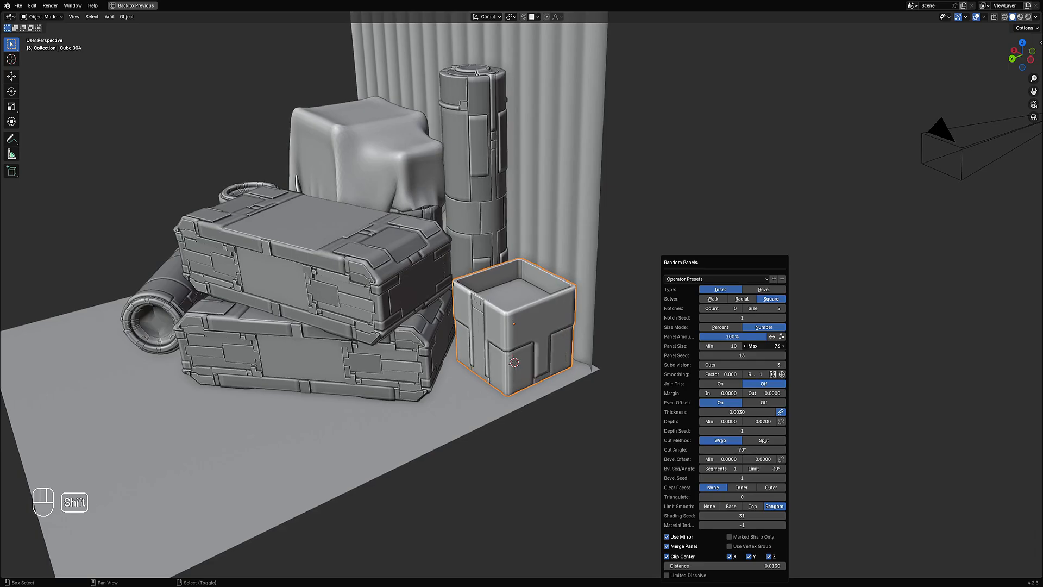
{"action": "left_click", "coordinate": [763, 346]}
{"action": "scroll", "coordinate": [737, 354], "scroll_direction": "up", "scroll_amount": 4, "text": "ctrl"}
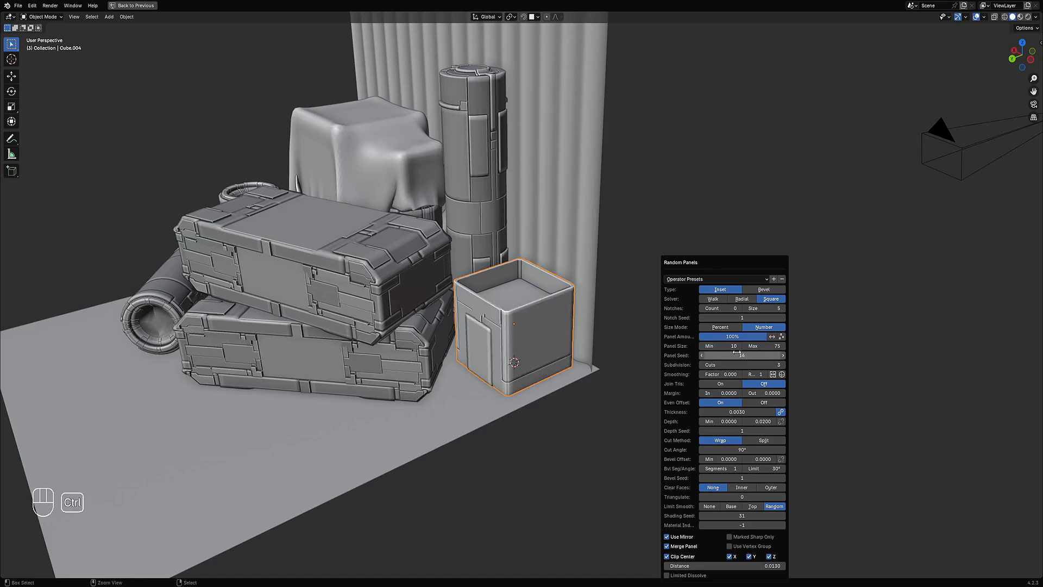
{"action": "scroll", "coordinate": [737, 354], "scroll_direction": "up", "scroll_amount": 6, "text": "ctrl"}
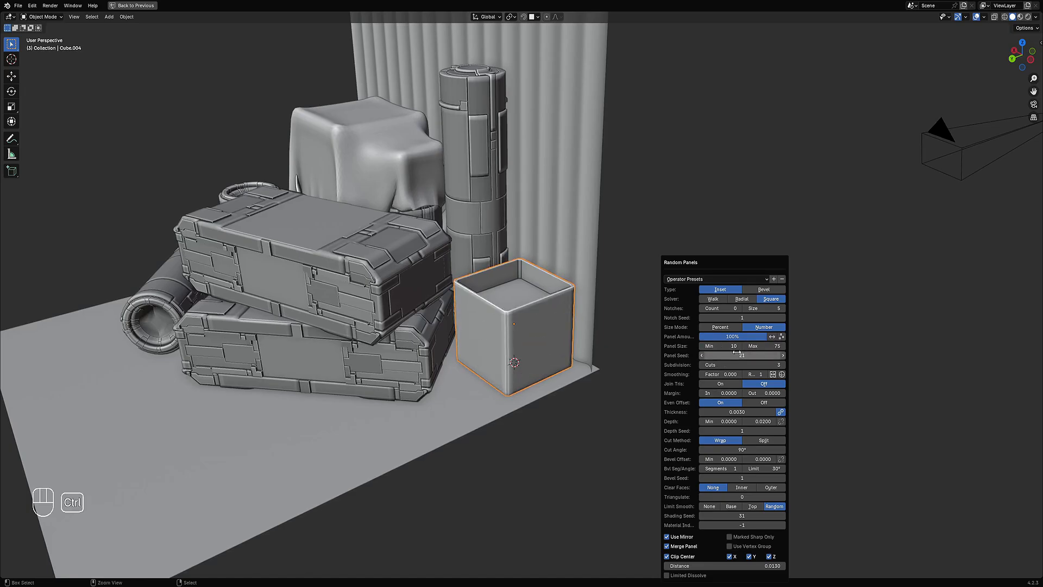
{"action": "scroll", "coordinate": [737, 353], "scroll_direction": "up", "scroll_amount": 6, "text": "ctrl"}
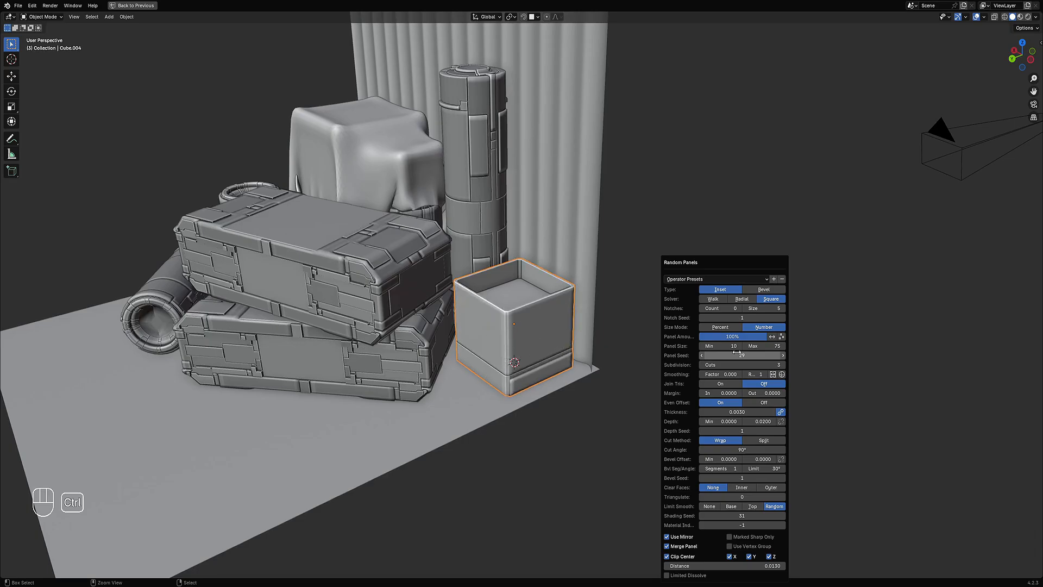
Step: Select a face on the box's wall and run Random Panels on the box again
{"action": "middle_click_drag", "start_coordinate": [543, 347], "coordinate": [491, 324]}
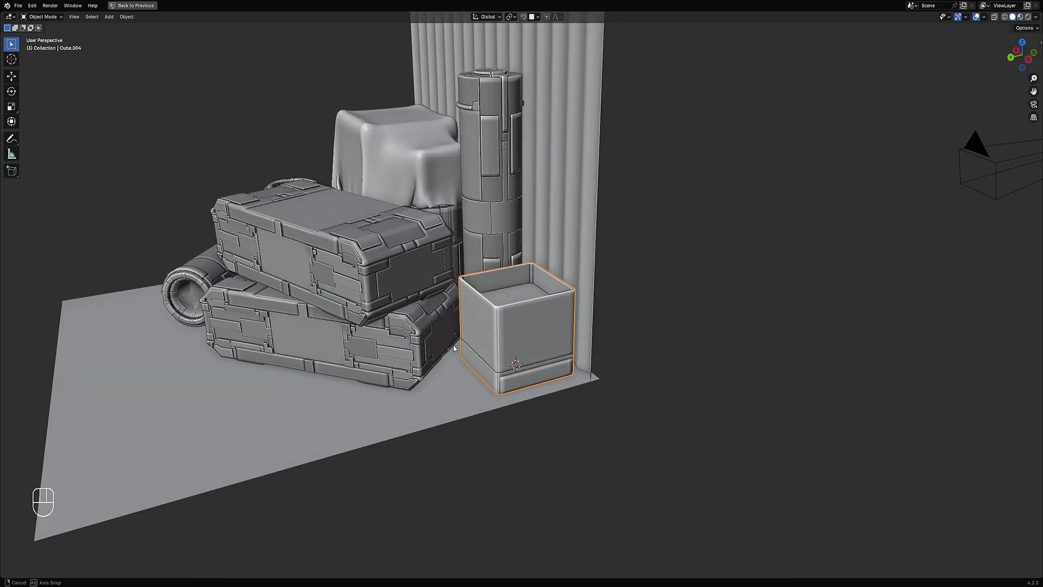
{"action": "key", "text": "Tab"}
{"action": "key", "text": "alt+a"}
{"action": "scroll", "coordinate": [492, 325], "scroll_direction": "up", "scroll_amount": 3}
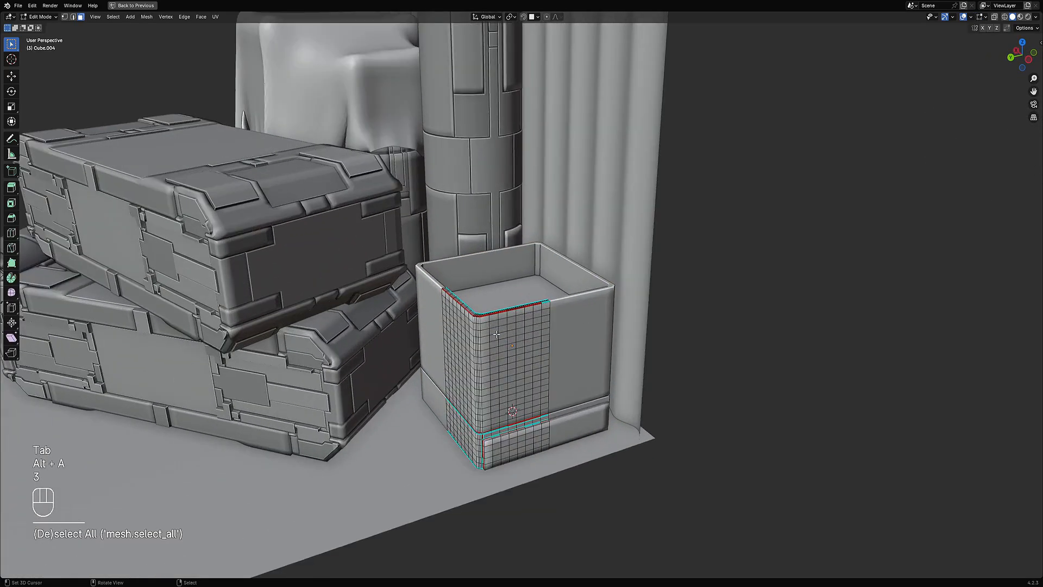
{"action": "left_click", "coordinate": [489, 339], "text": "shift"}
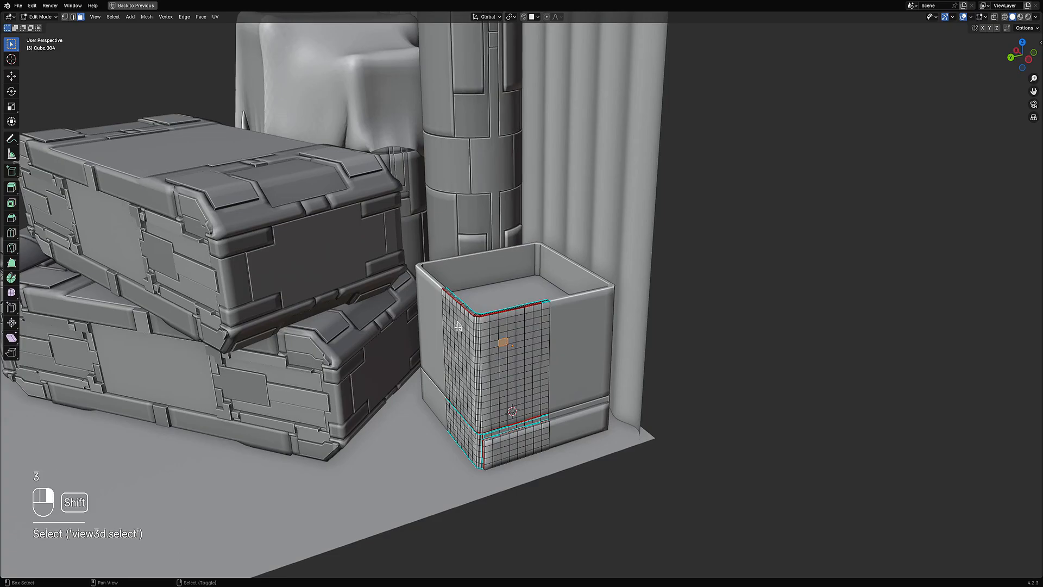
{"action": "key", "text": "Tab"}
{"action": "scroll", "coordinate": [590, 283], "scroll_direction": "down", "scroll_amount": 3}
{"action": "key", "text": "shift+q"}
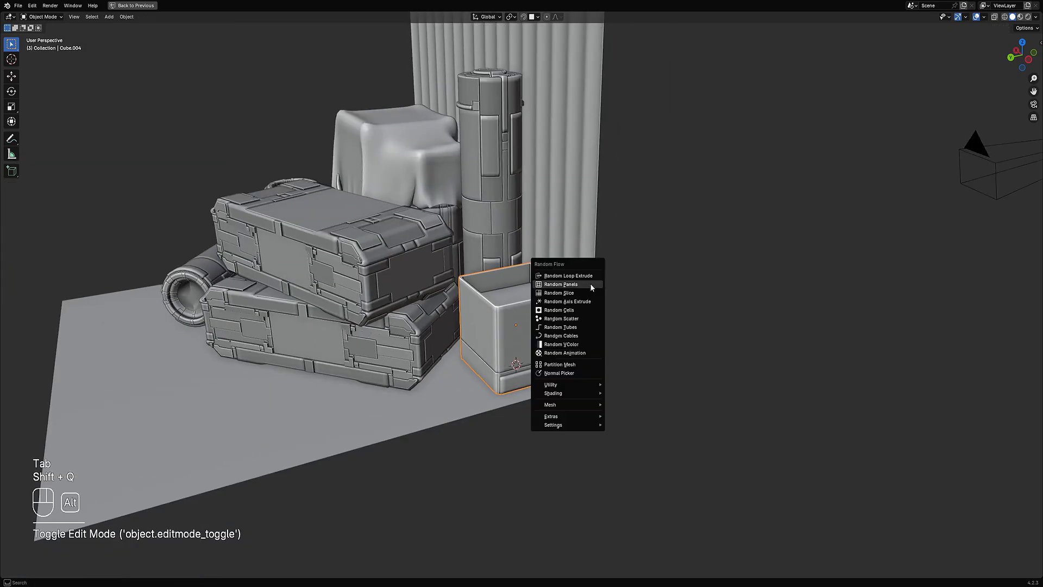
{"action": "left_click", "coordinate": [590, 283]}
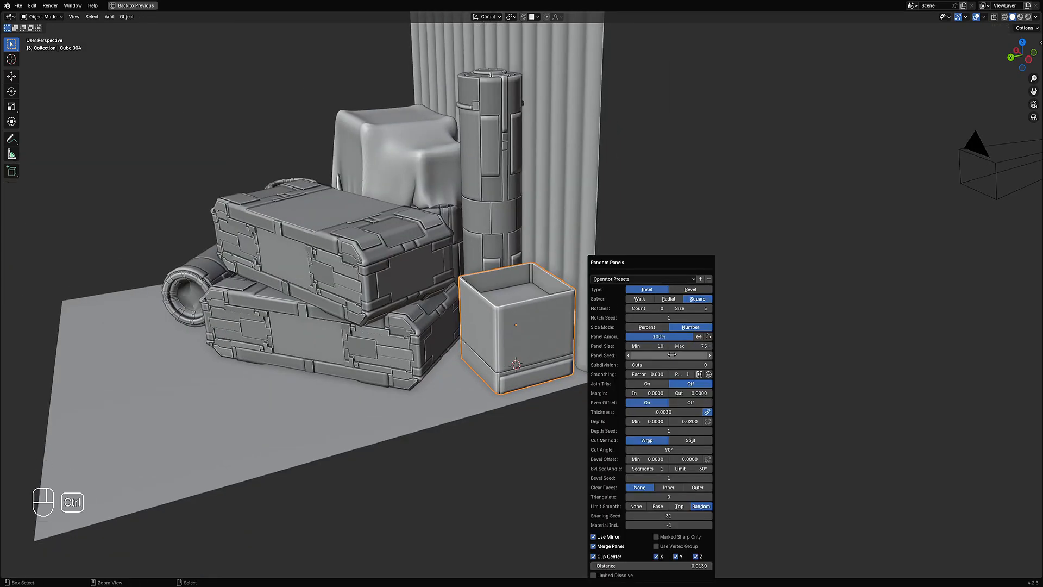
Step: Change the panel seed and switch the Random Panels type to Bevel
{"action": "scroll", "coordinate": [671, 355], "scroll_direction": "up", "scroll_amount": 4, "text": "ctrl"}
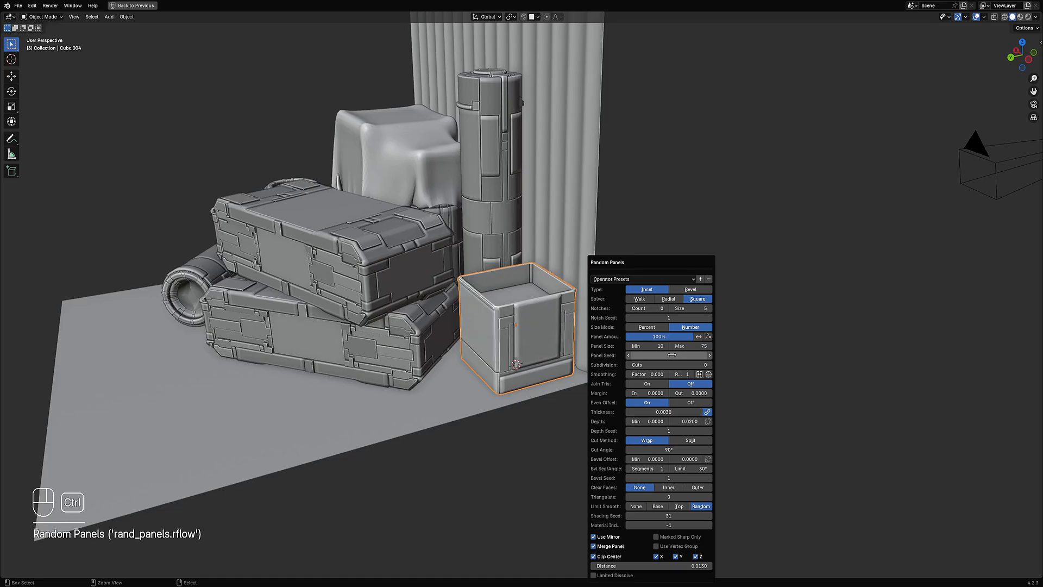
{"action": "scroll", "coordinate": [672, 355], "scroll_direction": "up", "scroll_amount": 1, "text": "ctrl"}
{"action": "left_click", "coordinate": [686, 290]}
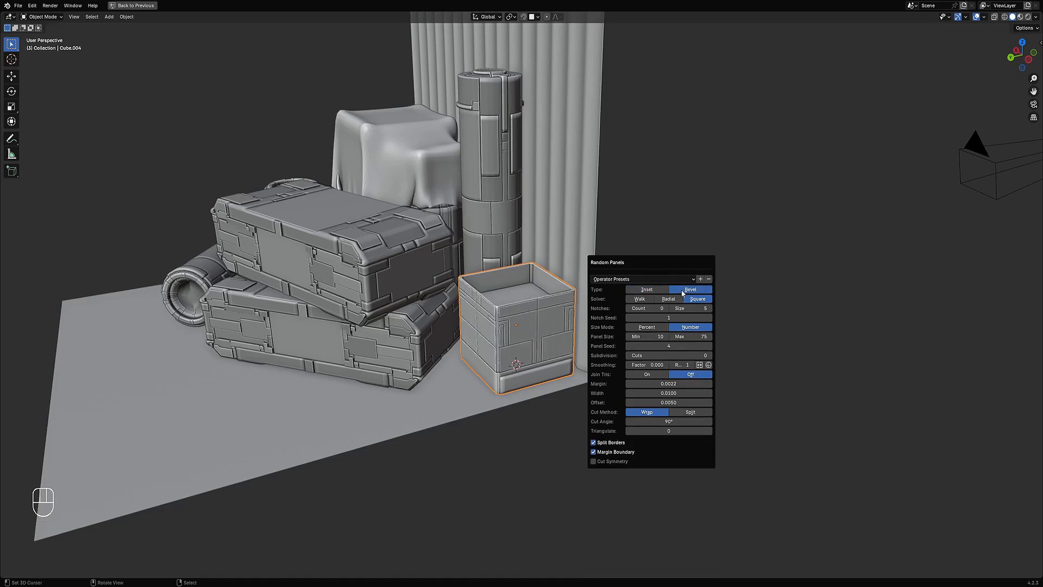
Step: Reopen the Random Panels settings for the box and set the panel margin to 0
{"action": "middle_click_drag", "start_coordinate": [543, 326], "coordinate": [518, 316]}
{"action": "scroll", "coordinate": [518, 315], "scroll_direction": "up", "scroll_amount": 3}
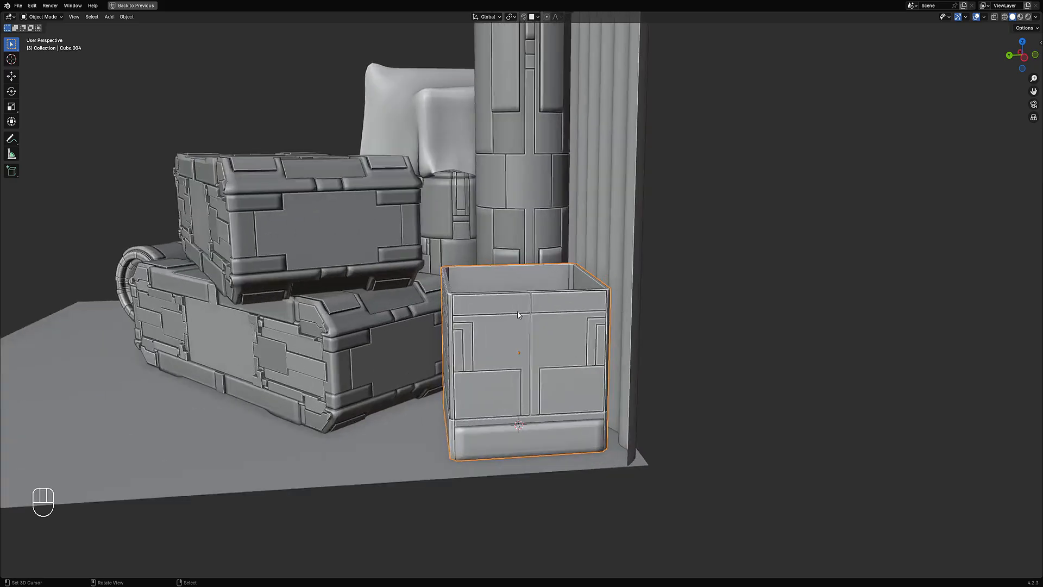
{"action": "scroll", "coordinate": [518, 316], "scroll_direction": "up", "scroll_amount": 1}
{"action": "key", "text": "F9"}
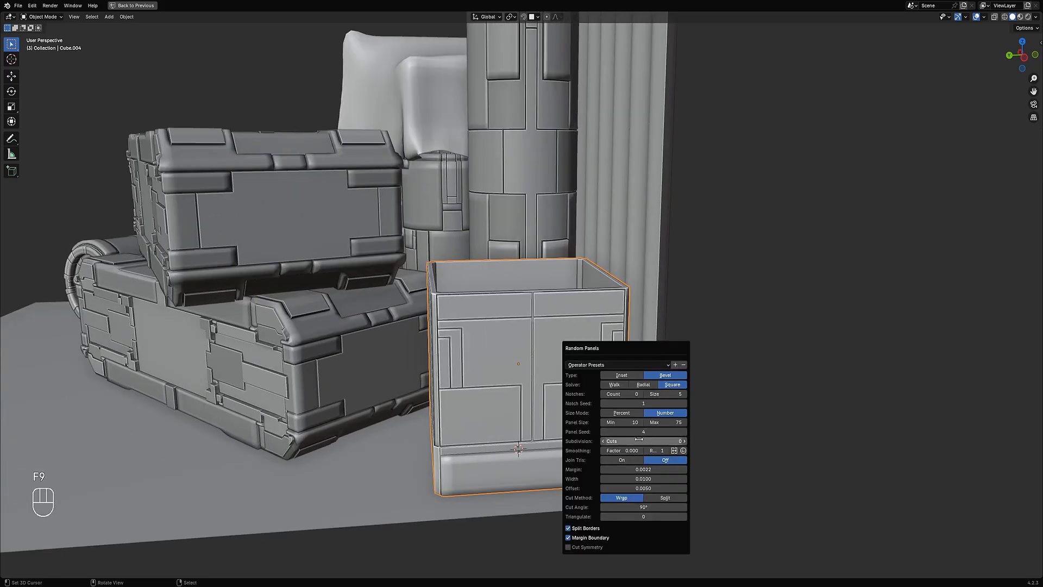
{"action": "left_click_drag", "start_coordinate": [643, 469], "coordinate": [636, 469]}
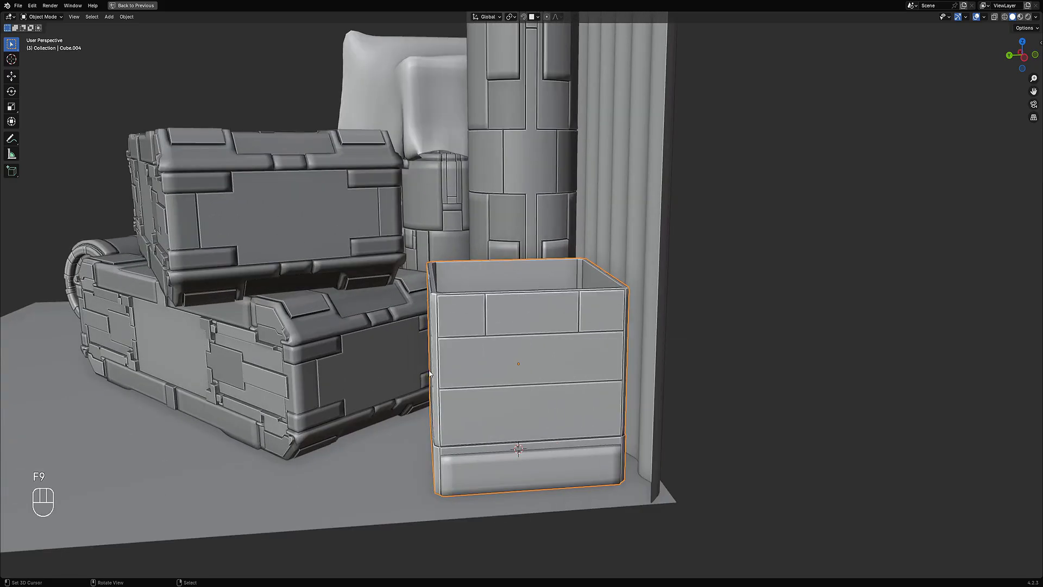
Step: Reopen the Random Panels settings again and cycle through panel seed values
{"action": "middle_click_drag", "start_coordinate": [457, 316], "coordinate": [510, 320]}
{"action": "scroll", "coordinate": [585, 334], "scroll_direction": "down", "scroll_amount": 2}
{"action": "middle_click_drag", "start_coordinate": [585, 337], "coordinate": [620, 345]}
{"action": "key", "text": "F9"}
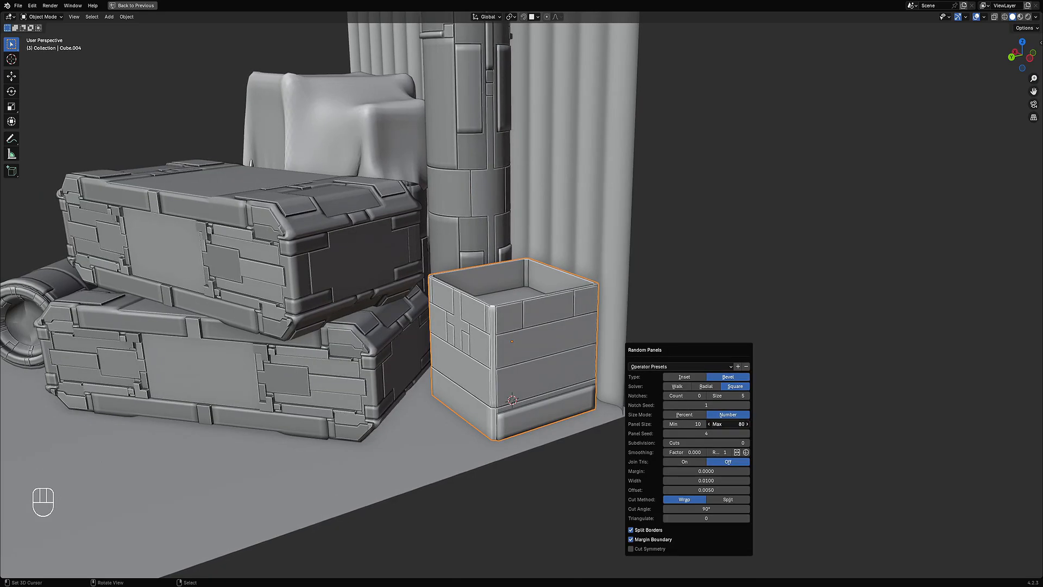
{"action": "scroll", "coordinate": [699, 433], "scroll_direction": "up", "scroll_amount": 6, "text": "ctrl"}
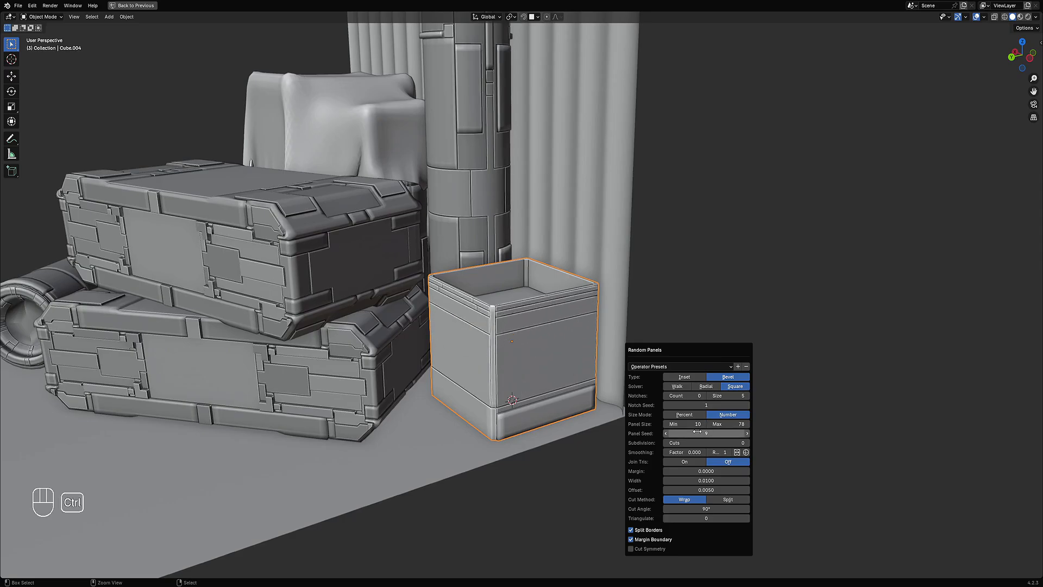
{"action": "scroll", "coordinate": [698, 431], "scroll_direction": "up", "scroll_amount": 9, "text": "ctrl"}
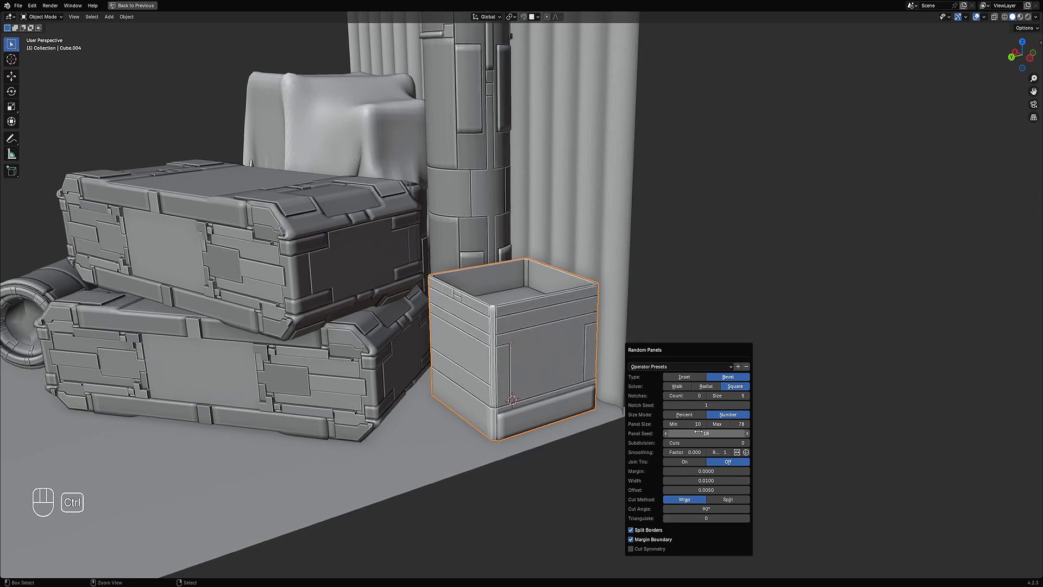
Step: Set the minimum panel size to 0 and keep cycling the panel seed
{"action": "left_click_drag", "start_coordinate": [719, 423], "coordinate": [678, 423]}
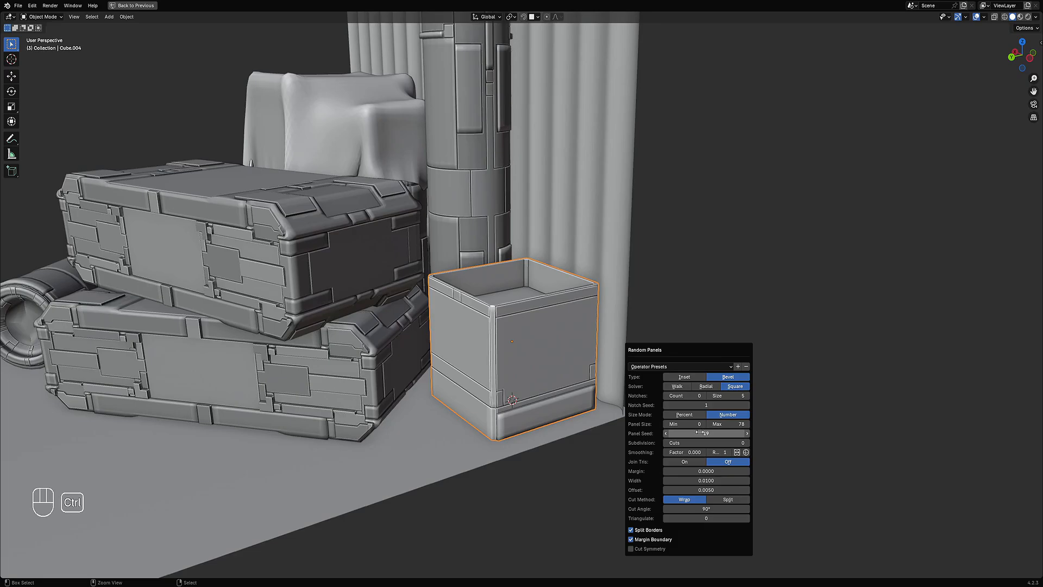
{"action": "scroll", "coordinate": [701, 432], "scroll_direction": "up", "scroll_amount": 10, "text": "ctrl"}
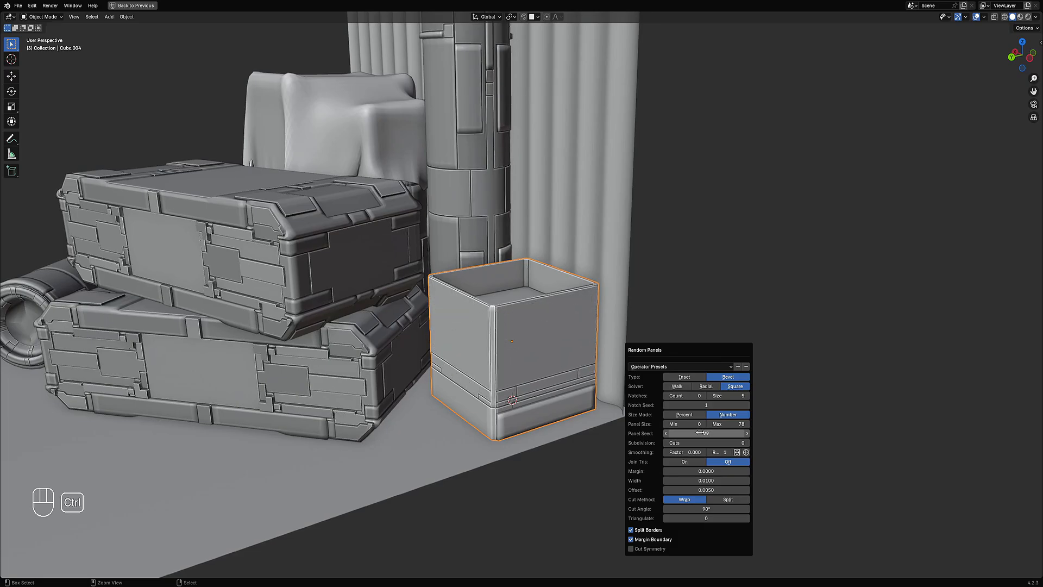
{"action": "scroll", "coordinate": [701, 432], "scroll_direction": "up", "scroll_amount": 11, "text": "ctrl"}
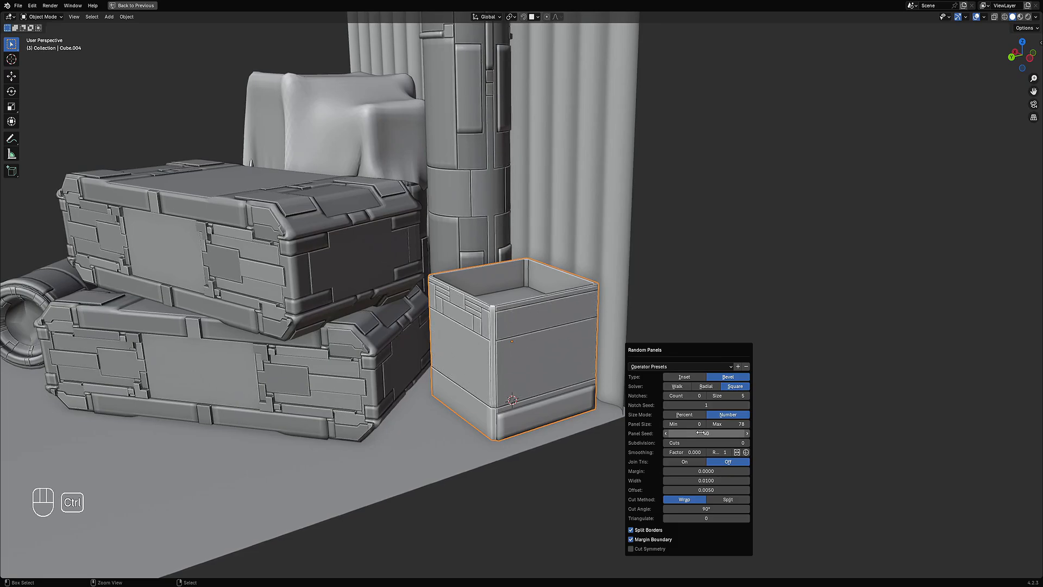
{"action": "scroll", "coordinate": [700, 432], "scroll_direction": "up", "scroll_amount": 12, "text": "ctrl"}
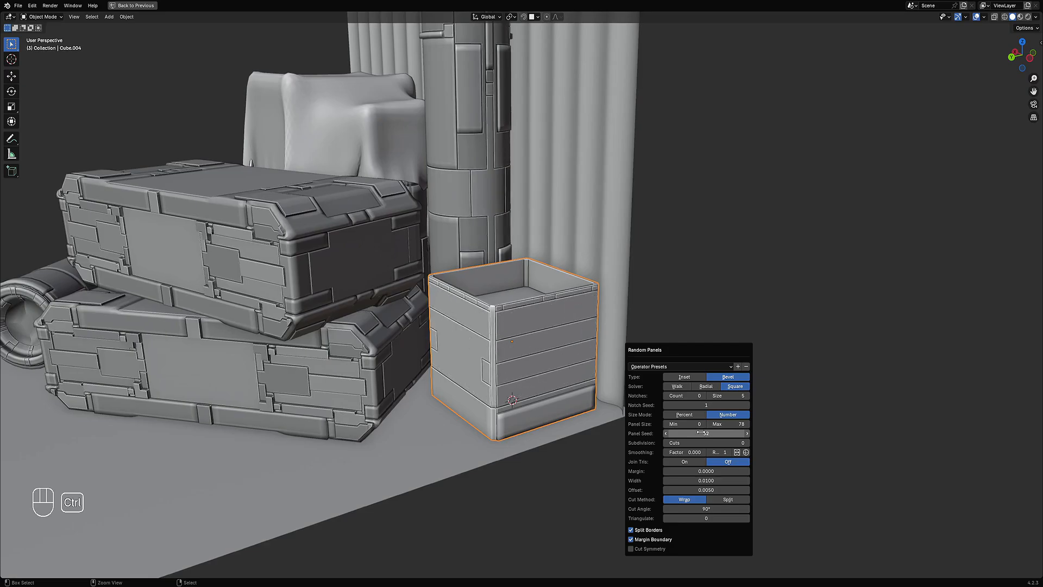
{"action": "scroll", "coordinate": [700, 433], "scroll_direction": "up", "scroll_amount": 5, "text": "ctrl"}
{"action": "scroll", "coordinate": [701, 433], "scroll_direction": "up", "scroll_amount": 5, "text": "ctrl"}
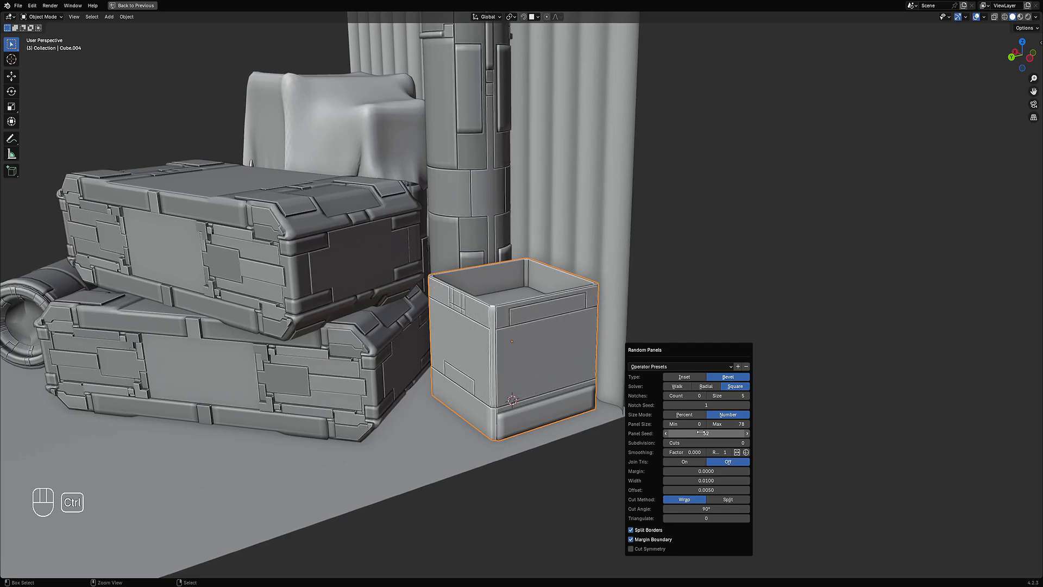
{"action": "scroll", "coordinate": [700, 433], "scroll_direction": "up", "scroll_amount": 6, "text": "ctrl"}
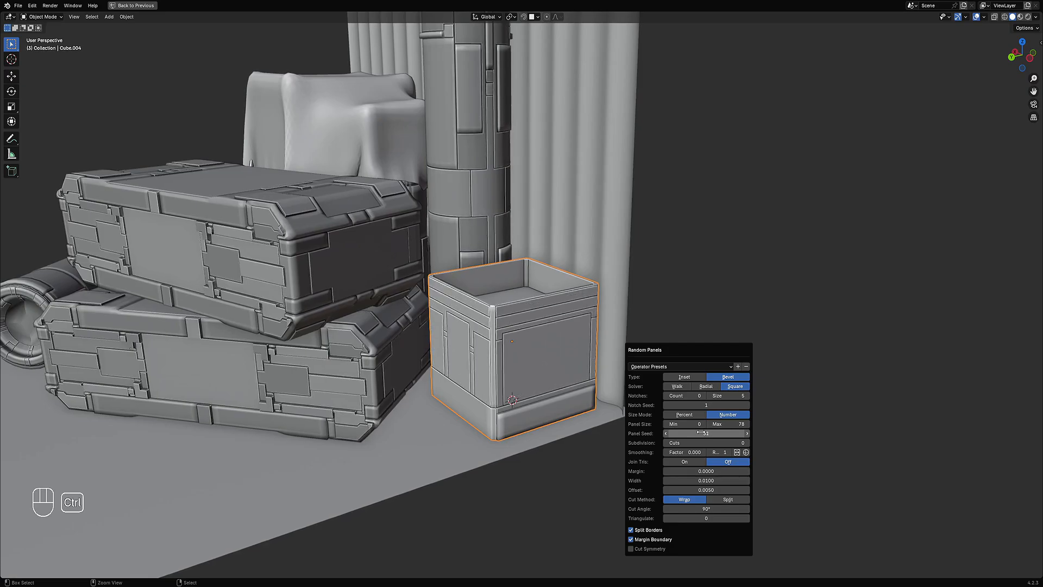
Step: Undo the last Random Panels change and enter Edit Mode on the box
{"action": "scroll", "coordinate": [620, 326], "scroll_direction": "down", "scroll_amount": 2}
{"action": "middle_click_drag", "start_coordinate": [619, 326], "coordinate": [596, 300]}
{"action": "key", "text": "ctrl+z"}
{"action": "scroll", "coordinate": [570, 301], "scroll_direction": "up", "scroll_amount": 4}
{"action": "key", "text": "Tab"}
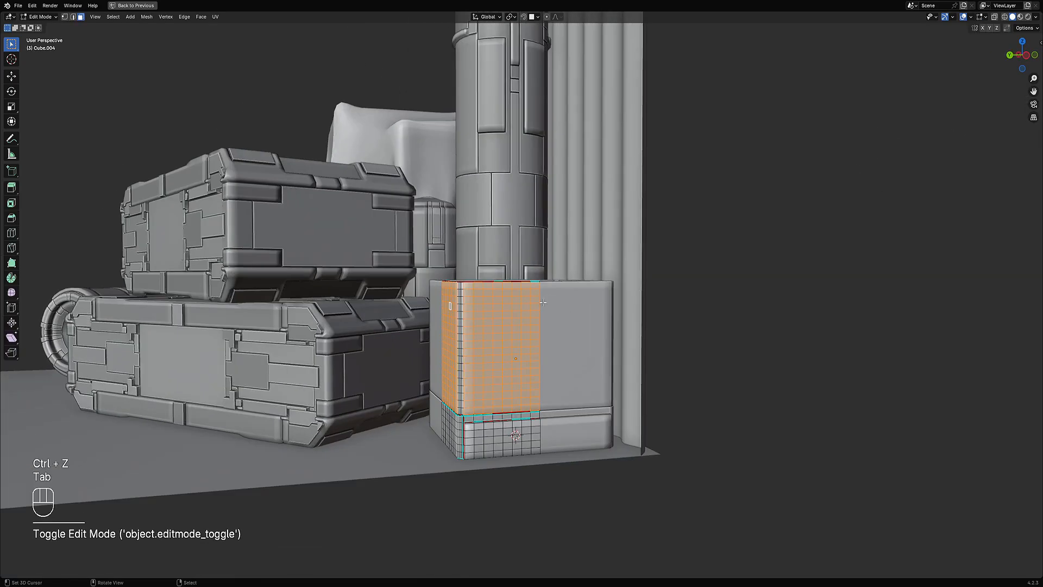
Step: Select edge loops on the box wall and apply Panel Cut as Bevel with Border Sharp and Middle Sharp
{"action": "key", "text": "alt+a"}
{"action": "middle_click_drag", "start_coordinate": [471, 310], "coordinate": [508, 319]}
{"action": "scroll", "coordinate": [506, 320], "scroll_direction": "up", "scroll_amount": 3}
{"action": "key", "text": "2"}
{"action": "left_click", "coordinate": [504, 300], "text": "alt+shift"}
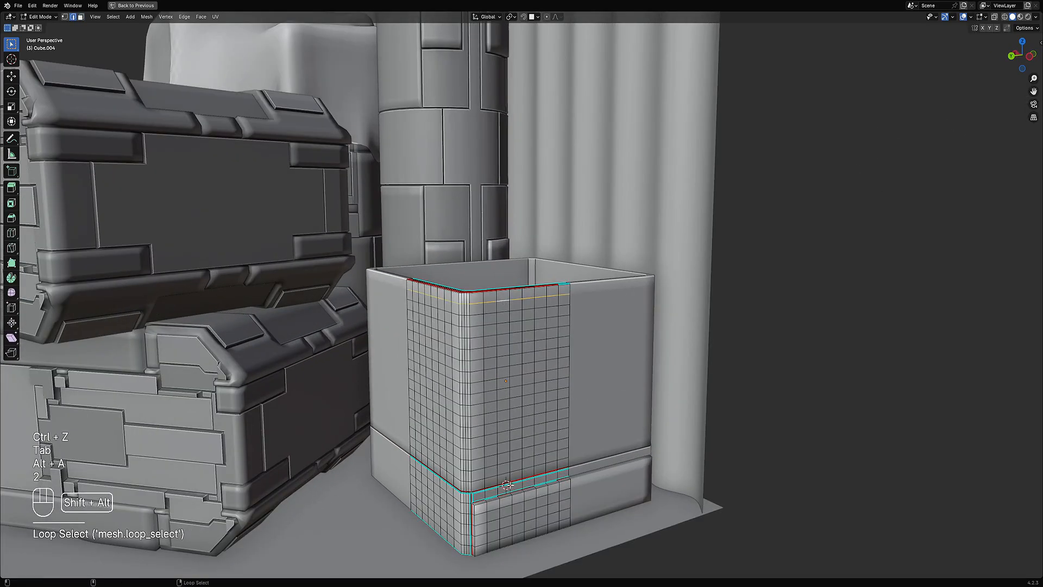
{"action": "key", "text": "ctrl+z"}
{"action": "left_click", "coordinate": [507, 470], "text": "alt+shift"}
{"action": "key", "text": "w"}
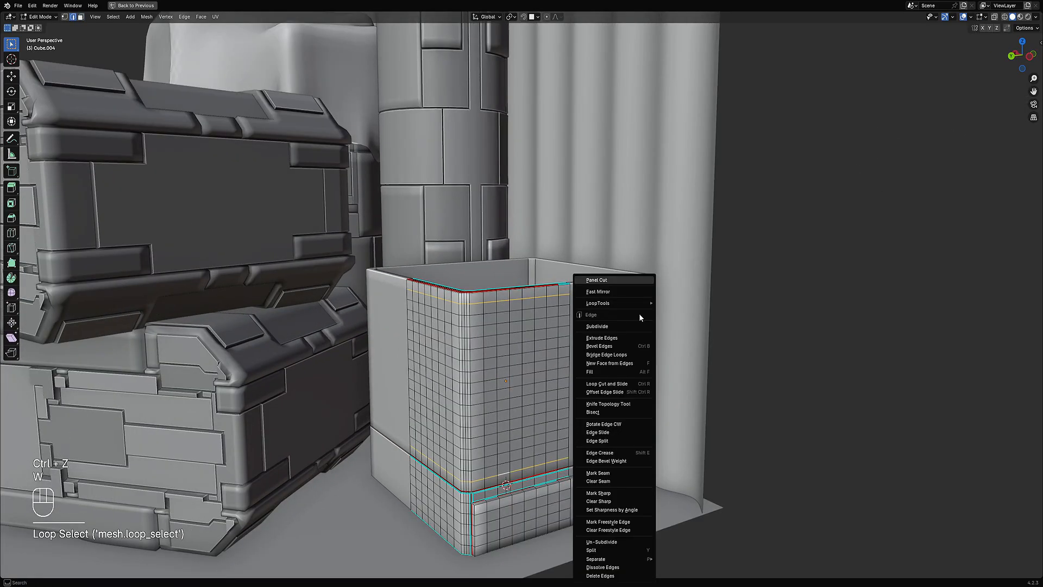
{"action": "left_click", "coordinate": [631, 281]}
{"action": "left_click", "coordinate": [679, 311]}
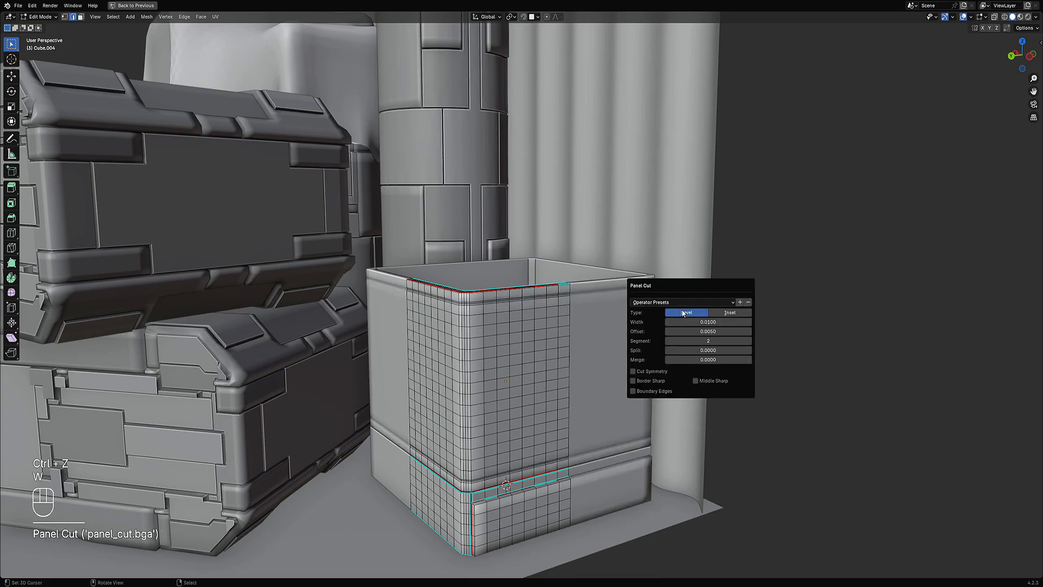
{"action": "left_click", "coordinate": [698, 380]}
{"action": "left_click", "coordinate": [655, 380]}
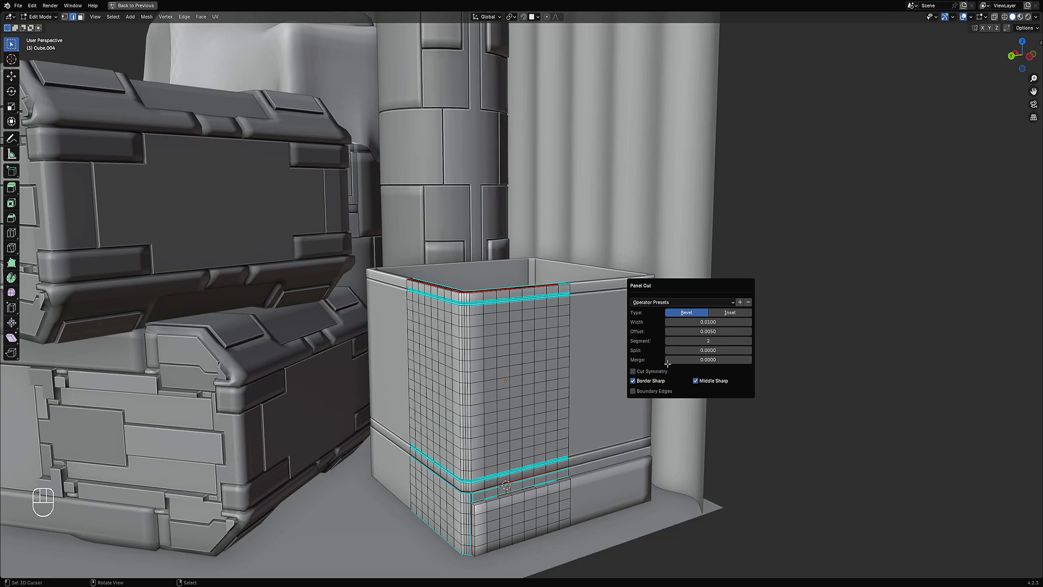
Step: Return to Object Mode, reselect the box and save the file
{"action": "key", "text": "Tab"}
{"action": "scroll", "coordinate": [546, 344], "scroll_direction": "down", "scroll_amount": 5}
{"action": "scroll", "coordinate": [636, 327], "scroll_direction": "up", "scroll_amount": 2}
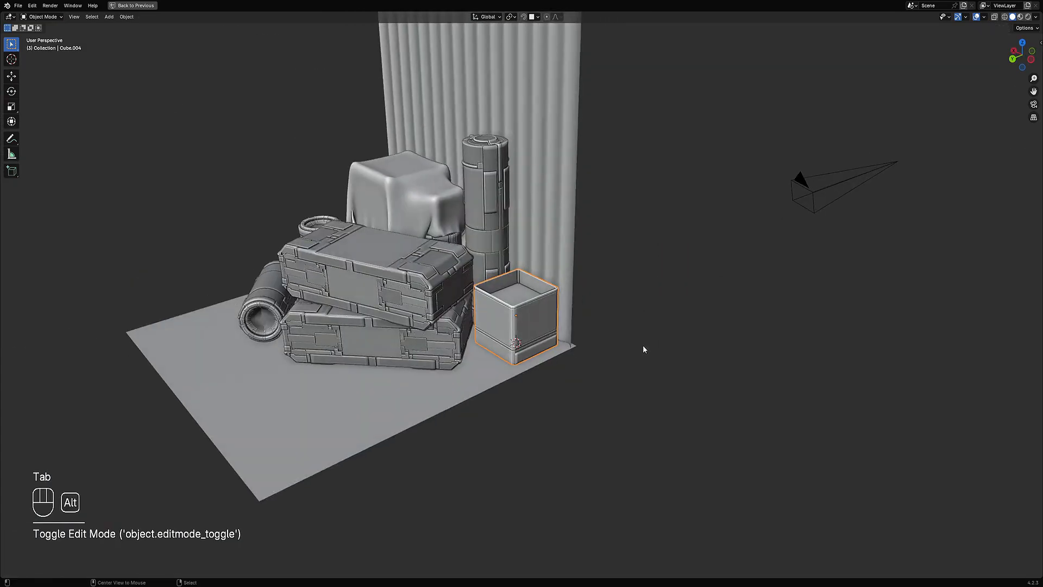
{"action": "key", "text": "alt+a"}
{"action": "scroll", "coordinate": [613, 347], "scroll_direction": "up", "scroll_amount": 3}
{"action": "left_click", "coordinate": [513, 315]}
{"action": "scroll", "coordinate": [513, 304], "scroll_direction": "up", "scroll_amount": 3}
{"action": "key", "text": "Tab"}
{"action": "key", "text": "ctrl+s"}
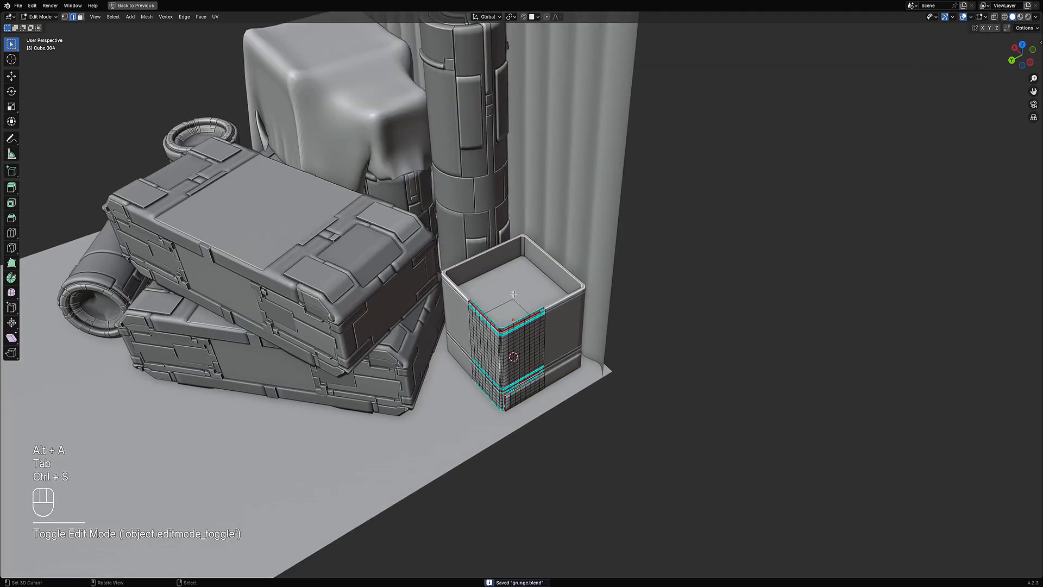
Step: Select the inside floor face of the box and run Random Cables with cable type Curve
{"action": "key", "text": "3"}
{"action": "middle_click_drag", "start_coordinate": [514, 294], "coordinate": [525, 263]}
{"action": "left_click", "coordinate": [512, 311]}
{"action": "middle_click_drag", "start_coordinate": [606, 296], "coordinate": [560, 217]}
{"action": "key", "text": "Tab"}
{"action": "scroll", "coordinate": [555, 185], "scroll_direction": "up", "scroll_amount": 2}
{"action": "key", "text": "shift+q"}
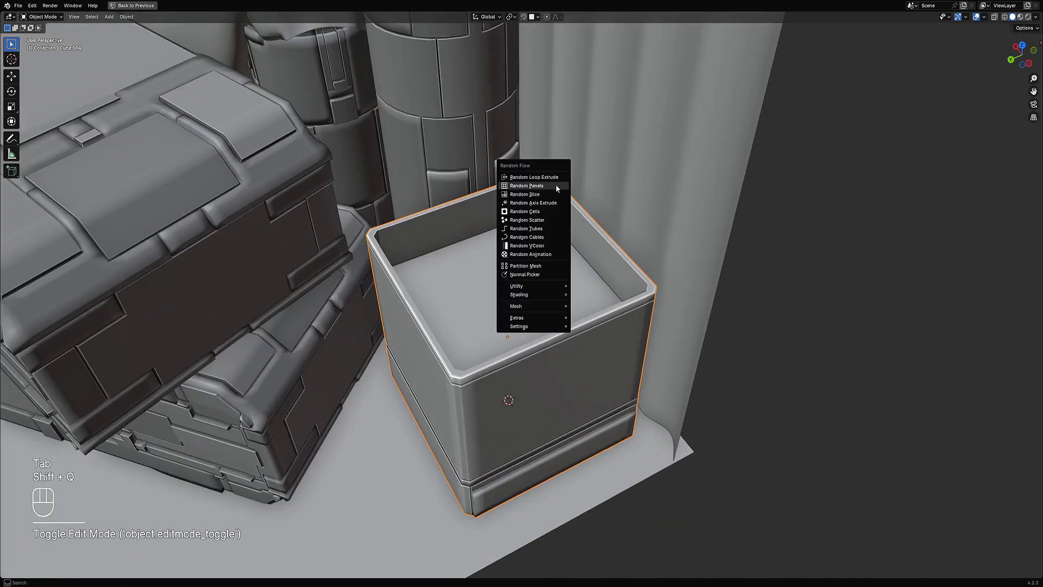
{"action": "left_click", "coordinate": [543, 237]}
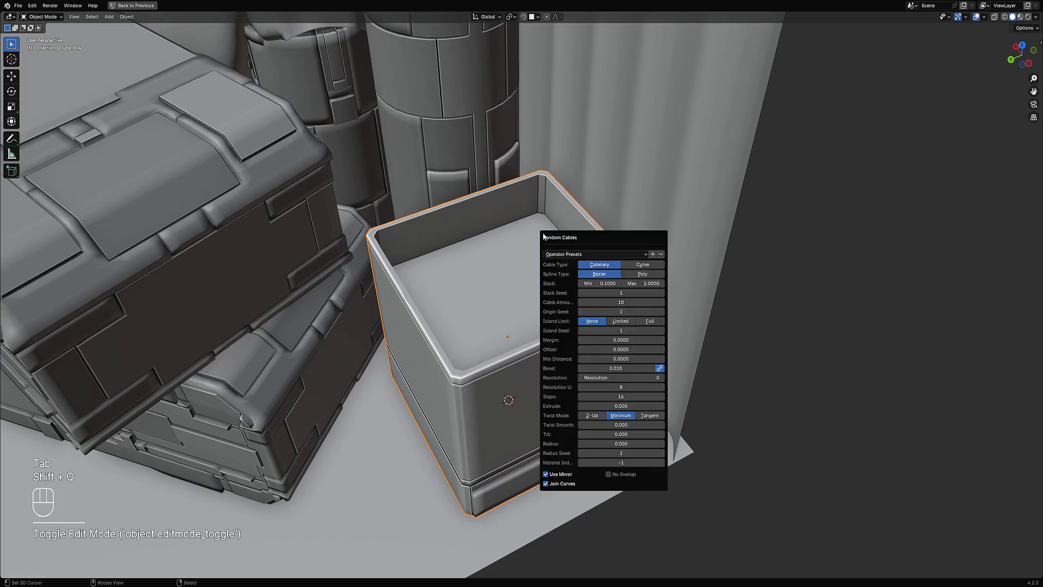
{"action": "left_click", "coordinate": [632, 266]}
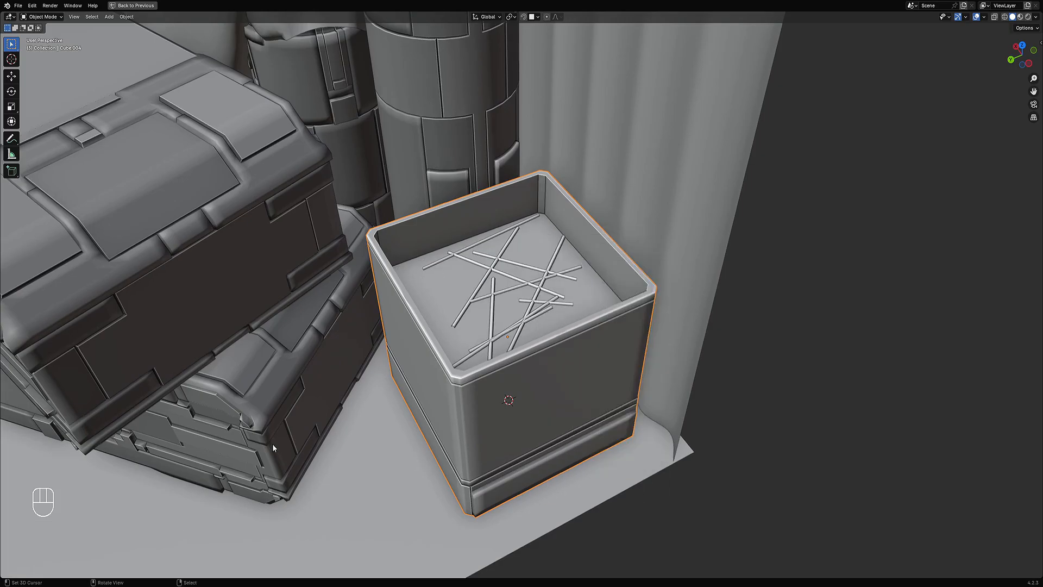
Step: Reopen the Random Cables settings, raise the noise wiggle and offsets, and set the cable amount to 70
{"action": "middle_click_drag", "start_coordinate": [639, 283], "coordinate": [642, 292]}
{"action": "key", "text": "F9"}
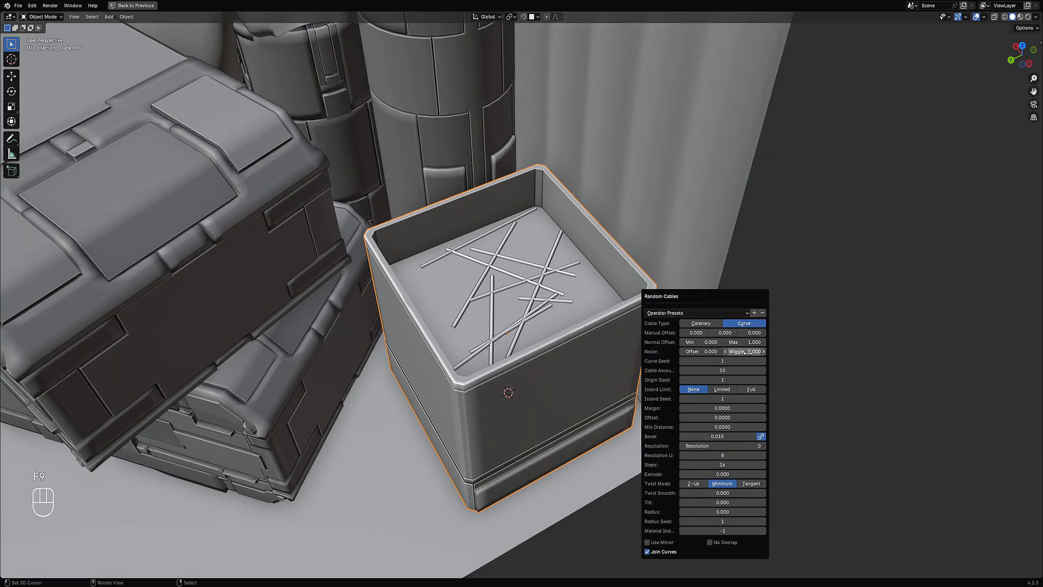
{"action": "left_click_drag", "start_coordinate": [747, 352], "coordinate": [770, 335]}
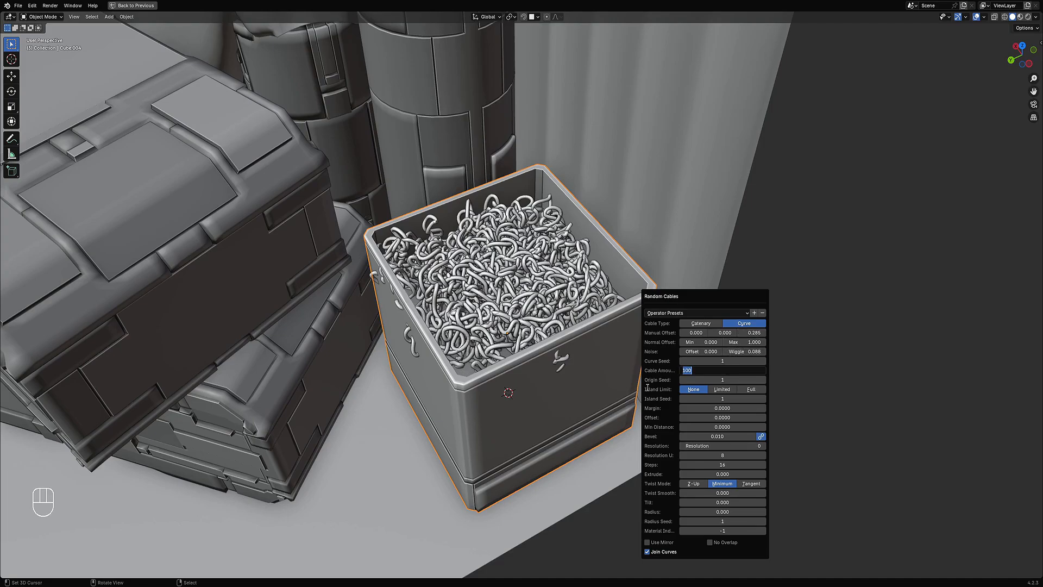
{"action": "key", "text": "Return"}
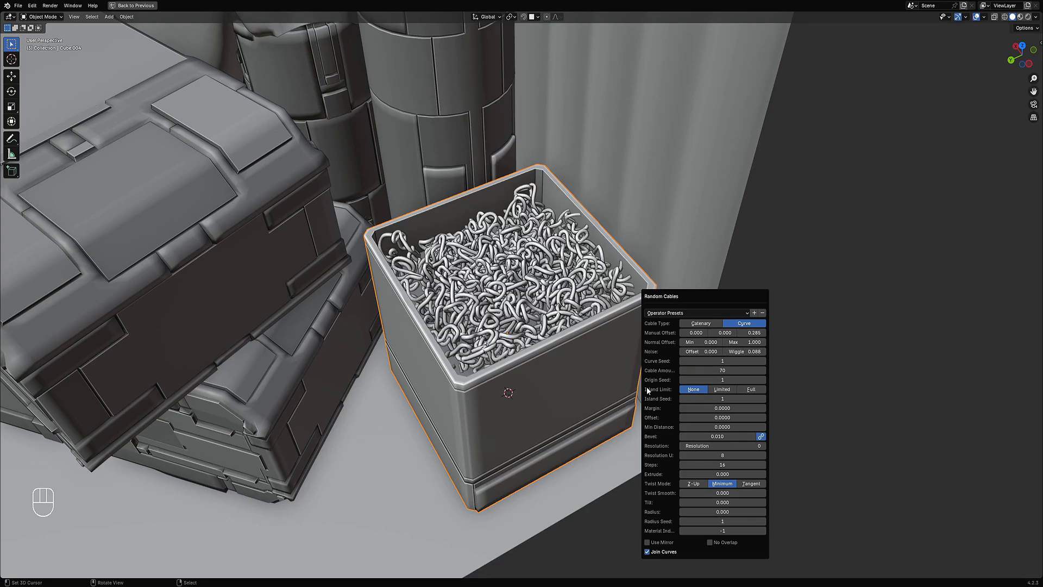
Step: Try setting the cable amount to 40
{"action": "left_click", "coordinate": [710, 370]}
{"action": "type", "text": "40"}
{"action": "key", "text": "Return"}
{"action": "left_click_drag", "start_coordinate": [709, 370], "coordinate": [709, 370]}
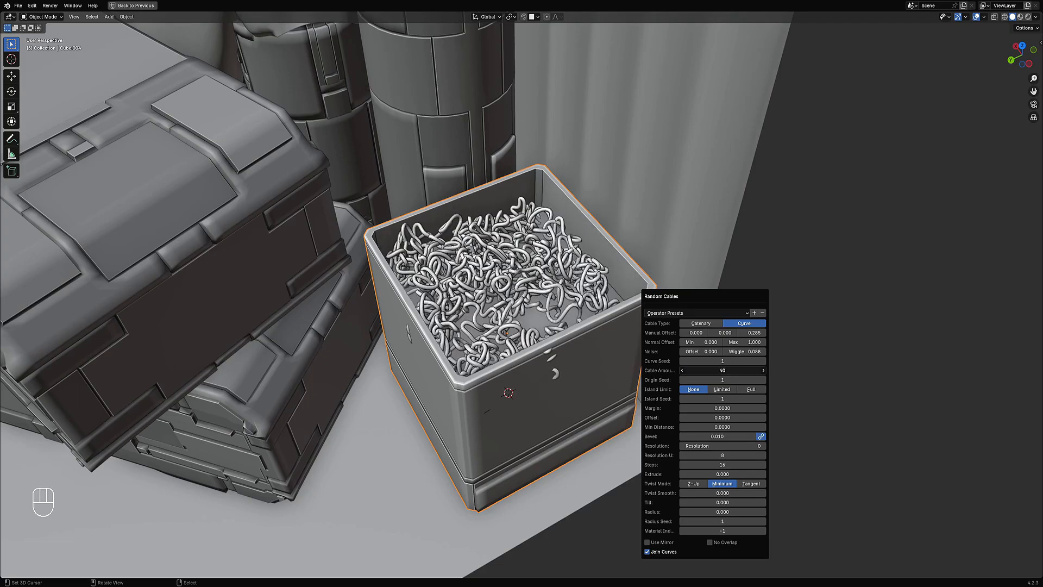
{"action": "key", "text": "Return"}
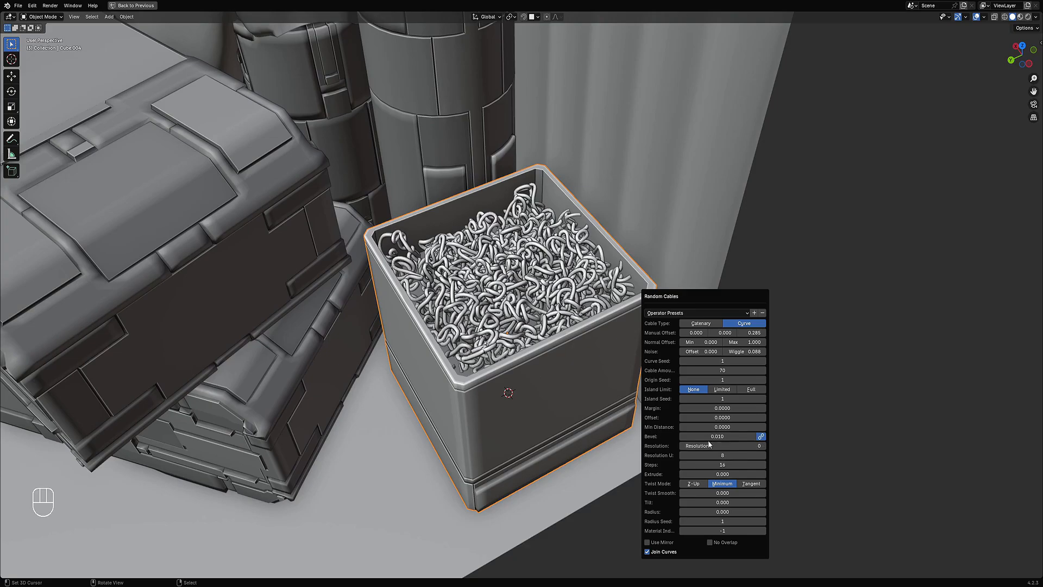
Step: Set the cable steps to 4
{"action": "double_click", "coordinate": [722, 465]}
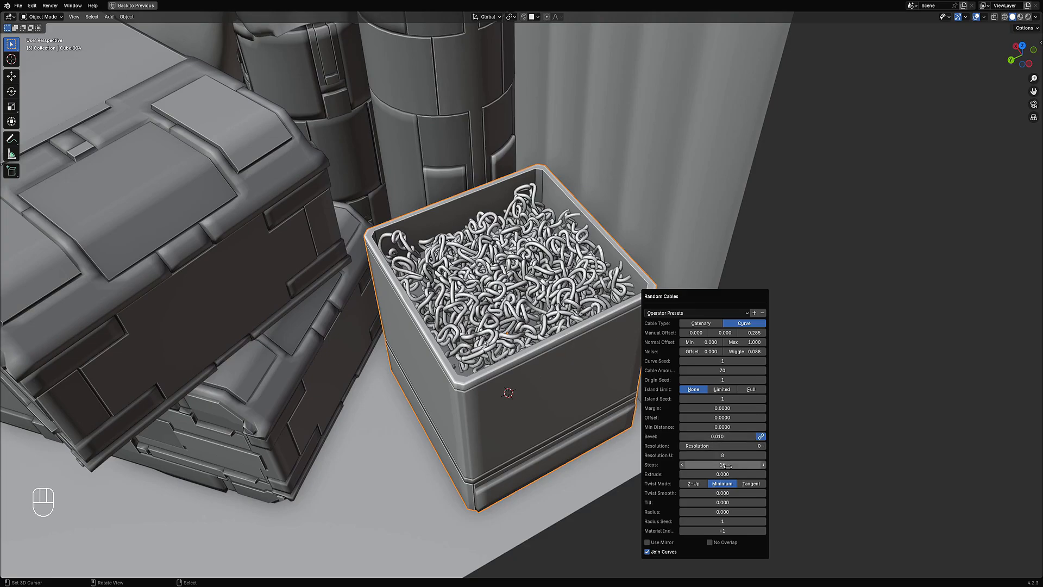
{"action": "type", "text": "2"}
{"action": "key", "text": "Return"}
{"action": "left_click_drag", "start_coordinate": [723, 464], "coordinate": [735, 465]}
{"action": "scroll", "coordinate": [522, 294], "scroll_direction": "up", "scroll_amount": 3}
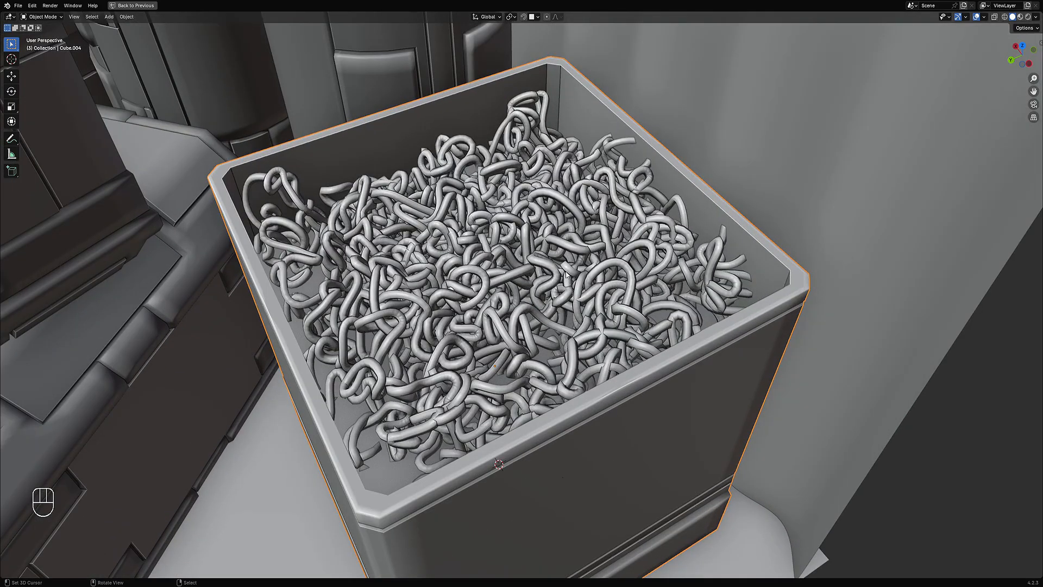
Step: Switch to wireframe view and adjust the cables' Resolution U in the Random Cables settings
{"action": "middle_click_drag", "start_coordinate": [565, 275], "coordinate": [568, 287]}
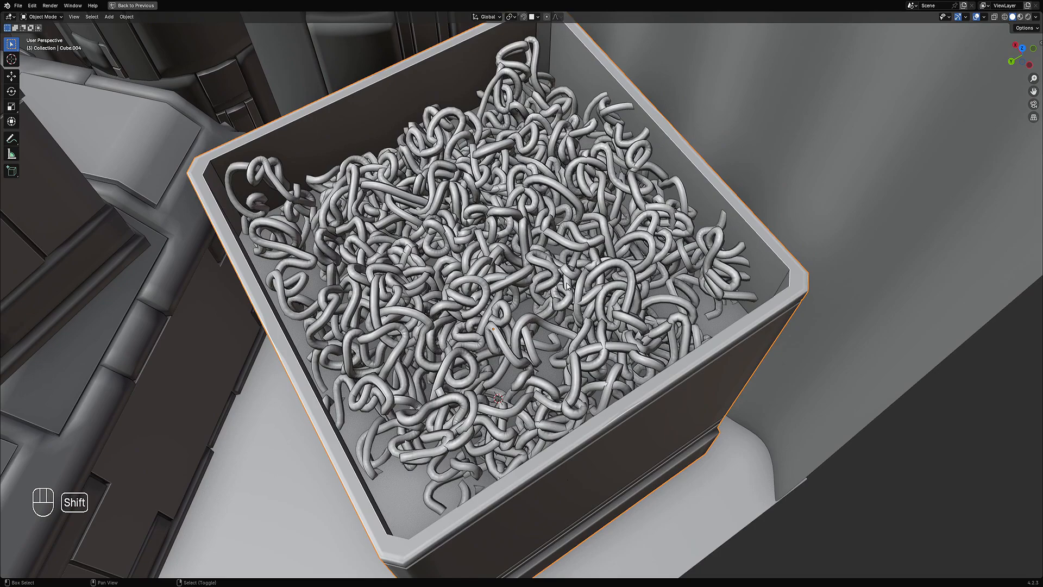
{"action": "key", "text": "shift+z"}
{"action": "scroll", "coordinate": [594, 286], "scroll_direction": "up", "scroll_amount": 4}
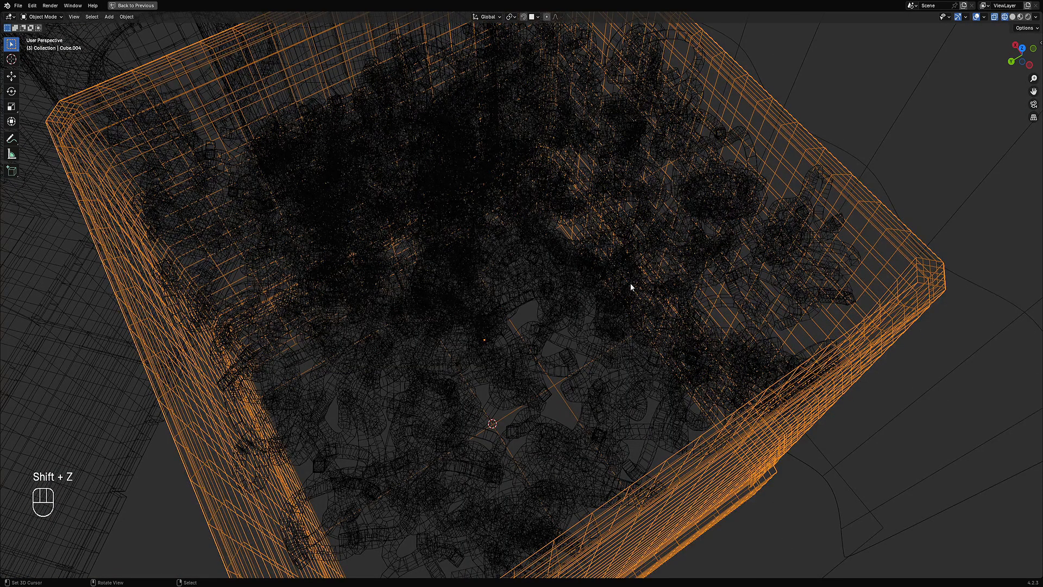
{"action": "key", "text": "F9"}
{"action": "left_click_drag", "start_coordinate": [714, 465], "coordinate": [700, 456]}
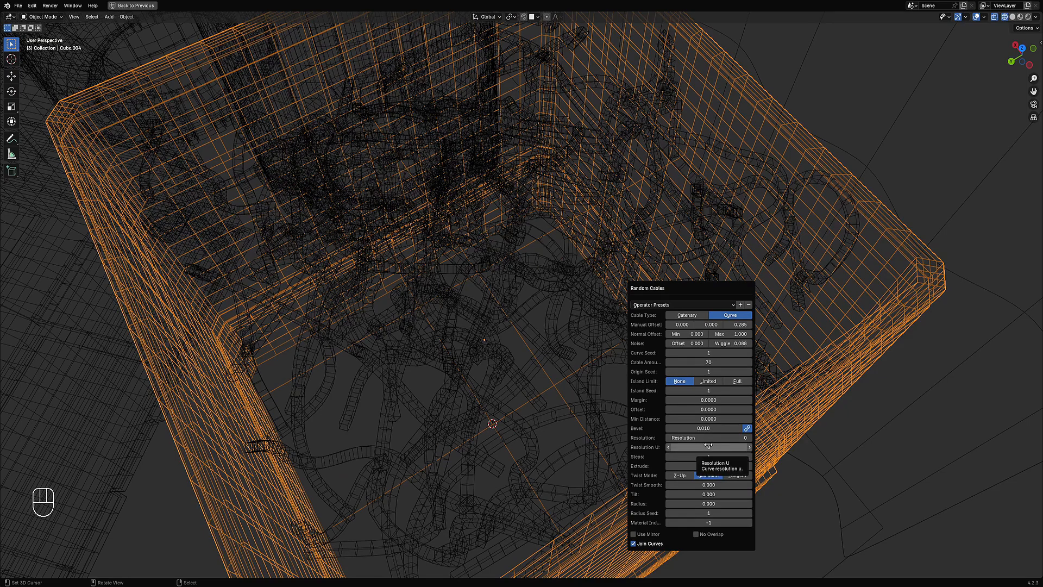
{"action": "mouse_move", "coordinate": [709, 447]}
{"action": "left_mouse_down"}
{"action": "mouse_move", "coordinate": [738, 447]}
{"action": "mouse_move", "coordinate": [716, 447]}
{"action": "left_mouse_up"}
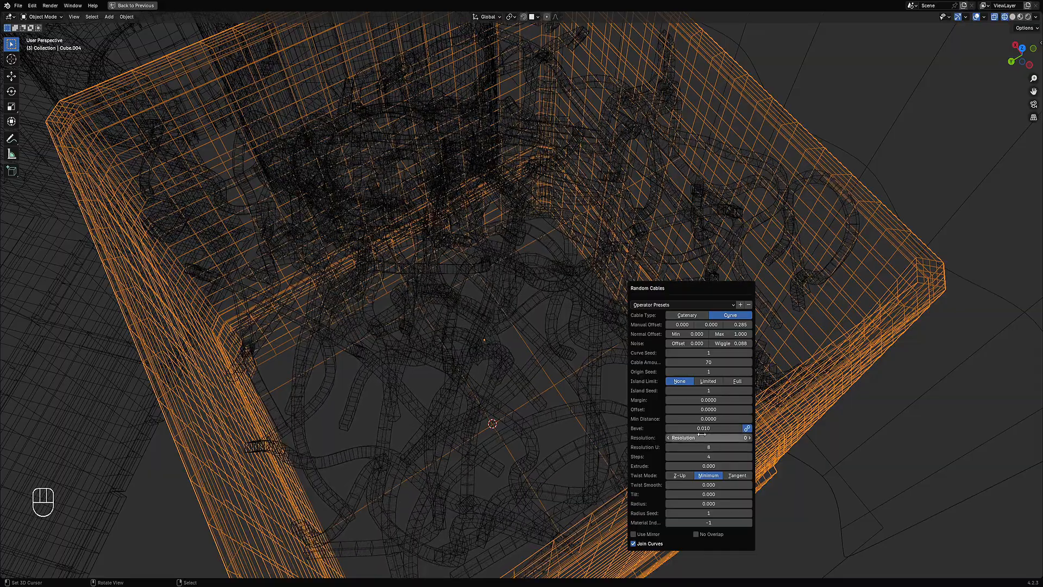
{"action": "middle_click_drag", "start_coordinate": [586, 387], "coordinate": [572, 369], "text": "shift"}
{"action": "scroll", "coordinate": [573, 367], "scroll_direction": "up", "scroll_amount": 5}
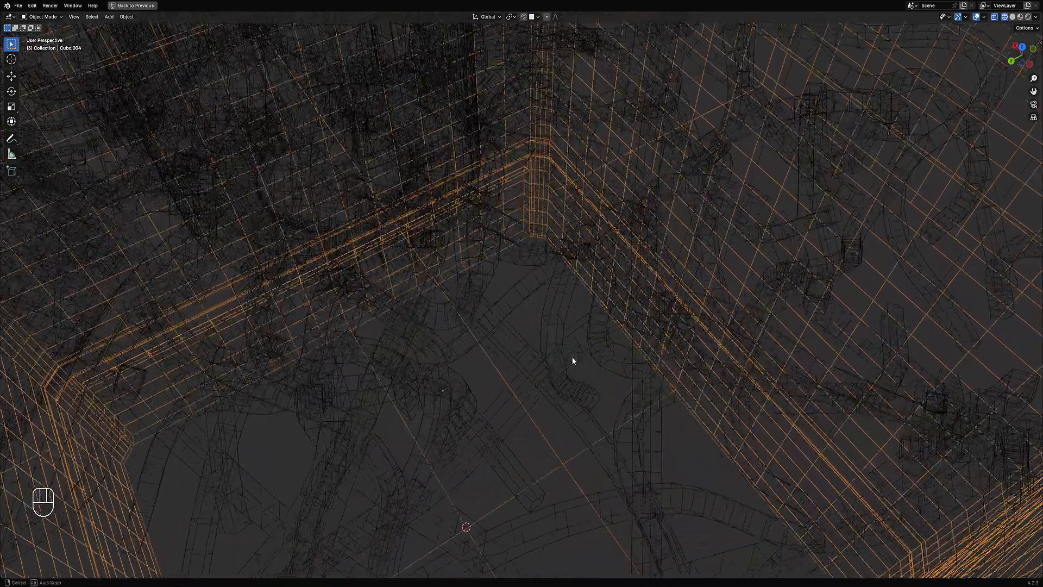
{"action": "key", "text": "F9"}
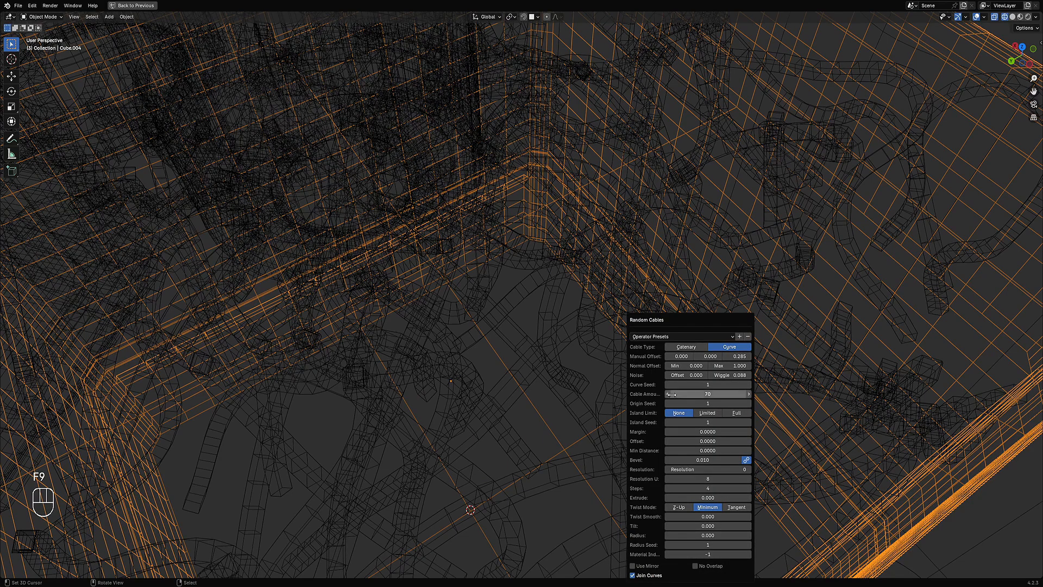
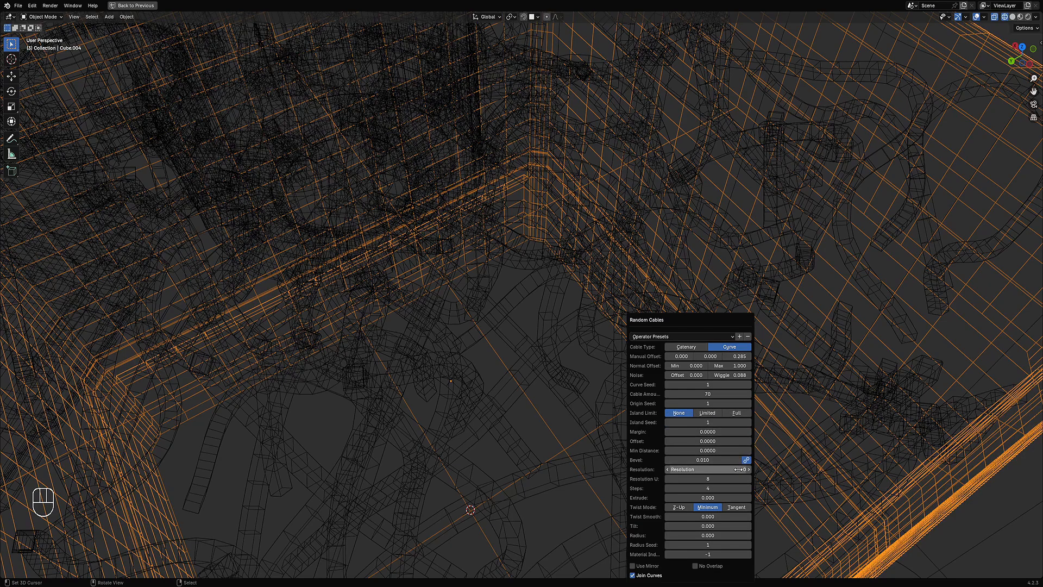
Step: Return to solid shading, reopen the Random Cables settings and set the cable steps to 2
{"action": "scroll", "coordinate": [739, 469], "scroll_direction": "up", "scroll_amount": 3, "text": "ctrl"}
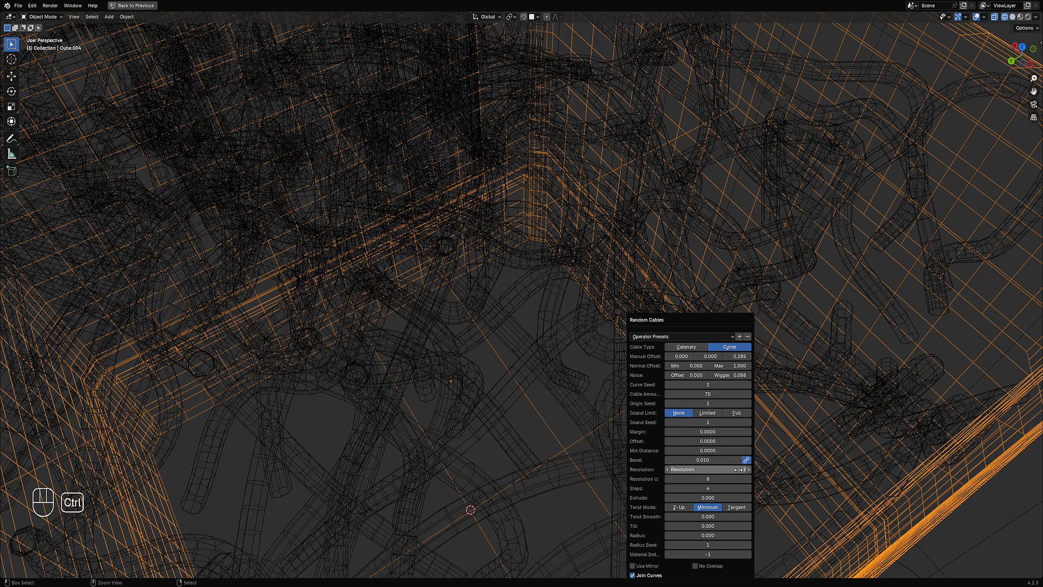
{"action": "scroll", "coordinate": [739, 470], "scroll_direction": "down", "scroll_amount": 2, "text": "ctrl"}
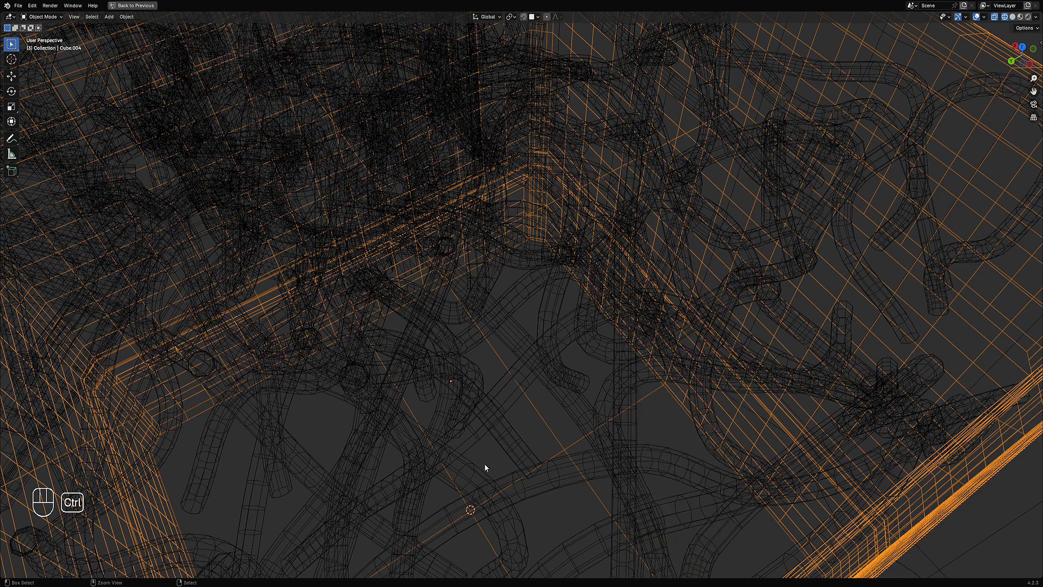
{"action": "scroll", "coordinate": [576, 321], "scroll_direction": "down", "scroll_amount": 4}
{"action": "key", "text": "shift+z"}
{"action": "scroll", "coordinate": [593, 284], "scroll_direction": "down", "scroll_amount": 5}
{"action": "mouse_move", "coordinate": [593, 285]}
{"action": "middle_mouse_down"}
{"action": "mouse_move", "coordinate": [614, 276]}
{"action": "mouse_move", "coordinate": [607, 285]}
{"action": "middle_mouse_up"}
{"action": "key", "text": "F9"}
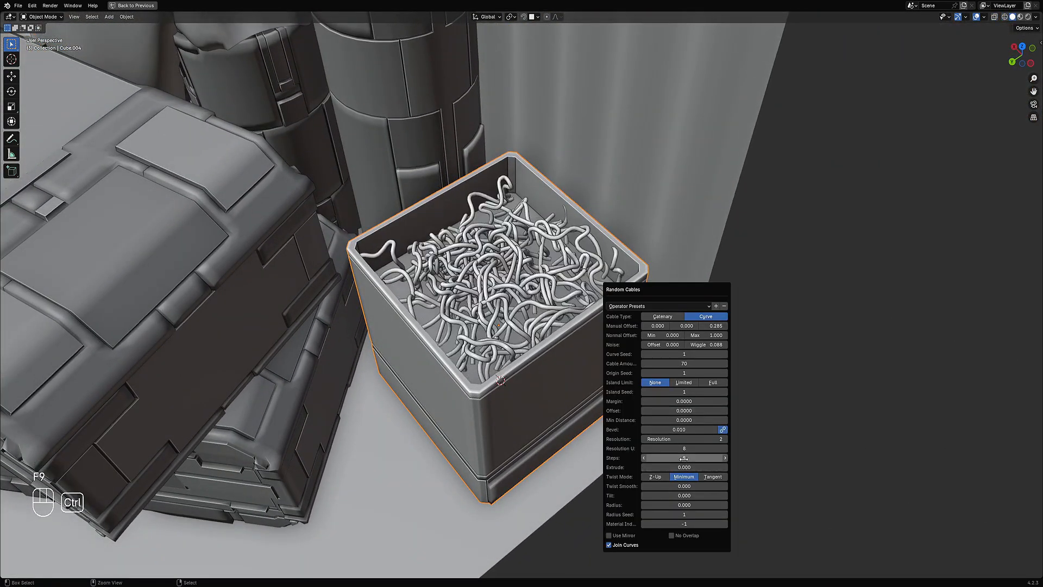
{"action": "scroll", "coordinate": [684, 458], "scroll_direction": "up", "scroll_amount": 3, "text": "ctrl"}
{"action": "scroll", "coordinate": [684, 459], "scroll_direction": "down", "scroll_amount": 1, "text": "ctrl"}
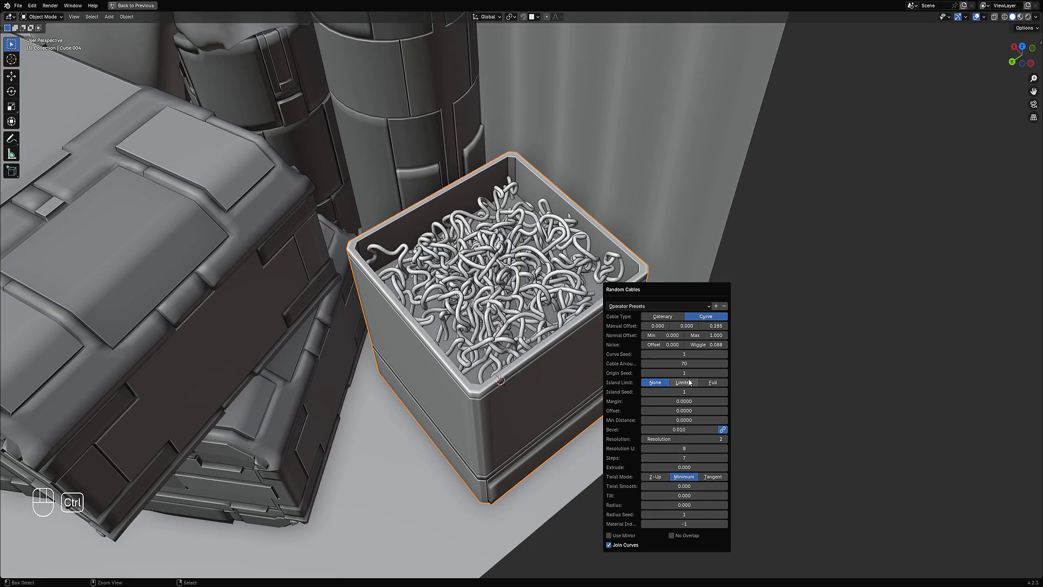
Step: Lower the cables' manual offset maximum to 0.250 and save the file
{"action": "left_click_drag", "start_coordinate": [715, 326], "coordinate": [676, 344]}
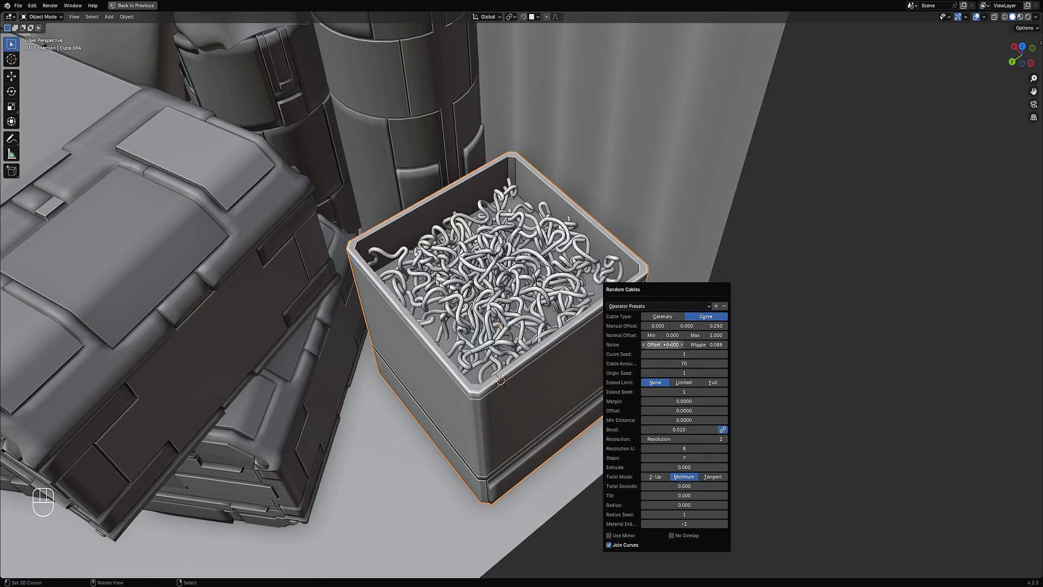
{"action": "middle_click_drag", "start_coordinate": [359, 330], "coordinate": [646, 286]}
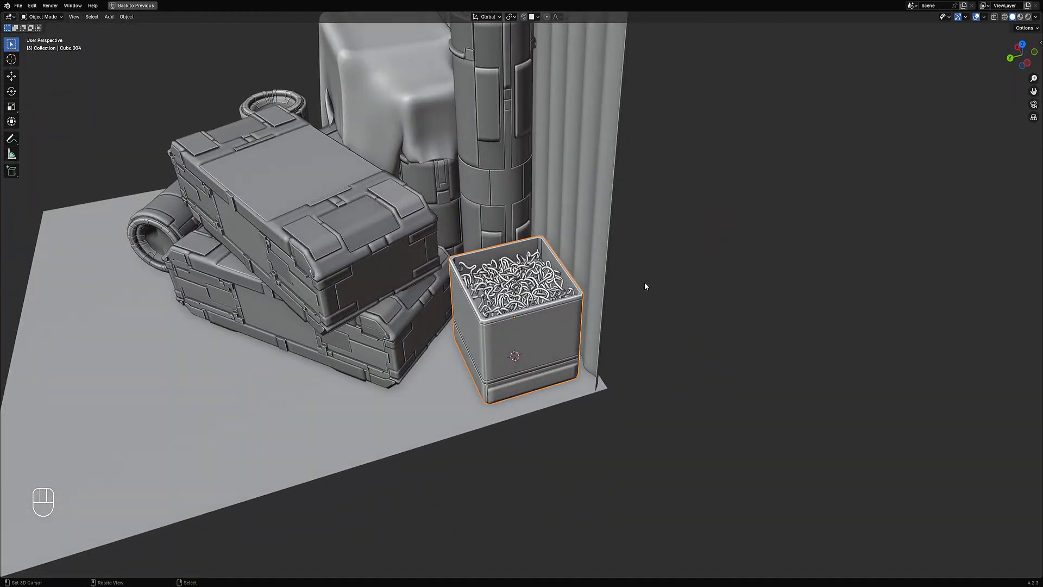
{"action": "scroll", "coordinate": [548, 326], "scroll_direction": "up", "scroll_amount": 3}
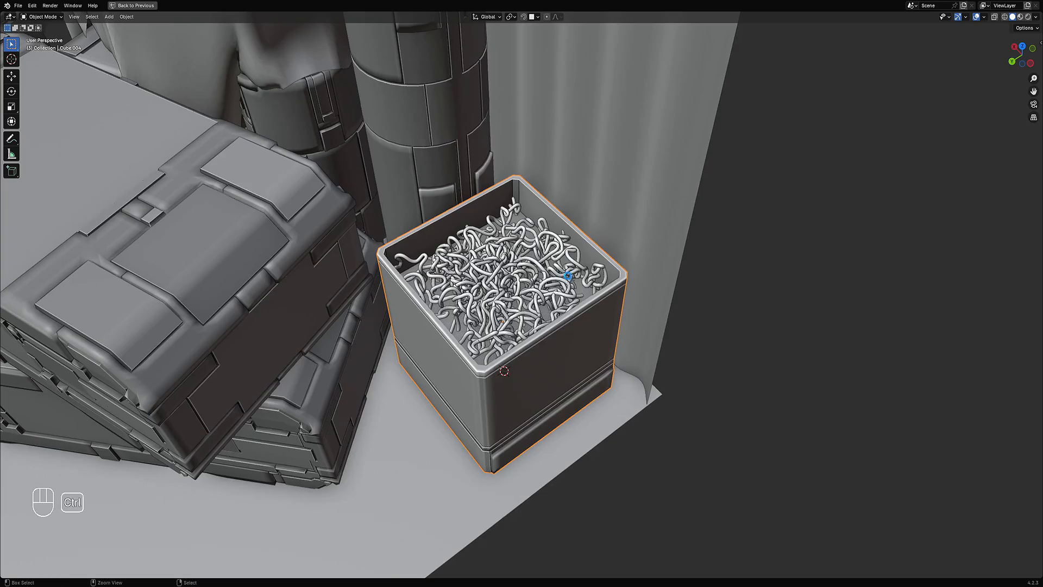
{"action": "key", "text": "ctrl+s"}
Step: Apply Random Scatter to the box and turn off Use Mirror
{"action": "key", "text": "shift+q"}
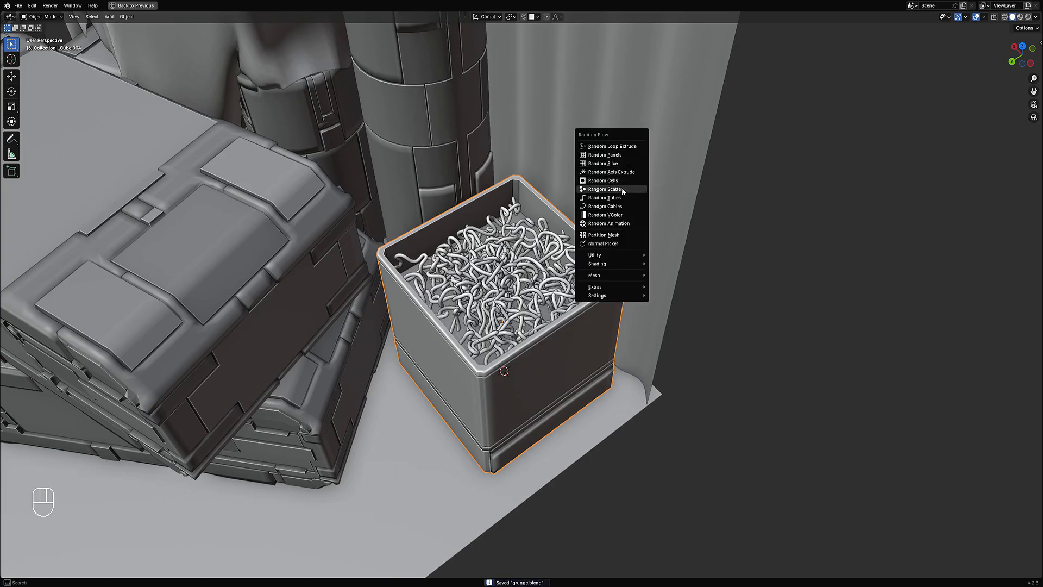
{"action": "left_click", "coordinate": [622, 188]}
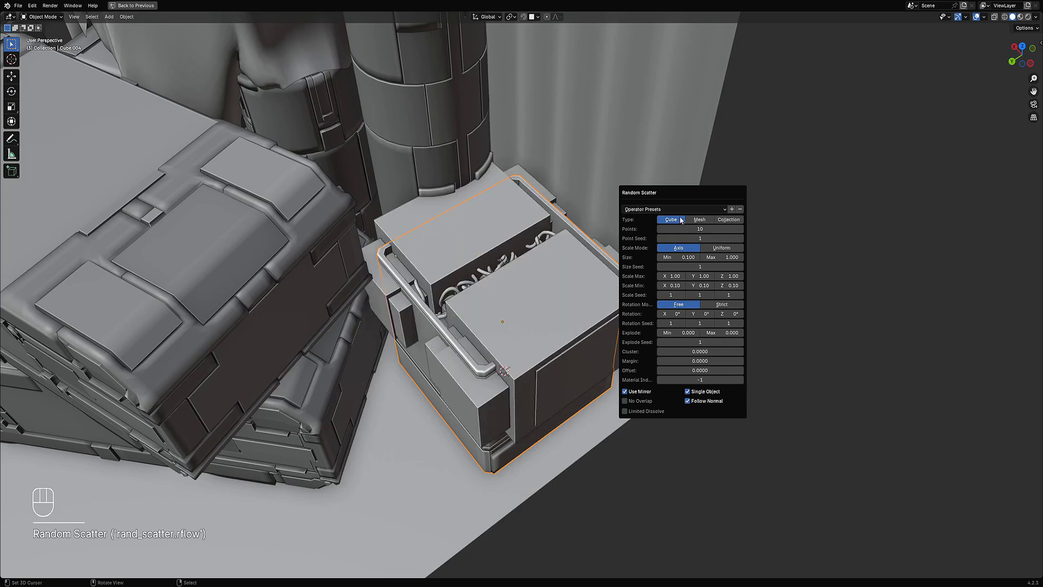
{"action": "left_click", "coordinate": [648, 394]}
Step: Set the scatter size range to a minimum of 0.050 and a maximum of 0.500
{"action": "middle_click_drag", "start_coordinate": [665, 239], "coordinate": [669, 270]}
{"action": "key", "text": "F9"}
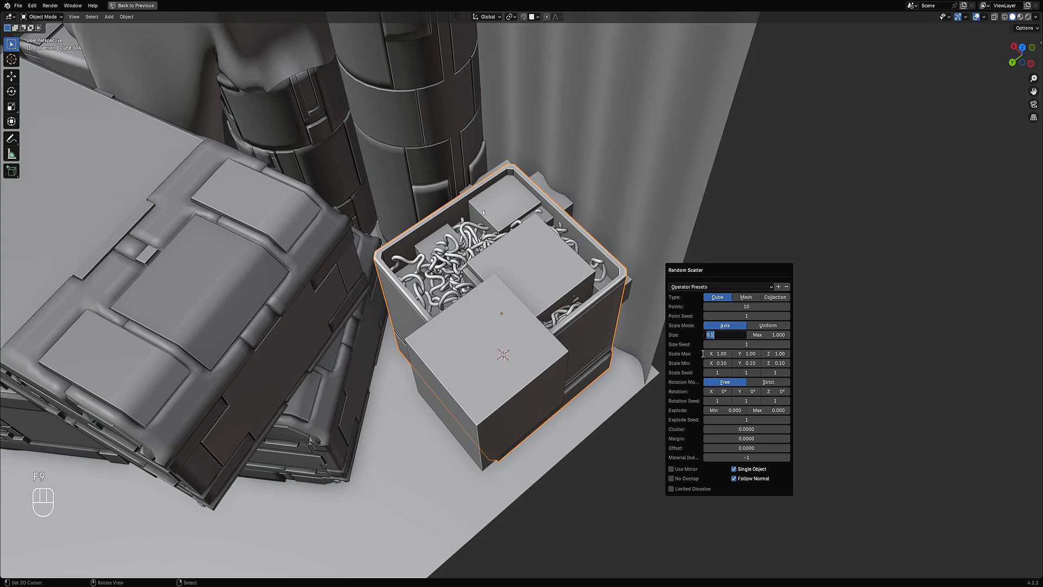
{"action": "type", "text": "5"}
{"action": "key", "text": "Tab"}
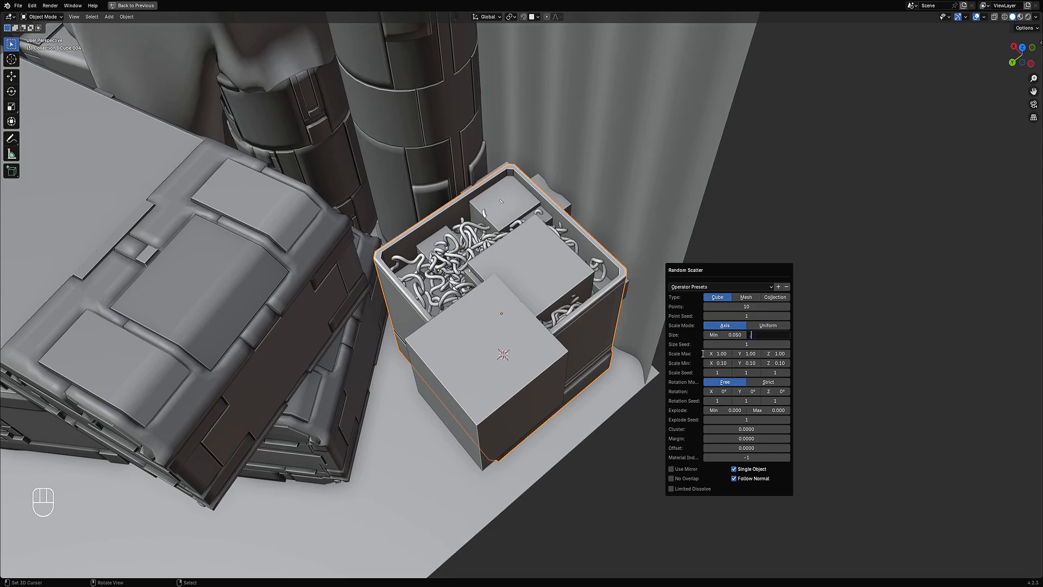
{"action": "type", "text": ".1"}
{"action": "key", "text": "Return"}
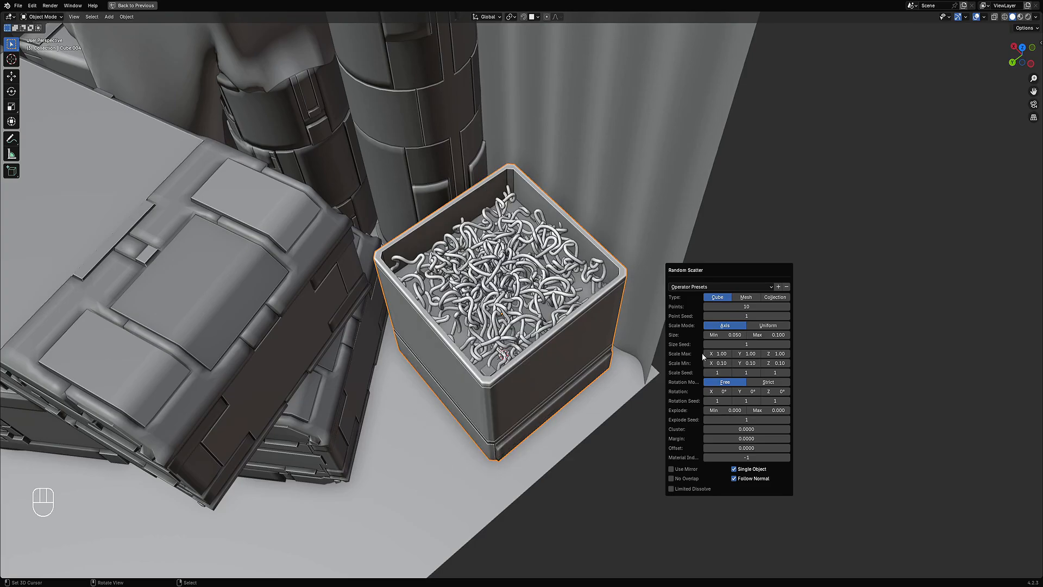
{"action": "left_click", "coordinate": [771, 335]}
{"action": "type", "text": ".5"}
{"action": "key", "text": "Return"}
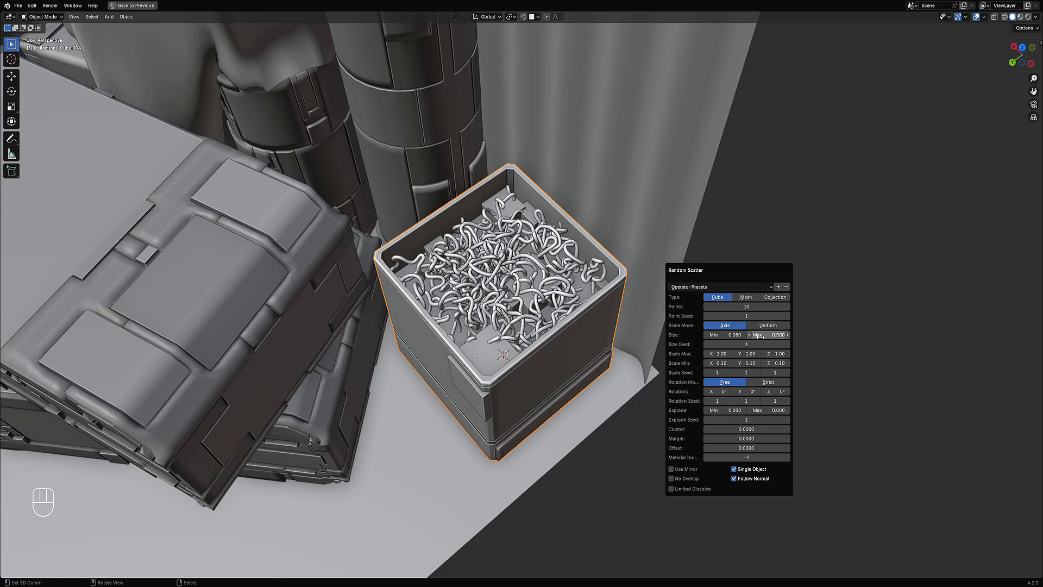
Step: Raise the scatter points to 50 and set the scale seeds to 4, 4 and 9
{"action": "left_click_drag", "start_coordinate": [748, 308], "coordinate": [788, 307]}
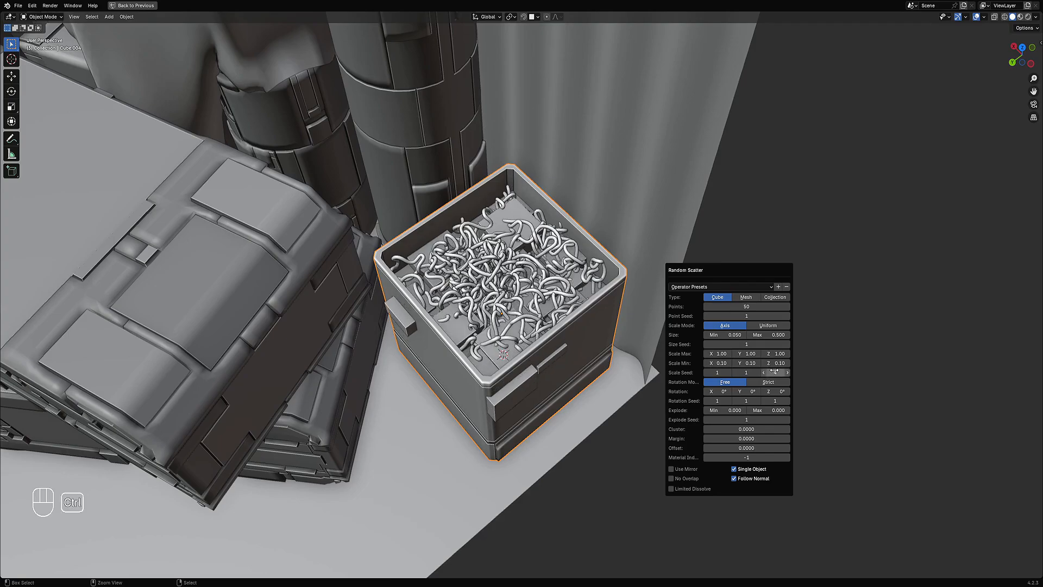
{"action": "scroll", "coordinate": [717, 372], "scroll_direction": "up", "scroll_amount": 1, "text": "ctrl"}
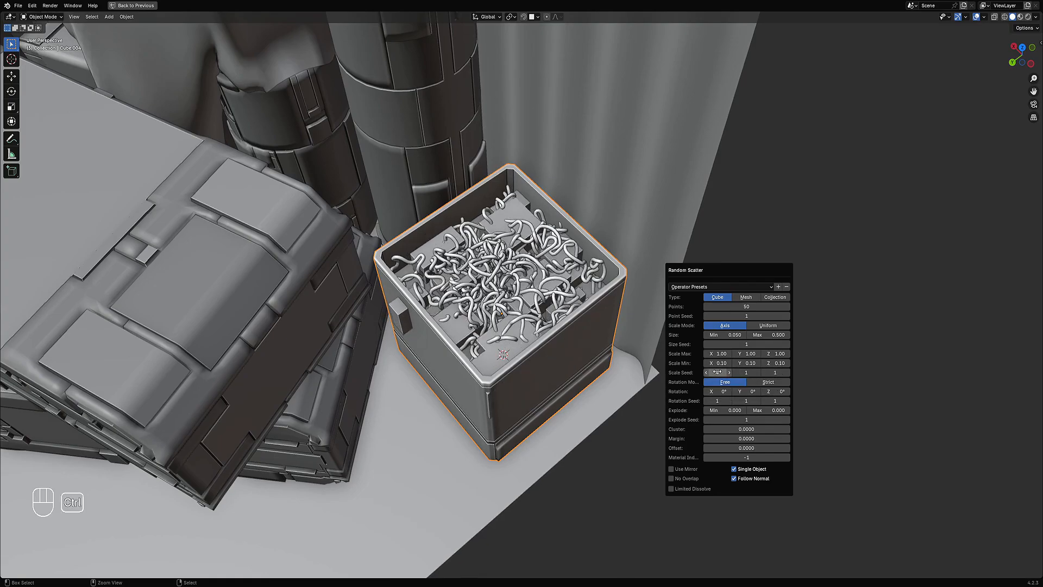
{"action": "scroll", "coordinate": [750, 372], "scroll_direction": "up", "scroll_amount": 3, "text": "ctrl"}
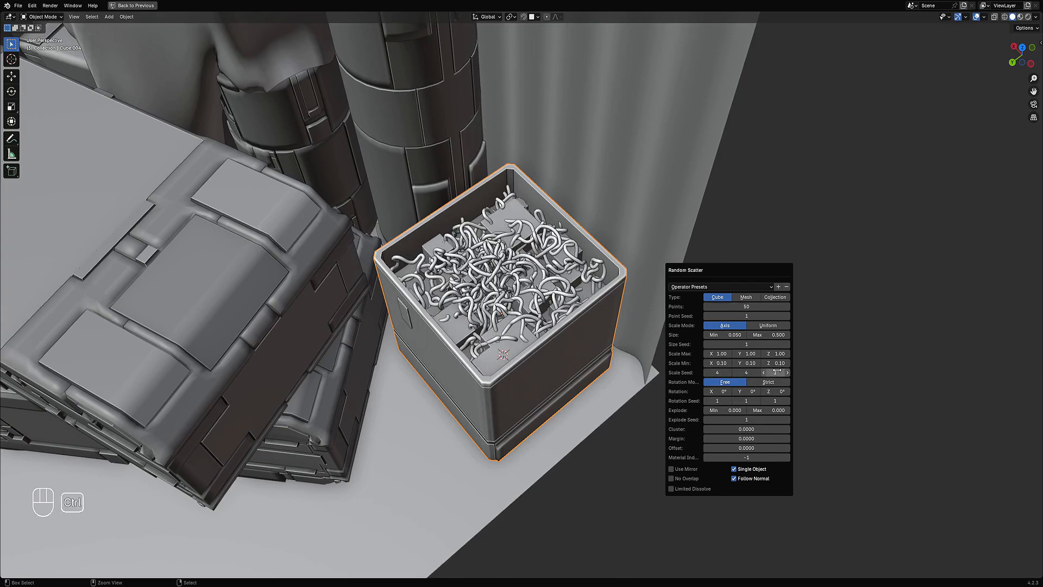
{"action": "scroll", "coordinate": [777, 372], "scroll_direction": "up", "scroll_amount": 4, "text": "ctrl"}
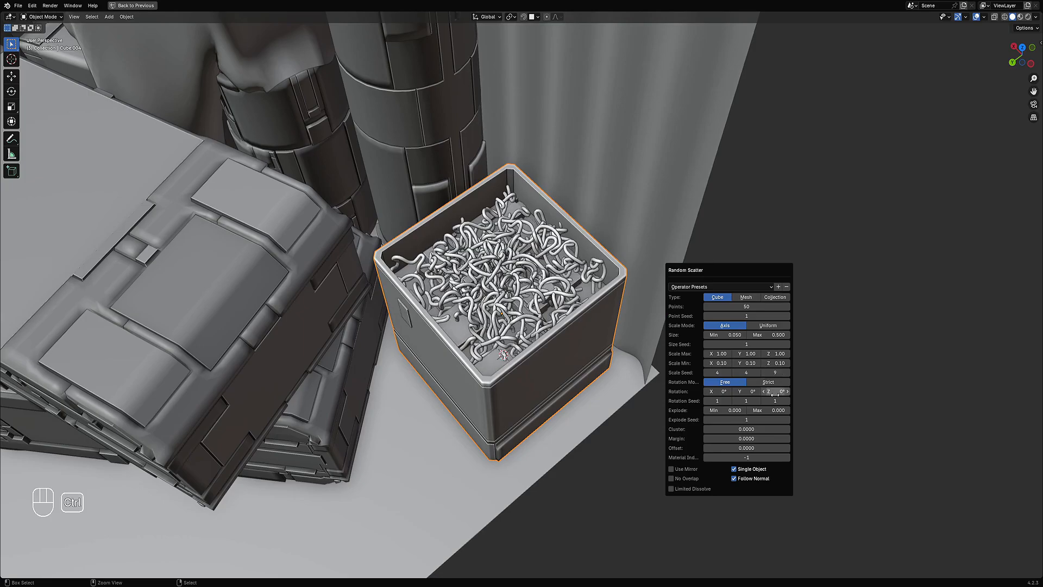
Step: Set the rotation seeds to 6, 6 and 3 and the scatter offset to about -0.23
{"action": "scroll", "coordinate": [775, 401], "scroll_direction": "up", "scroll_amount": 2, "text": "ctrl"}
{"action": "scroll", "coordinate": [747, 400], "scroll_direction": "up", "scroll_amount": 3, "text": "ctrl"}
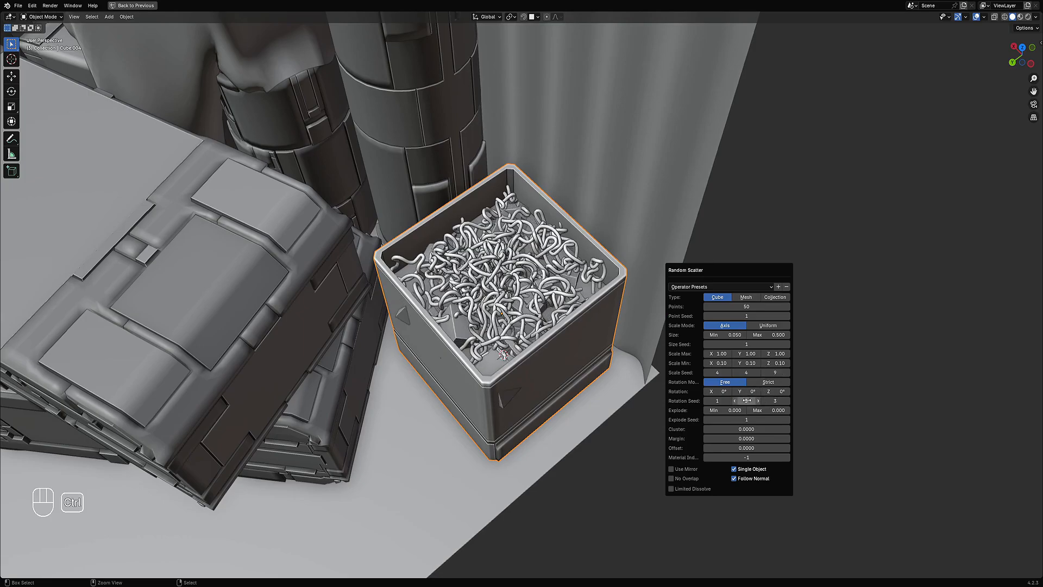
{"action": "scroll", "coordinate": [717, 400], "scroll_direction": "up", "scroll_amount": 3, "text": "ctrl"}
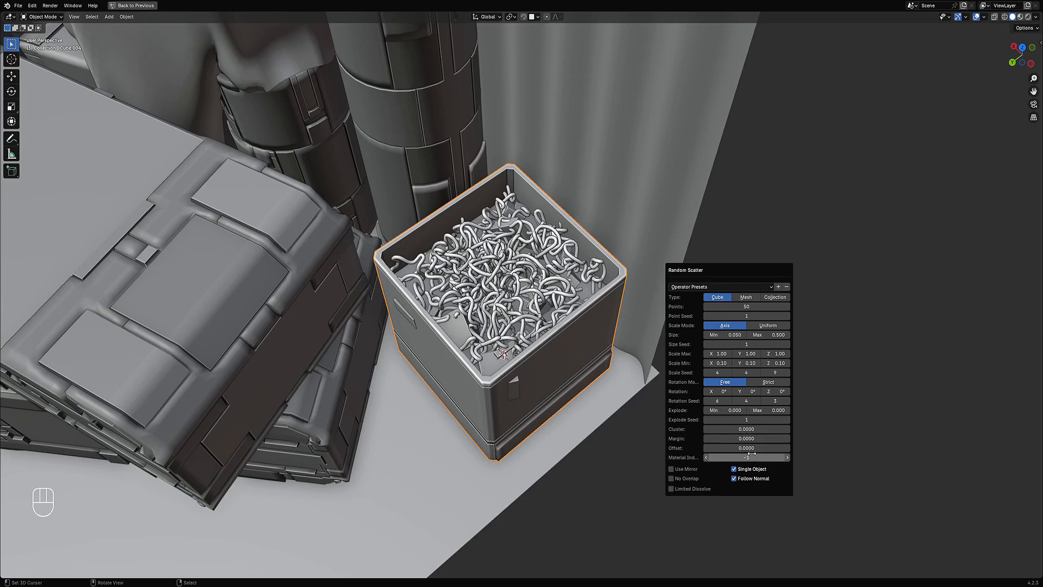
{"action": "left_click_drag", "start_coordinate": [747, 448], "coordinate": [702, 448]}
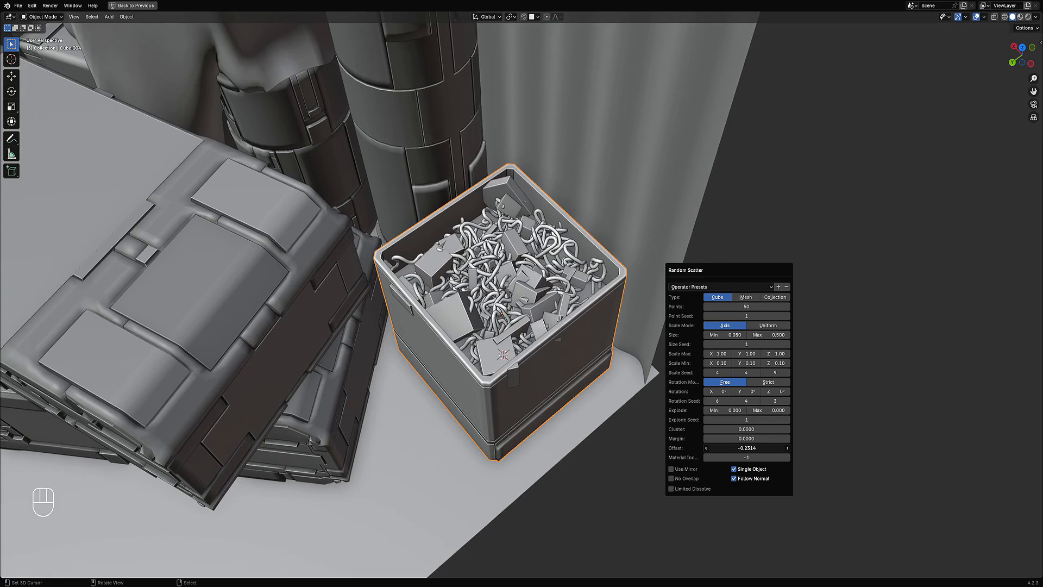
Step: Select the scattered cubes object inside the box and save the file
{"action": "scroll", "coordinate": [571, 383], "scroll_direction": "down", "scroll_amount": 4}
{"action": "middle_click_drag", "start_coordinate": [611, 392], "coordinate": [608, 359]}
{"action": "scroll", "coordinate": [542, 331], "scroll_direction": "up", "scroll_amount": 4}
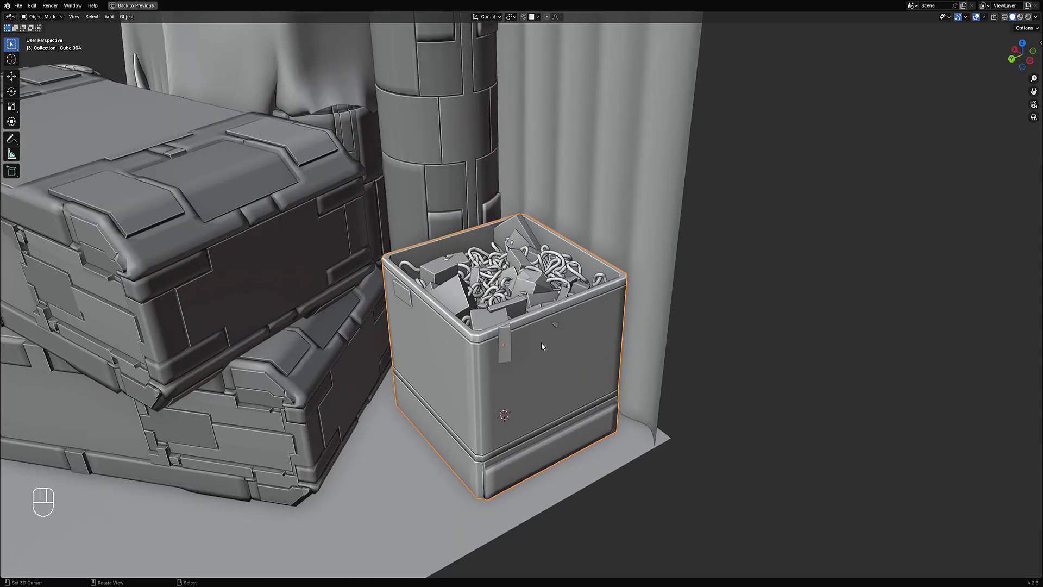
{"action": "middle_click_drag", "start_coordinate": [541, 342], "coordinate": [531, 242]}
{"action": "scroll", "coordinate": [450, 282], "scroll_direction": "down", "scroll_amount": 8}
{"action": "scroll", "coordinate": [531, 242], "scroll_direction": "up", "scroll_amount": 8}
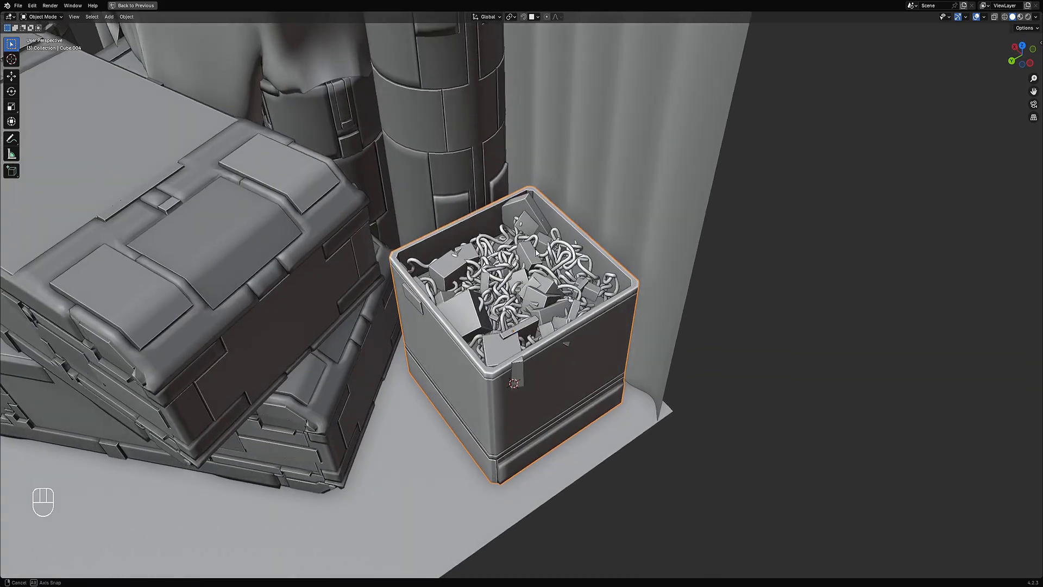
{"action": "scroll", "coordinate": [592, 294], "scroll_direction": "up", "scroll_amount": 3}
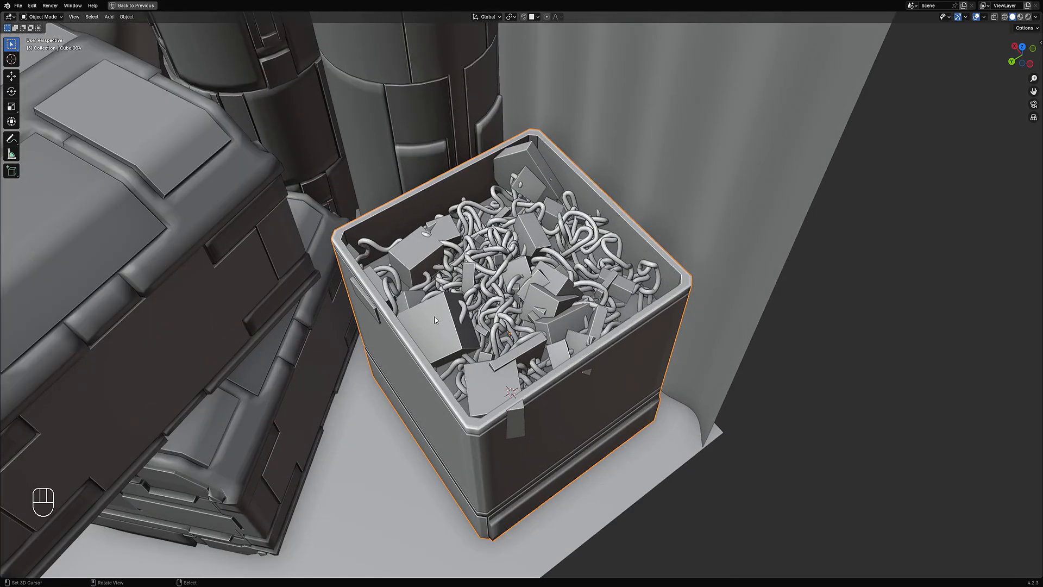
{"action": "middle_click_drag", "start_coordinate": [494, 330], "coordinate": [503, 203]}
{"action": "left_click", "coordinate": [465, 190]}
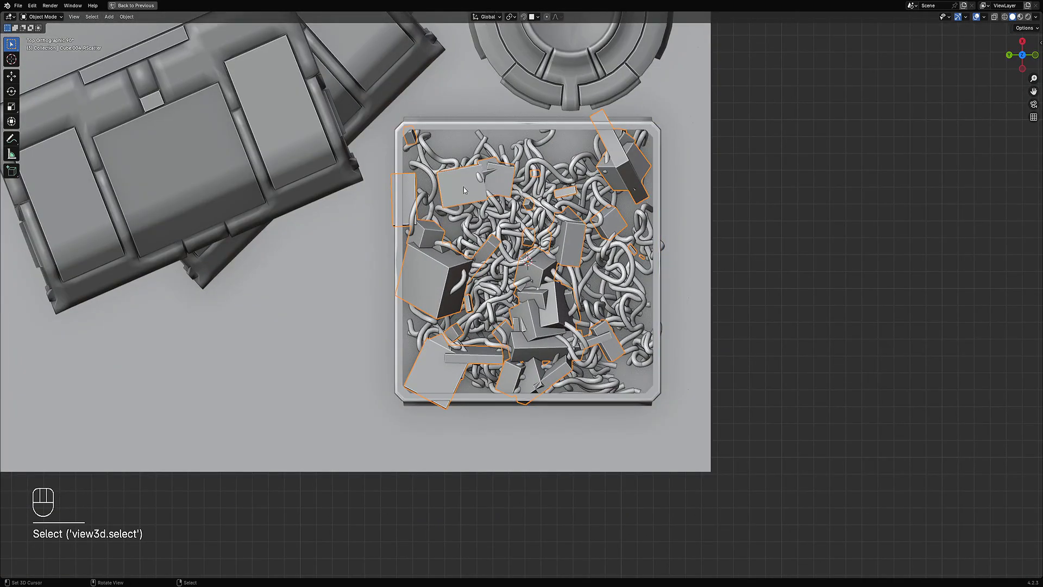
{"action": "key", "text": "ctrl+s"}
Step: Hide the scattered cubes object to isolate the rest of the scene
{"action": "scroll", "coordinate": [543, 226], "scroll_direction": "down", "scroll_amount": 3}
{"action": "middle_click_drag", "start_coordinate": [568, 307], "coordinate": [600, 289]}
{"action": "key", "text": "shift+h"}
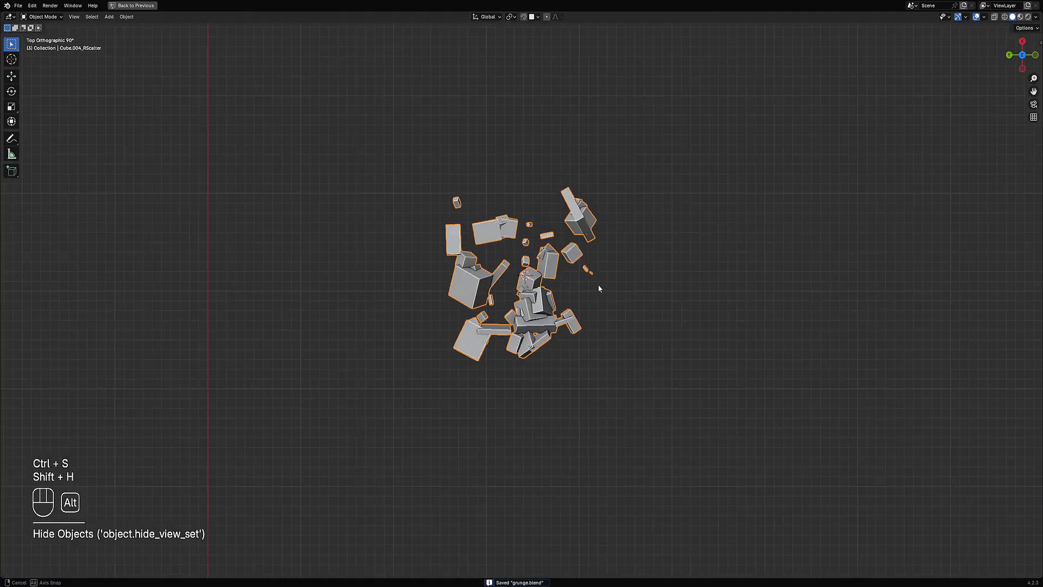
{"action": "scroll", "coordinate": [524, 263], "scroll_direction": "up", "scroll_amount": 5}
{"action": "scroll", "coordinate": [605, 247], "scroll_direction": "down", "scroll_amount": 4}
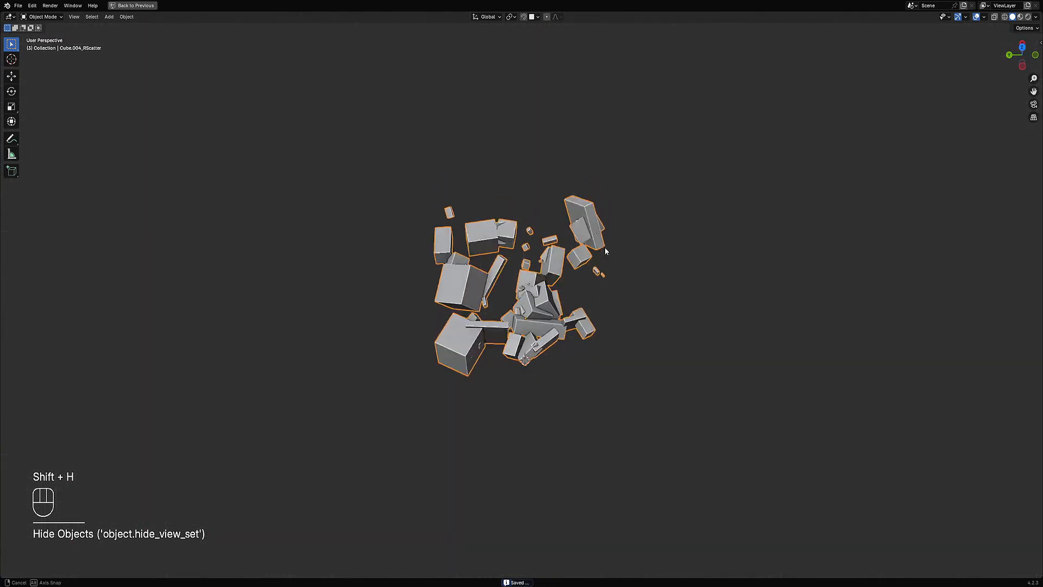
{"action": "middle_click_drag", "start_coordinate": [606, 247], "coordinate": [607, 302]}
{"action": "scroll", "coordinate": [607, 303], "scroll_direction": "up", "scroll_amount": 2}
{"action": "key", "text": "shift+ctrl+x"}
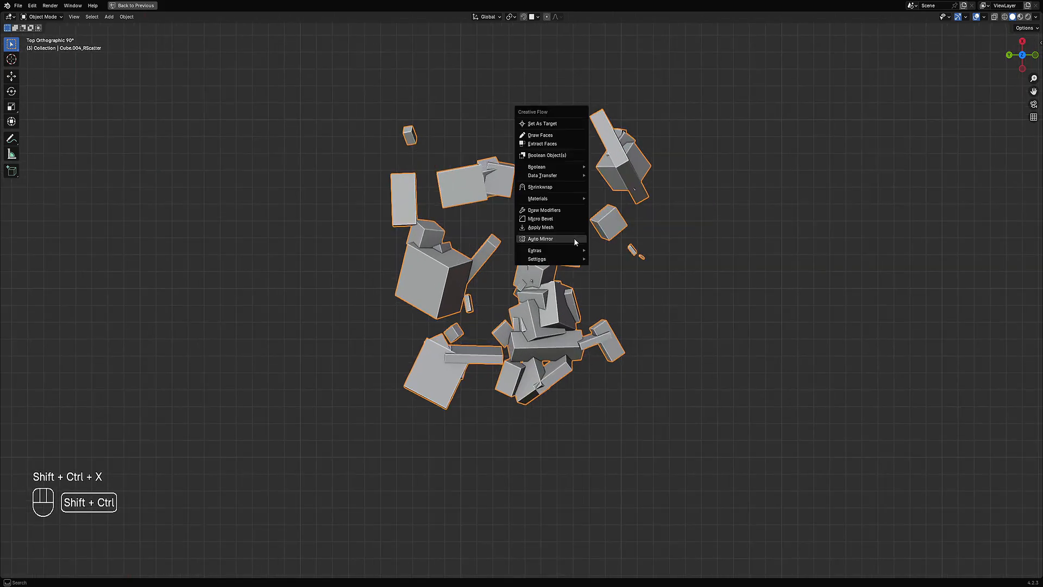
{"action": "mouse_move", "coordinate": [549, 167]}
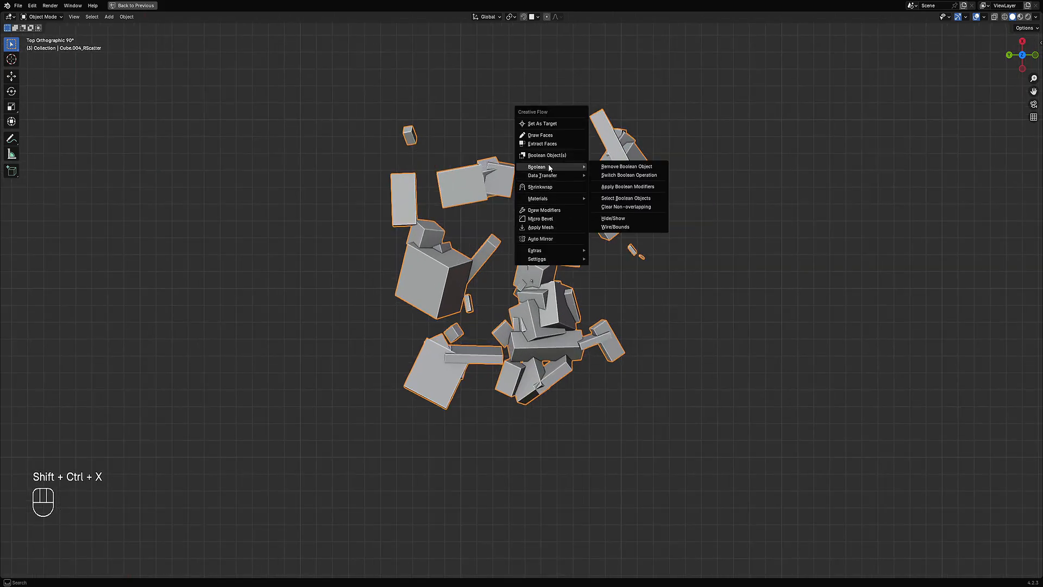
{"action": "mouse_move", "coordinate": [530, 345]}
{"action": "middle_mouse_down"}
{"action": "mouse_move", "coordinate": [537, 276]}
{"action": "mouse_move", "coordinate": [586, 290]}
{"action": "mouse_move", "coordinate": [516, 337]}
{"action": "mouse_move", "coordinate": [549, 326]}
{"action": "mouse_move", "coordinate": [547, 335]}
{"action": "middle_mouse_up"}
{"action": "scroll", "coordinate": [547, 335], "scroll_direction": "up", "scroll_amount": 3}
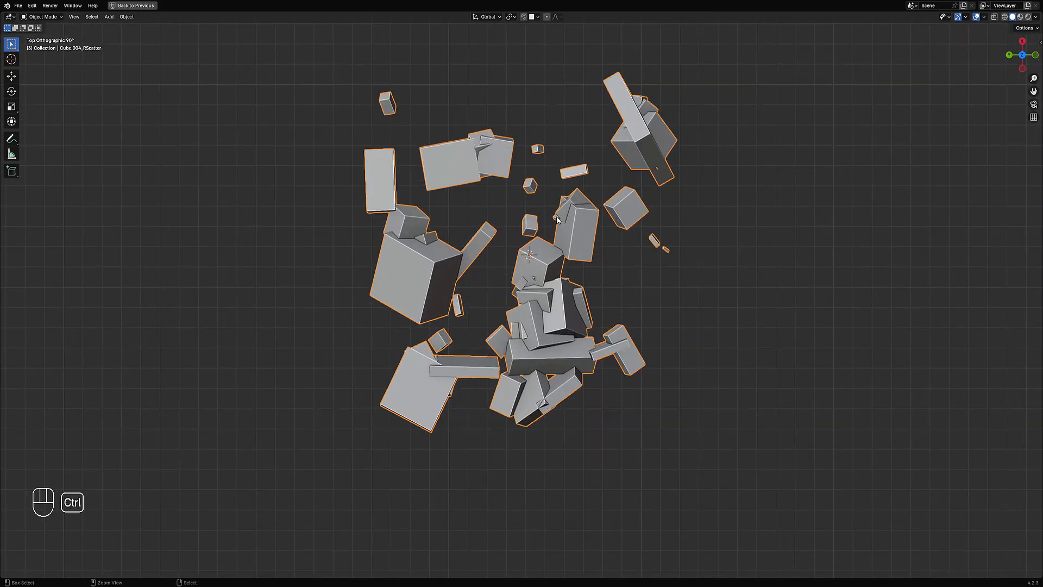
{"action": "key", "text": "shift+ctrl+x"}
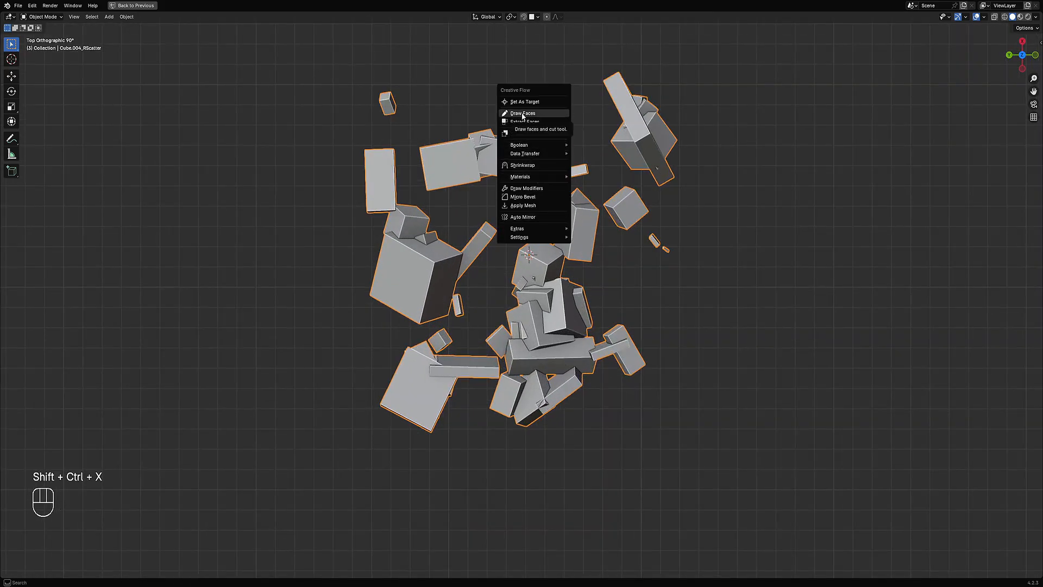
{"action": "middle_click_drag", "start_coordinate": [525, 387], "coordinate": [571, 276]}
{"action": "right_click", "coordinate": [590, 289]}
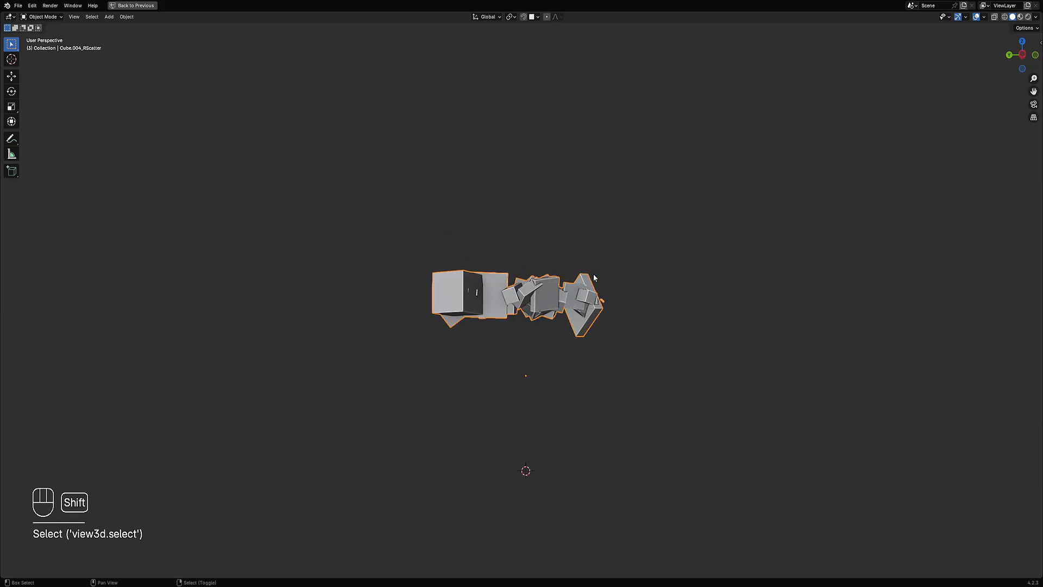
Step: Snap the 3D cursor to the selected scatter object
{"action": "key", "text": "shift+s"}
{"action": "left_click", "coordinate": [587, 324]}
{"action": "middle_click_drag", "start_coordinate": [587, 324], "coordinate": [595, 350]}
{"action": "middle_click_drag", "start_coordinate": [611, 254], "coordinate": [604, 276], "text": "shift"}
{"action": "scroll", "coordinate": [604, 276], "scroll_direction": "up", "scroll_amount": 3}
{"action": "key", "text": "ctrl+shift+x"}
{"action": "left_click", "coordinate": [539, 197]}
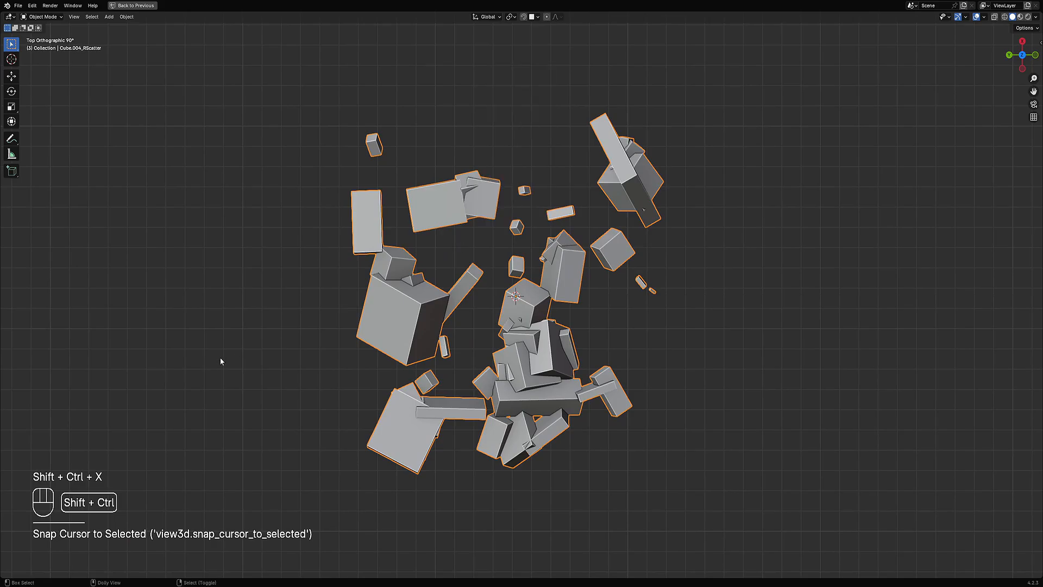
Step: Isolate the crate and the scattered cubes by hiding everything else, keeping the scatter object selected
{"action": "key", "text": "alt+h"}
{"action": "key", "text": "alt+a"}
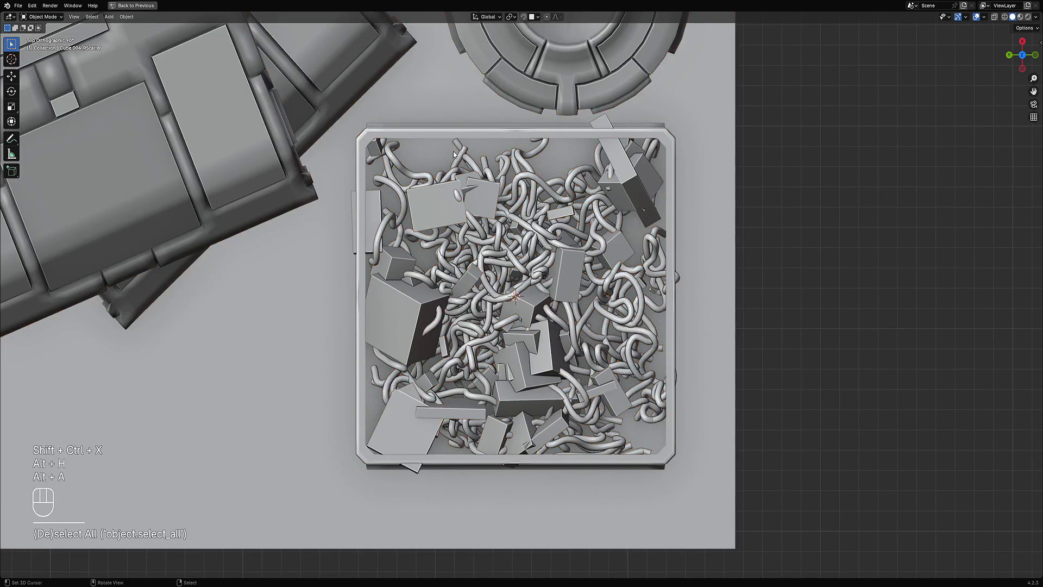
{"action": "left_click", "coordinate": [444, 135]}
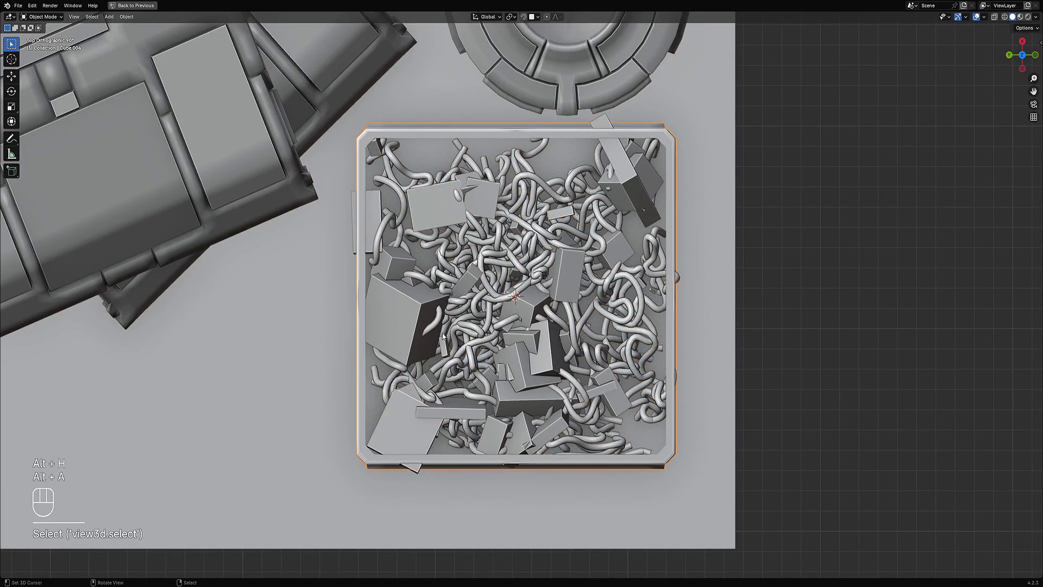
{"action": "left_click", "coordinate": [415, 315], "text": "shift"}
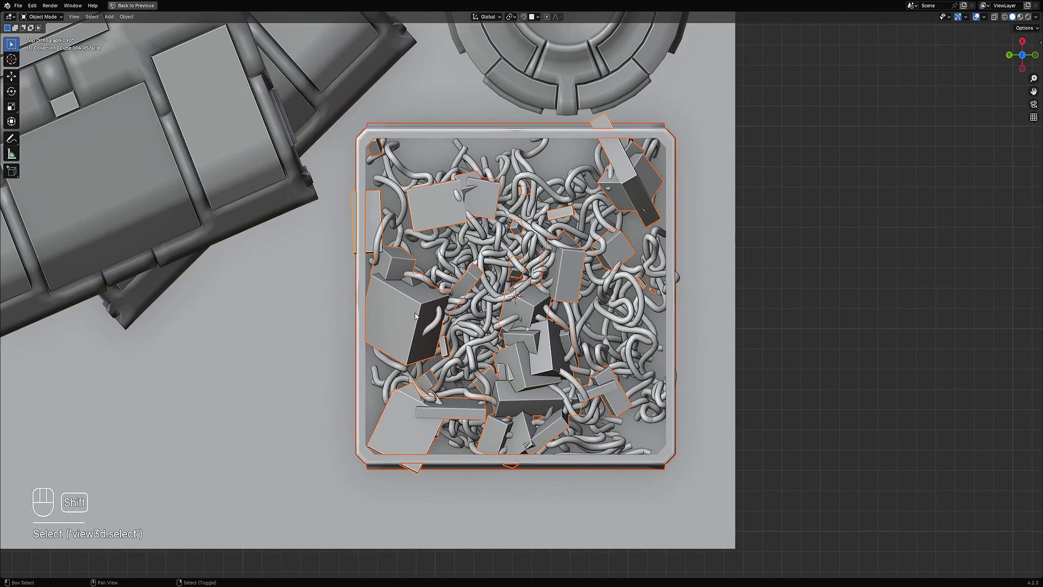
{"action": "key", "text": "shift+h"}
{"action": "key", "text": "alt+a"}
{"action": "left_click", "coordinate": [536, 306]}
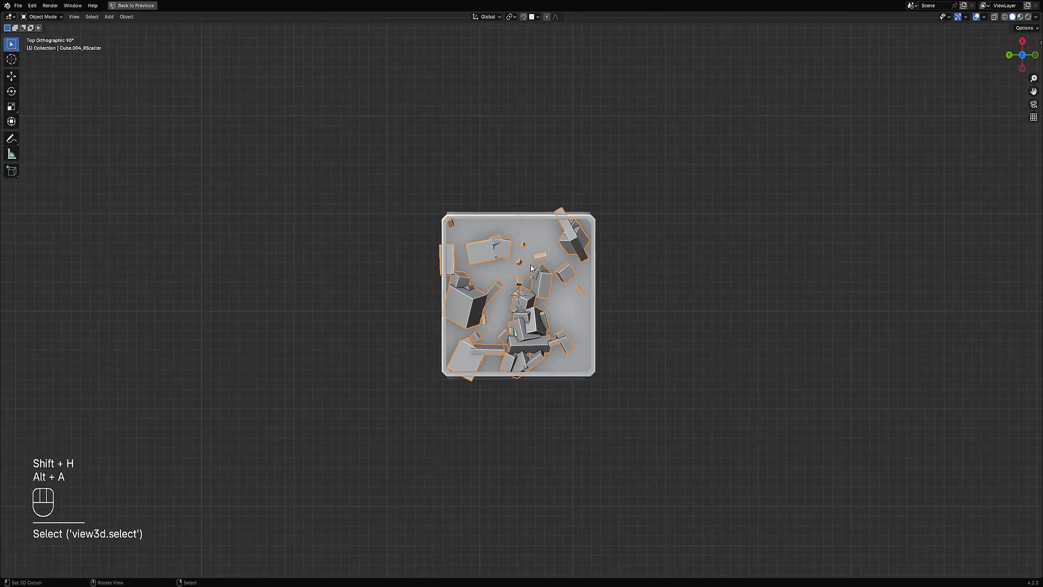
Step: Try drawing a solidified box over the crate with Draw Faces, then undo it
{"action": "key", "text": "shift+ctrl+x"}
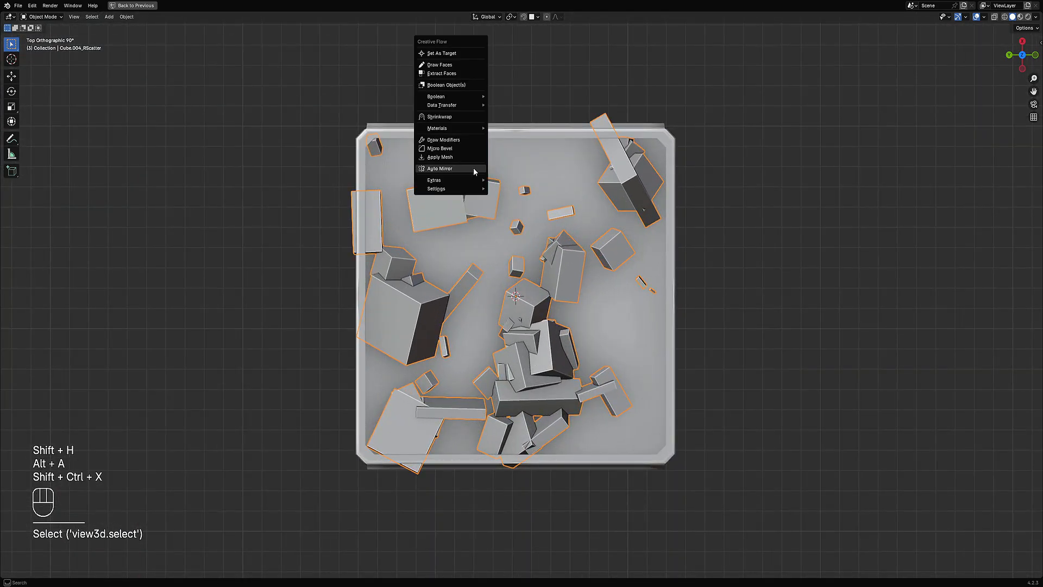
{"action": "left_click", "coordinate": [441, 65]}
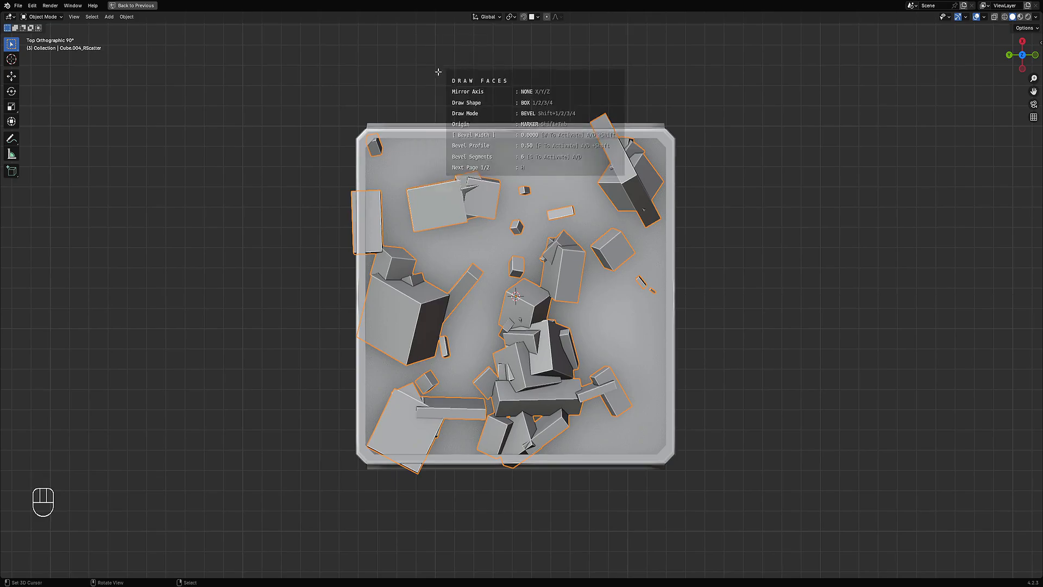
{"action": "left_click", "coordinate": [368, 137]}
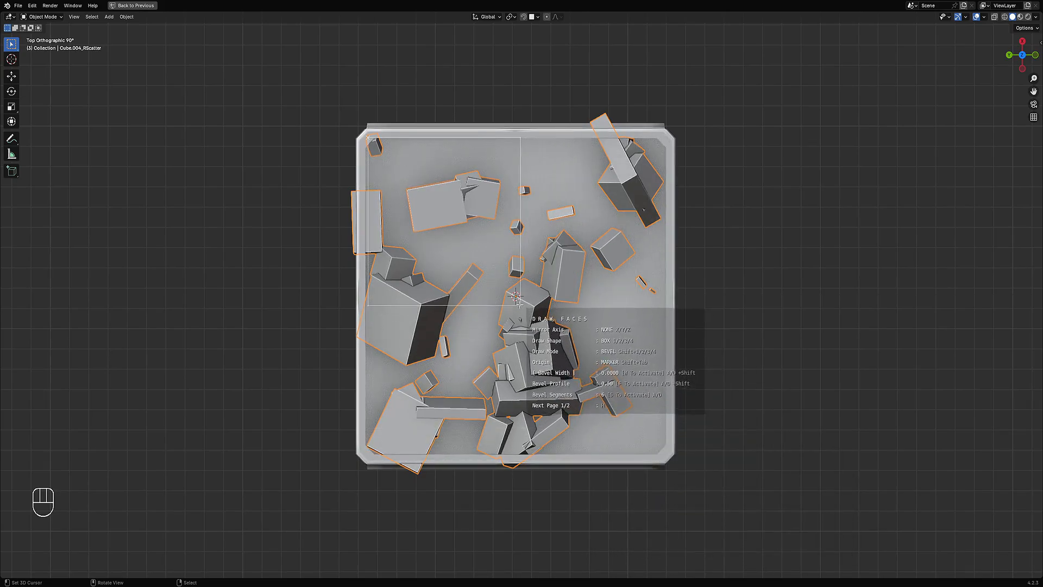
{"action": "key", "text": "shift+g"}
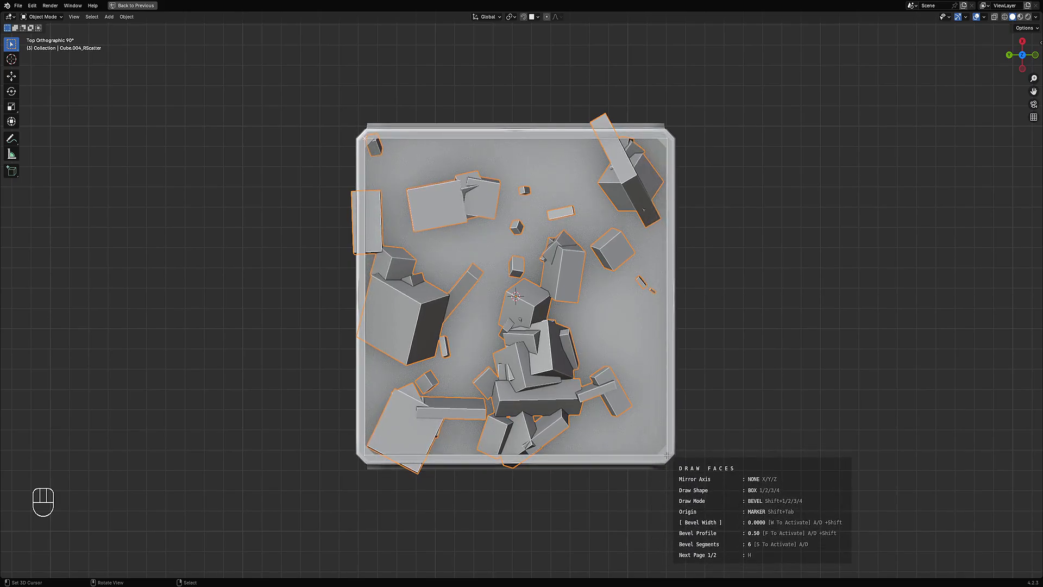
{"action": "key", "text": "shift+g"}
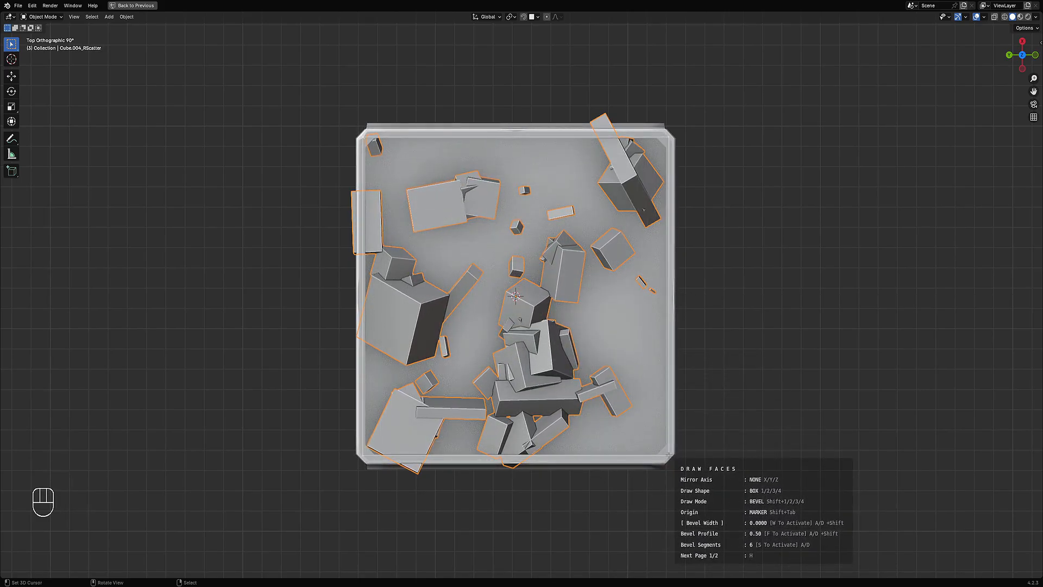
{"action": "key", "text": "space"}
{"action": "scroll", "coordinate": [680, 396], "scroll_direction": "down", "scroll_amount": 3}
{"action": "mouse_move", "coordinate": [680, 396]}
{"action": "middle_mouse_down"}
{"action": "mouse_move", "coordinate": [661, 338]}
{"action": "mouse_move", "coordinate": [627, 343]}
{"action": "middle_mouse_up"}
{"action": "key", "text": "ctrl"}
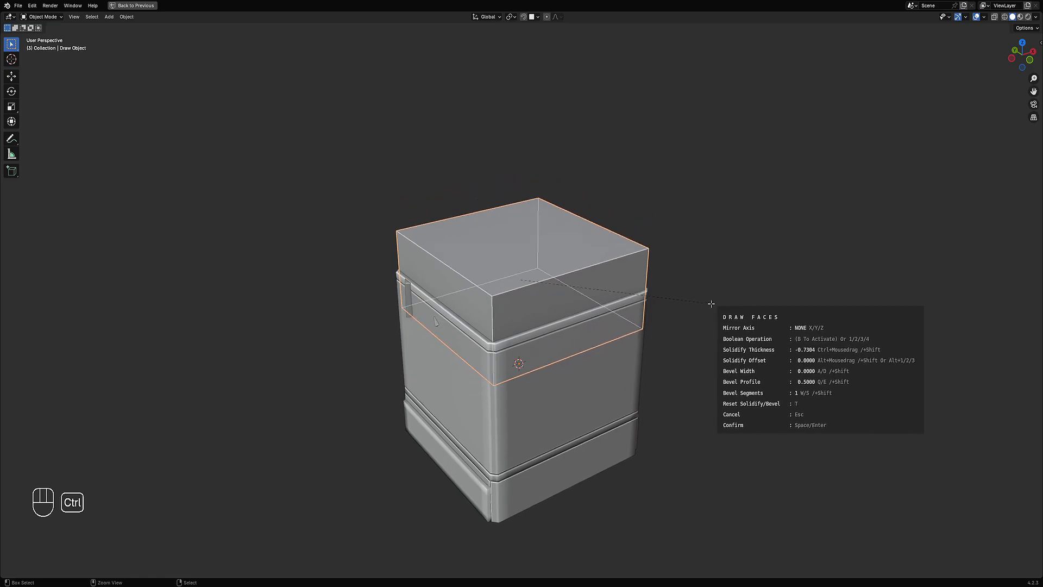
{"action": "key", "text": "ctrl"}
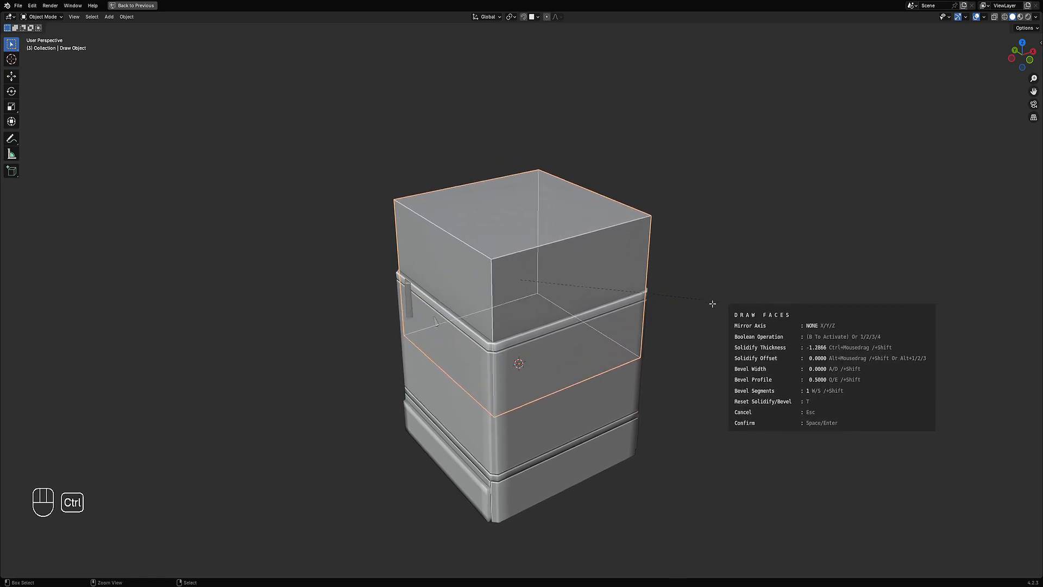
{"action": "key", "text": "alt"}
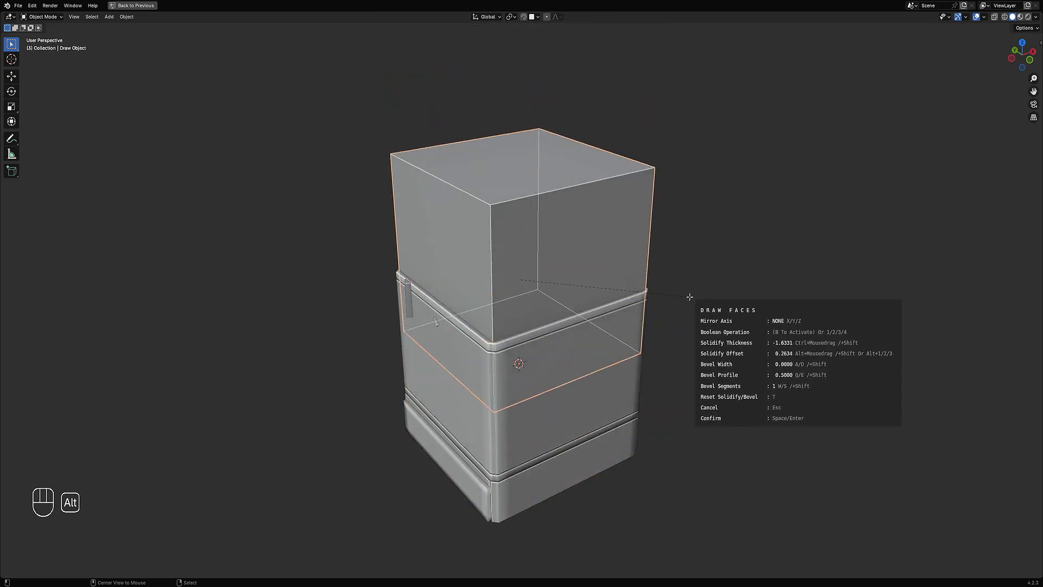
{"action": "key", "text": "space"}
{"action": "key", "text": "shift+z"}
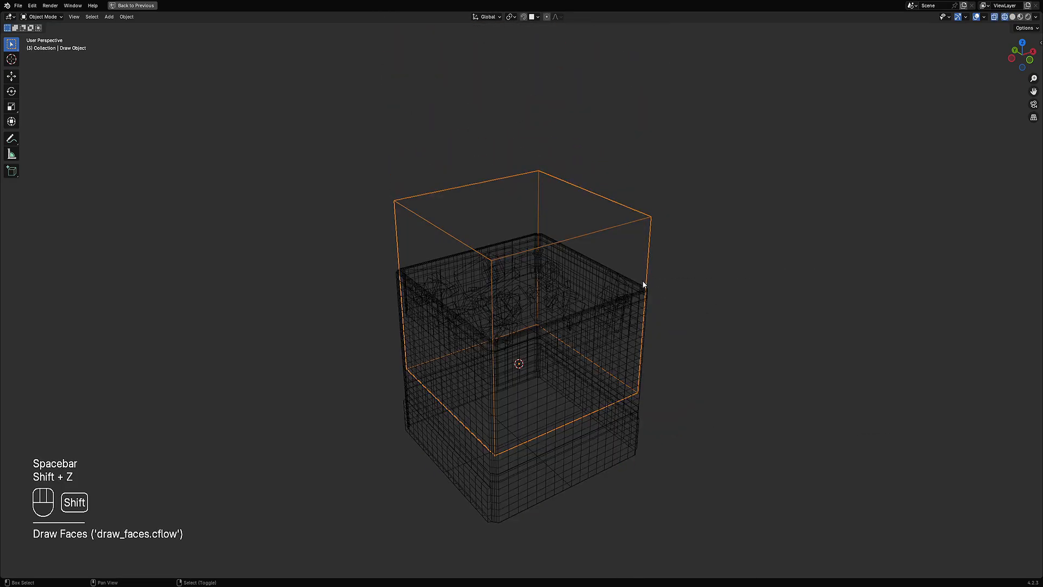
{"action": "key", "text": "shift+z"}
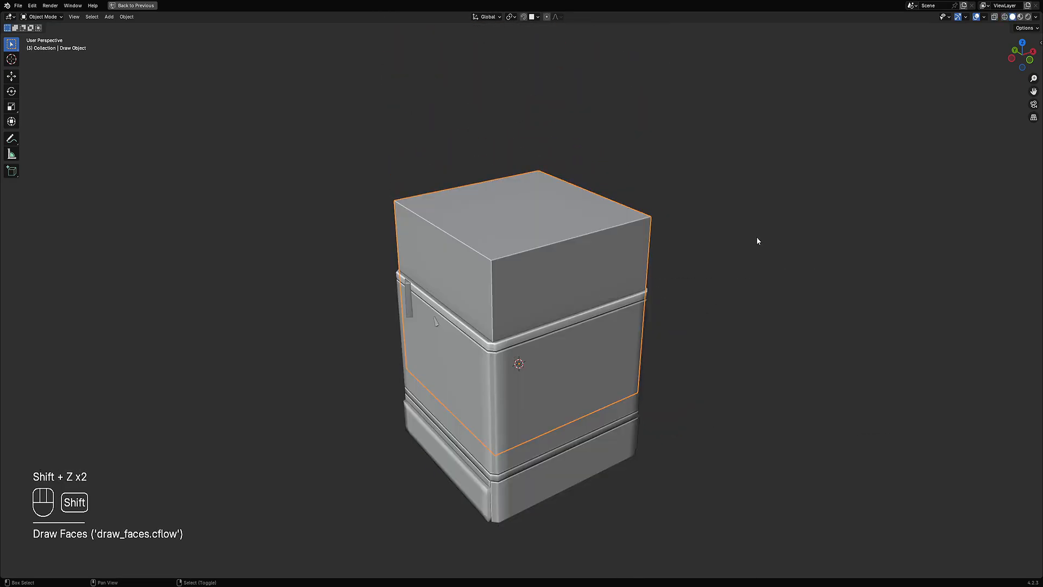
{"action": "key", "text": "ctrl+z"}
Step: Draw a box over the crate with Draw Faces using an Intersect boolean, then undo it
{"action": "mouse_move", "coordinate": [690, 240]}
{"action": "middle_mouse_down"}
{"action": "mouse_move", "coordinate": [637, 282]}
{"action": "mouse_move", "coordinate": [657, 314]}
{"action": "middle_mouse_up"}
{"action": "scroll", "coordinate": [654, 312], "scroll_direction": "up", "scroll_amount": 2}
{"action": "key", "text": "ctrl+shift+x"}
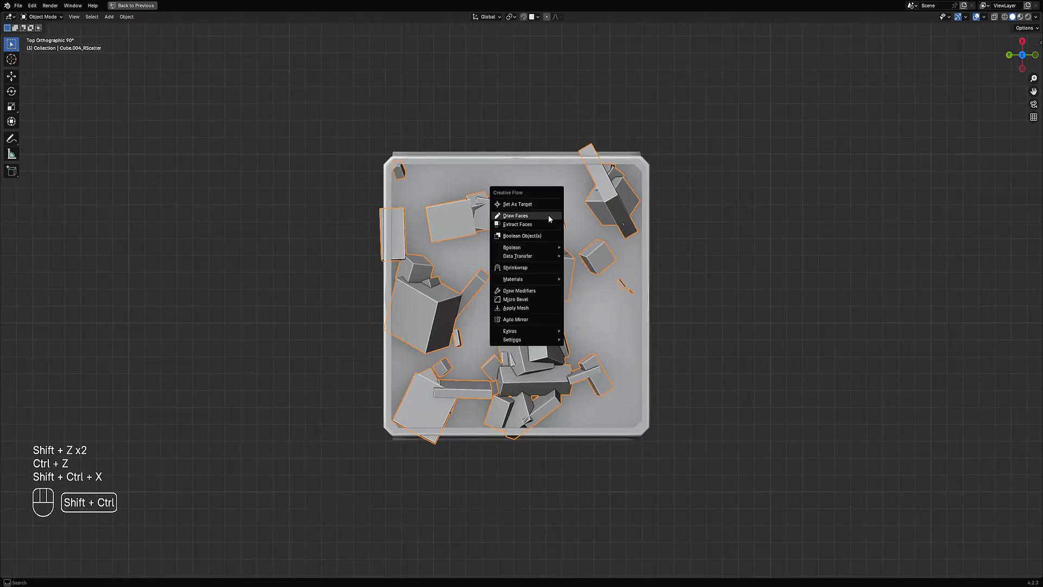
{"action": "left_click", "coordinate": [549, 215]}
{"action": "left_click", "coordinate": [392, 175]}
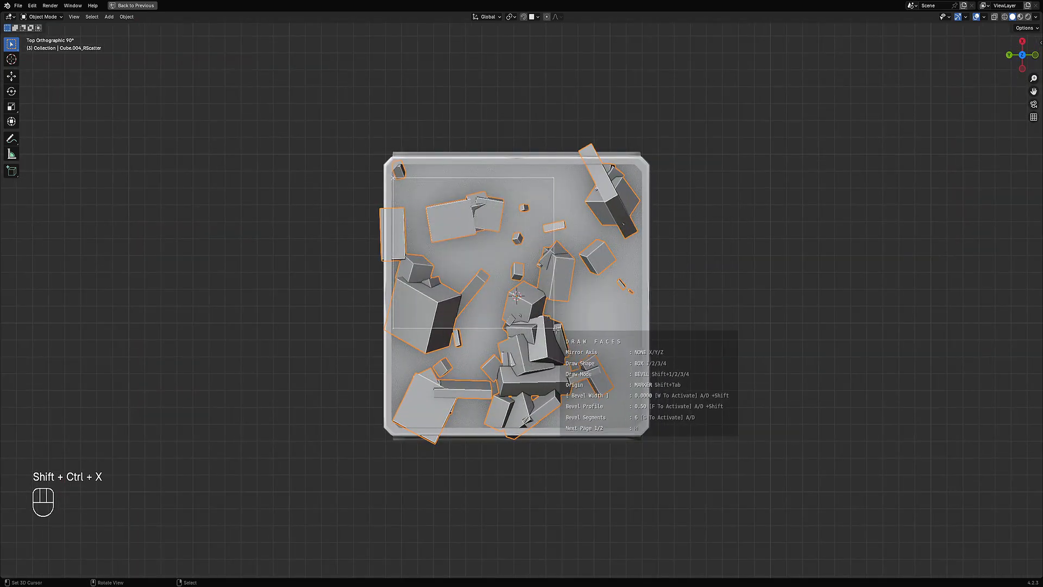
{"action": "key", "text": "shift+g"}
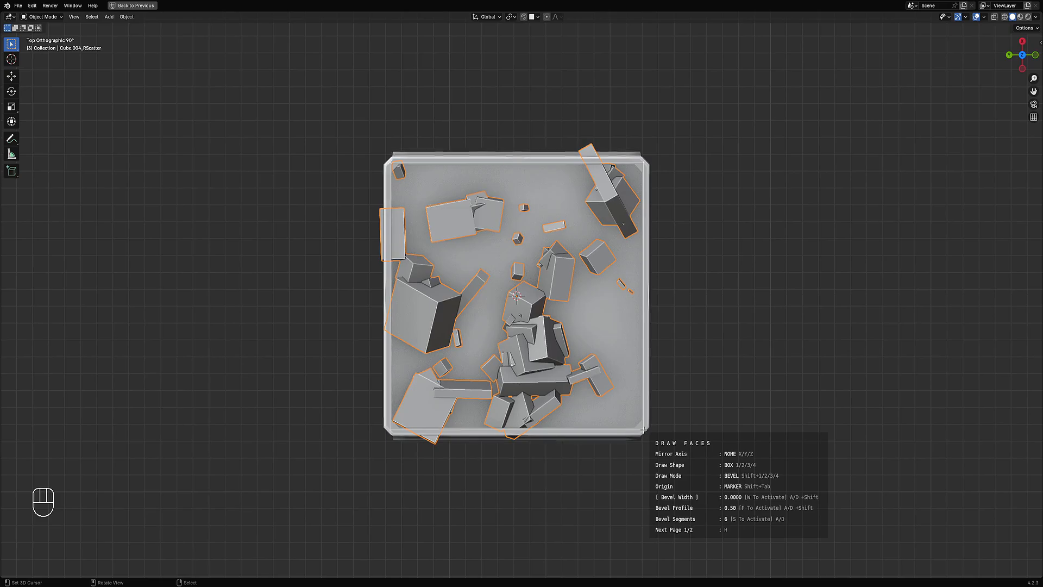
{"action": "key", "text": "space"}
{"action": "middle_click_drag", "start_coordinate": [737, 349], "coordinate": [673, 274]}
{"action": "key", "text": "ctrl"}
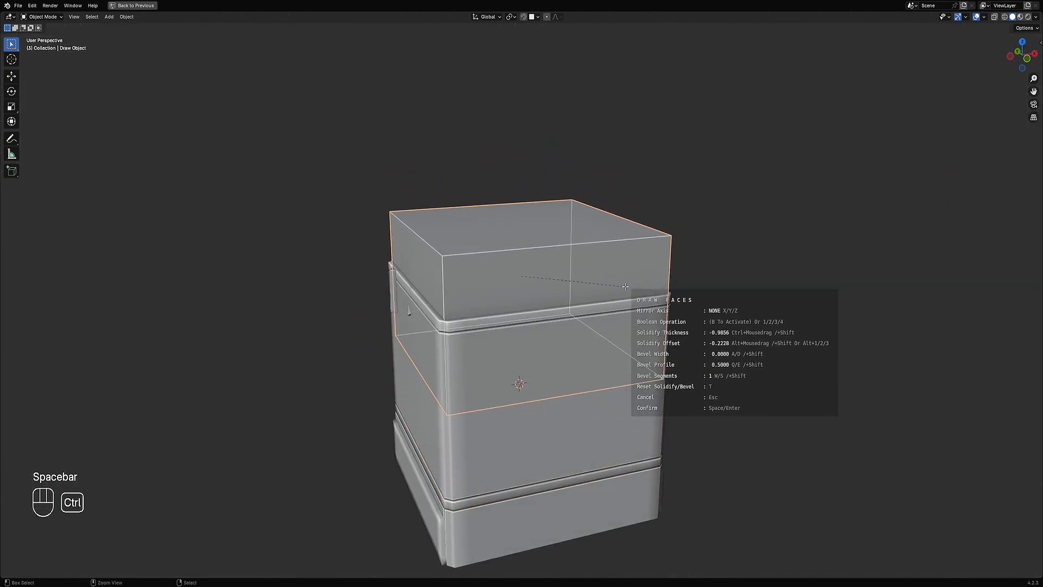
{"action": "mouse_move", "coordinate": [596, 280]}
{"action": "middle_mouse_down"}
{"action": "mouse_move", "coordinate": [623, 293]}
{"action": "mouse_move", "coordinate": [641, 348]}
{"action": "mouse_move", "coordinate": [646, 299]}
{"action": "mouse_move", "coordinate": [677, 351]}
{"action": "middle_mouse_up"}
{"action": "key", "text": "b"}
{"action": "key", "text": "3"}
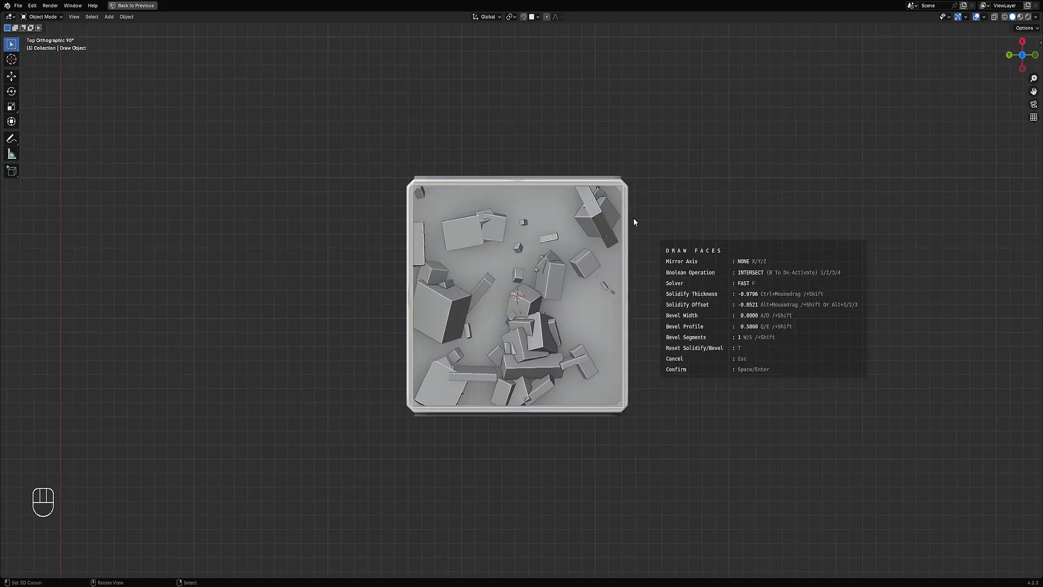
{"action": "mouse_move", "coordinate": [559, 420]}
{"action": "middle_mouse_down"}
{"action": "mouse_move", "coordinate": [583, 364]}
{"action": "mouse_move", "coordinate": [530, 331]}
{"action": "middle_mouse_up"}
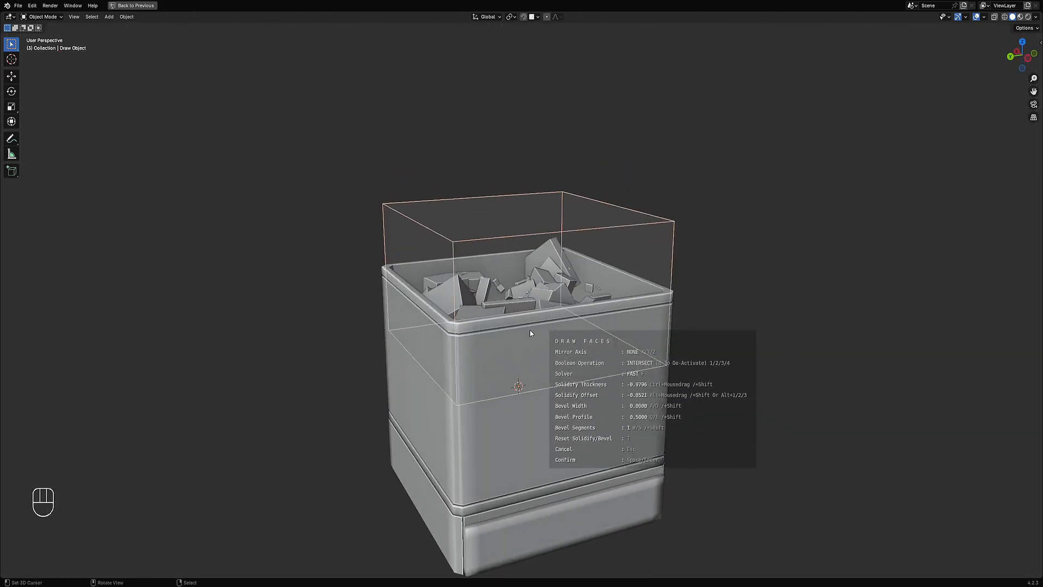
{"action": "middle_click_drag", "start_coordinate": [692, 328], "coordinate": [609, 342]}
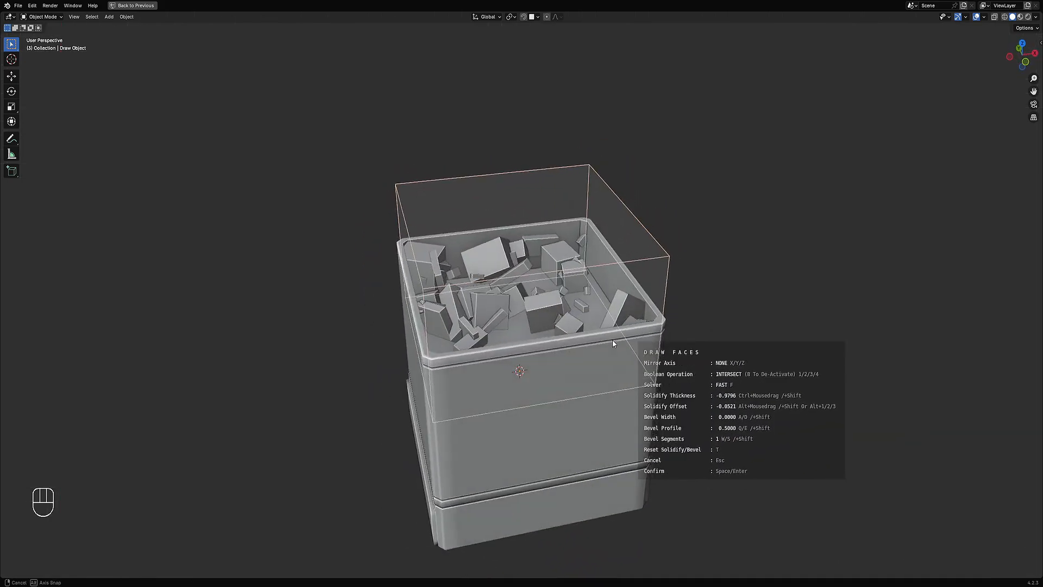
{"action": "middle_click_drag", "start_coordinate": [595, 380], "coordinate": [587, 384]}
{"action": "key", "text": "space"}
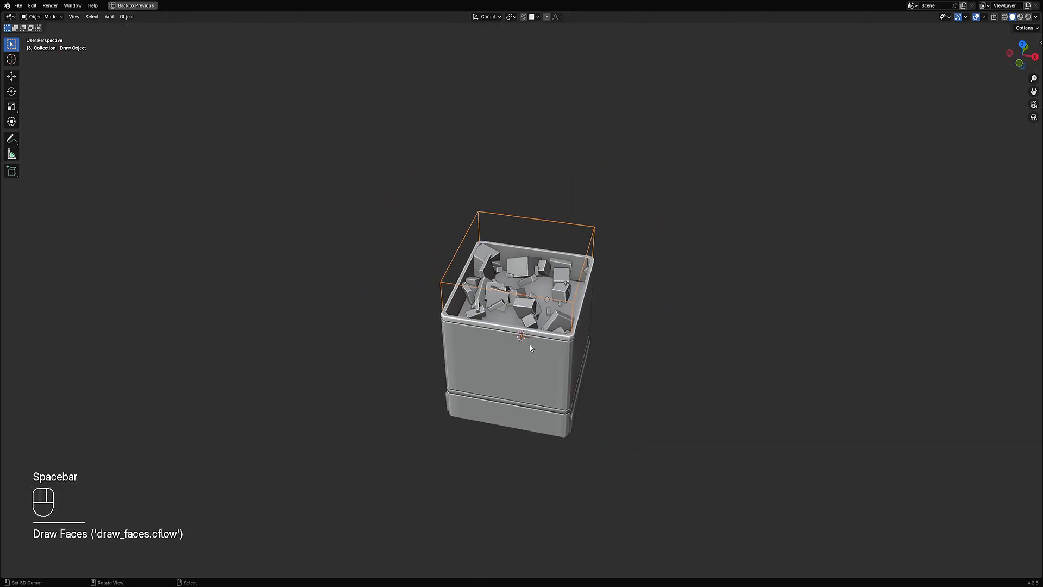
{"action": "mouse_move", "coordinate": [533, 343]}
{"action": "middle_mouse_down"}
{"action": "mouse_move", "coordinate": [620, 387]}
{"action": "mouse_move", "coordinate": [452, 250]}
{"action": "mouse_move", "coordinate": [538, 263]}
{"action": "middle_mouse_up"}
{"action": "key", "text": "ctrl+z"}
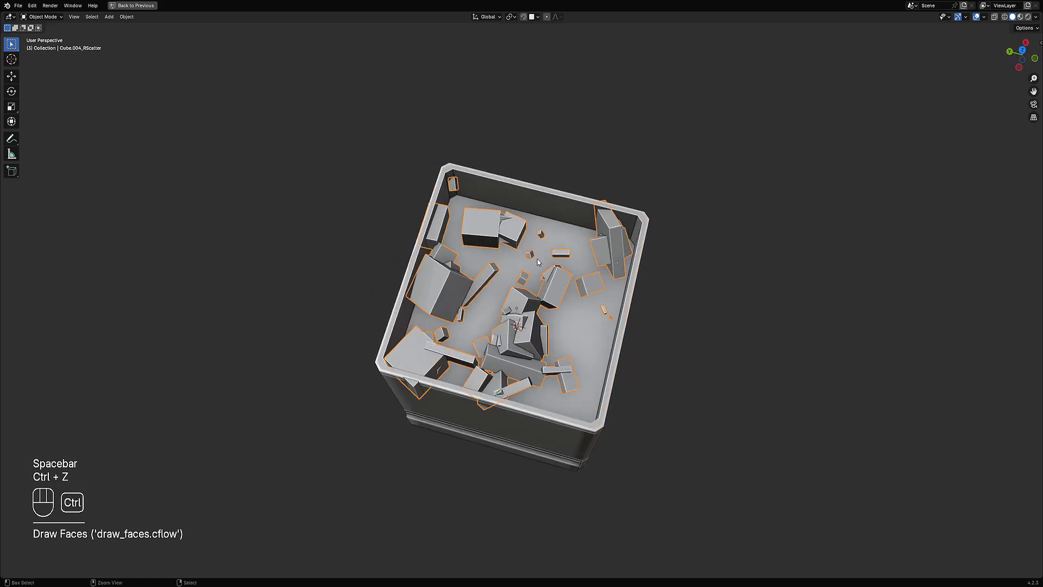
Step: Add a cube at the 3D cursor and scale it down to about the crate's width
{"action": "middle_click_drag", "start_coordinate": [701, 318], "coordinate": [590, 273]}
{"action": "key", "text": "shift+a"}
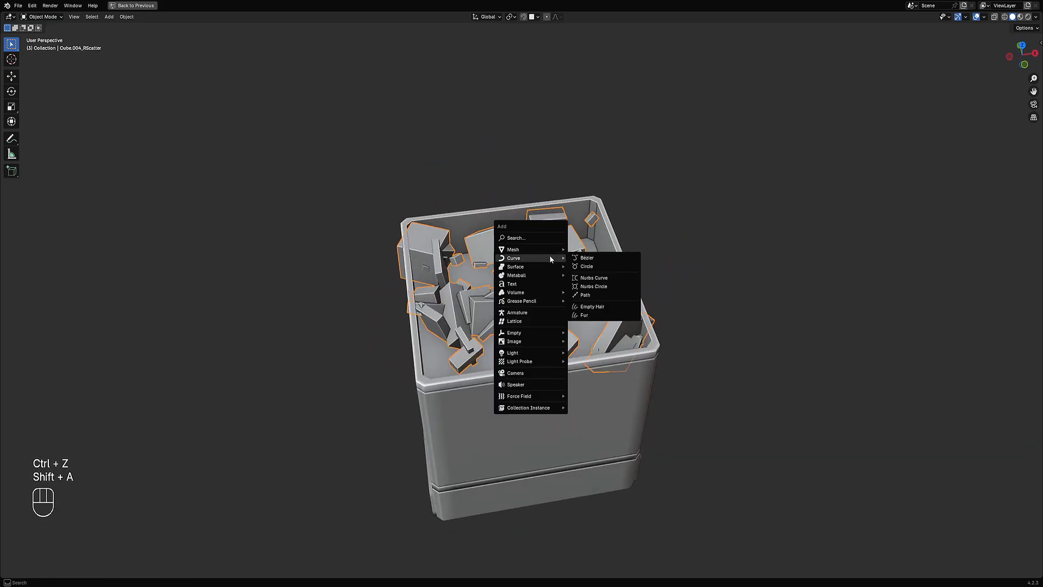
{"action": "mouse_move", "coordinate": [535, 249]}
{"action": "left_click", "coordinate": [607, 292]}
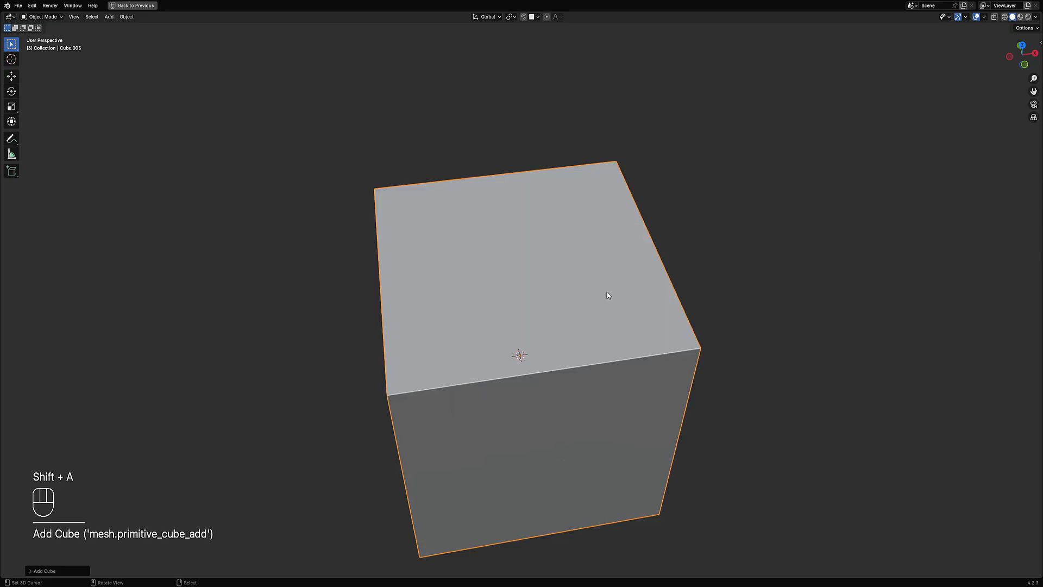
{"action": "key", "text": "s"}
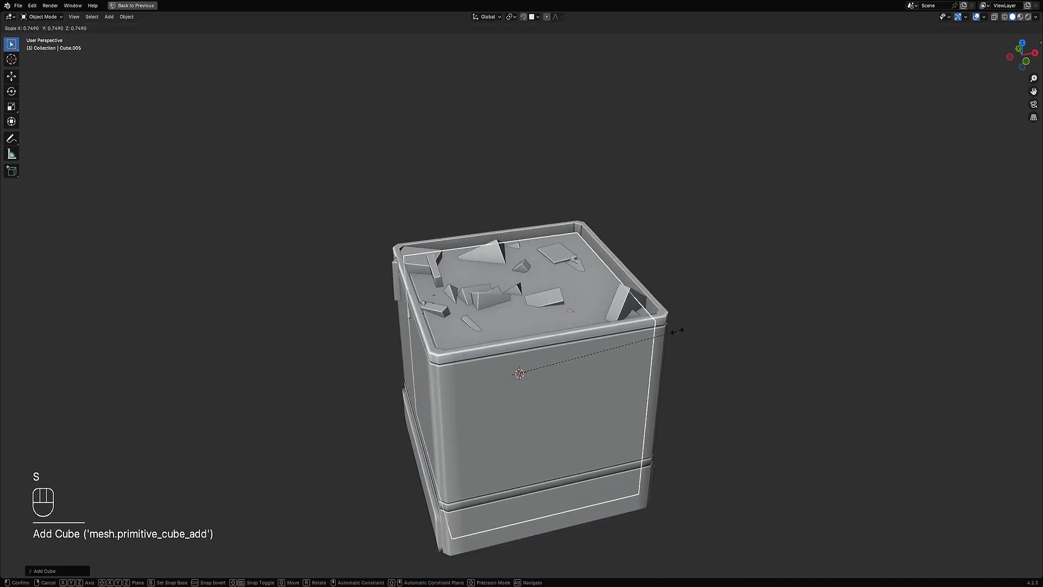
{"action": "left_click", "coordinate": [687, 331]}
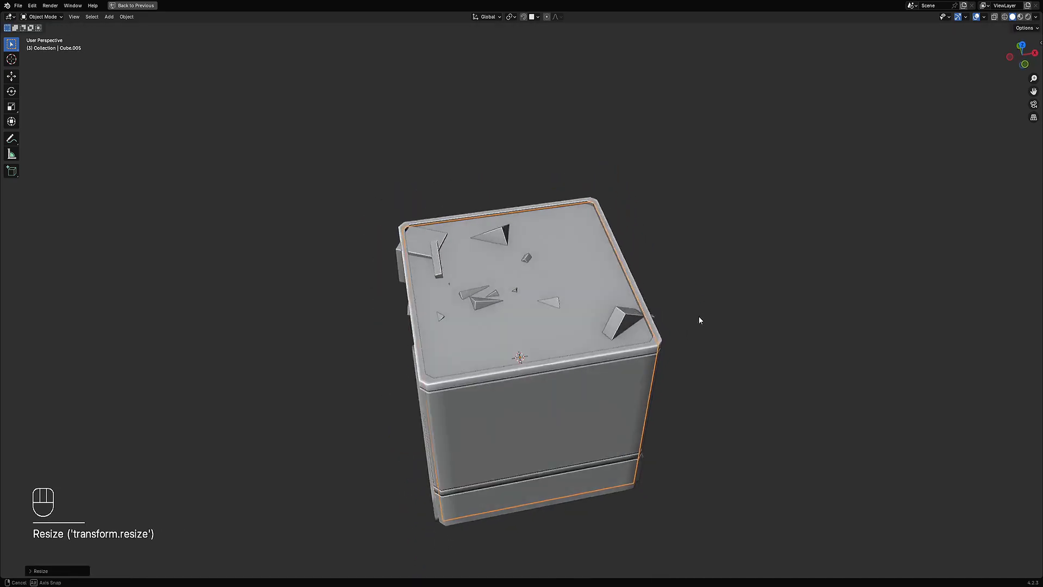
Step: Move the cube up along Z so it encloses the crate's upper part
{"action": "key", "text": "KP_7"}
{"action": "middle_click_drag", "start_coordinate": [687, 358], "coordinate": [687, 294]}
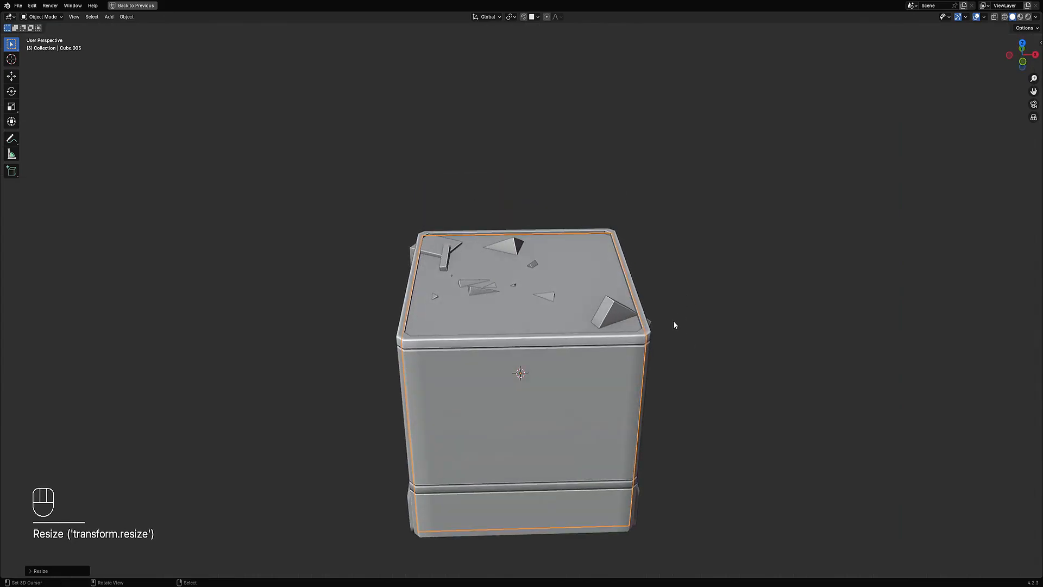
{"action": "key", "text": "g"}
{"action": "key", "text": "z"}
{"action": "left_click", "coordinate": [670, 247]}
{"action": "middle_click_drag", "start_coordinate": [670, 247], "coordinate": [403, 313]}
Step: Select the scatter object and the cube and apply a Boolean Object(s) intersect operation
{"action": "right_click", "coordinate": [383, 302]}
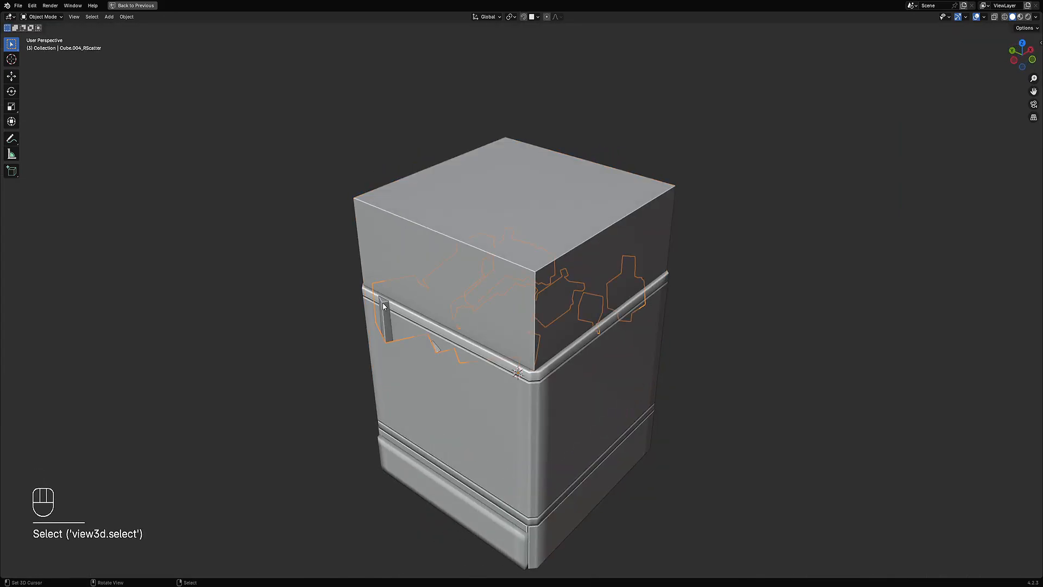
{"action": "right_click", "coordinate": [455, 262]}
{"action": "middle_click_drag", "start_coordinate": [455, 262], "coordinate": [520, 246], "text": "shift"}
{"action": "scroll", "coordinate": [559, 197], "scroll_direction": "up", "scroll_amount": 1}
{"action": "right_click", "coordinate": [503, 294], "text": "shift"}
{"action": "key", "text": "shift+z"}
{"action": "key", "text": "shift+z"}
{"action": "scroll", "coordinate": [515, 231], "scroll_direction": "down", "scroll_amount": 1}
{"action": "key", "text": "ctrl+shift+x"}
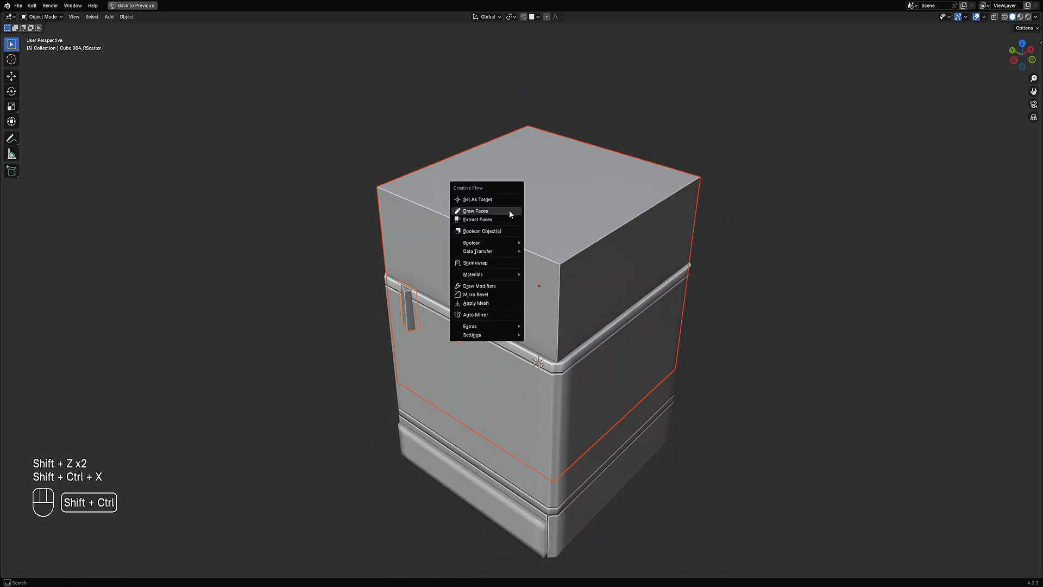
{"action": "left_click", "coordinate": [501, 232]}
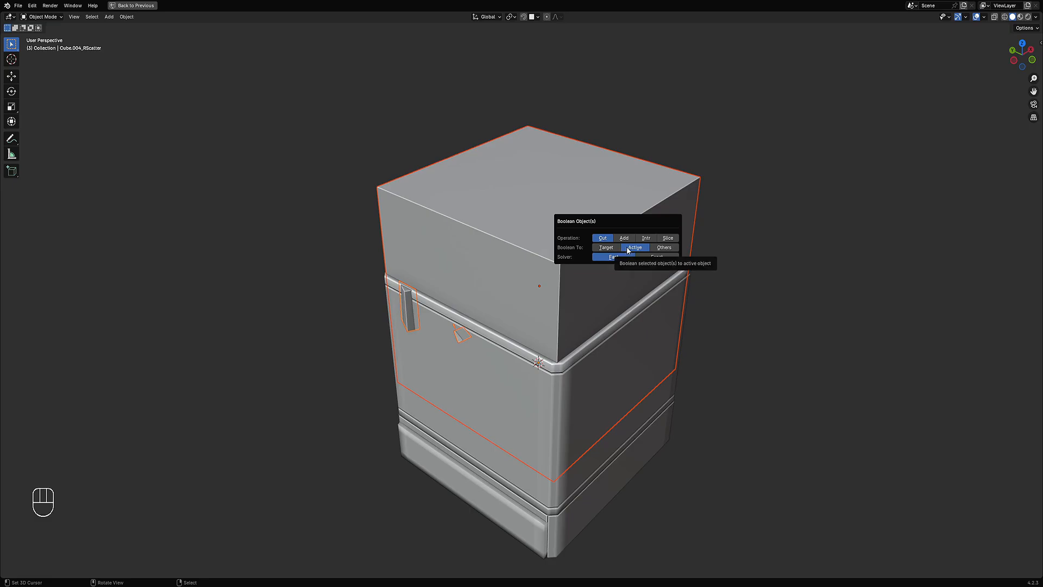
{"action": "left_click", "coordinate": [647, 238]}
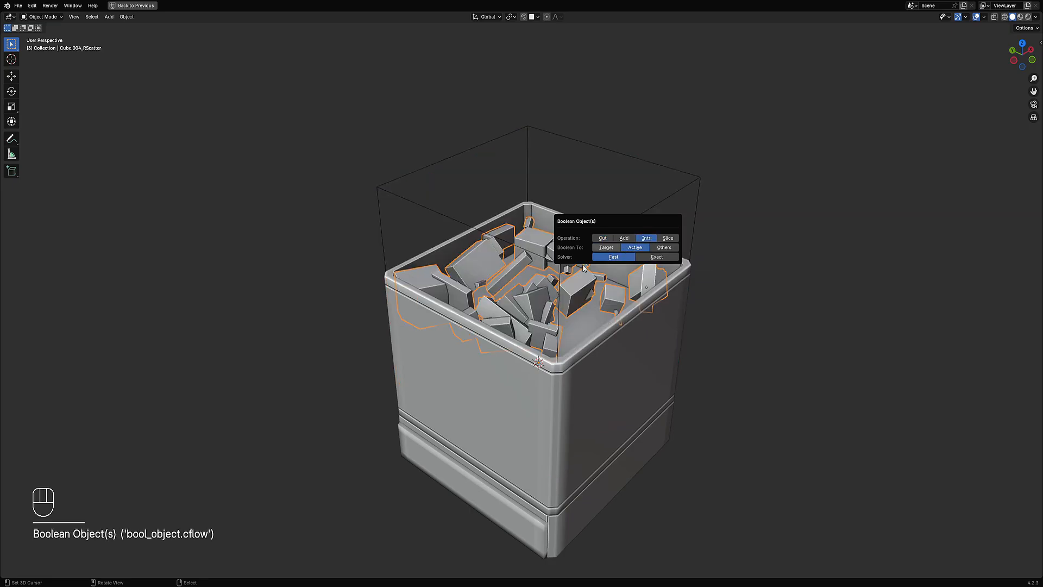
Step: Unhide all objects, reselect the scattered cubes object and apply its mesh with Apply Mesh
{"action": "middle_click_drag", "start_coordinate": [583, 268], "coordinate": [565, 314]}
{"action": "key", "text": "alt+h"}
{"action": "key", "text": "alt+a"}
{"action": "left_click", "coordinate": [565, 314]}
{"action": "key", "text": "shift+ctrl+x"}
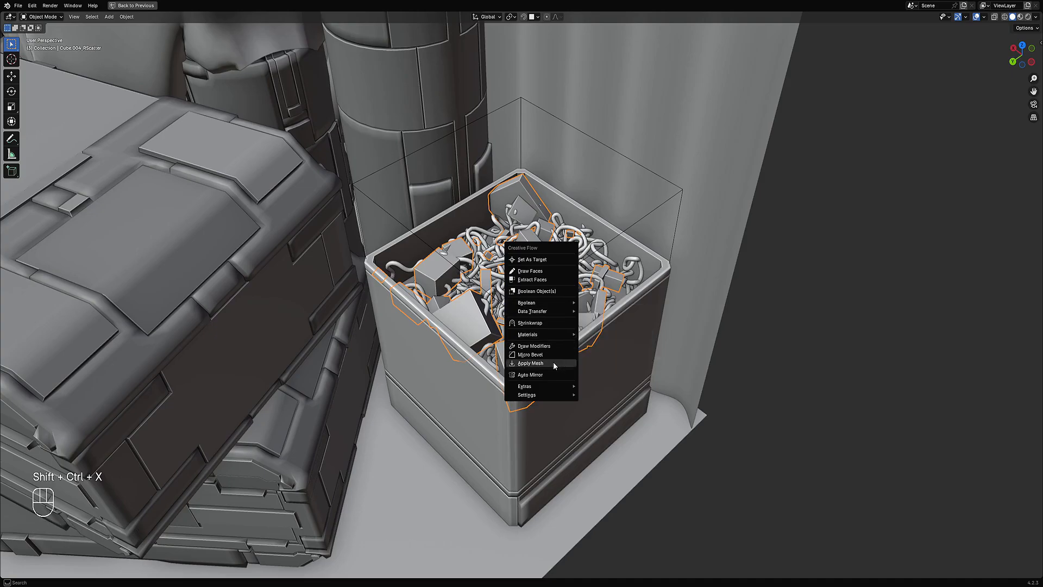
{"action": "mouse_move", "coordinate": [549, 302]}
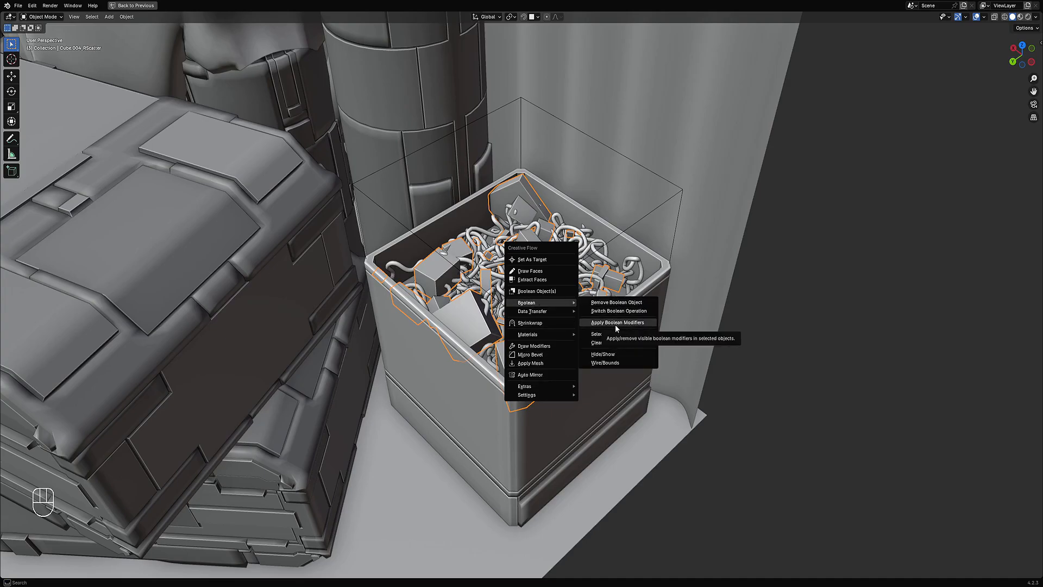
{"action": "left_click", "coordinate": [553, 360]}
{"action": "scroll", "coordinate": [559, 250], "scroll_direction": "down", "scroll_amount": 7}
{"action": "middle_click_drag", "start_coordinate": [578, 295], "coordinate": [582, 299]}
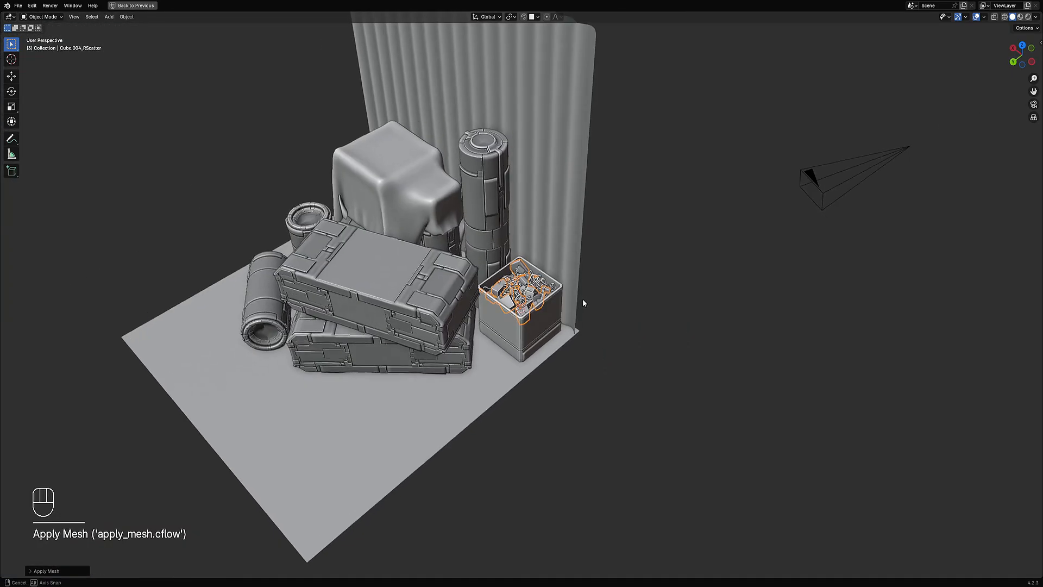
Step: Select the crate box and apply Random VColor to it, limited by sharp edges
{"action": "scroll", "coordinate": [583, 302], "scroll_direction": "up", "scroll_amount": 4}
{"action": "key", "text": "alt+a"}
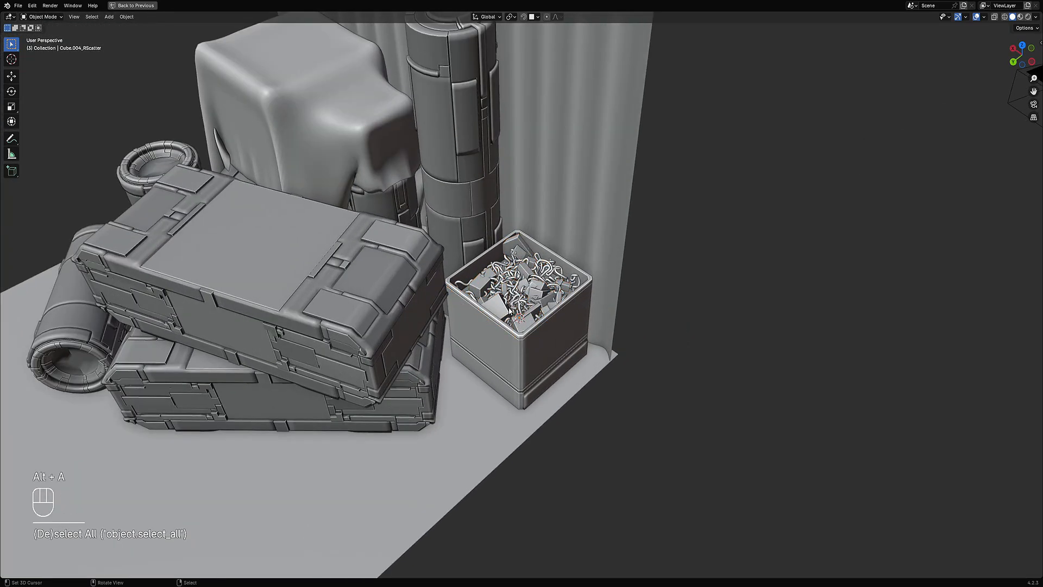
{"action": "left_click", "coordinate": [527, 346]}
{"action": "middle_click_drag", "start_coordinate": [598, 340], "coordinate": [594, 272]}
{"action": "key", "text": "shift+q"}
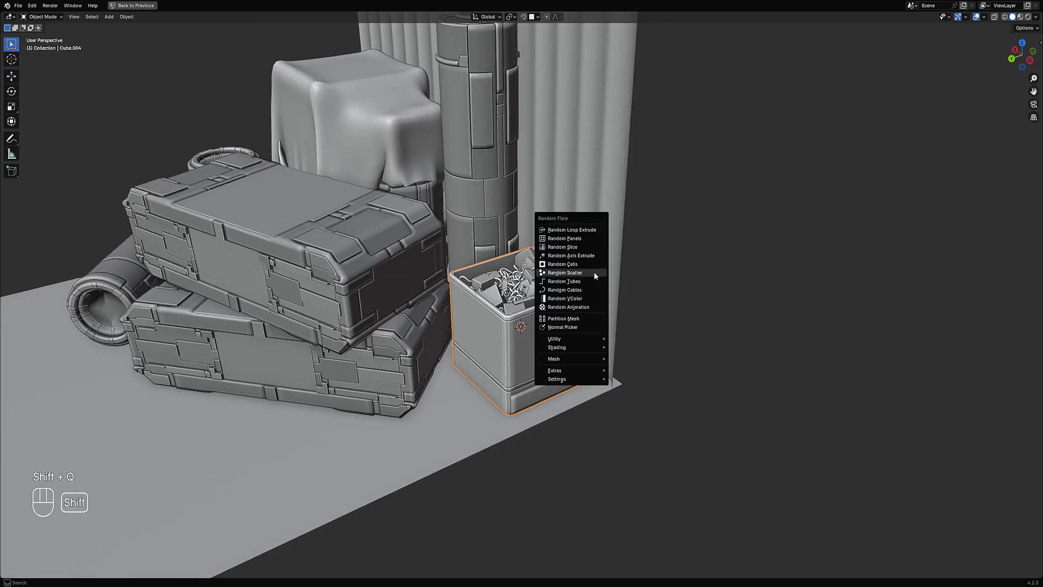
{"action": "left_click", "coordinate": [593, 298]}
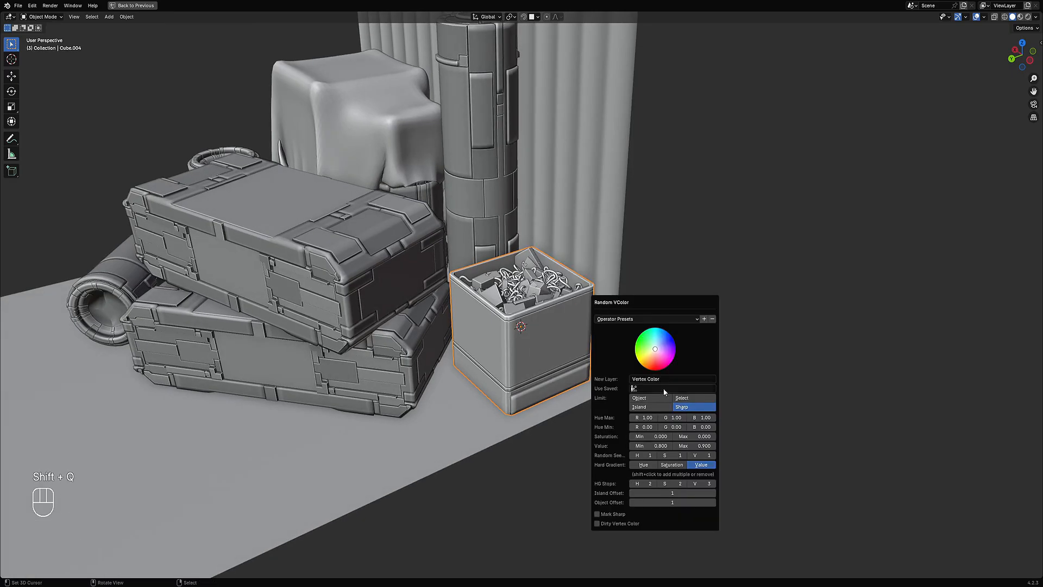
{"action": "left_click", "coordinate": [691, 408]}
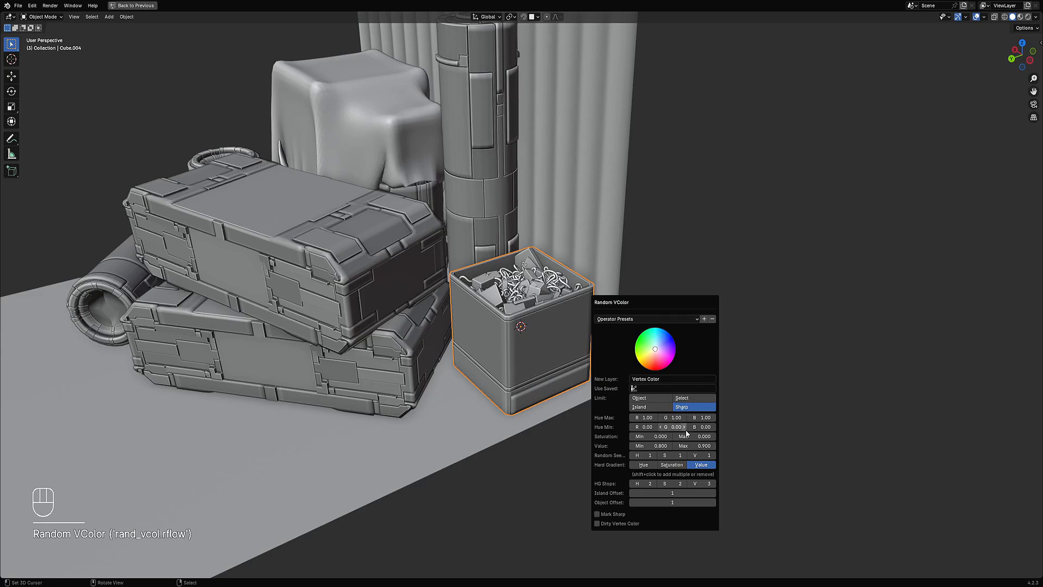
{"action": "scroll", "coordinate": [705, 455], "scroll_direction": "up", "scroll_amount": 3, "text": "ctrl"}
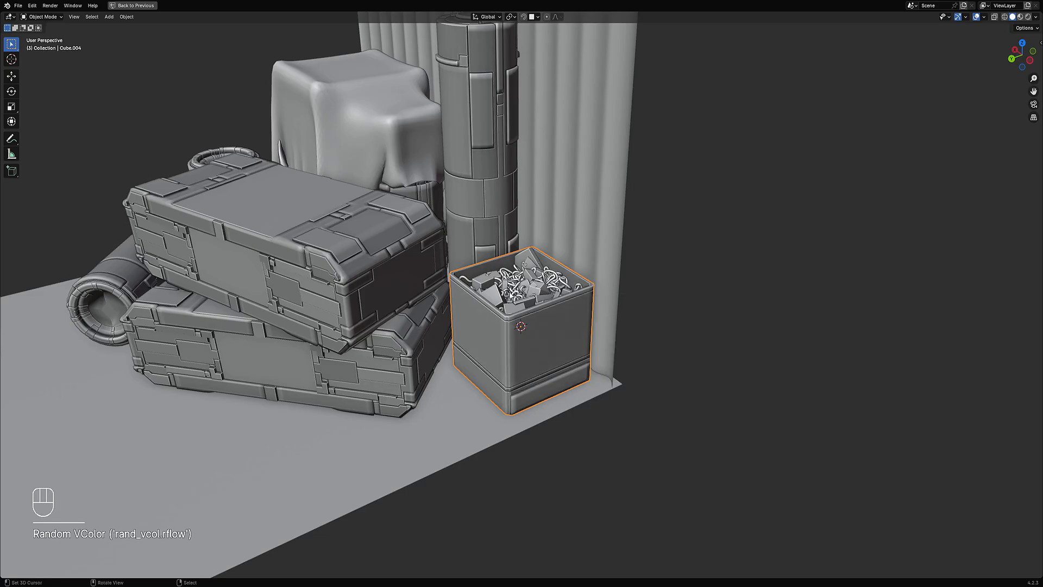
Step: Select all of the scattered cubes' geometry and apply Random VColor to them, limited by islands
{"action": "scroll", "coordinate": [510, 283], "scroll_direction": "up", "scroll_amount": 5}
{"action": "key", "text": "Tab"}
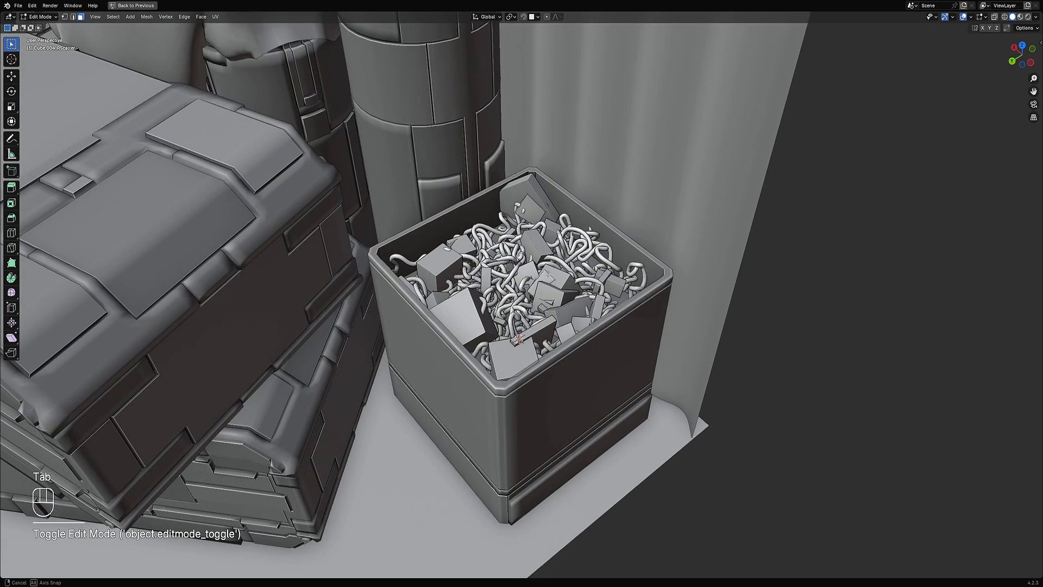
{"action": "key", "text": "a"}
{"action": "key", "text": "Tab"}
{"action": "scroll", "coordinate": [607, 206], "scroll_direction": "down", "scroll_amount": 3}
{"action": "key", "text": "shift+q"}
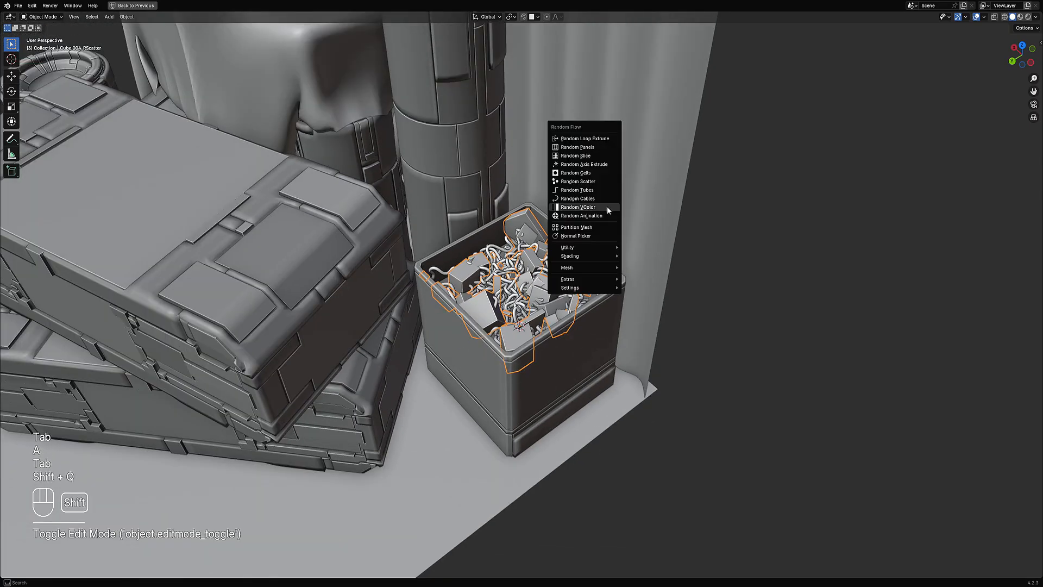
{"action": "left_click", "coordinate": [607, 207]}
{"action": "left_click", "coordinate": [663, 316]}
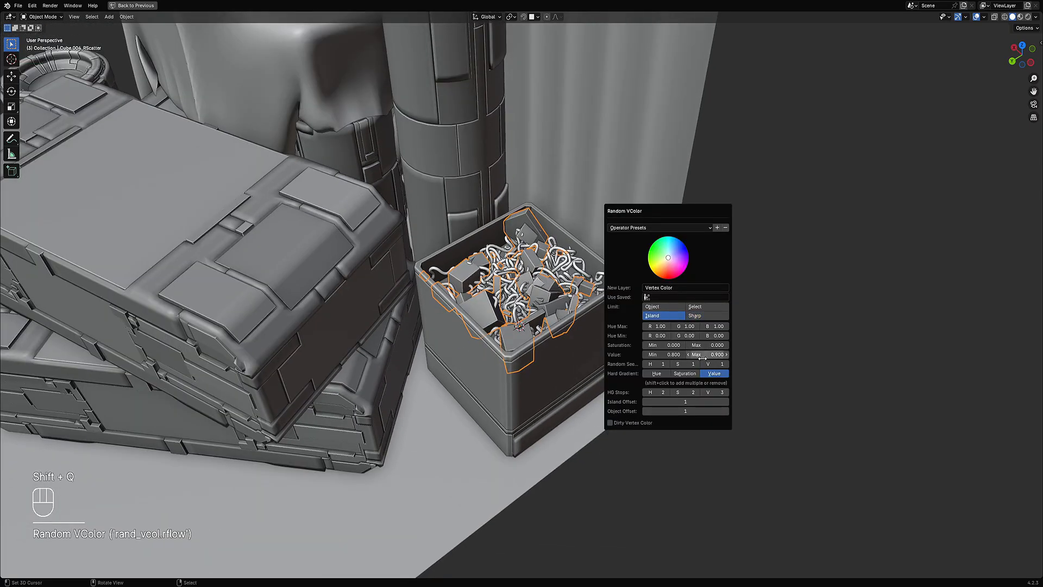
{"action": "scroll", "coordinate": [710, 364], "scroll_direction": "up", "scroll_amount": 2, "text": "ctrl"}
{"action": "scroll", "coordinate": [526, 292], "scroll_direction": "up", "scroll_amount": 3}
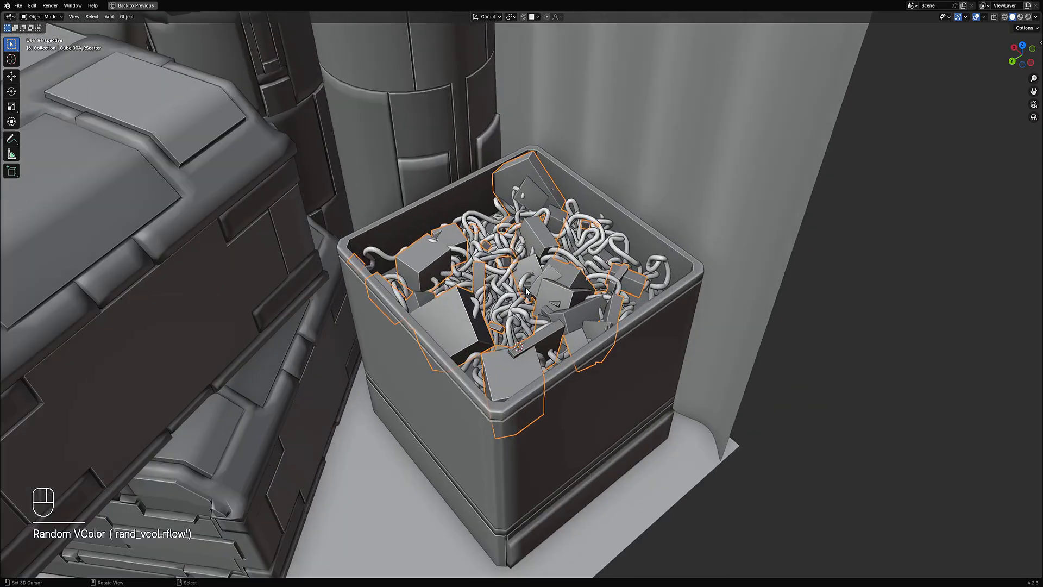
Step: Select the cables object, select all of its geometry in Edit Mode, and save the file
{"action": "left_click", "coordinate": [587, 246]}
{"action": "key", "text": "Tab"}
{"action": "key", "text": "a"}
{"action": "key", "text": "Tab"}
{"action": "middle_click_drag", "start_coordinate": [565, 223], "coordinate": [605, 303], "text": "ctrl"}
{"action": "key", "text": "shift+ctrl+x"}
{"action": "left_click", "coordinate": [550, 198]}
{"action": "key", "text": "Tab"}
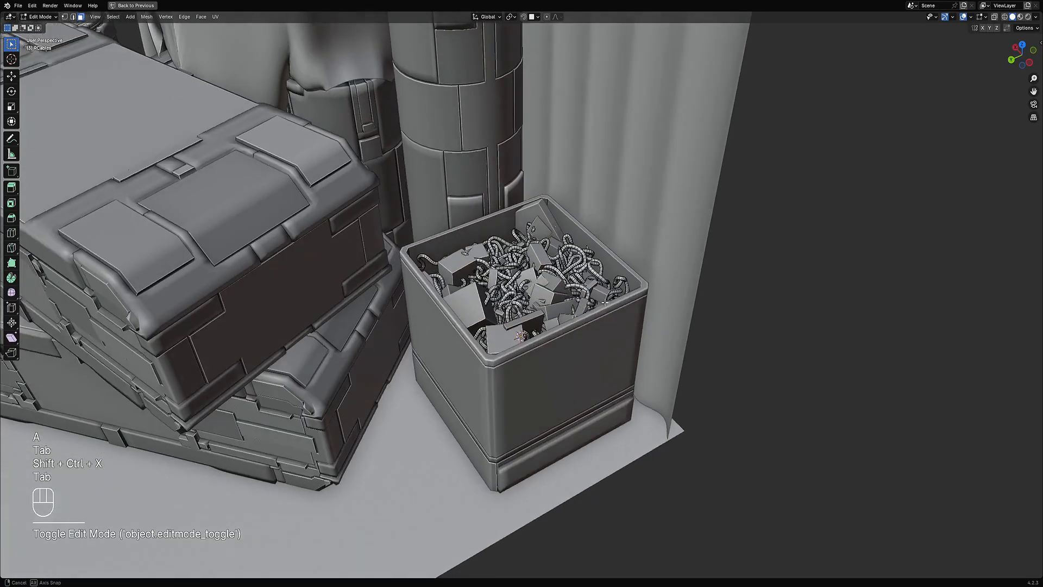
{"action": "key", "text": "Tab"}
{"action": "scroll", "coordinate": [569, 246], "scroll_direction": "up", "scroll_amount": 3}
{"action": "key", "text": "Tab"}
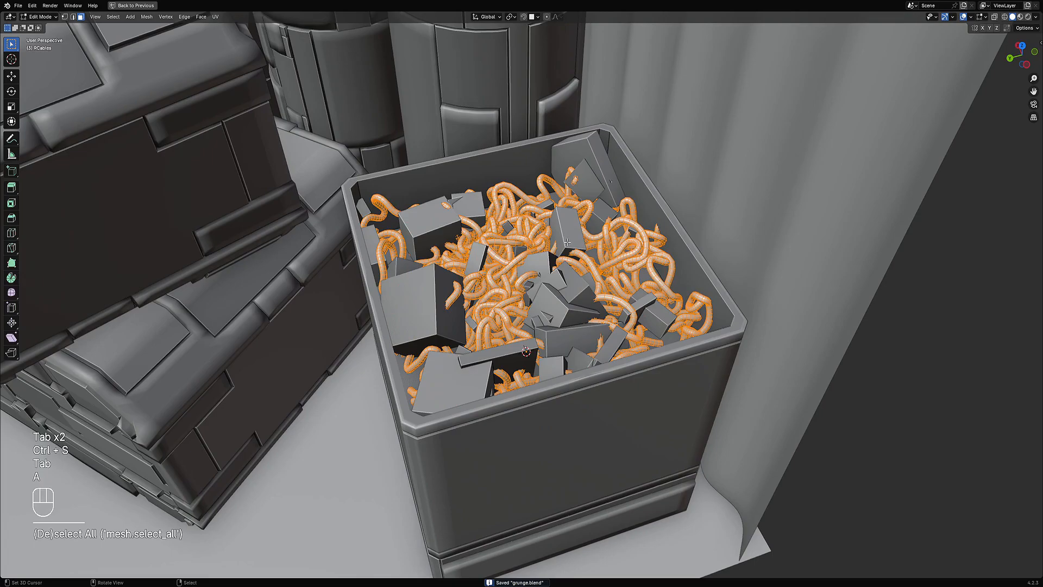
{"action": "key", "text": "a"}
{"action": "key", "text": "Tab"}
{"action": "middle_click_drag", "start_coordinate": [569, 246], "coordinate": [590, 214]}
{"action": "key", "text": "ctrl+s"}
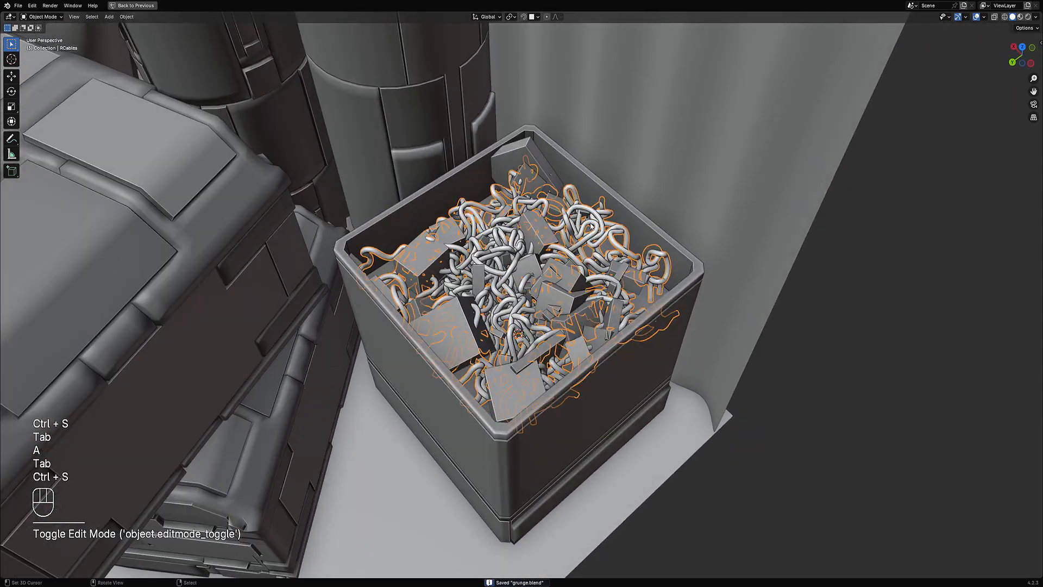
Step: Apply Random VColor to the cables using the yellow to red sat 3 preset, limited by islands
{"action": "key", "text": "shift+q"}
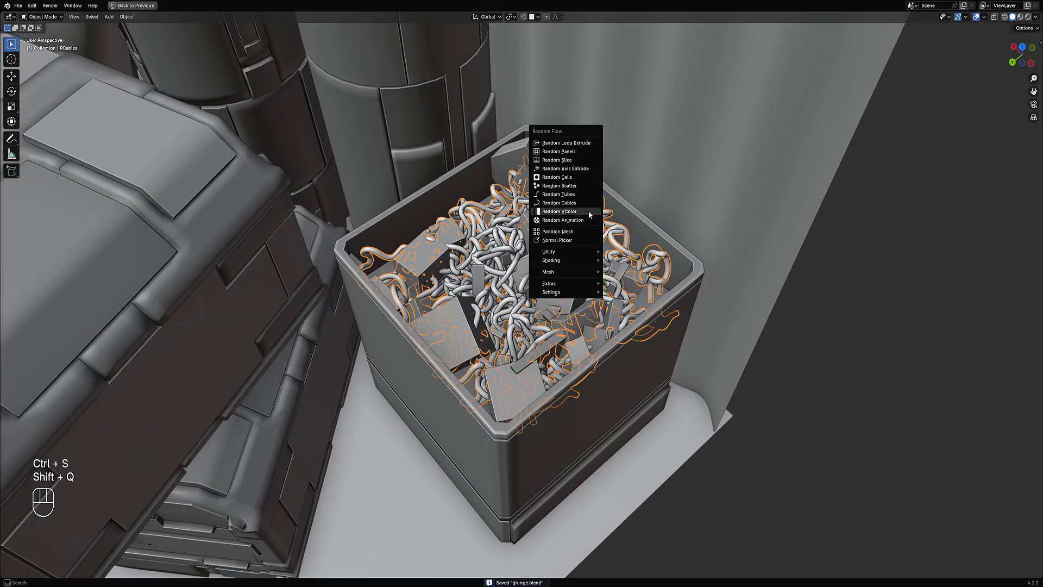
{"action": "left_click", "coordinate": [589, 211]}
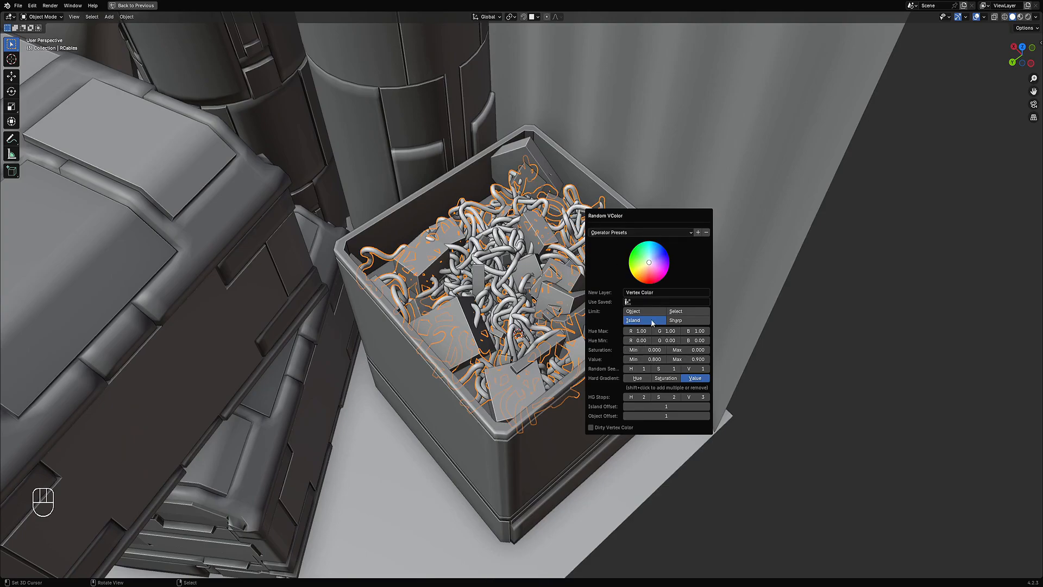
{"action": "left_click", "coordinate": [617, 232]}
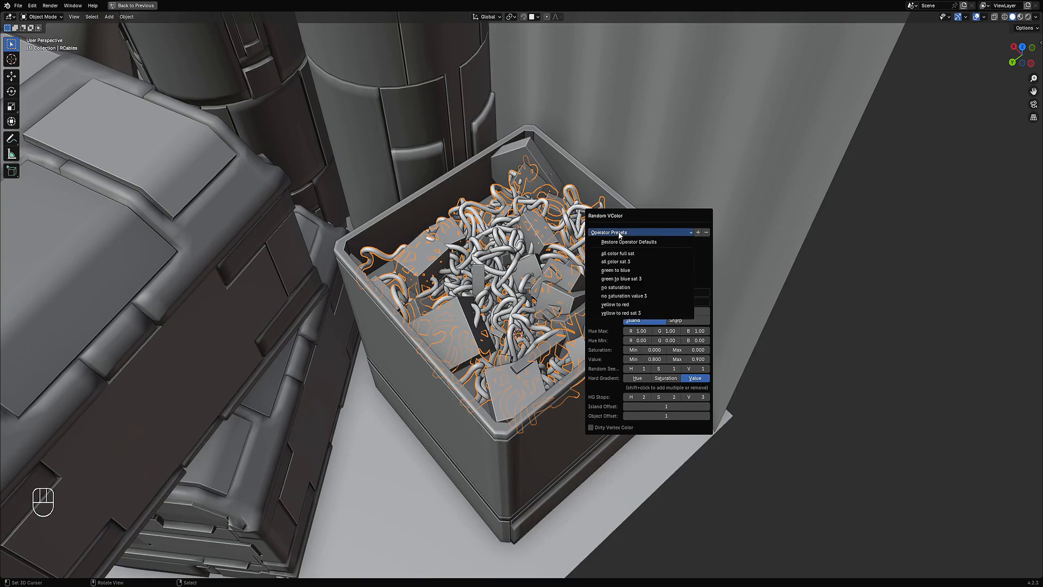
{"action": "left_click", "coordinate": [626, 305]}
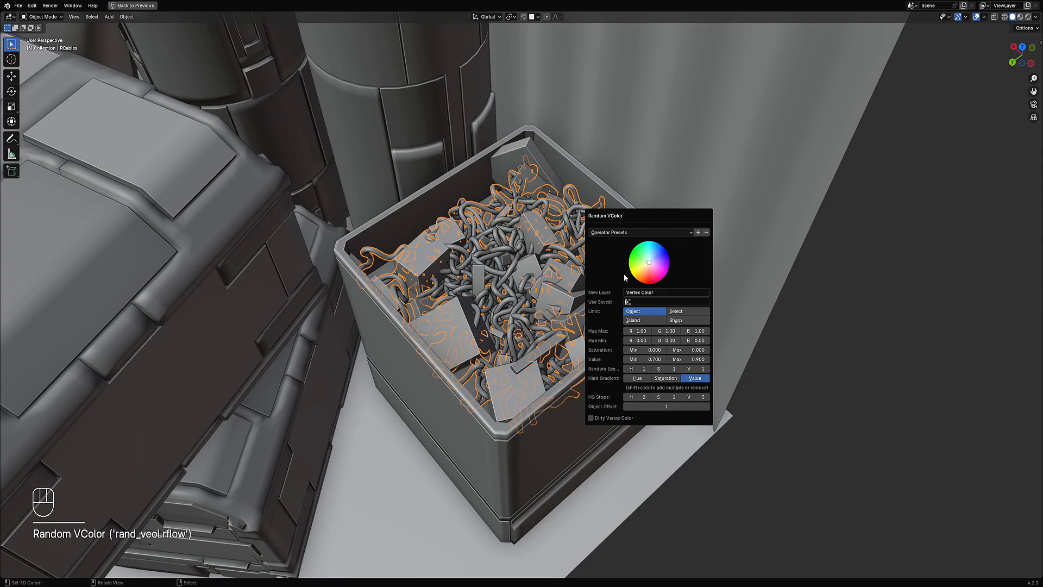
{"action": "left_click", "coordinate": [617, 234]}
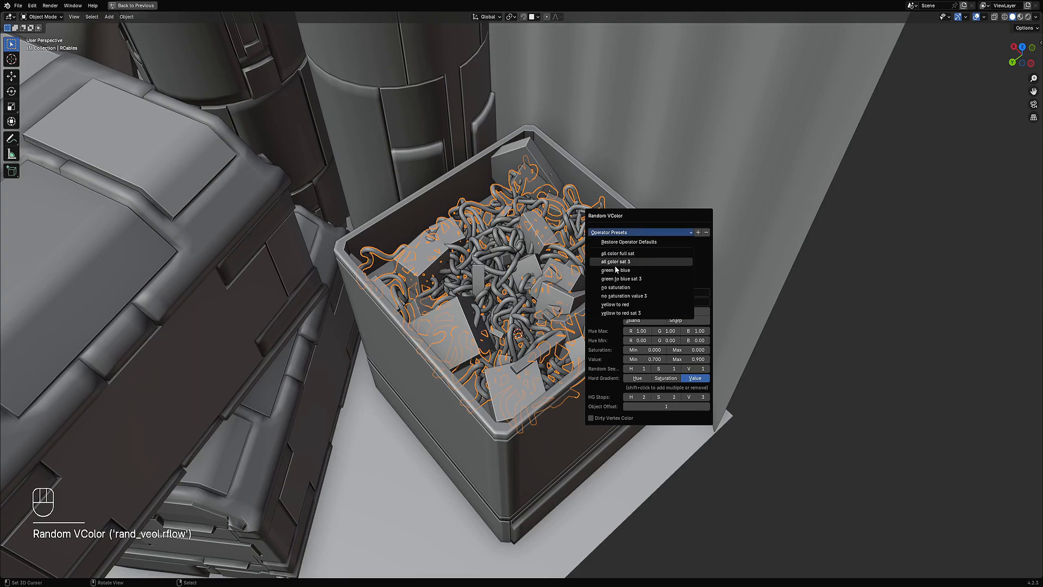
{"action": "left_click", "coordinate": [624, 313]}
{"action": "left_click", "coordinate": [616, 234]}
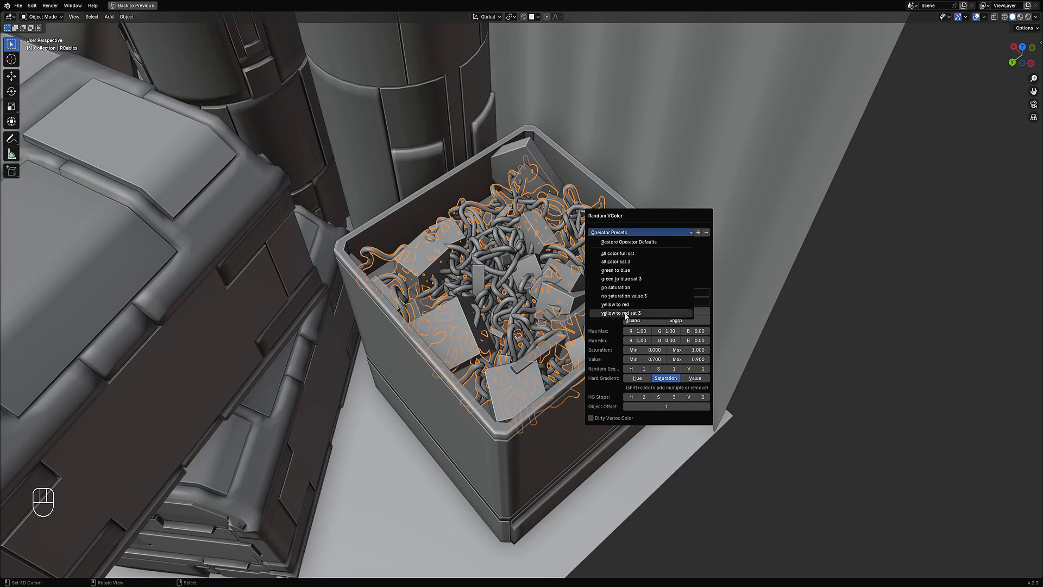
{"action": "left_click", "coordinate": [628, 314]}
{"action": "left_click", "coordinate": [645, 322]}
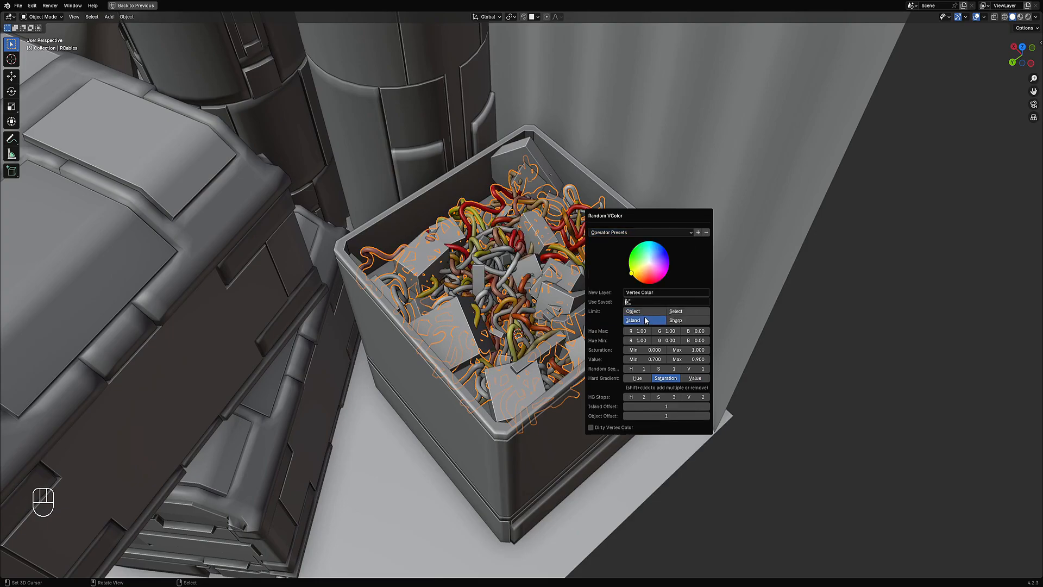
Step: Select the crate box together with the cables and assign them the rflow_metal material
{"action": "scroll", "coordinate": [618, 305], "scroll_direction": "down", "scroll_amount": 2}
{"action": "middle_click_drag", "start_coordinate": [611, 328], "coordinate": [612, 304]}
{"action": "key", "text": "shift+alt+z"}
{"action": "scroll", "coordinate": [619, 306], "scroll_direction": "down", "scroll_amount": 1}
{"action": "scroll", "coordinate": [567, 300], "scroll_direction": "up", "scroll_amount": 2}
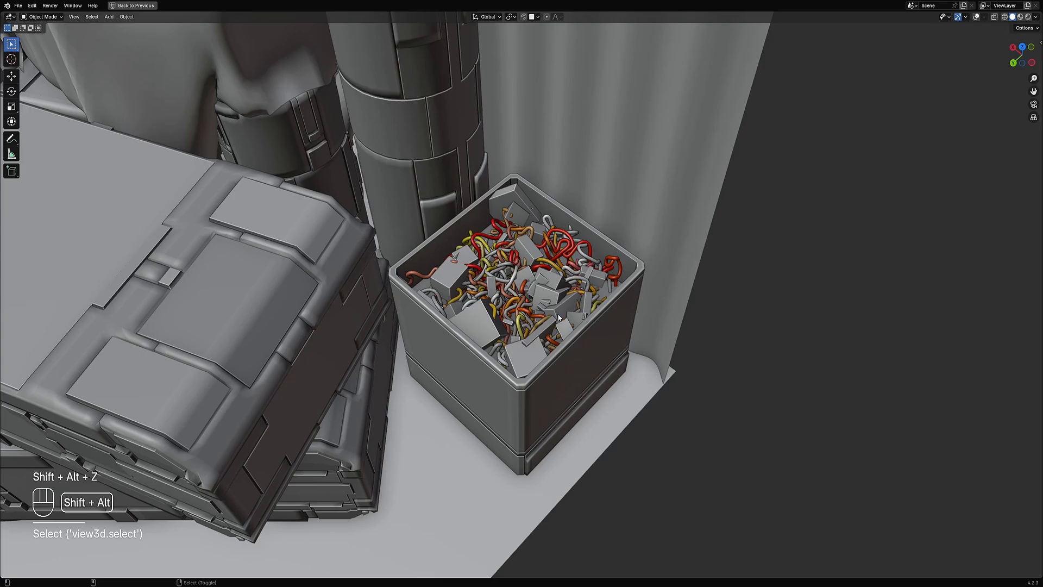
{"action": "key", "text": "shift+alt+z"}
{"action": "left_click", "coordinate": [584, 349], "text": "shift"}
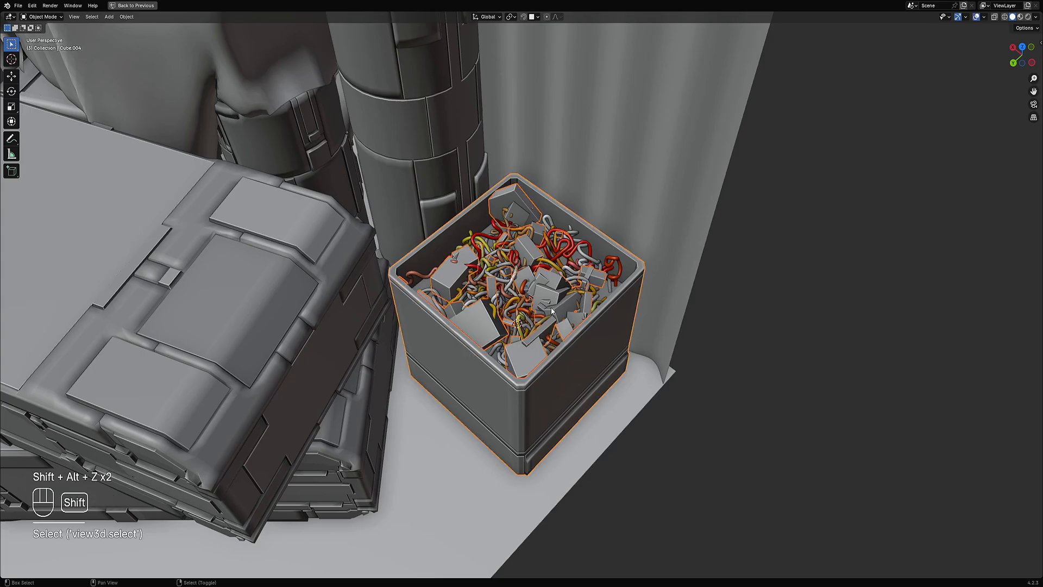
{"action": "left_click", "coordinate": [510, 301], "text": "shift"}
{"action": "scroll", "coordinate": [511, 299], "scroll_direction": "down", "scroll_amount": 2}
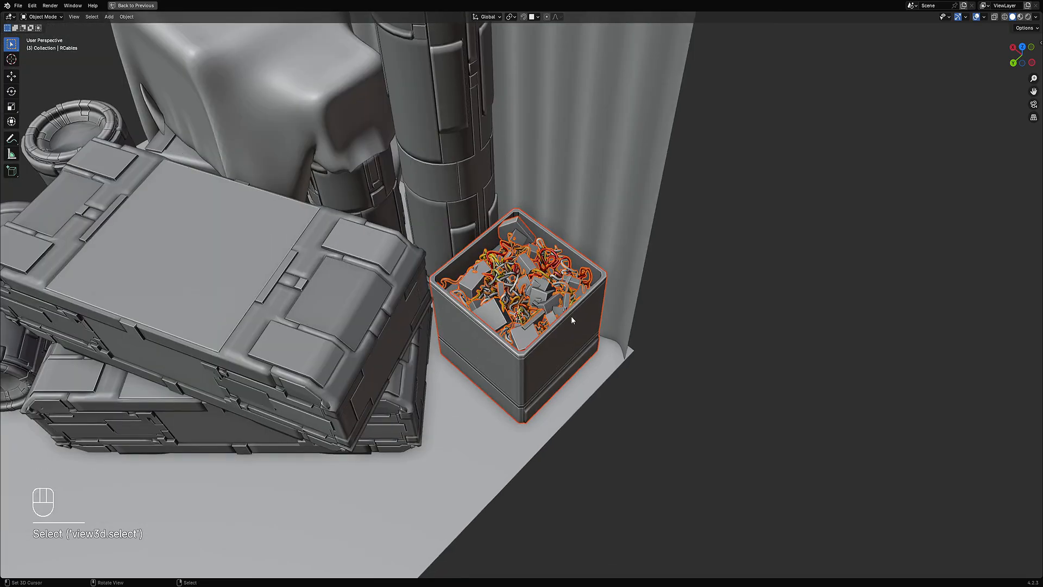
{"action": "key", "text": "shift+ctrl+x"}
{"action": "mouse_move", "coordinate": [563, 207]}
{"action": "left_click", "coordinate": [619, 205]}
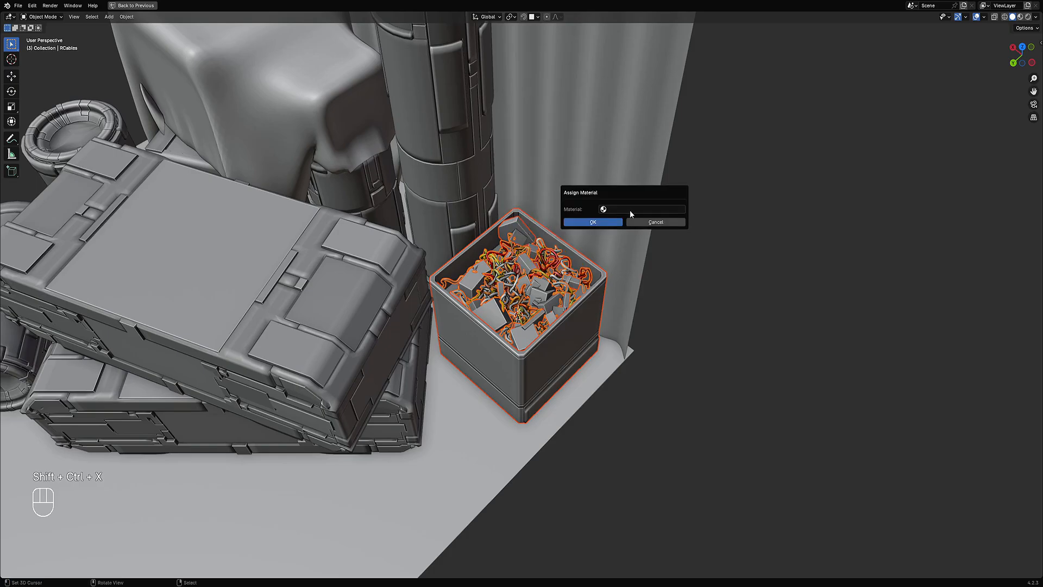
{"action": "left_click", "coordinate": [631, 210]}
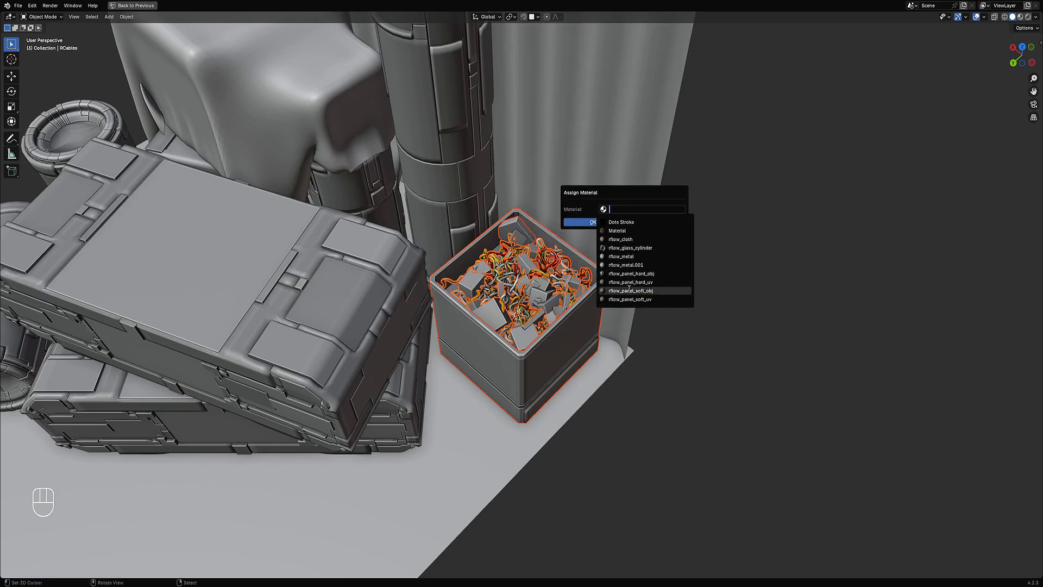
{"action": "left_click", "coordinate": [622, 255]}
{"action": "left_click", "coordinate": [599, 227]}
Step: Switch the viewport to Rendered shading with overlays hidden to inspect the crate
{"action": "key", "text": "z"}
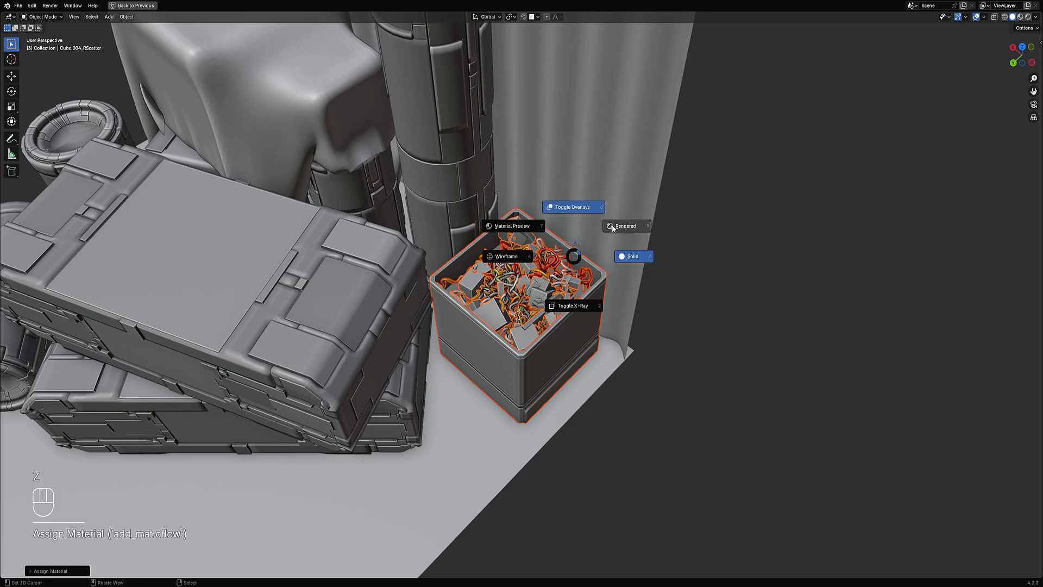
{"action": "left_click", "coordinate": [612, 224]}
{"action": "key", "text": "shift+alt+z"}
{"action": "middle_click_drag", "start_coordinate": [631, 315], "coordinate": [603, 315]}
{"action": "scroll", "coordinate": [604, 282], "scroll_direction": "down", "scroll_amount": 2}
{"action": "scroll", "coordinate": [673, 294], "scroll_direction": "down", "scroll_amount": 2}
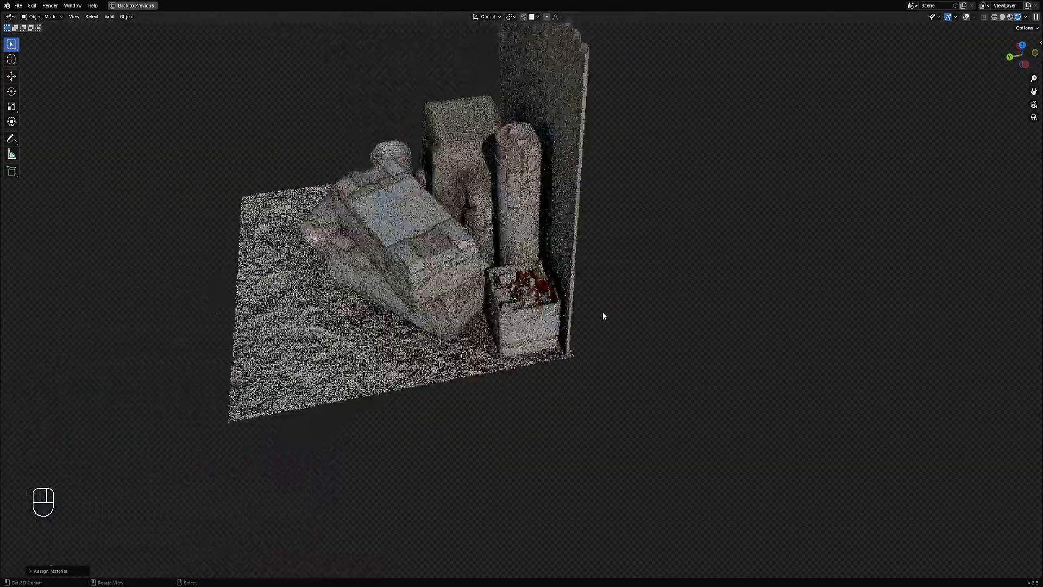
{"action": "scroll", "coordinate": [597, 310], "scroll_direction": "up", "scroll_amount": 8}
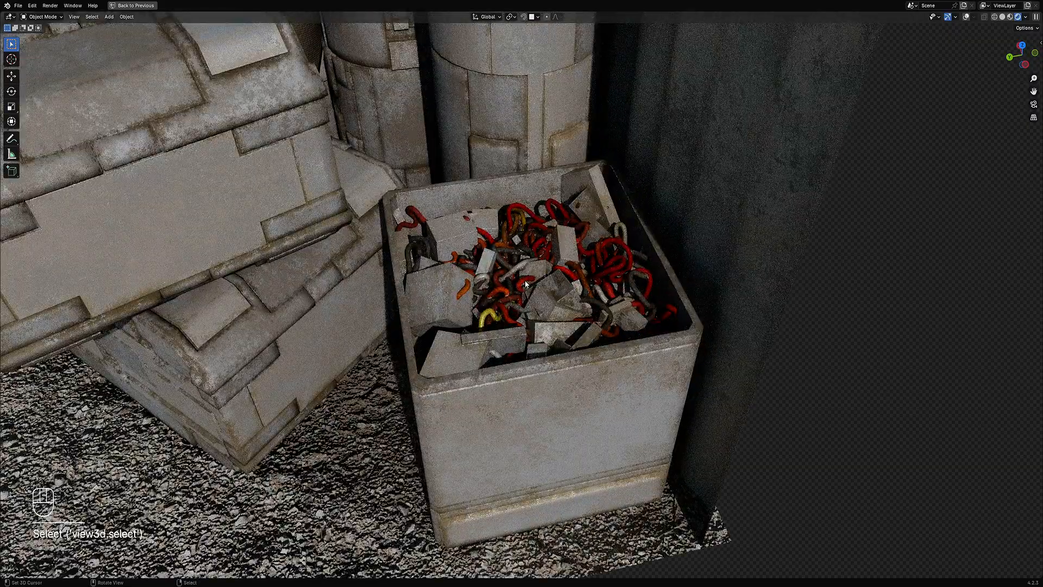
Step: Select the cables object and hide all other objects
{"action": "key", "text": "shift+alt+z"}
{"action": "left_click", "coordinate": [526, 283]}
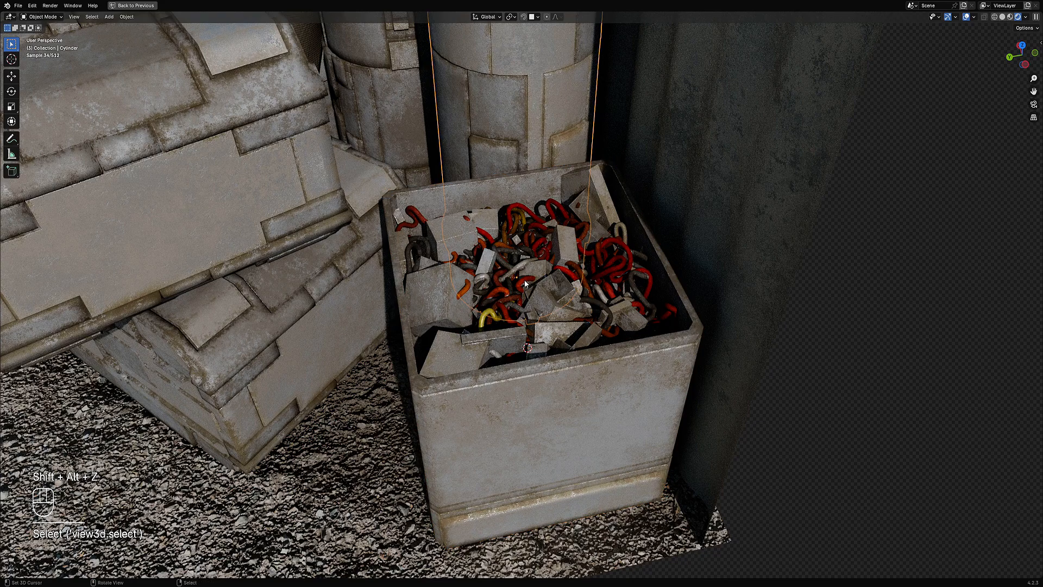
{"action": "left_click", "coordinate": [525, 283]}
{"action": "left_click", "coordinate": [525, 283]}
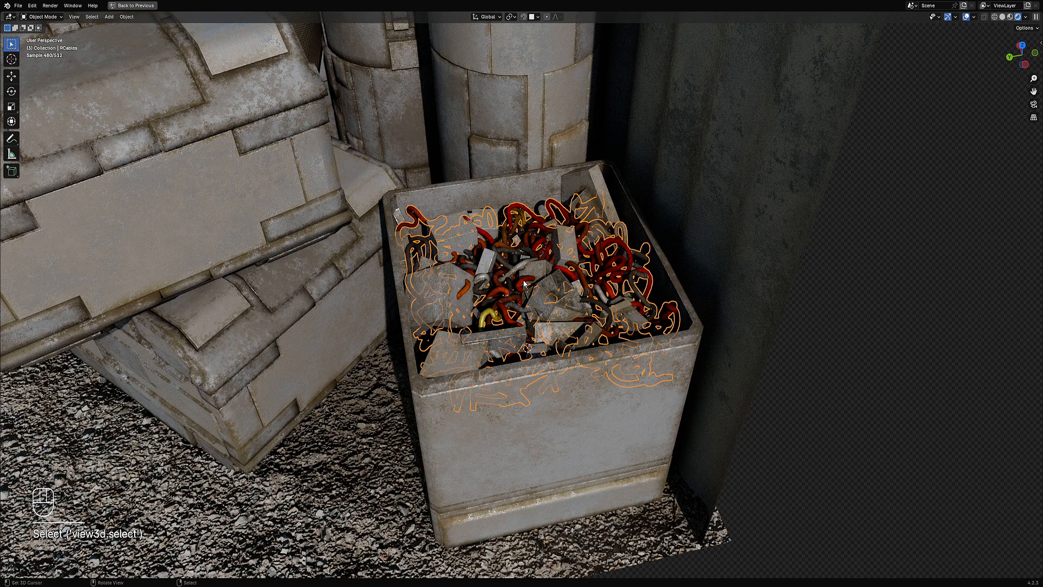
{"action": "key", "text": "shift+h"}
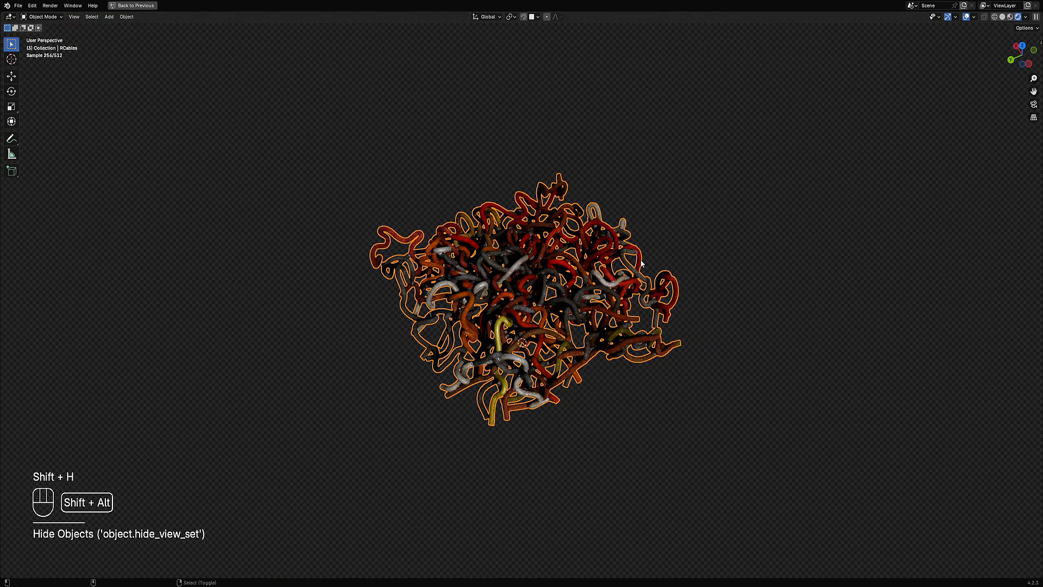
Step: Reapply Random VColor to the cables with the saturation maximum set to 0.8
{"action": "key", "text": "shift+alt+z"}
{"action": "key", "text": "shift+q"}
{"action": "left_click", "coordinate": [638, 227], "text": "shift"}
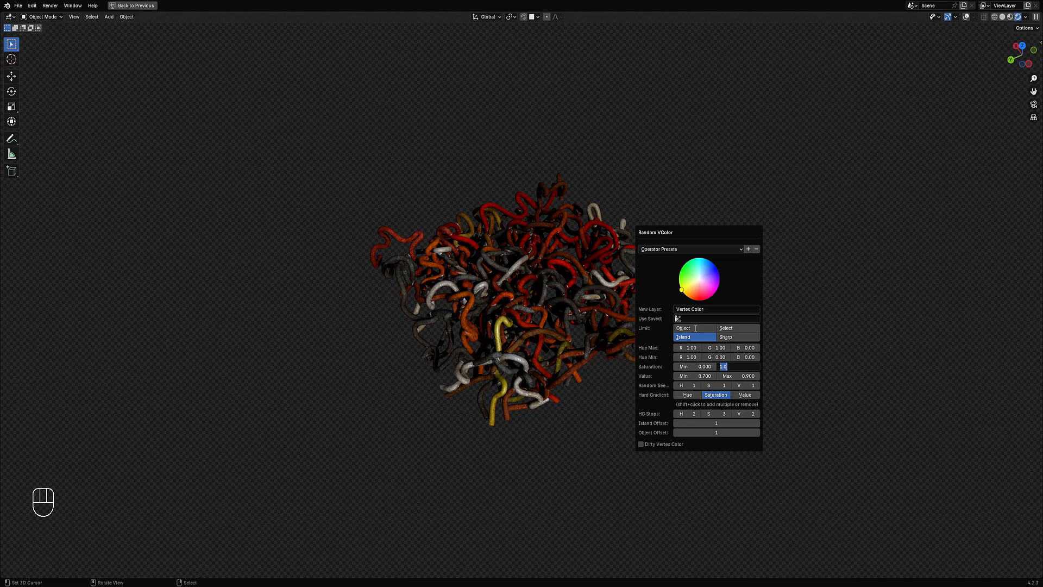
{"action": "type", "text": ".8"}
{"action": "key", "text": "Return"}
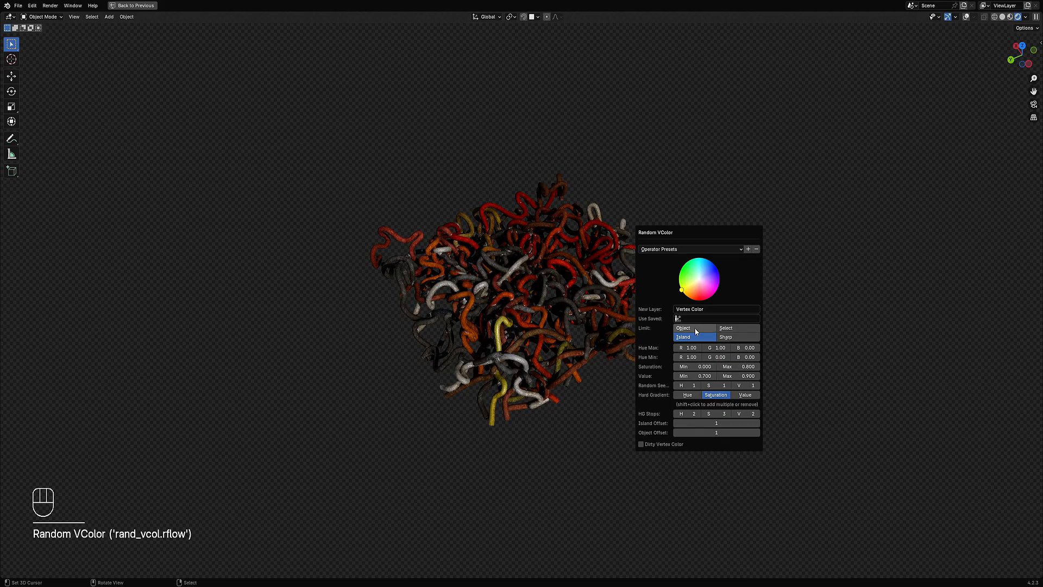
Step: Lower the cables' saturation maximum further and unhide all objects
{"action": "scroll", "coordinate": [741, 386], "scroll_direction": "up", "scroll_amount": 4, "text": "ctrl"}
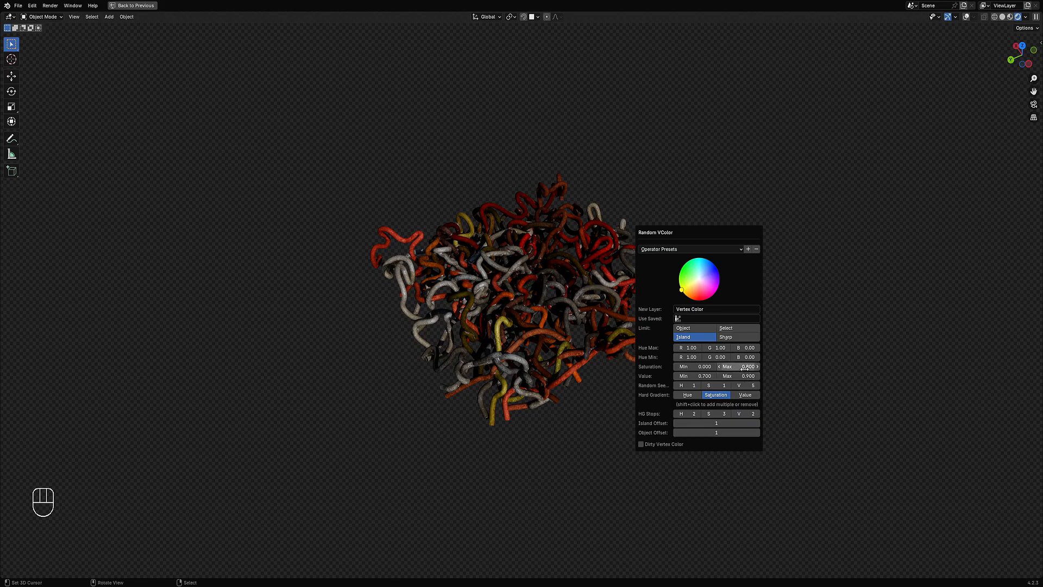
{"action": "key", "text": "Return"}
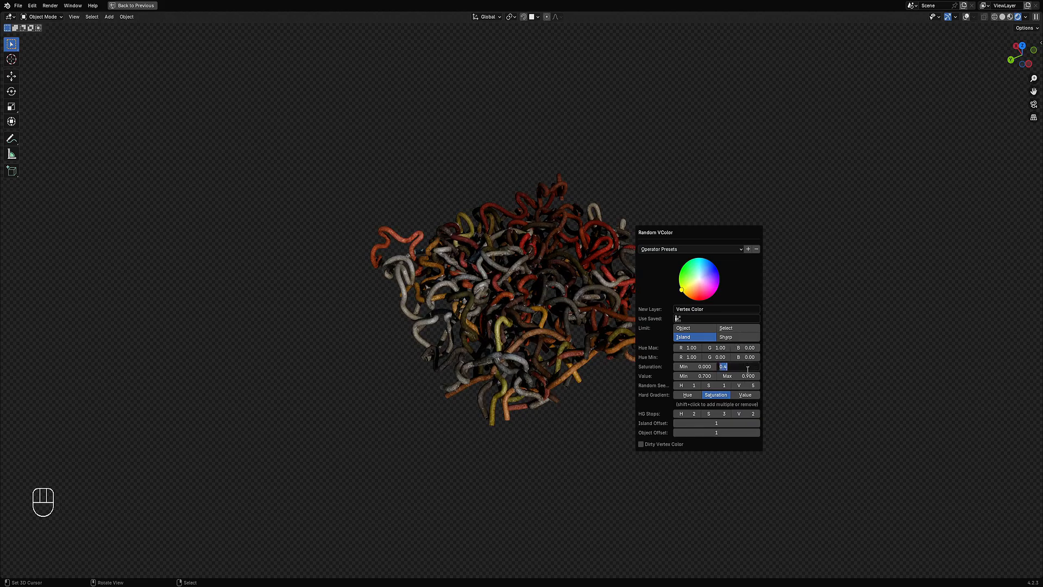
{"action": "key", "text": "Return"}
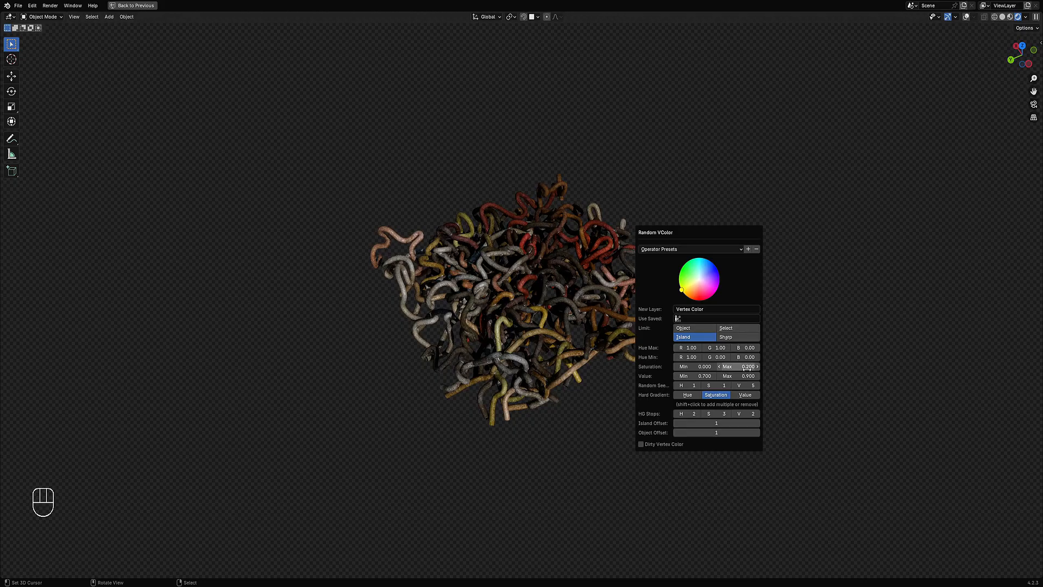
{"action": "key", "text": "alt+h"}
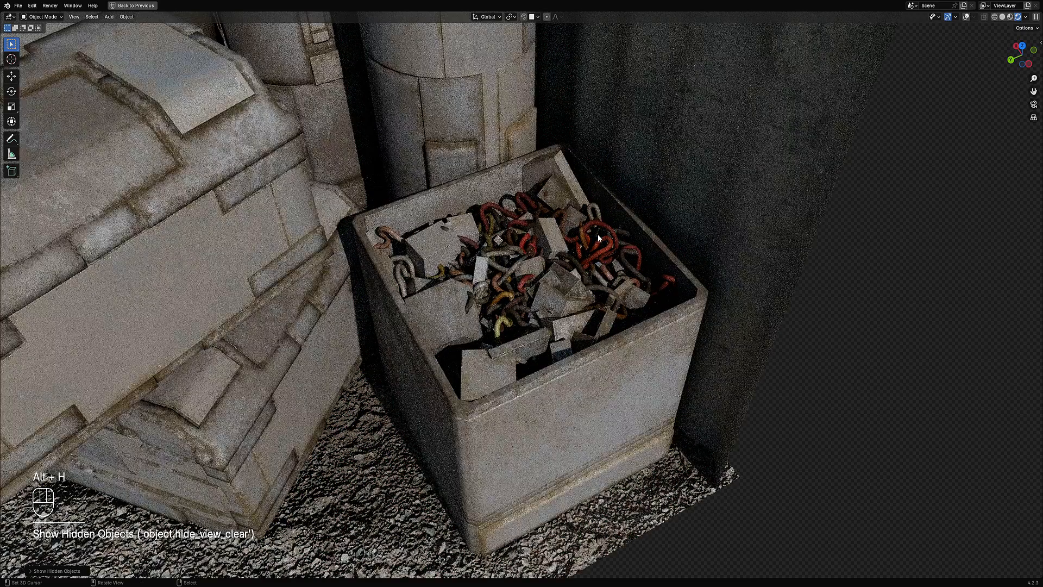
Step: Switch the viewport back to Solid shading
{"action": "scroll", "coordinate": [597, 234], "scroll_direction": "down", "scroll_amount": 6}
{"action": "middle_click_drag", "start_coordinate": [604, 256], "coordinate": [650, 246]}
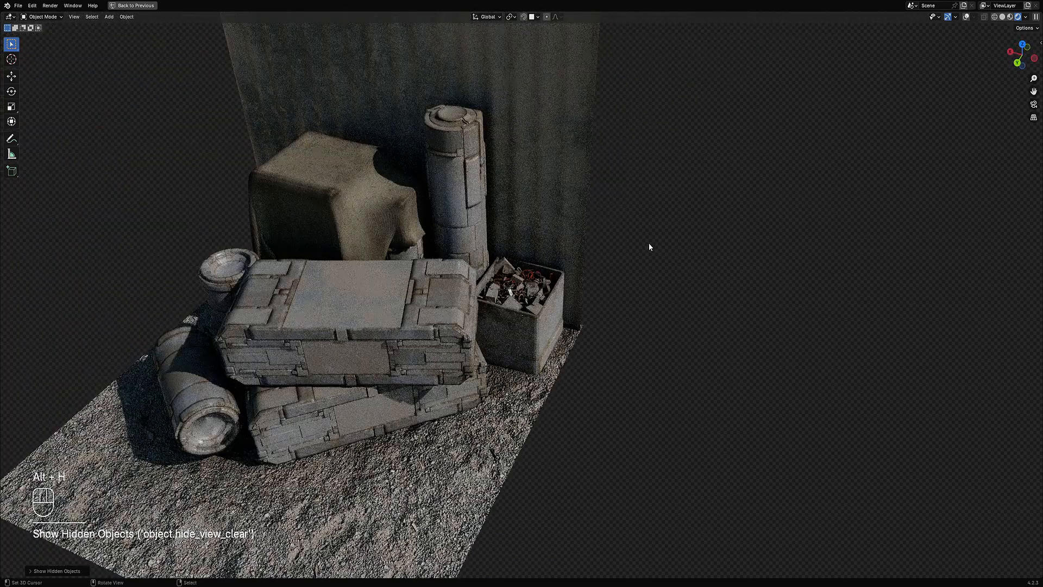
{"action": "scroll", "coordinate": [649, 247], "scroll_direction": "up", "scroll_amount": 4}
{"action": "key", "text": "z"}
{"action": "left_click", "coordinate": [655, 251]}
{"action": "scroll", "coordinate": [600, 257], "scroll_direction": "up", "scroll_amount": 5}
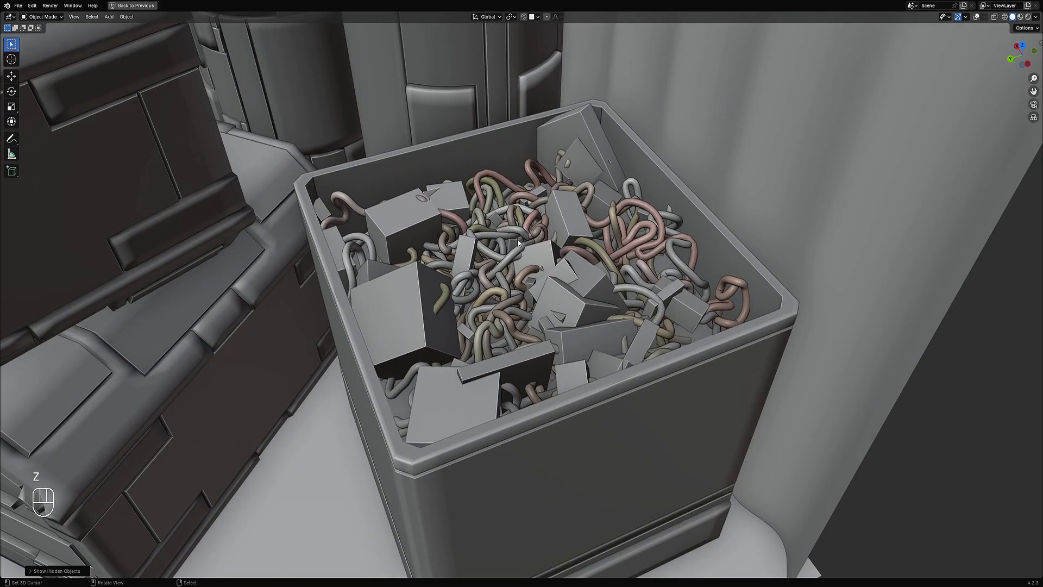
Step: Examine the scattered cubes and the cables objects in Edit Mode
{"action": "left_click", "coordinate": [512, 252]}
{"action": "key", "text": "Tab"}
{"action": "key", "text": "shift+alt+z"}
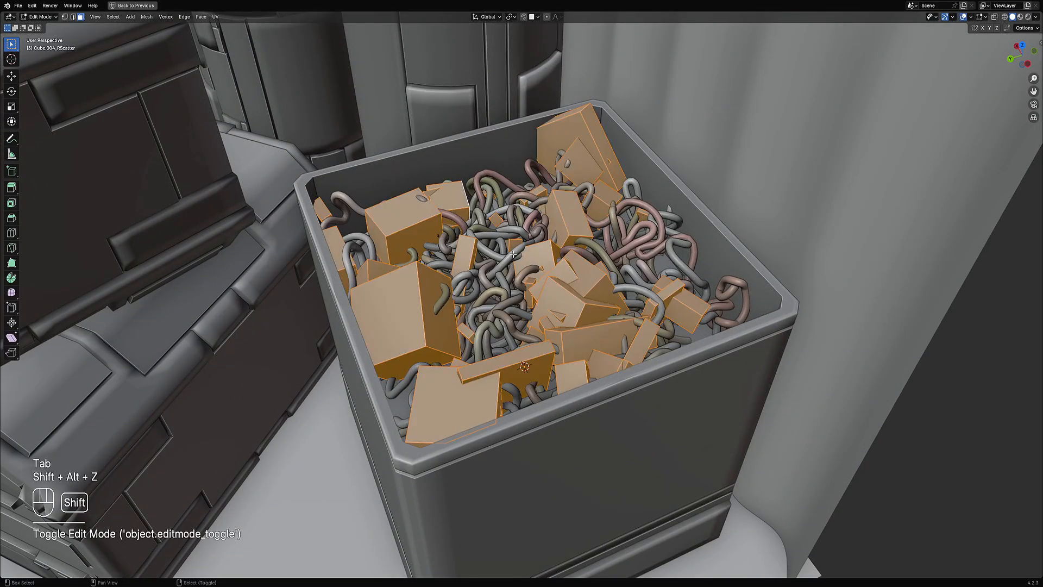
{"action": "scroll", "coordinate": [520, 265], "scroll_direction": "up", "scroll_amount": 2}
{"action": "key", "text": "Tab"}
{"action": "left_click", "coordinate": [517, 258]}
{"action": "key", "text": "Tab"}
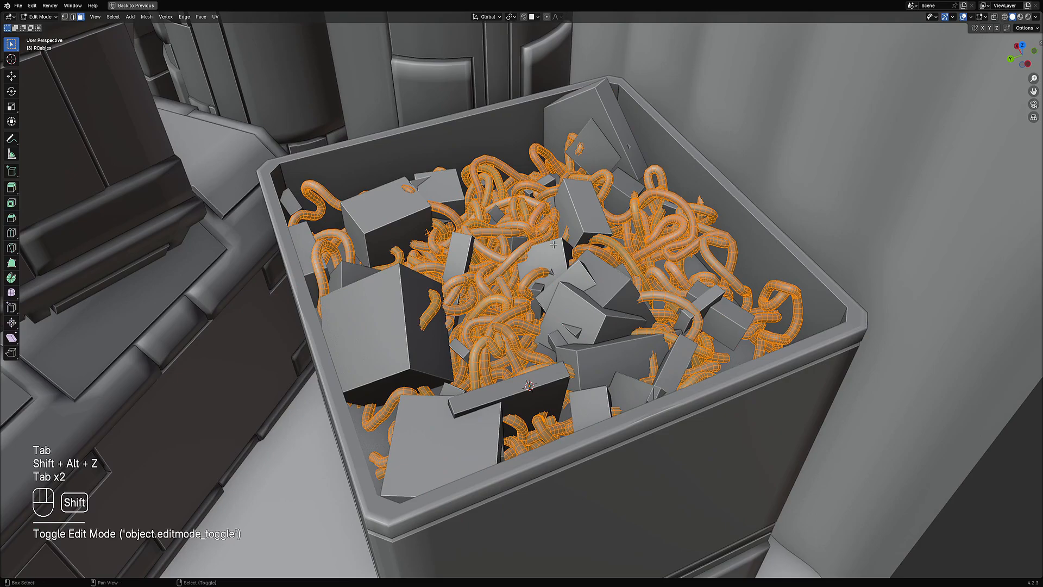
Step: Try to thin the cables' mesh with Shrink/Fatten and leave Edit Mode
{"action": "scroll", "coordinate": [560, 266], "scroll_direction": "up", "scroll_amount": 5}
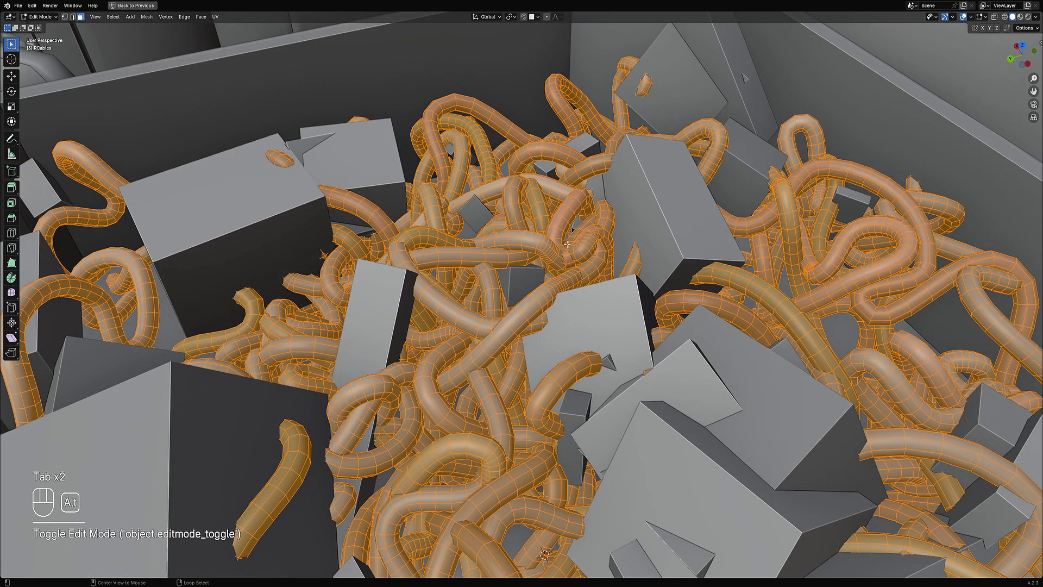
{"action": "key", "text": "alt+s"}
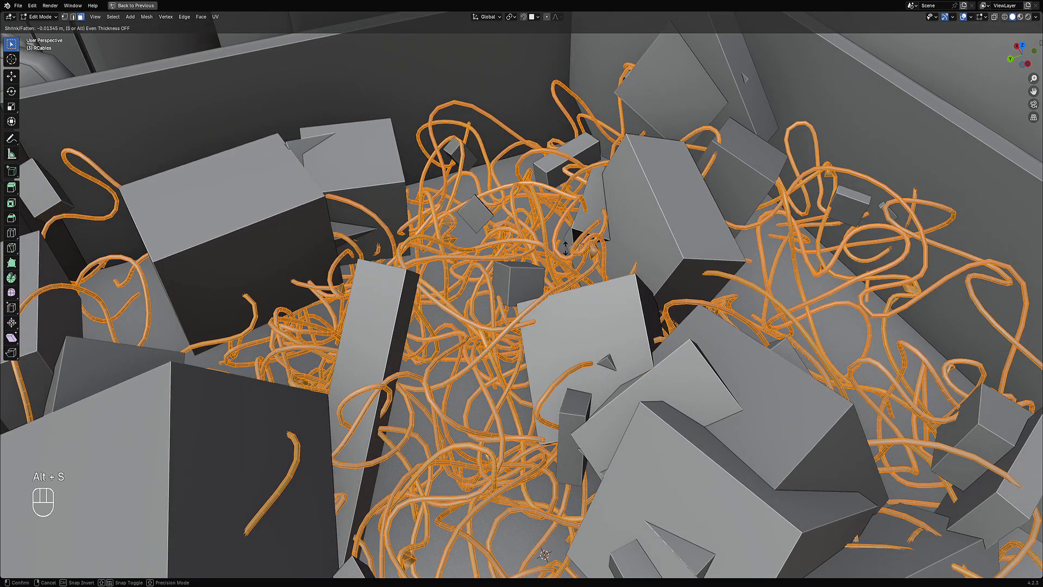
{"action": "right_click", "coordinate": [565, 247]}
{"action": "scroll", "coordinate": [568, 249], "scroll_direction": "down", "scroll_amount": 10}
{"action": "key", "text": "Tab"}
Step: Deselect everything and save the file
{"action": "key", "text": "alt+a"}
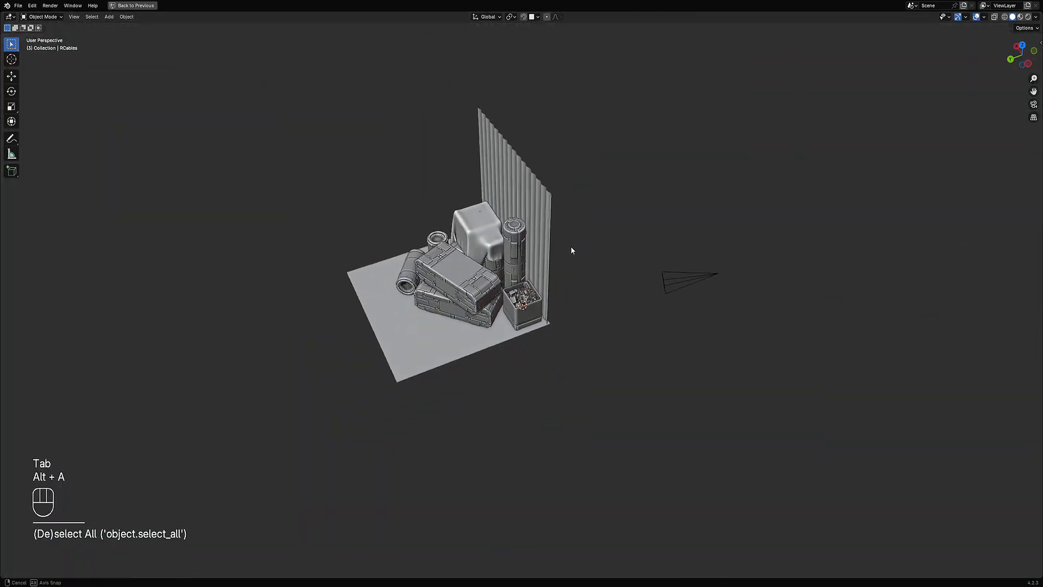
{"action": "scroll", "coordinate": [592, 255], "scroll_direction": "up", "scroll_amount": 8}
{"action": "key", "text": "ctrl+s"}
Step: Switch the viewport to Rendered shading to review the scene
{"action": "key", "text": "z"}
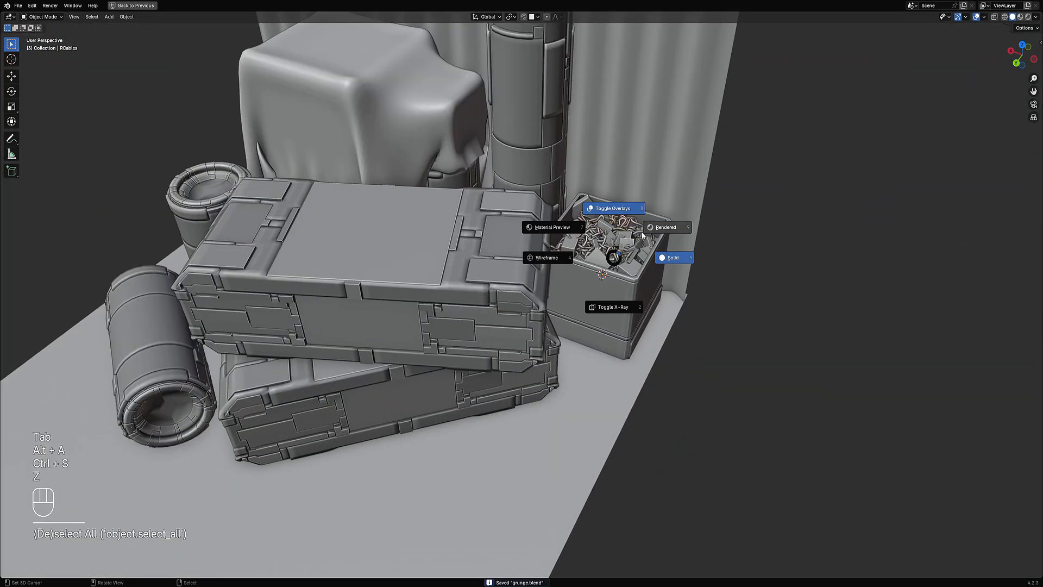
{"action": "left_click", "coordinate": [661, 229]}
{"action": "scroll", "coordinate": [581, 288], "scroll_direction": "down", "scroll_amount": 6}
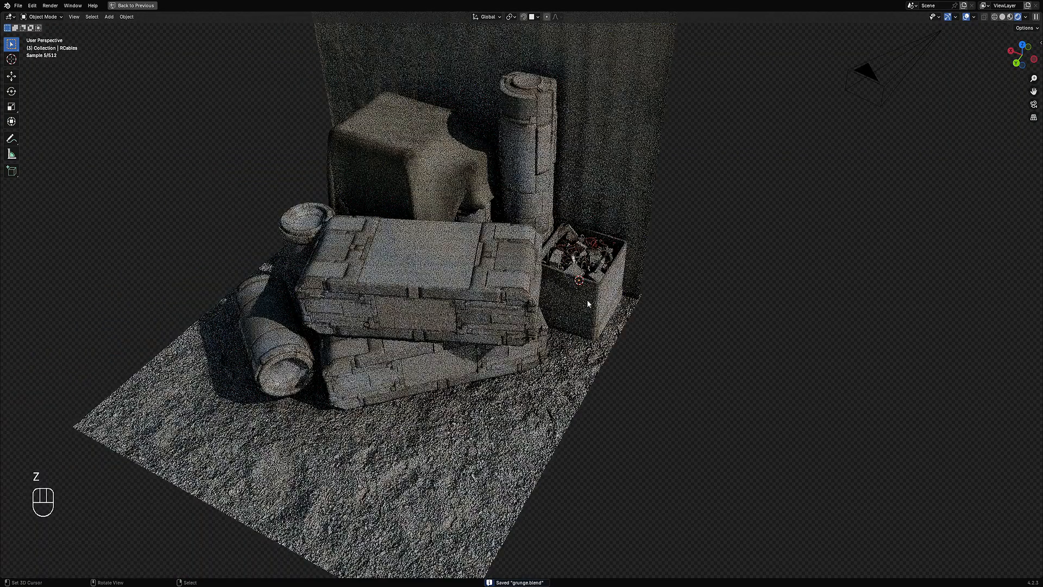
Step: Select the upper stacked crate and try to rotate it around the Z axis
{"action": "middle_click_drag", "start_coordinate": [649, 272], "coordinate": [542, 302]}
{"action": "left_click", "coordinate": [520, 295]}
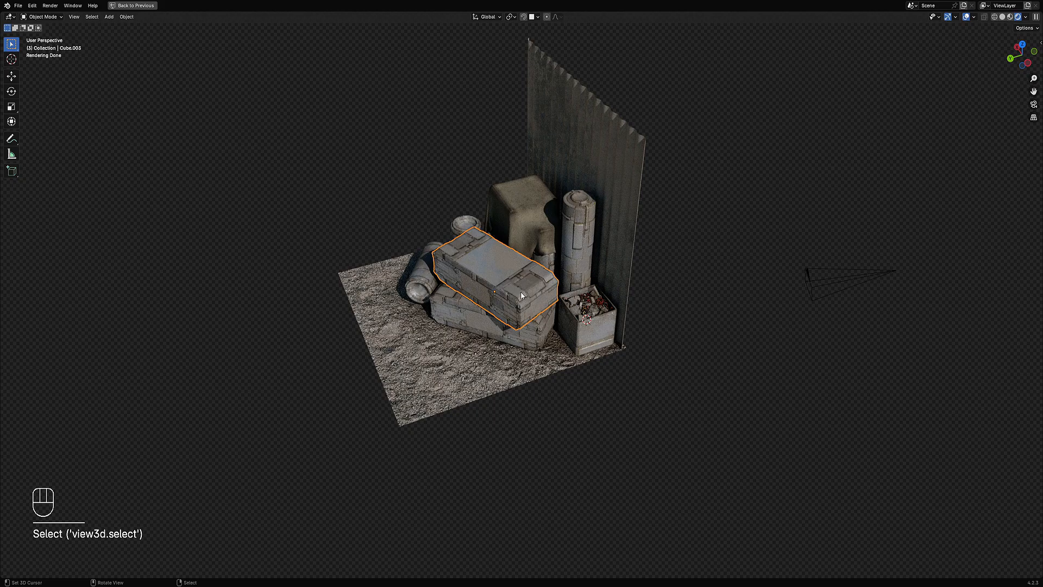
{"action": "key", "text": "r"}
{"action": "key", "text": "z"}
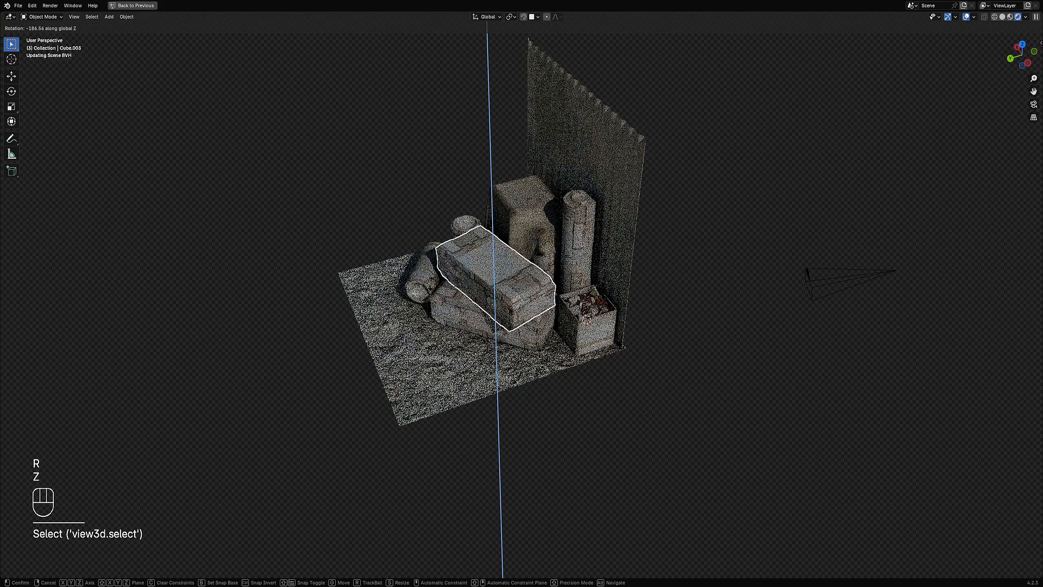
{"action": "right_click", "coordinate": [496, 295]}
{"action": "middle_click_drag", "start_coordinate": [497, 298], "coordinate": [483, 249]}
Step: Deselect everything and switch the viewport to Solid shading
{"action": "key", "text": "alt+a"}
{"action": "key", "text": "shift+z"}
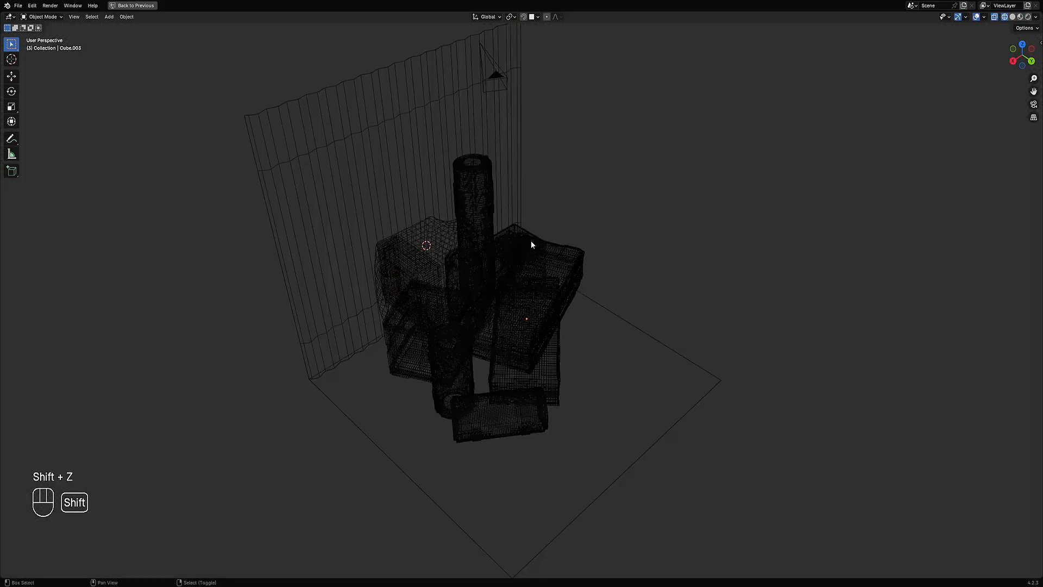
{"action": "key", "text": "shift+z"}
{"action": "key", "text": "z"}
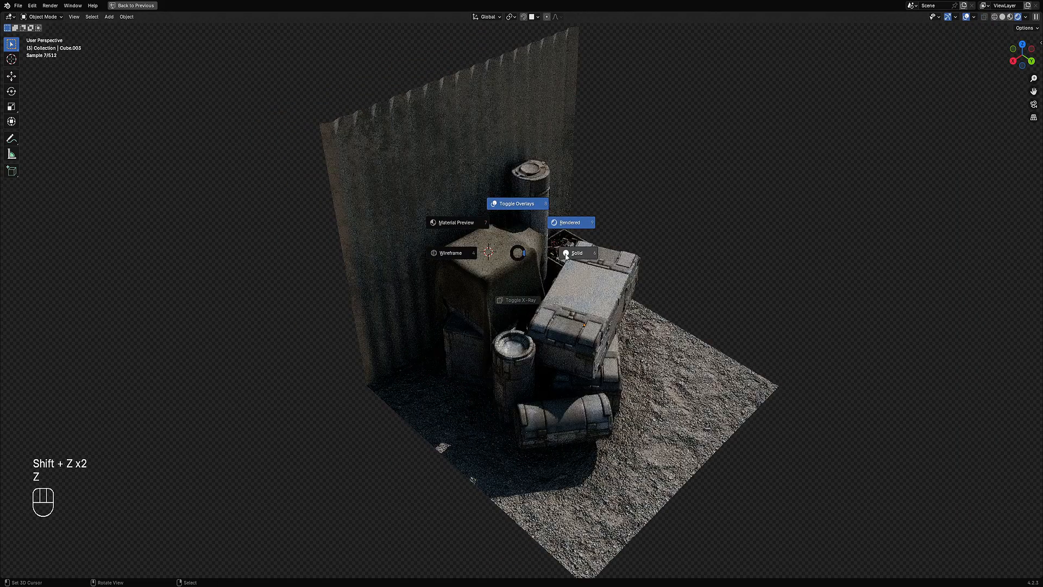
{"action": "middle_click_drag", "start_coordinate": [484, 248], "coordinate": [527, 298], "text": "shift"}
{"action": "scroll", "coordinate": [527, 299], "scroll_direction": "up", "scroll_amount": 3}
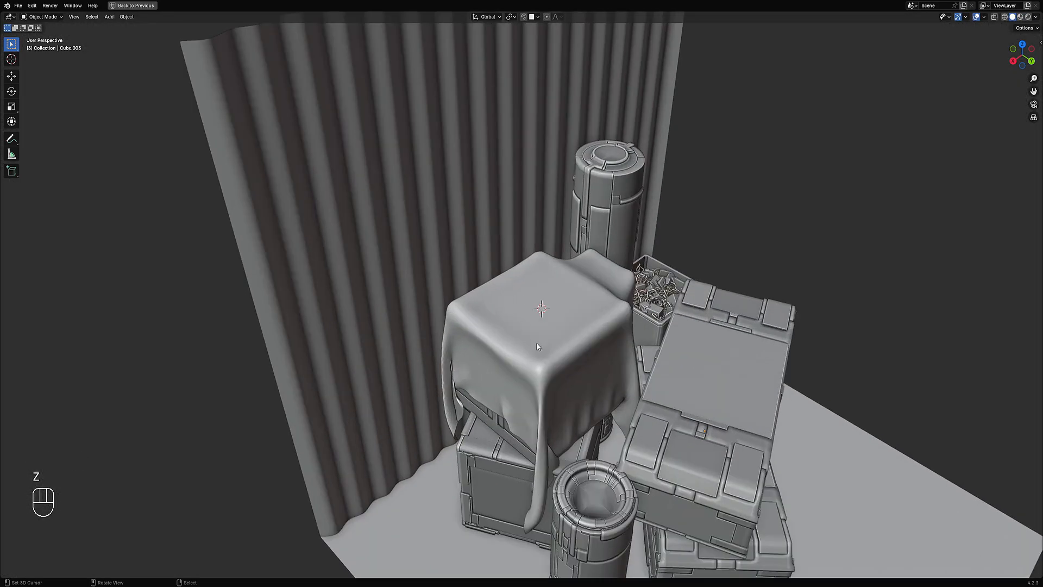
{"action": "scroll", "coordinate": [541, 341], "scroll_direction": "down", "scroll_amount": 2}
{"action": "middle_click_drag", "start_coordinate": [541, 341], "coordinate": [565, 343]}
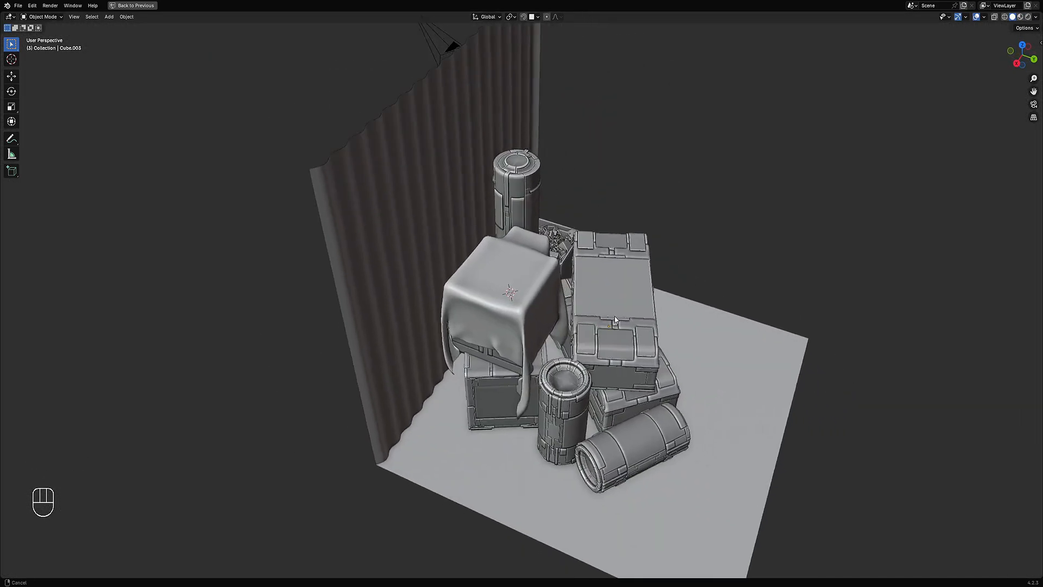
Step: Add a cube on top of the cloth-draped box and scale it down to about 0.16
{"action": "scroll", "coordinate": [565, 332], "scroll_direction": "up", "scroll_amount": 3}
{"action": "key", "text": "shift+a"}
{"action": "mouse_move", "coordinate": [475, 227]}
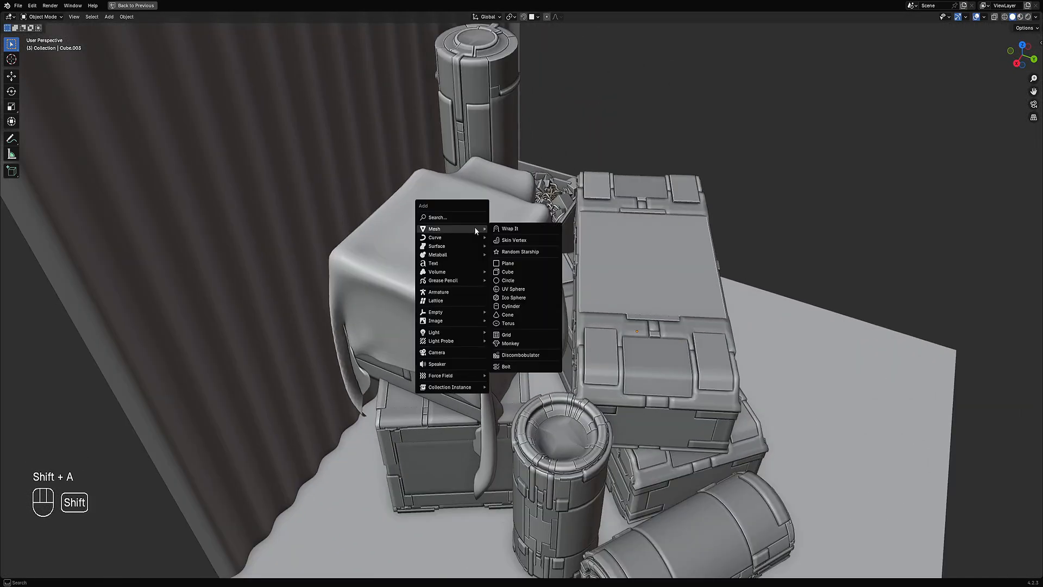
{"action": "left_click", "coordinate": [511, 271]}
{"action": "middle_click_drag", "start_coordinate": [510, 271], "coordinate": [510, 269]}
{"action": "scroll", "coordinate": [510, 269], "scroll_direction": "down", "scroll_amount": 3}
{"action": "key", "text": "s"}
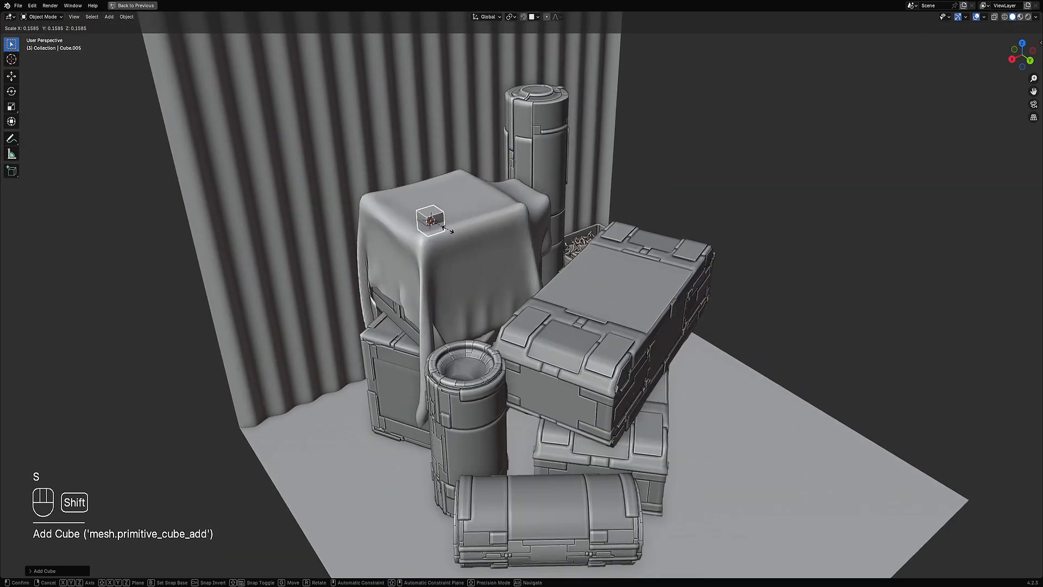
{"action": "left_click", "coordinate": [449, 231]}
Step: Move the small cube up along Z by about 0.15 m so it sits on the cloth
{"action": "scroll", "coordinate": [462, 256], "scroll_direction": "up", "scroll_amount": 4}
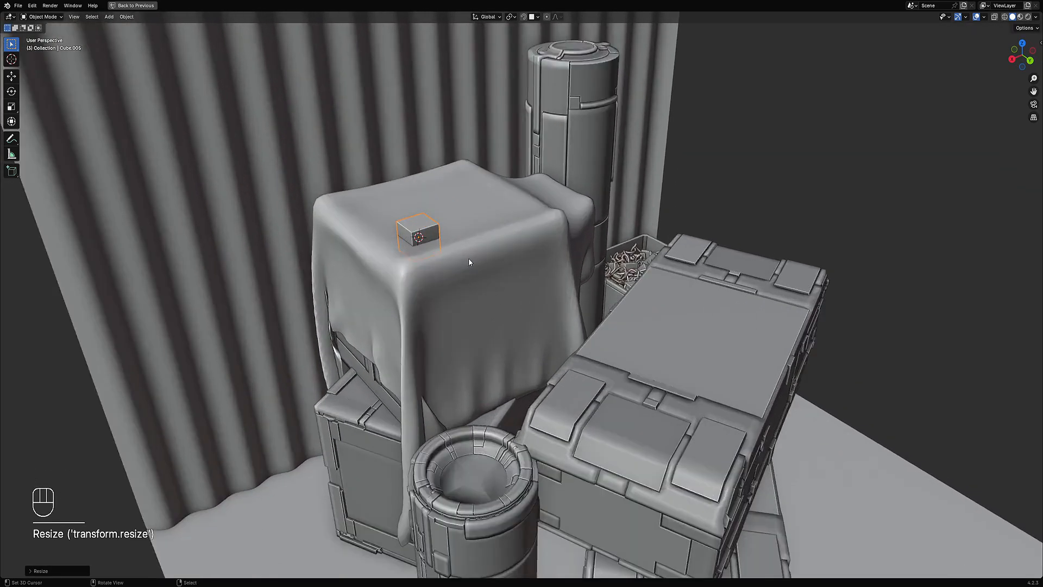
{"action": "scroll", "coordinate": [469, 262], "scroll_direction": "up", "scroll_amount": 3}
{"action": "key", "text": "g"}
{"action": "key", "text": "z"}
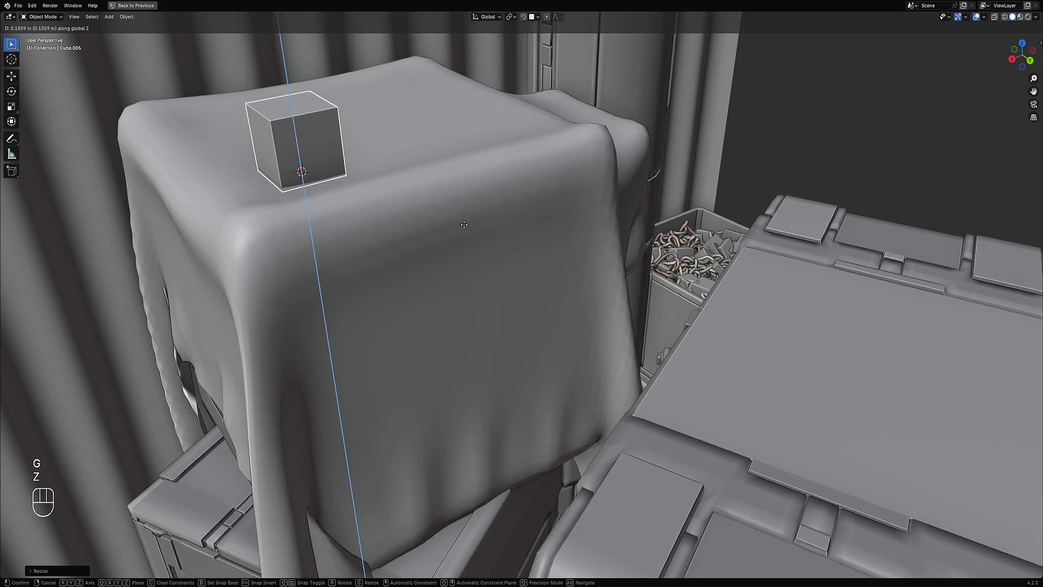
{"action": "left_click", "coordinate": [441, 212]}
Step: Stretch the cube into a tall block by pushing its top face up with Shrink/Fatten, then save
{"action": "scroll", "coordinate": [450, 234], "scroll_direction": "down", "scroll_amount": 3}
{"action": "key", "text": "Tab"}
{"action": "key", "text": "3"}
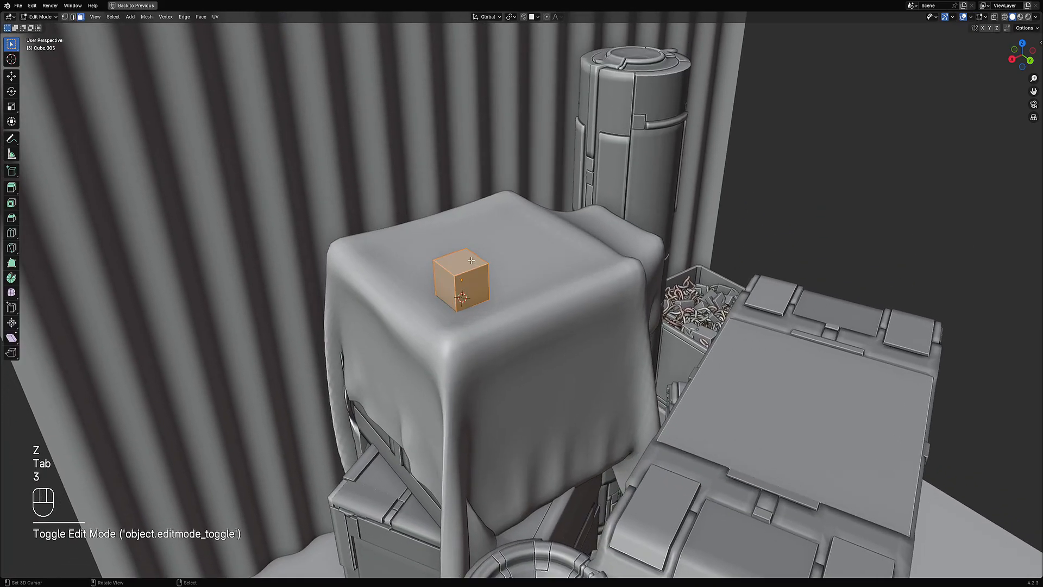
{"action": "left_click", "coordinate": [471, 261]}
{"action": "key", "text": "alt+s"}
{"action": "left_click", "coordinate": [464, 276]}
{"action": "key", "text": "Tab"}
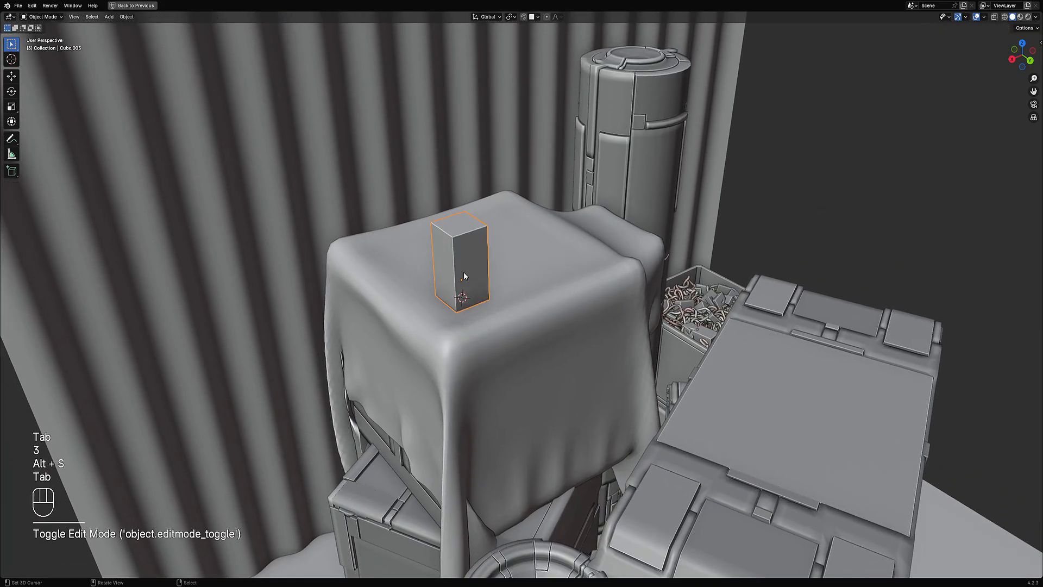
{"action": "middle_click_drag", "start_coordinate": [464, 276], "coordinate": [523, 289]}
{"action": "key", "text": "ctrl+s"}
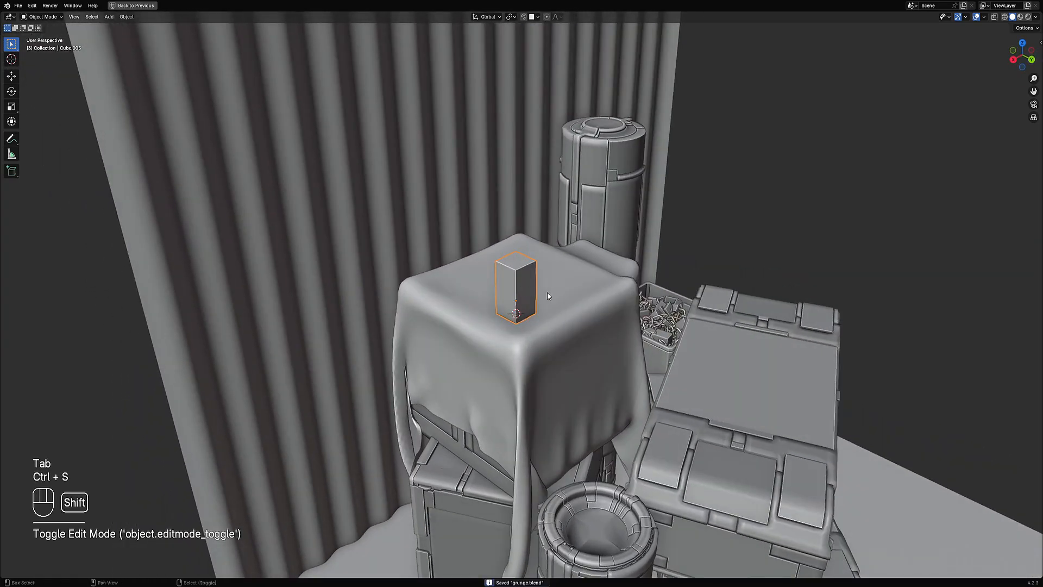
Step: Apply Auto Mirror to the block along the X and Y axes
{"action": "scroll", "coordinate": [546, 292], "scroll_direction": "up", "scroll_amount": 3}
{"action": "key", "text": "shift+ctrl+x"}
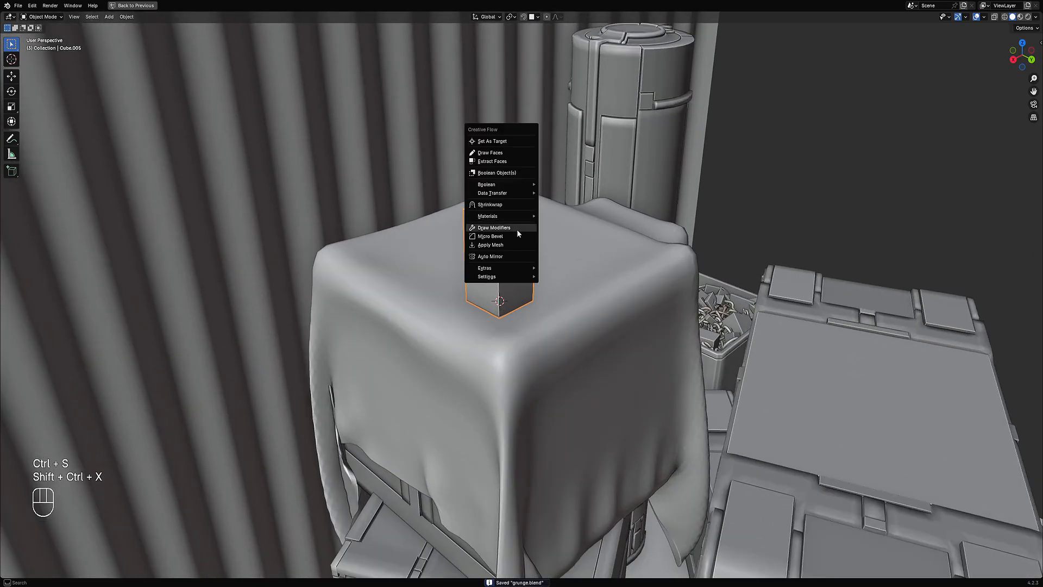
{"action": "left_click", "coordinate": [510, 256]}
{"action": "key", "text": "x"}
{"action": "key", "text": "y"}
{"action": "key", "text": "space"}
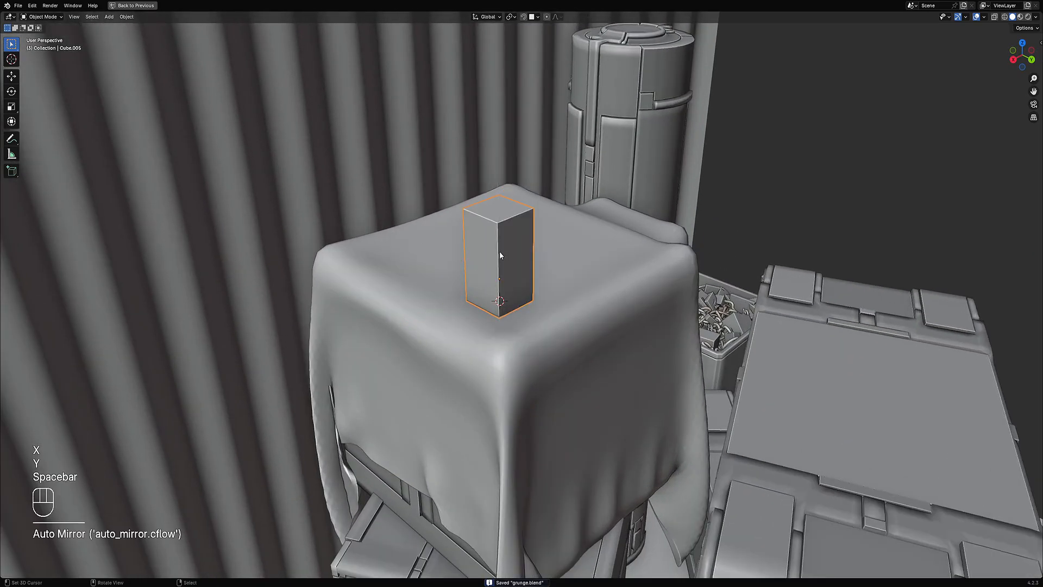
Step: Add a loop cut around the block in Edit Mode
{"action": "key", "text": "Tab"}
{"action": "scroll", "coordinate": [500, 251], "scroll_direction": "down", "scroll_amount": 3}
{"action": "key", "text": "alt+a"}
{"action": "key", "text": "ctrl+r"}
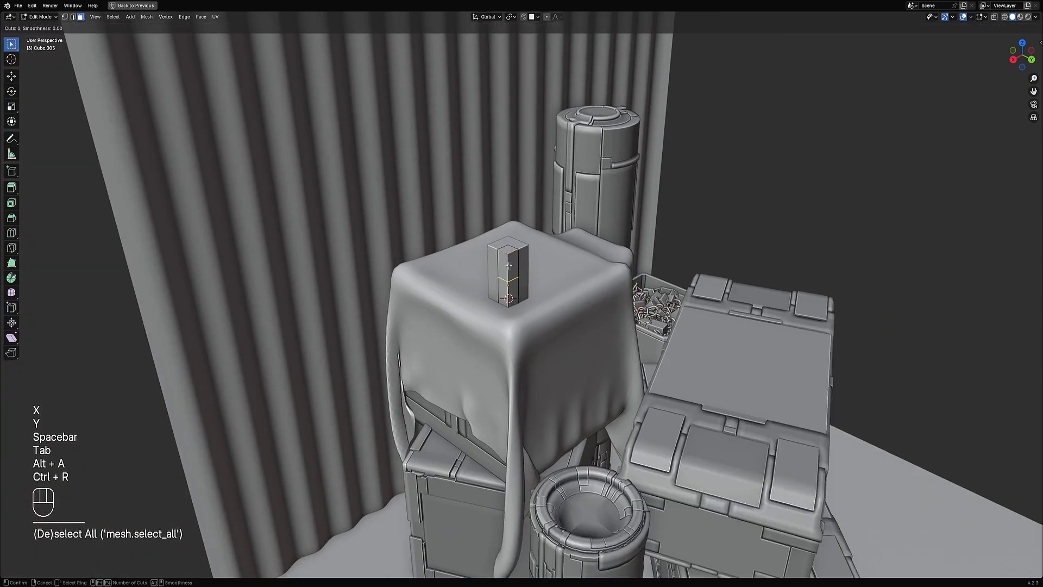
{"action": "left_click", "coordinate": [509, 265]}
{"action": "right_click", "coordinate": [509, 266]}
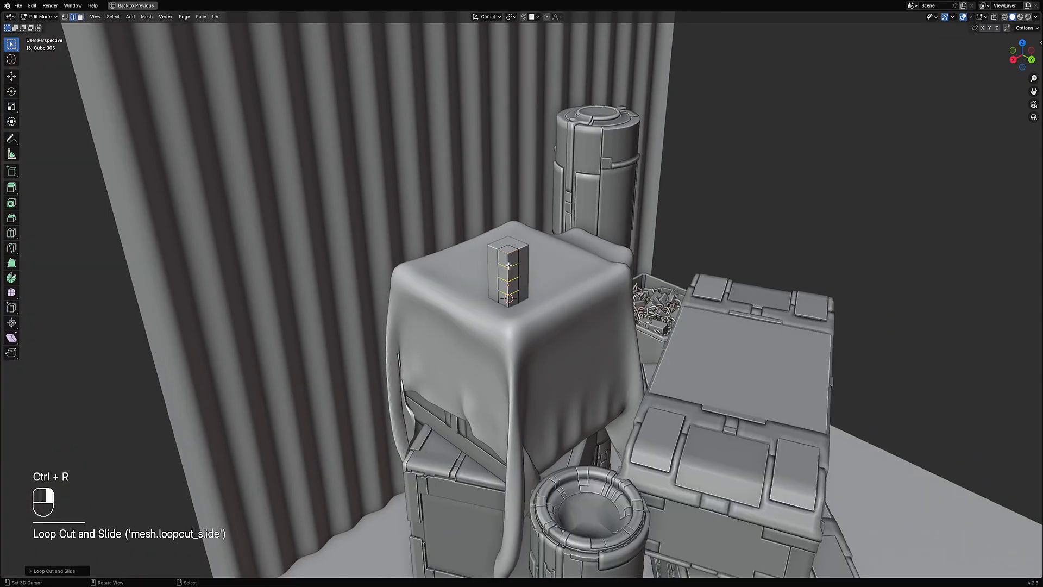
{"action": "middle_click_drag", "start_coordinate": [508, 266], "coordinate": [490, 261]}
Step: Add two more loop cuts to the block, select all and return to Object Mode
{"action": "key", "text": "ctrl+r"}
{"action": "left_click", "coordinate": [515, 248]}
{"action": "key", "text": "ctrl+r"}
{"action": "left_click", "coordinate": [515, 248]}
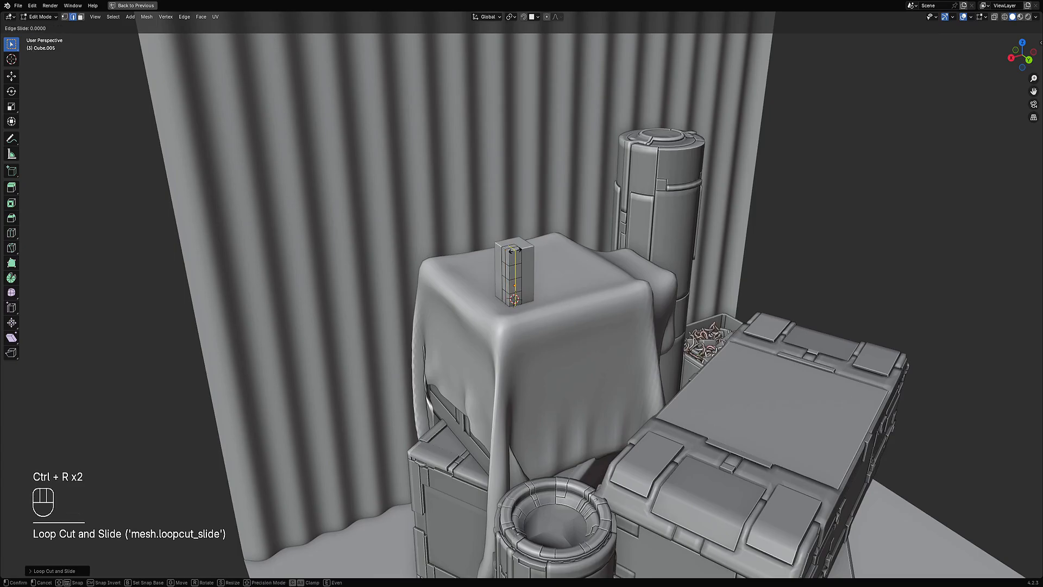
{"action": "key", "text": "a"}
{"action": "key", "text": "Tab"}
{"action": "scroll", "coordinate": [568, 262], "scroll_direction": "up", "scroll_amount": 2}
Step: Try Random Panels on the block and undo it
{"action": "key", "text": "shift+q"}
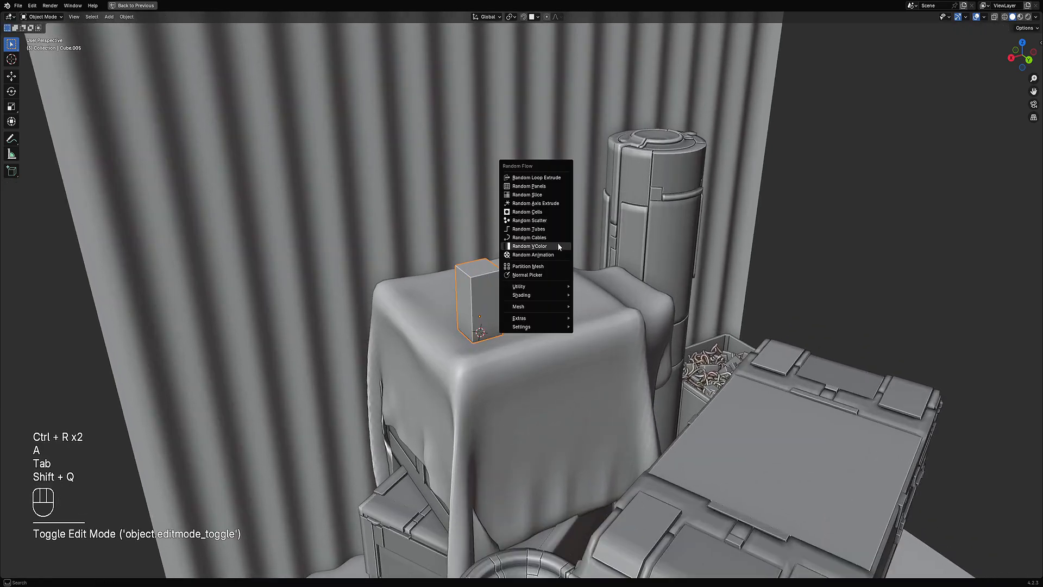
{"action": "left_click", "coordinate": [551, 187]}
{"action": "left_click_drag", "start_coordinate": [568, 191], "coordinate": [623, 142]}
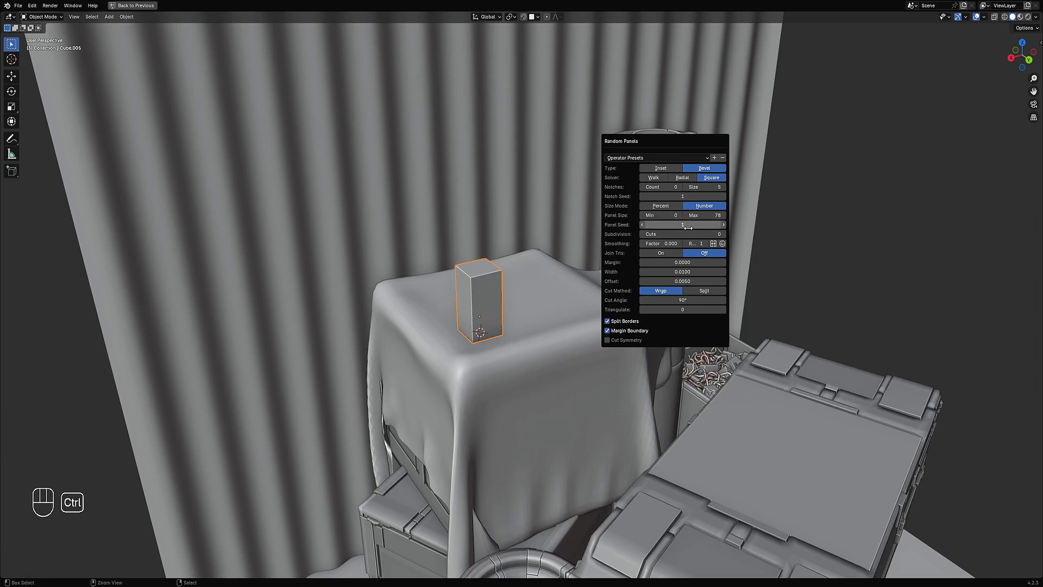
{"action": "scroll", "coordinate": [689, 233], "scroll_direction": "up", "scroll_amount": 1, "text": "ctrl"}
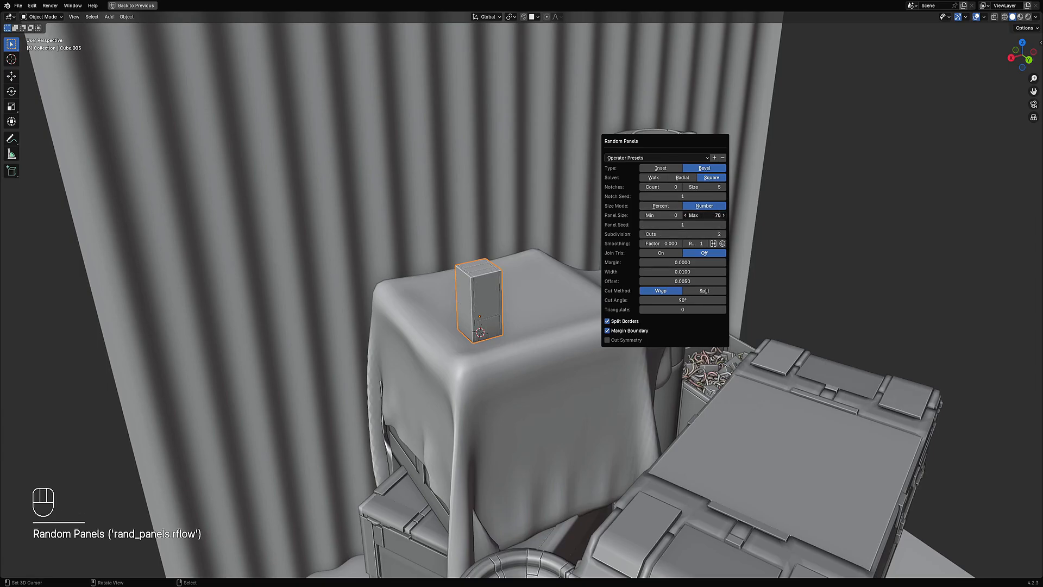
{"action": "key", "text": "ctrl+z"}
Step: Apply the block's scale, then add Random Panels to it with the Inset type
{"action": "key", "text": "ctrl+a"}
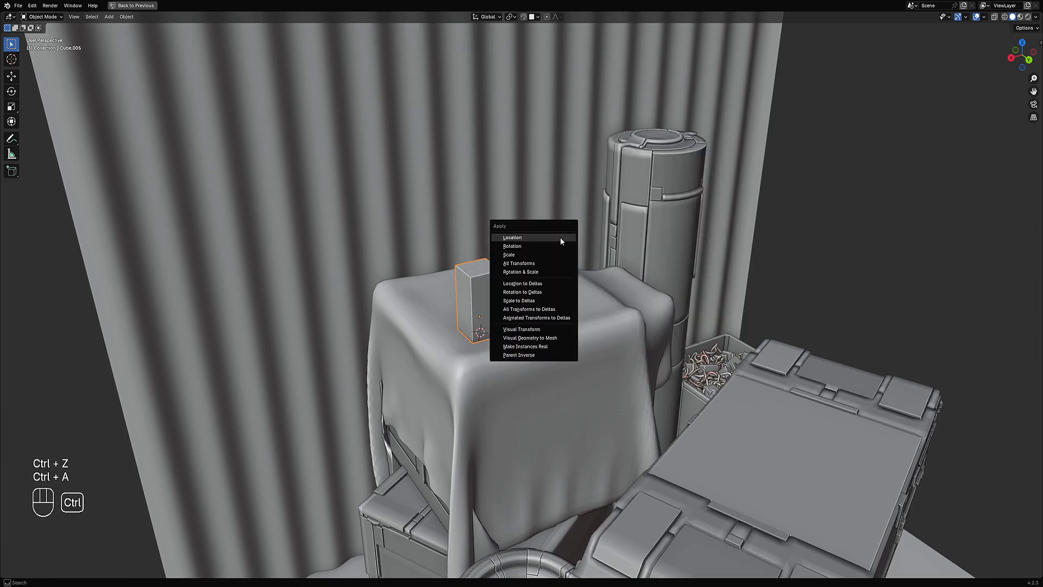
{"action": "left_click", "coordinate": [550, 257]}
{"action": "key", "text": "shift+q"}
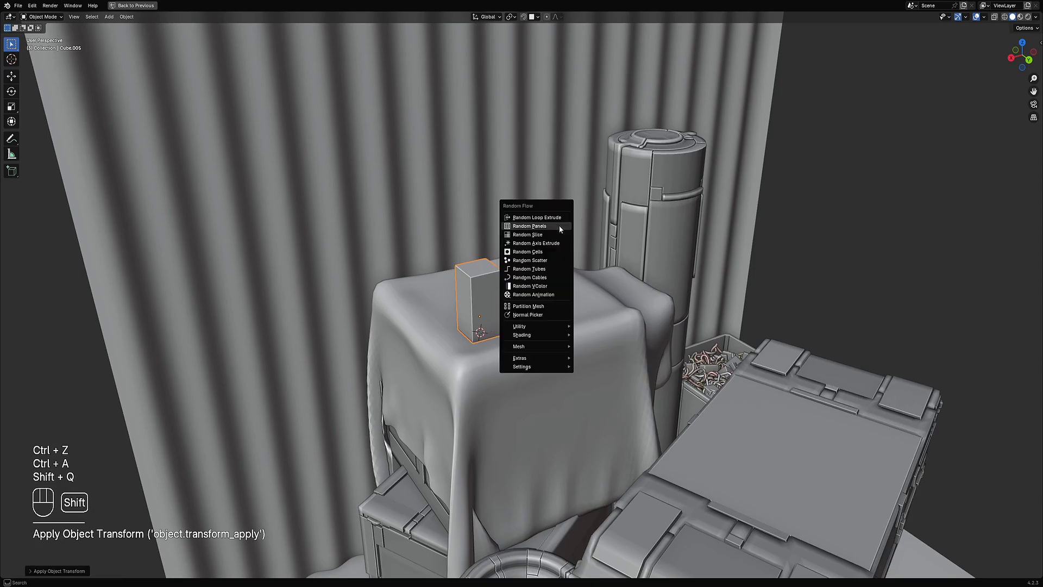
{"action": "left_click", "coordinate": [552, 230]}
{"action": "scroll", "coordinate": [641, 320], "scroll_direction": "up", "scroll_amount": 2, "text": "ctrl"}
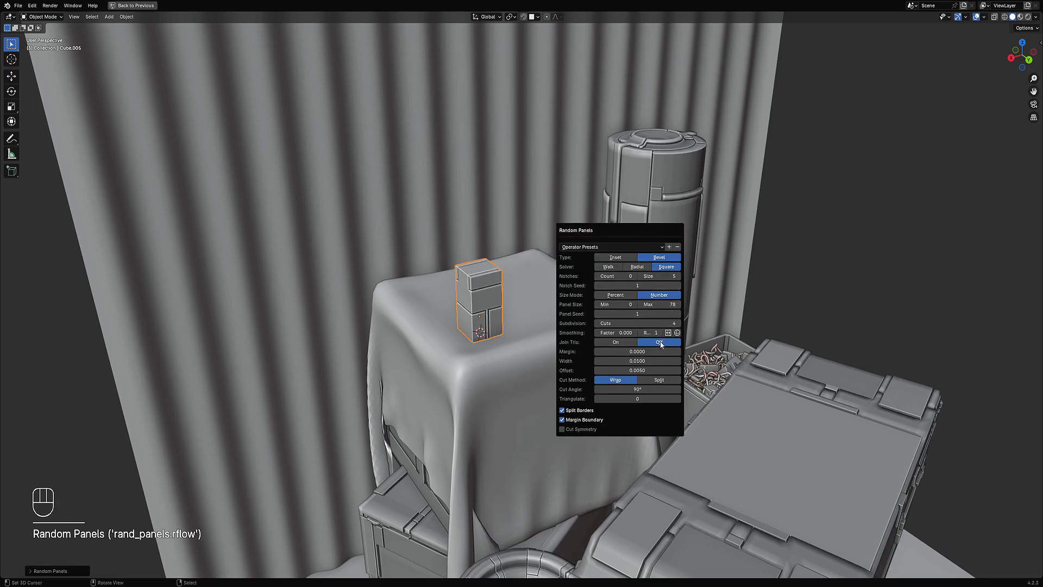
{"action": "left_click", "coordinate": [603, 257]}
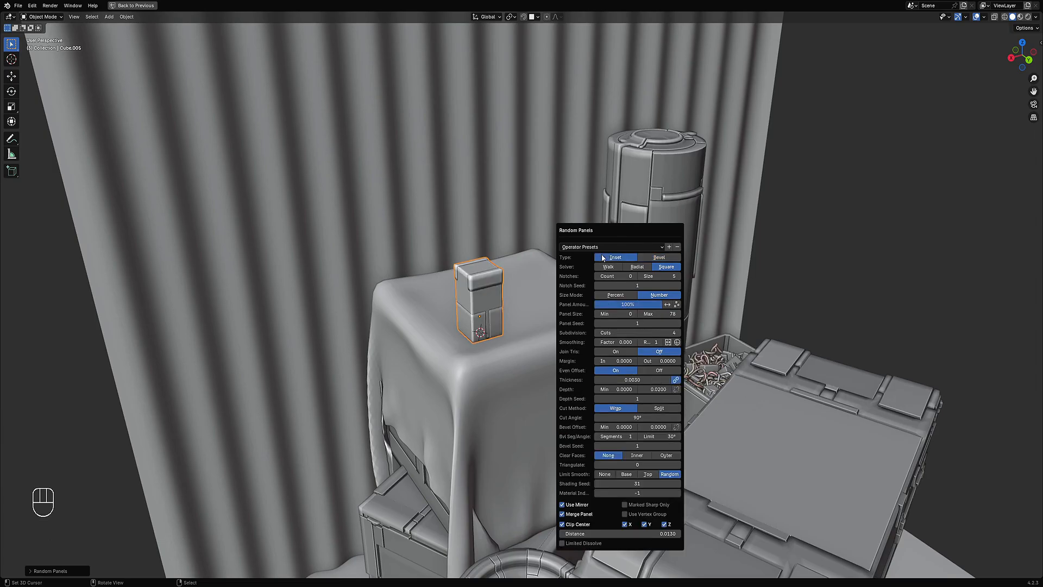
{"action": "scroll", "coordinate": [630, 334], "scroll_direction": "up", "scroll_amount": 2, "text": "ctrl"}
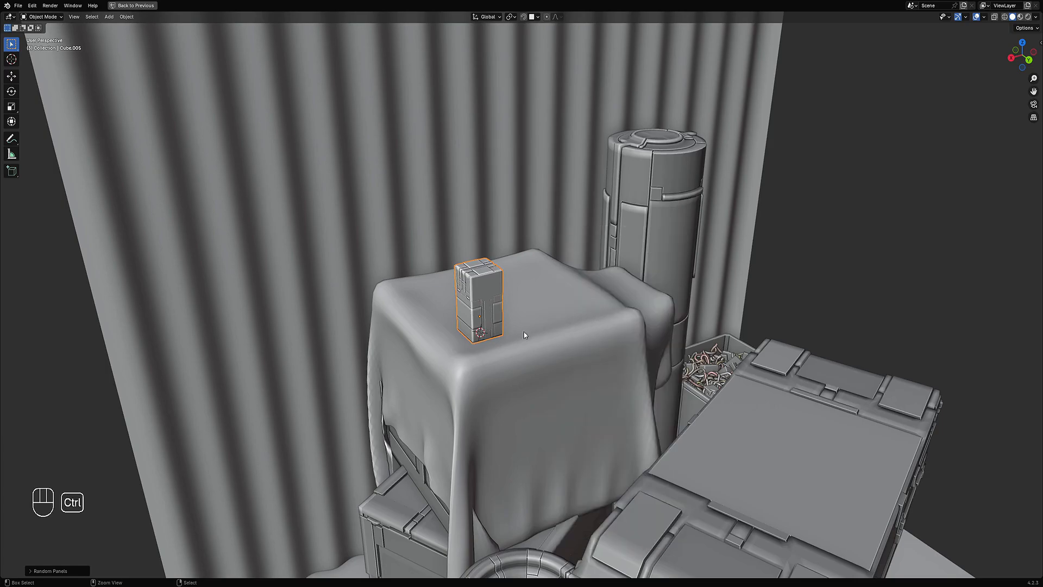
Step: Try Intersect Faces on the block's vertices in Edit Mode
{"action": "middle_click_drag", "start_coordinate": [526, 333], "coordinate": [515, 313]}
{"action": "key", "text": "Tab"}
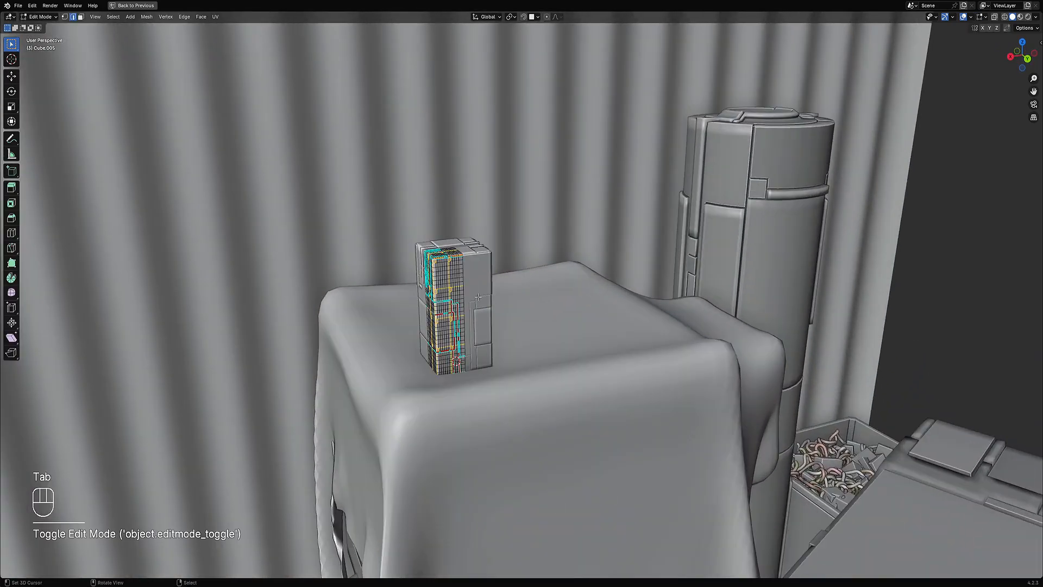
{"action": "key", "text": "1"}
{"action": "left_click", "coordinate": [550, 262]}
{"action": "middle_click_drag", "start_coordinate": [522, 293], "coordinate": [550, 263]}
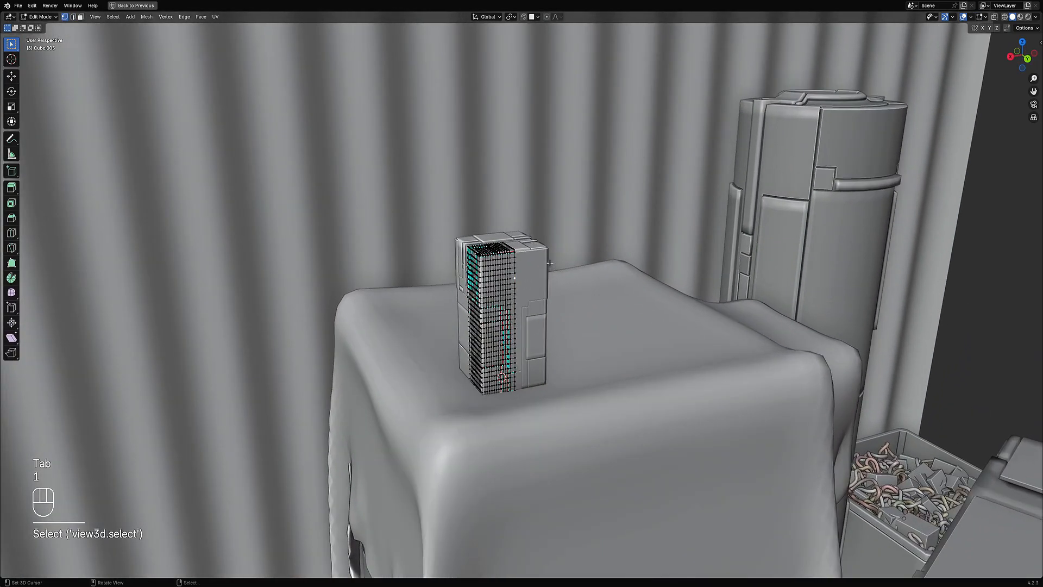
{"action": "key", "text": "shift+ctrl+x"}
{"action": "mouse_move", "coordinate": [538, 219]}
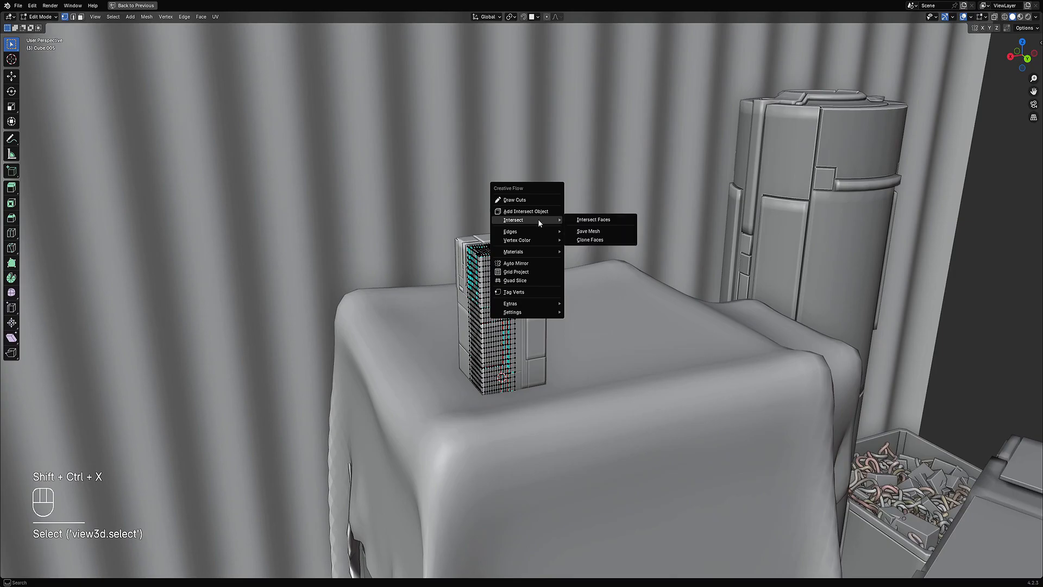
{"action": "left_click", "coordinate": [584, 220]}
Step: Add a cylinder intersect object and scale it down into a small disc against the block's side
{"action": "key", "text": "shift+ctrl+x"}
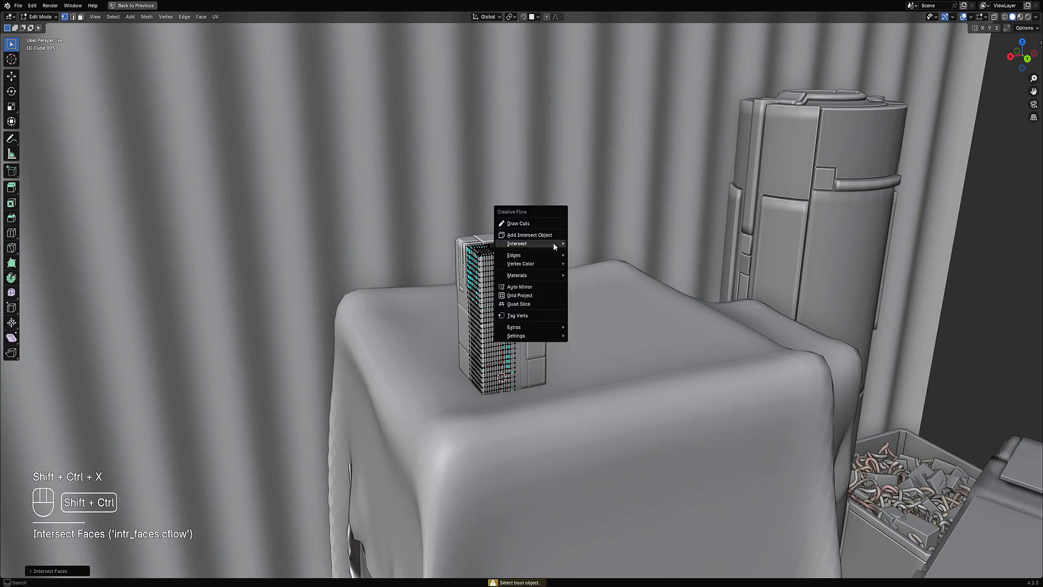
{"action": "left_click", "coordinate": [552, 239]}
{"action": "left_click", "coordinate": [642, 258]}
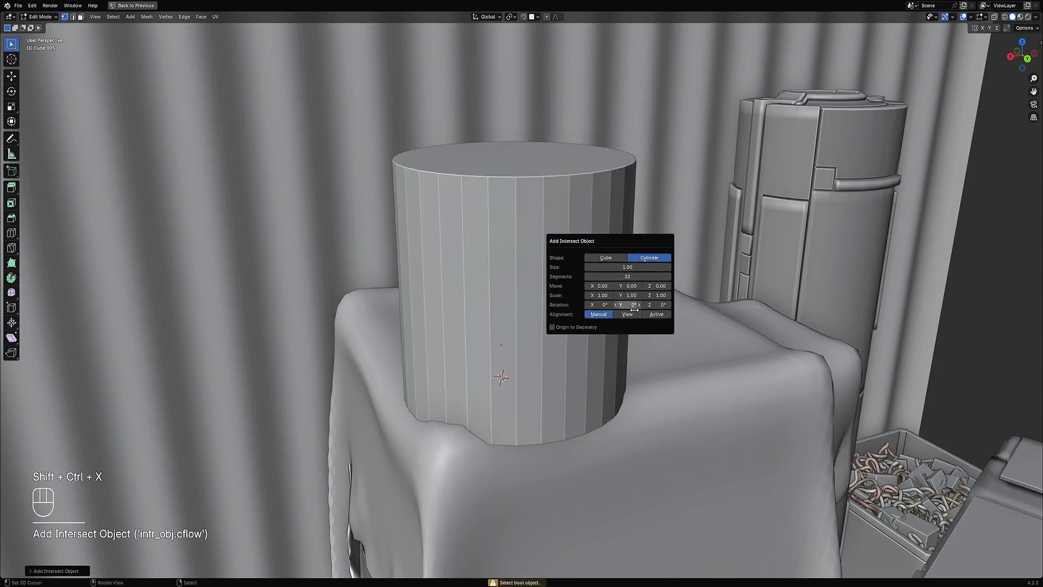
{"action": "left_click", "coordinate": [649, 315]}
{"action": "key", "text": "Tab"}
{"action": "key", "text": "Tab"}
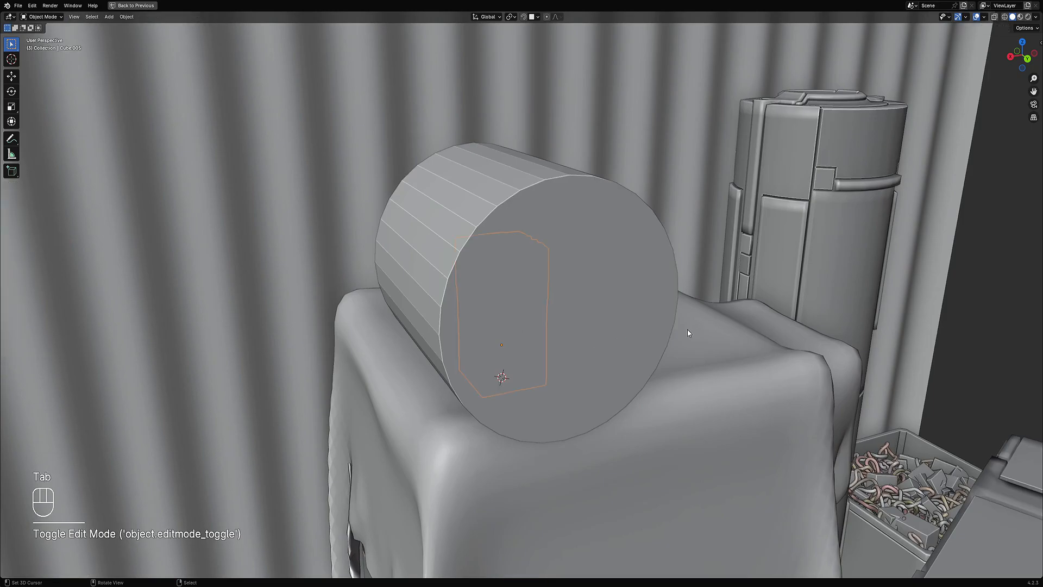
{"action": "key", "text": "a"}
{"action": "key", "text": "s"}
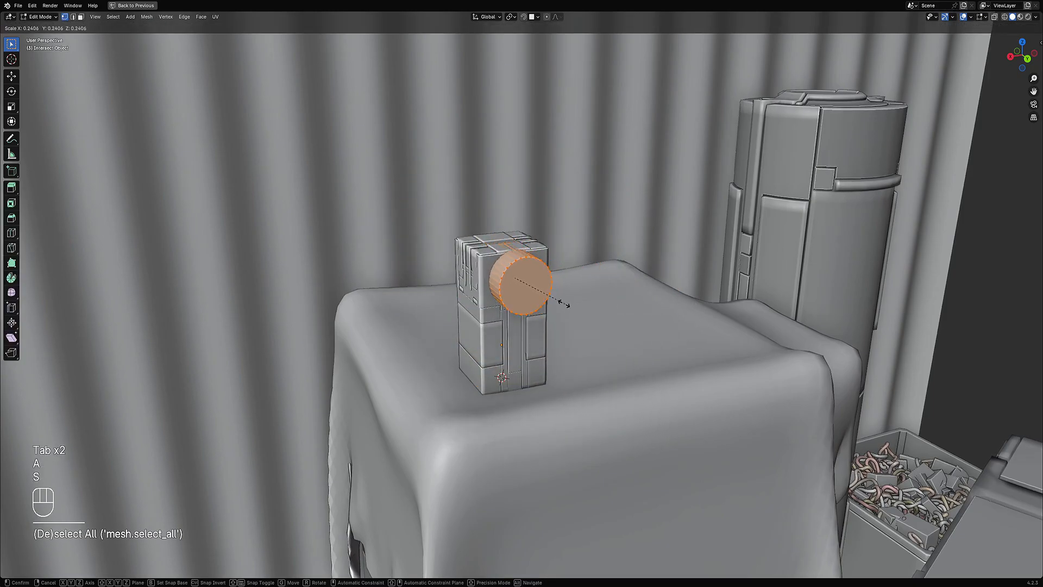
{"action": "left_click", "coordinate": [558, 301]}
Step: Inset the cylinder's end face and extrude it inward about 0.02 m
{"action": "key", "text": "3"}
{"action": "left_click", "coordinate": [533, 286]}
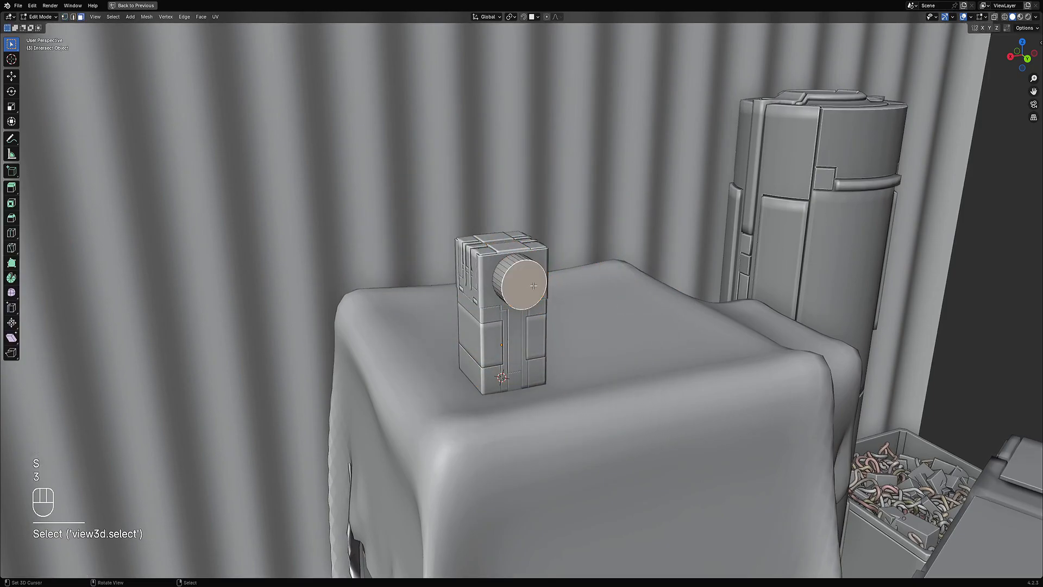
{"action": "key", "text": "i"}
{"action": "left_click", "coordinate": [588, 288]}
{"action": "key", "text": "e"}
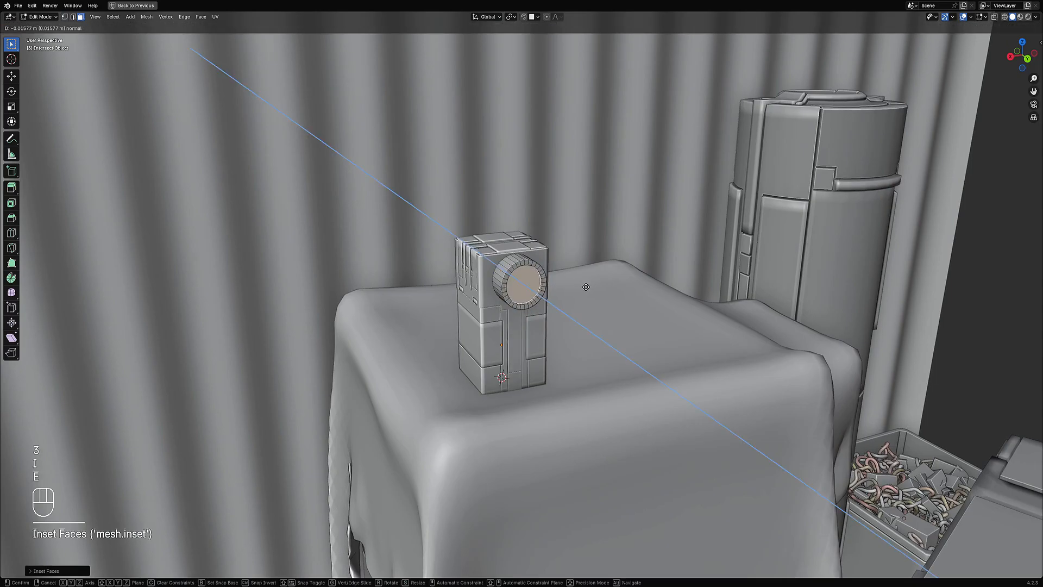
{"action": "left_click", "coordinate": [585, 287]}
{"action": "key", "text": "Tab"}
{"action": "right_click", "coordinate": [537, 320]}
{"action": "scroll", "coordinate": [563, 288], "scroll_direction": "down", "scroll_amount": 4}
{"action": "scroll", "coordinate": [563, 286], "scroll_direction": "up", "scroll_amount": 2}
{"action": "middle_click_drag", "start_coordinate": [562, 285], "coordinate": [564, 326]}
{"action": "key", "text": "Tab"}
{"action": "key", "text": "a"}
{"action": "key", "text": "Tab"}
{"action": "scroll", "coordinate": [581, 285], "scroll_direction": "up", "scroll_amount": 3}
{"action": "scroll", "coordinate": [581, 286], "scroll_direction": "down", "scroll_amount": 6}
{"action": "scroll", "coordinate": [584, 289], "scroll_direction": "down", "scroll_amount": 3}
{"action": "scroll", "coordinate": [564, 326], "scroll_direction": "up", "scroll_amount": 5}
{"action": "right_click", "coordinate": [519, 298], "text": "shift"}
{"action": "key", "text": "w"}
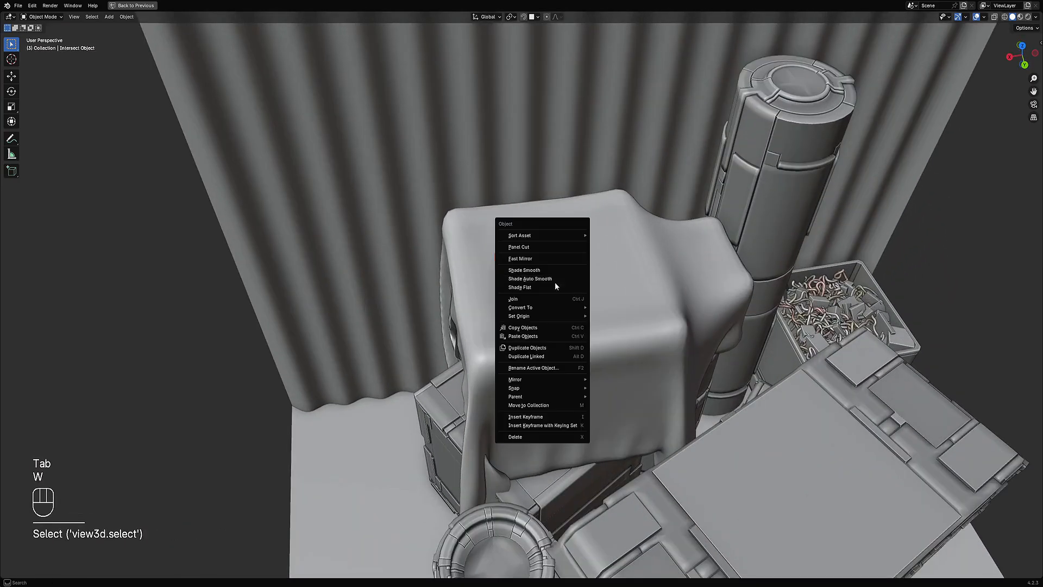
{"action": "key", "text": "alt+a"}
{"action": "right_click", "coordinate": [529, 291]}
{"action": "key", "text": "w"}
{"action": "left_click", "coordinate": [529, 292]}
{"action": "key", "text": "a"}
{"action": "middle_click_drag", "start_coordinate": [529, 294], "coordinate": [491, 285]}
{"action": "scroll", "coordinate": [544, 290], "scroll_direction": "up", "scroll_amount": 3}
Step: Apply Random VColor to the panelled block and load an operator preset
{"action": "key", "text": "Tab"}
{"action": "key", "text": "Tab"}
{"action": "right_click", "coordinate": [544, 289]}
{"action": "right_click", "coordinate": [491, 285]}
{"action": "key", "text": "shift+q"}
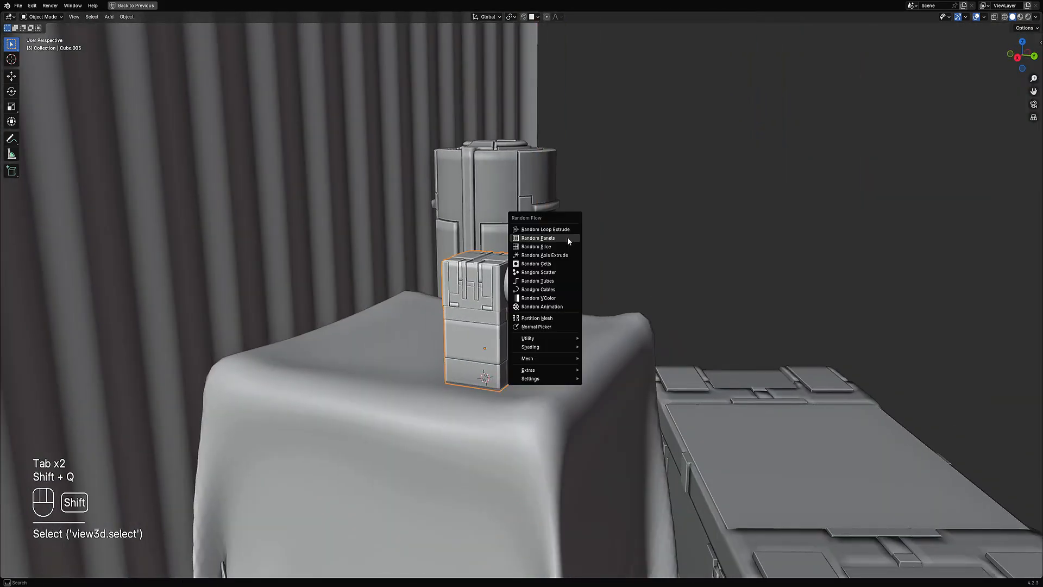
{"action": "left_click", "coordinate": [557, 297]}
{"action": "left_click", "coordinate": [644, 405]}
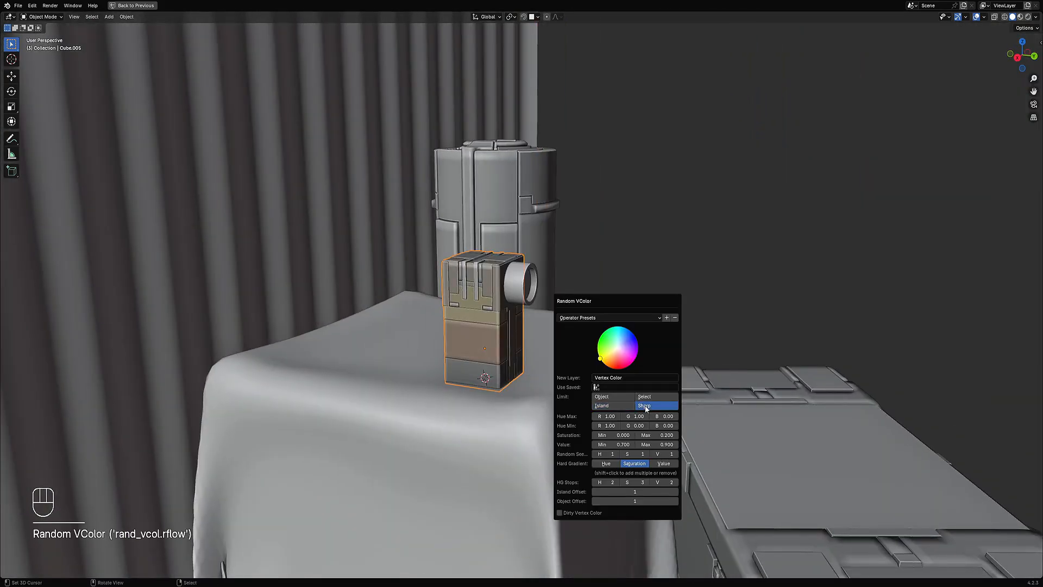
{"action": "left_click", "coordinate": [600, 318]}
{"action": "left_click", "coordinate": [595, 383]}
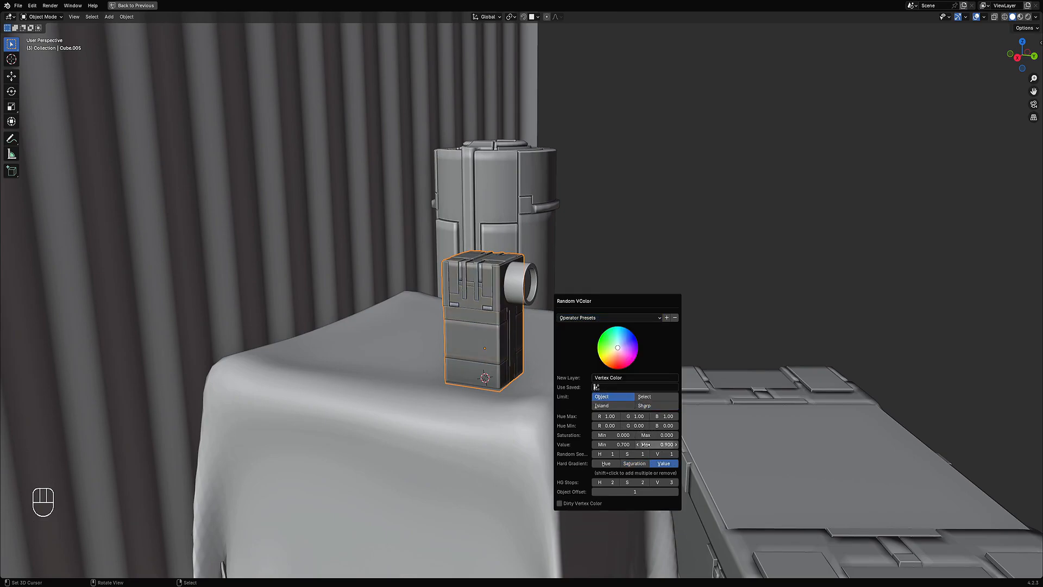
Step: Set the Random VColor limit to Shape and cycle the random value seed
{"action": "scroll", "coordinate": [662, 454], "scroll_direction": "up", "scroll_amount": 4, "text": "ctrl"}
{"action": "scroll", "coordinate": [663, 452], "scroll_direction": "down", "scroll_amount": 1, "text": "ctrl"}
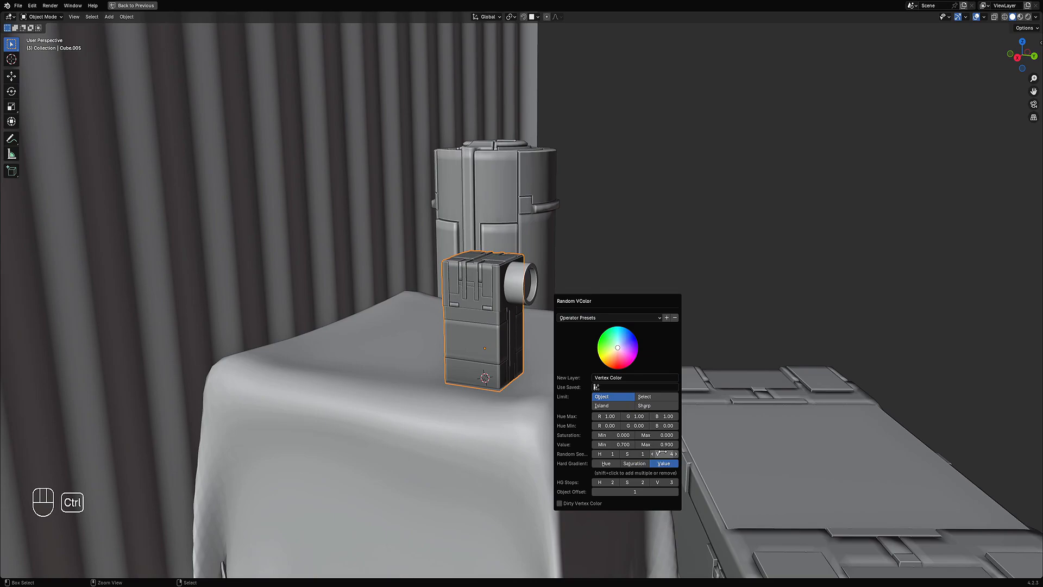
{"action": "left_click", "coordinate": [654, 405]}
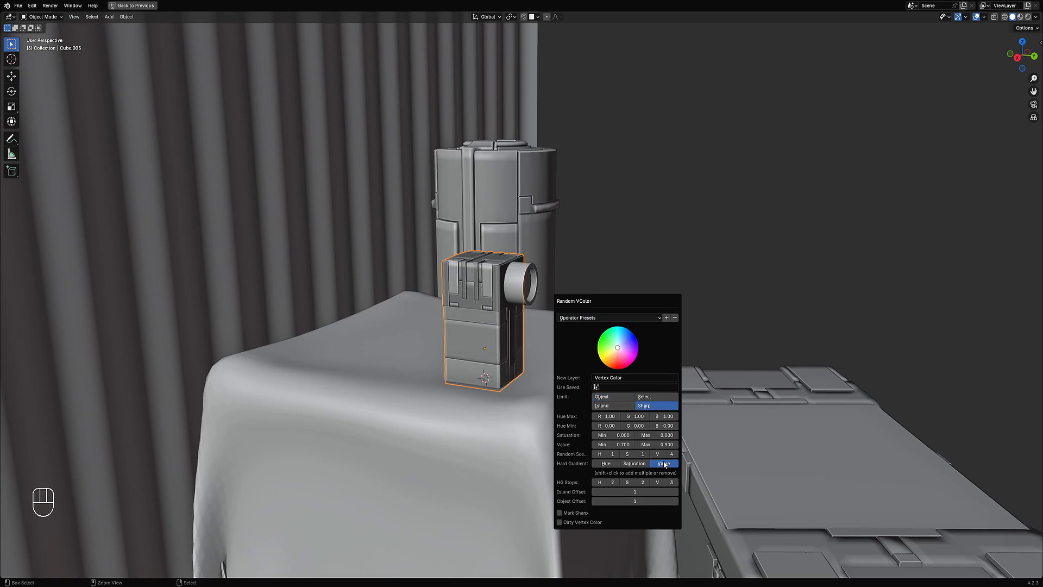
{"action": "scroll", "coordinate": [664, 455], "scroll_direction": "up", "scroll_amount": 6, "text": "ctrl"}
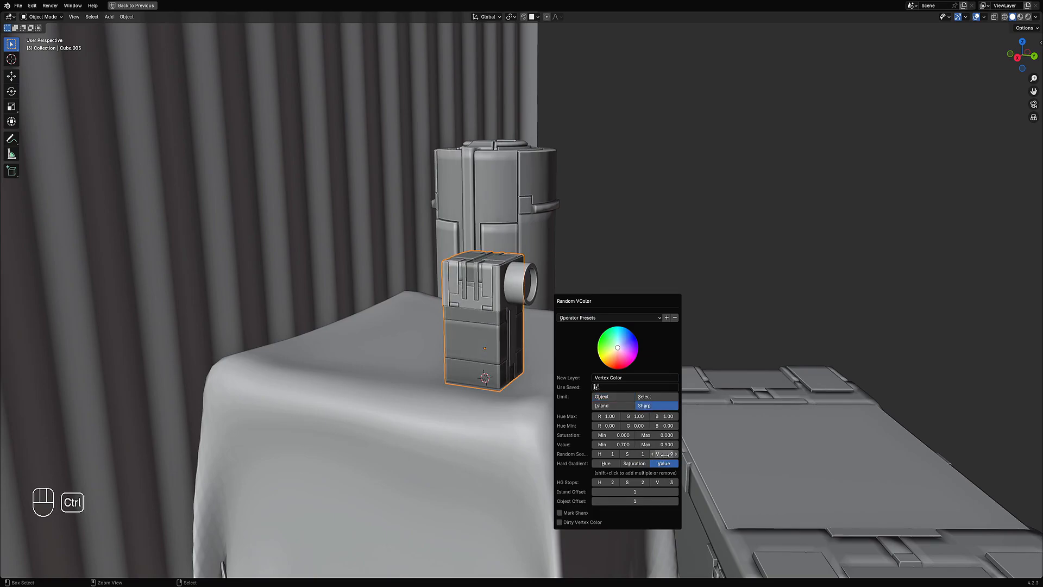
{"action": "scroll", "coordinate": [665, 455], "scroll_direction": "up", "scroll_amount": 4, "text": "ctrl"}
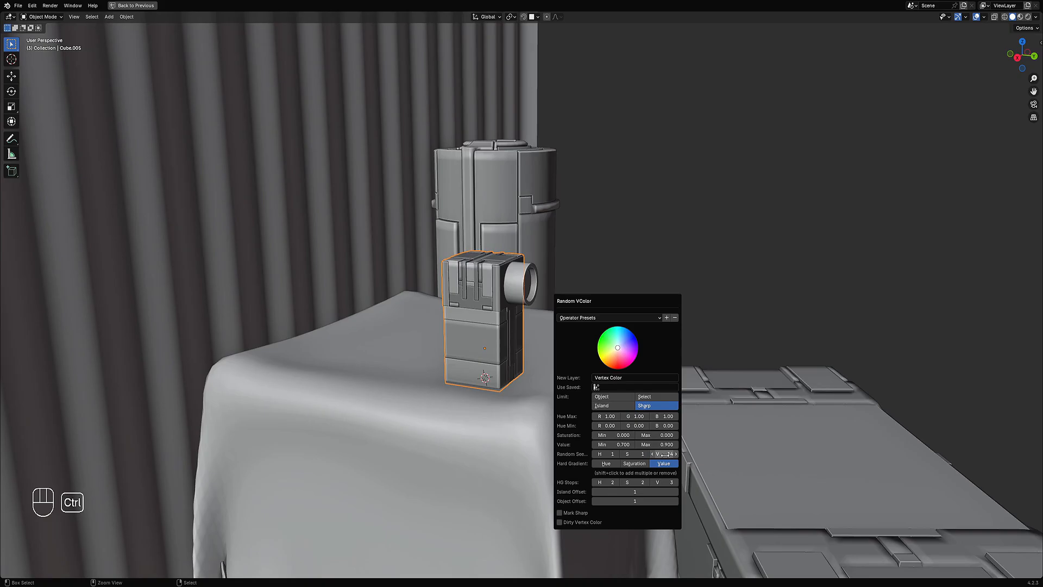
Step: Apply Random VColor with Shape limit to the draped cloth, then undo it
{"action": "middle_click_drag", "start_coordinate": [538, 336], "coordinate": [404, 361]}
{"action": "scroll", "coordinate": [465, 315], "scroll_direction": "up", "scroll_amount": 6}
{"action": "left_click", "coordinate": [508, 288]}
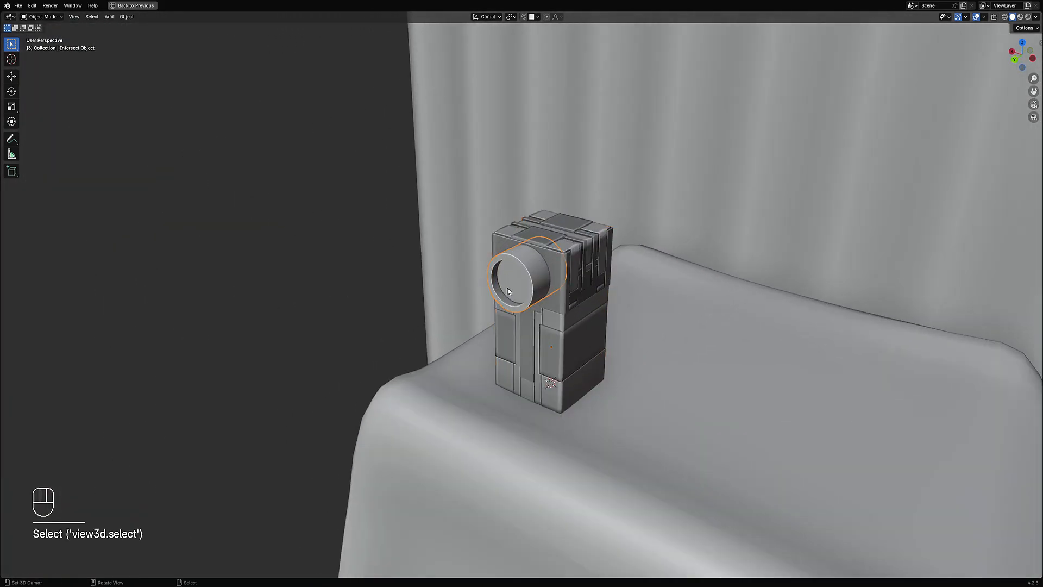
{"action": "key", "text": "Tab"}
{"action": "mouse_move", "coordinate": [508, 288]}
{"action": "middle_mouse_down"}
{"action": "mouse_move", "coordinate": [489, 283]}
{"action": "mouse_move", "coordinate": [505, 269]}
{"action": "middle_mouse_up"}
{"action": "key", "text": "Tab"}
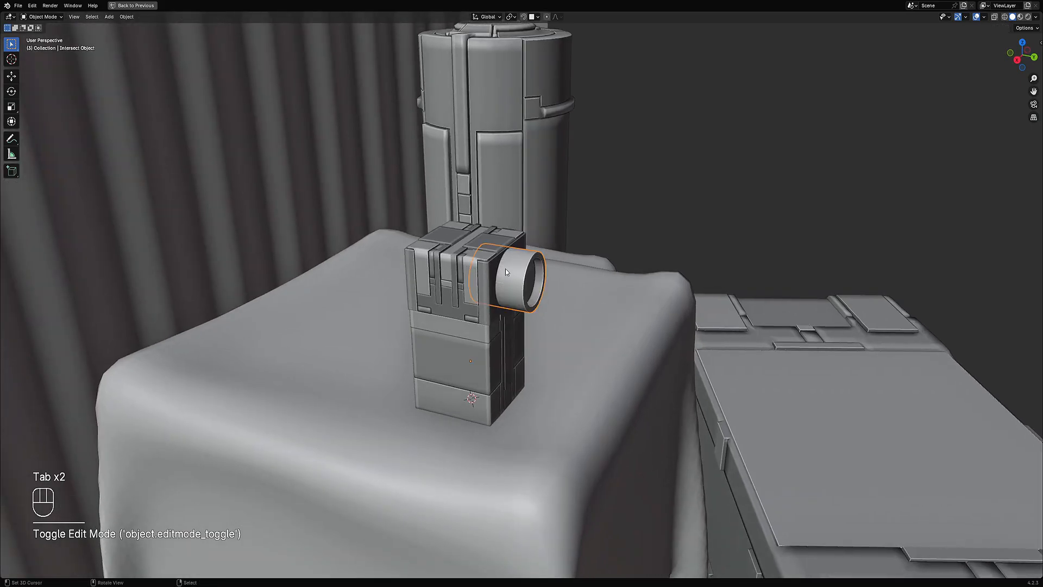
{"action": "left_click", "coordinate": [552, 264], "text": "shift"}
{"action": "key", "text": "shift+q"}
{"action": "left_click", "coordinate": [573, 226]}
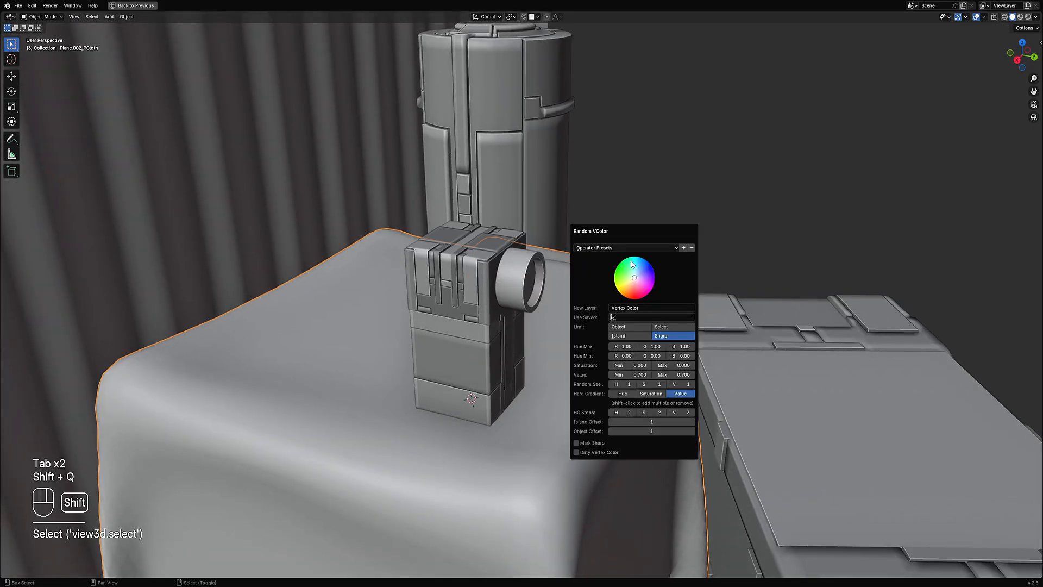
{"action": "left_click", "coordinate": [659, 335]}
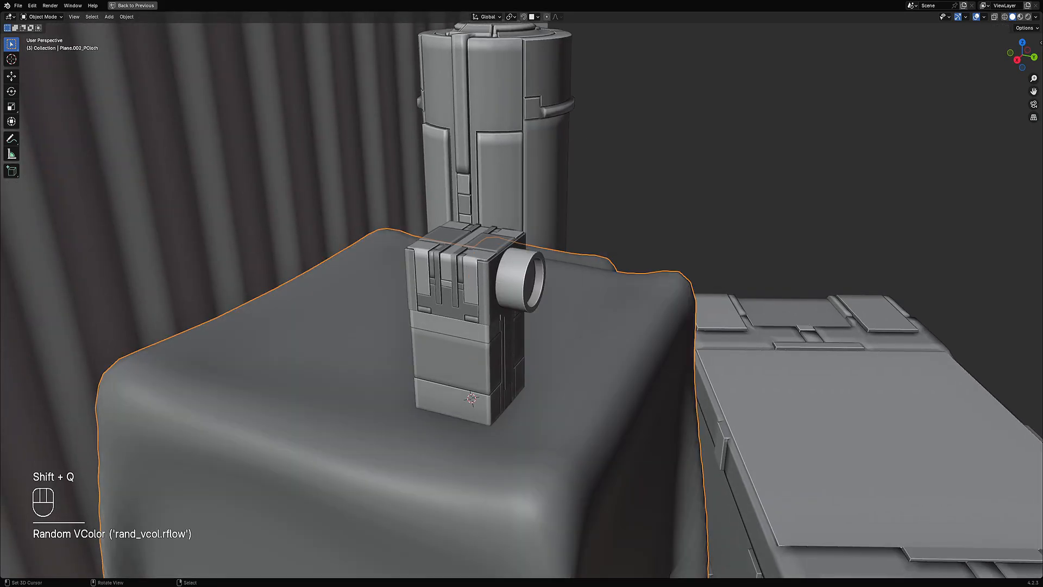
{"action": "key", "text": "ctrl+z"}
Step: Apply Random VColor with Shape limit to the cylinder intersect object
{"action": "left_click", "coordinate": [523, 268], "text": "shift"}
{"action": "key", "text": "shift+q"}
{"action": "left_click", "coordinate": [602, 181]}
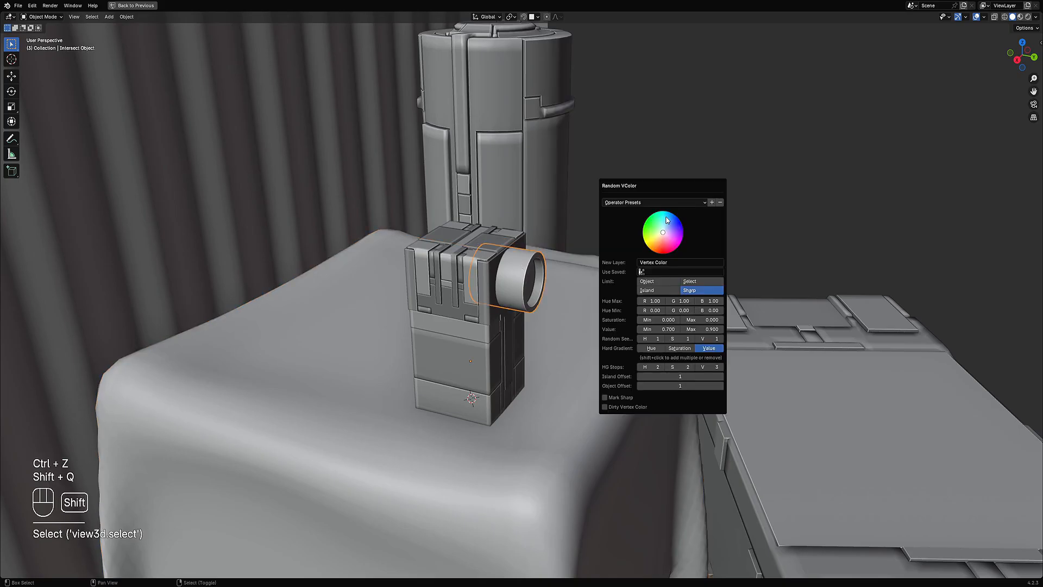
{"action": "left_click", "coordinate": [700, 290]}
{"action": "middle_click_drag", "start_coordinate": [576, 288], "coordinate": [545, 284]}
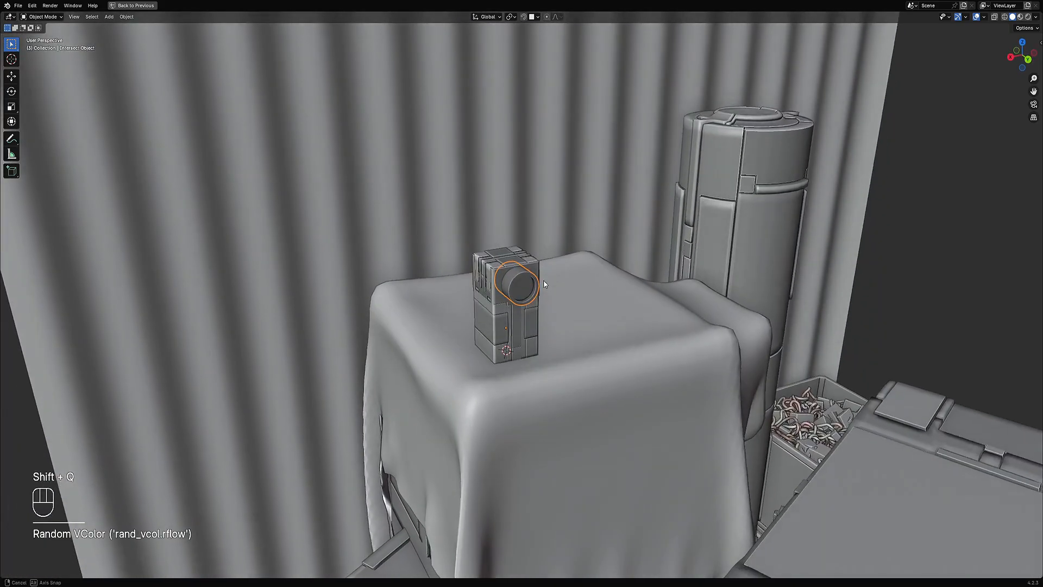
{"action": "scroll", "coordinate": [543, 284], "scroll_direction": "up", "scroll_amount": 3}
{"action": "key", "text": "Tab"}
{"action": "left_click", "coordinate": [523, 278]}
{"action": "key", "text": "ctrl+shift+x"}
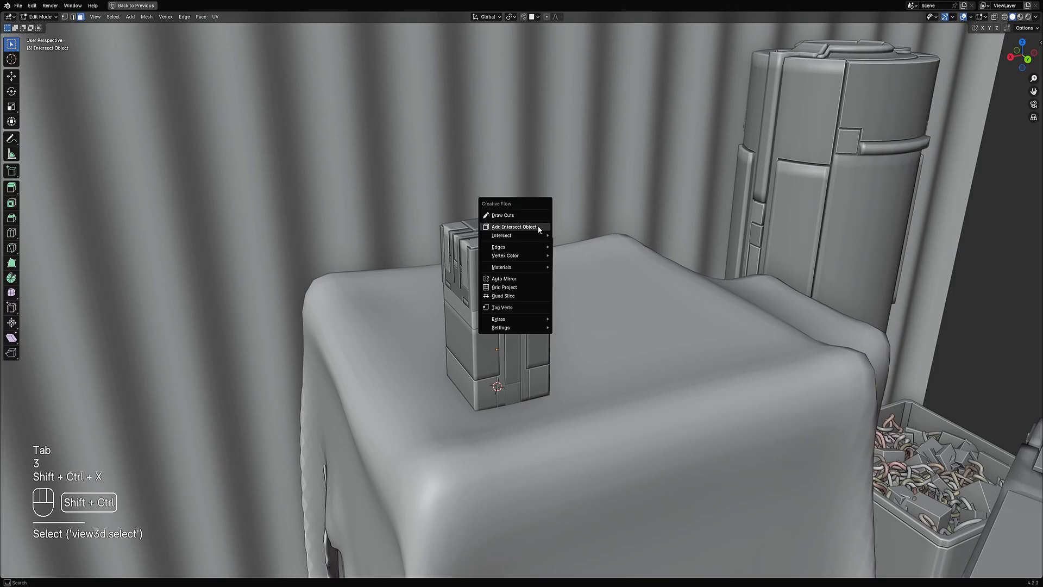
{"action": "left_click", "coordinate": [538, 227]}
{"action": "key", "text": "Tab"}
Step: Assign the rflow_metal material to the block
{"action": "left_click", "coordinate": [467, 257], "text": "shift"}
{"action": "key", "text": "ctrl+shift+x"}
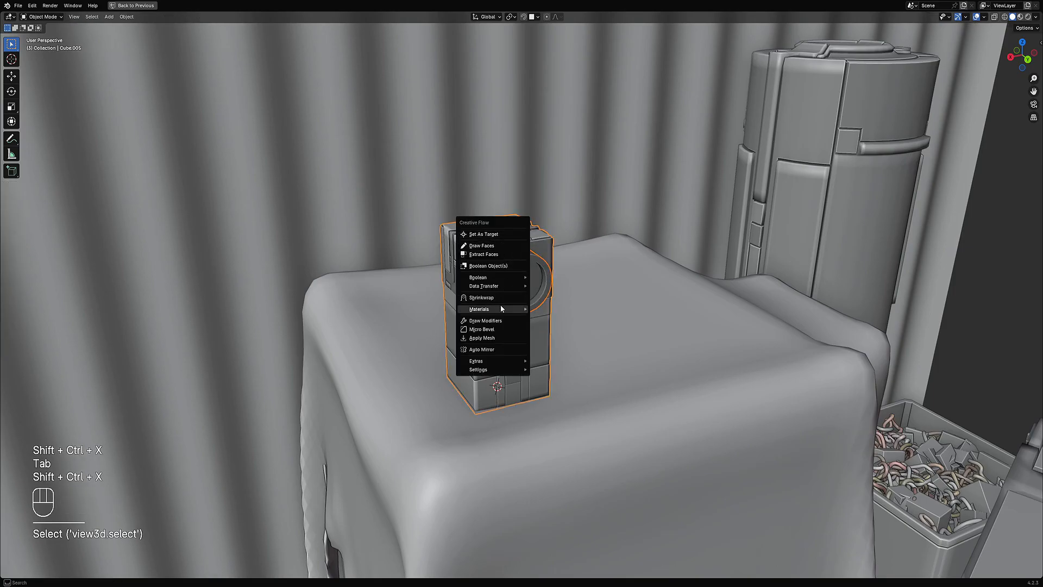
{"action": "mouse_move", "coordinate": [525, 306]}
{"action": "left_click", "coordinate": [559, 308]}
{"action": "left_click", "coordinate": [576, 313]}
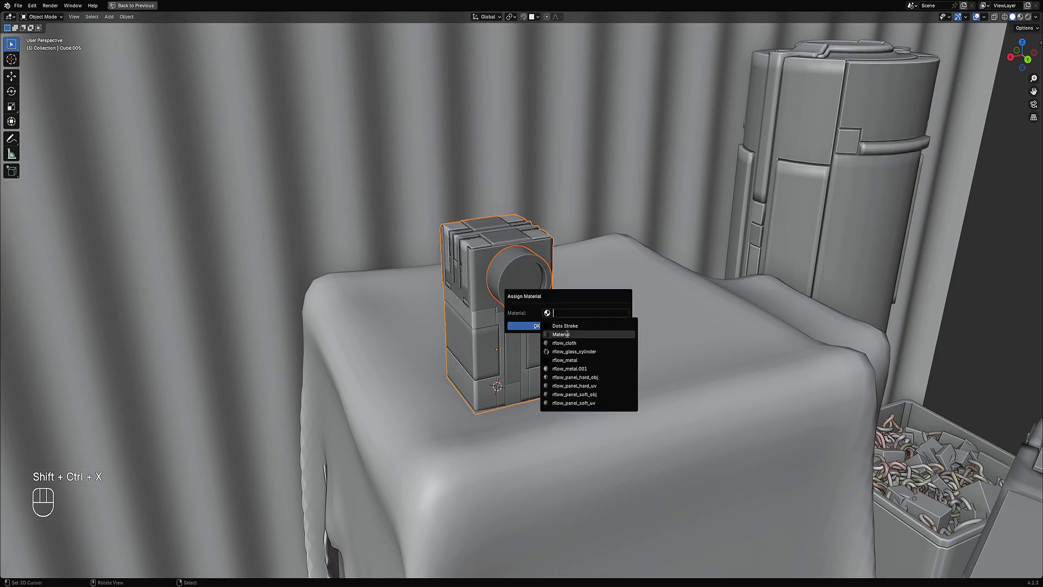
{"action": "left_click", "coordinate": [567, 360]}
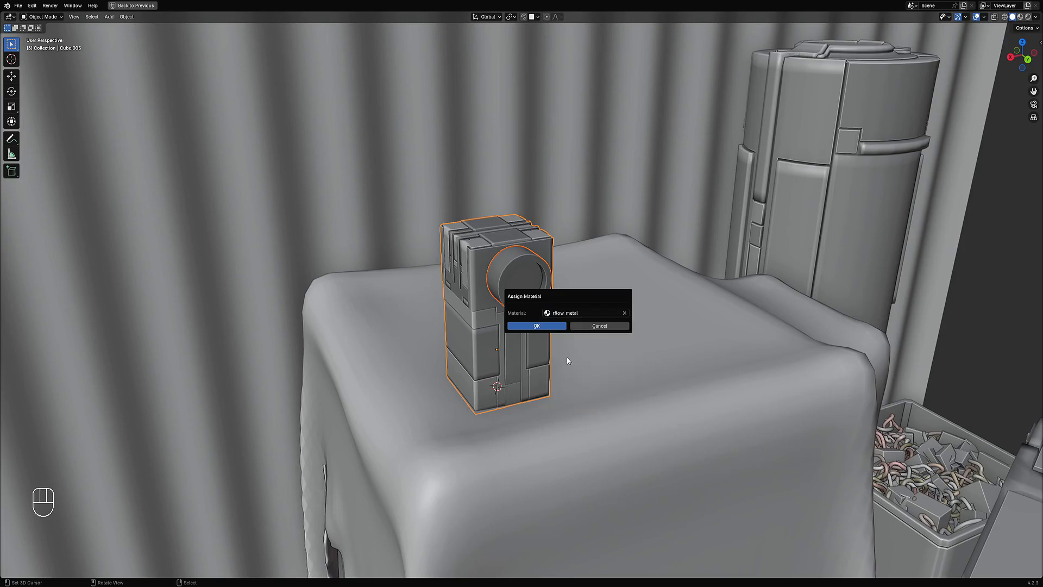
{"action": "left_click", "coordinate": [556, 326]}
Step: Assign a vertex-coloured material to the cylinder's inner end face
{"action": "scroll", "coordinate": [556, 326], "scroll_direction": "down", "scroll_amount": 2}
{"action": "key", "text": "Tab"}
{"action": "key", "text": "3"}
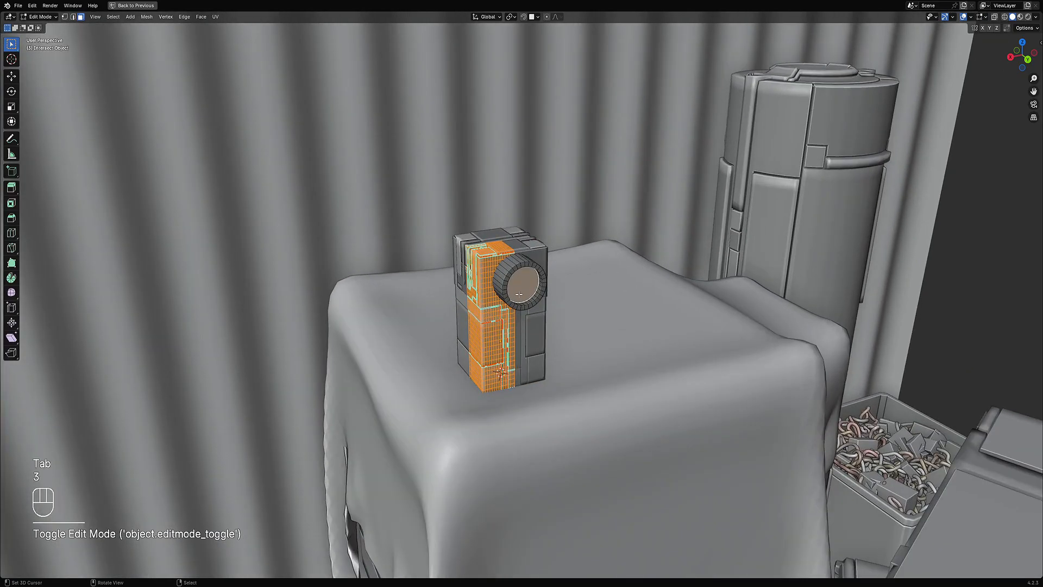
{"action": "left_click", "coordinate": [518, 293]}
{"action": "key", "text": "ctrl+shift+x"}
{"action": "mouse_move", "coordinate": [573, 204]}
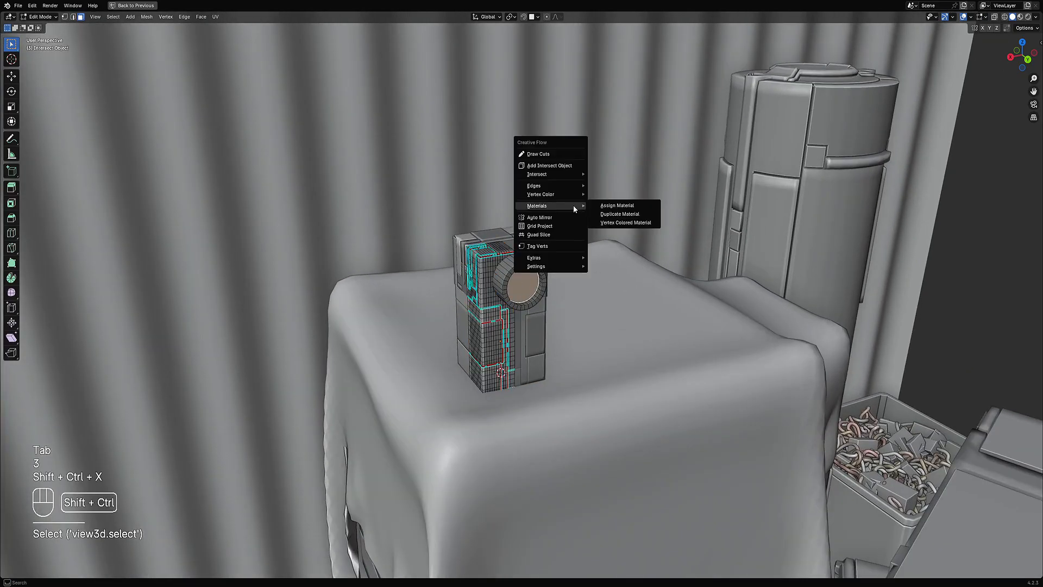
{"action": "left_click", "coordinate": [615, 223]}
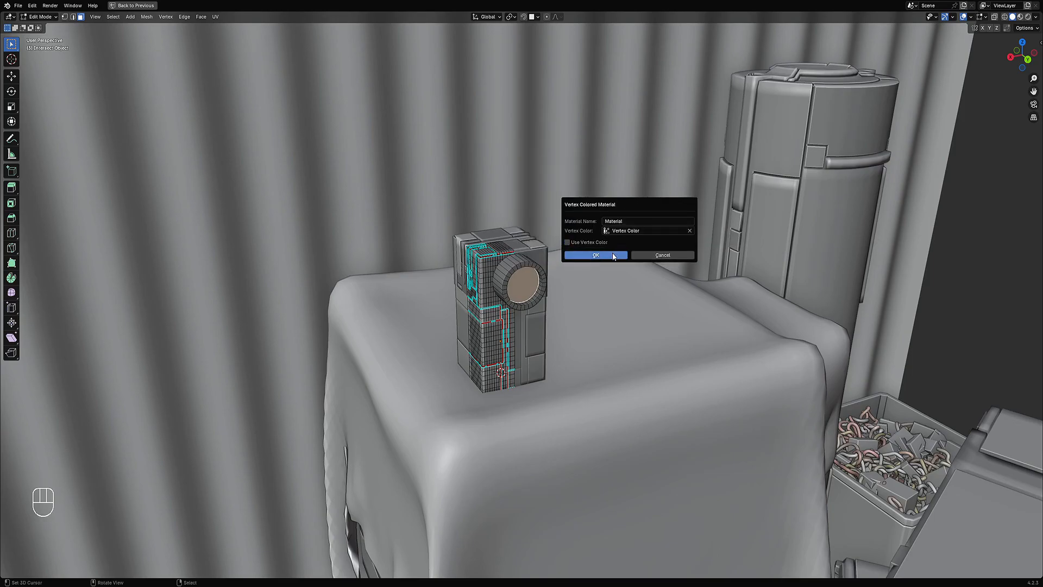
{"action": "left_click", "coordinate": [596, 255]}
Step: Open the new material's nodes, set its Emission strength to 25 and its base colour to black
{"action": "key", "text": "ctrl+space"}
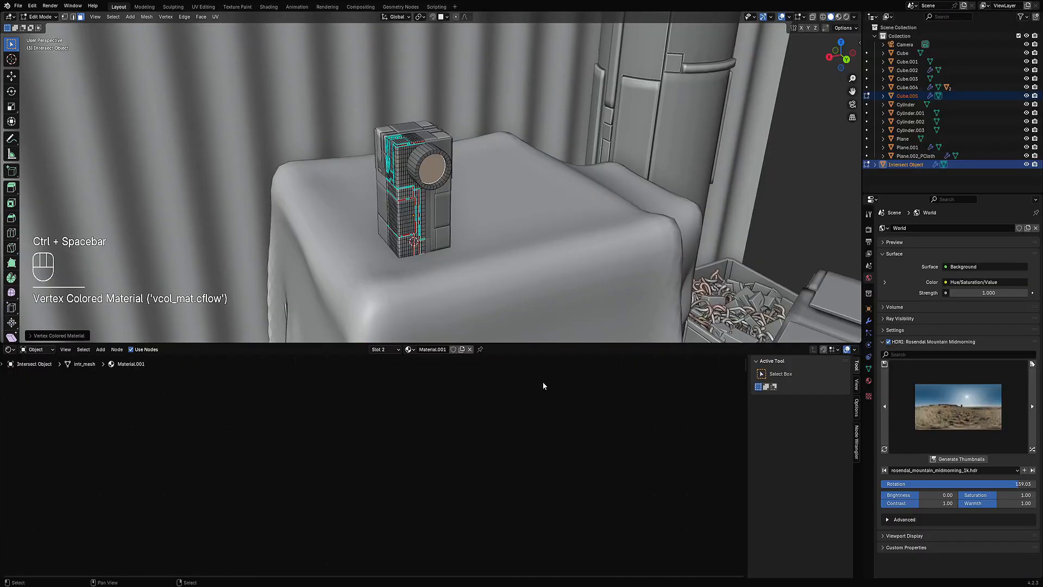
{"action": "key", "text": "a"}
{"action": "key", "text": "KP_Decimal"}
{"action": "key", "text": "alt+a"}
{"action": "key", "text": "Tab"}
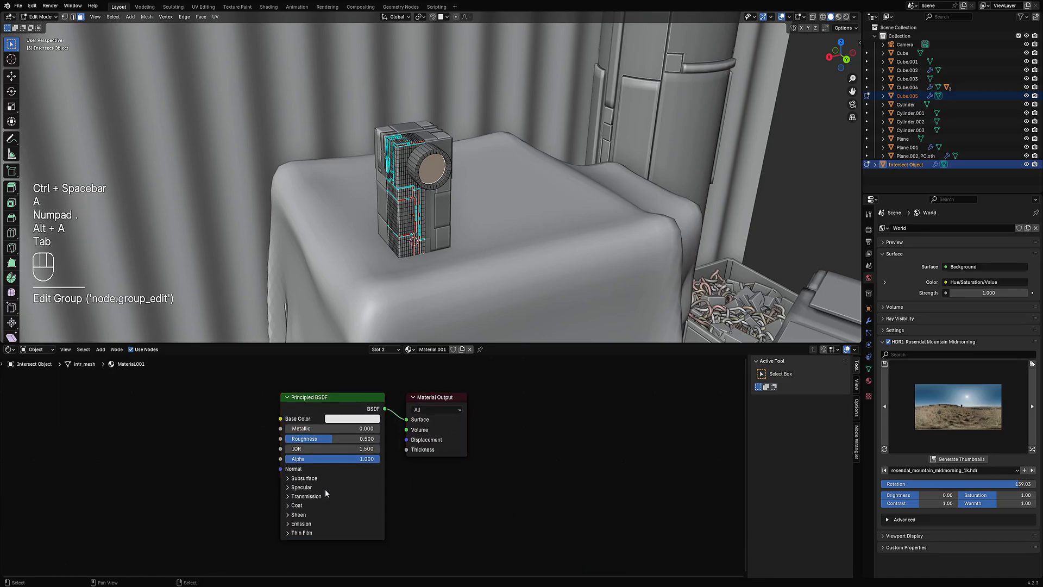
{"action": "left_click", "coordinate": [316, 522]}
{"action": "left_click", "coordinate": [301, 545]}
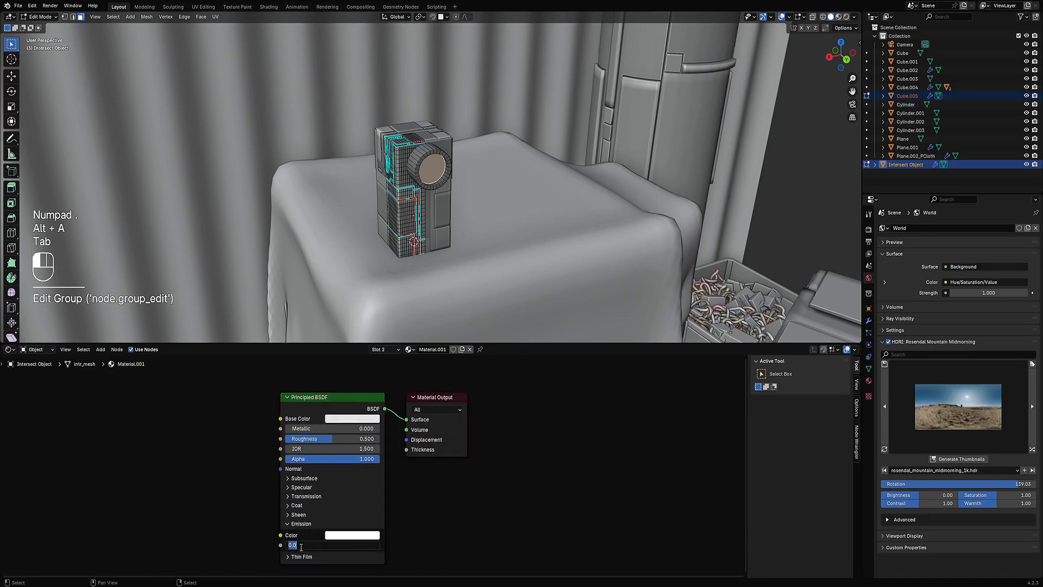
{"action": "type", "text": "25"}
{"action": "key", "text": "Return"}
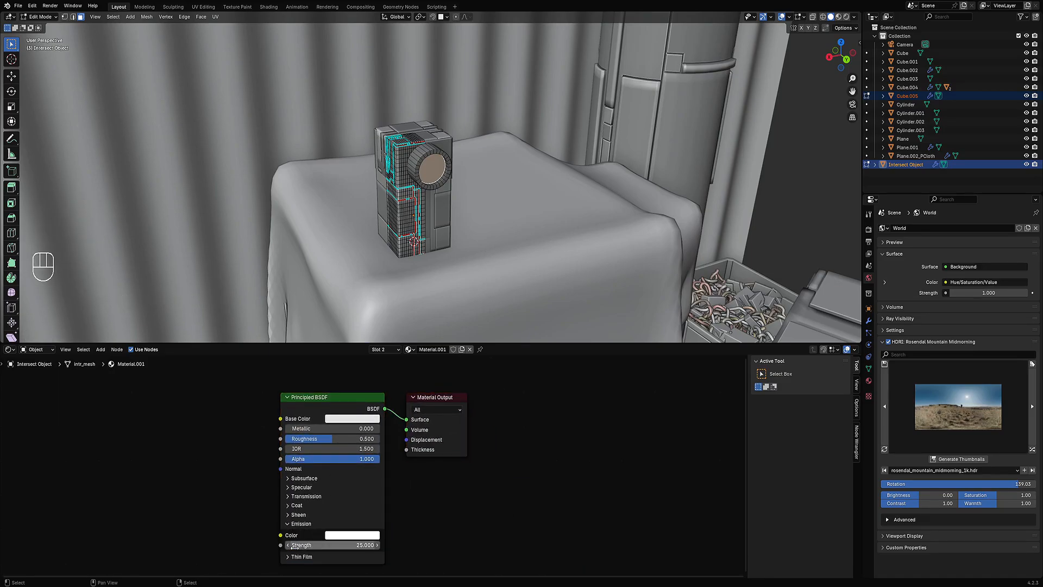
{"action": "left_click", "coordinate": [333, 420]}
{"action": "left_click_drag", "start_coordinate": [414, 283], "coordinate": [414, 332]}
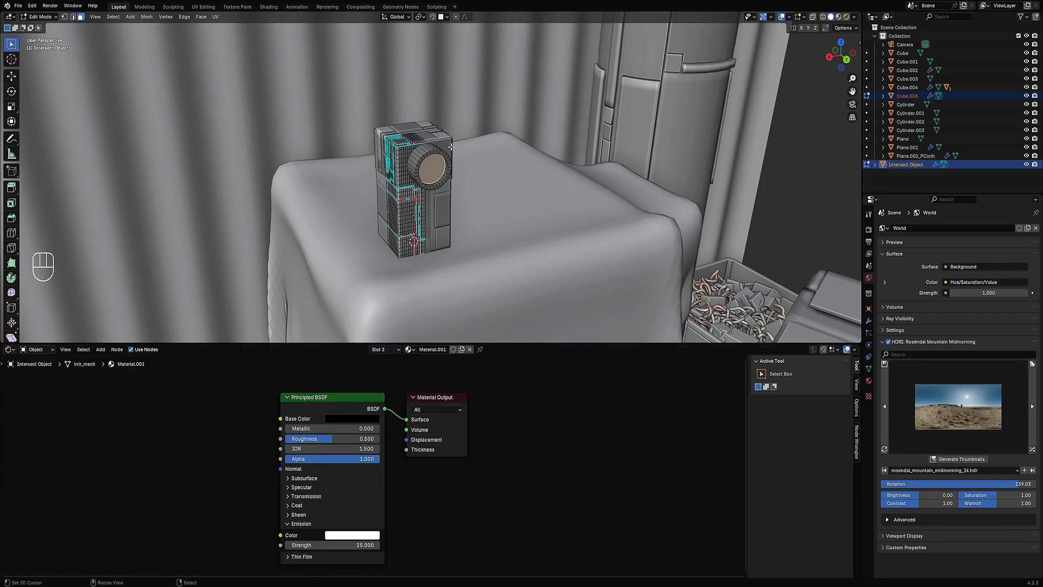
Step: Leave edit mode, preview in rendered shading without overlays, and rotate the intersect object about -16° around Z
{"action": "key", "text": "Tab"}
{"action": "key", "text": "z"}
{"action": "left_click", "coordinate": [527, 153]}
{"action": "key", "text": "shift+alt+z"}
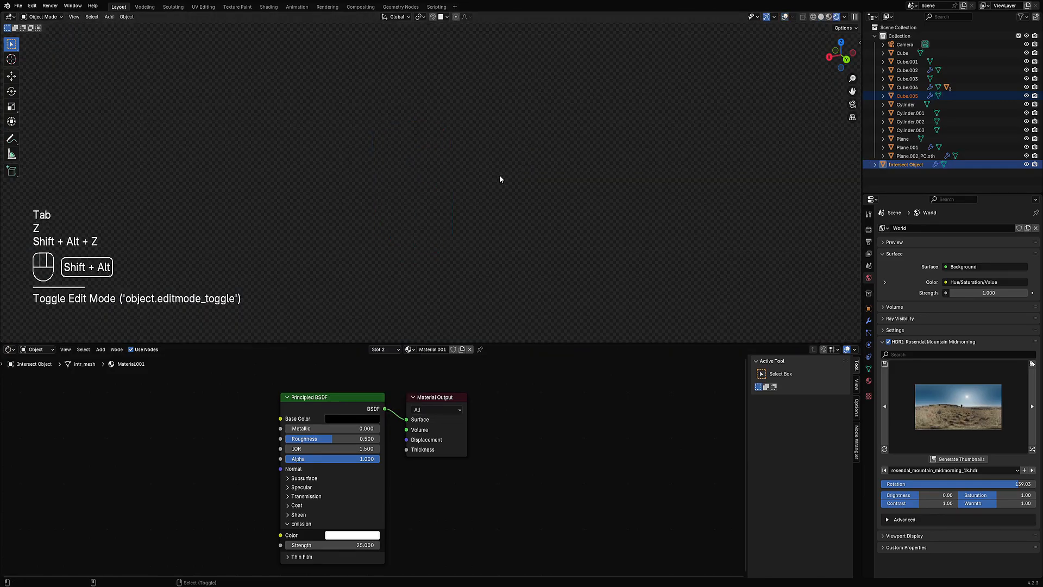
{"action": "scroll", "coordinate": [495, 175], "scroll_direction": "down", "scroll_amount": 10}
{"action": "middle_click_drag", "start_coordinate": [462, 229], "coordinate": [478, 236]}
{"action": "key", "text": "r"}
{"action": "key", "text": "z"}
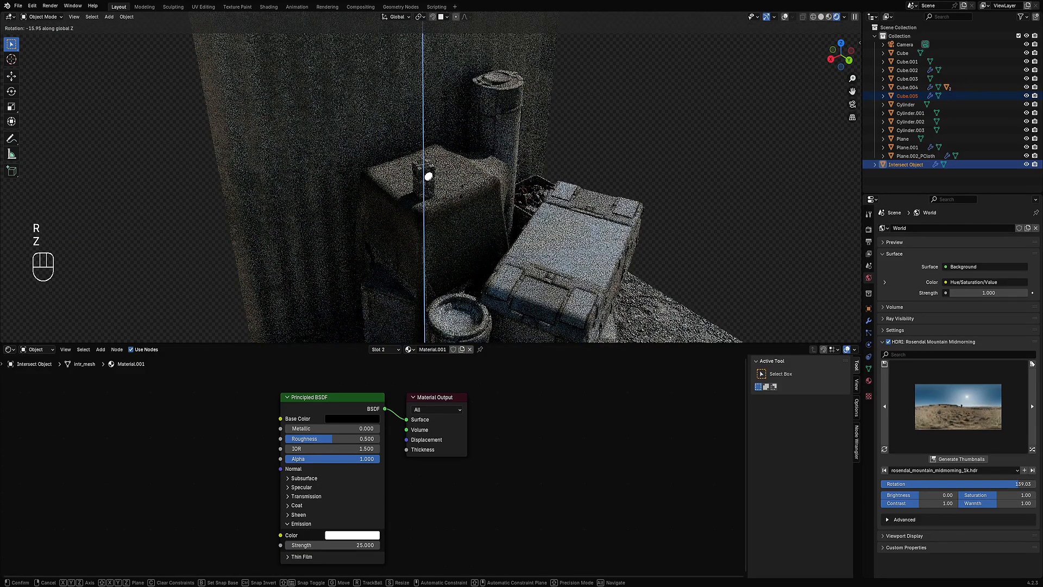
{"action": "left_click", "coordinate": [406, 443]}
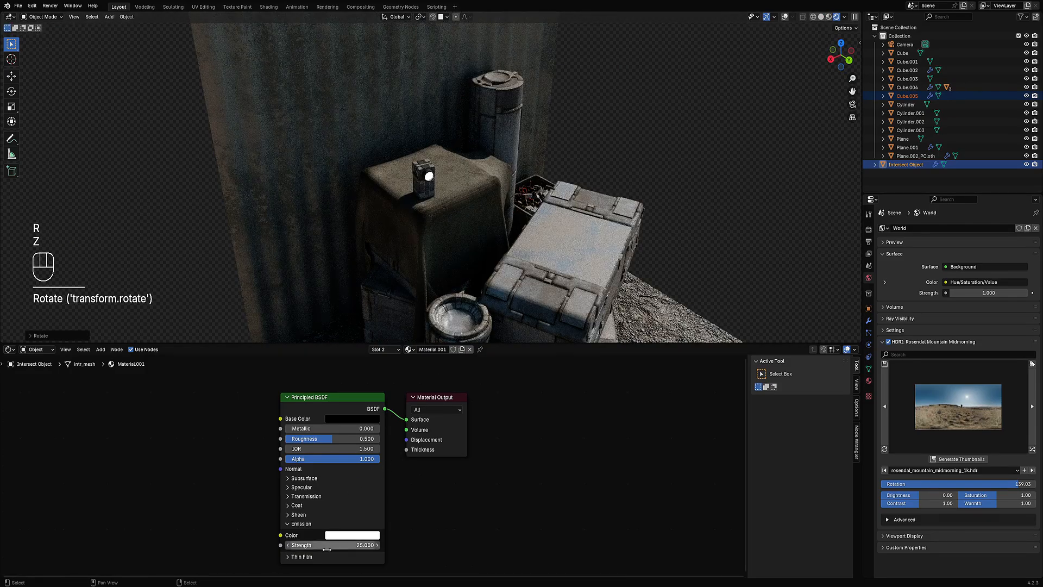
Step: Set the emissive material's Emission strength to 1000
{"action": "type", "text": "00"}
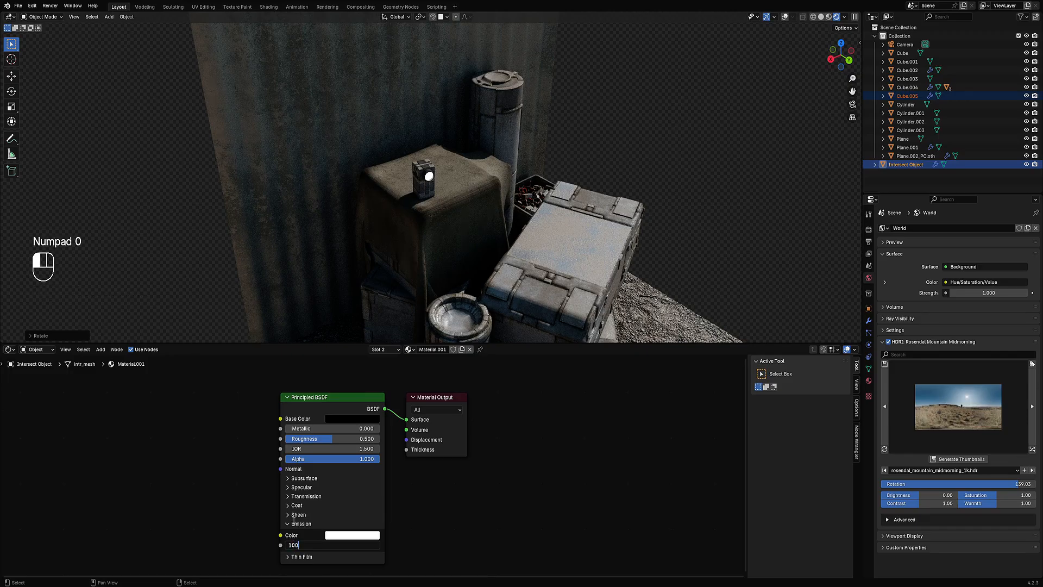
{"action": "key", "text": "Return"}
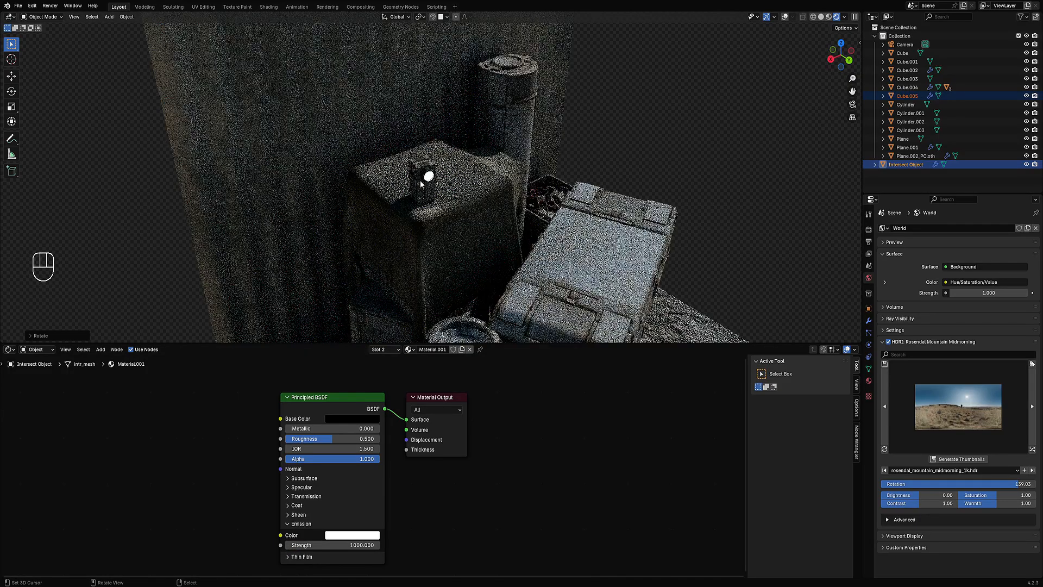
Step: Return to solid shading and parent the intersect object to the block Cube.005
{"action": "key", "text": "z"}
{"action": "left_click", "coordinate": [497, 146]}
{"action": "left_click", "coordinate": [425, 171], "text": "shift"}
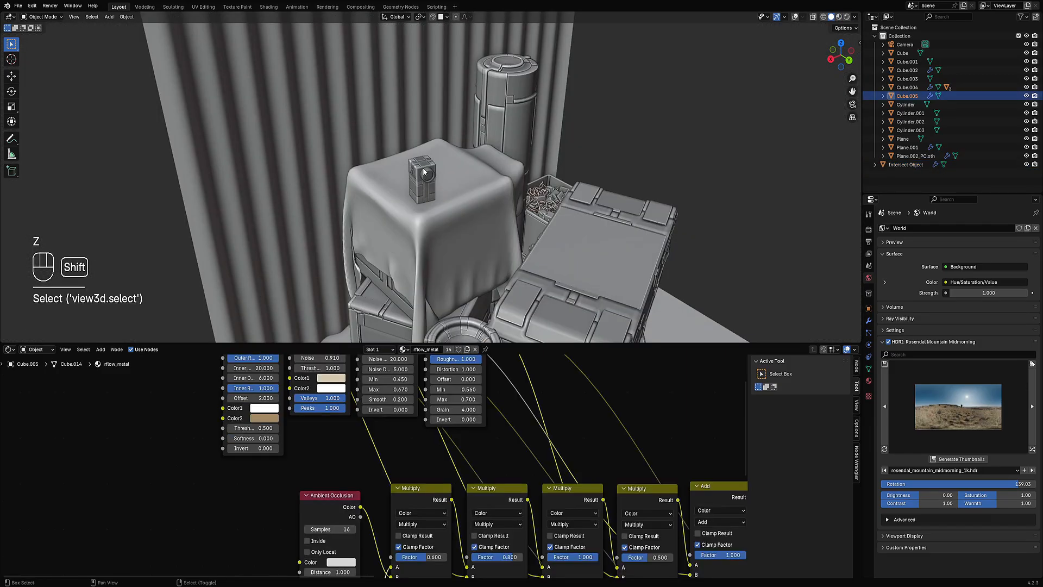
{"action": "right_click", "coordinate": [429, 175]}
{"action": "key", "text": "g"}
{"action": "right_click", "coordinate": [432, 173]}
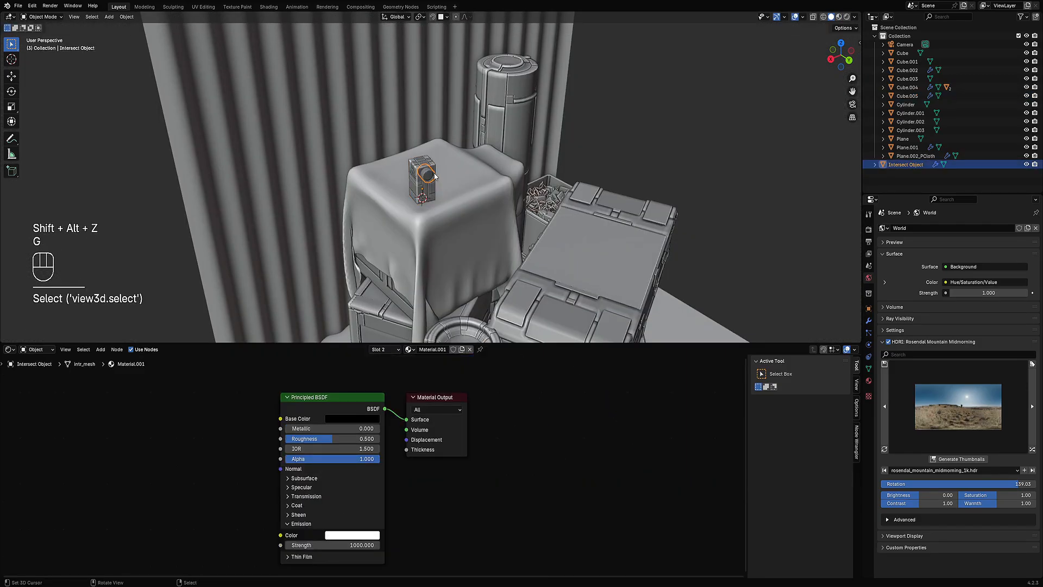
{"action": "right_click", "coordinate": [423, 165]}
{"action": "key", "text": "g"}
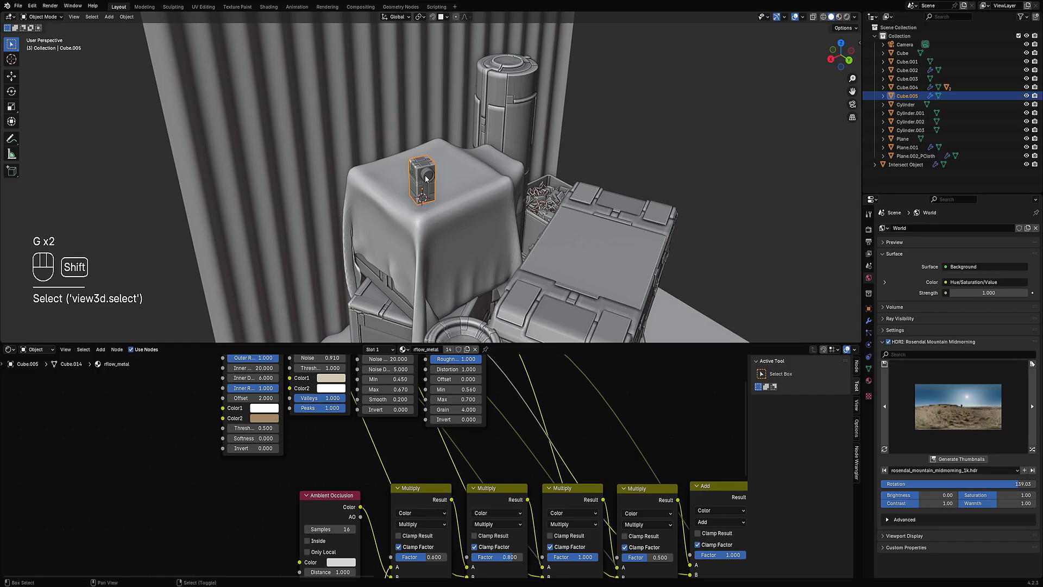
{"action": "left_click", "coordinate": [426, 178], "text": "shift"}
{"action": "left_click", "coordinate": [421, 176], "text": "shift"}
{"action": "key", "text": "ctrl+p"}
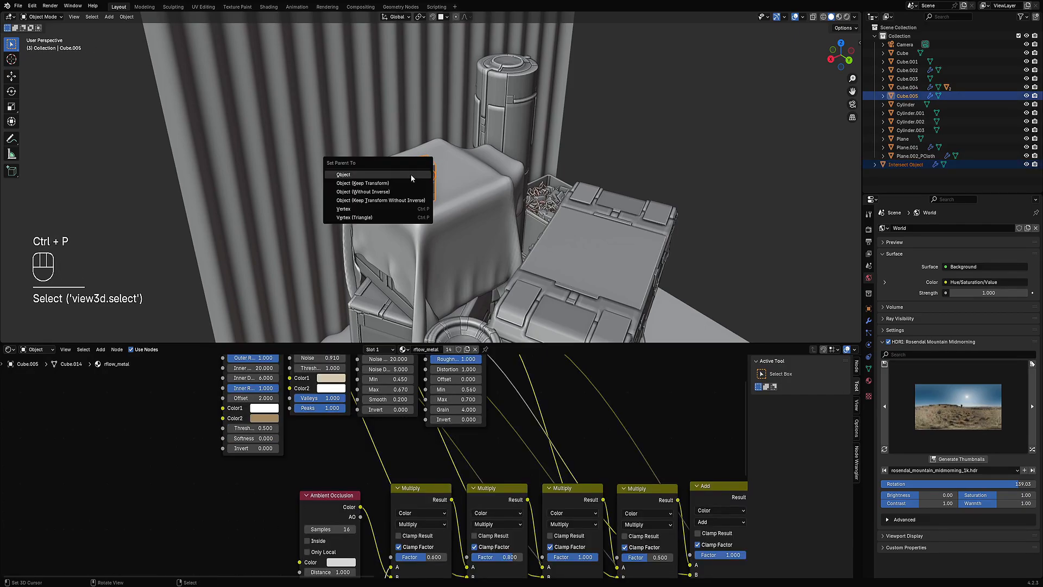
{"action": "left_click", "coordinate": [411, 175]}
Step: Set the block's origin to its negative Z extent using Random Flow's Set Origin by axis
{"action": "right_click", "coordinate": [416, 177]}
{"action": "scroll", "coordinate": [420, 178], "scroll_direction": "down", "scroll_amount": 1}
{"action": "right_click", "coordinate": [422, 179]}
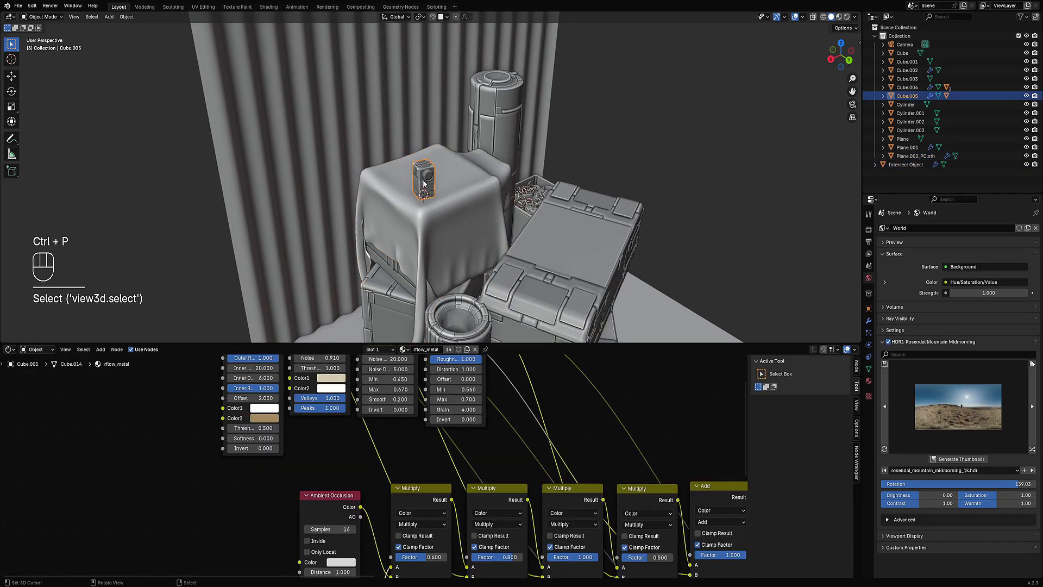
{"action": "middle_click_drag", "start_coordinate": [510, 201], "coordinate": [496, 170]}
{"action": "scroll", "coordinate": [482, 164], "scroll_direction": "up", "scroll_amount": 7}
{"action": "key", "text": "shift+q"}
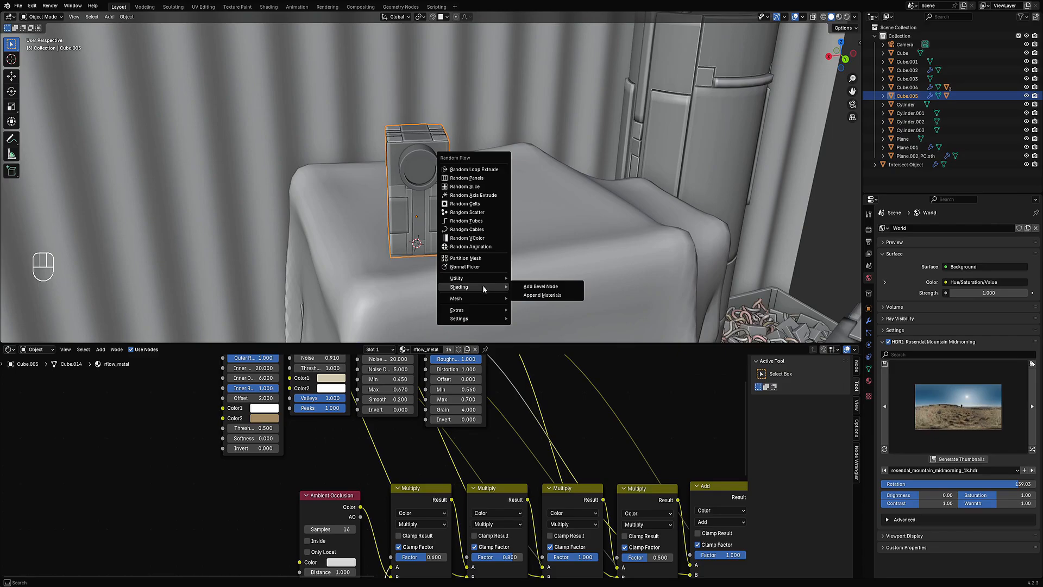
{"action": "mouse_move", "coordinate": [480, 299]}
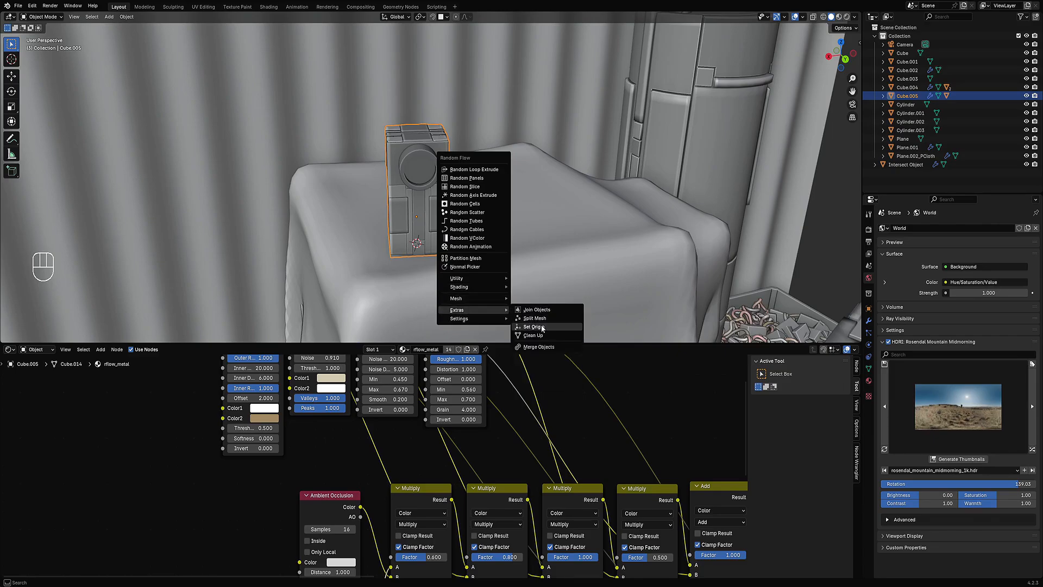
{"action": "left_click", "coordinate": [543, 328]}
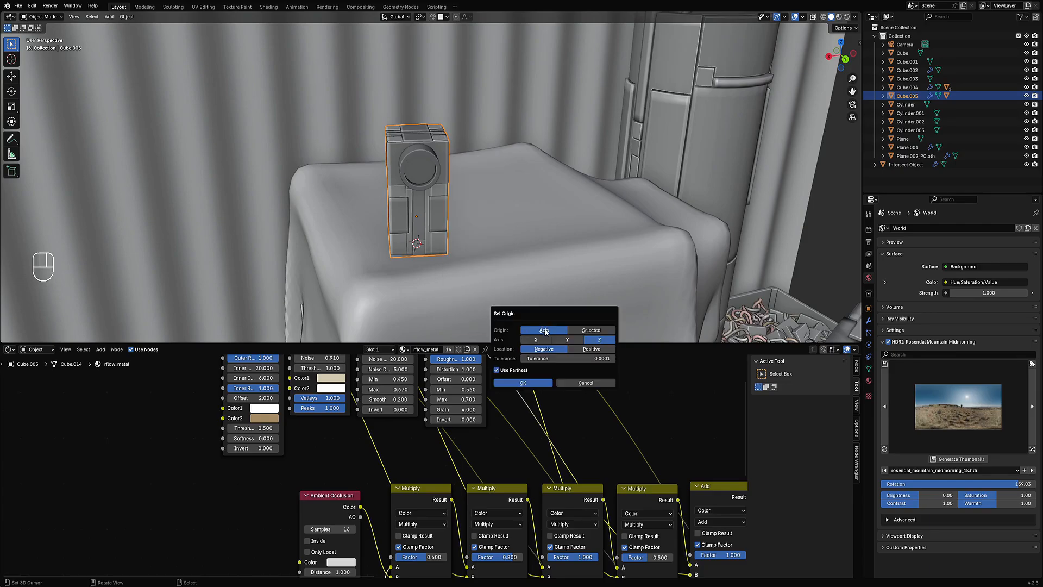
{"action": "left_click", "coordinate": [539, 383]}
Step: Adjust the intersect object along Z in right orthographic view and reselect the block
{"action": "middle_click_drag", "start_coordinate": [456, 228], "coordinate": [501, 198]}
{"action": "key", "text": "KP_3"}
{"action": "left_click", "coordinate": [442, 198]}
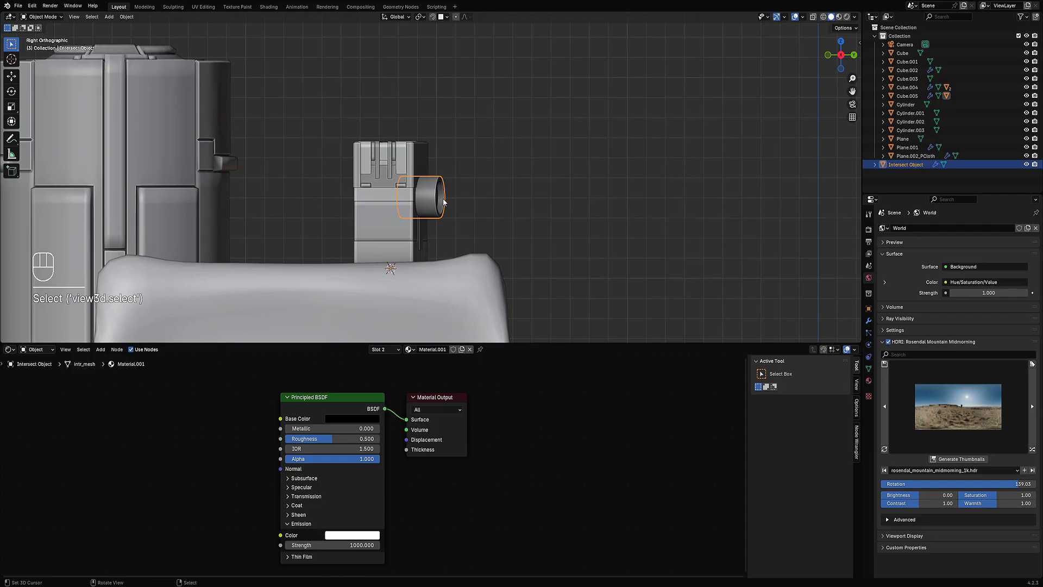
{"action": "key", "text": "g"}
{"action": "key", "text": "z"}
{"action": "left_click", "coordinate": [430, 198]}
{"action": "left_click", "coordinate": [391, 217]}
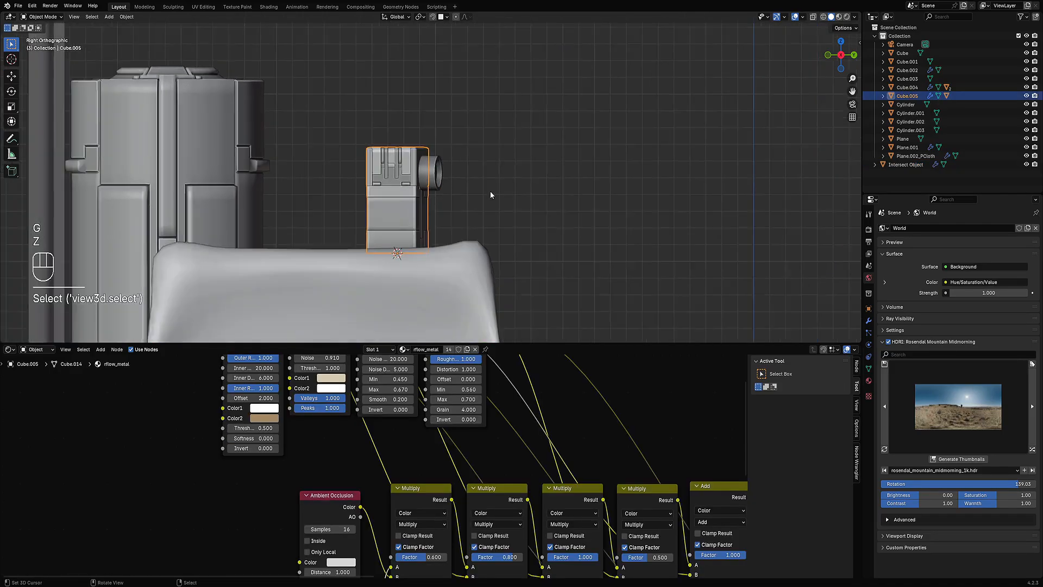
Step: Move the block with snapping onto the floor beside the wall and rotate it about -14° around Z
{"action": "middle_click_drag", "start_coordinate": [489, 196], "coordinate": [496, 114]}
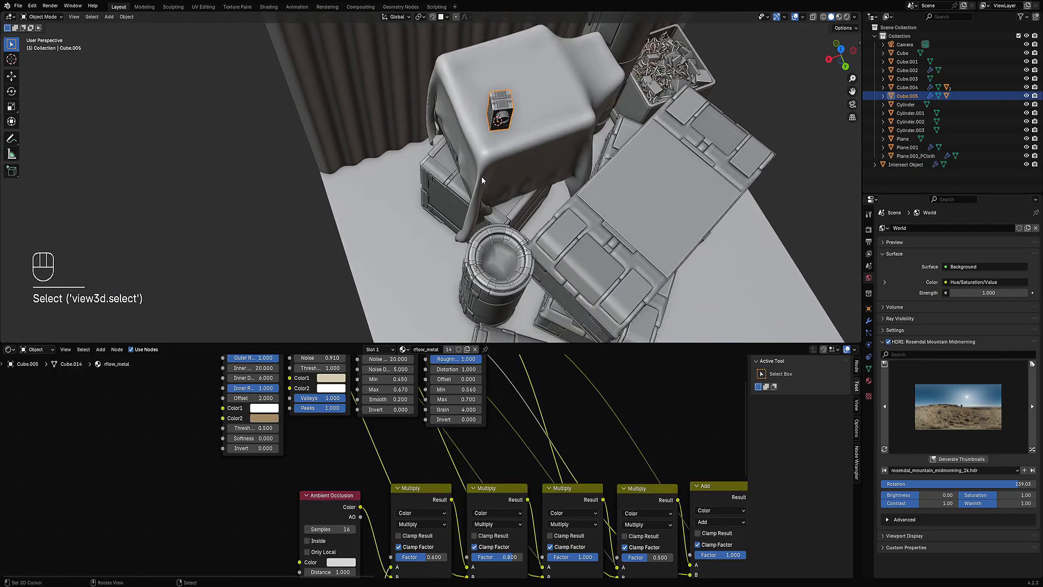
{"action": "key", "text": "g"}
{"action": "key", "text": "ctrl"}
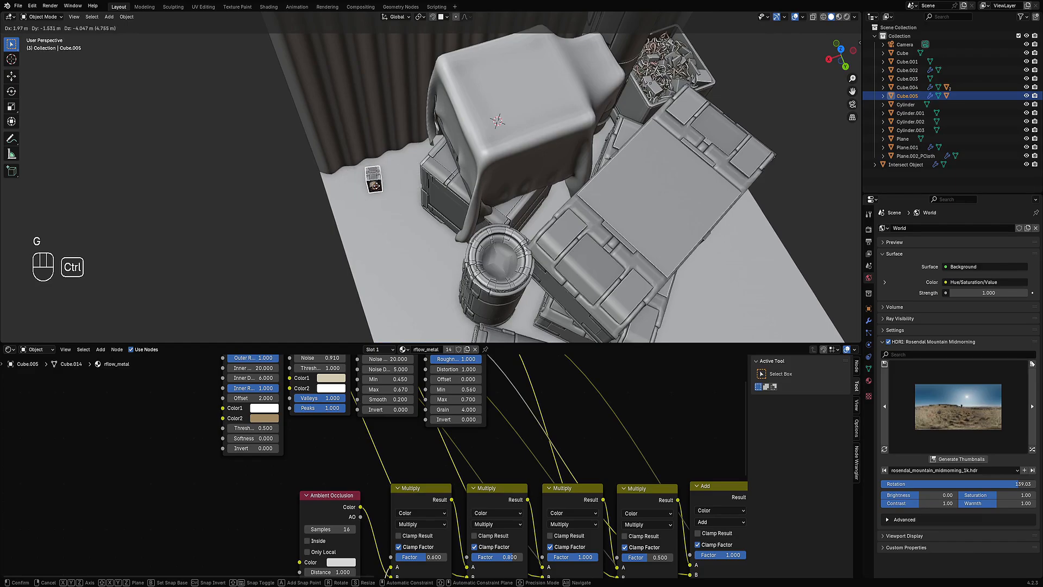
{"action": "left_click", "coordinate": [497, 121]}
{"action": "middle_click_drag", "start_coordinate": [498, 121], "coordinate": [492, 204]}
{"action": "key", "text": "r"}
{"action": "key", "text": "z"}
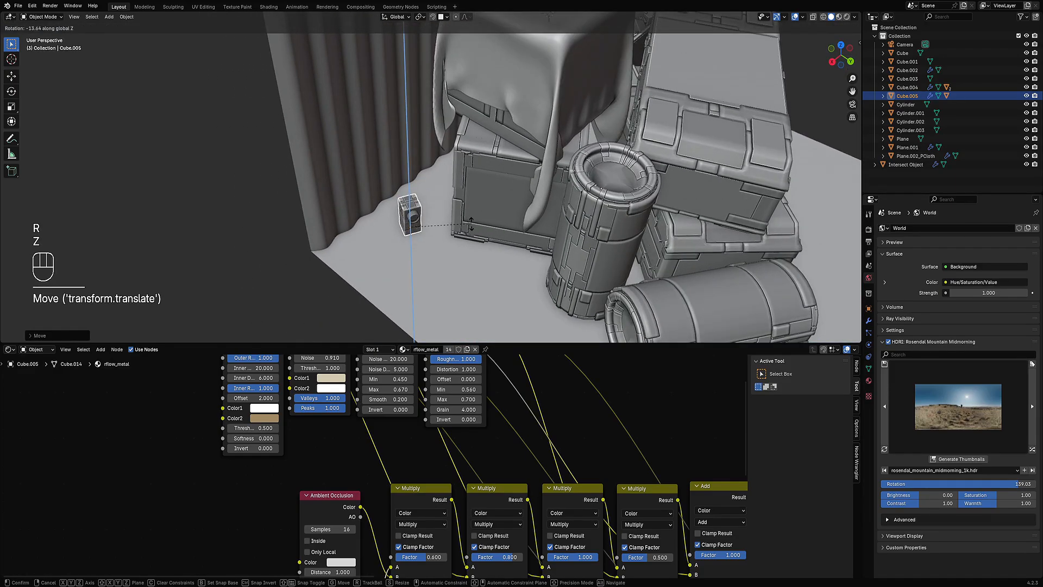
{"action": "left_click", "coordinate": [471, 224]}
Step: Inspect the glowing block in rendered view from several angles and return to solid shading
{"action": "scroll", "coordinate": [489, 211], "scroll_direction": "down", "scroll_amount": 3}
{"action": "scroll", "coordinate": [544, 190], "scroll_direction": "up", "scroll_amount": 4}
{"action": "key", "text": "z"}
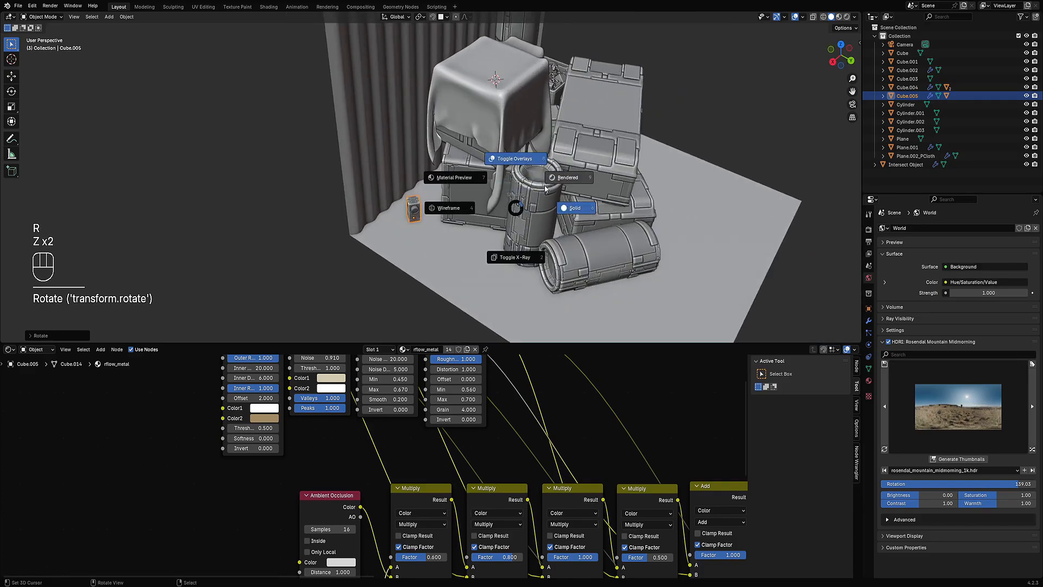
{"action": "left_click", "coordinate": [549, 182]}
{"action": "key", "text": "shift+alt+z"}
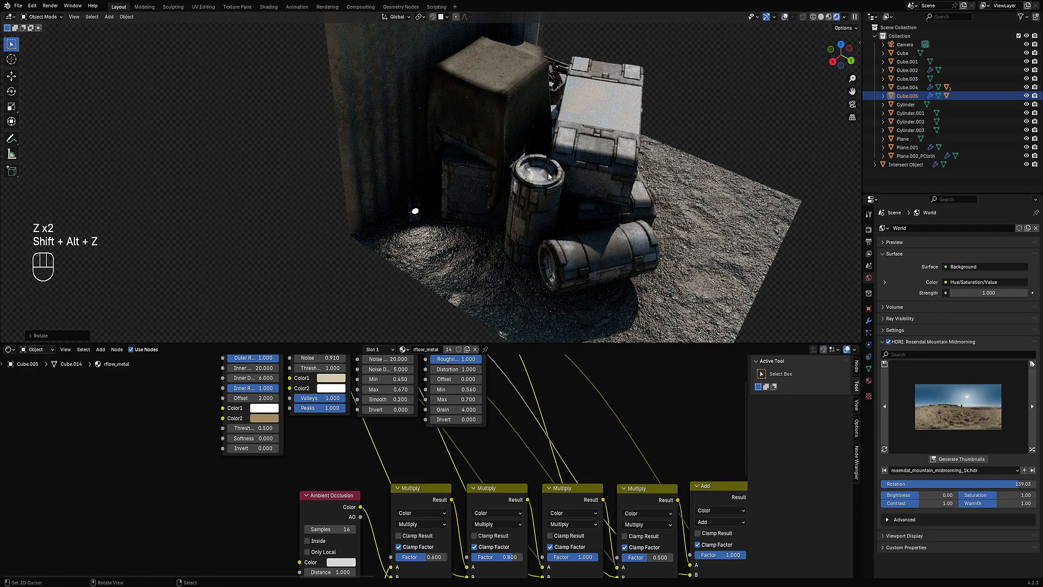
{"action": "scroll", "coordinate": [548, 176], "scroll_direction": "down", "scroll_amount": 3}
{"action": "middle_click_drag", "start_coordinate": [595, 219], "coordinate": [502, 219]}
{"action": "scroll", "coordinate": [520, 214], "scroll_direction": "up", "scroll_amount": 2}
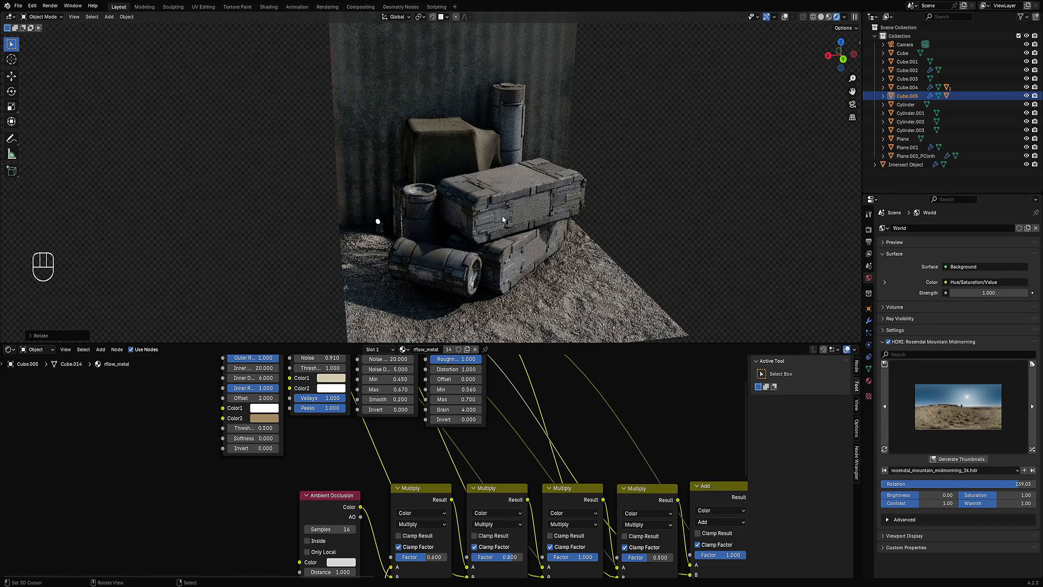
{"action": "middle_click_drag", "start_coordinate": [408, 153], "coordinate": [567, 210]}
{"action": "scroll", "coordinate": [441, 235], "scroll_direction": "up", "scroll_amount": 3}
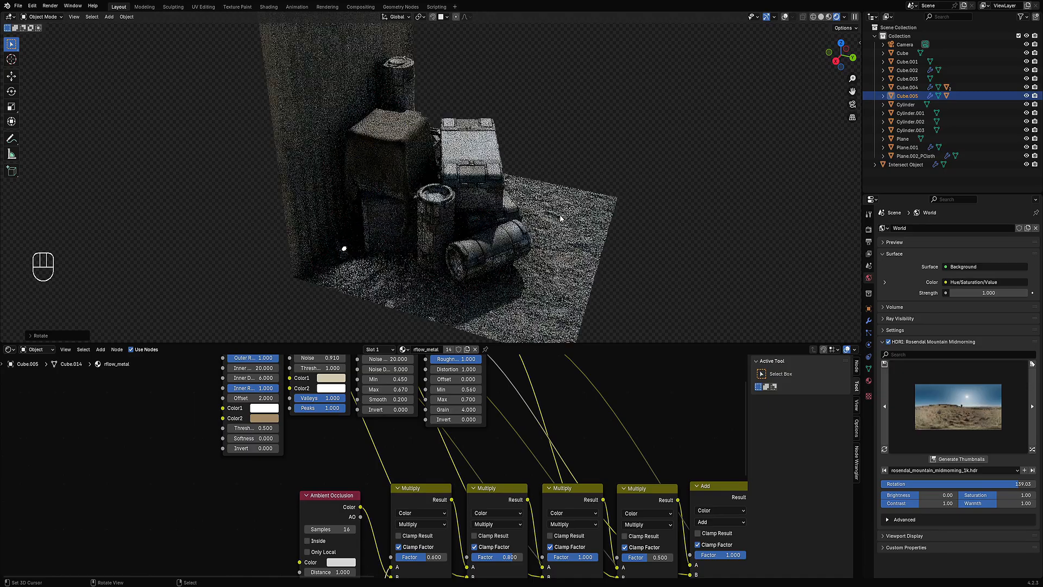
{"action": "middle_click_drag", "start_coordinate": [441, 236], "coordinate": [445, 243]}
{"action": "scroll", "coordinate": [480, 450], "scroll_direction": "down", "scroll_amount": 4}
{"action": "middle_click_drag", "start_coordinate": [570, 407], "coordinate": [442, 442]}
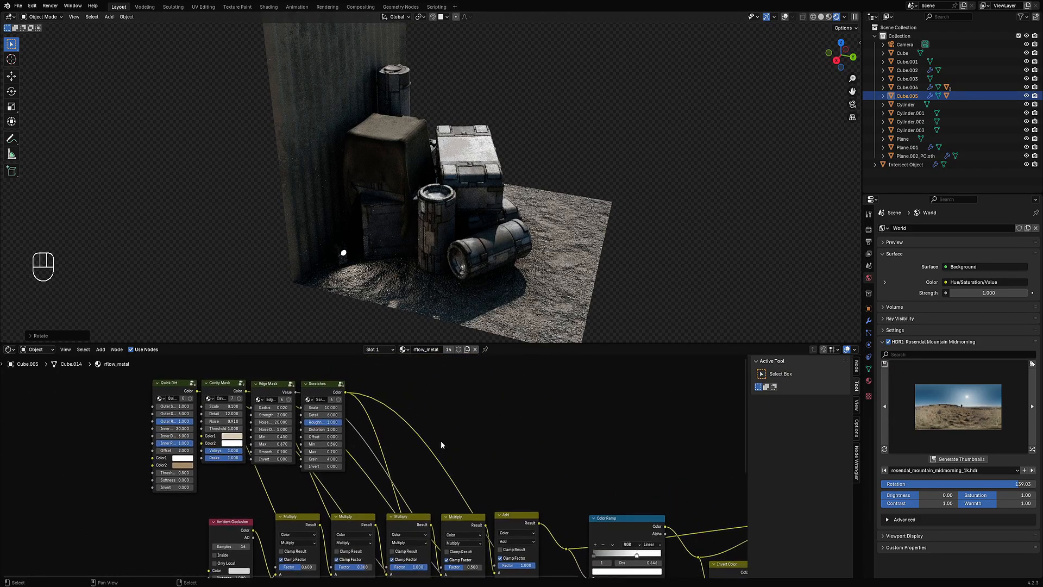
{"action": "middle_click_drag", "start_coordinate": [515, 282], "coordinate": [612, 233]}
{"action": "key", "text": "shift+alt+z"}
{"action": "key", "text": "shift+alt+z"}
{"action": "key", "text": "z"}
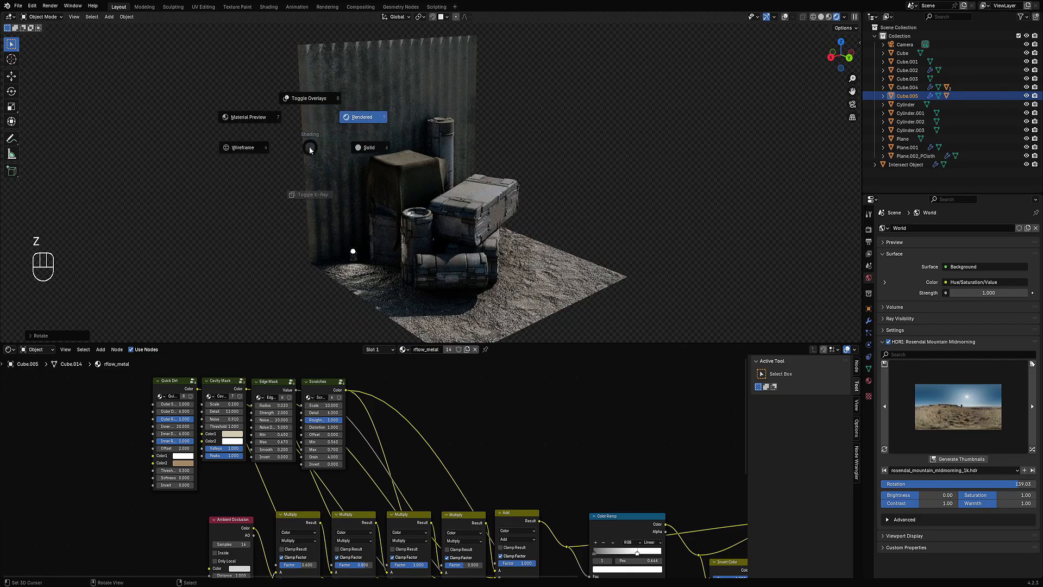
{"action": "left_click", "coordinate": [357, 146]}
{"action": "middle_click_drag", "start_coordinate": [348, 145], "coordinate": [383, 185], "text": "alt"}
{"action": "scroll", "coordinate": [396, 159], "scroll_direction": "up", "scroll_amount": 2}
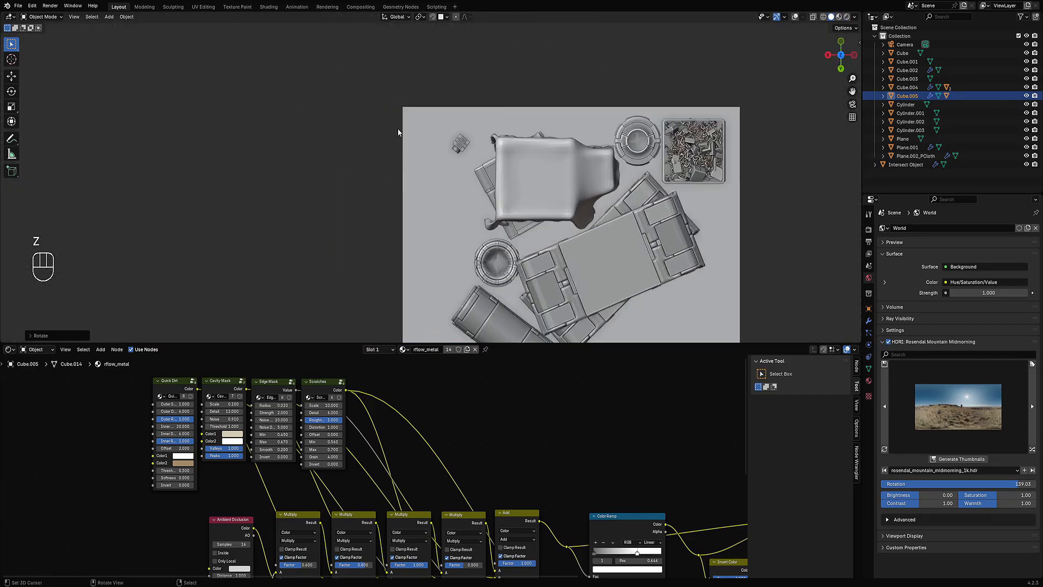
Step: Open Creative Flow's Draw Faces tool in back orthographic view and set its draw shape to Strips
{"action": "middle_click_drag", "start_coordinate": [411, 135], "coordinate": [418, 168]}
{"action": "key", "text": "shift+alt+z"}
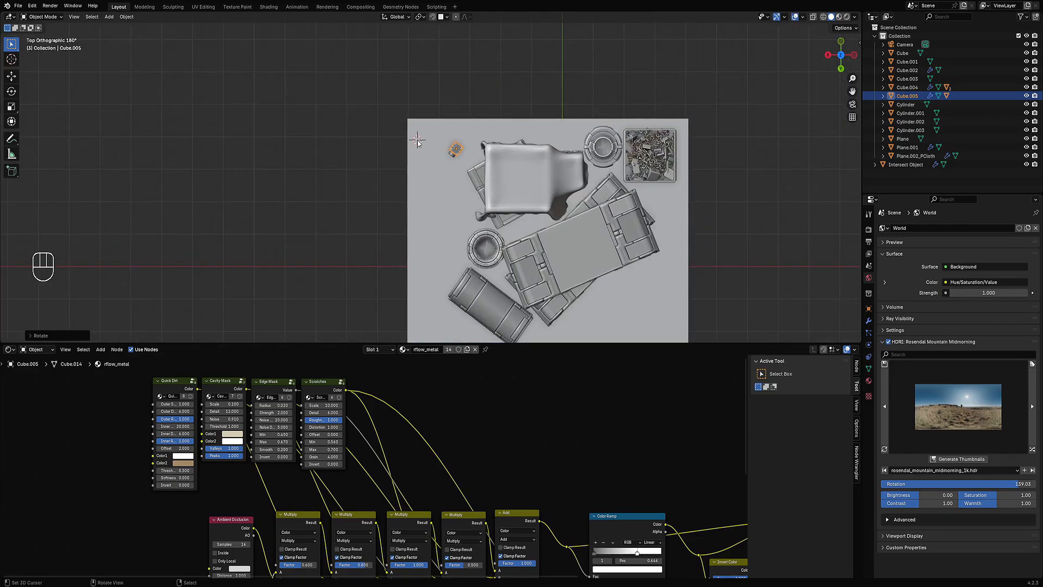
{"action": "middle_click_drag", "start_coordinate": [417, 142], "coordinate": [487, 223]}
{"action": "scroll", "coordinate": [328, 185], "scroll_direction": "up", "scroll_amount": 3}
{"action": "key", "text": "ctrl+shift+x"}
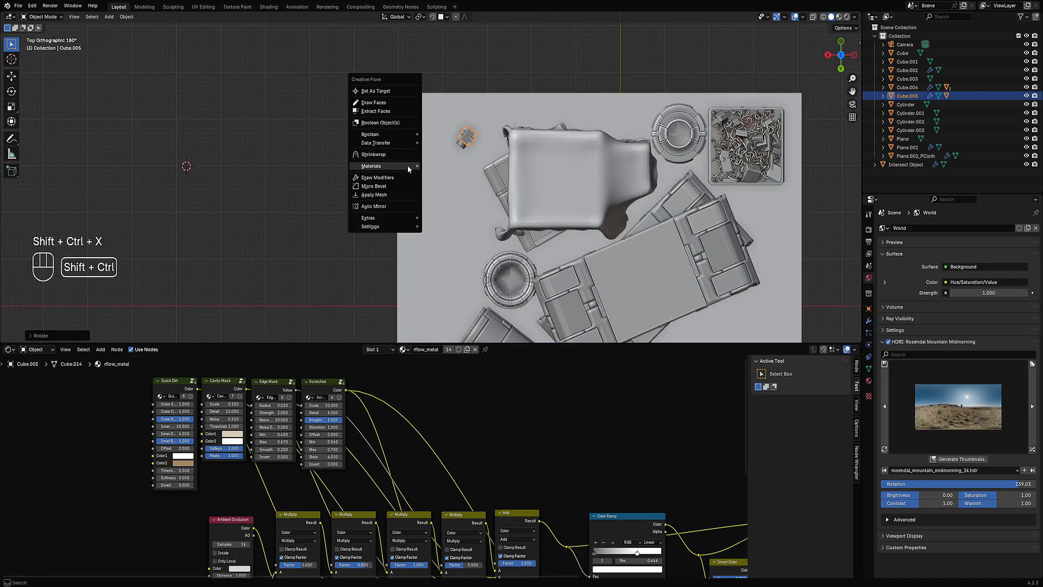
{"action": "left_click", "coordinate": [392, 105]}
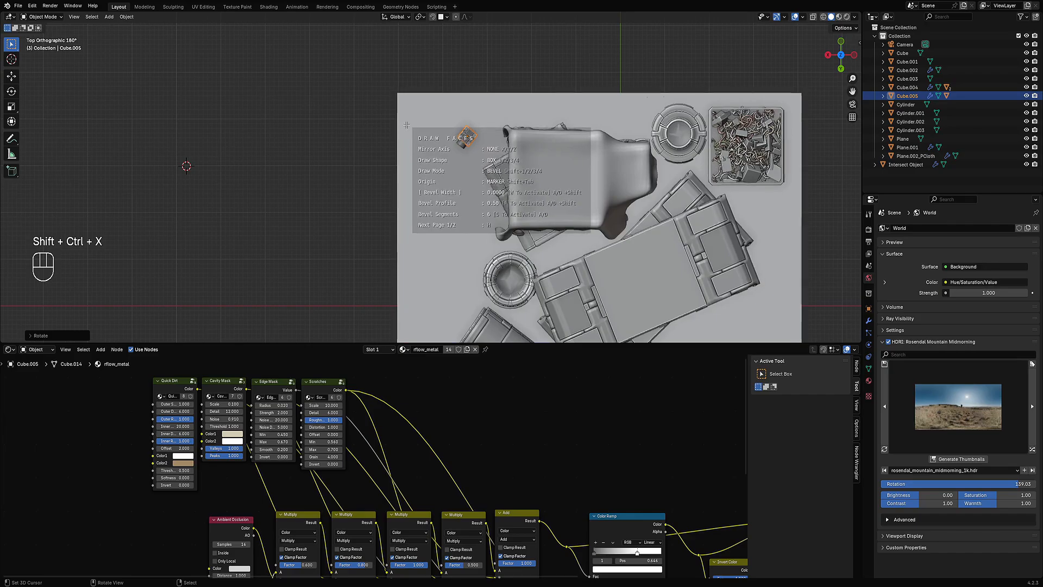
{"action": "key", "text": "c"}
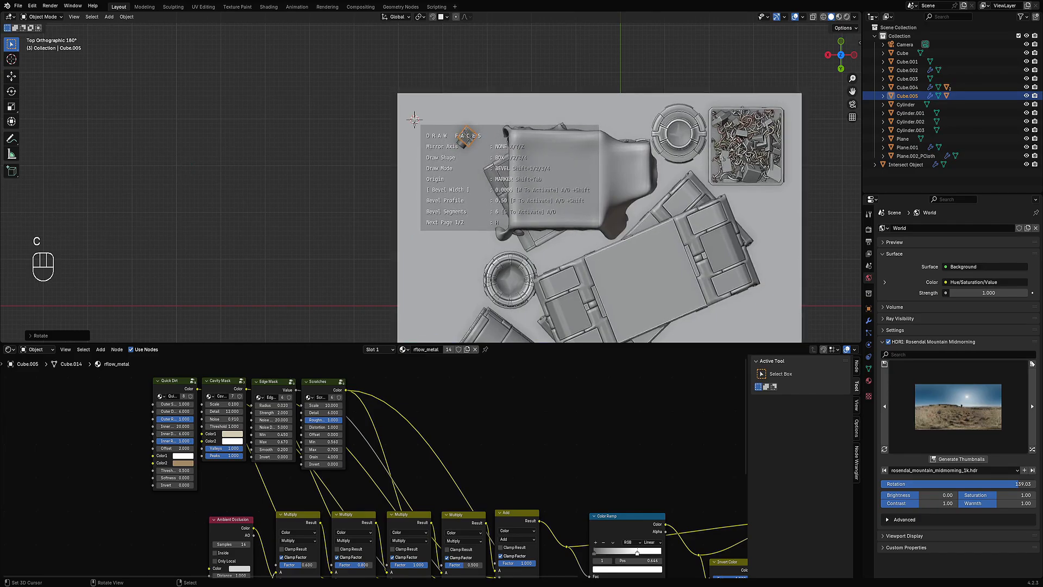
{"action": "key", "text": "c"}
{"action": "mouse_move", "coordinate": [423, 137]}
{"action": "middle_mouse_down"}
{"action": "mouse_move", "coordinate": [455, 131]}
{"action": "mouse_move", "coordinate": [459, 180]}
{"action": "middle_mouse_up"}
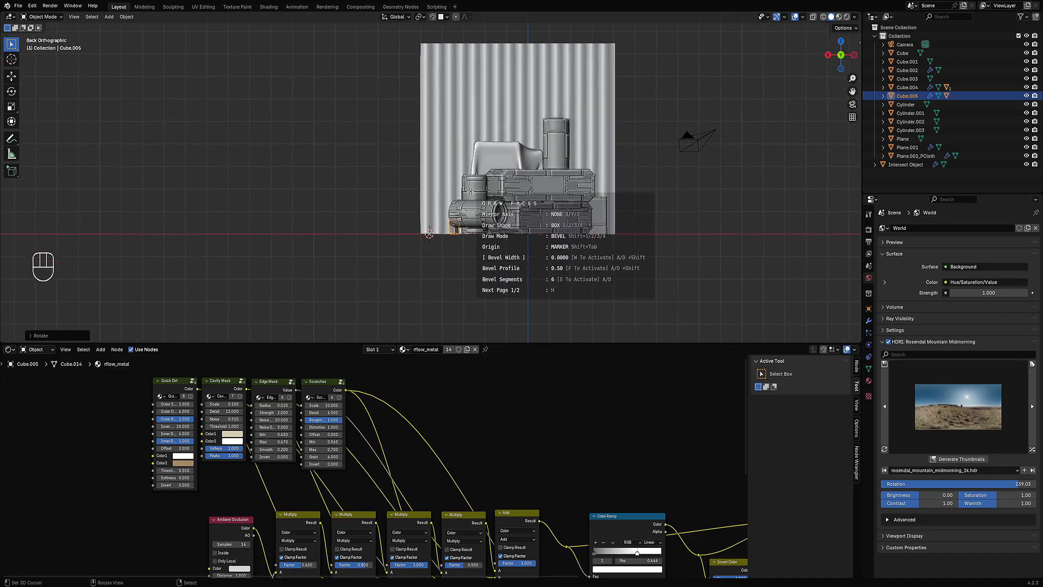
{"action": "key", "text": "4"}
{"action": "scroll", "coordinate": [445, 219], "scroll_direction": "down", "scroll_amount": 2}
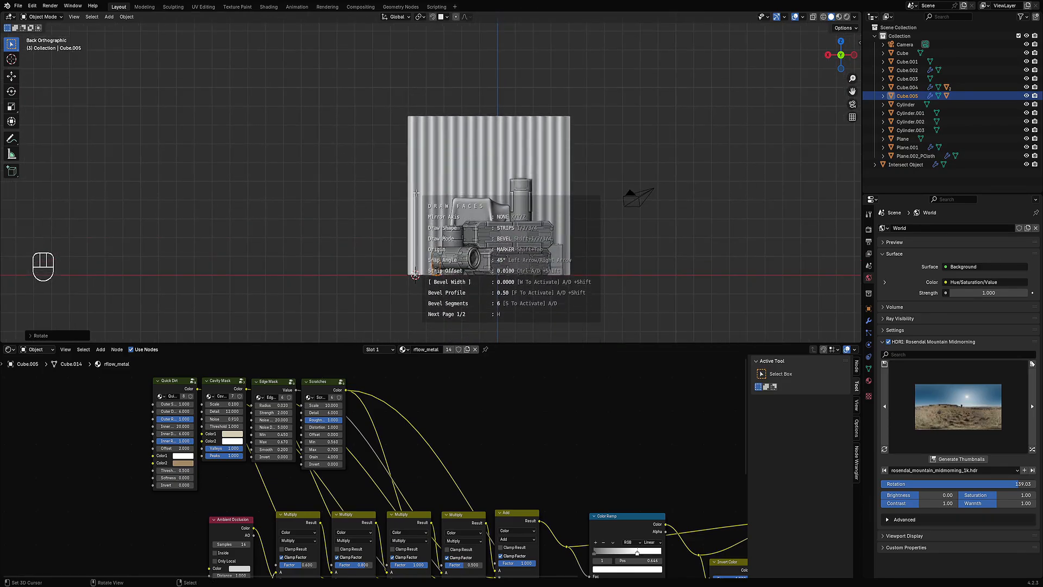
Step: Draw an L-shaped strip face up the wall's left edge and along its top with Draw Faces, adjusting strip offset and thickness
{"action": "left_click", "coordinate": [415, 275]}
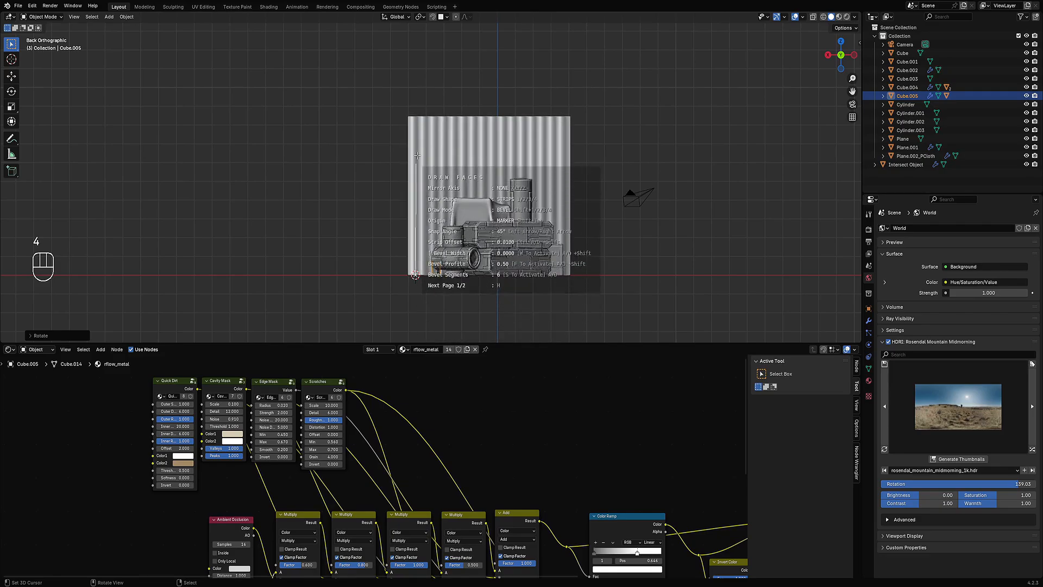
{"action": "key", "text": "ctrl+d"}
{"action": "key", "text": "ctrl+d"}
{"action": "key", "text": "ctrl+d"}
{"action": "key", "text": "ctrl+d"}
{"action": "key", "text": "ctrl+d"}
{"action": "key", "text": "ctrl+d"}
{"action": "key", "text": "ctrl+d"}
{"action": "key", "text": "ctrl+d"}
{"action": "key", "text": "ctrl+d"}
{"action": "key", "text": "ctrl+d"}
{"action": "key", "text": "ctrl+d"}
{"action": "key", "text": "ctrl+d"}
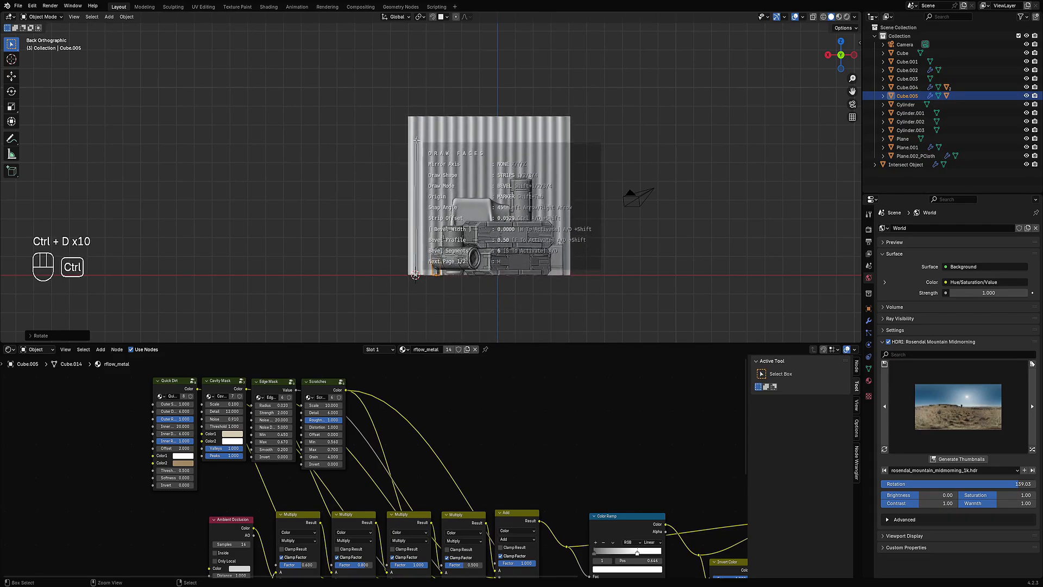
{"action": "key", "text": "shift"}
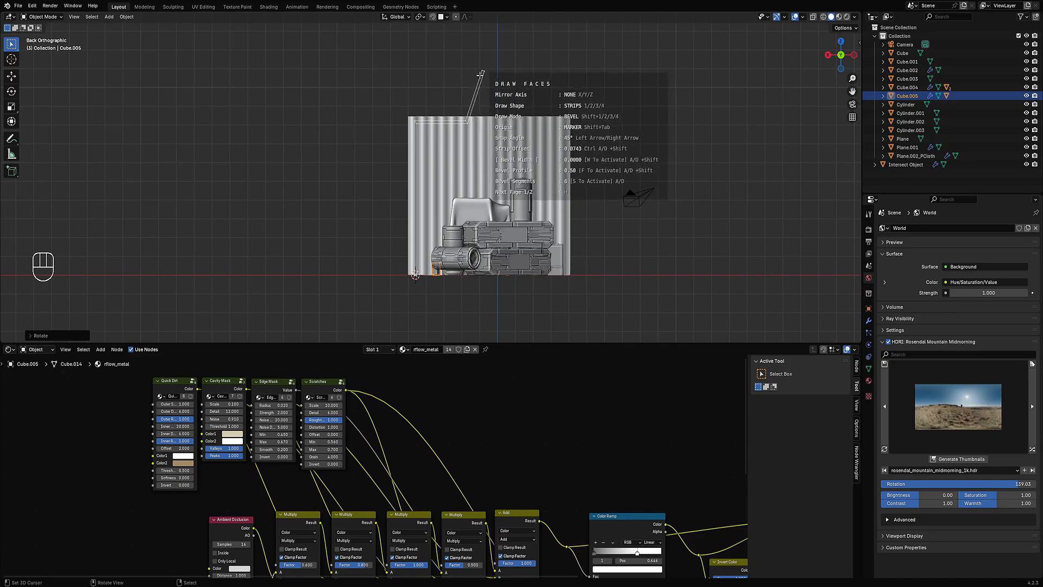
{"action": "key", "text": "space"}
{"action": "mouse_move", "coordinate": [491, 83]}
{"action": "middle_mouse_down"}
{"action": "mouse_move", "coordinate": [530, 156]}
{"action": "mouse_move", "coordinate": [527, 147]}
{"action": "middle_mouse_up"}
{"action": "key", "text": "b"}
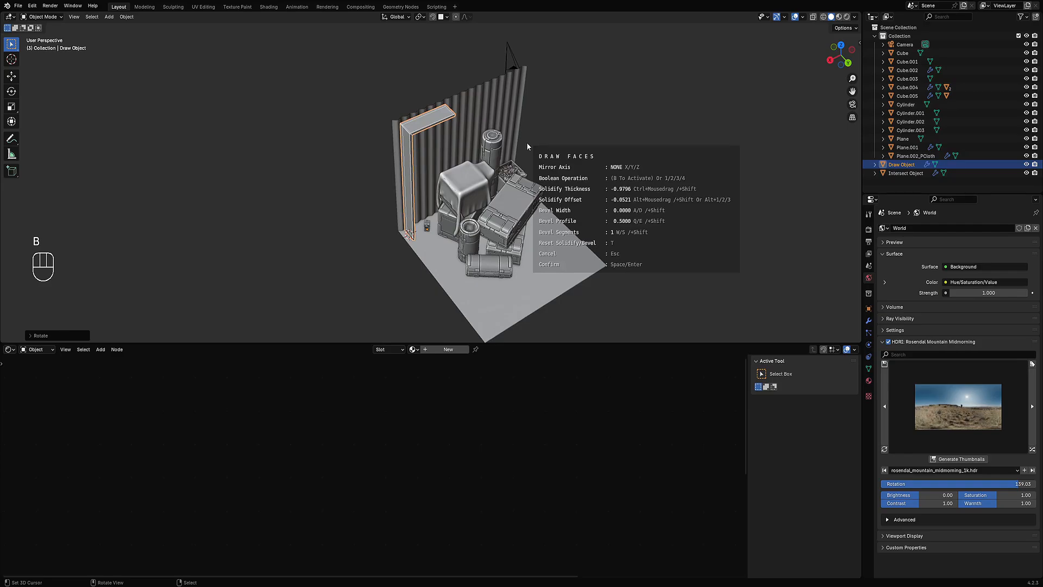
{"action": "key", "text": "ctrl"}
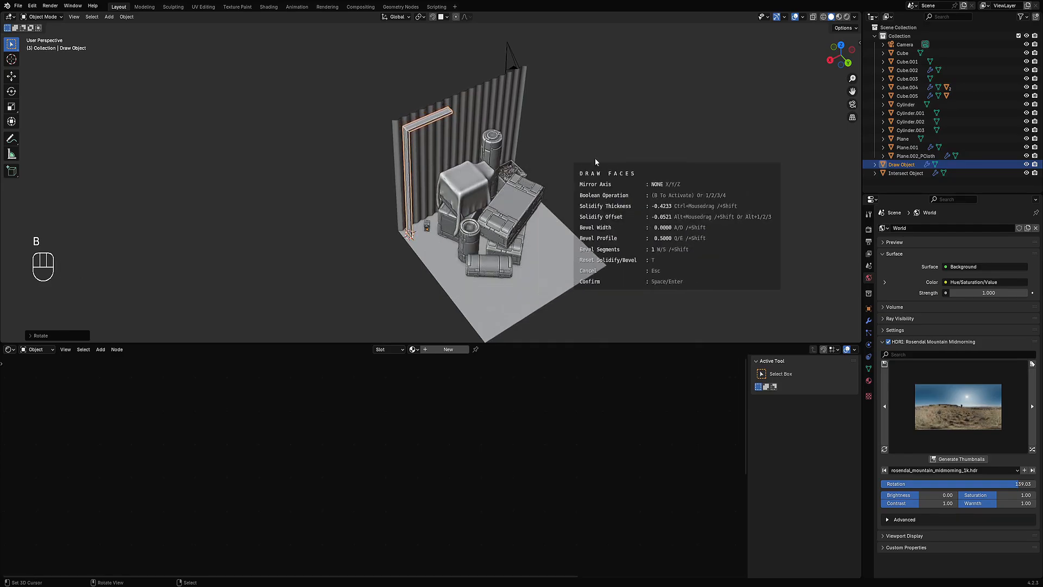
{"action": "key", "text": "ctrl+space"}
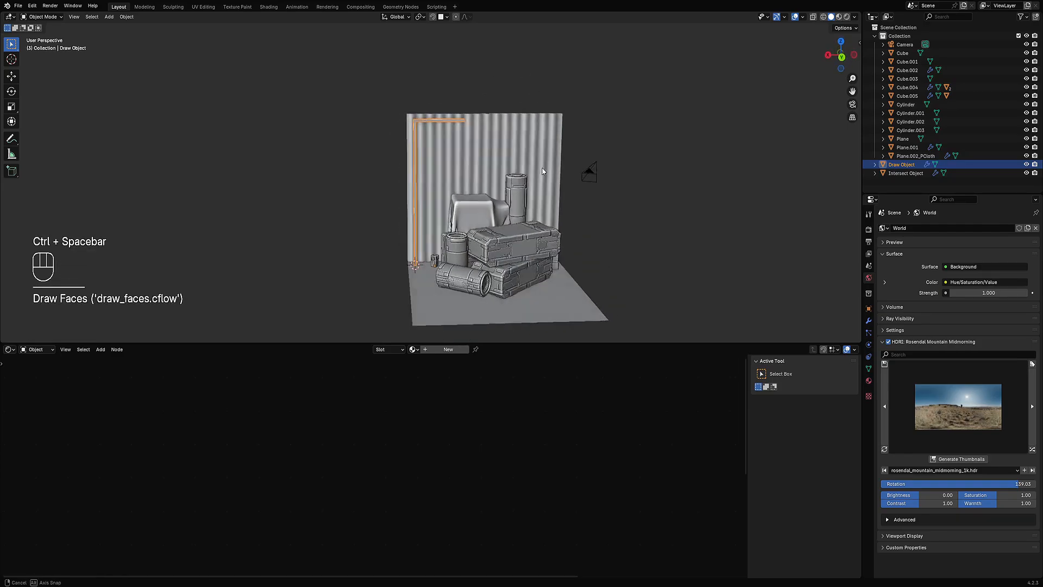
Step: Add a loop cut along the drawn strip in edit mode
{"action": "key", "text": "Tab"}
{"action": "key", "text": "ctrl+r"}
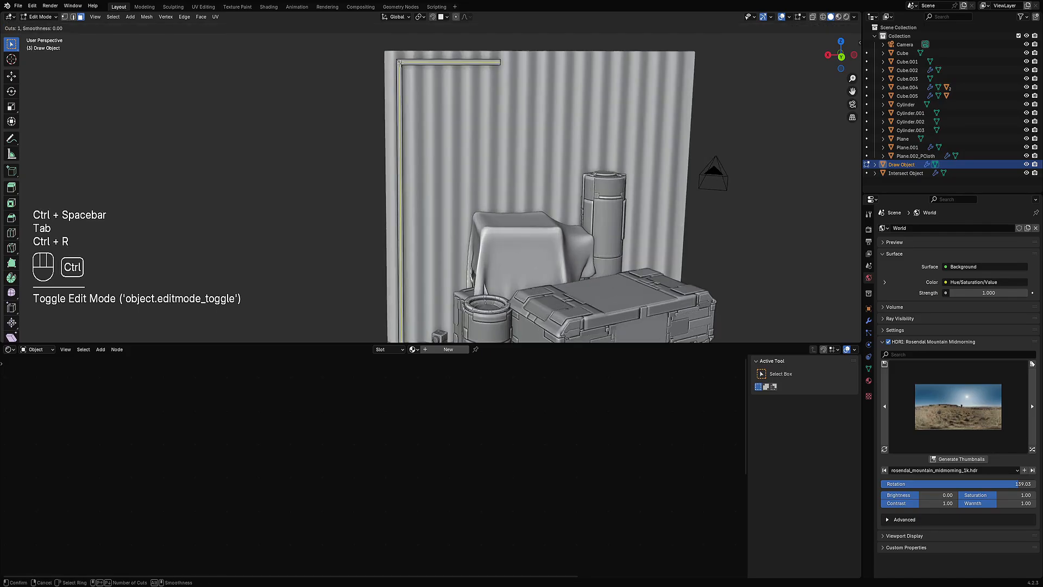
{"action": "left_click", "coordinate": [401, 66]}
{"action": "key", "text": "ctrl+space"}
{"action": "middle_click_drag", "start_coordinate": [597, 270], "coordinate": [537, 166], "text": "shift"}
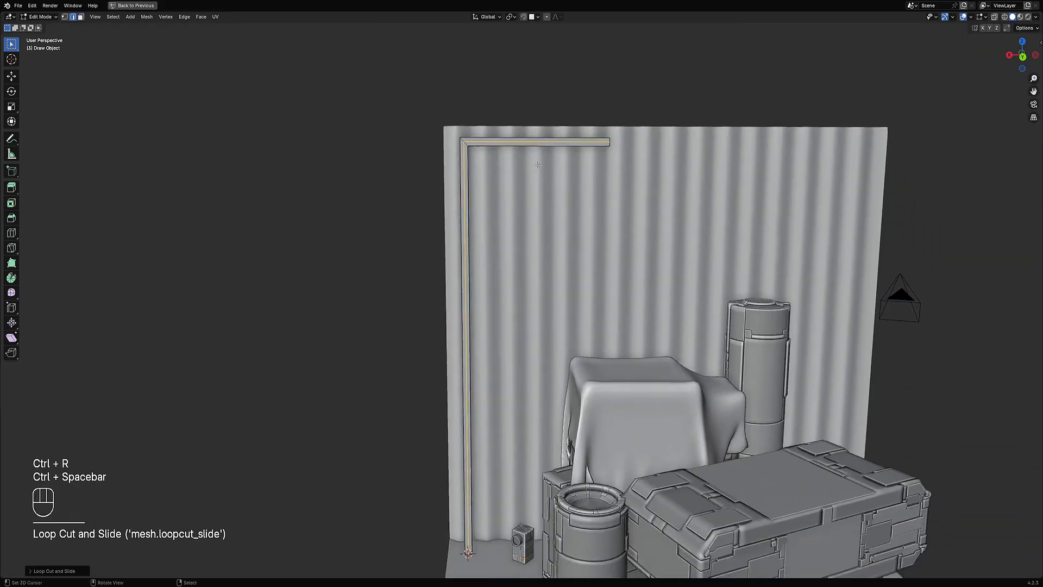
{"action": "scroll", "coordinate": [536, 163], "scroll_direction": "up", "scroll_amount": 2}
{"action": "key", "text": "Tab"}
{"action": "scroll", "coordinate": [535, 117], "scroll_direction": "down", "scroll_amount": 3}
Step: Convert the strip's edges into a pipe curve with Creative Flow's Edges To Curve, setting Clear Source to Object
{"action": "key", "text": "ctrl+shift+x"}
{"action": "mouse_move", "coordinate": [509, 237]}
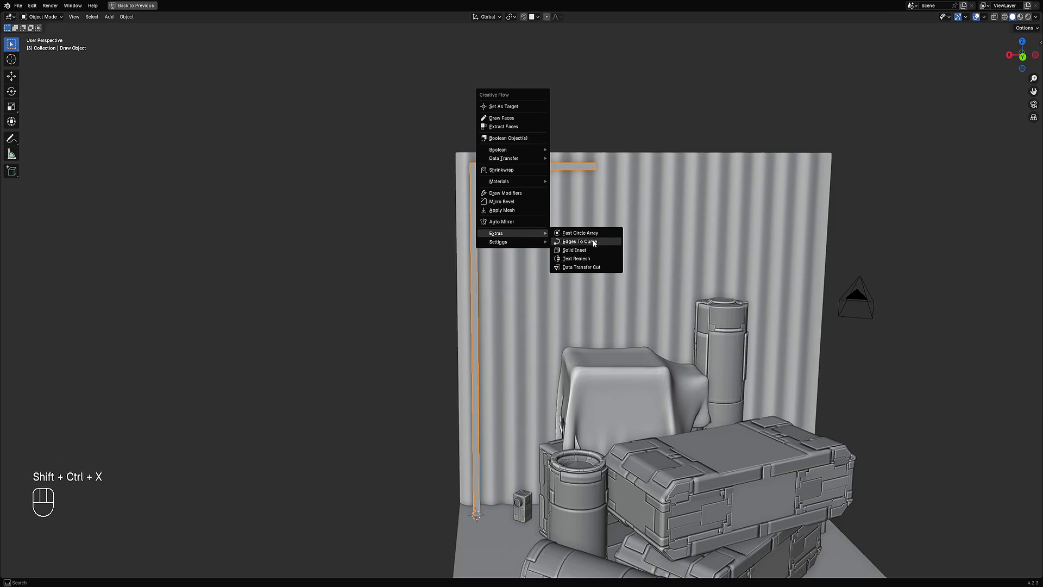
{"action": "left_click", "coordinate": [595, 243]}
{"action": "left_click", "coordinate": [693, 262]}
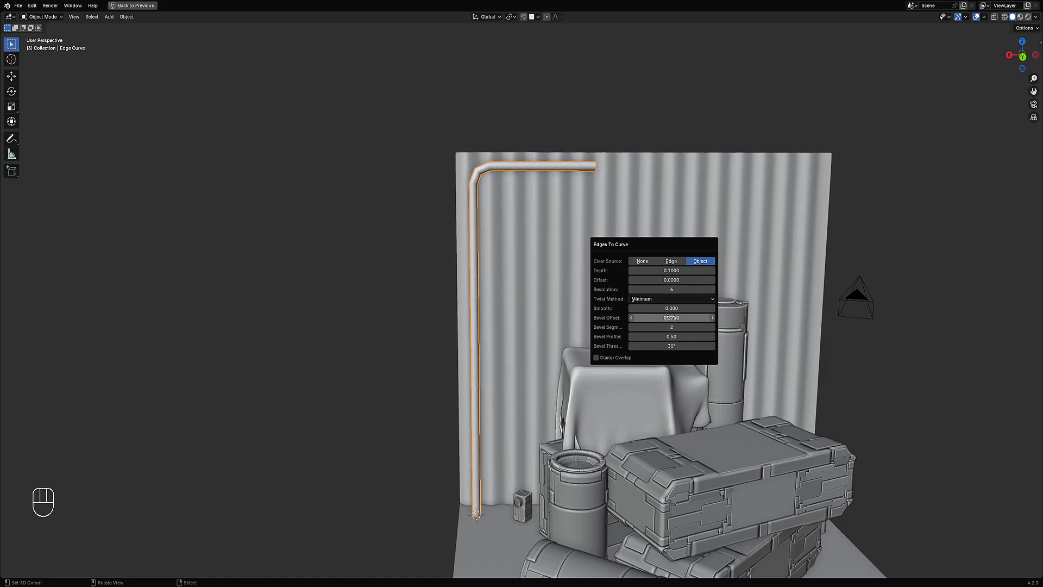
Step: Try rotating the pipe curve about Z, first around its median and then around the 3D cursor, and undo it
{"action": "scroll", "coordinate": [609, 319], "scroll_direction": "down", "scroll_amount": 5}
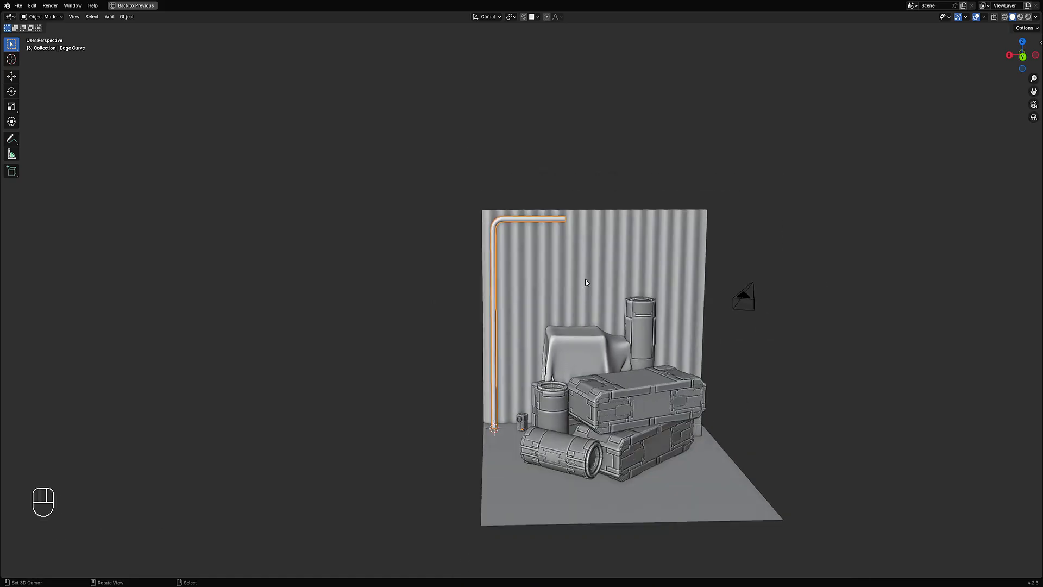
{"action": "middle_click_drag", "start_coordinate": [585, 278], "coordinate": [627, 311]}
{"action": "scroll", "coordinate": [627, 311], "scroll_direction": "up", "scroll_amount": 3}
{"action": "key", "text": "Tab"}
{"action": "key", "text": "Tab"}
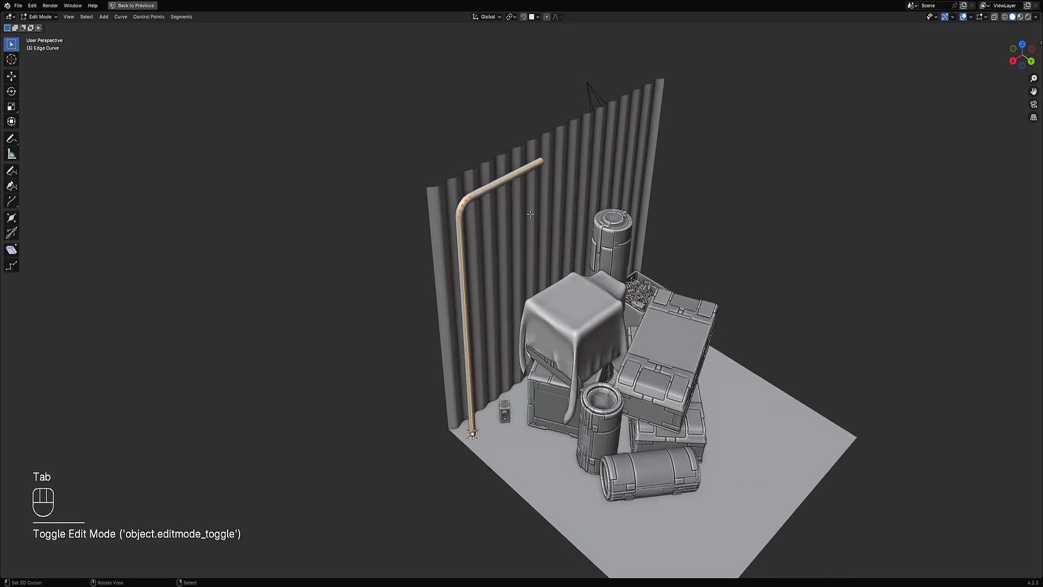
{"action": "key", "text": "r"}
{"action": "key", "text": "z"}
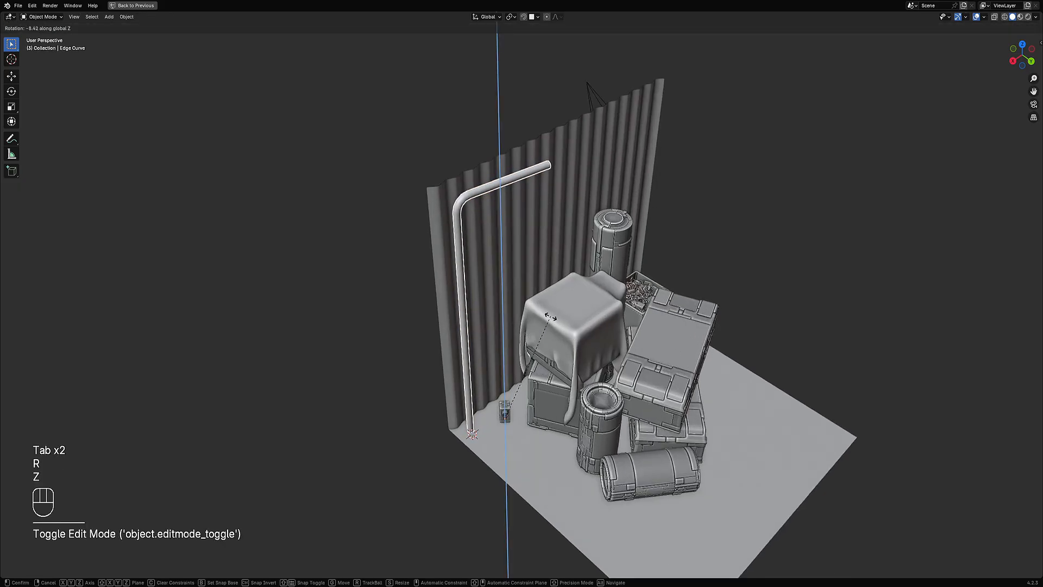
{"action": "left_click", "coordinate": [565, 282]}
{"action": "key", "text": "period"}
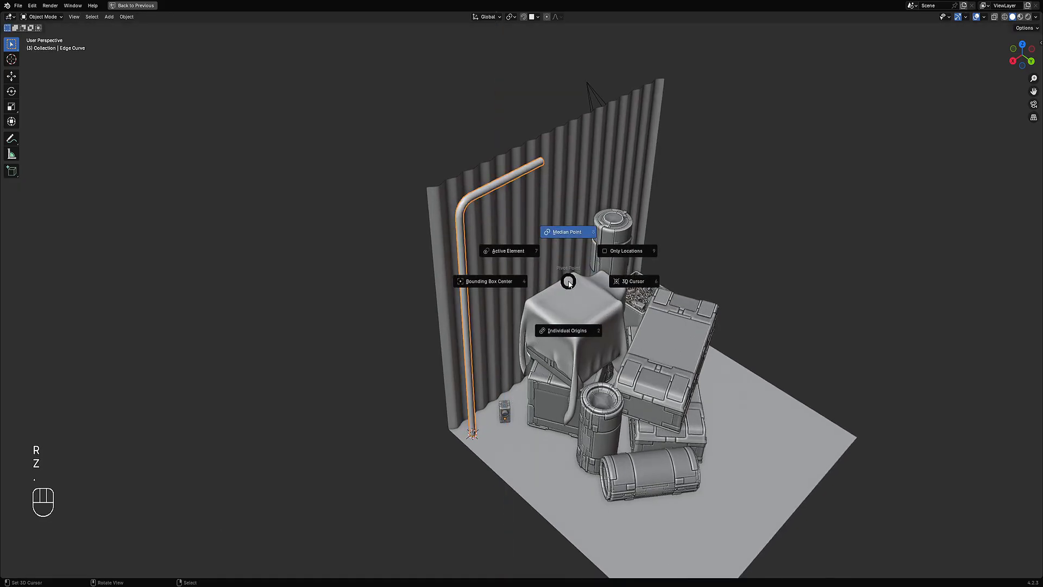
{"action": "left_click", "coordinate": [625, 278]}
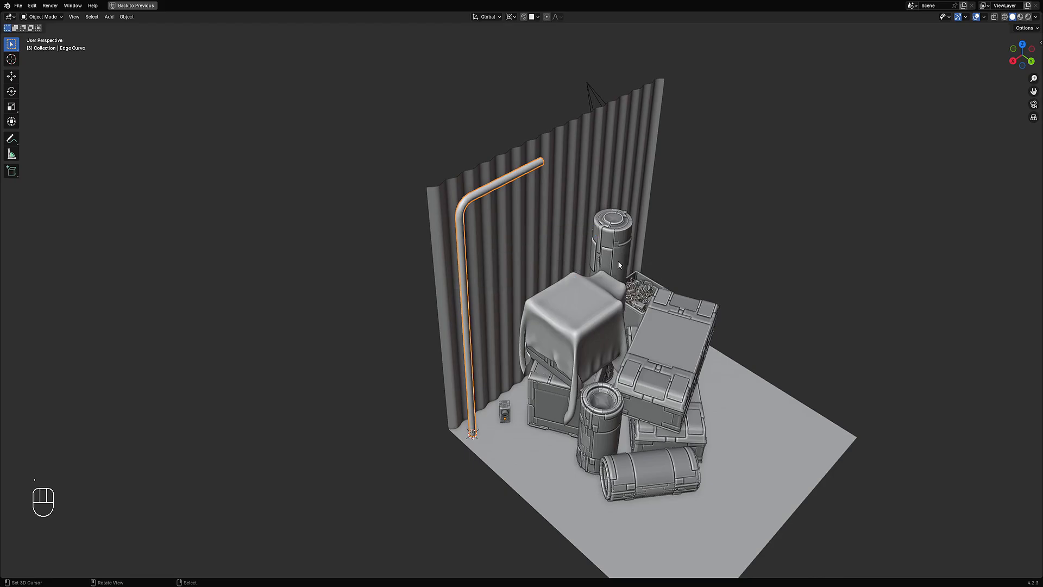
{"action": "key", "text": "r"}
{"action": "key", "text": "z"}
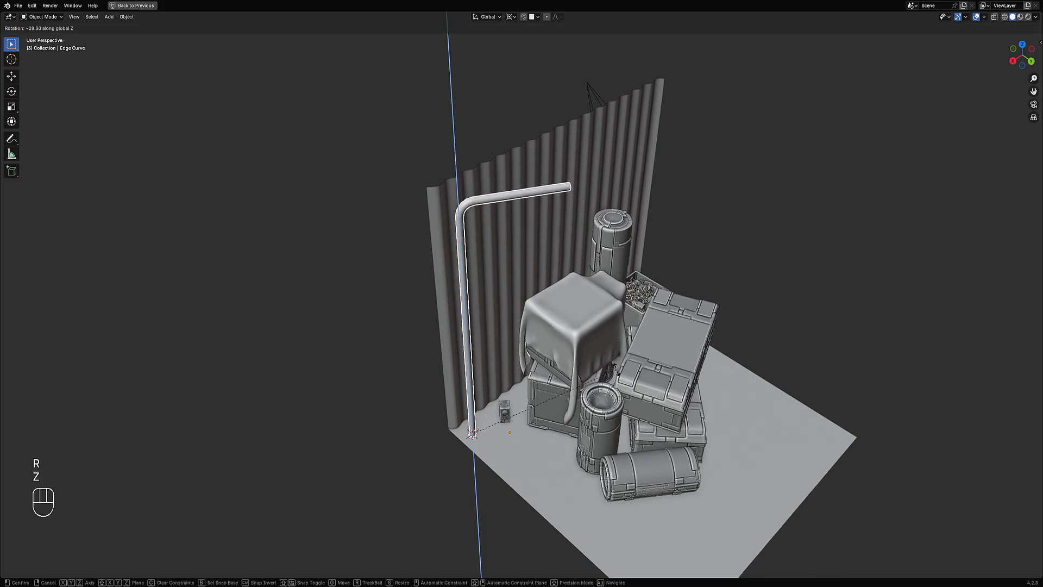
{"action": "left_click", "coordinate": [625, 346]}
{"action": "middle_click_drag", "start_coordinate": [667, 337], "coordinate": [604, 339]}
{"action": "key", "text": "ctrl+z"}
Step: Snap the 3D cursor to the selected end point of the pipe curve
{"action": "middle_click_drag", "start_coordinate": [632, 262], "coordinate": [609, 315], "text": "shift"}
{"action": "scroll", "coordinate": [608, 316], "scroll_direction": "up", "scroll_amount": 2}
{"action": "key", "text": "Tab"}
{"action": "middle_click_drag", "start_coordinate": [608, 314], "coordinate": [544, 169]}
{"action": "key", "text": "Tab"}
{"action": "key", "text": "Tab"}
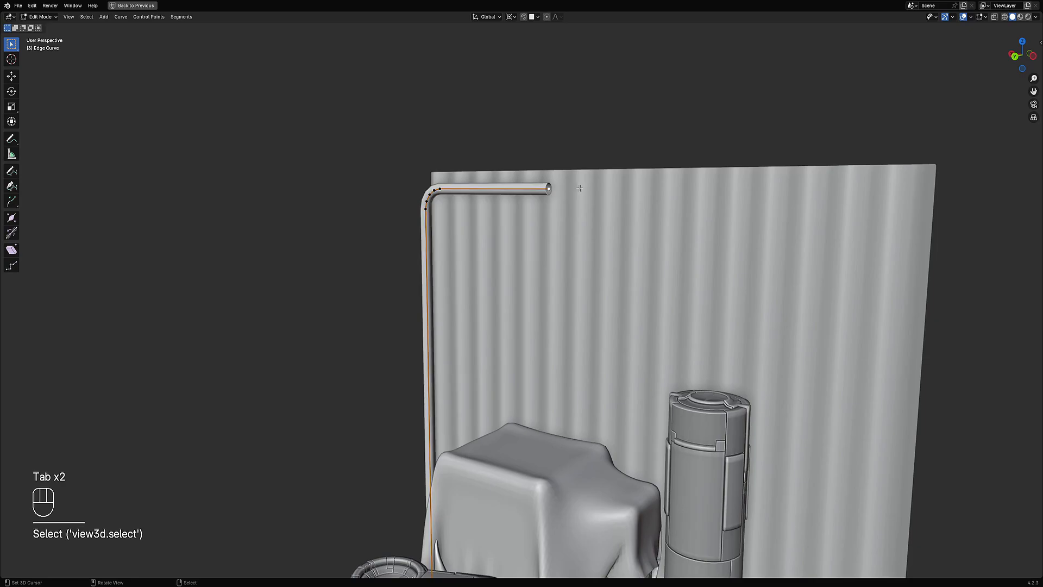
{"action": "key", "text": "shift+s"}
{"action": "left_click", "coordinate": [572, 250]}
{"action": "key", "text": "Tab"}
Step: Add a cube at the 3D cursor at the pipe's end in back orthographic view
{"action": "scroll", "coordinate": [587, 228], "scroll_direction": "down", "scroll_amount": 4}
{"action": "mouse_move", "coordinate": [587, 228]}
{"action": "middle_mouse_down"}
{"action": "mouse_move", "coordinate": [653, 224]}
{"action": "mouse_move", "coordinate": [592, 230]}
{"action": "mouse_move", "coordinate": [607, 229]}
{"action": "middle_mouse_up"}
{"action": "scroll", "coordinate": [587, 227], "scroll_direction": "up", "scroll_amount": 2}
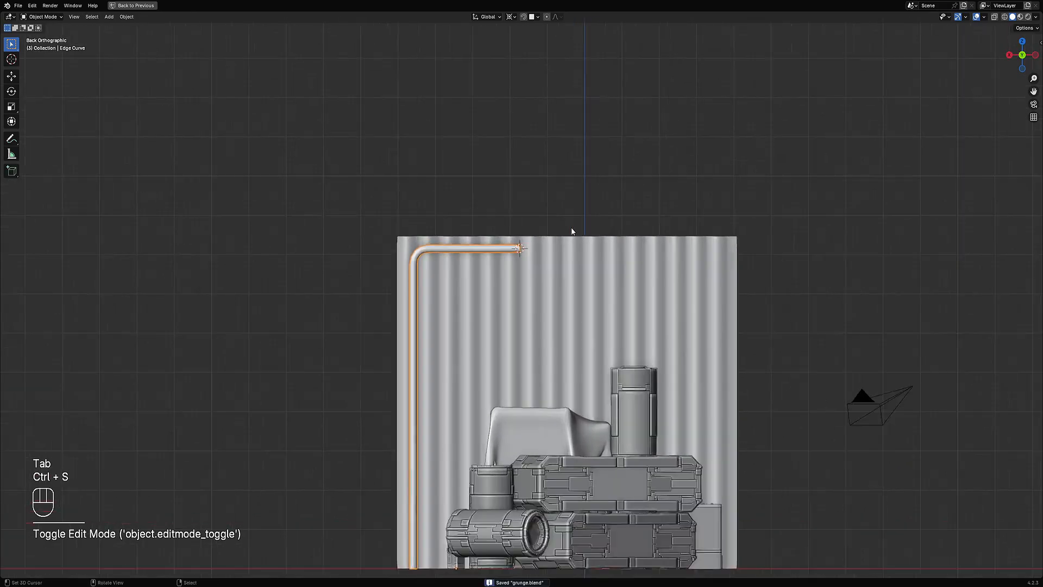
{"action": "key", "text": "shift+a"}
{"action": "left_click", "coordinate": [595, 265]}
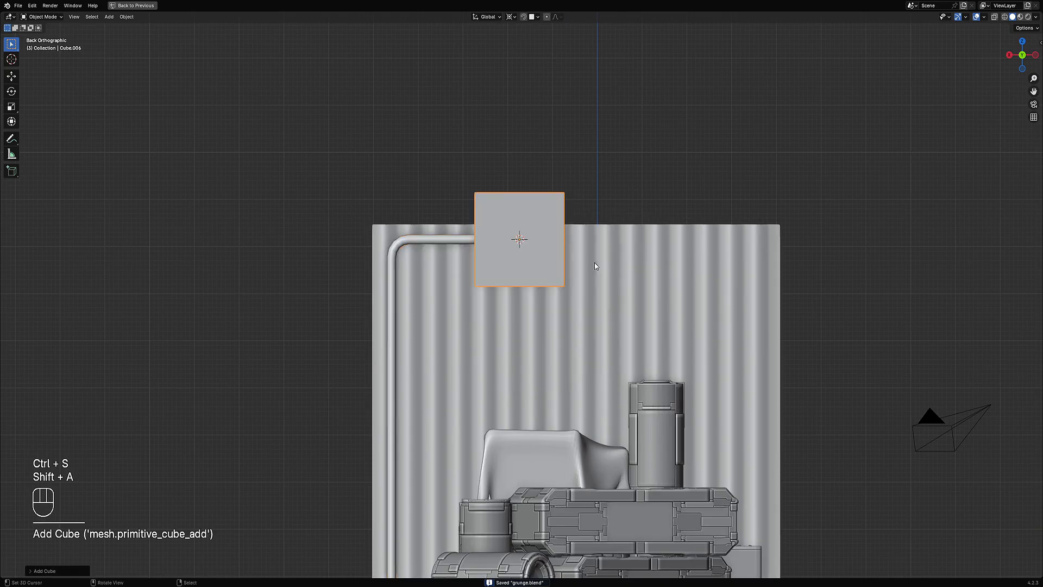
Step: Flatten the new cube along Z in edit mode
{"action": "key", "text": "Tab"}
{"action": "key", "text": "s"}
{"action": "key", "text": "z"}
{"action": "left_click", "coordinate": [568, 238]}
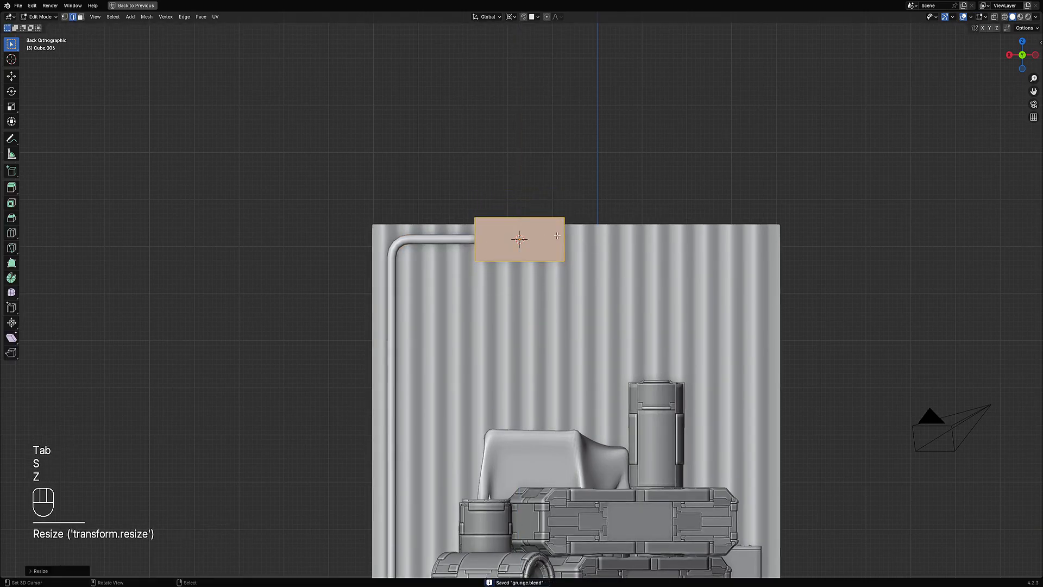
{"action": "key", "text": "Tab"}
Step: Select the pipe curve and convert it to a mesh with Creative Flow's Apply Mesh
{"action": "left_click", "coordinate": [445, 240], "text": "ctrl"}
{"action": "key", "text": "shift+ctrl+x"}
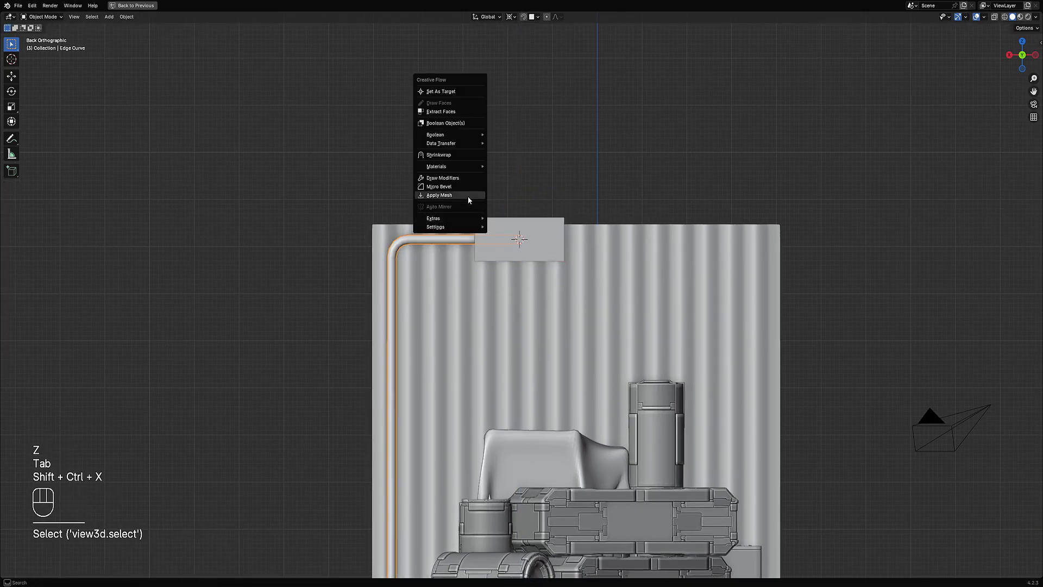
{"action": "left_click", "coordinate": [469, 198]}
Step: Scale the cube along Z, along Y and uniformly in edit mode to form a long thin lamp housing
{"action": "key", "text": "Tab"}
{"action": "key", "text": "Tab"}
{"action": "right_click", "coordinate": [542, 239]}
{"action": "key", "text": "Tab"}
{"action": "middle_click_drag", "start_coordinate": [543, 239], "coordinate": [652, 248]}
{"action": "key", "text": "s"}
{"action": "key", "text": "z"}
{"action": "left_click", "coordinate": [569, 283]}
{"action": "key", "text": "s"}
{"action": "key", "text": "y"}
{"action": "left_click", "coordinate": [541, 263]}
{"action": "key", "text": "s"}
{"action": "left_click", "coordinate": [593, 267]}
Step: Move the lamp housing along X toward the pipe
{"action": "scroll", "coordinate": [551, 258], "scroll_direction": "up", "scroll_amount": 4}
{"action": "key", "text": "g"}
{"action": "key", "text": "x"}
{"action": "left_click", "coordinate": [562, 255]}
Step: Inset the housing's underside face and push it inward with Shrink/Fatten
{"action": "key", "text": "3"}
{"action": "left_click", "coordinate": [560, 255]}
{"action": "key", "text": "i"}
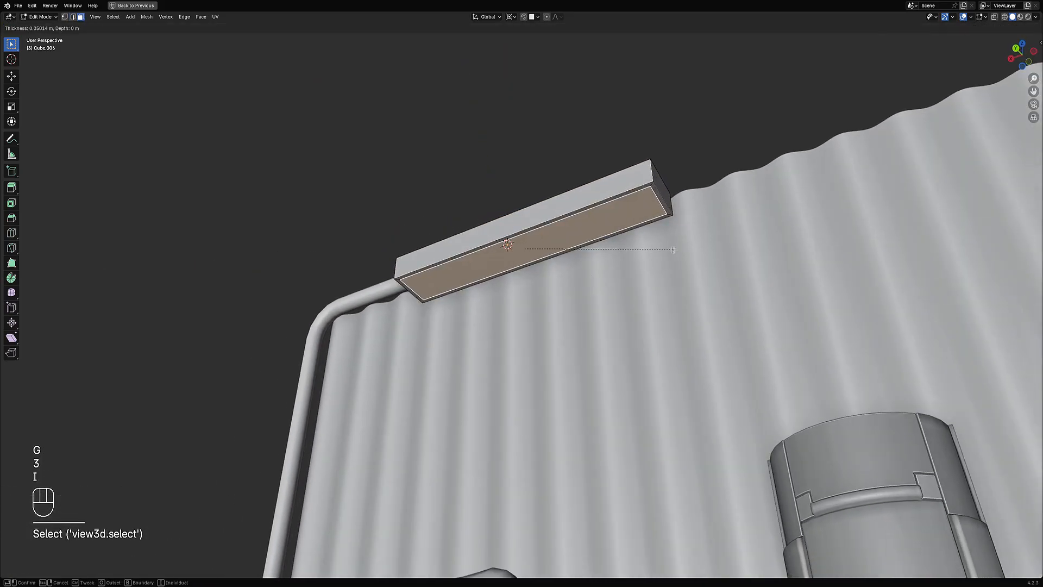
{"action": "left_click", "coordinate": [673, 250]}
{"action": "key", "text": "i"}
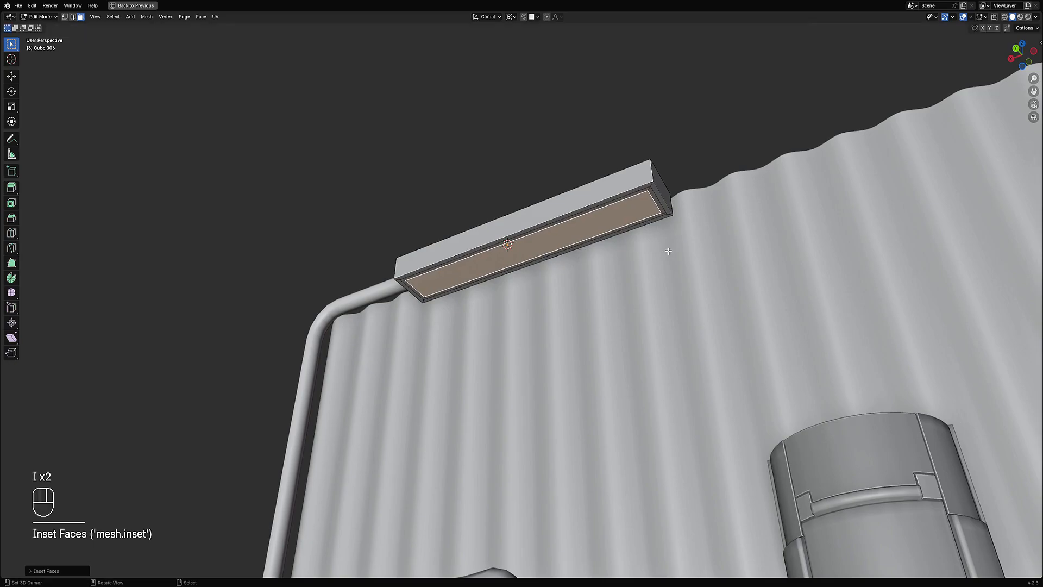
{"action": "key", "text": "alt+s"}
{"action": "left_click", "coordinate": [670, 254]}
Step: Assign Material.001 to the recessed face through Creative Flow's Materials menu
{"action": "key", "text": "shift+ctrl+x"}
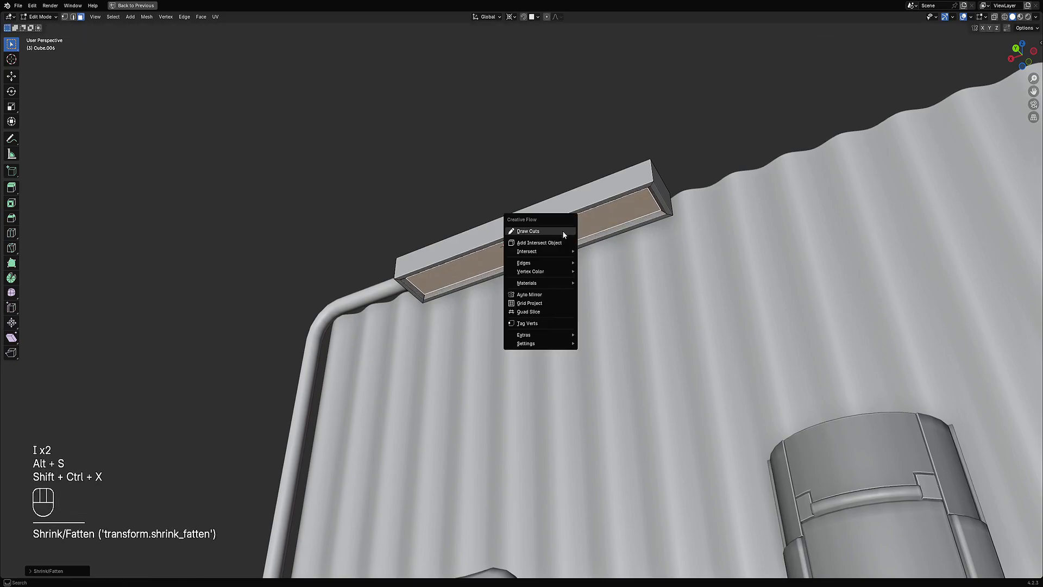
{"action": "mouse_move", "coordinate": [546, 284]}
{"action": "left_click", "coordinate": [593, 283]}
{"action": "left_click", "coordinate": [602, 288]}
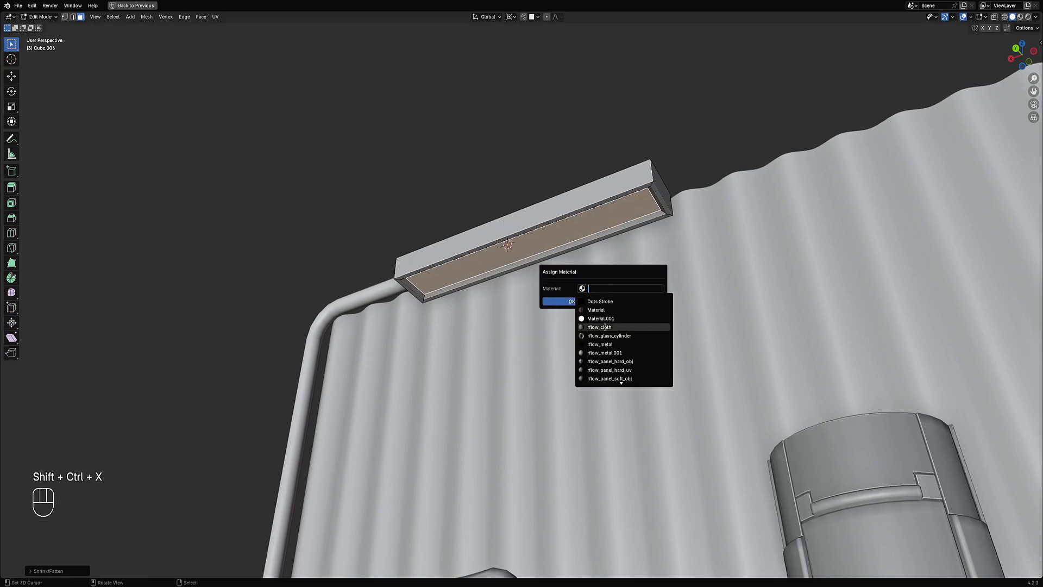
{"action": "left_click", "coordinate": [602, 319]}
{"action": "left_click", "coordinate": [587, 303]}
Step: Shorten the lamp housing by moving one end's vertices in wireframe view
{"action": "key", "text": "Tab"}
{"action": "scroll", "coordinate": [485, 278], "scroll_direction": "down", "scroll_amount": 6}
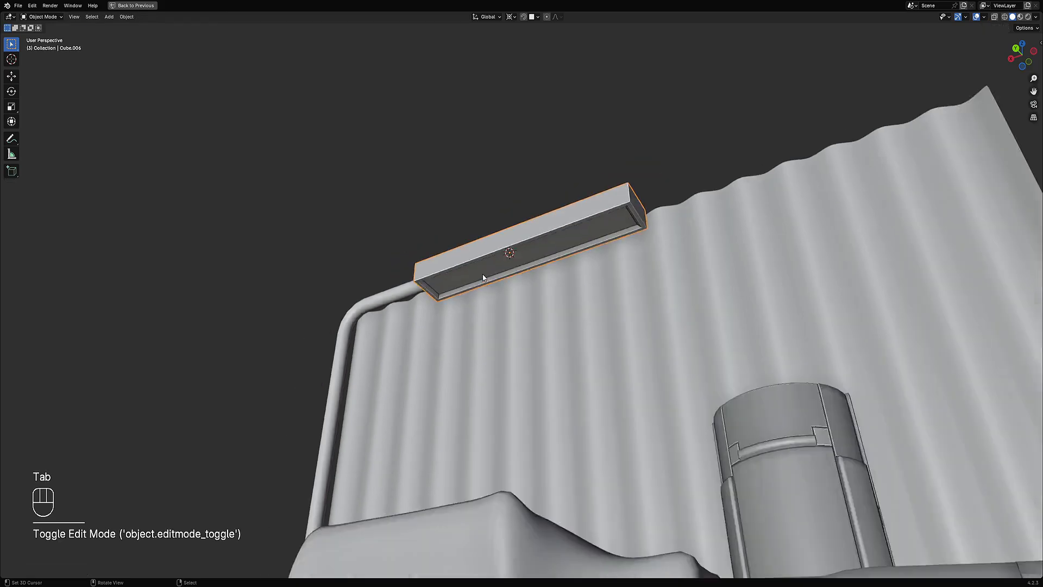
{"action": "middle_click_drag", "start_coordinate": [489, 276], "coordinate": [539, 343]}
{"action": "scroll", "coordinate": [543, 326], "scroll_direction": "up", "scroll_amount": 4}
{"action": "key", "text": "Tab"}
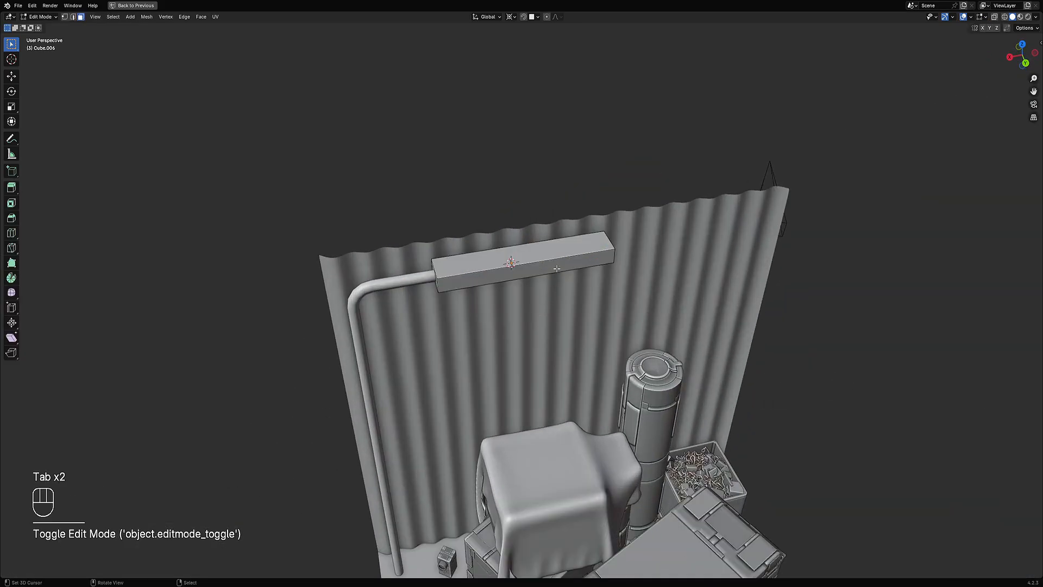
{"action": "key", "text": "a"}
{"action": "middle_click_drag", "start_coordinate": [587, 279], "coordinate": [662, 217]}
{"action": "key", "text": "1"}
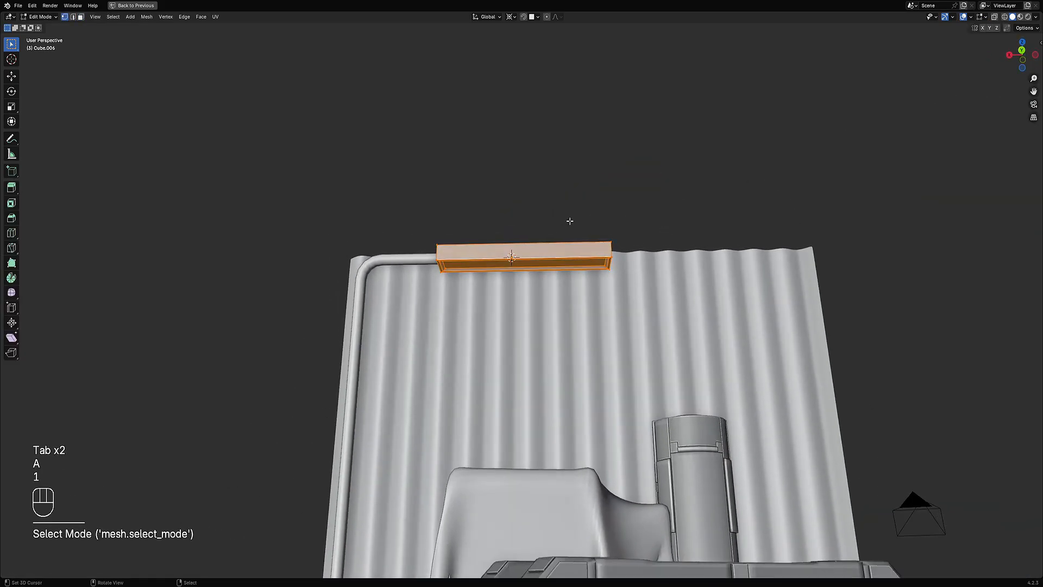
{"action": "key", "text": "alt+a"}
{"action": "key", "text": "shift+z"}
{"action": "left_click_drag", "start_coordinate": [410, 216], "coordinate": [492, 308]}
{"action": "key", "text": "alt+a"}
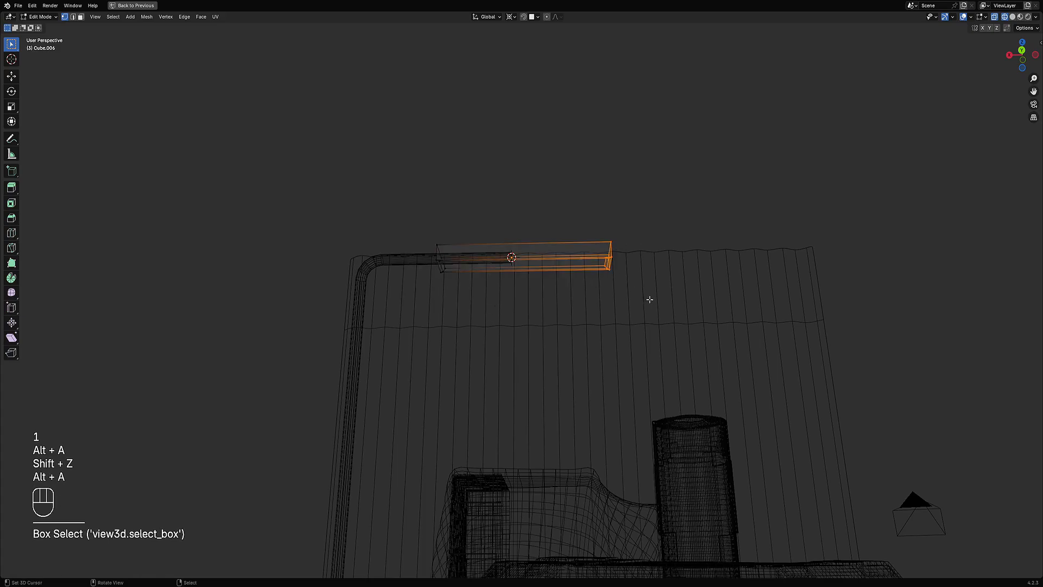
{"action": "key", "text": "shift+z"}
{"action": "key", "text": "g"}
{"action": "left_click", "coordinate": [633, 267]}
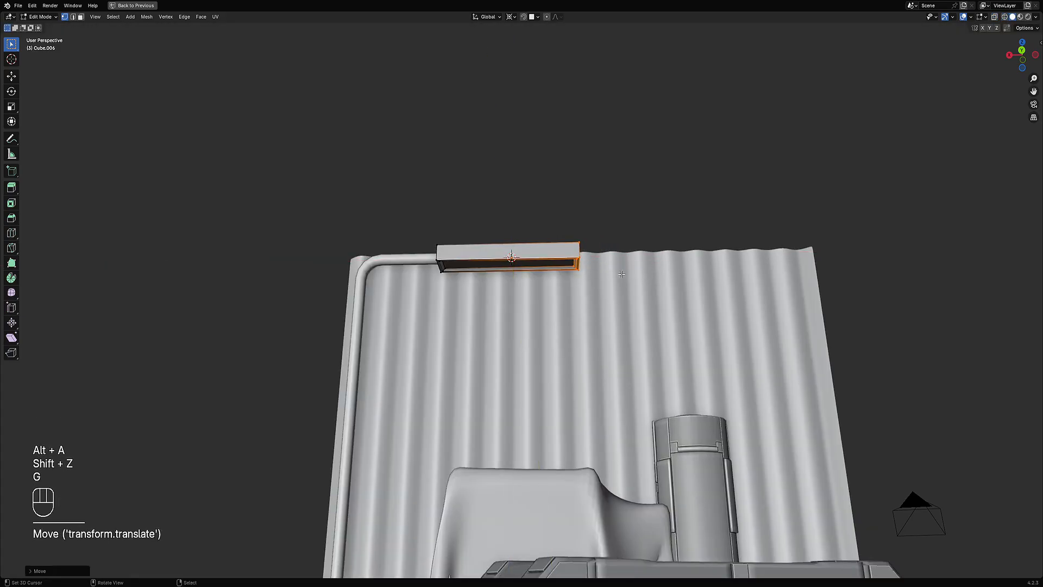
Step: Move the housing's other end vertices along X so the housing meets the pipe's end
{"action": "key", "text": "Tab"}
{"action": "middle_click_drag", "start_coordinate": [633, 268], "coordinate": [472, 323]}
{"action": "key", "text": "Tab"}
{"action": "key", "text": "alt+a"}
{"action": "key", "text": "shift+z"}
{"action": "left_click_drag", "start_coordinate": [412, 250], "coordinate": [484, 334]}
{"action": "key", "text": "shift+z"}
{"action": "key", "text": "g"}
{"action": "key", "text": "x"}
{"action": "left_click", "coordinate": [511, 340]}
{"action": "key", "text": "shift+z"}
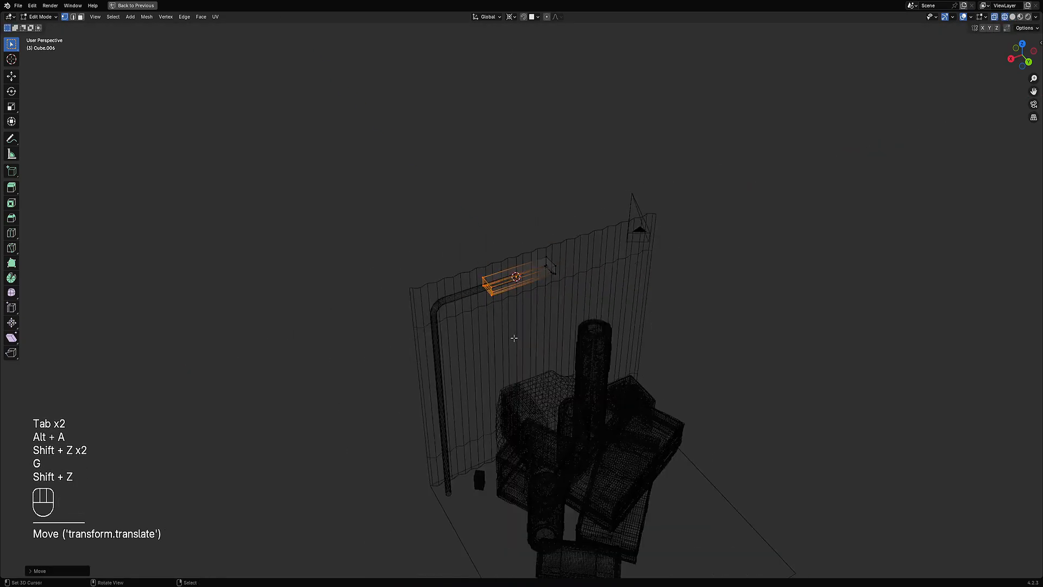
{"action": "key", "text": "Tab"}
{"action": "key", "text": "shift+z"}
Step: Parent the lamp housing to the pipe and deselect everything
{"action": "key", "text": "Tab"}
{"action": "key", "text": "Tab"}
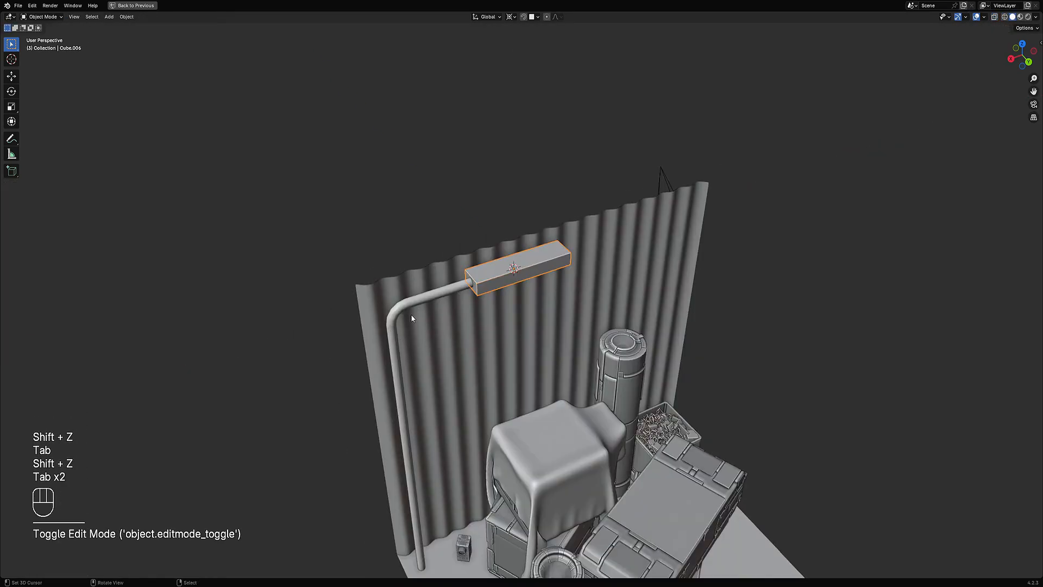
{"action": "left_click", "coordinate": [403, 319], "text": "shift"}
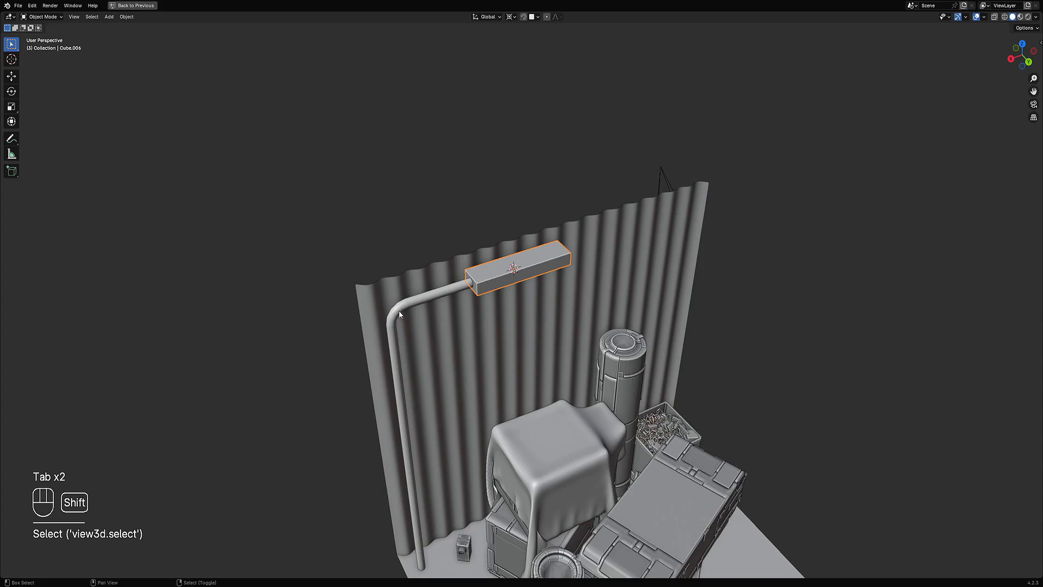
{"action": "left_click", "coordinate": [399, 311], "text": "shift"}
{"action": "key", "text": "ctrl+p"}
{"action": "left_click", "coordinate": [392, 320]}
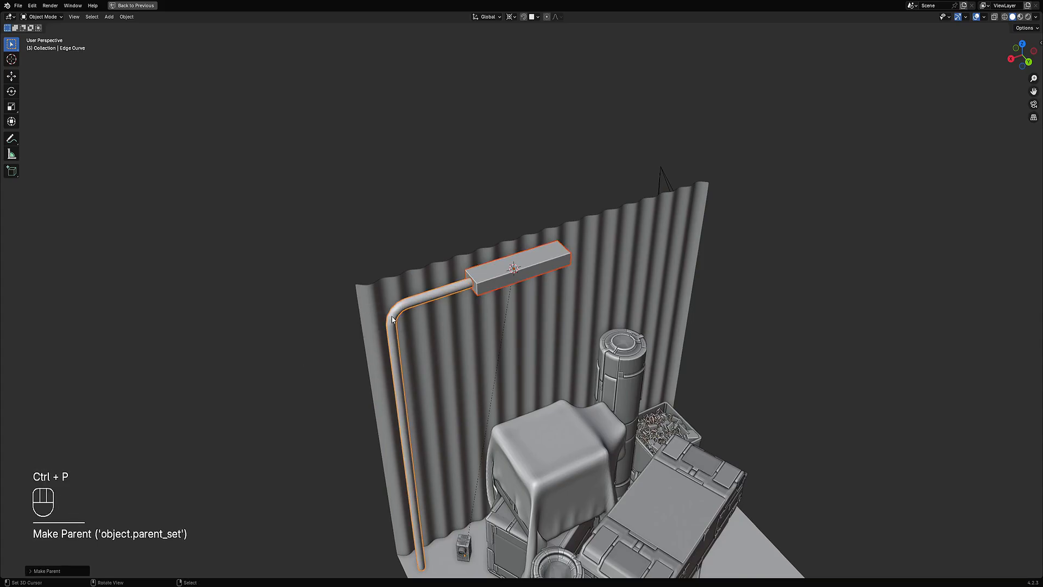
{"action": "key", "text": "alt+a"}
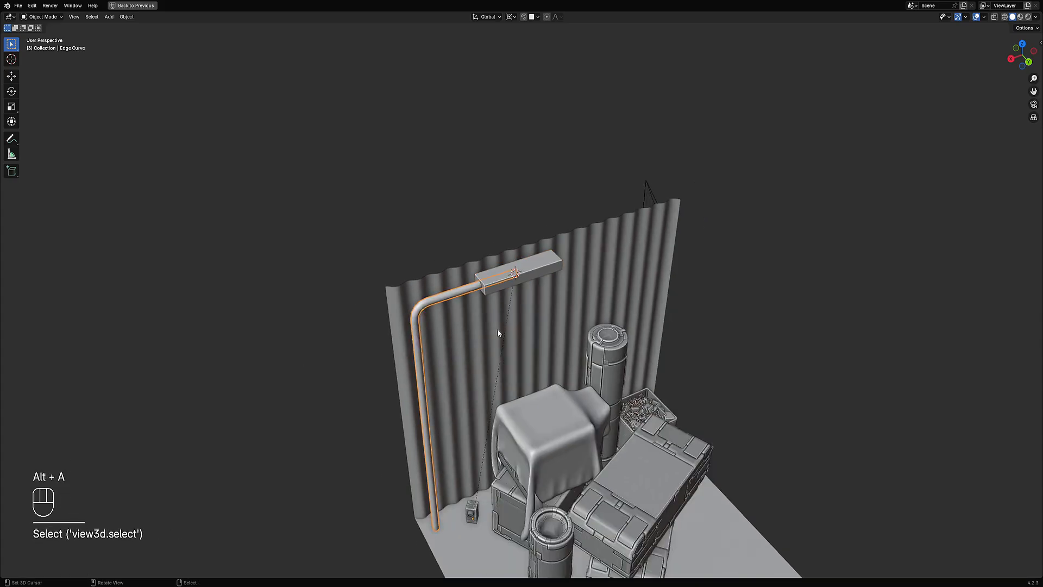
Step: Rotate the pipe and its attached lamp housing about the Z axis
{"action": "key", "text": "r"}
{"action": "key", "text": "z"}
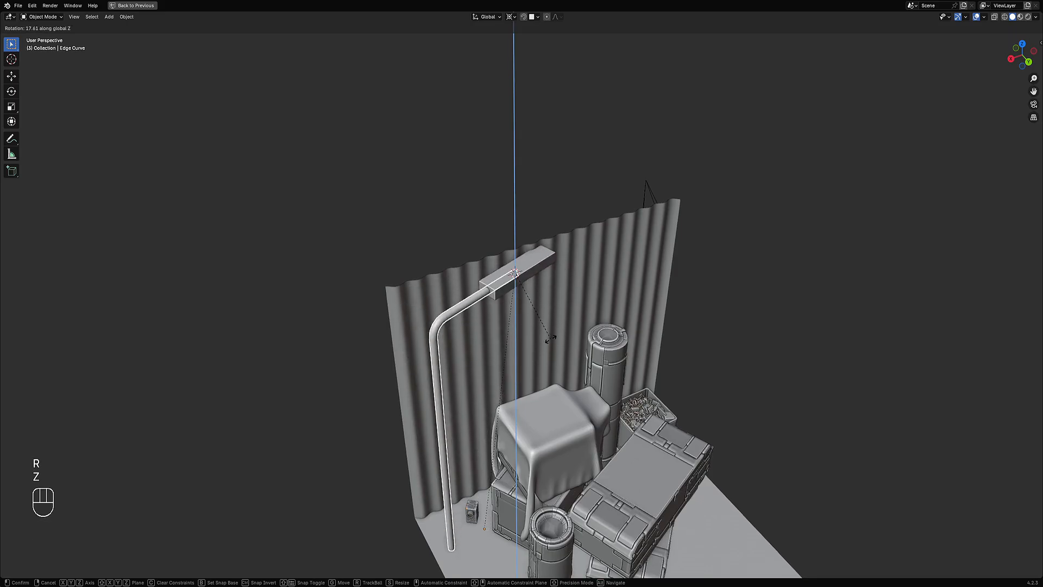
{"action": "left_click", "coordinate": [517, 373]}
{"action": "scroll", "coordinate": [461, 508], "scroll_direction": "up", "scroll_amount": 3}
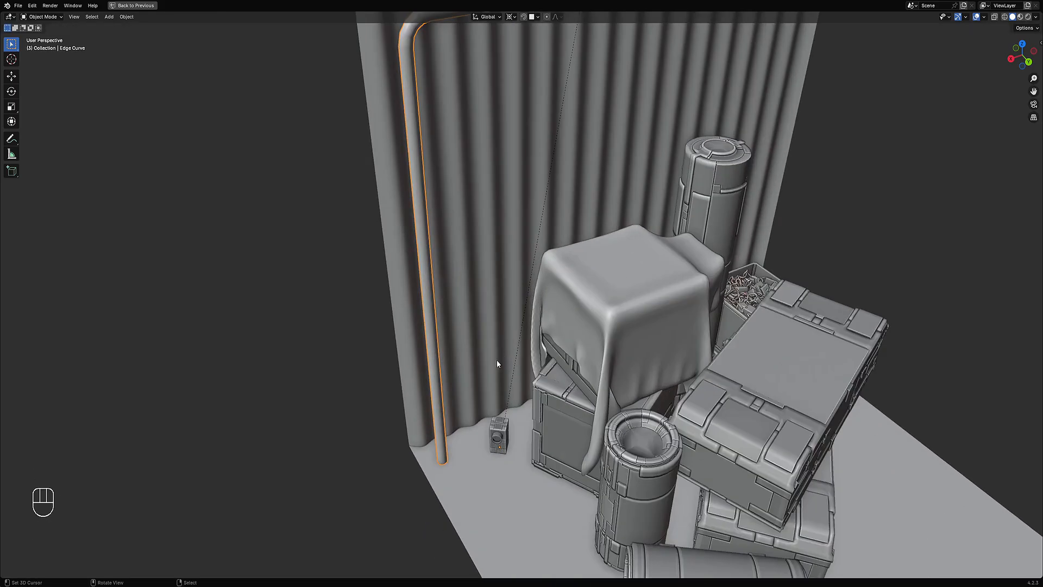
Step: Snap the 3D cursor to the selected vertices at the pipe's bottom end in wireframe view
{"action": "key", "text": "Tab"}
{"action": "left_click_drag", "start_coordinate": [421, 442], "coordinate": [466, 483]}
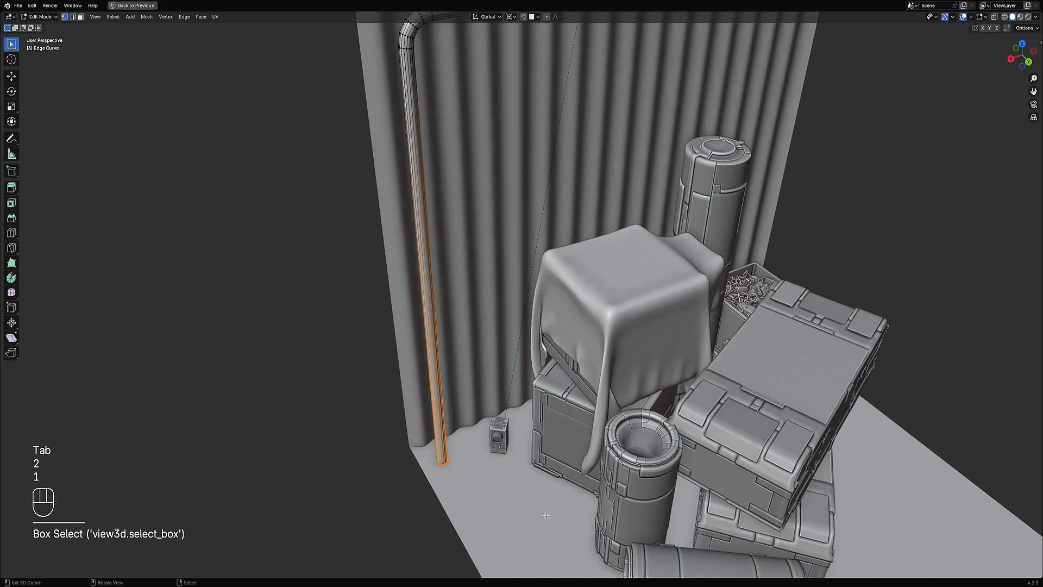
{"action": "key", "text": "shift+z"}
{"action": "key", "text": "alt+a"}
{"action": "left_click_drag", "start_coordinate": [407, 441], "coordinate": [511, 498]}
{"action": "key", "text": "shift+s"}
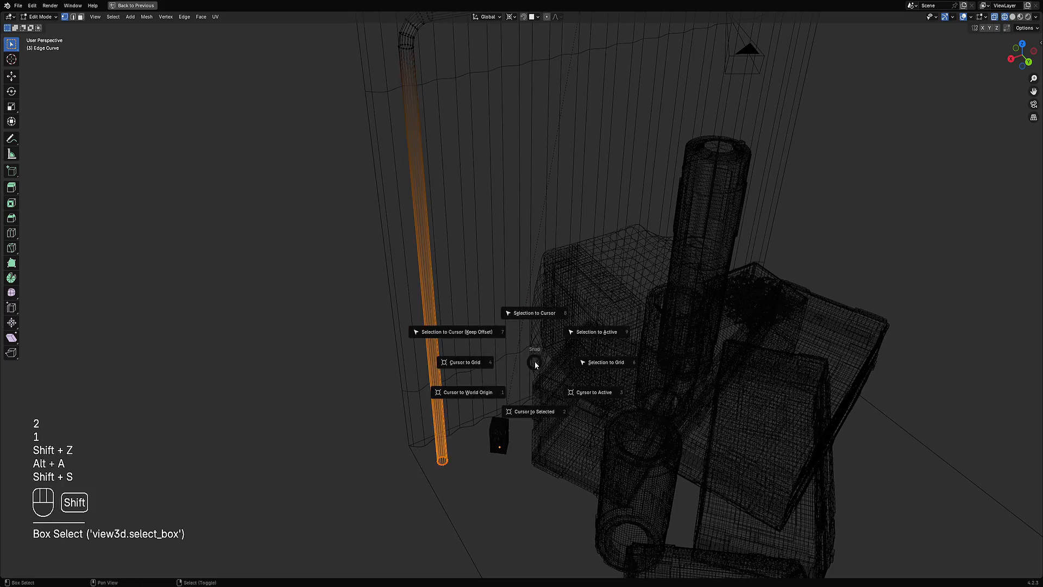
{"action": "left_click", "coordinate": [532, 417]}
Step: Set the pipe's origin to the 3D cursor
{"action": "scroll", "coordinate": [526, 326], "scroll_direction": "down", "scroll_amount": 4}
{"action": "scroll", "coordinate": [533, 274], "scroll_direction": "up", "scroll_amount": 3}
{"action": "key", "text": "Tab"}
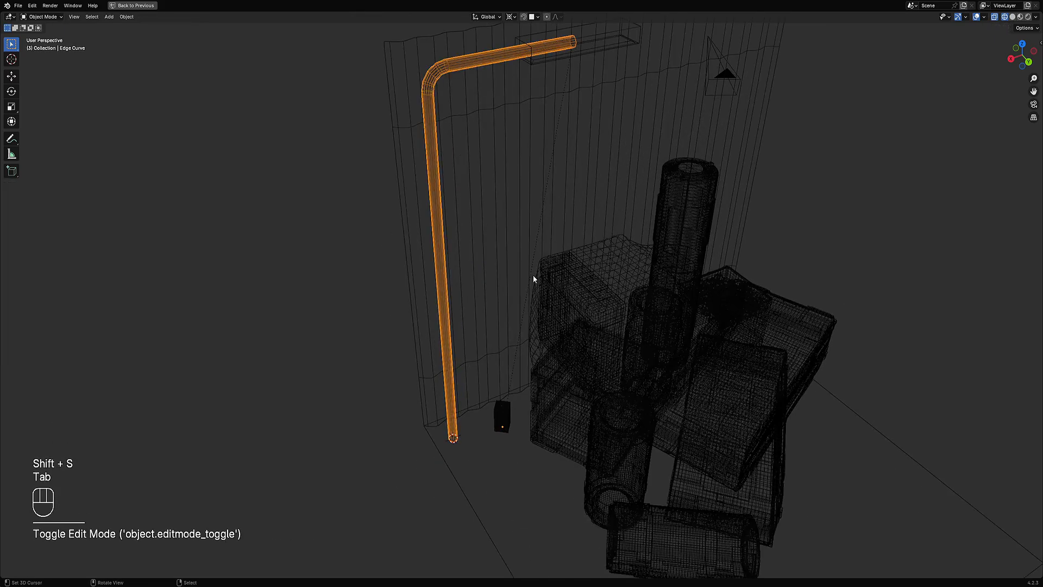
{"action": "key", "text": "w"}
{"action": "mouse_move", "coordinate": [522, 296]}
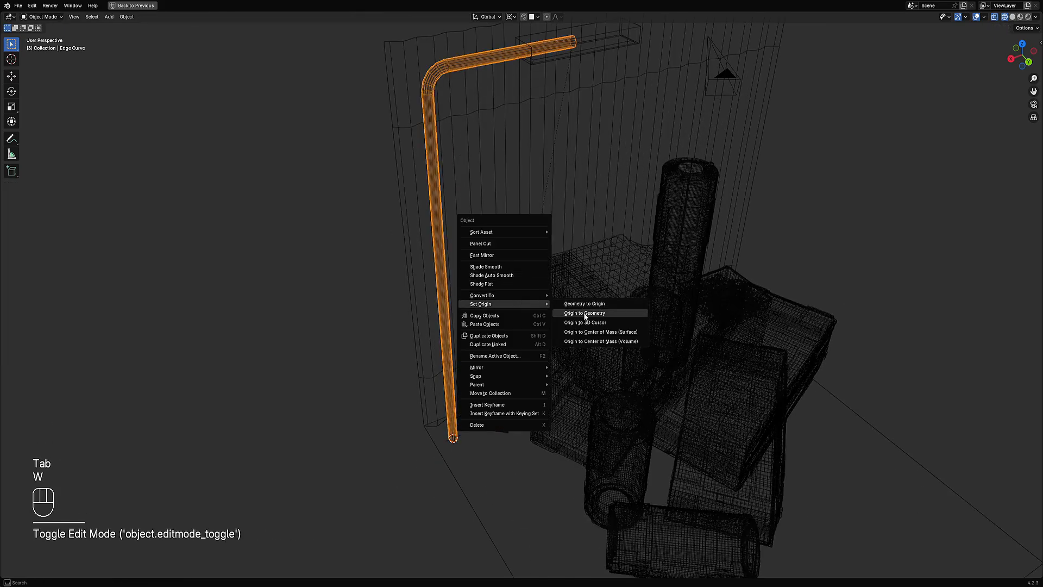
{"action": "left_click", "coordinate": [593, 325]}
Step: Rotate the pipe about the Z axis around its new bottom origin
{"action": "key", "text": "shift+z"}
{"action": "scroll", "coordinate": [592, 270], "scroll_direction": "down", "scroll_amount": 3}
{"action": "key", "text": "r"}
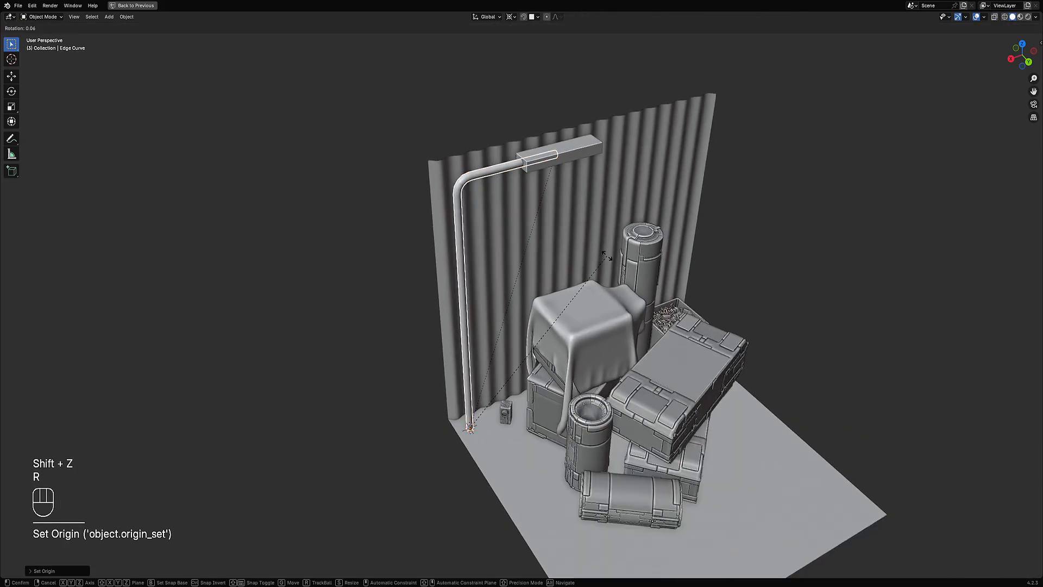
{"action": "key", "text": "z"}
{"action": "left_click", "coordinate": [601, 351]}
{"action": "key", "text": "Tab"}
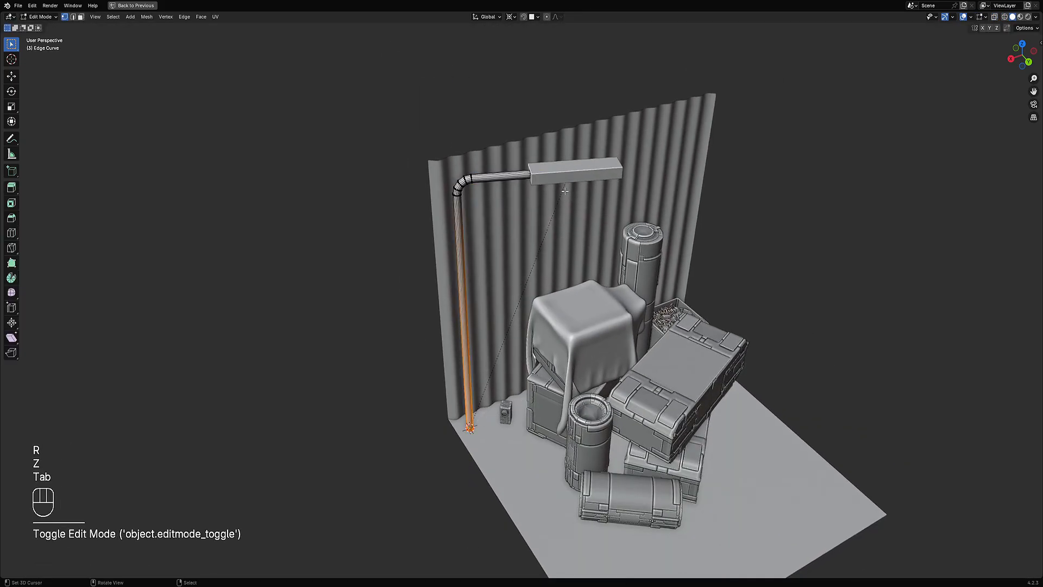
{"action": "middle_click_drag", "start_coordinate": [601, 350], "coordinate": [612, 293]}
{"action": "key", "text": "Tab"}
Step: Select all of the lamp housing's geometry and assign rflow_metal through Creative Flow's Assign Material
{"action": "left_click", "coordinate": [549, 177]}
{"action": "key", "text": "Tab"}
{"action": "key", "text": "a"}
{"action": "scroll", "coordinate": [612, 294], "scroll_direction": "up", "scroll_amount": 3}
{"action": "key", "text": "shift+ctrl+x"}
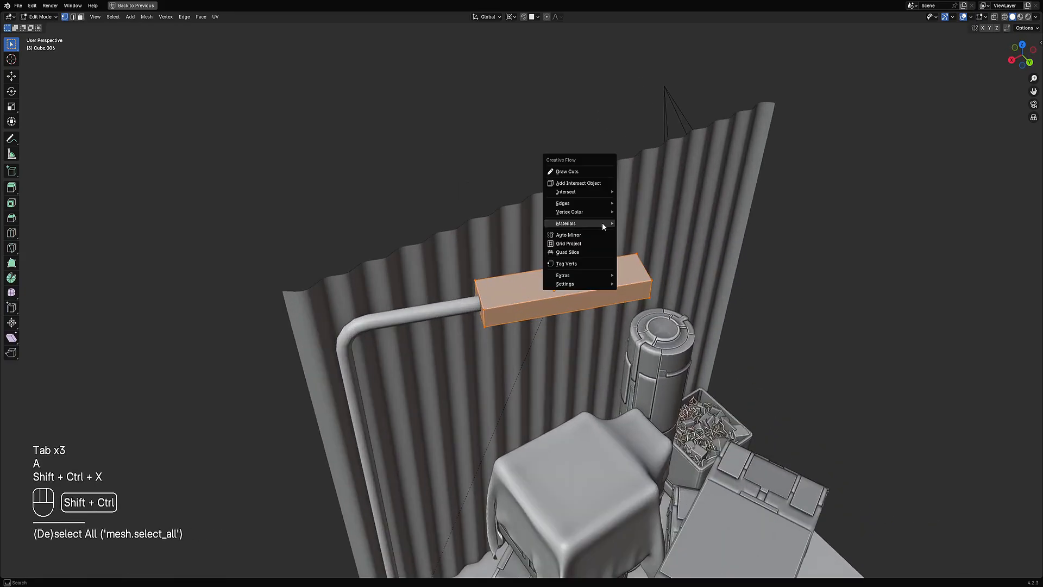
{"action": "mouse_move", "coordinate": [602, 223]}
{"action": "left_click", "coordinate": [638, 227]}
{"action": "left_click", "coordinate": [652, 230]}
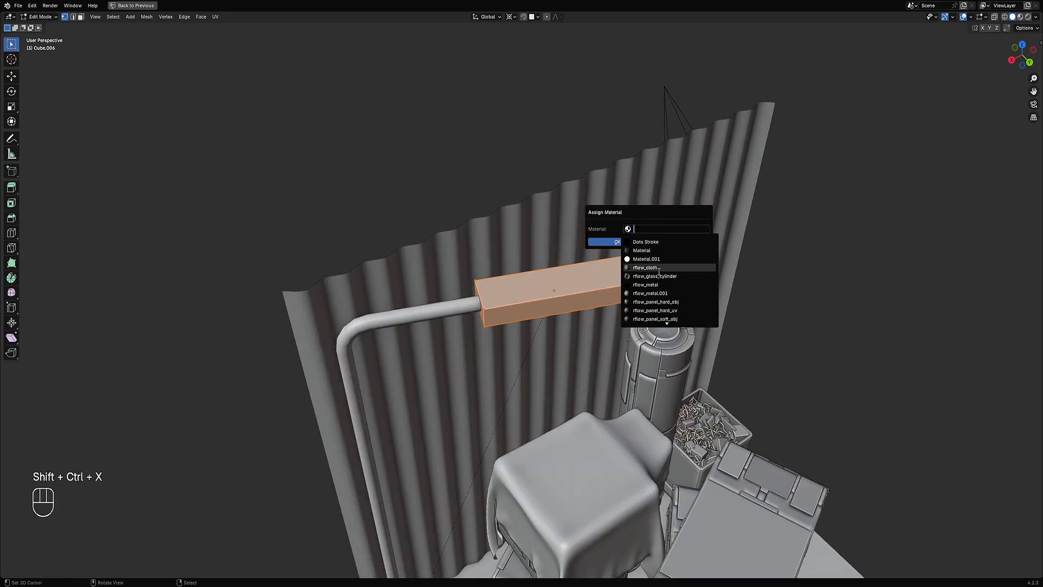
{"action": "left_click", "coordinate": [659, 285]}
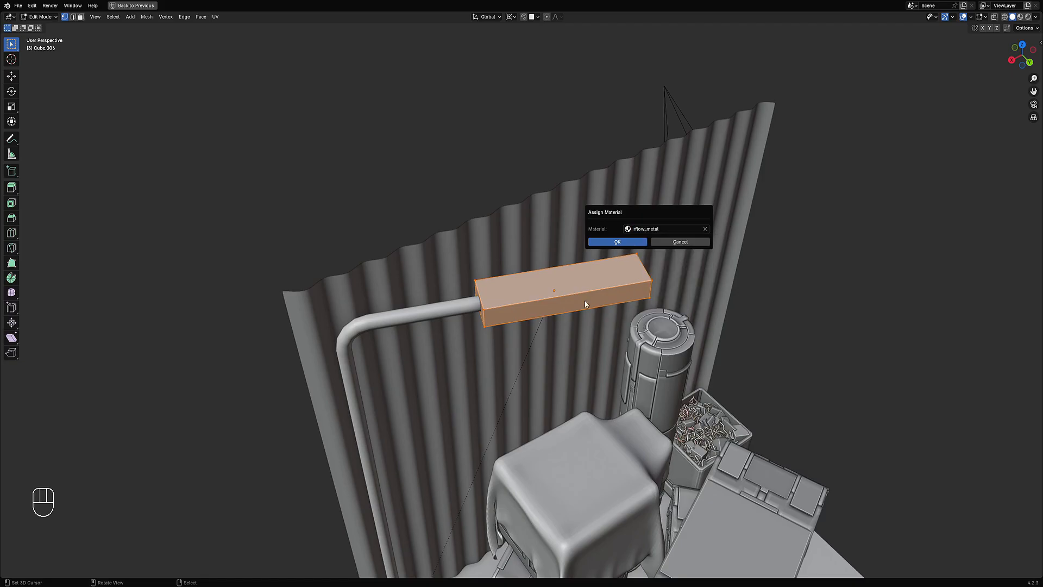
{"action": "left_click", "coordinate": [617, 242]}
Step: Select the housing's underside face and assign Material.001 to it through Creative Flow's Assign Material
{"action": "middle_click_drag", "start_coordinate": [640, 242], "coordinate": [560, 191]}
{"action": "key", "text": "3"}
{"action": "left_click", "coordinate": [559, 191]}
{"action": "key", "text": "shift+ctrl+x"}
{"action": "mouse_move", "coordinate": [560, 190]}
{"action": "left_click", "coordinate": [603, 188]}
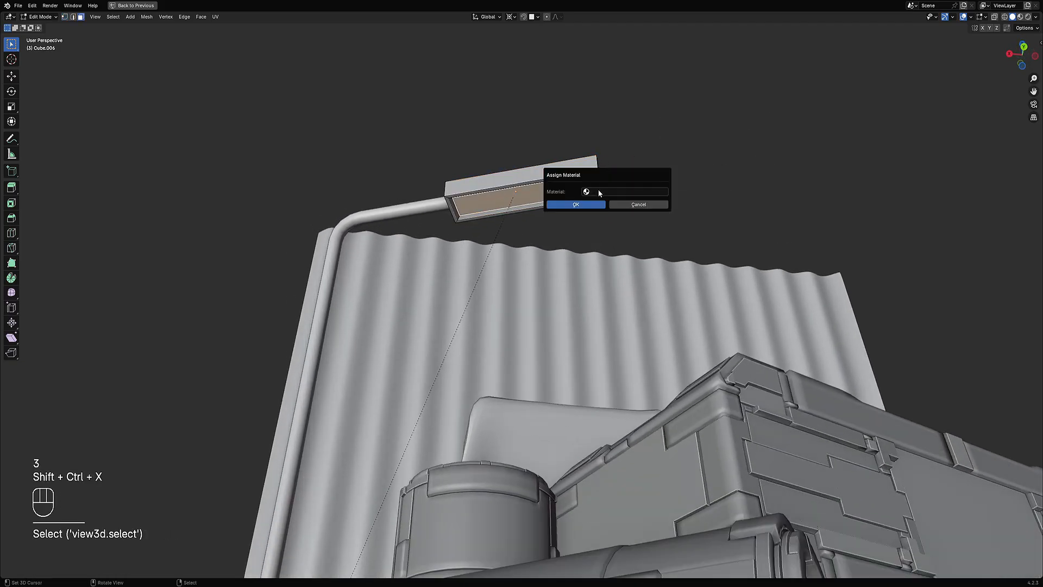
{"action": "left_click", "coordinate": [602, 192]}
{"action": "left_click", "coordinate": [605, 221]}
{"action": "left_click", "coordinate": [566, 206]}
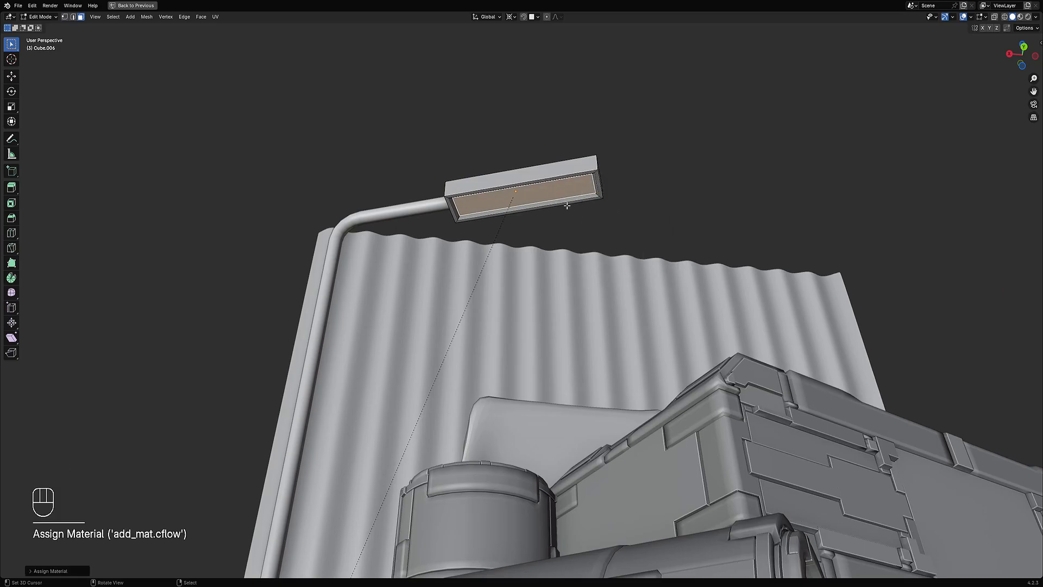
Step: Select the edge-curve pipe and assign rflow_metal to it through Creative Flow's Assign Material
{"action": "key", "text": "Tab"}
{"action": "left_click", "coordinate": [335, 238]}
{"action": "key", "text": "shift+ctrl+x"}
{"action": "mouse_move", "coordinate": [483, 194]}
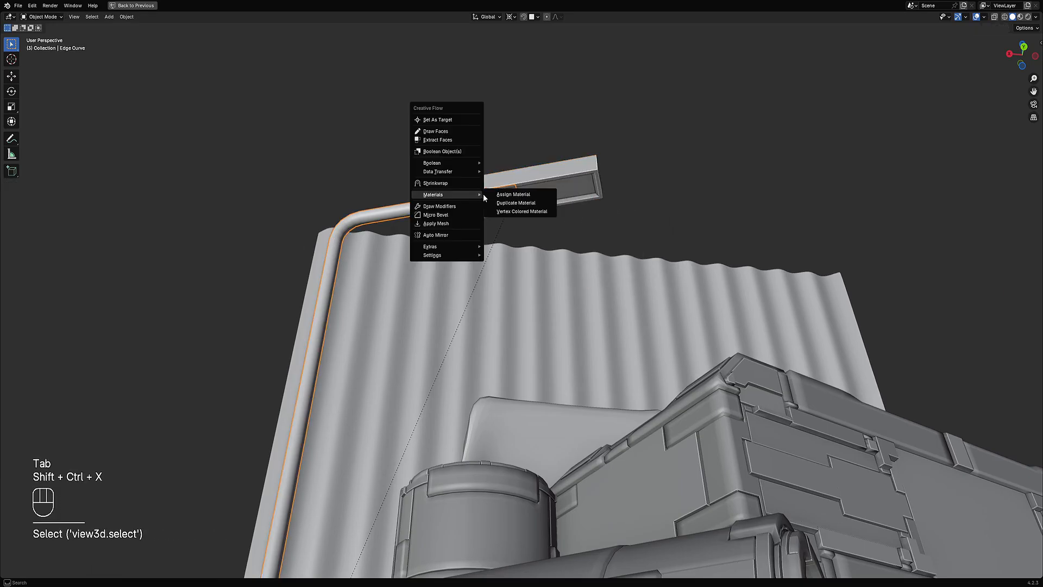
{"action": "left_click", "coordinate": [524, 194]}
{"action": "left_click", "coordinate": [531, 198]}
{"action": "left_click", "coordinate": [506, 253]}
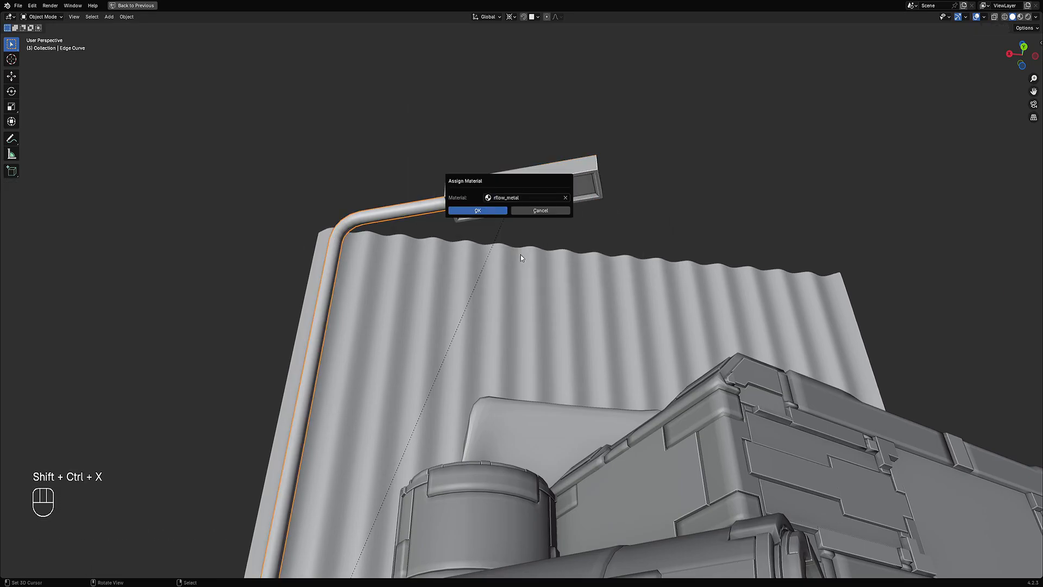
{"action": "left_click", "coordinate": [487, 210]}
Step: Select the housing and pipe and apply Random Flow's Random VColor with the Island limit
{"action": "scroll", "coordinate": [487, 211], "scroll_direction": "down", "scroll_amount": 3}
{"action": "left_click", "coordinate": [504, 226], "text": "shift"}
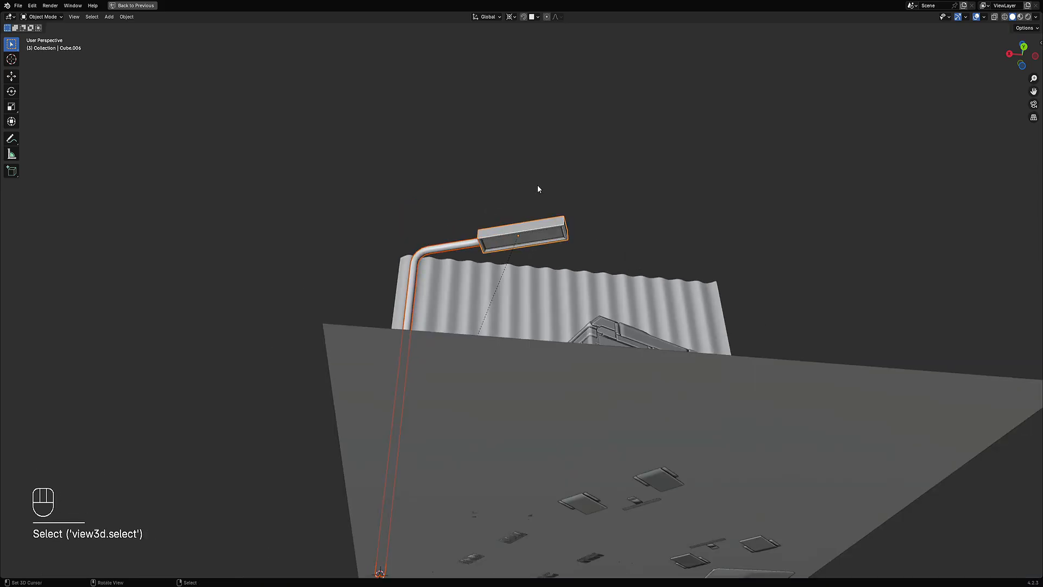
{"action": "middle_click_drag", "start_coordinate": [568, 149], "coordinate": [594, 191]}
{"action": "key", "text": "shift+q"}
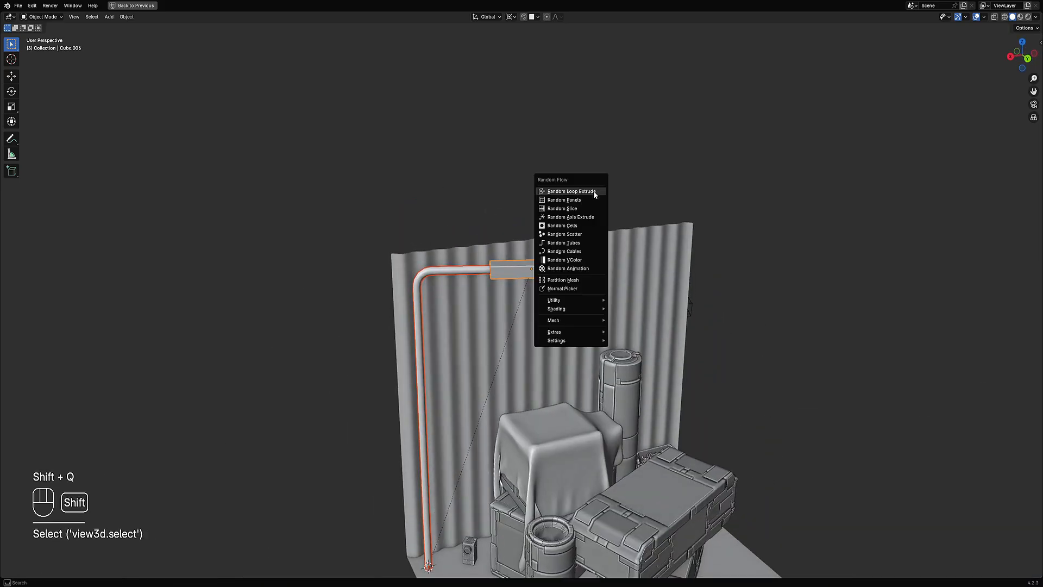
{"action": "left_click", "coordinate": [585, 261]}
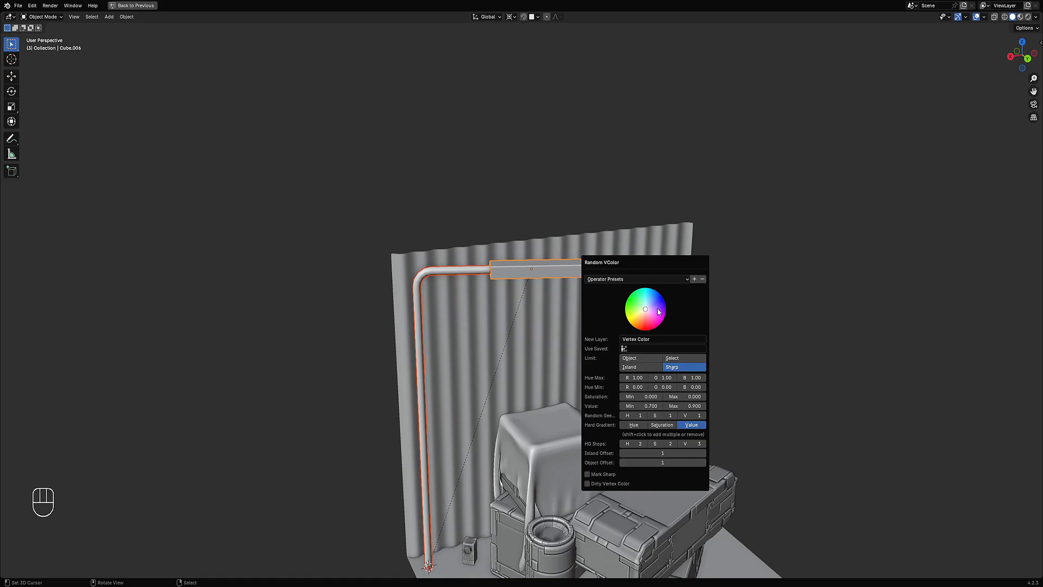
{"action": "left_click", "coordinate": [652, 362]}
{"action": "scroll", "coordinate": [256, 377], "scroll_direction": "down", "scroll_amount": 2}
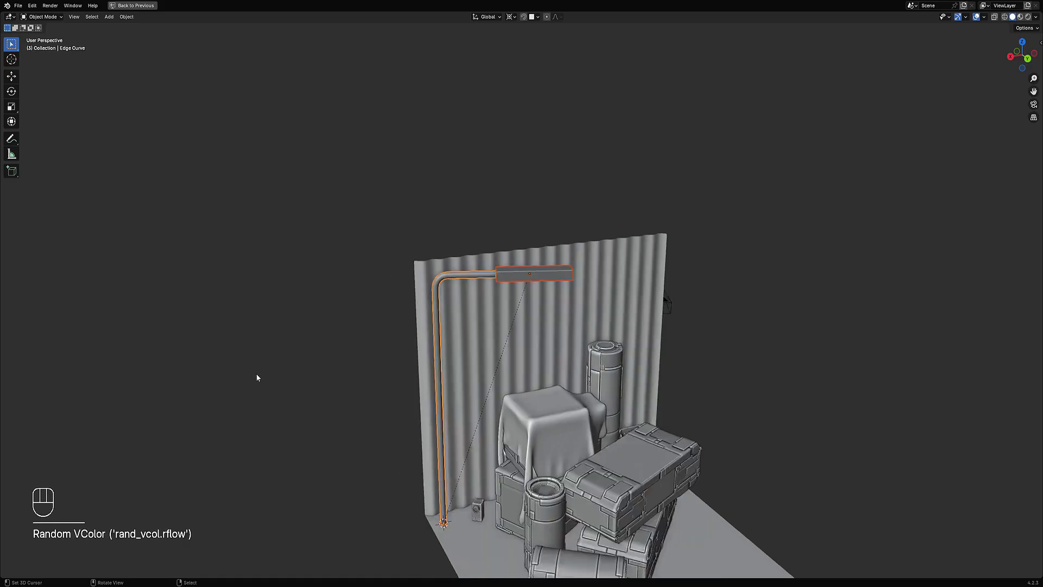
Step: Deselect everything, switch to rendered shading without overlays and orbit around to review the scene
{"action": "key", "text": "alt+a"}
{"action": "middle_click_drag", "start_coordinate": [629, 322], "coordinate": [607, 308]}
{"action": "key", "text": "z"}
{"action": "left_click", "coordinate": [654, 278]}
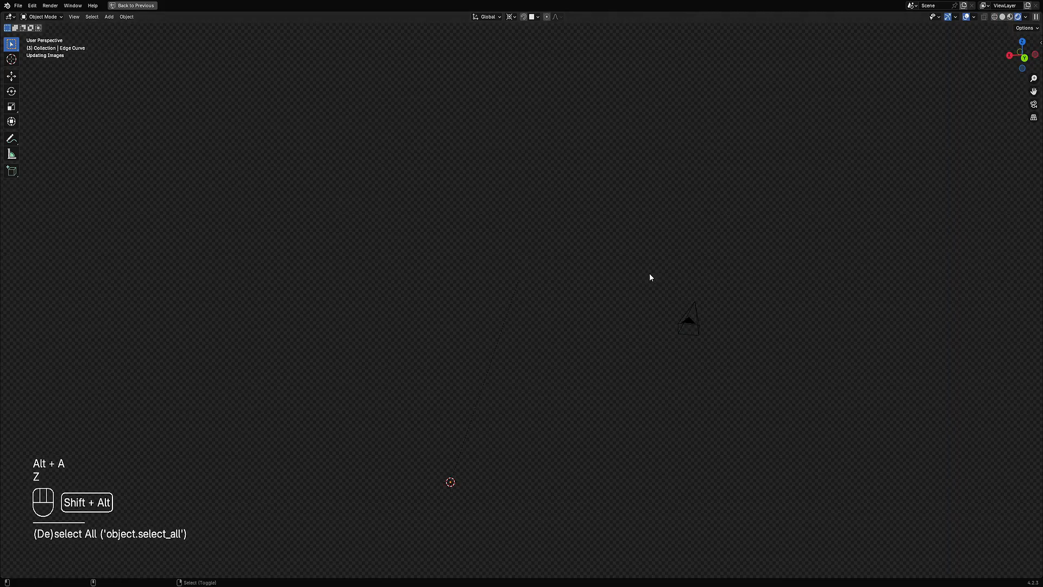
{"action": "key", "text": "shift+alt+z"}
{"action": "middle_click_drag", "start_coordinate": [633, 386], "coordinate": [563, 356]}
{"action": "scroll", "coordinate": [559, 332], "scroll_direction": "down", "scroll_amount": 2}
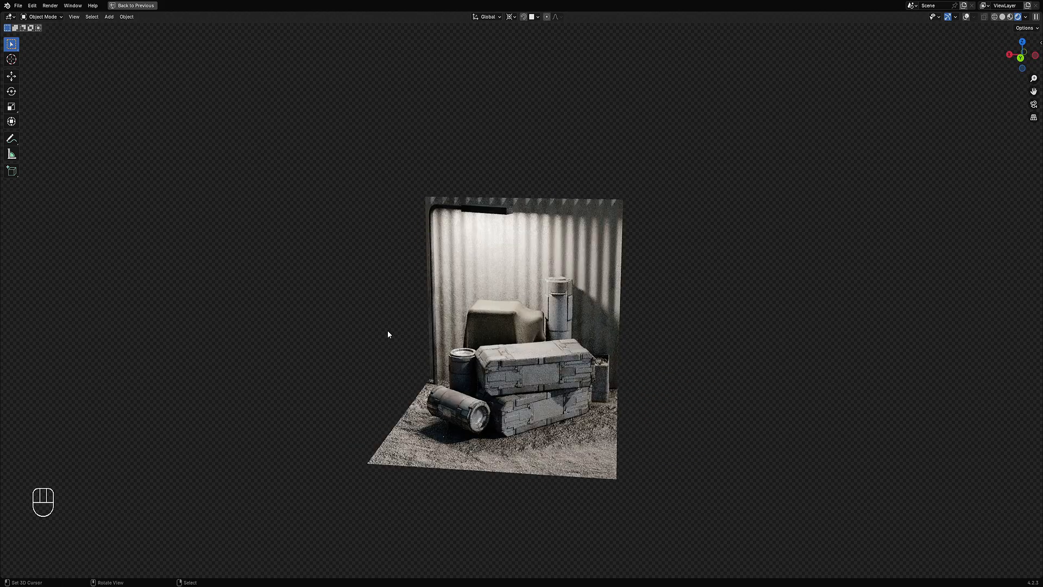
{"action": "left_click", "coordinate": [482, 292]}
{"action": "scroll", "coordinate": [483, 311], "scroll_direction": "up", "scroll_amount": 4}
{"action": "mouse_move", "coordinate": [426, 385]}
{"action": "middle_mouse_down", "text": "shift"}
{"action": "mouse_move", "coordinate": [484, 312]}
{"action": "mouse_move", "coordinate": [609, 347]}
{"action": "middle_mouse_up", "text": "shift"}
{"action": "scroll", "coordinate": [483, 326], "scroll_direction": "up", "scroll_amount": 4}
Step: Loop-cut the pipe near its bottom, select the lower face loop and inset it into a thicker base
{"action": "key", "text": "Tab"}
{"action": "key", "text": "shift+alt+z"}
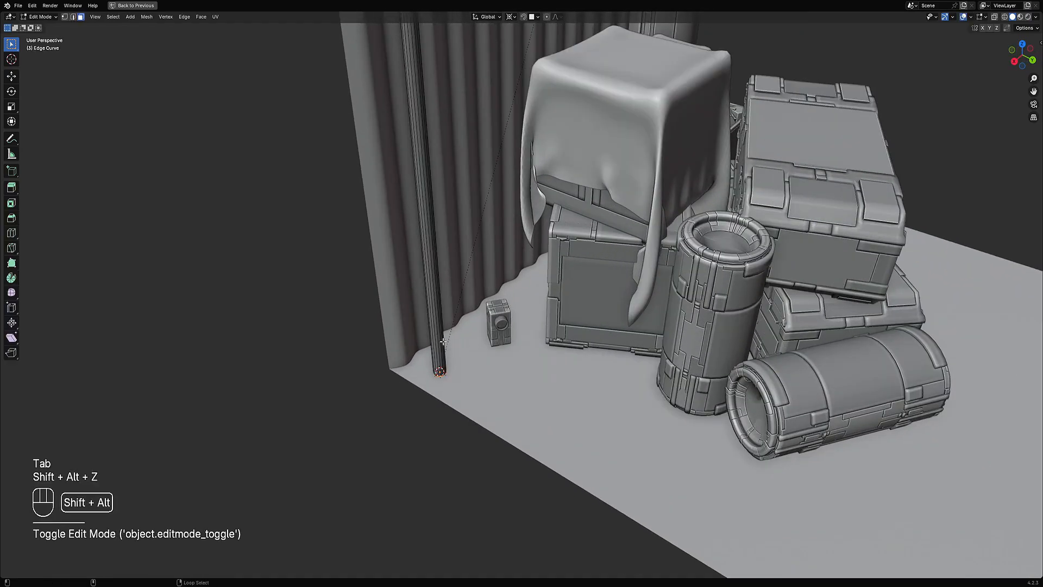
{"action": "middle_click_drag", "start_coordinate": [445, 337], "coordinate": [477, 351], "text": "shift"}
{"action": "scroll", "coordinate": [480, 305], "scroll_direction": "up", "scroll_amount": 2}
{"action": "key", "text": "ctrl+r"}
{"action": "left_click", "coordinate": [458, 241]}
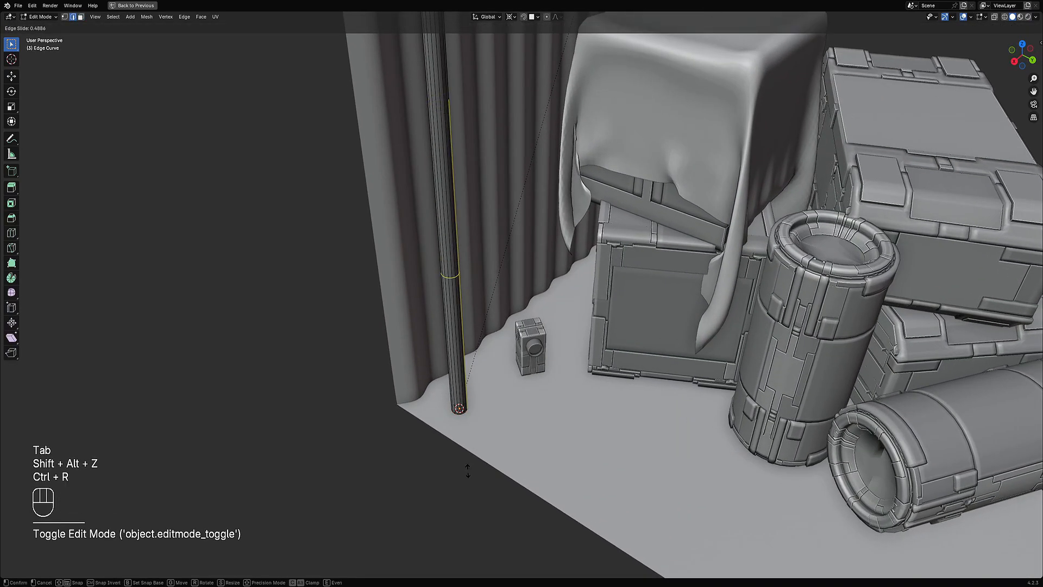
{"action": "left_click", "coordinate": [483, 540]}
{"action": "key", "text": "3"}
{"action": "left_click", "coordinate": [458, 370], "text": "alt+shift"}
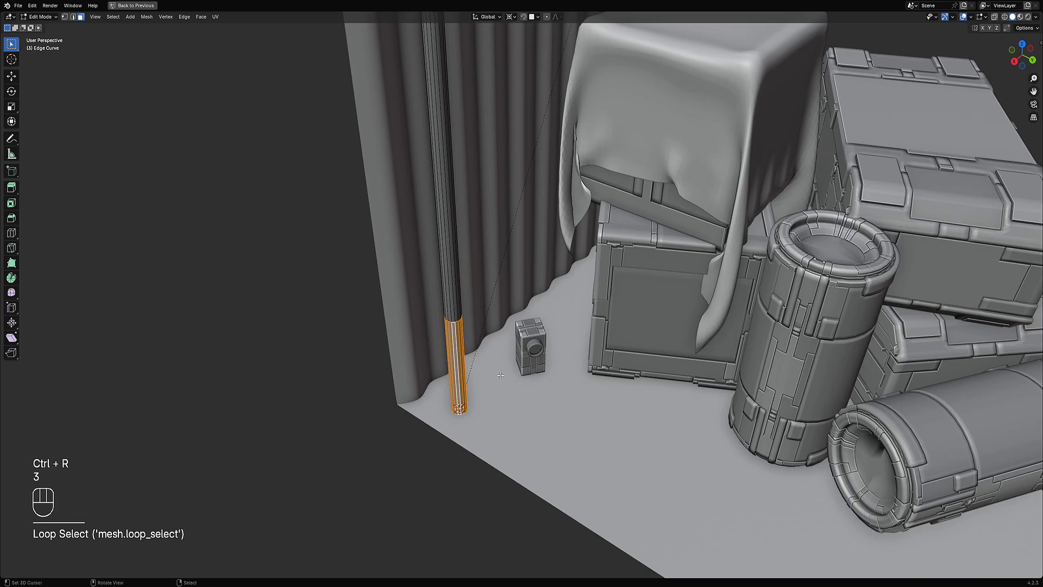
{"action": "key", "text": "i"}
{"action": "left_click", "coordinate": [482, 347]}
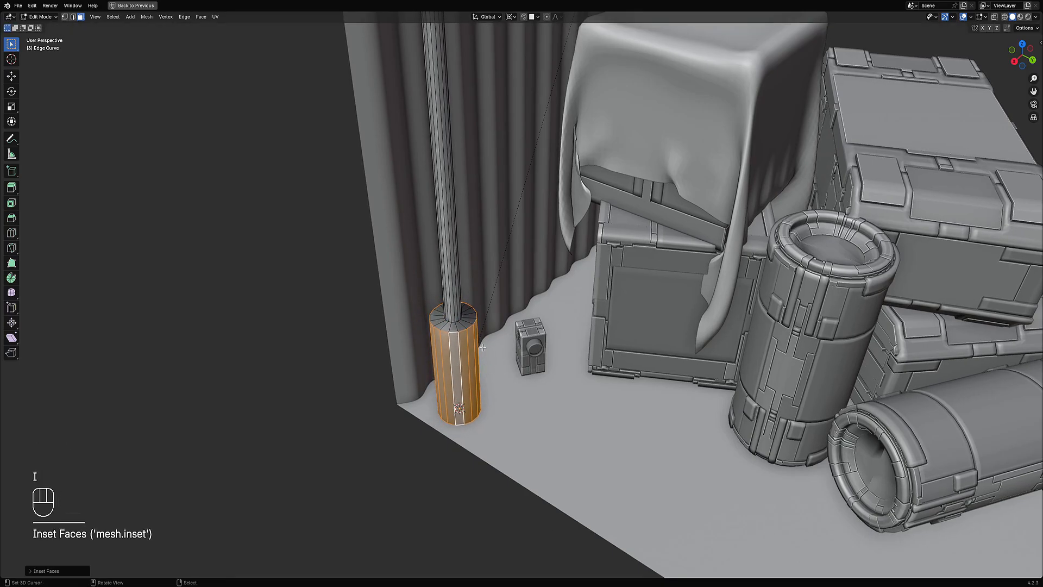
Step: Bevel the base's top edge loop with a 0.19 m offset and one segment
{"action": "key", "text": "2"}
{"action": "key", "text": "alt+a"}
{"action": "key", "text": "ctrl+b"}
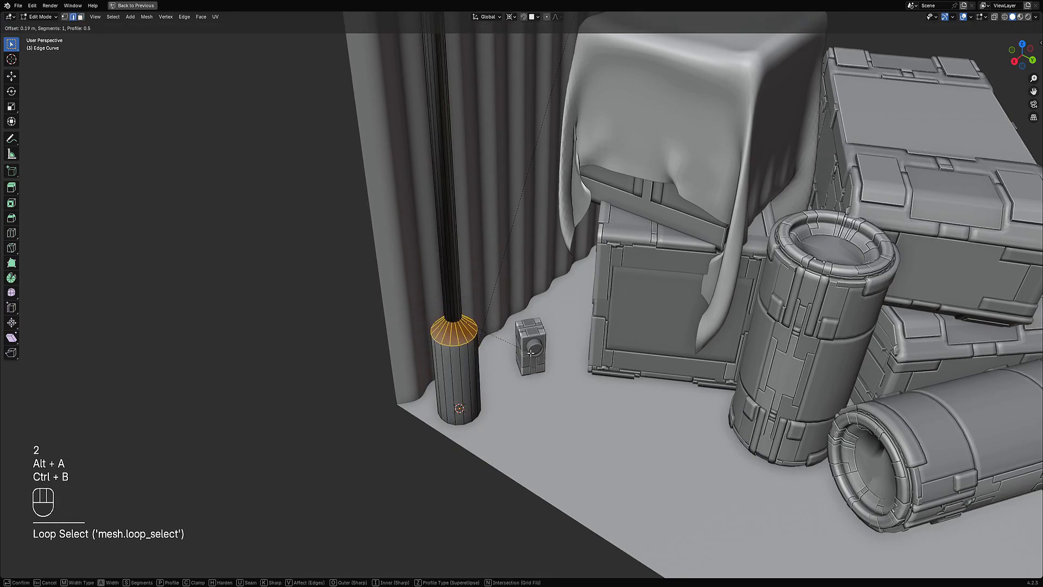
{"action": "key", "text": "Tab"}
Step: Apply Shade Smooth and then Shade Auto Smooth to the pipe
{"action": "key", "text": "w"}
{"action": "mouse_move", "coordinate": [508, 256]}
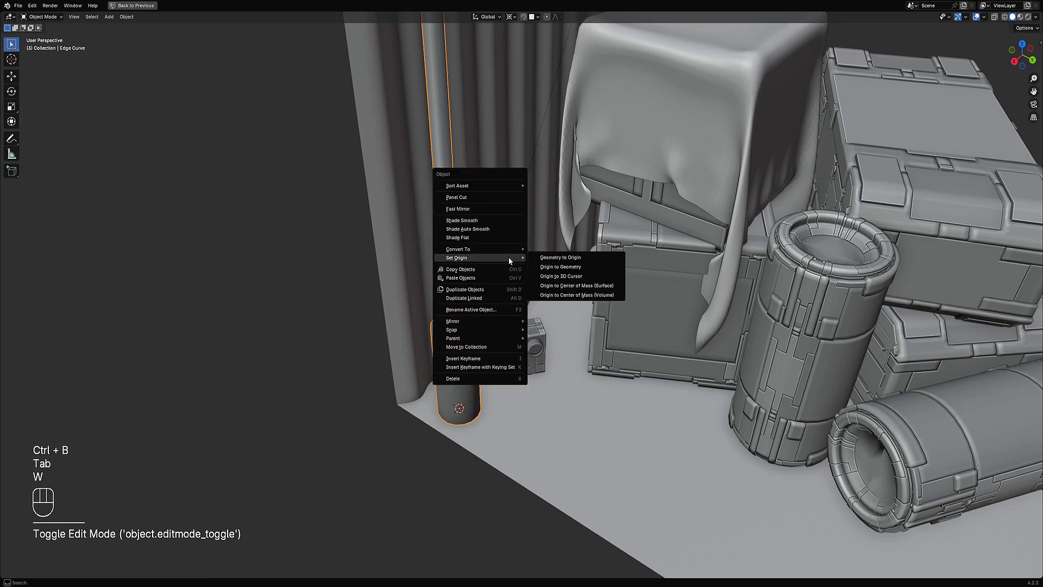
{"action": "left_click", "coordinate": [499, 222]}
{"action": "key", "text": "w"}
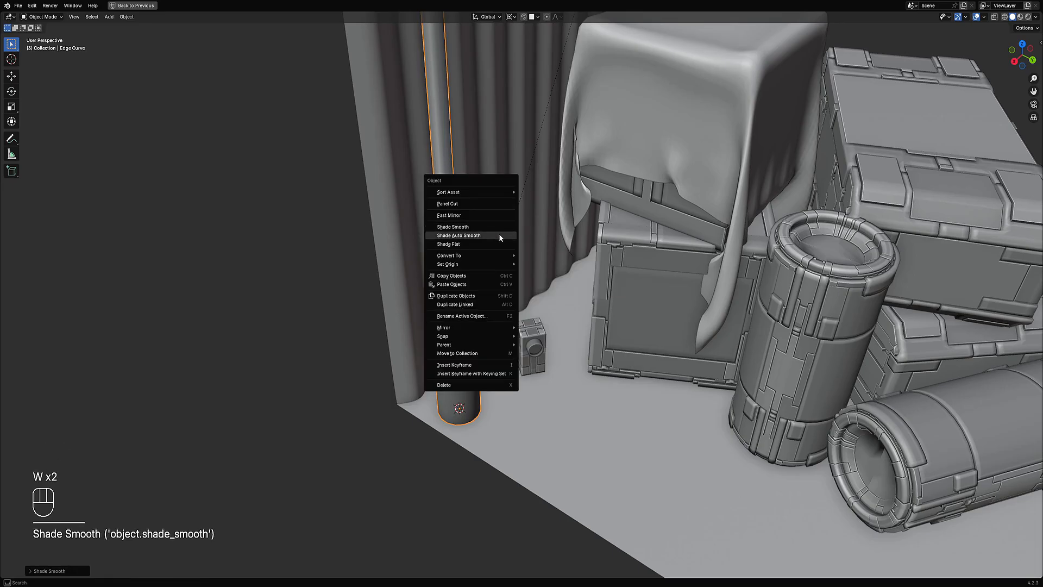
{"action": "left_click", "coordinate": [499, 235]}
Step: Switch to rendered shading, orbit around the scene to review it, and return to solid shading
{"action": "scroll", "coordinate": [510, 272], "scroll_direction": "down", "scroll_amount": 10}
{"action": "key", "text": "alt+a"}
{"action": "mouse_move", "coordinate": [510, 272]}
{"action": "middle_mouse_down"}
{"action": "mouse_move", "coordinate": [649, 272]}
{"action": "mouse_move", "coordinate": [621, 258]}
{"action": "middle_mouse_up"}
{"action": "key", "text": "z"}
{"action": "left_click", "coordinate": [660, 229]}
{"action": "key", "text": "shift+alt+z"}
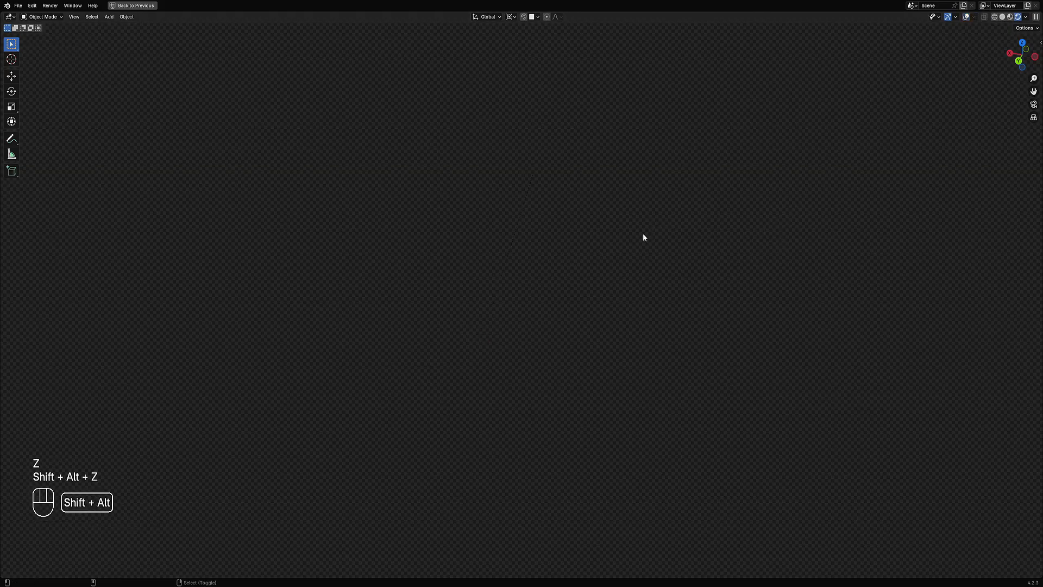
{"action": "scroll", "coordinate": [569, 289], "scroll_direction": "down", "scroll_amount": 2}
{"action": "middle_click_drag", "start_coordinate": [569, 289], "coordinate": [595, 342]}
{"action": "scroll", "coordinate": [481, 319], "scroll_direction": "up", "scroll_amount": 1}
{"action": "scroll", "coordinate": [533, 306], "scroll_direction": "up", "scroll_amount": 1}
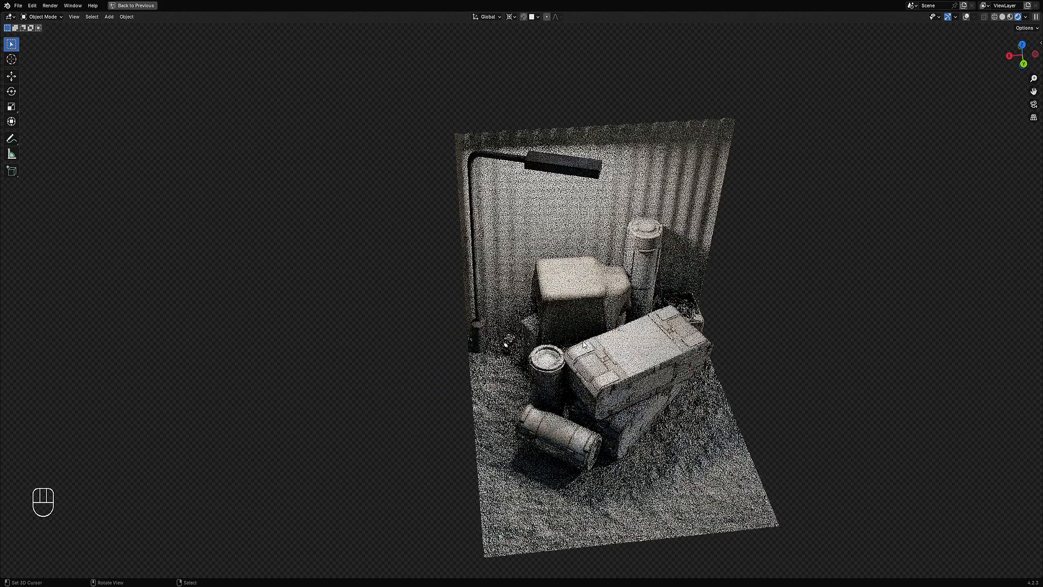
{"action": "mouse_move", "coordinate": [677, 365]}
{"action": "middle_mouse_down", "text": "shift"}
{"action": "mouse_move", "coordinate": [608, 353]}
{"action": "mouse_move", "coordinate": [559, 312]}
{"action": "mouse_move", "coordinate": [600, 326]}
{"action": "middle_mouse_up", "text": "shift"}
{"action": "key", "text": "z"}
{"action": "left_click", "coordinate": [625, 319]}
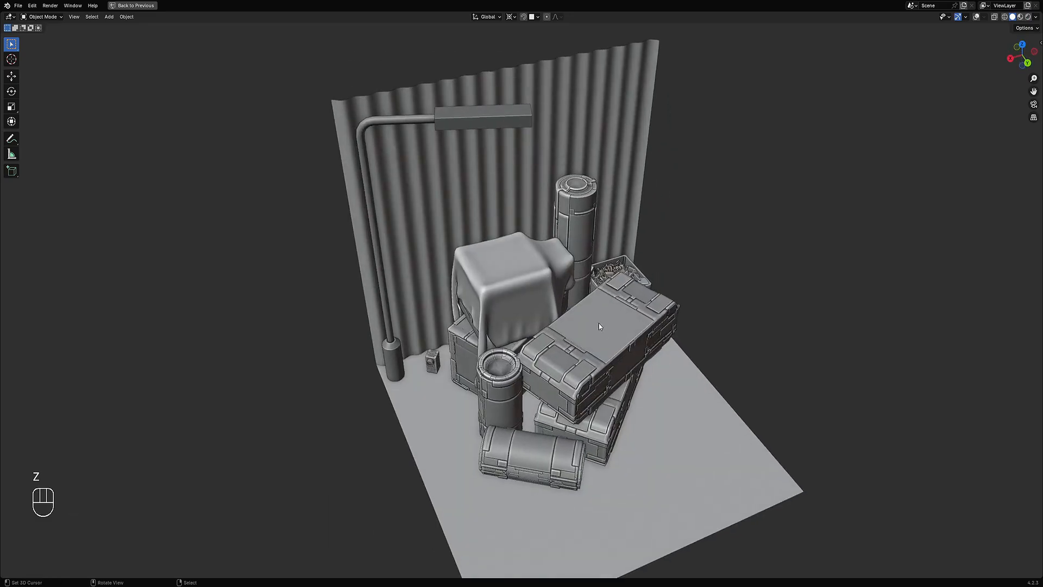
Step: Isolate the top crate by hiding all other objects and maximize the viewport
{"action": "middle_click_drag", "start_coordinate": [676, 340], "coordinate": [570, 306]}
{"action": "scroll", "coordinate": [569, 326], "scroll_direction": "up", "scroll_amount": 3}
{"action": "middle_click_drag", "start_coordinate": [569, 353], "coordinate": [500, 348]}
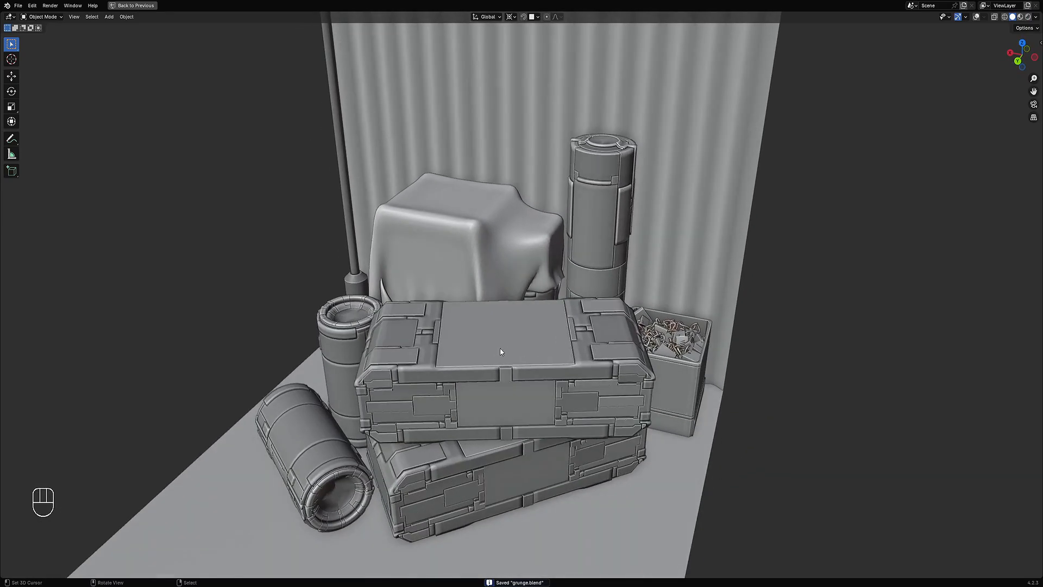
{"action": "key", "text": "shift+alt+z"}
{"action": "key", "text": "shift+h"}
{"action": "key", "text": "ctrl+space"}
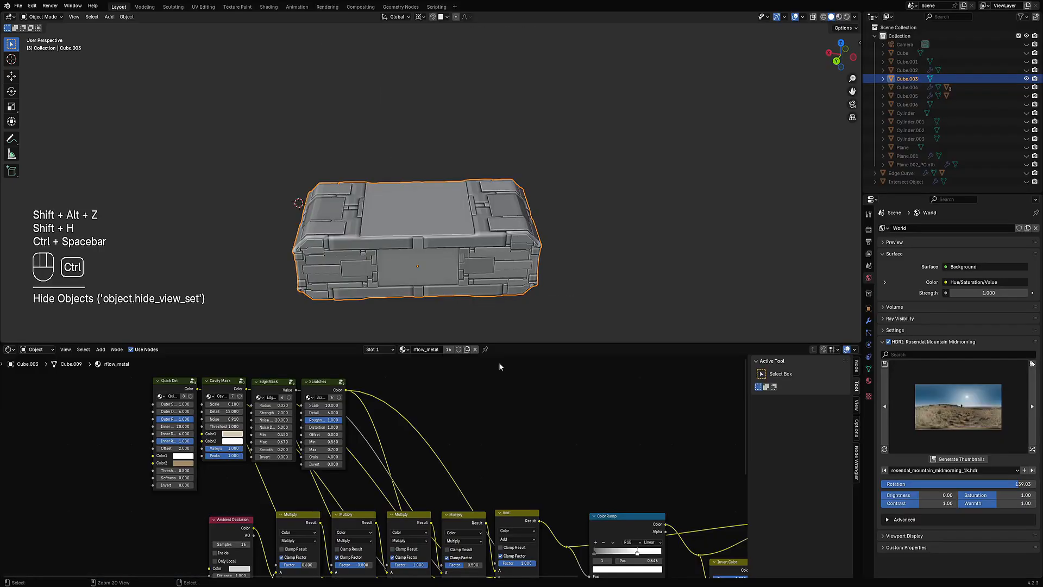
Step: Enter edit mode on the crate in wireframe view and open the Random Flow menu
{"action": "key", "text": "Tab"}
{"action": "middle_click_drag", "start_coordinate": [499, 362], "coordinate": [491, 263], "text": "alt+shift"}
{"action": "key", "text": "shift+alt+z"}
{"action": "key", "text": "Tab"}
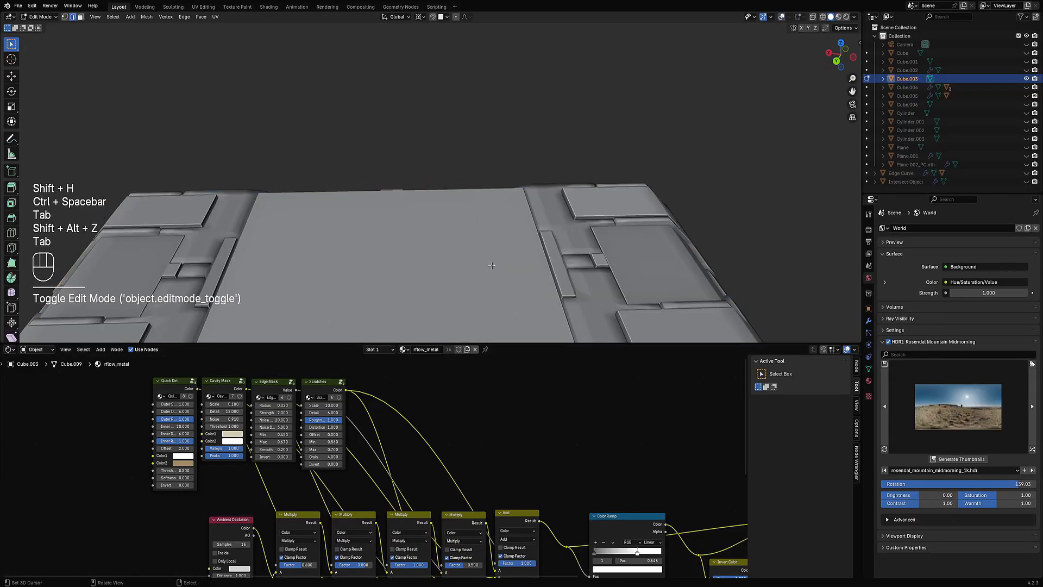
{"action": "scroll", "coordinate": [492, 266], "scroll_direction": "down", "scroll_amount": 6}
{"action": "key", "text": "shift+alt+z"}
{"action": "scroll", "coordinate": [477, 177], "scroll_direction": "up", "scroll_amount": 7}
{"action": "middle_click_drag", "start_coordinate": [429, 228], "coordinate": [562, 169], "text": "shift"}
{"action": "key", "text": "shift+z"}
{"action": "scroll", "coordinate": [493, 161], "scroll_direction": "down", "scroll_amount": 5}
{"action": "scroll", "coordinate": [568, 206], "scroll_direction": "down", "scroll_amount": 4}
{"action": "middle_click_drag", "start_coordinate": [567, 206], "coordinate": [573, 199]}
{"action": "key", "text": "shift+q"}
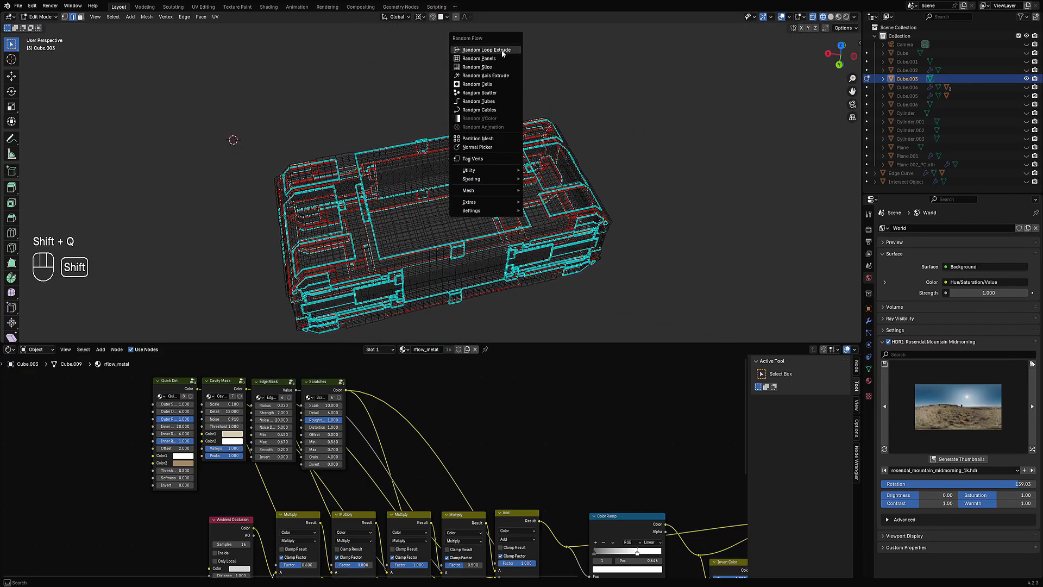
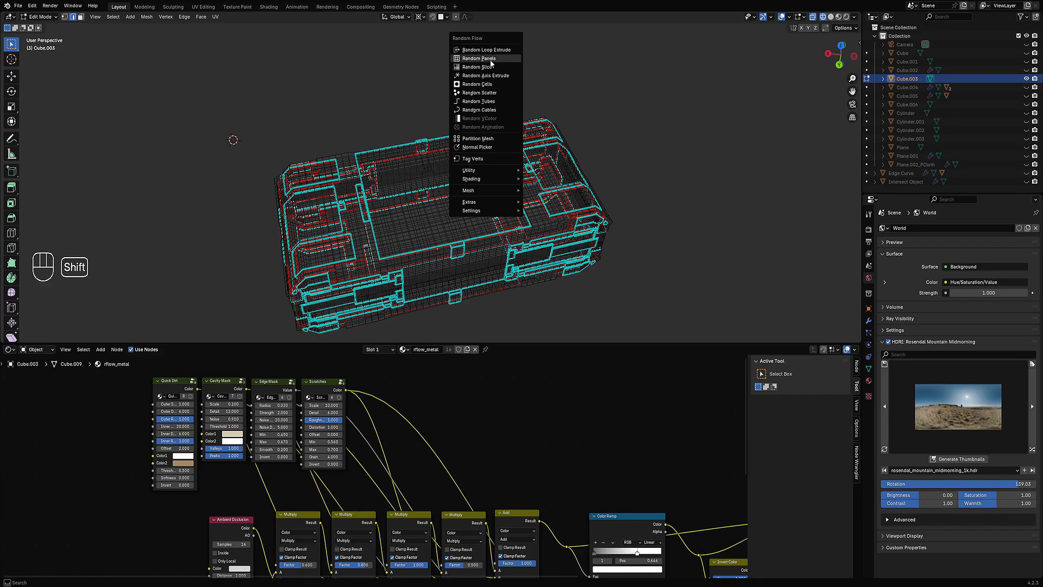
Step: Switch the lower editor to the UV Editor and unwrap all faces of the selected Cube.003 mesh
{"action": "left_click", "coordinate": [9, 349]}
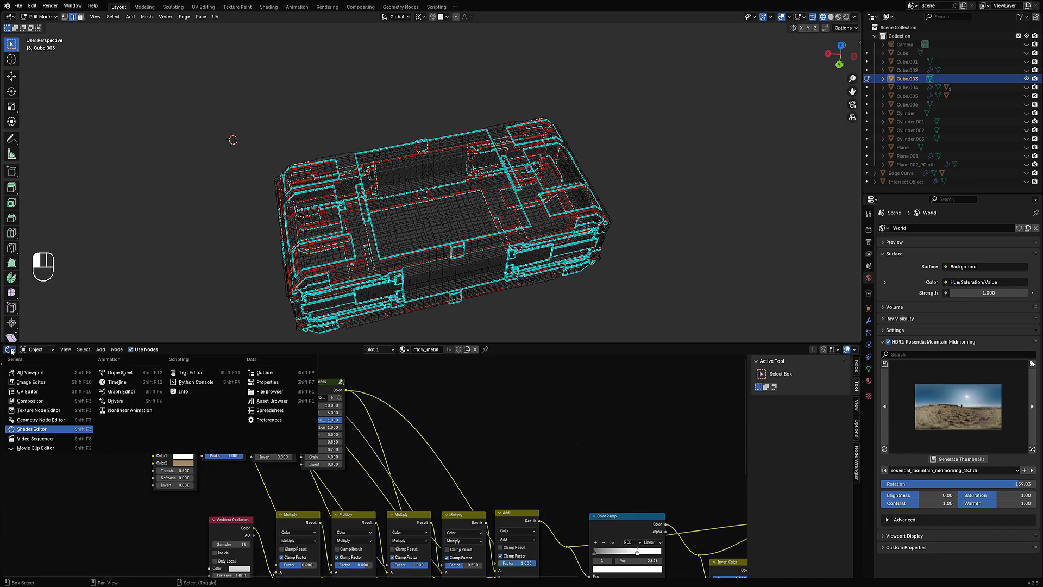
{"action": "left_click", "coordinate": [19, 393]}
{"action": "key", "text": "a"}
{"action": "key", "text": "u"}
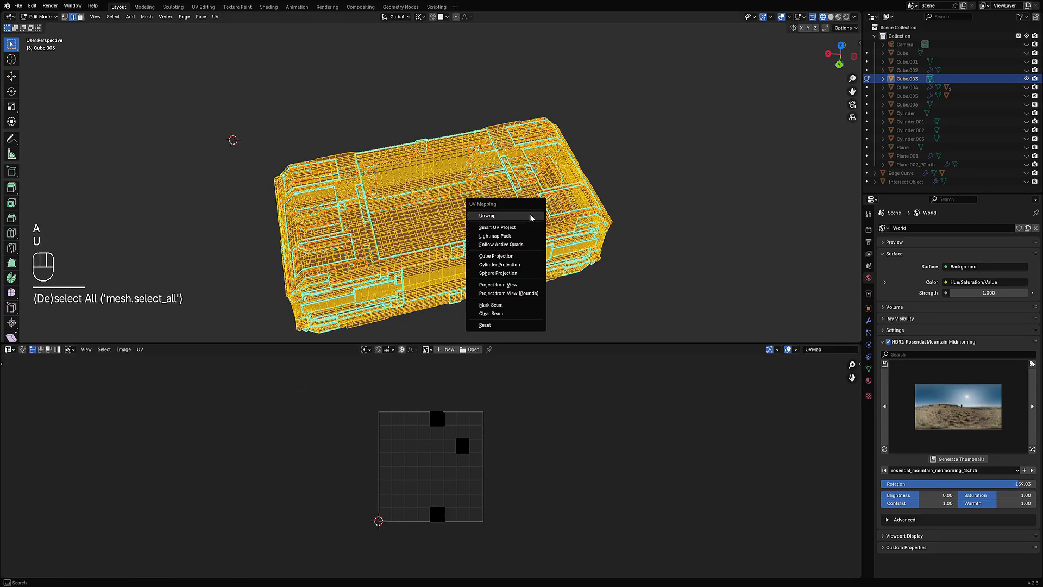
{"action": "left_click", "coordinate": [530, 222]}
Step: Inspect the unwrapped UV islands of the box in a maximized UV Editor
{"action": "key", "text": "alt+a"}
{"action": "key", "text": "ctrl+space"}
{"action": "scroll", "coordinate": [591, 289], "scroll_direction": "up", "scroll_amount": 5}
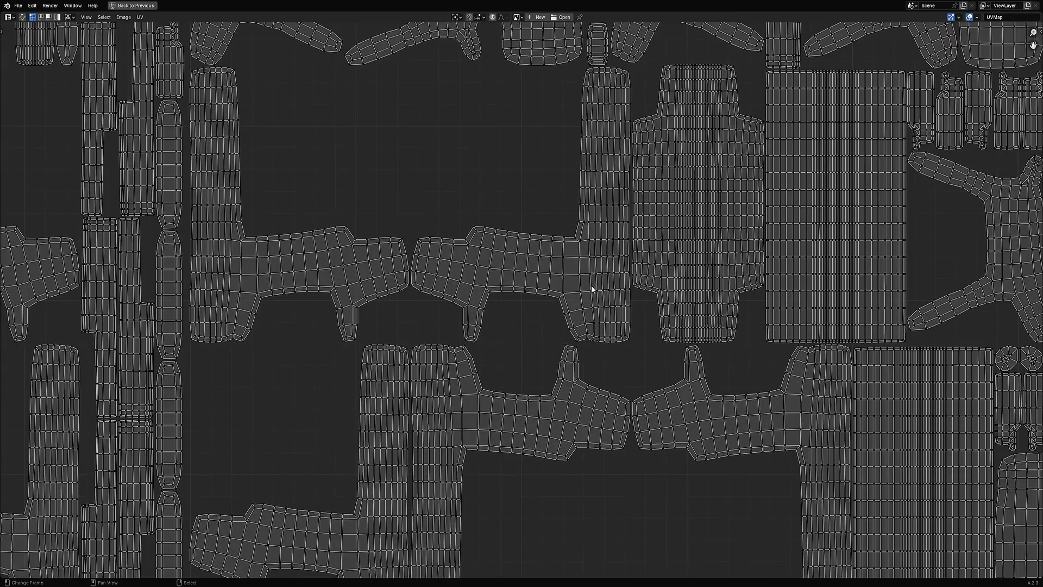
{"action": "scroll", "coordinate": [582, 294], "scroll_direction": "down", "scroll_amount": 5}
{"action": "scroll", "coordinate": [549, 326], "scroll_direction": "up", "scroll_amount": 8}
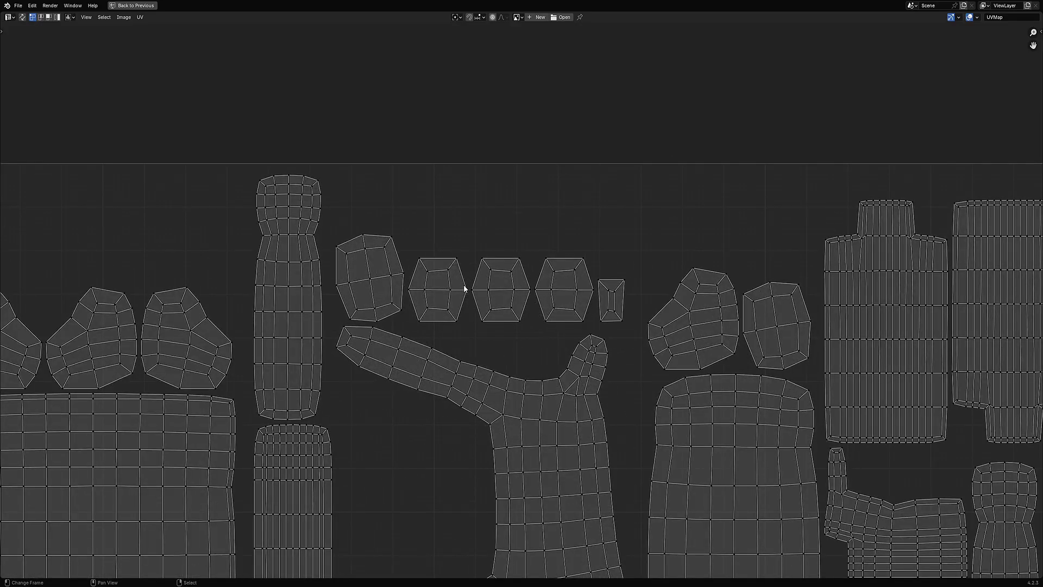
{"action": "scroll", "coordinate": [334, 339], "scroll_direction": "down", "scroll_amount": 4}
{"action": "scroll", "coordinate": [437, 345], "scroll_direction": "up", "scroll_amount": 4}
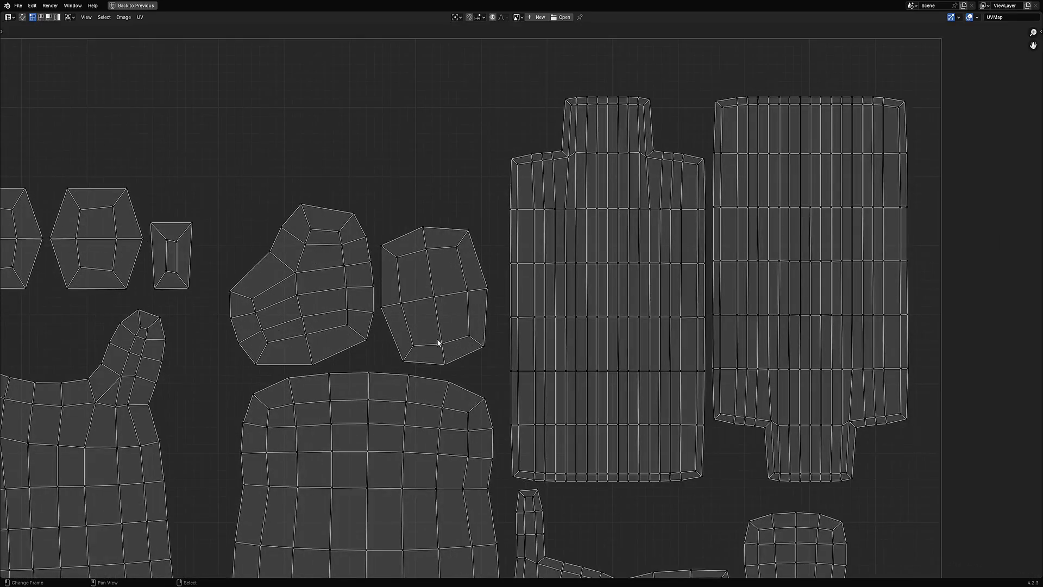
{"action": "scroll", "coordinate": [419, 359], "scroll_direction": "down", "scroll_amount": 3}
{"action": "scroll", "coordinate": [677, 275], "scroll_direction": "up", "scroll_amount": 2}
{"action": "middle_click_drag", "start_coordinate": [677, 274], "coordinate": [662, 239]}
{"action": "scroll", "coordinate": [662, 288], "scroll_direction": "down", "scroll_amount": 3}
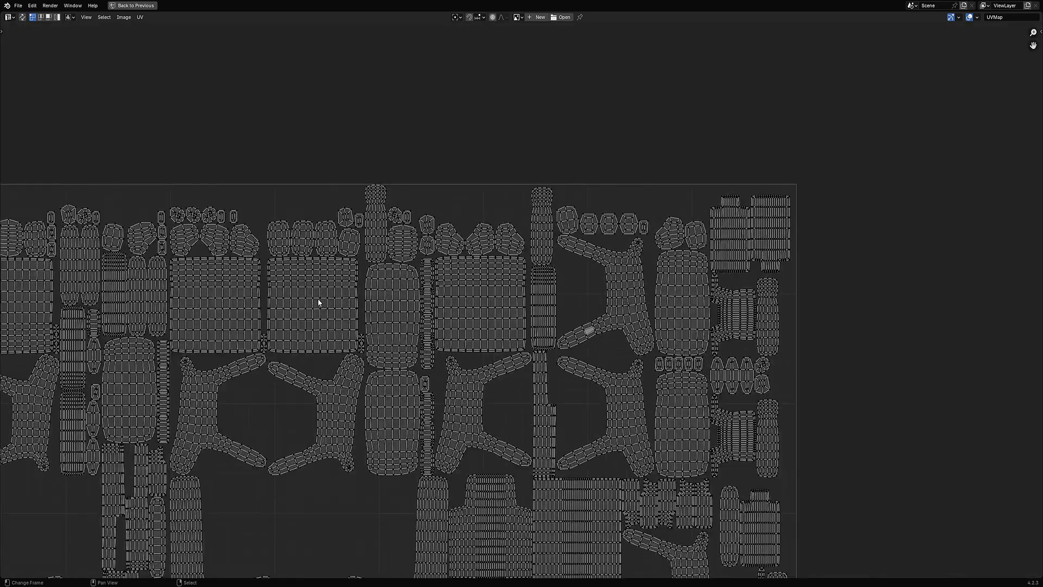
{"action": "middle_click_drag", "start_coordinate": [285, 303], "coordinate": [585, 286]}
{"action": "scroll", "coordinate": [539, 256], "scroll_direction": "up", "scroll_amount": 4}
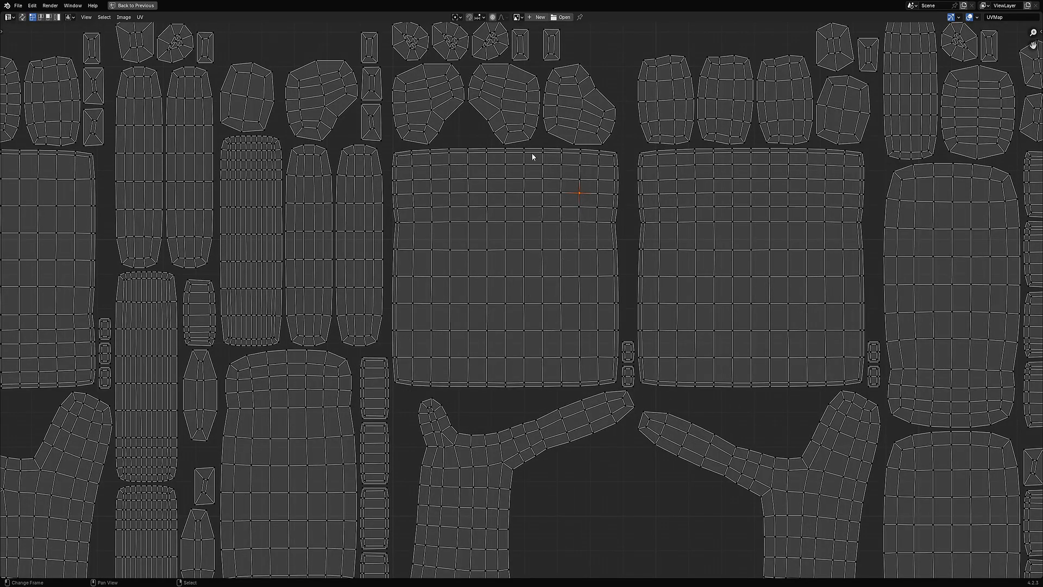
{"action": "scroll", "coordinate": [421, 229], "scroll_direction": "down", "scroll_amount": 5}
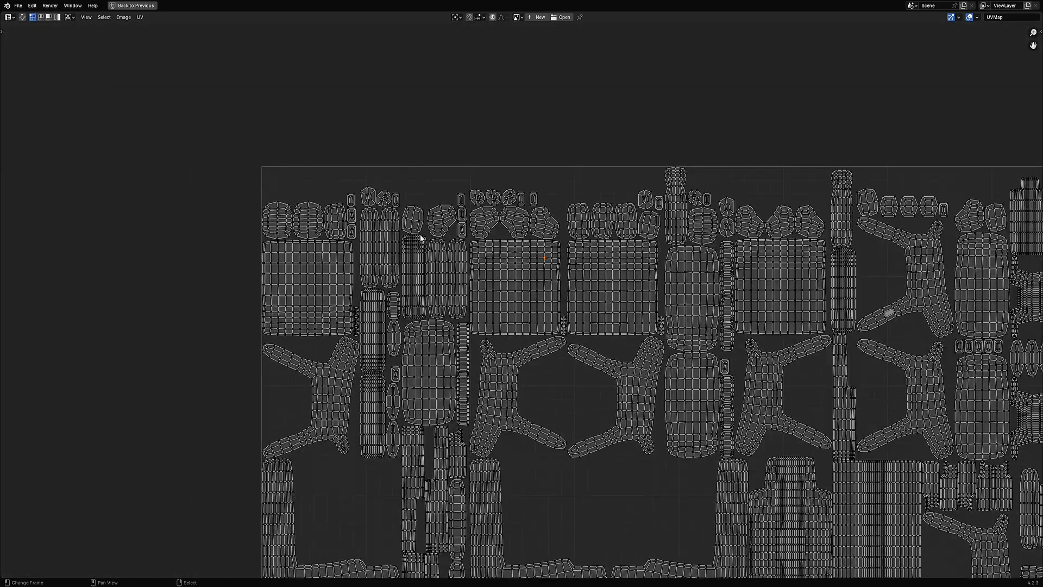
{"action": "scroll", "coordinate": [422, 238], "scroll_direction": "up", "scroll_amount": 2}
{"action": "scroll", "coordinate": [508, 194], "scroll_direction": "up", "scroll_amount": 2}
{"action": "scroll", "coordinate": [507, 191], "scroll_direction": "up", "scroll_amount": 1}
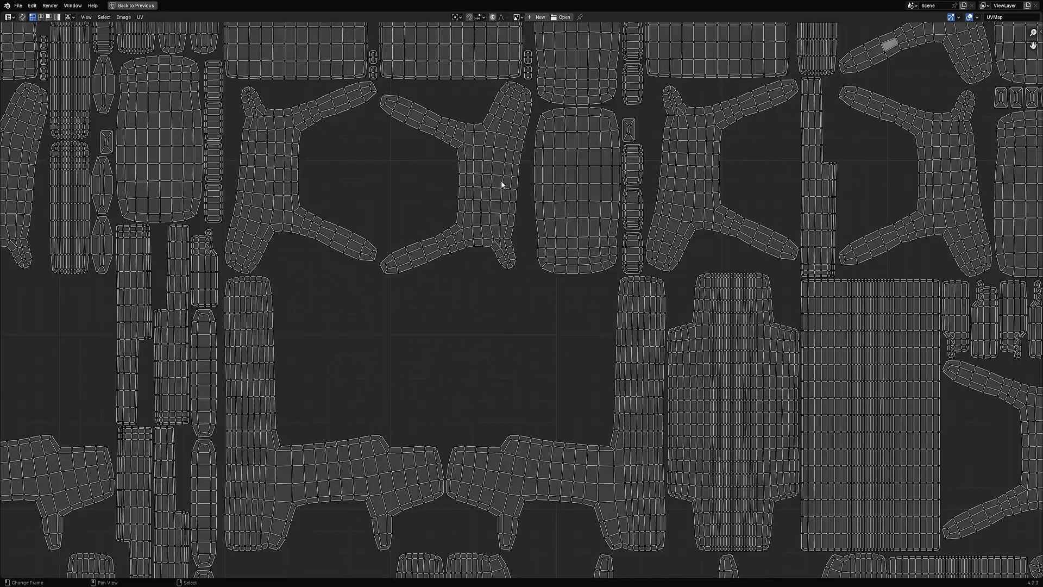
{"action": "middle_click_drag", "start_coordinate": [705, 134], "coordinate": [431, 317]}
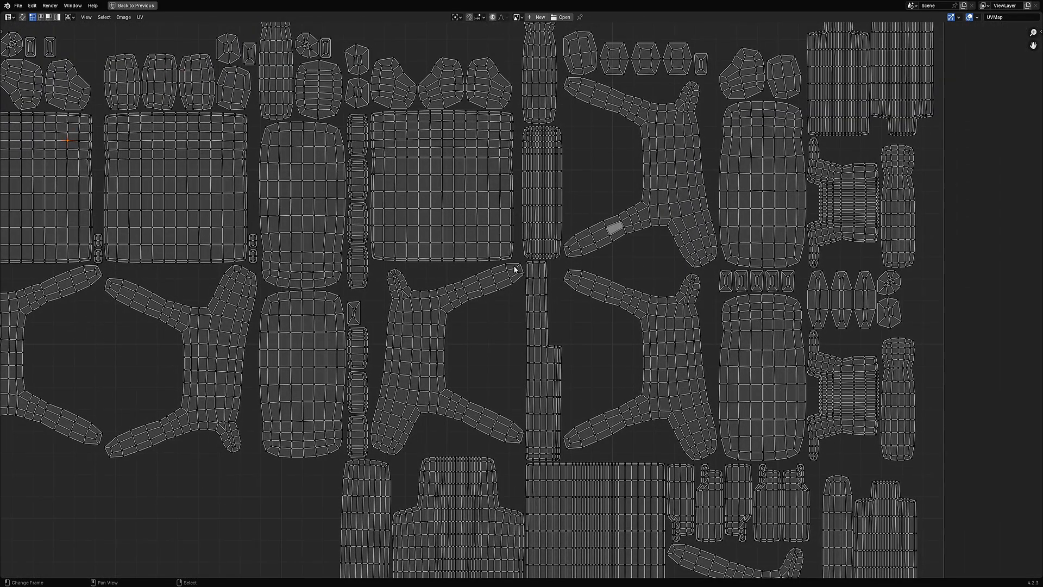
{"action": "key", "text": "ctrl+space"}
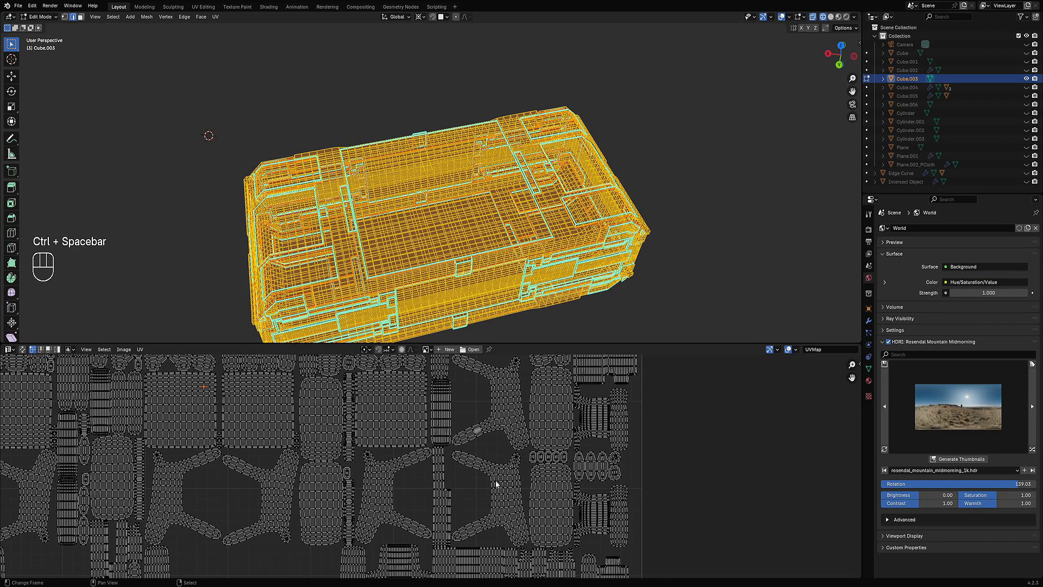
Step: Select the whole box mesh again and examine its UV layout closely in the maximized UV Editor
{"action": "middle_click_drag", "start_coordinate": [536, 315], "coordinate": [532, 279]}
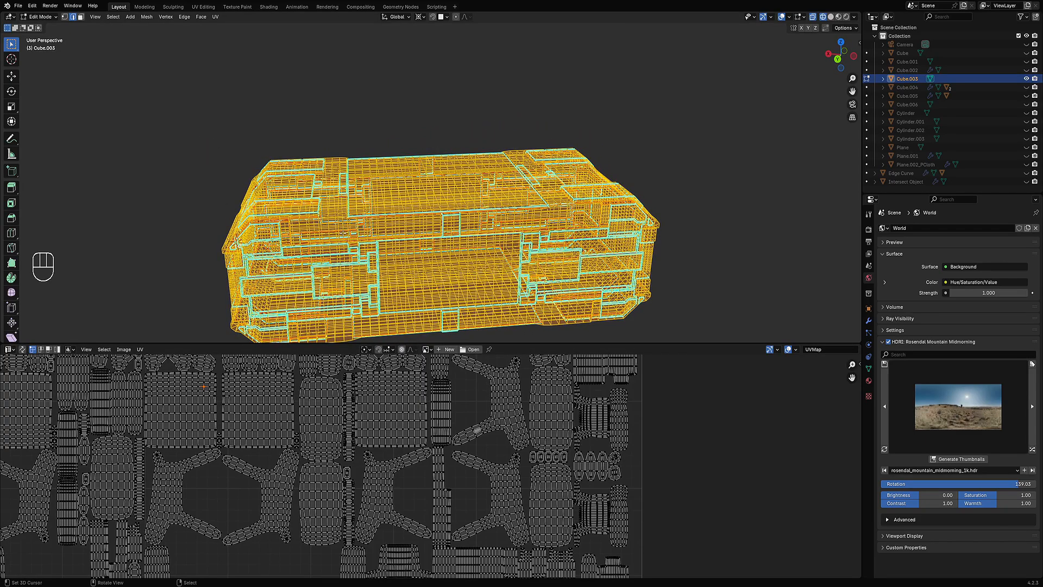
{"action": "key", "text": "alt+a"}
{"action": "key", "text": "a"}
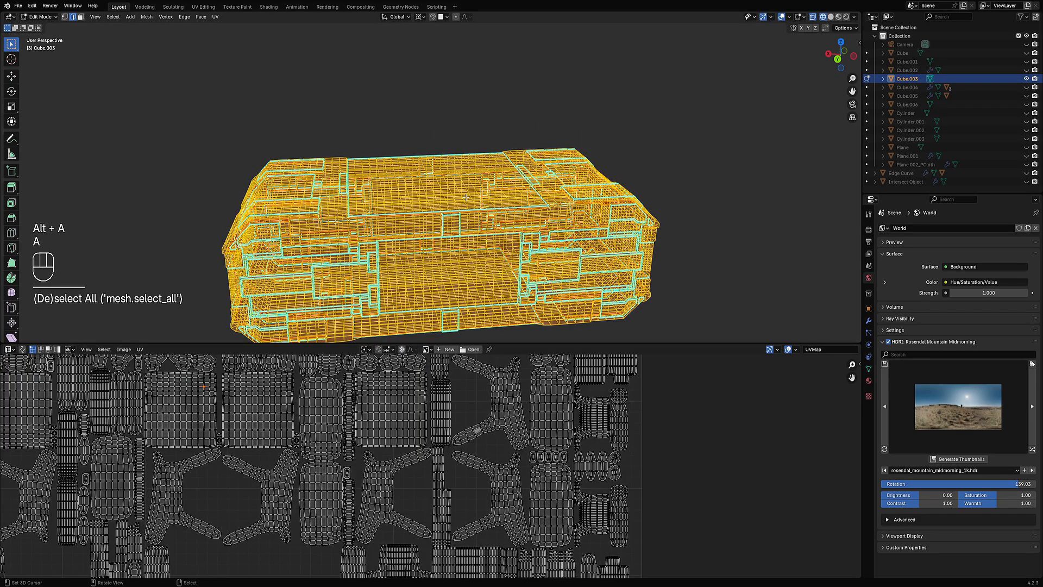
{"action": "key", "text": "ctrl+space"}
{"action": "middle_click_drag", "start_coordinate": [579, 325], "coordinate": [522, 298]}
{"action": "scroll", "coordinate": [521, 297], "scroll_direction": "up", "scroll_amount": 4}
{"action": "middle_click_drag", "start_coordinate": [615, 348], "coordinate": [387, 463]}
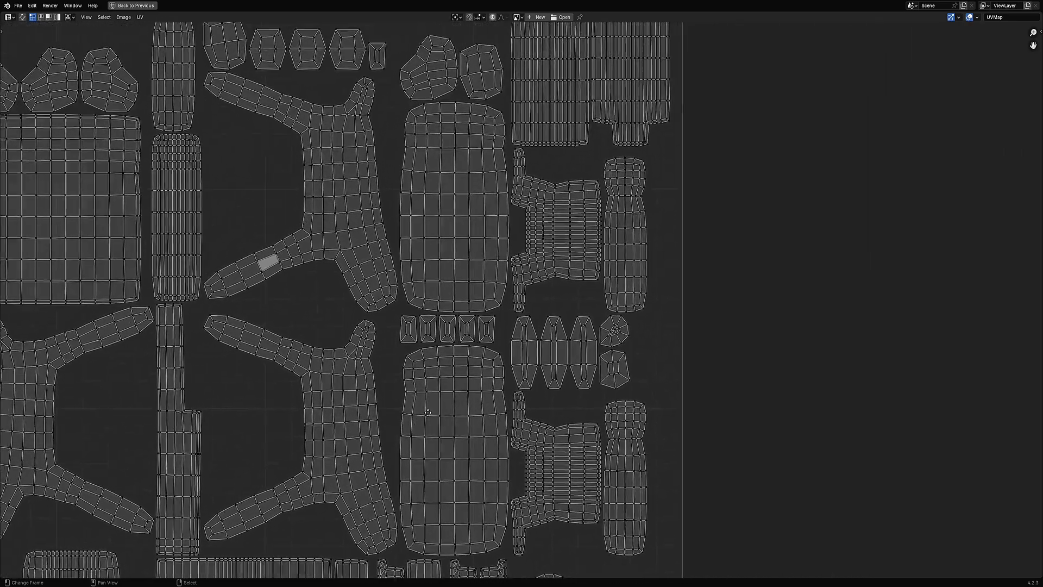
{"action": "middle_click_drag", "start_coordinate": [572, 188], "coordinate": [453, 374]}
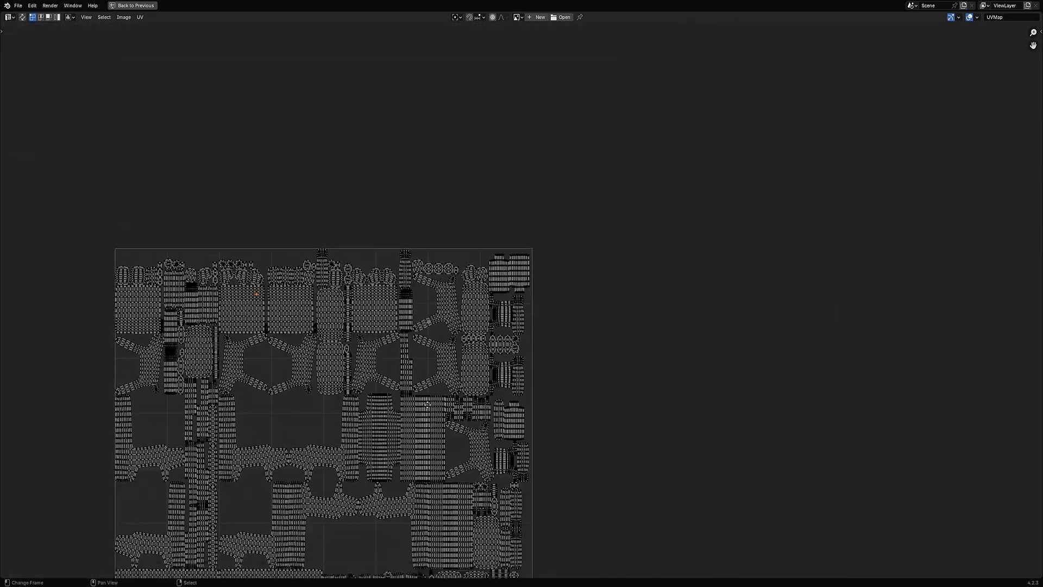
{"action": "middle_click_drag", "start_coordinate": [492, 532], "coordinate": [492, 311]}
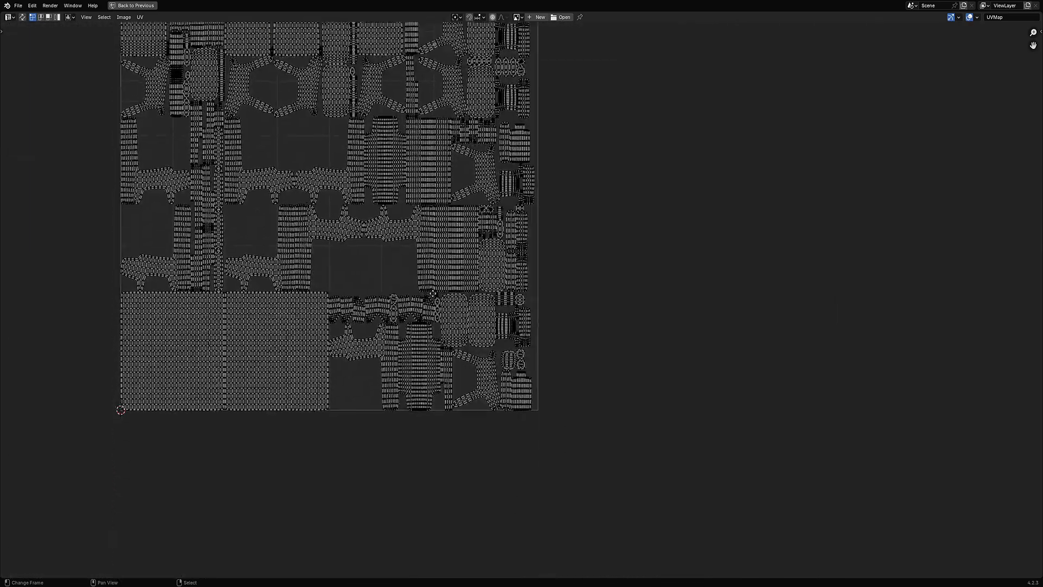
{"action": "scroll", "coordinate": [491, 311], "scroll_direction": "up", "scroll_amount": 3}
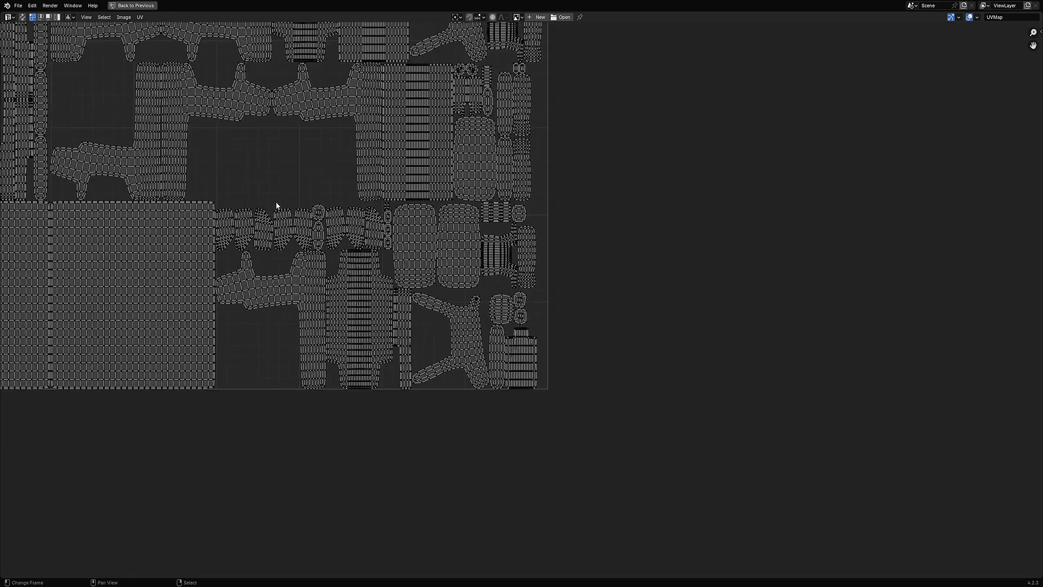
{"action": "middle_click_drag", "start_coordinate": [276, 205], "coordinate": [663, 205]}
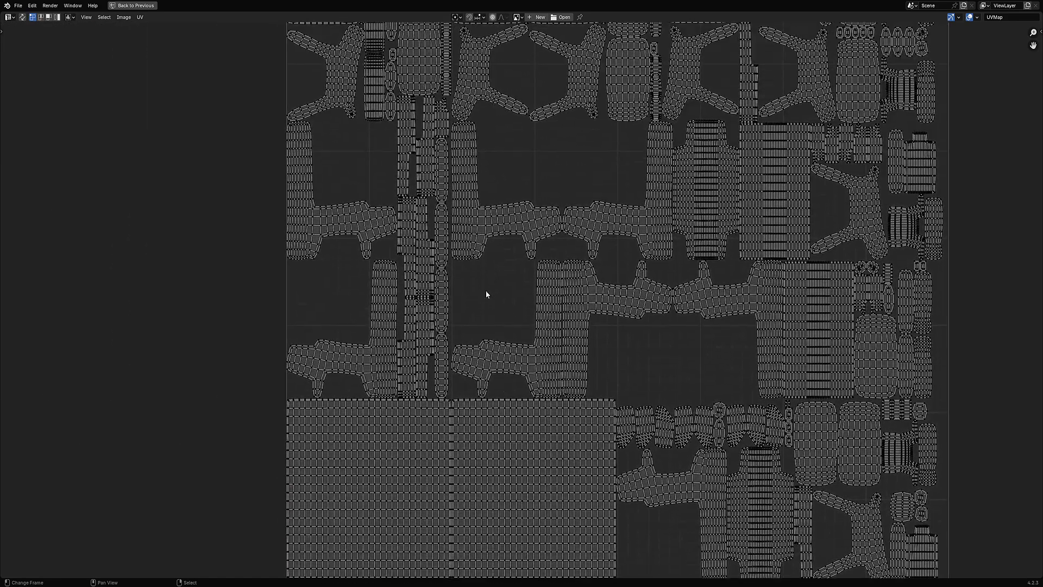
{"action": "middle_click_drag", "start_coordinate": [519, 102], "coordinate": [475, 254]}
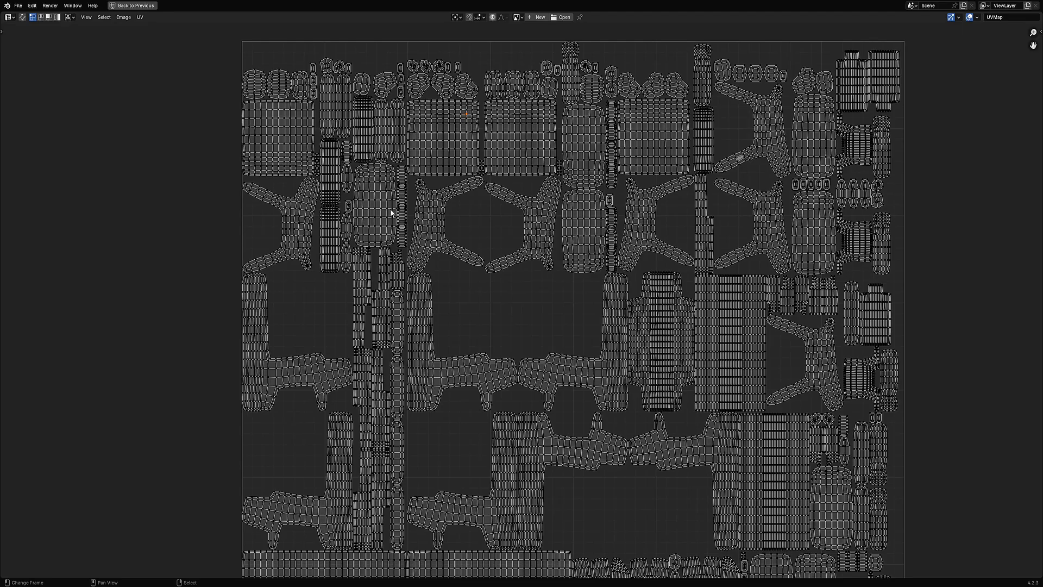
{"action": "middle_click_drag", "start_coordinate": [558, 171], "coordinate": [462, 374]}
{"action": "scroll", "coordinate": [468, 368], "scroll_direction": "up", "scroll_amount": 4}
{"action": "middle_click_drag", "start_coordinate": [604, 347], "coordinate": [504, 296]}
{"action": "scroll", "coordinate": [503, 296], "scroll_direction": "up", "scroll_amount": 5}
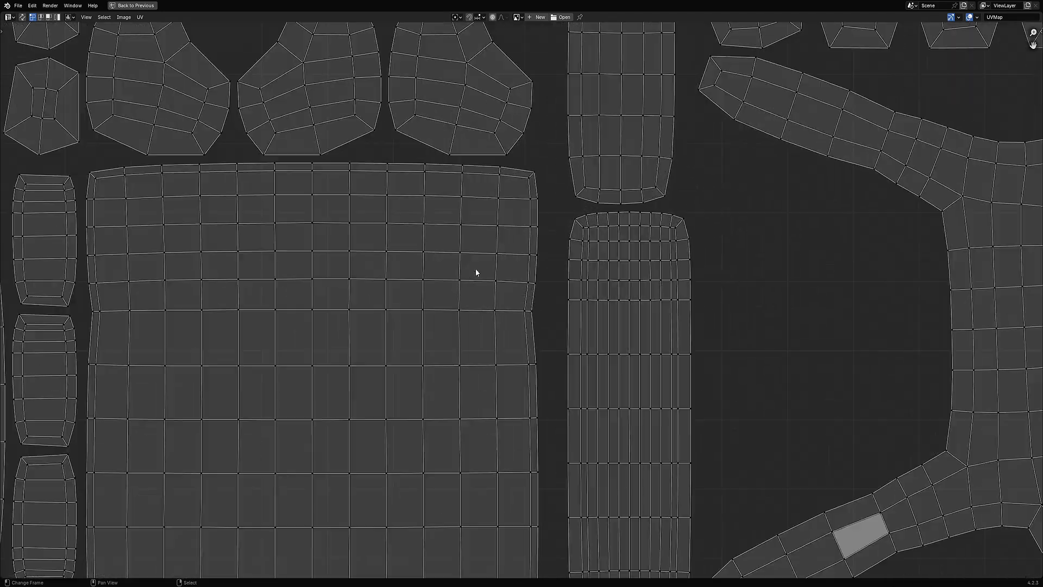
{"action": "scroll", "coordinate": [549, 276], "scroll_direction": "down", "scroll_amount": 10}
{"action": "key", "text": "ctrl+space"}
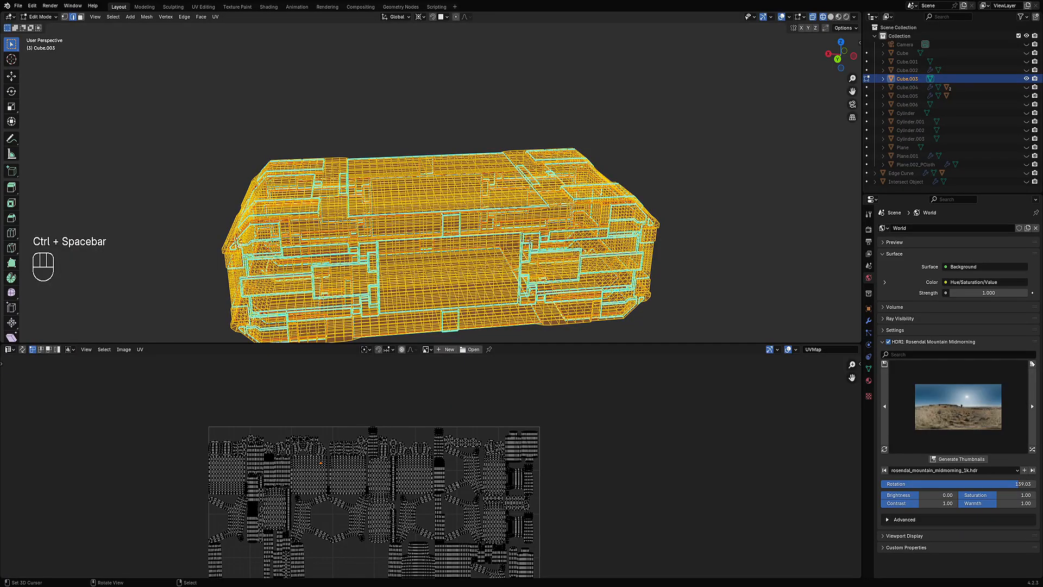
Step: Leave Edit Mode, unhide all objects, and open the tall cylinder in Edit Mode
{"action": "key", "text": "Tab"}
{"action": "middle_click_drag", "start_coordinate": [555, 282], "coordinate": [517, 256]}
{"action": "key", "text": "alt+h"}
{"action": "key", "text": "alt+a"}
{"action": "key", "text": "shift+z"}
{"action": "middle_click_drag", "start_coordinate": [601, 131], "coordinate": [517, 190], "text": "shift"}
{"action": "left_click", "coordinate": [484, 160]}
{"action": "key", "text": "Tab"}
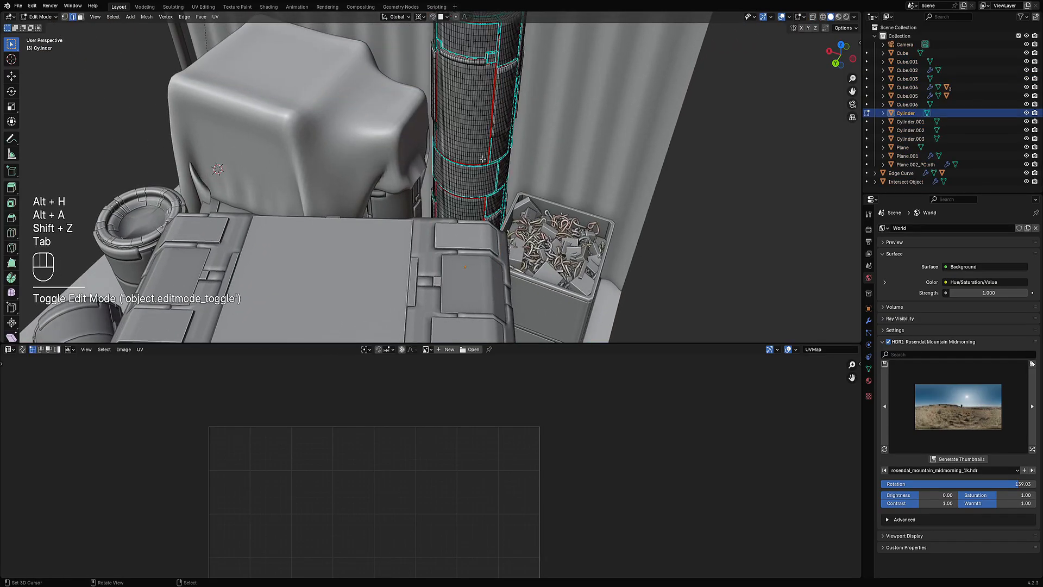
Step: Select all of the cylinder's faces and Unwrap them
{"action": "key", "text": "a"}
{"action": "key", "text": "u"}
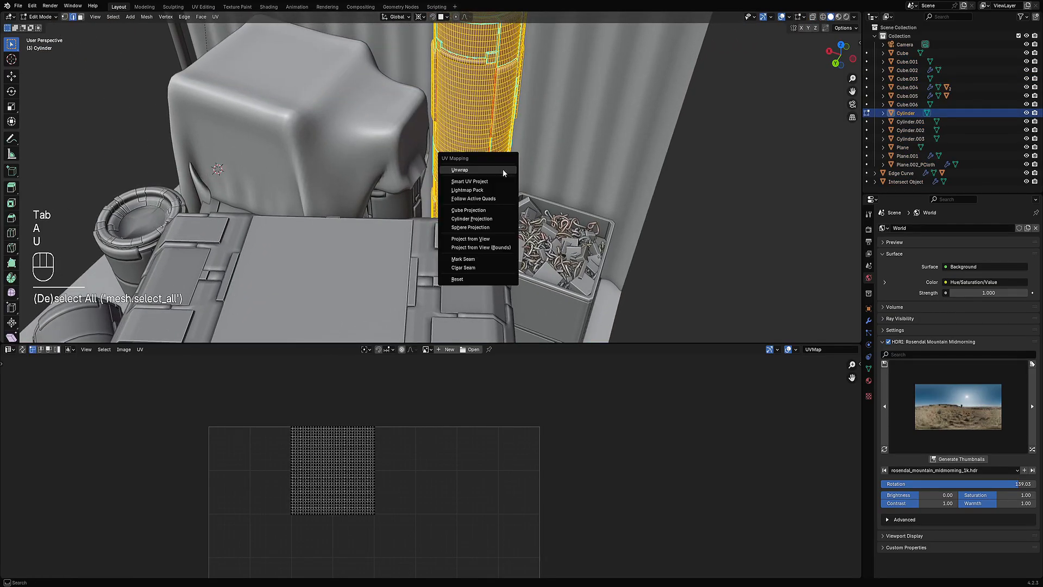
{"action": "left_click", "coordinate": [503, 173]}
Step: Inspect the cylinder's unwrapped UV islands in the maximized UV Editor
{"action": "key", "text": "ctrl+space"}
{"action": "scroll", "coordinate": [539, 375], "scroll_direction": "up", "scroll_amount": 4}
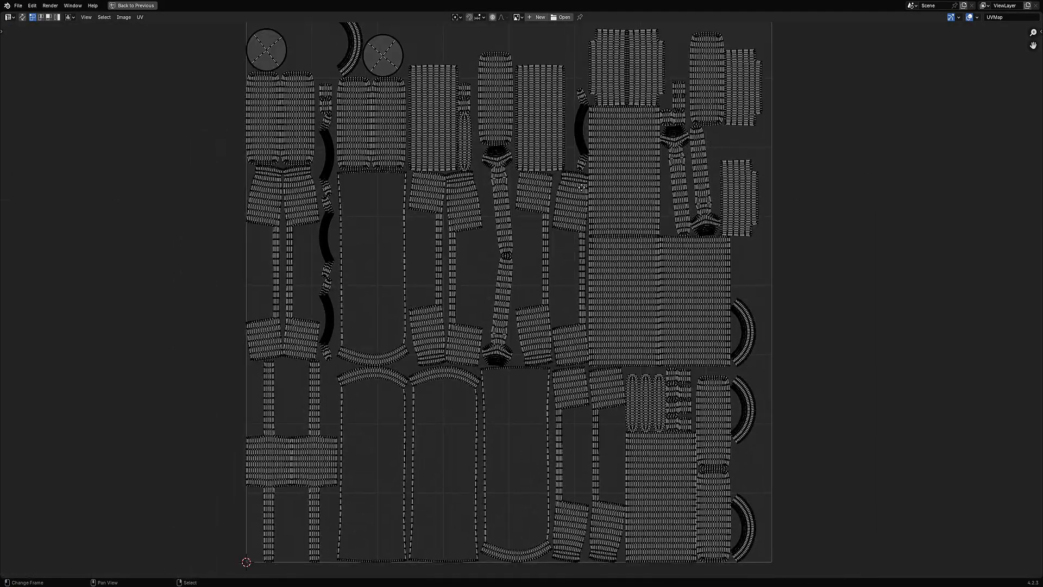
{"action": "middle_click_drag", "start_coordinate": [581, 187], "coordinate": [585, 374]}
{"action": "scroll", "coordinate": [584, 375], "scroll_direction": "up", "scroll_amount": 5}
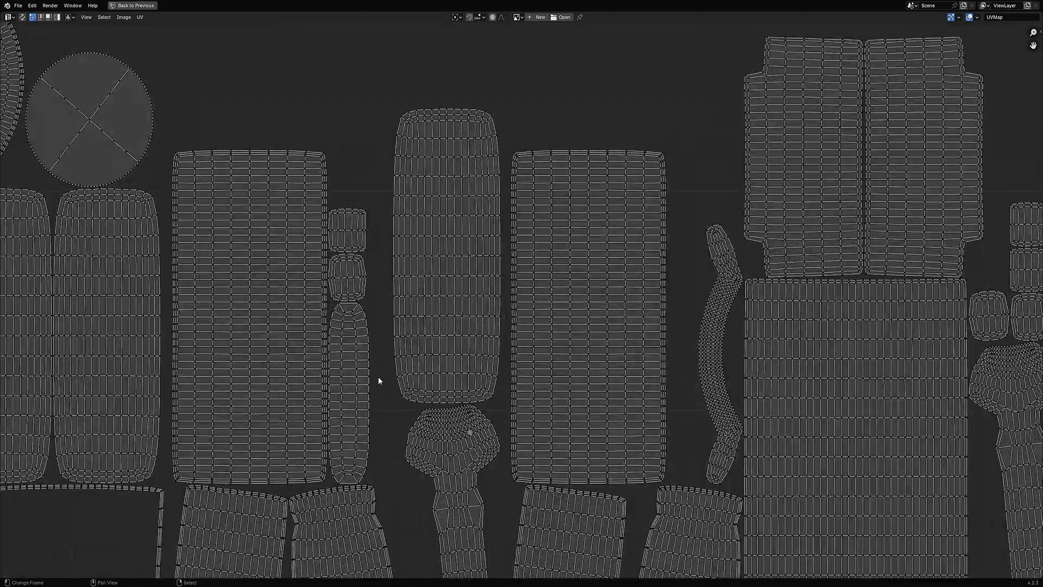
{"action": "middle_click_drag", "start_coordinate": [761, 358], "coordinate": [491, 307]}
{"action": "scroll", "coordinate": [491, 307], "scroll_direction": "down", "scroll_amount": 5}
{"action": "middle_click_drag", "start_coordinate": [587, 458], "coordinate": [492, 266]}
{"action": "middle_click_drag", "start_coordinate": [390, 369], "coordinate": [516, 275]}
{"action": "scroll", "coordinate": [516, 274], "scroll_direction": "up", "scroll_amount": 2}
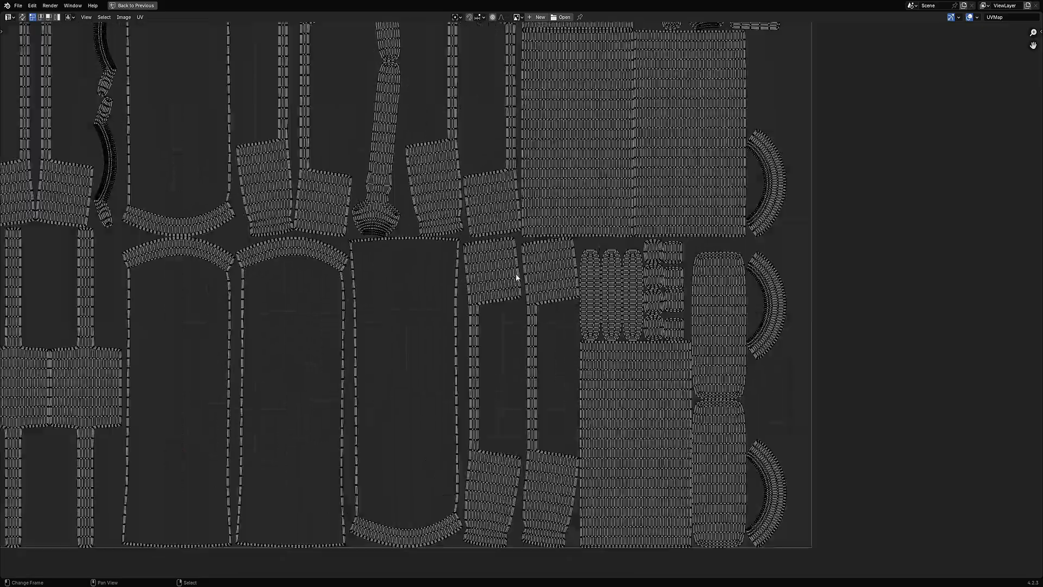
{"action": "scroll", "coordinate": [524, 271], "scroll_direction": "up", "scroll_amount": 1}
{"action": "middle_click_drag", "start_coordinate": [415, 143], "coordinate": [487, 402]}
{"action": "middle_click_drag", "start_coordinate": [481, 214], "coordinate": [501, 412]}
{"action": "scroll", "coordinate": [482, 201], "scroll_direction": "down", "scroll_amount": 3}
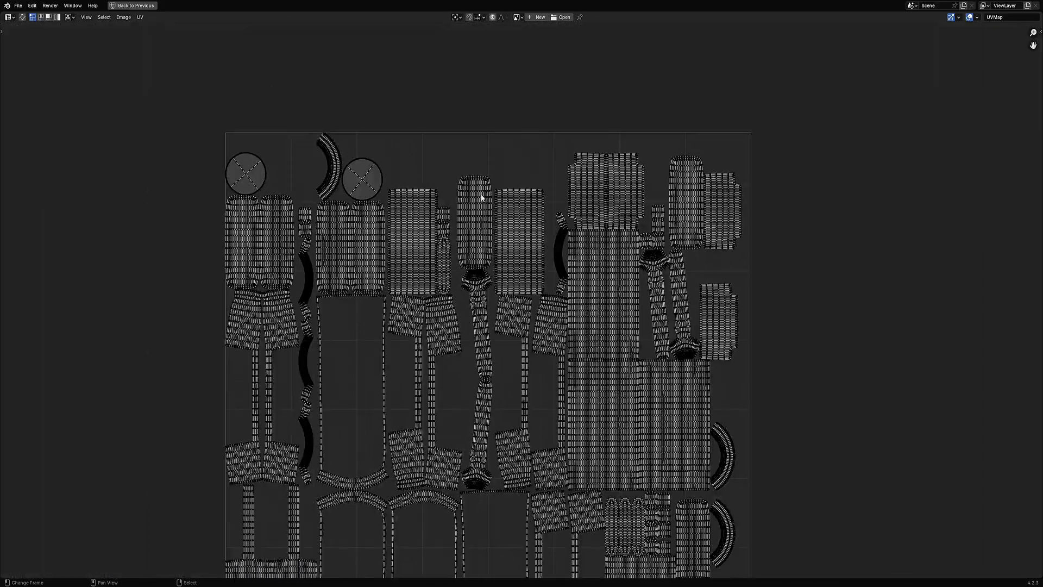
{"action": "scroll", "coordinate": [481, 196], "scroll_direction": "up", "scroll_amount": 5}
{"action": "scroll", "coordinate": [510, 302], "scroll_direction": "up", "scroll_amount": 5}
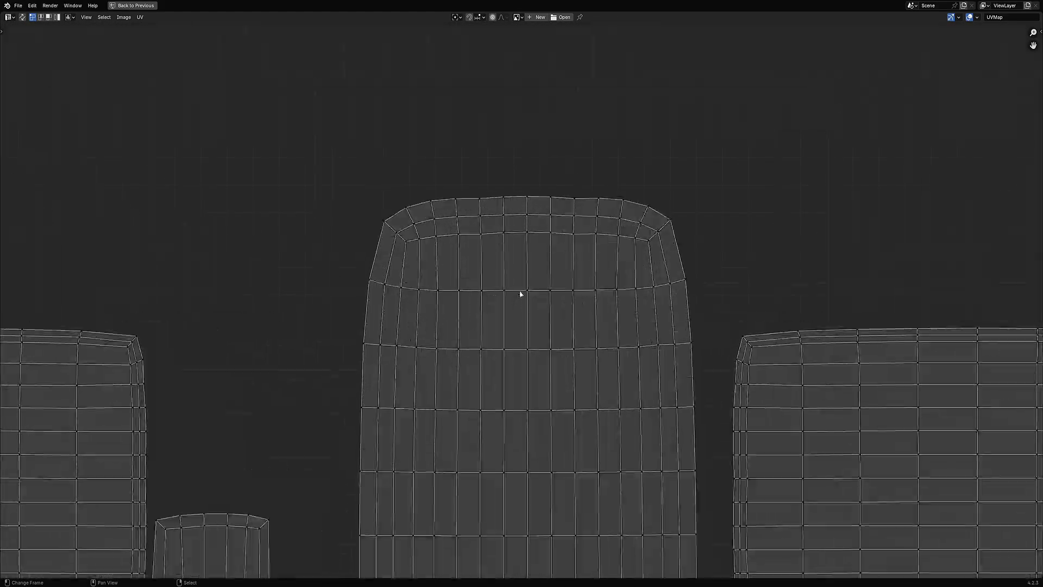
{"action": "scroll", "coordinate": [531, 277], "scroll_direction": "down", "scroll_amount": 6}
{"action": "key", "text": "ctrl+space"}
Step: Deselect everything and return the cylinder to Object Mode
{"action": "scroll", "coordinate": [481, 180], "scroll_direction": "down", "scroll_amount": 5}
{"action": "mouse_move", "coordinate": [551, 237]}
{"action": "middle_mouse_down"}
{"action": "mouse_move", "coordinate": [548, 209]}
{"action": "mouse_move", "coordinate": [542, 232]}
{"action": "mouse_move", "coordinate": [573, 236]}
{"action": "mouse_move", "coordinate": [546, 245]}
{"action": "middle_mouse_up"}
{"action": "key", "text": "alt+a"}
{"action": "key", "text": "Tab"}
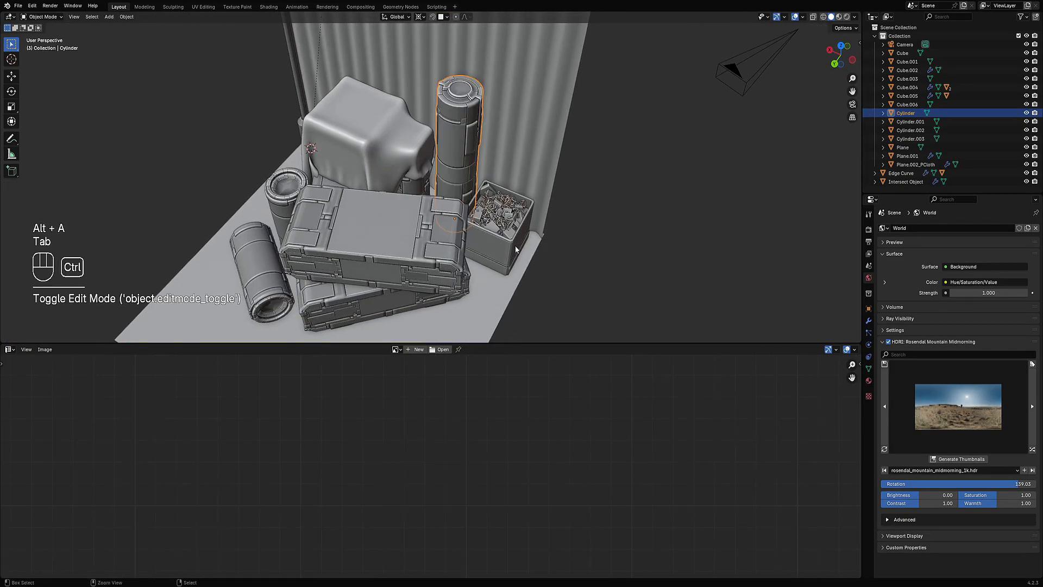
Step: Switch the 3D viewport to Rendered shading and hide the overlays and gizmos
{"action": "key", "text": "ctrl+space"}
{"action": "scroll", "coordinate": [531, 230], "scroll_direction": "down", "scroll_amount": 4}
{"action": "mouse_move", "coordinate": [531, 229]}
{"action": "middle_mouse_down"}
{"action": "mouse_move", "coordinate": [534, 274]}
{"action": "mouse_move", "coordinate": [547, 265]}
{"action": "mouse_move", "coordinate": [507, 302]}
{"action": "mouse_move", "coordinate": [578, 285]}
{"action": "mouse_move", "coordinate": [527, 286]}
{"action": "mouse_move", "coordinate": [595, 287]}
{"action": "mouse_move", "coordinate": [579, 279]}
{"action": "middle_mouse_up"}
{"action": "key", "text": "z"}
{"action": "left_click", "coordinate": [570, 245]}
{"action": "key", "text": "shift+alt+z"}
{"action": "key", "text": "ctrl+space"}
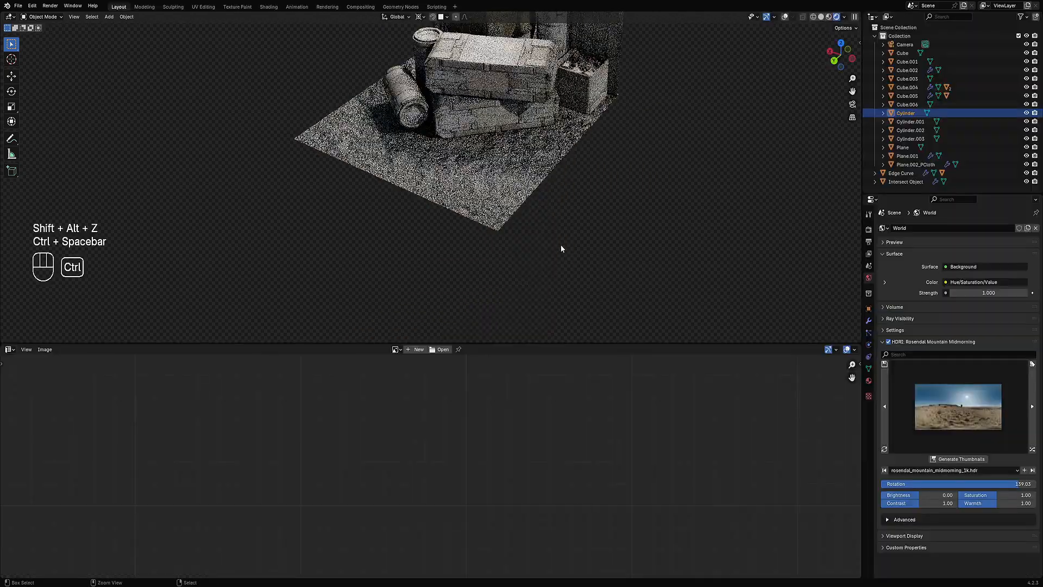
Step: Enlarge the 3D viewport area over the UV Editor and save the blend file
{"action": "middle_click_drag", "start_coordinate": [533, 195], "coordinate": [554, 207], "text": "shift"}
{"action": "left_click_drag", "start_coordinate": [541, 344], "coordinate": [533, 540]}
{"action": "middle_click_drag", "start_coordinate": [514, 309], "coordinate": [534, 321], "text": "shift"}
{"action": "key", "text": "ctrl+s"}
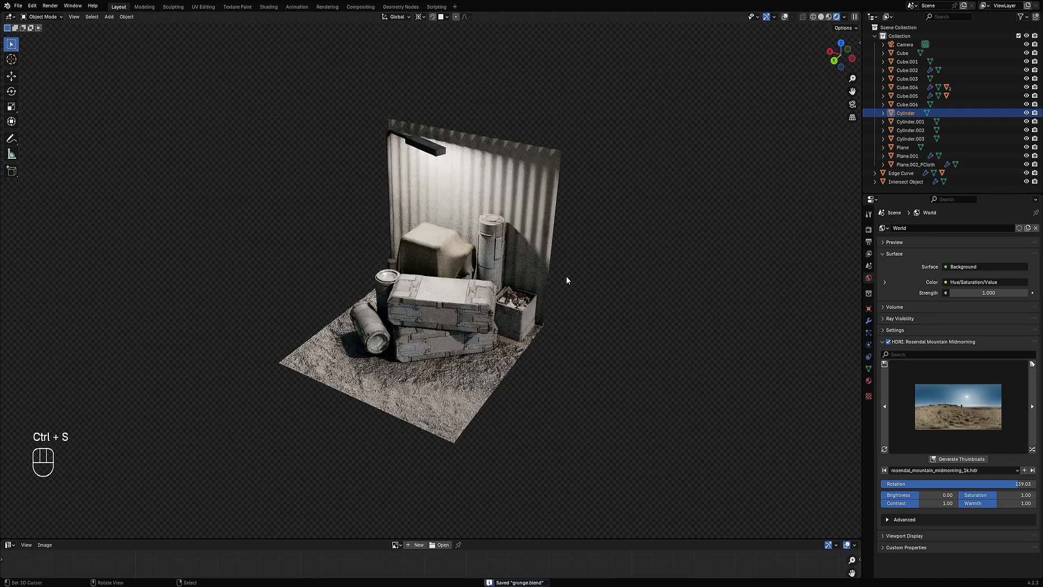
Step: Cycle through the HDRI library's environments, from Medieval Cafe to Tears Of Steel Bridge, to preview the scene lighting
{"action": "left_click", "coordinate": [1033, 450]}
{"action": "left_click", "coordinate": [1033, 449]}
{"action": "left_click", "coordinate": [1033, 449]}
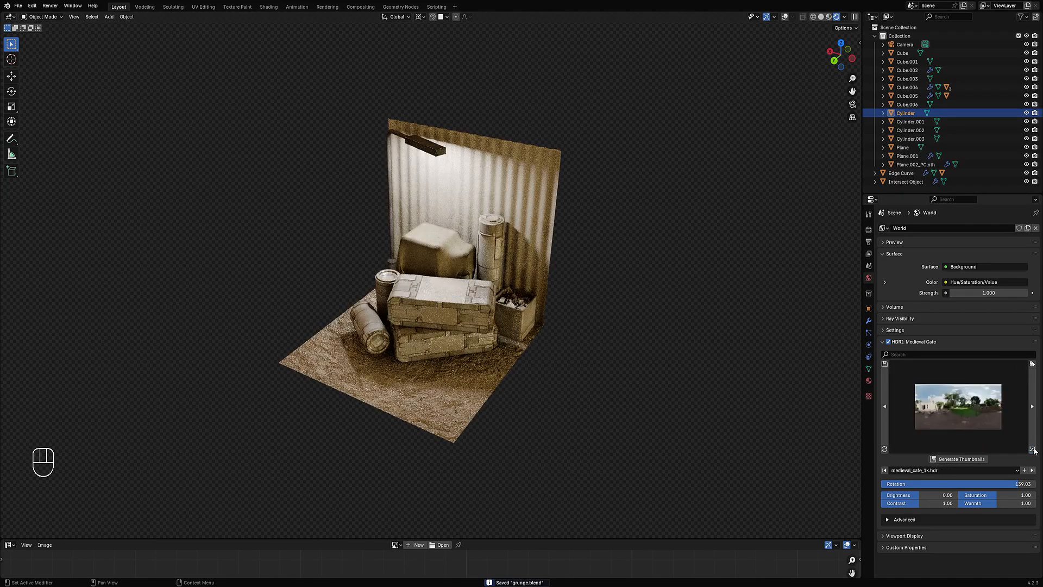
{"action": "left_click", "coordinate": [1033, 449]}
{"action": "left_click", "coordinate": [1033, 449]}
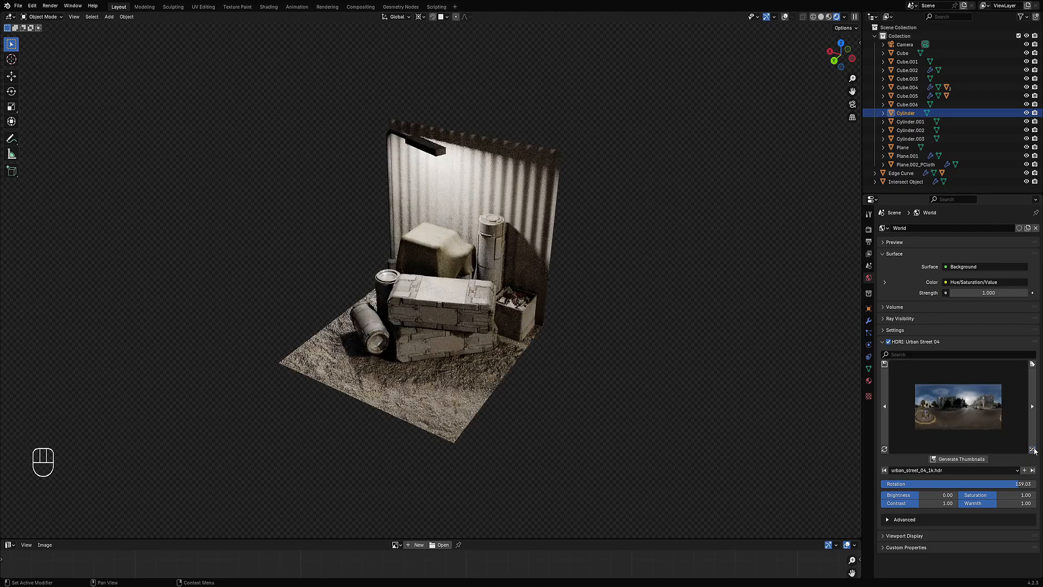
{"action": "left_click", "coordinate": [1033, 450]}
{"action": "left_click", "coordinate": [1033, 449]}
{"action": "left_click", "coordinate": [1033, 449]}
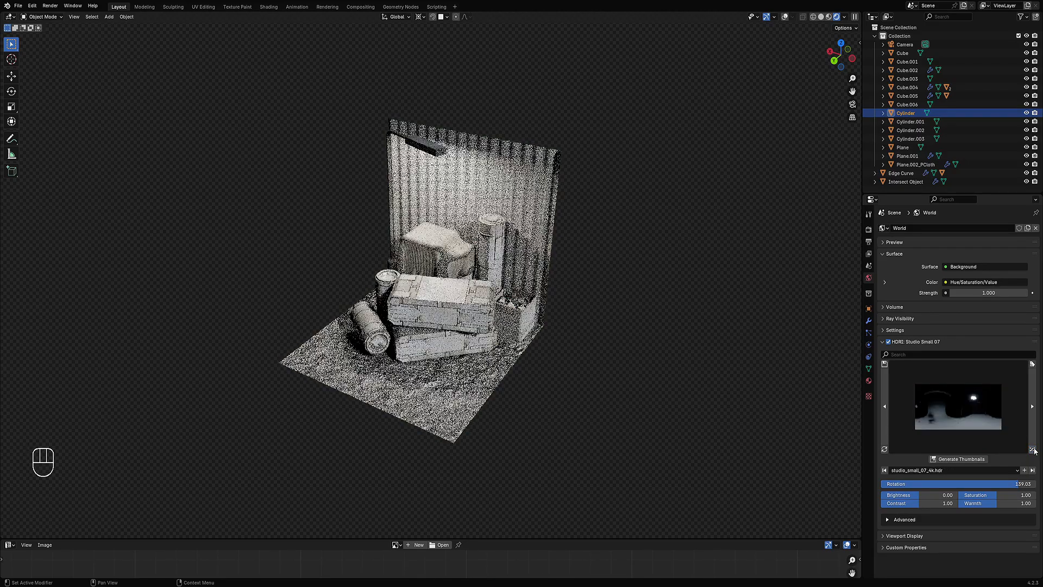
{"action": "left_click", "coordinate": [1033, 449]}
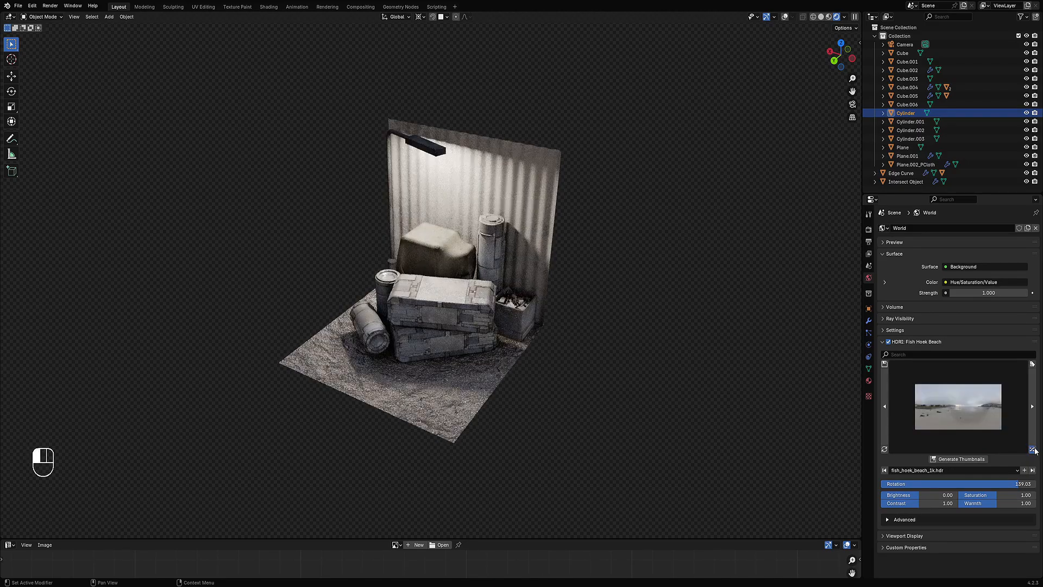
{"action": "left_click", "coordinate": [1033, 449]}
{"action": "left_click", "coordinate": [1033, 449]}
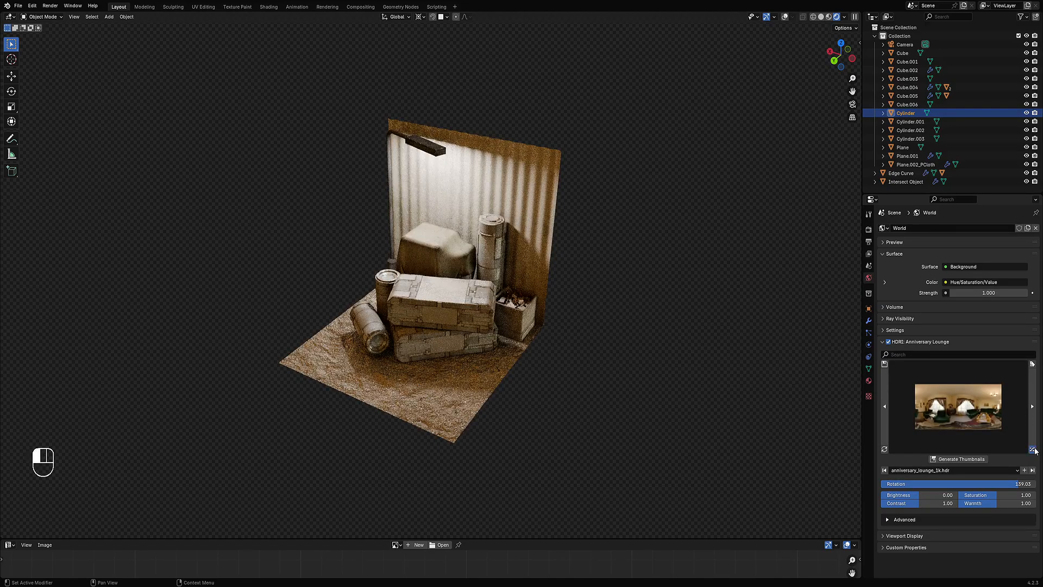
{"action": "left_click", "coordinate": [1033, 449]}
{"action": "left_click", "coordinate": [1033, 449]}
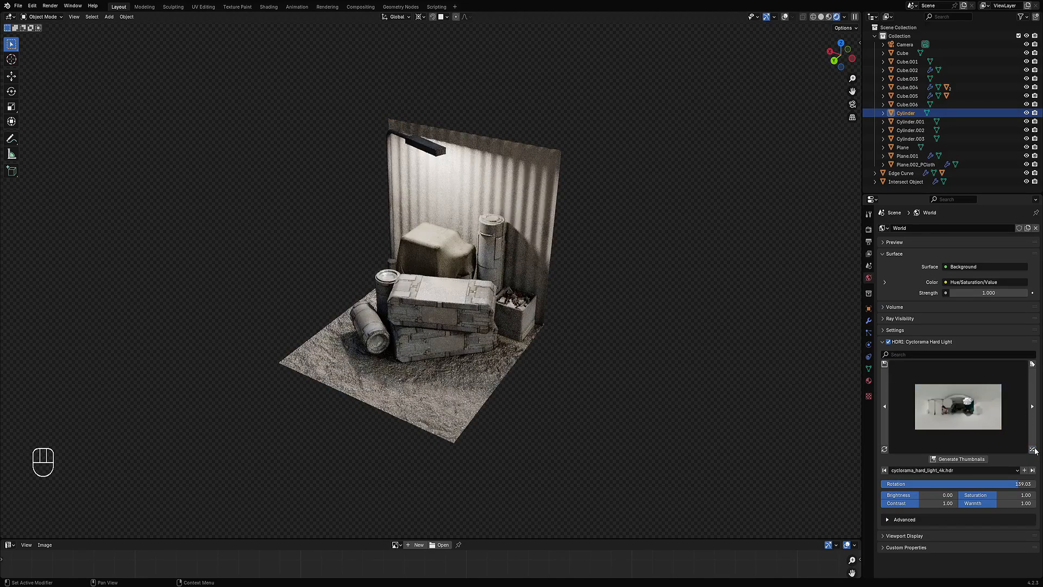
{"action": "left_click", "coordinate": [1034, 449]}
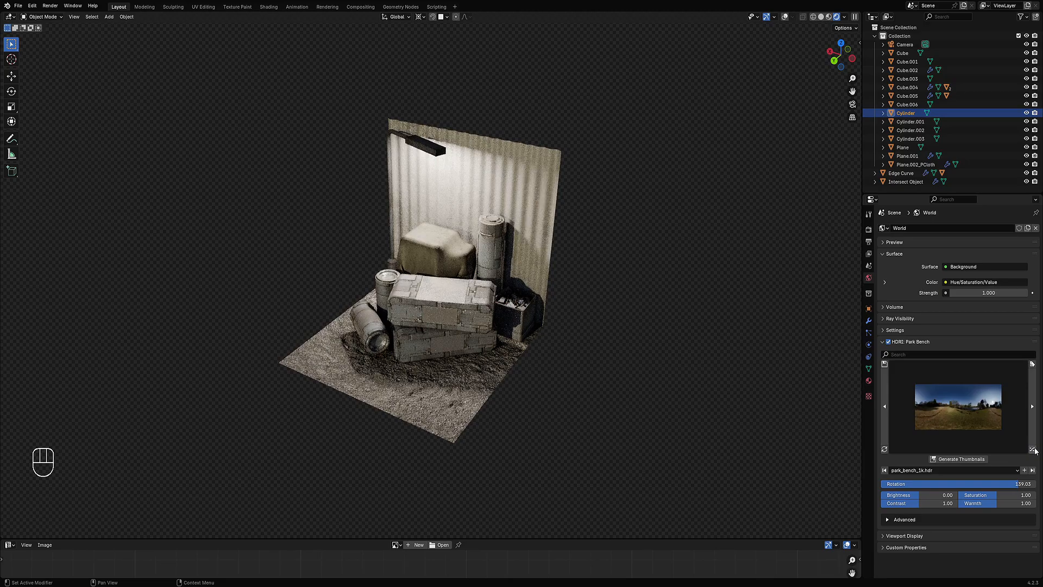
{"action": "left_click", "coordinate": [1034, 450]}
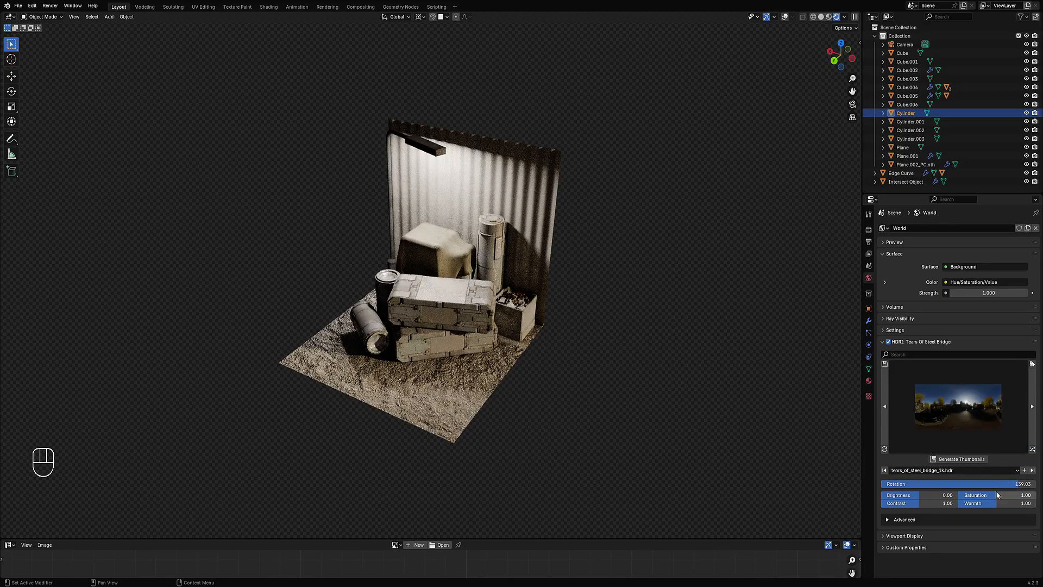
Step: Set the HDRI rotation to 127.75
{"action": "mouse_move", "coordinate": [1004, 481]}
{"action": "left_mouse_down"}
{"action": "mouse_move", "coordinate": [883, 483]}
{"action": "mouse_move", "coordinate": [1016, 484]}
{"action": "left_mouse_up"}
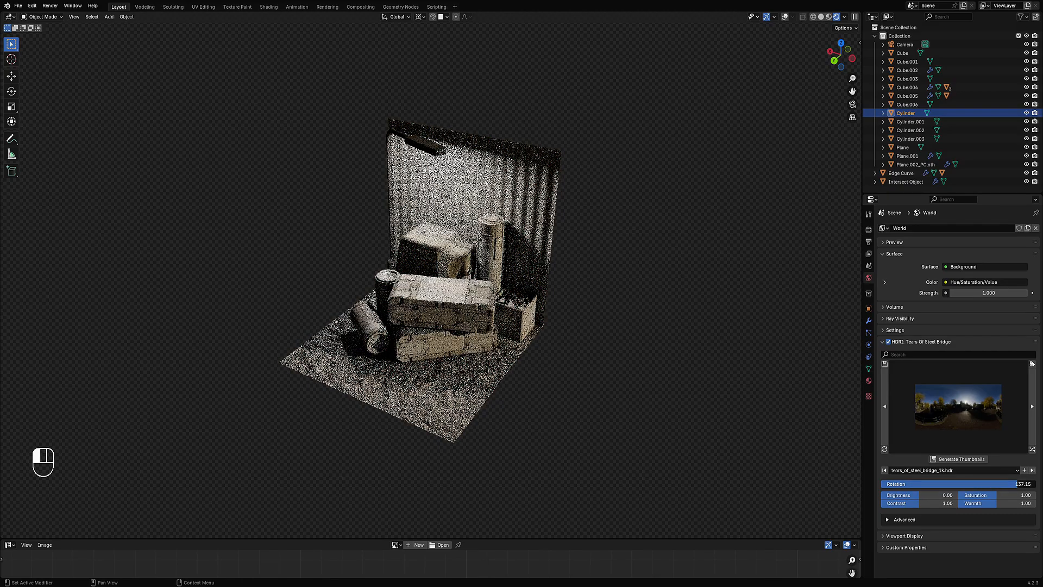
{"action": "middle_click_drag", "start_coordinate": [685, 369], "coordinate": [622, 335]}
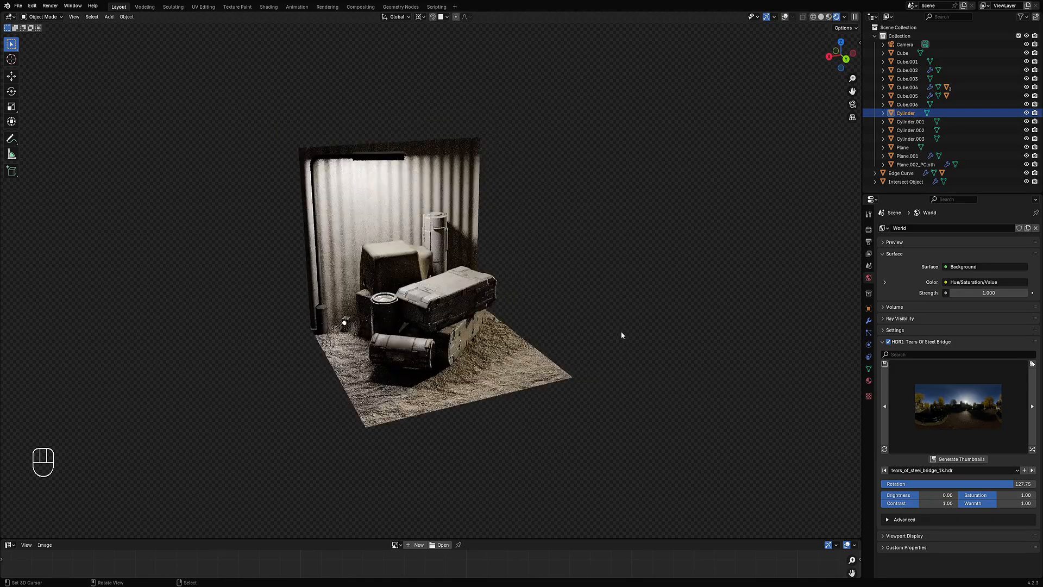
Step: Step the HDRI selection past Modern Buildings 2 to Rosendal Mountain Midmorning
{"action": "left_click", "coordinate": [1032, 449]}
{"action": "left_click", "coordinate": [1032, 449]}
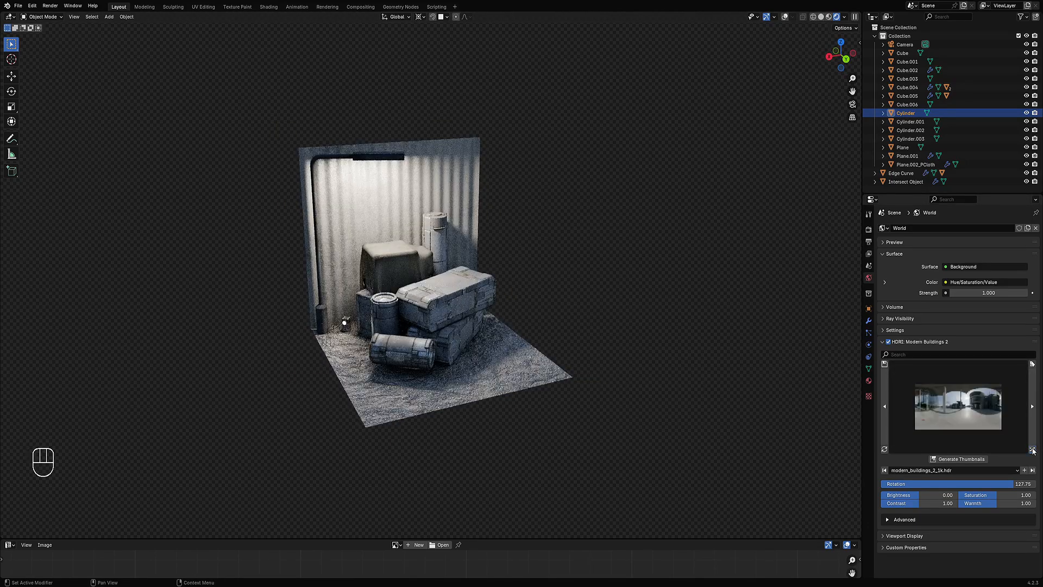
{"action": "left_click", "coordinate": [1032, 450]}
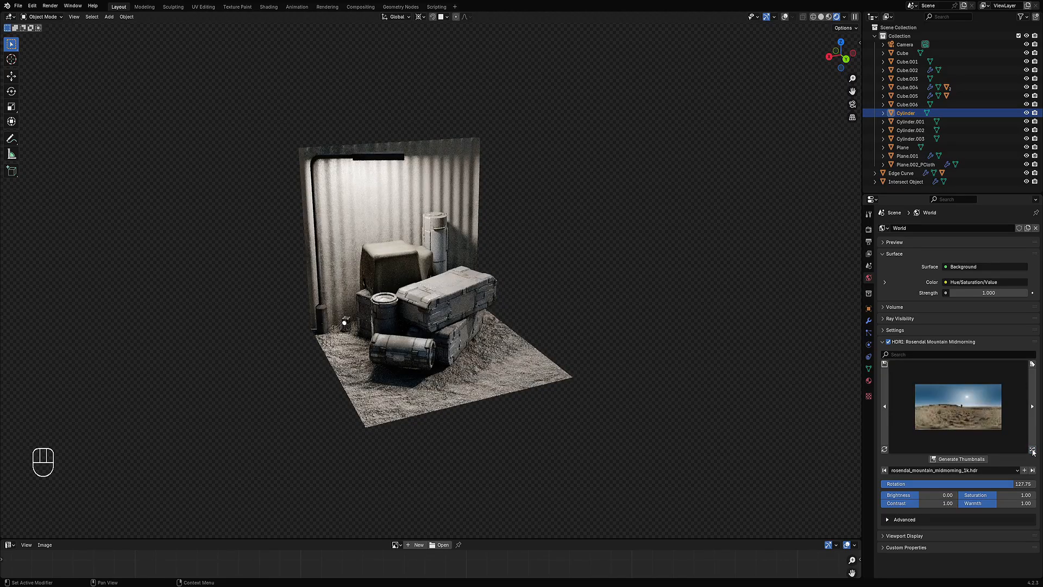
Step: Switch the 3D viewport back to Solid shading
{"action": "middle_click_drag", "start_coordinate": [595, 384], "coordinate": [512, 372]}
{"action": "scroll", "coordinate": [505, 363], "scroll_direction": "up", "scroll_amount": 3}
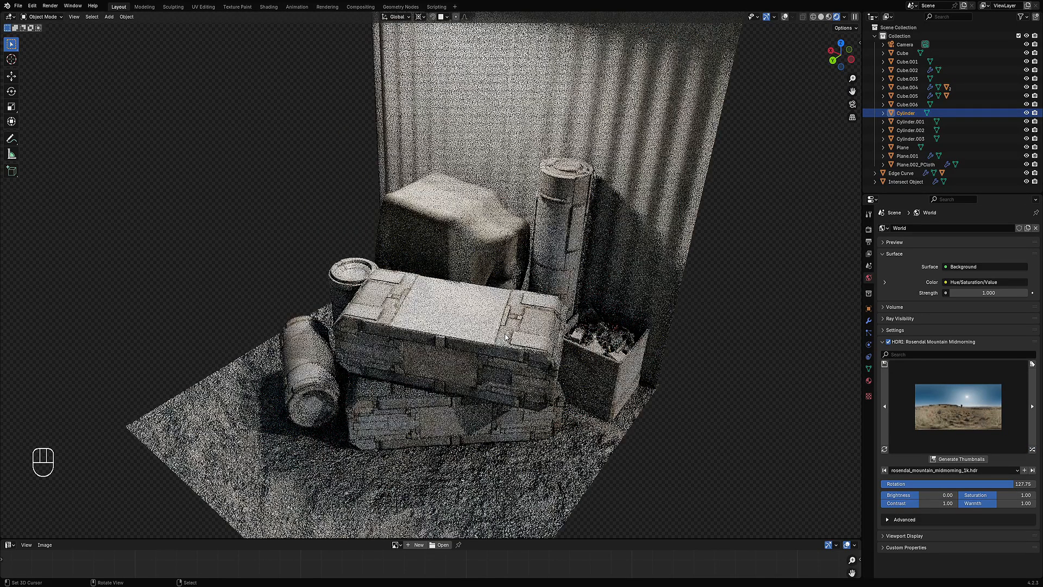
{"action": "key", "text": "z"}
{"action": "left_click", "coordinate": [568, 336]}
Step: Select the back wall and turn the viewport overlays back on
{"action": "left_click", "coordinate": [551, 275]}
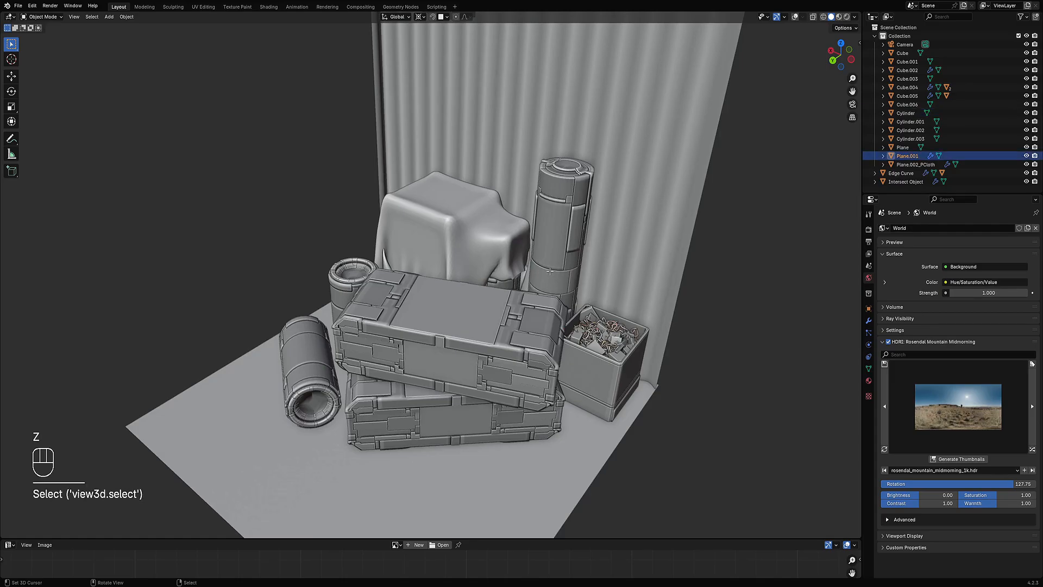
{"action": "key", "text": "Tab"}
{"action": "key", "text": "shift+alt+z"}
{"action": "key", "text": "Tab"}
Step: Select the tall cylinder, toggle Edit Mode on and off, and save the file
{"action": "left_click", "coordinate": [554, 272]}
{"action": "key", "text": "Tab"}
{"action": "middle_click_drag", "start_coordinate": [558, 281], "coordinate": [512, 309]}
{"action": "key", "text": "Tab"}
{"action": "scroll", "coordinate": [563, 276], "scroll_direction": "down", "scroll_amount": 5}
{"action": "key", "text": "ctrl+s"}
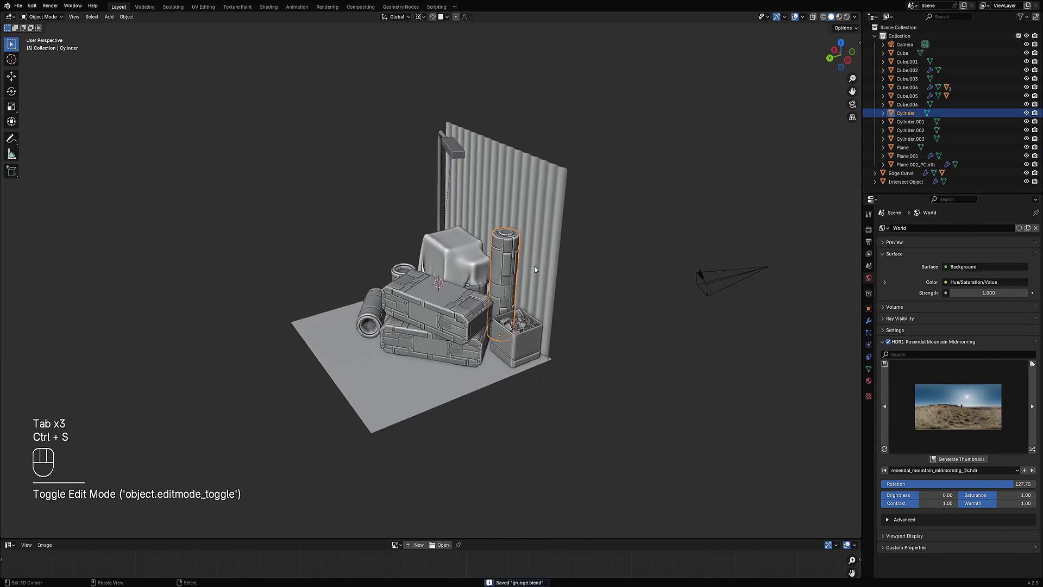
Step: Inspect the tall cylinder's seams in Edit Mode and return to Object Mode
{"action": "scroll", "coordinate": [535, 288], "scroll_direction": "up", "scroll_amount": 4}
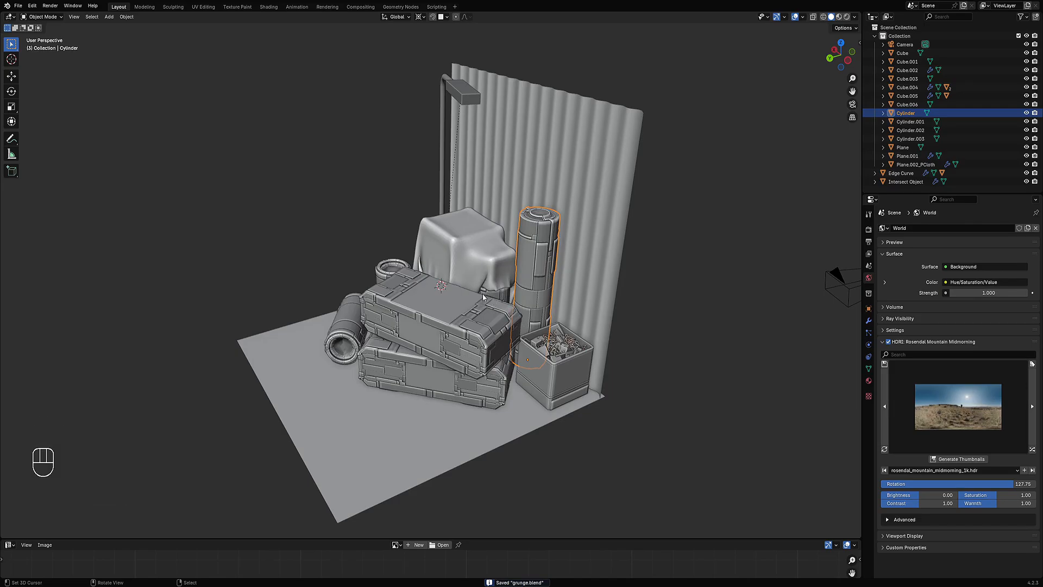
{"action": "mouse_move", "coordinate": [459, 310]}
{"action": "middle_mouse_down"}
{"action": "mouse_move", "coordinate": [485, 320]}
{"action": "mouse_move", "coordinate": [457, 316]}
{"action": "middle_mouse_up"}
{"action": "key", "text": "Tab"}
{"action": "scroll", "coordinate": [458, 316], "scroll_direction": "up", "scroll_amount": 5}
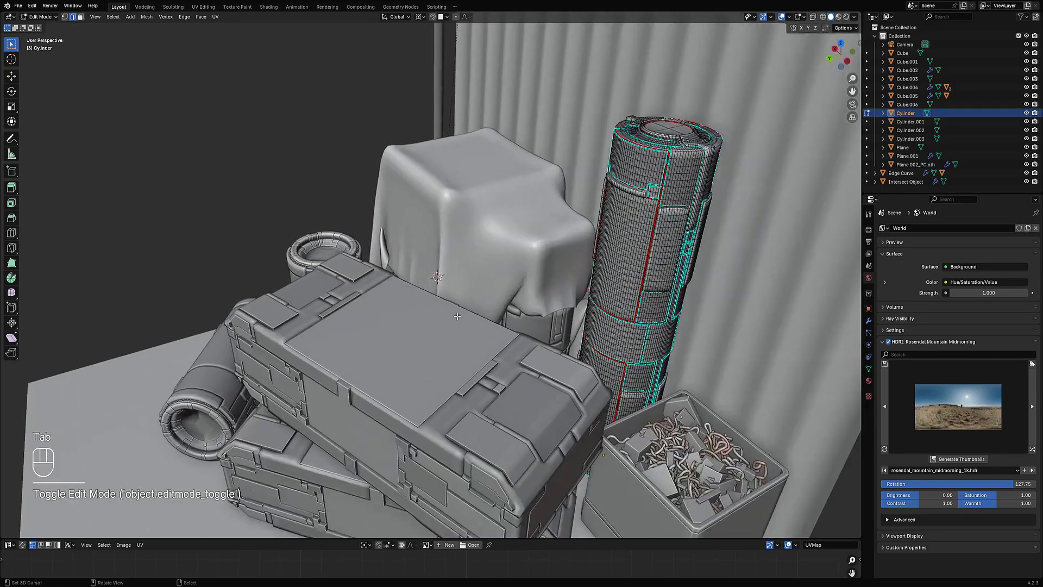
{"action": "key", "text": "Tab"}
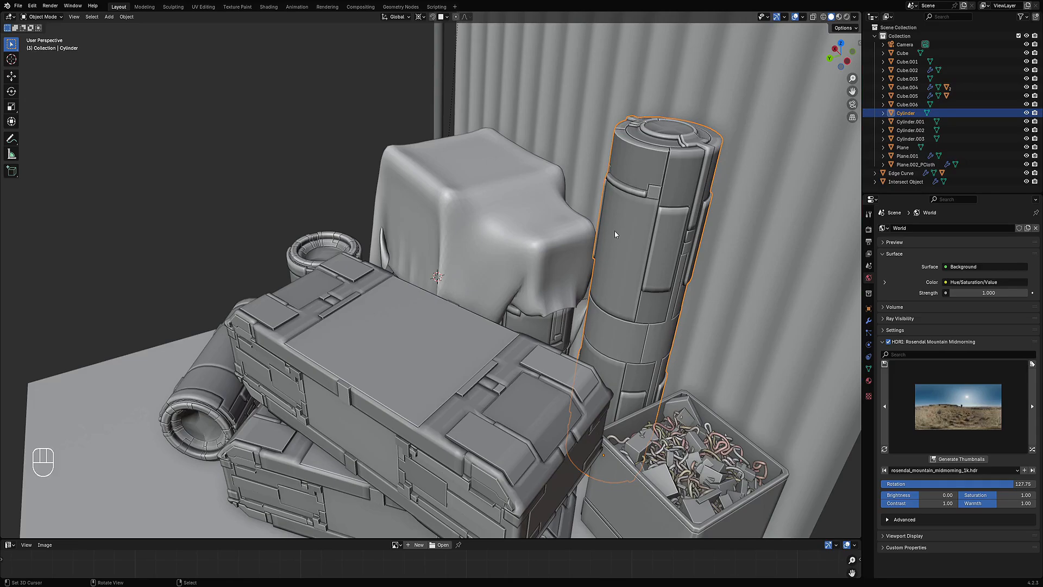
{"action": "scroll", "coordinate": [614, 231], "scroll_direction": "down", "scroll_amount": 6}
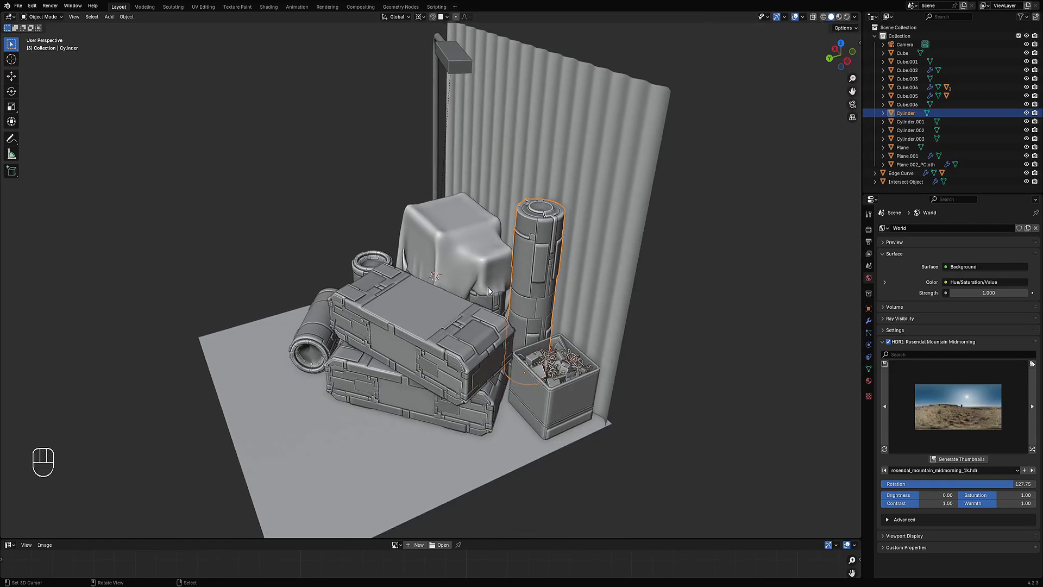
Step: Select the upper crate and open it in Edit Mode to view its seams
{"action": "middle_click_drag", "start_coordinate": [614, 230], "coordinate": [570, 283]}
{"action": "key", "text": "Tab"}
{"action": "key", "text": "Tab"}
{"action": "scroll", "coordinate": [571, 284], "scroll_direction": "up", "scroll_amount": 3}
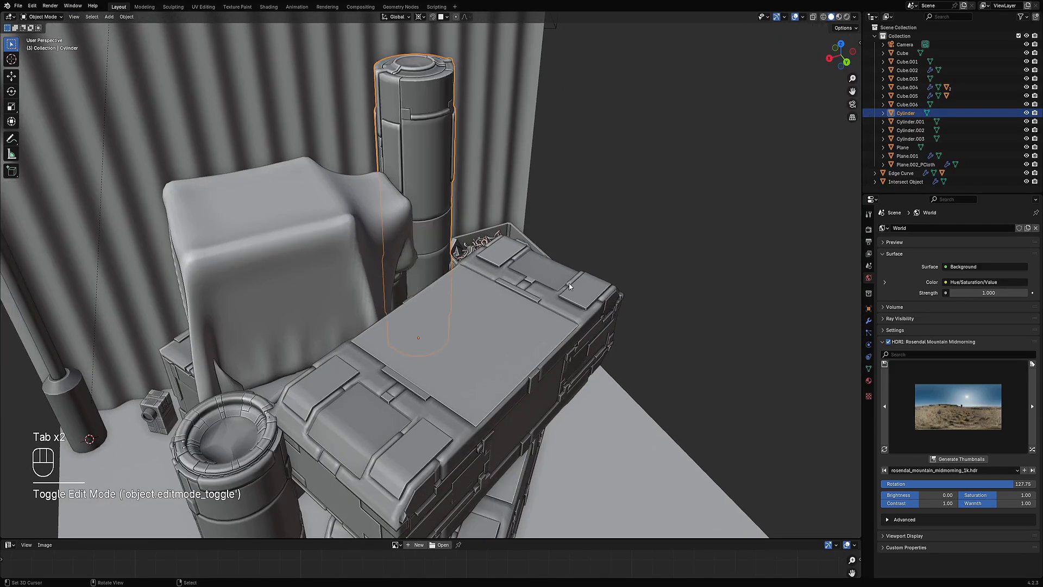
{"action": "left_click", "coordinate": [498, 305], "text": "shift"}
{"action": "left_click", "coordinate": [256, 432], "text": "shift"}
{"action": "middle_click_drag", "start_coordinate": [257, 433], "coordinate": [480, 362]}
{"action": "right_click", "coordinate": [480, 382]}
{"action": "key", "text": "Tab"}
{"action": "middle_click_drag", "start_coordinate": [581, 179], "coordinate": [538, 207]}
{"action": "scroll", "coordinate": [538, 207], "scroll_direction": "up", "scroll_amount": 3}
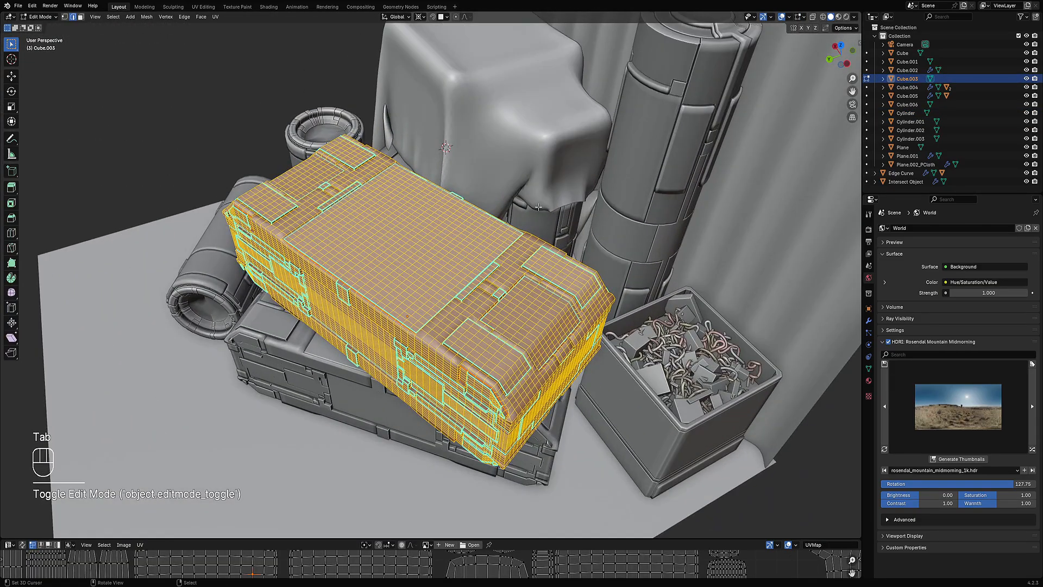
{"action": "key", "text": "x"}
{"action": "left_click", "coordinate": [537, 205]}
{"action": "key", "text": "Tab"}
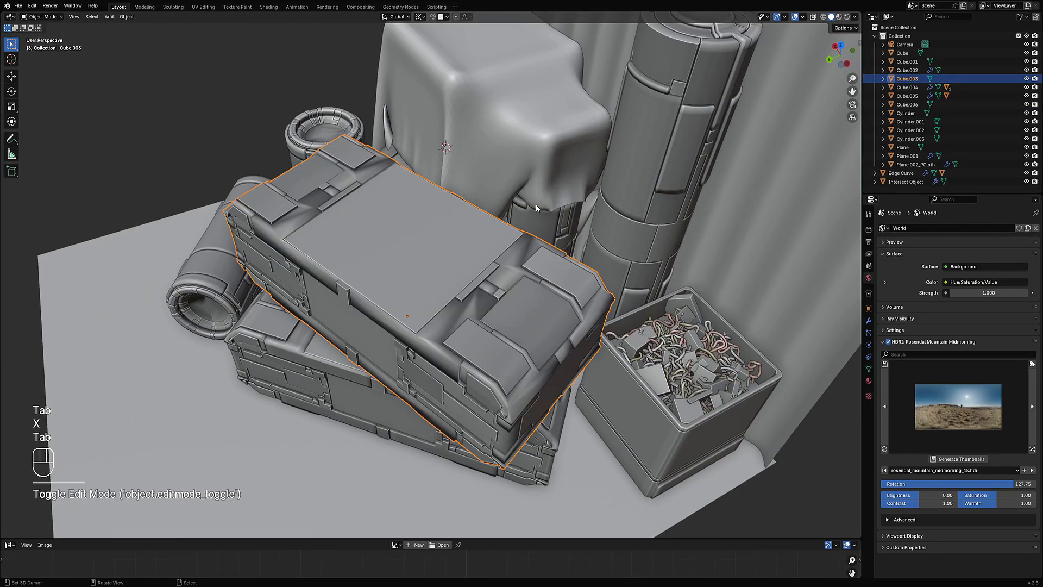
Step: Inspect the upper crate's seams in Edit Mode with nothing selected
{"action": "middle_click_drag", "start_coordinate": [531, 234], "coordinate": [501, 303]}
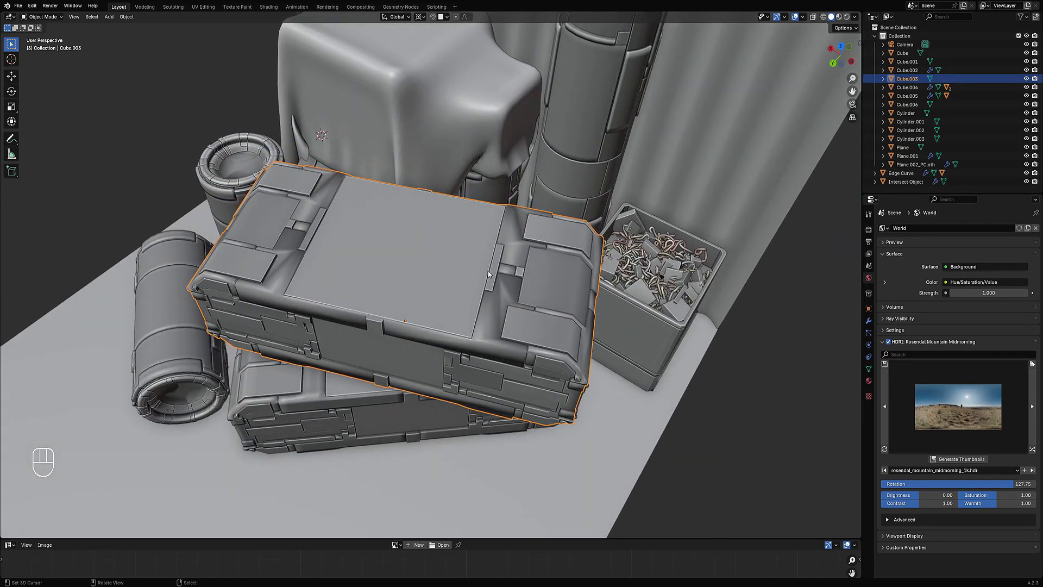
{"action": "middle_click_drag", "start_coordinate": [598, 297], "coordinate": [381, 292]}
{"action": "scroll", "coordinate": [535, 308], "scroll_direction": "up", "scroll_amount": 2}
{"action": "key", "text": "Tab"}
{"action": "key", "text": "alt+a"}
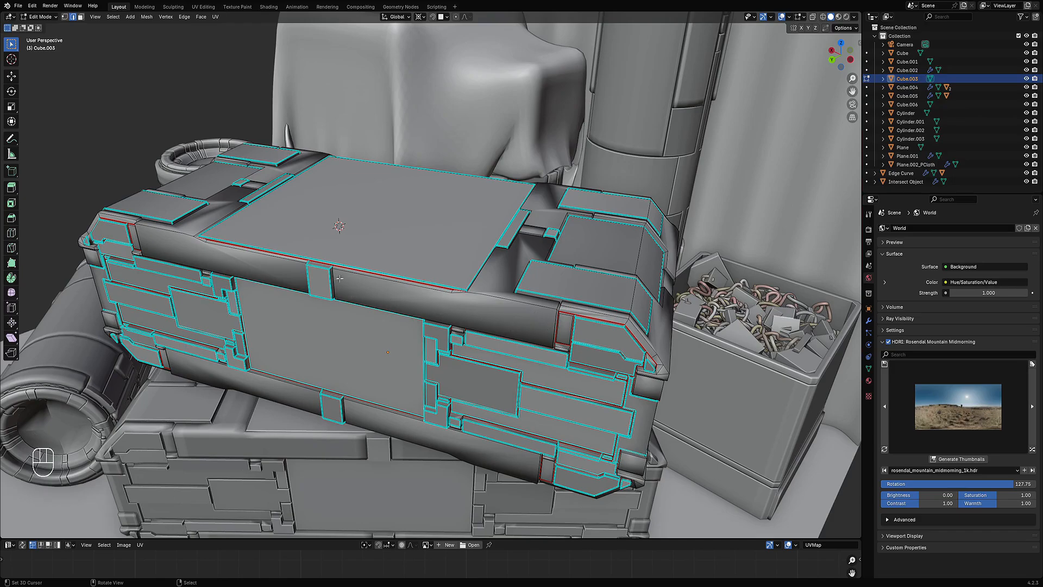
{"action": "scroll", "coordinate": [548, 315], "scroll_direction": "down", "scroll_amount": 4}
{"action": "middle_click_drag", "start_coordinate": [545, 272], "coordinate": [535, 296]}
{"action": "scroll", "coordinate": [532, 280], "scroll_direction": "up", "scroll_amount": 3}
{"action": "key", "text": "Tab"}
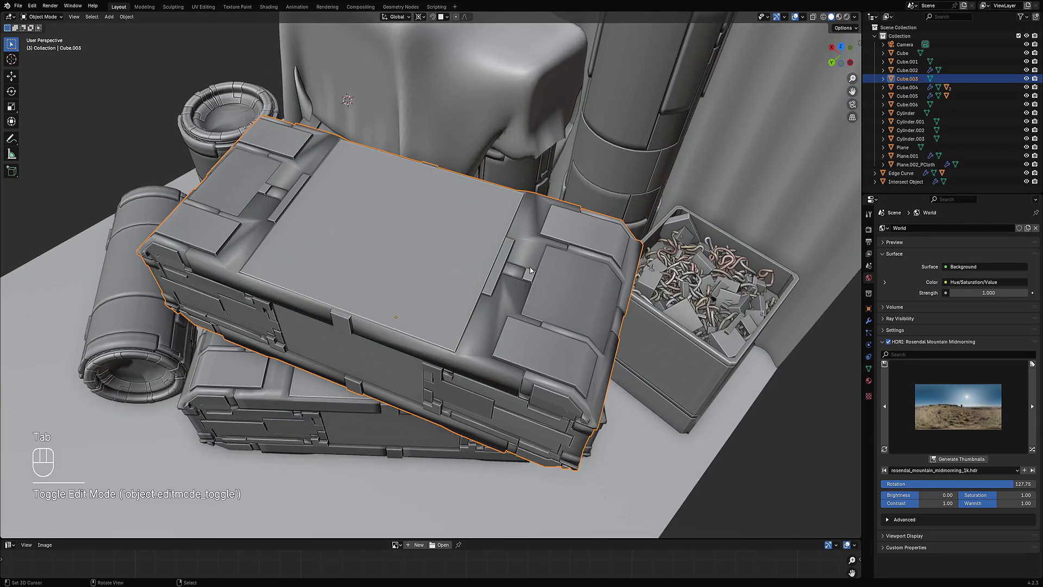
Step: Apply Shade Auto Smooth to the upper crate
{"action": "key", "text": "w"}
{"action": "left_click", "coordinate": [516, 310]}
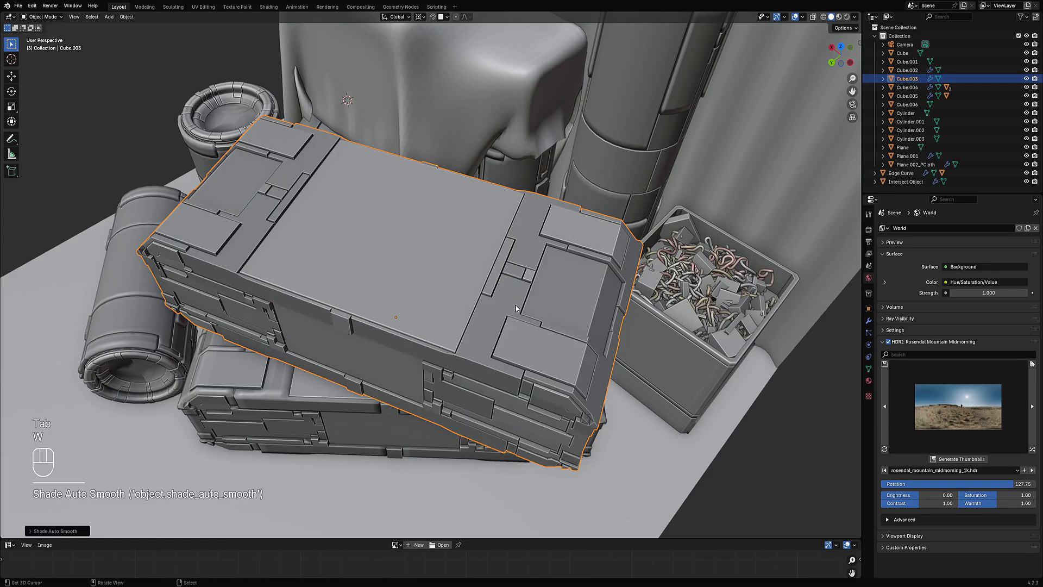
{"action": "scroll", "coordinate": [515, 306], "scroll_direction": "down", "scroll_amount": 5}
{"action": "middle_click_drag", "start_coordinate": [515, 306], "coordinate": [397, 264]}
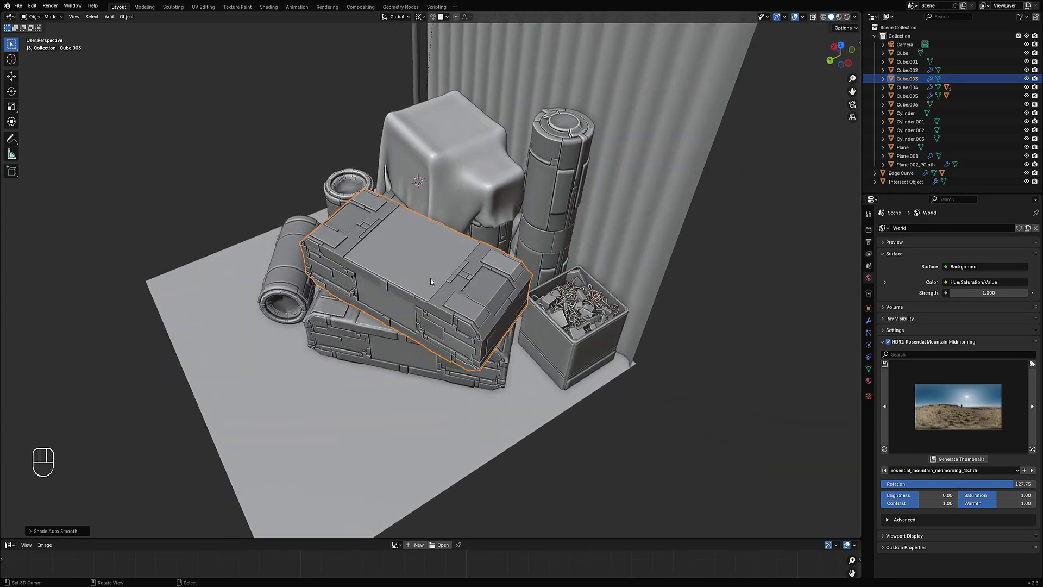
Step: Triangulate all faces of the upper crate in Edit Mode
{"action": "middle_click_drag", "start_coordinate": [502, 316], "coordinate": [538, 326]}
{"action": "key", "text": "Tab"}
{"action": "scroll", "coordinate": [494, 295], "scroll_direction": "up", "scroll_amount": 4}
{"action": "key", "text": "alt+a"}
{"action": "scroll", "coordinate": [494, 296], "scroll_direction": "down", "scroll_amount": 2}
{"action": "key", "text": "a"}
{"action": "key", "text": "ctrl+t"}
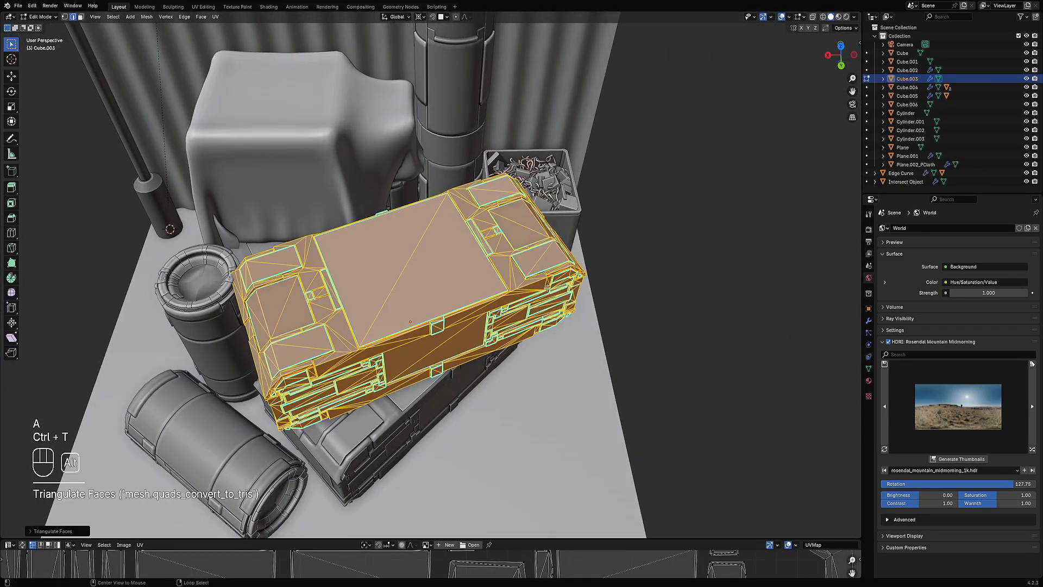
Step: Examine the triangulated crate mesh in X-ray wireframe view
{"action": "key", "text": "alt+a"}
{"action": "middle_click_drag", "start_coordinate": [547, 288], "coordinate": [483, 283]}
{"action": "scroll", "coordinate": [481, 284], "scroll_direction": "up", "scroll_amount": 4}
{"action": "key", "text": "shift+z"}
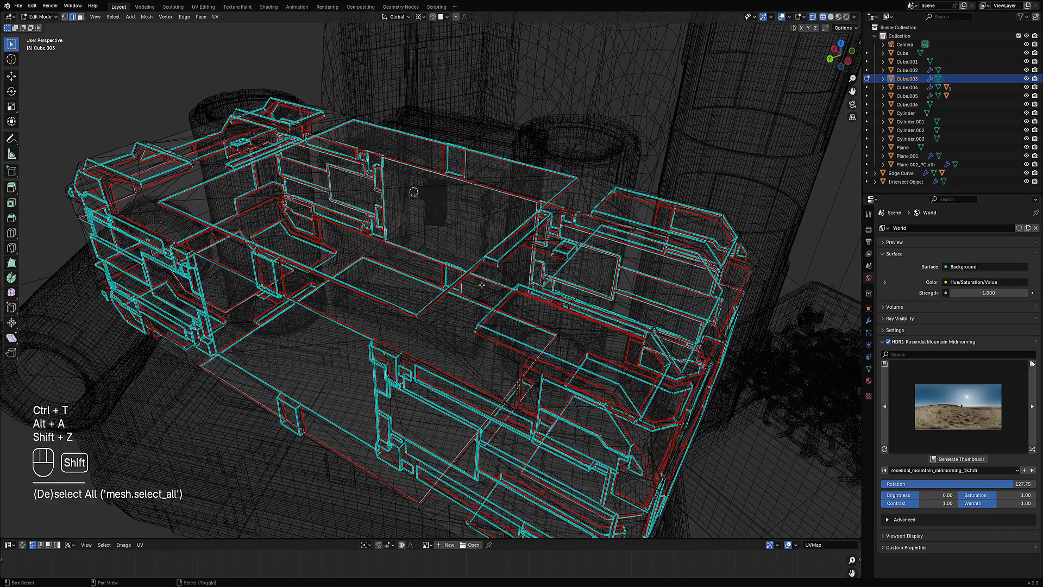
{"action": "key", "text": "shift+z"}
{"action": "scroll", "coordinate": [482, 285], "scroll_direction": "down", "scroll_amount": 4}
{"action": "key", "text": "ctrl+space"}
{"action": "key", "text": "ctrl+space"}
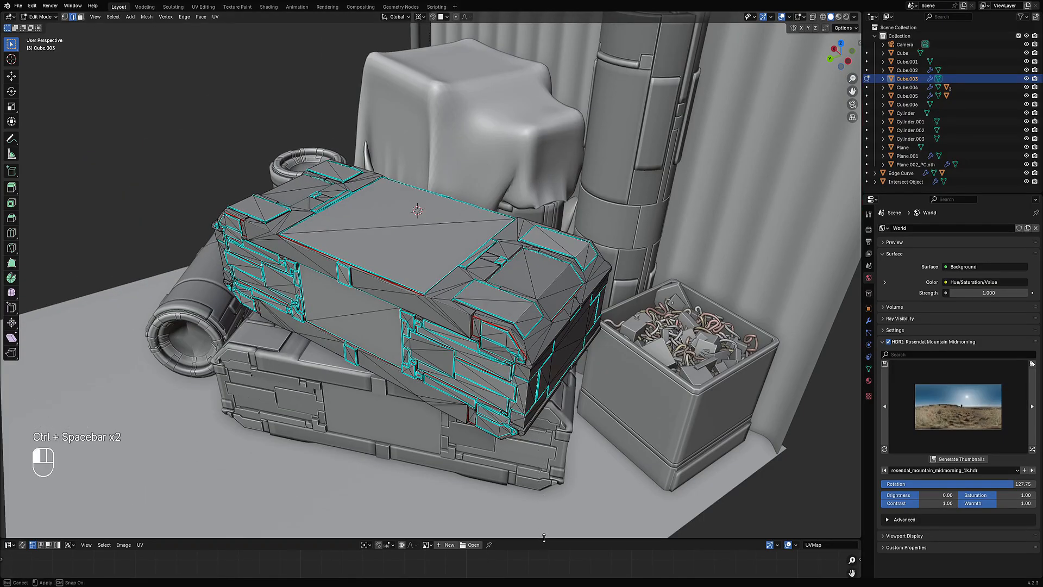
Step: Enlarge the UV Editor, unwrap all of the crate's faces, and view the layout maximized
{"action": "left_click_drag", "start_coordinate": [545, 539], "coordinate": [544, 385]}
{"action": "key", "text": "a"}
{"action": "scroll", "coordinate": [458, 465], "scroll_direction": "down", "scroll_amount": 3}
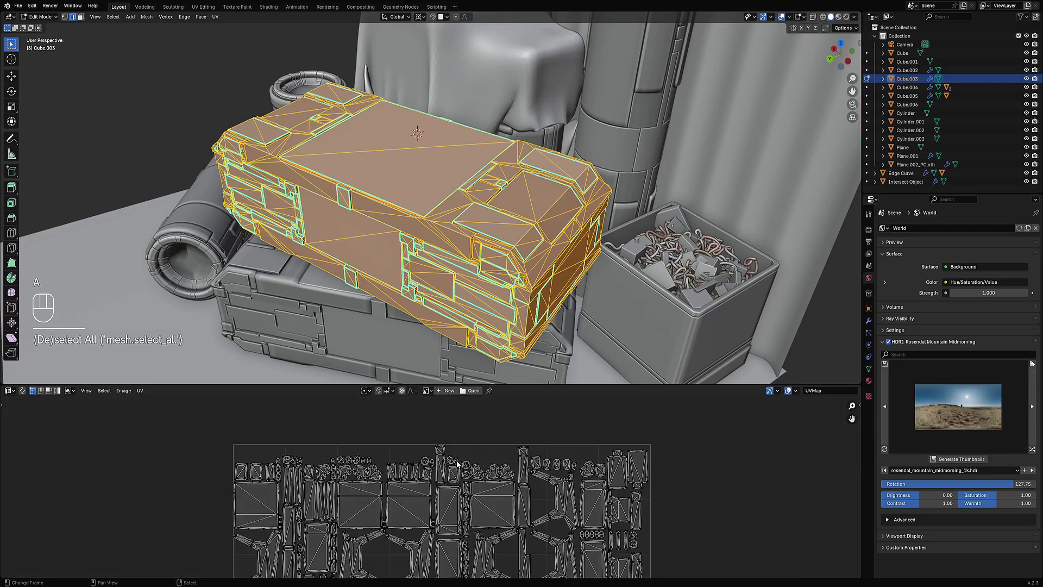
{"action": "key", "text": "u"}
{"action": "left_click", "coordinate": [449, 294]}
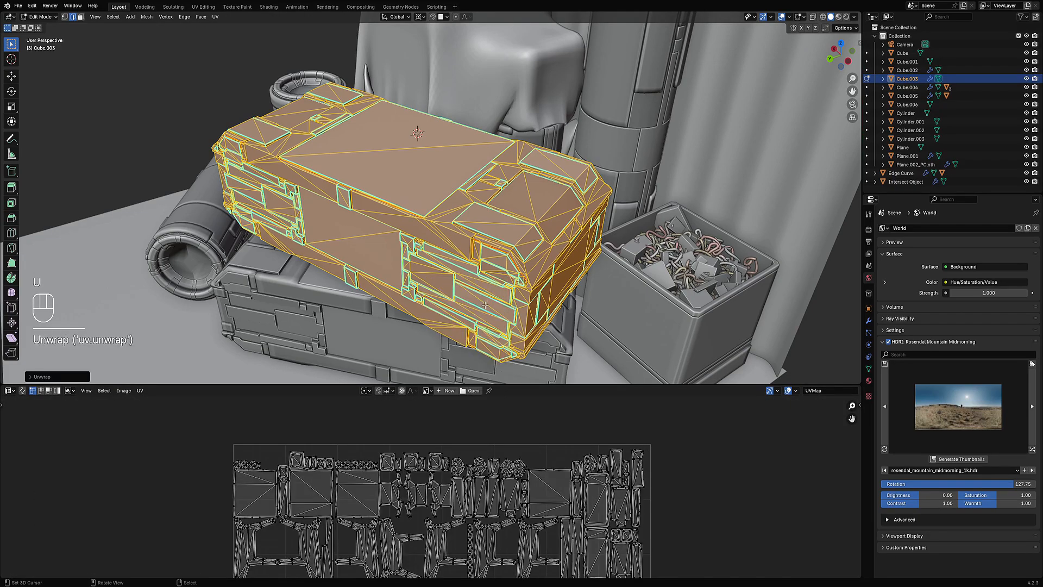
{"action": "key", "text": "ctrl+space"}
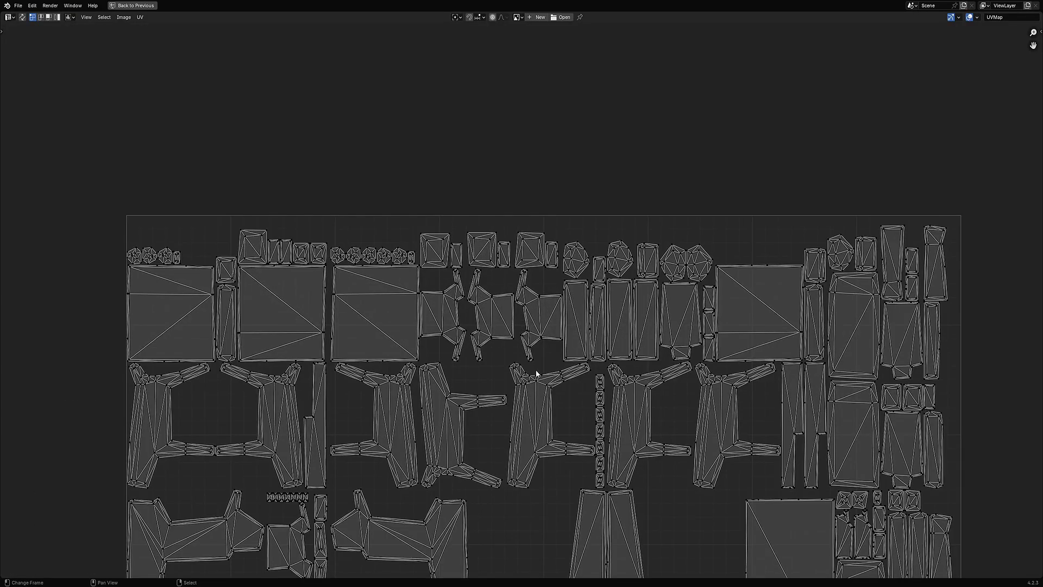
{"action": "key", "text": "ctrl+space"}
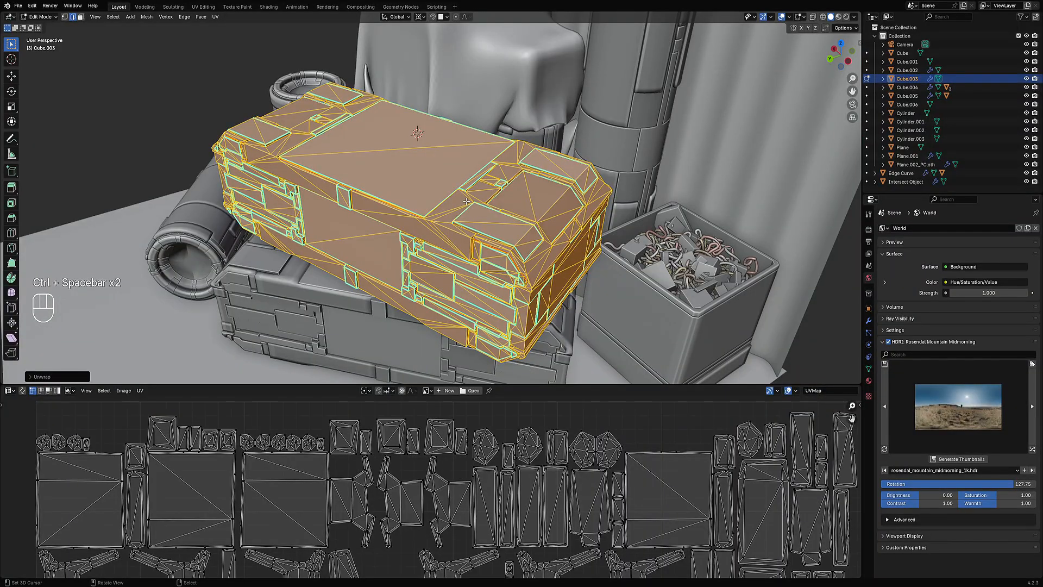
Step: Convert the crate's triangles back to quads with a 40° max face angle and 40° max shape angle
{"action": "key", "text": "alt+j"}
{"action": "key", "text": "F9"}
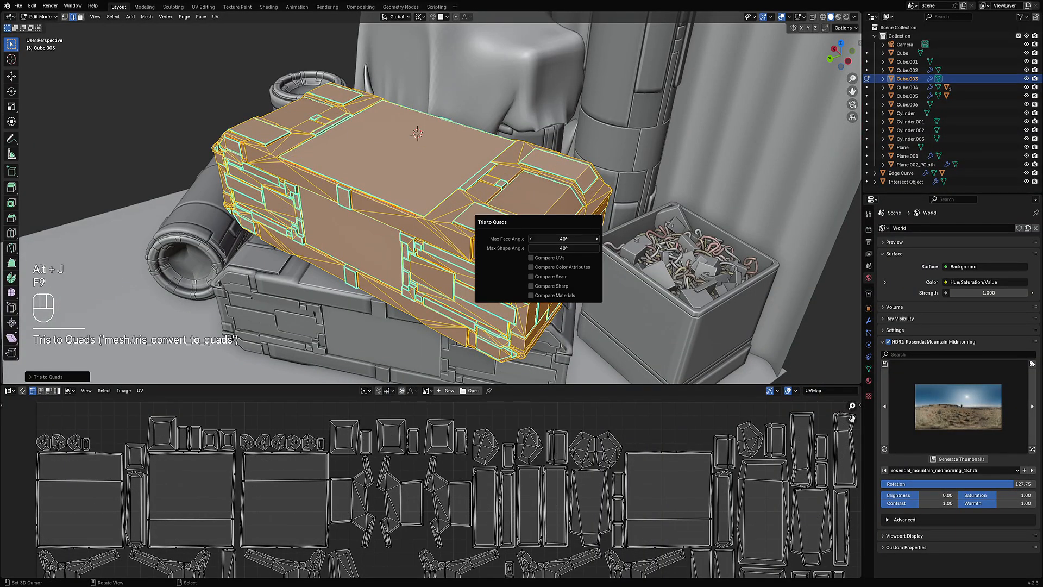
{"action": "left_click_drag", "start_coordinate": [564, 239], "coordinate": [439, 262]}
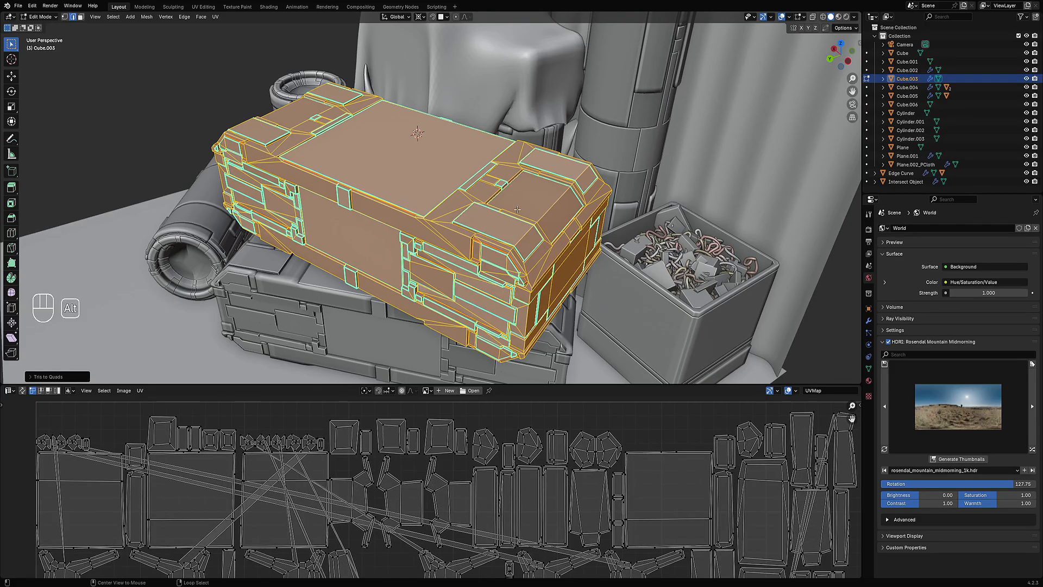
Step: Re-enter Edit Mode on the crate, select all faces, unwrap them, and view the UV layout maximized
{"action": "key", "text": "alt+a"}
{"action": "middle_click_drag", "start_coordinate": [609, 203], "coordinate": [351, 218]}
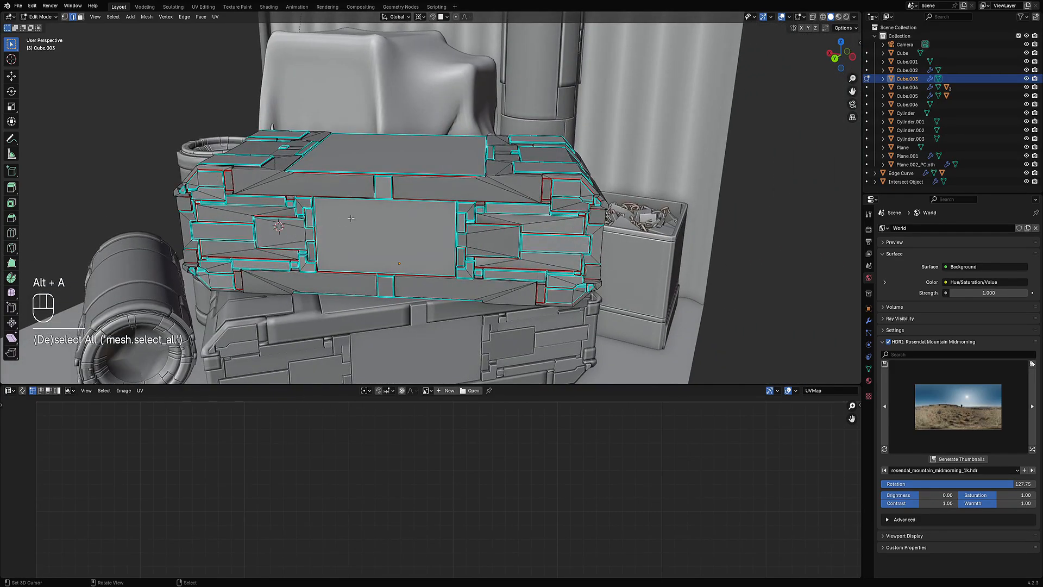
{"action": "middle_click_drag", "start_coordinate": [503, 218], "coordinate": [482, 215]}
{"action": "key", "text": "Tab"}
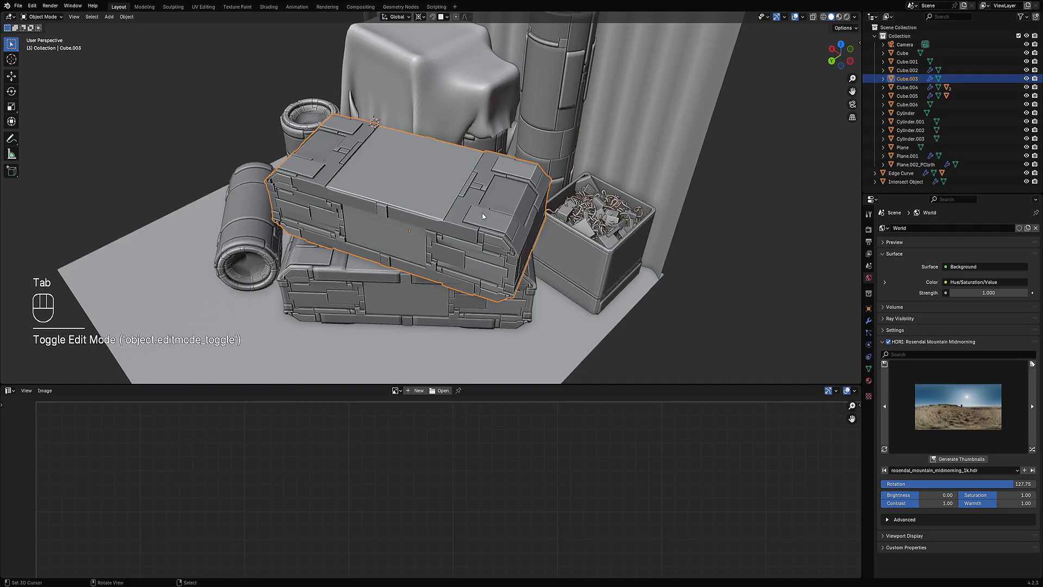
{"action": "key", "text": "Tab"}
{"action": "key", "text": "a"}
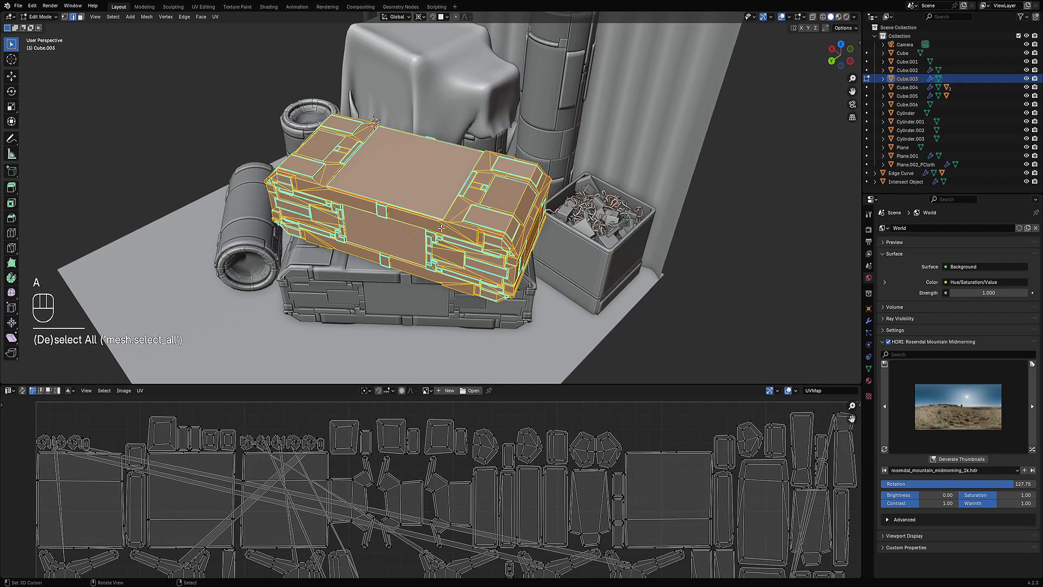
{"action": "key", "text": "u"}
{"action": "left_click", "coordinate": [442, 229]}
{"action": "scroll", "coordinate": [506, 492], "scroll_direction": "down", "scroll_amount": 8}
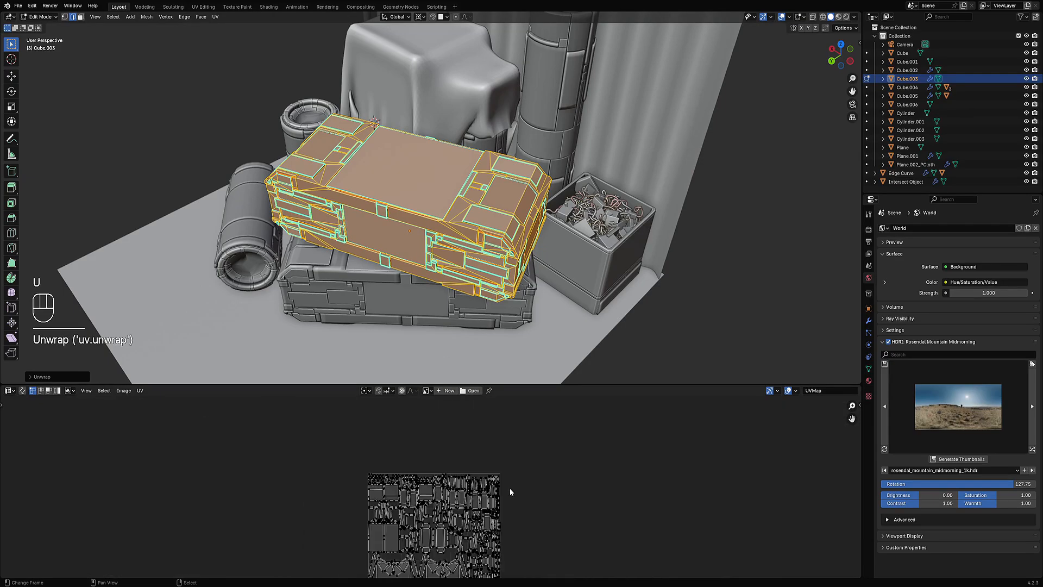
{"action": "scroll", "coordinate": [500, 538], "scroll_direction": "up", "scroll_amount": 10}
{"action": "key", "text": "ctrl+space"}
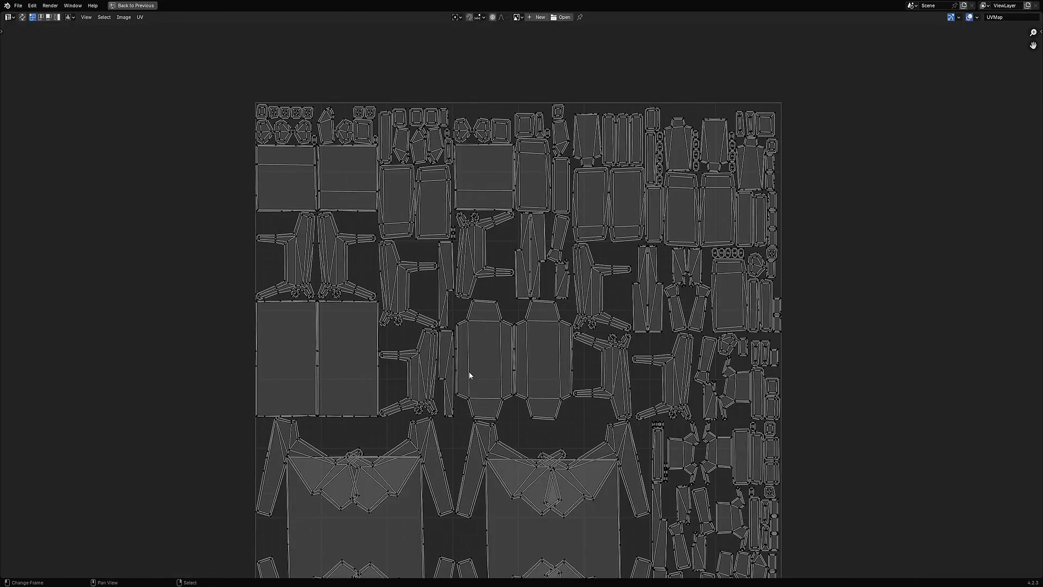
{"action": "scroll", "coordinate": [468, 370], "scroll_direction": "down", "scroll_amount": 5}
{"action": "key", "text": "ctrl+space"}
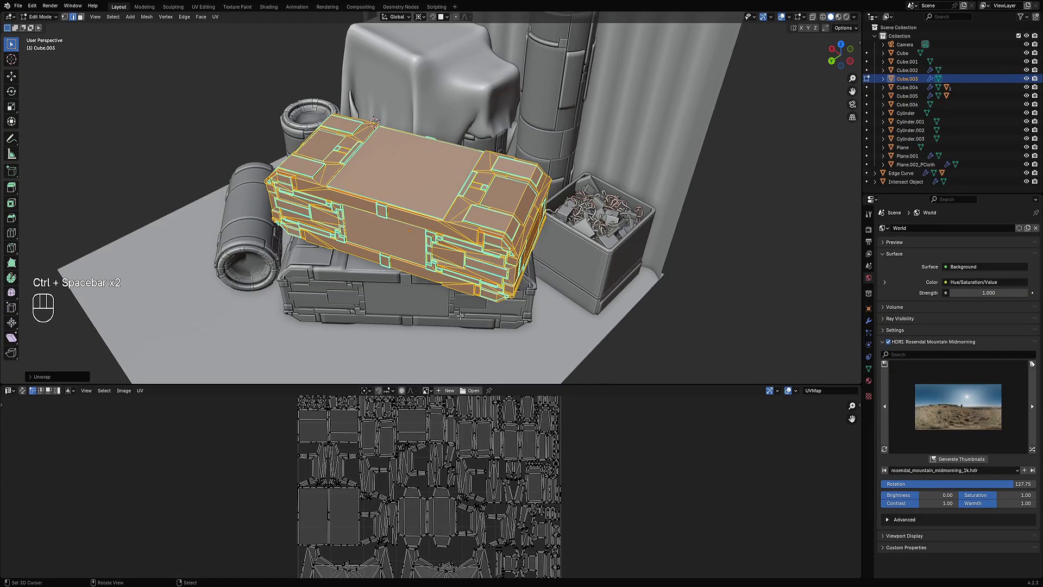
Step: Undo the recent edits to the upper crate
{"action": "key", "text": "Tab"}
{"action": "key", "text": "ctrl+z"}
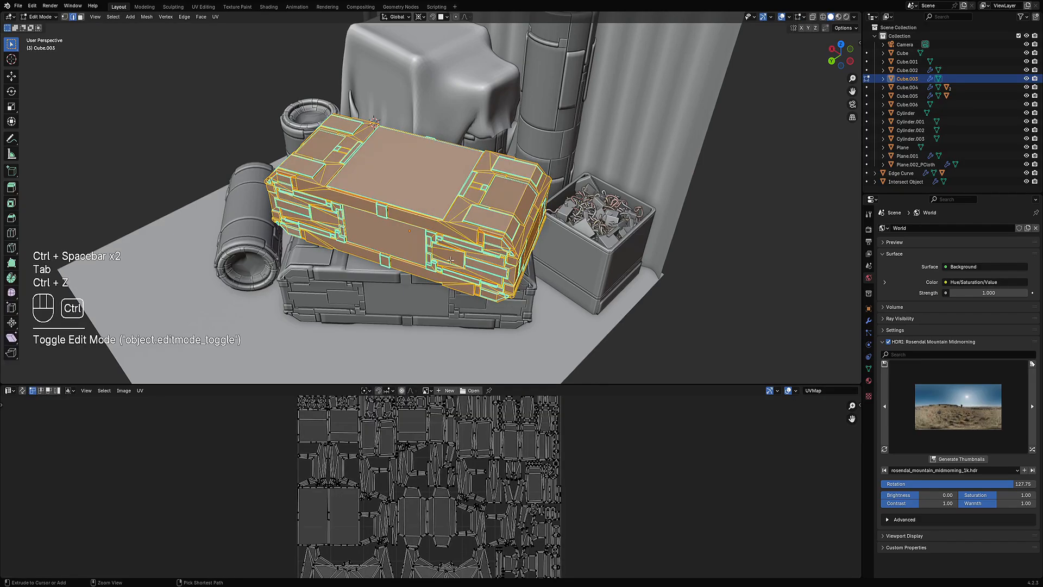
{"action": "key", "text": "ctrl+z"}
{"action": "key", "text": "ctrl+z"}
{"action": "key", "text": "ctrl+z"}
{"action": "key", "text": "ctrl+z"}
{"action": "key", "text": "ctrl+z"}
{"action": "key", "text": "ctrl+z"}
{"action": "key", "text": "ctrl+z"}
{"action": "key", "text": "ctrl+z"}
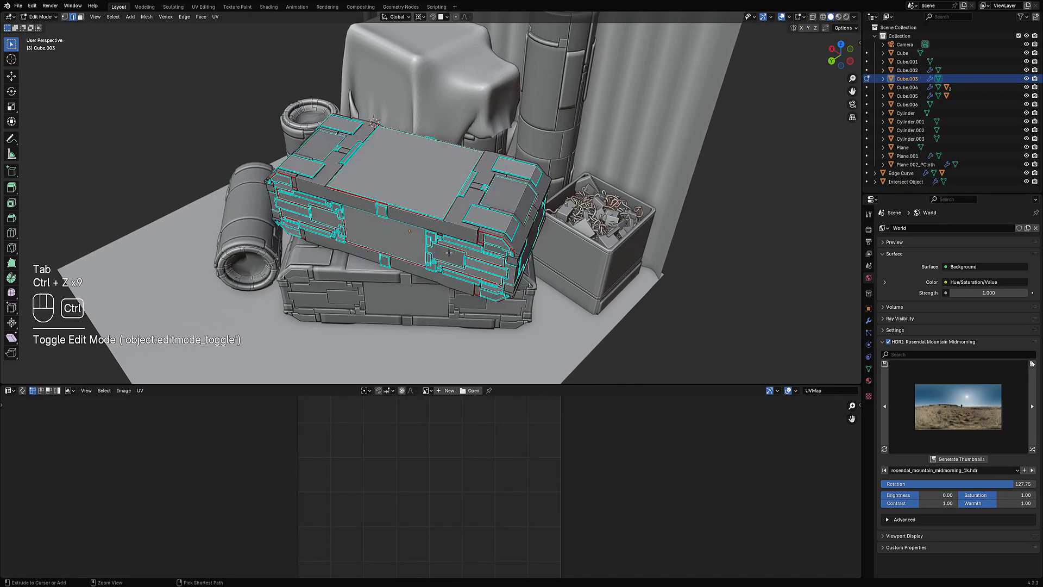
Step: Inspect the crate's faces in Edit Mode, selecting its top face in face select mode
{"action": "key", "text": "alt+a"}
{"action": "key", "text": "Tab"}
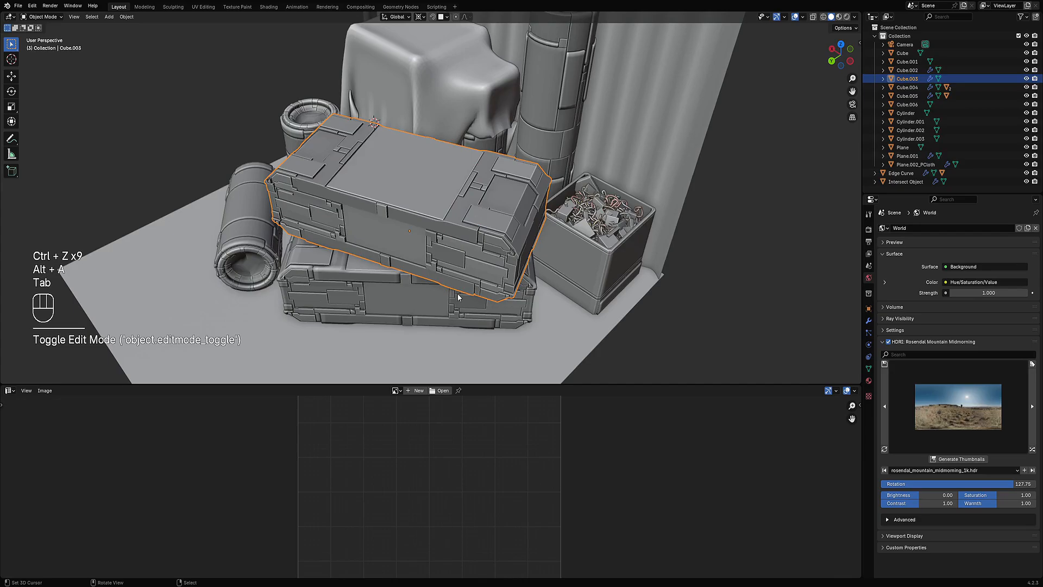
{"action": "key", "text": "Tab"}
{"action": "mouse_move", "coordinate": [434, 226]}
{"action": "middle_mouse_down"}
{"action": "mouse_move", "coordinate": [447, 197]}
{"action": "mouse_move", "coordinate": [442, 224]}
{"action": "mouse_move", "coordinate": [427, 219]}
{"action": "middle_mouse_up"}
{"action": "key", "text": "Tab"}
{"action": "key", "text": "Tab"}
{"action": "left_click", "coordinate": [422, 205]}
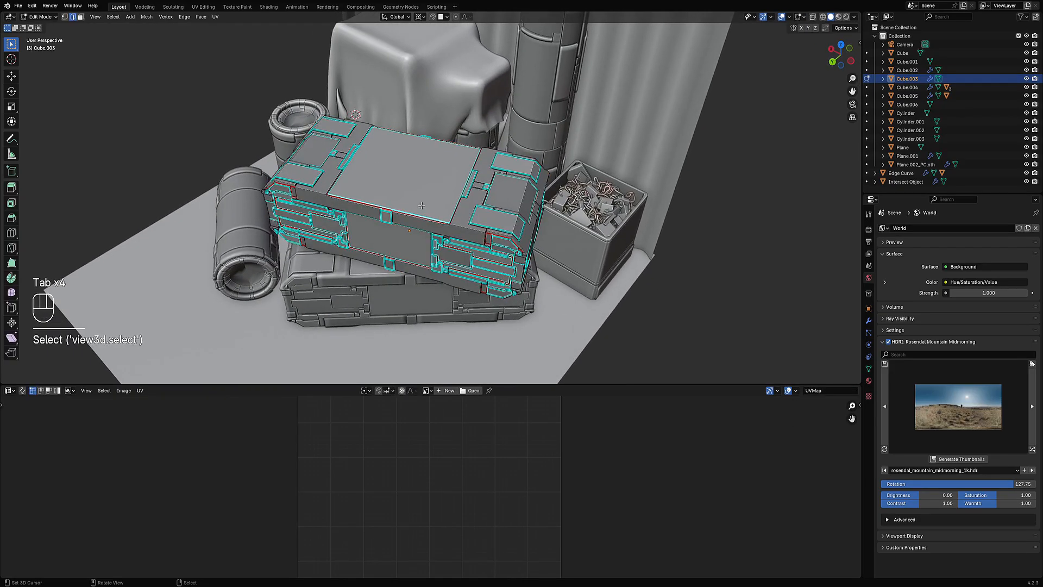
{"action": "key", "text": "3"}
{"action": "left_click", "coordinate": [450, 189]}
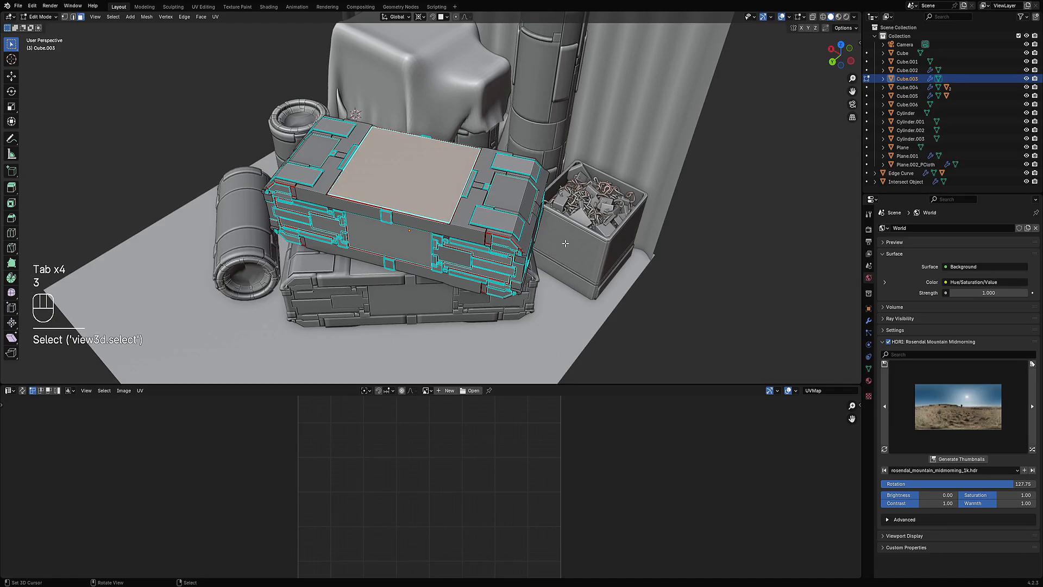
{"action": "middle_click_drag", "start_coordinate": [565, 243], "coordinate": [399, 212]}
{"action": "key", "text": "Tab"}
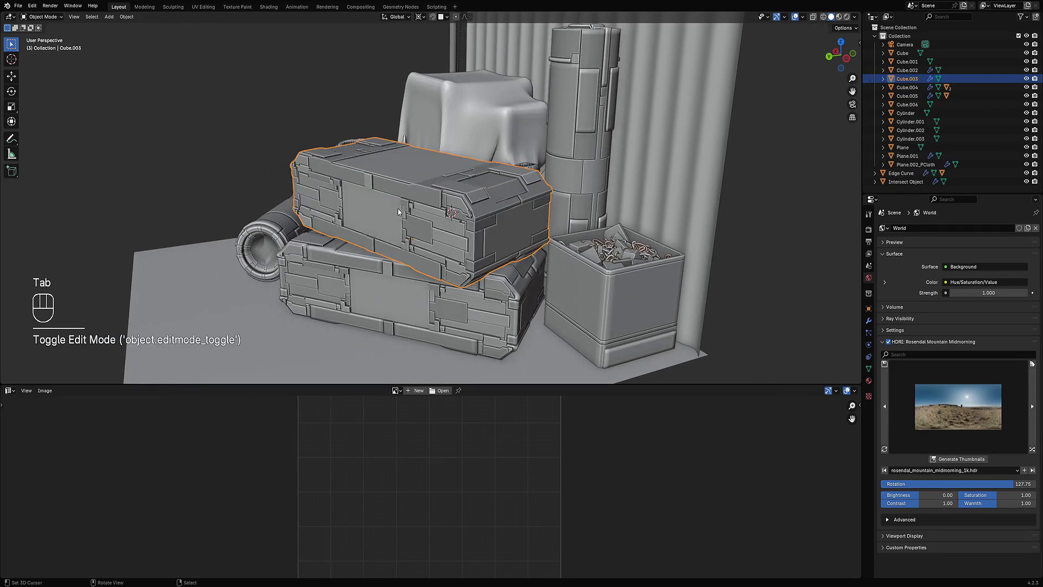
Step: Move the standing cylinder beside the crates to a new spot in top orthographic view
{"action": "key", "text": "Tab"}
{"action": "key", "text": "Tab"}
{"action": "middle_click_drag", "start_coordinate": [496, 226], "coordinate": [443, 291]}
{"action": "key", "text": "alt+a"}
{"action": "left_click", "coordinate": [296, 250]}
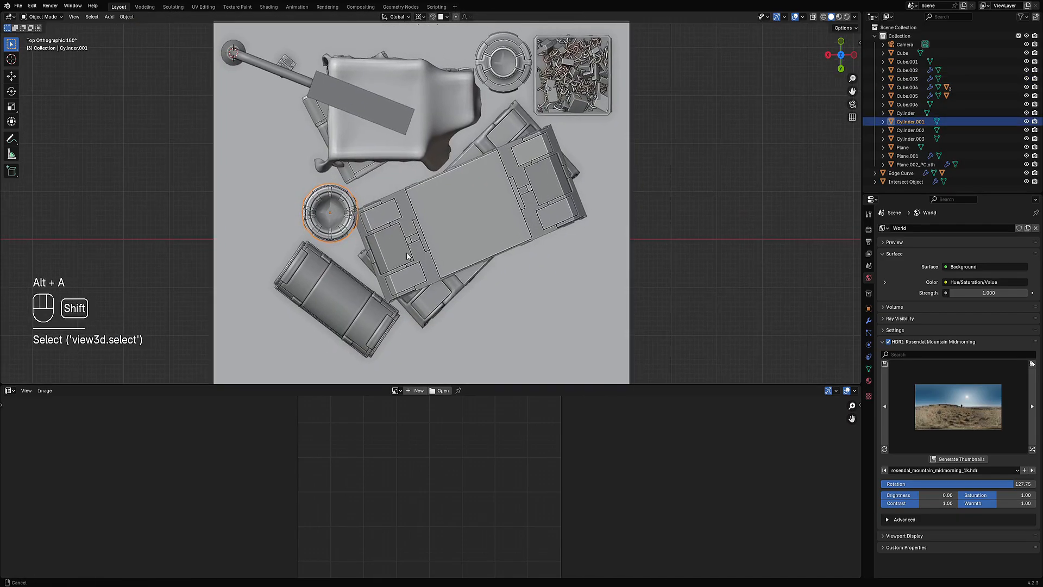
{"action": "key", "text": "g"}
{"action": "left_click", "coordinate": [398, 250]}
{"action": "key", "text": "alt+a"}
Step: Select the upper crate and check its UV layout in Edit Mode
{"action": "scroll", "coordinate": [545, 256], "scroll_direction": "down", "scroll_amount": 2}
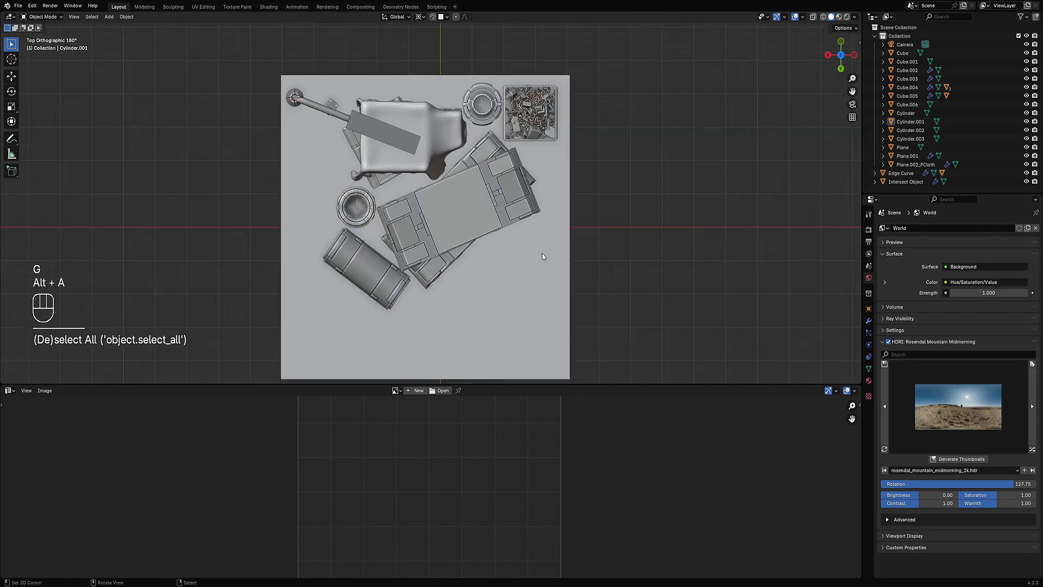
{"action": "middle_click_drag", "start_coordinate": [544, 256], "coordinate": [486, 209]}
{"action": "scroll", "coordinate": [486, 210], "scroll_direction": "up", "scroll_amount": 3}
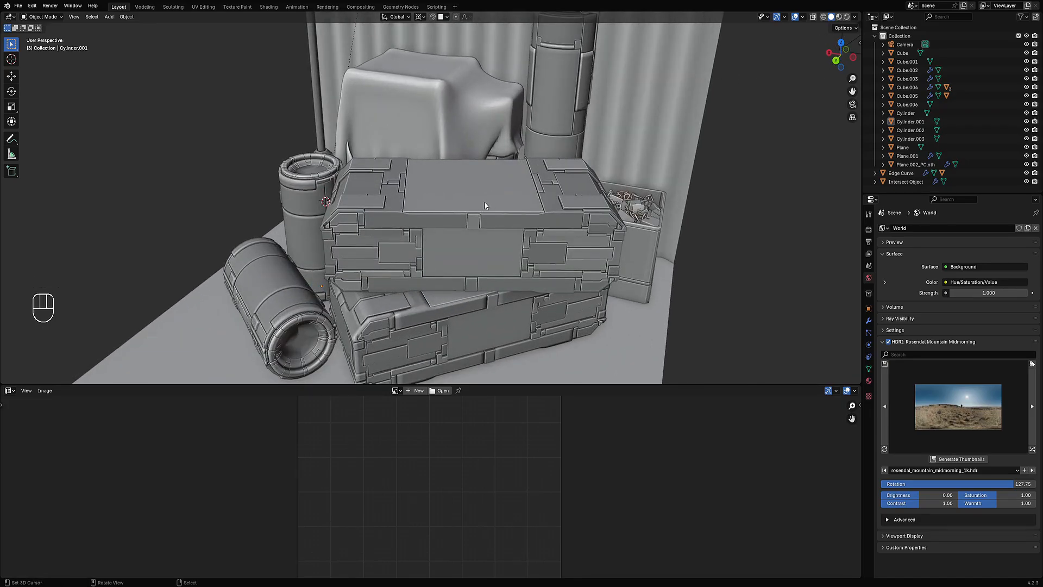
{"action": "key", "text": "Tab"}
{"action": "key", "text": "Tab"}
{"action": "left_click", "coordinate": [485, 206]}
{"action": "key", "text": "Tab"}
{"action": "key", "text": "a"}
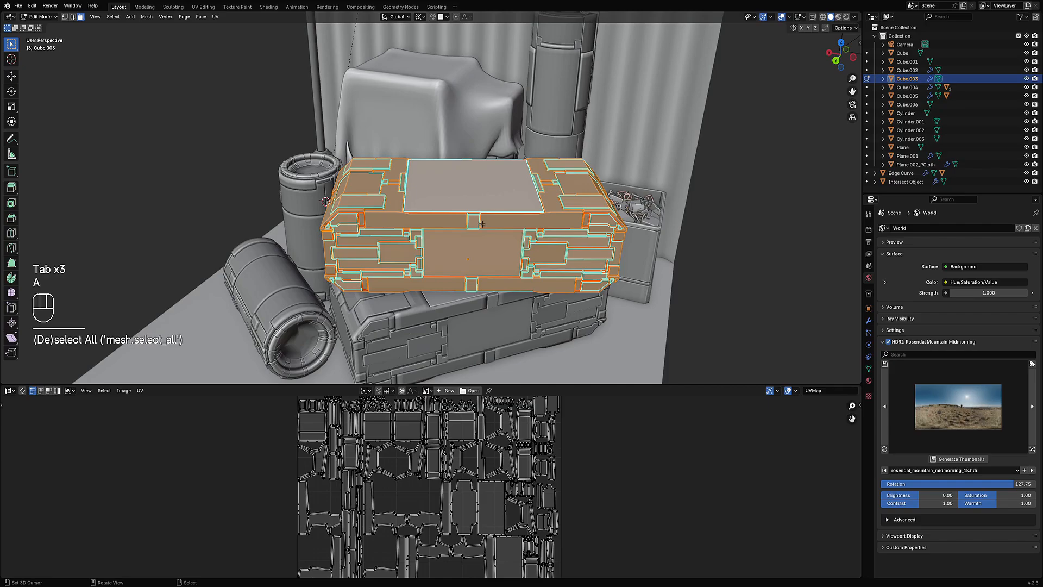
{"action": "key", "text": "alt+a"}
{"action": "key", "text": "Tab"}
Step: Maximize the 3D viewport, switch to rendered shading, and hide the overlays
{"action": "middle_click_drag", "start_coordinate": [475, 212], "coordinate": [490, 217]}
{"action": "scroll", "coordinate": [490, 217], "scroll_direction": "down", "scroll_amount": 3}
{"action": "key", "text": "ctrl+space"}
{"action": "mouse_move", "coordinate": [573, 301]}
{"action": "middle_mouse_down"}
{"action": "mouse_move", "coordinate": [582, 249]}
{"action": "mouse_move", "coordinate": [642, 303]}
{"action": "mouse_move", "coordinate": [637, 337]}
{"action": "mouse_move", "coordinate": [647, 303]}
{"action": "middle_mouse_up"}
{"action": "key", "text": "z"}
{"action": "left_click", "coordinate": [630, 223]}
{"action": "key", "text": "shift+alt+z"}
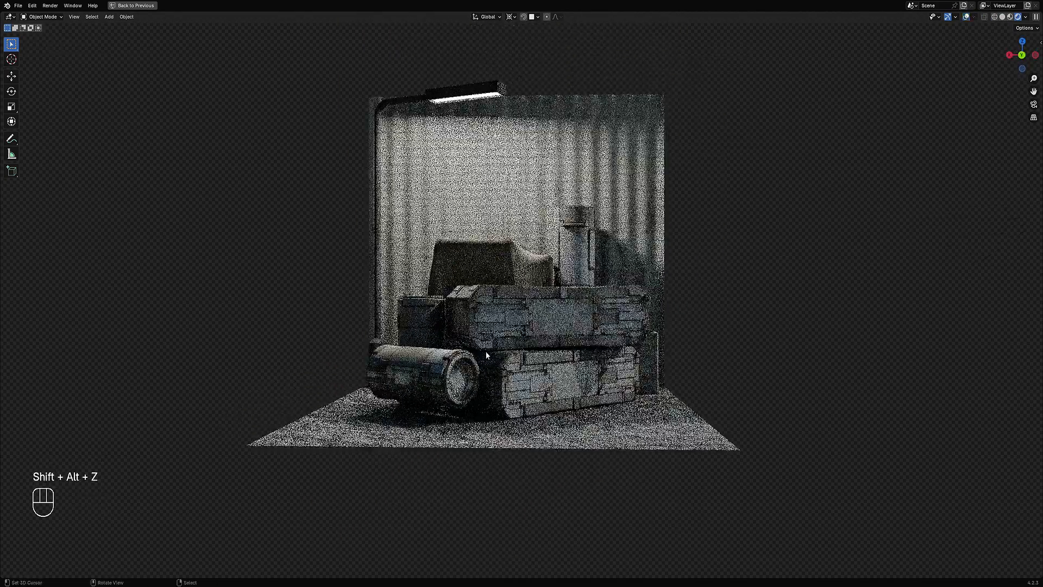
Step: Preview the rendered scene from several angles
{"action": "middle_click_drag", "start_coordinate": [486, 355], "coordinate": [581, 342]}
{"action": "right_click", "coordinate": [562, 380]}
{"action": "scroll", "coordinate": [599, 322], "scroll_direction": "up", "scroll_amount": 1}
{"action": "key", "text": "g"}
{"action": "key", "text": "z"}
{"action": "left_click", "coordinate": [598, 336]}
{"action": "scroll", "coordinate": [598, 335], "scroll_direction": "down", "scroll_amount": 5}
{"action": "key", "text": "alt+a"}
{"action": "middle_click_drag", "start_coordinate": [581, 342], "coordinate": [642, 259]}
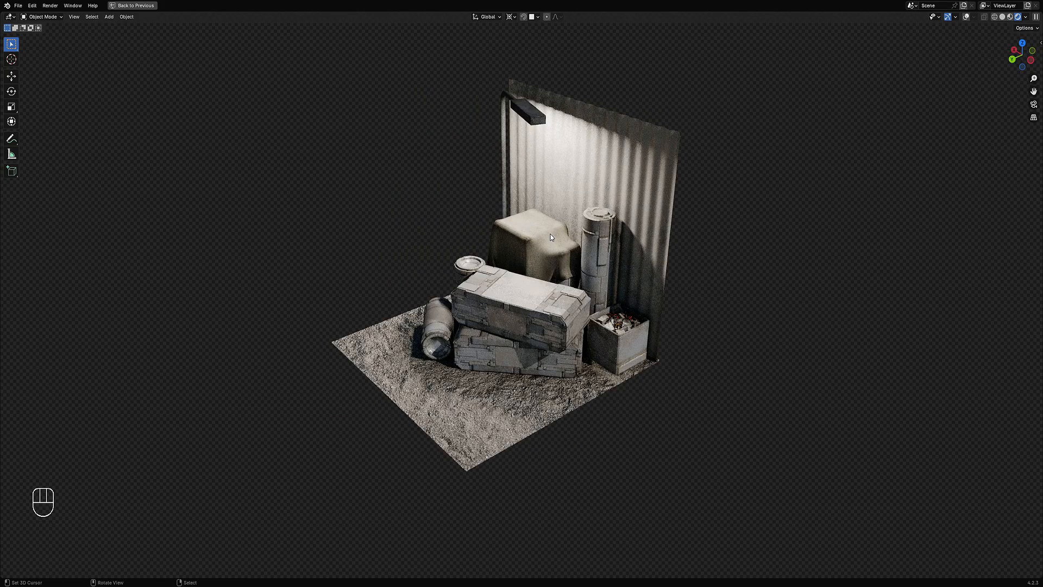
{"action": "middle_click_drag", "start_coordinate": [571, 383], "coordinate": [612, 332]}
{"action": "scroll", "coordinate": [502, 291], "scroll_direction": "down", "scroll_amount": 1}
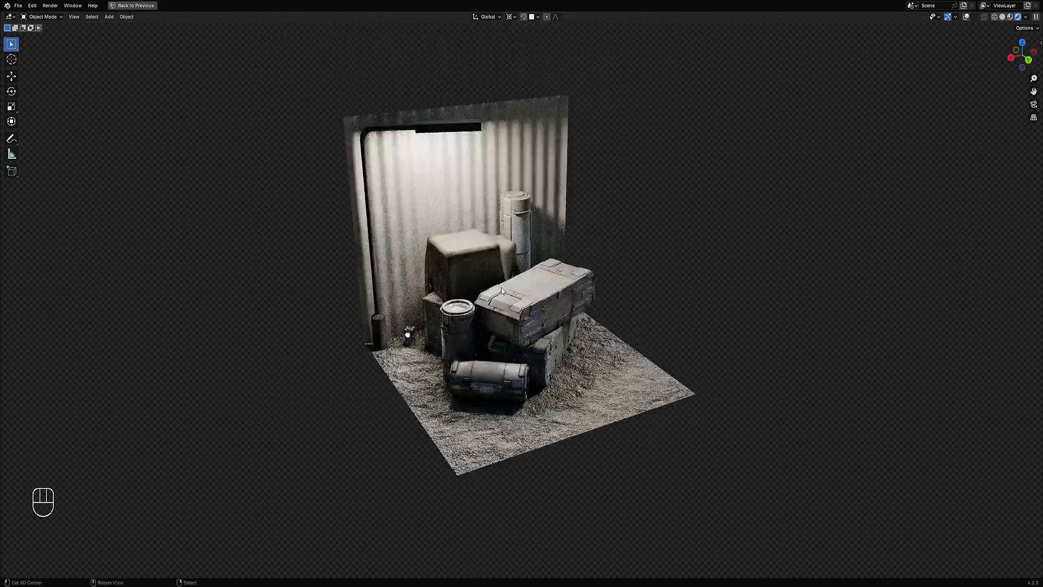
{"action": "middle_click_drag", "start_coordinate": [683, 305], "coordinate": [612, 302]}
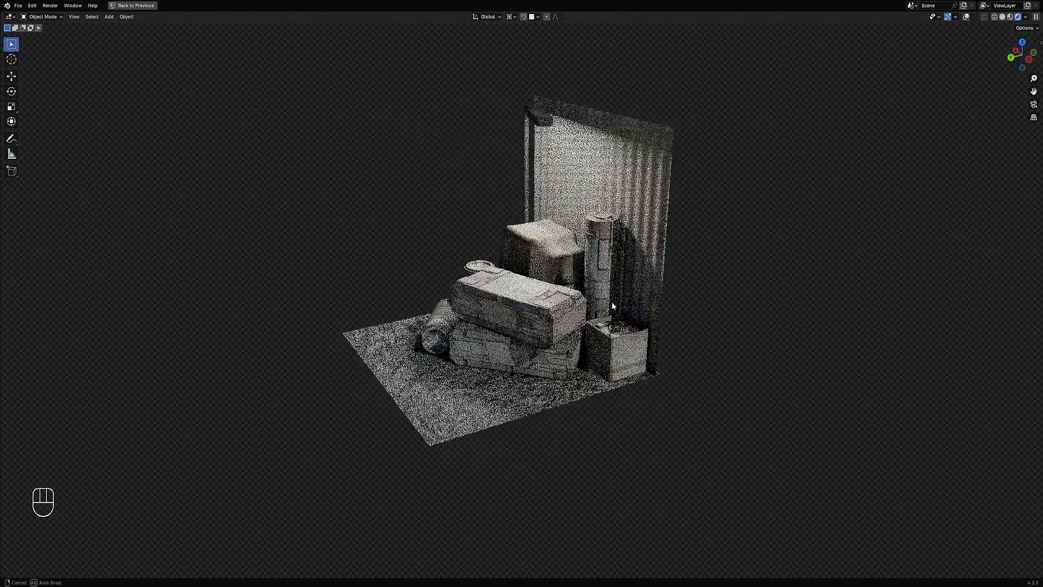
{"action": "mouse_move", "coordinate": [537, 220]}
{"action": "middle_mouse_down"}
{"action": "mouse_move", "coordinate": [634, 305]}
{"action": "mouse_move", "coordinate": [638, 263]}
{"action": "mouse_move", "coordinate": [619, 239]}
{"action": "middle_mouse_up"}
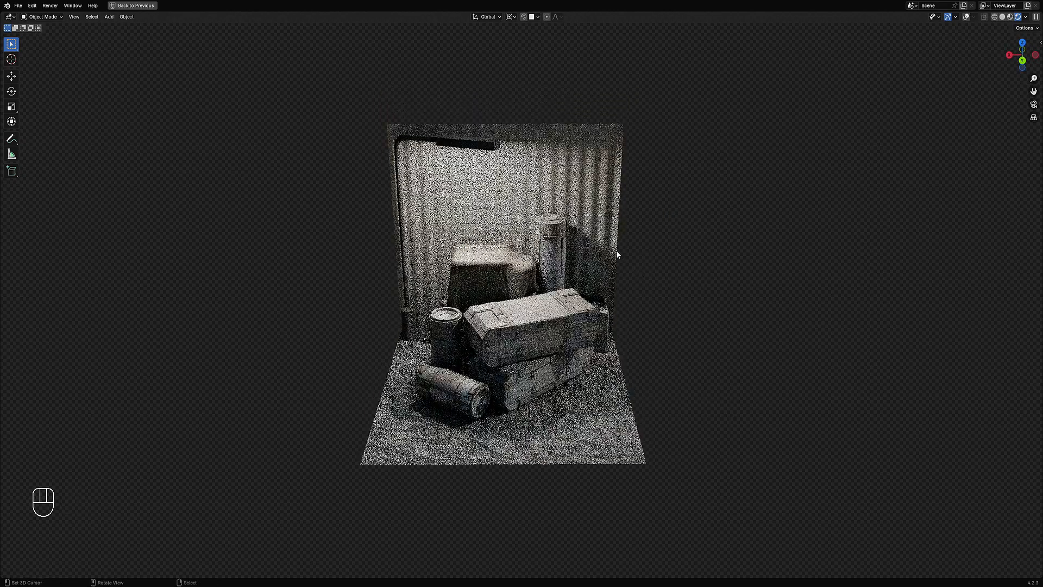
Step: Switch back to solid shading and save the file
{"action": "key", "text": "z"}
{"action": "left_click", "coordinate": [668, 246]}
{"action": "key", "text": "ctrl+s"}
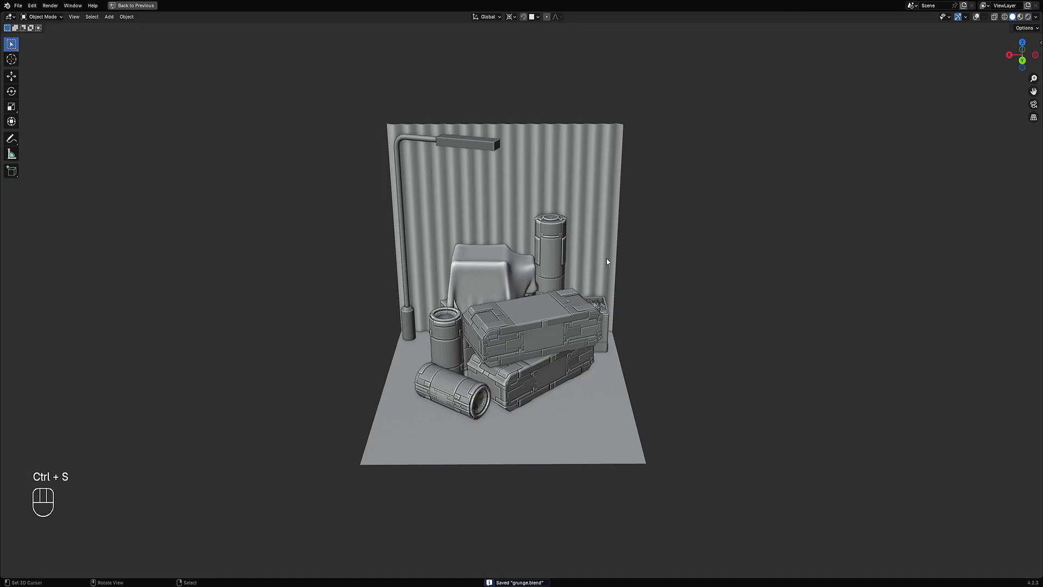
Step: Box-select all objects of the scene and save the file
{"action": "key", "text": "shift+b"}
{"action": "left_click_drag", "start_coordinate": [359, 93], "coordinate": [672, 475]}
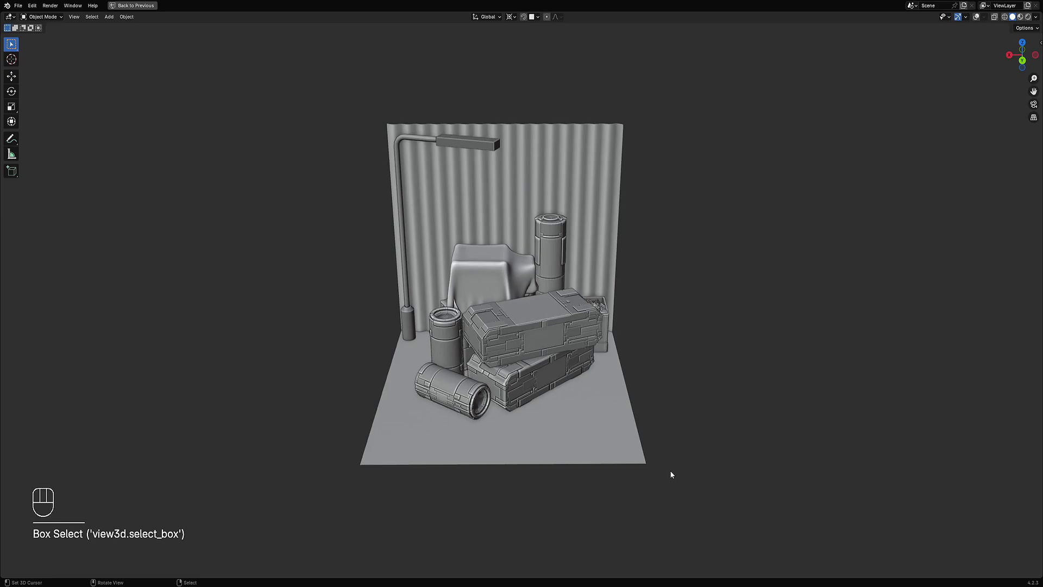
{"action": "key", "text": "shift+z"}
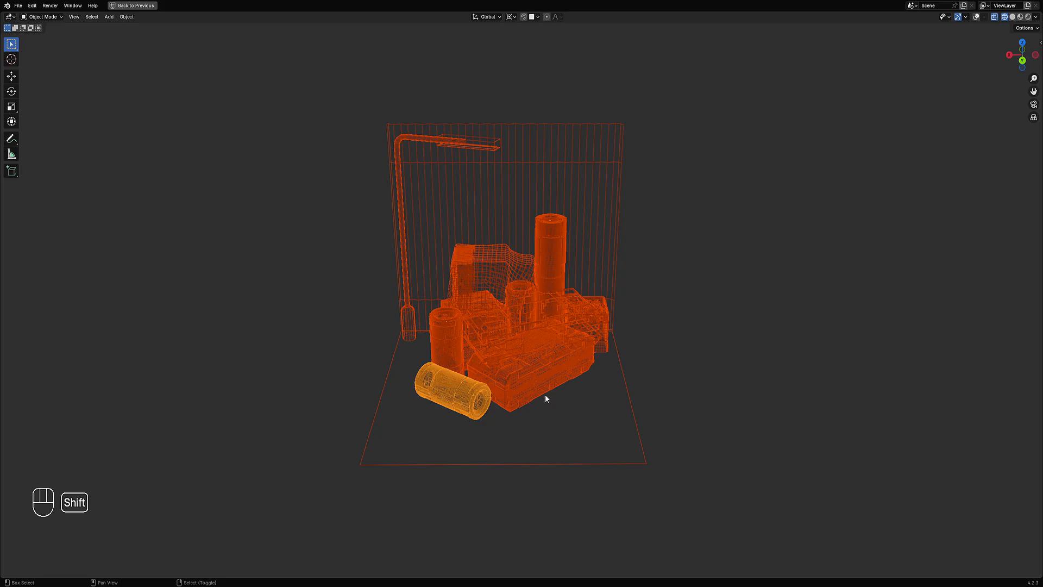
{"action": "key", "text": "shift+z"}
{"action": "key", "text": "shift+z"}
{"action": "key", "text": "shift+z"}
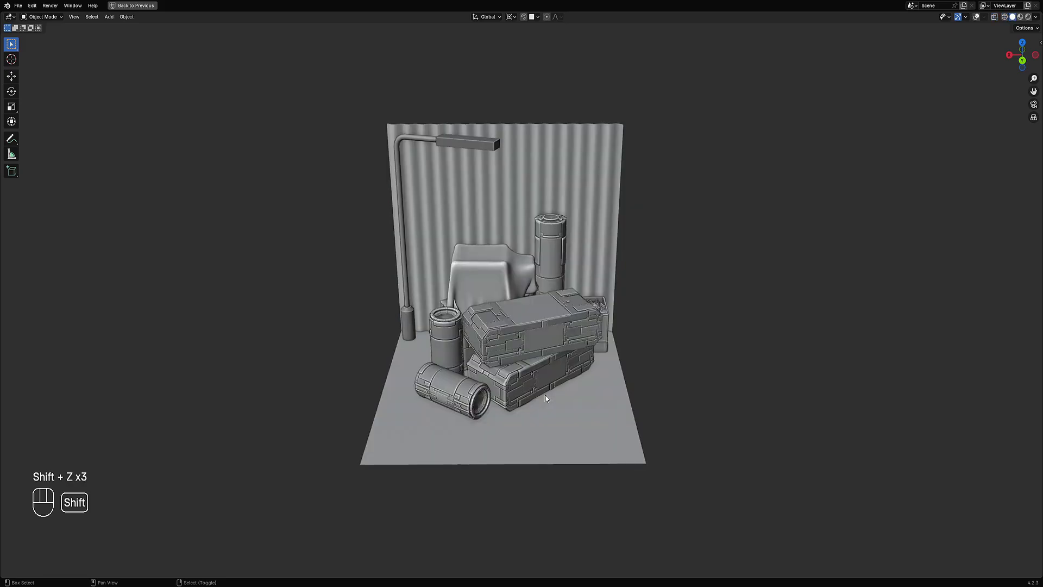
{"action": "key", "text": "ctrl+s"}
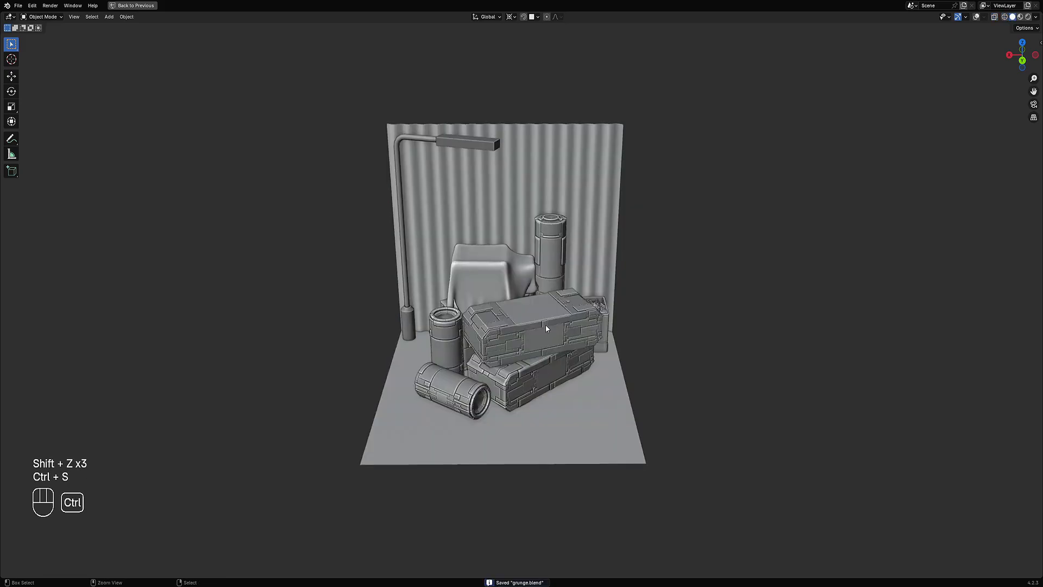
Step: Copy all the selected scene objects
{"action": "key", "text": "shift+z"}
{"action": "key", "text": "shift+z"}
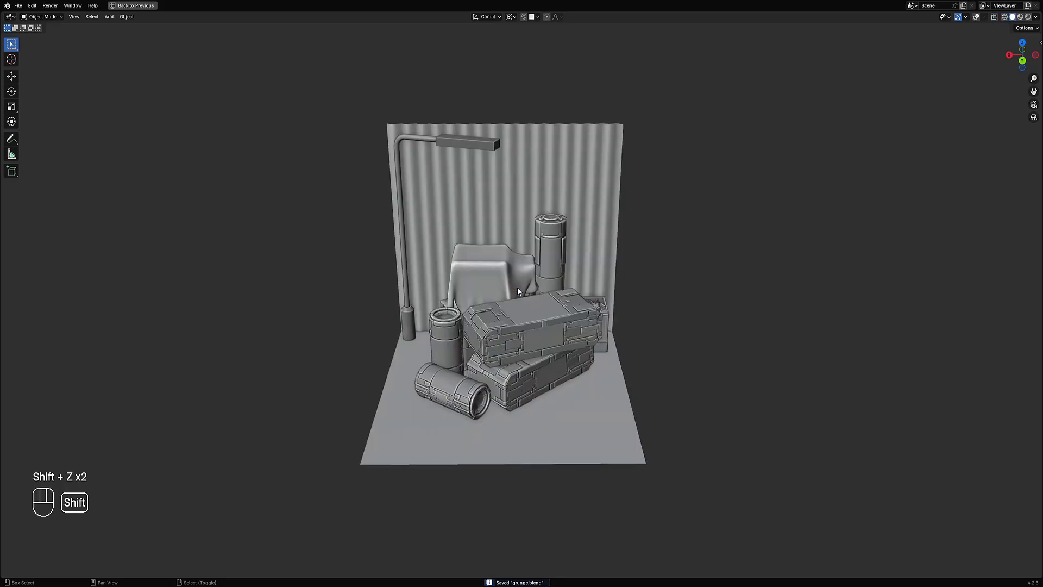
{"action": "key", "text": "ctrl+c"}
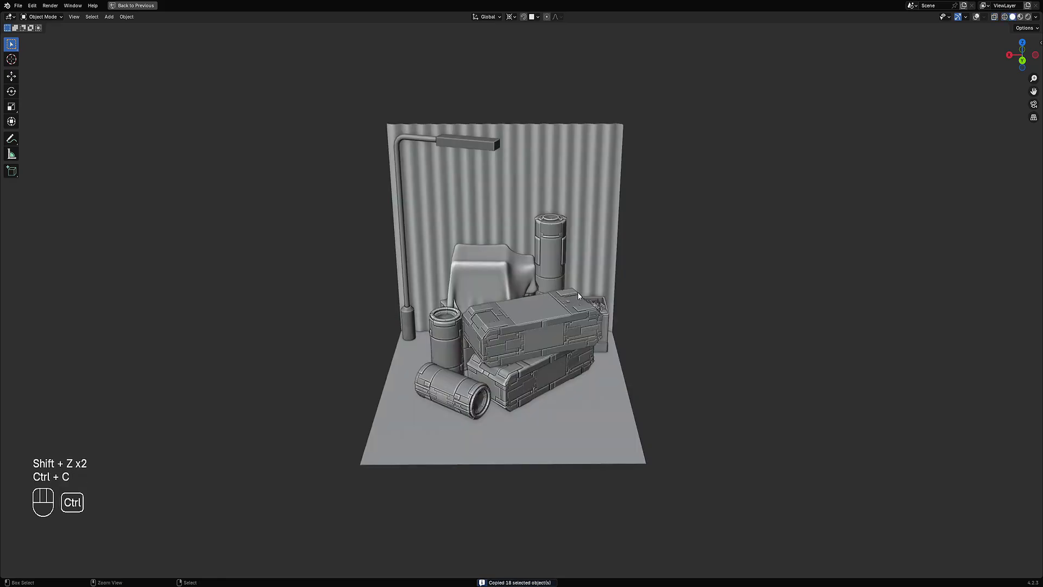
Step: Create a new file from the General template
{"action": "key", "text": "ctrl+shift+o"}
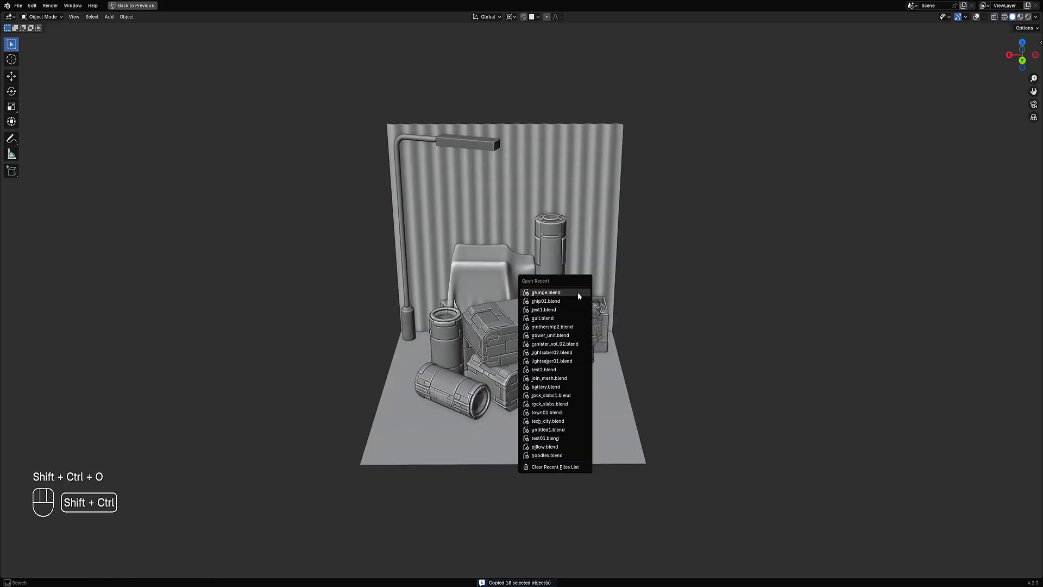
{"action": "key", "text": "ctrl+b"}
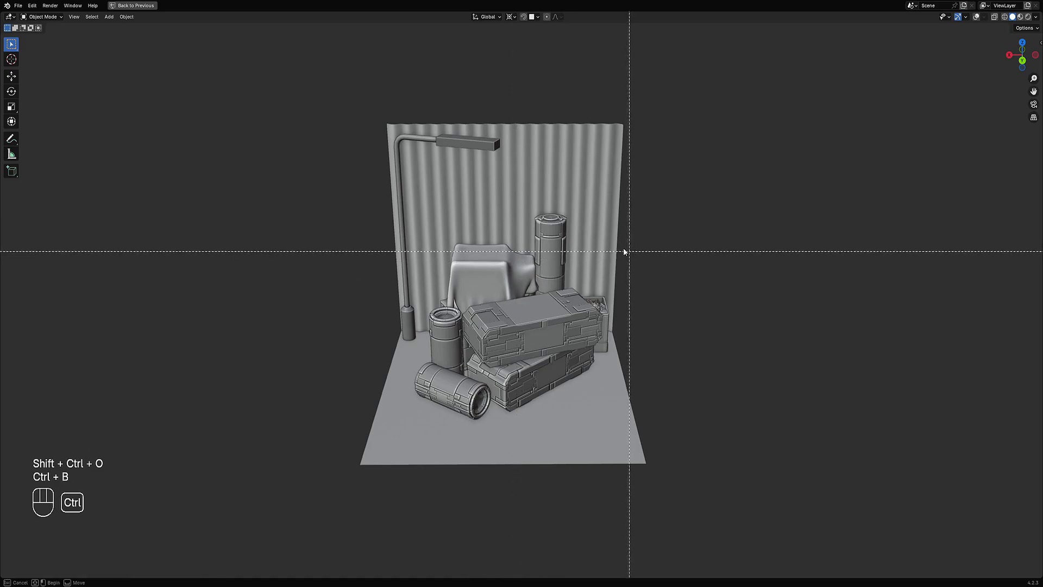
{"action": "key", "text": "ctrl+n"}
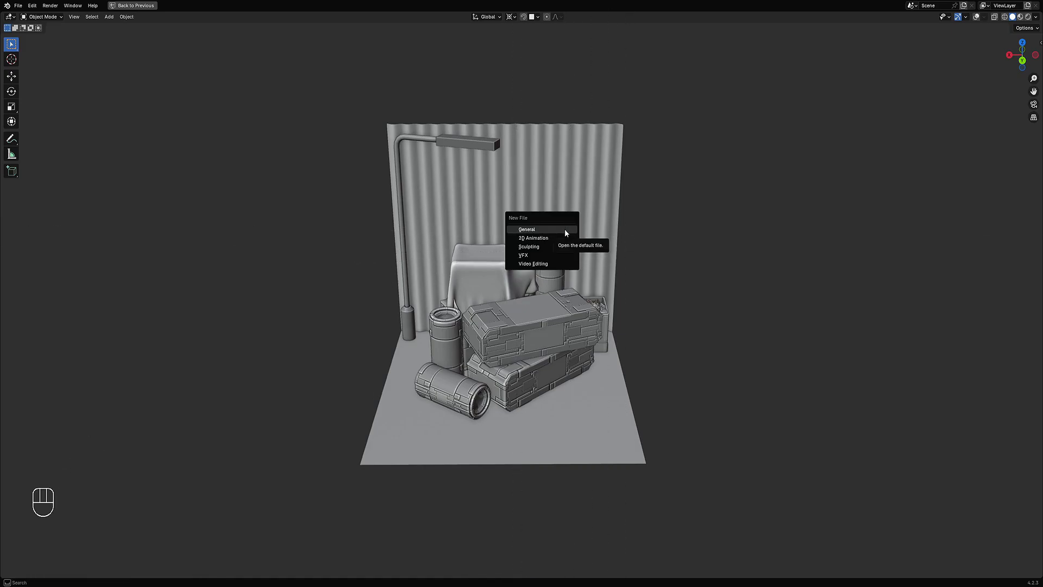
{"action": "left_click", "coordinate": [565, 233]}
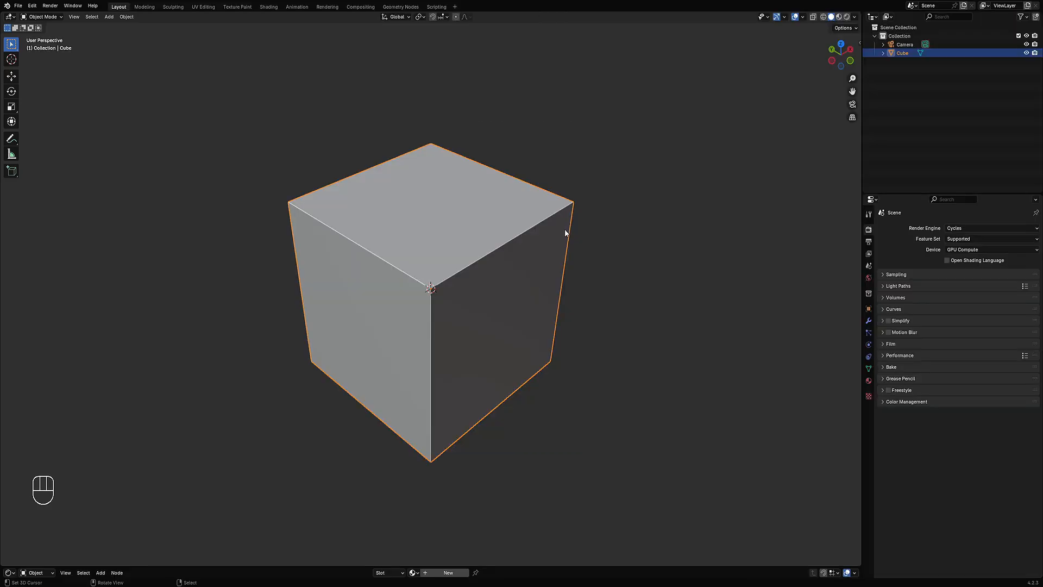
Step: Delete the default cube and paste the copied scene objects into the new file
{"action": "left_click", "coordinate": [487, 253]}
{"action": "key", "text": "x"}
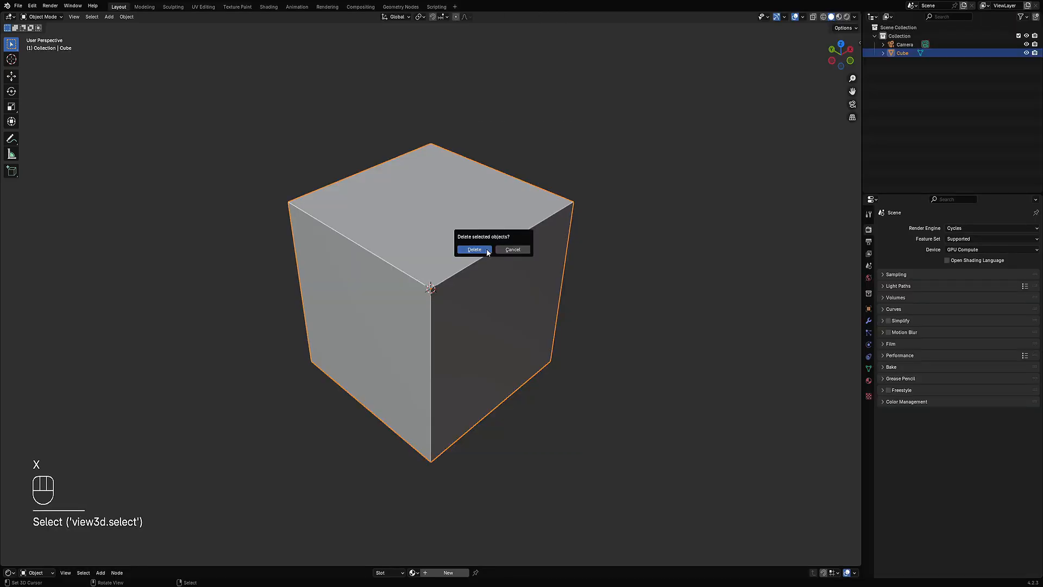
{"action": "left_click", "coordinate": [487, 247]}
{"action": "key", "text": "ctrl+v"}
Step: Select the cloth object and move it up to the stacked props
{"action": "scroll", "coordinate": [486, 245], "scroll_direction": "down", "scroll_amount": 10}
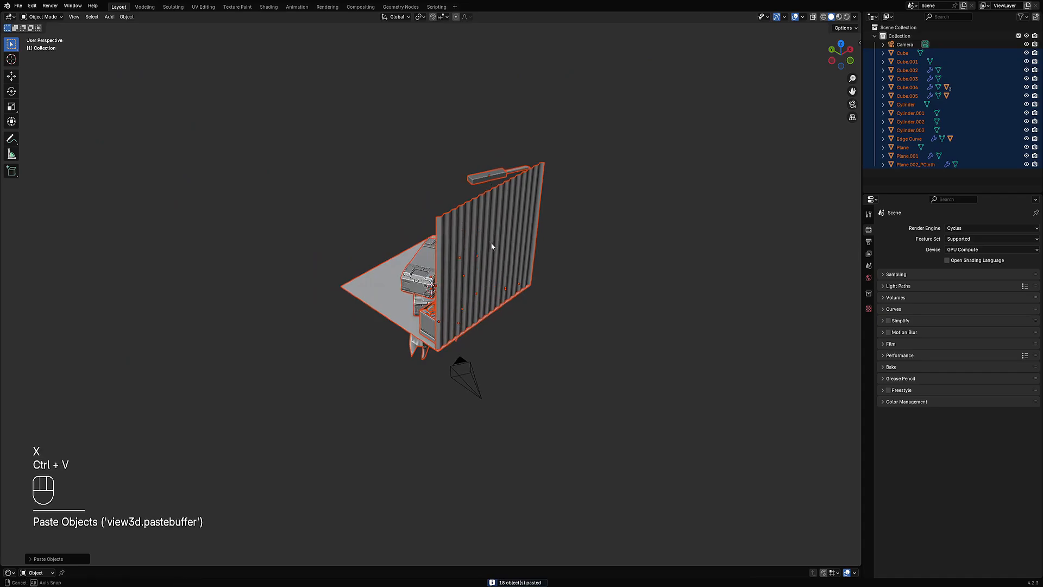
{"action": "middle_click_drag", "start_coordinate": [491, 242], "coordinate": [630, 228]}
{"action": "left_click", "coordinate": [454, 341]}
{"action": "middle_click_drag", "start_coordinate": [454, 341], "coordinate": [487, 356], "text": "alt"}
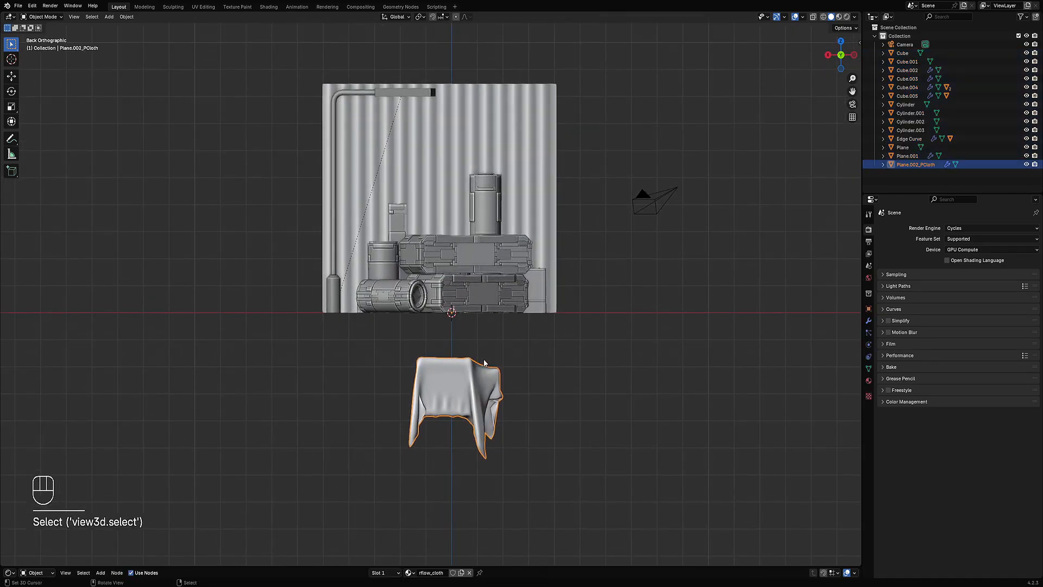
{"action": "key", "text": "g"}
{"action": "left_click", "coordinate": [456, 173]}
{"action": "middle_click_drag", "start_coordinate": [456, 173], "coordinate": [531, 210]}
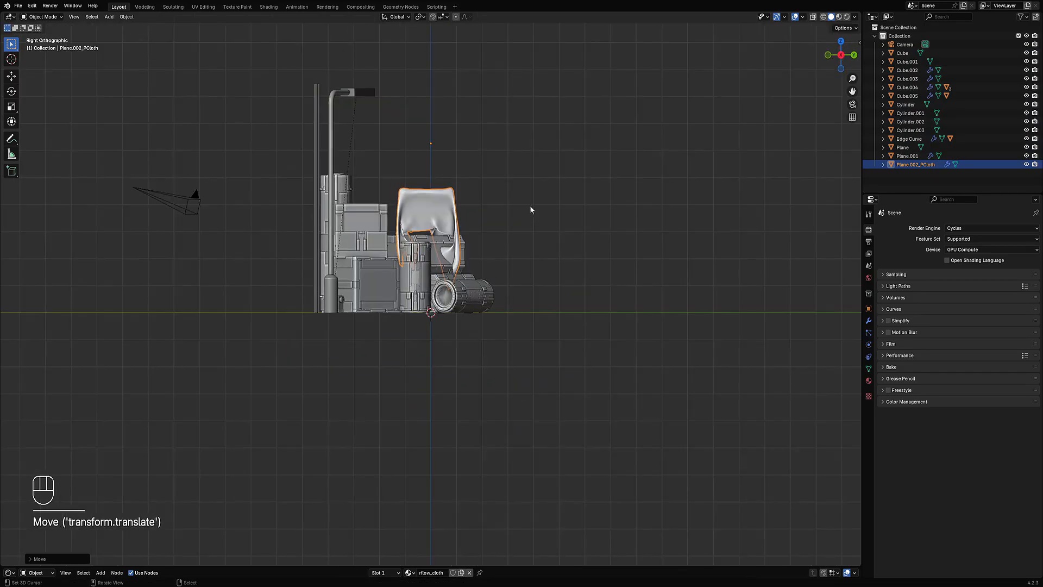
Step: Adjust the cloth's position over the box, shifting it along the X axis
{"action": "scroll", "coordinate": [571, 256], "scroll_direction": "up", "scroll_amount": 3}
{"action": "key", "text": "g"}
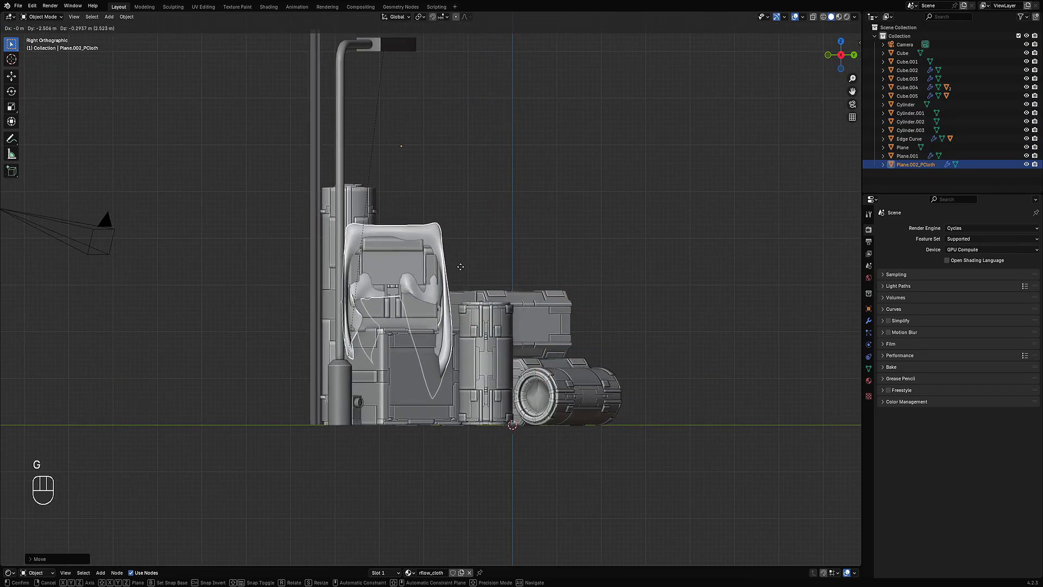
{"action": "left_click", "coordinate": [459, 274]}
{"action": "middle_click_drag", "start_coordinate": [459, 269], "coordinate": [481, 292]}
{"action": "scroll", "coordinate": [480, 241], "scroll_direction": "up", "scroll_amount": 2}
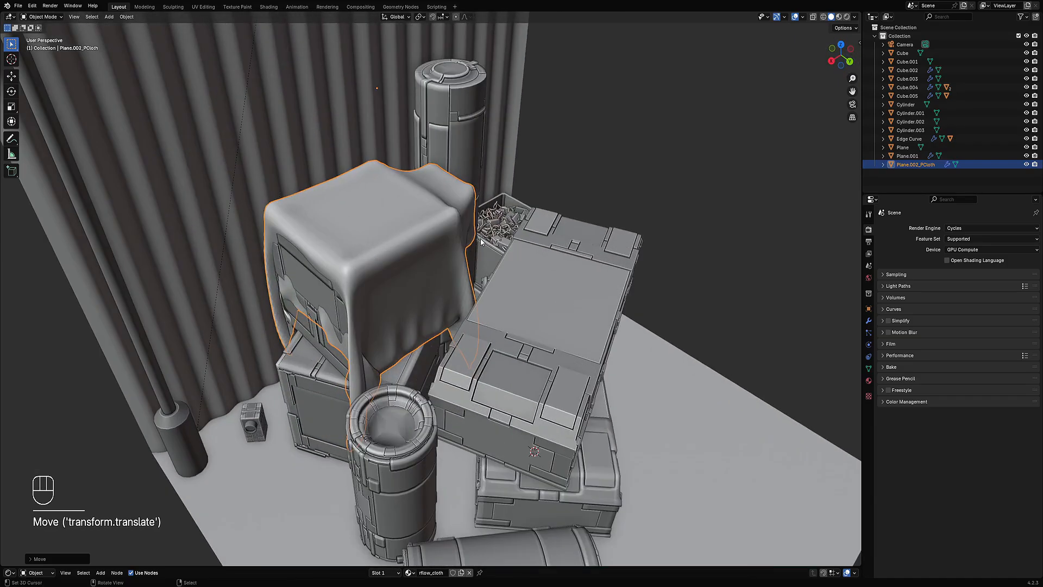
{"action": "key", "text": "g"}
{"action": "key", "text": "x"}
{"action": "left_click", "coordinate": [481, 242]}
Step: Deselect everything and preview the scene in rendered shading from a couple of angles
{"action": "scroll", "coordinate": [481, 243], "scroll_direction": "down", "scroll_amount": 5}
{"action": "key", "text": "alt+a"}
{"action": "middle_click_drag", "start_coordinate": [535, 273], "coordinate": [502, 258]}
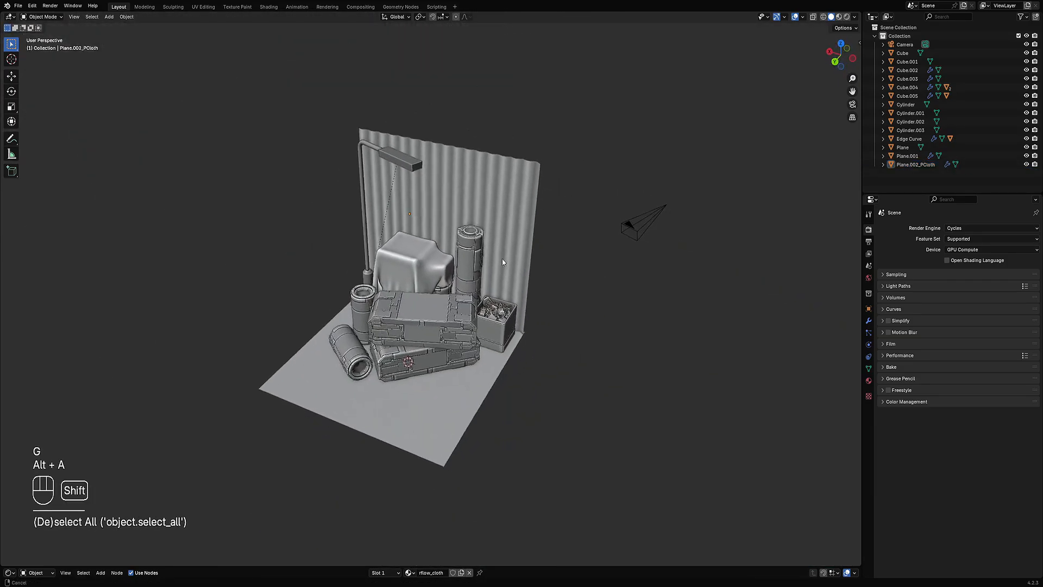
{"action": "scroll", "coordinate": [502, 259], "scroll_direction": "up", "scroll_amount": 2}
{"action": "key", "text": "z"}
{"action": "left_click", "coordinate": [546, 229]}
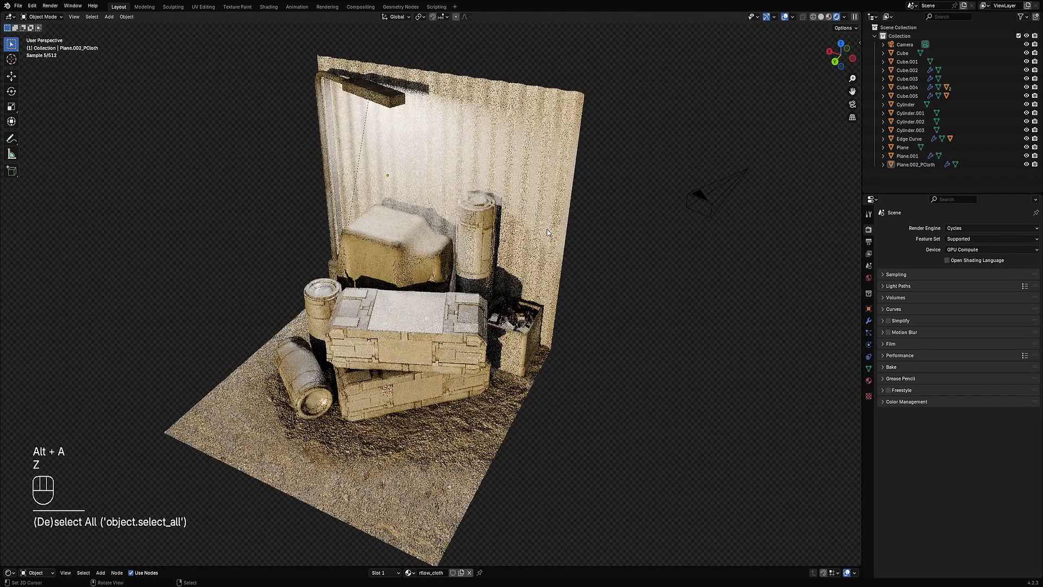
{"action": "middle_click_drag", "start_coordinate": [435, 297], "coordinate": [454, 311]}
{"action": "scroll", "coordinate": [475, 278], "scroll_direction": "down", "scroll_amount": 2}
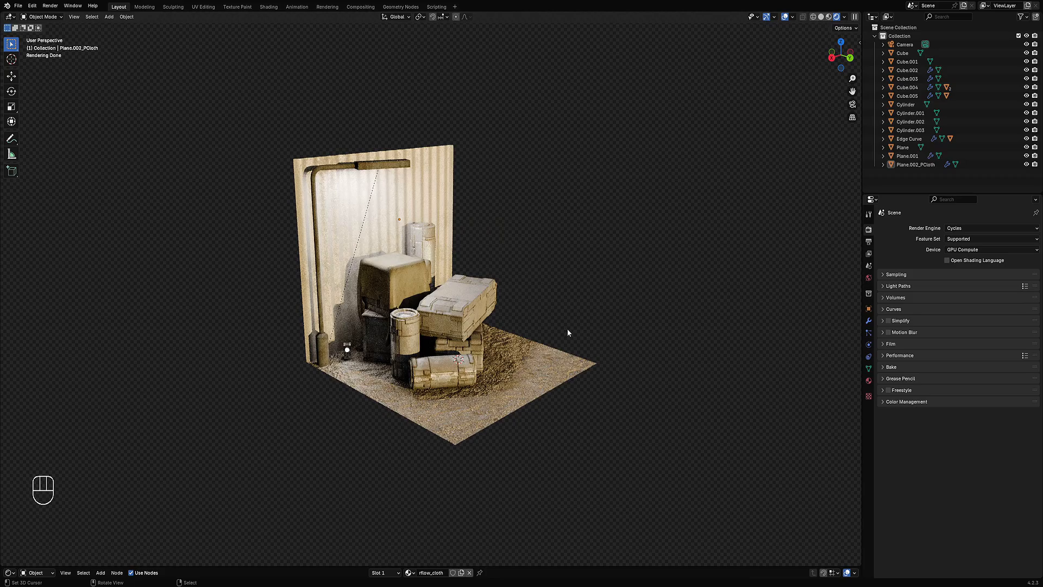
{"action": "middle_click_drag", "start_coordinate": [586, 305], "coordinate": [505, 302]}
{"action": "scroll", "coordinate": [503, 301], "scroll_direction": "up", "scroll_amount": 4}
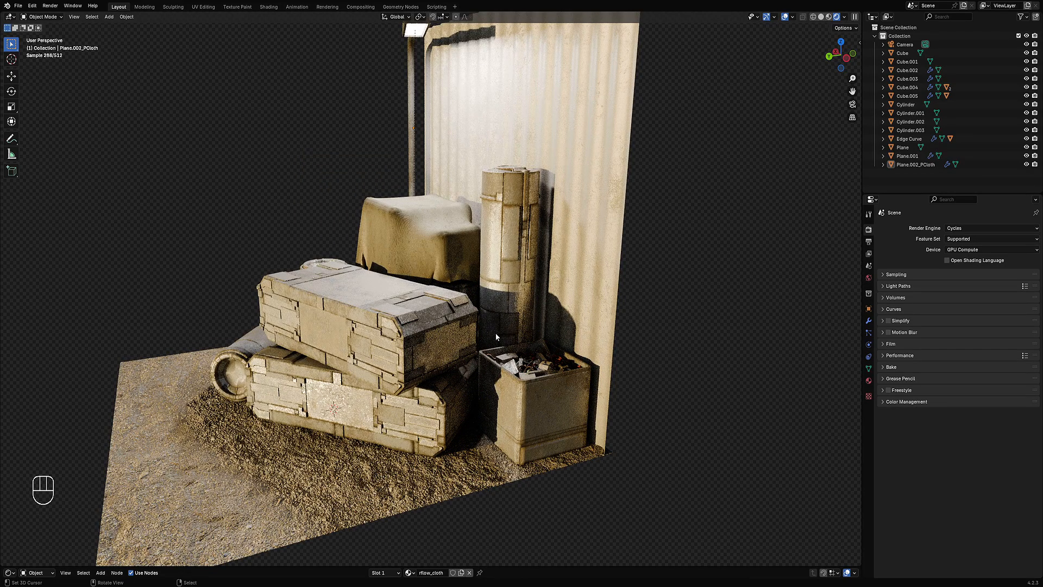
{"action": "scroll", "coordinate": [470, 285], "scroll_direction": "down", "scroll_amount": 5}
Step: Return the viewport to solid shading
{"action": "key", "text": "z"}
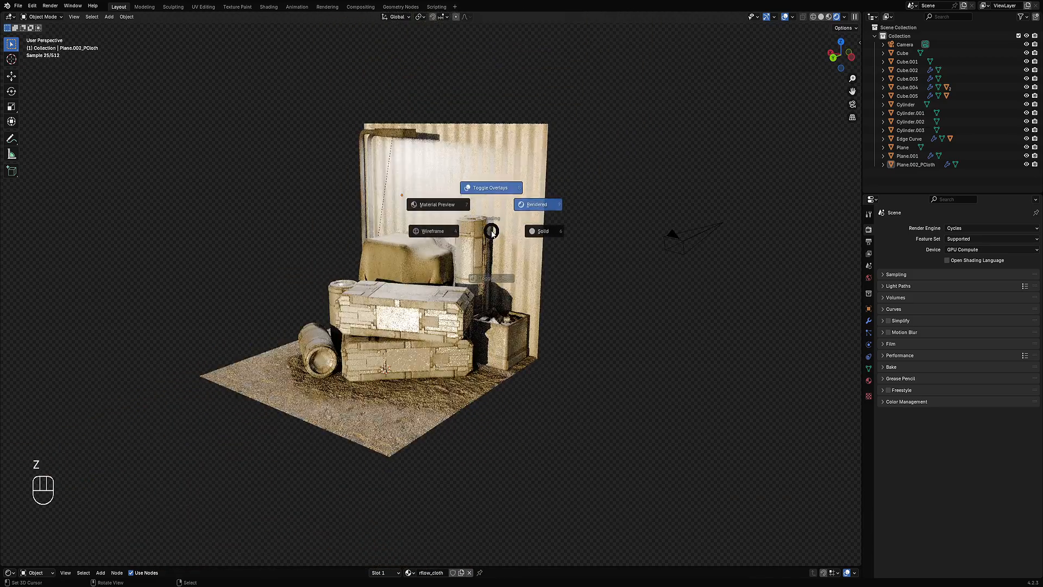
{"action": "left_click", "coordinate": [543, 232]}
{"action": "middle_click_drag", "start_coordinate": [473, 240], "coordinate": [573, 243]}
{"action": "key", "text": "ctrl+space"}
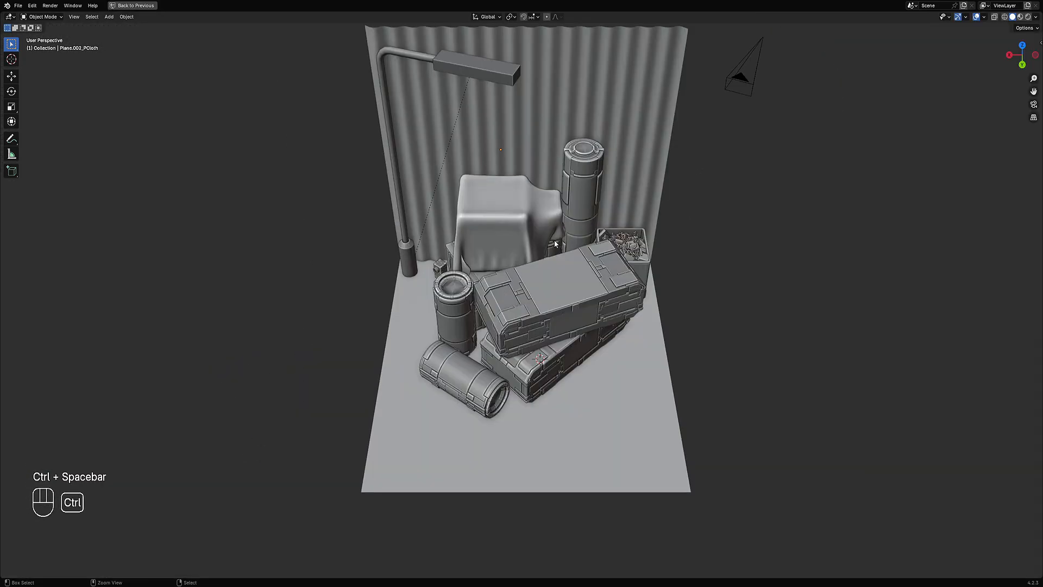
{"action": "key", "text": "ctrl+space"}
Step: Open the recent file grunge.blend and select its cloth object
{"action": "key", "text": "shift+ctrl+o"}
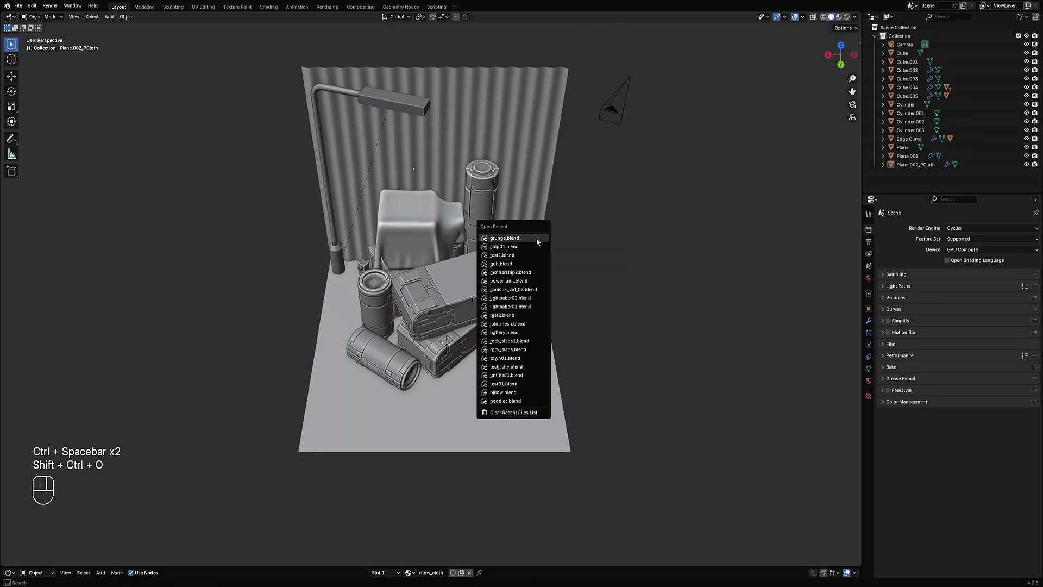
{"action": "left_click", "coordinate": [537, 238]}
{"action": "left_click", "coordinate": [534, 309]}
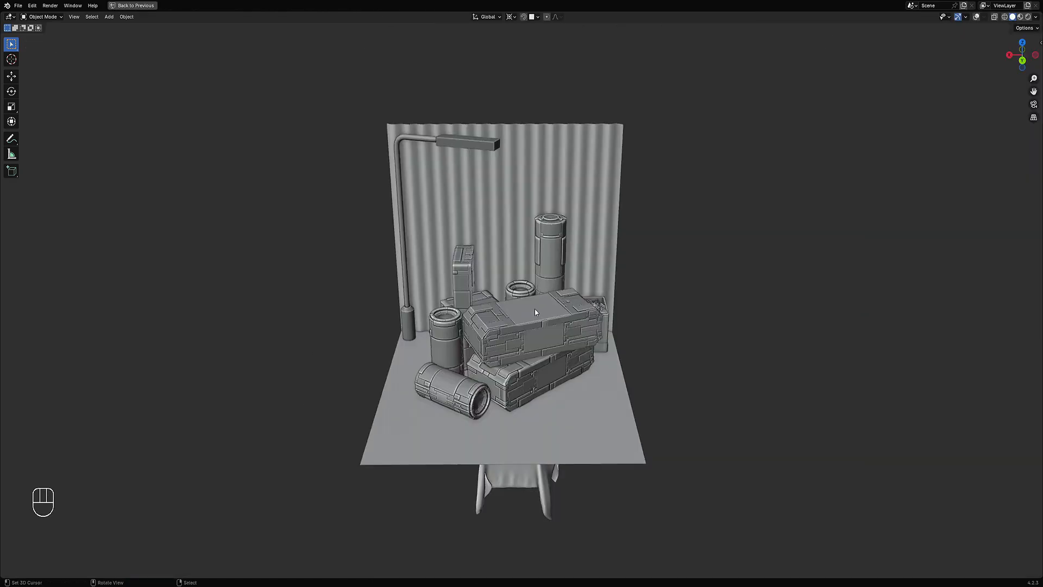
{"action": "middle_click_drag", "start_coordinate": [539, 286], "coordinate": [557, 312]}
{"action": "right_click", "coordinate": [569, 441]}
Step: Move the cloth up onto the stacked props and shift it along the X axis
{"action": "key", "text": "g"}
{"action": "left_click", "coordinate": [504, 266]}
{"action": "scroll", "coordinate": [563, 307], "scroll_direction": "up", "scroll_amount": 4}
{"action": "key", "text": "g"}
{"action": "key", "text": "x"}
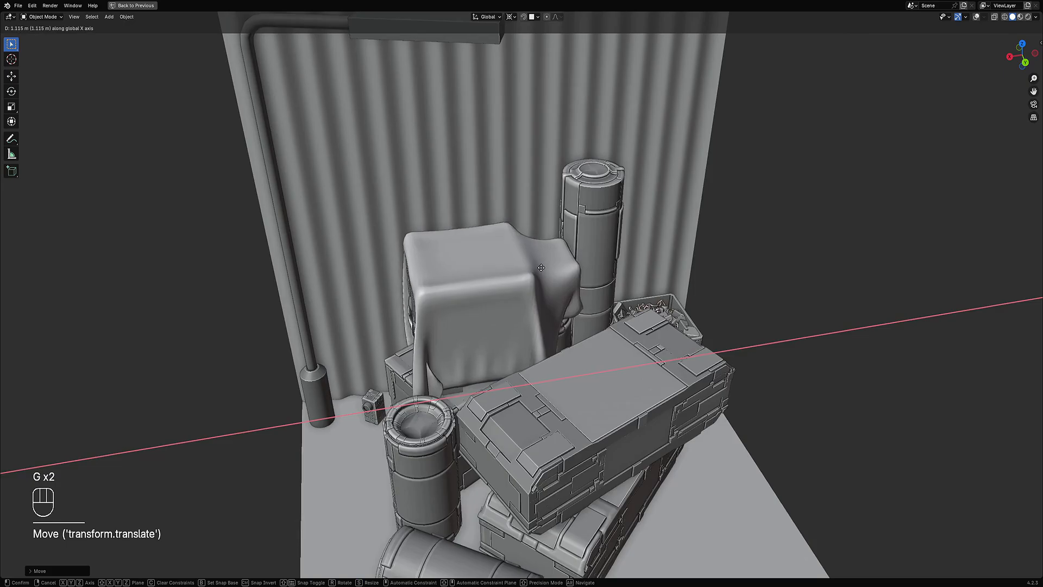
{"action": "left_click", "coordinate": [541, 267]}
{"action": "middle_click_drag", "start_coordinate": [541, 267], "coordinate": [572, 271]}
Step: Nudge the cloth into place, deselect everything and save the file
{"action": "key", "text": "g"}
{"action": "left_click", "coordinate": [564, 264]}
{"action": "scroll", "coordinate": [694, 269], "scroll_direction": "down", "scroll_amount": 7}
{"action": "key", "text": "alt+a"}
{"action": "key", "text": "ctrl+s"}
Step: Switch to rendered shading and view the scene from several angles
{"action": "key", "text": "z"}
{"action": "left_click", "coordinate": [614, 249]}
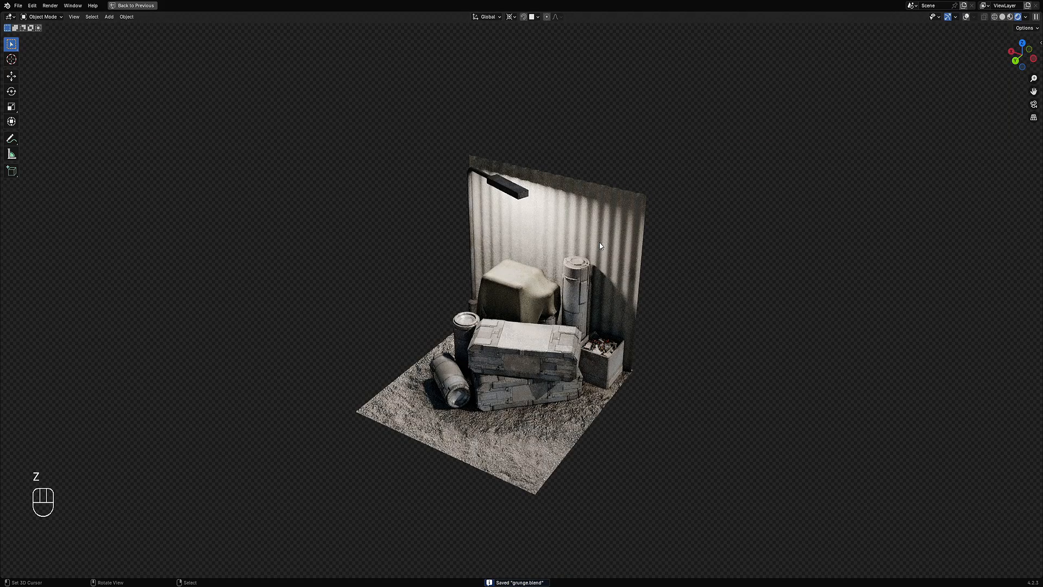
{"action": "middle_click_drag", "start_coordinate": [510, 331], "coordinate": [519, 367]}
{"action": "scroll", "coordinate": [519, 367], "scroll_direction": "up", "scroll_amount": 3}
{"action": "middle_click_drag", "start_coordinate": [647, 348], "coordinate": [617, 331]}
{"action": "scroll", "coordinate": [630, 325], "scroll_direction": "down", "scroll_amount": 4}
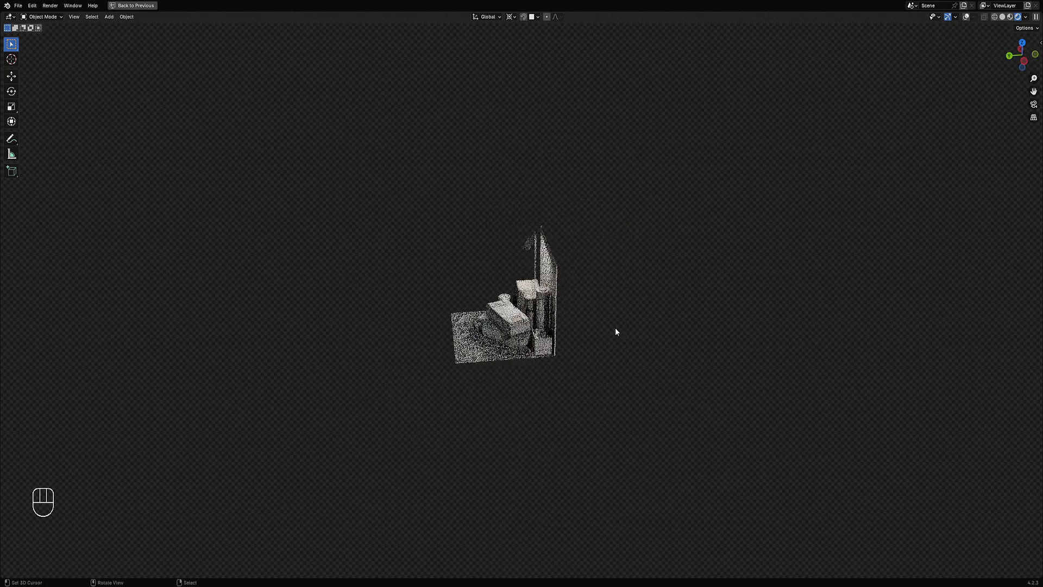
{"action": "middle_click_drag", "start_coordinate": [555, 357], "coordinate": [592, 362]}
{"action": "scroll", "coordinate": [581, 356], "scroll_direction": "up", "scroll_amount": 5}
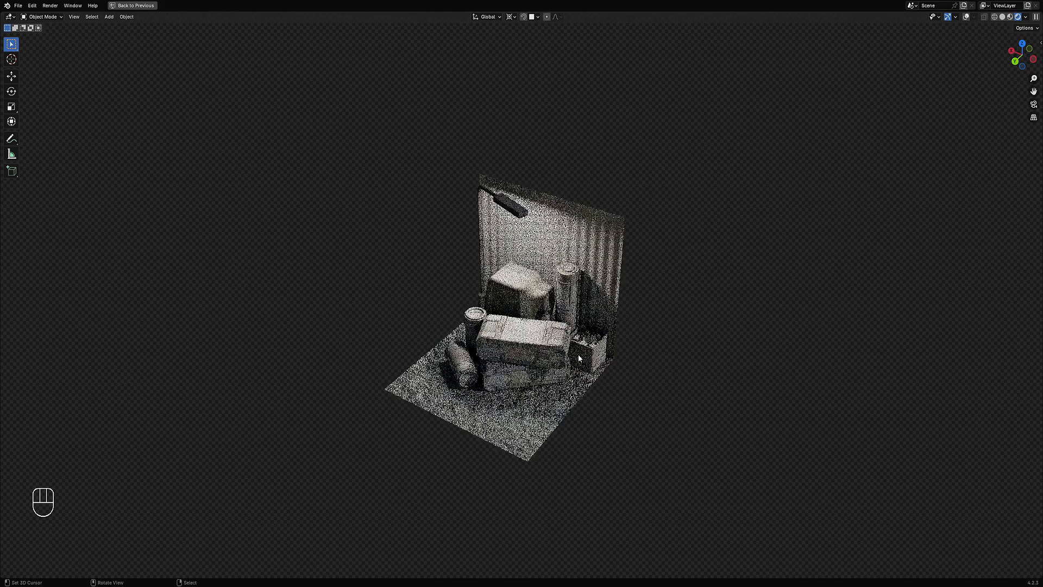
{"action": "scroll", "coordinate": [576, 356], "scroll_direction": "down", "scroll_amount": 2}
{"action": "scroll", "coordinate": [576, 356], "scroll_direction": "up", "scroll_amount": 4}
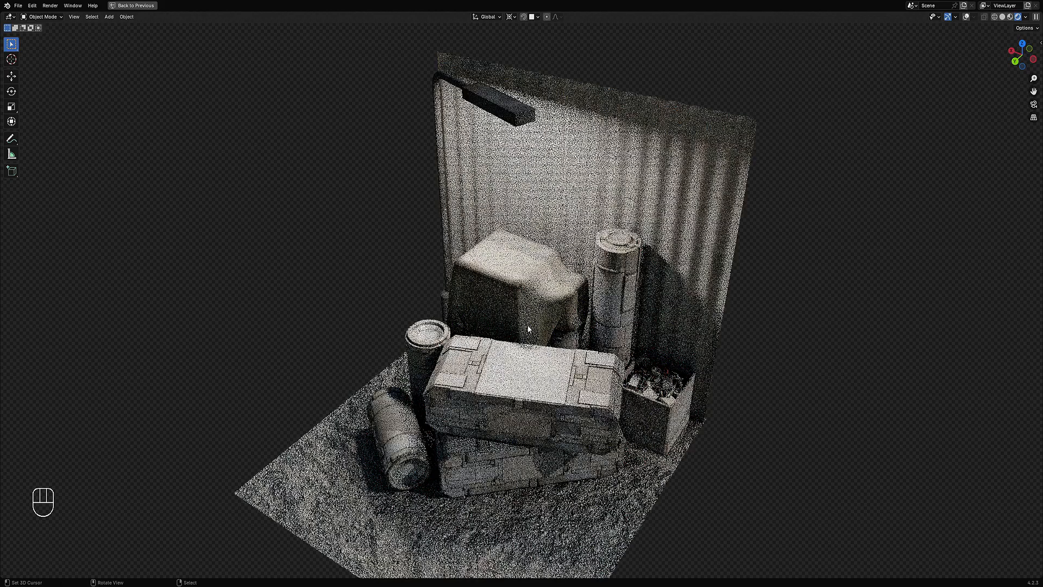
Step: Switch to solid shading and inspect the top box's mesh in Edit Mode
{"action": "key", "text": "z"}
{"action": "left_click", "coordinate": [508, 369]}
{"action": "key", "text": "Tab"}
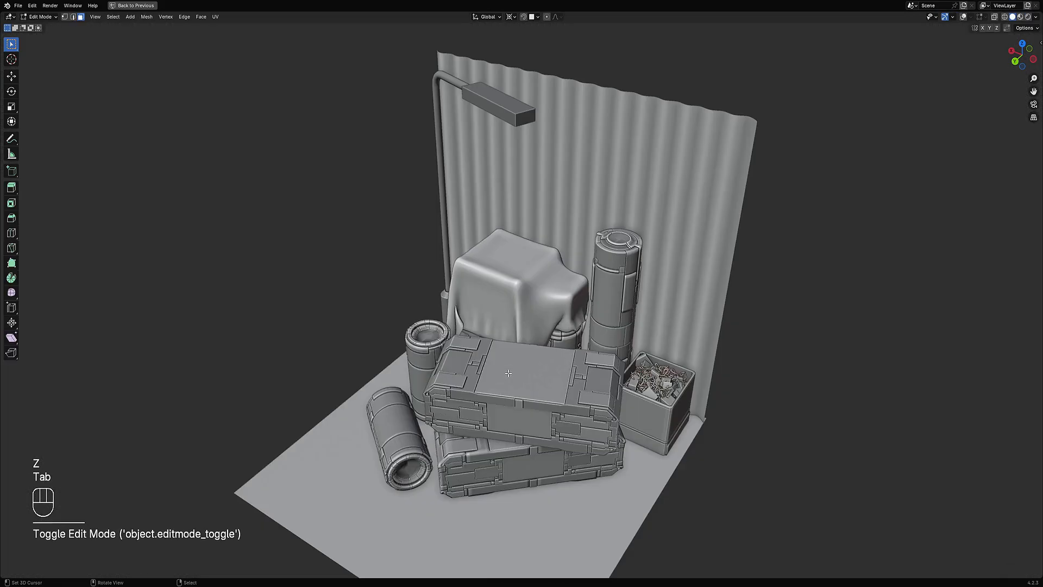
{"action": "key", "text": "shift+alt+z"}
{"action": "key", "text": "Tab"}
{"action": "scroll", "coordinate": [507, 368], "scroll_direction": "down", "scroll_amount": 5}
{"action": "middle_click_drag", "start_coordinate": [508, 370], "coordinate": [618, 341]}
{"action": "key", "text": "alt+a"}
Step: Switch to rendered shading and orbit around the scene
{"action": "key", "text": "z"}
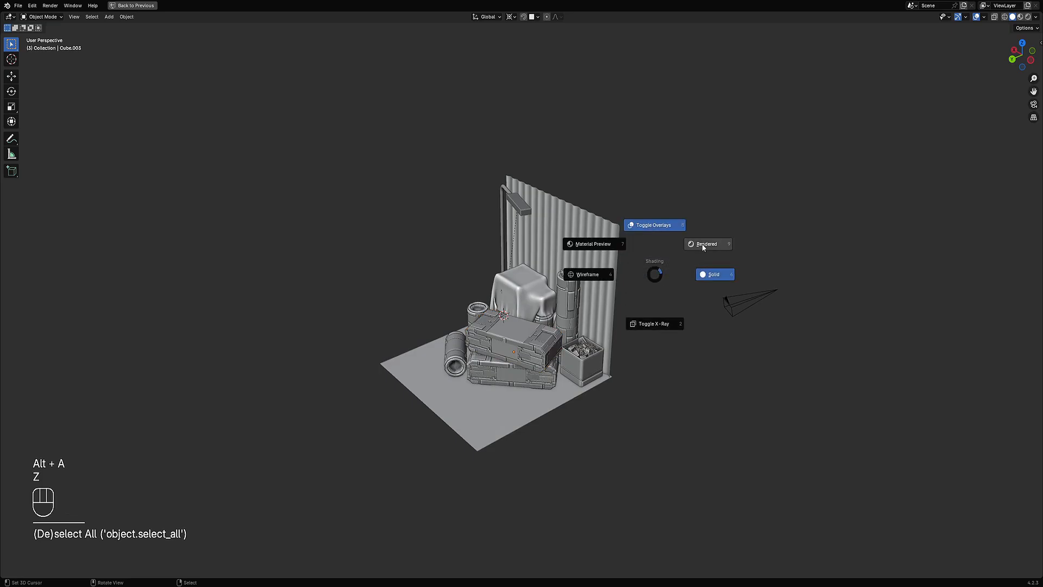
{"action": "left_click", "coordinate": [702, 243]}
{"action": "middle_click_drag", "start_coordinate": [615, 296], "coordinate": [598, 328]}
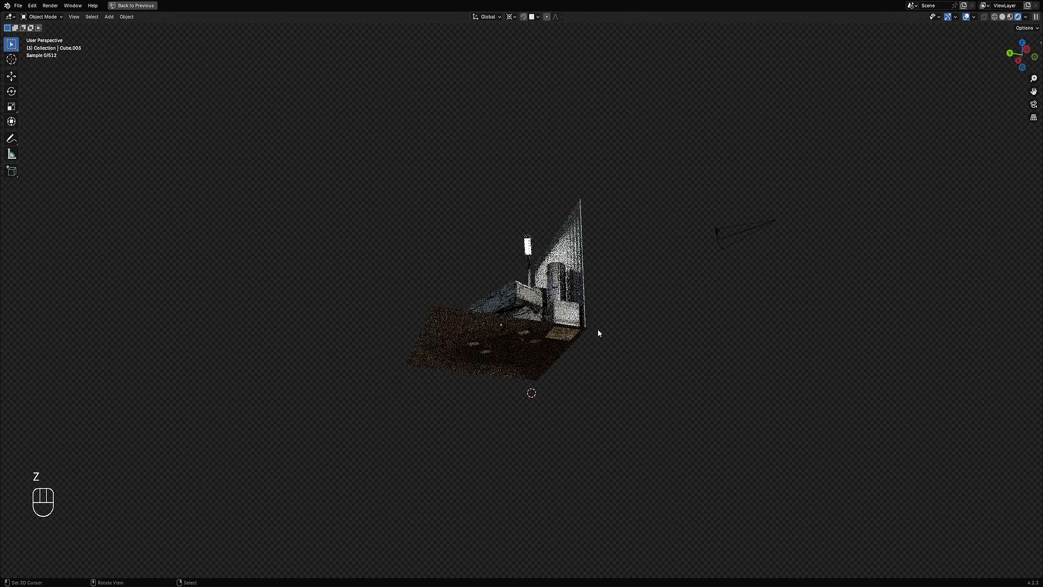
{"action": "scroll", "coordinate": [598, 330], "scroll_direction": "up", "scroll_amount": 3}
{"action": "middle_click_drag", "start_coordinate": [601, 291], "coordinate": [604, 321]}
{"action": "middle_click_drag", "start_coordinate": [604, 322], "coordinate": [611, 348], "text": "shift"}
{"action": "scroll", "coordinate": [620, 359], "scroll_direction": "up", "scroll_amount": 1}
{"action": "scroll", "coordinate": [611, 347], "scroll_direction": "up", "scroll_amount": 1}
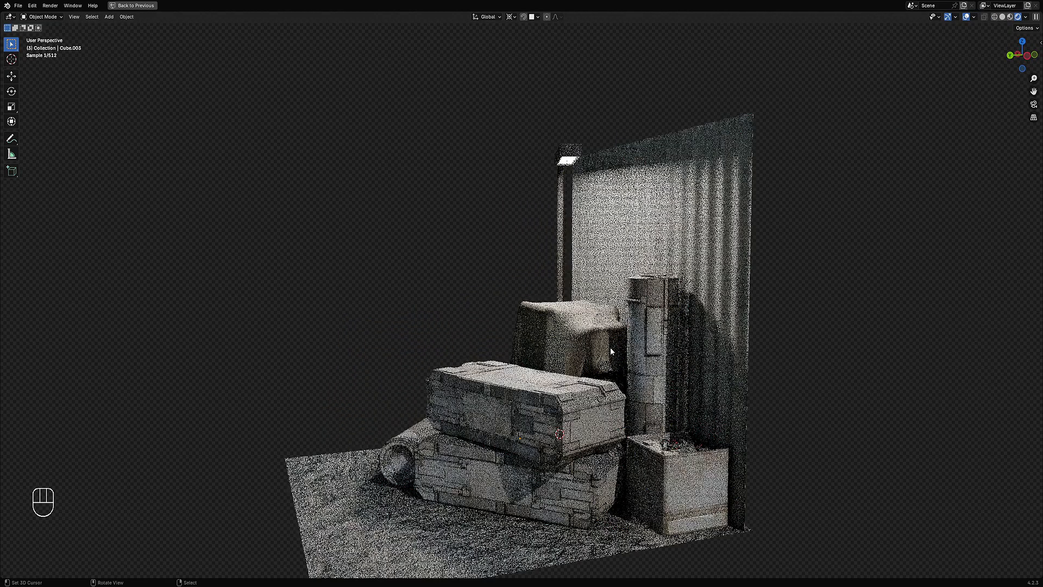
{"action": "scroll", "coordinate": [411, 392], "scroll_direction": "down", "scroll_amount": 2}
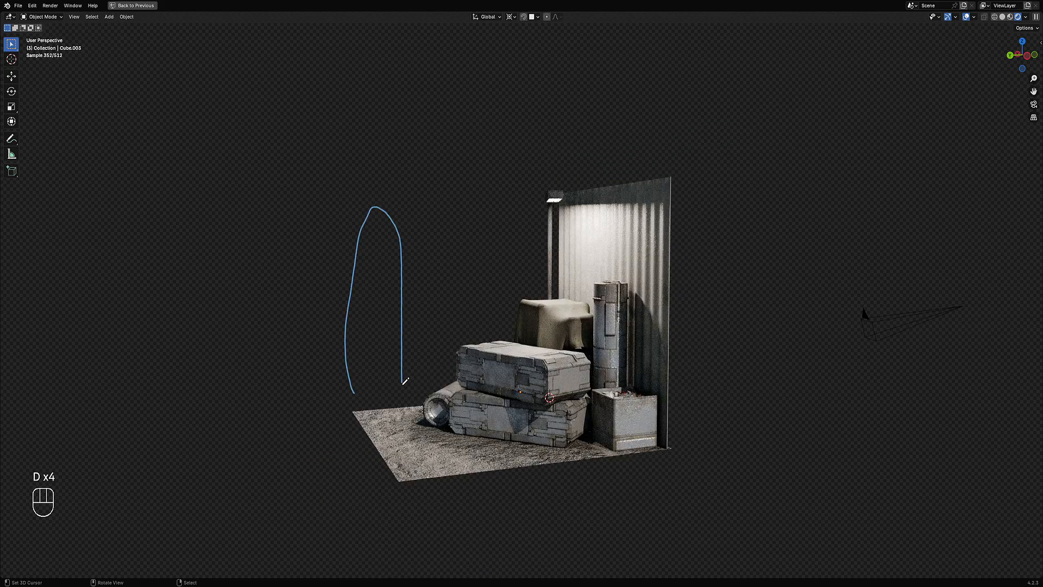
Step: Hide the viewport overlays and view the rendered scene from the front
{"action": "mouse_move", "coordinate": [404, 382]}
{"action": "right_mouse_down"}
{"action": "mouse_move", "coordinate": [397, 408]}
{"action": "mouse_move", "coordinate": [380, 200]}
{"action": "right_mouse_up"}
{"action": "mouse_move", "coordinate": [337, 516]}
{"action": "middle_mouse_down"}
{"action": "mouse_move", "coordinate": [523, 389]}
{"action": "mouse_move", "coordinate": [598, 383]}
{"action": "mouse_move", "coordinate": [584, 333]}
{"action": "middle_mouse_up"}
{"action": "key", "text": "shift+alt+z"}
{"action": "scroll", "coordinate": [601, 383], "scroll_direction": "up", "scroll_amount": 3}
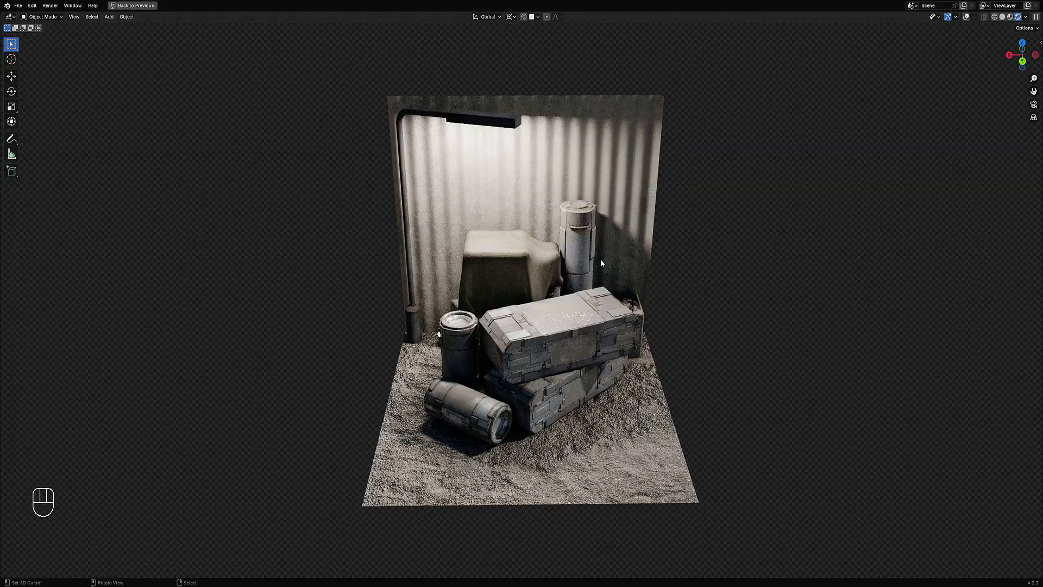
{"action": "middle_click_drag", "start_coordinate": [605, 254], "coordinate": [621, 281]}
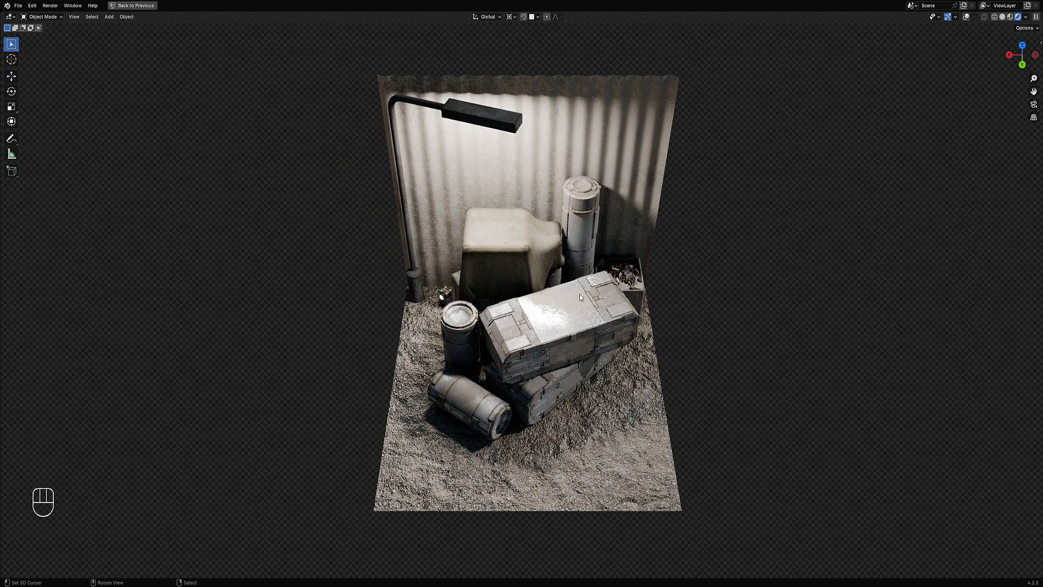
{"action": "middle_click_drag", "start_coordinate": [576, 288], "coordinate": [596, 286]}
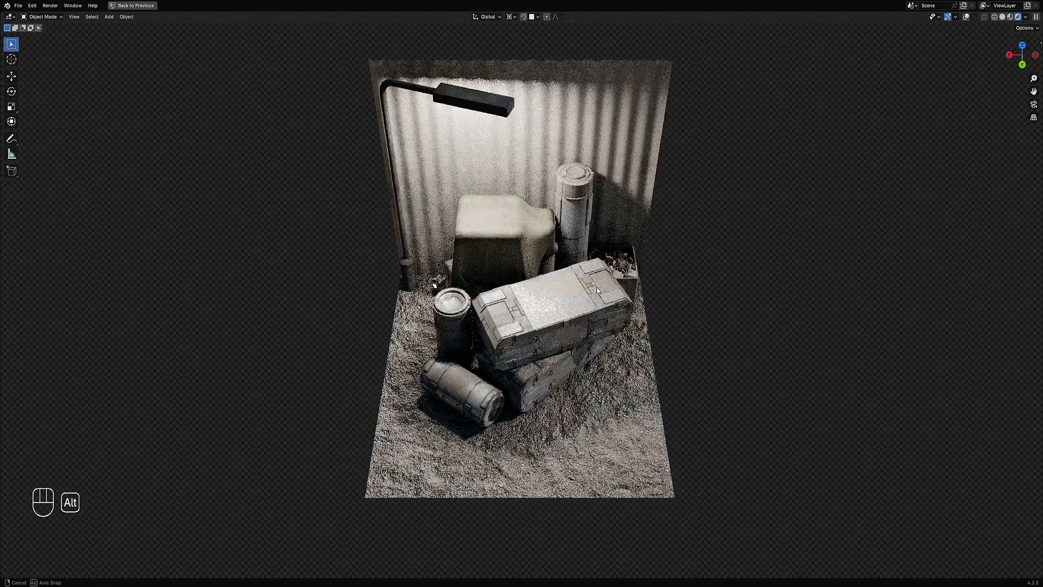